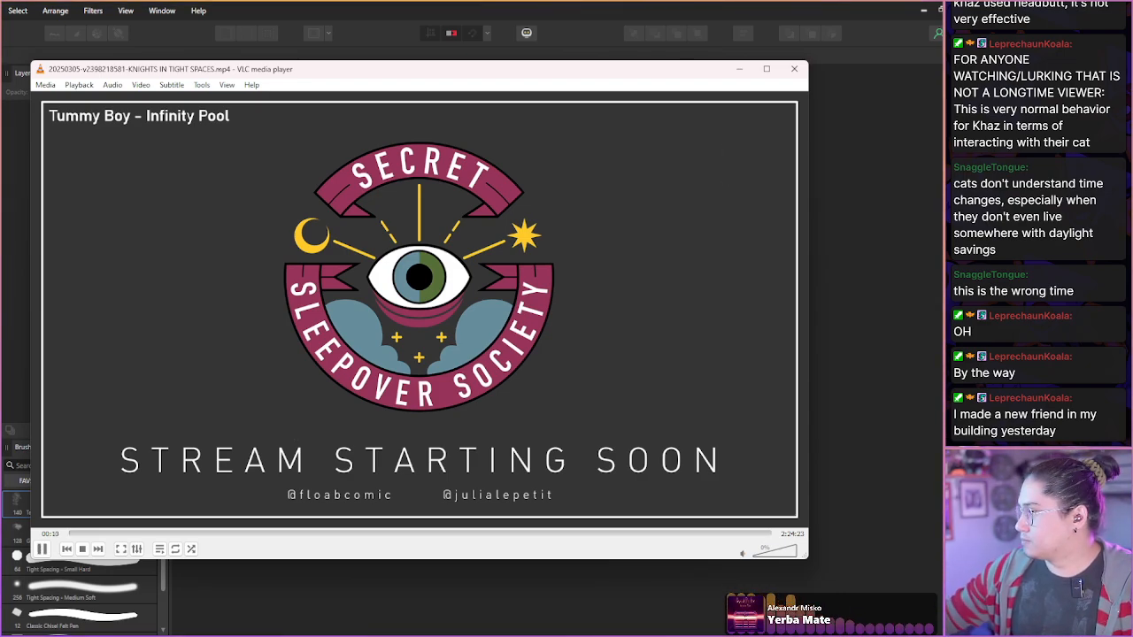
- Skip past the "Stream Starting Soon" intro of the Knights in Tight Spaces recording and pause on the hosts' camera footage
{"action": "key", "text": "Right"}
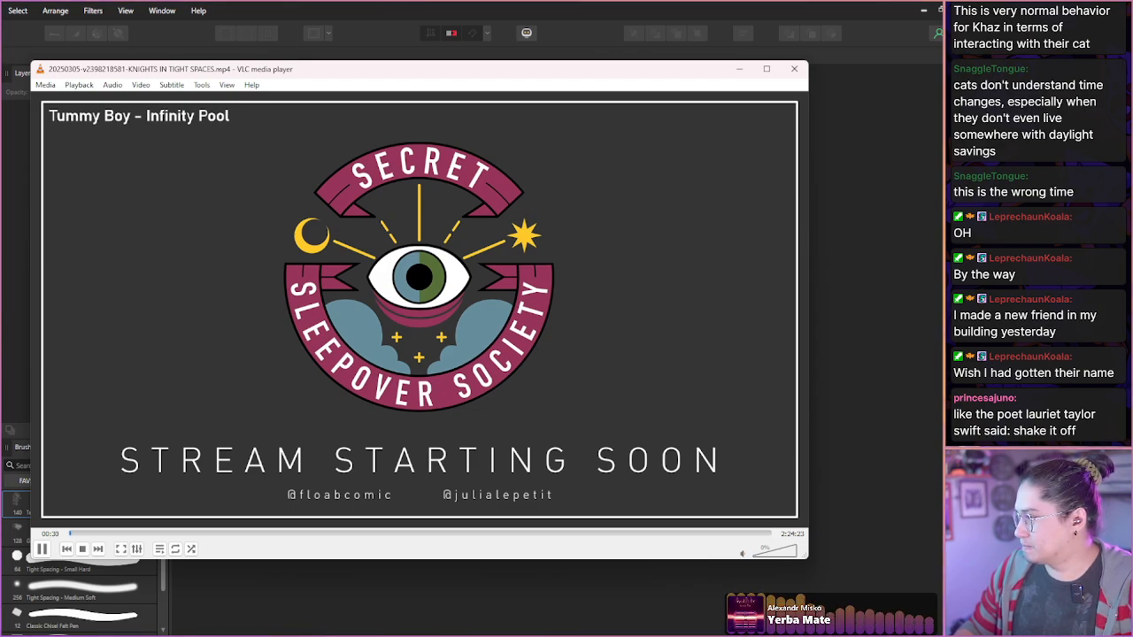
{"action": "key", "text": "Right"}
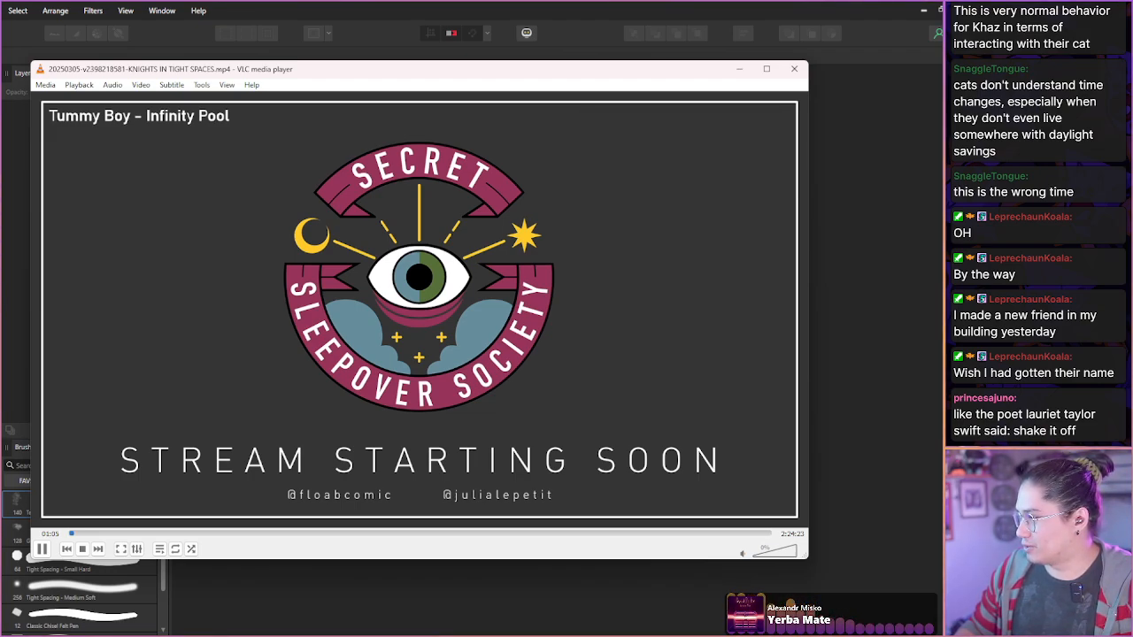
{"action": "key", "text": "Right"}
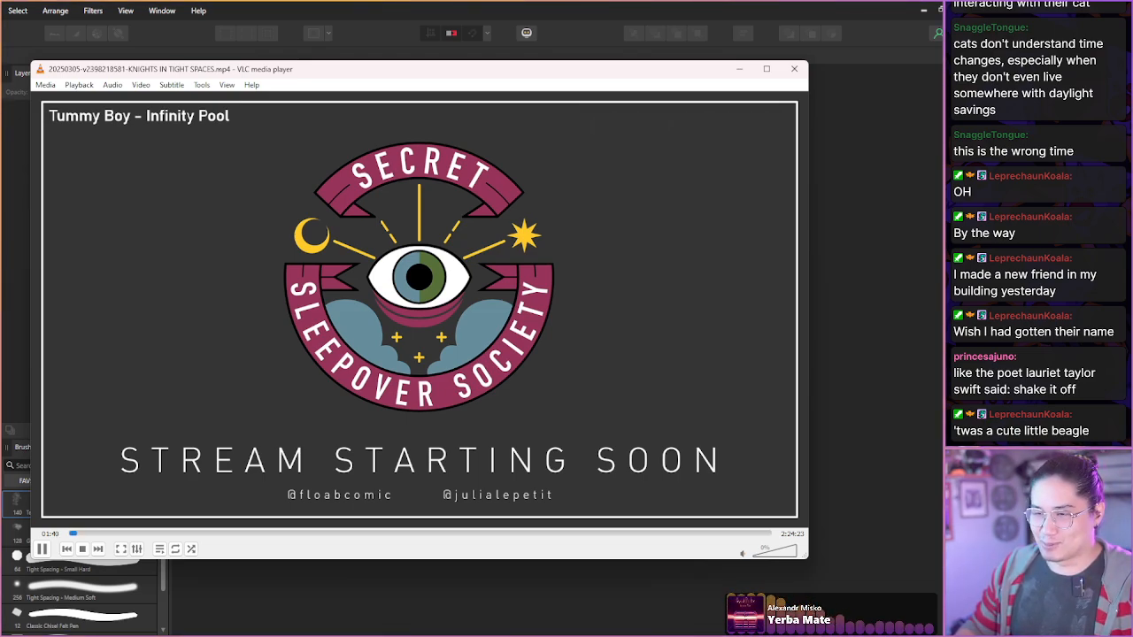
{"action": "key", "text": "Right"}
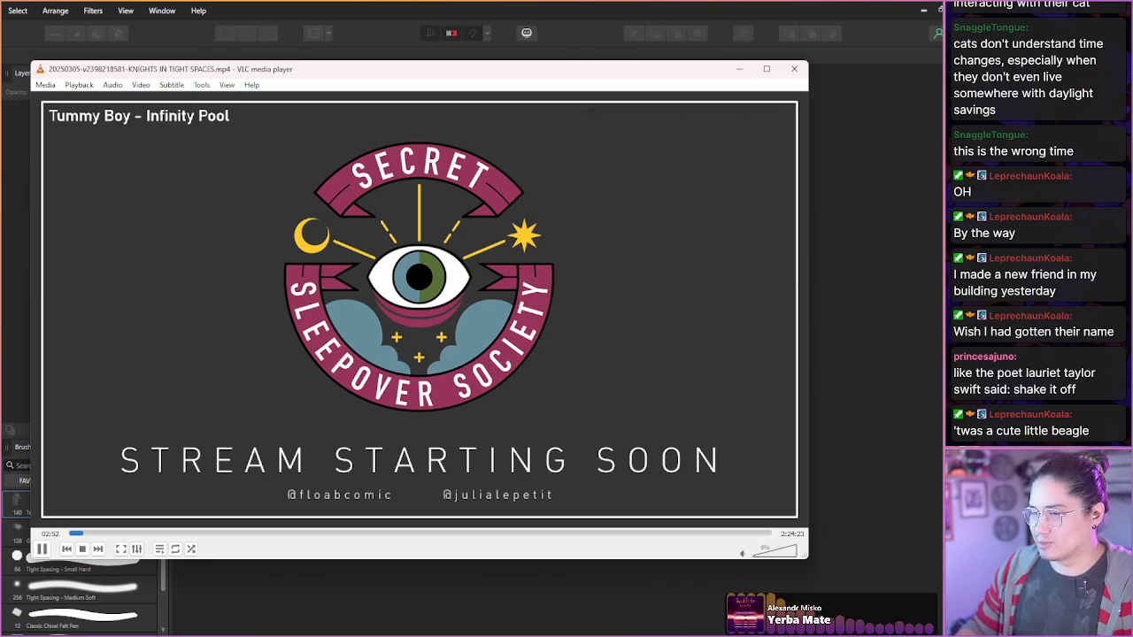
{"action": "key", "text": "Right"}
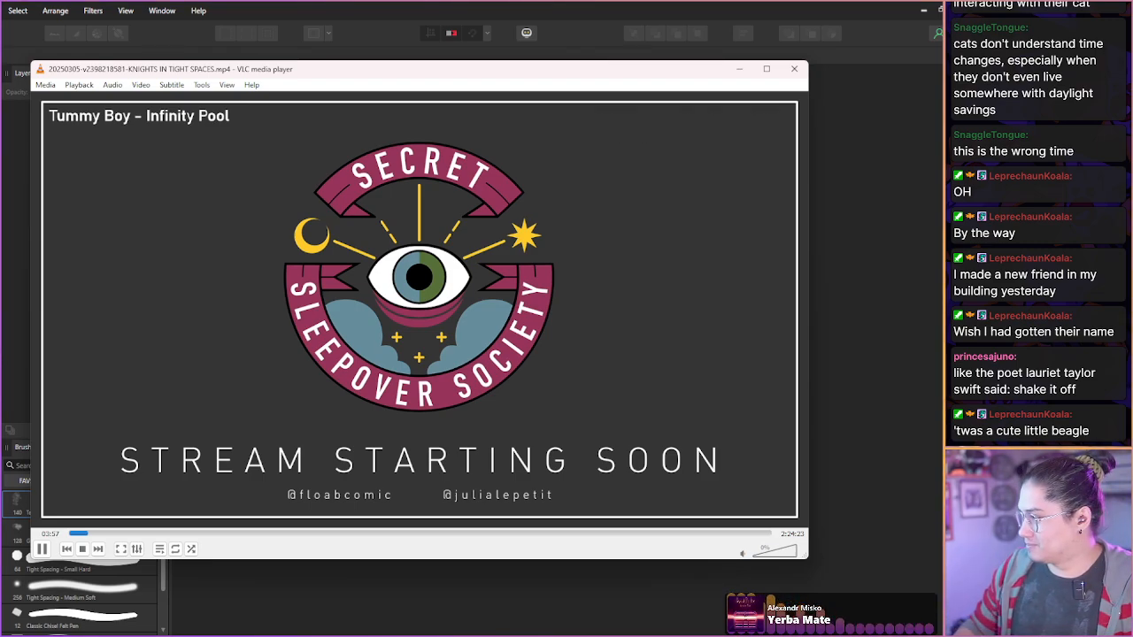
{"action": "key", "text": "Right"}
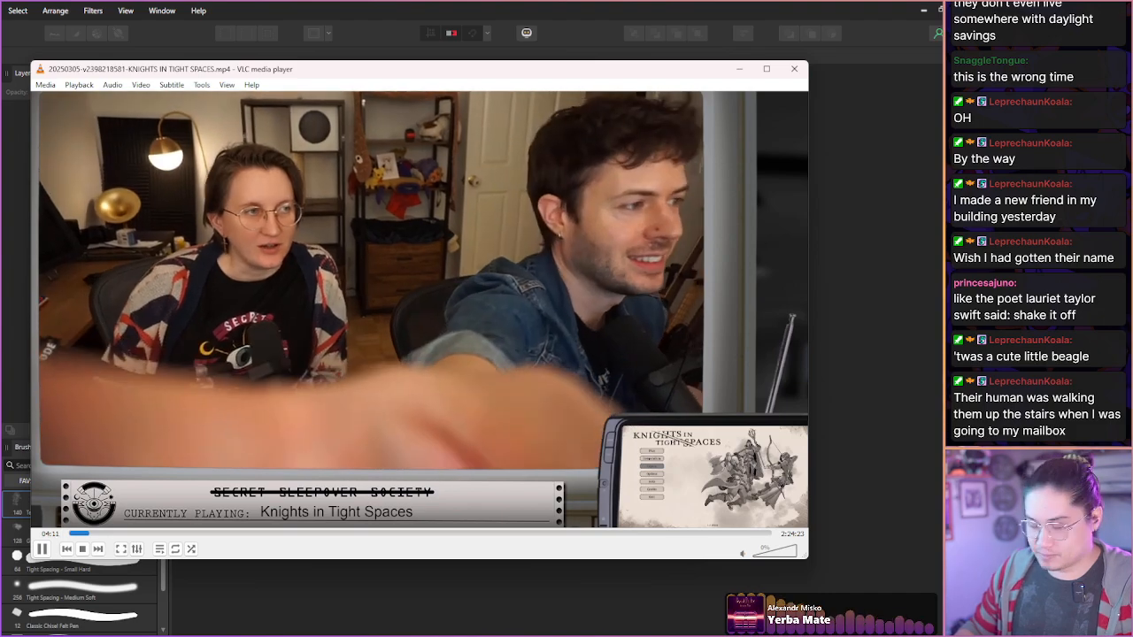
{"action": "key", "text": "shift+Right"}
{"action": "key", "text": "space"}
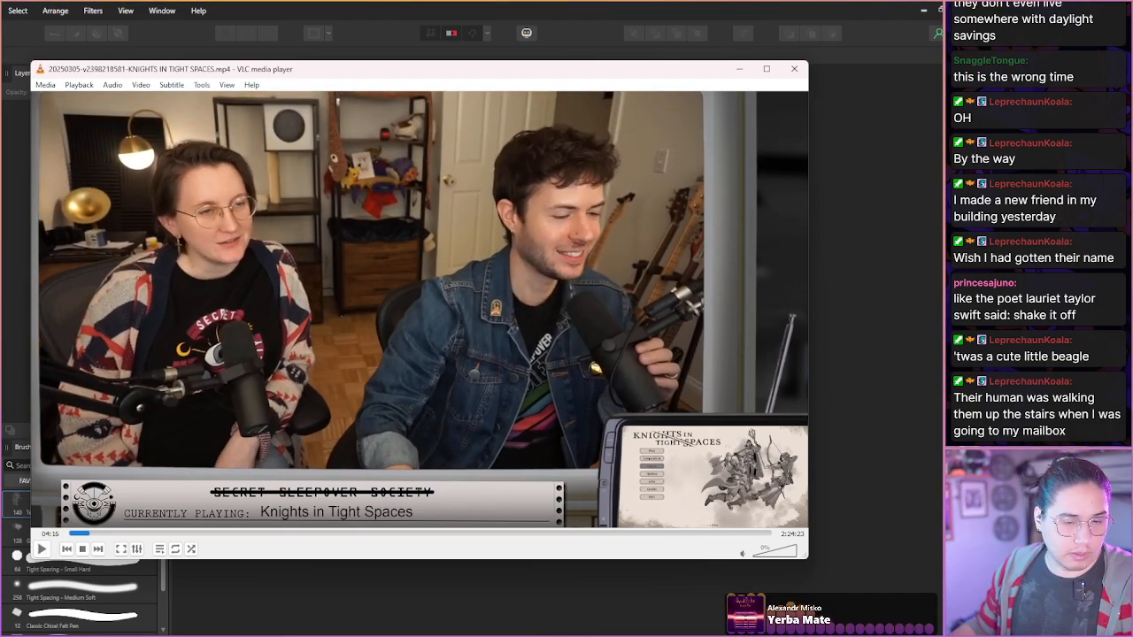
- Skip forward through the hosts' opening talk to the game's main menu at 08:26
{"action": "key", "text": "Right"}
{"action": "key", "text": "Right"}
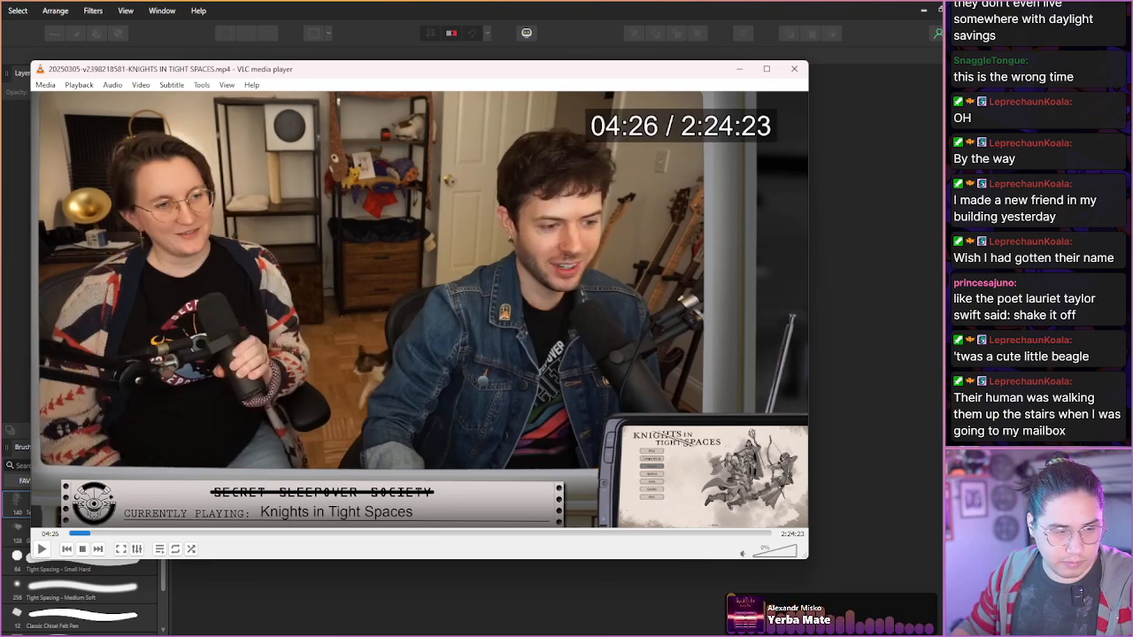
{"action": "key", "text": "Right"}
{"action": "key", "text": "Right"}
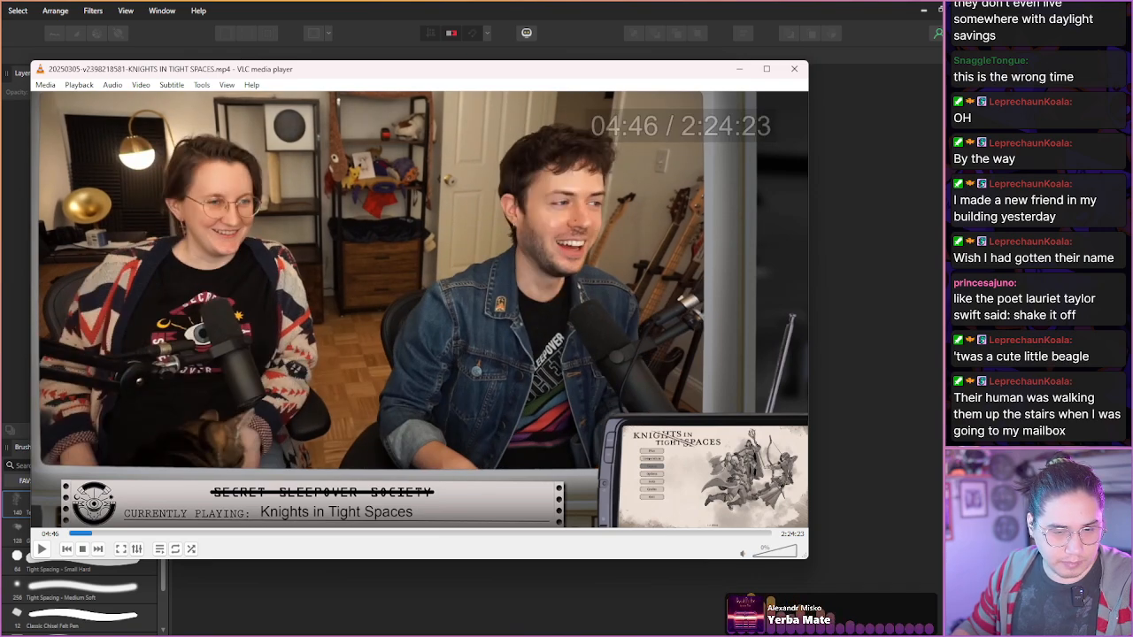
{"action": "key", "text": "Right"}
{"action": "key", "text": "Right"}
{"action": "key", "text": "Right"}
{"action": "key", "text": "Right"}
{"action": "key", "text": "Right"}
{"action": "key", "text": "Right"}
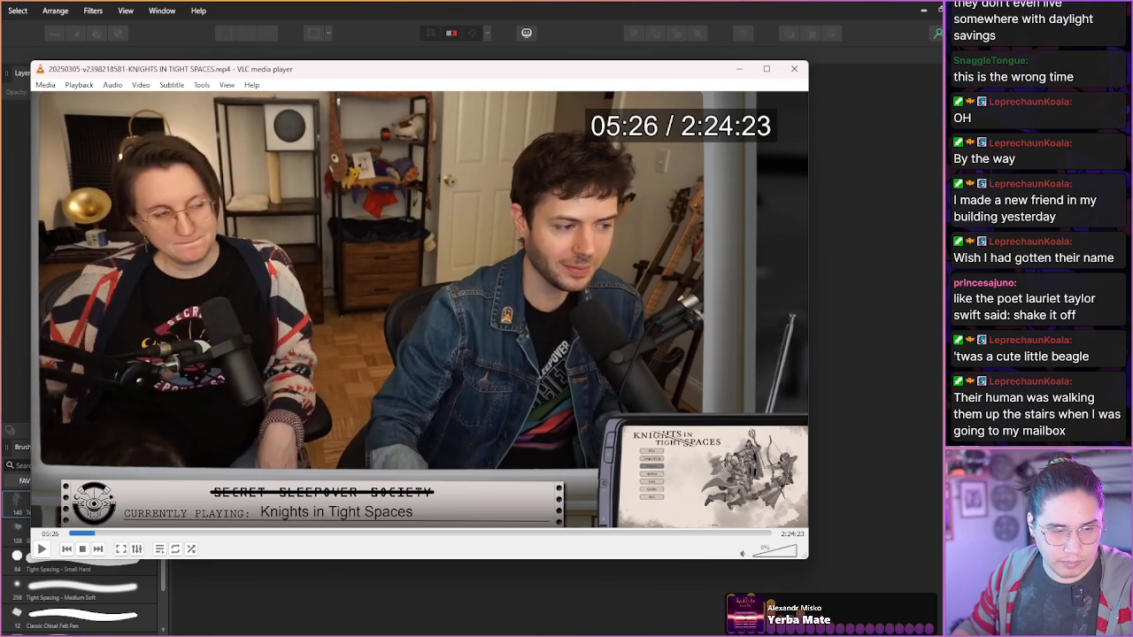
{"action": "key", "text": "Right"}
{"action": "key", "text": "Right"}
{"action": "key", "text": "Right"}
{"action": "key", "text": "Right"}
{"action": "key", "text": "Right"}
{"action": "key", "text": "Right"}
{"action": "key", "text": "Right"}
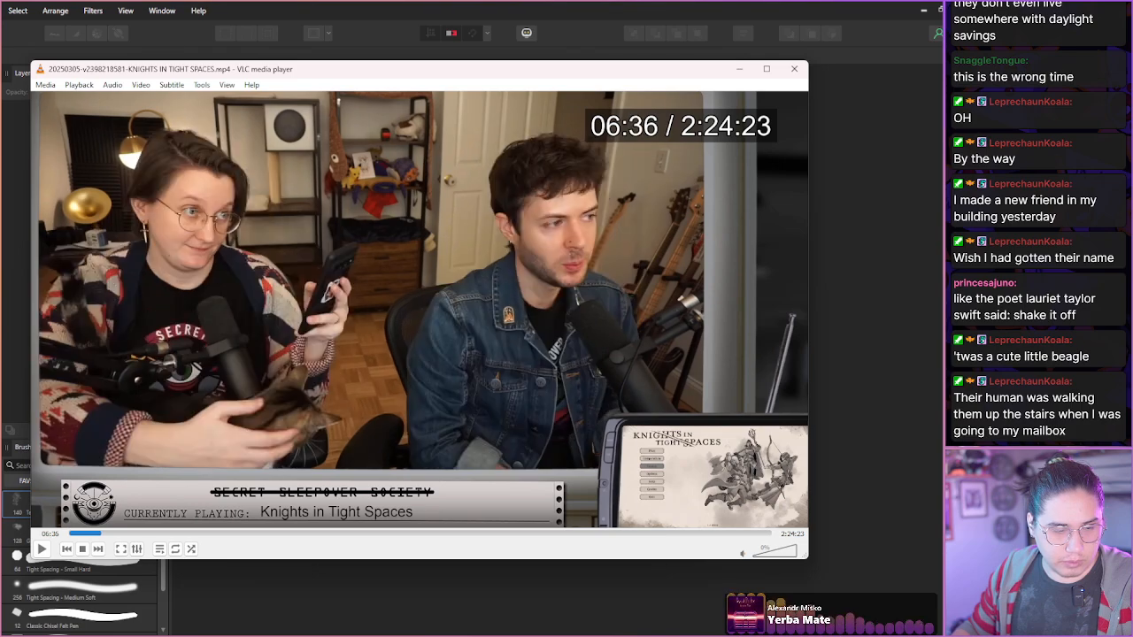
{"action": "key", "text": "Right"}
{"action": "key", "text": "Right"}
{"action": "key", "text": "Right"}
{"action": "key", "text": "Right"}
{"action": "key", "text": "Right"}
{"action": "key", "text": "Right"}
{"action": "key", "text": "Right"}
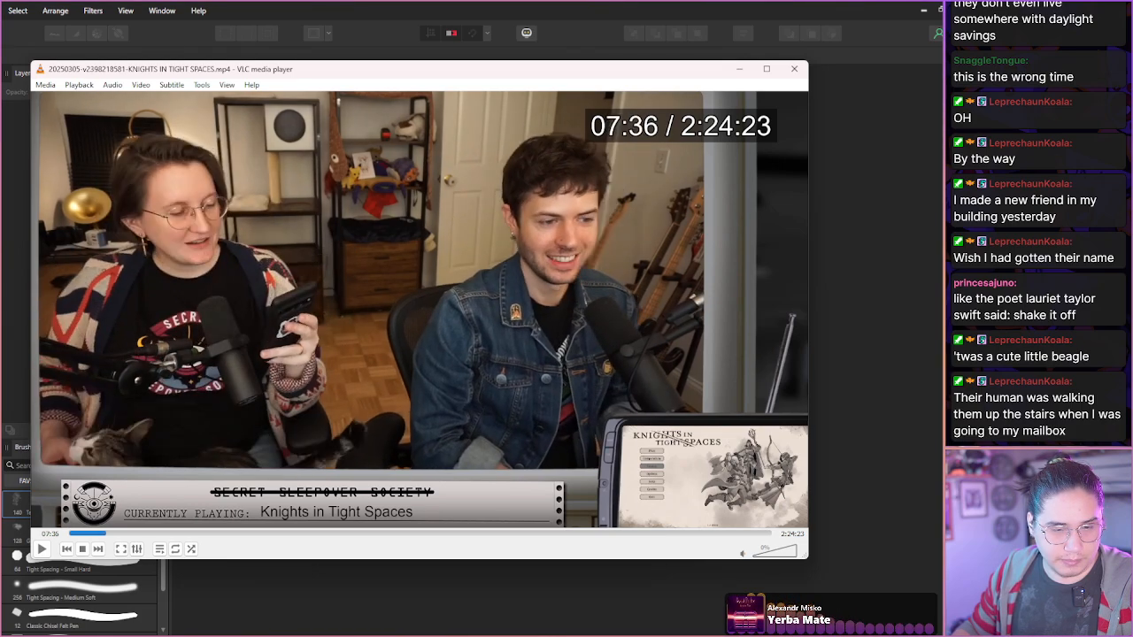
{"action": "key", "text": "Right"}
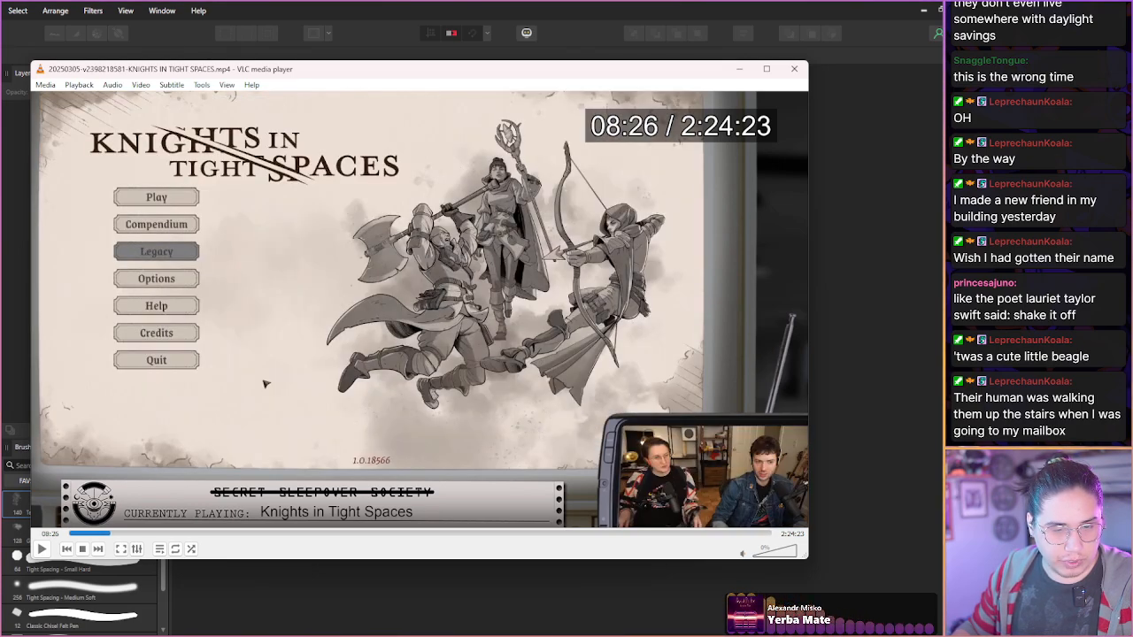
- Look through the first training fight in the paused video, up to the Training menu at 11:16
{"action": "key", "text": "Right"}
{"action": "key", "text": "Right"}
{"action": "key", "text": "Right"}
{"action": "key", "text": "Right"}
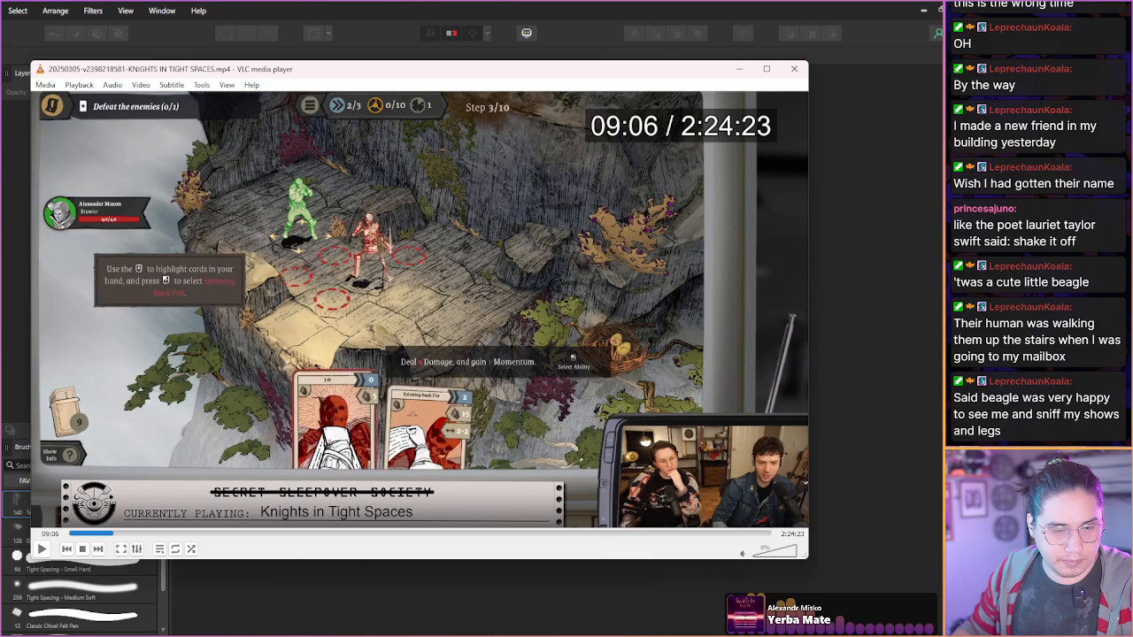
{"action": "key", "text": "Right"}
{"action": "key", "text": "Right"}
{"action": "key", "text": "Right"}
{"action": "key", "text": "Right"}
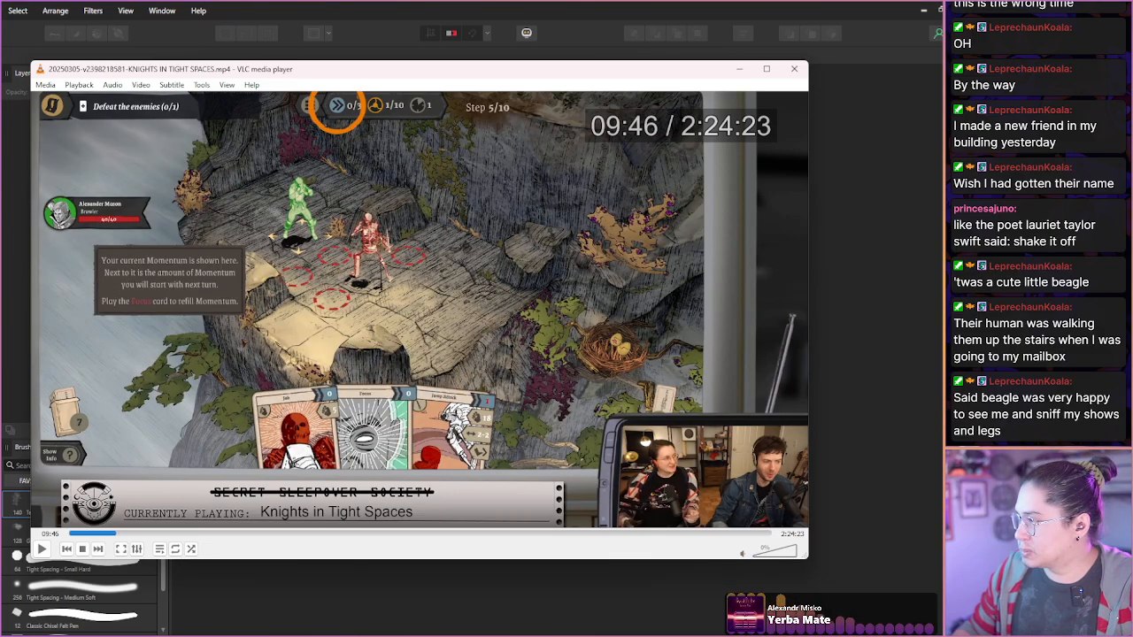
{"action": "key", "text": "Right"}
{"action": "key", "text": "Right"}
{"action": "key", "text": "Right"}
{"action": "key", "text": "Right"}
{"action": "key", "text": "Right"}
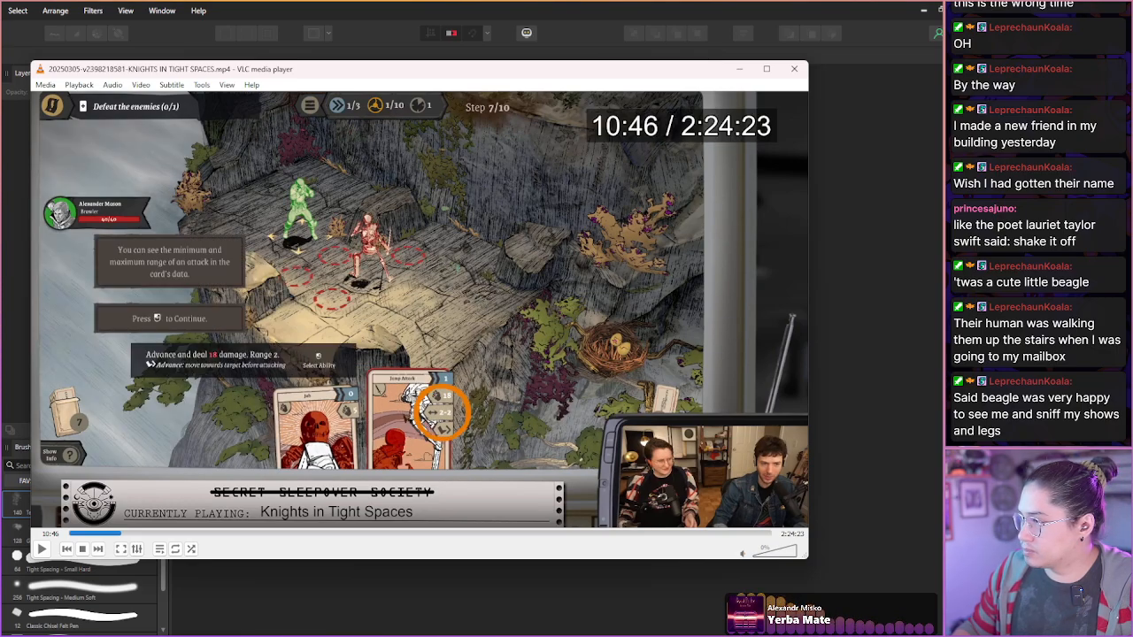
{"action": "key", "text": "Right"}
{"action": "key", "text": "Right"}
{"action": "key", "text": "Right"}
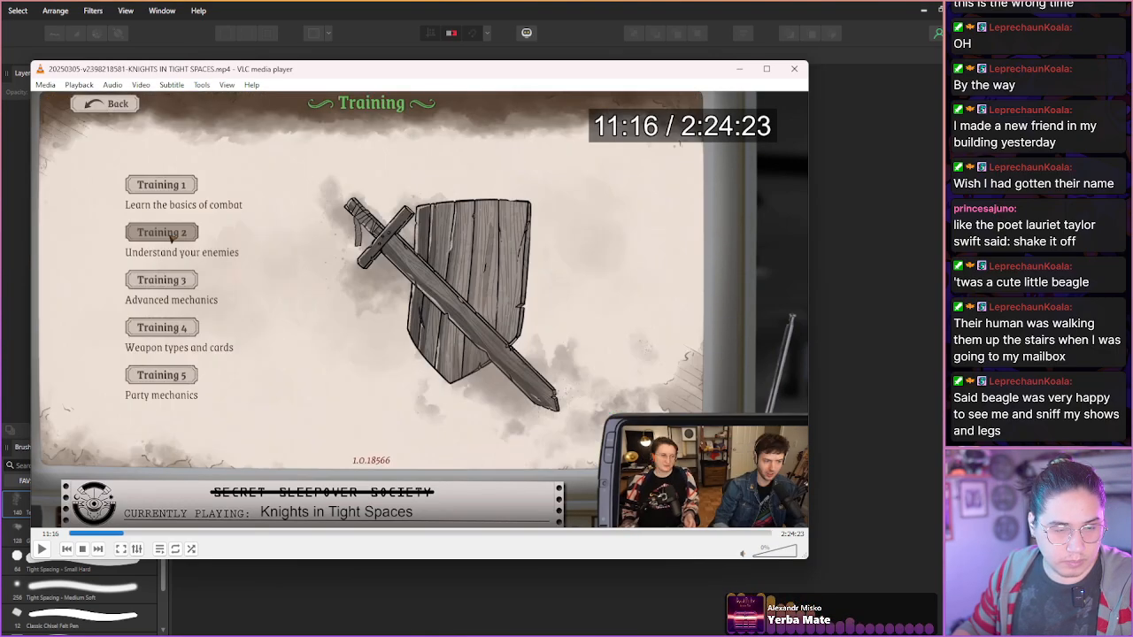
- Search the cliffside fight of the second training for a usable frame, up to 14:16
{"action": "key", "text": "Right"}
{"action": "key", "text": "Right"}
{"action": "key", "text": "Right"}
{"action": "key", "text": "Right"}
{"action": "key", "text": "Right"}
{"action": "key", "text": "Right"}
{"action": "key", "text": "Right"}
{"action": "key", "text": "Right"}
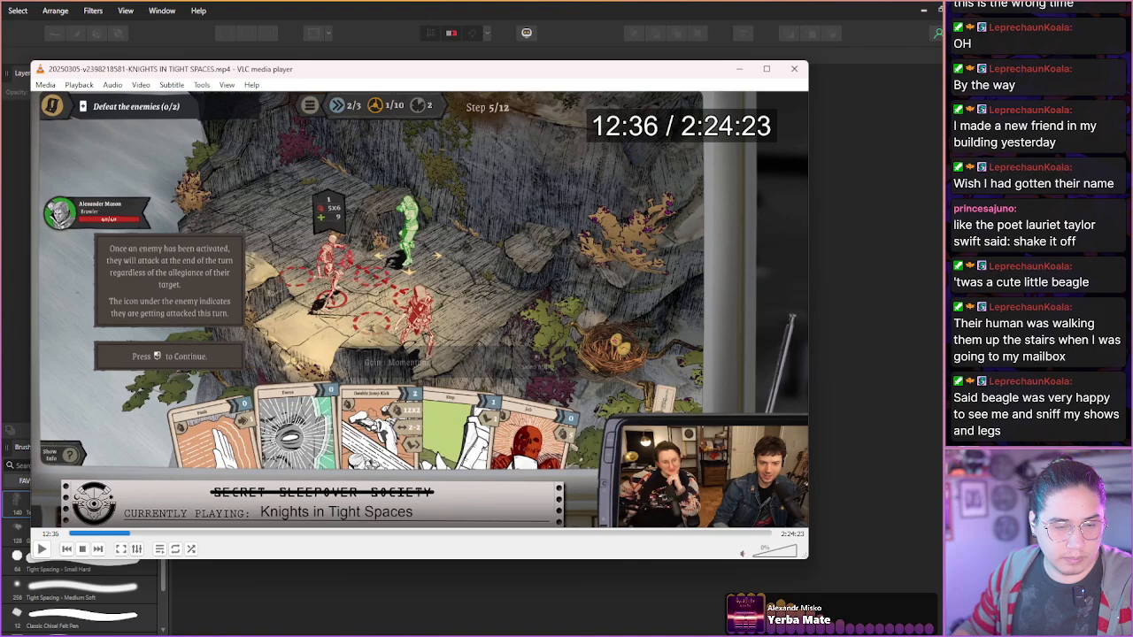
{"action": "key", "text": "Right"}
{"action": "key", "text": "Right"}
{"action": "key", "text": "Right"}
{"action": "key", "text": "Right"}
{"action": "key", "text": "Right"}
{"action": "key", "text": "Right"}
{"action": "key", "text": "Right"}
{"action": "key", "text": "Right"}
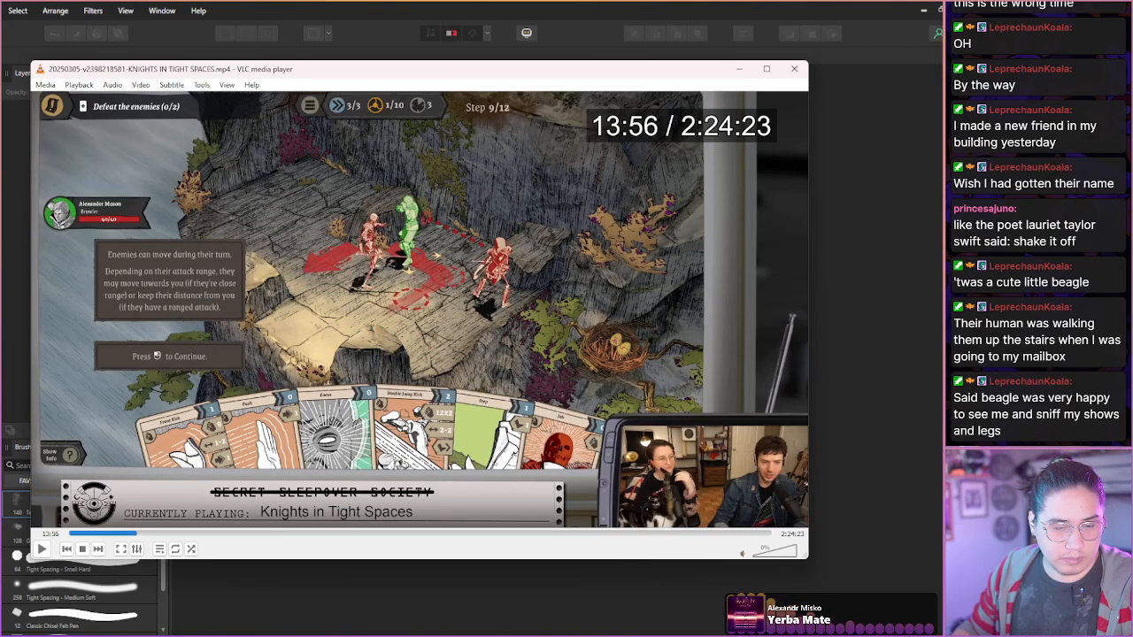
{"action": "key", "text": "Right"}
{"action": "key", "text": "Right"}
{"action": "key", "text": "Right"}
{"action": "key", "text": "Right"}
{"action": "key", "text": "Right"}
{"action": "key", "text": "Right"}
{"action": "key", "text": "Right"}
{"action": "key", "text": "Right"}
{"action": "key", "text": "Right"}
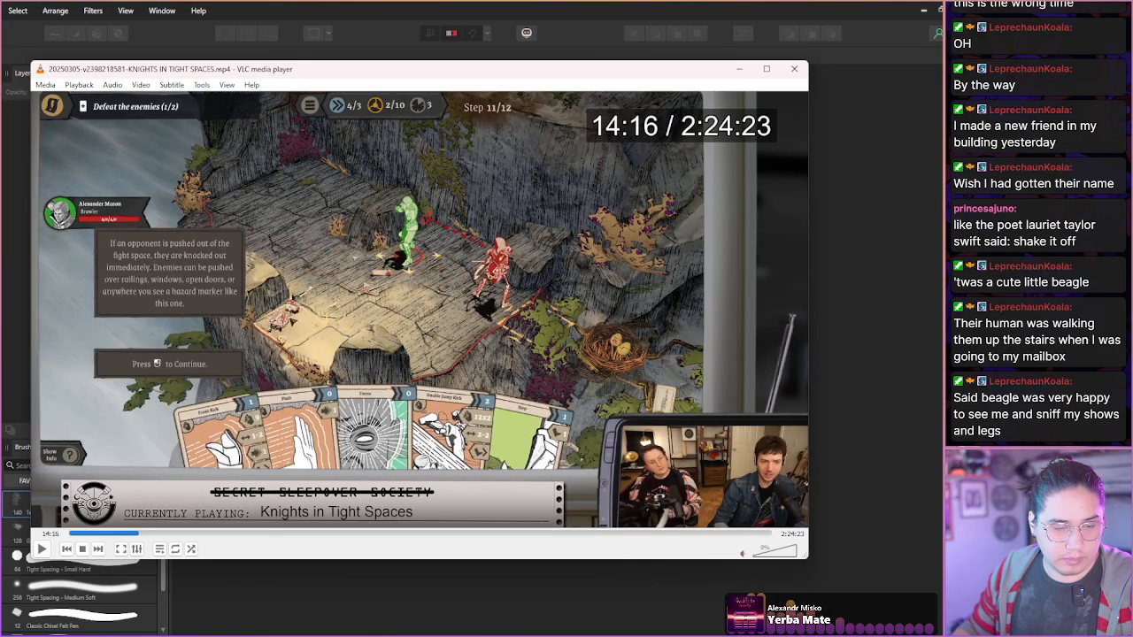
- Find the close-up of the armed skeleton facing the green fighter at 15:56 and save a snapshot of that frame
{"action": "key", "text": "Right"}
{"action": "key", "text": "Right"}
{"action": "key", "text": "Right"}
{"action": "key", "text": "Right"}
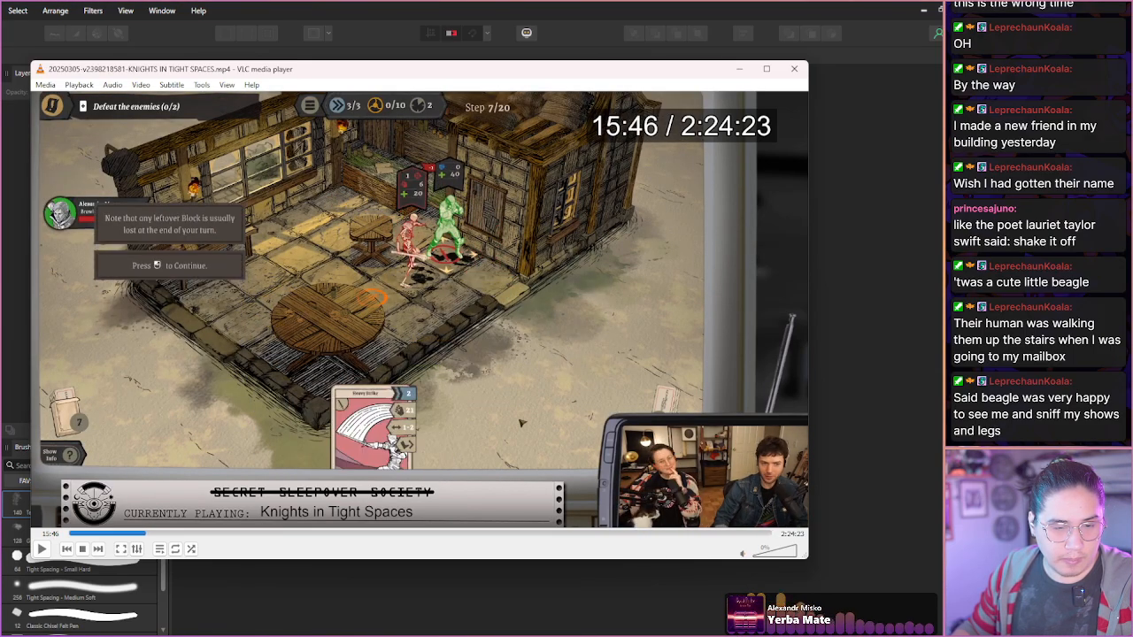
{"action": "key", "text": "Left"}
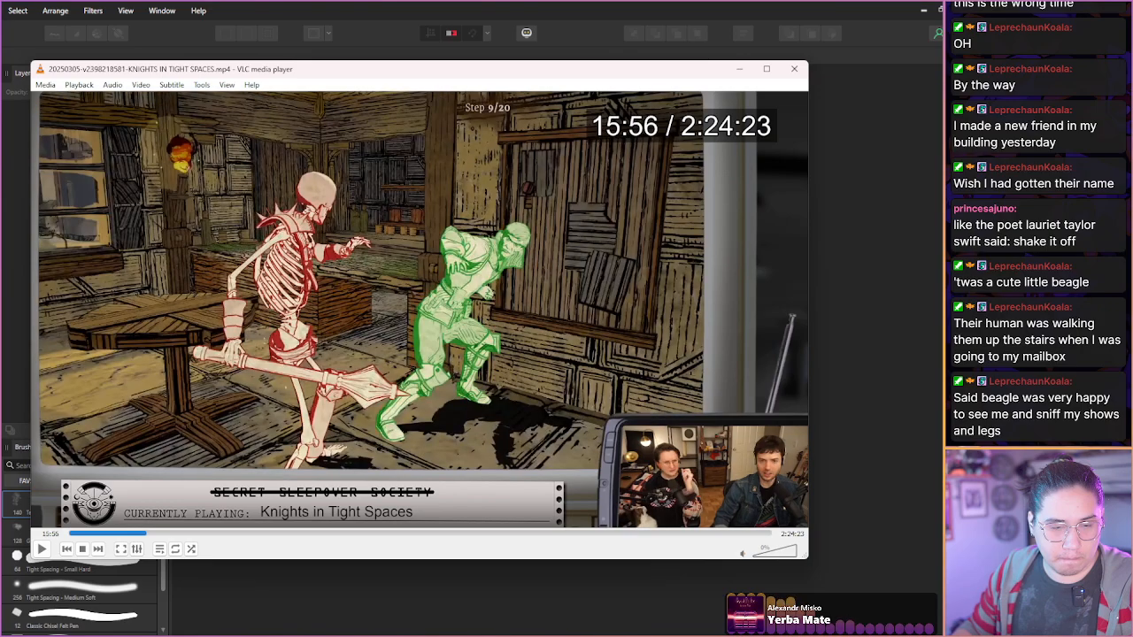
{"action": "key", "text": "shift+s"}
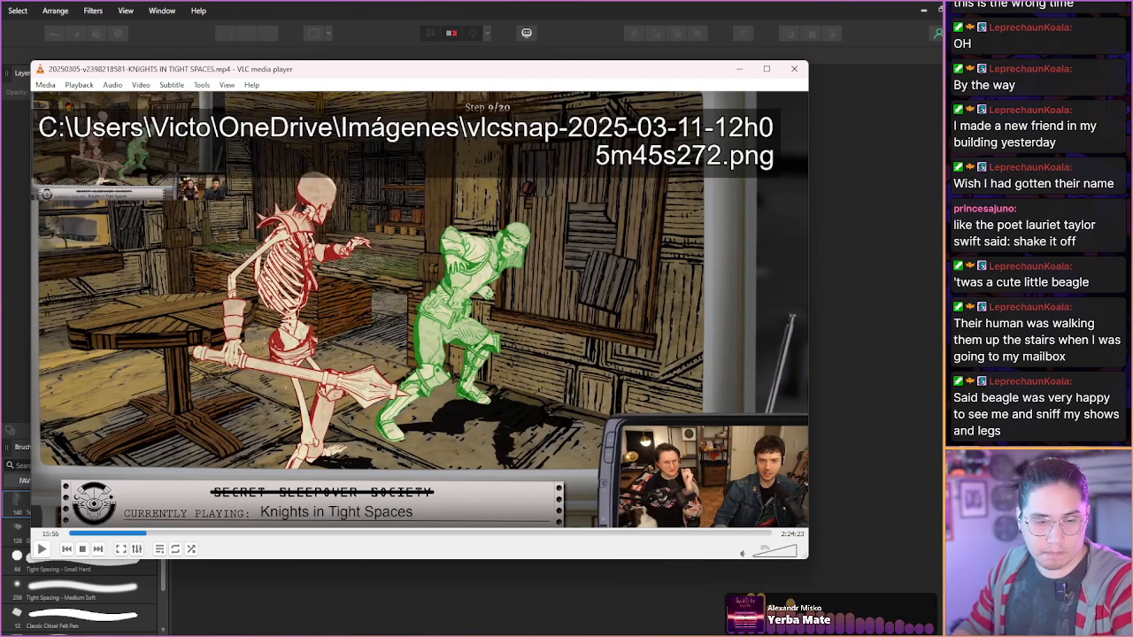
- Search the following training fights for another usable frame, up to the start of the party training at 19:26
{"action": "key", "text": "Right"}
{"action": "key", "text": "Right"}
{"action": "key", "text": "Right"}
{"action": "key", "text": "Right"}
{"action": "key", "text": "Right"}
{"action": "key", "text": "Right"}
{"action": "key", "text": "Right"}
{"action": "key", "text": "Right"}
{"action": "key", "text": "Right"}
{"action": "key", "text": "Right"}
{"action": "key", "text": "Right"}
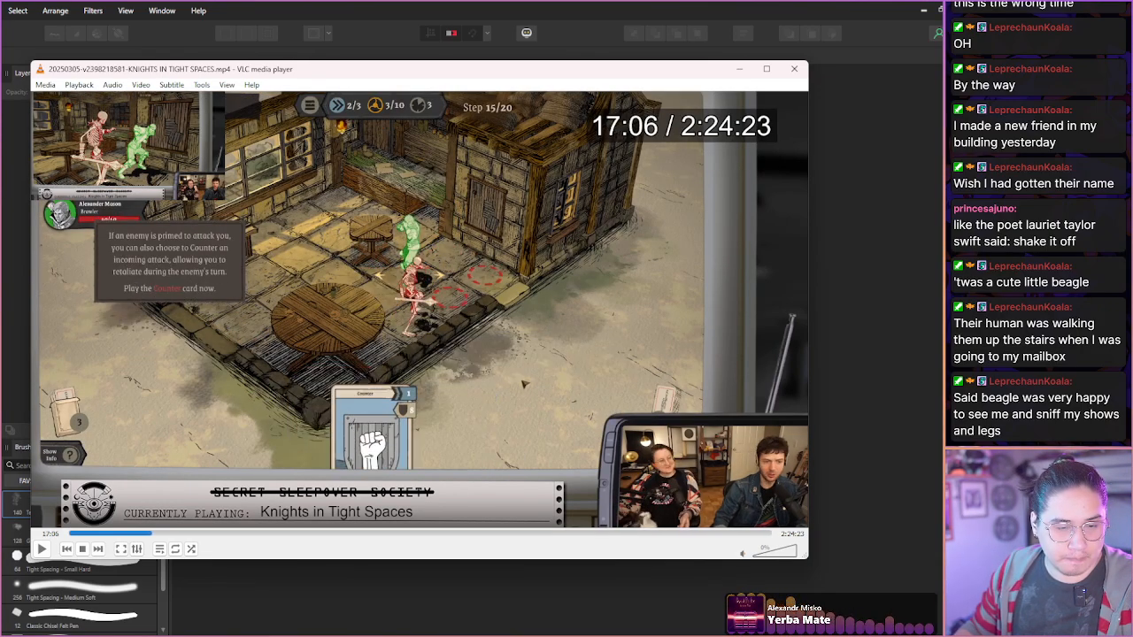
{"action": "key", "text": "Right"}
{"action": "key", "text": "Right"}
{"action": "key", "text": "Right"}
{"action": "key", "text": "Right"}
{"action": "key", "text": "Right"}
{"action": "key", "text": "Right"}
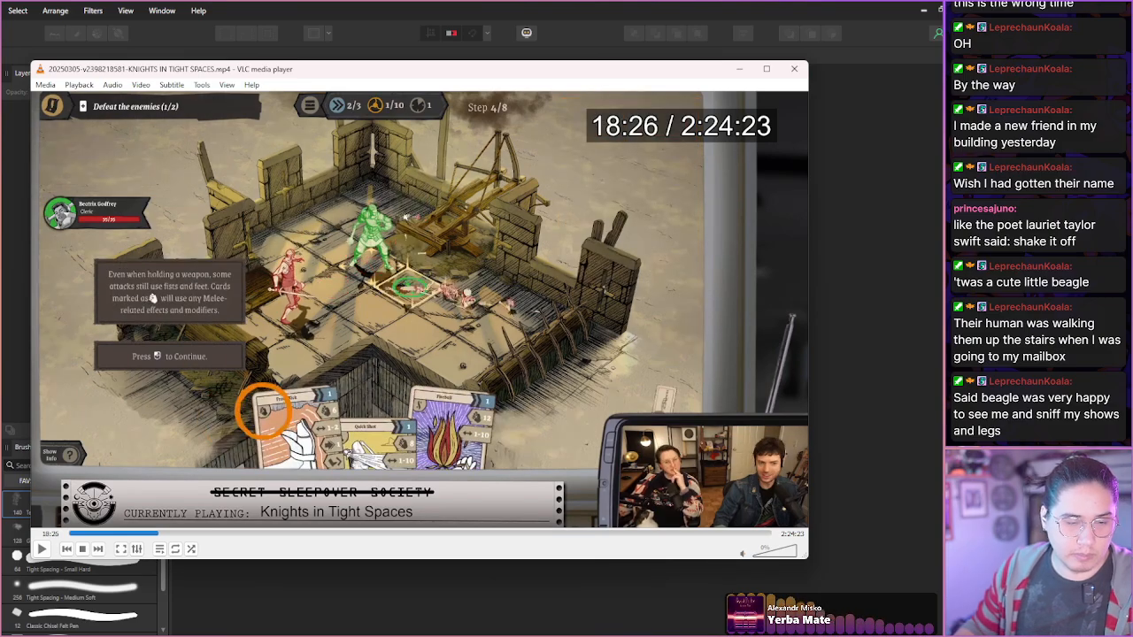
{"action": "key", "text": "Right"}
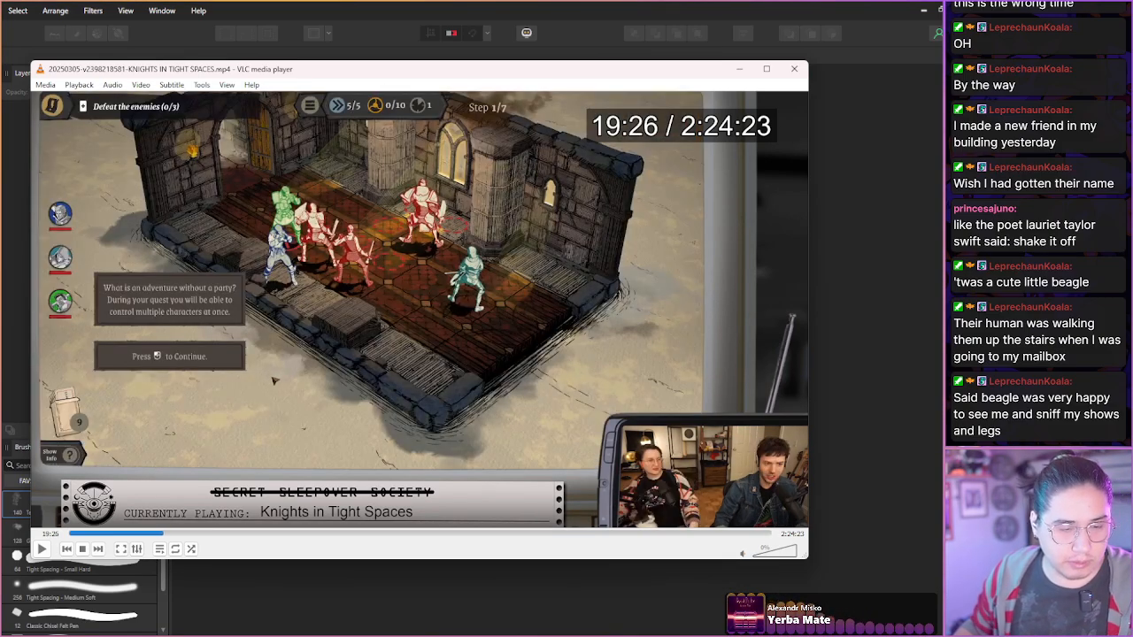
- Look through the party training fight, up to the game's welcome dialogue at 23:26
{"action": "key", "text": "Right"}
{"action": "key", "text": "Right"}
{"action": "key", "text": "Right"}
{"action": "key", "text": "Right"}
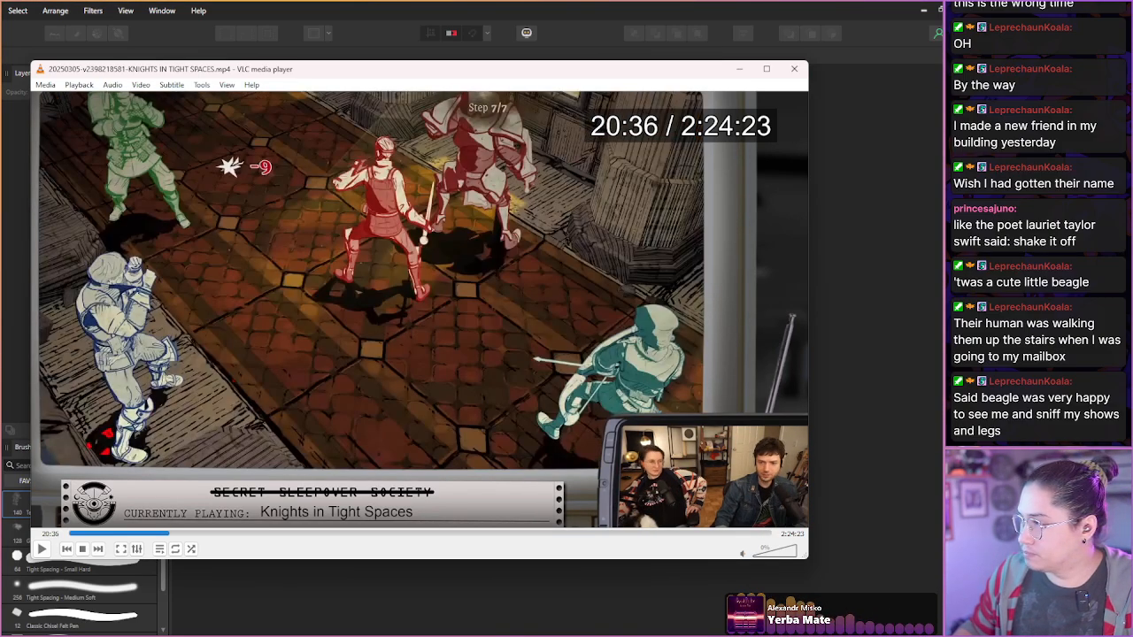
{"action": "key", "text": "Right"}
{"action": "key", "text": "Right"}
{"action": "key", "text": "Right"}
{"action": "key", "text": "Right"}
{"action": "key", "text": "Right"}
{"action": "key", "text": "Right"}
{"action": "key", "text": "Right"}
{"action": "key", "text": "Right"}
{"action": "key", "text": "Right"}
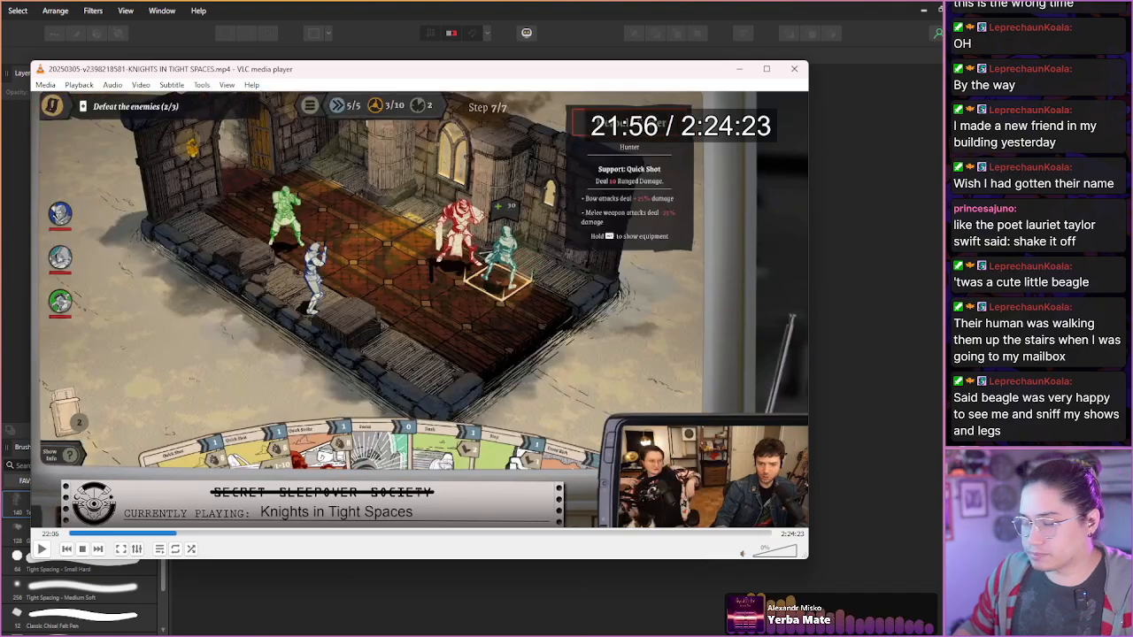
{"action": "key", "text": "Right"}
{"action": "key", "text": "Right"}
{"action": "key", "text": "Right"}
{"action": "key", "text": "Right"}
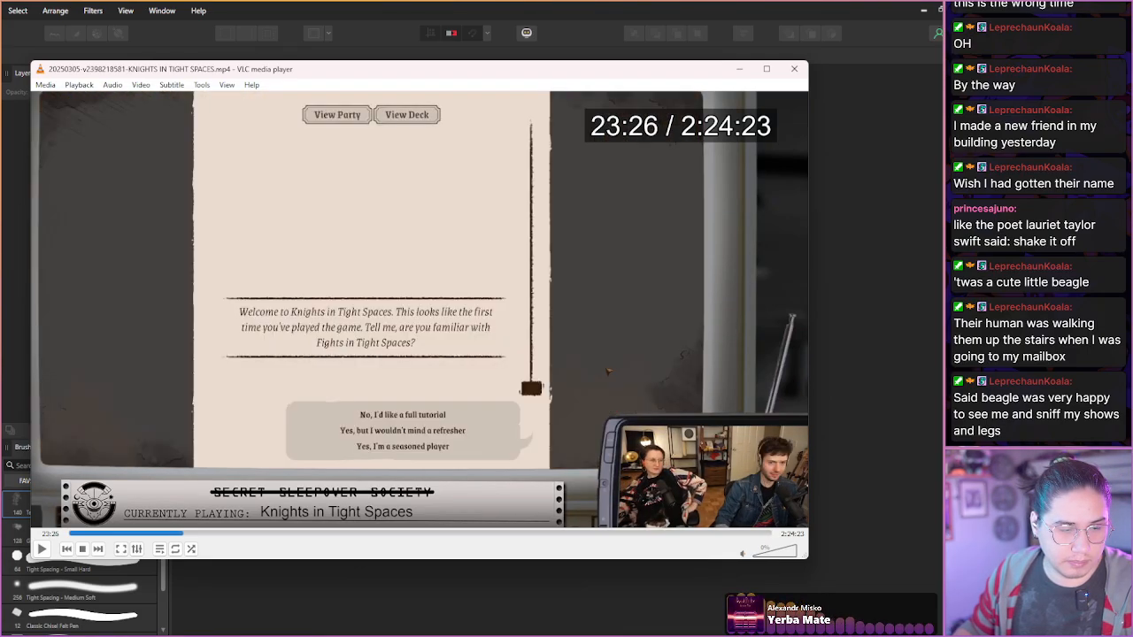
- Search the first four-enemy tavern fight for an action shot, up to 27:16
{"action": "key", "text": "Right"}
{"action": "key", "text": "Right"}
{"action": "key", "text": "Right"}
{"action": "key", "text": "Right"}
{"action": "key", "text": "Right"}
{"action": "key", "text": "Right"}
{"action": "key", "text": "Right"}
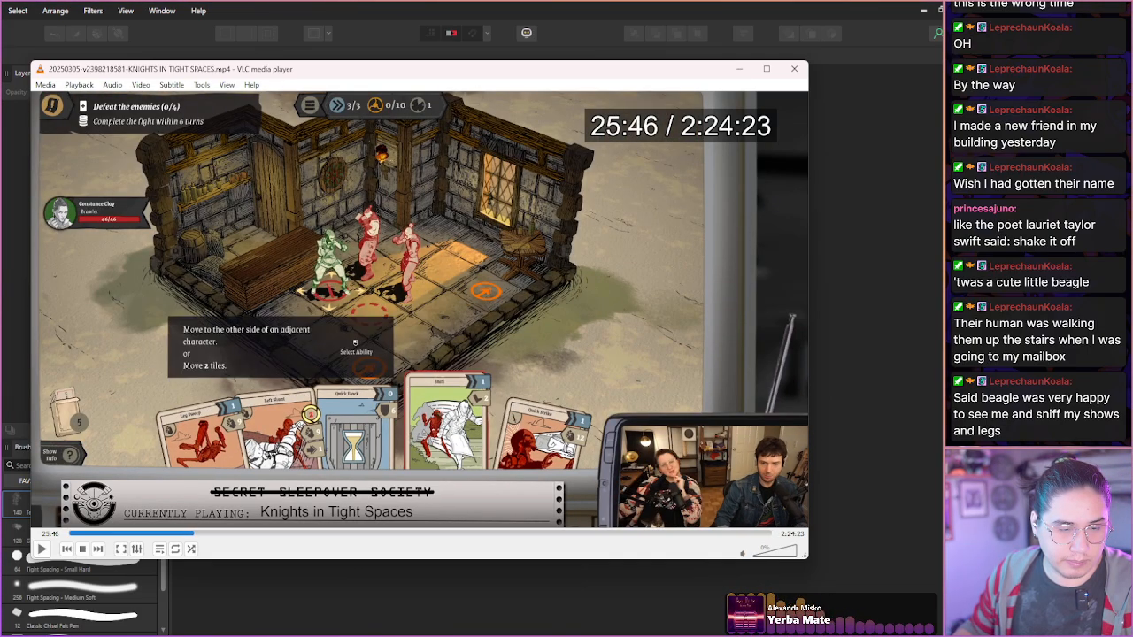
{"action": "key", "text": "Right"}
{"action": "key", "text": "Right"}
{"action": "key", "text": "Right"}
{"action": "key", "text": "Right"}
{"action": "key", "text": "Right"}
{"action": "key", "text": "Right"}
{"action": "key", "text": "Right"}
{"action": "key", "text": "Right"}
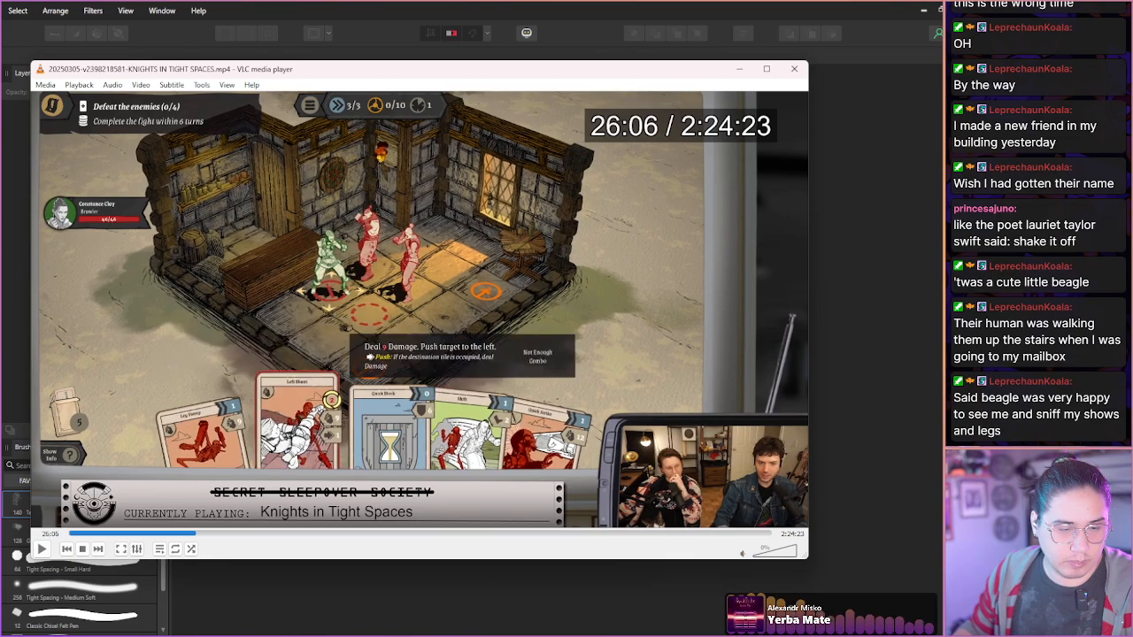
{"action": "key", "text": "Right"}
{"action": "key", "text": "Right"}
{"action": "key", "text": "Right"}
{"action": "key", "text": "Right"}
{"action": "key", "text": "Right"}
{"action": "key", "text": "Right"}
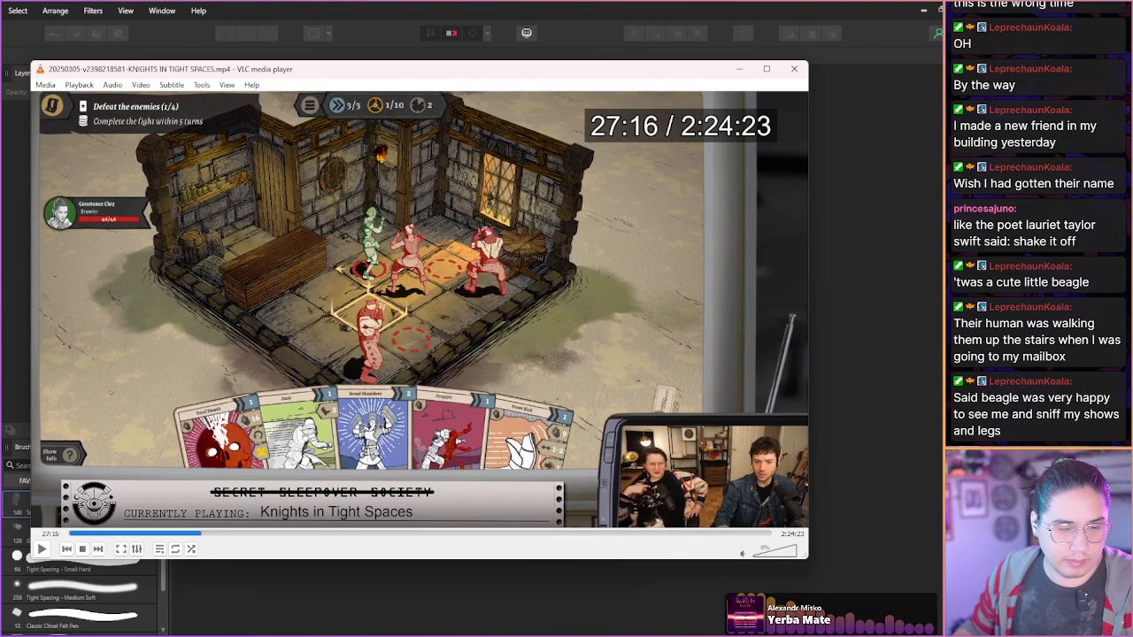
- Find the close-up of the green fighter attacking the red enemy at 28:16 and save a snapshot of that frame
{"action": "key", "text": "Right"}
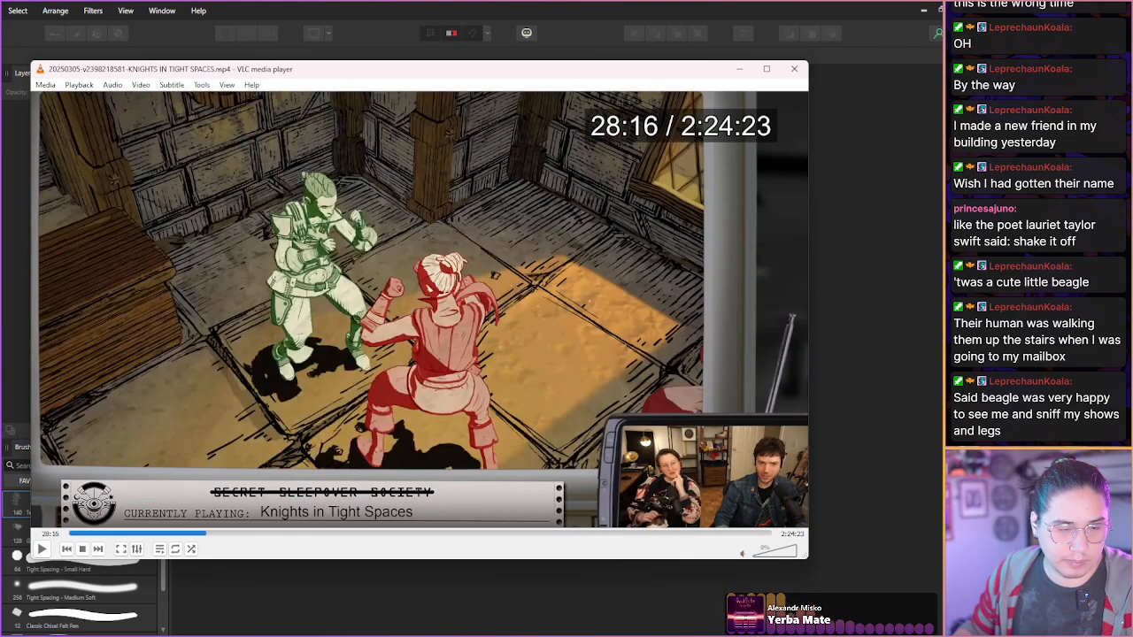
{"action": "key", "text": "e"}
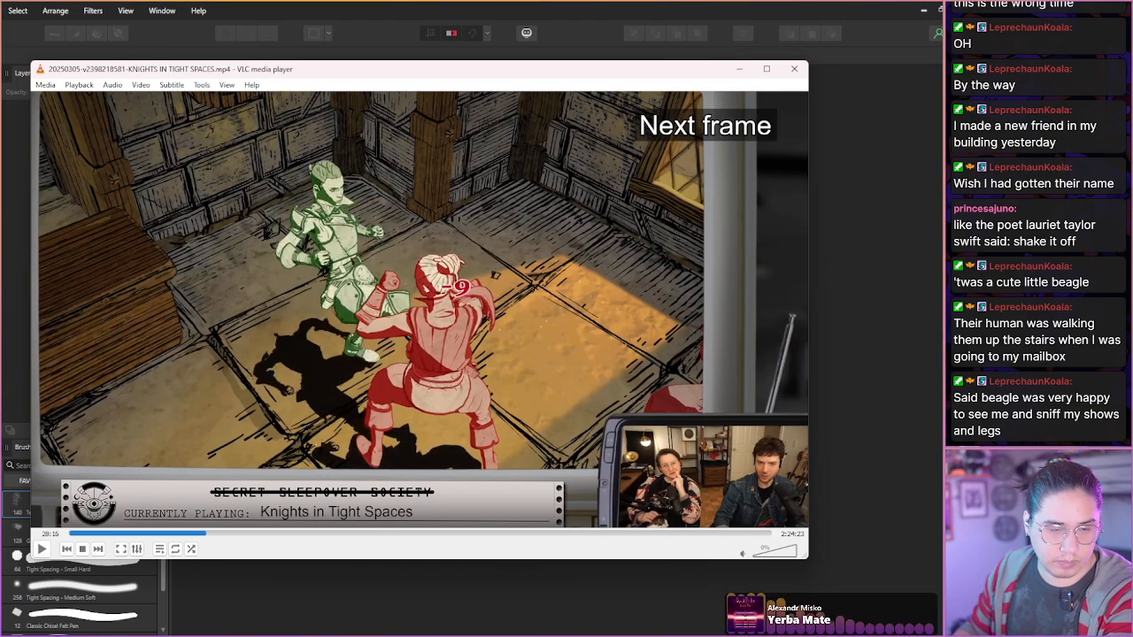
{"action": "key", "text": "e"}
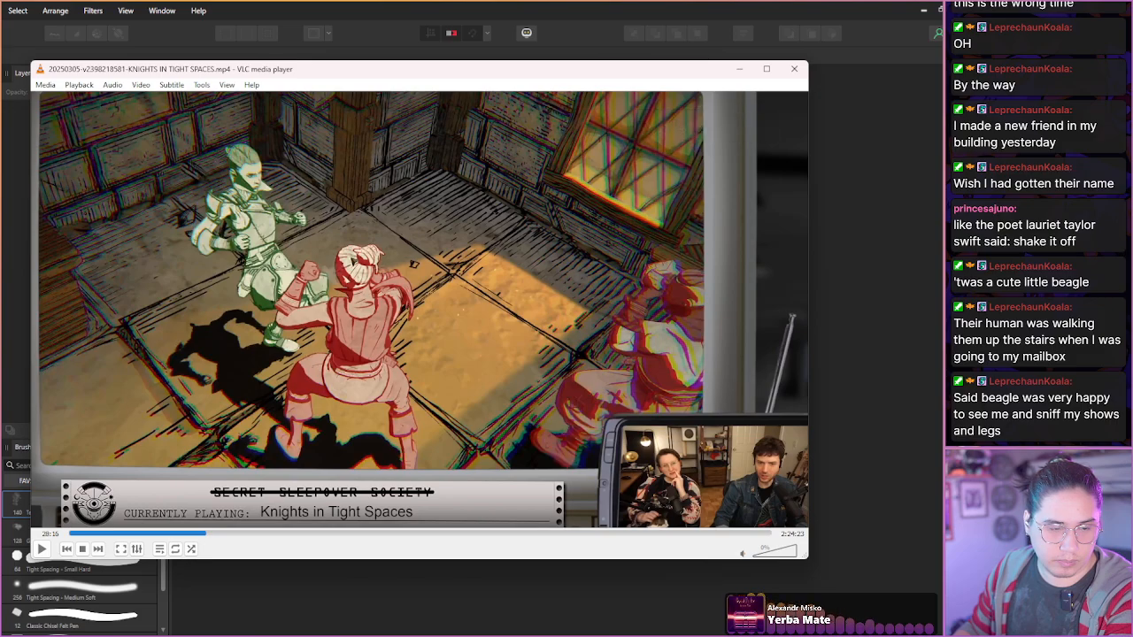
{"action": "key", "text": "shift+s"}
- Examine the rest of the attack at 28:16 frame by frame, through the impact and the enemy's fall
{"action": "key", "text": "e"}
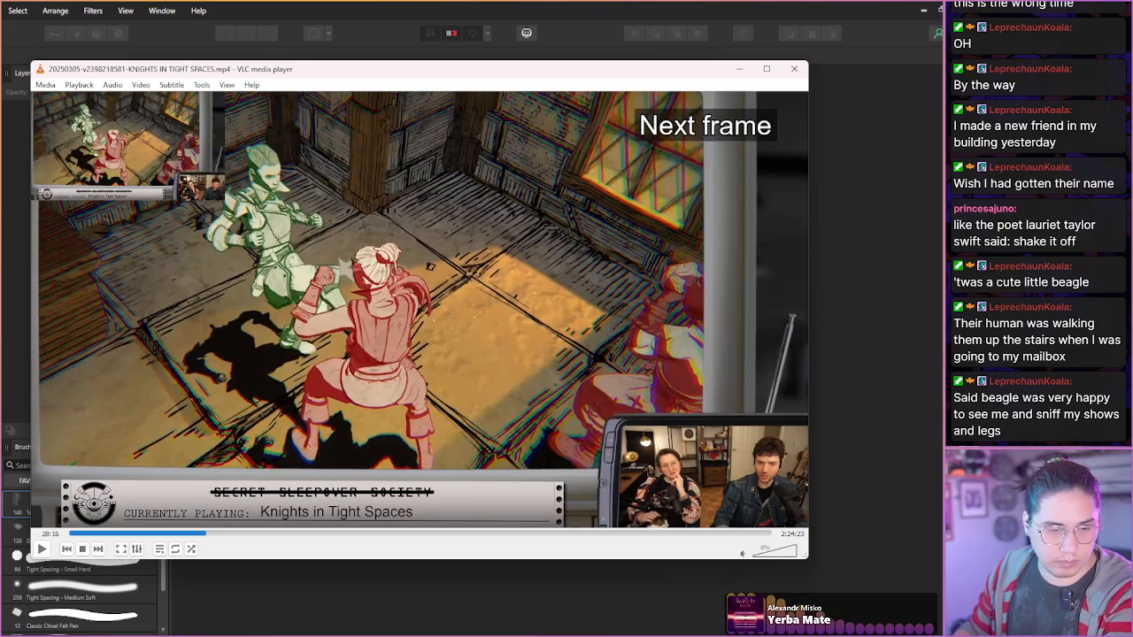
{"action": "key", "text": "e"}
{"action": "key", "text": "e"}
{"action": "key", "text": "e"}
{"action": "key", "text": "e"}
{"action": "key", "text": "e"}
{"action": "key", "text": "e"}
{"action": "key", "text": "e"}
{"action": "key", "text": "e"}
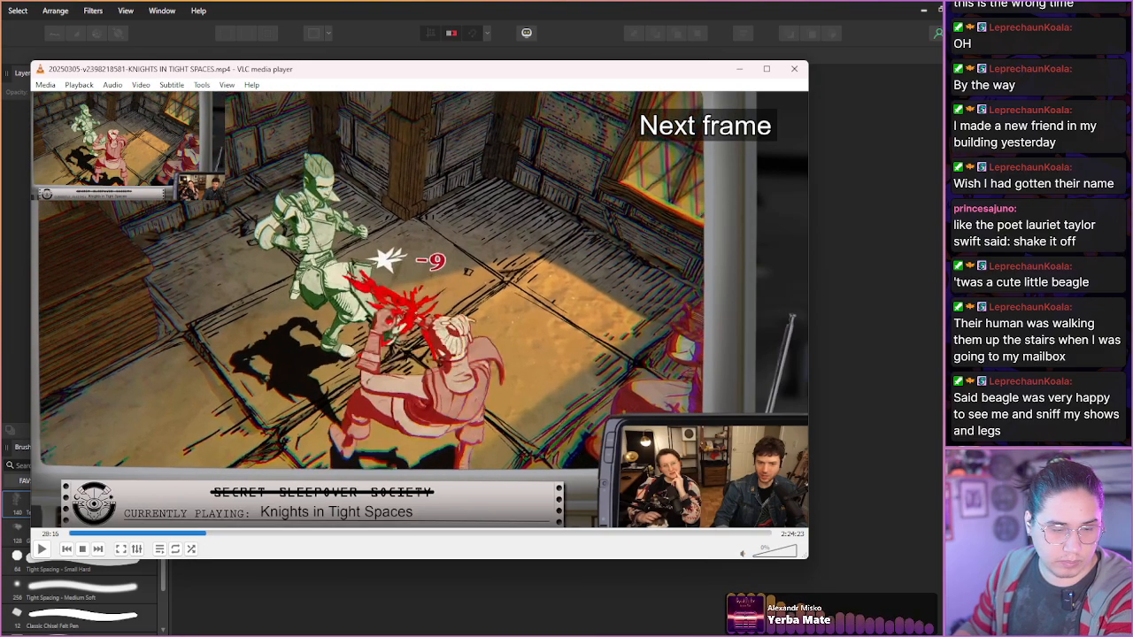
{"action": "key", "text": "e"}
{"action": "key", "text": "e"}
{"action": "key", "text": "e"}
{"action": "key", "text": "e"}
{"action": "key", "text": "e"}
{"action": "key", "text": "e"}
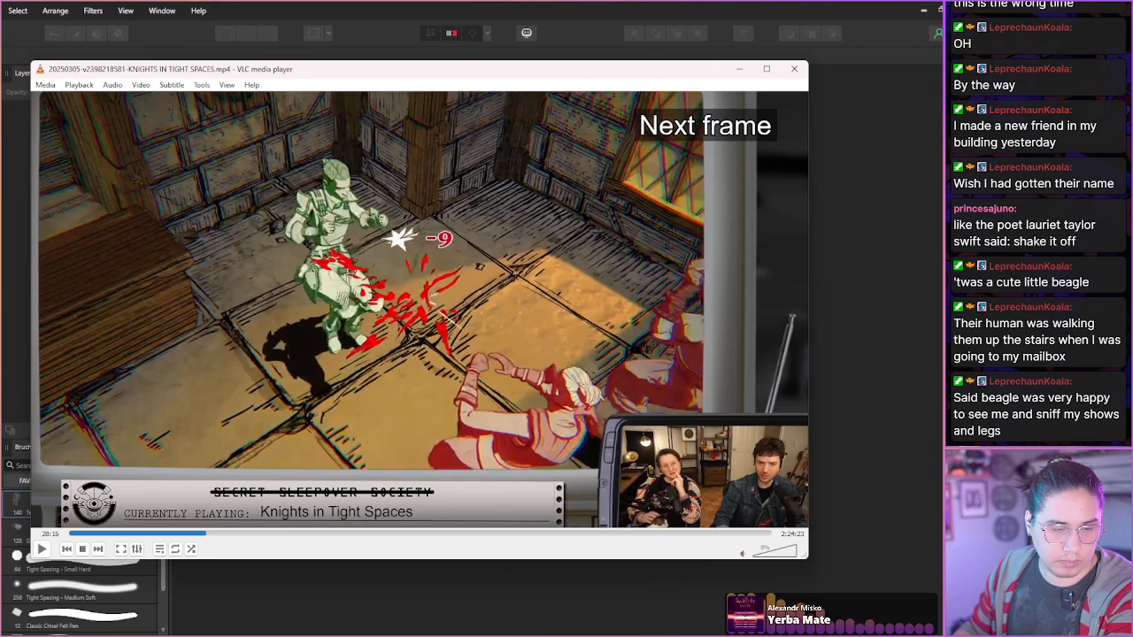
- Search the following tavern room fight for another action shot, up to the hosts' full-screen camera view at 31:26
{"action": "key", "text": "alt+Right"}
{"action": "key", "text": "alt+Right"}
{"action": "key", "text": "alt+Right"}
{"action": "key", "text": "alt+Right"}
{"action": "key", "text": "alt+Right"}
{"action": "key", "text": "alt+Right"}
{"action": "key", "text": "alt+Right"}
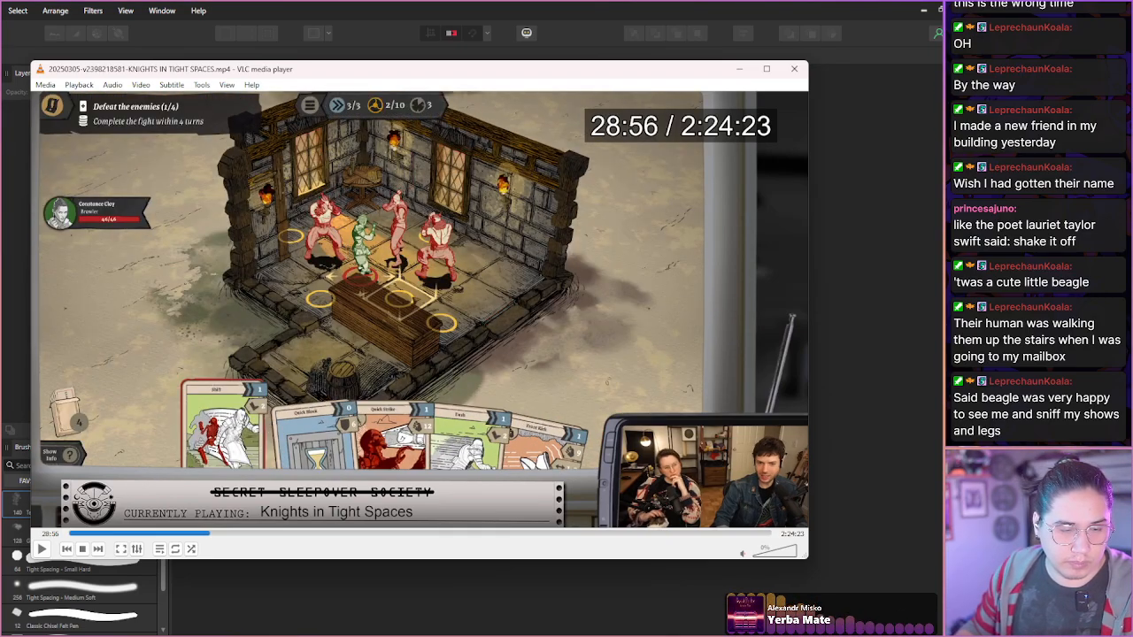
{"action": "key", "text": "alt+Right"}
{"action": "key", "text": "alt+Right"}
{"action": "key", "text": "alt+Right"}
{"action": "key", "text": "alt+Right"}
{"action": "key", "text": "alt+Right"}
{"action": "key", "text": "alt+Right"}
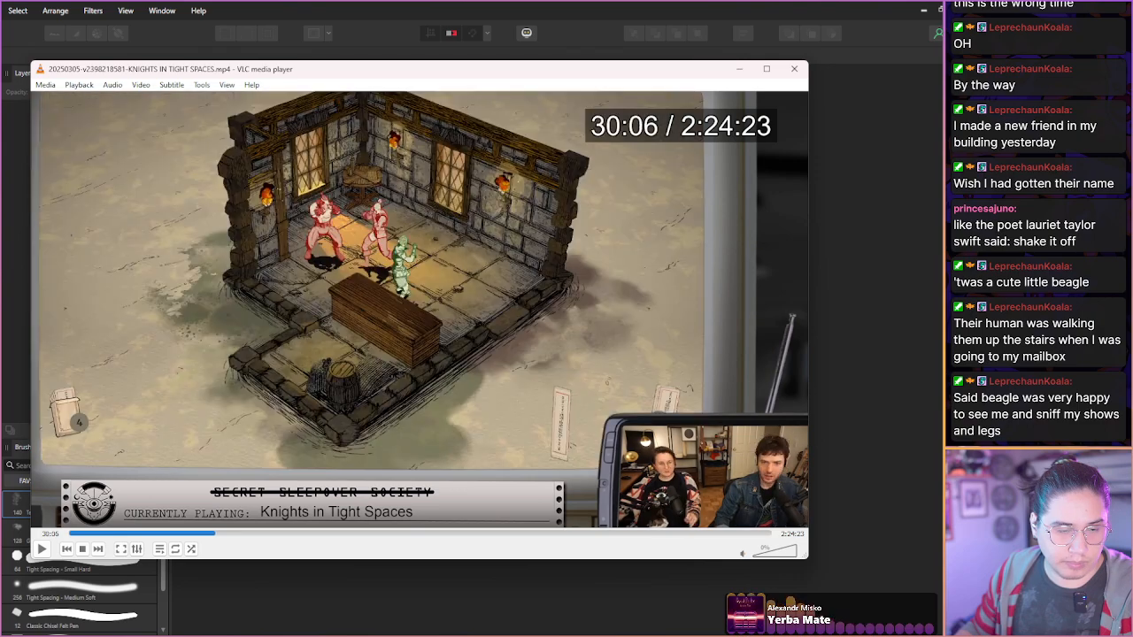
{"action": "key", "text": "alt+Right"}
{"action": "key", "text": "alt+Right"}
{"action": "key", "text": "alt+Right"}
{"action": "key", "text": "alt+Right"}
{"action": "key", "text": "alt+Right"}
{"action": "key", "text": "alt+Right"}
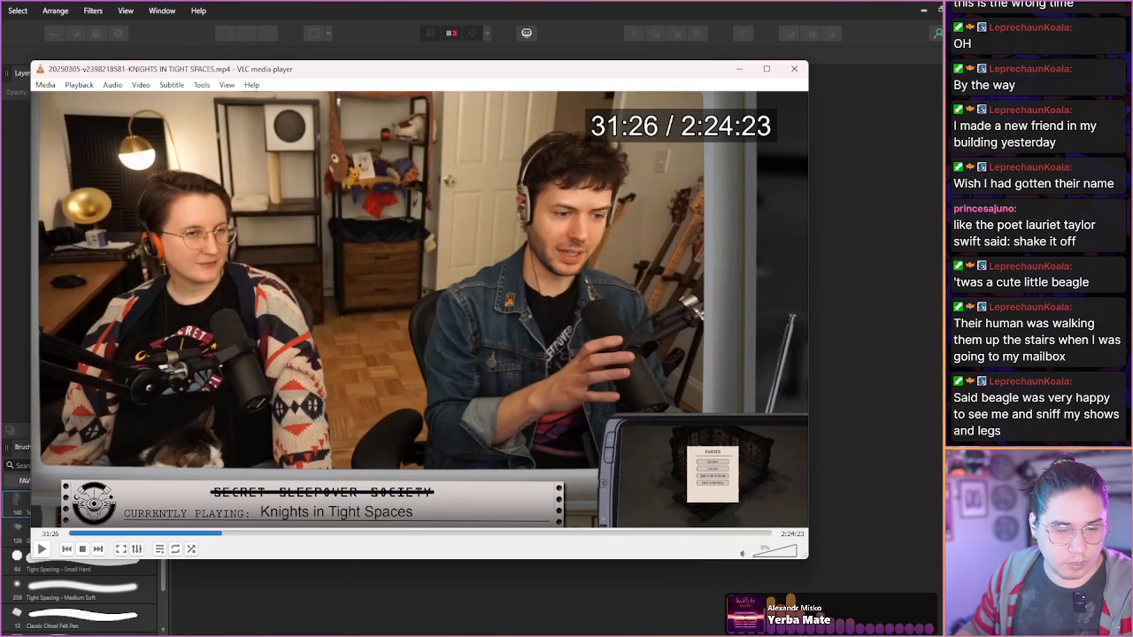
- Skip past the hosts' camera segment and look through the resumed tavern fight, up to 35:26
{"action": "key", "text": "alt+Right"}
{"action": "key", "text": "alt+Right"}
{"action": "key", "text": "alt+Right"}
{"action": "key", "text": "alt+Right"}
{"action": "key", "text": "alt+Right"}
{"action": "key", "text": "alt+Right"}
{"action": "key", "text": "alt+Right"}
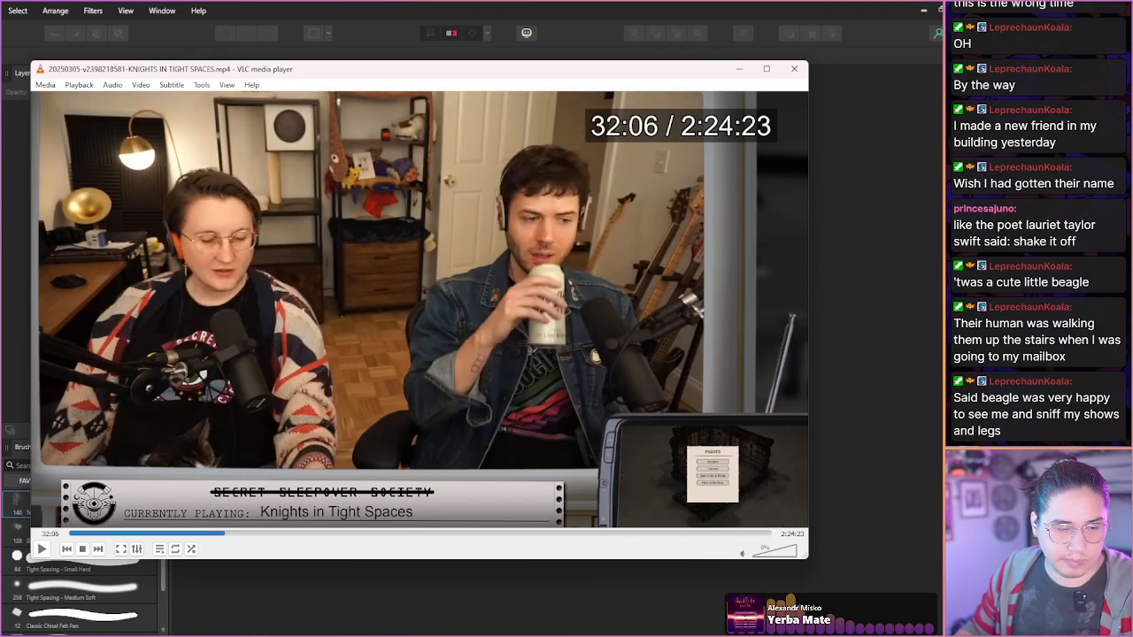
{"action": "key", "text": "alt+Right"}
{"action": "key", "text": "alt+Right"}
{"action": "key", "text": "alt+Right"}
{"action": "key", "text": "alt+Right"}
{"action": "key", "text": "alt+Right"}
{"action": "key", "text": "alt+Right"}
{"action": "key", "text": "alt+Right"}
{"action": "key", "text": "alt+Right"}
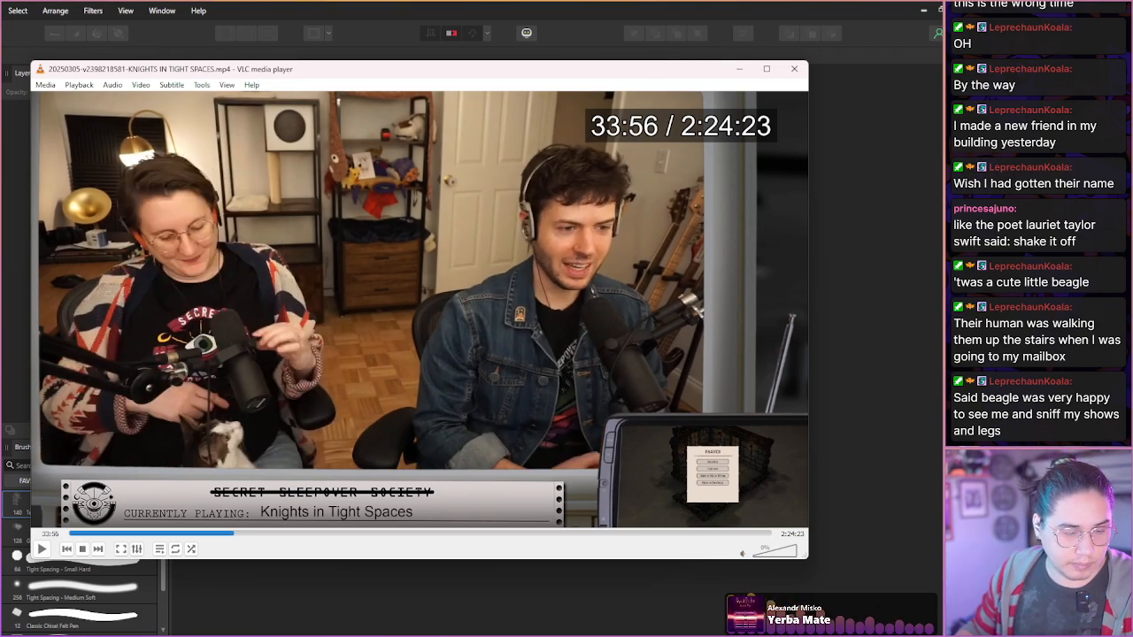
{"action": "key", "text": "alt+Right"}
{"action": "key", "text": "alt+Right"}
{"action": "key", "text": "alt+Right"}
{"action": "key", "text": "alt+Right"}
{"action": "key", "text": "alt+Right"}
{"action": "key", "text": "alt+Right"}
{"action": "key", "text": "alt+Right"}
{"action": "key", "text": "alt+Right"}
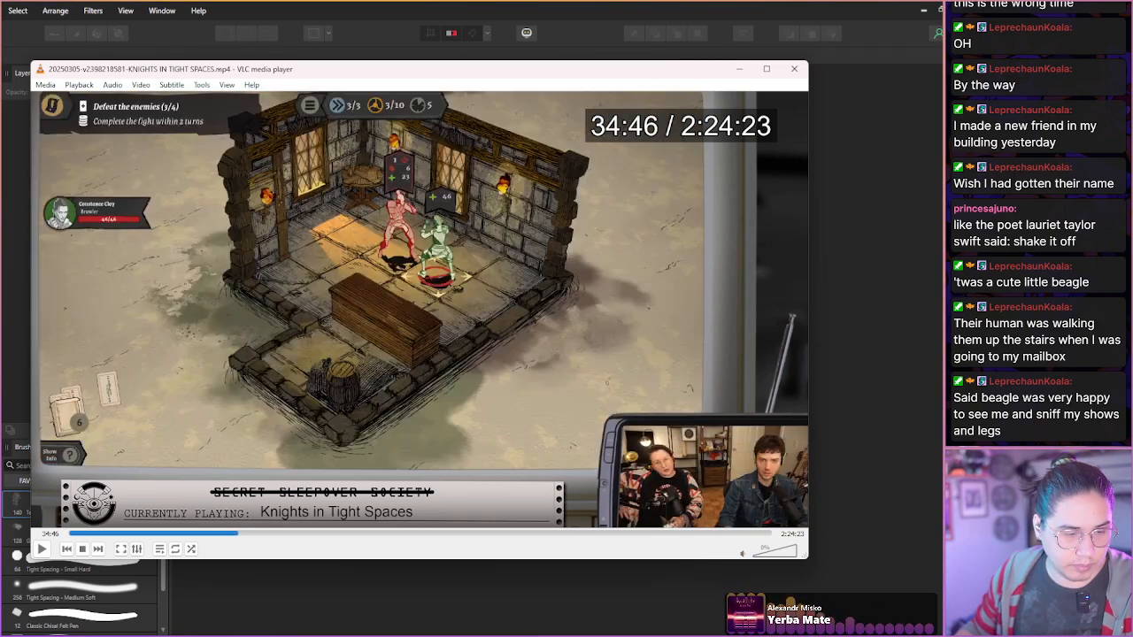
{"action": "key", "text": "alt+Right"}
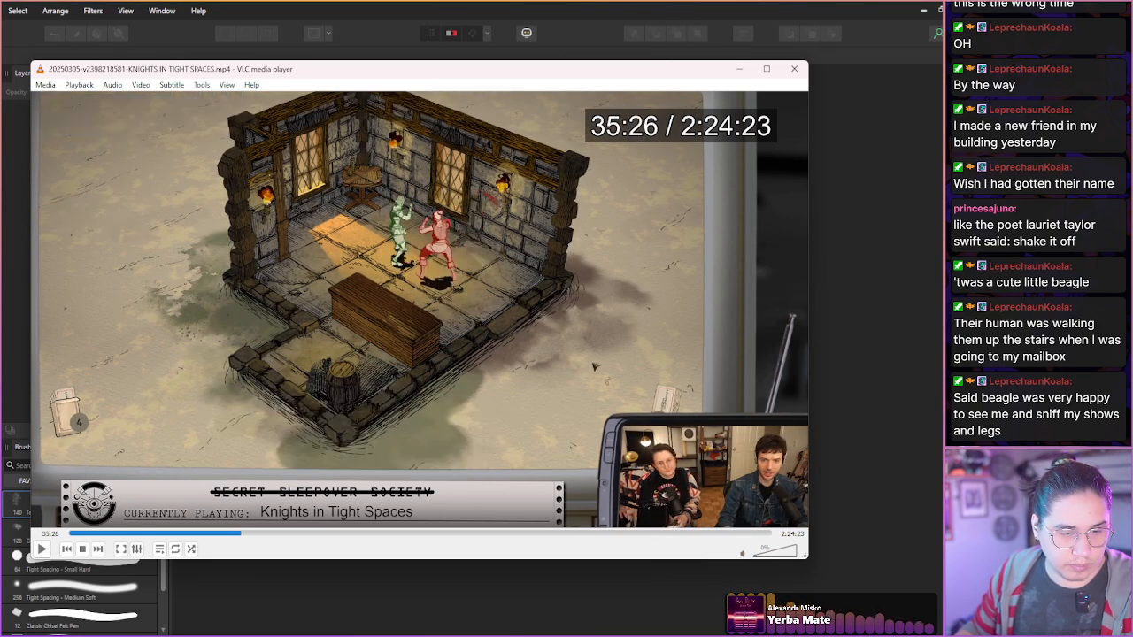
- Play the fight against the last tavern enemy from 35:26 and pause on the leg sweep close-up at 35:31
{"action": "key", "text": "e"}
{"action": "key", "text": "e"}
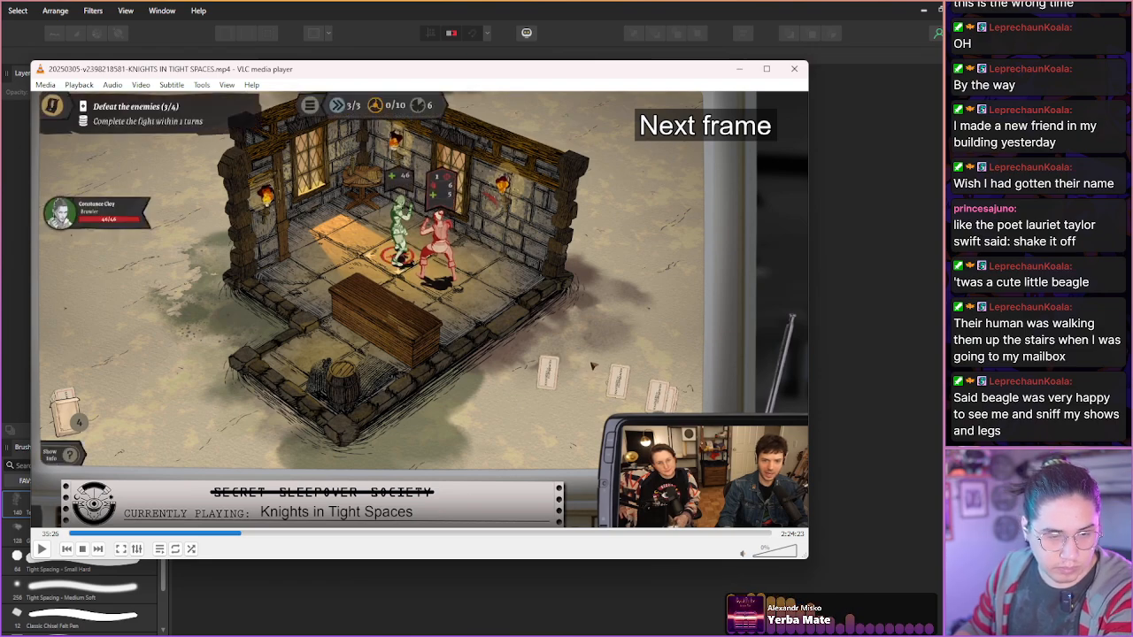
{"action": "key", "text": "alt+Right"}
{"action": "key", "text": "alt+Right"}
{"action": "key", "text": "alt+Left"}
{"action": "key", "text": "alt+Left"}
{"action": "key", "text": "e"}
{"action": "key", "text": "space"}
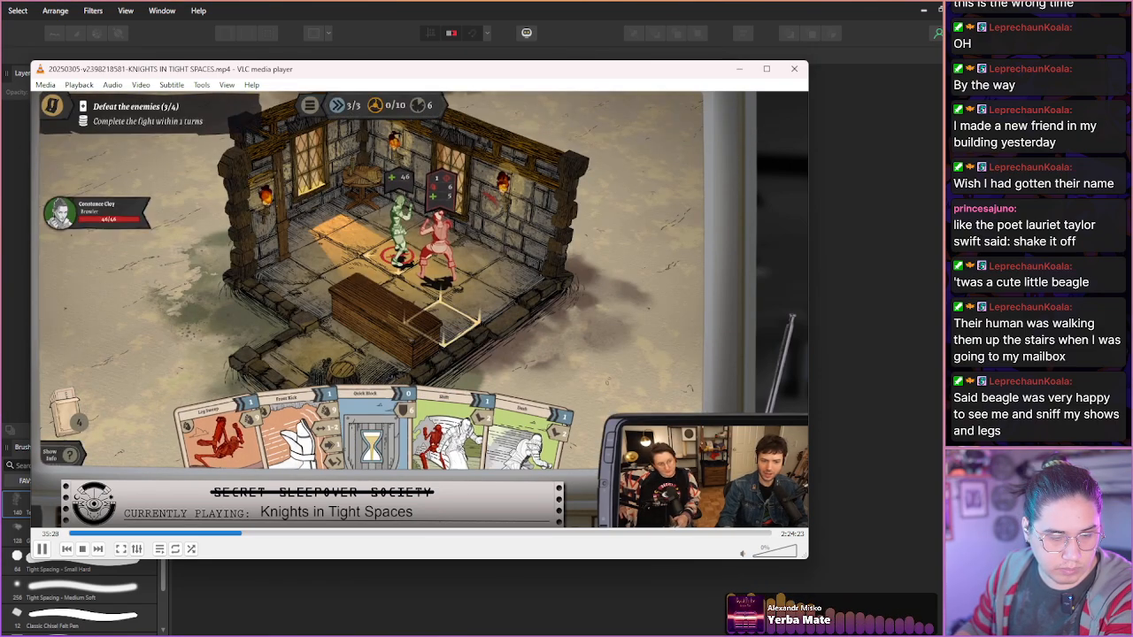
{"action": "key", "text": "space"}
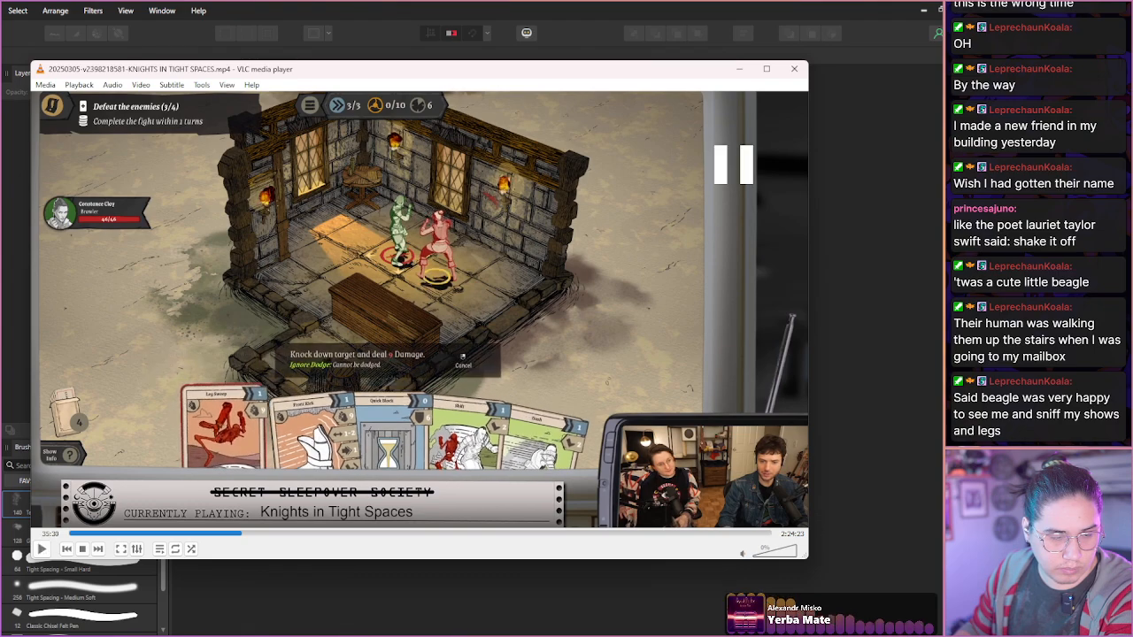
{"action": "key", "text": "space"}
{"action": "key", "text": "space"}
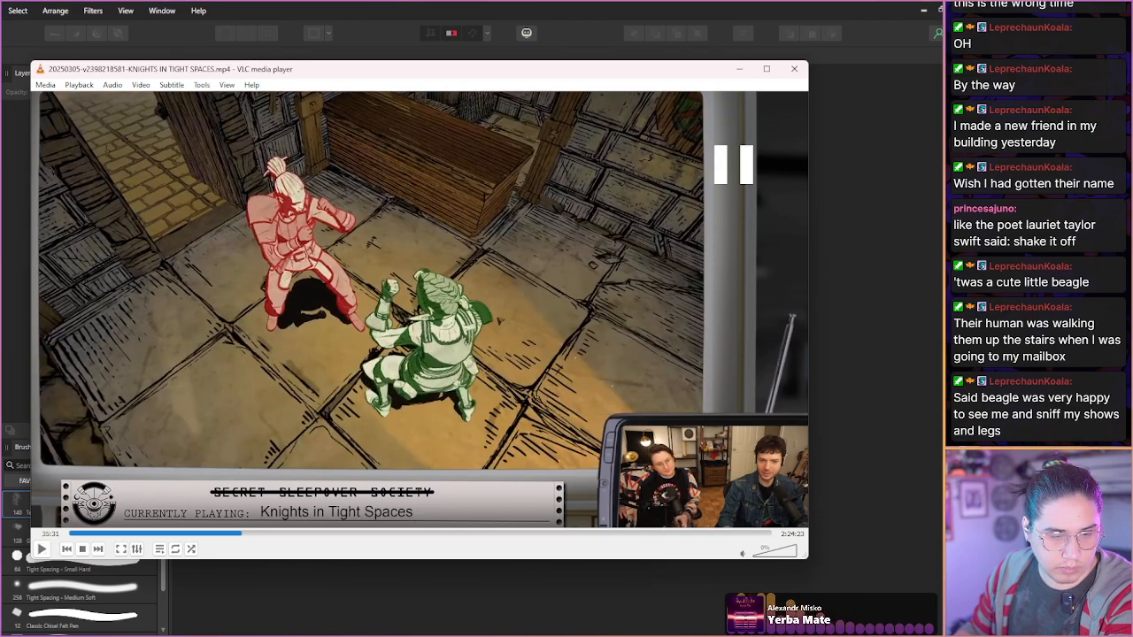
- Advance to the frame of the green fighter sweeping low at the enemy's feet and save a snapshot of it
{"action": "key", "text": "e"}
{"action": "key", "text": "e"}
{"action": "key", "text": "e"}
{"action": "key", "text": "e"}
{"action": "key", "text": "e"}
{"action": "key", "text": "e"}
{"action": "key", "text": "e"}
{"action": "key", "text": "e"}
{"action": "key", "text": "e"}
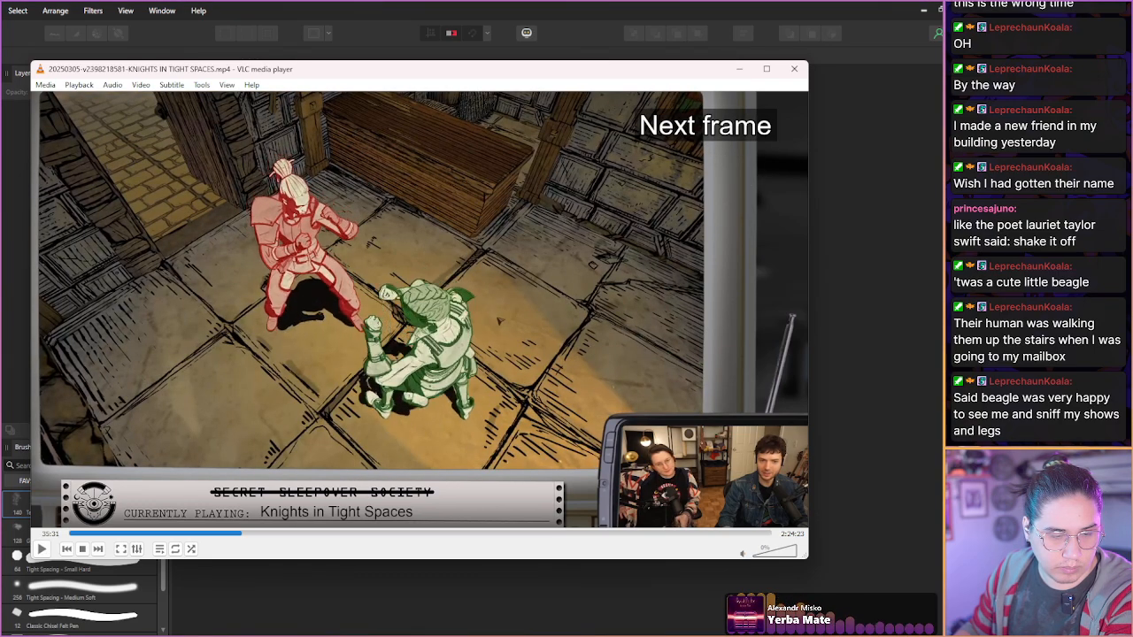
{"action": "key", "text": "e"}
{"action": "key", "text": "e"}
{"action": "key", "text": "e"}
{"action": "key", "text": "e"}
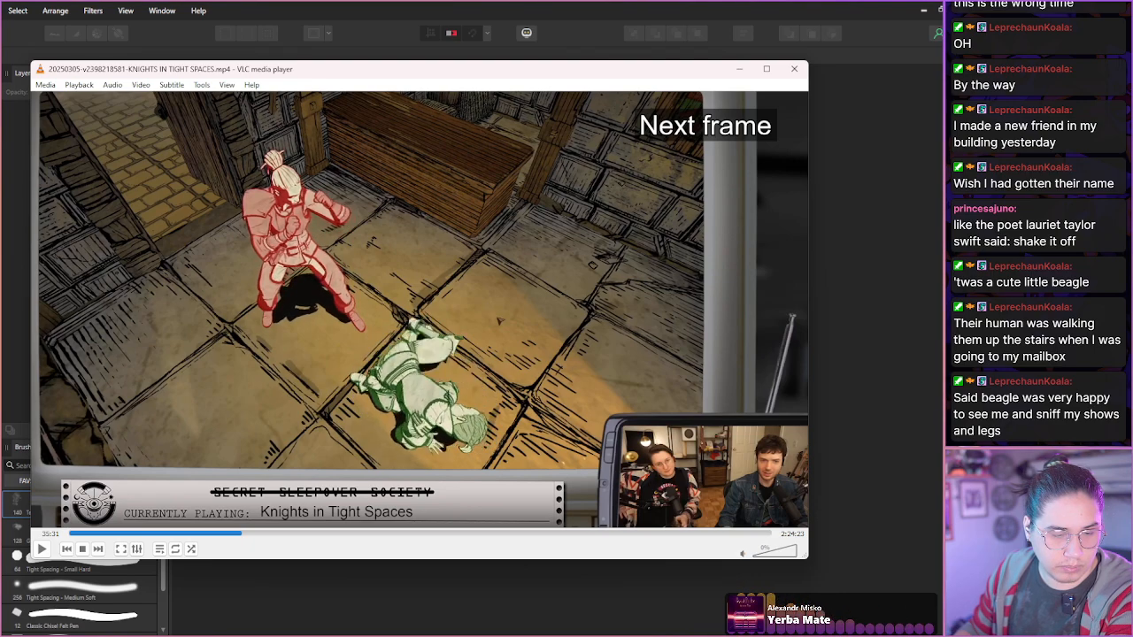
{"action": "key", "text": "e"}
{"action": "key", "text": "e"}
{"action": "key", "text": "e"}
{"action": "key", "text": "e"}
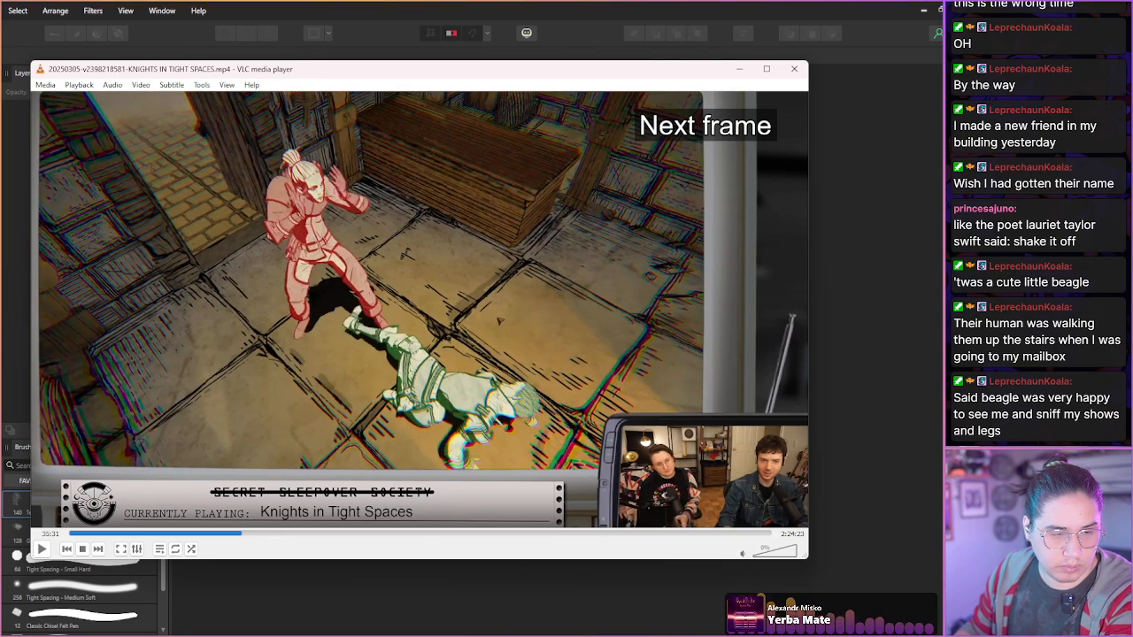
{"action": "key", "text": "shift+s"}
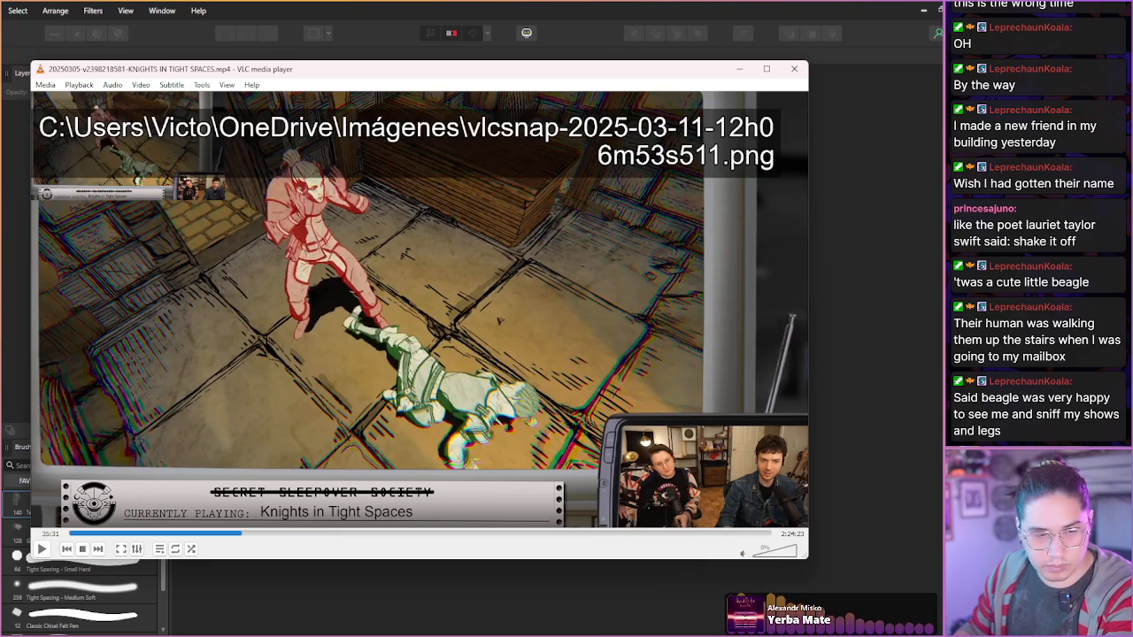
- Examine the remaining leg sweep frames at 35:31, through the hit and the enemy's fall
{"action": "key", "text": "e"}
{"action": "key", "text": "e"}
{"action": "key", "text": "e"}
{"action": "key", "text": "e"}
{"action": "key", "text": "e"}
{"action": "key", "text": "e"}
{"action": "key", "text": "e"}
{"action": "key", "text": "e"}
{"action": "key", "text": "e"}
{"action": "key", "text": "e"}
{"action": "key", "text": "e"}
{"action": "key", "text": "e"}
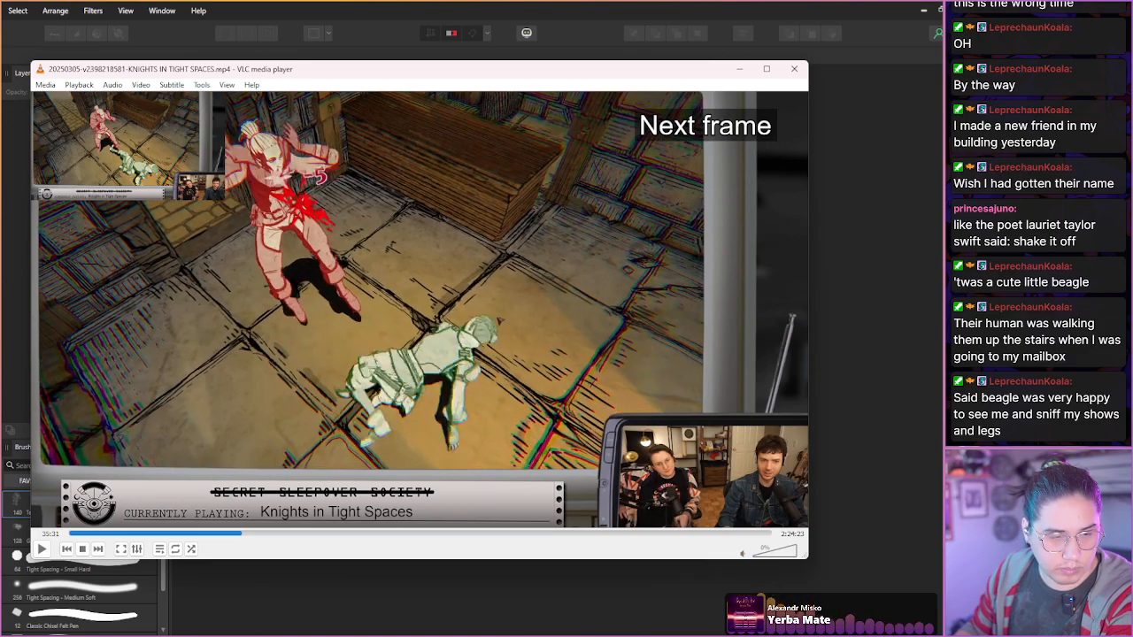
{"action": "key", "text": "e"}
{"action": "key", "text": "e"}
{"action": "key", "text": "e"}
{"action": "key", "text": "e"}
{"action": "key", "text": "e"}
{"action": "key", "text": "e"}
{"action": "key", "text": "e"}
{"action": "key", "text": "e"}
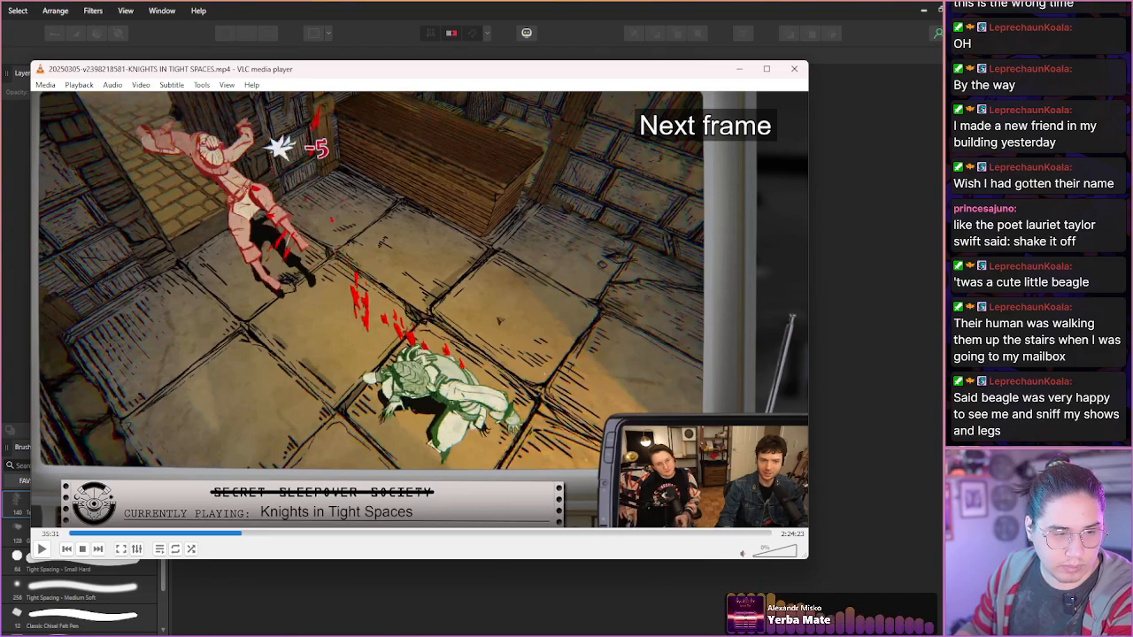
- Search the outdoor fight with the barrels and iron gates for an action shot, up to 39:40
{"action": "key", "text": "Right"}
{"action": "key", "text": "Right"}
{"action": "key", "text": "Right"}
{"action": "key", "text": "Right"}
{"action": "key", "text": "Right"}
{"action": "key", "text": "Right"}
{"action": "key", "text": "Right"}
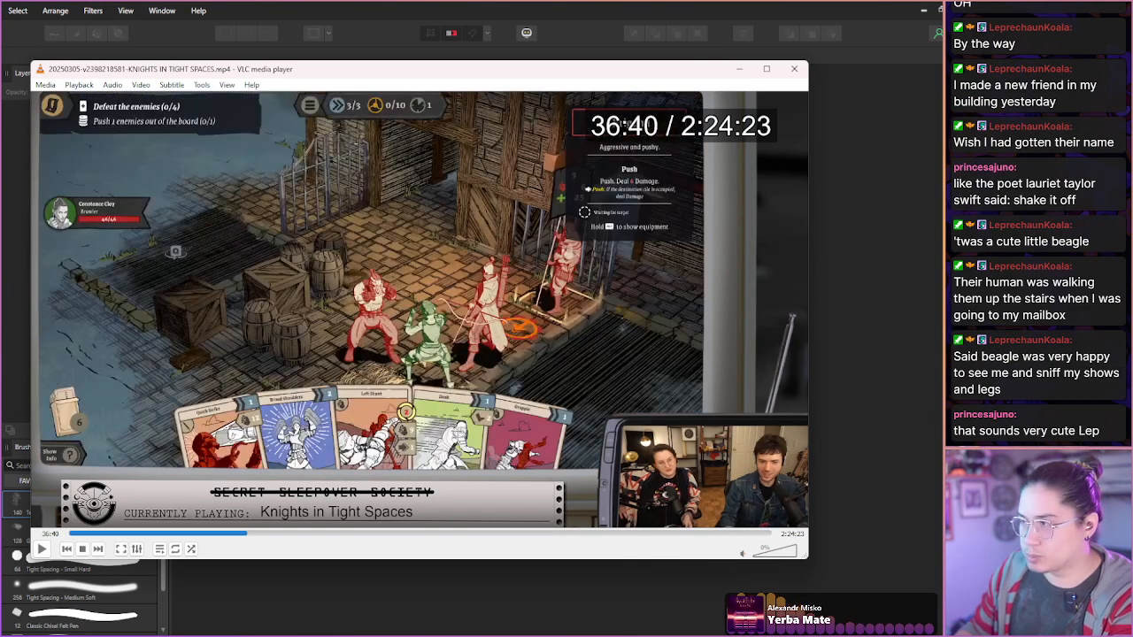
{"action": "key", "text": "Right"}
{"action": "key", "text": "Right"}
{"action": "key", "text": "Right"}
{"action": "key", "text": "Right"}
{"action": "key", "text": "Right"}
{"action": "key", "text": "Right"}
{"action": "key", "text": "Right"}
{"action": "key", "text": "Right"}
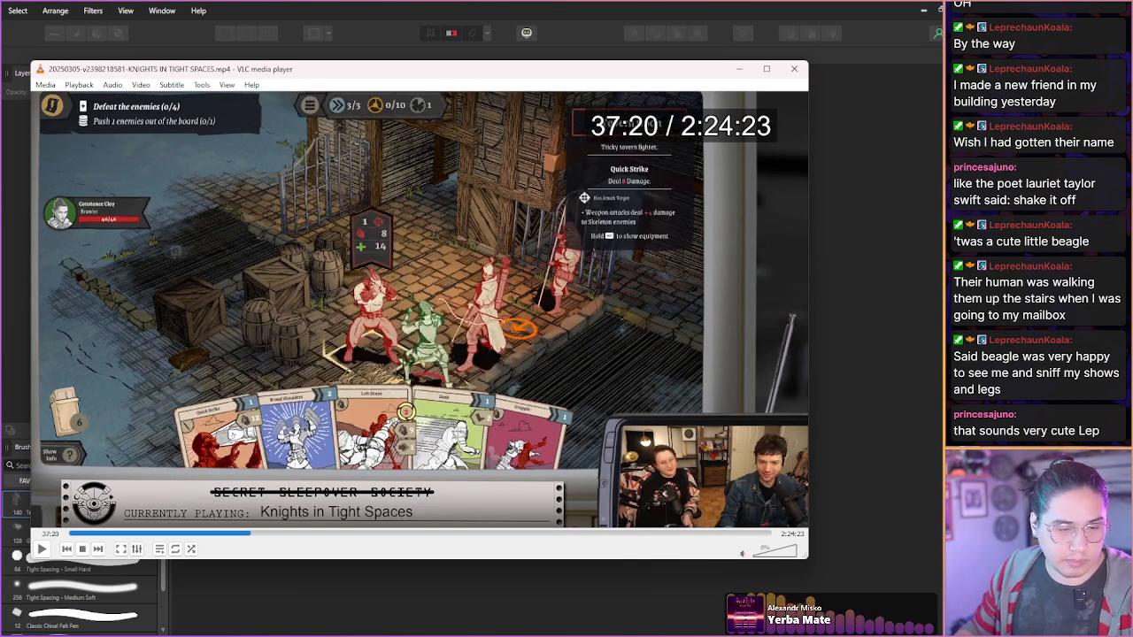
{"action": "key", "text": "Right"}
{"action": "key", "text": "Right"}
{"action": "key", "text": "Right"}
{"action": "key", "text": "Right"}
{"action": "key", "text": "Right"}
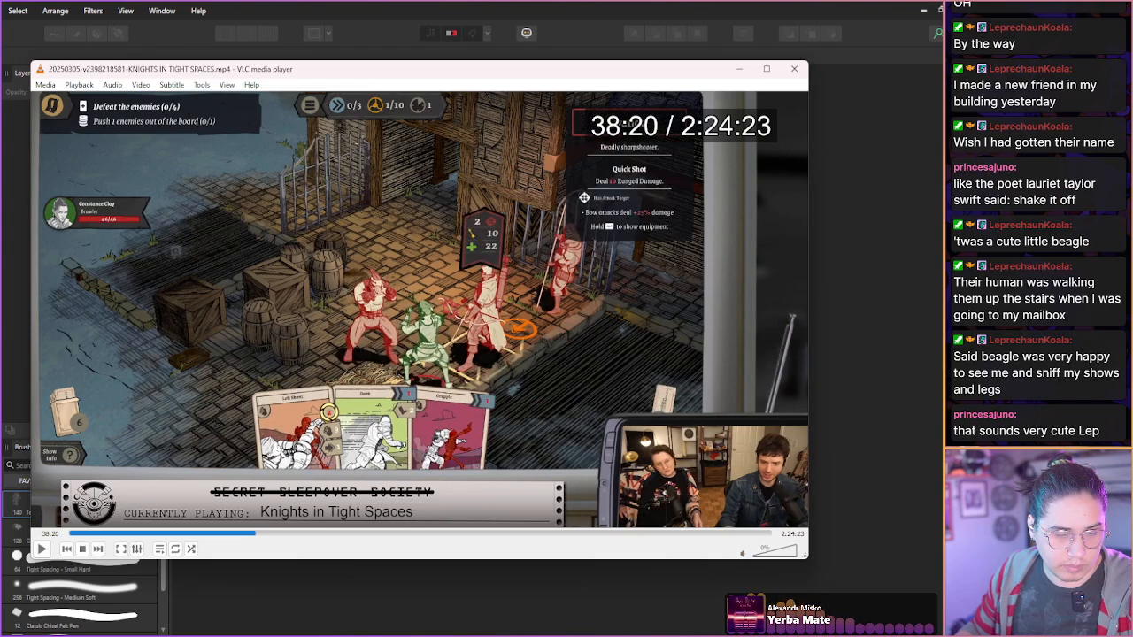
{"action": "key", "text": "Right"}
{"action": "key", "text": "Right"}
{"action": "key", "text": "Right"}
{"action": "key", "text": "Right"}
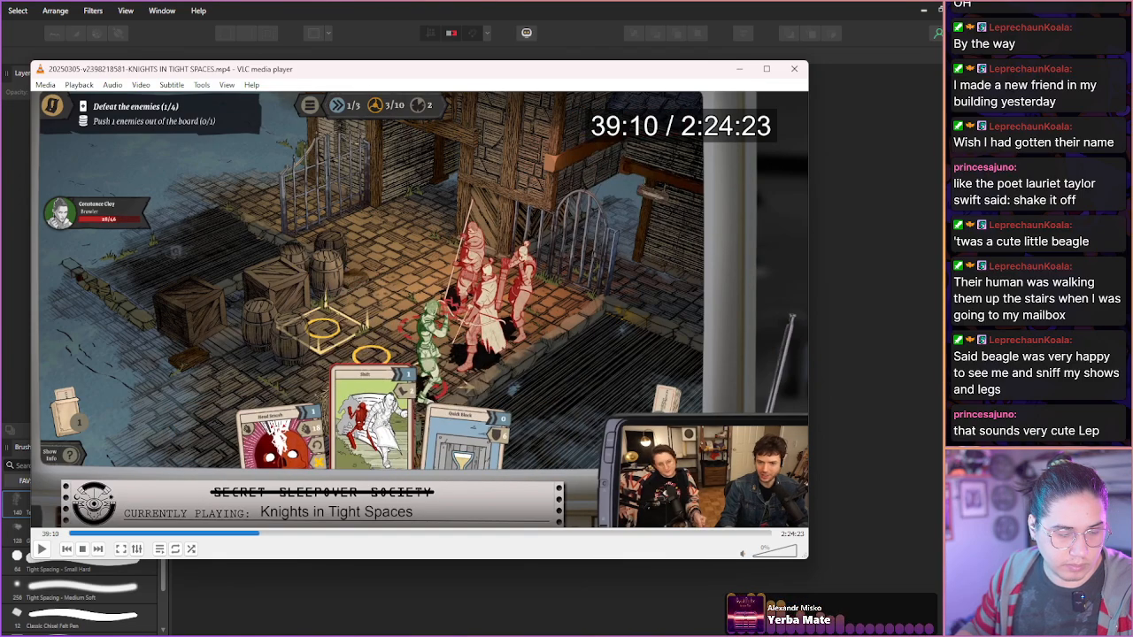
{"action": "key", "text": "Right"}
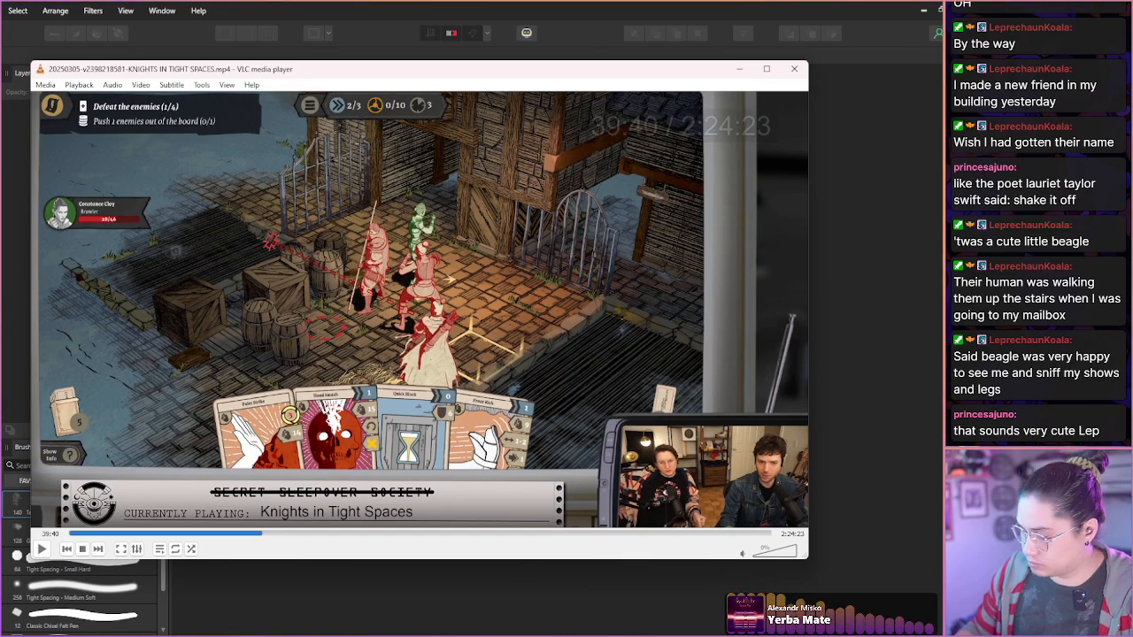
- Find the close-up of the green fighter's kick between two red enemies around 40:05 and save a snapshot of that frame
{"action": "key", "text": "shift+Right"}
{"action": "key", "text": "shift+Right"}
{"action": "key", "text": "shift+Right"}
{"action": "key", "text": "shift+Right"}
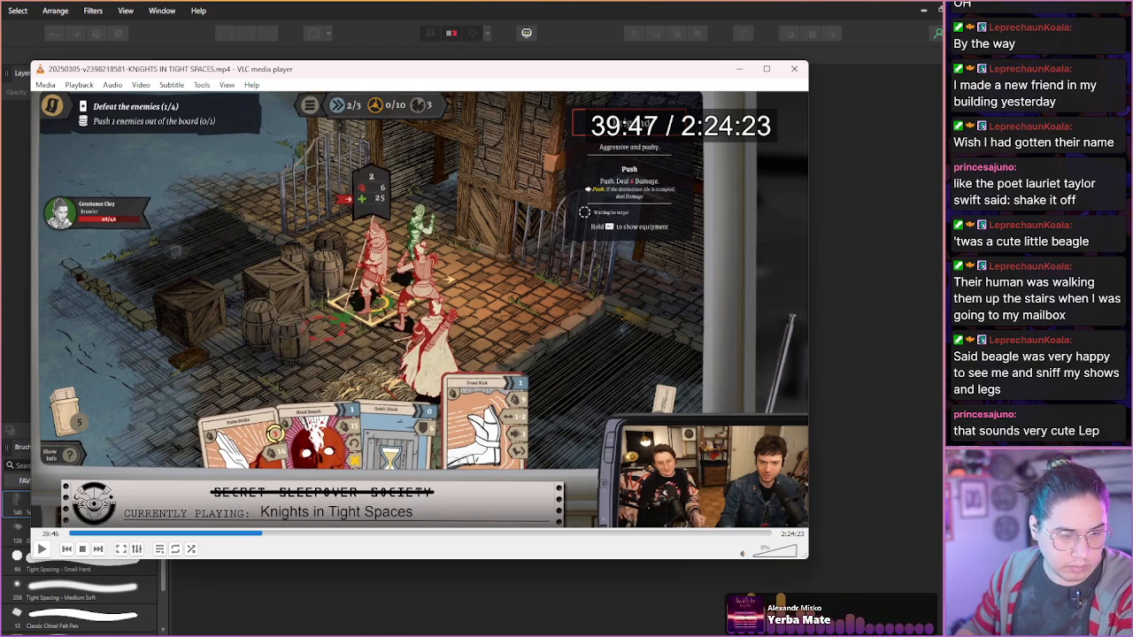
{"action": "key", "text": "shift+Right"}
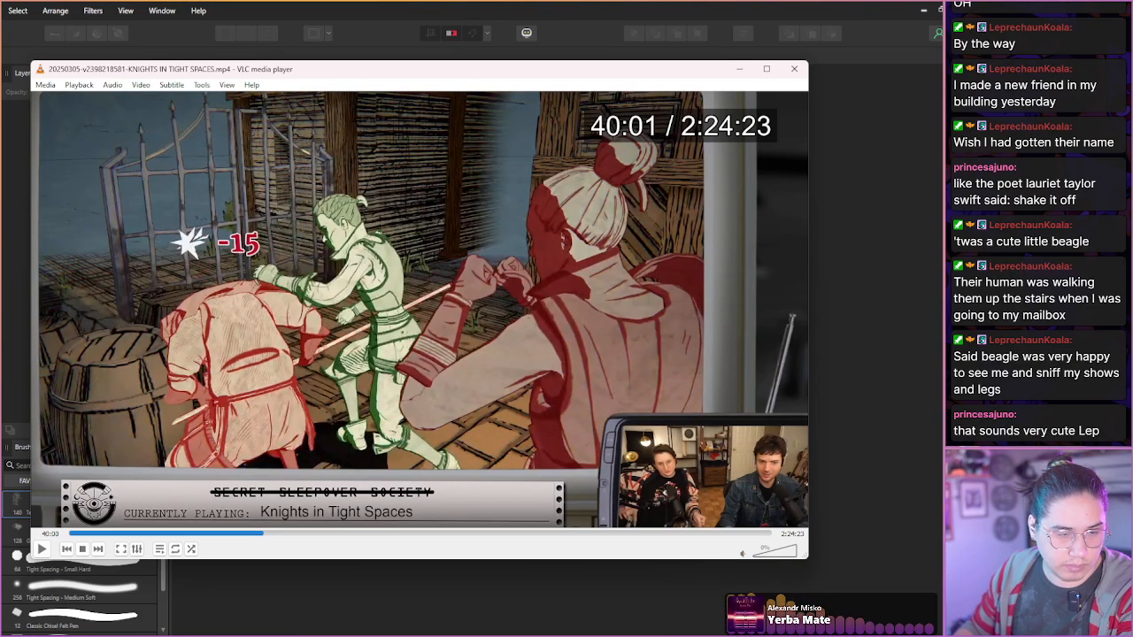
{"action": "key", "text": "shift+Left"}
{"action": "key", "text": "shift+Right"}
{"action": "key", "text": "shift+Right"}
{"action": "key", "text": "shift+Left"}
{"action": "key", "text": "shift+Right"}
{"action": "key", "text": "shift+Right"}
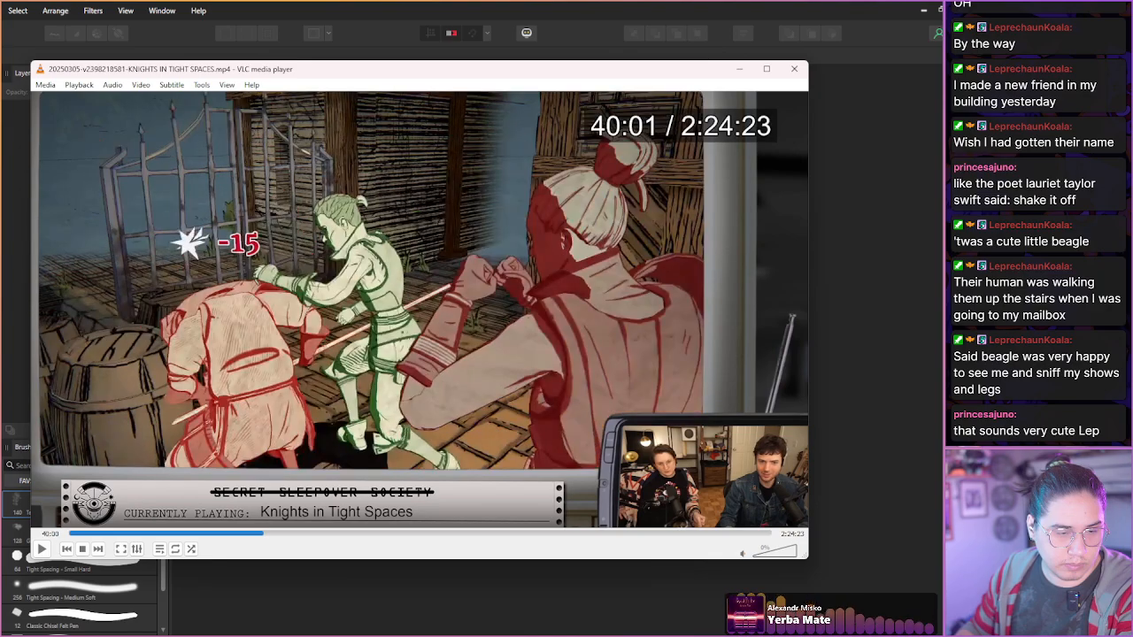
{"action": "key", "text": "shift+Right"}
{"action": "key", "text": "shift+Right"}
{"action": "key", "text": "shift+Left"}
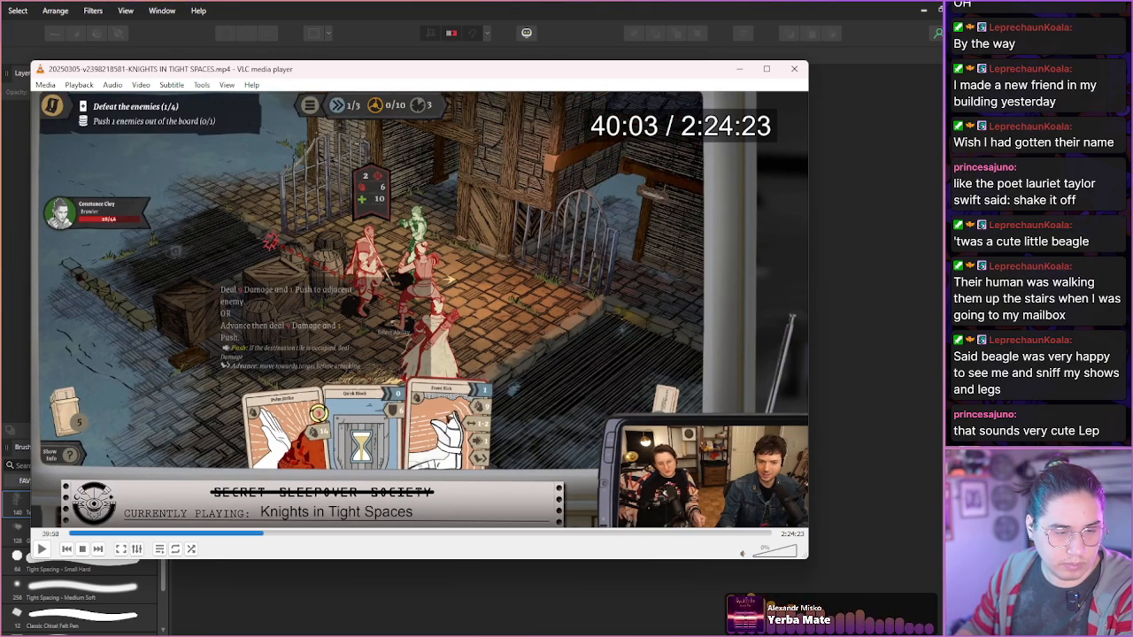
{"action": "key", "text": "shift+Left"}
{"action": "key", "text": "shift+Right"}
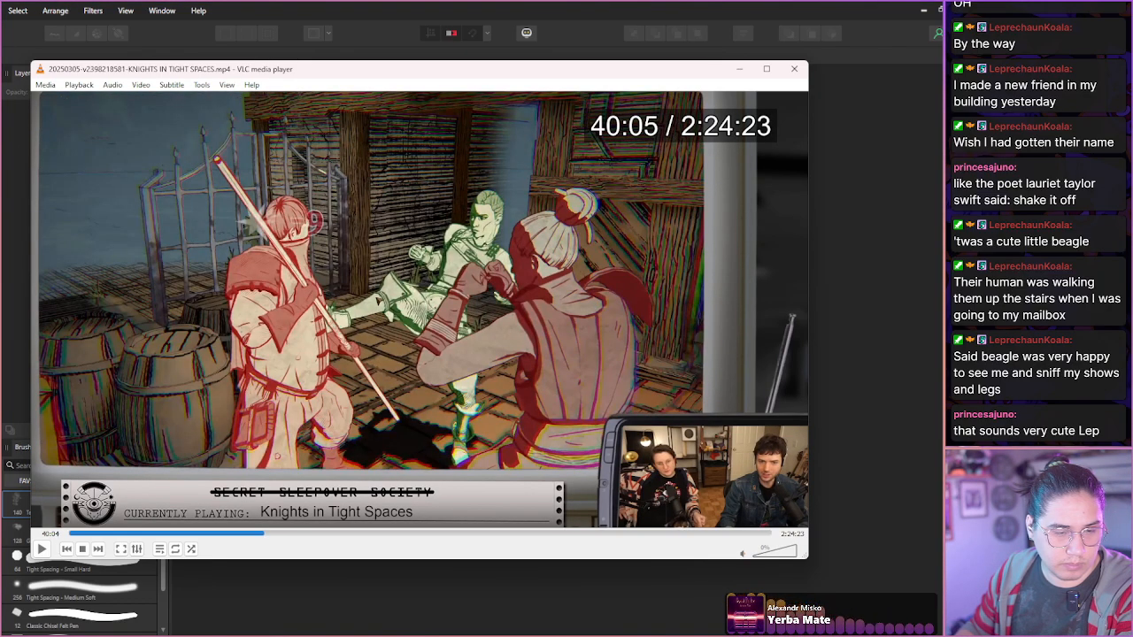
{"action": "key", "text": "shift+s"}
- Search the outdoor fight from 40:05 to 40:49 for the next close-up action shot
{"action": "key", "text": "shift+Right"}
{"action": "key", "text": "shift+Right"}
{"action": "key", "text": "shift+Right"}
{"action": "key", "text": "shift+Right"}
{"action": "key", "text": "shift+Right"}
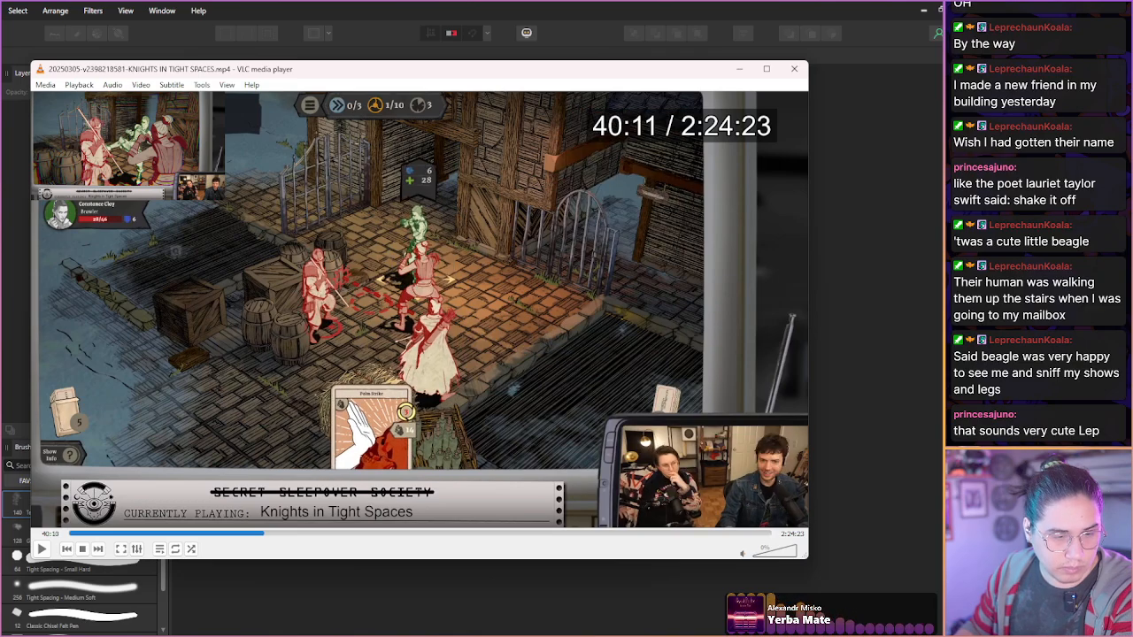
{"action": "key", "text": "shift+Right"}
{"action": "key", "text": "shift+Right"}
{"action": "key", "text": "shift+Right"}
{"action": "key", "text": "shift+Right"}
{"action": "key", "text": "shift+Right"}
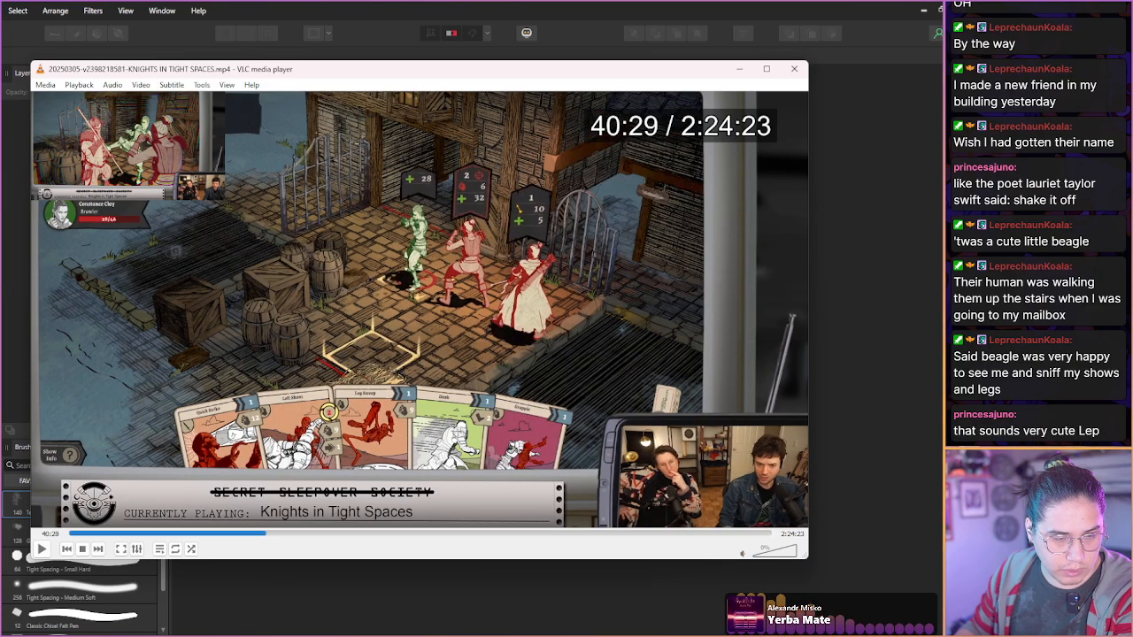
{"action": "key", "text": "shift+Right"}
{"action": "key", "text": "shift+Right"}
{"action": "key", "text": "shift+Right"}
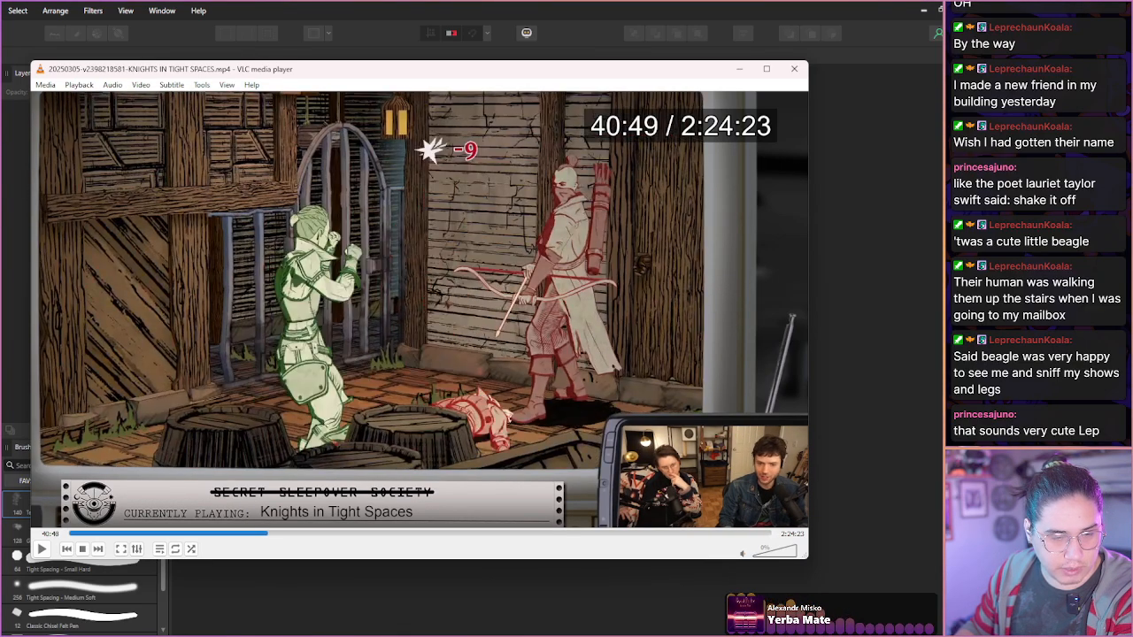
- Examine the leg sweep by the iron gate around 40:47 frame by frame, from the fighters' stances through the green fighter's drop to the ground
{"action": "key", "text": "shift+Left"}
{"action": "key", "text": "space"}
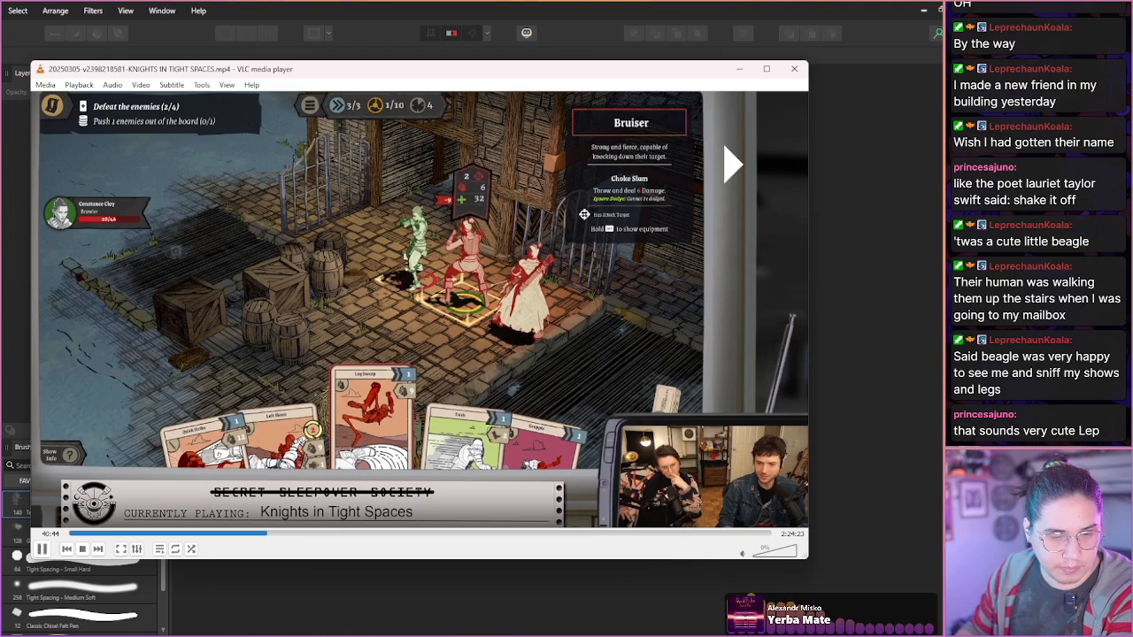
{"action": "key", "text": "space"}
{"action": "key", "text": "e"}
{"action": "key", "text": "e"}
{"action": "key", "text": "e"}
{"action": "key", "text": "e"}
{"action": "key", "text": "e"}
{"action": "key", "text": "e"}
{"action": "key", "text": "e"}
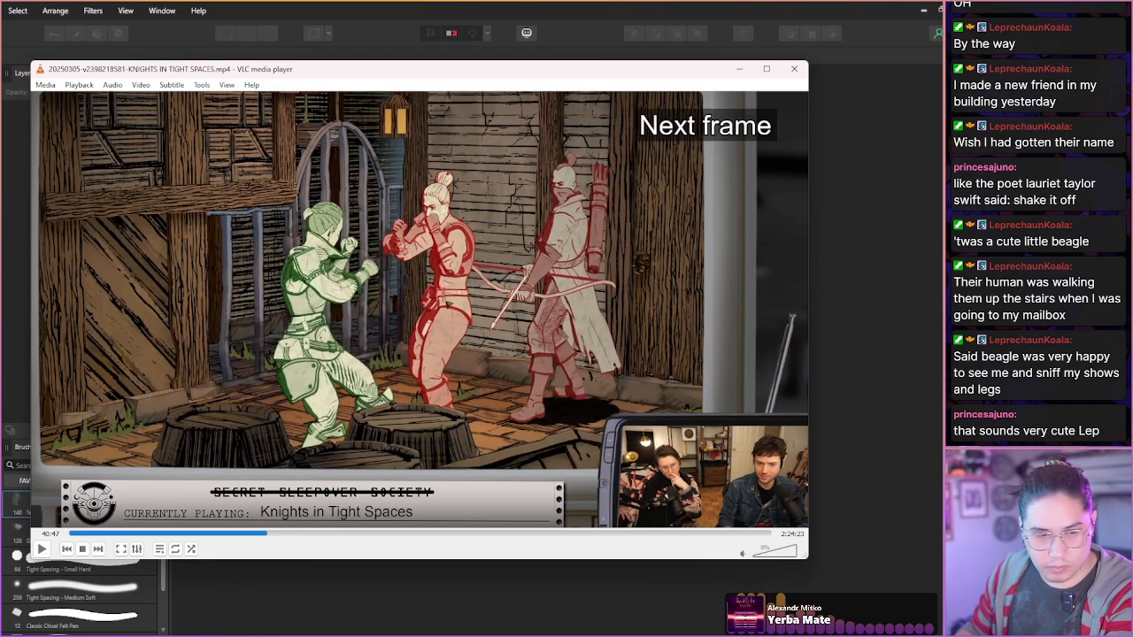
{"action": "key", "text": "e"}
{"action": "key", "text": "e"}
{"action": "key", "text": "e"}
{"action": "key", "text": "e"}
{"action": "key", "text": "e"}
{"action": "key", "text": "e"}
{"action": "key", "text": "e"}
{"action": "key", "text": "e"}
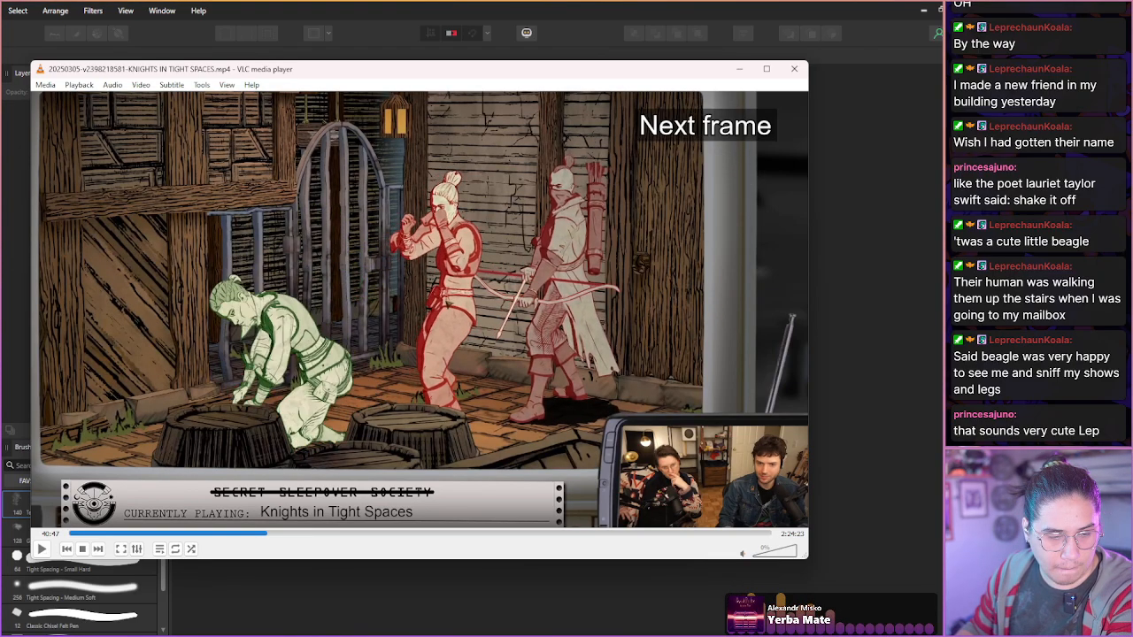
{"action": "key", "text": "e"}
{"action": "key", "text": "e"}
{"action": "key", "text": "e"}
{"action": "key", "text": "e"}
{"action": "key", "text": "e"}
{"action": "key", "text": "e"}
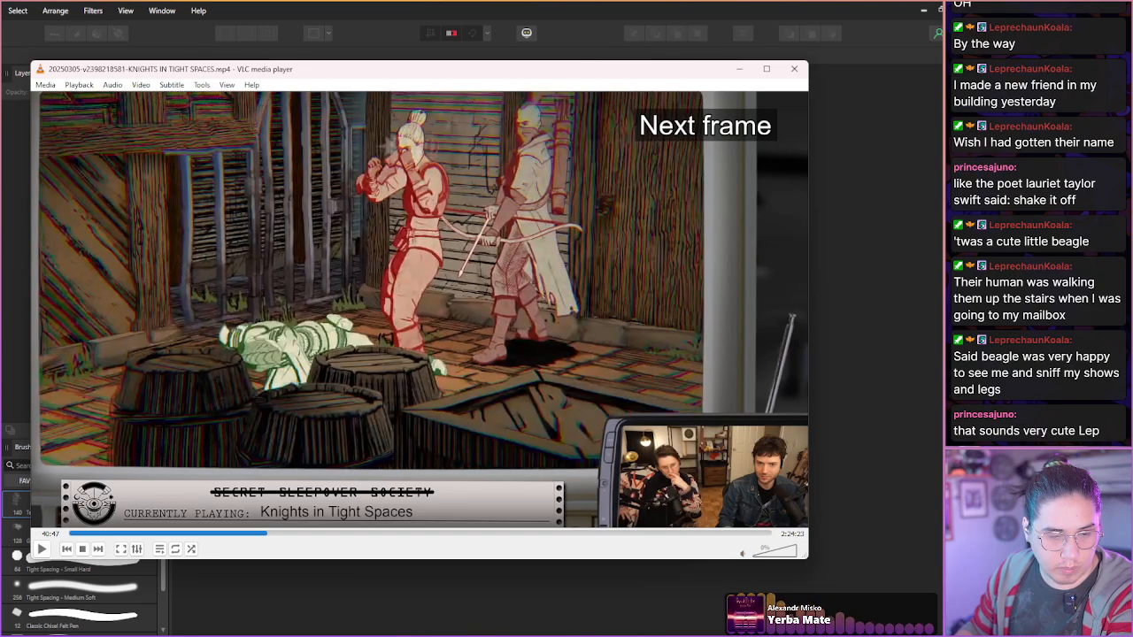
{"action": "key", "text": "space"}
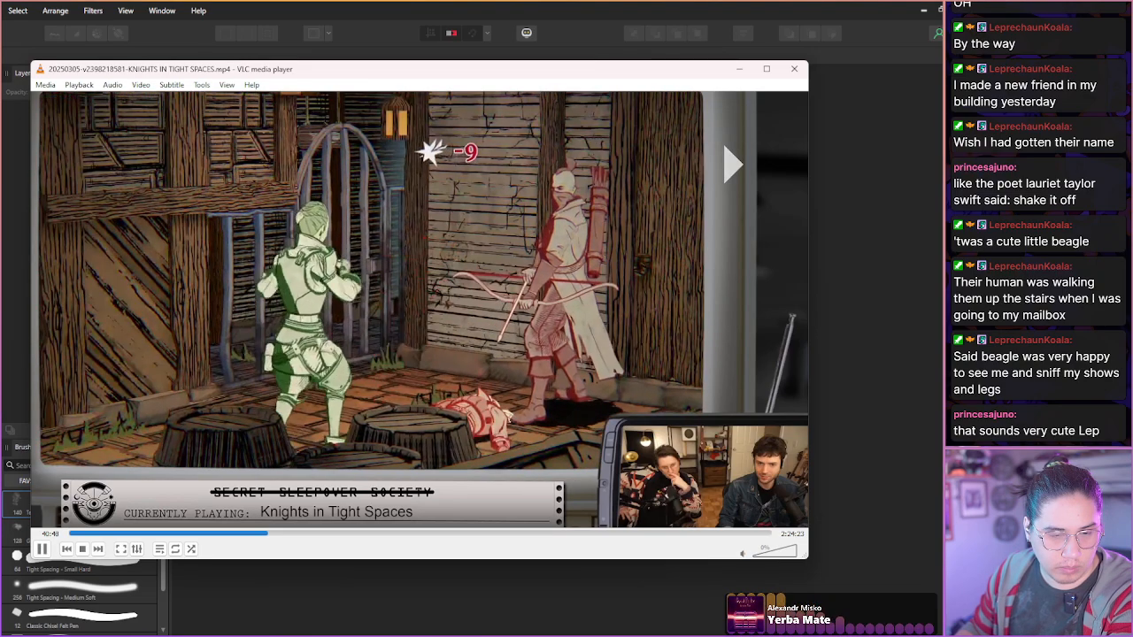
- Search ahead to 41:04 for another attack and go back to the green fighter's strike on the red archer at 40:59
{"action": "key", "text": "shift+Right"}
{"action": "key", "text": "shift+Right"}
{"action": "key", "text": "shift+Right"}
{"action": "key", "text": "shift+Right"}
{"action": "key", "text": "shift+Right"}
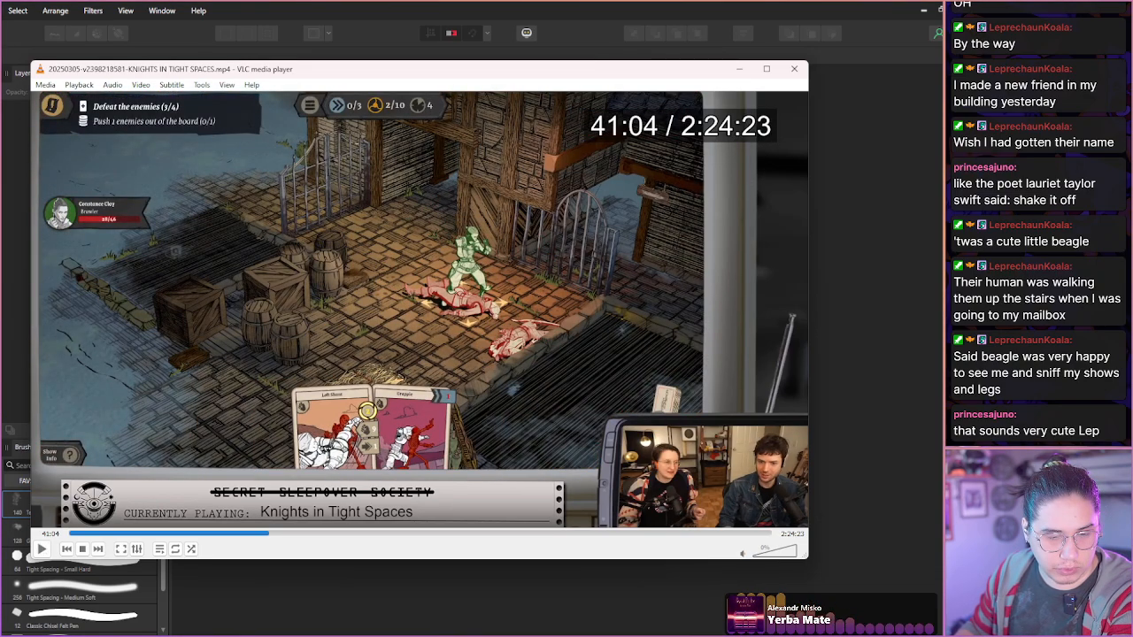
{"action": "key", "text": "shift+Left"}
{"action": "key", "text": "shift+Left"}
{"action": "key", "text": "space"}
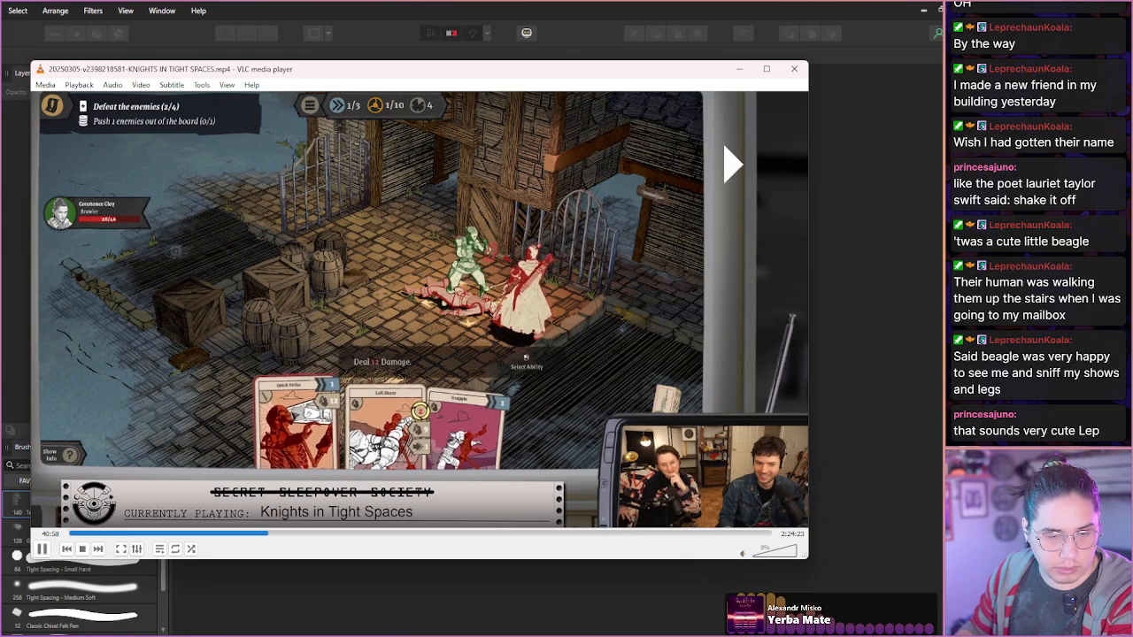
{"action": "key", "text": "space"}
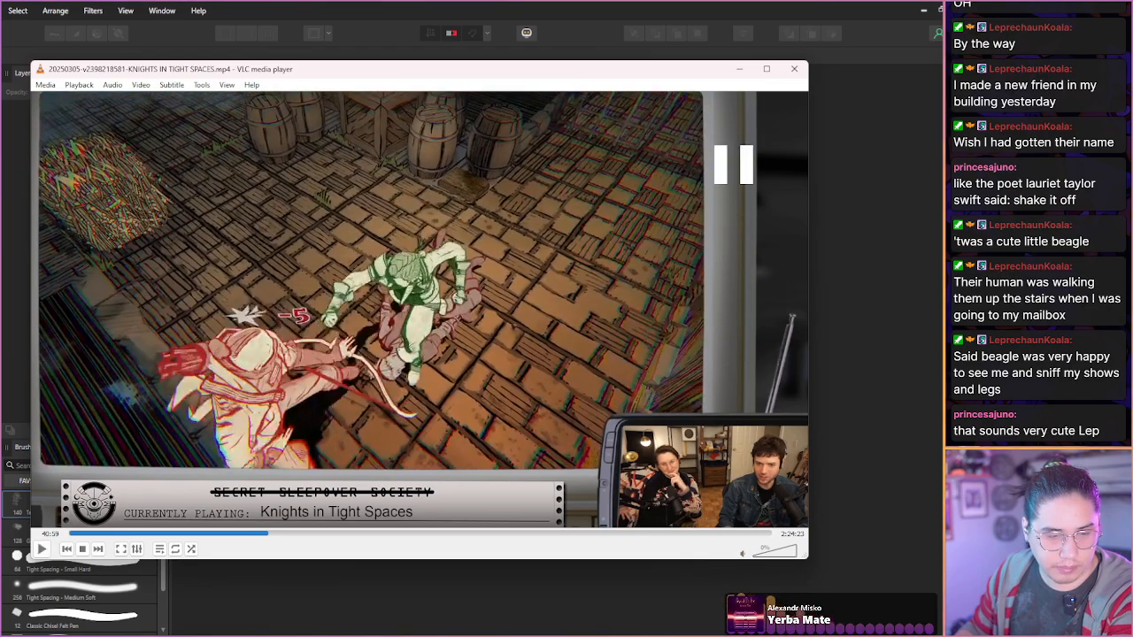
- Replay the overhead close-up of the strike on the red archer at 40:59 and save a snapshot from the punch's frames
{"action": "key", "text": "Left"}
{"action": "key", "text": "space"}
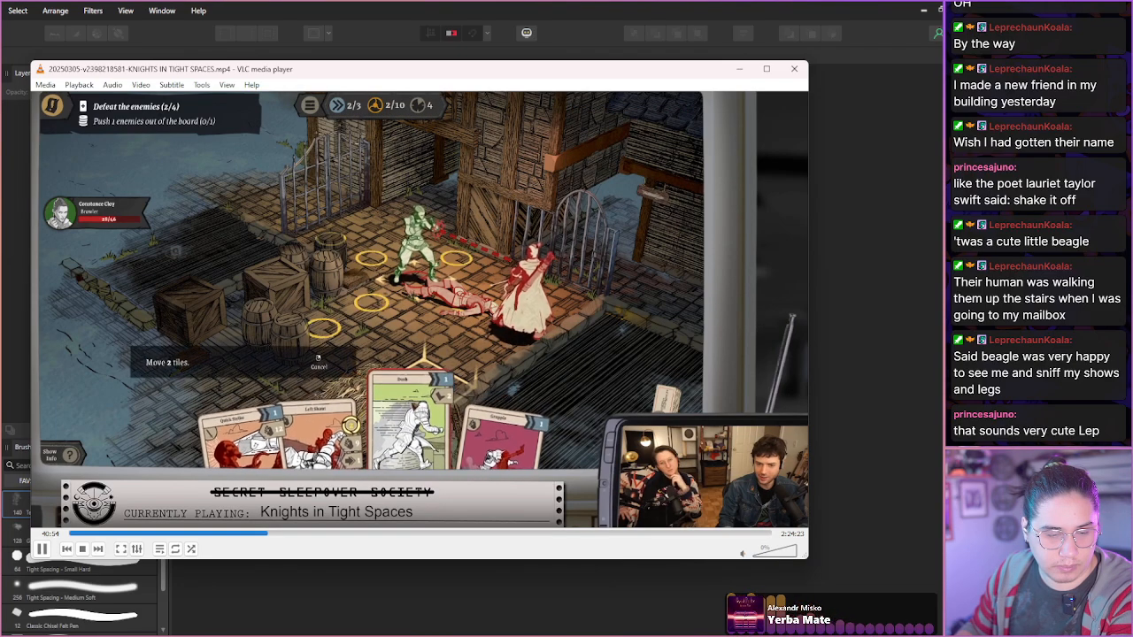
{"action": "key", "text": "shift+Right"}
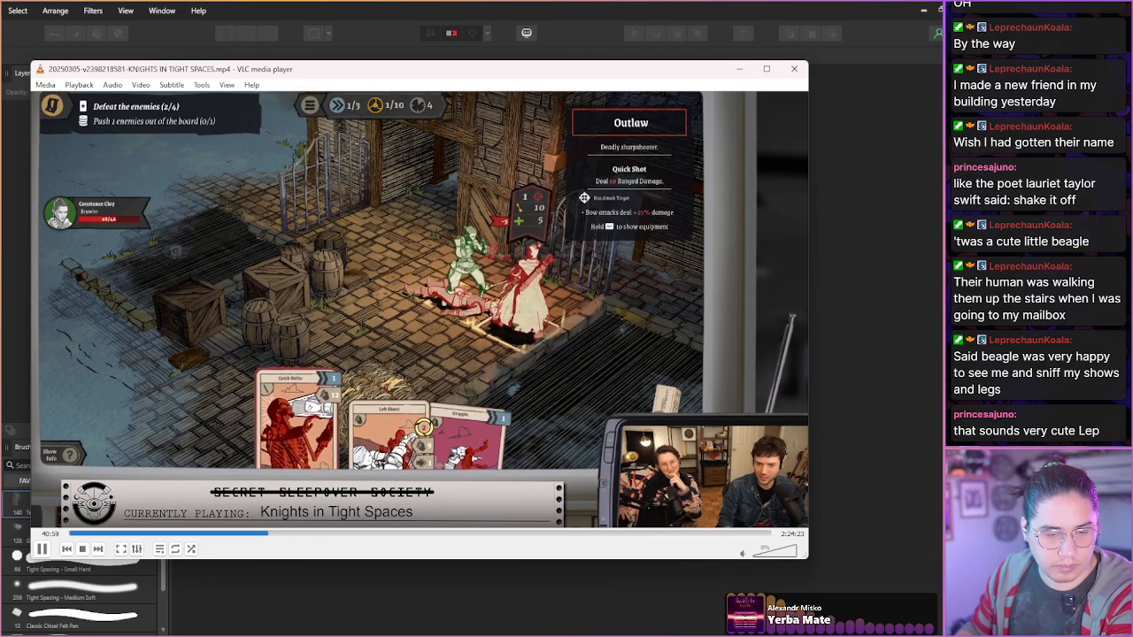
{"action": "key", "text": "space"}
{"action": "key", "text": "e"}
{"action": "key", "text": "e"}
{"action": "key", "text": "e"}
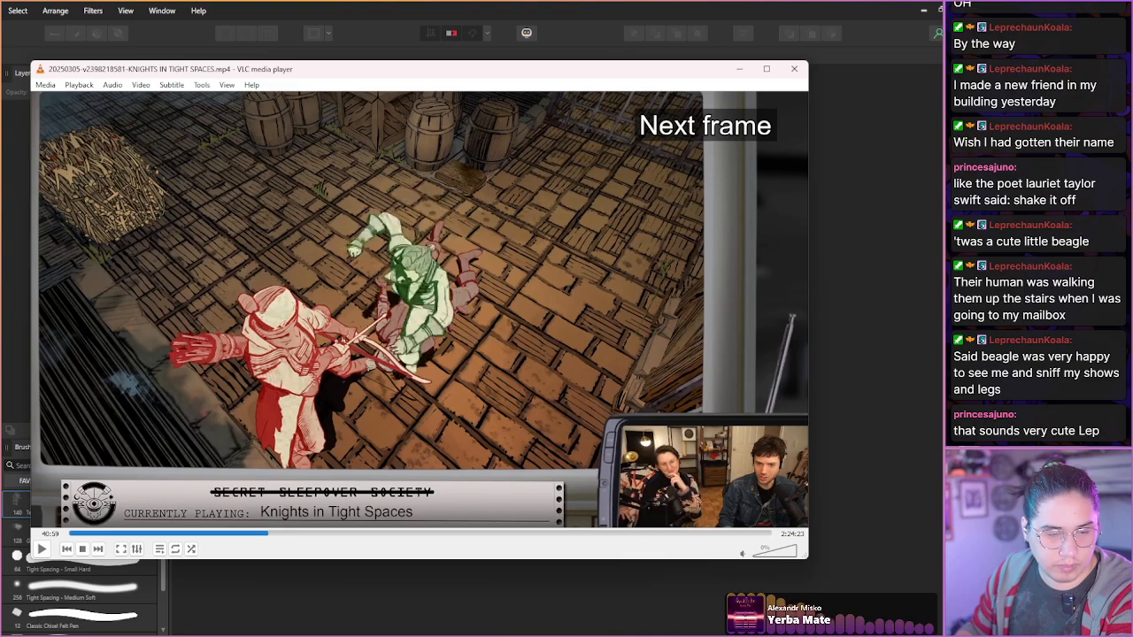
{"action": "key", "text": "e"}
{"action": "key", "text": "e"}
{"action": "key", "text": "e"}
{"action": "key", "text": "e"}
{"action": "key", "text": "e"}
{"action": "key", "text": "e"}
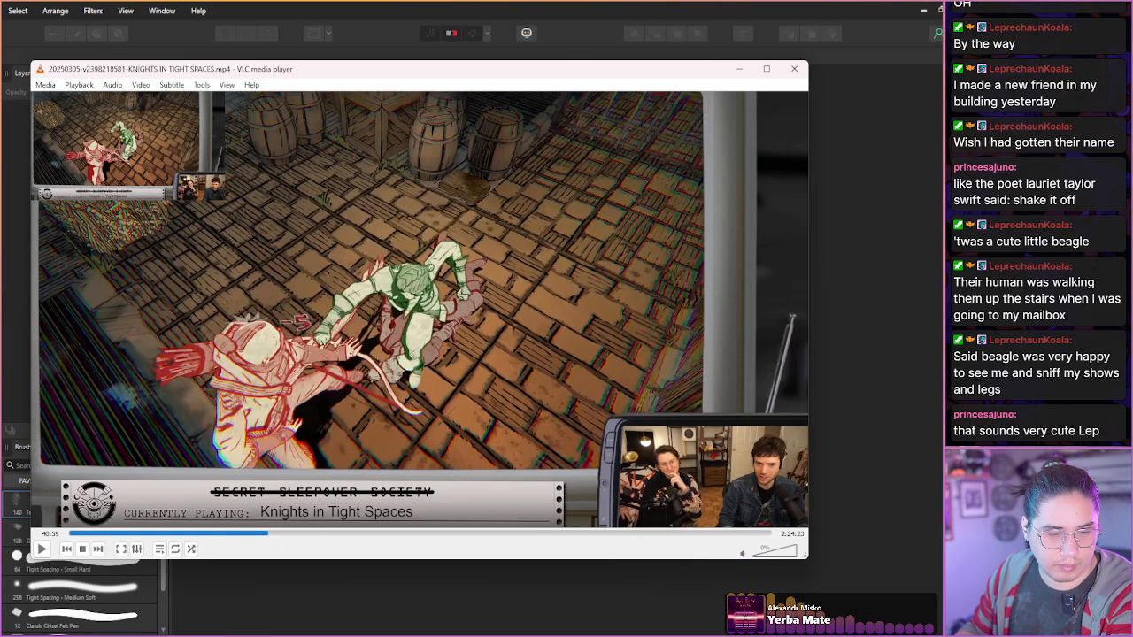
- Replay the attack on the red archer once more and examine the frames around the hit at 40:59
{"action": "key", "text": "ctrl+Down"}
{"action": "key", "text": "alt+Left"}
{"action": "key", "text": "space"}
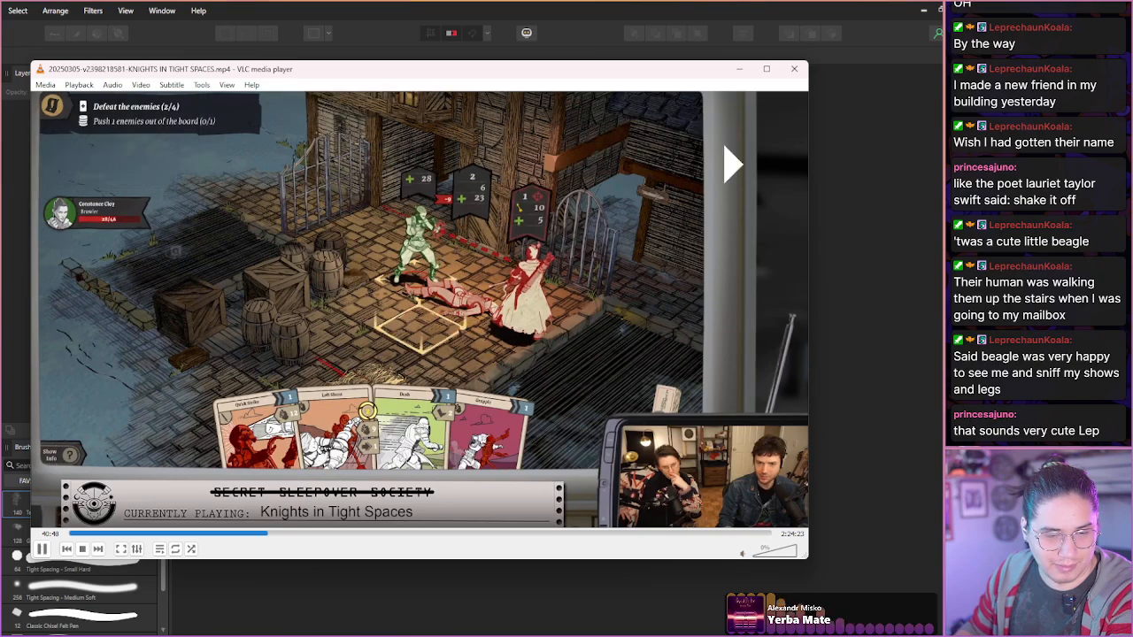
{"action": "key", "text": "shift+Right"}
{"action": "key", "text": "shift+Right"}
{"action": "key", "text": "shift+Right"}
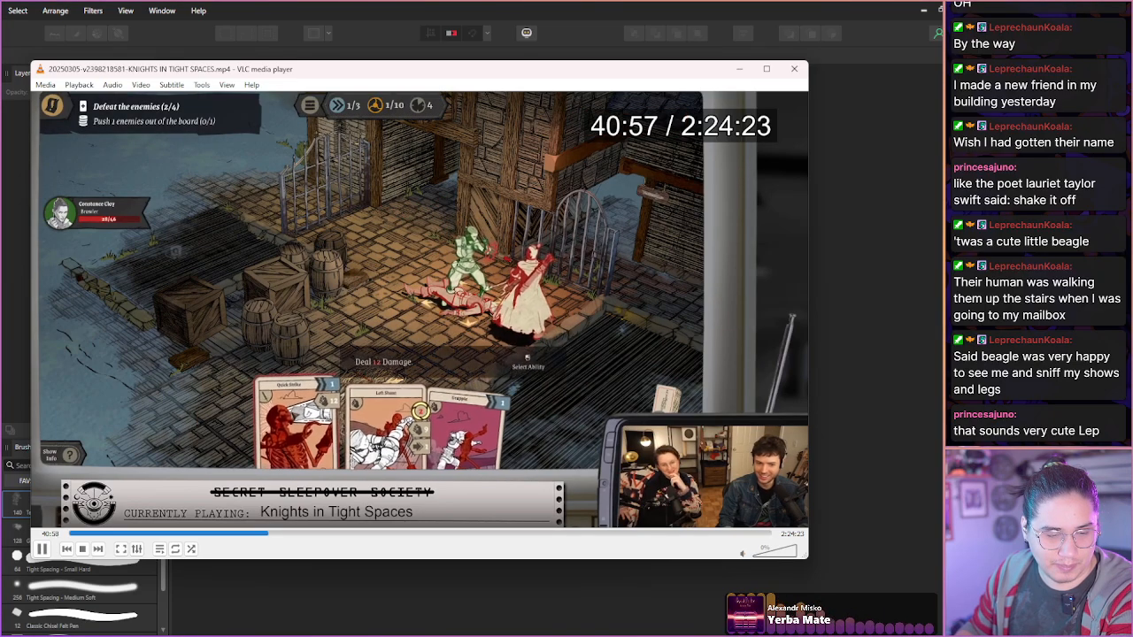
{"action": "key", "text": "e"}
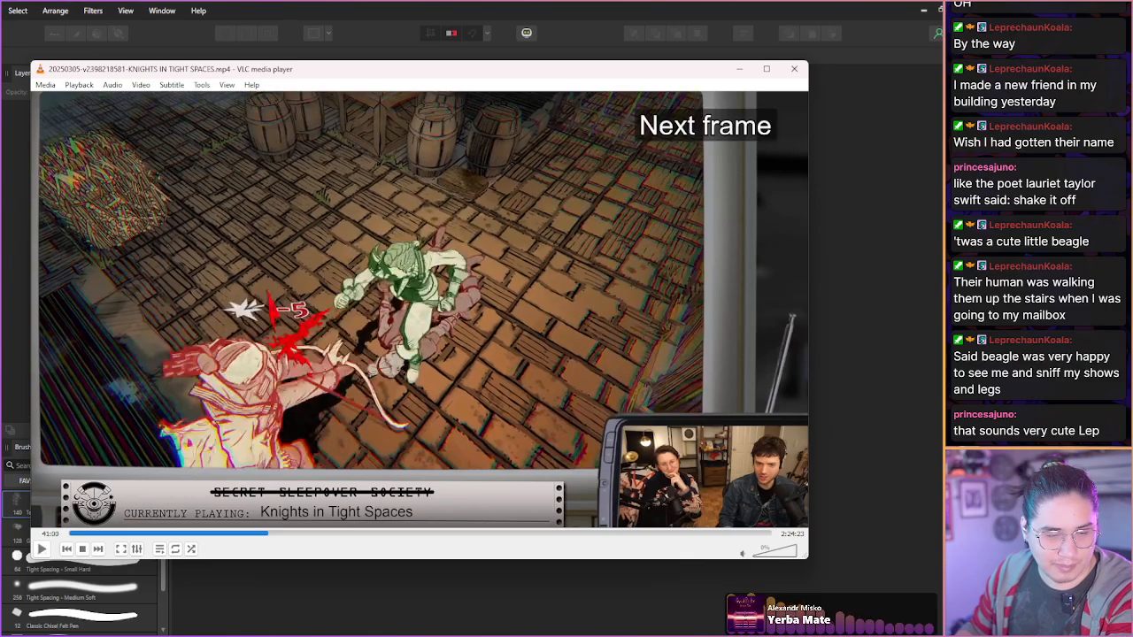
{"action": "key", "text": "shift+Left"}
{"action": "key", "text": "space"}
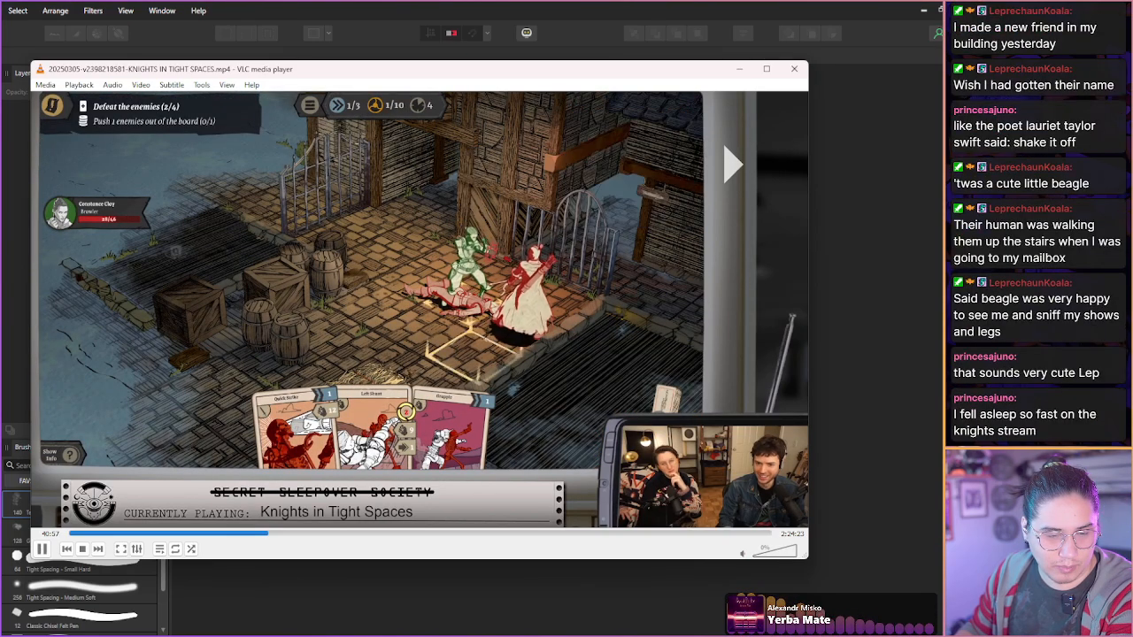
{"action": "key", "text": "space"}
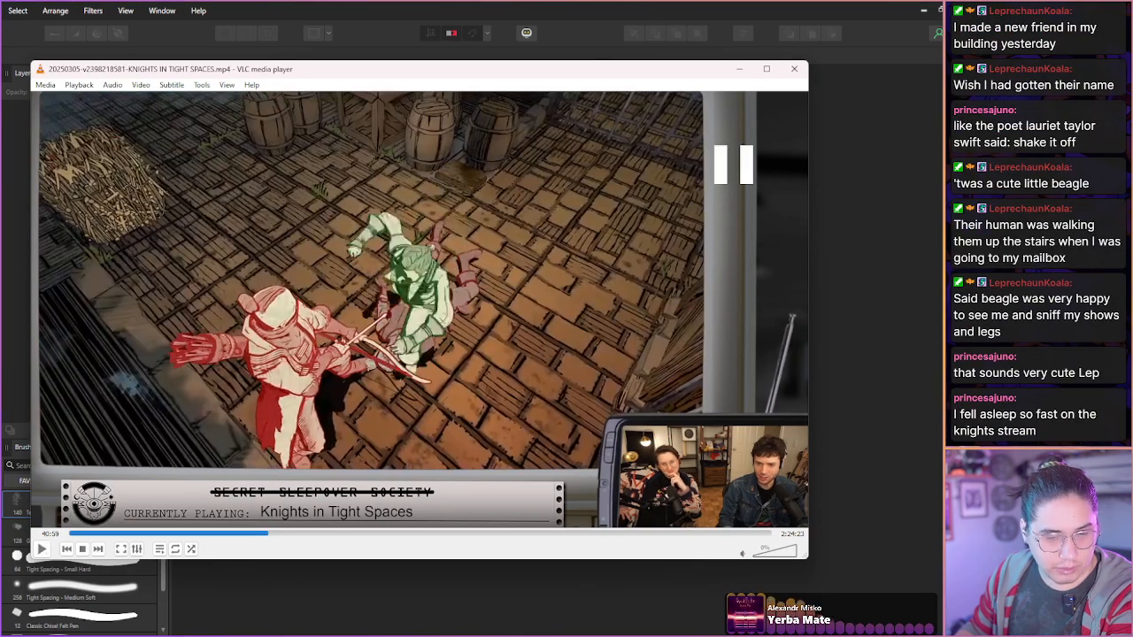
{"action": "key", "text": "e"}
{"action": "key", "text": "e"}
{"action": "key", "text": "e"}
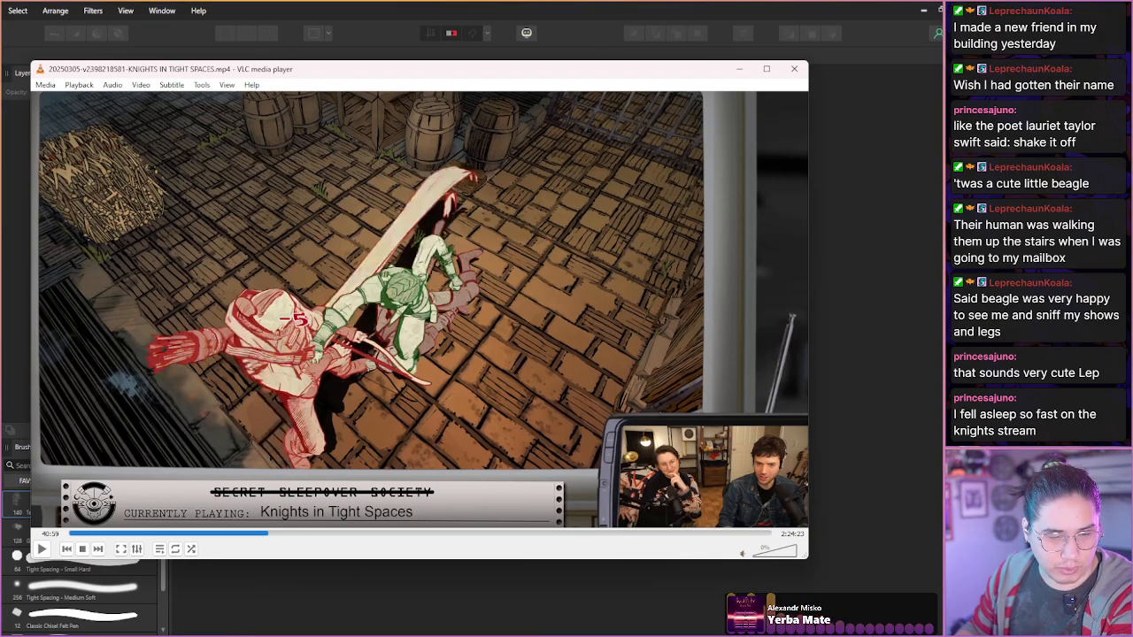
- Search the rest of the outdoor fight for an action shot, up to 42:01
{"action": "key", "text": "shift+Right"}
{"action": "key", "text": "shift+Right"}
{"action": "key", "text": "shift+Right"}
{"action": "key", "text": "shift+Right"}
{"action": "key", "text": "shift+Right"}
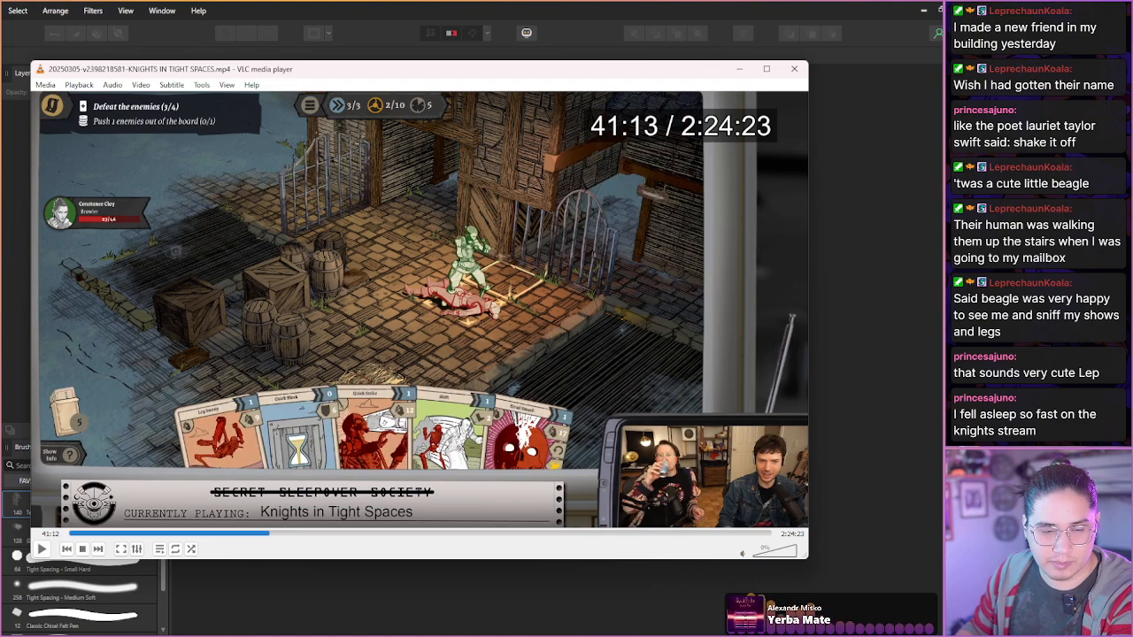
{"action": "key", "text": "shift+Right"}
{"action": "key", "text": "shift+Right"}
{"action": "key", "text": "shift+Right"}
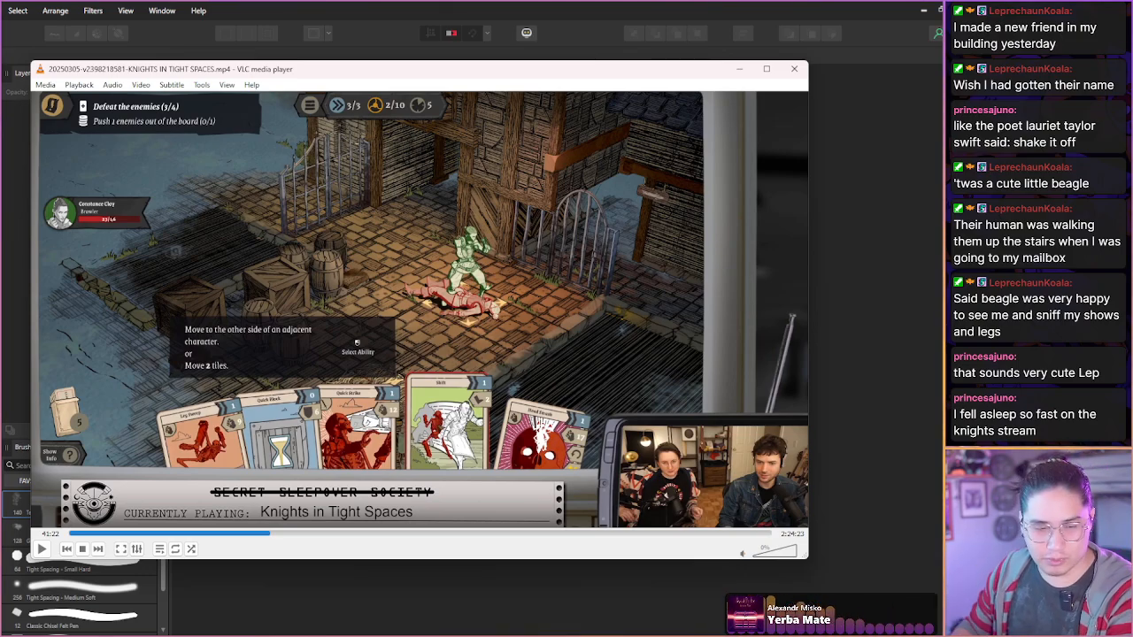
{"action": "key", "text": "shift+Right"}
{"action": "key", "text": "shift+Right"}
{"action": "key", "text": "shift+Right"}
{"action": "key", "text": "shift+Right"}
{"action": "key", "text": "shift+Right"}
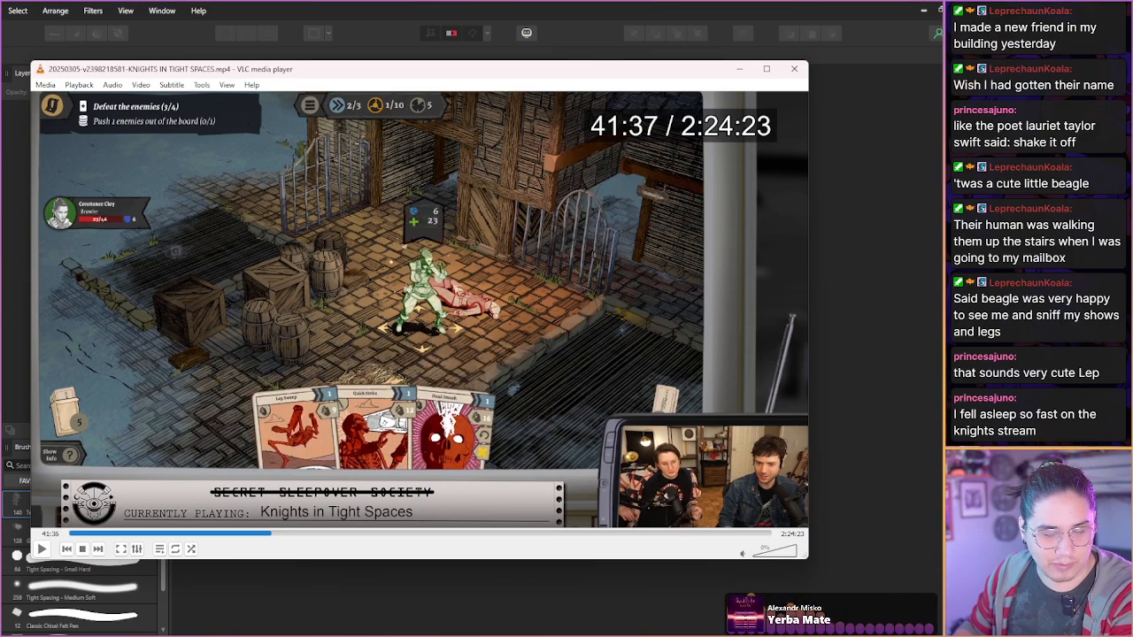
{"action": "key", "text": "shift+Right"}
{"action": "key", "text": "shift+Right"}
{"action": "key", "text": "shift+Right"}
{"action": "key", "text": "shift+Right"}
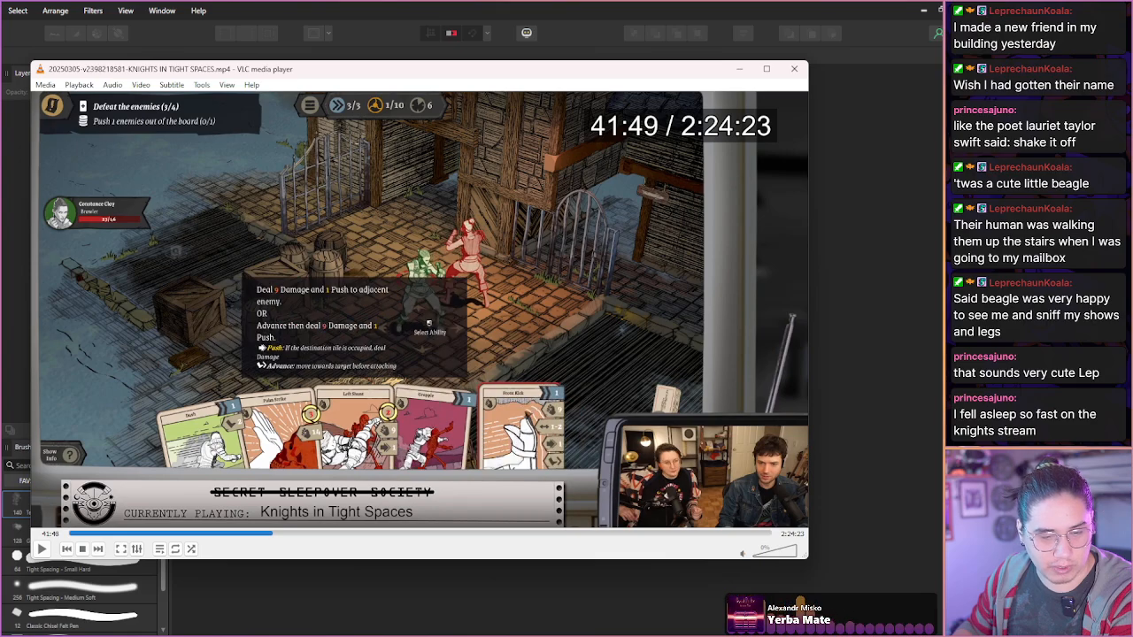
{"action": "key", "text": "shift+Right"}
{"action": "key", "text": "shift+Right"}
{"action": "key", "text": "shift+Right"}
{"action": "key", "text": "shift+Right"}
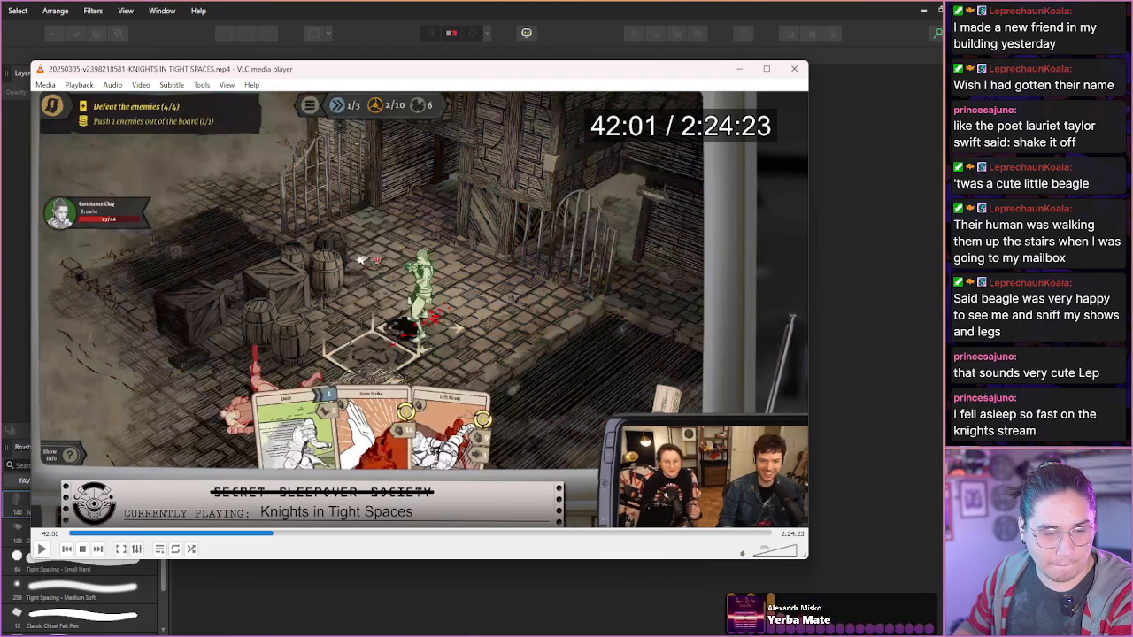
- Go back to the green fighter's front kick into the red enemy's back at 41:59 and save a snapshot of it
{"action": "key", "text": "shift+Left"}
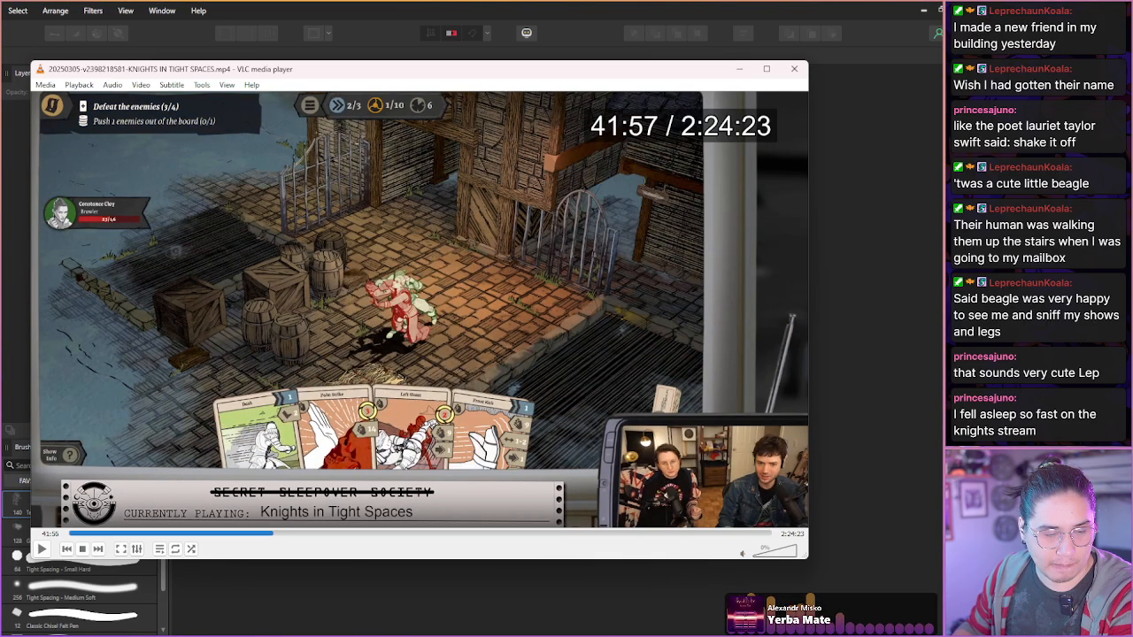
{"action": "key", "text": "space"}
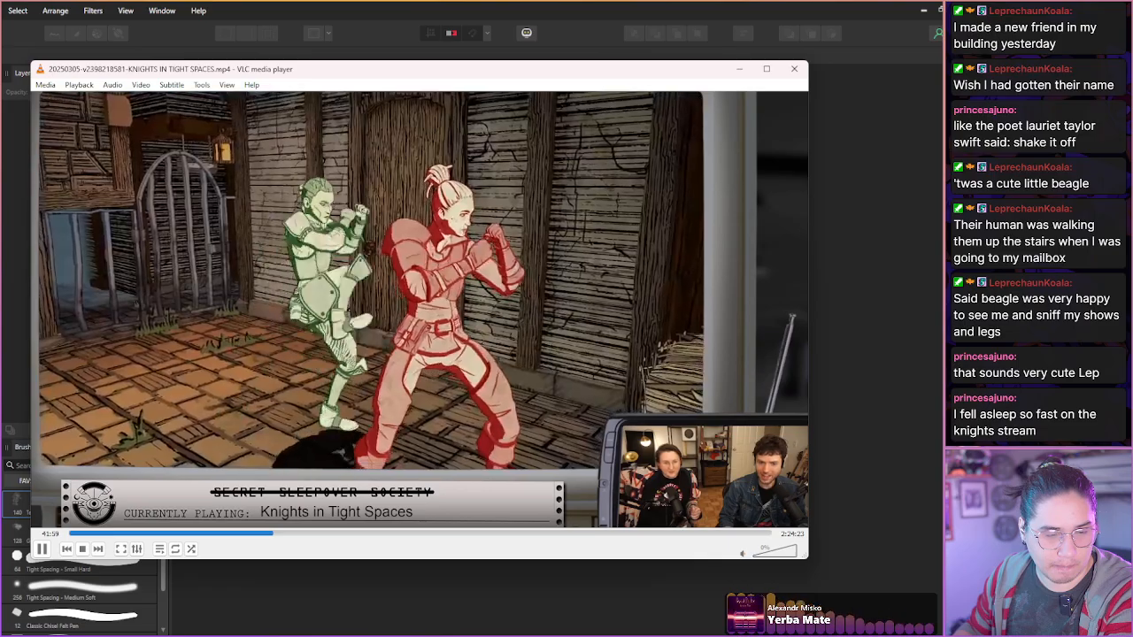
{"action": "key", "text": "space"}
{"action": "key", "text": "shift+s"}
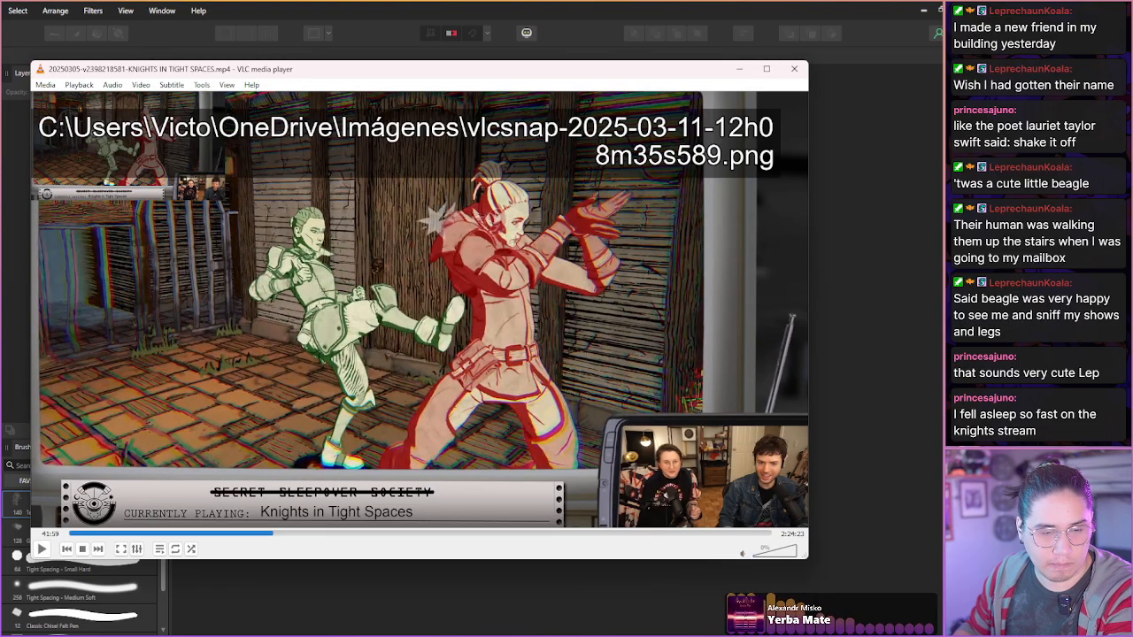
- Replay the front kick and examine its frames from 41:59, through the impact and the enemy's fall, to the wide view at 42:01
{"action": "key", "text": "space"}
{"action": "key", "text": "space"}
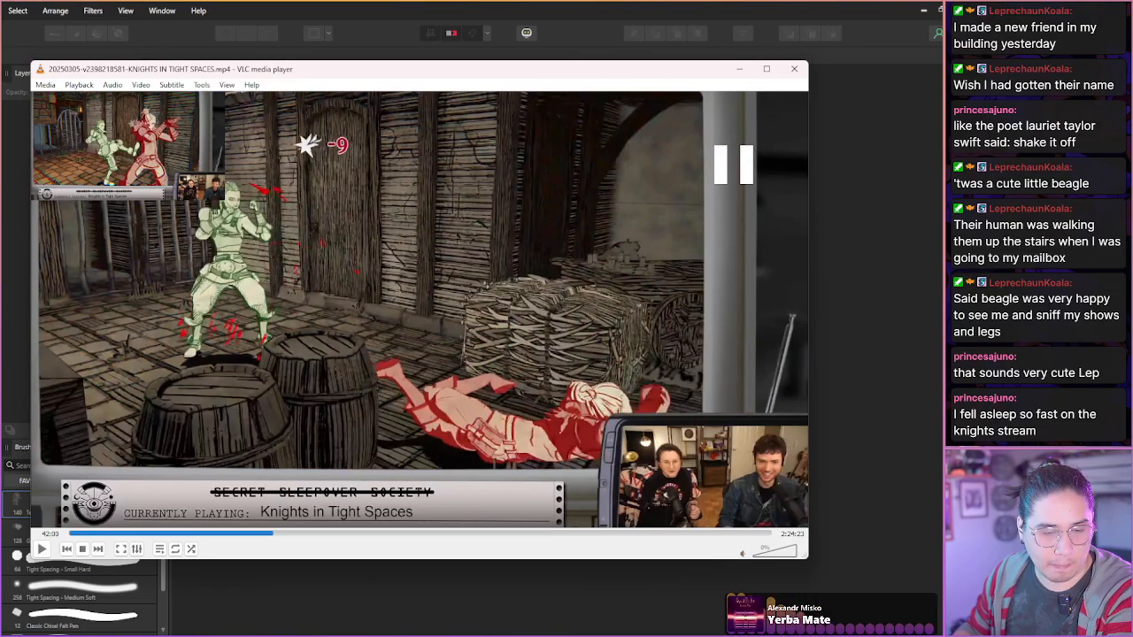
{"action": "key", "text": "space"}
{"action": "key", "text": "e"}
{"action": "key", "text": "shift+Left"}
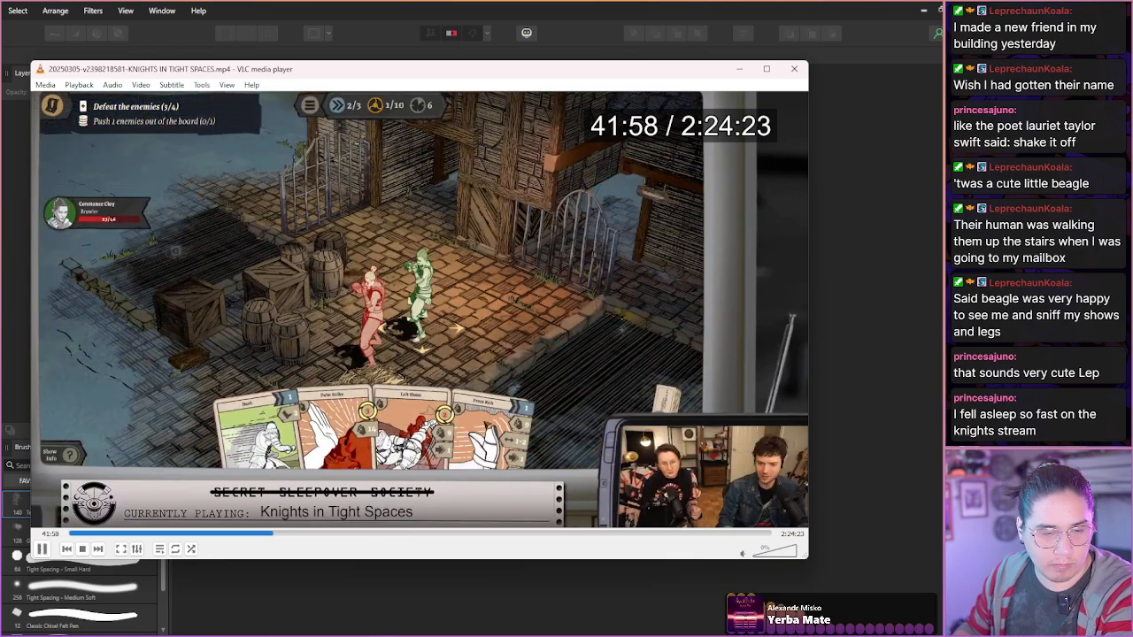
{"action": "key", "text": "space"}
{"action": "key", "text": "e"}
{"action": "key", "text": "e"}
{"action": "key", "text": "e"}
{"action": "key", "text": "e"}
{"action": "key", "text": "e"}
{"action": "key", "text": "e"}
{"action": "key", "text": "e"}
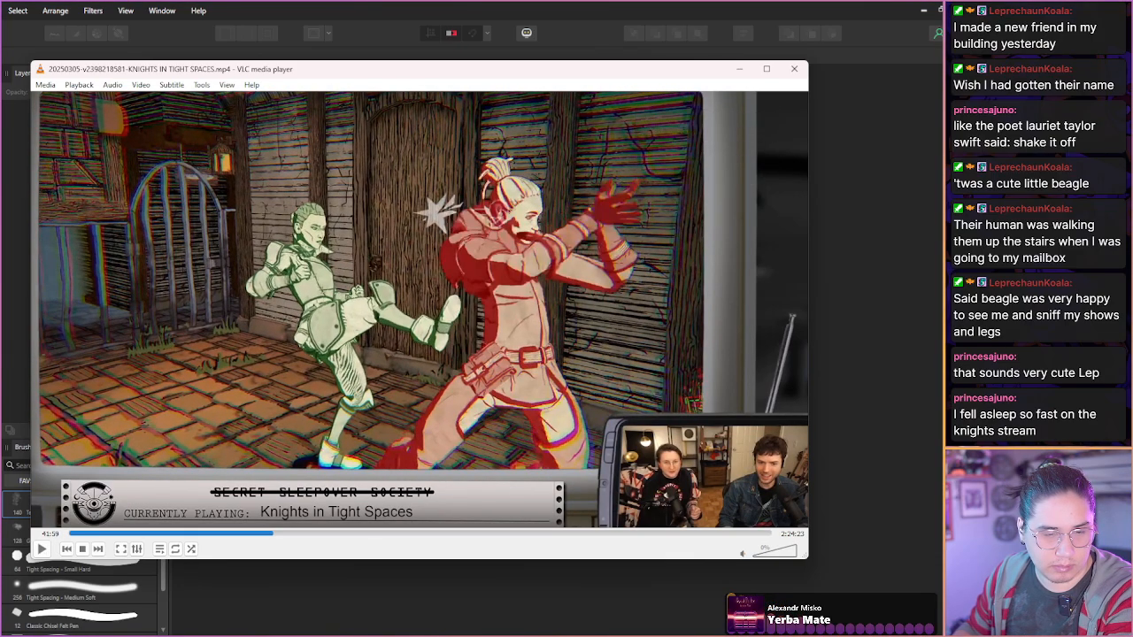
{"action": "key", "text": "e"}
{"action": "key", "text": "e"}
{"action": "key", "text": "e"}
{"action": "key", "text": "e"}
{"action": "key", "text": "e"}
{"action": "key", "text": "e"}
{"action": "key", "text": "e"}
{"action": "key", "text": "e"}
{"action": "key", "text": "e"}
{"action": "key", "text": "e"}
{"action": "key", "text": "e"}
{"action": "key", "text": "e"}
{"action": "key", "text": "e"}
{"action": "key", "text": "e"}
{"action": "key", "text": "e"}
{"action": "key", "text": "e"}
{"action": "key", "text": "e"}
{"action": "key", "text": "e"}
{"action": "key", "text": "e"}
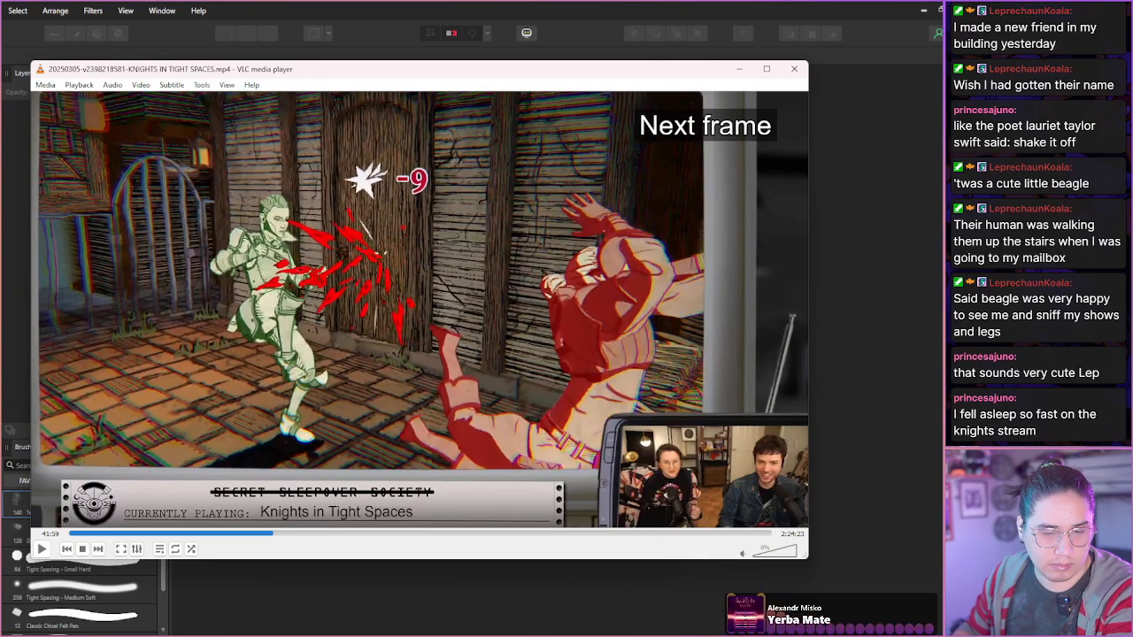
{"action": "key", "text": "space"}
{"action": "key", "text": "space"}
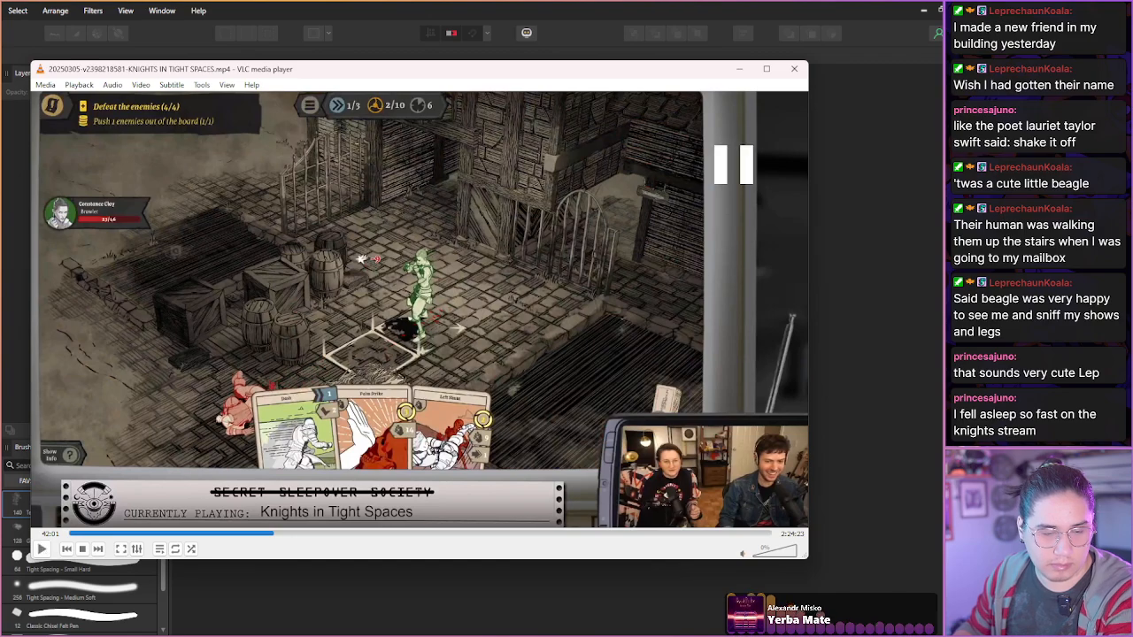
- Skip from the end of the outdoor fight to the Select Reward screen, up to 42:28
{"action": "key", "text": "shift+Right"}
{"action": "key", "text": "shift+Right"}
{"action": "key", "text": "shift+Right"}
{"action": "key", "text": "shift+Right"}
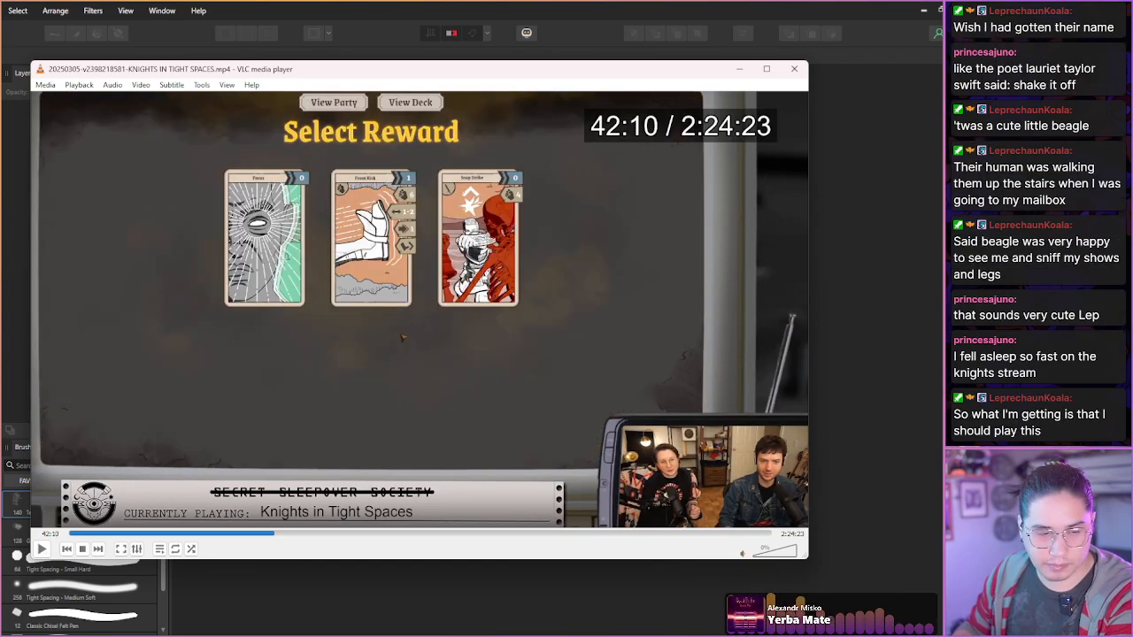
{"action": "key", "text": "shift+Right"}
{"action": "key", "text": "shift+Right"}
{"action": "key", "text": "shift+Right"}
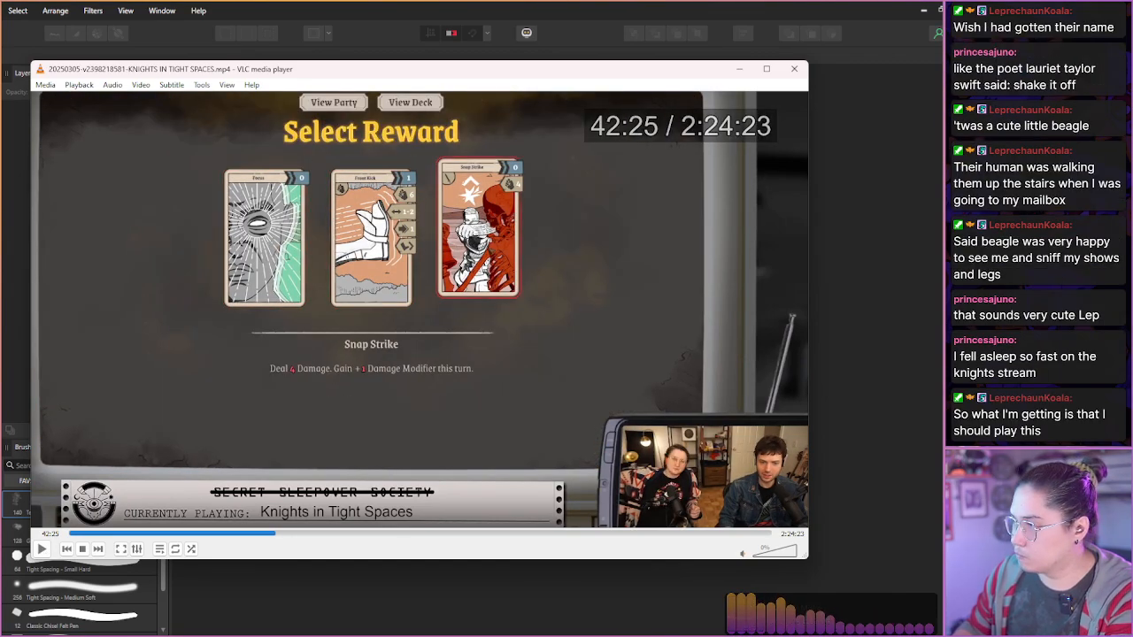
{"action": "key", "text": "shift+Right"}
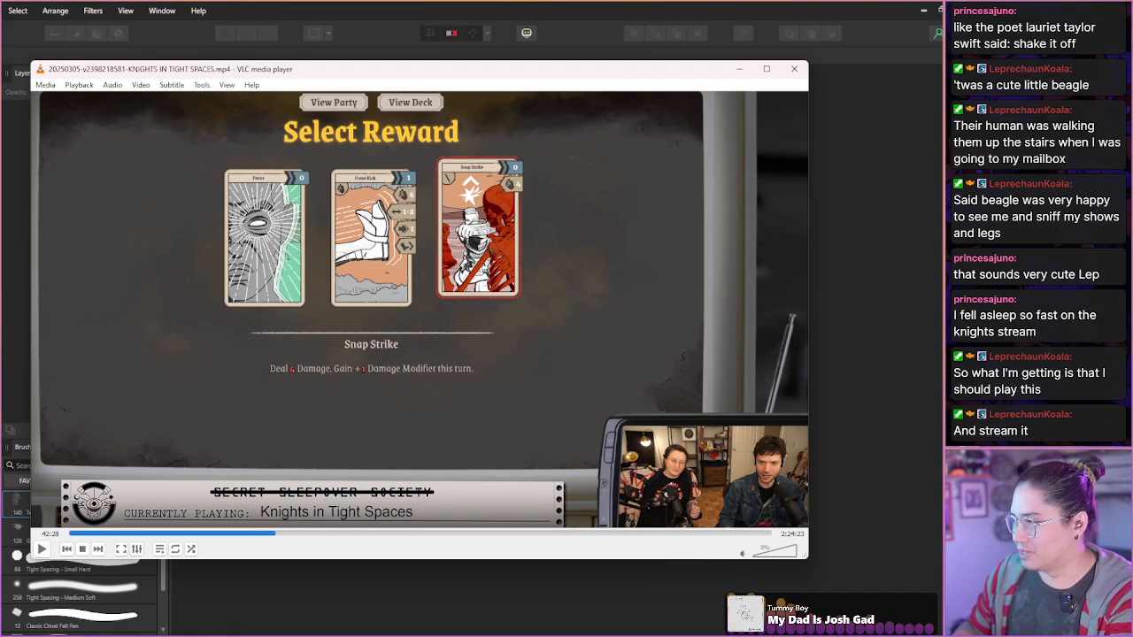
- Skip past the reward selection and the conversation between Constance and the outlaw, up to 43:37
{"action": "key", "text": "shift+Right"}
{"action": "key", "text": "shift+Right"}
{"action": "key", "text": "shift+Right"}
{"action": "key", "text": "shift+Right"}
{"action": "key", "text": "shift+Right"}
{"action": "key", "text": "shift+Right"}
{"action": "key", "text": "shift+Right"}
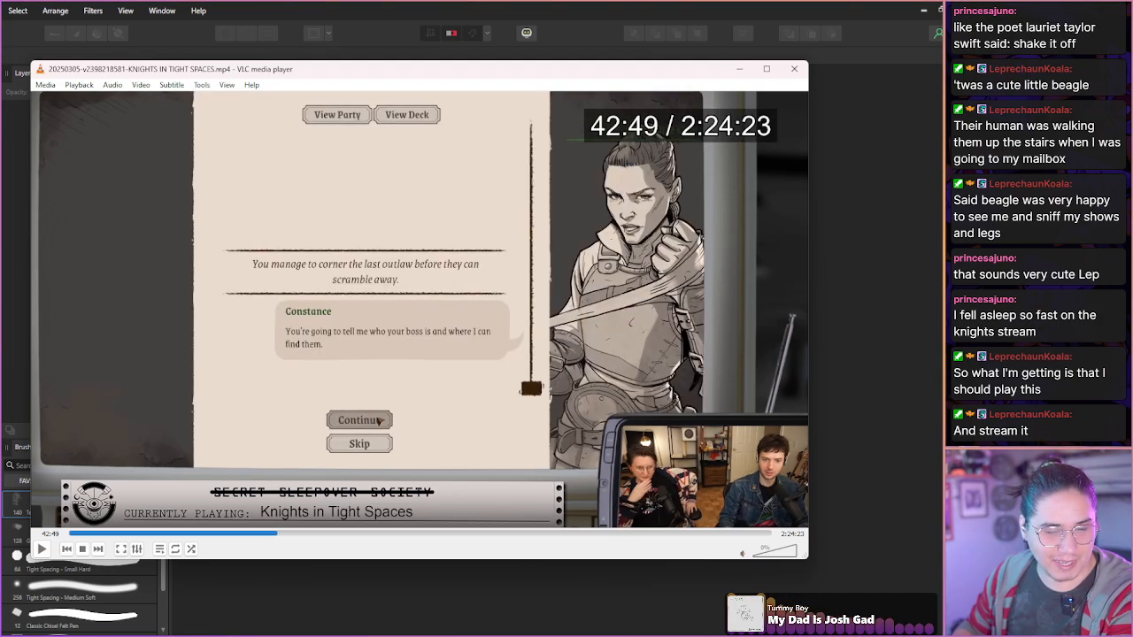
{"action": "key", "text": "shift+Right"}
{"action": "key", "text": "shift+Right"}
{"action": "key", "text": "shift+Right"}
{"action": "key", "text": "shift+Right"}
{"action": "key", "text": "shift+Right"}
{"action": "key", "text": "shift+Right"}
{"action": "key", "text": "shift+Right"}
{"action": "key", "text": "shift+Right"}
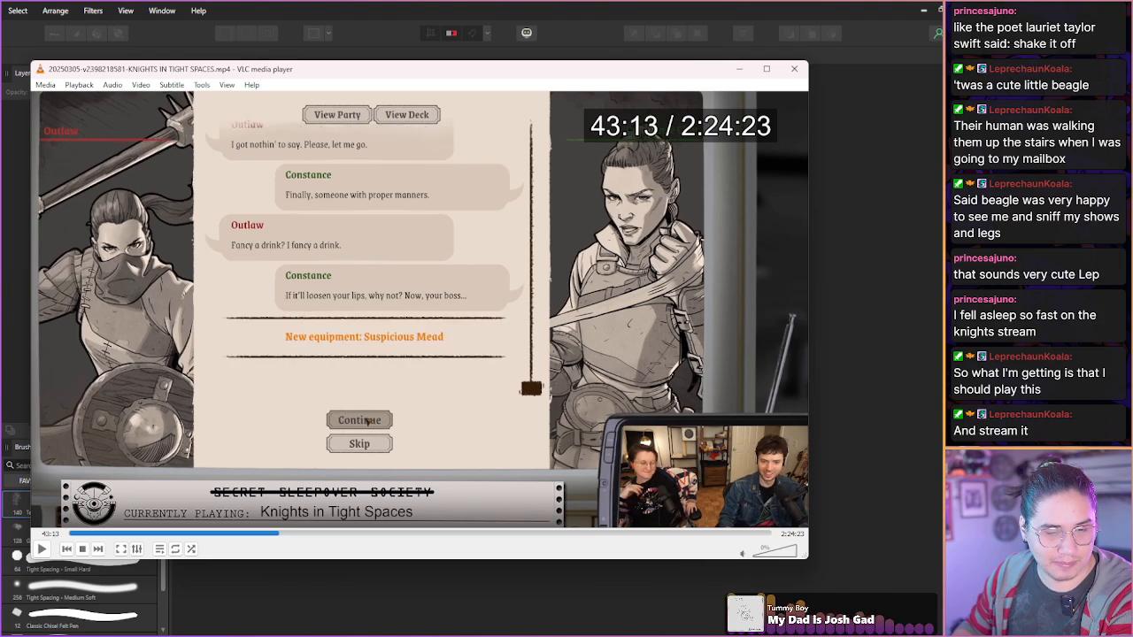
{"action": "key", "text": "shift+Right"}
{"action": "key", "text": "shift+Right"}
{"action": "key", "text": "shift+Right"}
{"action": "key", "text": "shift+Right"}
{"action": "key", "text": "shift+Right"}
{"action": "key", "text": "shift+Right"}
{"action": "key", "text": "shift+Right"}
{"action": "key", "text": "shift+Right"}
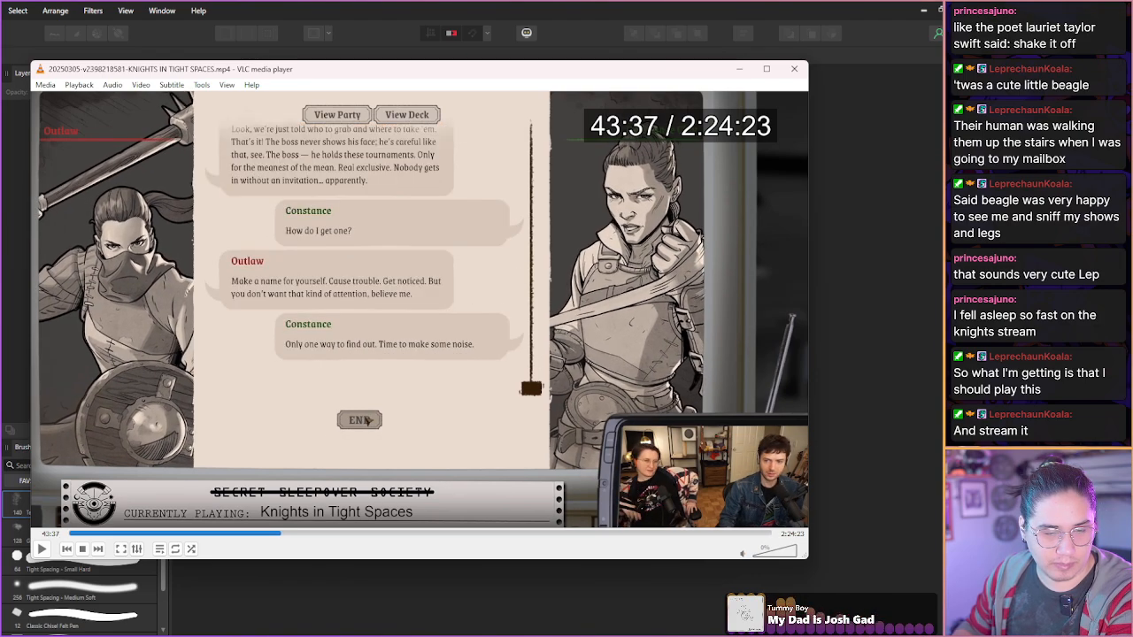
- Skip through the Consumables page and the campaign map to the Blacksmith introduction at 44:19
{"action": "key", "text": "shift+Right"}
{"action": "key", "text": "shift+Right"}
{"action": "key", "text": "shift+Right"}
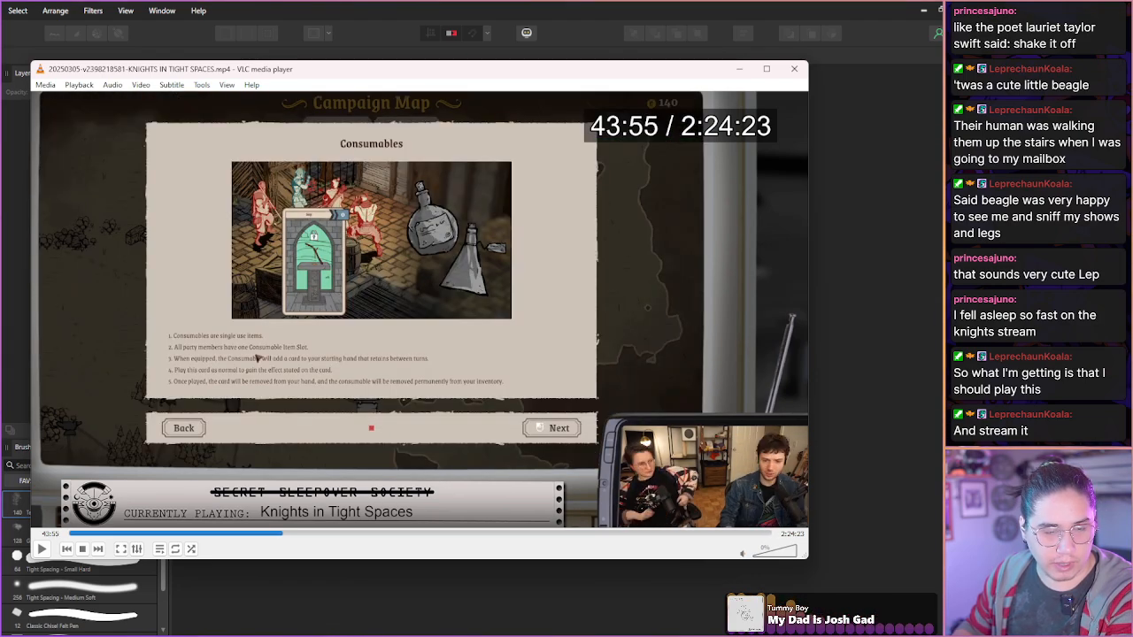
{"action": "key", "text": "shift+Right"}
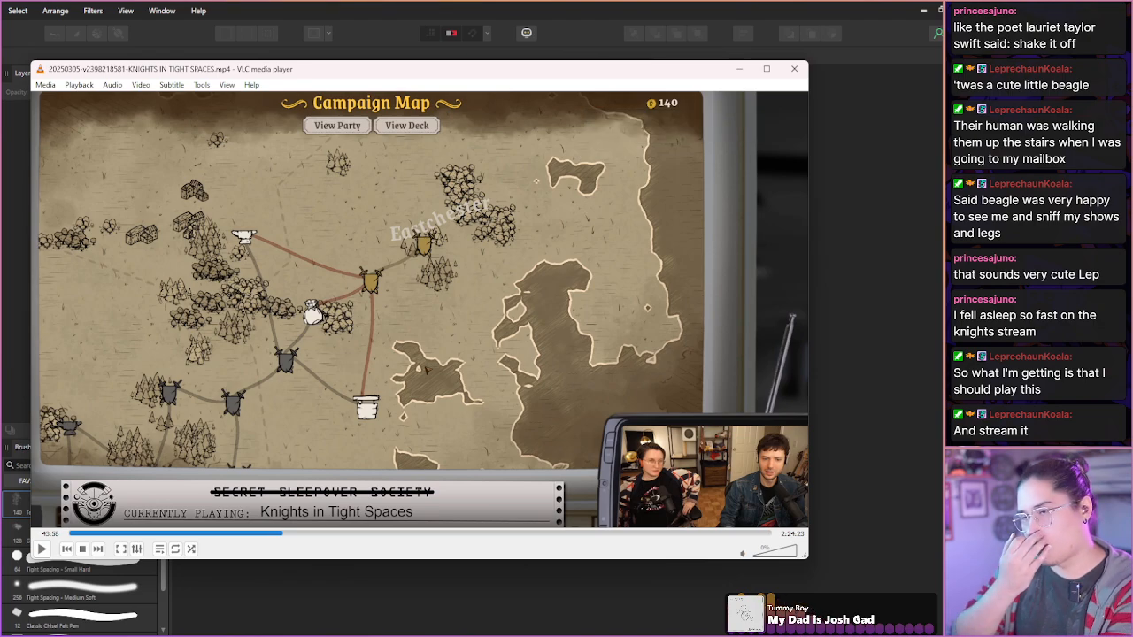
{"action": "key", "text": "shift+Right"}
{"action": "key", "text": "shift+Right"}
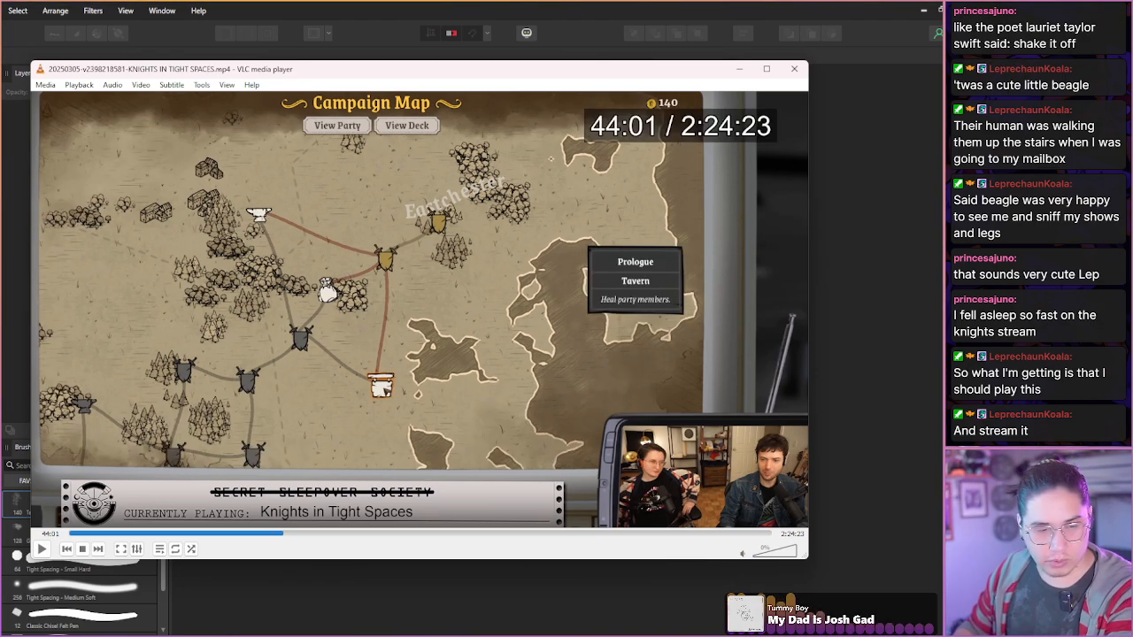
{"action": "key", "text": "shift+Right"}
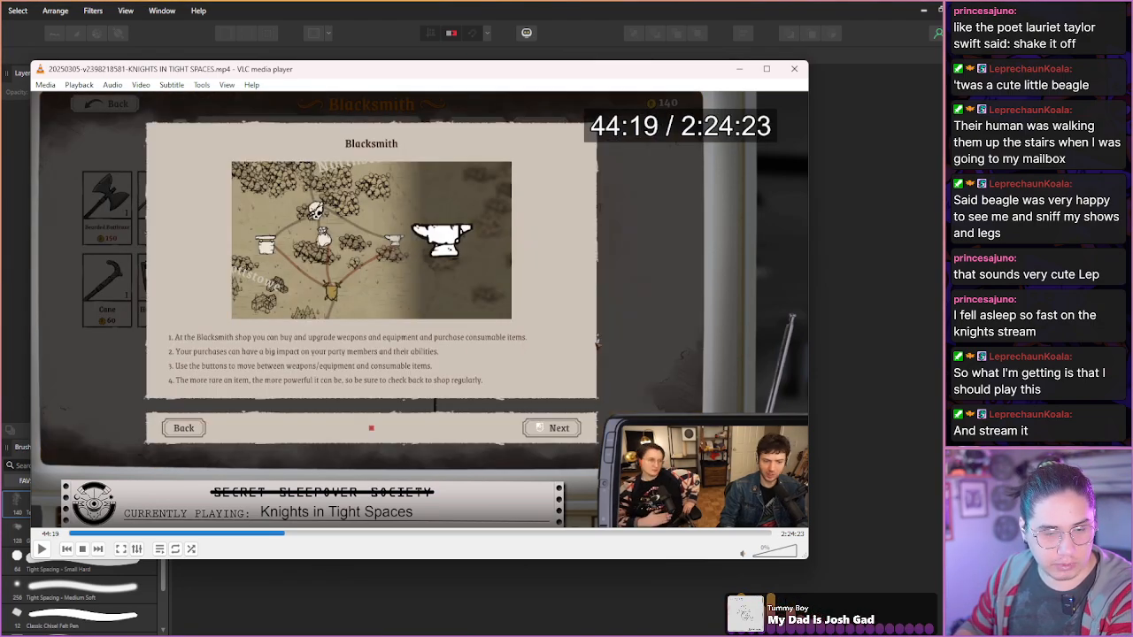
- Skip through the Blacksmith's Weapons and Armour shop to the Party Management screen at 45:16
{"action": "key", "text": "shift+Right"}
{"action": "key", "text": "shift+Right"}
{"action": "key", "text": "shift+Right"}
{"action": "key", "text": "shift+Right"}
{"action": "key", "text": "shift+Right"}
{"action": "key", "text": "shift+Right"}
{"action": "key", "text": "shift+Right"}
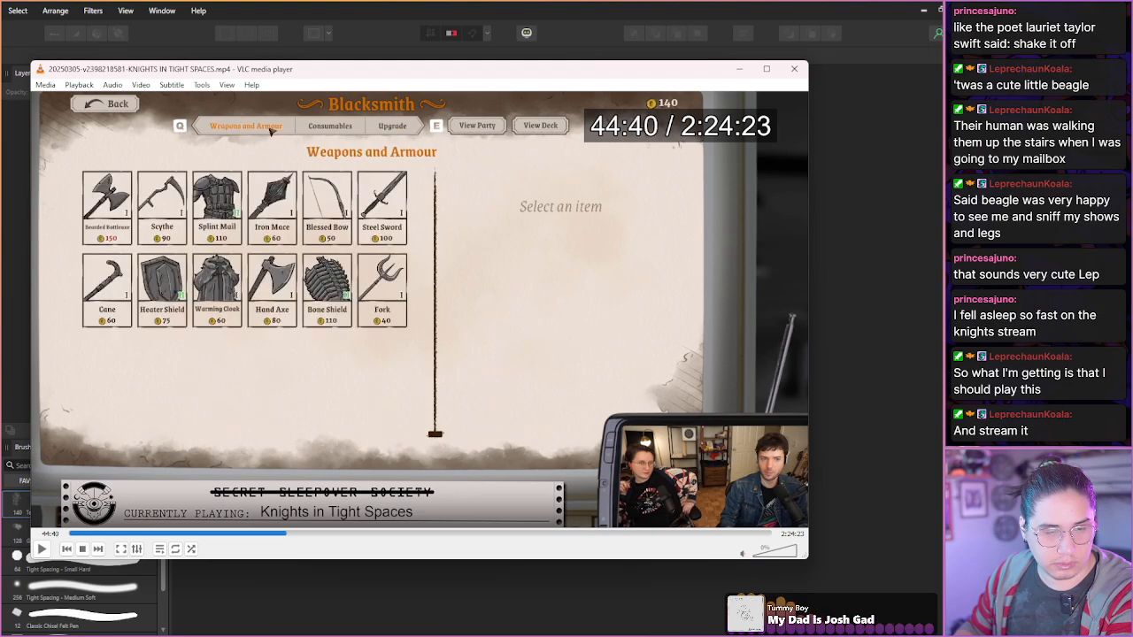
{"action": "key", "text": "shift+Right"}
{"action": "key", "text": "shift+Right"}
{"action": "key", "text": "shift+Right"}
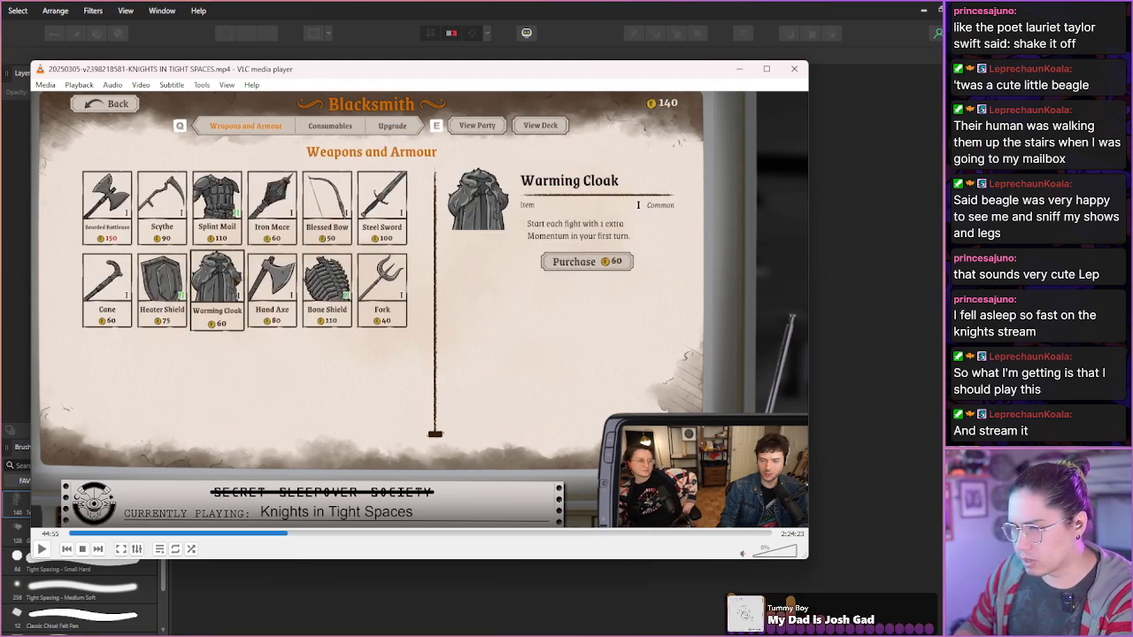
{"action": "key", "text": "shift+Right"}
{"action": "key", "text": "shift+Right"}
{"action": "key", "text": "shift+Right"}
{"action": "key", "text": "shift+Right"}
{"action": "key", "text": "shift+Right"}
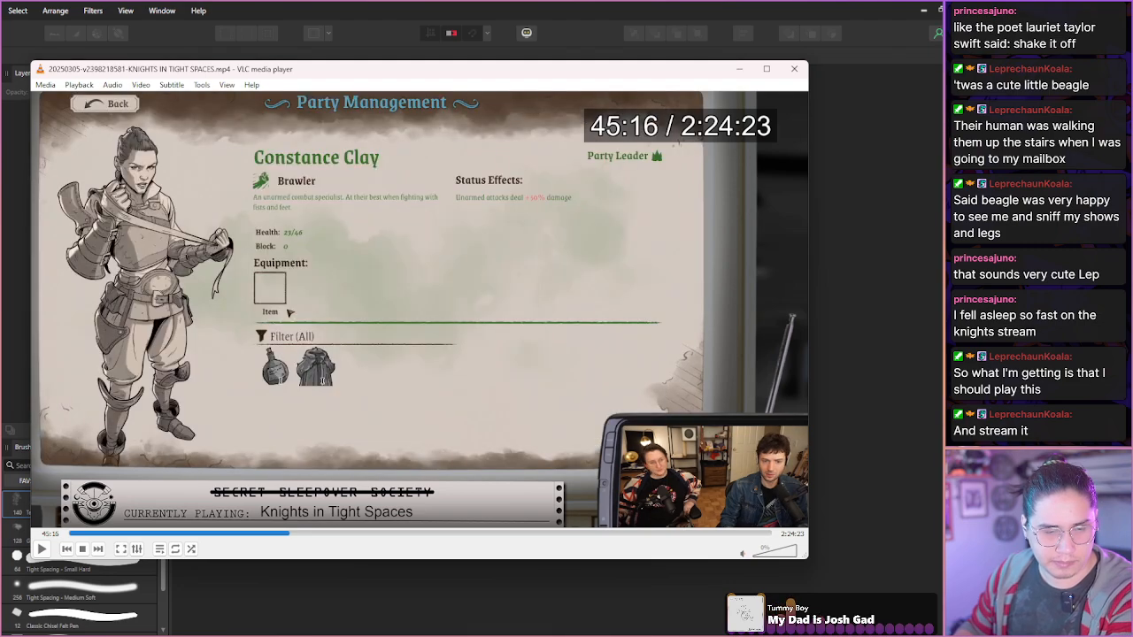
- Skip past the party management and campaign map scenes to the opening of the forge fight at 45:58
{"action": "key", "text": "shift+Right"}
{"action": "key", "text": "shift+Right"}
{"action": "key", "text": "shift+Right"}
{"action": "key", "text": "shift+Right"}
{"action": "key", "text": "shift+Right"}
{"action": "key", "text": "shift+Right"}
{"action": "key", "text": "shift+Right"}
{"action": "key", "text": "shift+Right"}
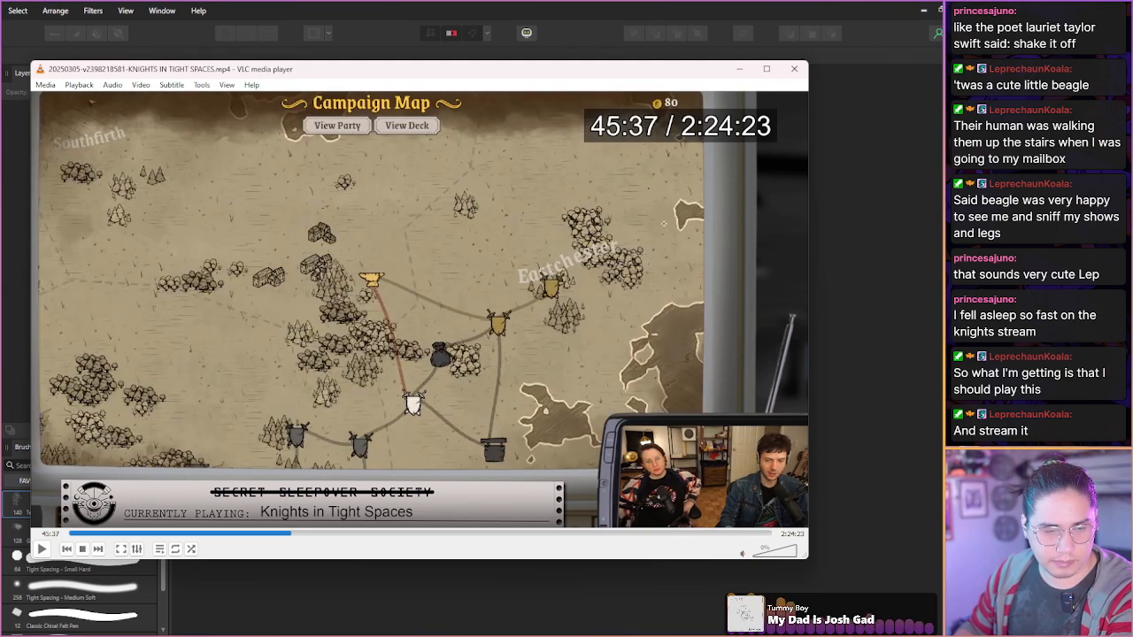
{"action": "key", "text": "shift+Right"}
{"action": "key", "text": "shift+Right"}
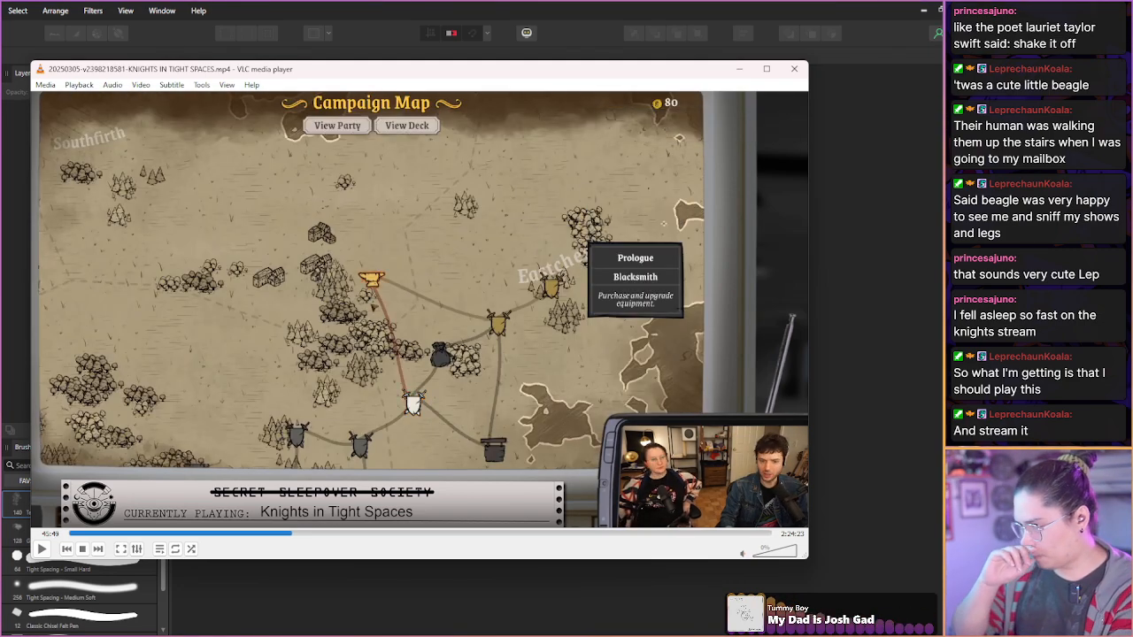
{"action": "key", "text": "shift+Right"}
{"action": "key", "text": "shift+Right"}
{"action": "key", "text": "shift+Right"}
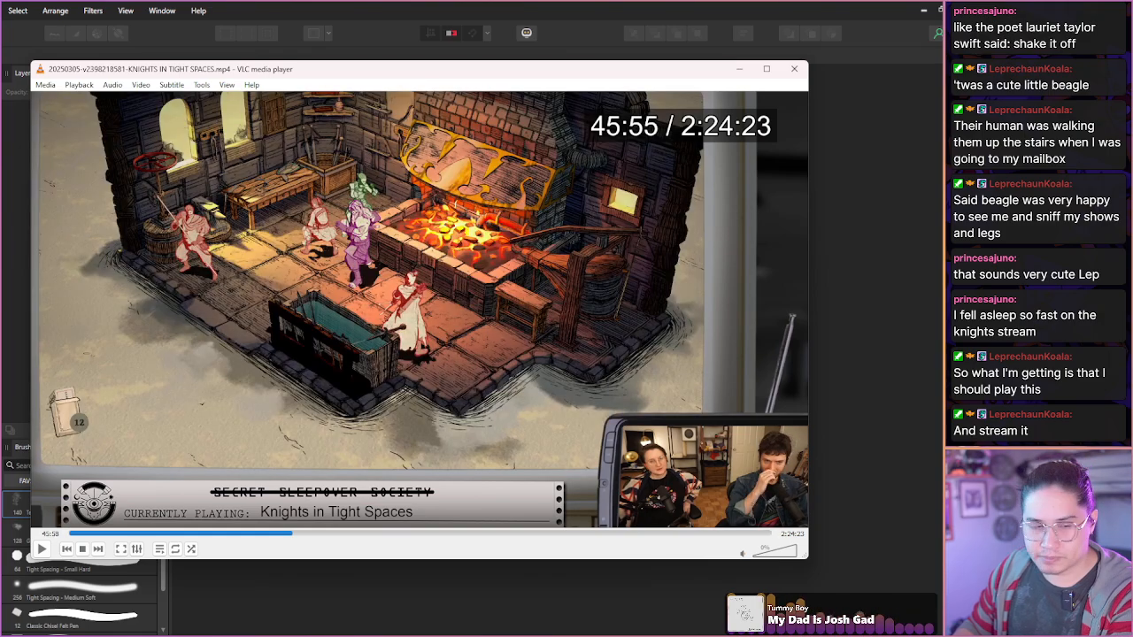
- Examine the forge fight's opening frame by frame at 45:58, as the fighters move into position
{"action": "key", "text": "e"}
{"action": "key", "text": "e"}
{"action": "key", "text": "e"}
{"action": "key", "text": "e"}
{"action": "key", "text": "e"}
{"action": "key", "text": "e"}
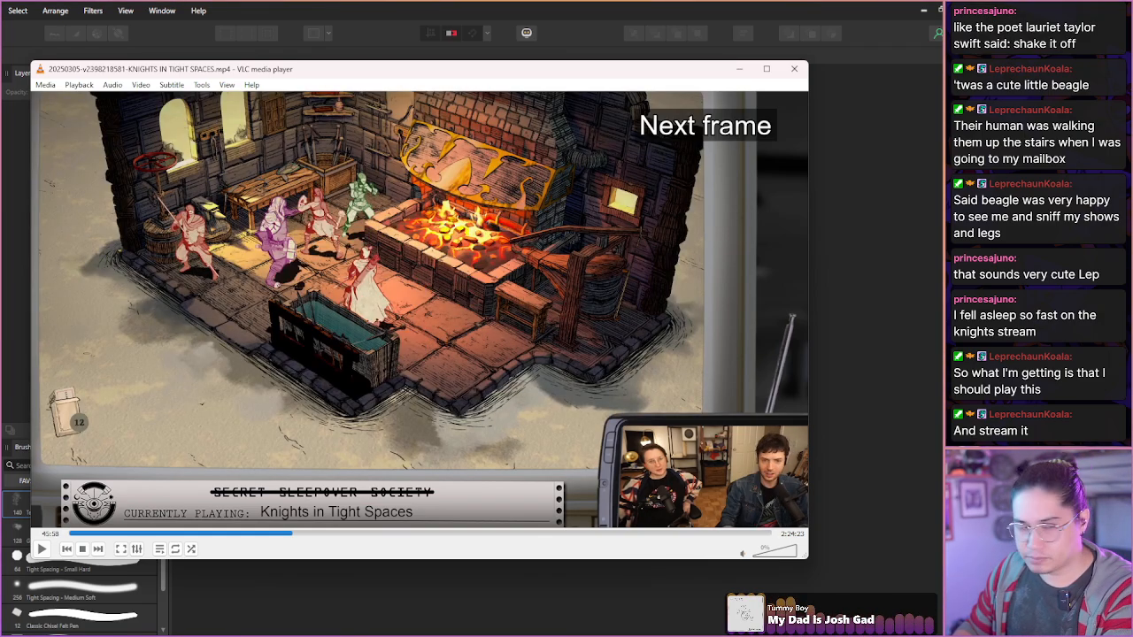
{"action": "key", "text": "e"}
{"action": "key", "text": "e"}
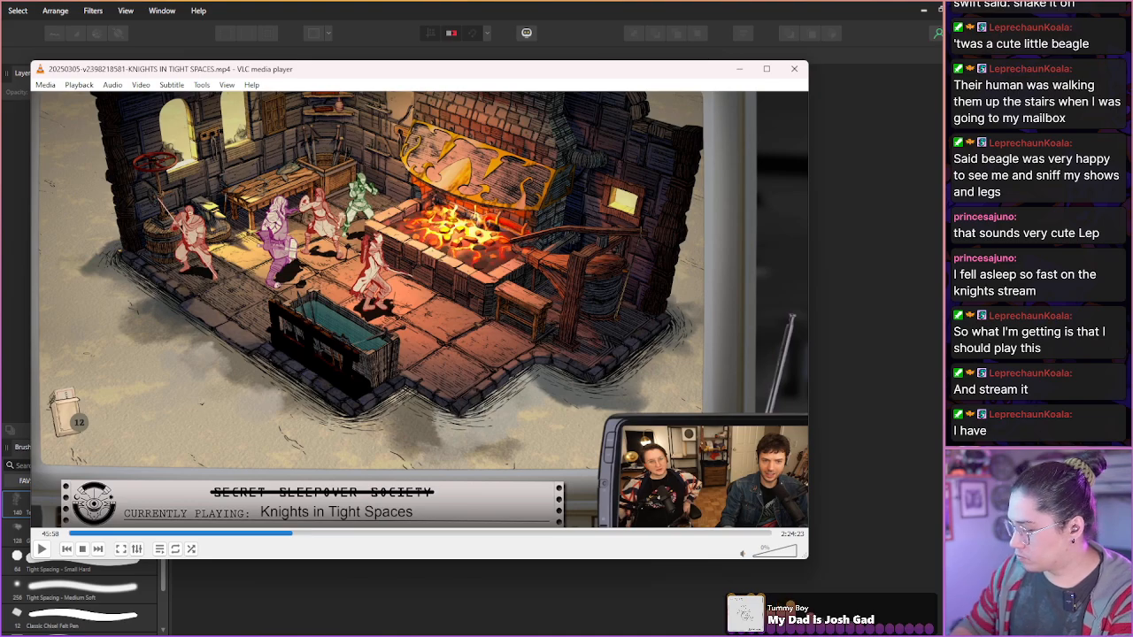
- Skip past the Camera Controls page to the first turn of the forge fight and examine single frames from 46:18
{"action": "key", "text": "shift+Right"}
{"action": "key", "text": "shift+Right"}
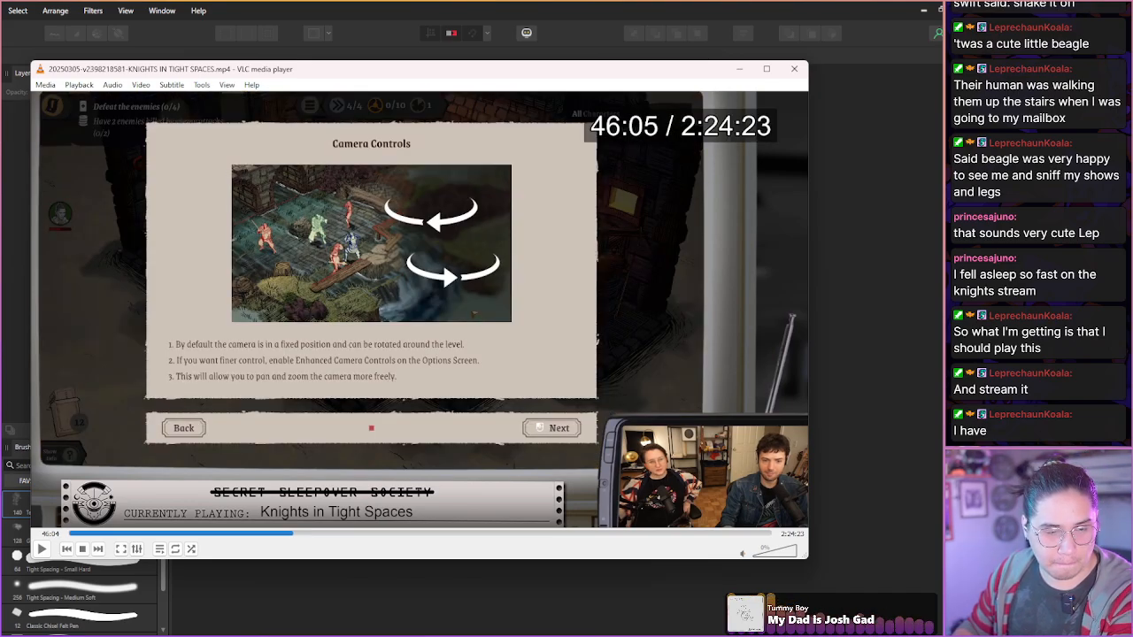
{"action": "key", "text": "shift+Right"}
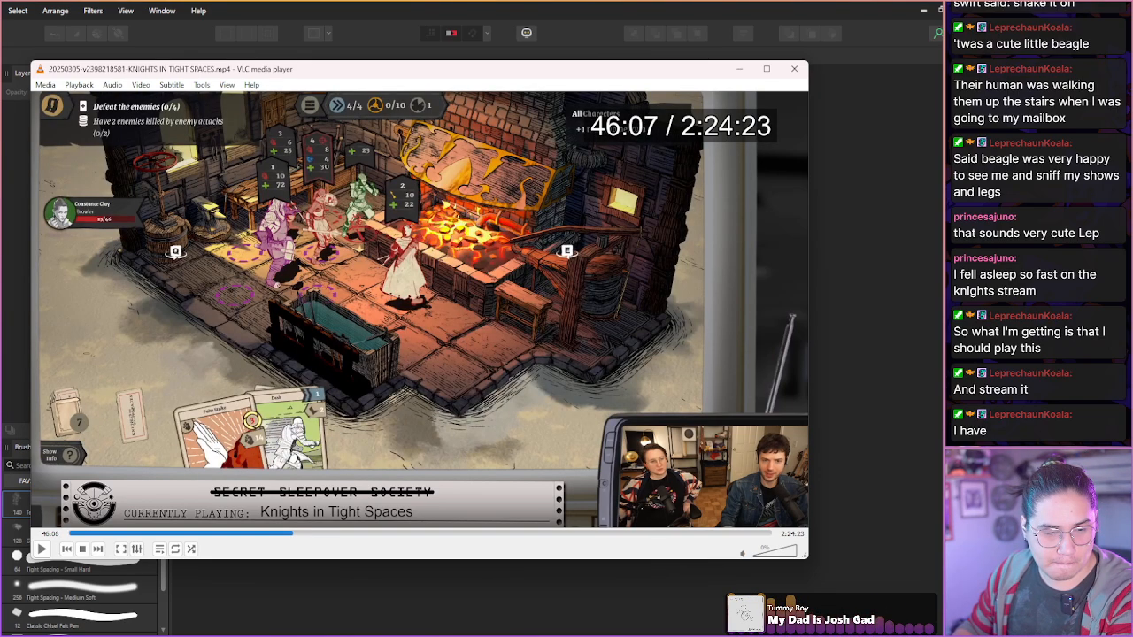
{"action": "key", "text": "shift+Right"}
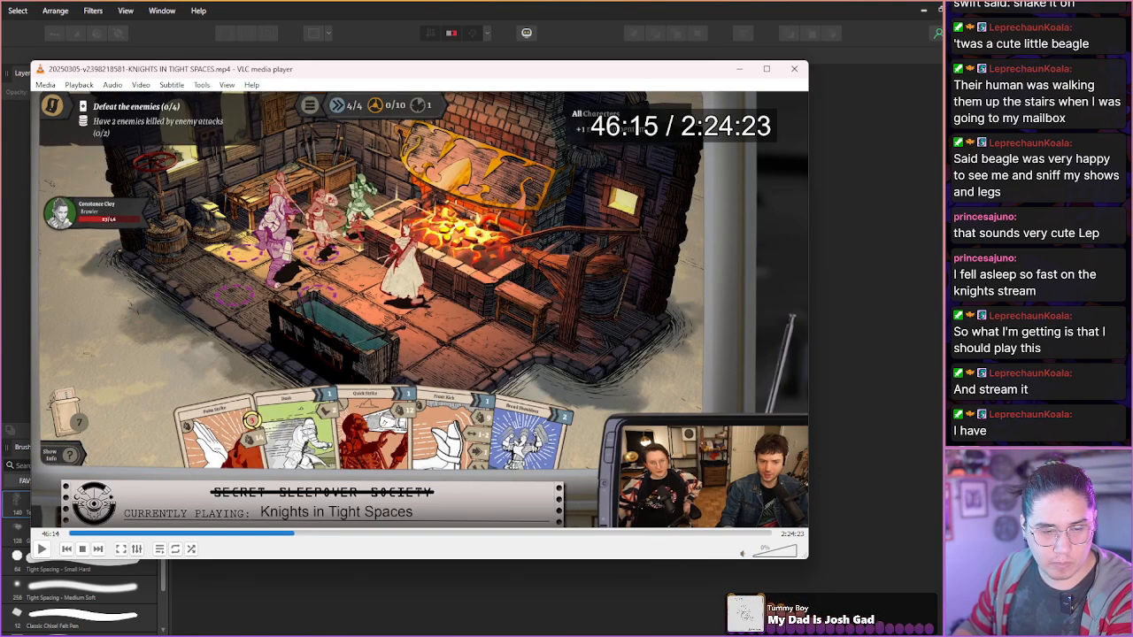
{"action": "key", "text": "shift+Right"}
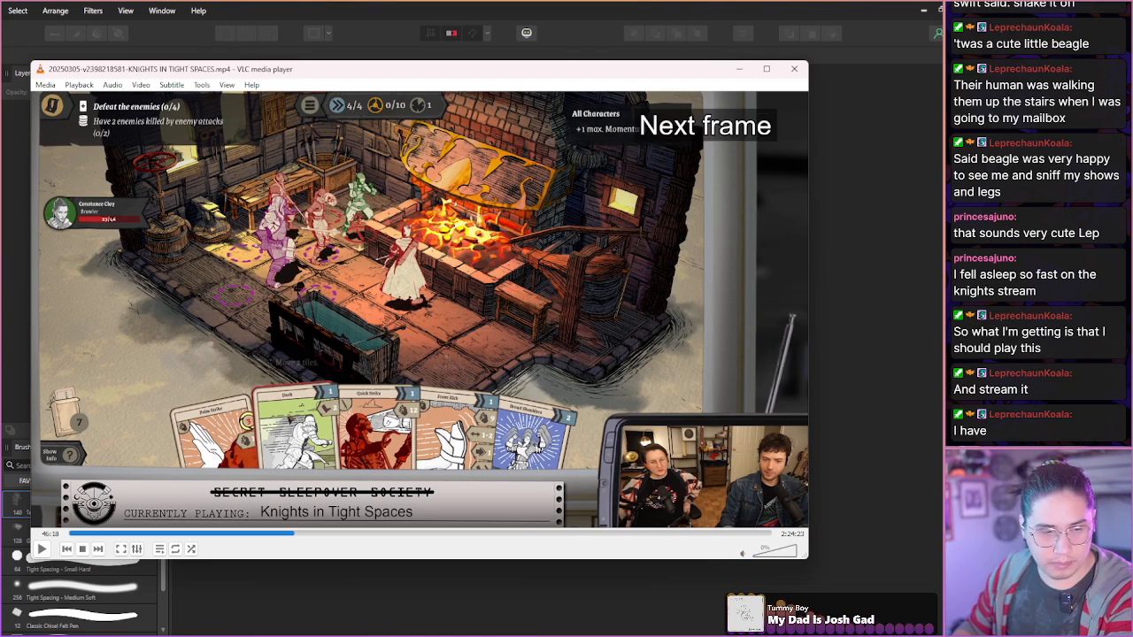
{"action": "key", "text": "e"}
{"action": "key", "text": "e"}
{"action": "key", "text": "e"}
{"action": "key", "text": "e"}
{"action": "key", "text": "e"}
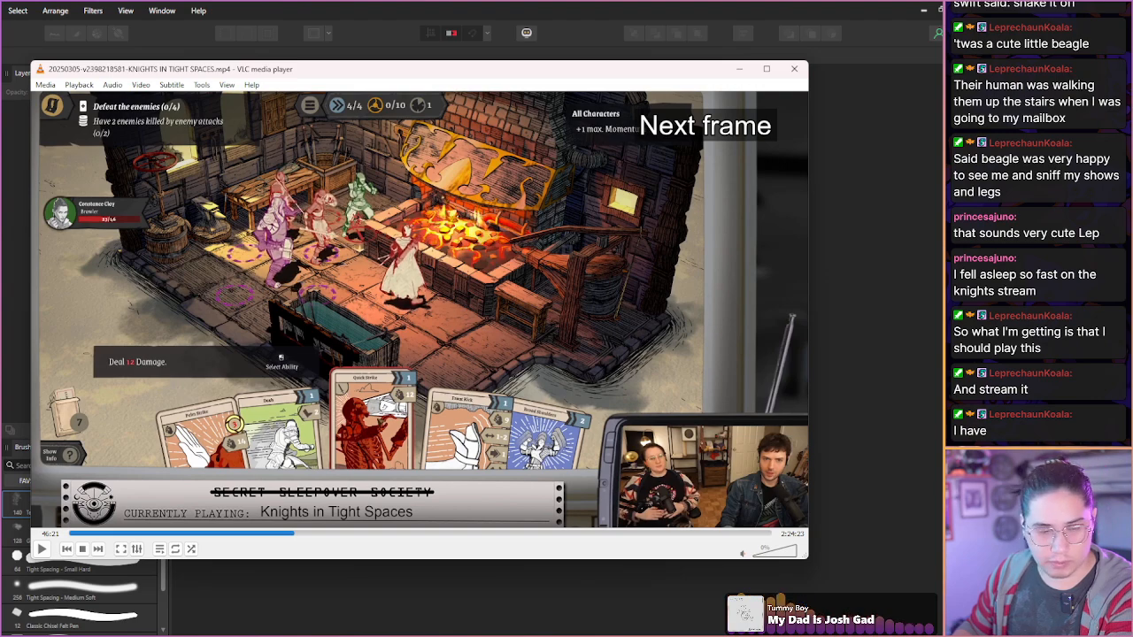
- Search the first turn's card selection for the start of an attack, playing and skipping up to 46:45
{"action": "key", "text": "space"}
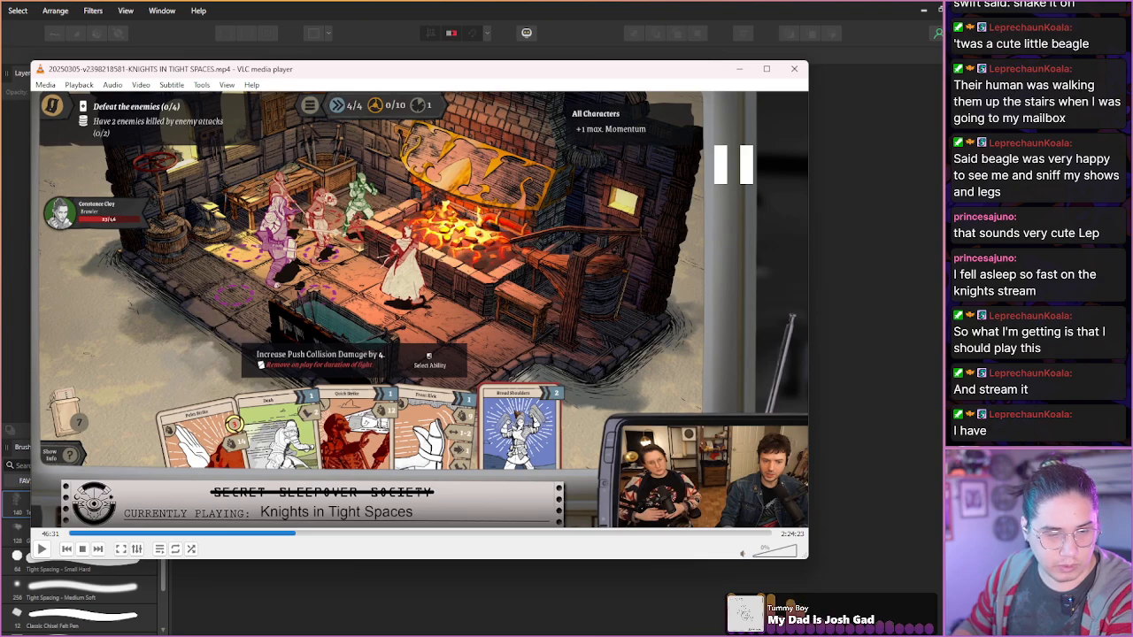
{"action": "key", "text": "shift+Right"}
{"action": "key", "text": "space"}
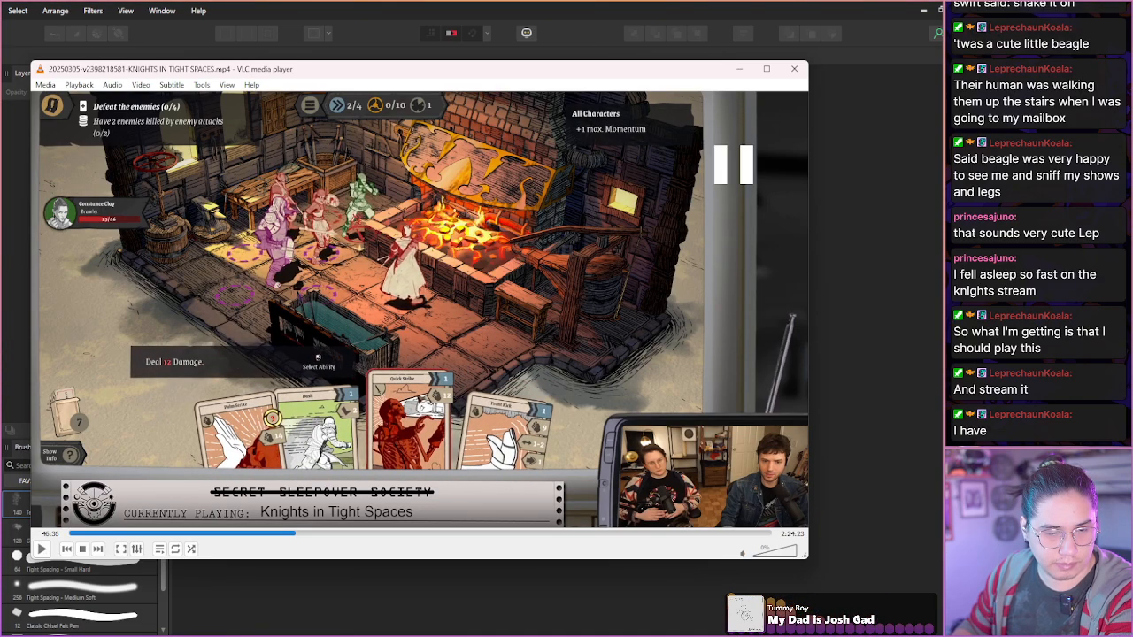
{"action": "key", "text": "shift+Right"}
{"action": "key", "text": "space"}
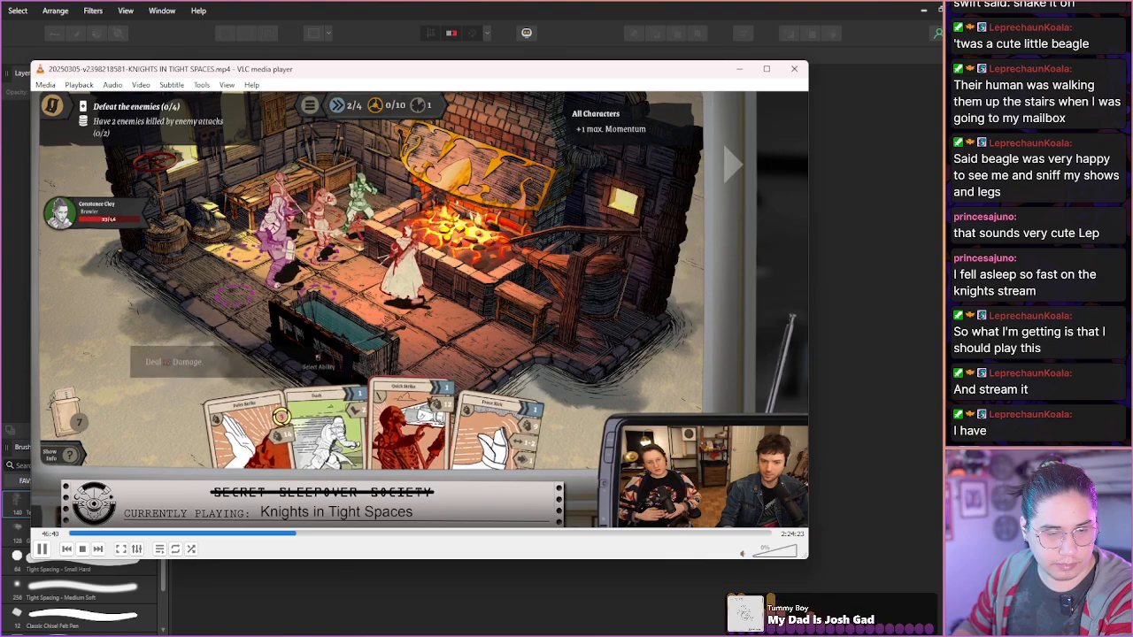
{"action": "key", "text": "space"}
{"action": "key", "text": "shift+Right"}
{"action": "key", "text": "space"}
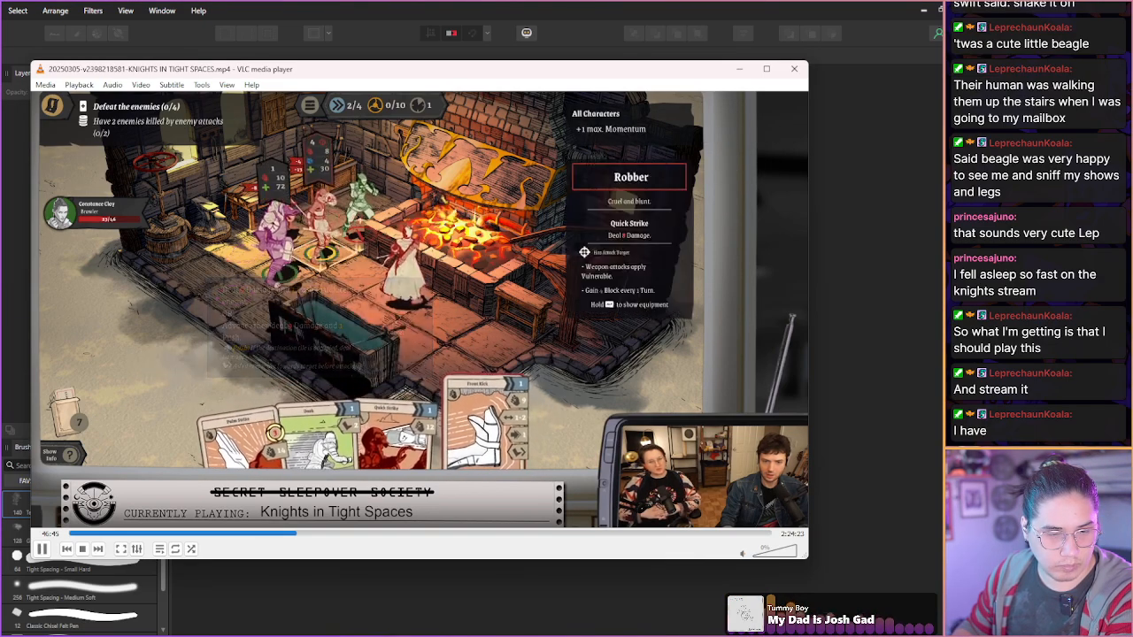
- Pause on the close-up attack beside the forge at 46:46 and examine the hit frame by frame
{"action": "key", "text": "space"}
{"action": "key", "text": "e"}
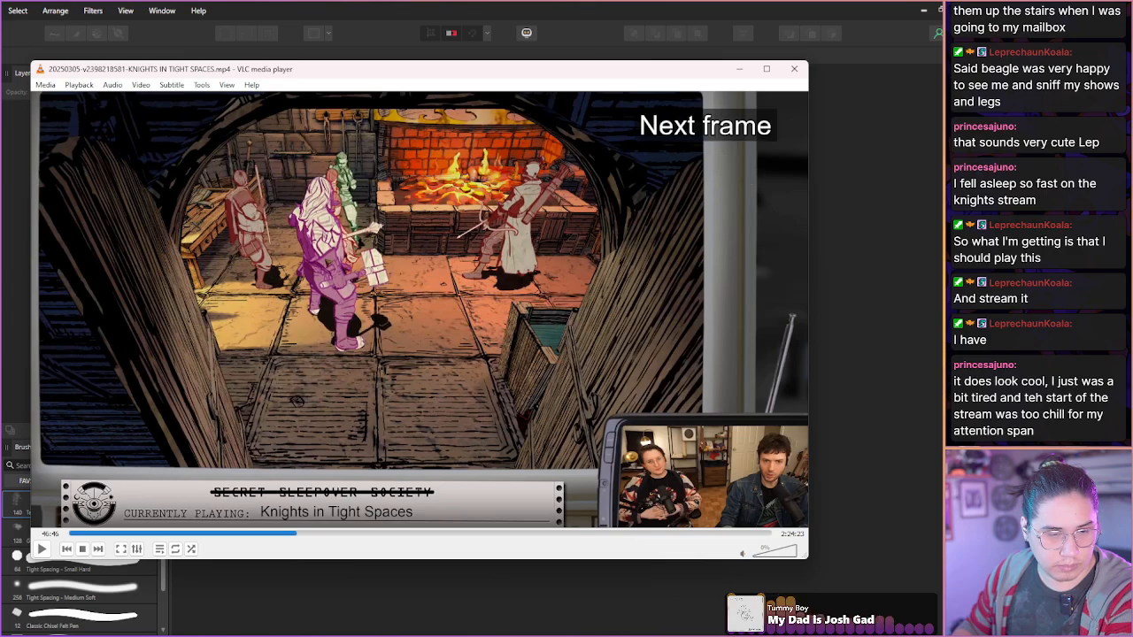
{"action": "key", "text": "e"}
{"action": "key", "text": "e"}
{"action": "key", "text": "e"}
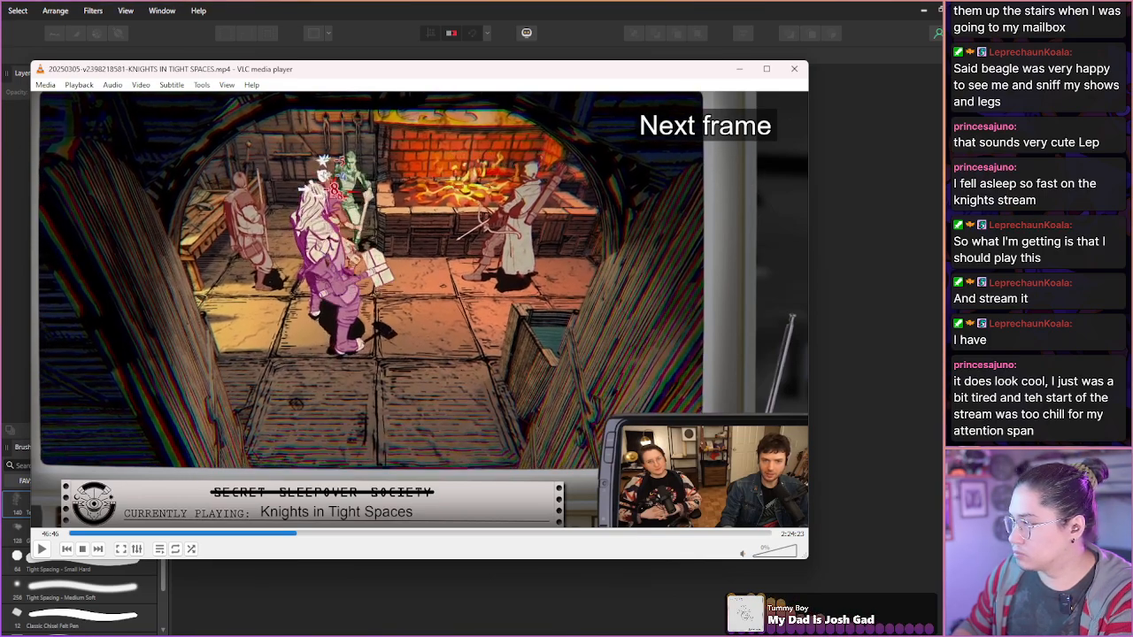
- Search the rest of the forge fight's first turn for an action shot, up to the new hand of cards at 47:15
{"action": "key", "text": "space"}
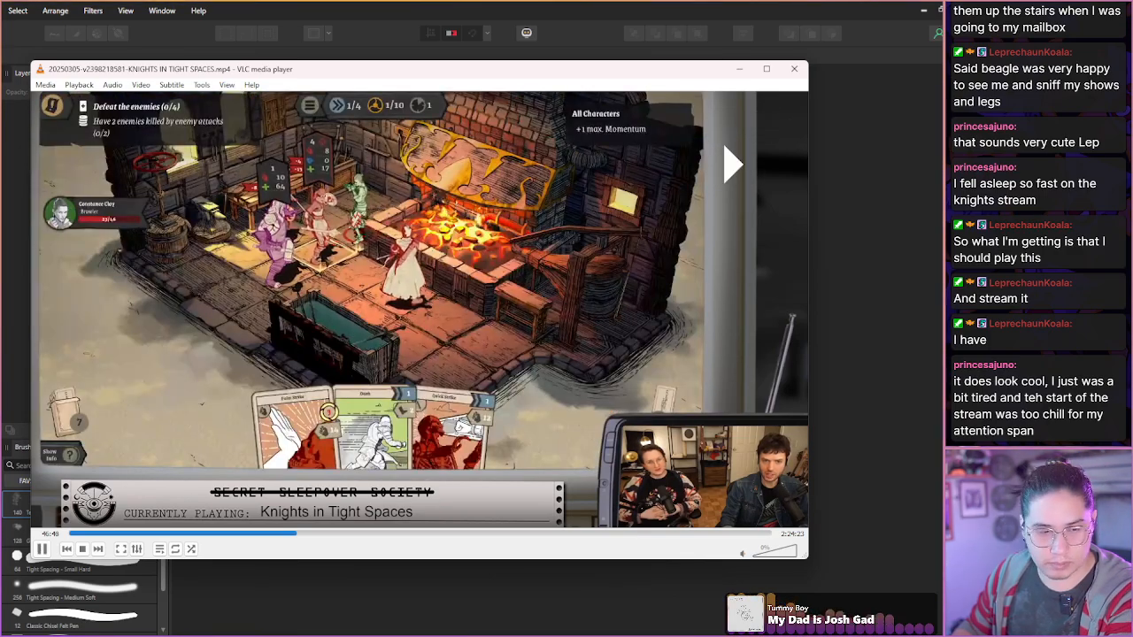
{"action": "key", "text": "shift+Right"}
{"action": "key", "text": "shift+Right"}
{"action": "key", "text": "shift+Right"}
{"action": "key", "text": "shift+Right"}
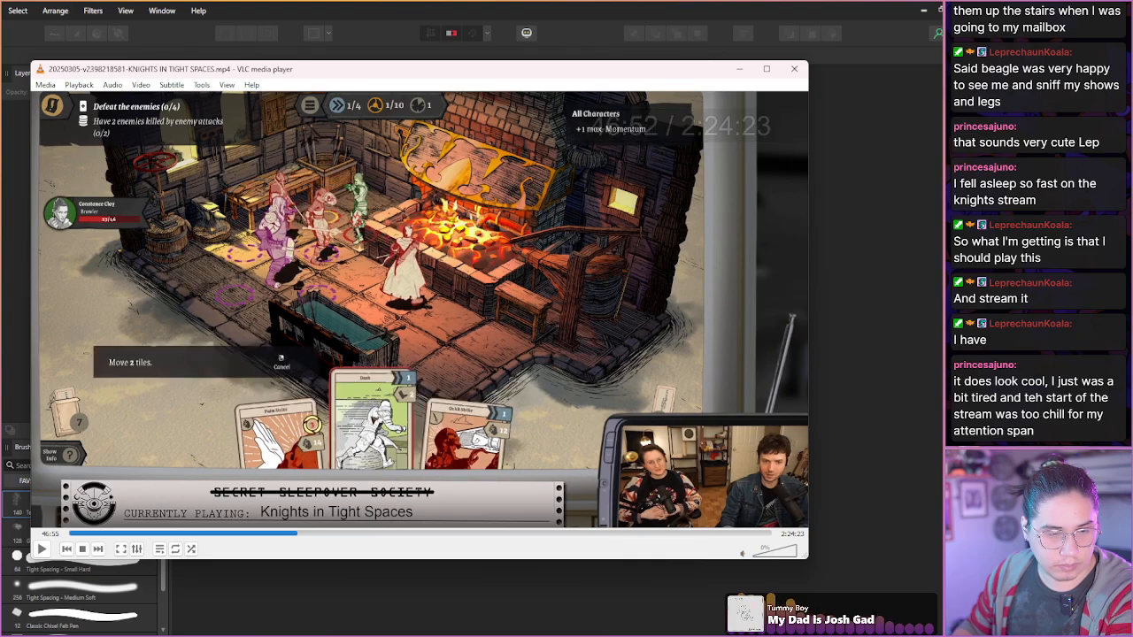
{"action": "key", "text": "shift+Right"}
{"action": "key", "text": "shift+Right"}
{"action": "key", "text": "shift+Right"}
{"action": "key", "text": "shift+Right"}
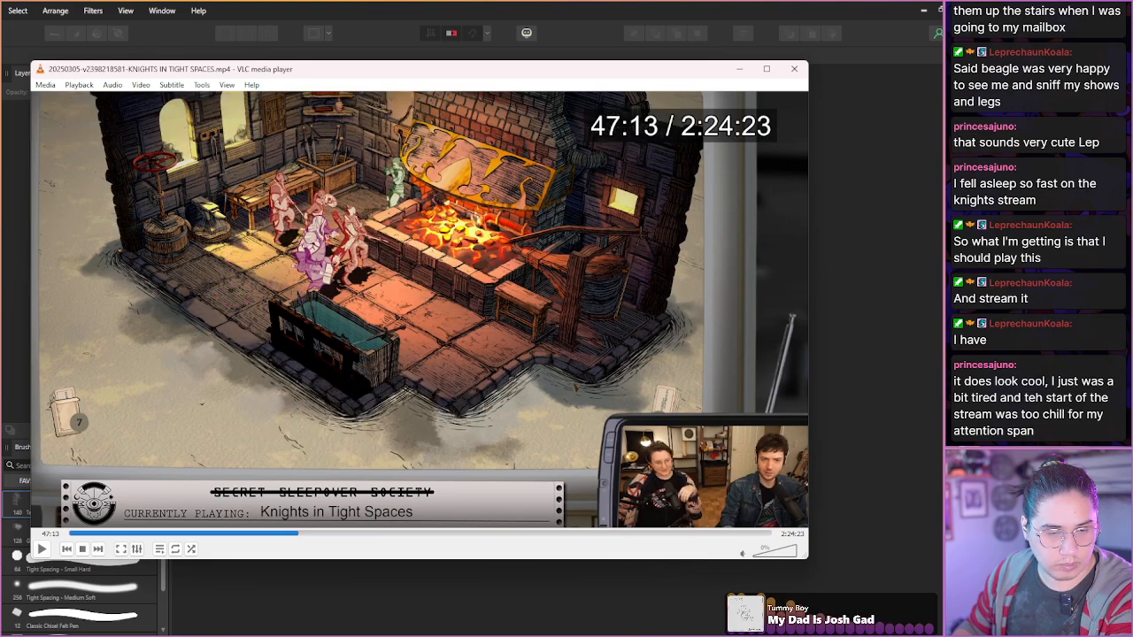
{"action": "key", "text": "space"}
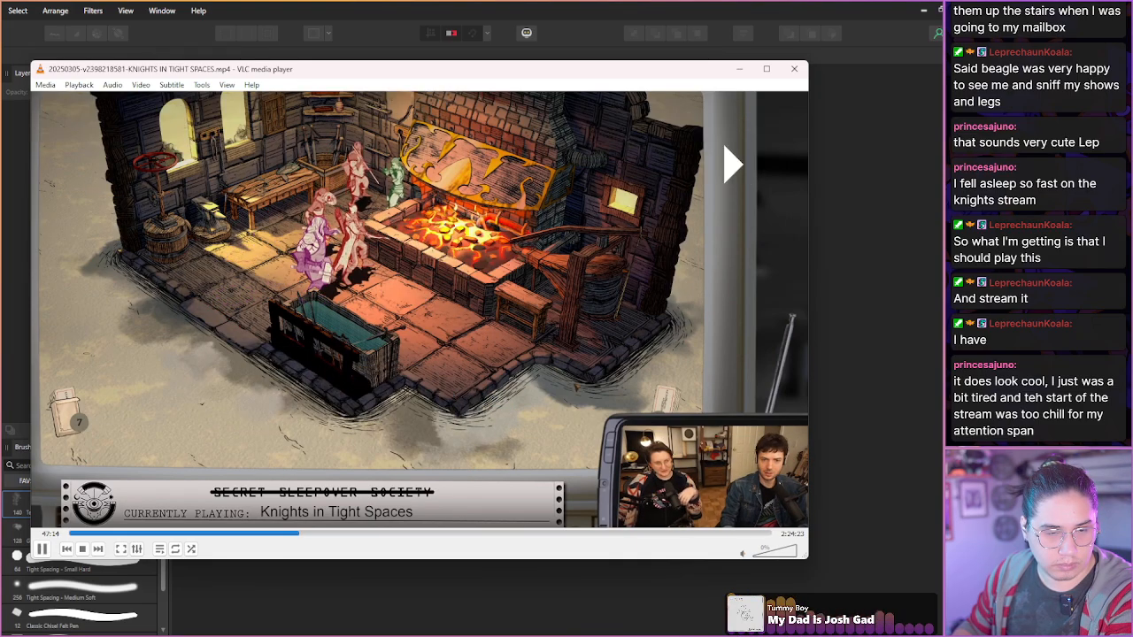
{"action": "key", "text": "space"}
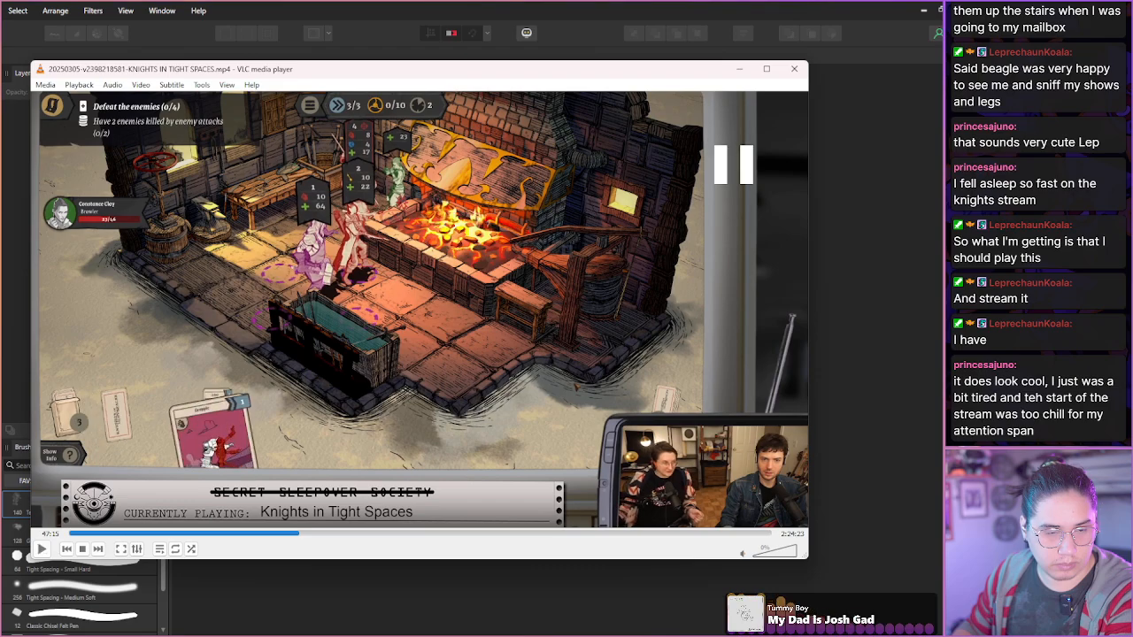
- Search the forge fight's second turn for an action shot, up to 47:36
{"action": "key", "text": "shift+Right"}
{"action": "key", "text": "shift+Right"}
{"action": "key", "text": "shift+Right"}
{"action": "key", "text": "shift+Right"}
{"action": "key", "text": "shift+Right"}
{"action": "key", "text": "shift+Right"}
{"action": "key", "text": "shift+Right"}
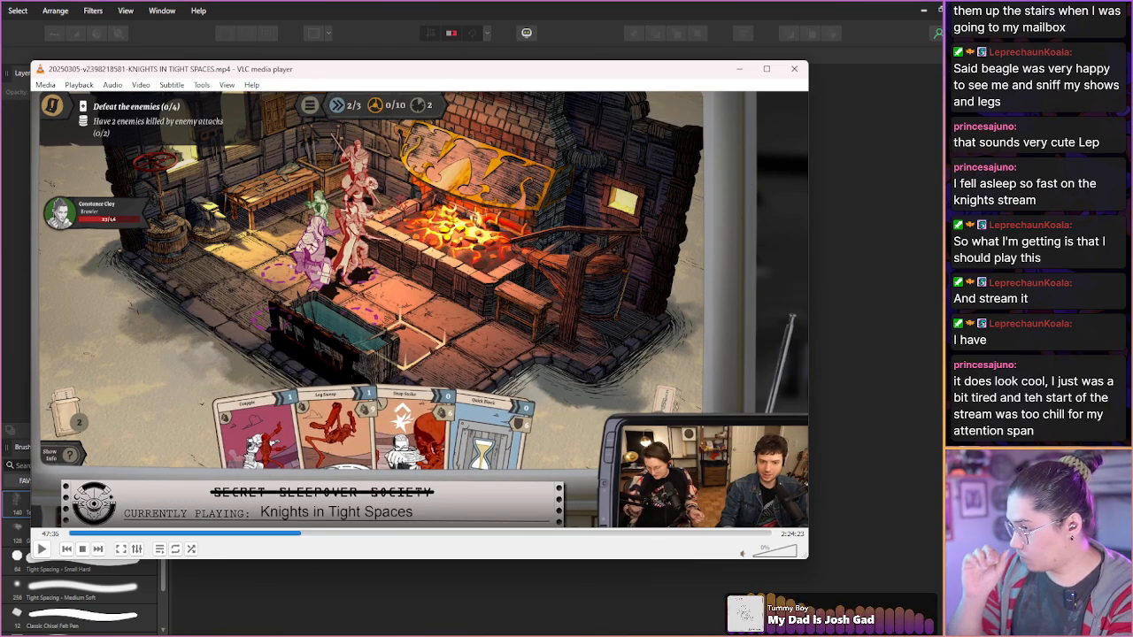
- Skip ahead to the close-up beside the forge at 47:57 and examine the fighters' poses frame by frame
{"action": "key", "text": "shift+Right"}
{"action": "key", "text": "shift+Right"}
{"action": "key", "text": "shift+Right"}
{"action": "key", "text": "shift+Right"}
{"action": "key", "text": "shift+Right"}
{"action": "key", "text": "shift+Right"}
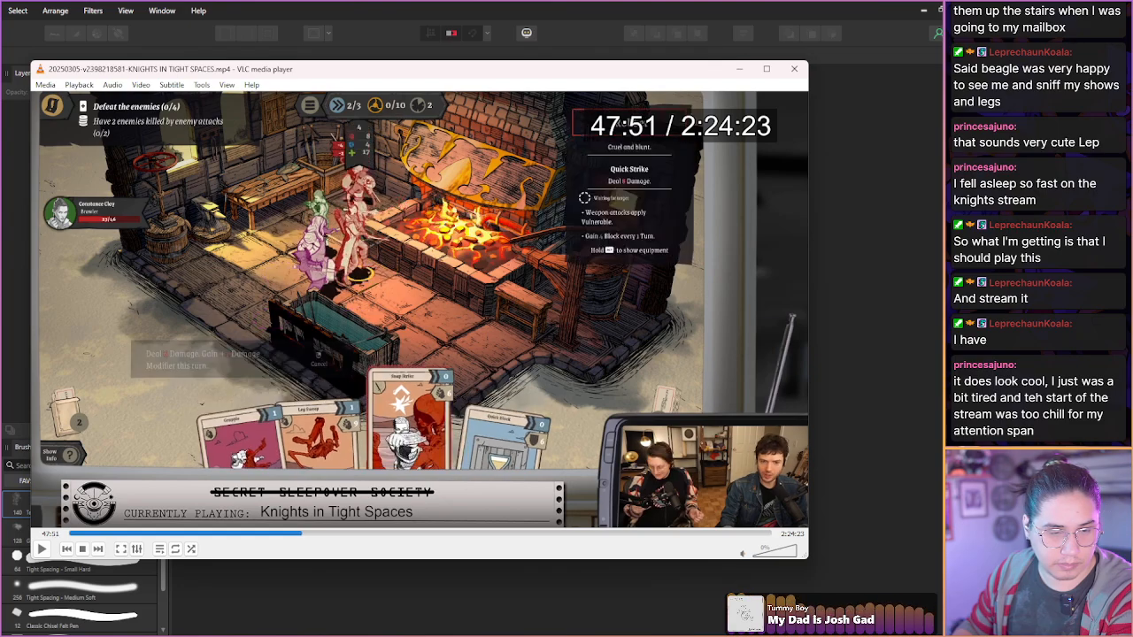
{"action": "key", "text": "shift+Right"}
{"action": "key", "text": "e"}
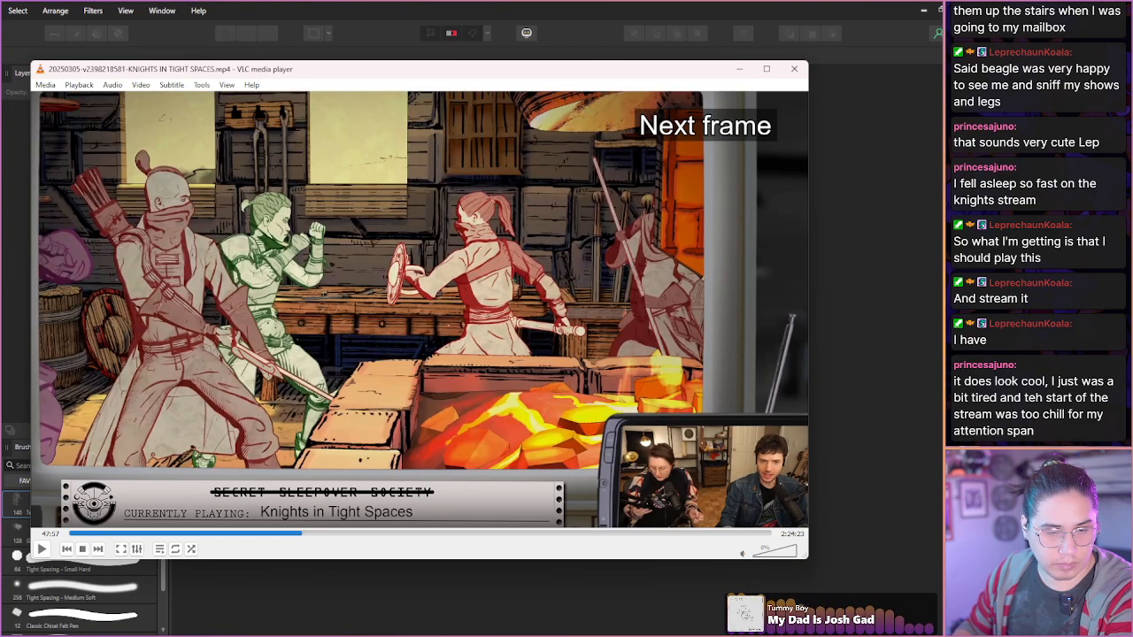
{"action": "key", "text": "e"}
{"action": "key", "text": "e"}
{"action": "key", "text": "e"}
- Search the rest of the forge fight's second turn for an action shot, up to the new hand of cards at 48:37
{"action": "key", "text": "shift+Right"}
{"action": "key", "text": "shift+Right"}
{"action": "key", "text": "shift+Right"}
{"action": "key", "text": "shift+Right"}
{"action": "key", "text": "shift+Right"}
{"action": "key", "text": "shift+Right"}
{"action": "key", "text": "shift+Right"}
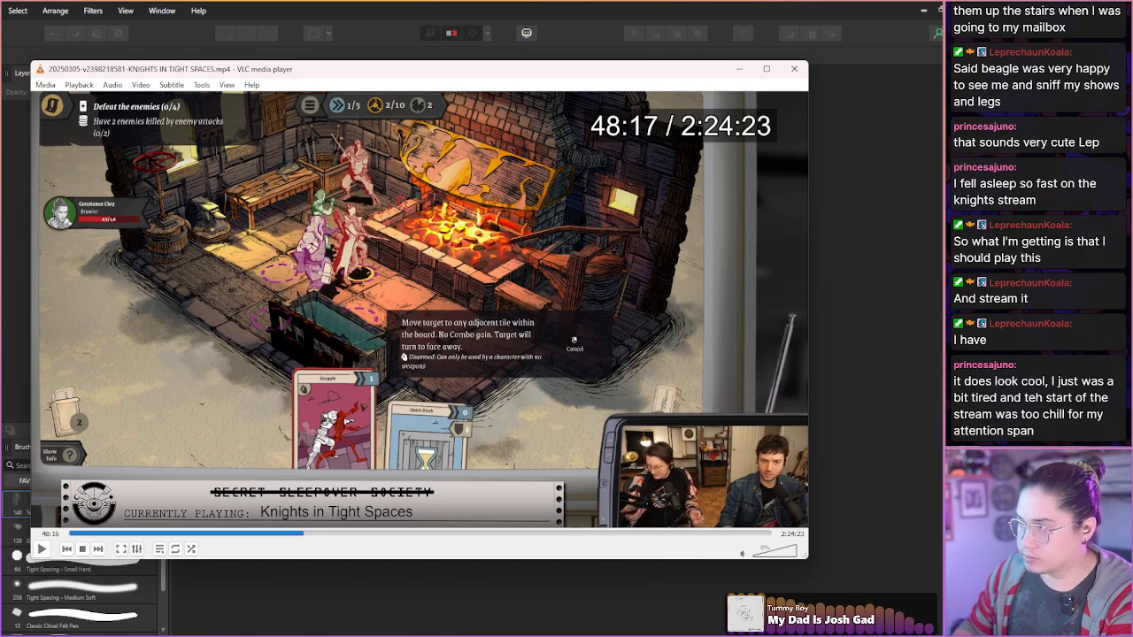
{"action": "key", "text": "shift+Right"}
{"action": "key", "text": "shift+Right"}
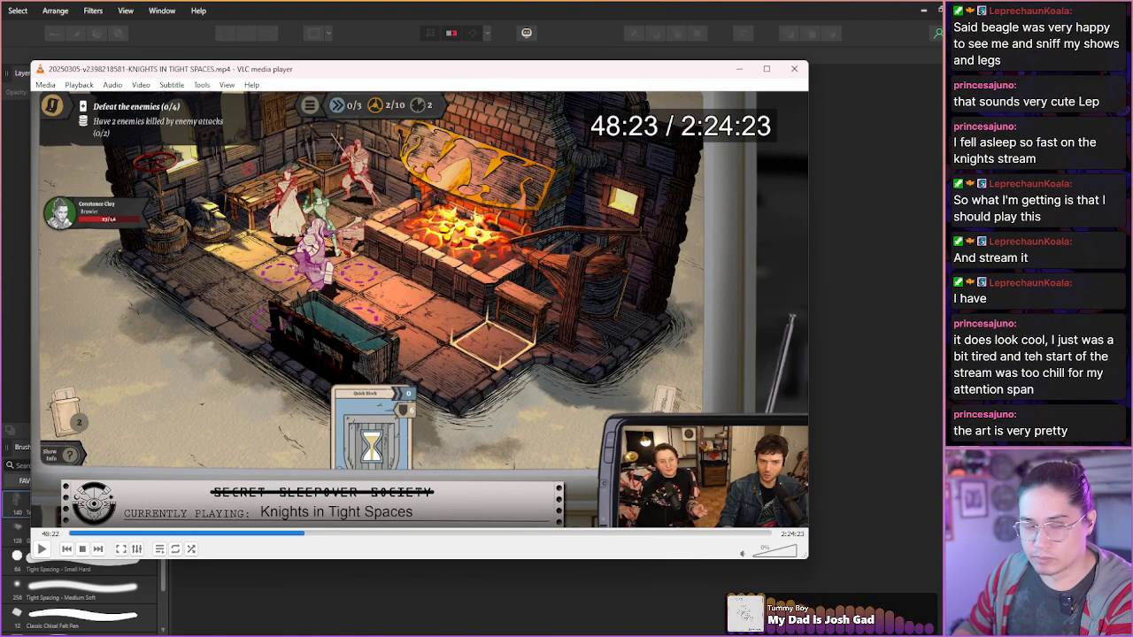
{"action": "key", "text": "shift+Right"}
{"action": "key", "text": "shift+Right"}
{"action": "key", "text": "shift+Right"}
{"action": "key", "text": "shift+Right"}
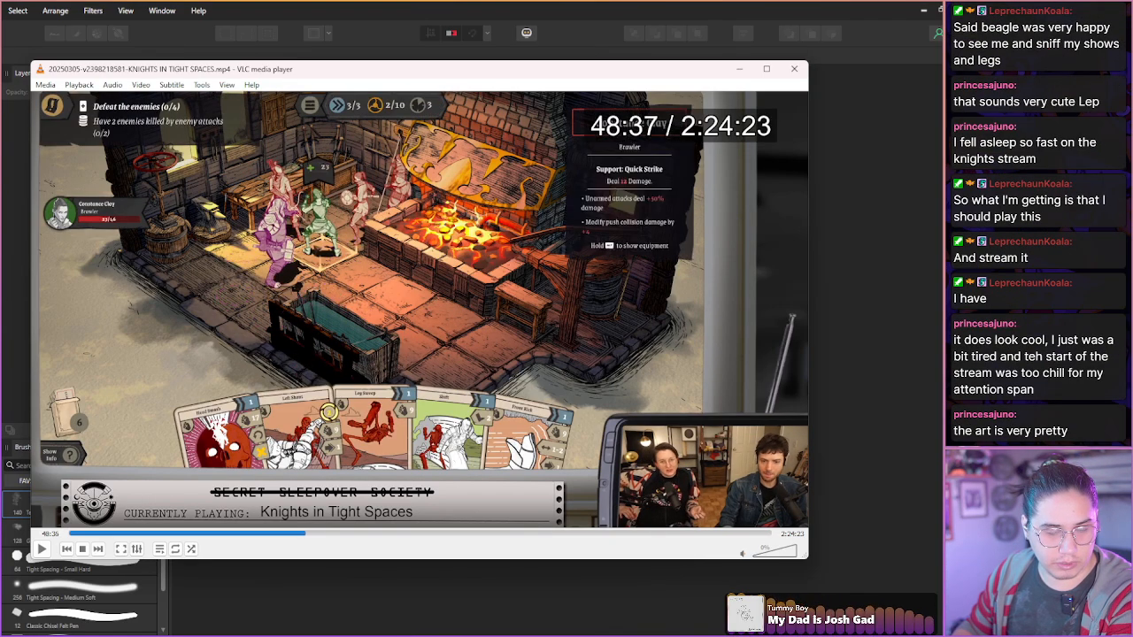
- Search the forge fight's third turn for an attack, skipping through the card selection up to 49:18
{"action": "key", "text": "shift+Right"}
{"action": "key", "text": "shift+Right"}
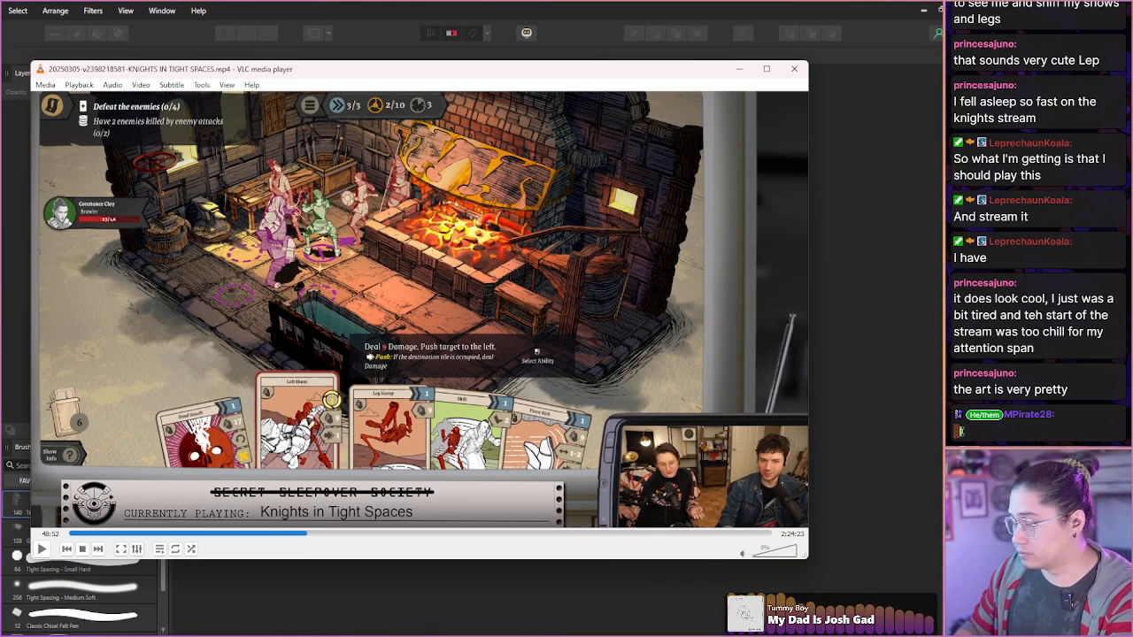
{"action": "key", "text": "shift+Right"}
{"action": "key", "text": "shift+Right"}
{"action": "key", "text": "shift+Right"}
{"action": "key", "text": "shift+Right"}
{"action": "key", "text": "shift+Right"}
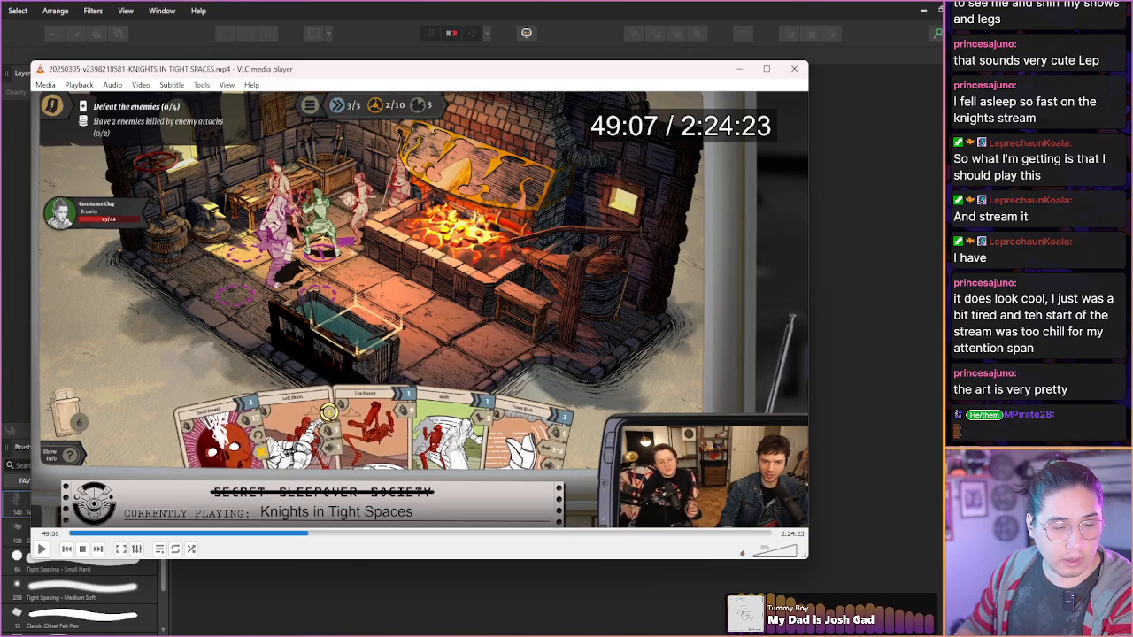
{"action": "key", "text": "shift+Right"}
{"action": "key", "text": "shift+Right"}
{"action": "key", "text": "shift+Right"}
{"action": "key", "text": "shift+Right"}
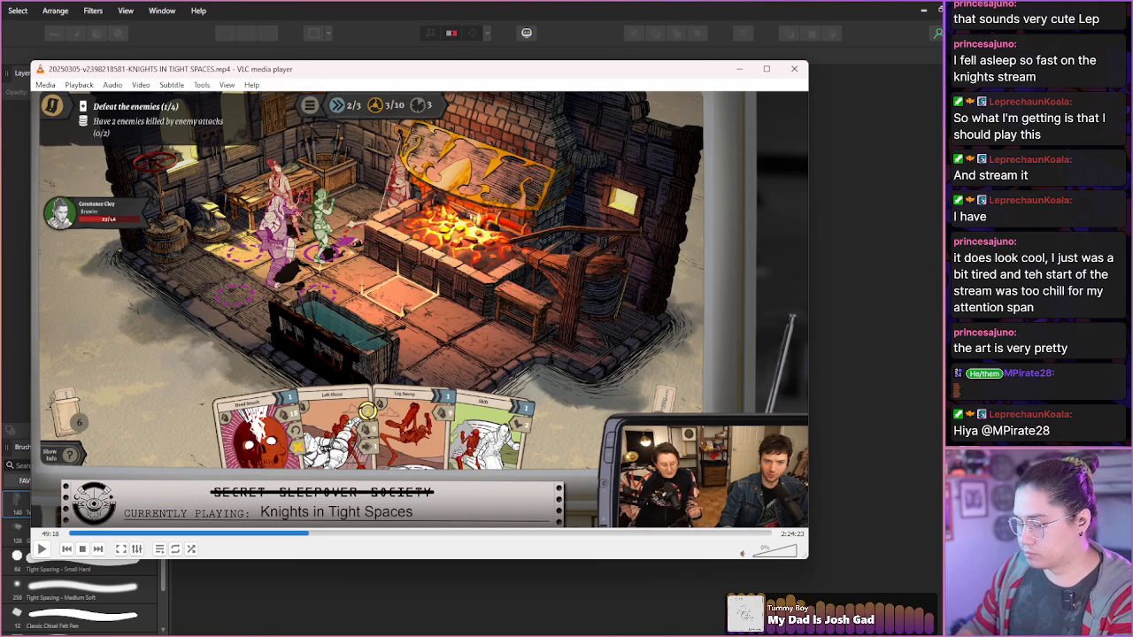
- Find the close-up hit on the archer at 49:31, then return to the card selection before it and resume playback
{"action": "key", "text": "shift+Right"}
{"action": "key", "text": "shift+Right"}
{"action": "key", "text": "shift+Right"}
{"action": "key", "text": "shift+Right"}
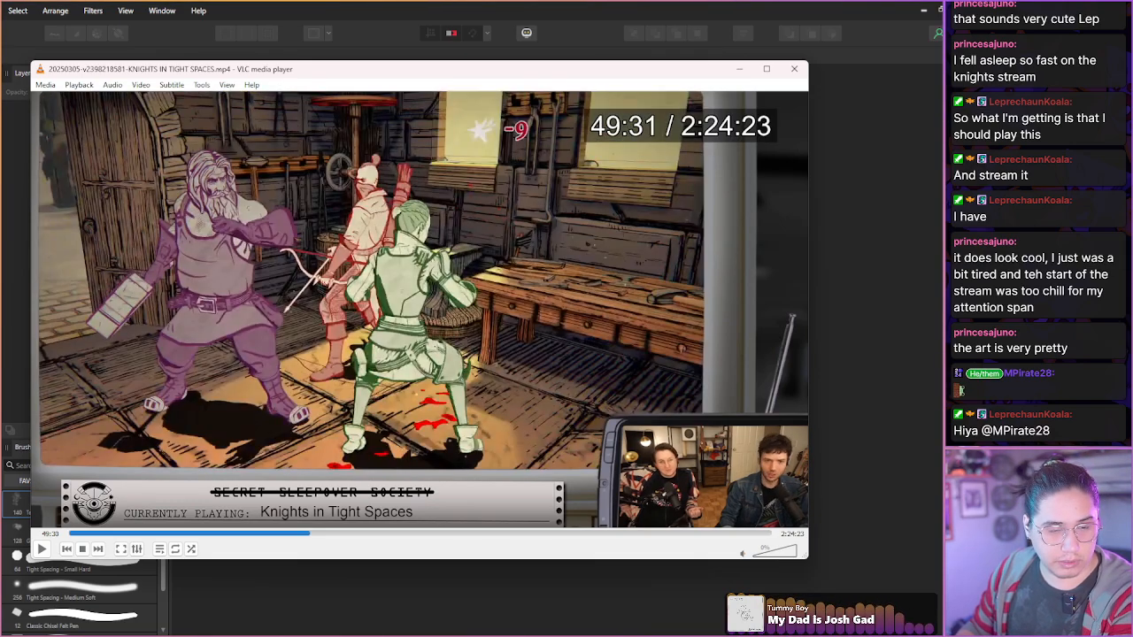
{"action": "key", "text": "shift+Right"}
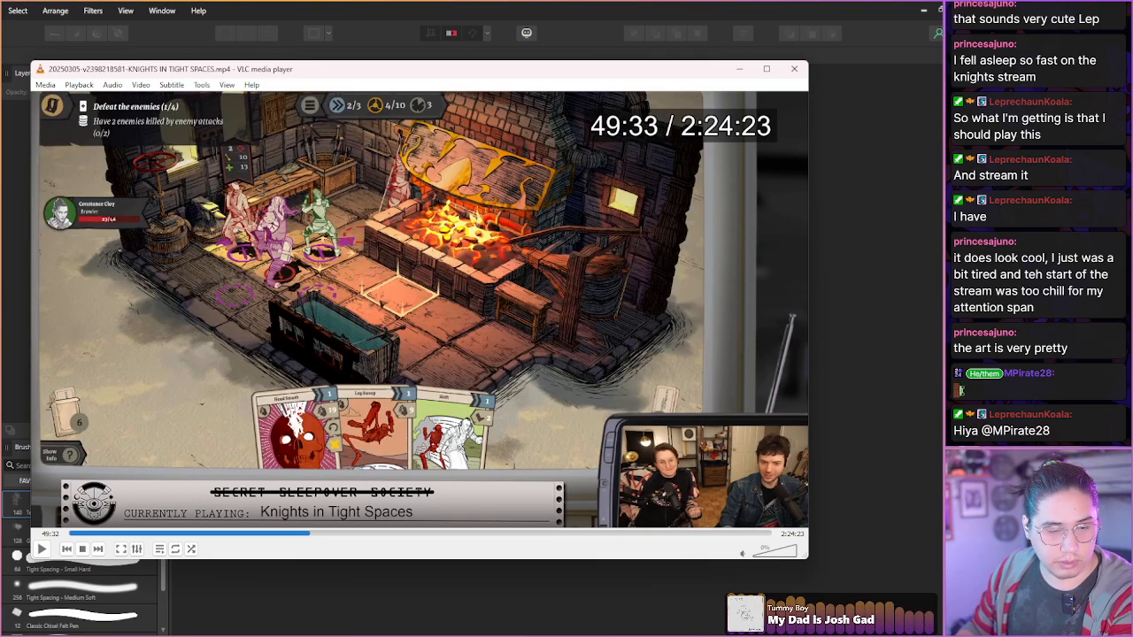
{"action": "key", "text": "shift+Left"}
{"action": "key", "text": "space"}
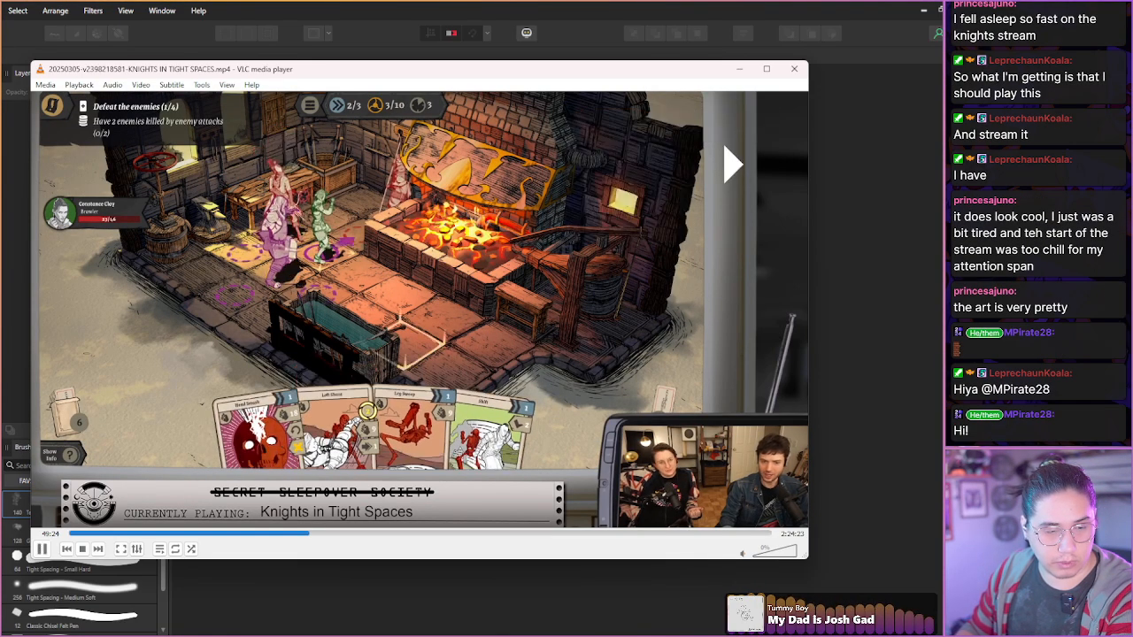
- Pause before the attack on the archer and advance frame by frame to its opening close-up at 49:29
{"action": "key", "text": "e"}
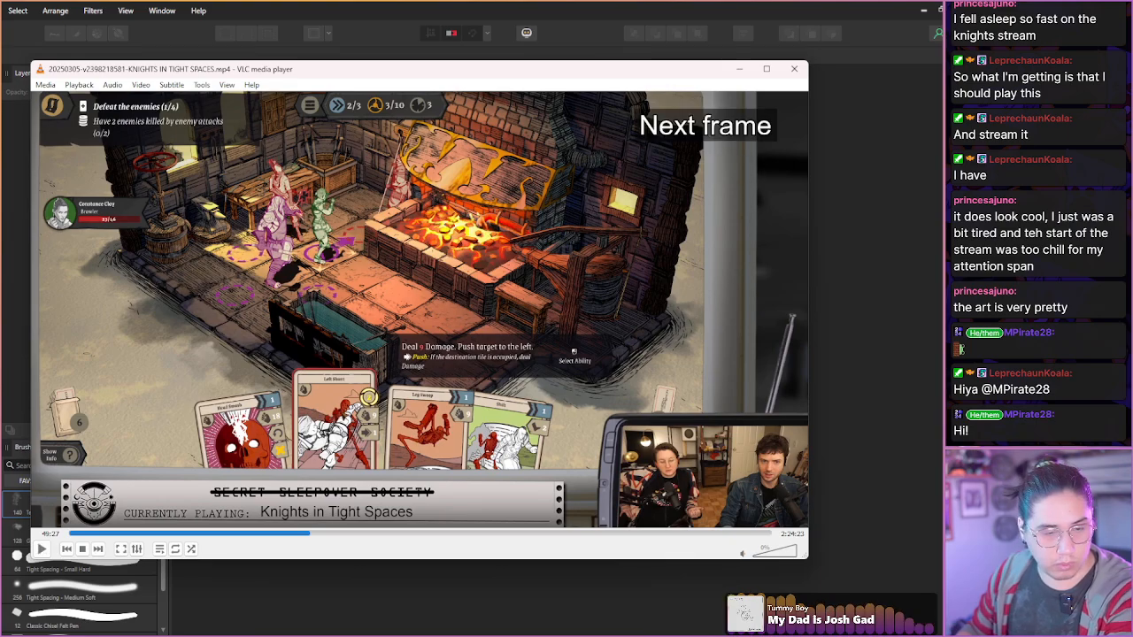
{"action": "key", "text": "e"}
{"action": "key", "text": "e"}
{"action": "key", "text": "e"}
{"action": "key", "text": "e"}
{"action": "key", "text": "e"}
{"action": "key", "text": "e"}
{"action": "key", "text": "e"}
{"action": "key", "text": "e"}
{"action": "key", "text": "e"}
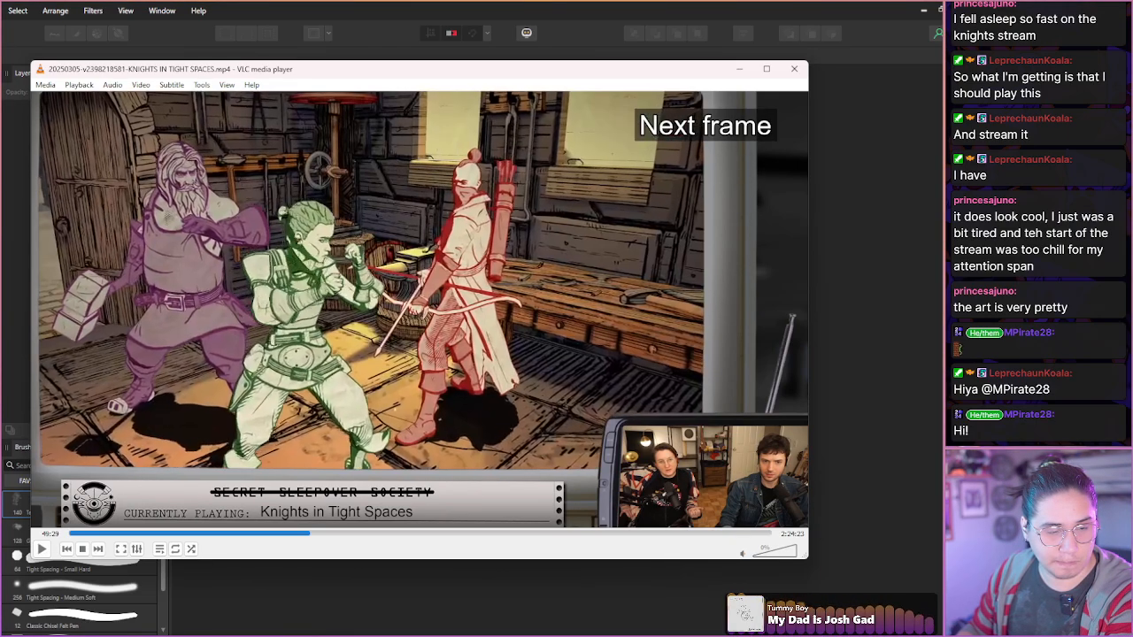
- Examine the green brawler's wind-up and approach to the archer frame by frame
{"action": "key", "text": "e"}
{"action": "key", "text": "e"}
{"action": "key", "text": "e"}
{"action": "key", "text": "e"}
{"action": "key", "text": "e"}
{"action": "key", "text": "e"}
{"action": "key", "text": "e"}
{"action": "key", "text": "e"}
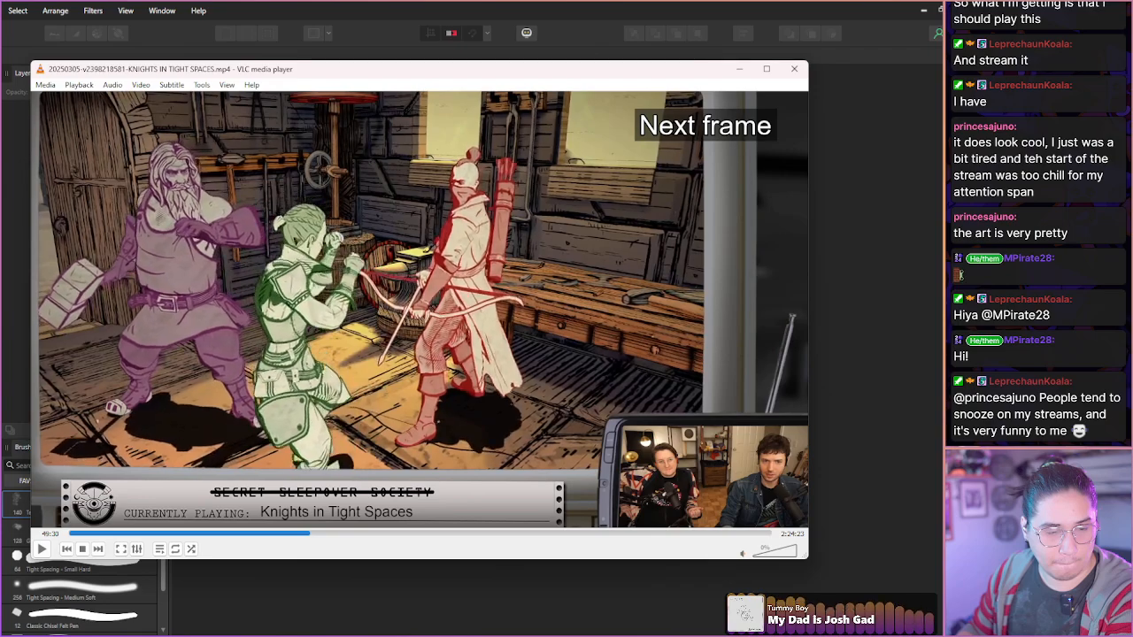
{"action": "key", "text": "e"}
{"action": "key", "text": "e"}
{"action": "key", "text": "e"}
{"action": "key", "text": "e"}
{"action": "key", "text": "e"}
{"action": "key", "text": "e"}
{"action": "key", "text": "e"}
{"action": "key", "text": "e"}
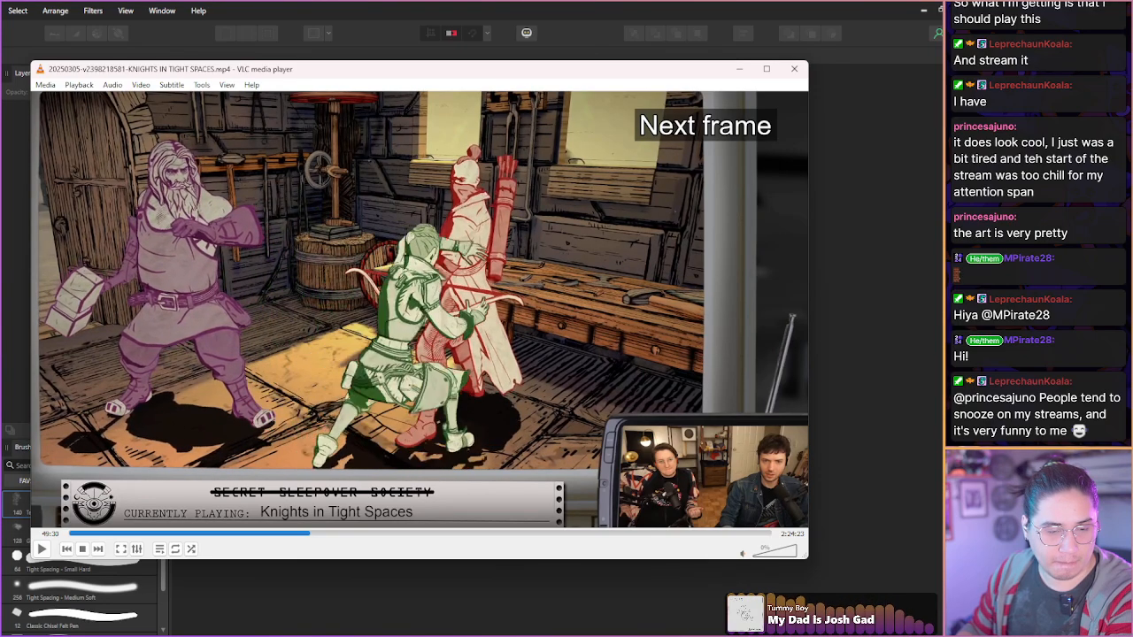
- Advance frame by frame through the impact on the archer to the red blood-splatter frame at 49:30
{"action": "key", "text": "e"}
{"action": "key", "text": "e"}
{"action": "key", "text": "e"}
{"action": "key", "text": "e"}
{"action": "key", "text": "e"}
{"action": "key", "text": "e"}
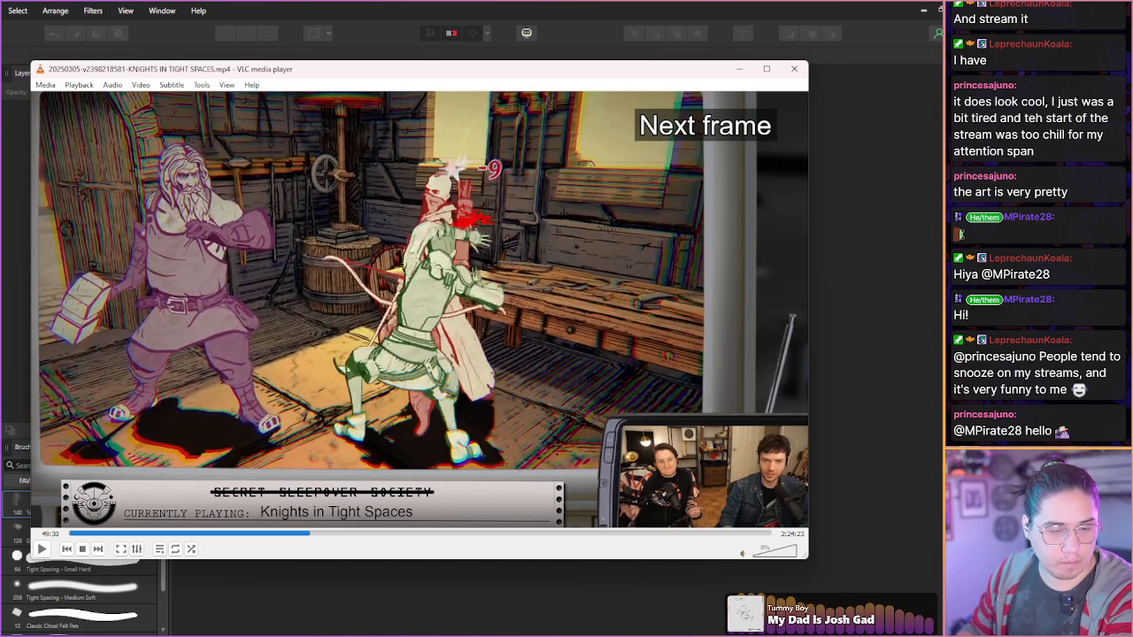
{"action": "key", "text": "e"}
{"action": "key", "text": "e"}
{"action": "key", "text": "e"}
{"action": "key", "text": "e"}
{"action": "key", "text": "e"}
{"action": "key", "text": "e"}
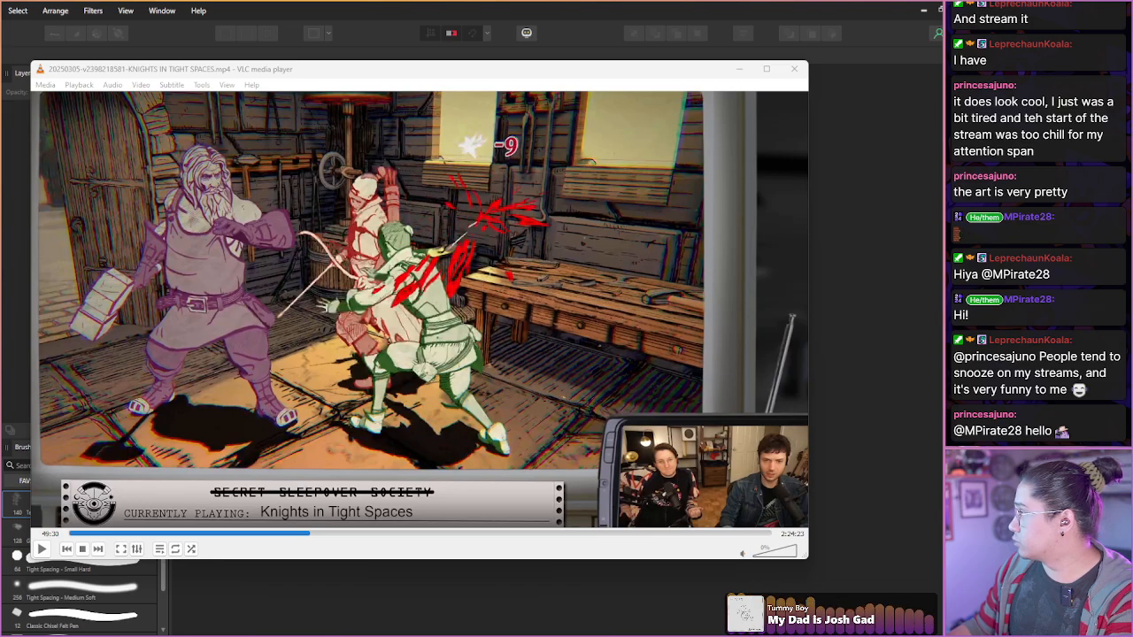
{"action": "left_click", "coordinate": [400, 338]}
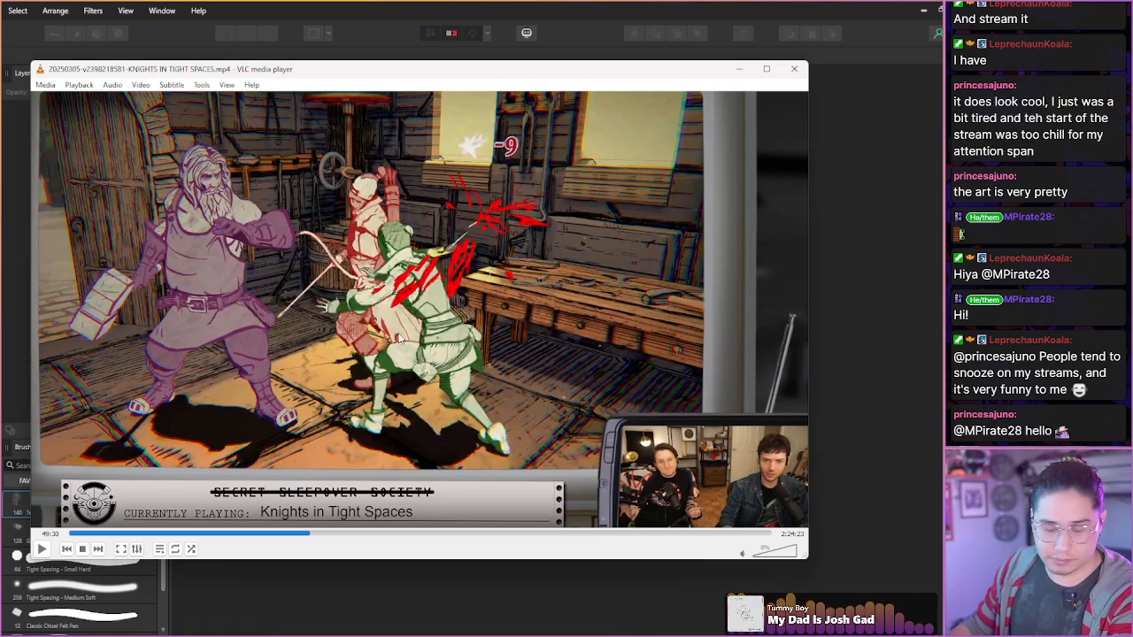
- Search the rest of the forge fight's third turn for an action shot, up to the new hand of cards at 50:11
{"action": "key", "text": "shift+Right"}
{"action": "key", "text": "shift+Right"}
{"action": "key", "text": "shift+Right"}
{"action": "key", "text": "shift+Right"}
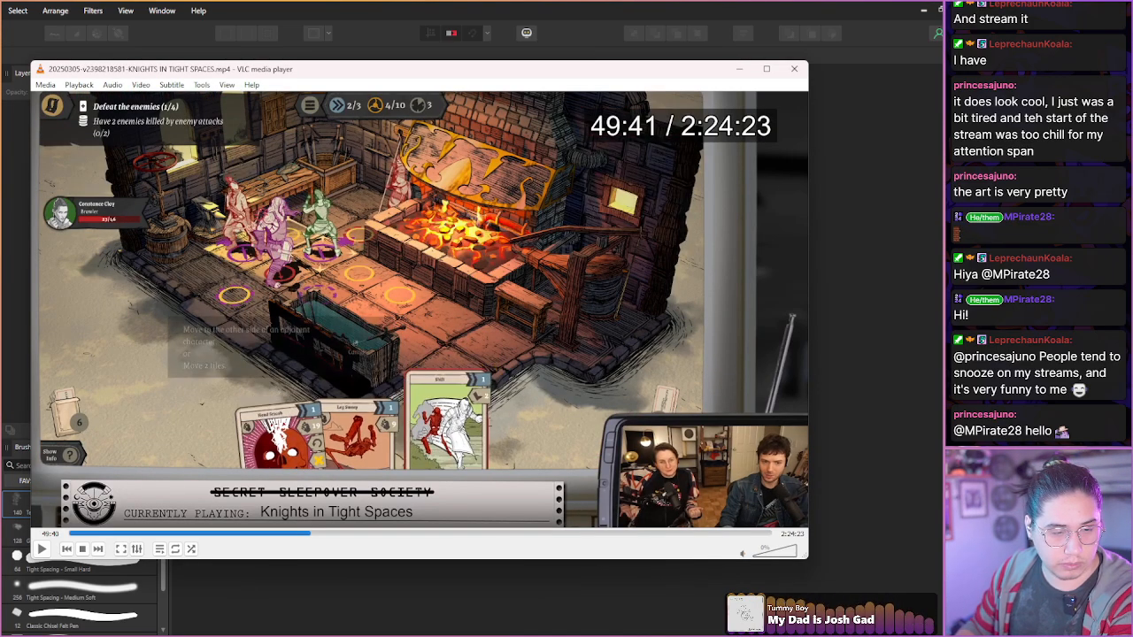
{"action": "key", "text": "shift+Right"}
{"action": "key", "text": "shift+Right"}
{"action": "key", "text": "shift+Right"}
{"action": "key", "text": "shift+Right"}
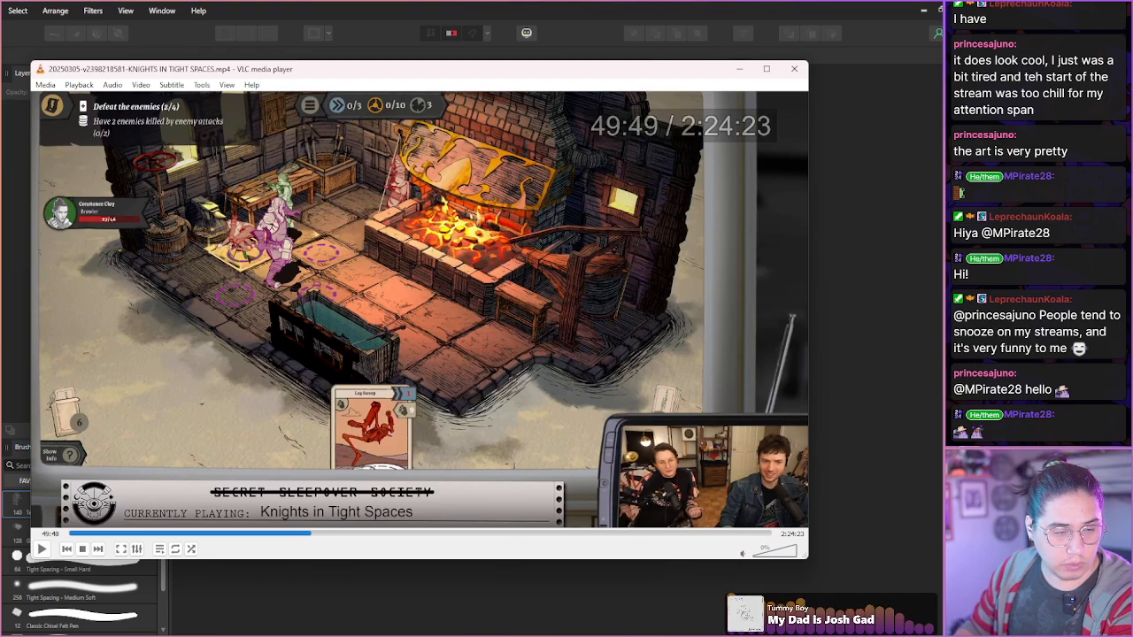
{"action": "key", "text": "shift+Right"}
{"action": "key", "text": "shift+Right"}
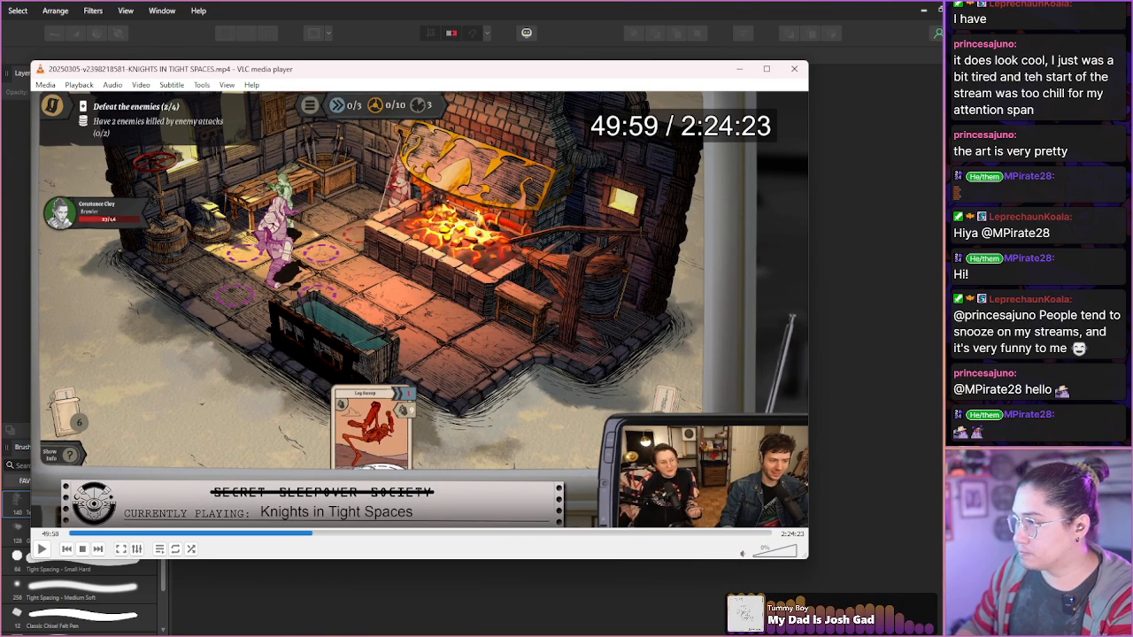
{"action": "key", "text": "shift+Right"}
{"action": "key", "text": "shift+Right"}
{"action": "key", "text": "shift+Right"}
{"action": "key", "text": "shift+Right"}
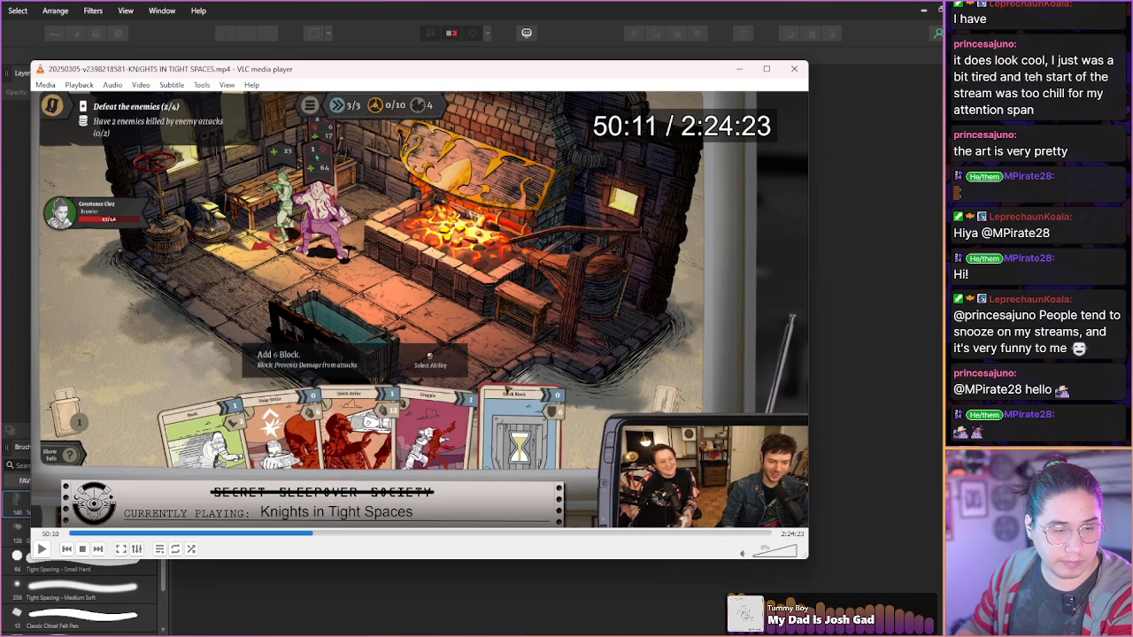
- Search the forge fight's fourth turn for an attack, skipping ahead to 50:43
{"action": "key", "text": "shift+Right"}
{"action": "key", "text": "shift+Right"}
{"action": "key", "text": "shift+Right"}
{"action": "key", "text": "shift+Right"}
{"action": "key", "text": "shift+Right"}
{"action": "key", "text": "shift+Right"}
{"action": "key", "text": "shift+Right"}
{"action": "key", "text": "shift+Right"}
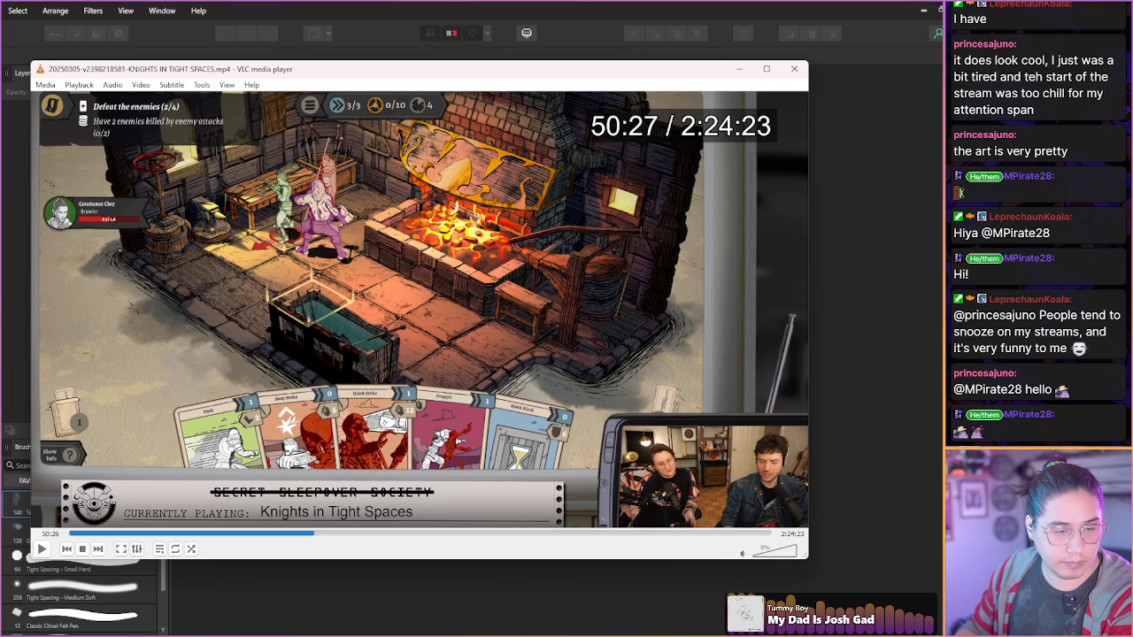
{"action": "key", "text": "shift+Right"}
{"action": "key", "text": "shift+Right"}
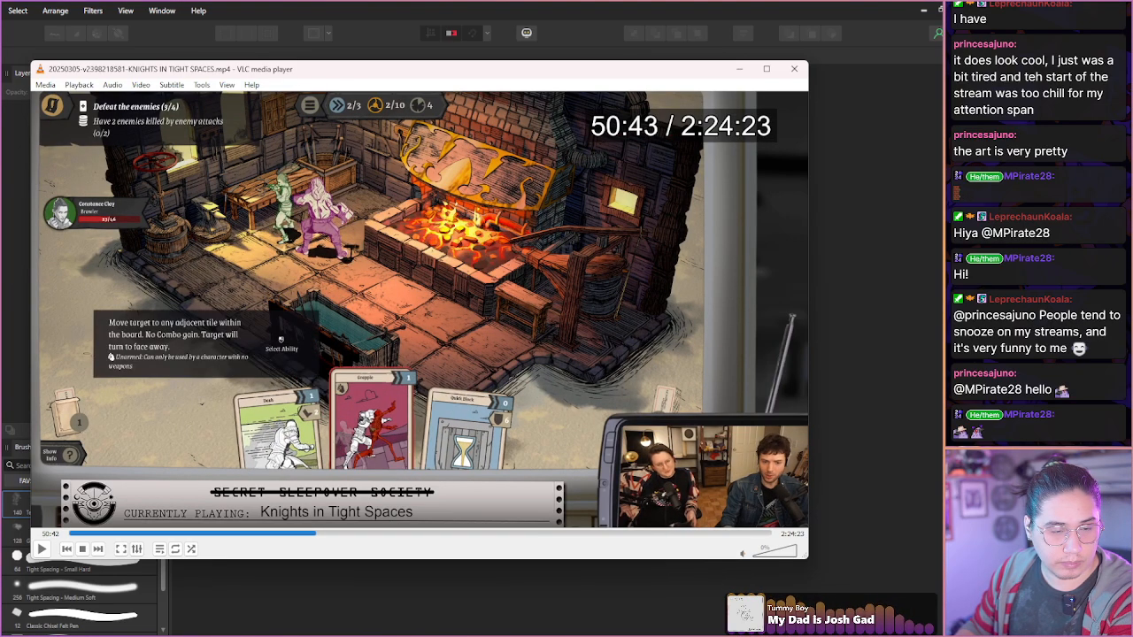
- Skip through the remaining fourth-turn moves to 50:57 and resume playback into the fifth turn
{"action": "key", "text": "shift+Right"}
{"action": "key", "text": "shift+Right"}
{"action": "key", "text": "shift+Right"}
{"action": "key", "text": "shift+Right"}
{"action": "key", "text": "shift+Right"}
{"action": "key", "text": "shift+Right"}
{"action": "key", "text": "shift+Right"}
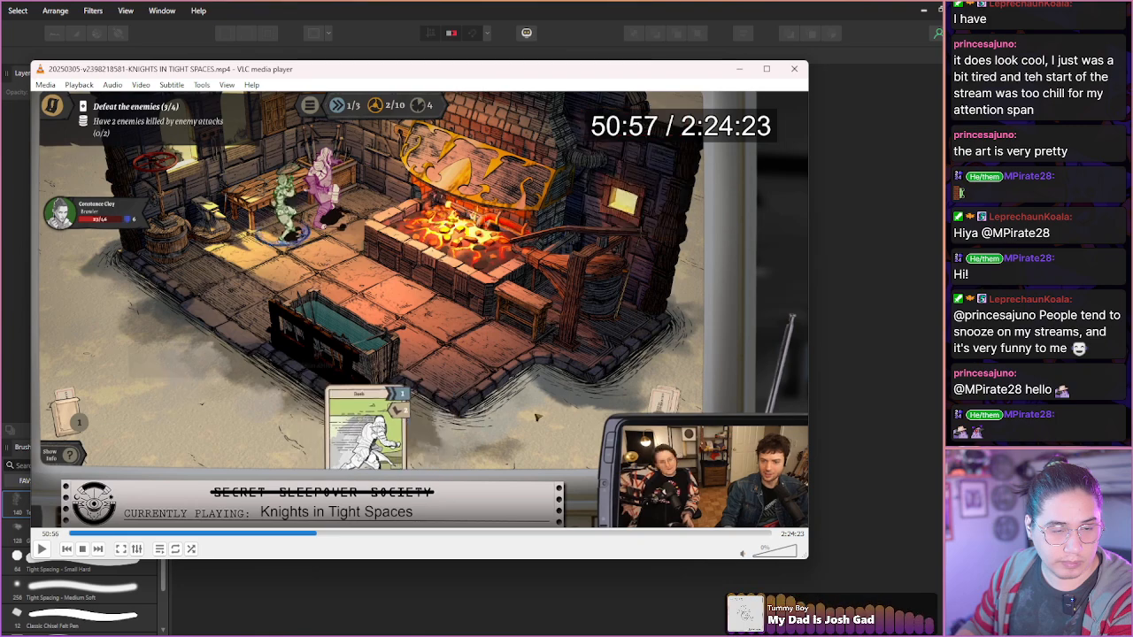
{"action": "key", "text": "space"}
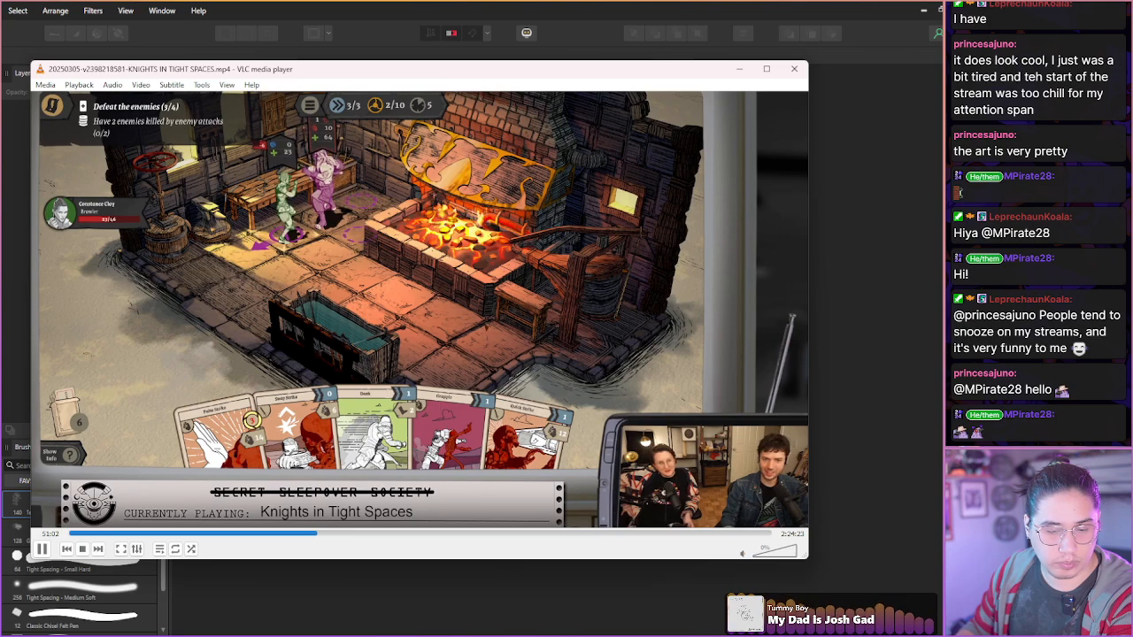
- Search the forge fight's fifth turn for an attack while playing, skipping ahead to 51:26
{"action": "key", "text": "shift+Right"}
{"action": "key", "text": "shift+Right"}
{"action": "key", "text": "shift+Right"}
{"action": "key", "text": "shift+Right"}
{"action": "key", "text": "shift+Right"}
{"action": "key", "text": "shift+Right"}
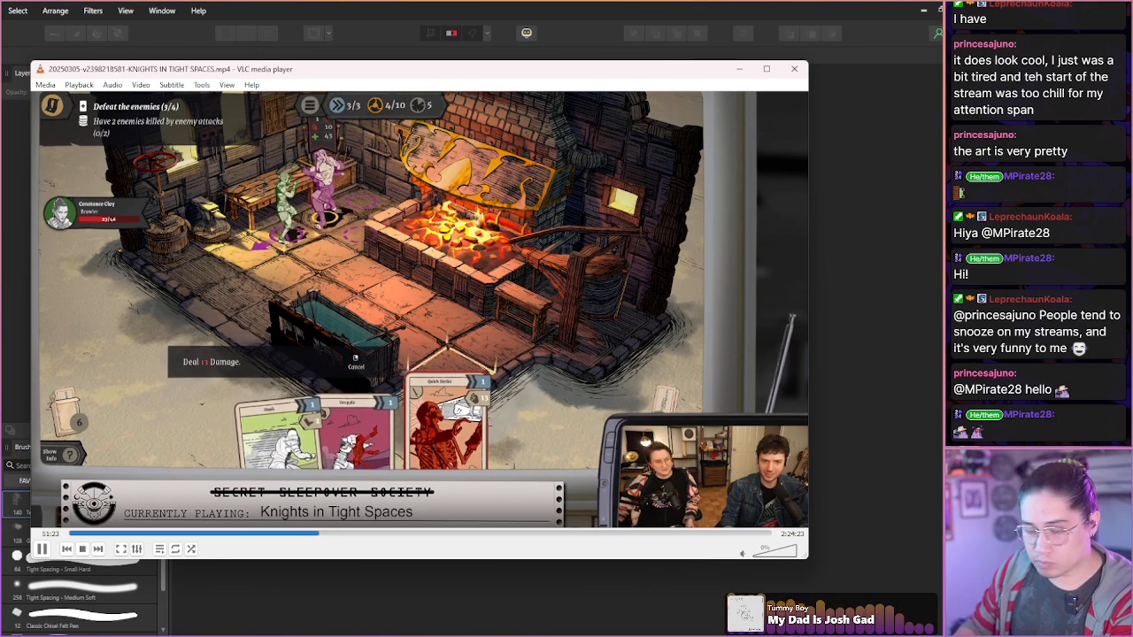
{"action": "key", "text": "shift+Right"}
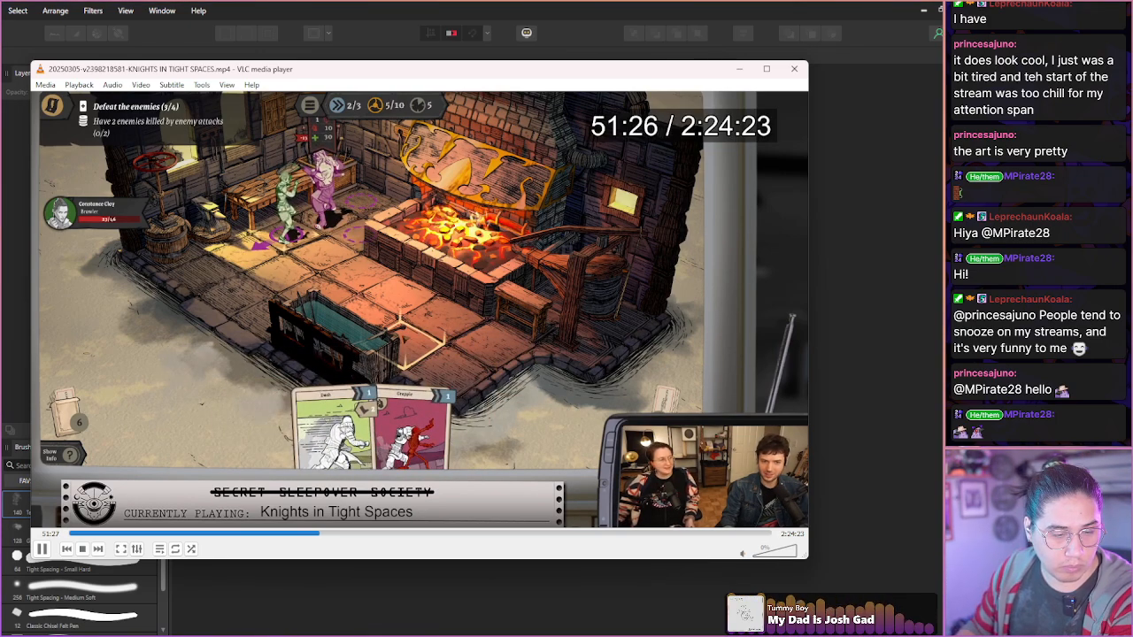
- Return to 51:22, pause on the close-up at 51:24 and examine the brawler's strike on the purple fighter frame by frame
{"action": "key", "text": "shift+Left"}
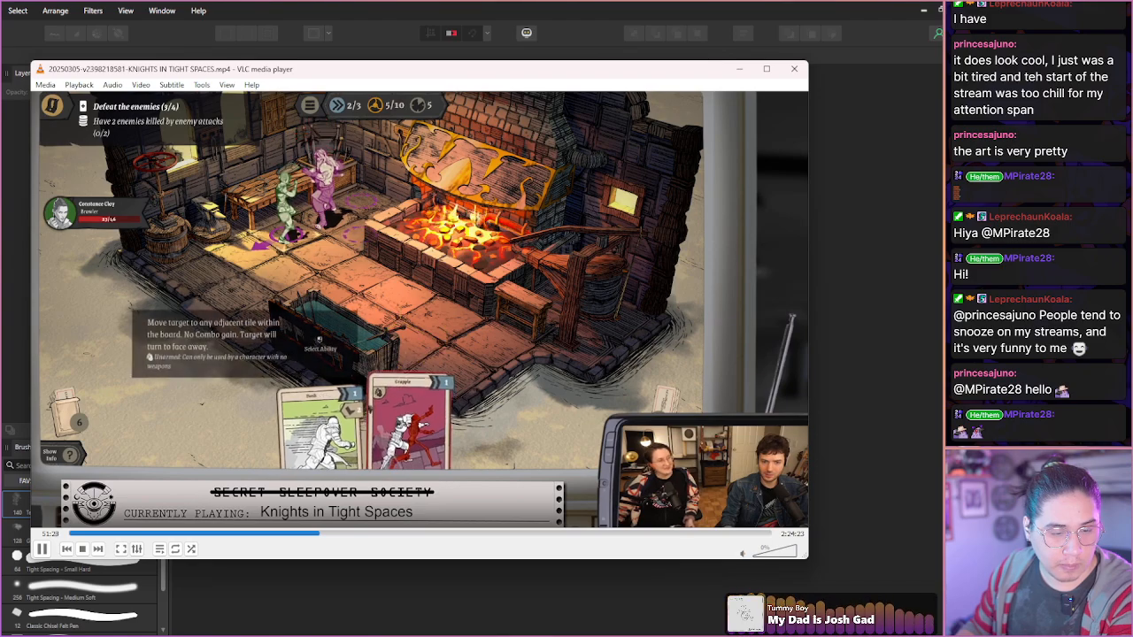
{"action": "key", "text": "shift+Left"}
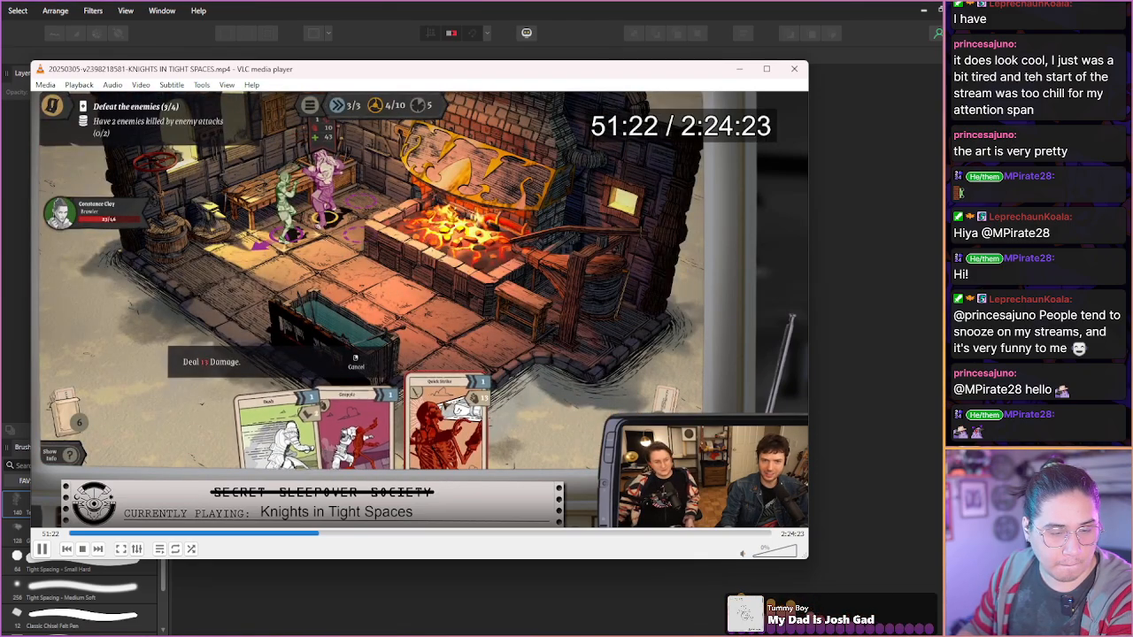
{"action": "key", "text": "space"}
{"action": "key", "text": "e"}
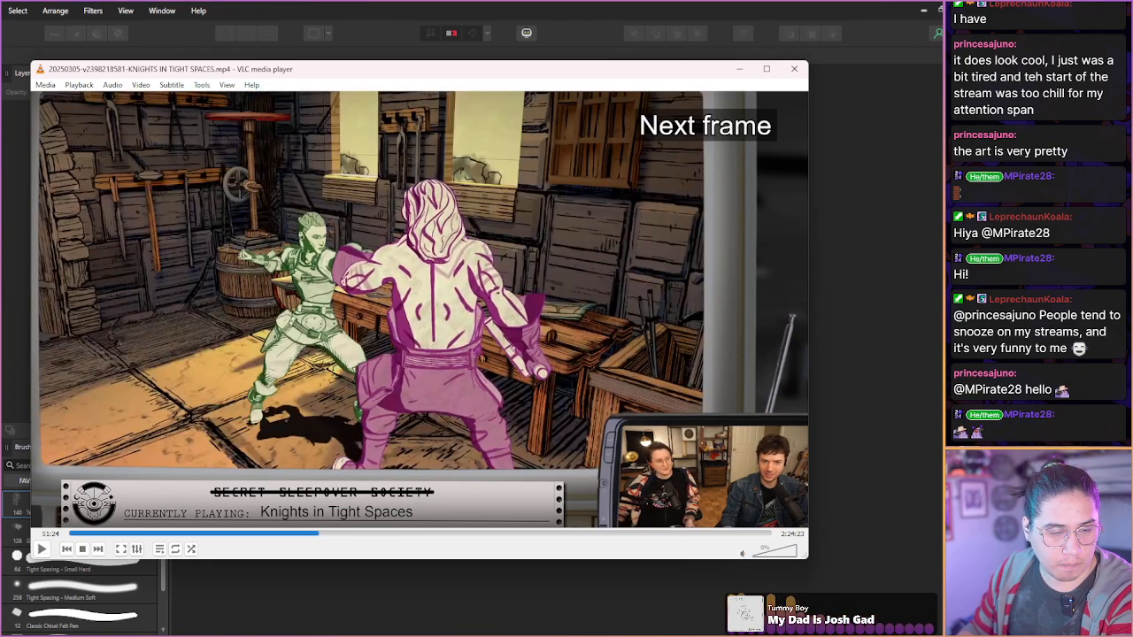
{"action": "key", "text": "e"}
{"action": "key", "text": "e"}
{"action": "key", "text": "e"}
{"action": "key", "text": "e"}
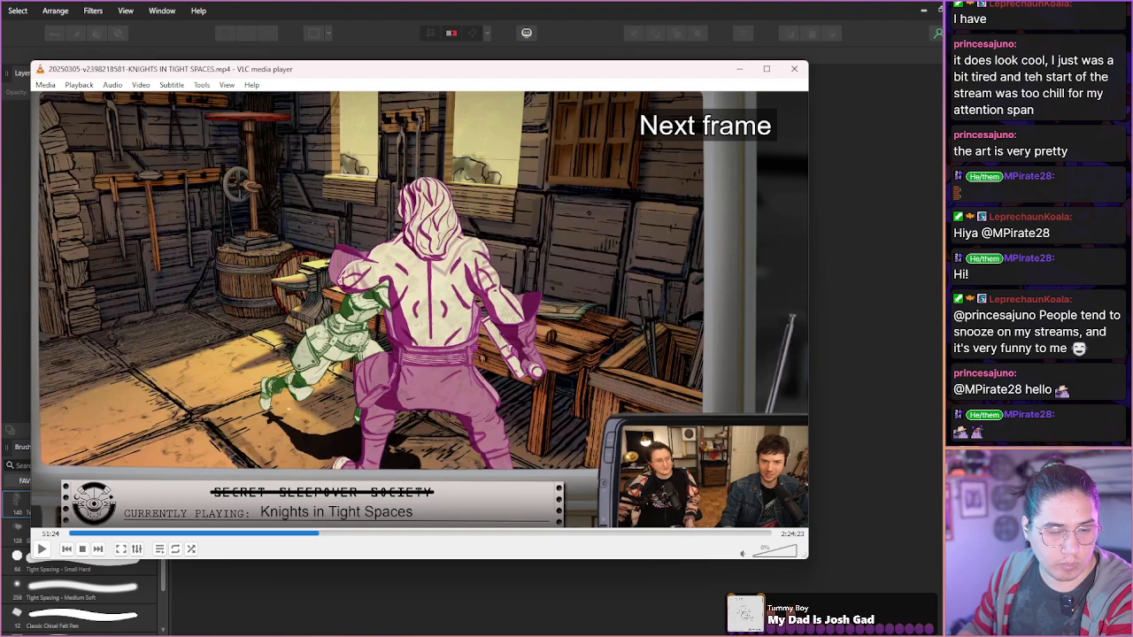
- Search onward through the start of the forge fight's sixth turn for an attack, up to 51:43
{"action": "key", "text": "shift+Right"}
{"action": "key", "text": "shift+Right"}
{"action": "key", "text": "shift+Right"}
{"action": "key", "text": "shift+Right"}
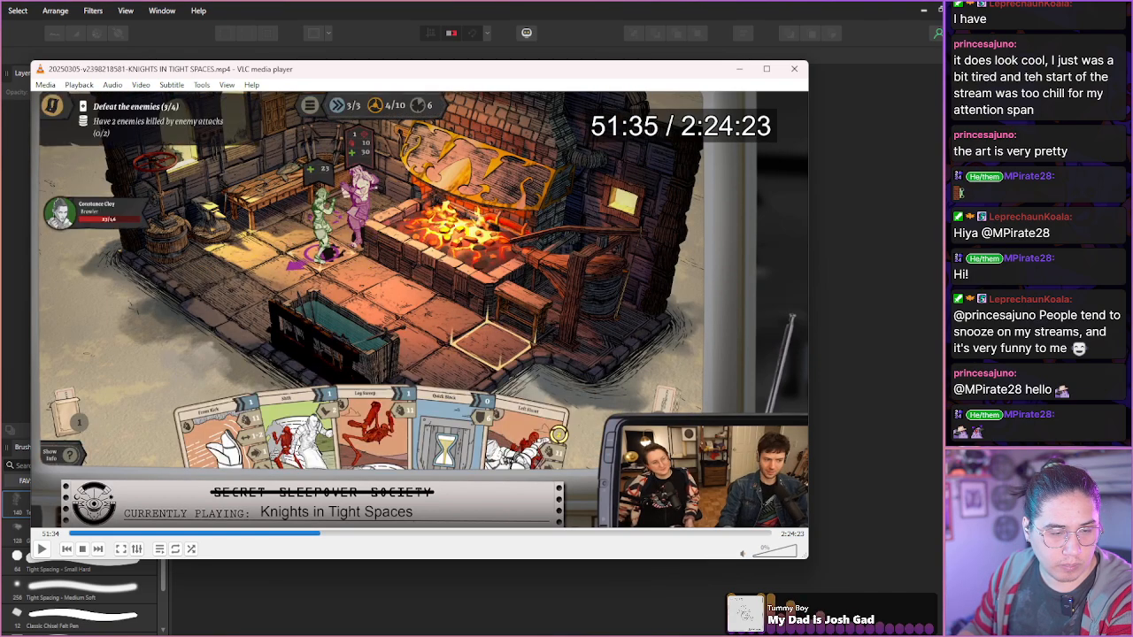
{"action": "key", "text": "shift+Right"}
{"action": "key", "text": "space"}
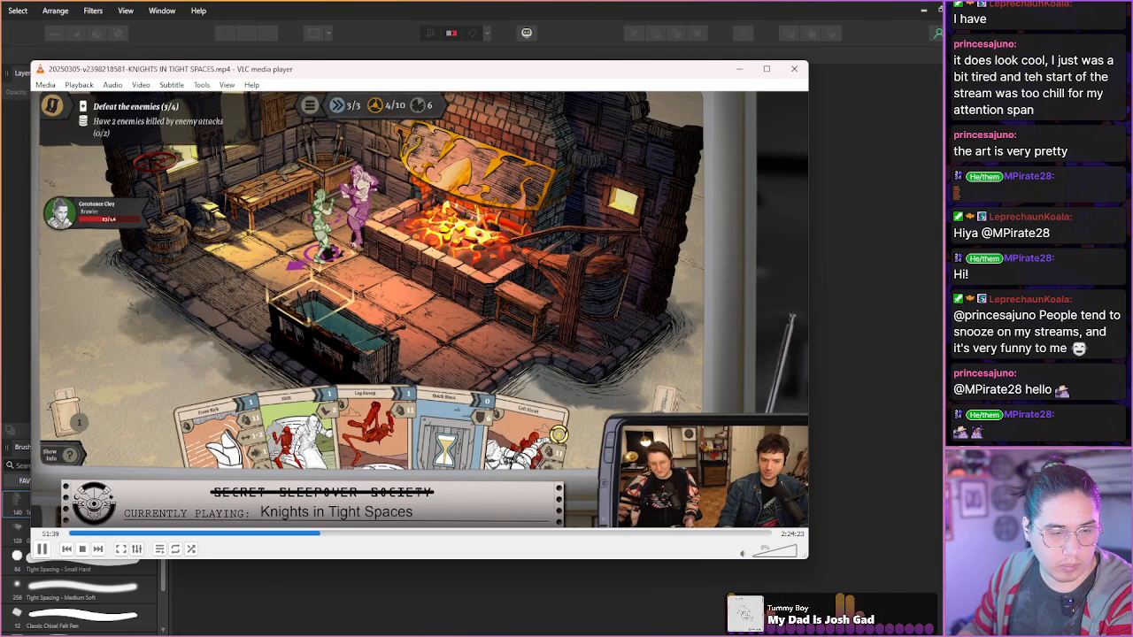
{"action": "key", "text": "shift+Right"}
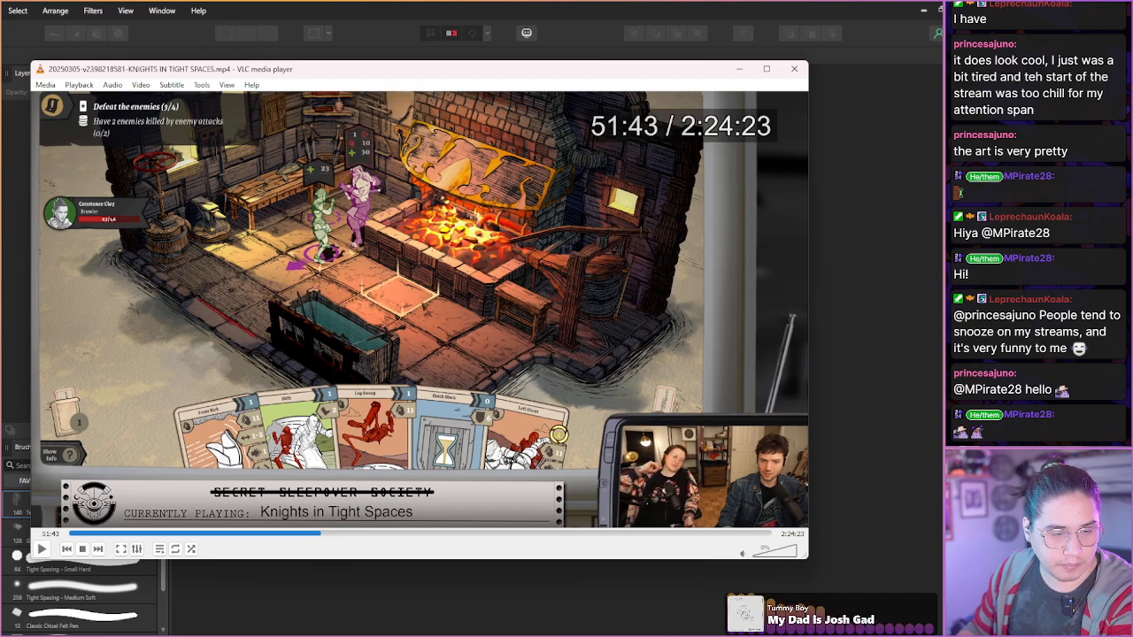
- Skip through the forge fight's sixth turn to 51:58 and resume playback to look for an attack
{"action": "key", "text": "space"}
{"action": "key", "text": "shift+Right"}
{"action": "key", "text": "shift+Right"}
{"action": "key", "text": "shift+Right"}
{"action": "key", "text": "shift+Right"}
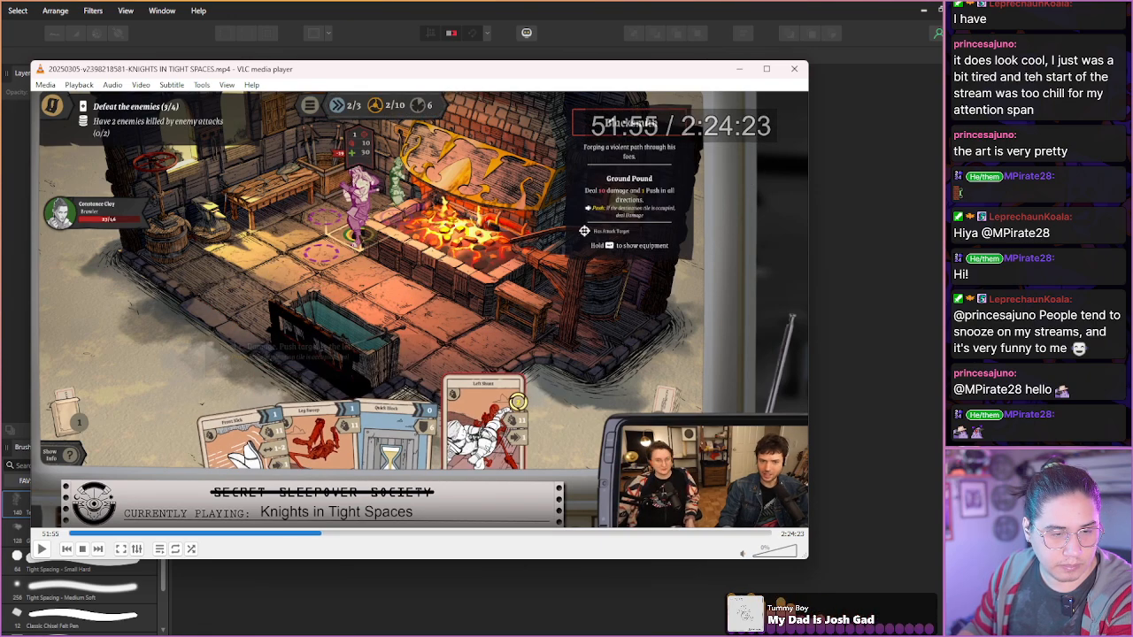
{"action": "key", "text": "shift+Right"}
{"action": "key", "text": "space"}
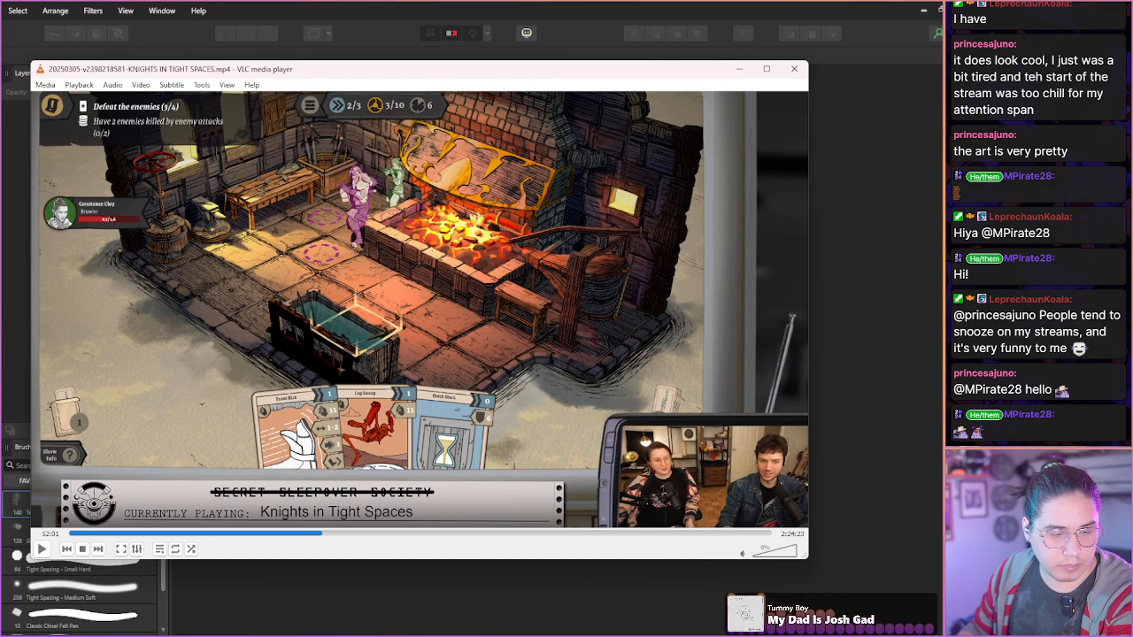
- Pause at 52:01 and skip through the end of the forge fight to the reward selection at 52:16
{"action": "key", "text": "space"}
{"action": "key", "text": "shift+Right"}
{"action": "key", "text": "shift+Right"}
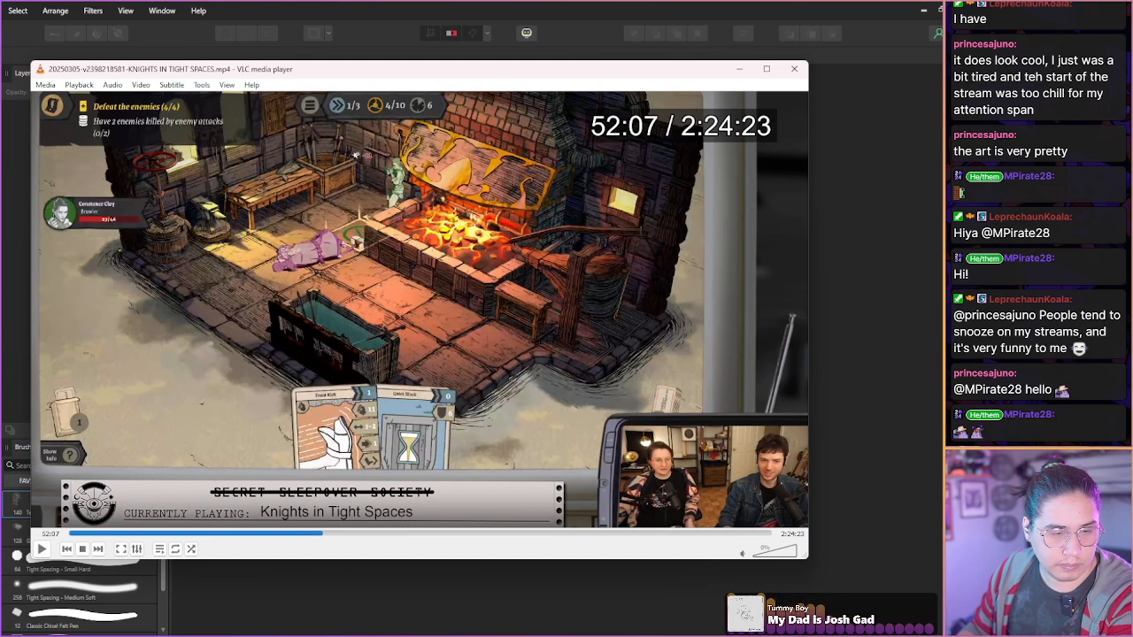
{"action": "key", "text": "shift+Right"}
{"action": "key", "text": "shift+Right"}
{"action": "key", "text": "shift+Right"}
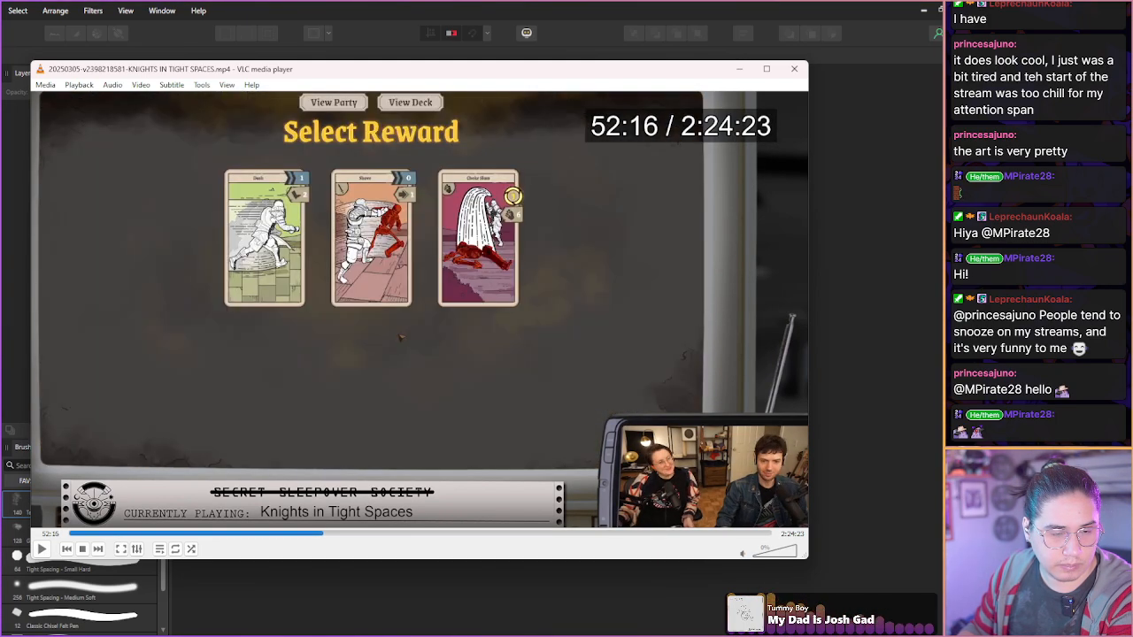
- Skip past the reward selection to the start of the barkeeper conversation at 53:25
{"action": "key", "text": "shift+Right"}
{"action": "key", "text": "shift+Right"}
{"action": "key", "text": "shift+Right"}
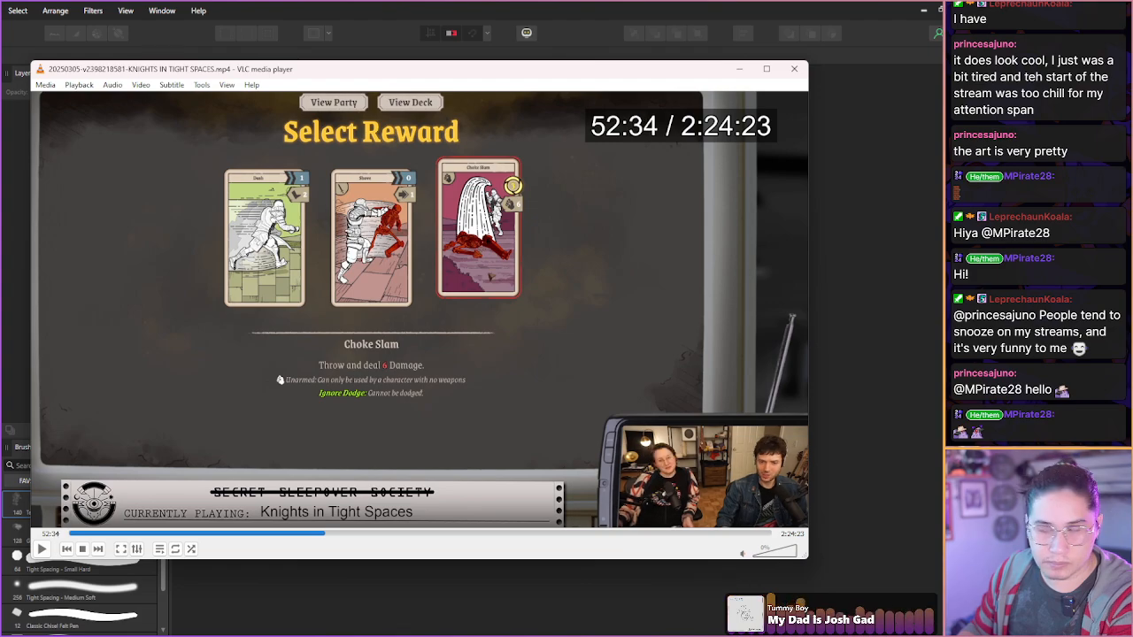
{"action": "key", "text": "shift+Right"}
{"action": "key", "text": "shift+Right"}
{"action": "key", "text": "shift+Right"}
{"action": "key", "text": "shift+Right"}
{"action": "key", "text": "shift+Right"}
{"action": "key", "text": "shift+Right"}
{"action": "key", "text": "shift+Right"}
{"action": "key", "text": "shift+Right"}
{"action": "key", "text": "shift+Right"}
{"action": "key", "text": "shift+Right"}
{"action": "key", "text": "shift+Right"}
{"action": "key", "text": "shift+Right"}
{"action": "key", "text": "shift+Right"}
{"action": "key", "text": "shift+Right"}
{"action": "key", "text": "shift+Right"}
{"action": "key", "text": "shift+Right"}
{"action": "key", "text": "shift+Right"}
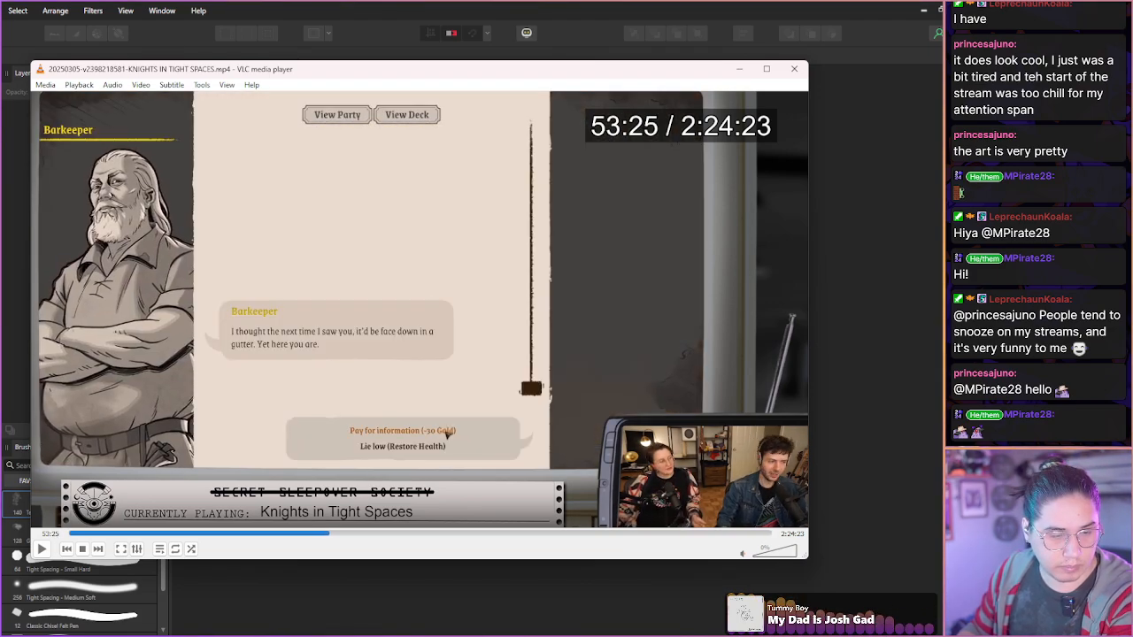
- Skip through the barkeeper conversation up to the parchment passage at 53:58
{"action": "key", "text": "shift+Right"}
{"action": "key", "text": "shift+Right"}
{"action": "key", "text": "shift+Right"}
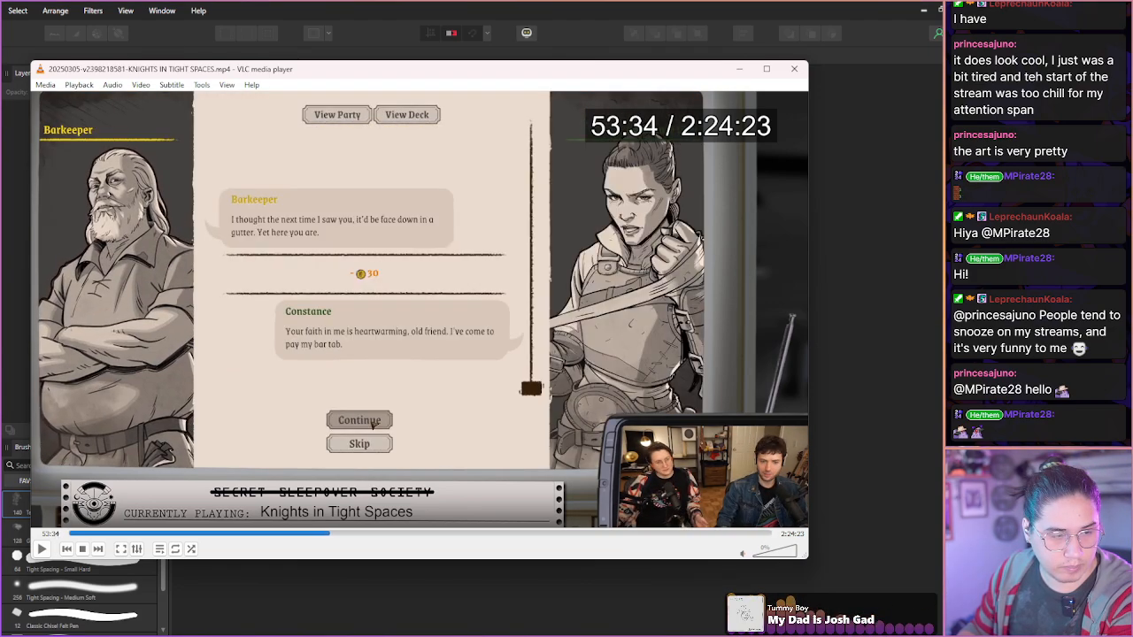
{"action": "key", "text": "shift+Right"}
{"action": "key", "text": "shift+Right"}
{"action": "key", "text": "shift+Right"}
{"action": "key", "text": "shift+Right"}
{"action": "key", "text": "shift+Right"}
{"action": "key", "text": "shift+Right"}
{"action": "key", "text": "shift+Right"}
{"action": "key", "text": "shift+Right"}
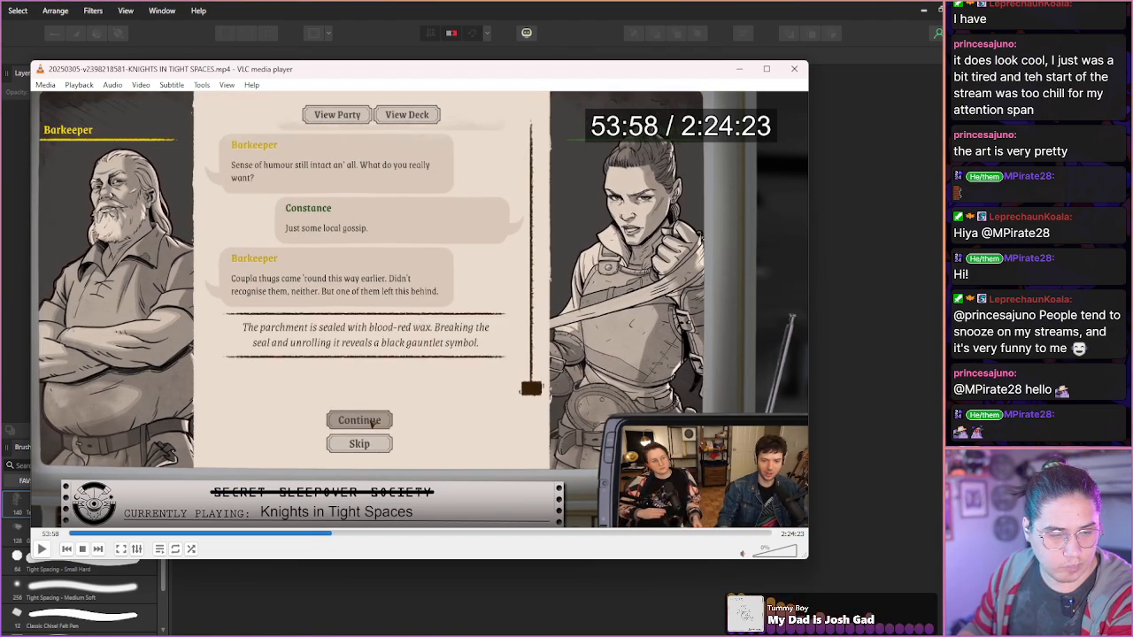
- Skip past the rest of the conversation to the opening of the wooden-stall room fight at 54:34
{"action": "key", "text": "shift+Right"}
{"action": "key", "text": "shift+Right"}
{"action": "key", "text": "shift+Right"}
{"action": "key", "text": "shift+Right"}
{"action": "key", "text": "shift+Right"}
{"action": "key", "text": "shift+Right"}
{"action": "key", "text": "shift+Right"}
{"action": "key", "text": "shift+Right"}
{"action": "key", "text": "shift+Right"}
{"action": "key", "text": "shift+Right"}
{"action": "key", "text": "shift+Right"}
{"action": "key", "text": "shift+Right"}
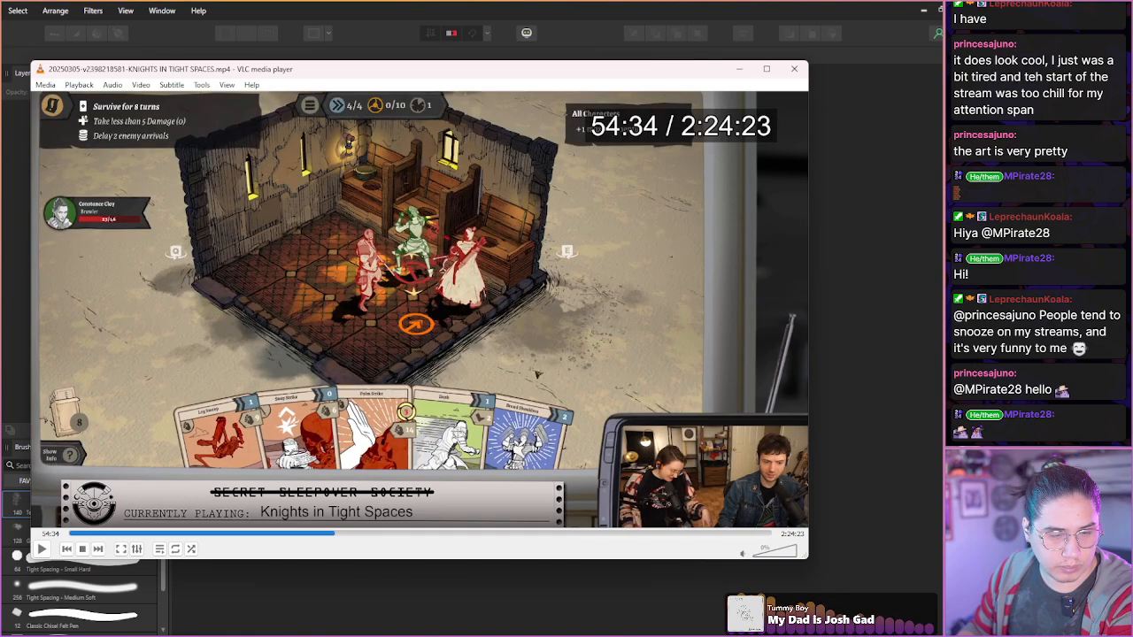
- Skip through the stall room fight's first turn up to 55:10, looking for an attack
{"action": "key", "text": "shift+Right"}
{"action": "key", "text": "shift+Right"}
{"action": "key", "text": "shift+Right"}
{"action": "key", "text": "shift+Right"}
{"action": "key", "text": "shift+Right"}
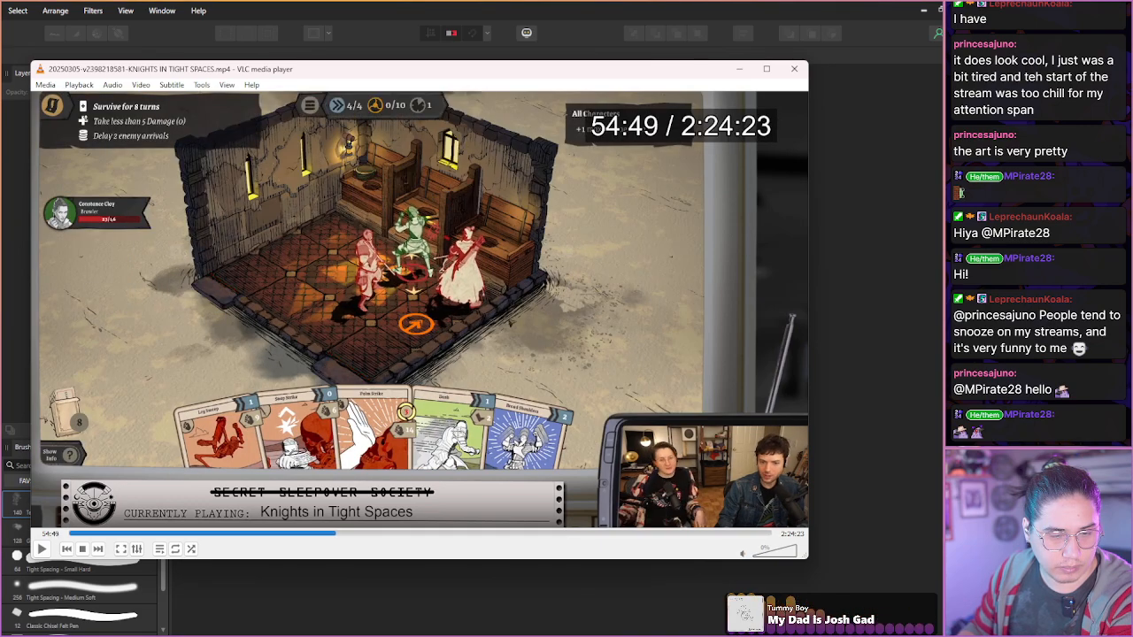
{"action": "key", "text": "shift+Right"}
{"action": "key", "text": "shift+Right"}
{"action": "key", "text": "shift+Right"}
{"action": "key", "text": "shift+Right"}
{"action": "key", "text": "shift+Right"}
{"action": "key", "text": "shift+Right"}
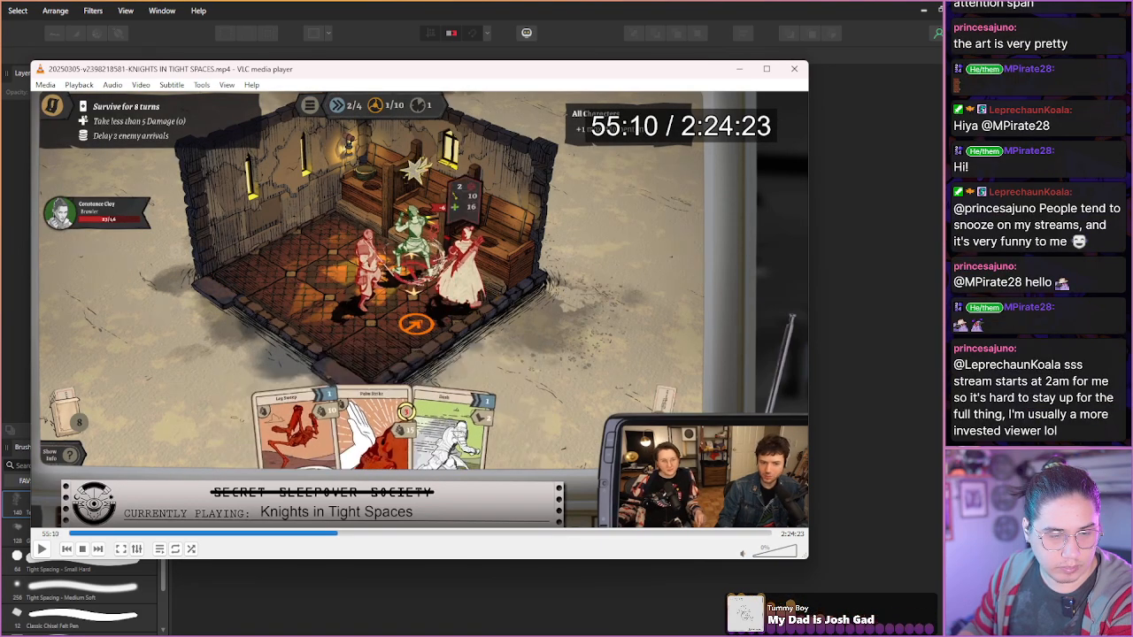
- Check the close-up of the brawler's hit at 55:13, then go back to 55:07 and replay the lead-up
{"action": "key", "text": "shift+Right"}
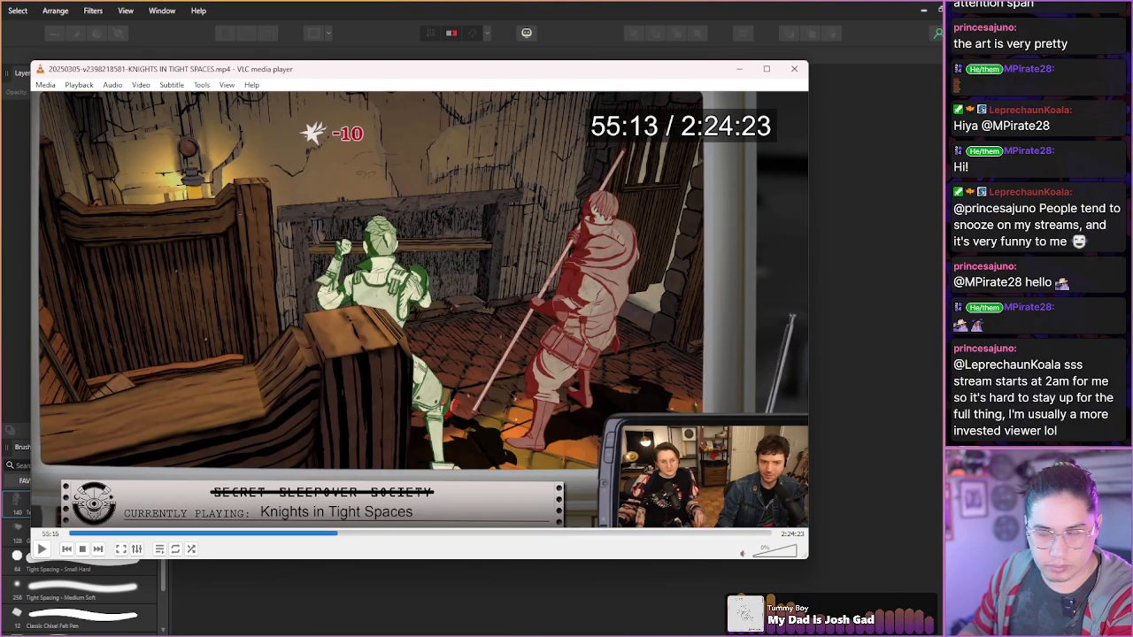
{"action": "key", "text": "shift+Right"}
{"action": "key", "text": "shift+Left"}
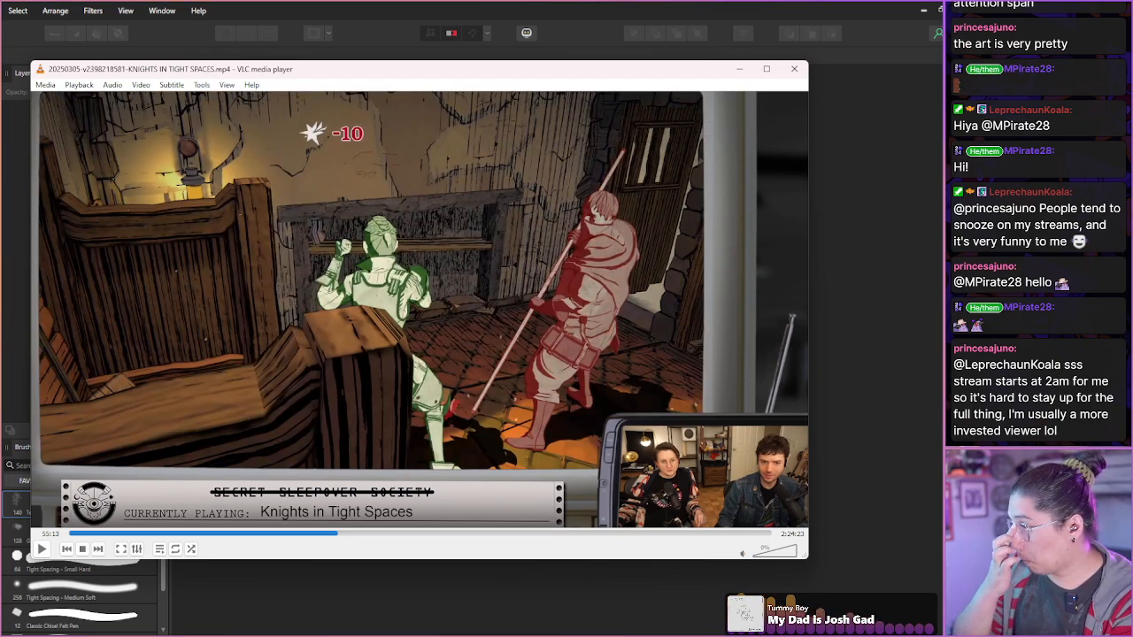
{"action": "key", "text": "space"}
{"action": "key", "text": "space"}
{"action": "key", "text": "shift+Left"}
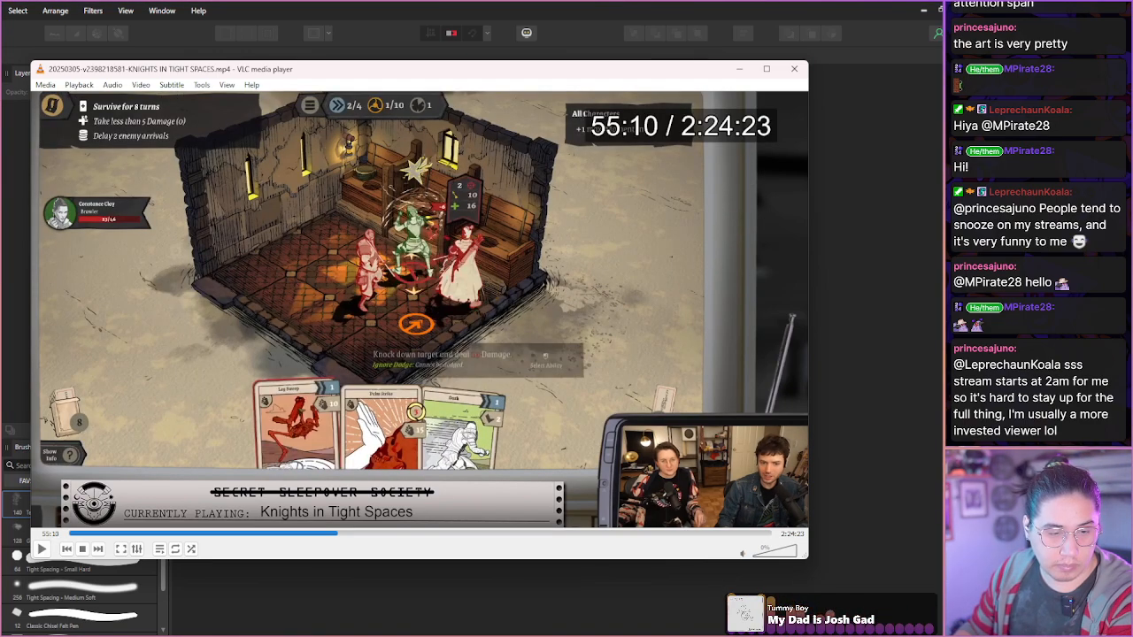
{"action": "key", "text": "shift+Left"}
{"action": "key", "text": "space"}
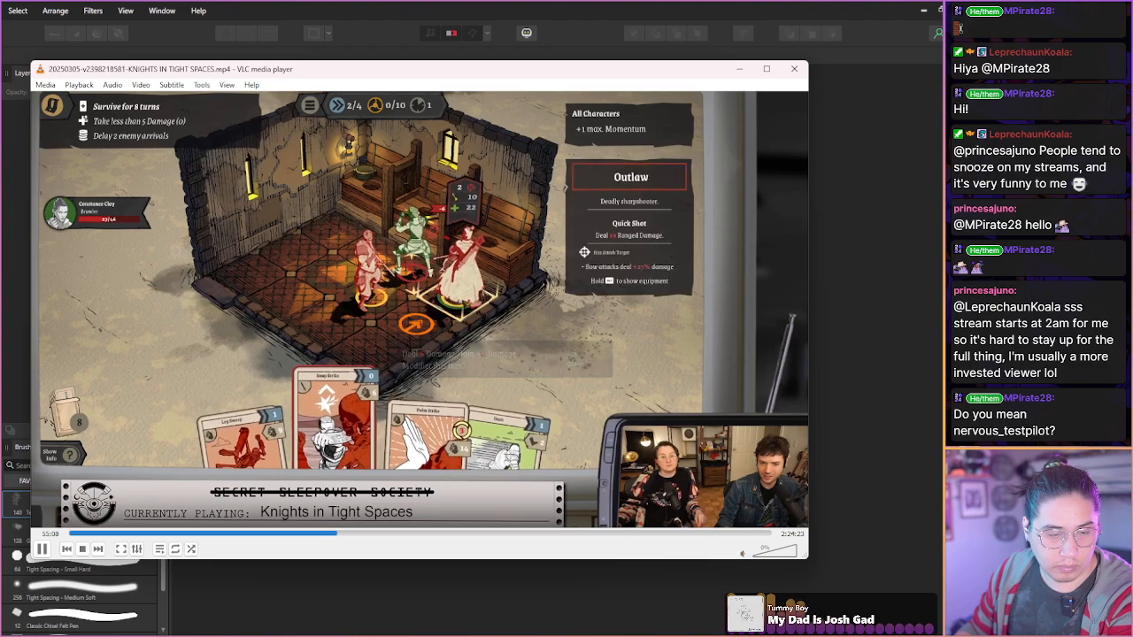
- Pause and skip past the 55:12 close-up into the stall room fight's second turn at 55:30
{"action": "key", "text": "space"}
{"action": "key", "text": "shift+Right"}
{"action": "key", "text": "shift+Right"}
{"action": "key", "text": "shift+Right"}
{"action": "key", "text": "shift+Right"}
{"action": "key", "text": "shift+Right"}
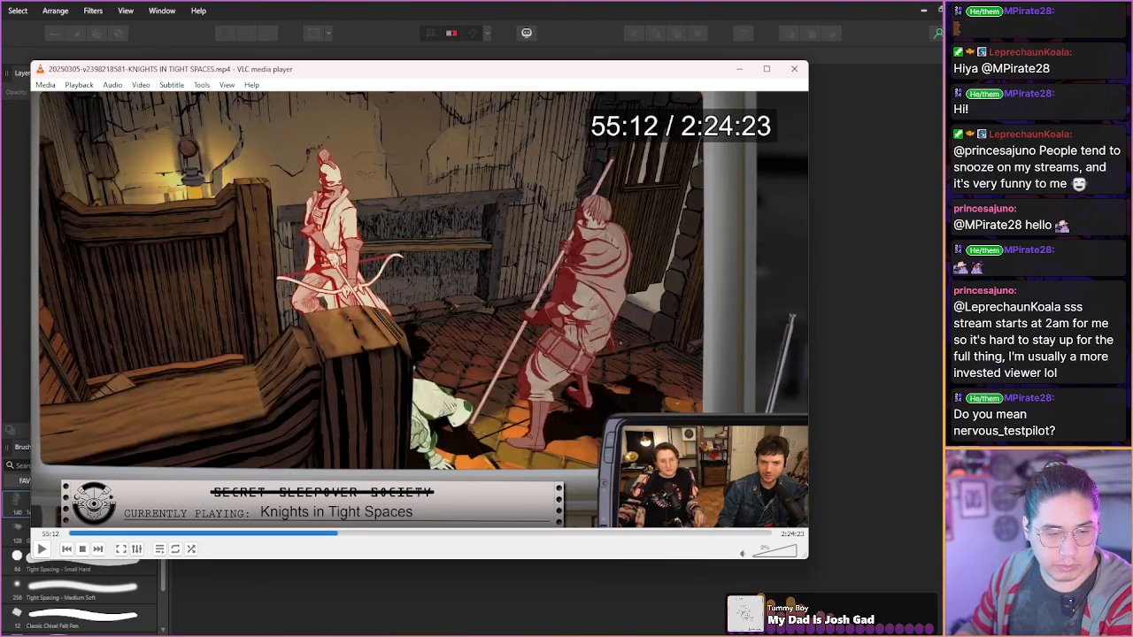
{"action": "key", "text": "shift+Right"}
{"action": "key", "text": "shift+Right"}
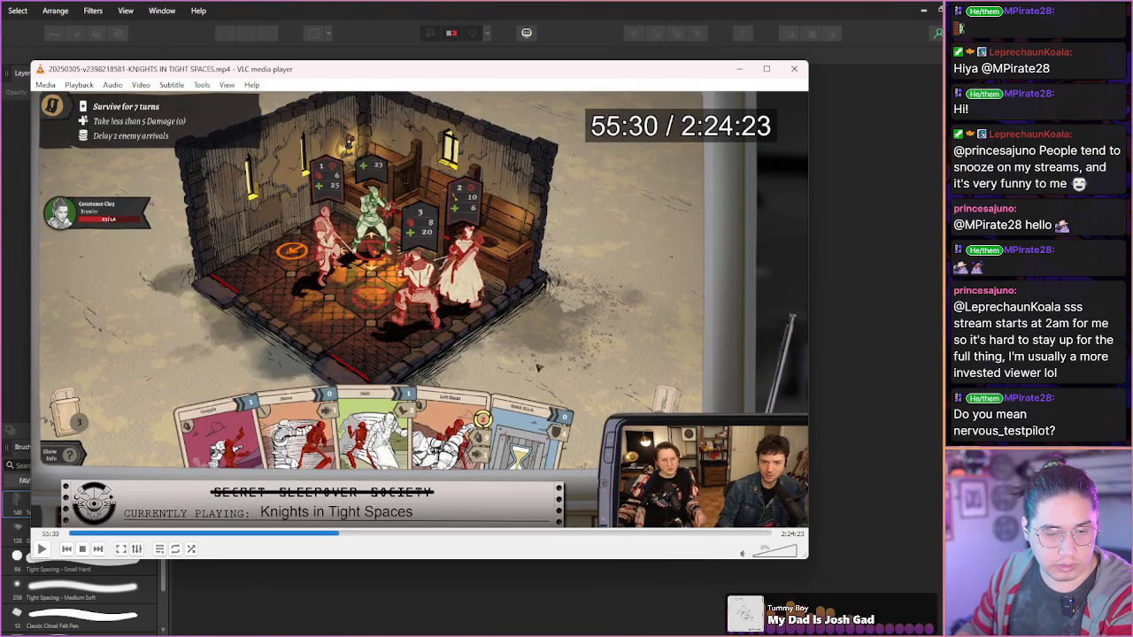
- Skip through the planning of the stall room fight's second turn to 56:03
{"action": "key", "text": "shift+Right"}
{"action": "key", "text": "shift+Right"}
{"action": "key", "text": "shift+Right"}
{"action": "key", "text": "shift+Right"}
{"action": "key", "text": "shift+Right"}
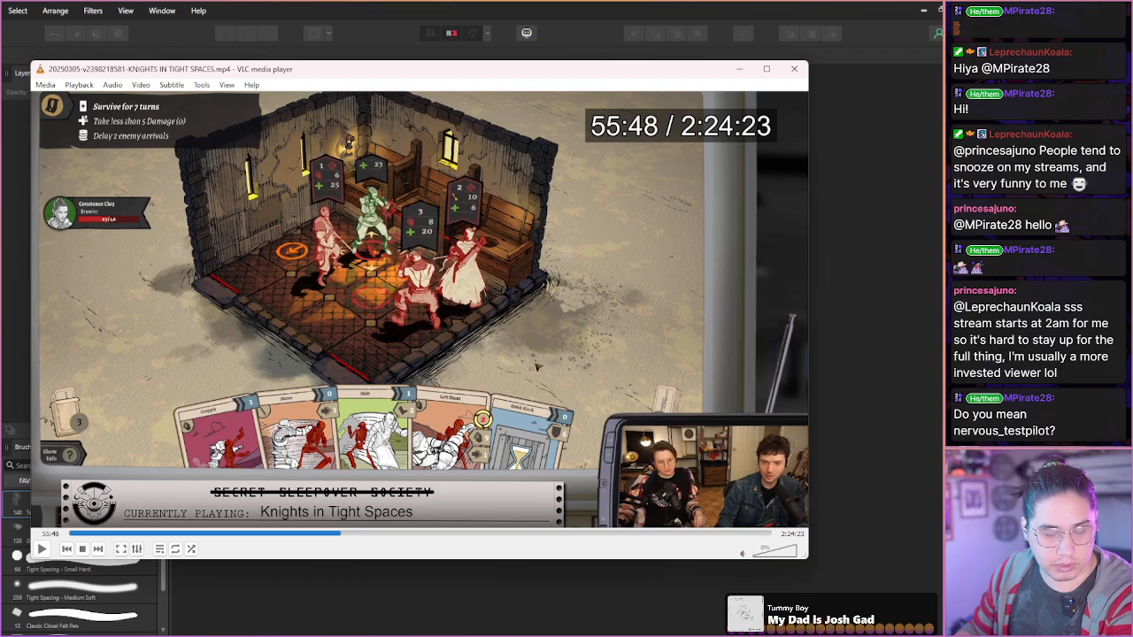
{"action": "key", "text": "shift+Right"}
{"action": "key", "text": "shift+Right"}
{"action": "key", "text": "shift+Right"}
{"action": "key", "text": "shift+Right"}
{"action": "key", "text": "shift+Right"}
{"action": "key", "text": "shift+Right"}
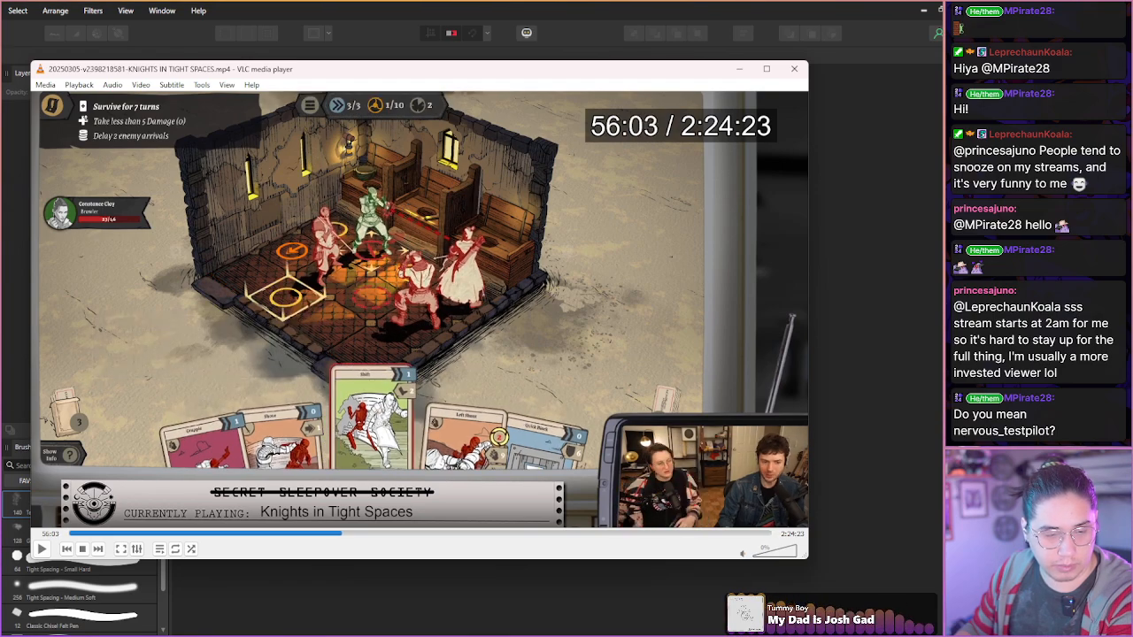
- Search the remaining second-turn moves for an attack, skipping ahead to the third turn at 56:39
{"action": "key", "text": "shift+Right"}
{"action": "key", "text": "shift+Right"}
{"action": "key", "text": "shift+Right"}
{"action": "key", "text": "shift+Right"}
{"action": "key", "text": "shift+Right"}
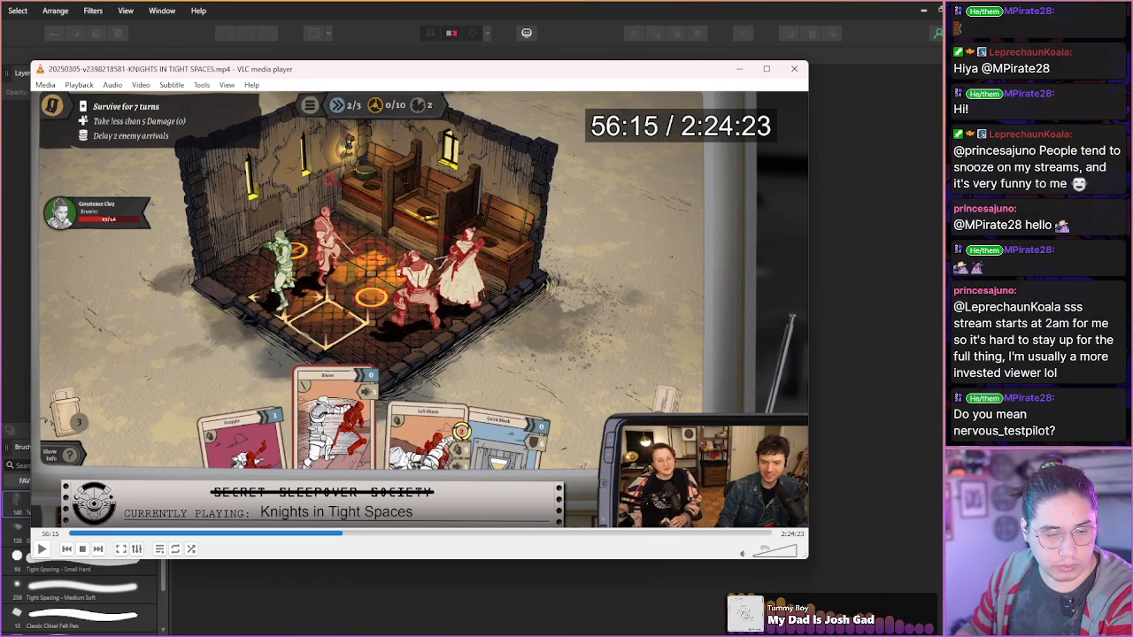
{"action": "key", "text": "shift+Right"}
{"action": "key", "text": "shift+Right"}
{"action": "key", "text": "shift+Right"}
{"action": "key", "text": "shift+Right"}
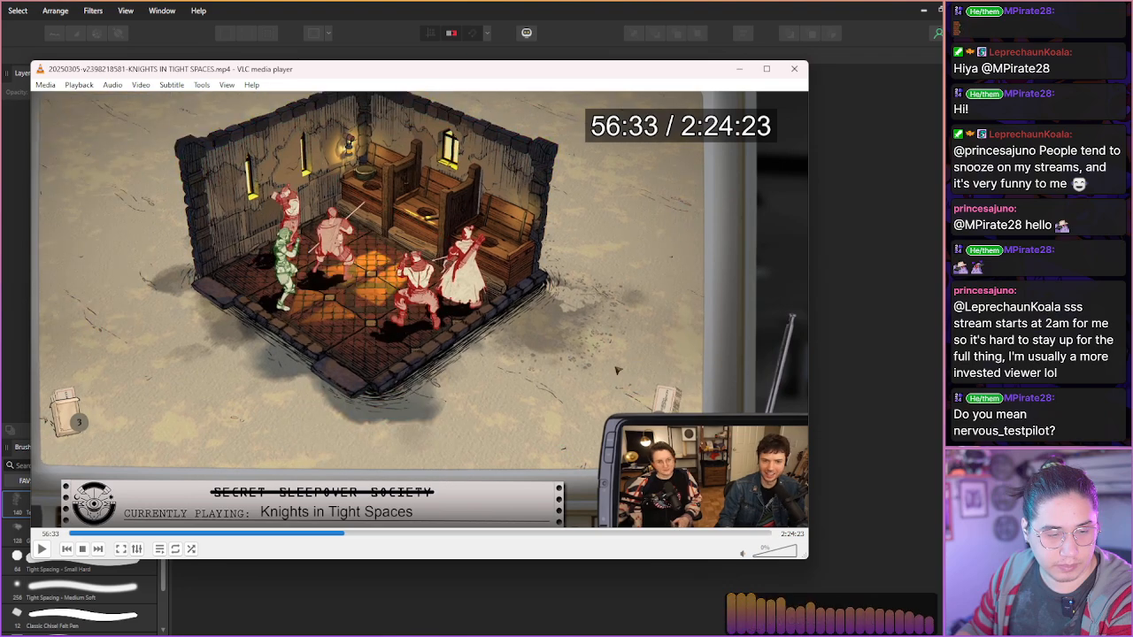
{"action": "key", "text": "shift+Right"}
{"action": "key", "text": "shift+Right"}
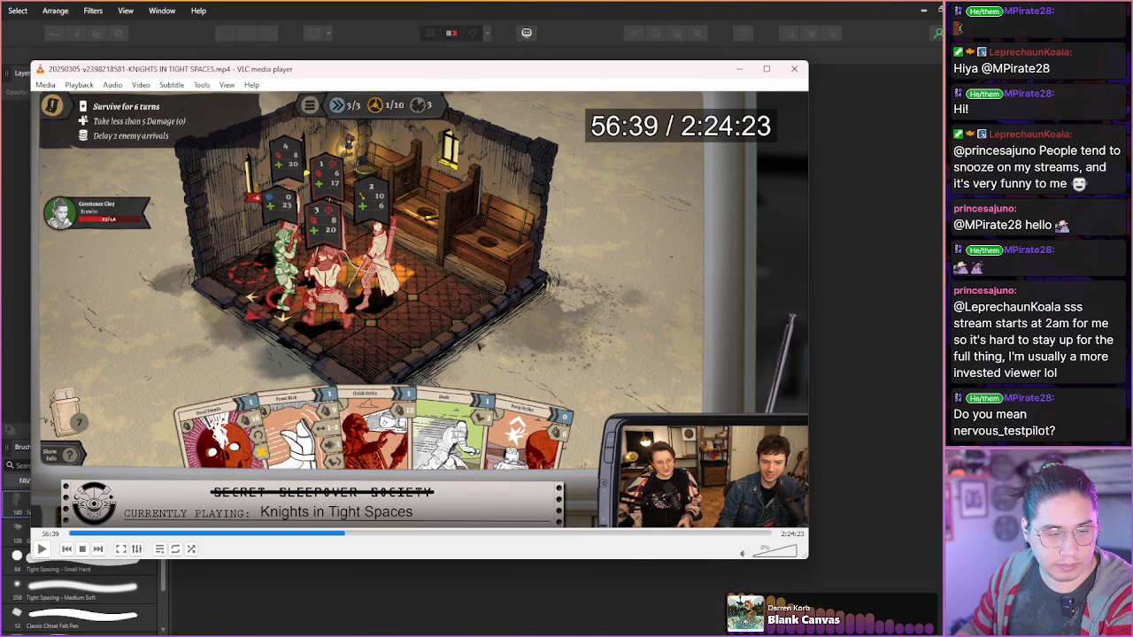
- Search the stall room fight's third turn for an attack, briefly playing it and skipping ahead to the brawler's move
{"action": "key", "text": "space"}
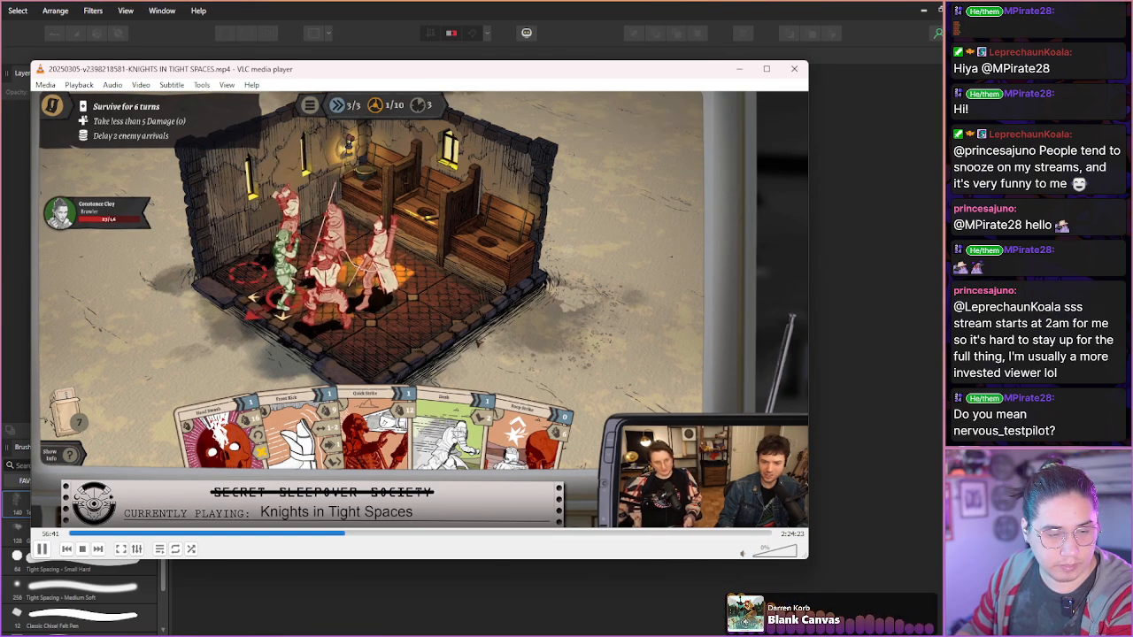
{"action": "key", "text": "space"}
{"action": "key", "text": "shift+Right"}
{"action": "key", "text": "shift+Right"}
{"action": "key", "text": "shift+Right"}
{"action": "key", "text": "shift+Right"}
{"action": "key", "text": "shift+Right"}
{"action": "key", "text": "shift+Right"}
{"action": "key", "text": "shift+Right"}
{"action": "key", "text": "shift+Right"}
{"action": "key", "text": "shift+Right"}
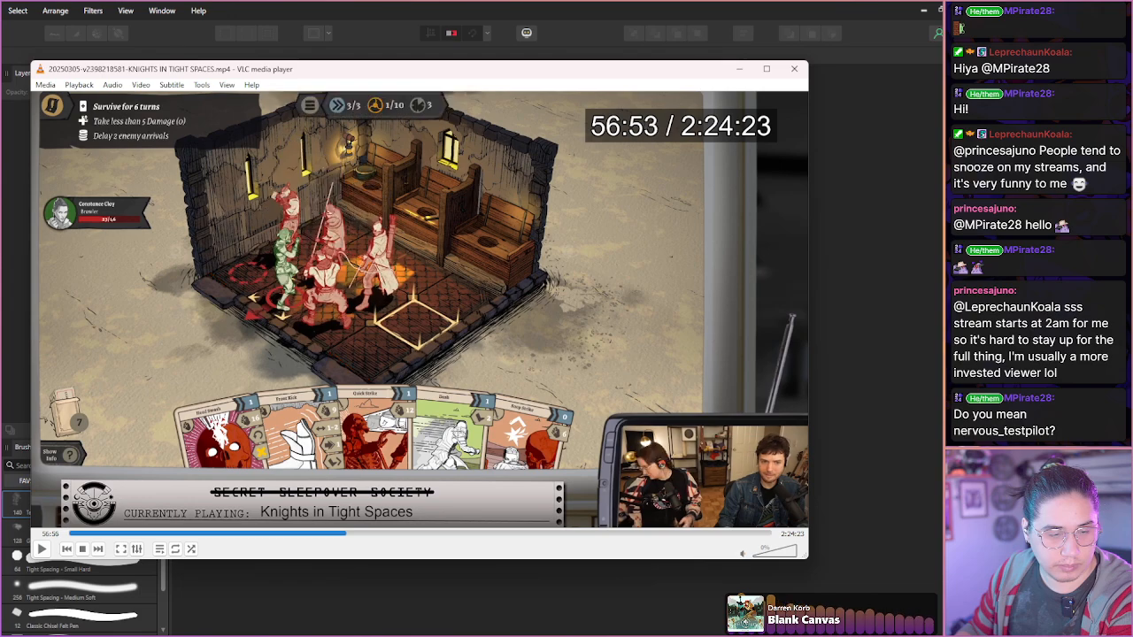
{"action": "key", "text": "shift+Right"}
{"action": "key", "text": "shift+Right"}
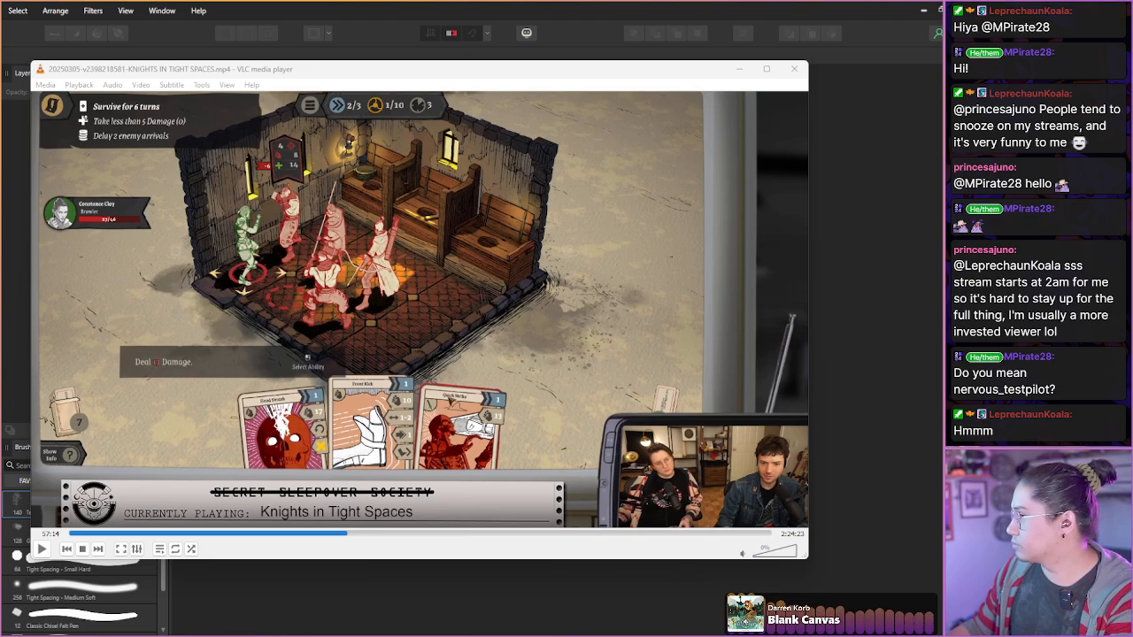
- Examine the brawler's strike on the bare-backed red fighter at 57:17 frame by frame
{"action": "left_click", "coordinate": [307, 412]}
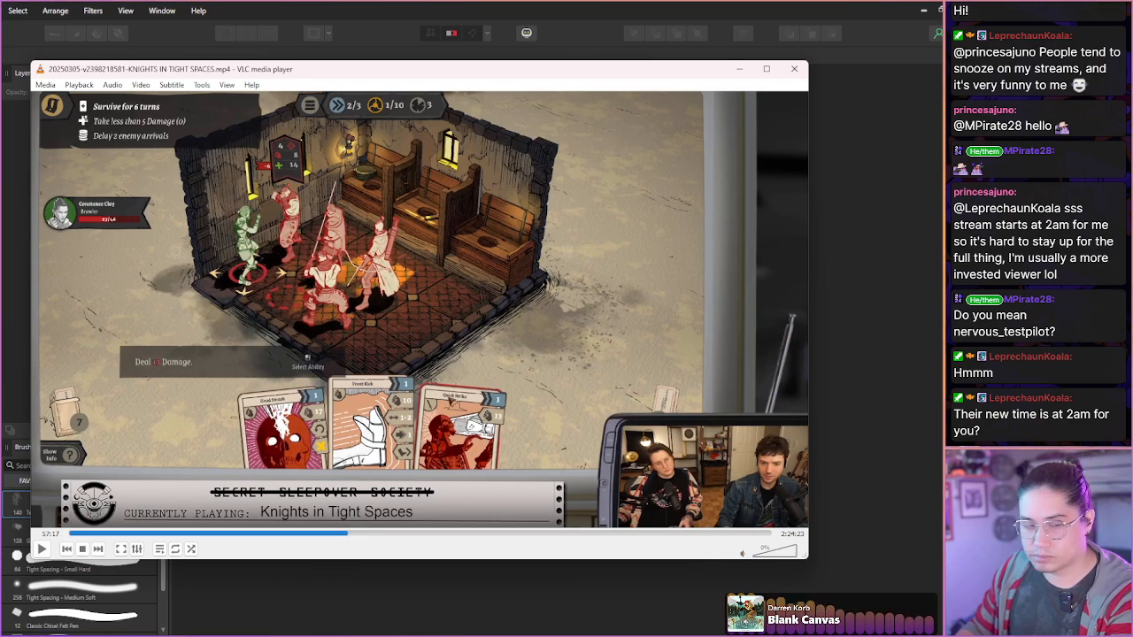
{"action": "key", "text": "e"}
{"action": "key", "text": "e"}
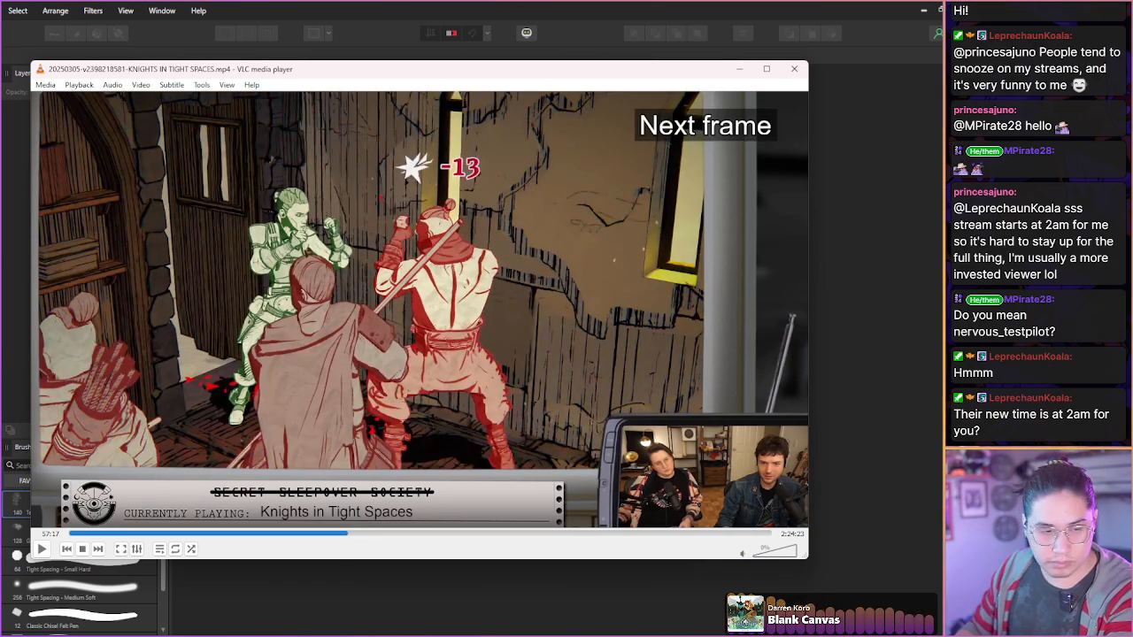
{"action": "key", "text": "e"}
- Skip past the knockdown close-up at 57:23 to the enemies' moves at 57:36
{"action": "key", "text": "shift+Right"}
{"action": "key", "text": "shift+Right"}
{"action": "key", "text": "shift+Right"}
{"action": "key", "text": "shift+Right"}
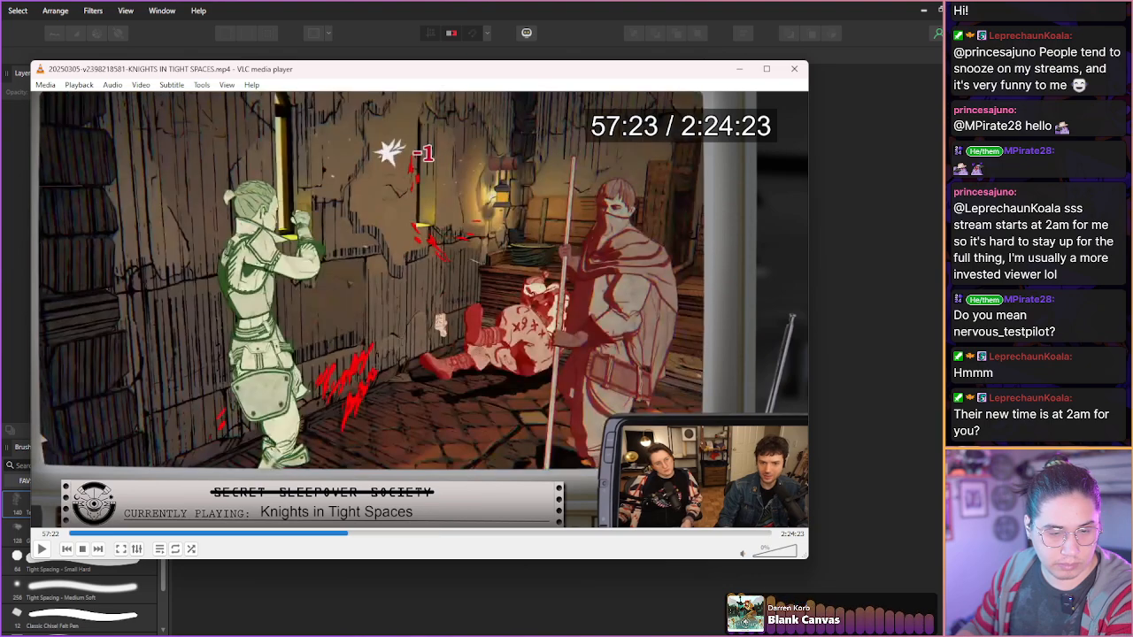
{"action": "key", "text": "shift+Right"}
{"action": "key", "text": "shift+Right"}
{"action": "key", "text": "shift+Right"}
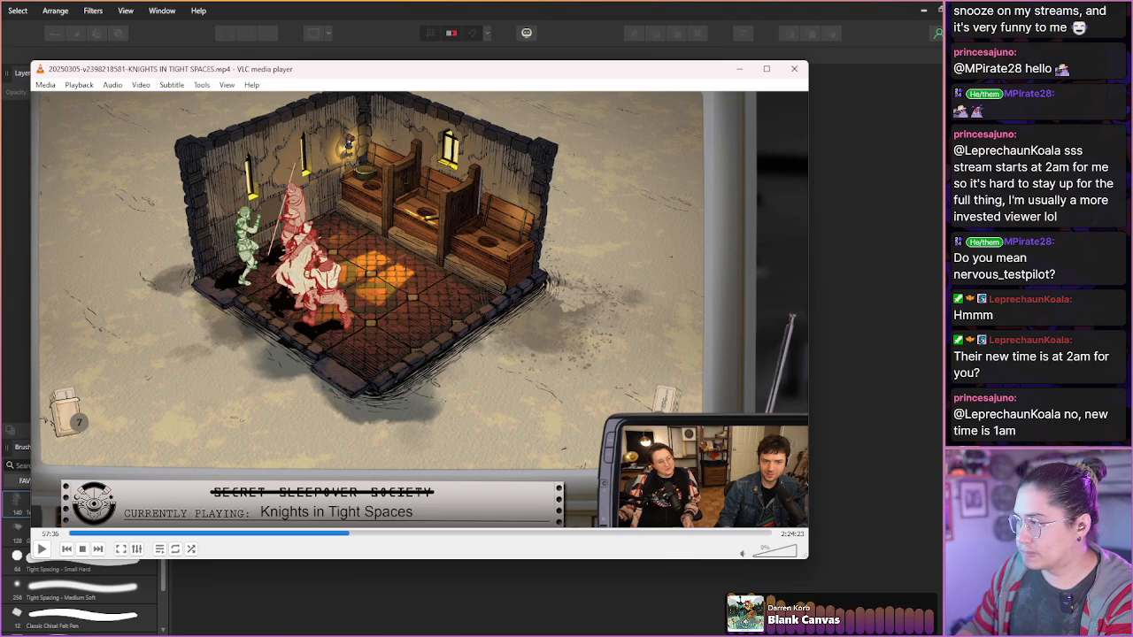
- Search the stall room fight's fourth turn for the next attack, stopping around 57:55
{"action": "key", "text": "shift+Right"}
{"action": "key", "text": "shift+Right"}
{"action": "key", "text": "shift+Right"}
{"action": "key", "text": "shift+Right"}
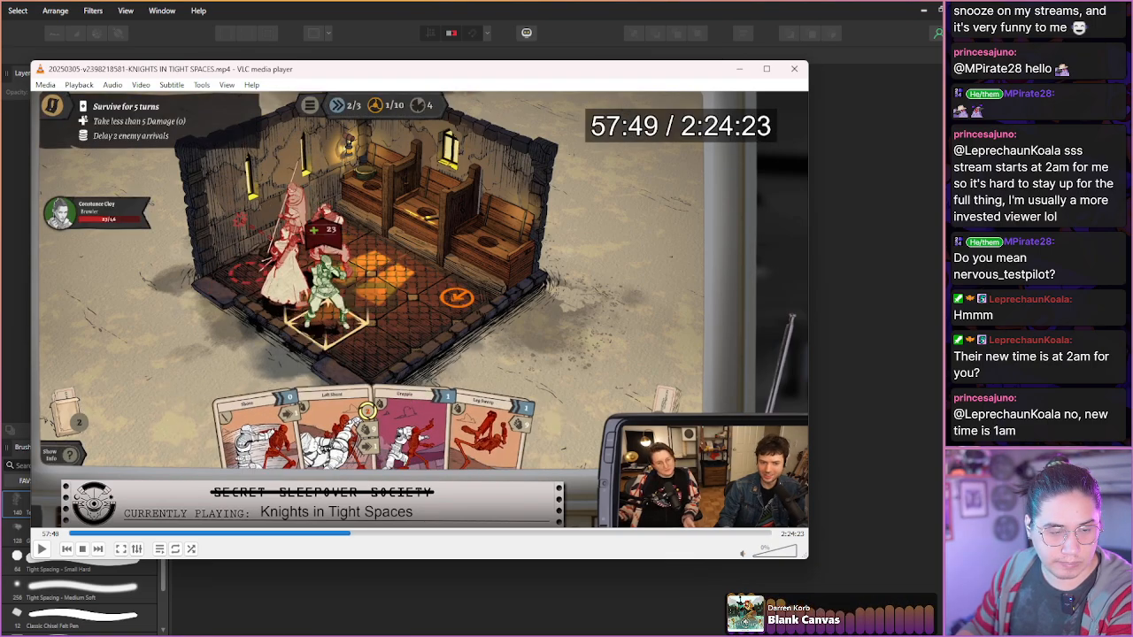
{"action": "key", "text": "shift+Right"}
{"action": "key", "text": "shift+Right"}
{"action": "key", "text": "shift+Right"}
{"action": "key", "text": "shift+Left"}
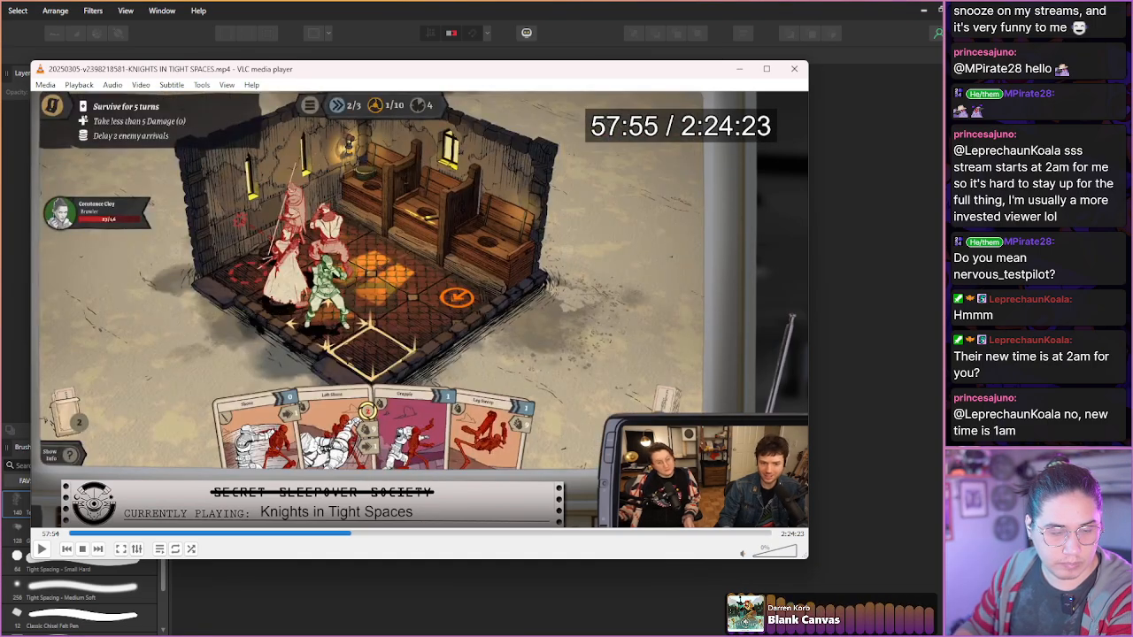
- Play to the close-up at 57:57, pause, and examine the brawler grabbing the red archer frame by frame
{"action": "key", "text": "space"}
{"action": "key", "text": "space"}
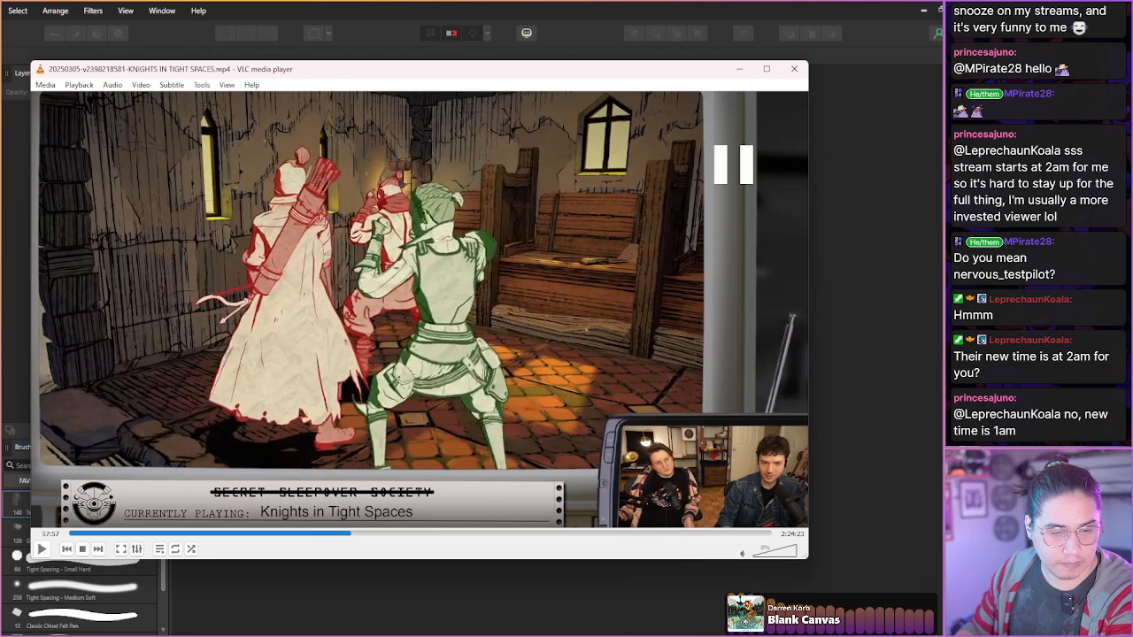
{"action": "key", "text": "e"}
{"action": "key", "text": "e"}
{"action": "key", "text": "e"}
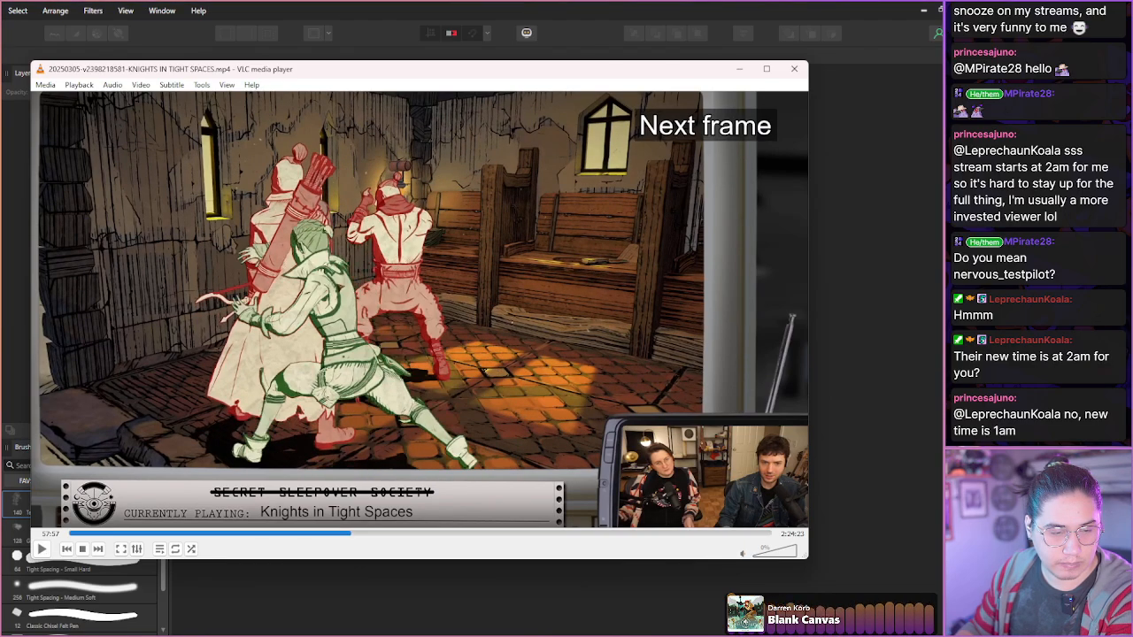
{"action": "key", "text": "e"}
{"action": "key", "text": "e"}
{"action": "key", "text": "e"}
{"action": "key", "text": "e"}
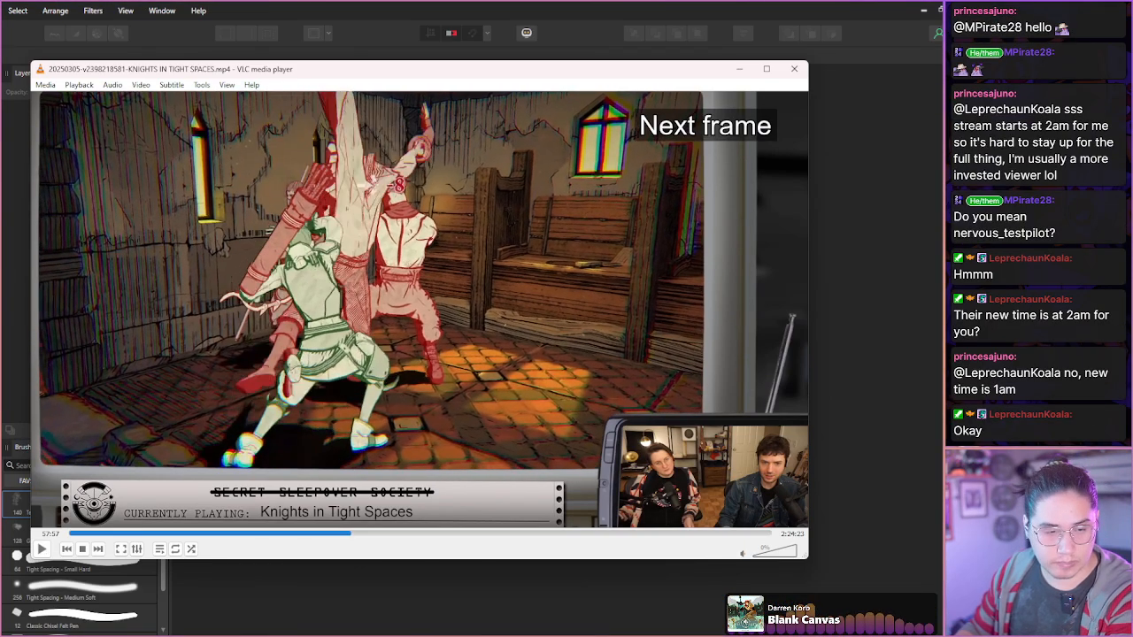
- Examine the brawler's throw of the red enemy into the second red fighter at 57:57 frame by frame
{"action": "key", "text": "e"}
{"action": "key", "text": "e"}
{"action": "key", "text": "e"}
{"action": "key", "text": "e"}
{"action": "key", "text": "e"}
{"action": "key", "text": "e"}
{"action": "key", "text": "e"}
{"action": "key", "text": "e"}
{"action": "key", "text": "e"}
{"action": "key", "text": "e"}
{"action": "key", "text": "e"}
{"action": "key", "text": "e"}
{"action": "key", "text": "e"}
{"action": "key", "text": "e"}
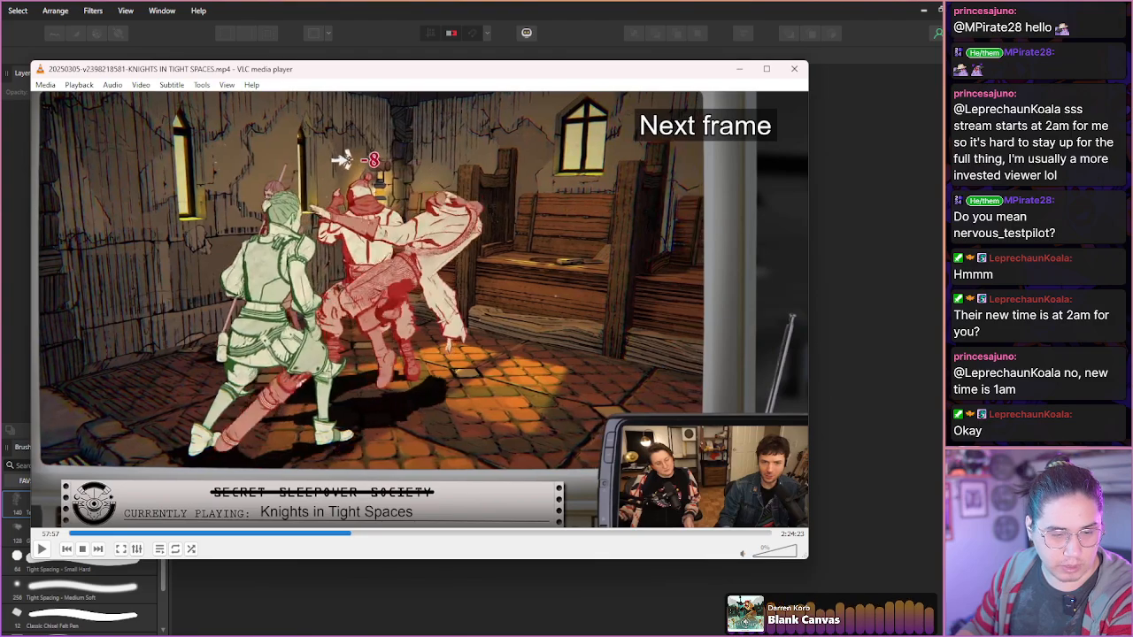
- Follow the thrown enemy's fall to the floor frame by frame through 57:59
{"action": "key", "text": "e"}
{"action": "key", "text": "e"}
{"action": "key", "text": "e"}
{"action": "key", "text": "e"}
{"action": "key", "text": "e"}
{"action": "key", "text": "e"}
{"action": "key", "text": "e"}
{"action": "key", "text": "e"}
{"action": "key", "text": "e"}
{"action": "key", "text": "e"}
{"action": "key", "text": "e"}
{"action": "key", "text": "e"}
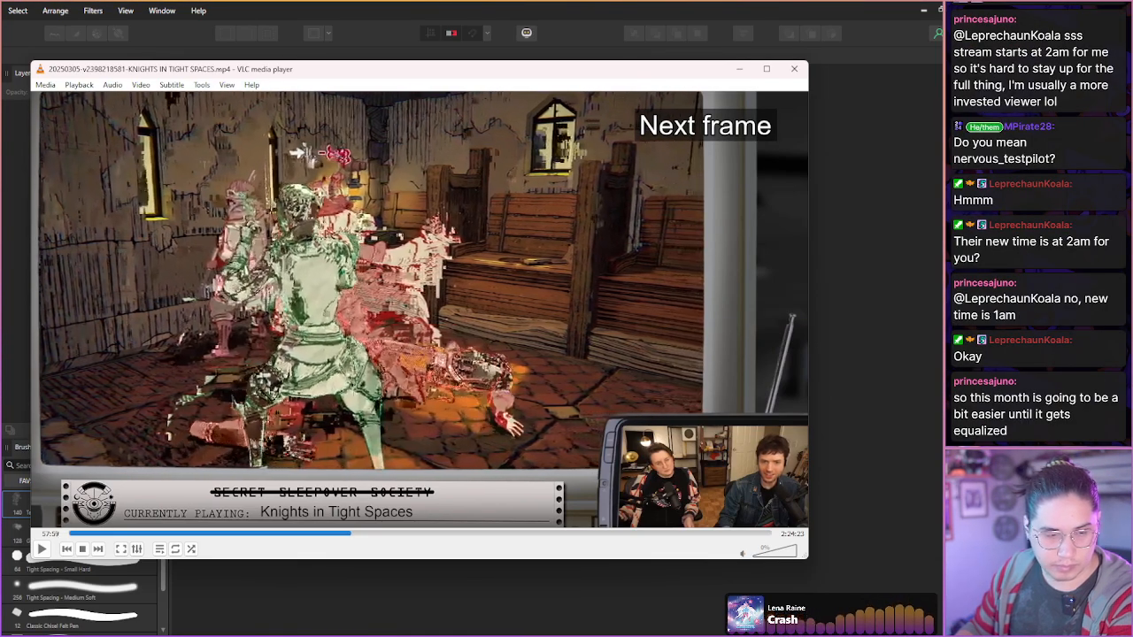
{"action": "key", "text": "e"}
{"action": "key", "text": "e"}
- Skip through the enemies' moves and the new hand of cards to 58:39
{"action": "key", "text": "Right"}
{"action": "key", "text": "Right"}
{"action": "key", "text": "Right"}
{"action": "key", "text": "Right"}
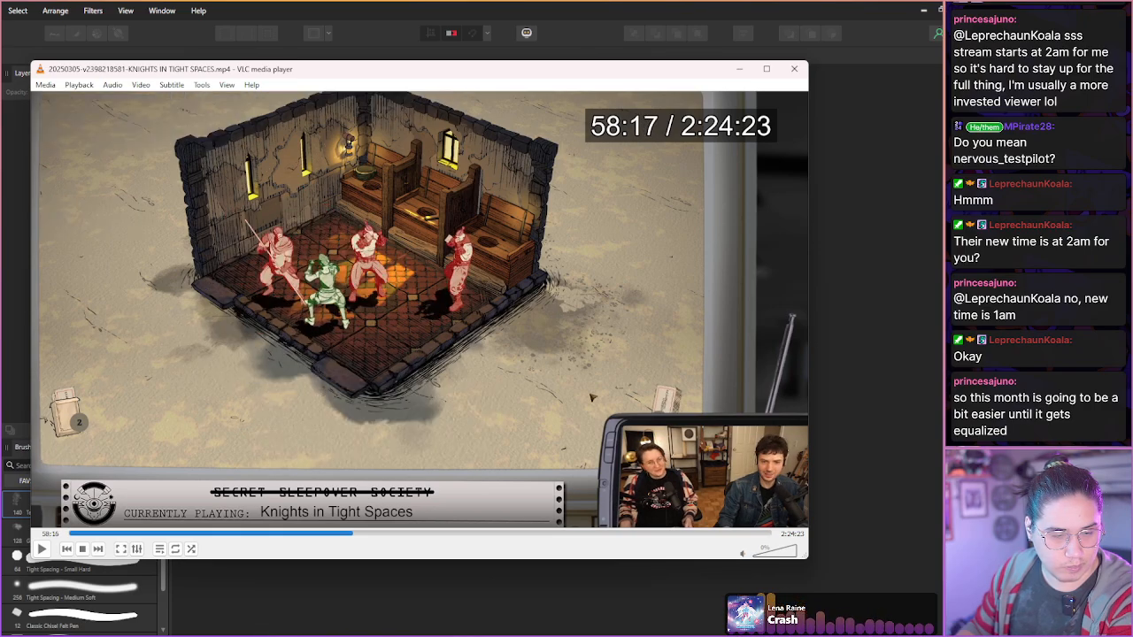
{"action": "key", "text": "Right"}
{"action": "key", "text": "Right"}
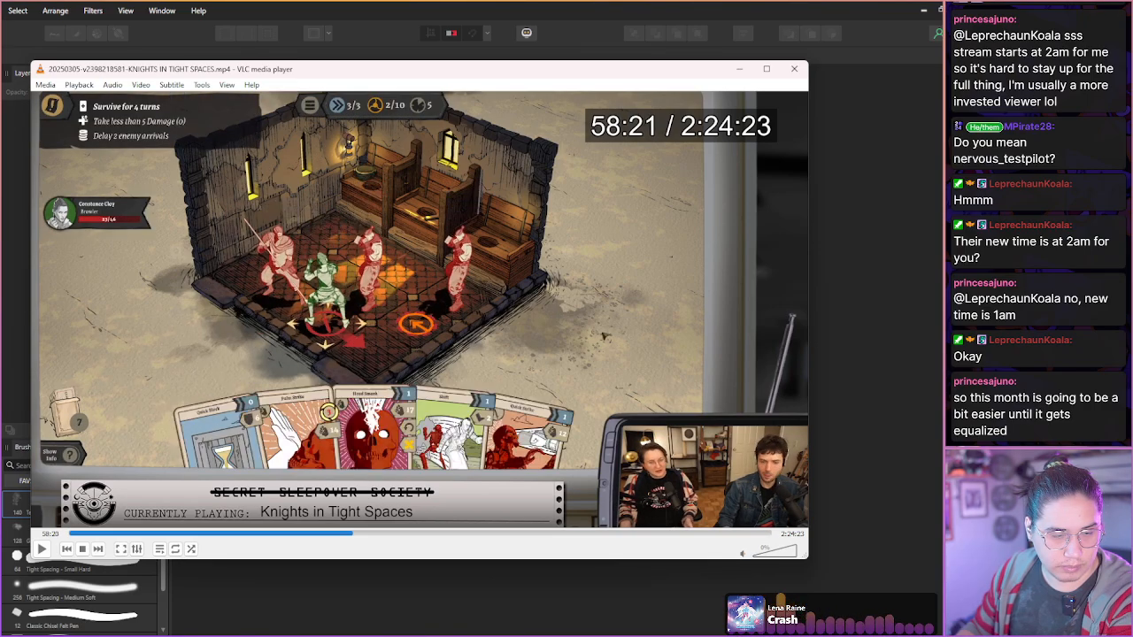
{"action": "key", "text": "Right"}
{"action": "key", "text": "Right"}
{"action": "key", "text": "Right"}
{"action": "key", "text": "Right"}
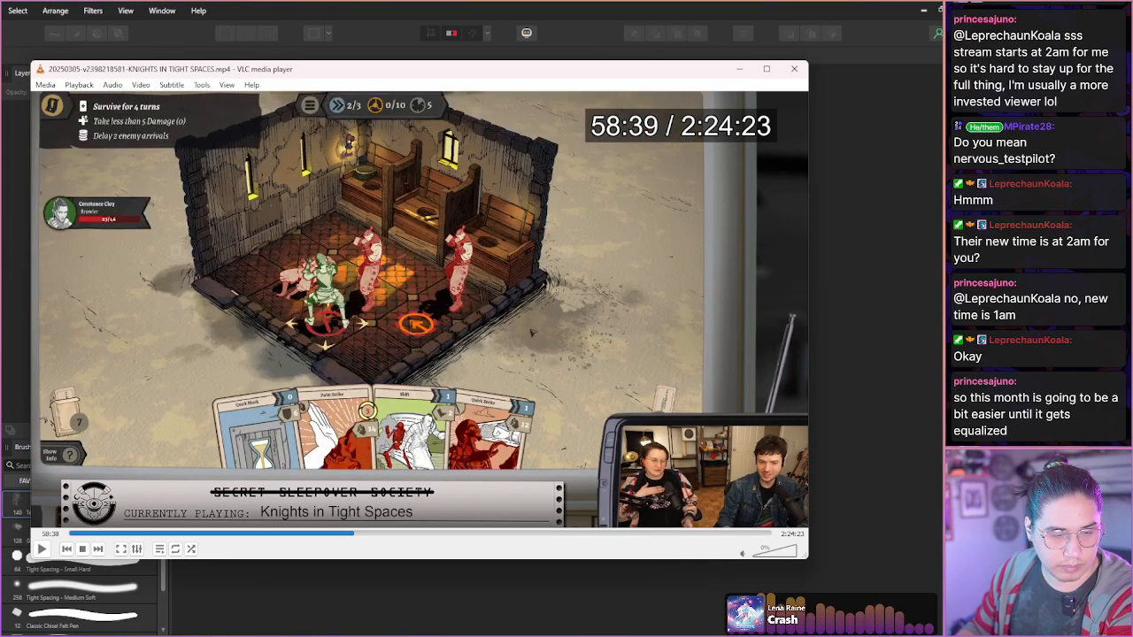
{"action": "key", "text": "Left"}
{"action": "key", "text": "Right"}
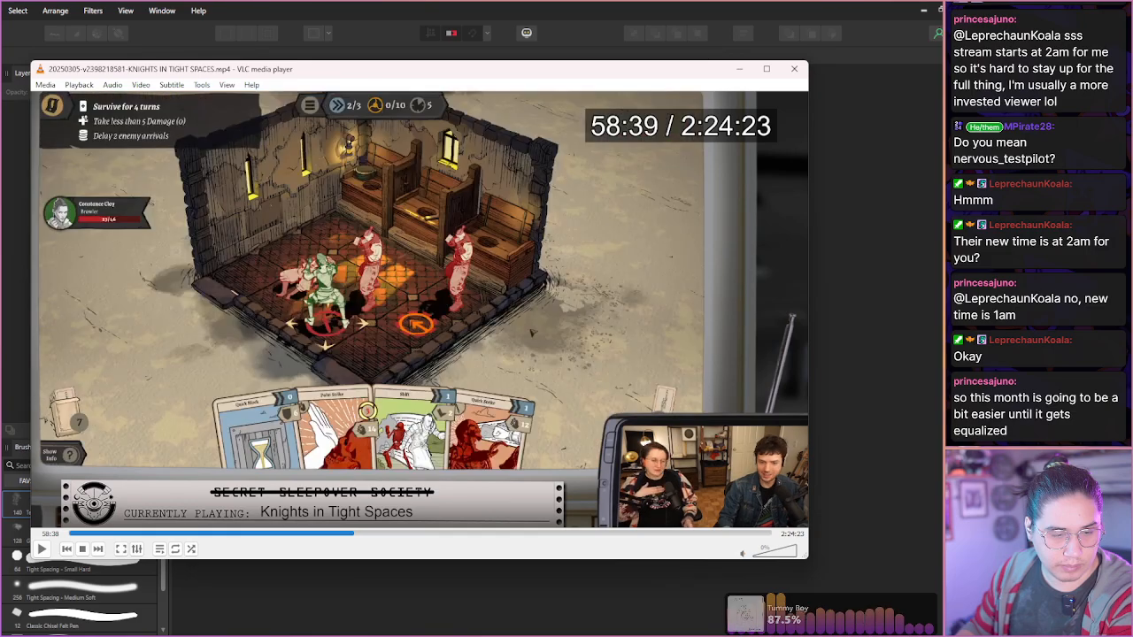
- Skip past the close-up with the bare-backed red fighter at 58:50 to 59:01
{"action": "key", "text": "Right"}
{"action": "key", "text": "Right"}
{"action": "key", "text": "Right"}
{"action": "key", "text": "Right"}
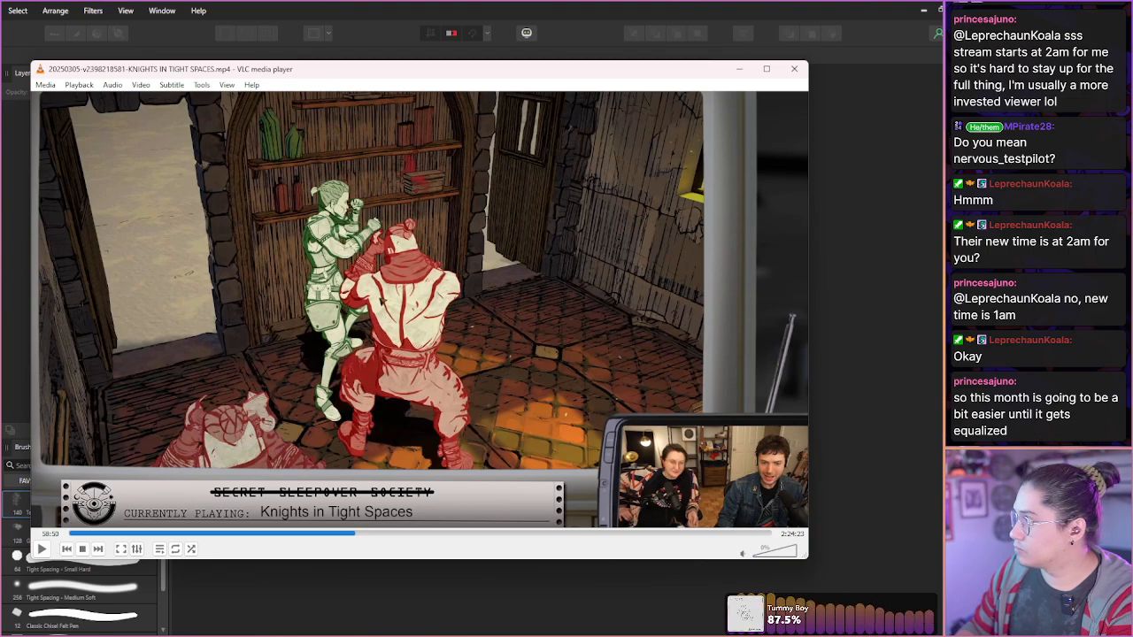
{"action": "key", "text": "Right"}
{"action": "key", "text": "Right"}
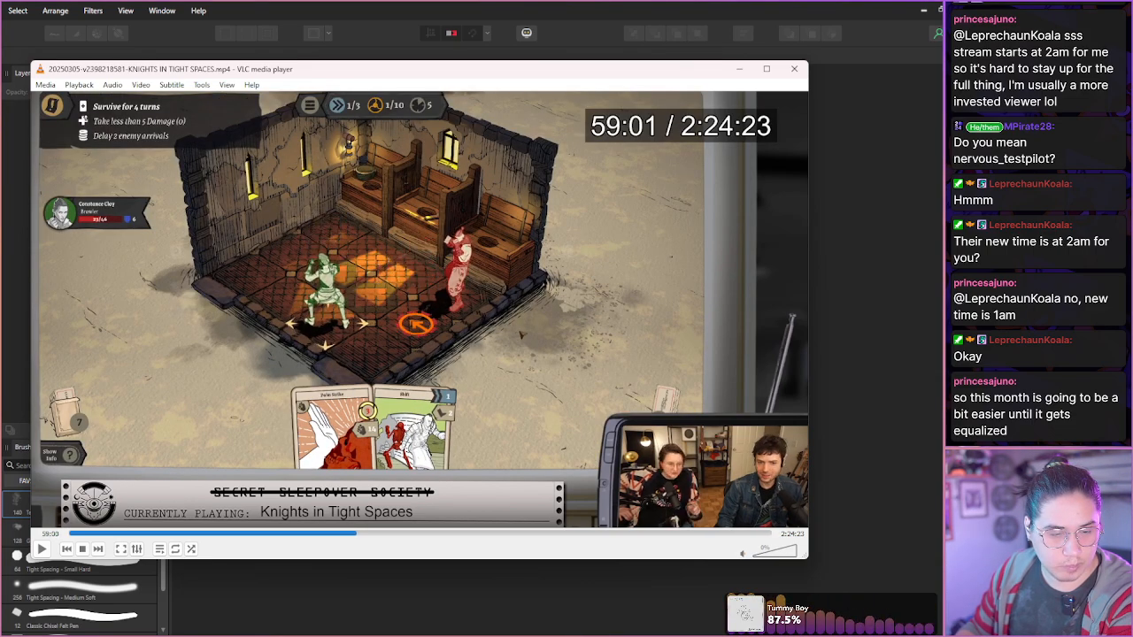
- Search the survive-for-3-turns round for the next attack, playing briefly from 59:46 and pausing at 59:47
{"action": "key", "text": "Right"}
{"action": "key", "text": "Right"}
{"action": "key", "text": "Right"}
{"action": "key", "text": "Right"}
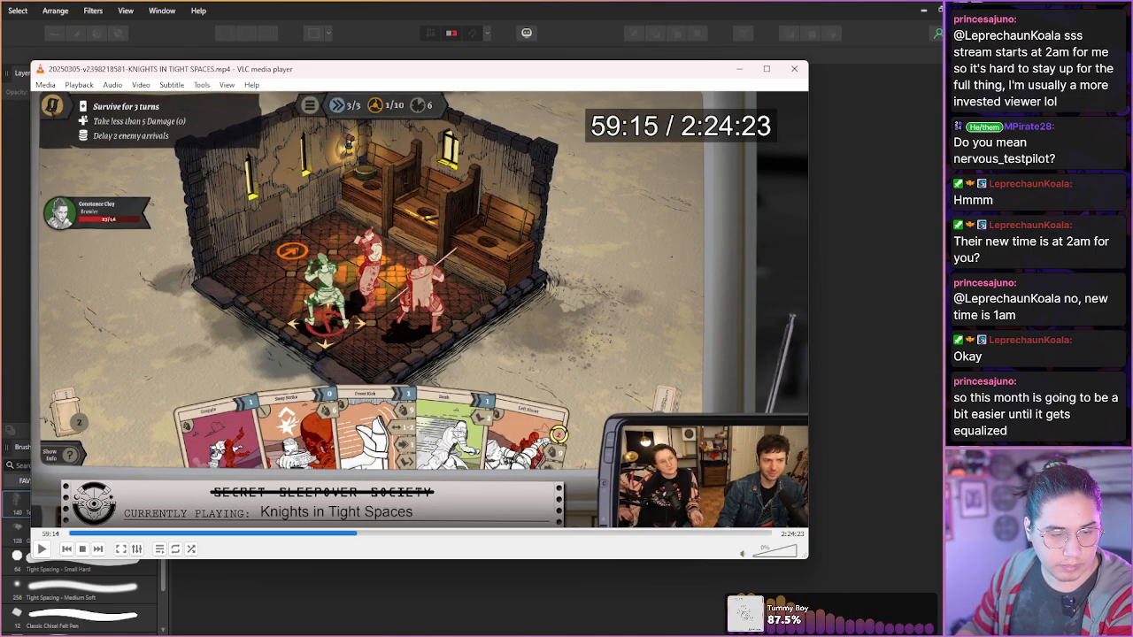
{"action": "key", "text": "Right"}
{"action": "key", "text": "Right"}
{"action": "key", "text": "Right"}
{"action": "key", "text": "Right"}
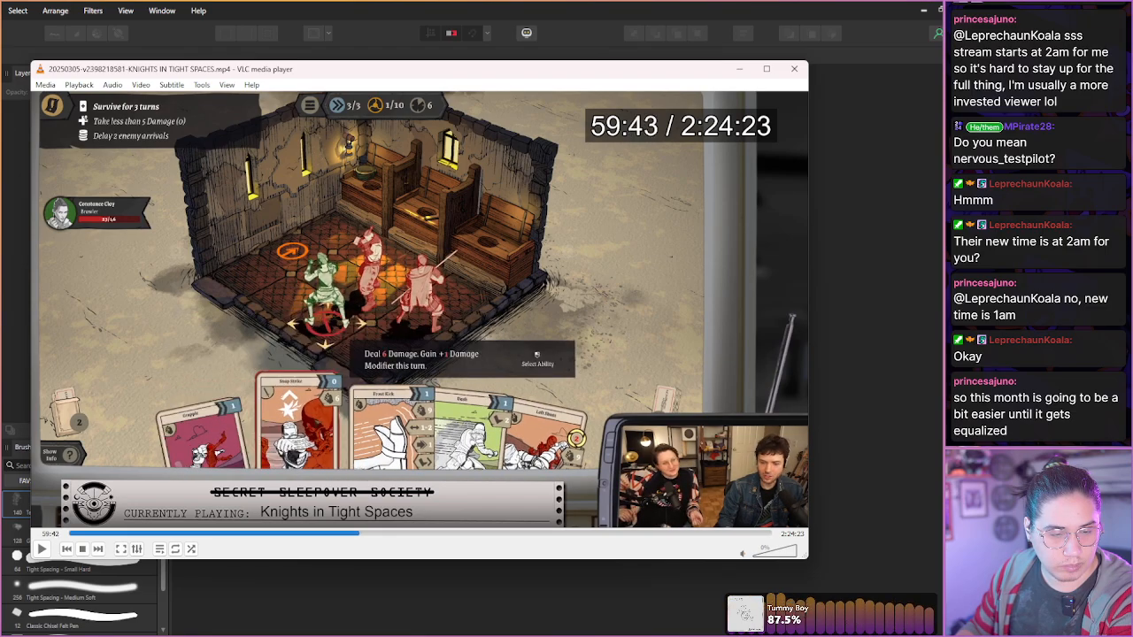
{"action": "key", "text": "Right"}
{"action": "key", "text": "Right"}
{"action": "key", "text": "Left"}
{"action": "key", "text": "space"}
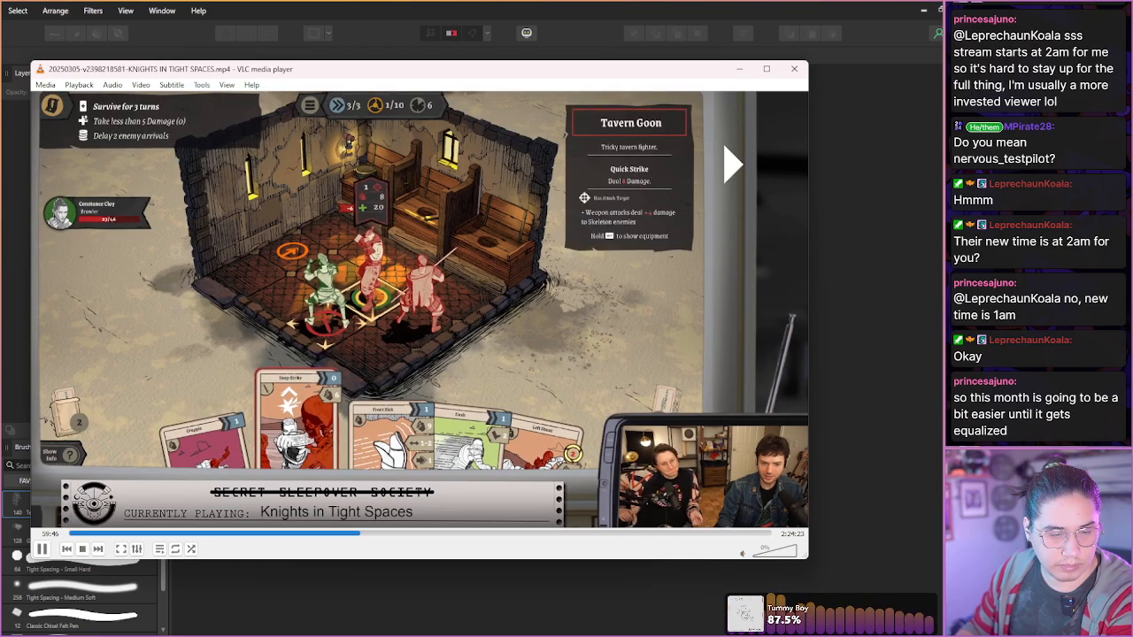
{"action": "key", "text": "space"}
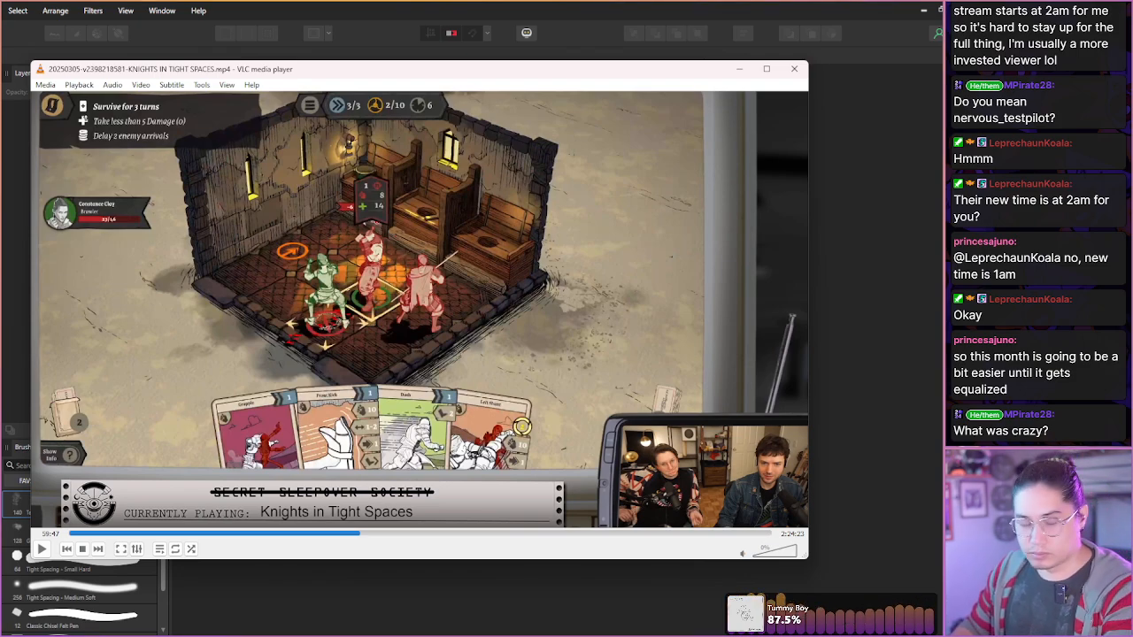
- Skip in short jumps from 59:47 to the survive-for-2-turns round at 1:00:26
{"action": "key", "text": "shift+Right"}
{"action": "key", "text": "shift+Right"}
{"action": "key", "text": "shift+Right"}
{"action": "key", "text": "shift+Right"}
{"action": "key", "text": "shift+Right"}
{"action": "key", "text": "shift+Right"}
{"action": "key", "text": "shift+Right"}
{"action": "key", "text": "shift+Right"}
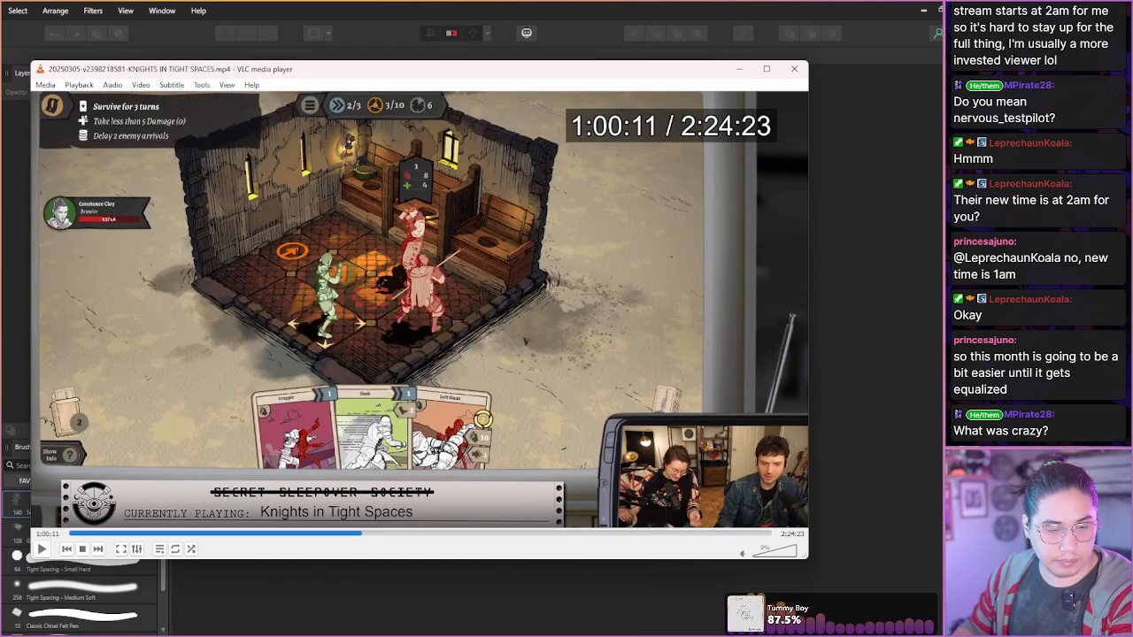
{"action": "key", "text": "shift+Right"}
{"action": "key", "text": "shift+Right"}
{"action": "key", "text": "shift+Right"}
{"action": "key", "text": "shift+Right"}
{"action": "key", "text": "shift+Right"}
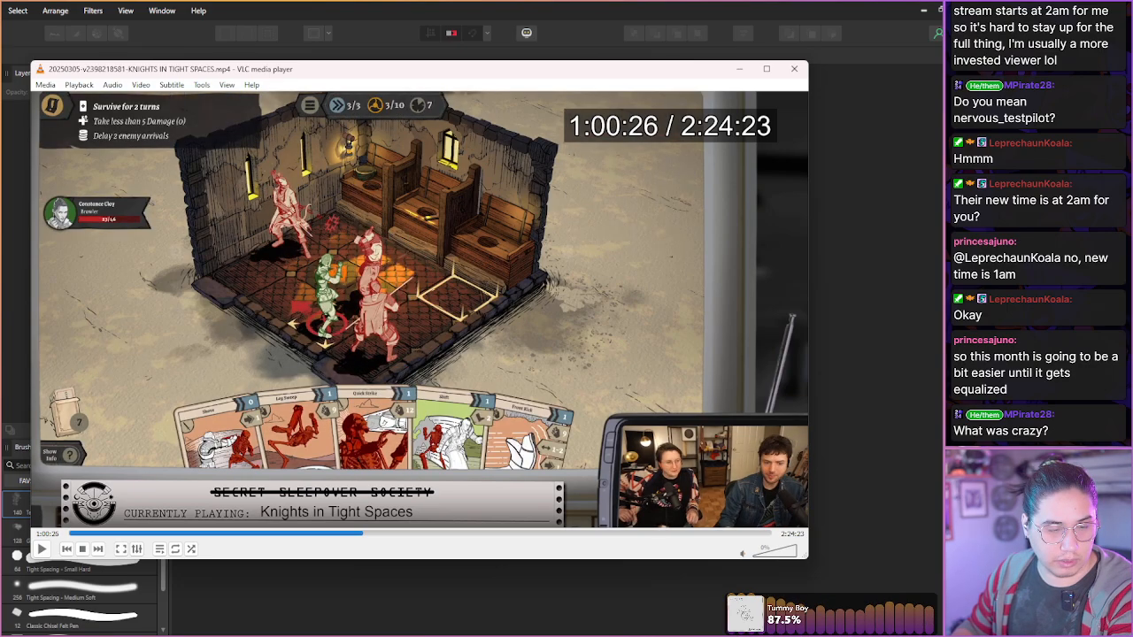
- Search the planning phase of the survive-for-2-turns round in short jumps up to 1:01:11
{"action": "key", "text": "shift+Right"}
{"action": "key", "text": "shift+Right"}
{"action": "key", "text": "shift+Right"}
{"action": "key", "text": "shift+Right"}
{"action": "key", "text": "shift+Right"}
{"action": "key", "text": "shift+Right"}
{"action": "key", "text": "shift+Right"}
{"action": "key", "text": "shift+Right"}
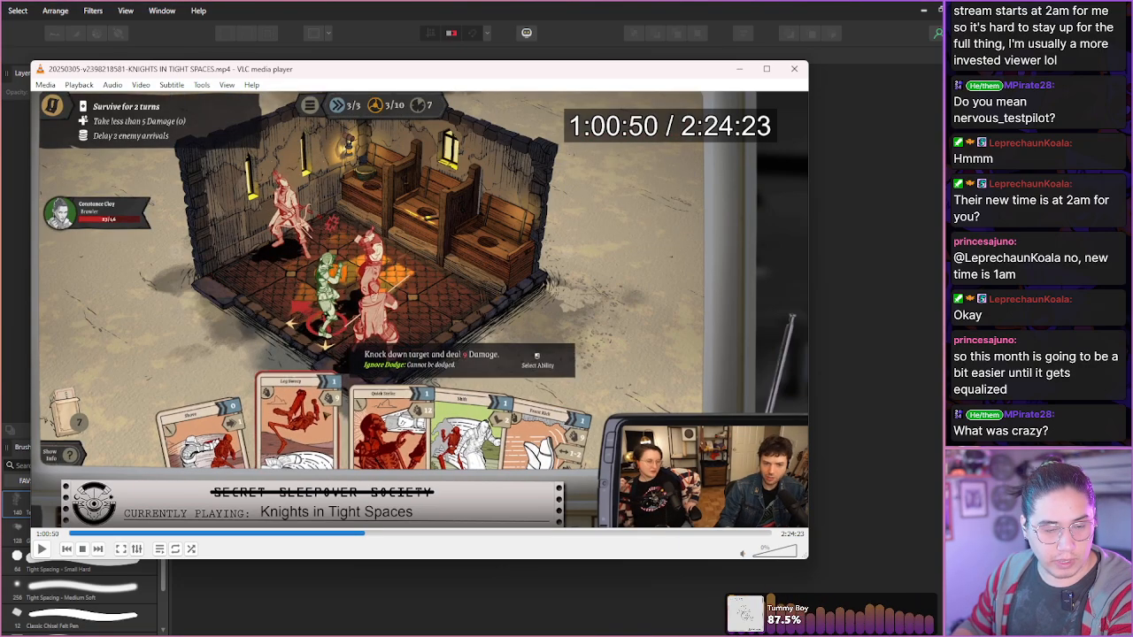
{"action": "key", "text": "shift+Right"}
{"action": "key", "text": "shift+Right"}
{"action": "key", "text": "shift+Right"}
{"action": "key", "text": "shift+Right"}
{"action": "key", "text": "shift+Right"}
{"action": "key", "text": "shift+Right"}
{"action": "key", "text": "shift+Right"}
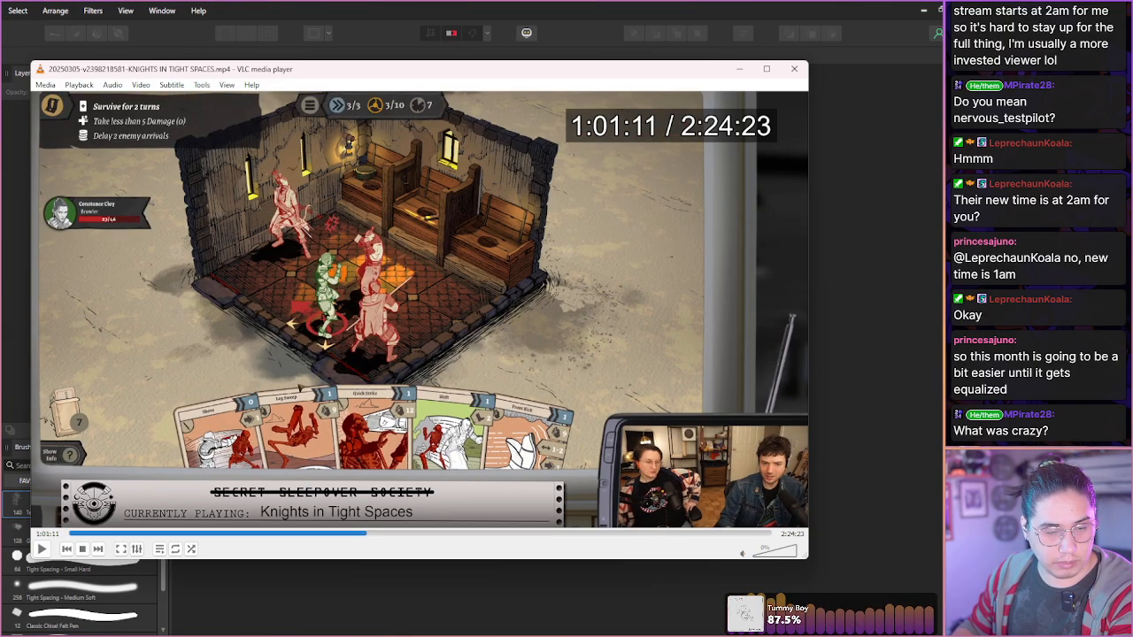
- Find the staff fighter close-up at 1:01:26 and rewind to just before the shove at 1:01:23
{"action": "key", "text": "shift+Right"}
{"action": "key", "text": "shift+Right"}
{"action": "key", "text": "shift+Right"}
{"action": "key", "text": "shift+Right"}
{"action": "key", "text": "shift+Right"}
{"action": "key", "text": "shift+Right"}
{"action": "key", "text": "shift+Left"}
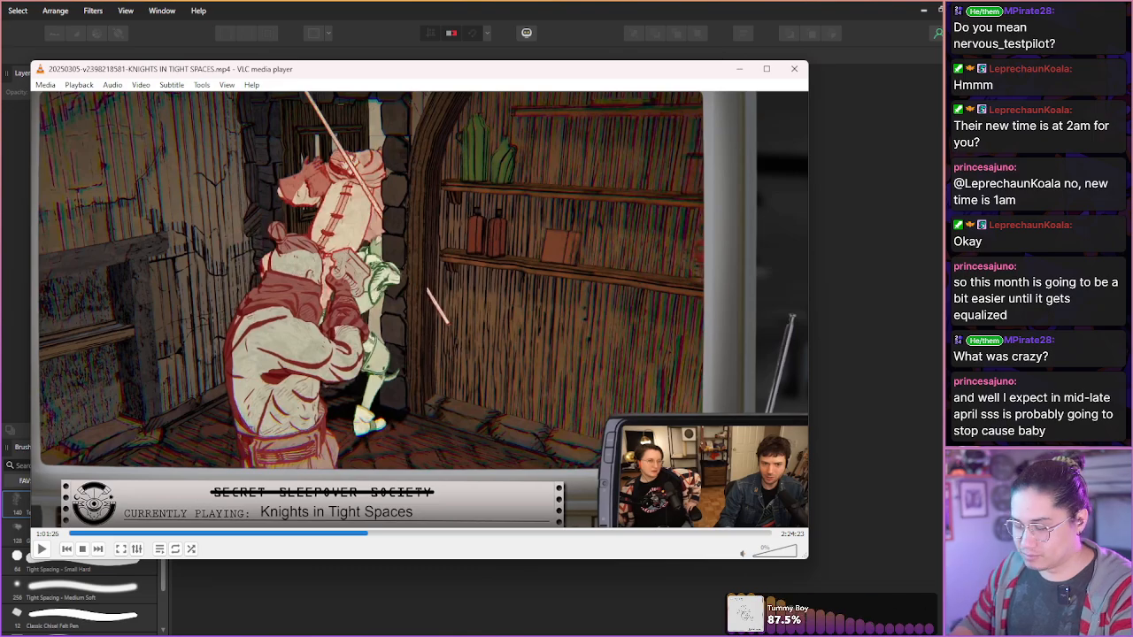
{"action": "key", "text": "shift+Left"}
{"action": "key", "text": "shift+Left"}
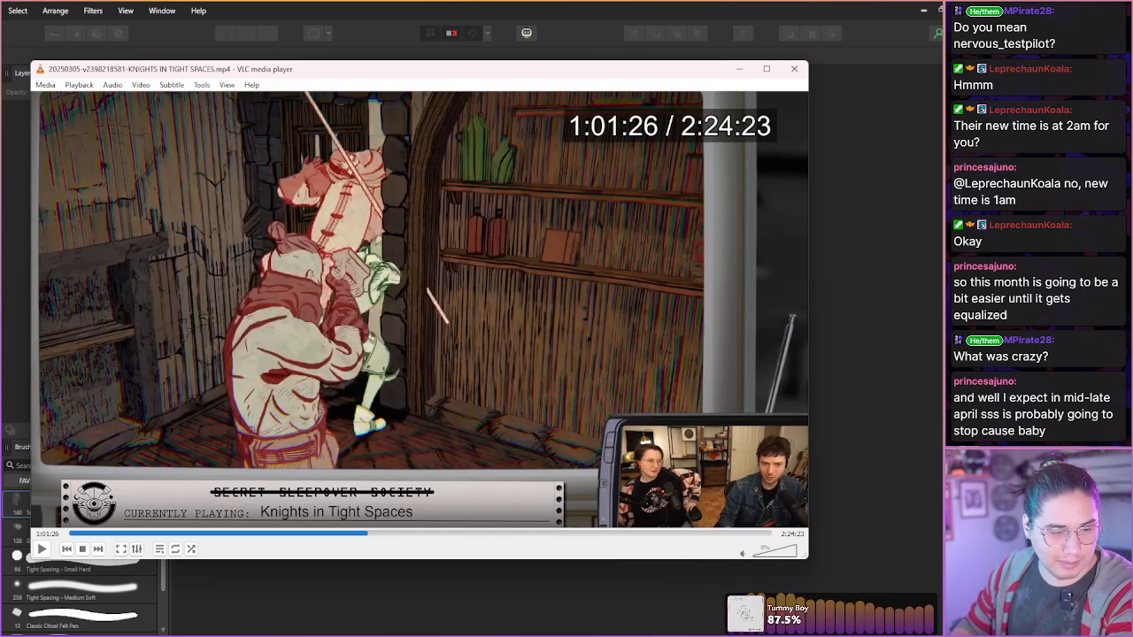
- Advance frame by frame from 1:01:23 through the Shove card selection and targeting at 1:01:24
{"action": "key", "text": "e"}
{"action": "key", "text": "e"}
{"action": "key", "text": "e"}
{"action": "key", "text": "e"}
{"action": "key", "text": "e"}
{"action": "key", "text": "e"}
{"action": "key", "text": "e"}
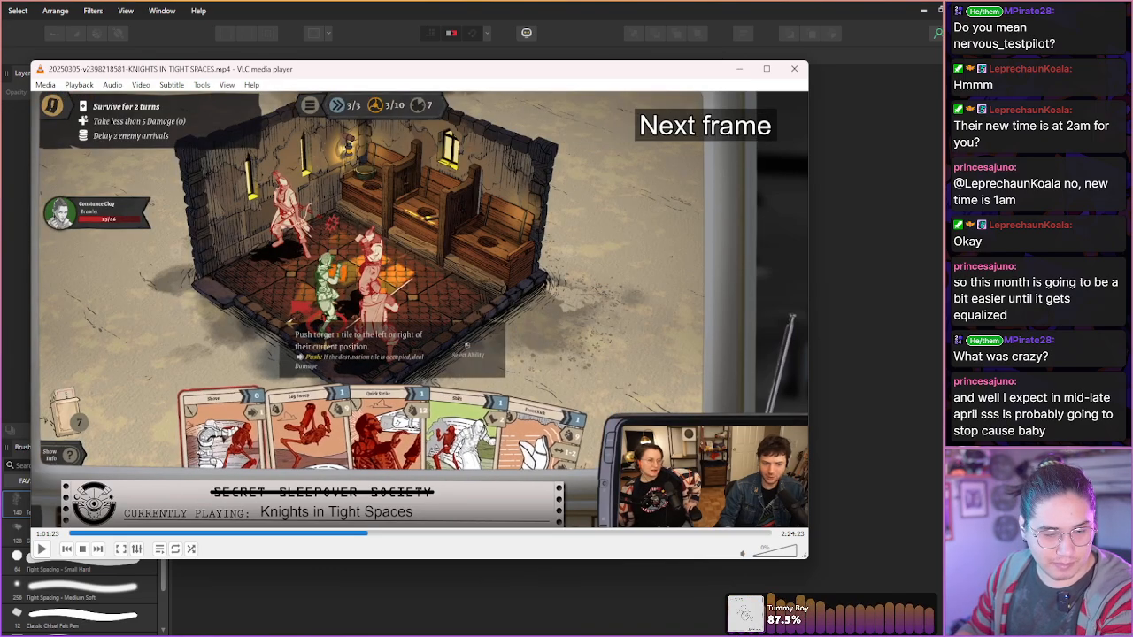
{"action": "key", "text": "e"}
{"action": "key", "text": "e"}
{"action": "key", "text": "e"}
{"action": "key", "text": "e"}
{"action": "key", "text": "e"}
{"action": "key", "text": "e"}
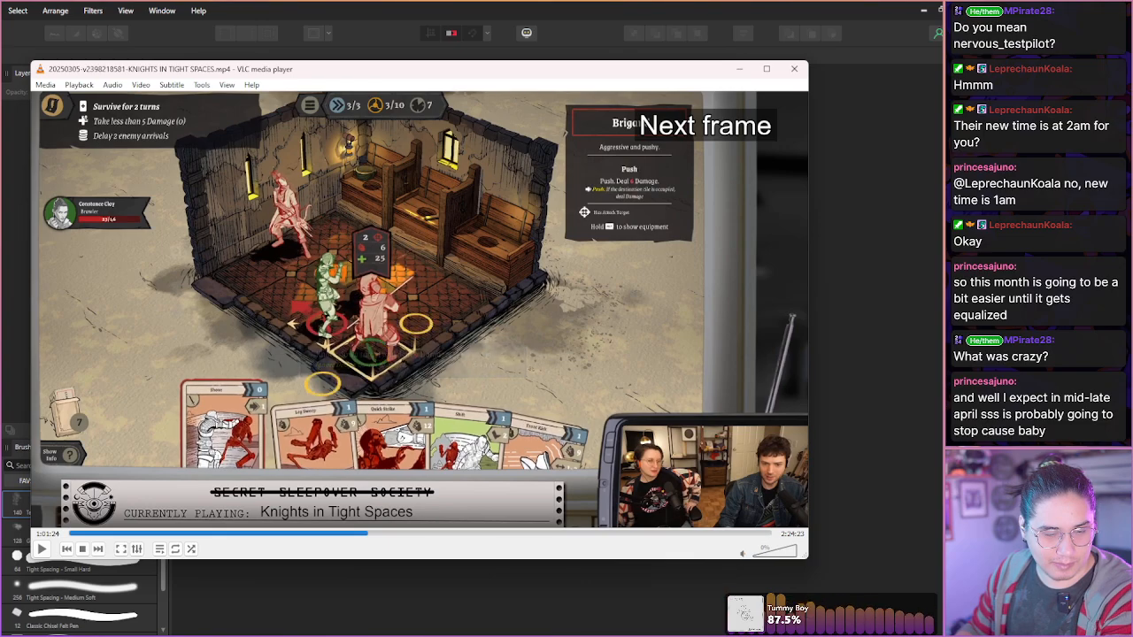
- Examine the brawler shoving the red staff fighter in the 1:01:25 to 1:01:26 close-up frame by frame
{"action": "key", "text": "e"}
{"action": "key", "text": "e"}
{"action": "key", "text": "e"}
{"action": "key", "text": "e"}
{"action": "key", "text": "e"}
{"action": "key", "text": "e"}
{"action": "key", "text": "e"}
{"action": "key", "text": "e"}
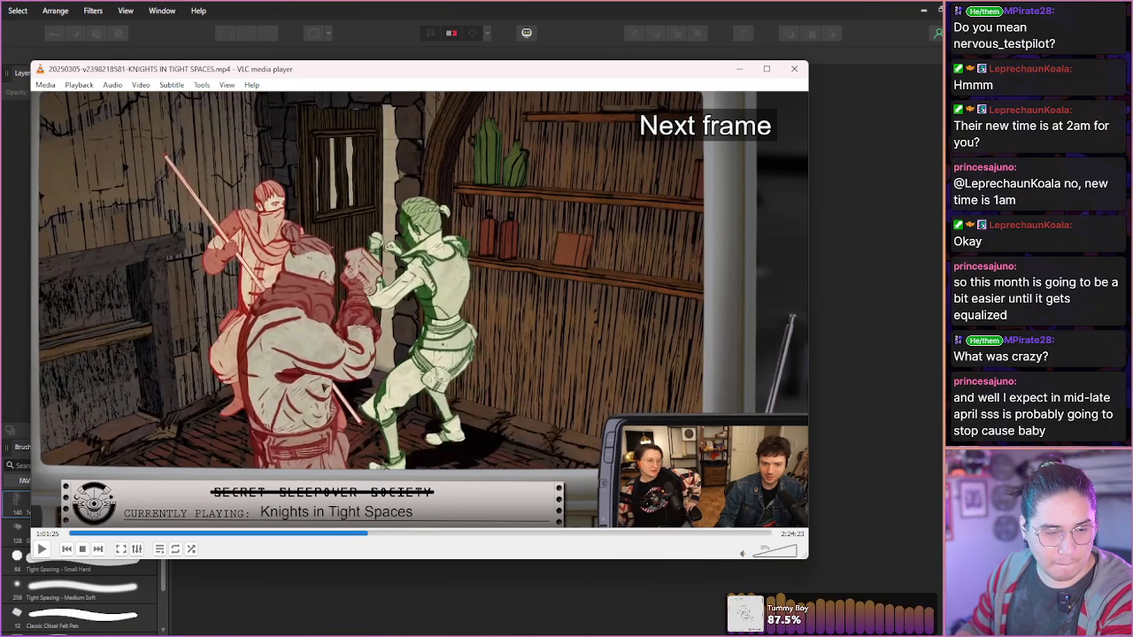
{"action": "key", "text": "e"}
{"action": "key", "text": "e"}
{"action": "key", "text": "e"}
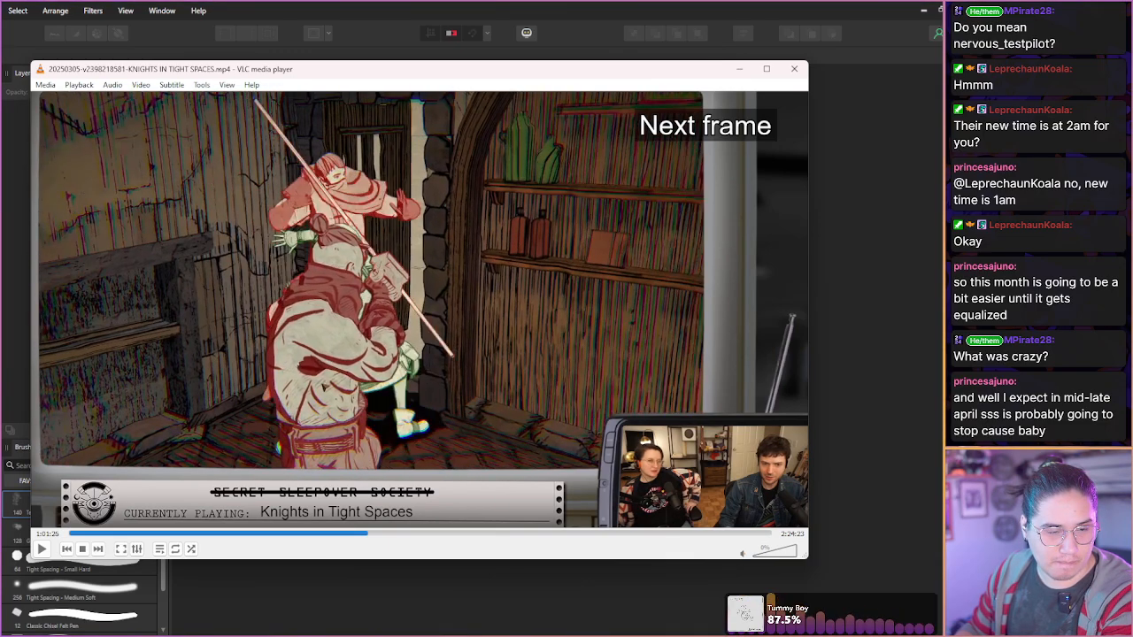
{"action": "key", "text": "e"}
{"action": "key", "text": "e"}
{"action": "key", "text": "e"}
{"action": "key", "text": "e"}
{"action": "key", "text": "e"}
{"action": "key", "text": "e"}
{"action": "key", "text": "e"}
{"action": "key", "text": "e"}
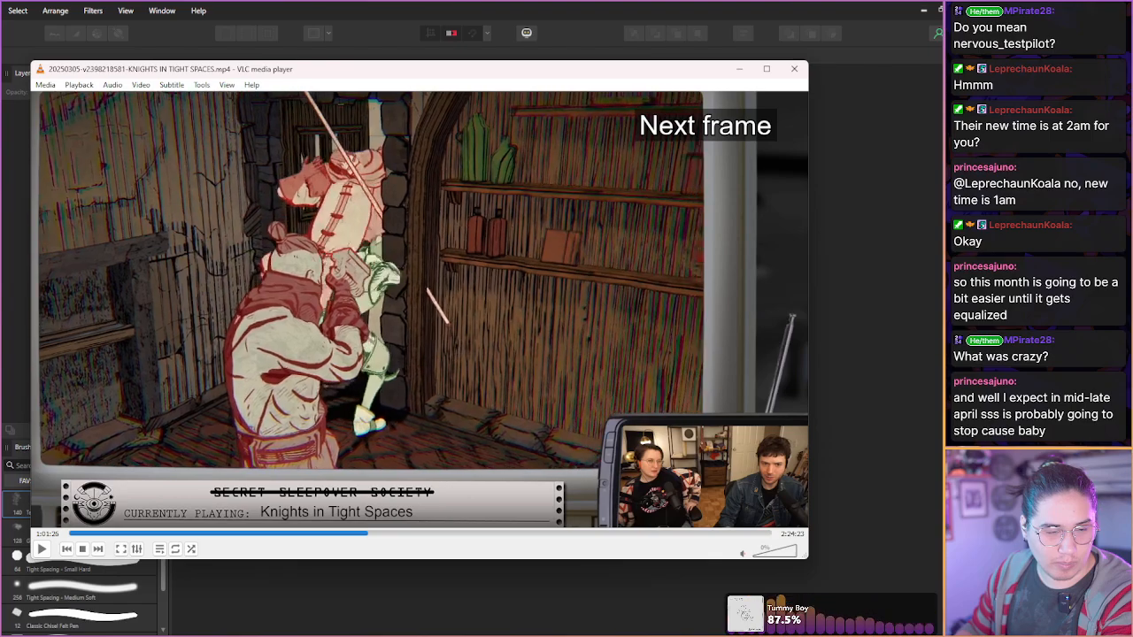
- Follow the end of the shove at 1:01:26 frame by frame until the staff fighter disappears behind the brawler
{"action": "key", "text": "e"}
{"action": "key", "text": "e"}
{"action": "key", "text": "e"}
{"action": "key", "text": "e"}
{"action": "key", "text": "e"}
{"action": "key", "text": "e"}
{"action": "key", "text": "e"}
{"action": "key", "text": "e"}
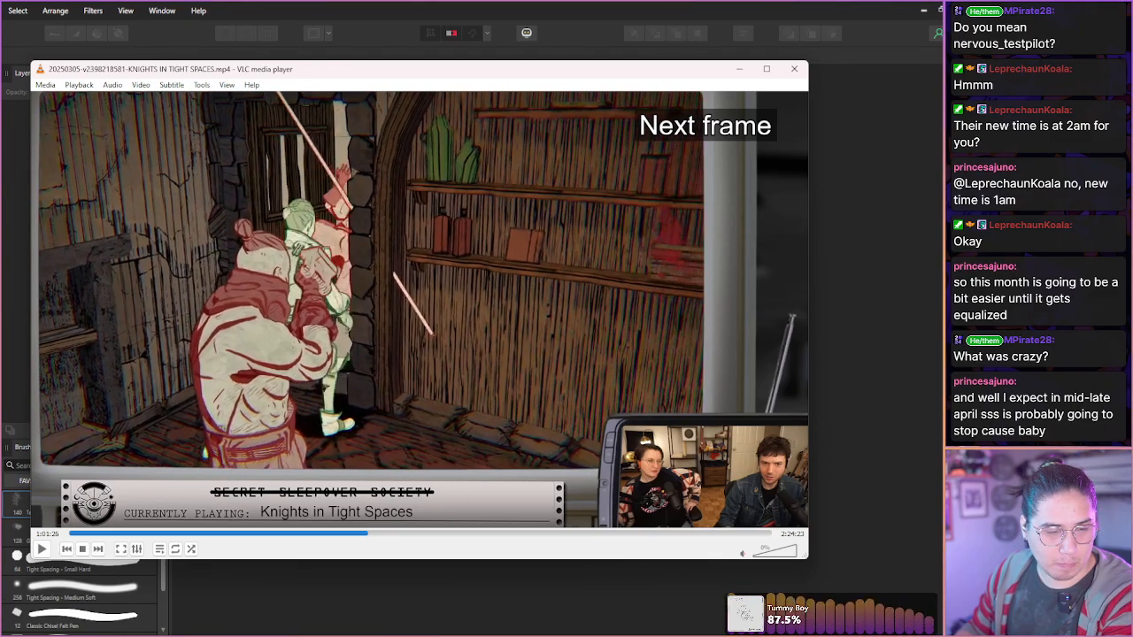
{"action": "key", "text": "e"}
{"action": "key", "text": "e"}
{"action": "key", "text": "e"}
{"action": "key", "text": "e"}
{"action": "key", "text": "e"}
{"action": "key", "text": "e"}
{"action": "key", "text": "e"}
{"action": "key", "text": "e"}
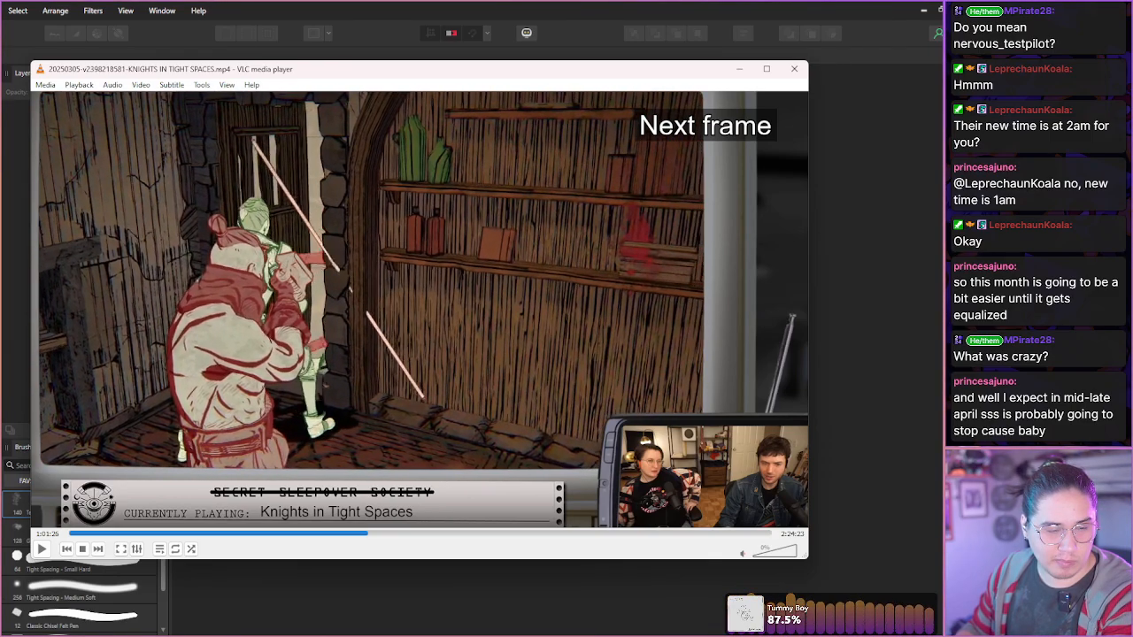
- Skip ahead in short jumps to the close-up of the brawler facing the red fighter at 1:01:49
{"action": "key", "text": "shift+Right"}
{"action": "key", "text": "shift+Right"}
{"action": "key", "text": "shift+Right"}
{"action": "key", "text": "shift+Right"}
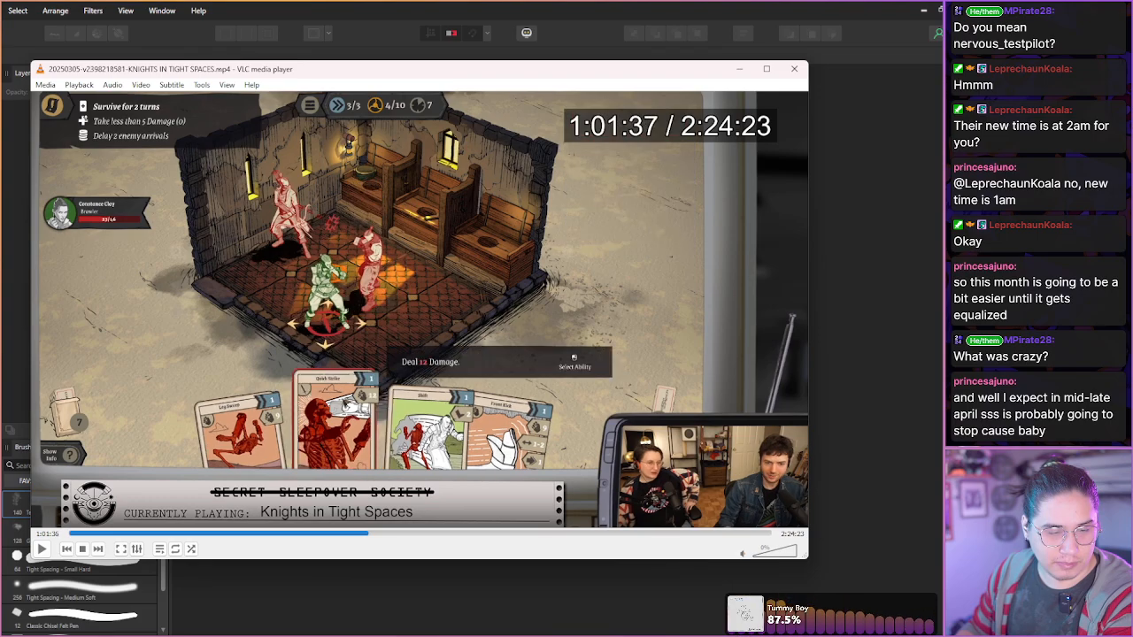
{"action": "key", "text": "shift+Right"}
{"action": "key", "text": "shift+Right"}
{"action": "key", "text": "shift+Right"}
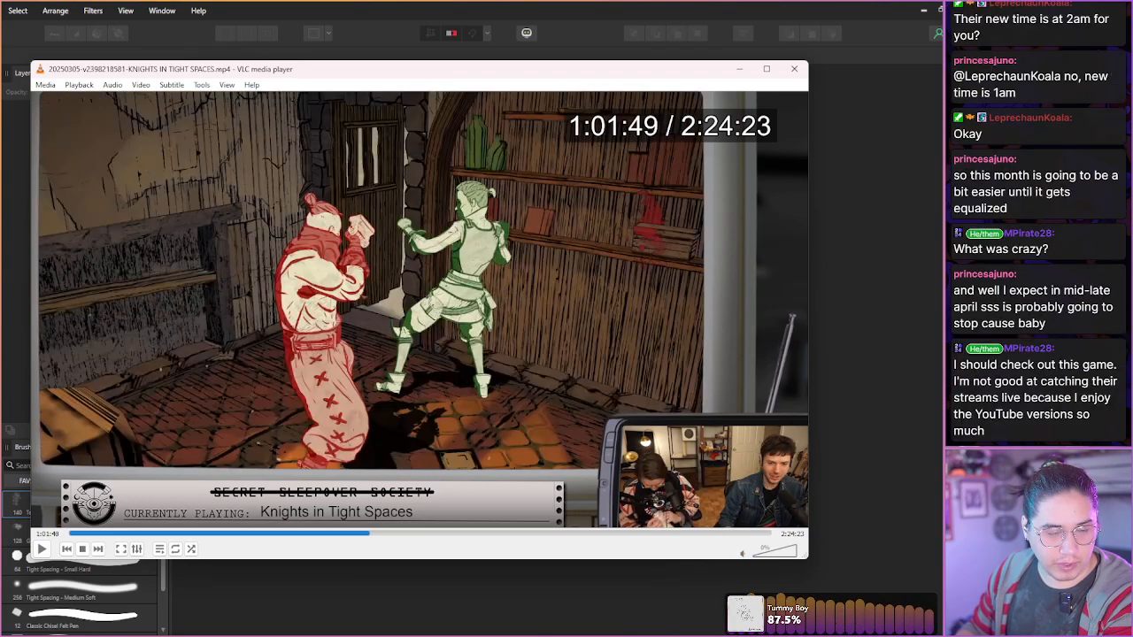
- Jump back to 1:01:46 and advance frame by frame through the Quick Strike targeting into the close-up at 1:01:49
{"action": "key", "text": "shift+Left"}
{"action": "key", "text": "e"}
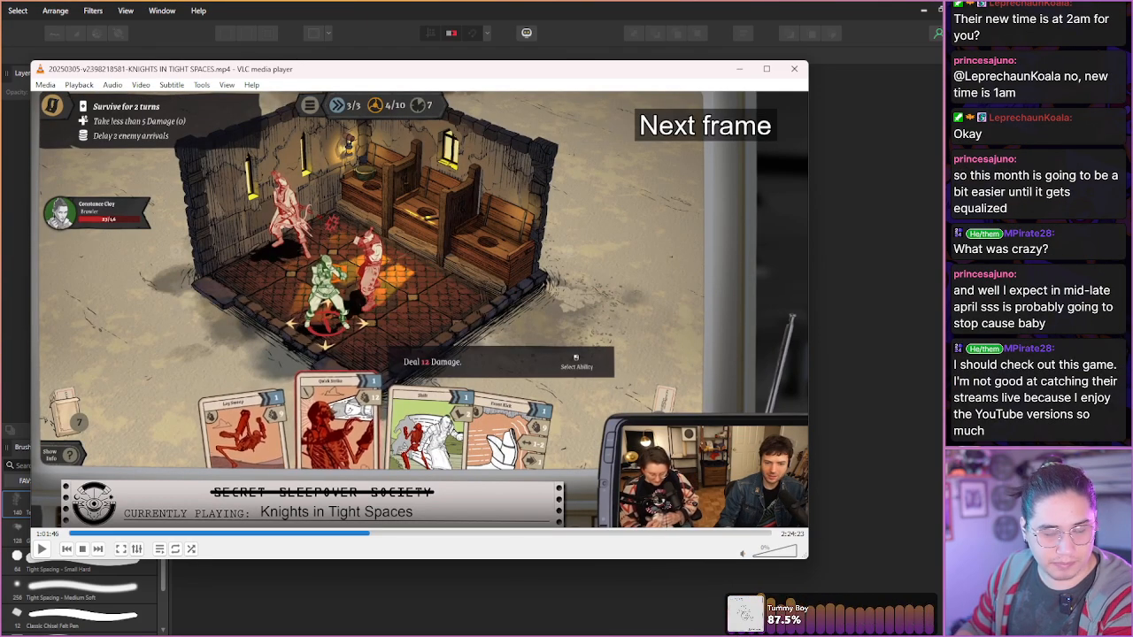
{"action": "key", "text": "e"}
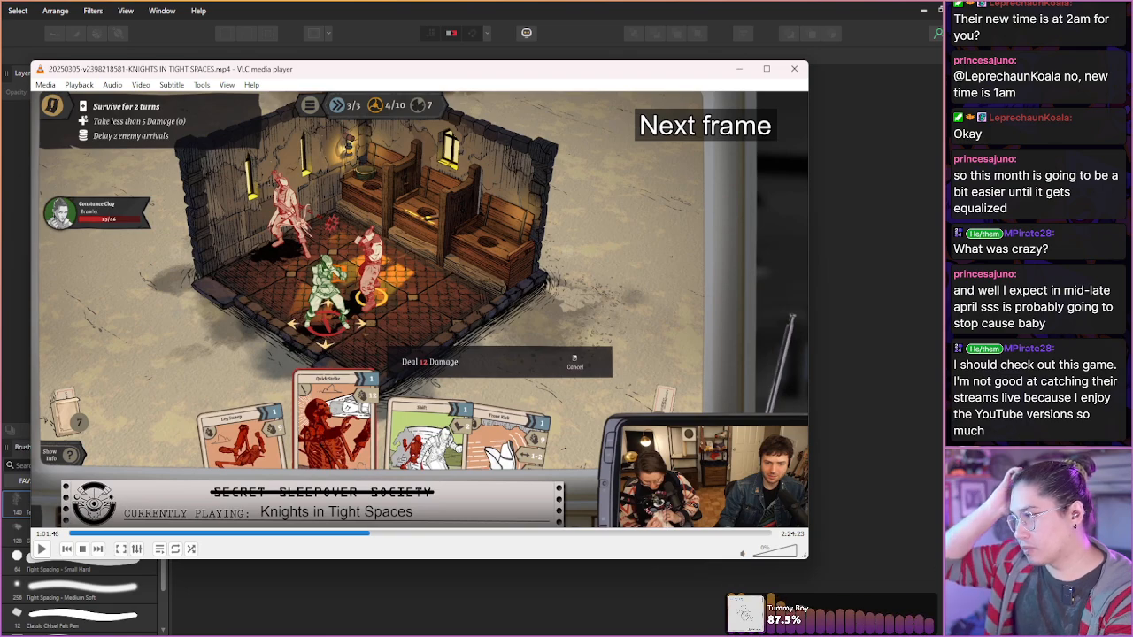
{"action": "key", "text": "e"}
{"action": "key", "text": "e"}
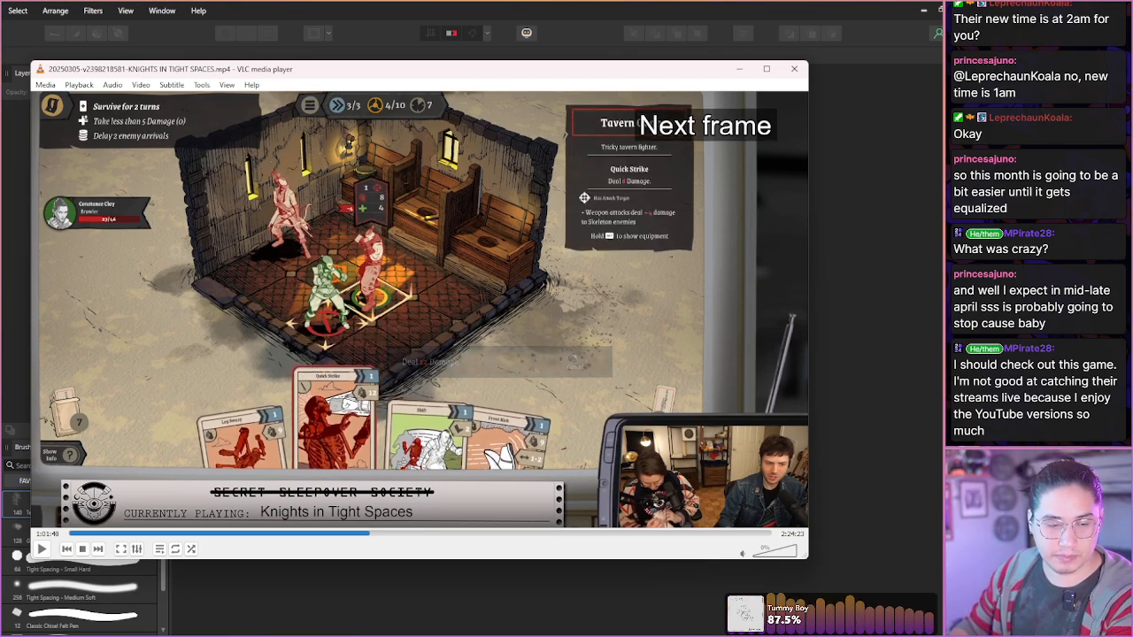
{"action": "key", "text": "e"}
{"action": "key", "text": "e"}
{"action": "key", "text": "e"}
{"action": "key", "text": "e"}
{"action": "key", "text": "e"}
{"action": "key", "text": "e"}
{"action": "key", "text": "e"}
{"action": "key", "text": "e"}
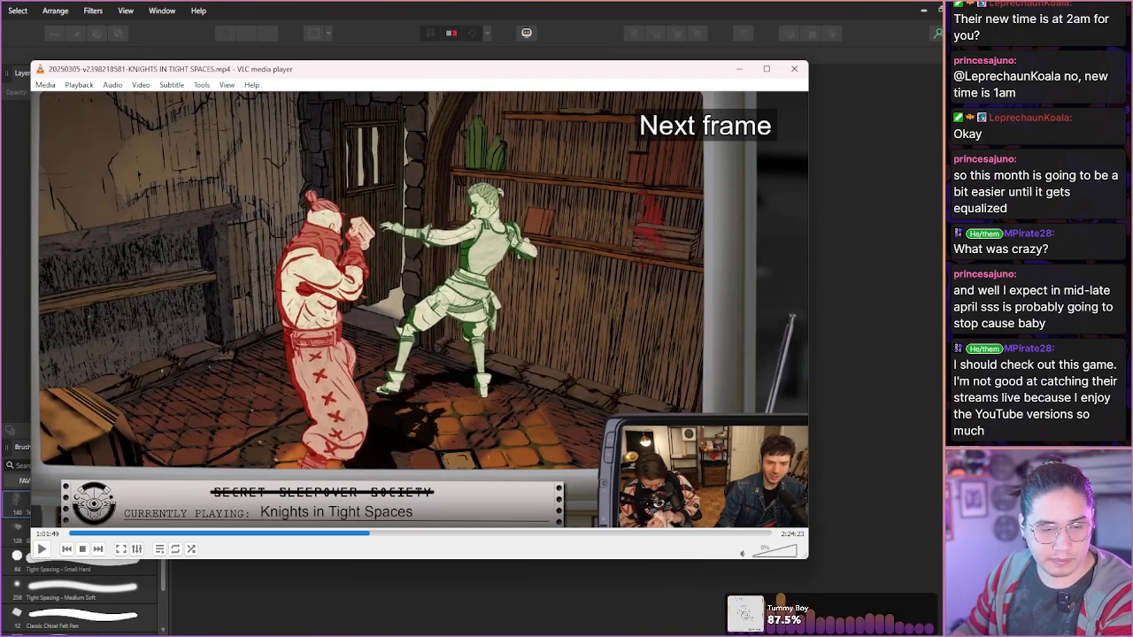
- Advance through the brawler's punch at 1:01:49 and save a snapshot of the red fighter recoiling with the first small blood splash
{"action": "key", "text": "e"}
{"action": "key", "text": "e"}
{"action": "key", "text": "e"}
{"action": "key", "text": "e"}
{"action": "key", "text": "e"}
{"action": "key", "text": "e"}
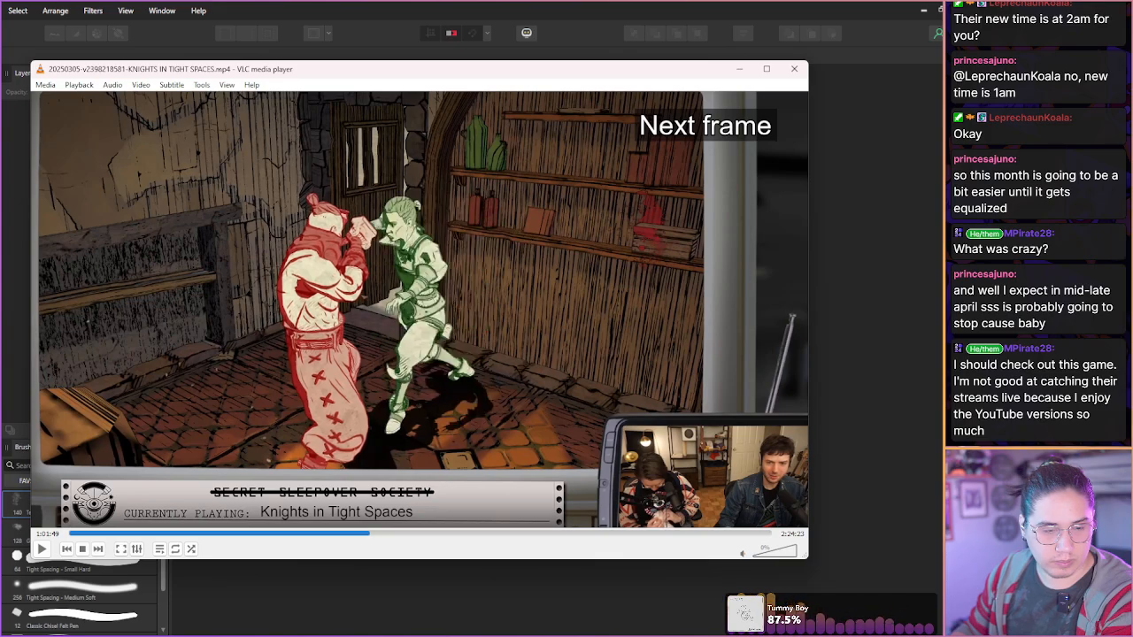
{"action": "key", "text": "e"}
{"action": "key", "text": "e"}
{"action": "key", "text": "e"}
{"action": "key", "text": "e"}
{"action": "key", "text": "e"}
{"action": "key", "text": "e"}
{"action": "key", "text": "e"}
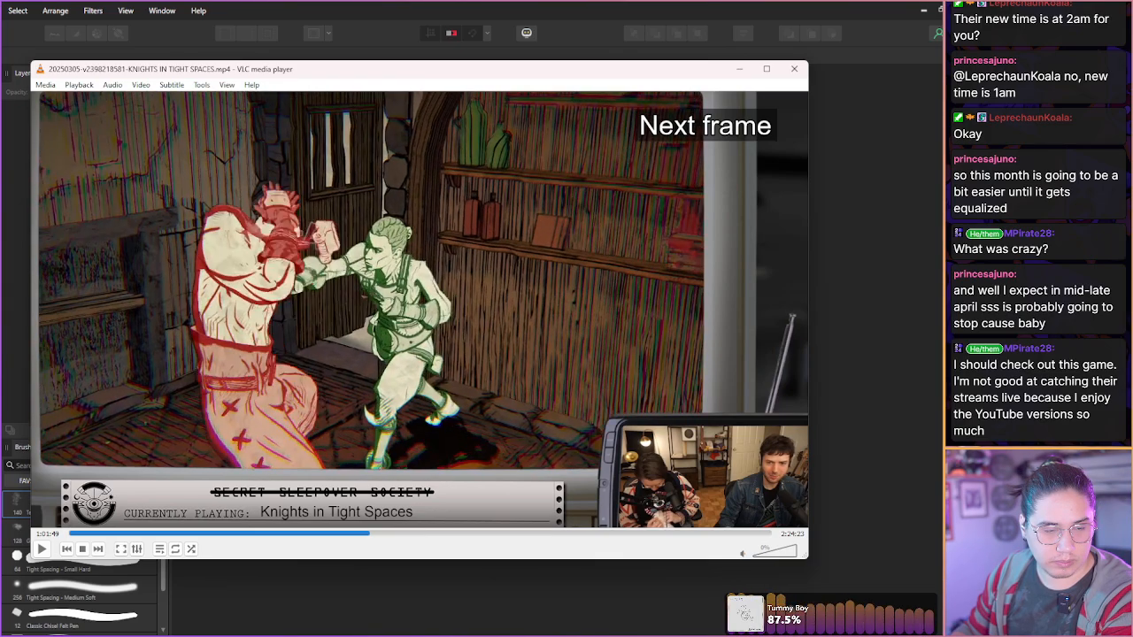
{"action": "key", "text": "e"}
{"action": "key", "text": "e"}
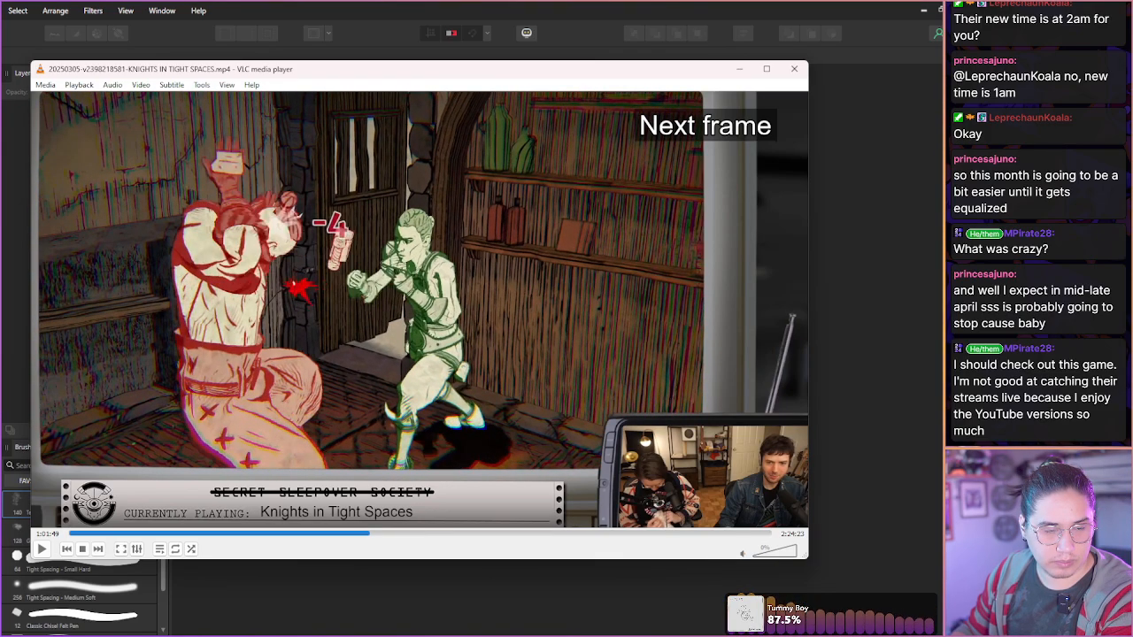
{"action": "key", "text": "shift+s"}
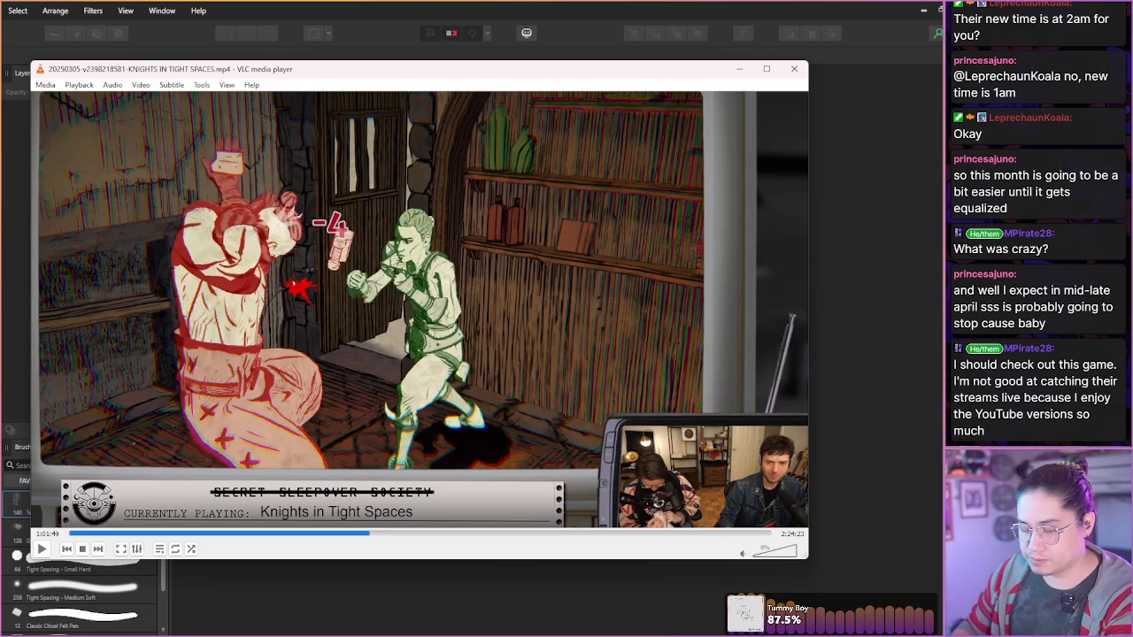
- Examine the red fighter being knocked to the floor from 1:01:49 to 1:01:50 frame by frame
{"action": "key", "text": "e"}
{"action": "key", "text": "e"}
{"action": "key", "text": "e"}
{"action": "key", "text": "e"}
{"action": "key", "text": "e"}
{"action": "key", "text": "e"}
{"action": "key", "text": "e"}
{"action": "key", "text": "e"}
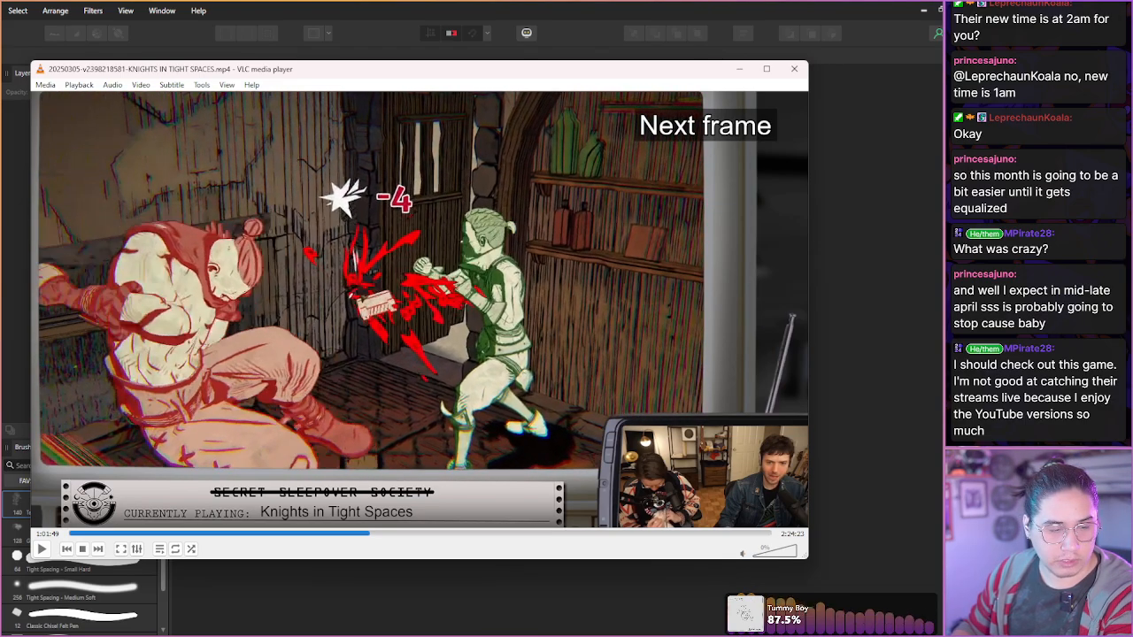
{"action": "key", "text": "e"}
{"action": "key", "text": "e"}
{"action": "key", "text": "e"}
{"action": "key", "text": "e"}
{"action": "key", "text": "e"}
{"action": "key", "text": "e"}
{"action": "key", "text": "e"}
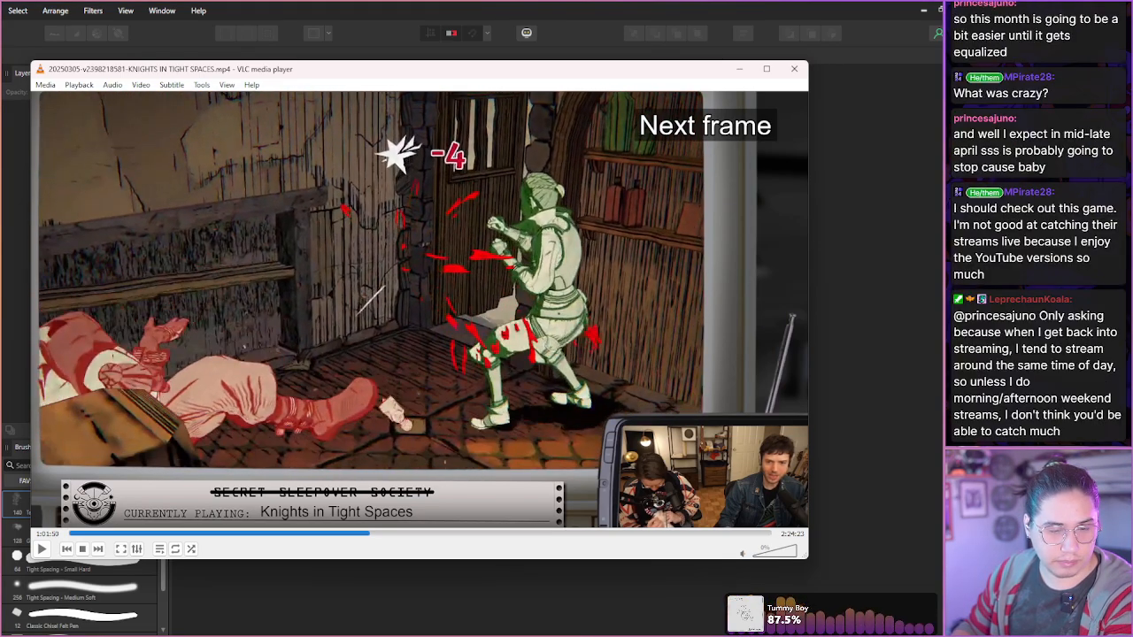
- Follow the end of the Quick Strike at 1:01:50 frame by frame until the view returns to the full room
{"action": "key", "text": "e"}
{"action": "key", "text": "e"}
{"action": "key", "text": "e"}
{"action": "key", "text": "e"}
{"action": "key", "text": "e"}
{"action": "key", "text": "e"}
{"action": "key", "text": "e"}
{"action": "key", "text": "e"}
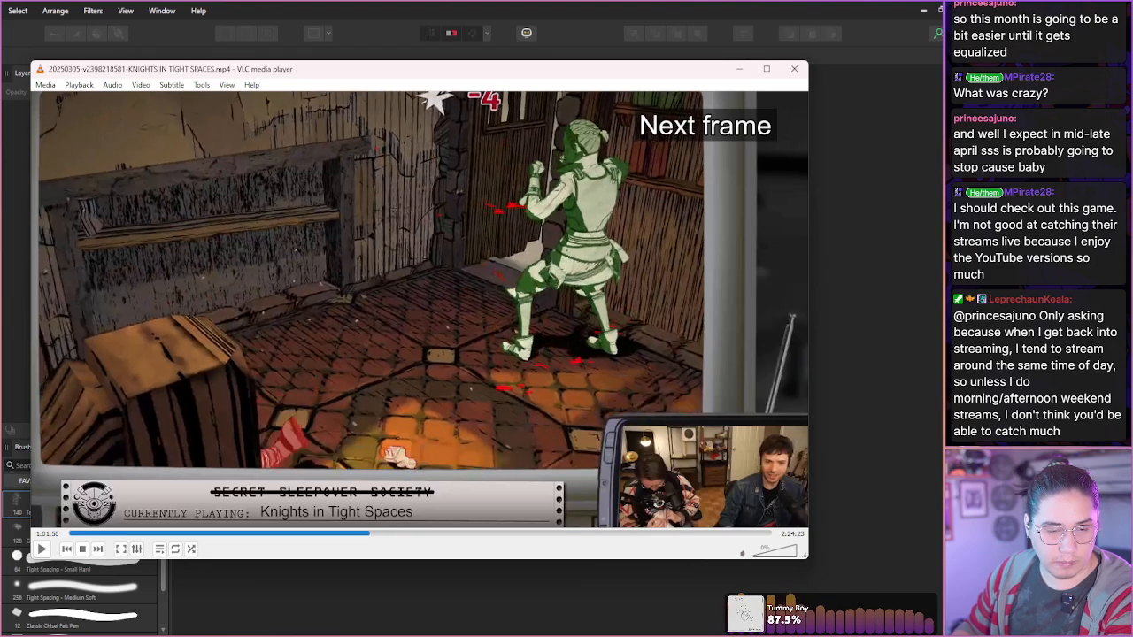
{"action": "key", "text": "e"}
{"action": "key", "text": "e"}
{"action": "key", "text": "e"}
{"action": "key", "text": "e"}
{"action": "key", "text": "e"}
{"action": "key", "text": "e"}
{"action": "key", "text": "e"}
{"action": "key", "text": "e"}
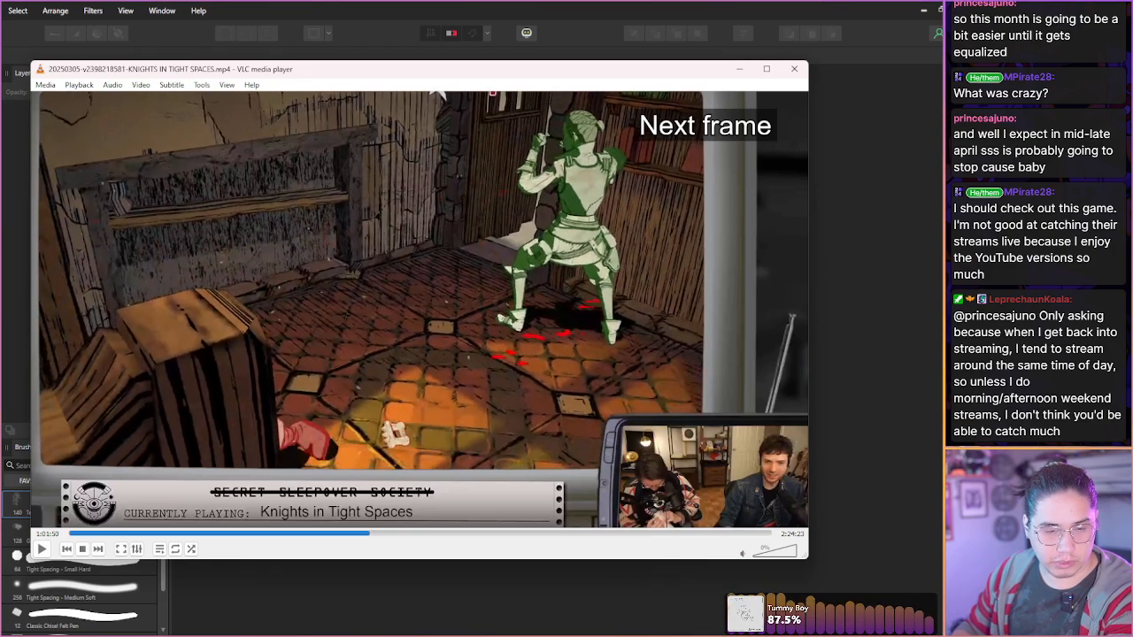
{"action": "key", "text": "e"}
{"action": "key", "text": "e"}
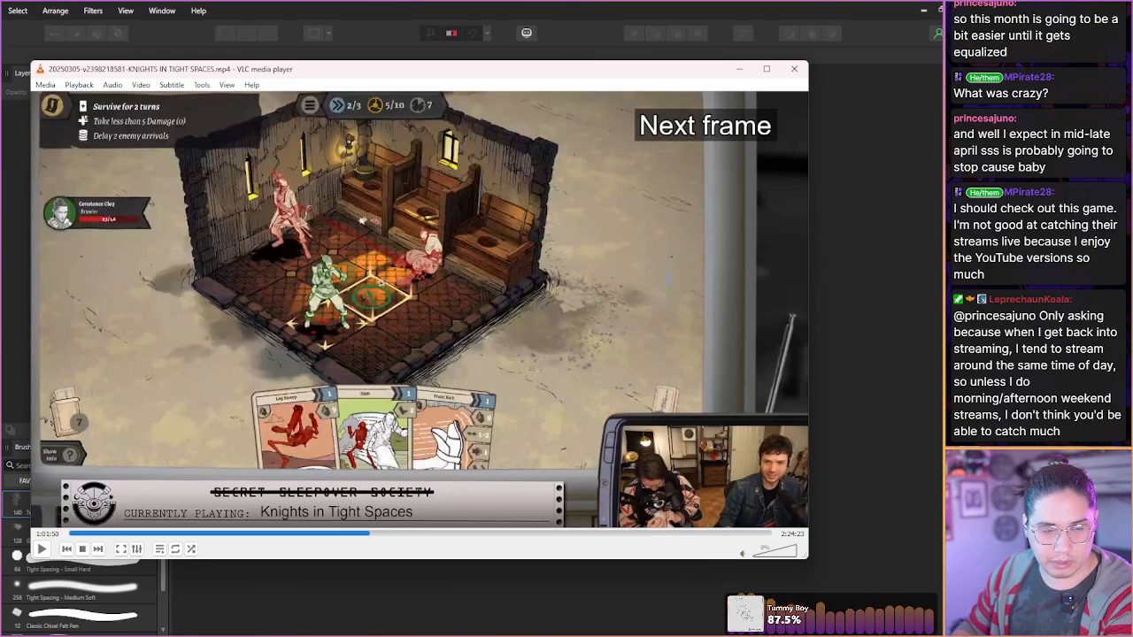
- Skip ahead in short jumps to the close-up of the brawler striking the red archer at 1:02:20
{"action": "key", "text": "shift+Right"}
{"action": "key", "text": "shift+Right"}
{"action": "key", "text": "shift+Right"}
{"action": "key", "text": "shift+Right"}
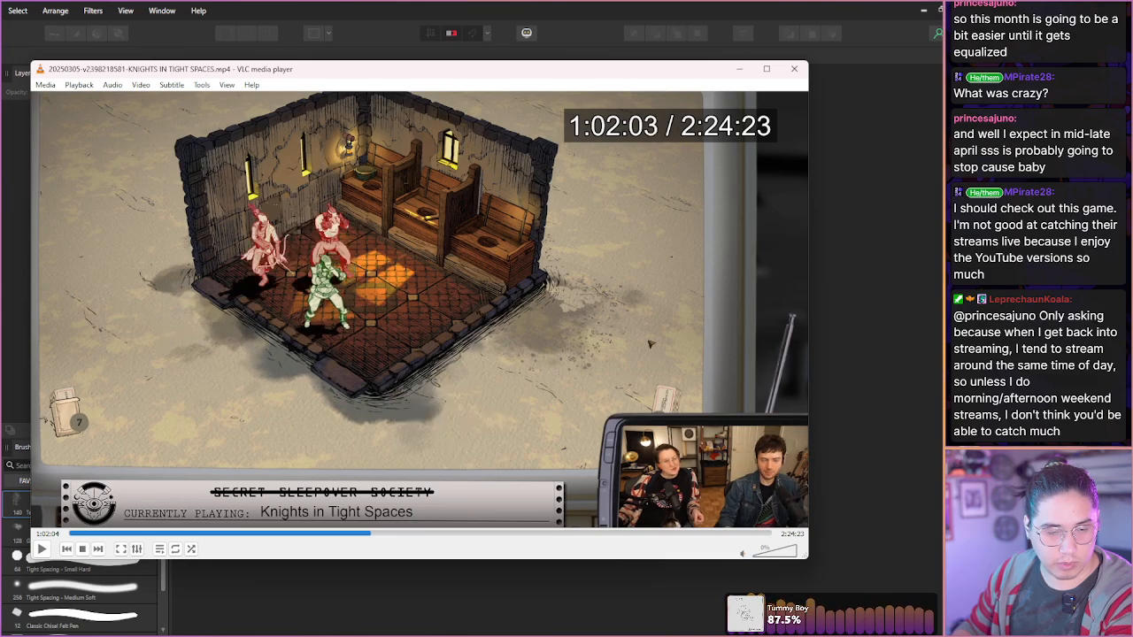
{"action": "key", "text": "shift+Right"}
{"action": "key", "text": "shift+Right"}
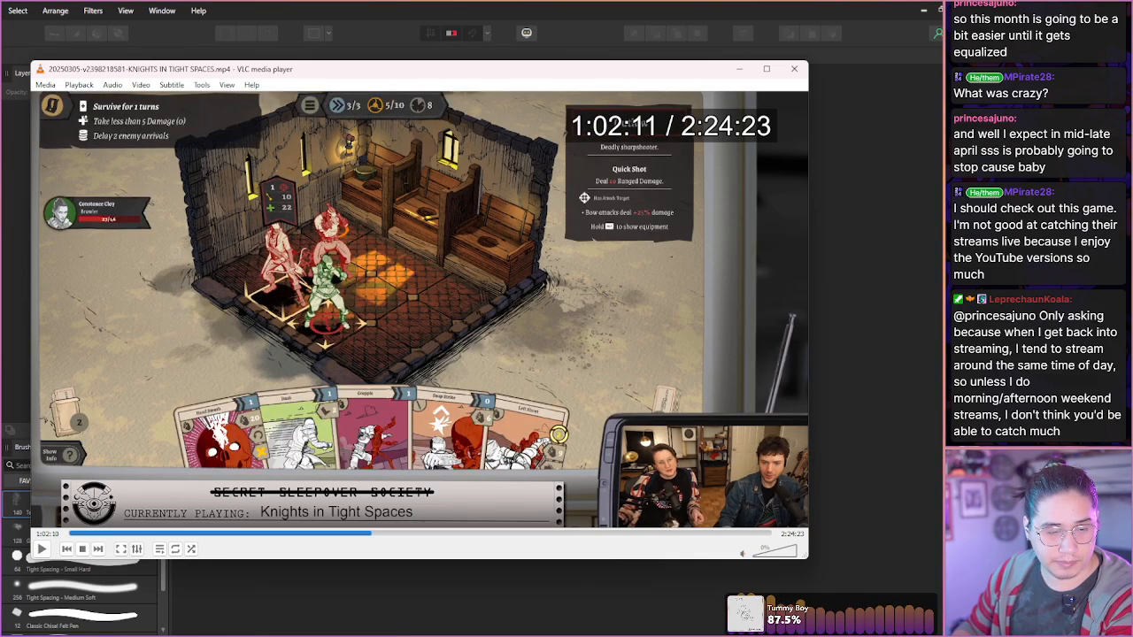
{"action": "key", "text": "shift+Right"}
{"action": "key", "text": "shift+Right"}
{"action": "key", "text": "shift+Right"}
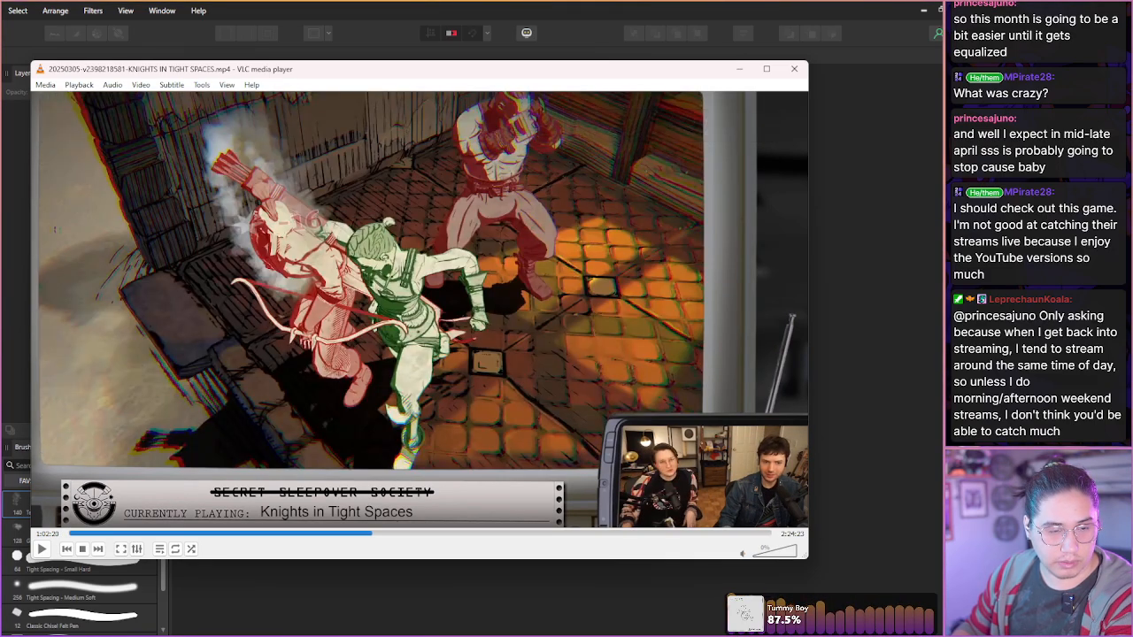
- Save a snapshot of the brawler striking the red archer at 1:02:20 while advancing through the first frames of the hit
{"action": "key", "text": "e"}
{"action": "key", "text": "e"}
{"action": "key", "text": "e"}
{"action": "key", "text": "e"}
{"action": "key", "text": "e"}
{"action": "key", "text": "e"}
{"action": "key", "text": "e"}
{"action": "key", "text": "e"}
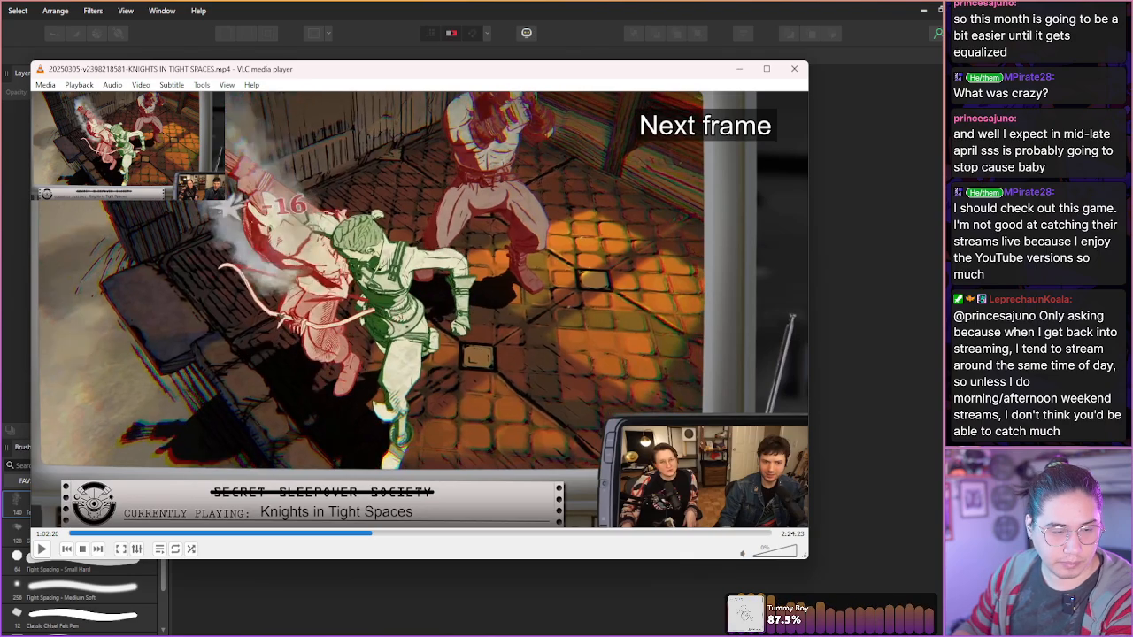
- Examine the head strike at 1:02:20 frame by frame, from the blood burst to the archer collapsing beneath the brawler's outstretched arm
{"action": "key", "text": "e"}
{"action": "key", "text": "e"}
{"action": "key", "text": "e"}
{"action": "key", "text": "e"}
{"action": "key", "text": "e"}
{"action": "key", "text": "e"}
{"action": "key", "text": "e"}
{"action": "key", "text": "e"}
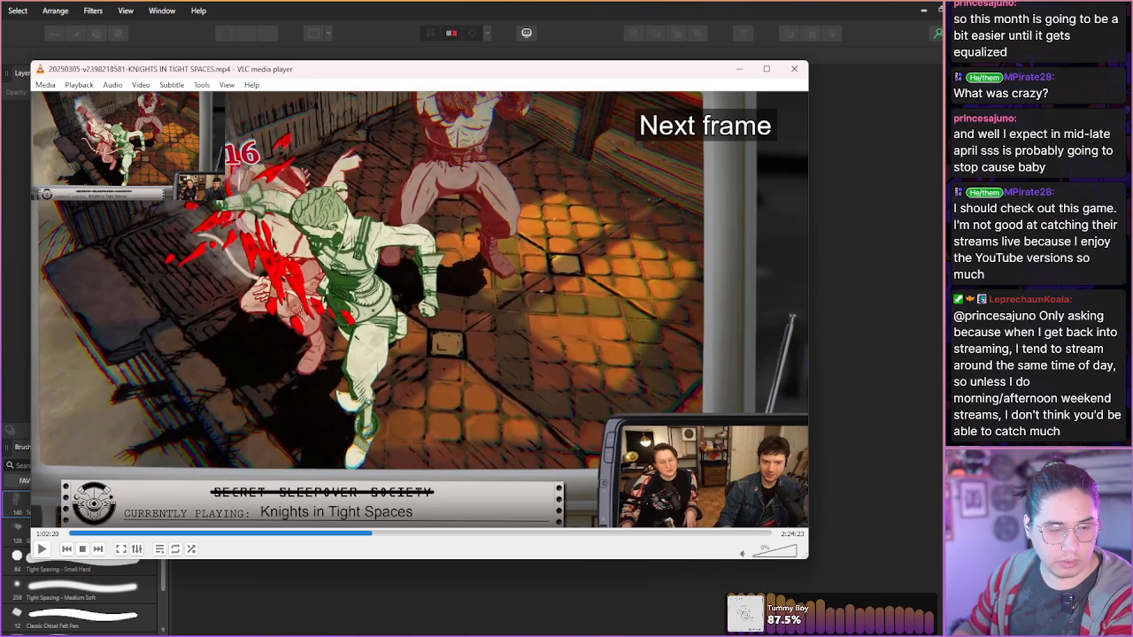
{"action": "key", "text": "e"}
{"action": "key", "text": "e"}
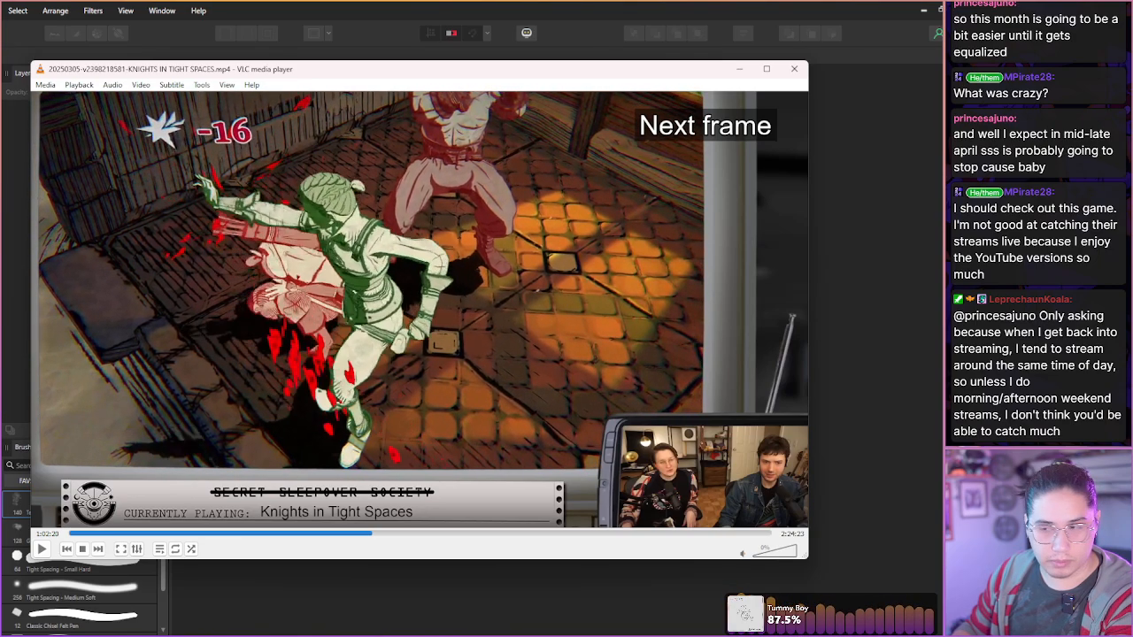
{"action": "key", "text": "e"}
{"action": "key", "text": "e"}
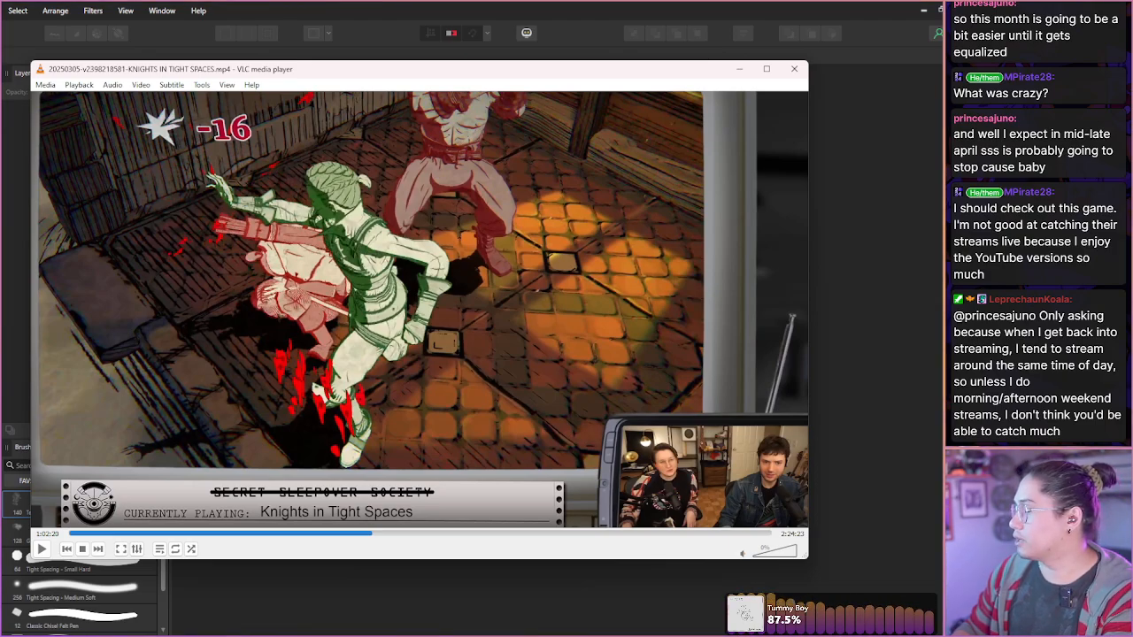
- Follow the brawler drawing back from the collapsed archer at 1:02:20 frame by frame
{"action": "key", "text": "e"}
{"action": "key", "text": "e"}
{"action": "key", "text": "e"}
{"action": "key", "text": "e"}
{"action": "key", "text": "e"}
{"action": "key", "text": "e"}
{"action": "key", "text": "e"}
{"action": "key", "text": "e"}
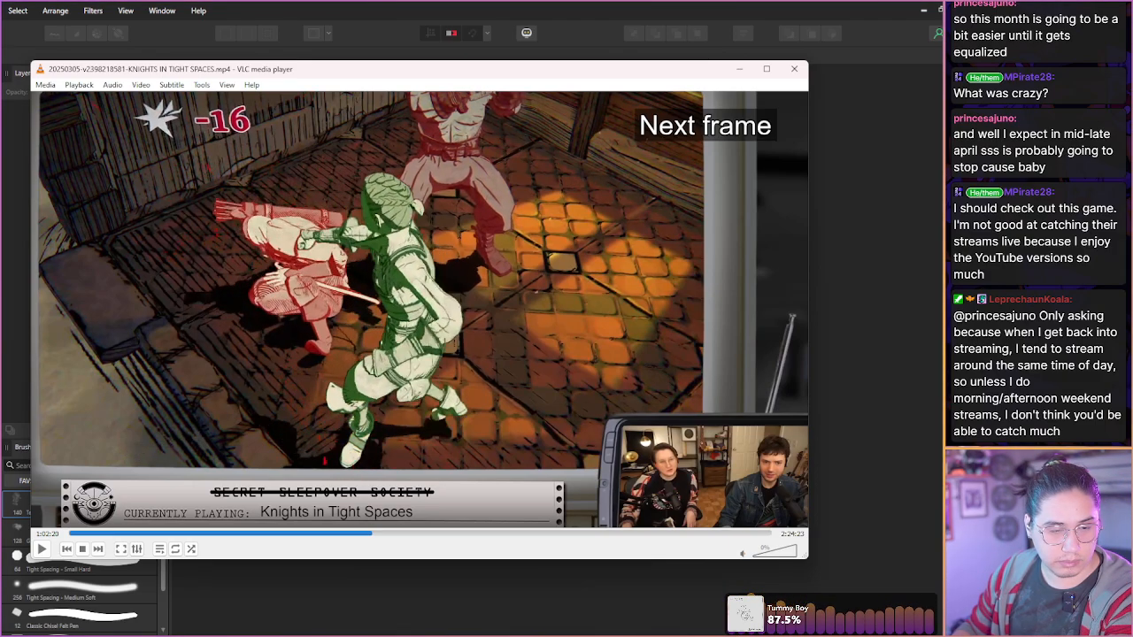
{"action": "key", "text": "e"}
{"action": "key", "text": "e"}
{"action": "key", "text": "e"}
{"action": "key", "text": "e"}
- Skip ahead in short jumps past the victory screen to the Bleeding explanation at 1:03:52
{"action": "key", "text": "shift+Right"}
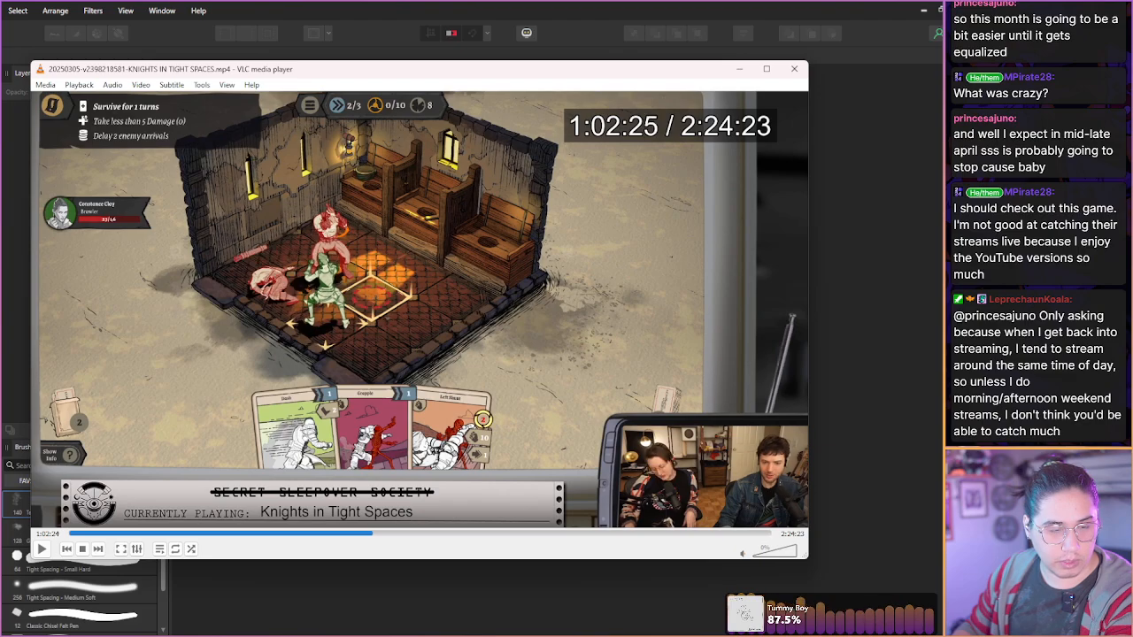
{"action": "key", "text": "shift+Right"}
{"action": "key", "text": "shift+Right"}
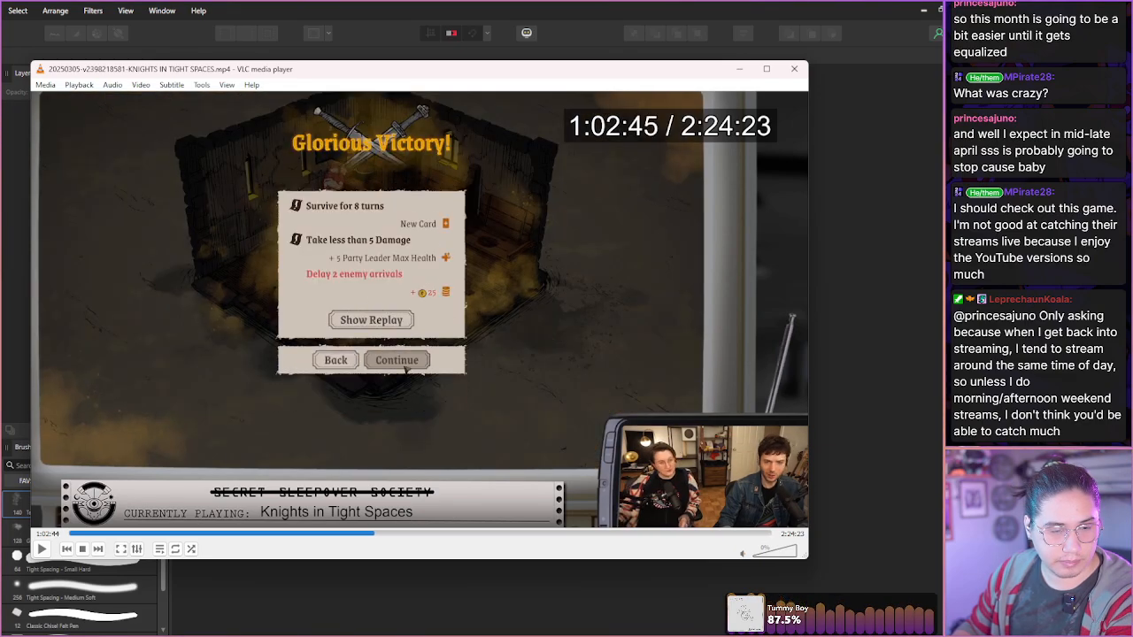
{"action": "key", "text": "shift+Right"}
{"action": "key", "text": "shift+Right"}
{"action": "key", "text": "shift+Right"}
{"action": "key", "text": "shift+Right"}
{"action": "key", "text": "shift+Right"}
{"action": "key", "text": "shift+Right"}
{"action": "key", "text": "shift+Right"}
{"action": "key", "text": "shift+Right"}
{"action": "key", "text": "shift+Right"}
{"action": "key", "text": "shift+Right"}
{"action": "key", "text": "shift+Right"}
{"action": "key", "text": "shift+Right"}
{"action": "key", "text": "shift+Right"}
{"action": "key", "text": "shift+Right"}
{"action": "key", "text": "shift+Right"}
{"action": "key", "text": "shift+Right"}
{"action": "key", "text": "shift+Right"}
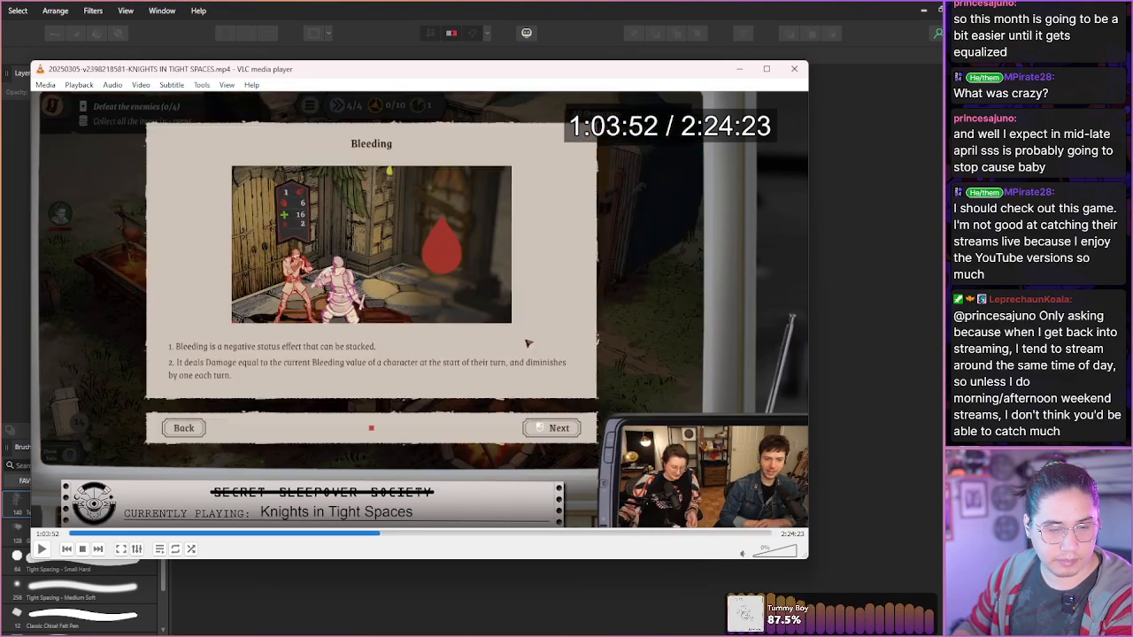
- Skip ahead from the Bleeding explanation to the outdoor kitchen fight at 1:04:32
{"action": "key", "text": "shift+Right"}
{"action": "key", "text": "shift+Right"}
{"action": "key", "text": "shift+Right"}
{"action": "key", "text": "shift+Right"}
{"action": "key", "text": "shift+Right"}
{"action": "key", "text": "shift+Right"}
{"action": "key", "text": "shift+Right"}
{"action": "key", "text": "shift+Right"}
{"action": "key", "text": "shift+Right"}
{"action": "key", "text": "shift+Right"}
{"action": "key", "text": "shift+Right"}
{"action": "key", "text": "shift+Right"}
{"action": "key", "text": "shift+Right"}
{"action": "key", "text": "shift+Right"}
{"action": "key", "text": "shift+Right"}
{"action": "key", "text": "shift+Right"}
{"action": "key", "text": "shift+Right"}
{"action": "key", "text": "shift+Right"}
{"action": "key", "text": "shift+Right"}
{"action": "key", "text": "shift+Right"}
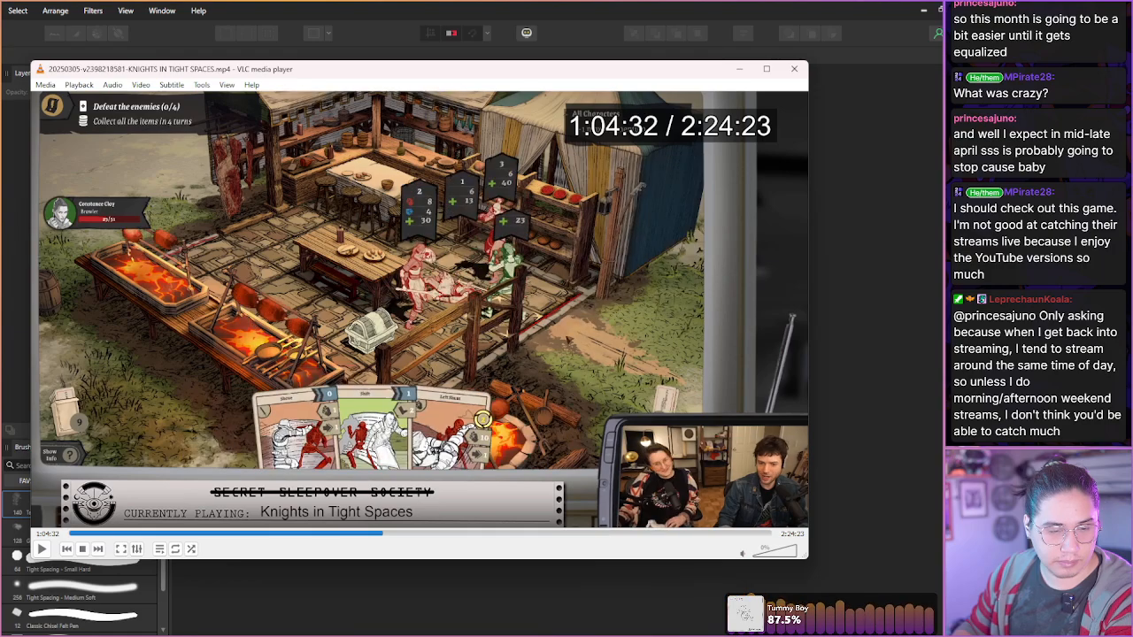
- Scan onward through the outdoor kitchen fight in short jumps to 1:06:12
{"action": "key", "text": "shift+Right"}
{"action": "key", "text": "shift+Right"}
{"action": "key", "text": "shift+Right"}
{"action": "key", "text": "shift+Right"}
{"action": "key", "text": "shift+Right"}
{"action": "key", "text": "shift+Right"}
{"action": "key", "text": "shift+Right"}
{"action": "key", "text": "shift+Right"}
{"action": "key", "text": "shift+Right"}
{"action": "key", "text": "shift+Right"}
{"action": "key", "text": "shift+Right"}
{"action": "key", "text": "shift+Right"}
{"action": "key", "text": "shift+Right"}
{"action": "key", "text": "shift+Right"}
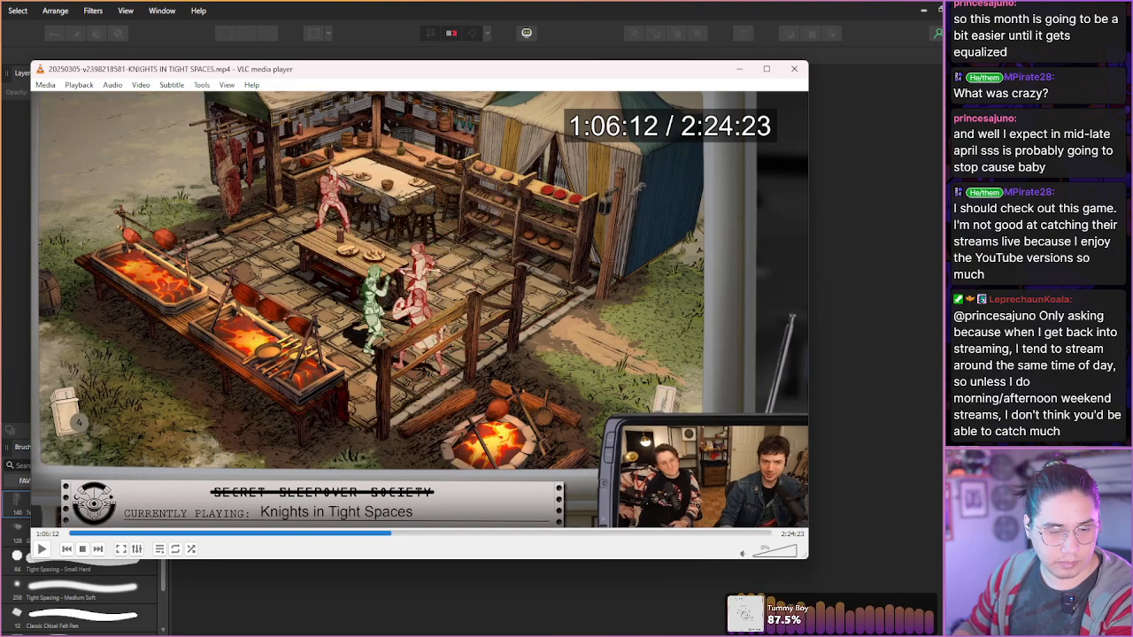
- Skip ahead in short jumps through the outdoor kitchen fight to the Leg Sweep card at 1:06:49
{"action": "key", "text": "shift+Right"}
{"action": "key", "text": "shift+Right"}
{"action": "key", "text": "shift+Right"}
{"action": "key", "text": "shift+Right"}
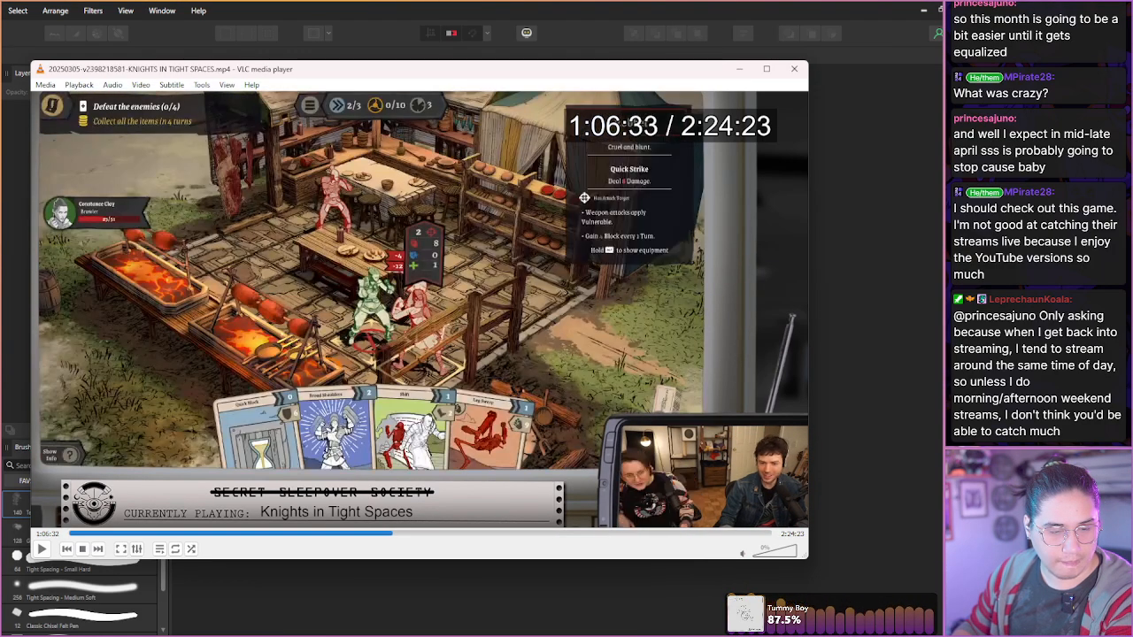
{"action": "key", "text": "shift+Right"}
{"action": "key", "text": "shift+Right"}
{"action": "key", "text": "shift+Right"}
{"action": "key", "text": "shift+Right"}
{"action": "key", "text": "shift+Right"}
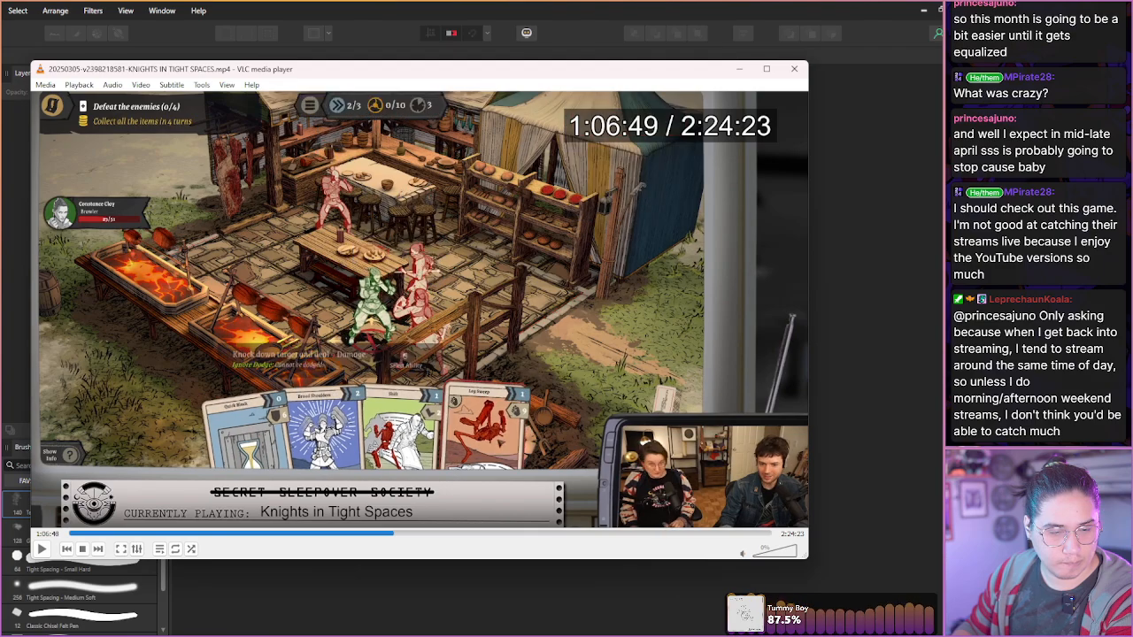
- Scan onward in short jumps to the brawler's crouching strike beside the bread shelves at 1:07:43
{"action": "key", "text": "shift+Right"}
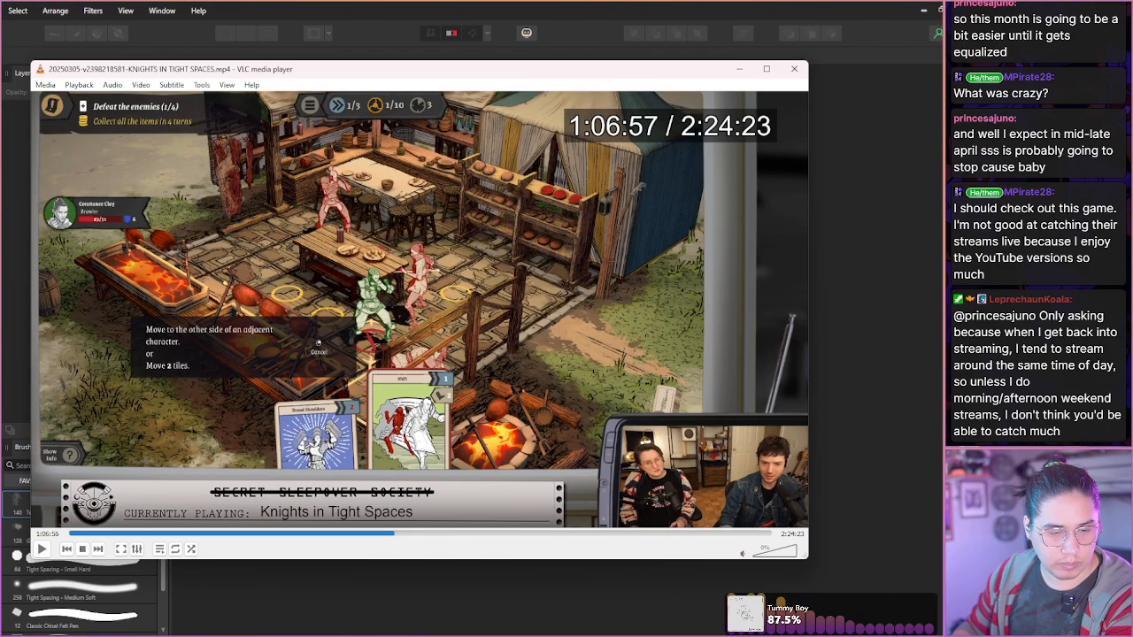
{"action": "key", "text": "shift+Right"}
{"action": "key", "text": "shift+Right"}
{"action": "key", "text": "shift+Right"}
{"action": "key", "text": "shift+Right"}
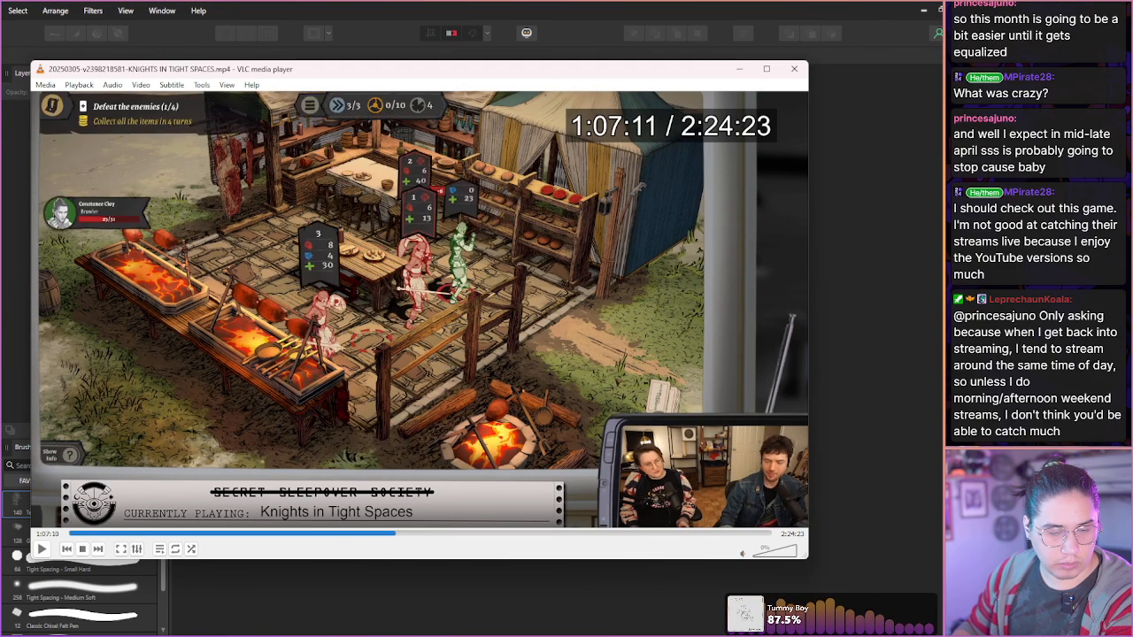
{"action": "key", "text": "shift+Right"}
{"action": "key", "text": "shift+Right"}
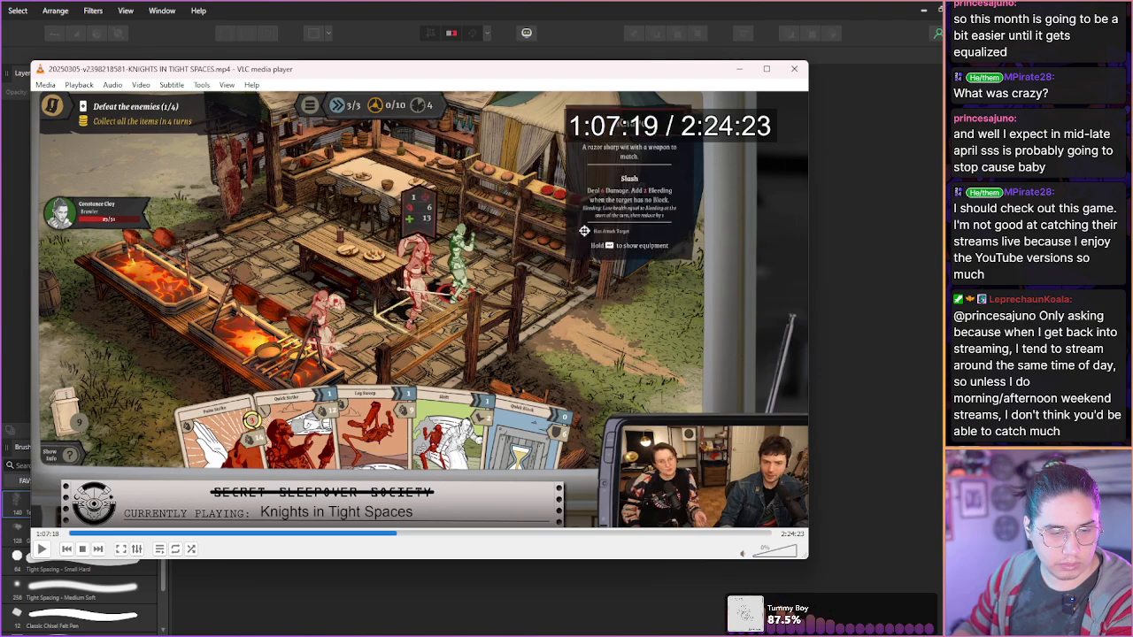
{"action": "key", "text": "shift+Right"}
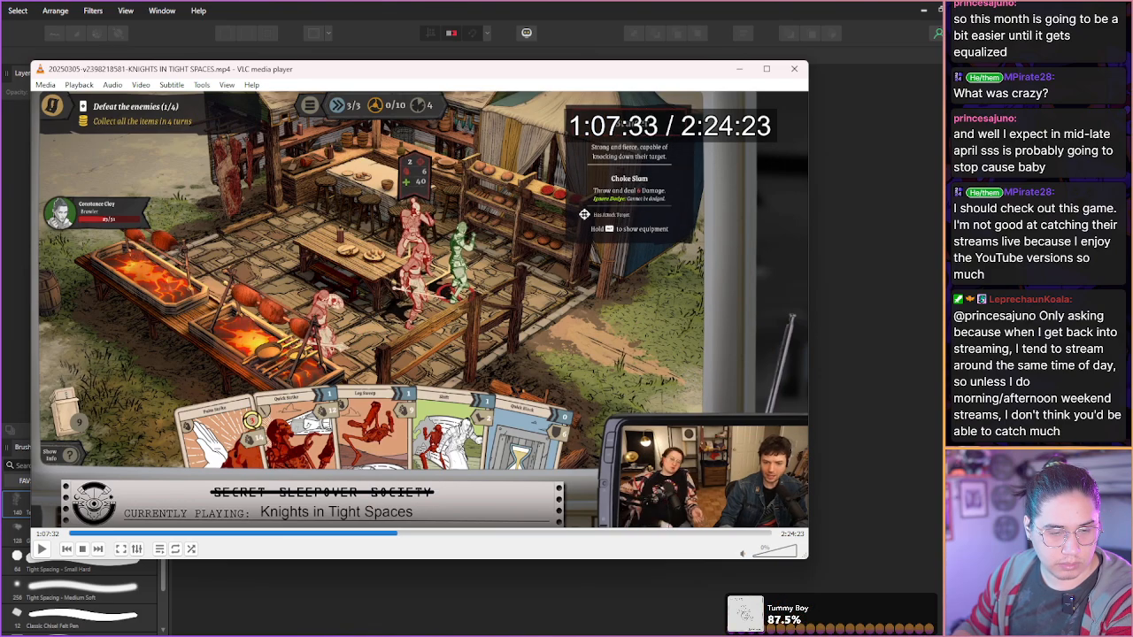
{"action": "key", "text": "shift+Right"}
{"action": "key", "text": "shift+Right"}
{"action": "key", "text": "shift+Right"}
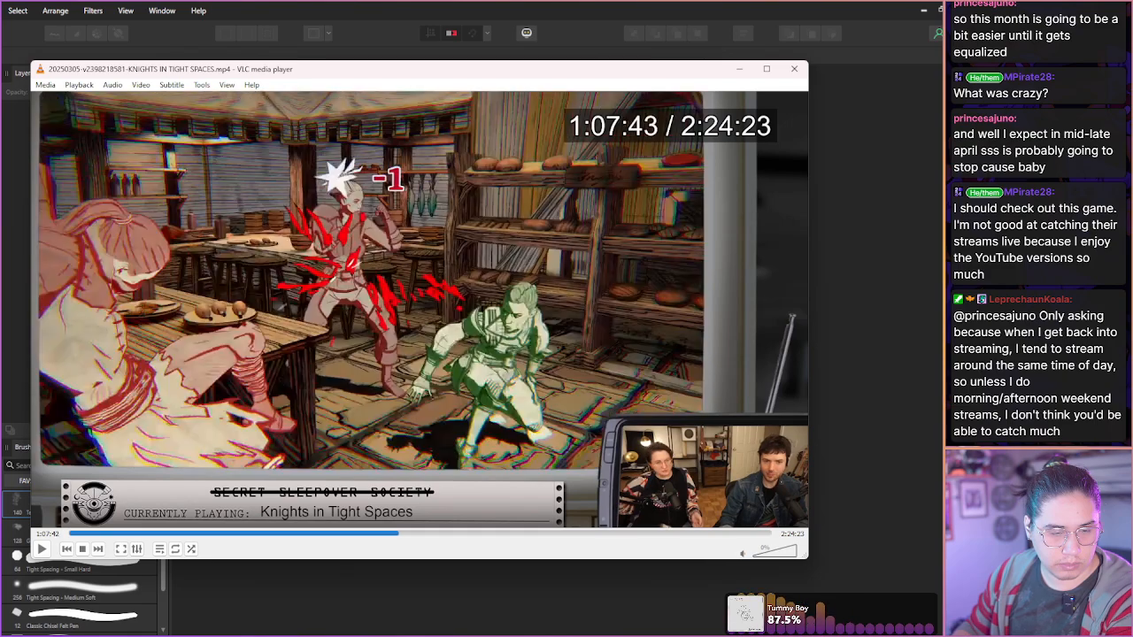
- Skip ahead from the crouching strike to the brawler's turn behind the dining table at 1:08:15
{"action": "key", "text": "shift+Right"}
{"action": "key", "text": "shift+Right"}
{"action": "key", "text": "shift+Right"}
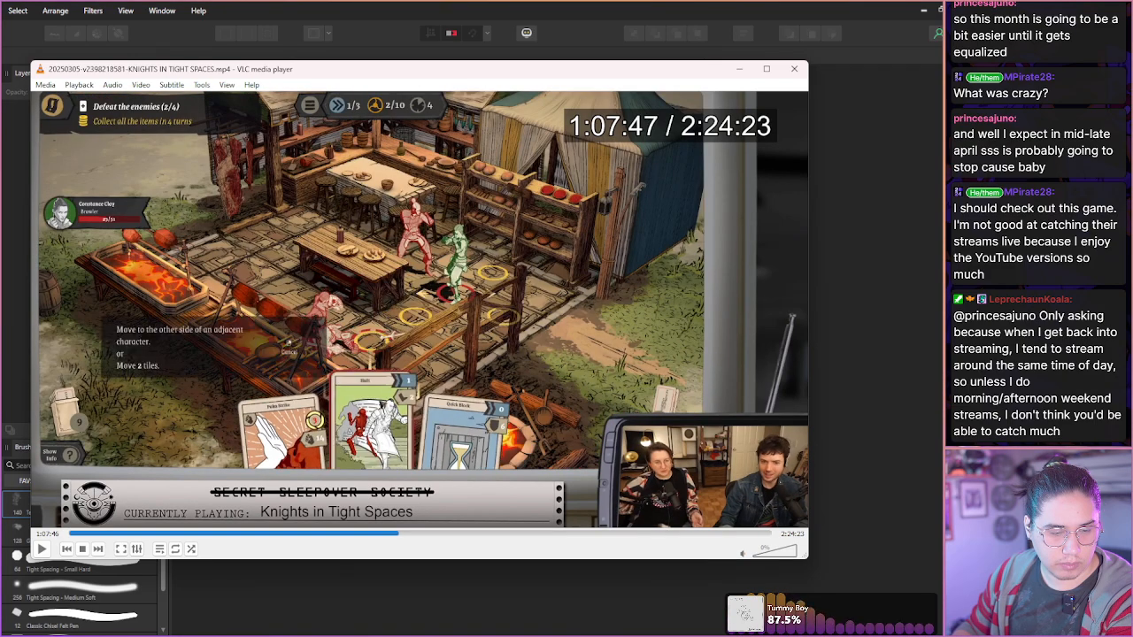
{"action": "key", "text": "shift+Right"}
{"action": "key", "text": "shift+Right"}
{"action": "key", "text": "shift+Right"}
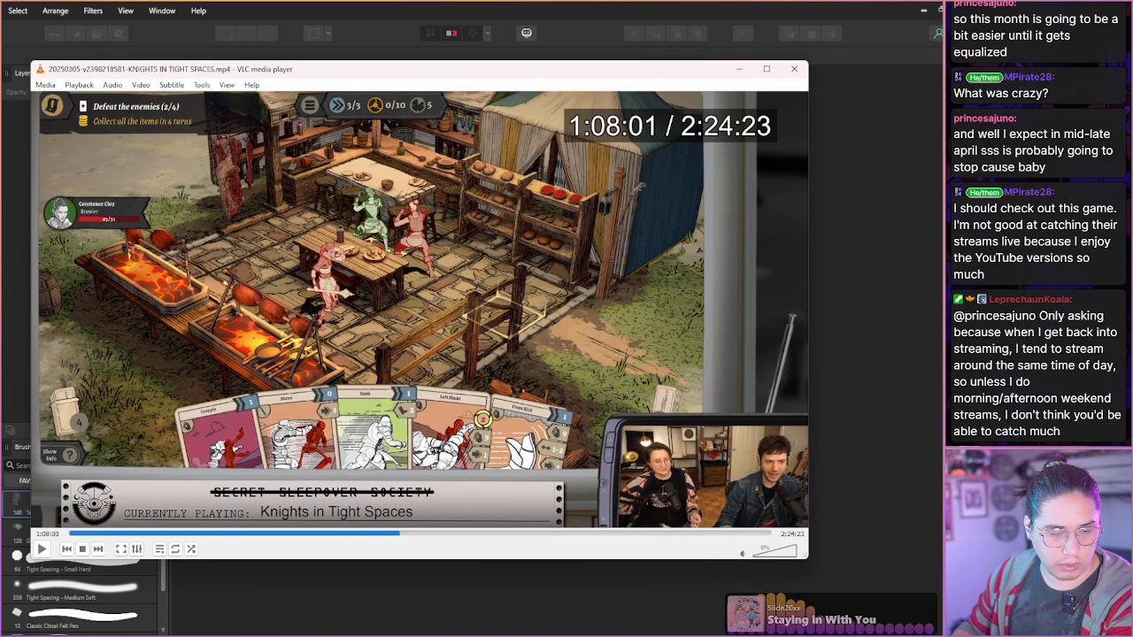
{"action": "key", "text": "shift+Right"}
{"action": "key", "text": "shift+Right"}
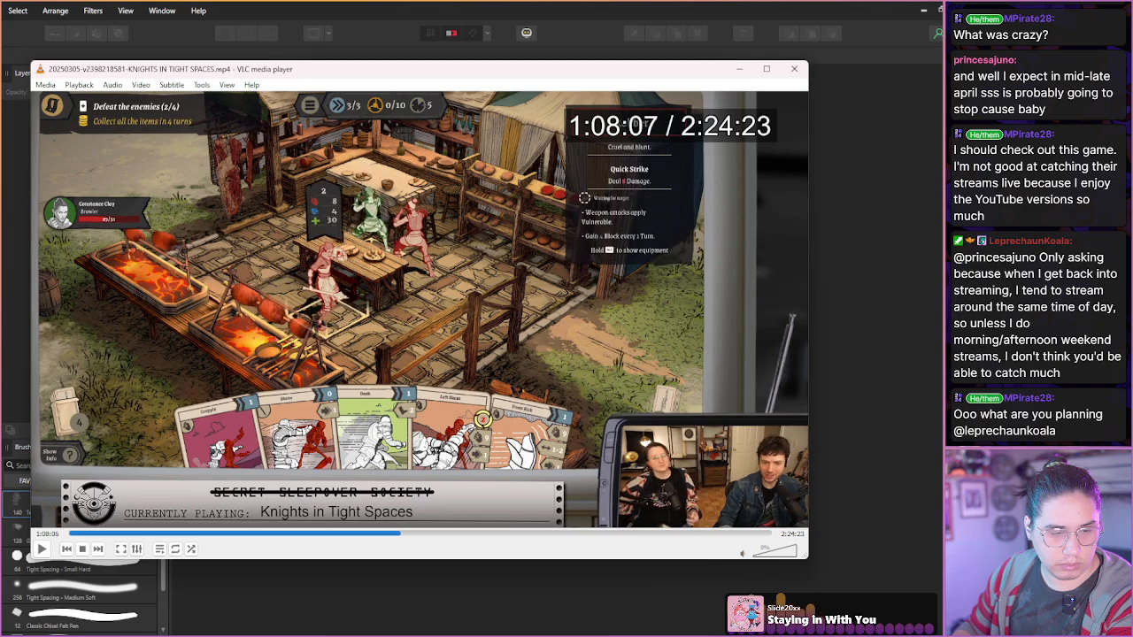
{"action": "key", "text": "shift+Right"}
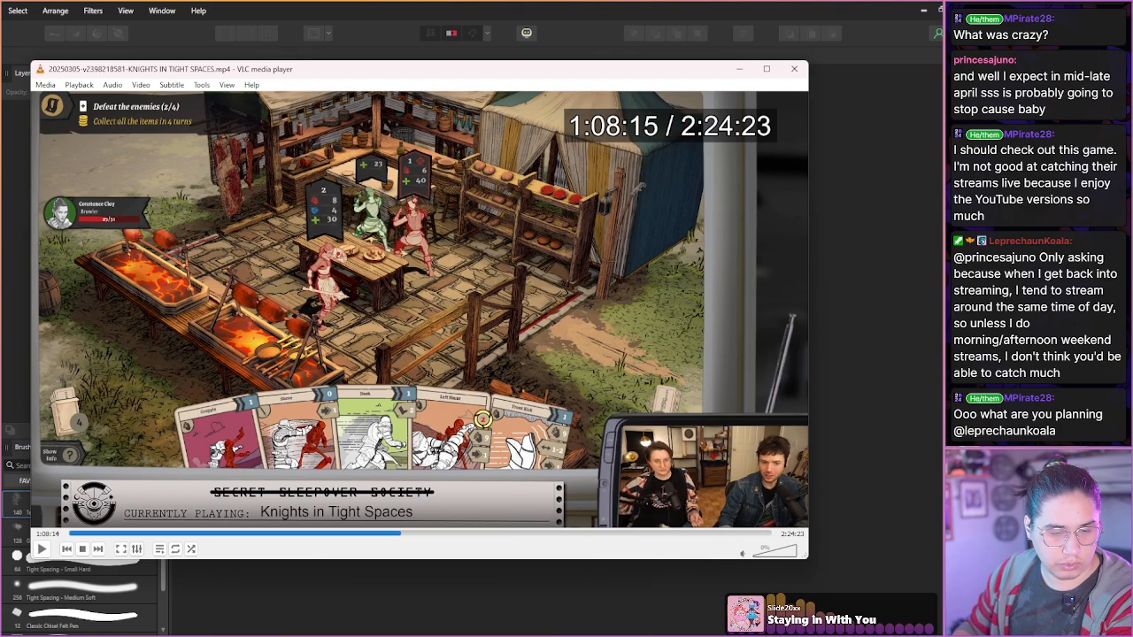
- Advance in short jumps to the brawler's kick beside the wooden table at 1:08:57
{"action": "key", "text": "shift+Right"}
{"action": "key", "text": "shift+Right"}
{"action": "key", "text": "shift+Right"}
{"action": "key", "text": "shift+Right"}
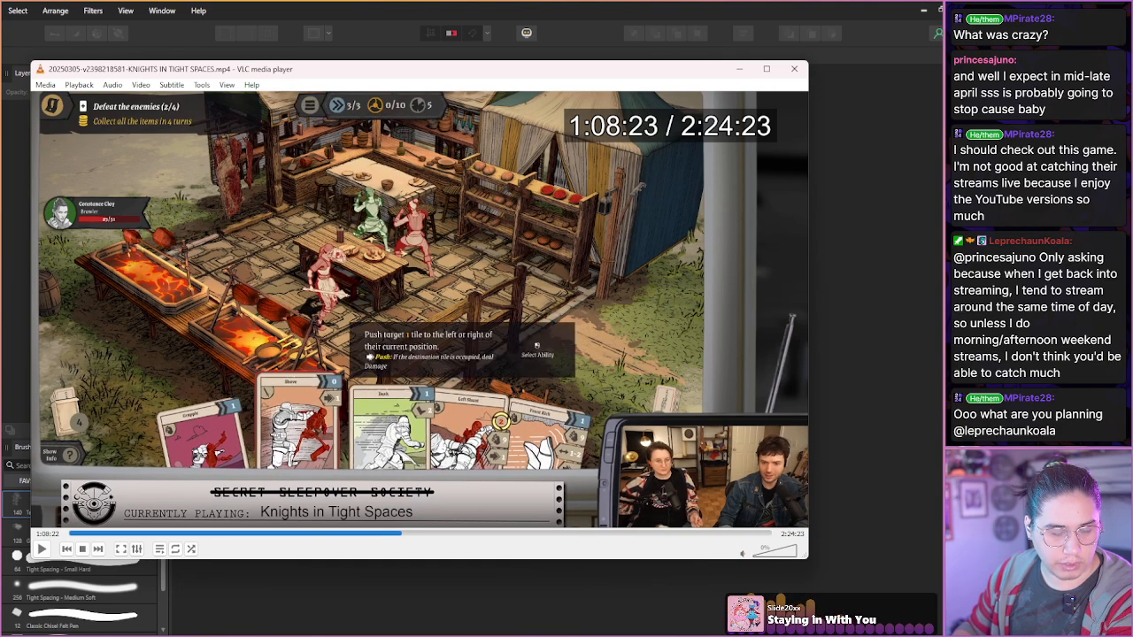
{"action": "key", "text": "shift+Right"}
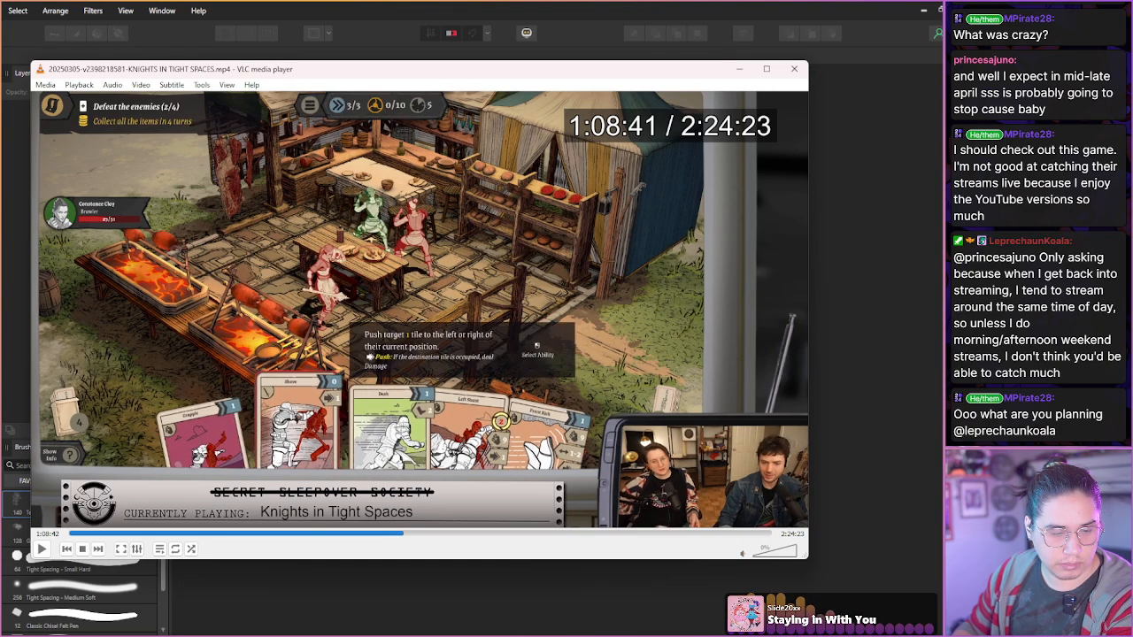
{"action": "key", "text": "shift+Right"}
{"action": "key", "text": "shift+Right"}
{"action": "key", "text": "shift+Right"}
{"action": "key", "text": "shift+Right"}
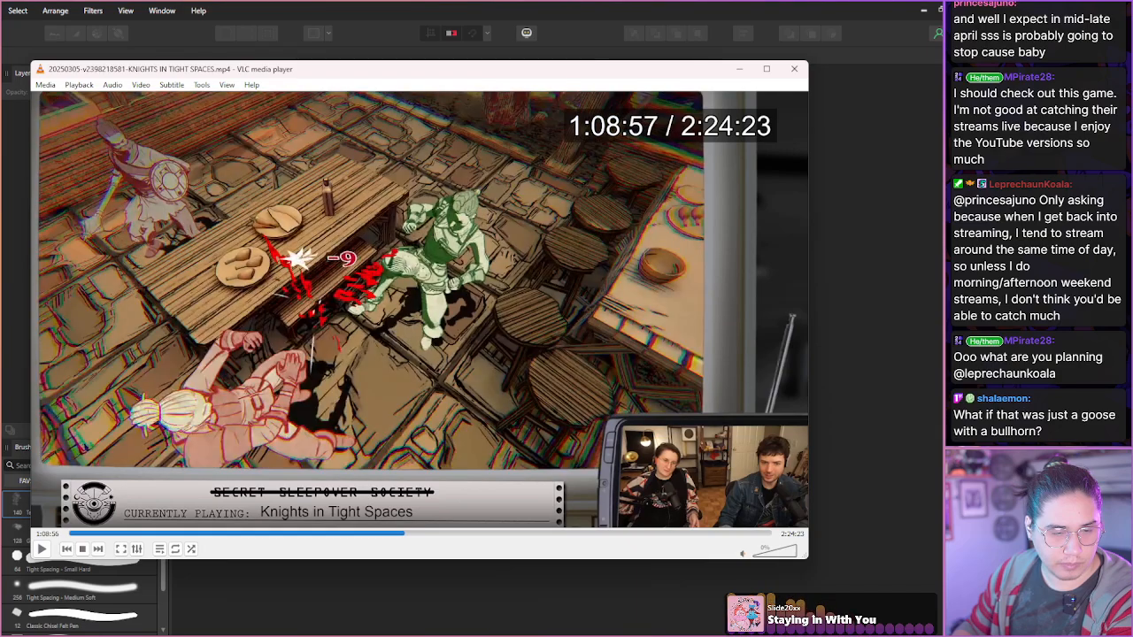
- Scan past the kick in short jumps to the next turn of the kitchen fight at 1:09:35
{"action": "key", "text": "shift+Right"}
{"action": "key", "text": "shift+Right"}
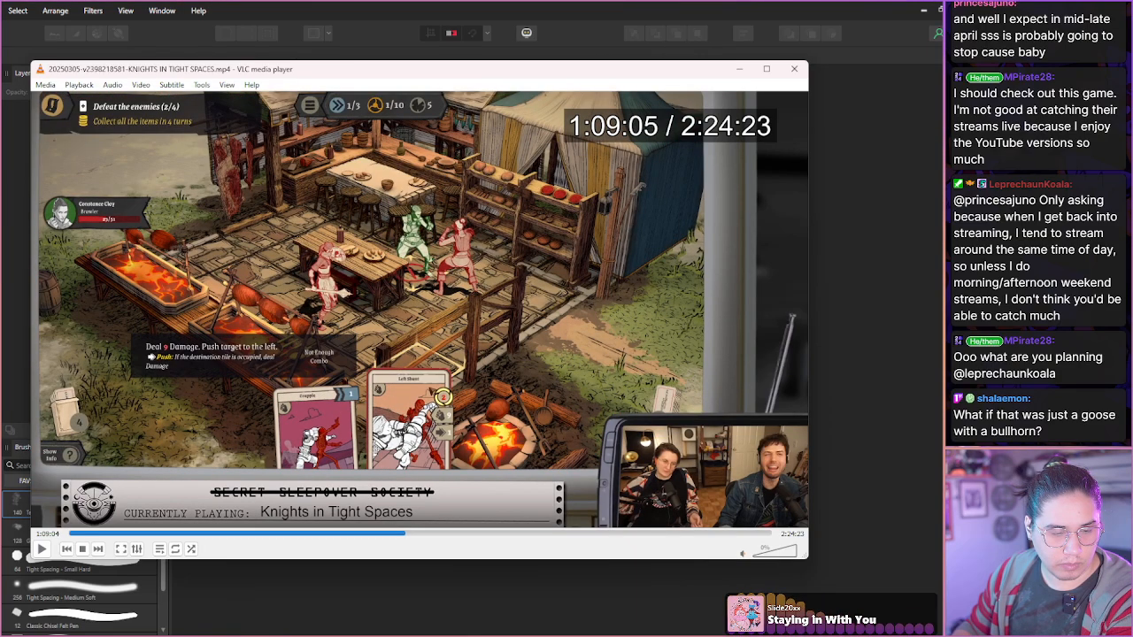
{"action": "key", "text": "shift+Right"}
{"action": "key", "text": "shift+Right"}
{"action": "key", "text": "shift+Right"}
{"action": "key", "text": "shift+Right"}
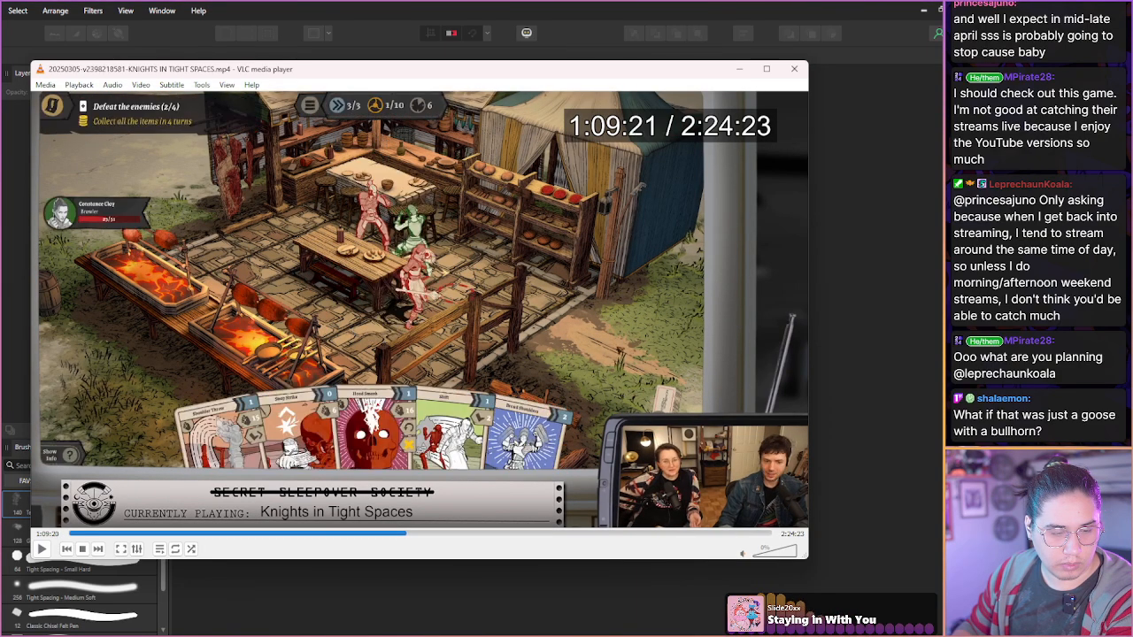
{"action": "key", "text": "shift+Right"}
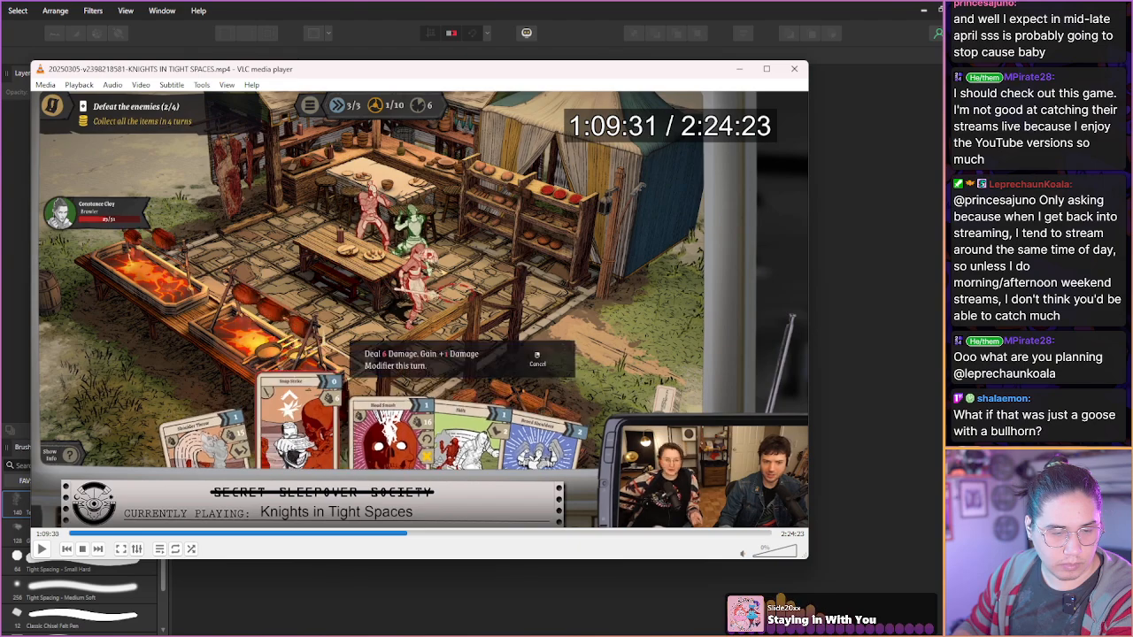
{"action": "key", "text": "shift+Right"}
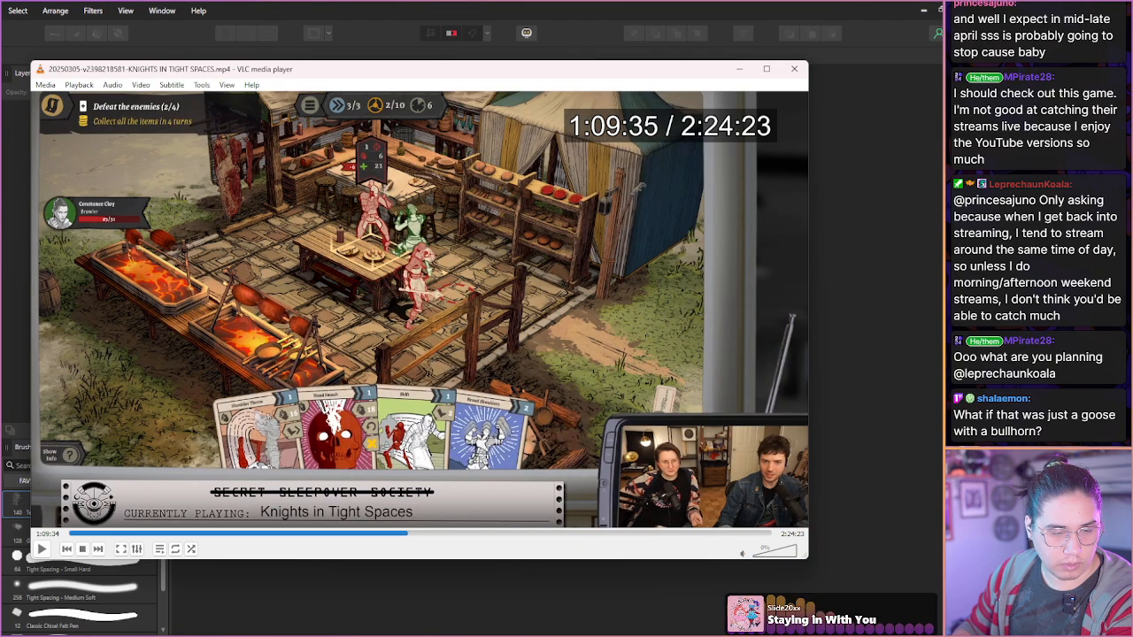
- Skip ahead from the brawler's turn to the close-up Head Smash hit at 1:10:05
{"action": "key", "text": "shift+Right"}
{"action": "key", "text": "shift+Right"}
{"action": "key", "text": "shift+Right"}
{"action": "key", "text": "shift+Right"}
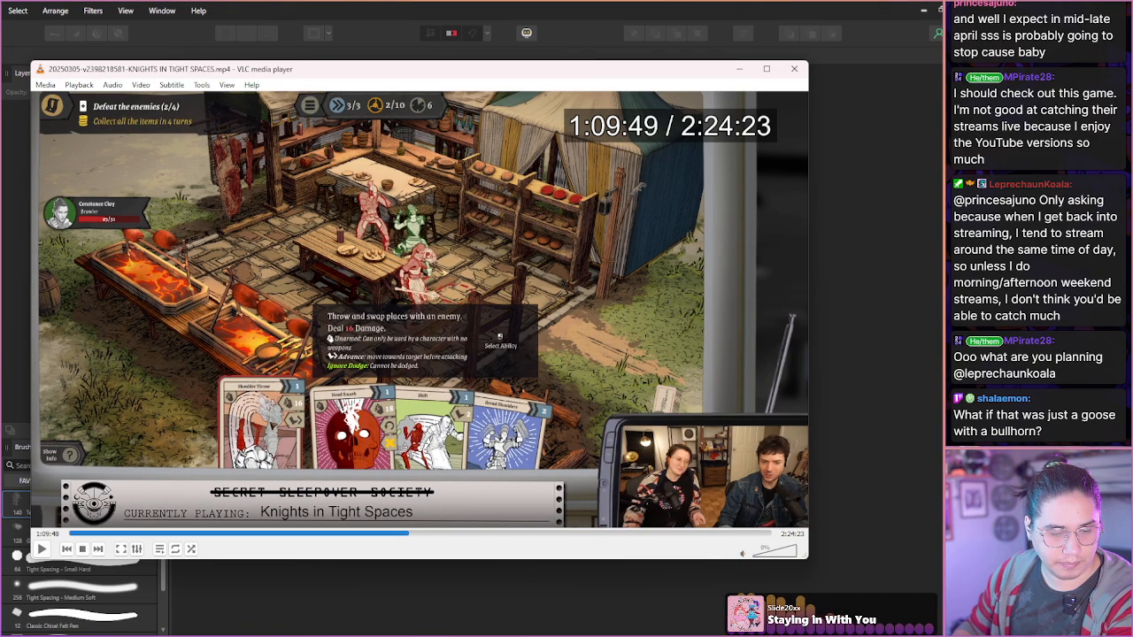
{"action": "key", "text": "shift+Right"}
{"action": "key", "text": "shift+Right"}
{"action": "key", "text": "shift+Right"}
{"action": "key", "text": "shift+Right"}
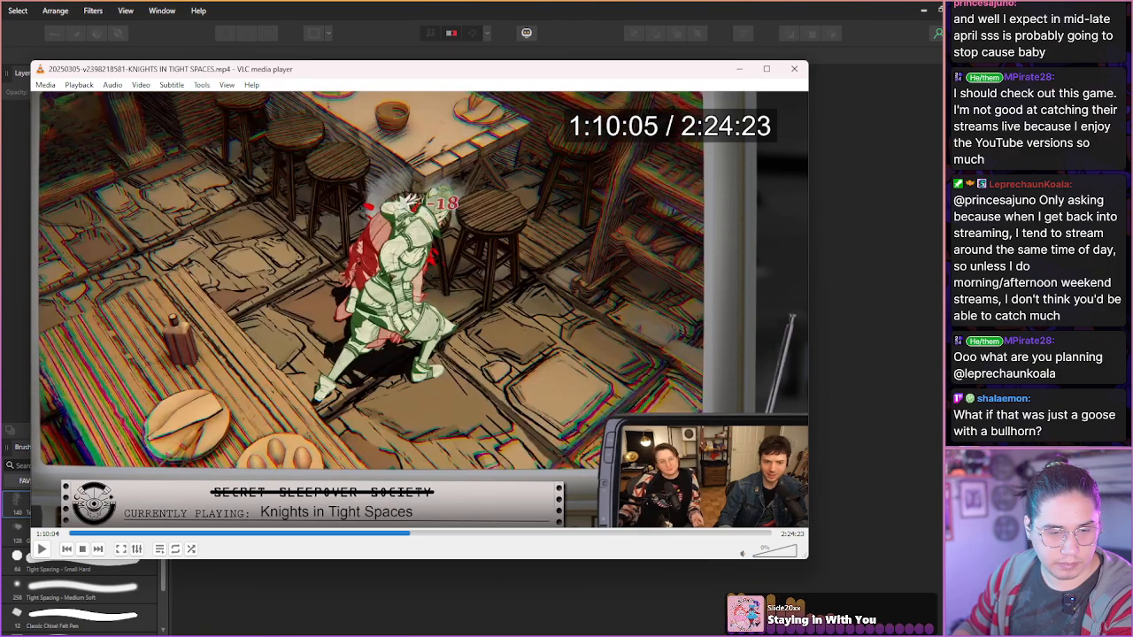
- Go back to just before the Head Smash and advance by frames to the close-up of the brawler facing the bruiser at 1:10:03
{"action": "key", "text": "shift+Left"}
{"action": "key", "text": "e"}
{"action": "key", "text": "space"}
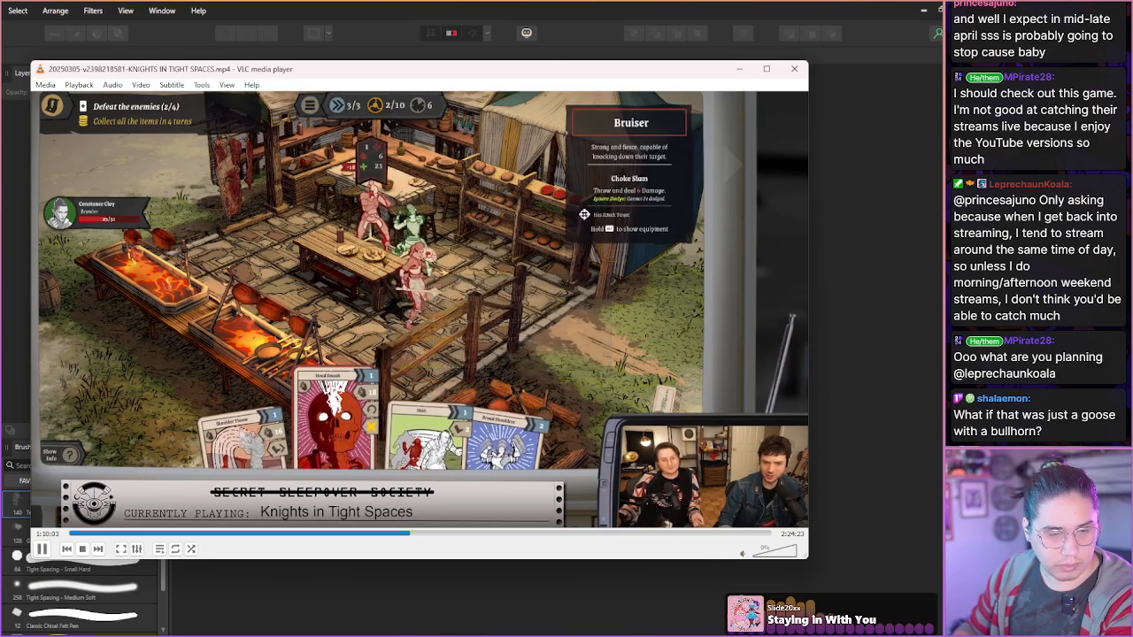
{"action": "key", "text": "e"}
{"action": "key", "text": "e"}
{"action": "key", "text": "e"}
{"action": "key", "text": "e"}
{"action": "key", "text": "e"}
{"action": "key", "text": "e"}
{"action": "key", "text": "e"}
{"action": "key", "text": "e"}
{"action": "key", "text": "e"}
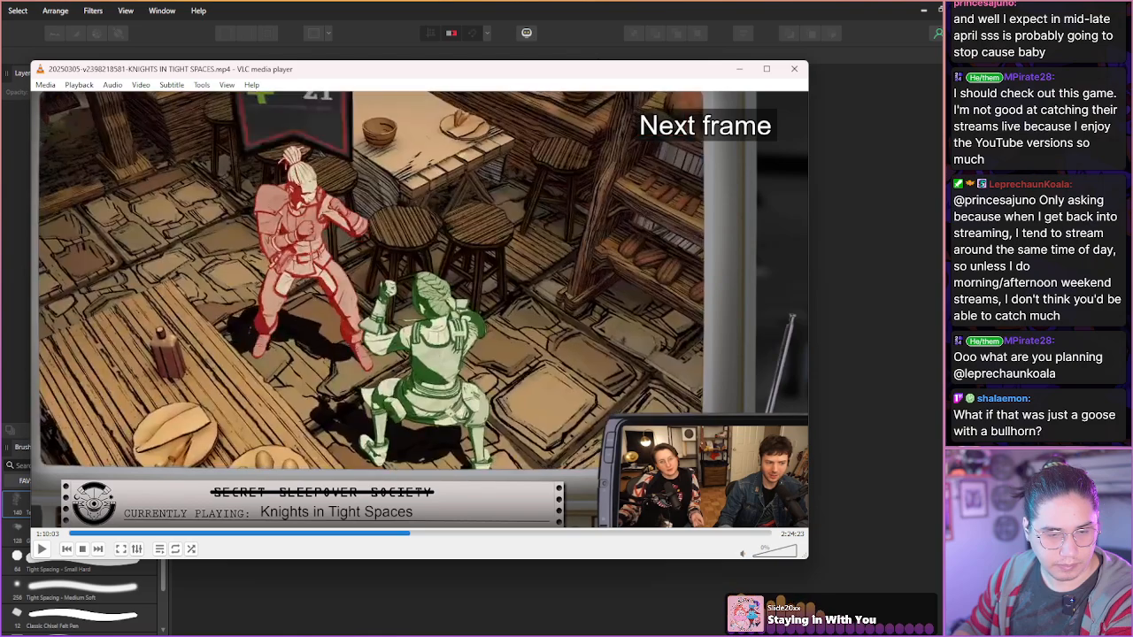
- Follow the brawler grabbing the bruiser and bending them backward frame by frame
{"action": "key", "text": "e"}
{"action": "key", "text": "e"}
{"action": "key", "text": "e"}
{"action": "key", "text": "e"}
{"action": "key", "text": "e"}
{"action": "key", "text": "e"}
{"action": "key", "text": "e"}
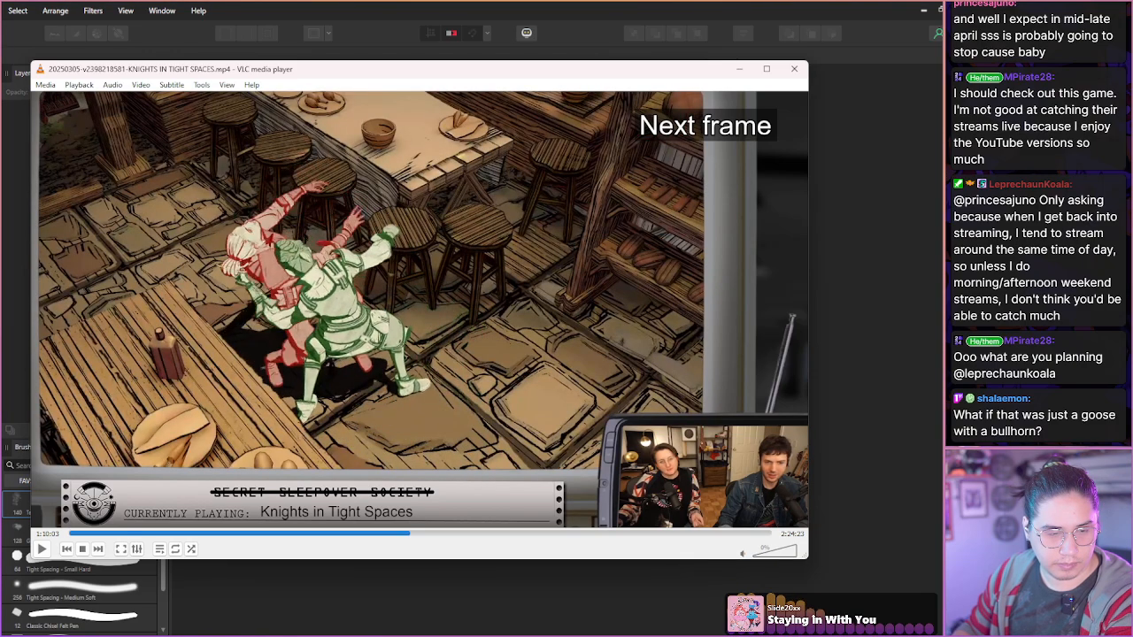
{"action": "key", "text": "e"}
{"action": "key", "text": "e"}
{"action": "key", "text": "e"}
{"action": "key", "text": "e"}
{"action": "key", "text": "e"}
{"action": "key", "text": "e"}
{"action": "key", "text": "e"}
{"action": "key", "text": "e"}
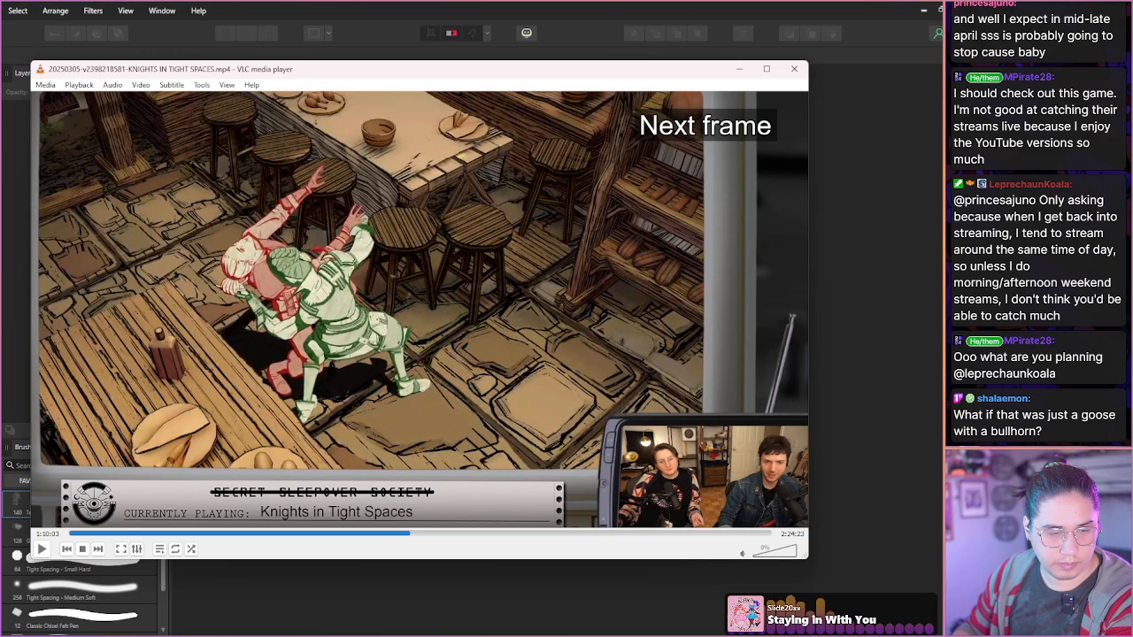
- Continue frame by frame through the bent-back grapple to 1:10:05
{"action": "key", "text": "e"}
{"action": "key", "text": "e"}
{"action": "key", "text": "e"}
{"action": "key", "text": "e"}
{"action": "key", "text": "e"}
{"action": "key", "text": "e"}
{"action": "key", "text": "e"}
{"action": "key", "text": "e"}
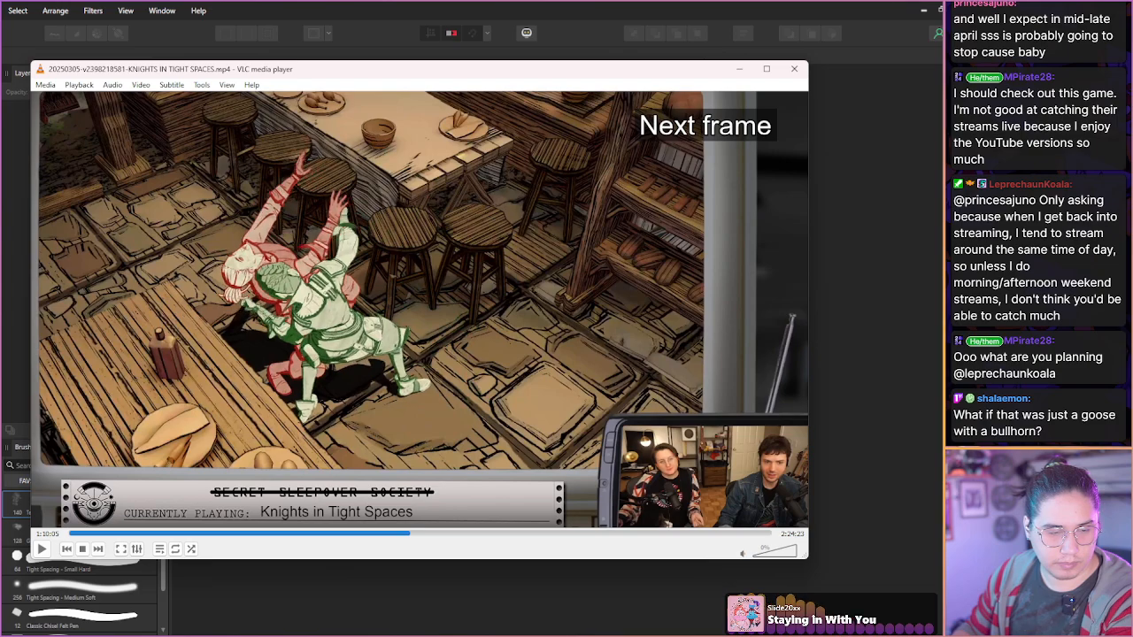
- Advance to the frame where the brawler pulls the bruiser's head in at 1:10:05 and save a snapshot
{"action": "key", "text": "e"}
{"action": "key", "text": "e"}
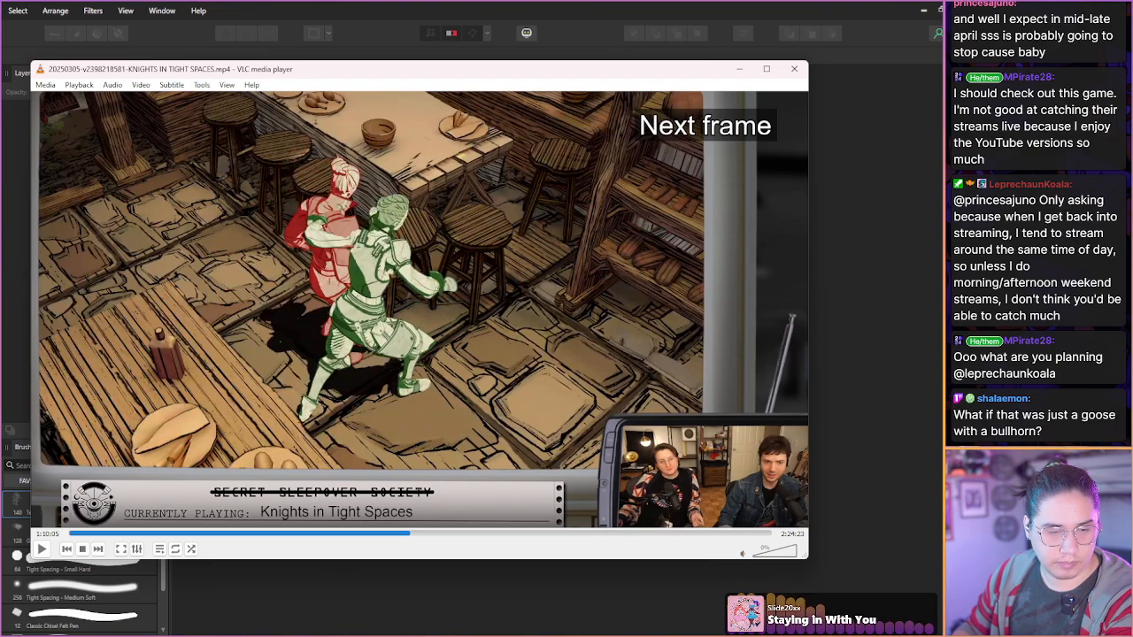
{"action": "key", "text": "e"}
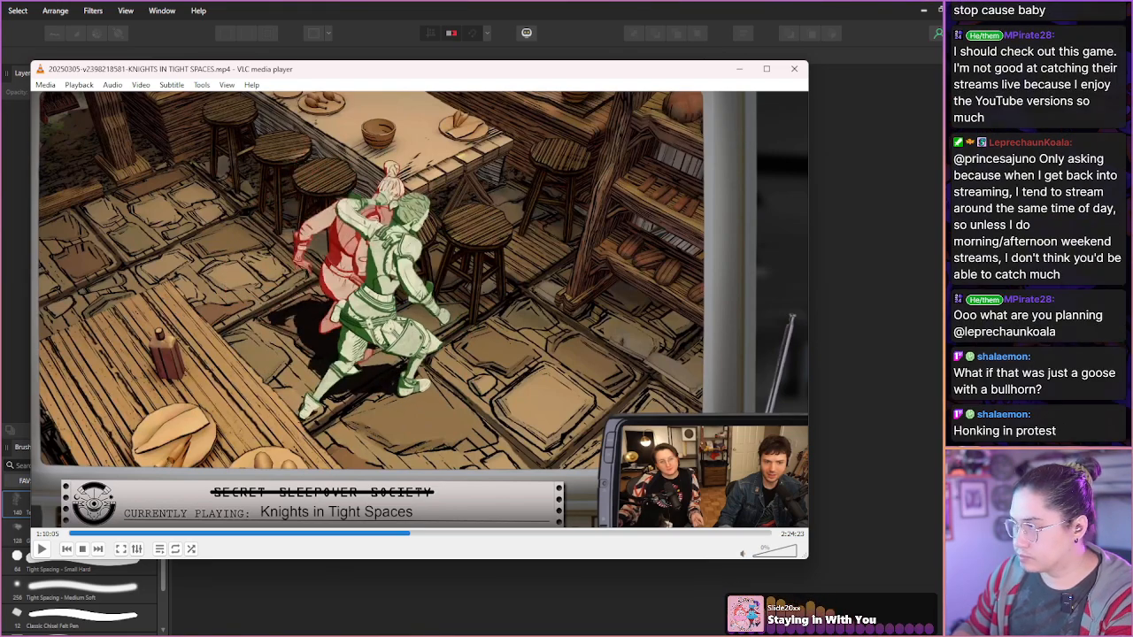
{"action": "key", "text": "shift+s"}
- Step frame by frame from the saved pose into the Head Smash impact
{"action": "key", "text": "e"}
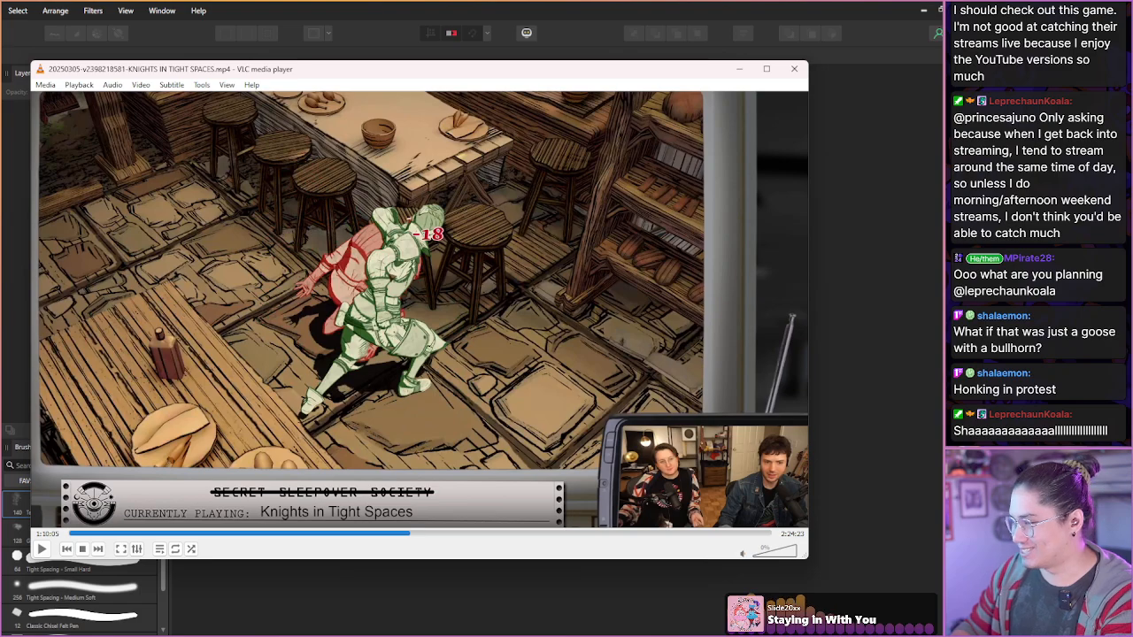
{"action": "key", "text": "e"}
{"action": "key", "text": "e"}
{"action": "key", "text": "e"}
{"action": "key", "text": "e"}
{"action": "key", "text": "e"}
{"action": "key", "text": "e"}
{"action": "key", "text": "e"}
{"action": "key", "text": "e"}
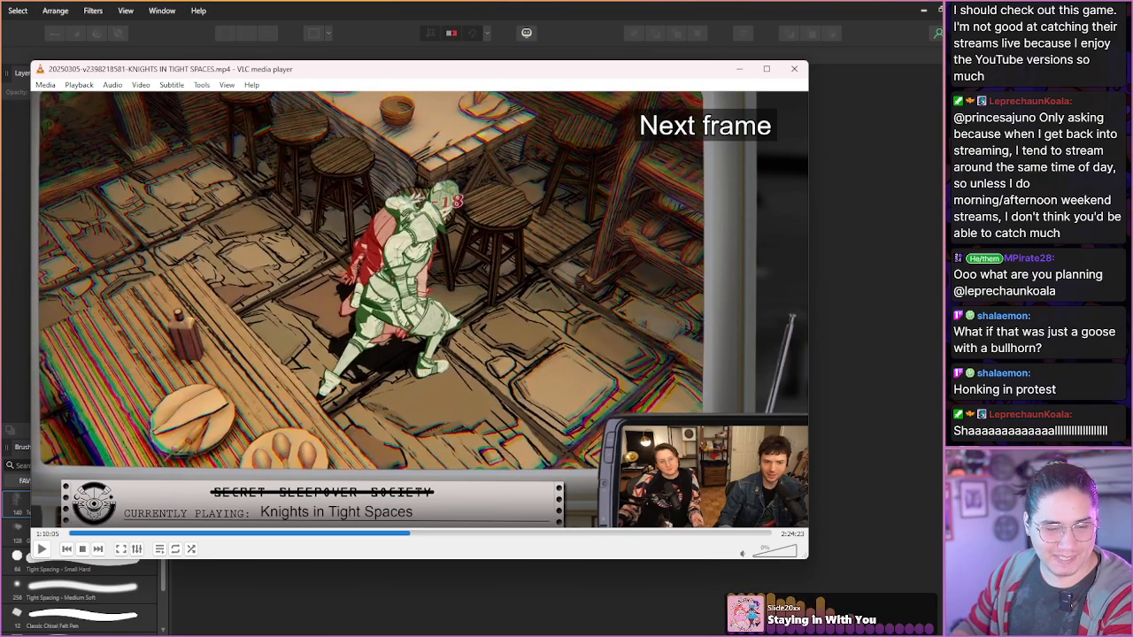
- Examine the red splatter spreading after the Head Smash impact frame by frame
{"action": "key", "text": "e"}
{"action": "key", "text": "e"}
{"action": "key", "text": "e"}
{"action": "key", "text": "e"}
{"action": "key", "text": "e"}
{"action": "key", "text": "e"}
{"action": "key", "text": "e"}
{"action": "key", "text": "e"}
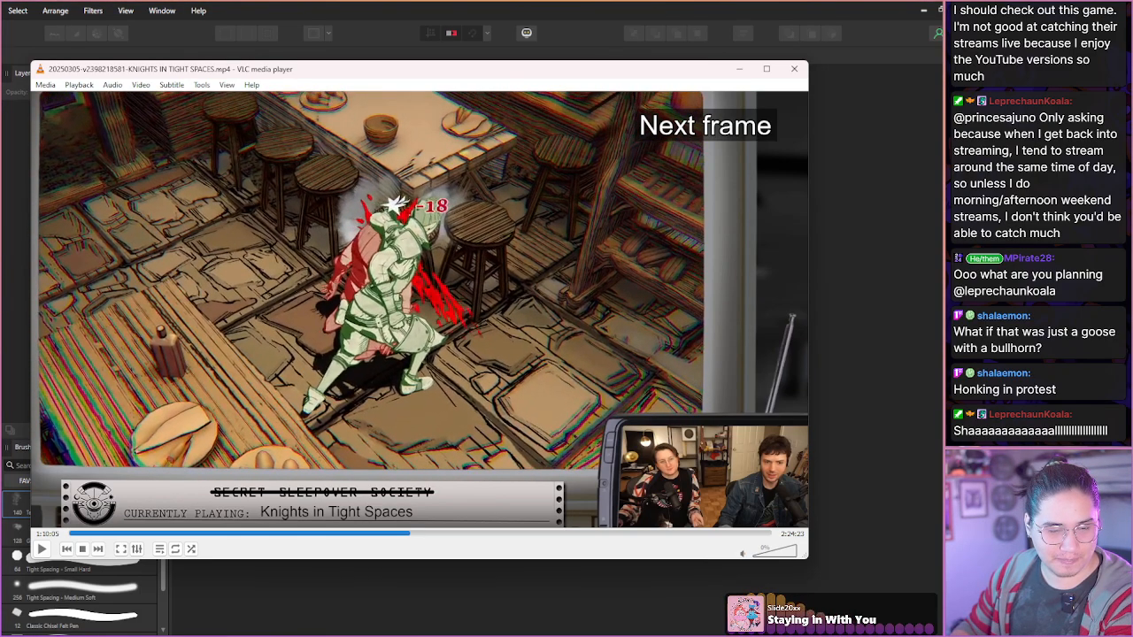
{"action": "key", "text": "e"}
{"action": "key", "text": "e"}
{"action": "key", "text": "e"}
{"action": "key", "text": "e"}
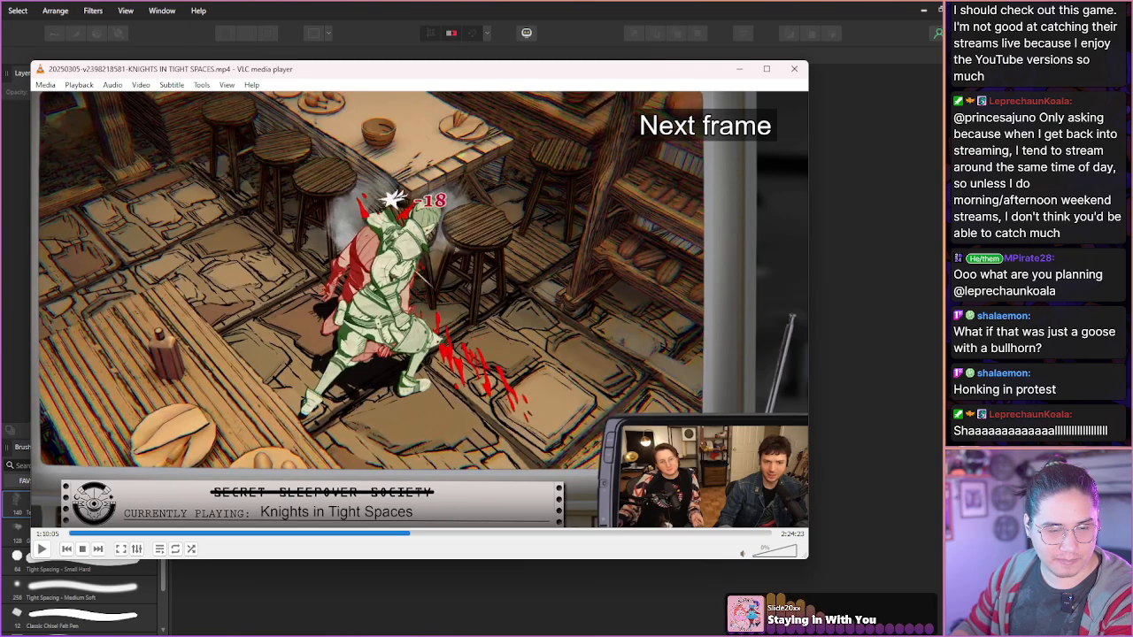
- Jump ahead to the start of the brawler's throw beside the wooden table at 1:10:11 and pause there
{"action": "key", "text": "shift+Right"}
{"action": "key", "text": "shift+Right"}
{"action": "key", "text": "shift+Right"}
{"action": "key", "text": "shift+Left"}
{"action": "key", "text": "space"}
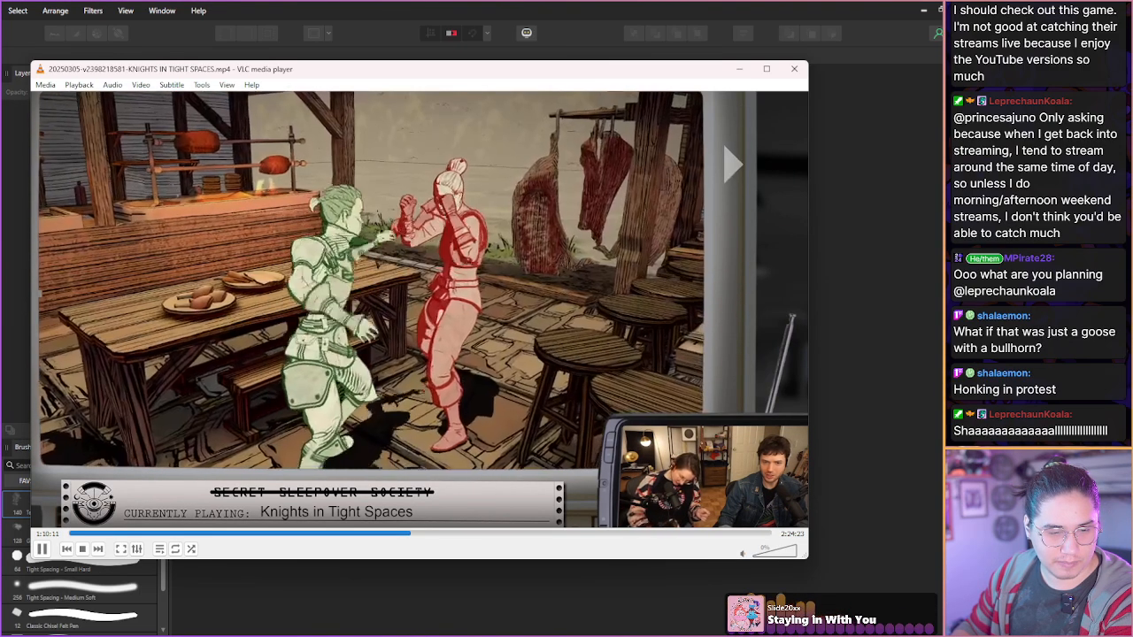
{"action": "key", "text": "space"}
- Step frame by frame into the throw at 1:10:11 and save a snapshot of the enemy arched over the brawler's back
{"action": "key", "text": "e"}
{"action": "key", "text": "e"}
{"action": "key", "text": "e"}
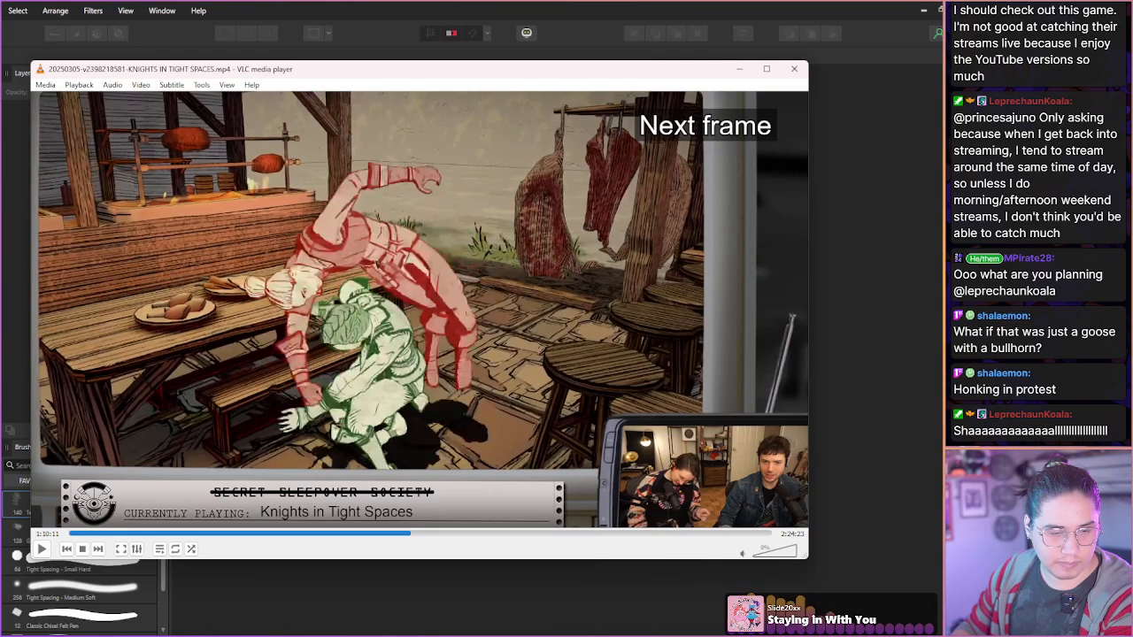
{"action": "key", "text": "e"}
{"action": "key", "text": "e"}
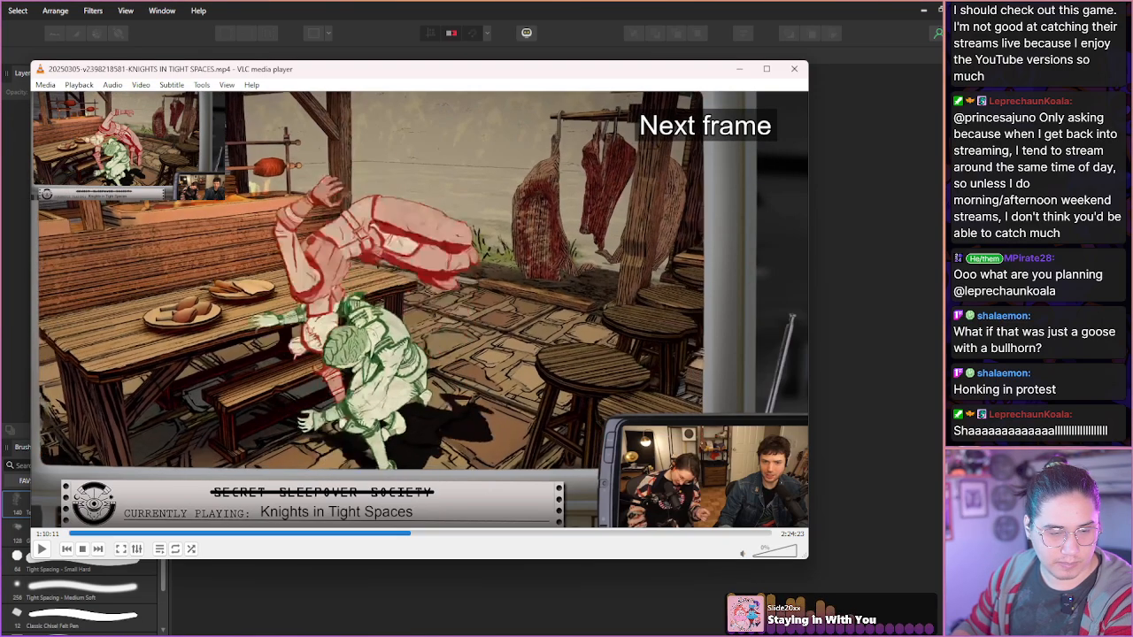
- Advance through the throw at 1:10:11, saving snapshots of the enemy upside down above the crouching brawler
{"action": "key", "text": "e"}
{"action": "key", "text": "e"}
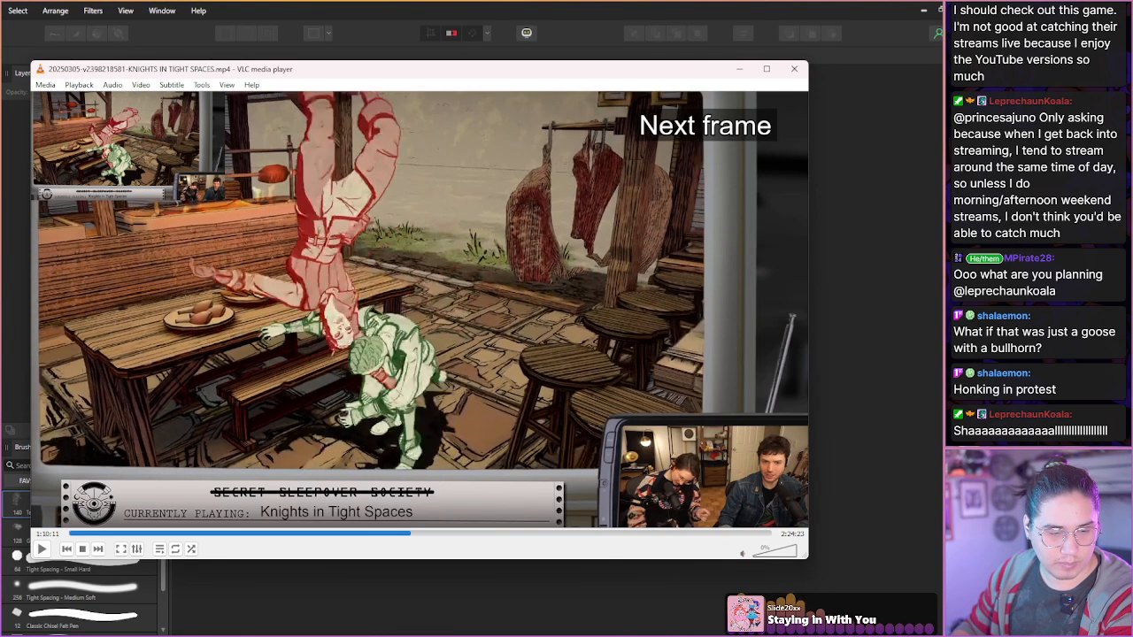
{"action": "key", "text": "shift+s"}
{"action": "key", "text": "e"}
{"action": "key", "text": "e"}
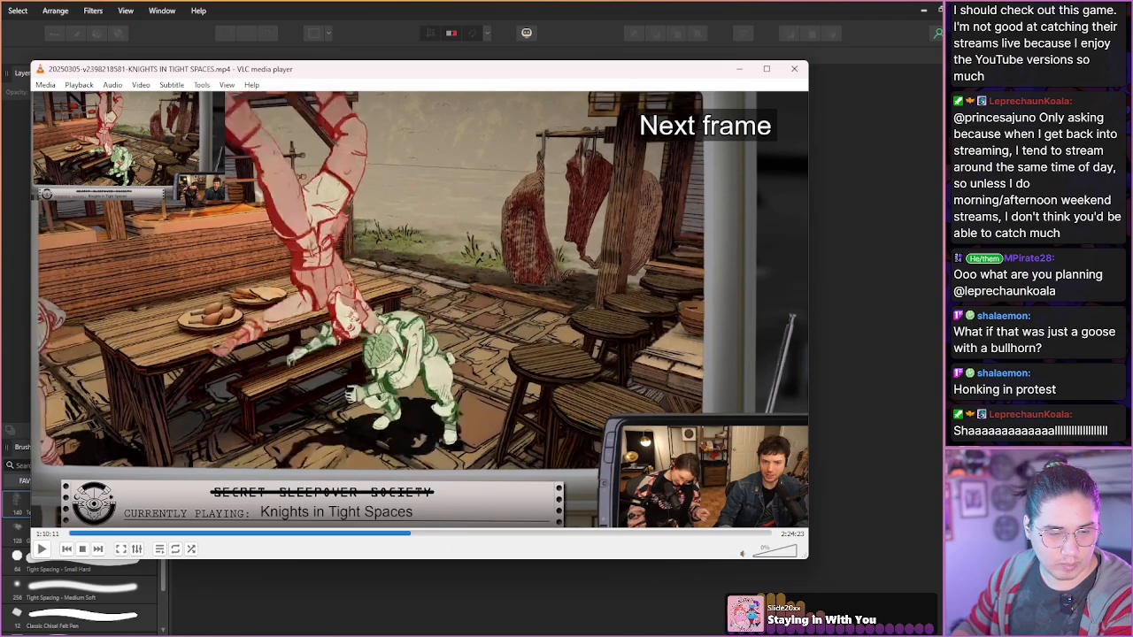
{"action": "key", "text": "shift+s"}
- Examine the thrown enemy's fall and landing on the stone floor frame by frame
{"action": "key", "text": "e"}
{"action": "key", "text": "e"}
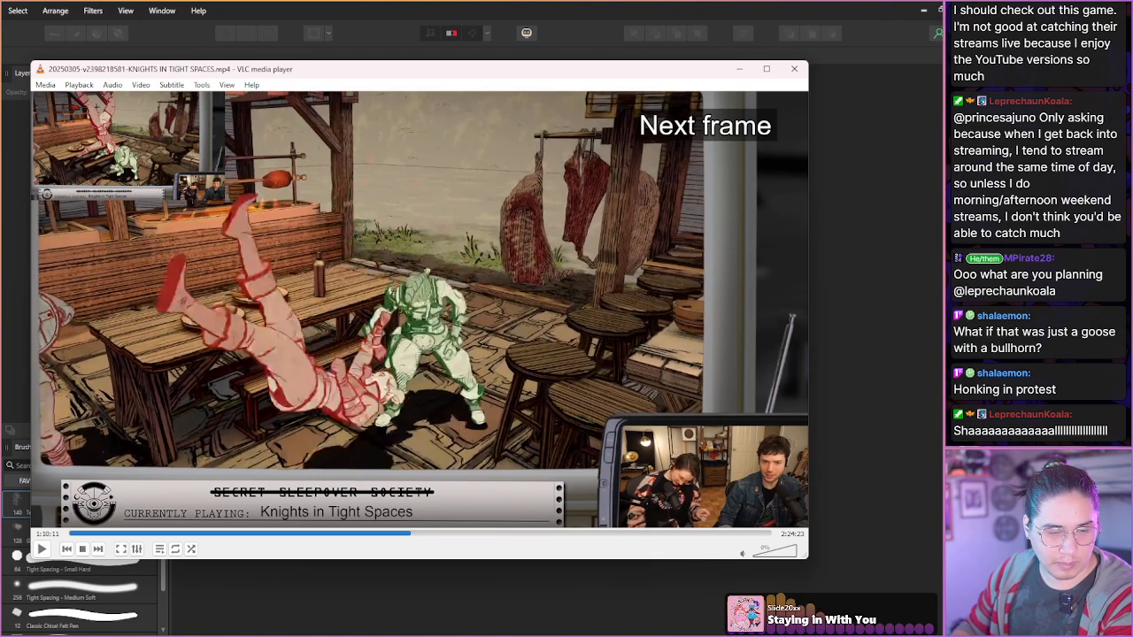
{"action": "key", "text": "e"}
{"action": "key", "text": "e"}
{"action": "key", "text": "e"}
{"action": "key", "text": "e"}
{"action": "key", "text": "e"}
{"action": "key", "text": "e"}
{"action": "key", "text": "e"}
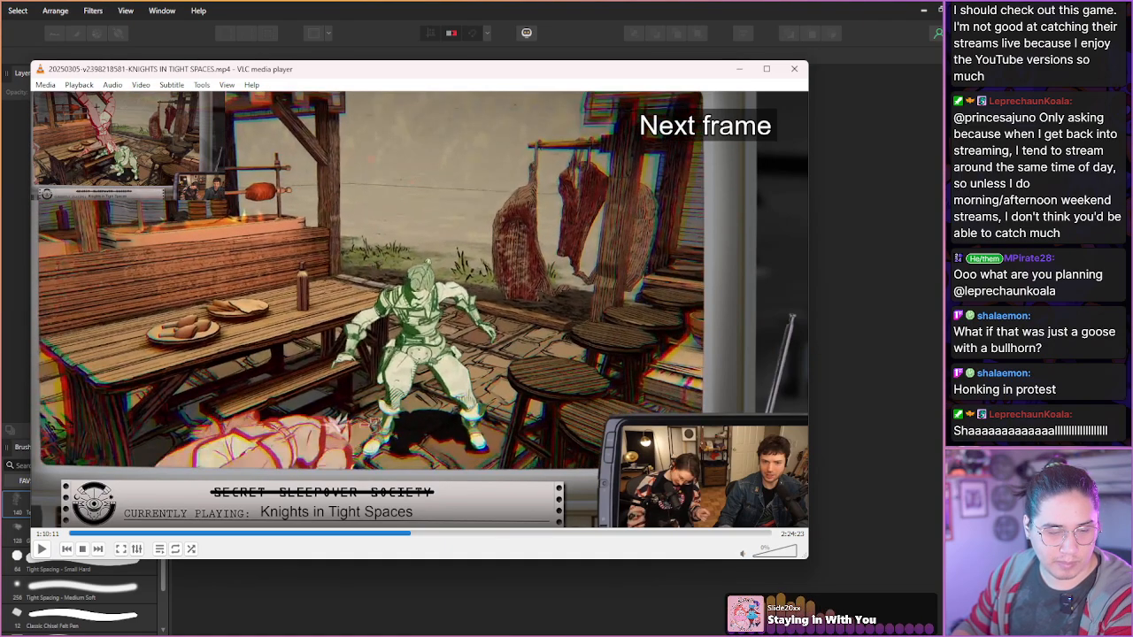
- Scan the rest of the brawler's table fight in short jumps from 1:10:11 to 1:10:44
{"action": "key", "text": "shift+Right"}
{"action": "key", "text": "shift+Right"}
{"action": "key", "text": "shift+Right"}
{"action": "key", "text": "shift+Right"}
{"action": "key", "text": "shift+Right"}
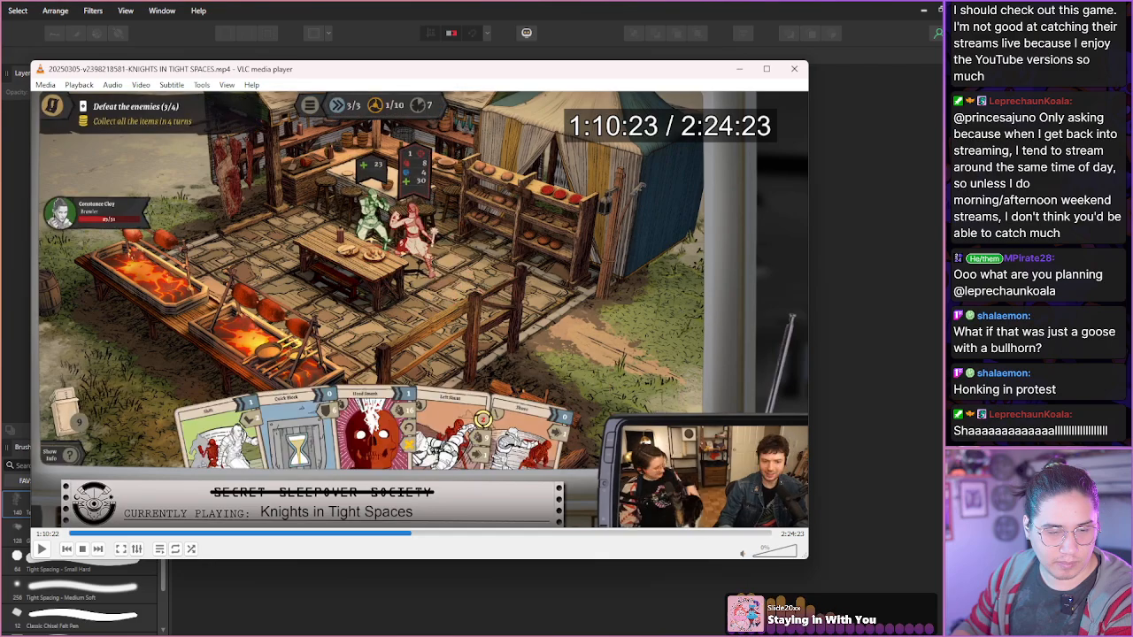
{"action": "key", "text": "shift+Right"}
{"action": "key", "text": "shift+Right"}
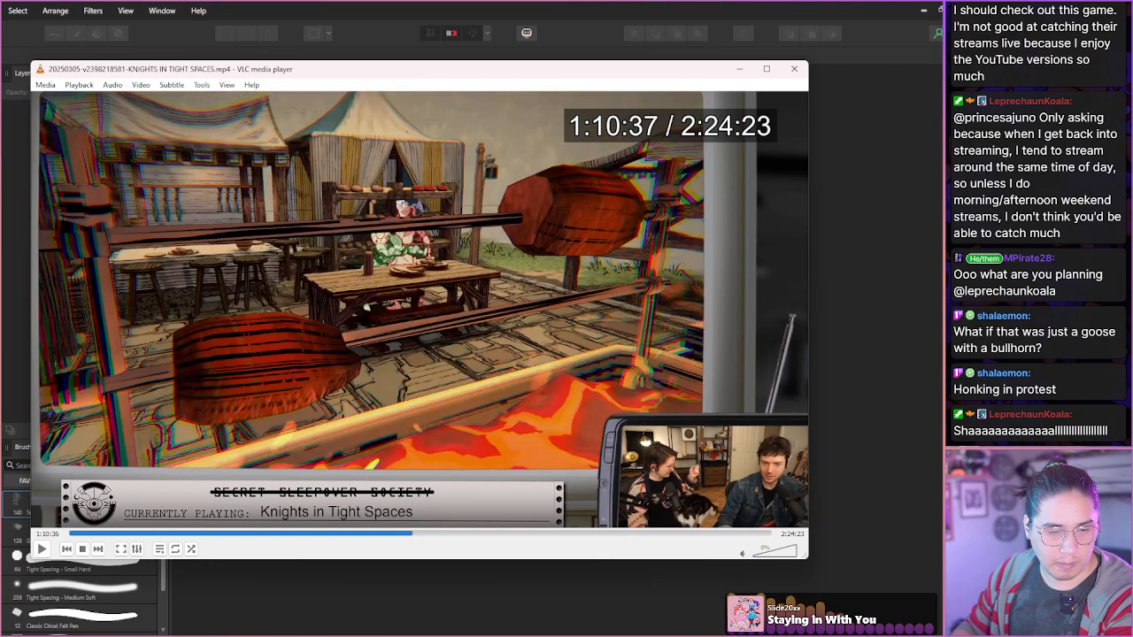
{"action": "key", "text": "shift+Right"}
{"action": "key", "text": "shift+Right"}
{"action": "key", "text": "shift+Right"}
{"action": "key", "text": "shift+Right"}
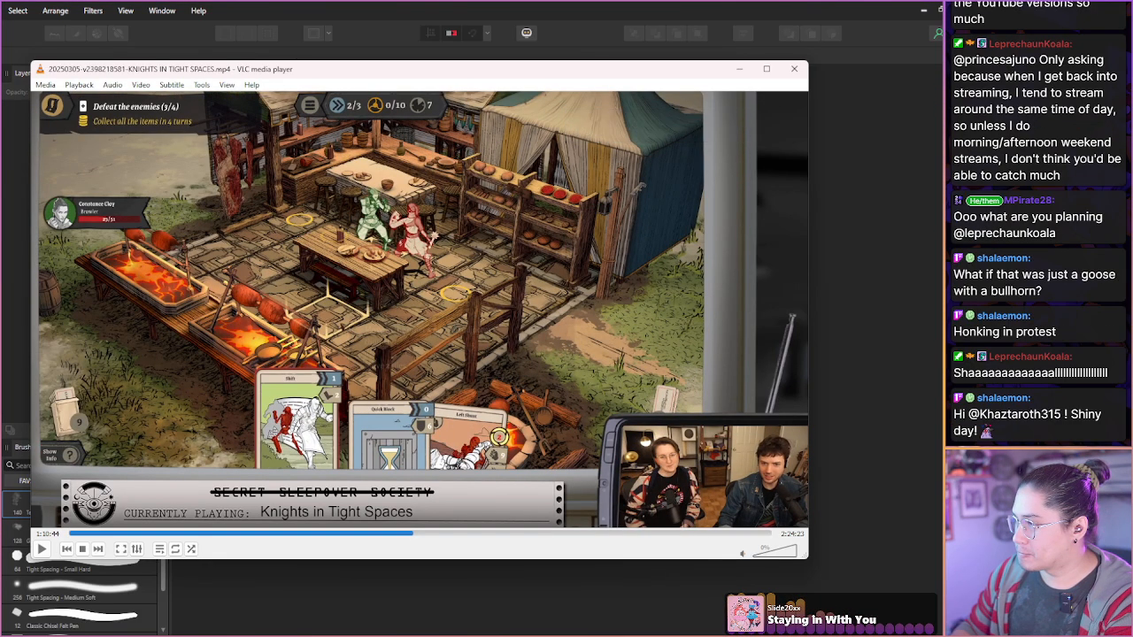
- Jump ahead to the overhead close-up of the Robber and the brawler at 1:11:17
{"action": "key", "text": "shift+Right"}
{"action": "key", "text": "shift+Right"}
{"action": "key", "text": "shift+Right"}
{"action": "key", "text": "shift+Right"}
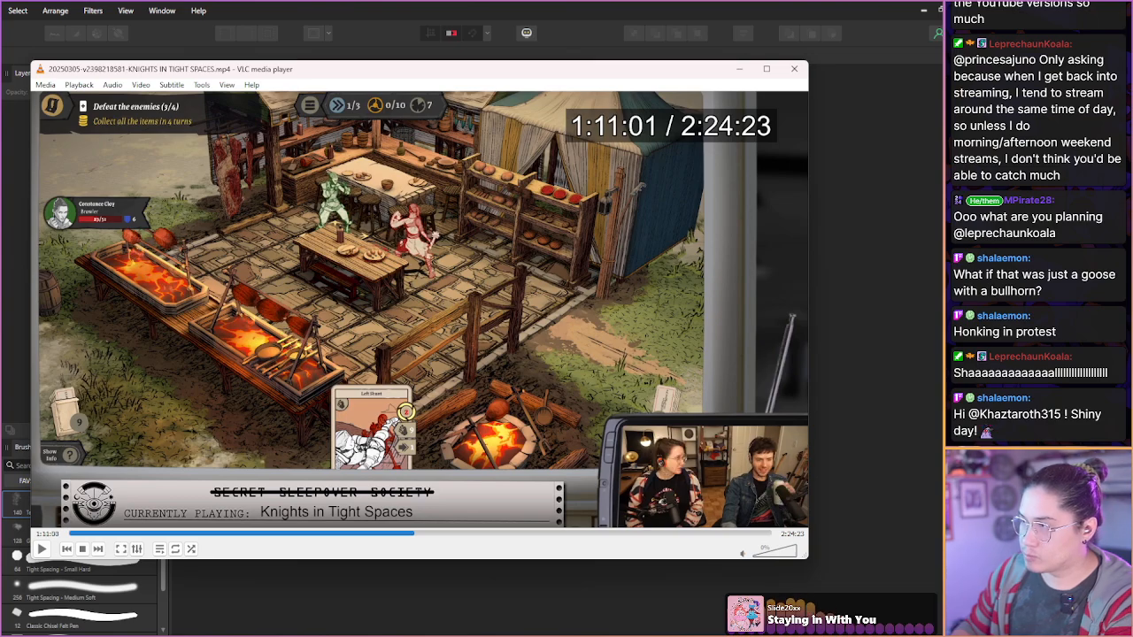
{"action": "key", "text": "shift+Right"}
{"action": "key", "text": "shift+Right"}
{"action": "key", "text": "shift+Right"}
{"action": "key", "text": "shift+Right"}
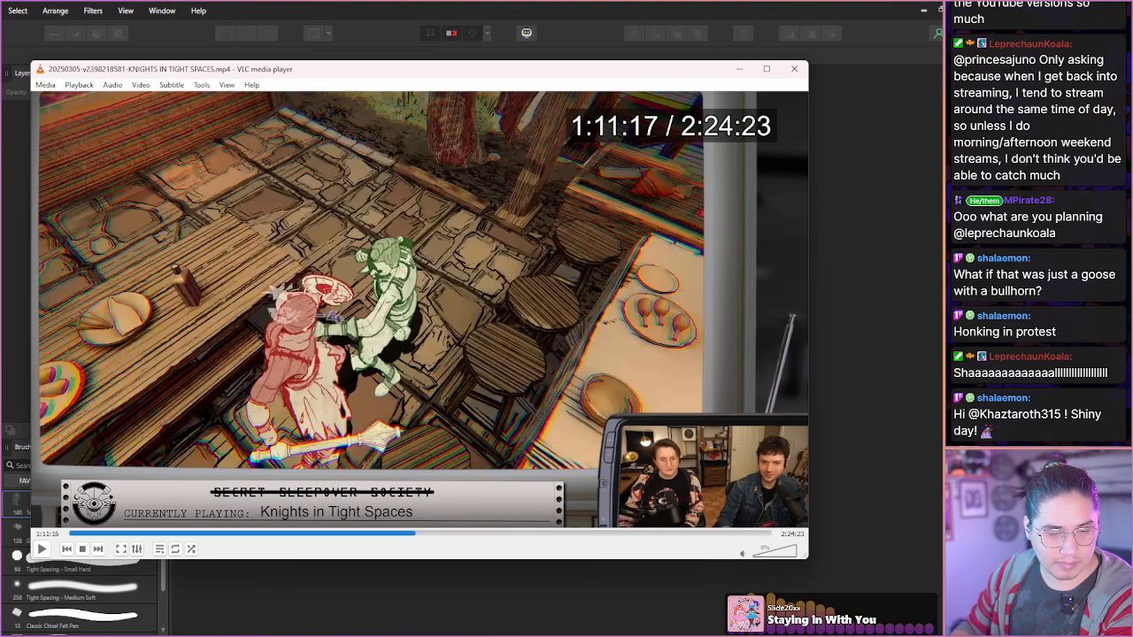
- Go back to 1:11:12 and play the start of the brawler's turn against the Robber, pausing at 1:11:16
{"action": "key", "text": "shift+Left"}
{"action": "key", "text": "shift+Left"}
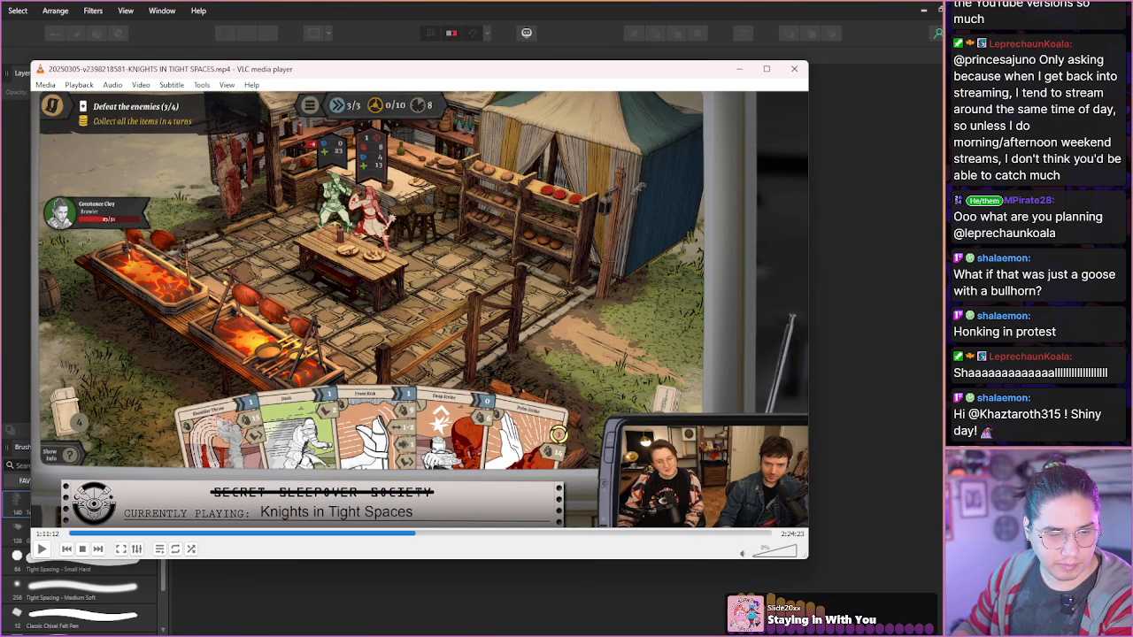
{"action": "key", "text": "space"}
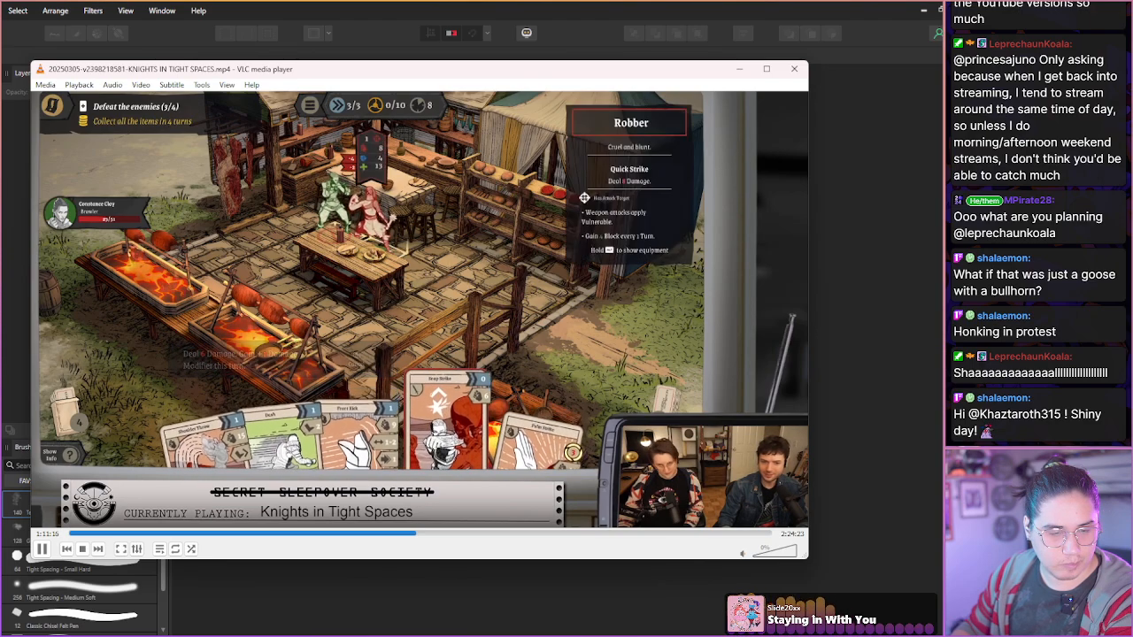
{"action": "key", "text": "space"}
- Jump to the close-up exchange with the Robber at 1:11:23, play it briefly and pause
{"action": "key", "text": "shift+Right"}
{"action": "key", "text": "shift+Right"}
{"action": "key", "text": "shift+Right"}
{"action": "key", "text": "shift+Left"}
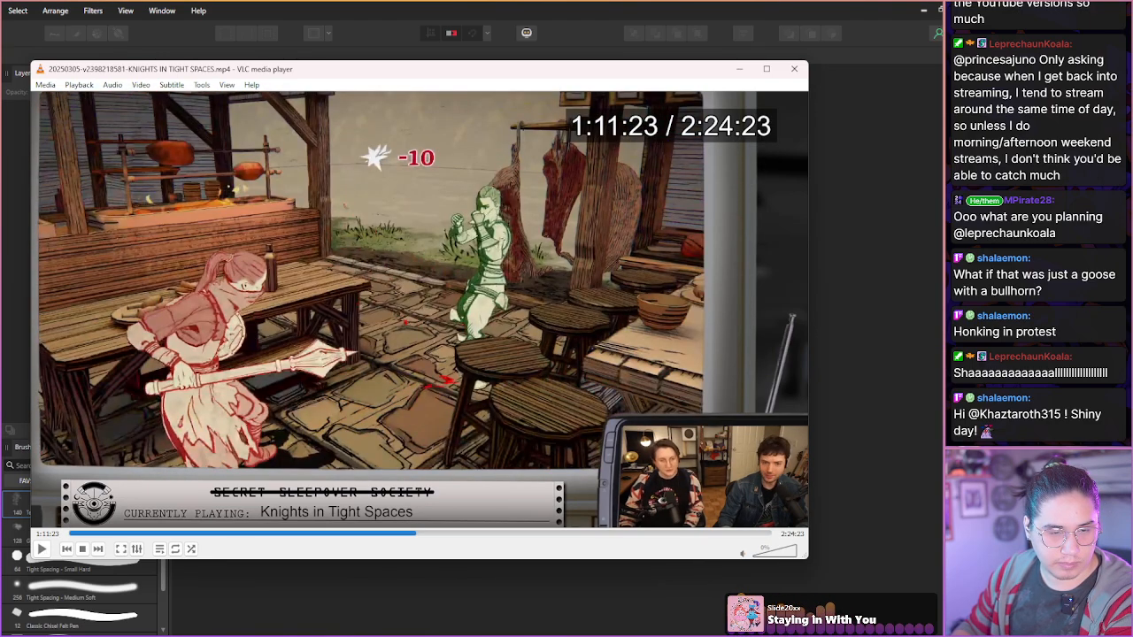
{"action": "key", "text": "space"}
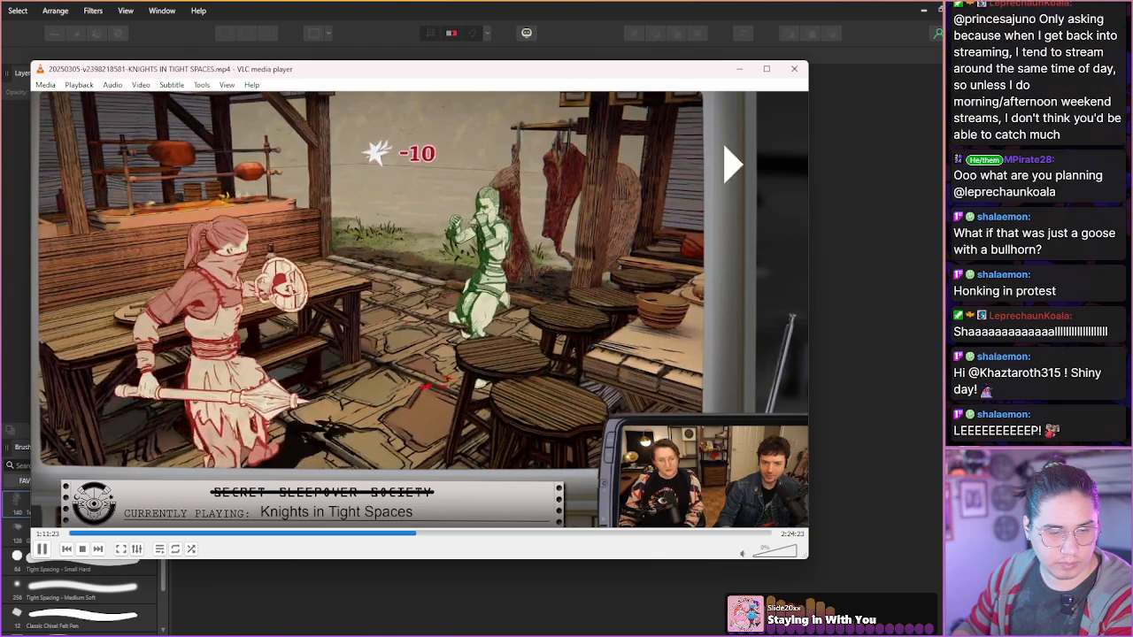
{"action": "key", "text": "space"}
- Skip past the end of the fight to the Select Reward screen at 1:11:41
{"action": "key", "text": "shift+Right"}
{"action": "key", "text": "shift+Right"}
{"action": "key", "text": "shift+Right"}
{"action": "key", "text": "shift+Right"}
{"action": "key", "text": "shift+Right"}
{"action": "key", "text": "shift+Right"}
{"action": "key", "text": "shift+Right"}
{"action": "key", "text": "shift+Right"}
{"action": "key", "text": "shift+Right"}
{"action": "key", "text": "shift+Right"}
{"action": "key", "text": "shift+Right"}
{"action": "key", "text": "shift+Right"}
{"action": "key", "text": "shift+Right"}
{"action": "key", "text": "shift+Right"}
{"action": "key", "text": "shift+Right"}
{"action": "key", "text": "shift+Right"}
{"action": "key", "text": "shift+Right"}
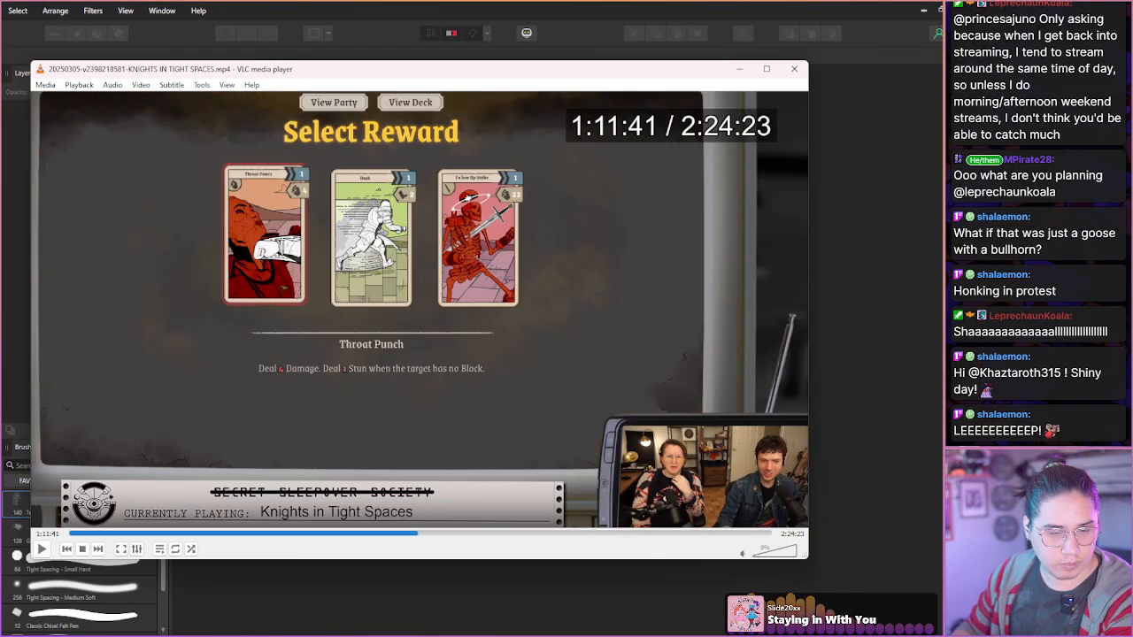
- Skip from the reward screen to the barnyard fight at 1:13:13
{"action": "key", "text": "shift+Right"}
{"action": "key", "text": "shift+Right"}
{"action": "key", "text": "shift+Right"}
{"action": "key", "text": "shift+Right"}
{"action": "key", "text": "shift+Right"}
{"action": "key", "text": "shift+Right"}
{"action": "key", "text": "shift+Right"}
{"action": "key", "text": "shift+Right"}
{"action": "key", "text": "shift+Right"}
{"action": "key", "text": "shift+Right"}
{"action": "key", "text": "shift+Right"}
{"action": "key", "text": "shift+Right"}
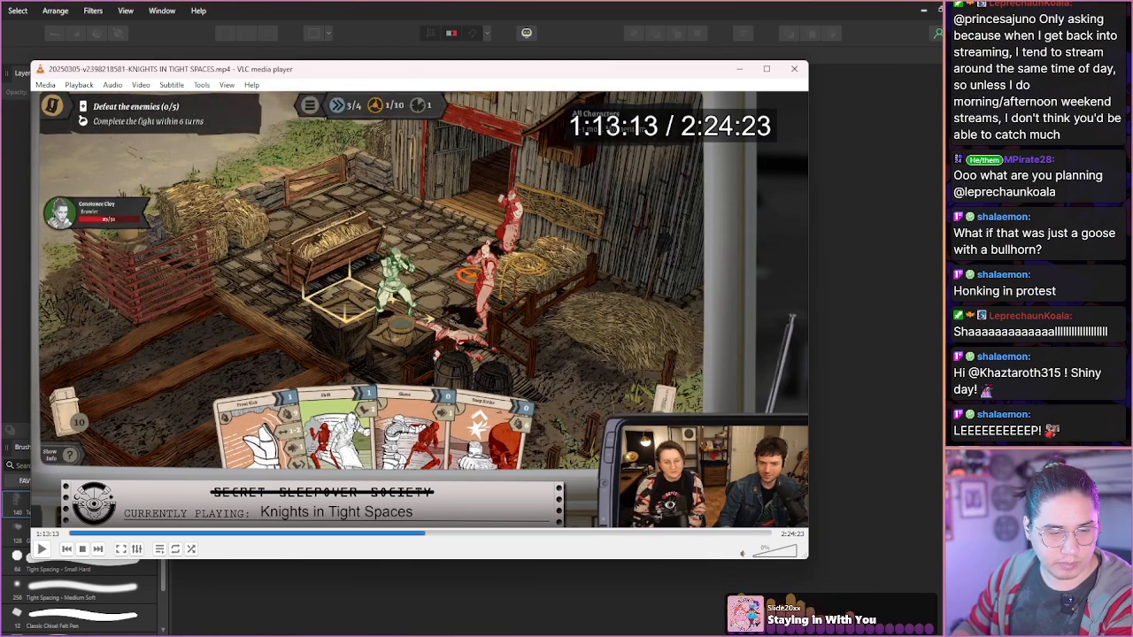
- Scan the barnyard fight ahead to the brawler surrounded by three enemies at 1:16:13
{"action": "key", "text": "shift+Right"}
{"action": "key", "text": "shift+Right"}
{"action": "key", "text": "shift+Right"}
{"action": "key", "text": "shift+Right"}
{"action": "key", "text": "shift+Right"}
{"action": "key", "text": "shift+Right"}
{"action": "key", "text": "shift+Right"}
{"action": "key", "text": "shift+Right"}
{"action": "key", "text": "shift+Right"}
{"action": "key", "text": "shift+Right"}
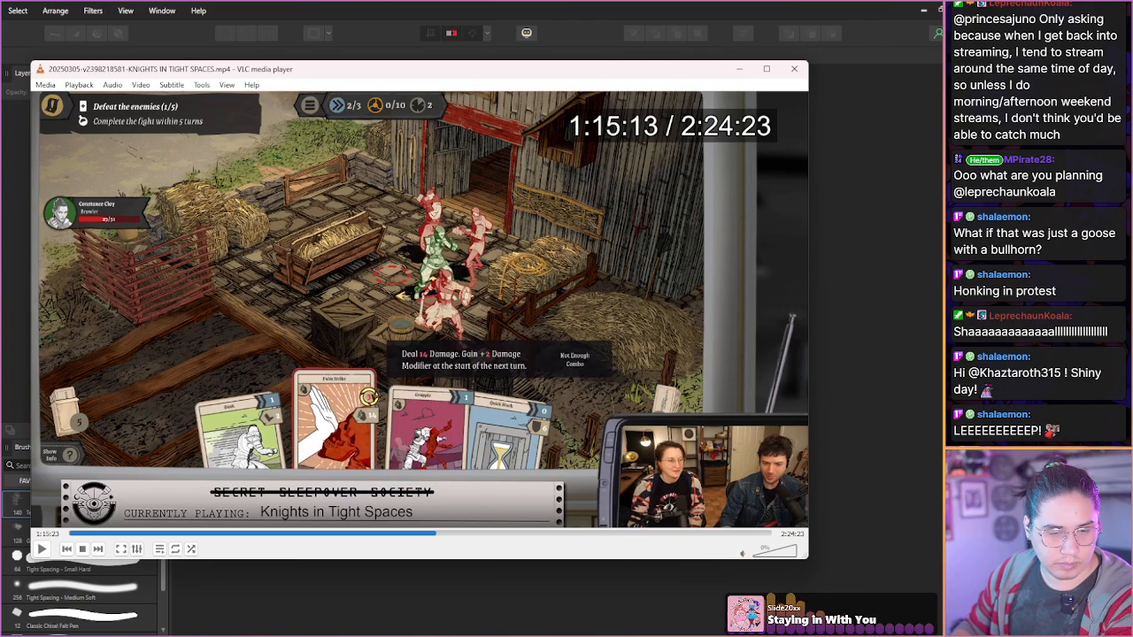
{"action": "key", "text": "shift+Right"}
{"action": "key", "text": "shift+Right"}
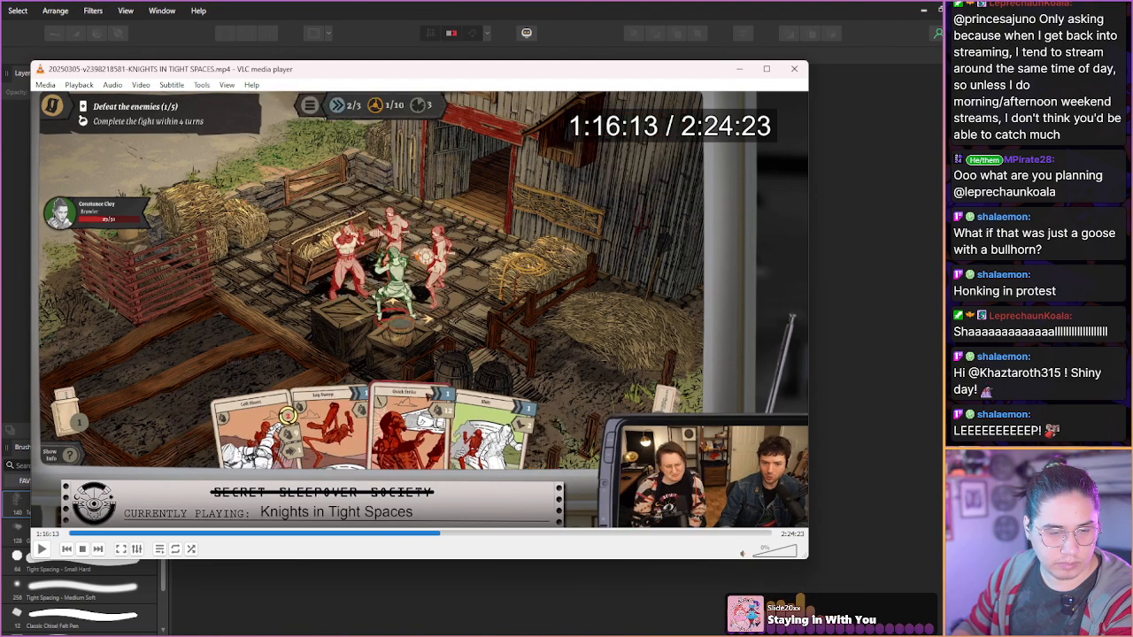
- Check the frames from 1:16:13, play the brawler's barnyard turn, and pause around 1:16:18
{"action": "key", "text": "e"}
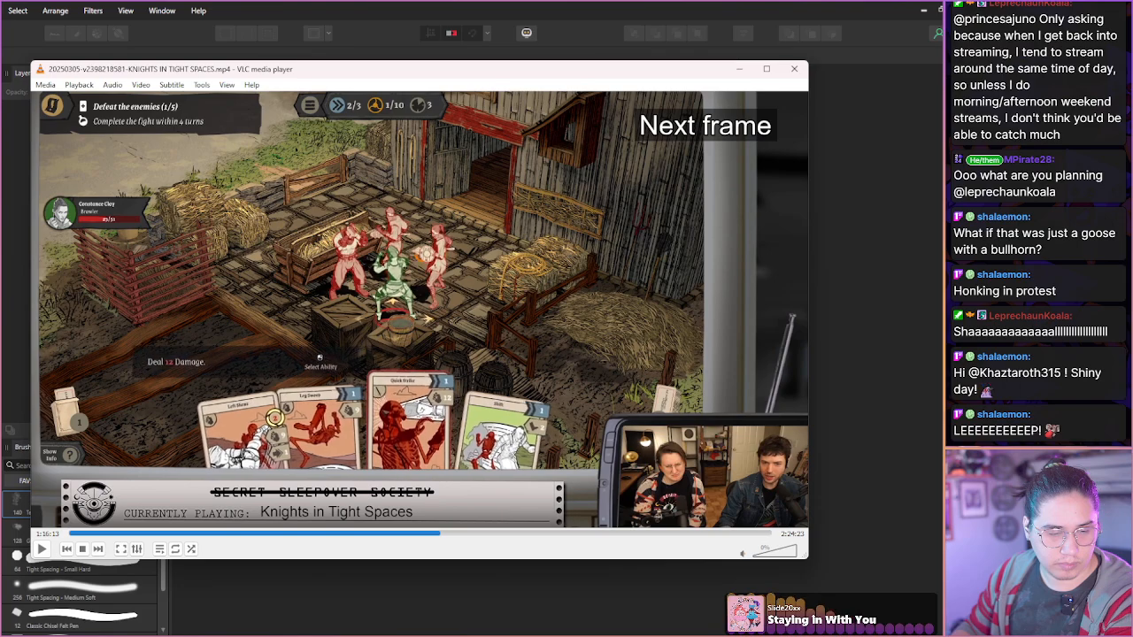
{"action": "key", "text": "e"}
{"action": "key", "text": "e"}
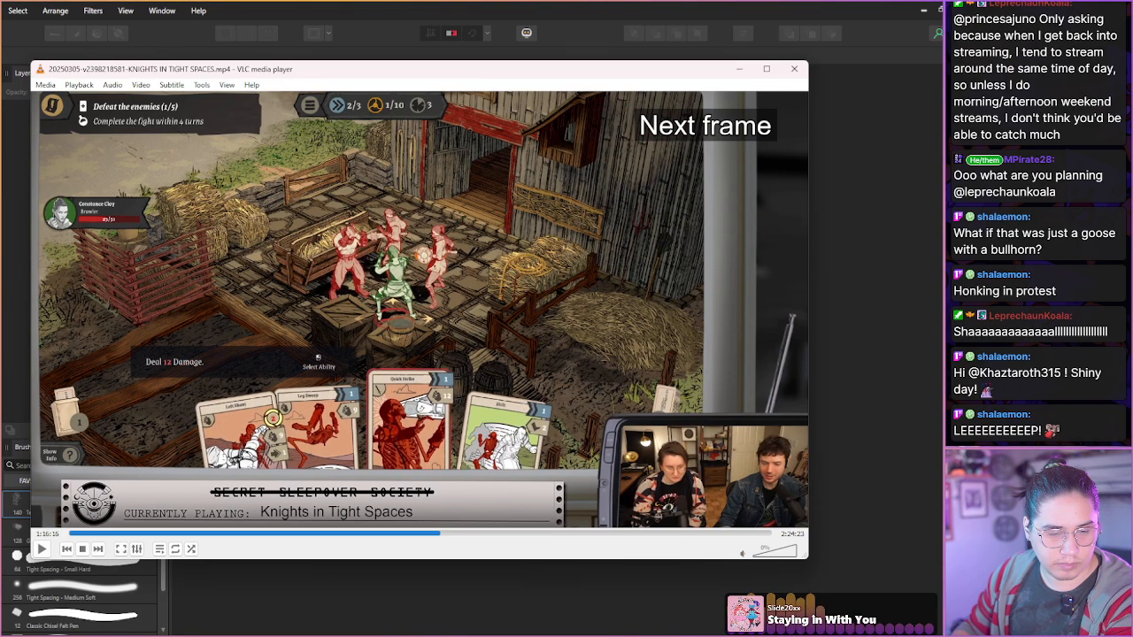
{"action": "key", "text": "space"}
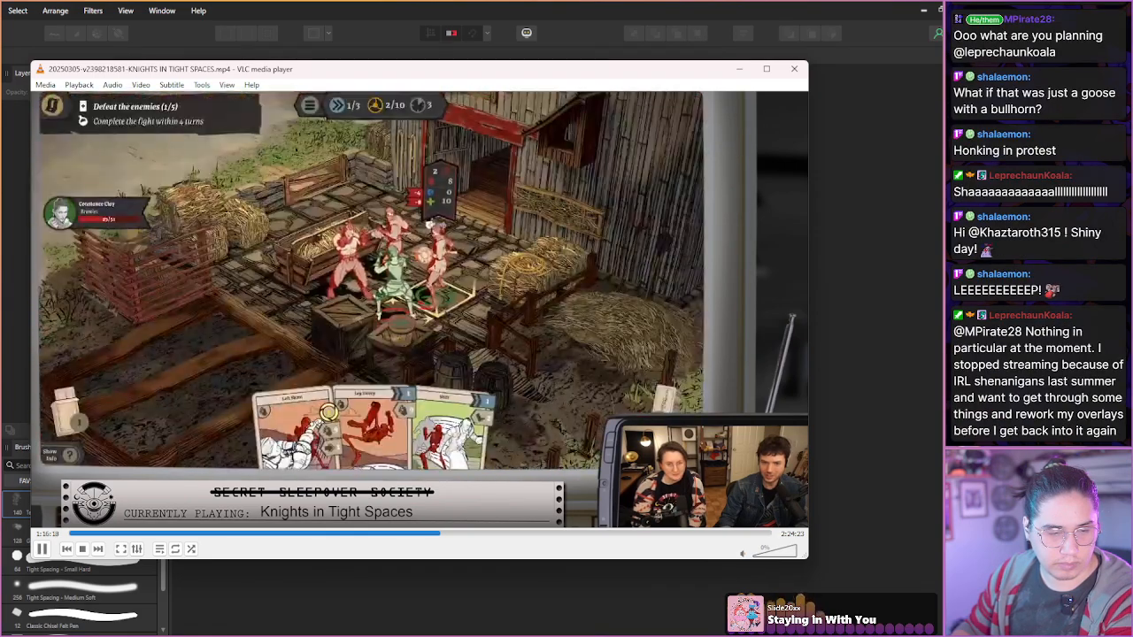
{"action": "key", "text": "space"}
- Jump to the barnyard close-up at 1:16:27 and play the brawler's attack
{"action": "key", "text": "shift+Right"}
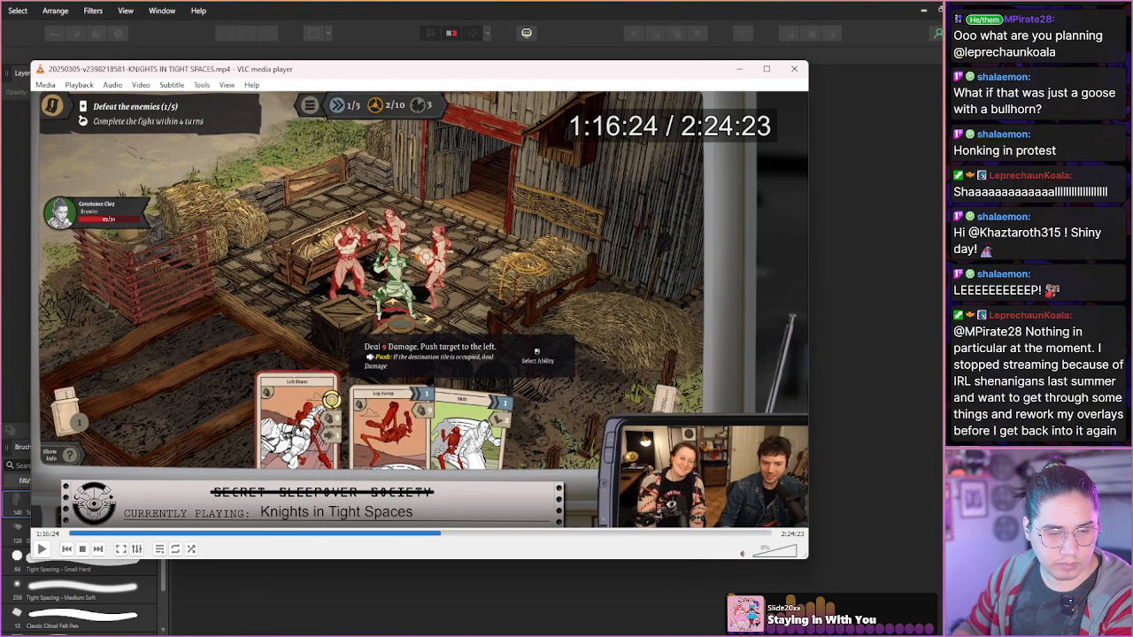
{"action": "key", "text": "shift+Right"}
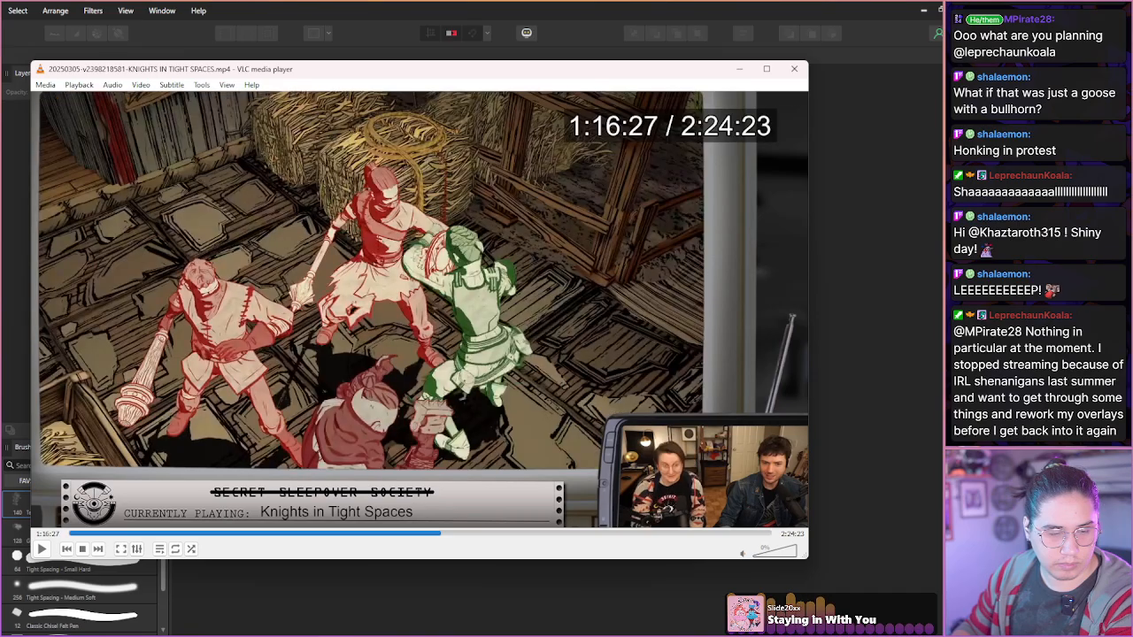
{"action": "key", "text": "space"}
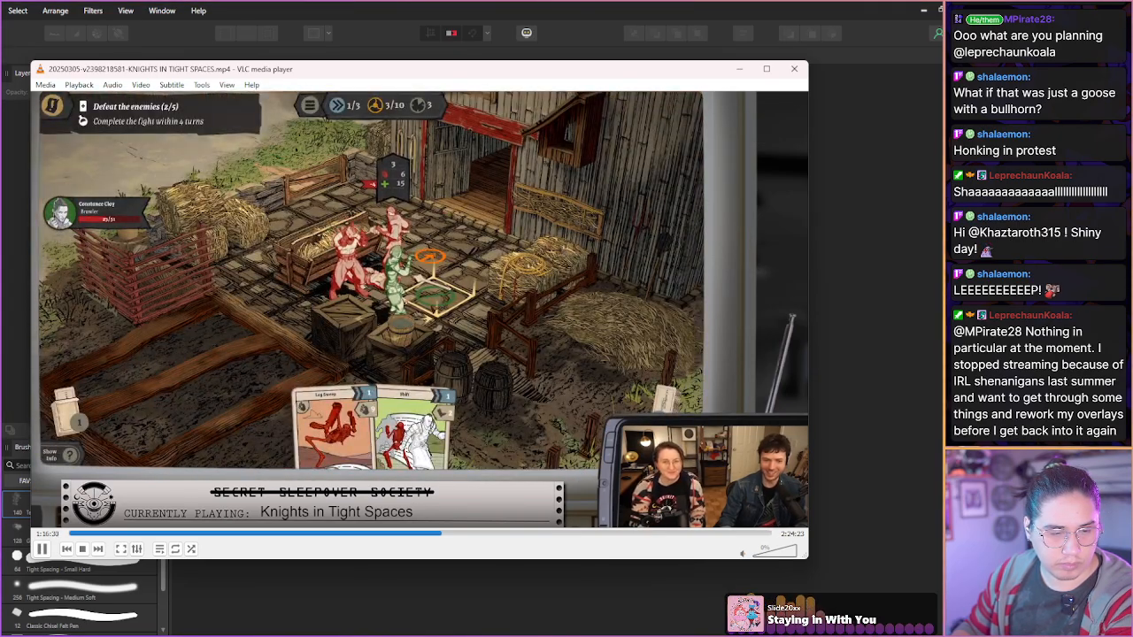
- Jump ahead from 1:16:34 to the Leg Sweep card selection at 1:16:43
{"action": "key", "text": "shift+Right"}
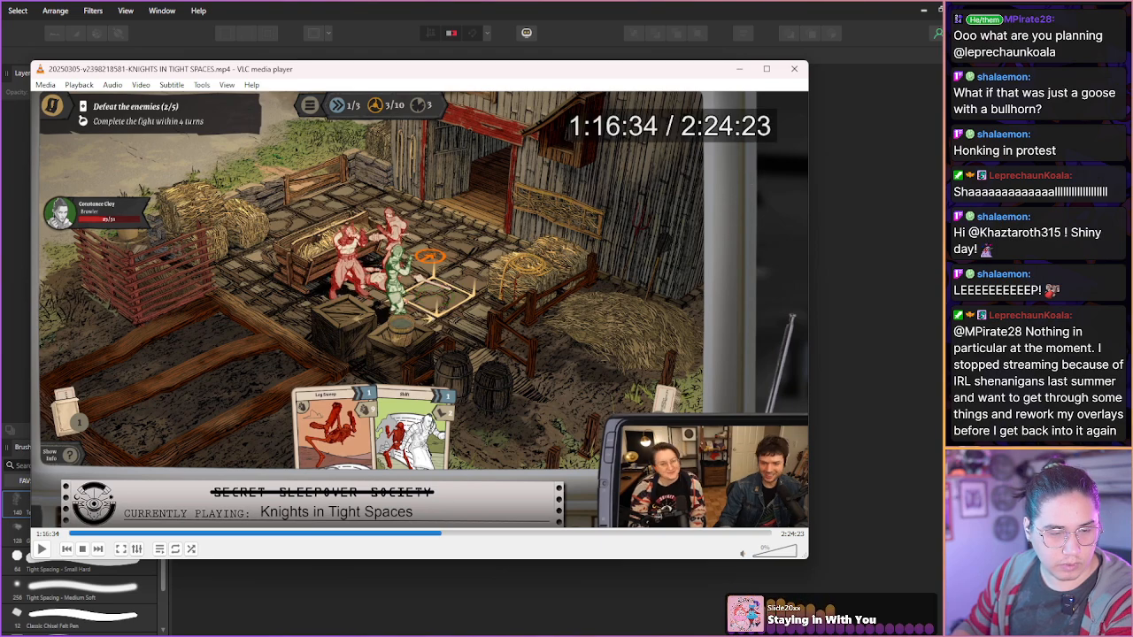
{"action": "key", "text": "shift+Right"}
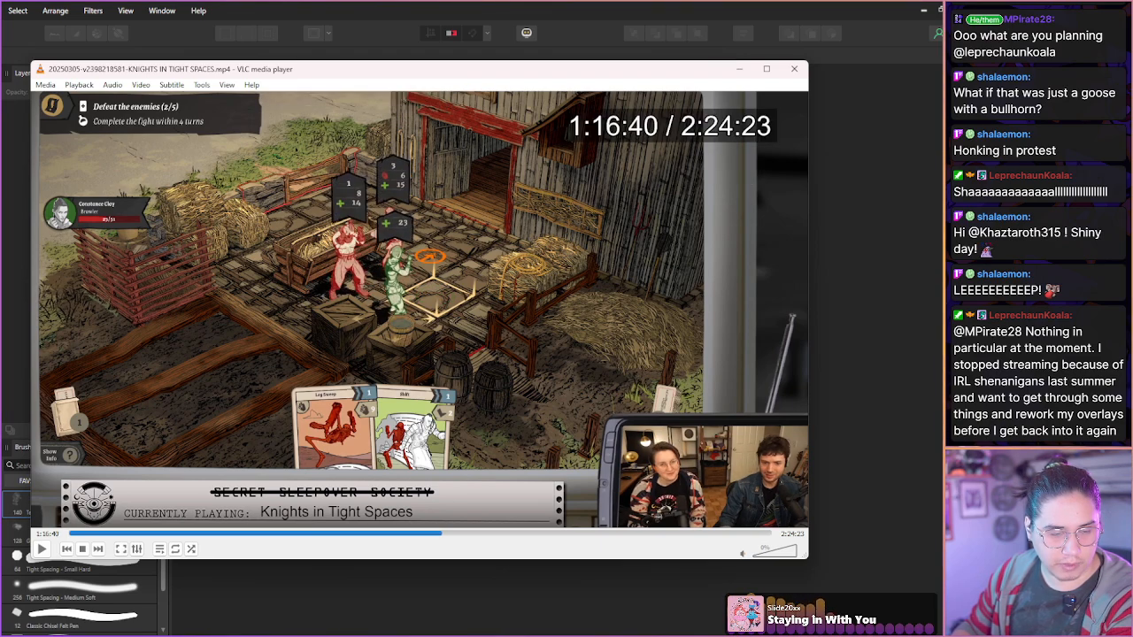
{"action": "key", "text": "shift+Right"}
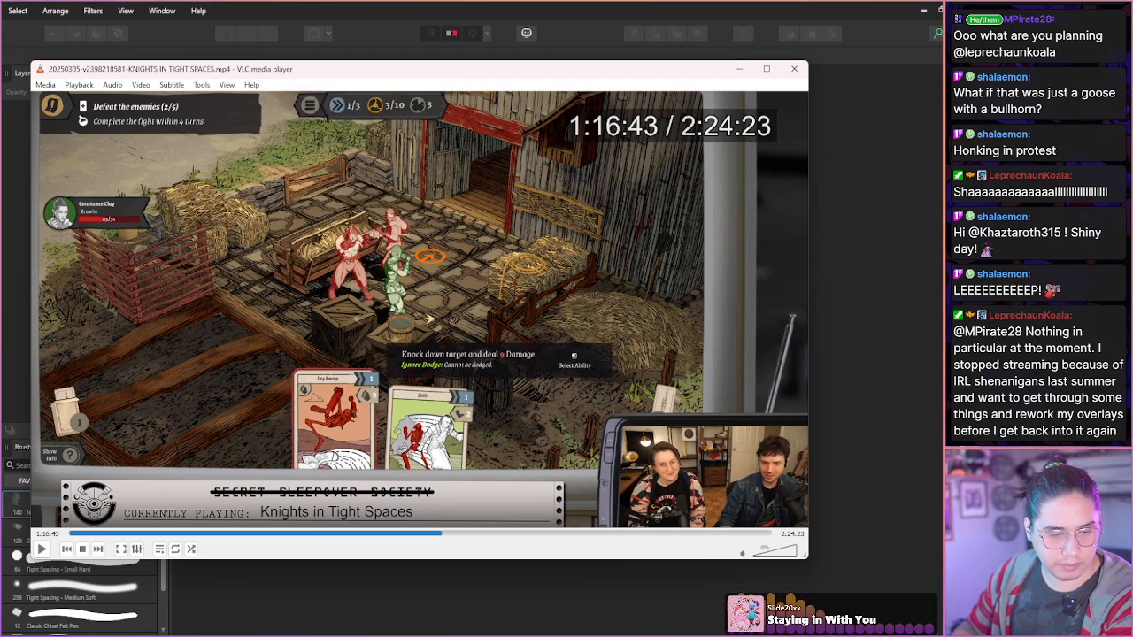
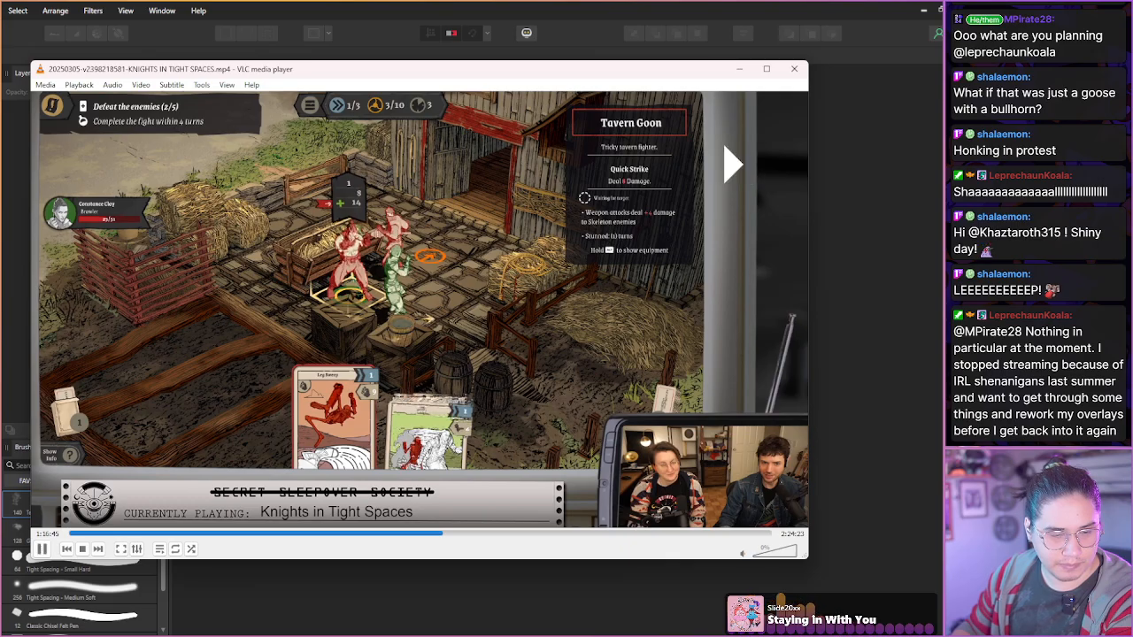
- Watch the Leg Sweep turn in short bursts and jump ahead to 1:16:53
{"action": "key", "text": "space"}
{"action": "key", "text": "space"}
{"action": "key", "text": "space"}
{"action": "key", "text": "space"}
{"action": "key", "text": "shift+Right"}
{"action": "key", "text": "shift+Right"}
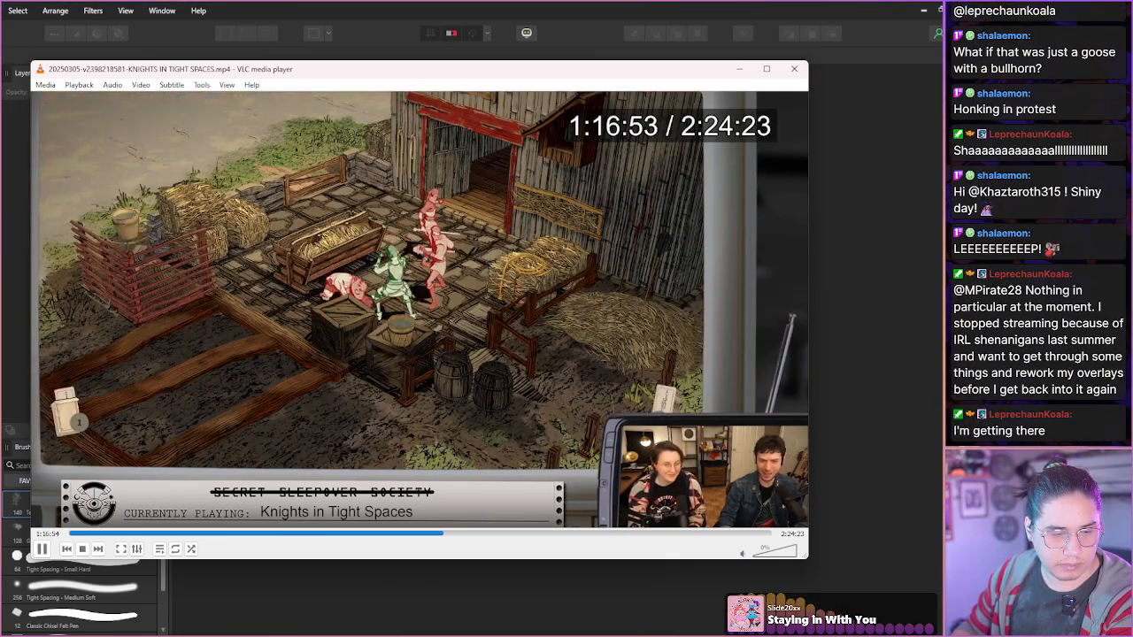
- Skip through the brawler's following barnyard turn and pause on the Palm Strike card at 1:17:15
{"action": "key", "text": "shift+Right"}
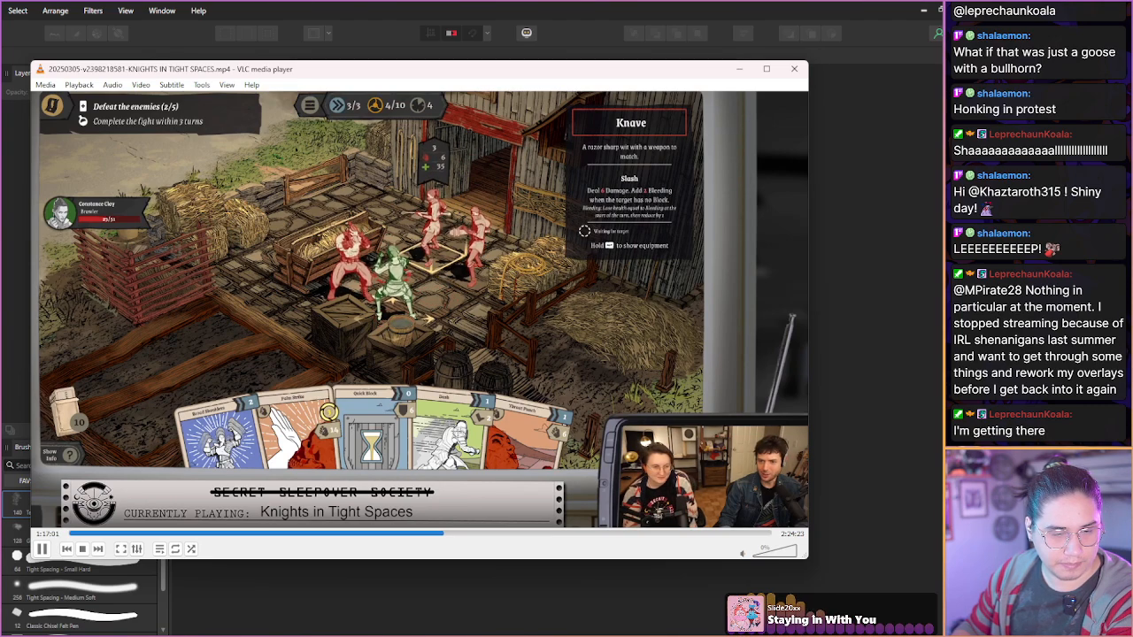
{"action": "key", "text": "shift+Right"}
{"action": "key", "text": "shift+Right"}
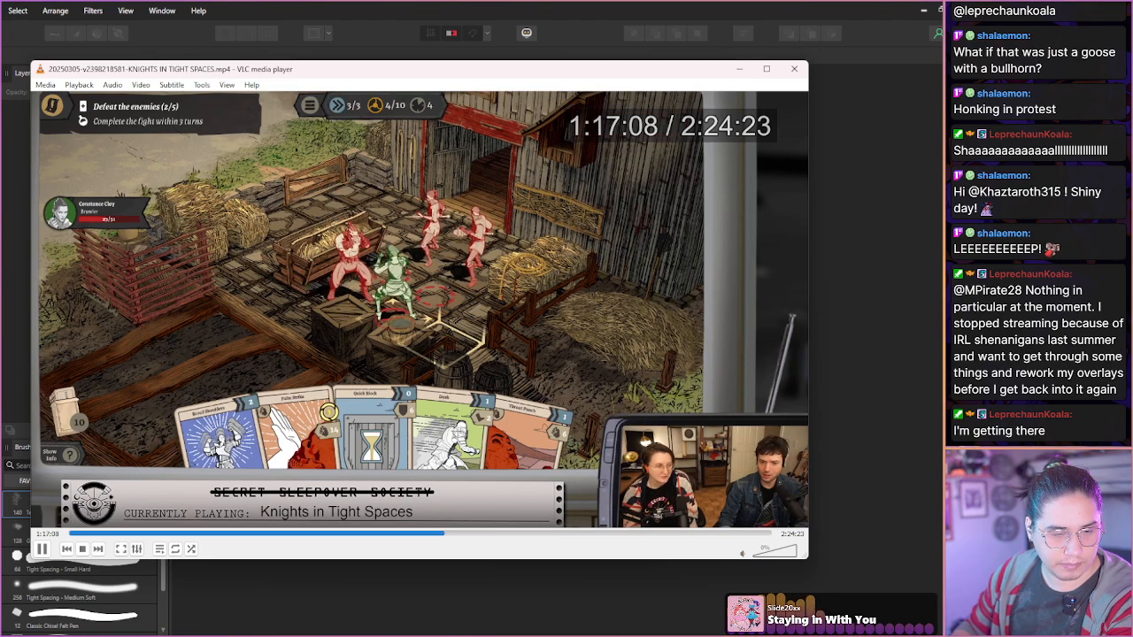
{"action": "key", "text": "shift+Right"}
{"action": "key", "text": "shift+Right"}
{"action": "key", "text": "space"}
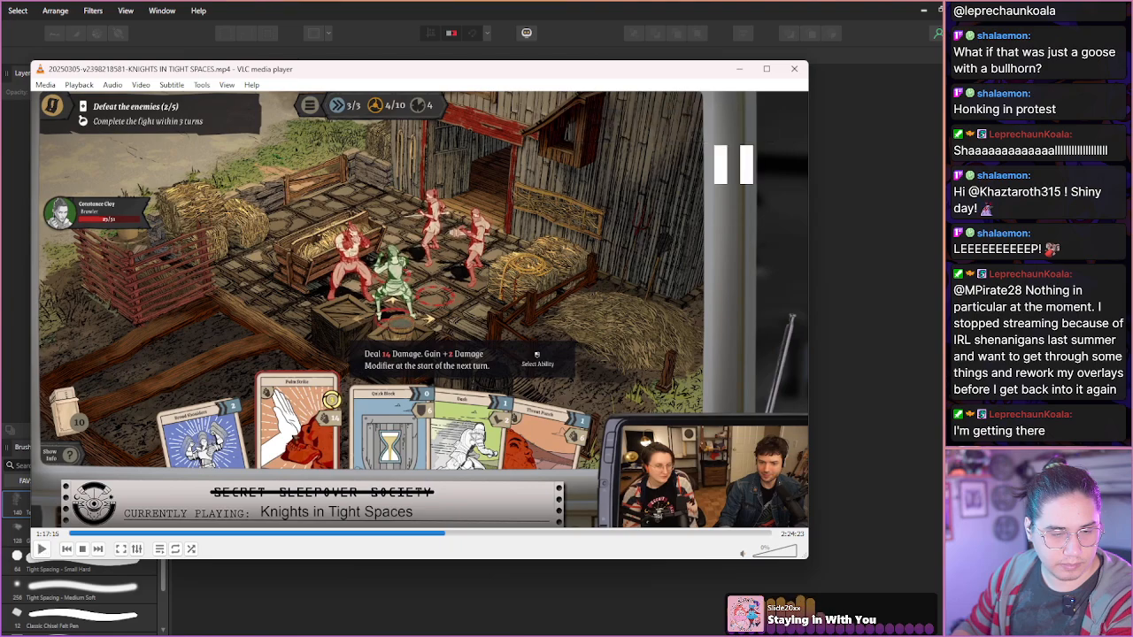
- Review the Throat Punch card selection around 1:17:18 and pause at 1:17:19
{"action": "key", "text": "shift+Right"}
{"action": "key", "text": "space"}
{"action": "key", "text": "shift+Left"}
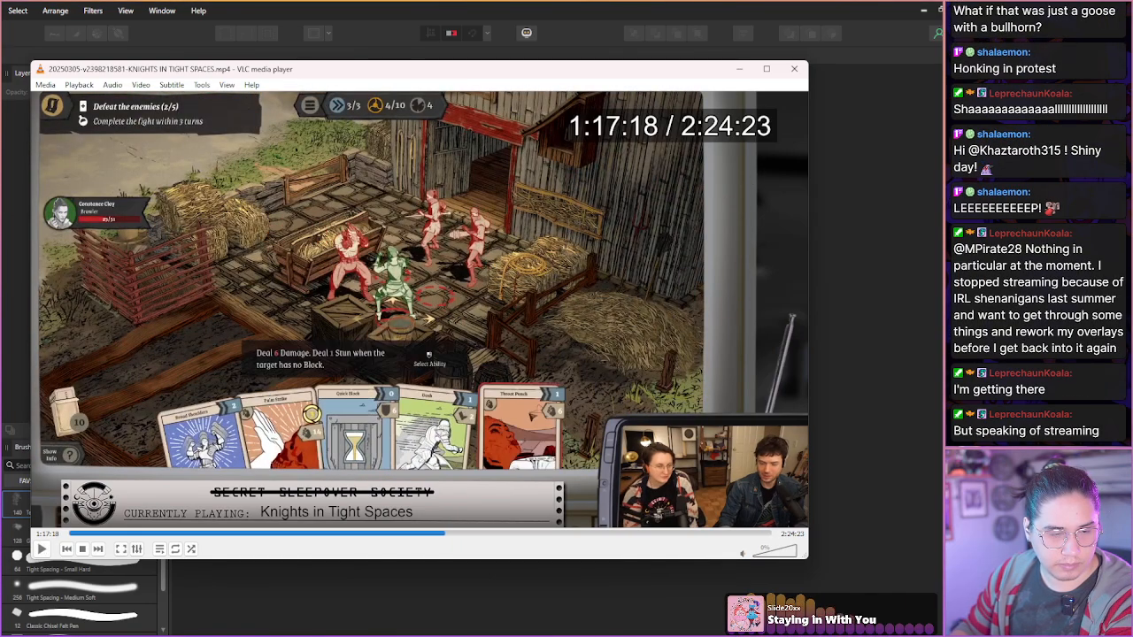
{"action": "key", "text": "space"}
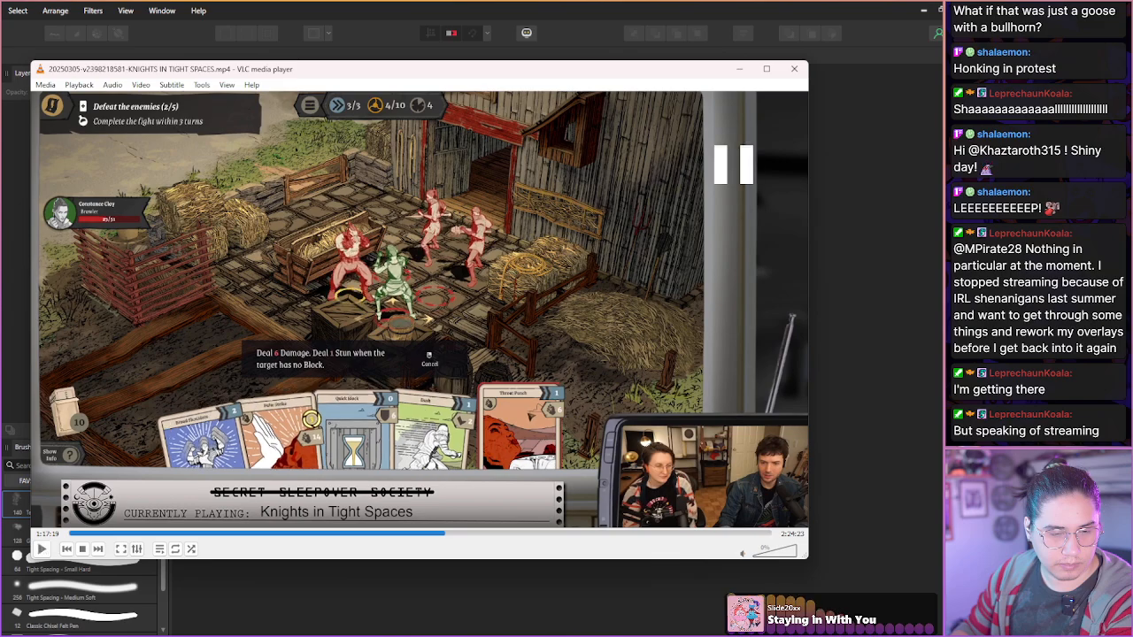
- Play on from 1:17:19 and examine the brawler's Throat Punch hit frame by frame at 1:17:20
{"action": "key", "text": "space"}
{"action": "key", "text": "space"}
{"action": "key", "text": "e"}
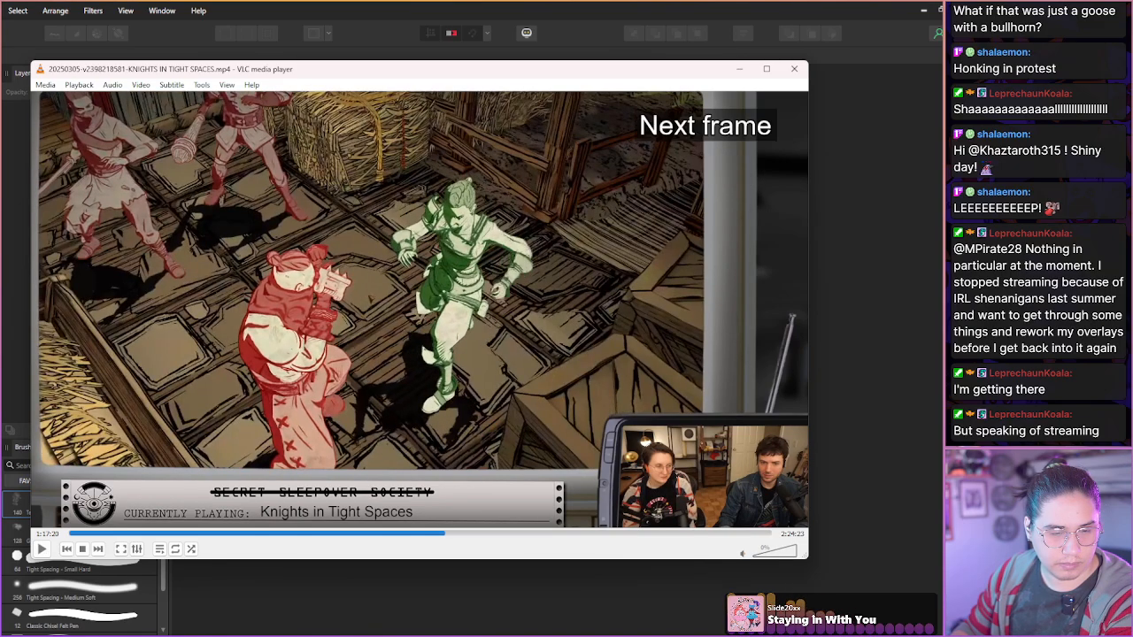
{"action": "key", "text": "e"}
{"action": "key", "text": "e"}
{"action": "key", "text": "e"}
{"action": "key", "text": "e"}
{"action": "key", "text": "e"}
{"action": "key", "text": "e"}
{"action": "key", "text": "e"}
{"action": "key", "text": "e"}
{"action": "key", "text": "e"}
{"action": "key", "text": "e"}
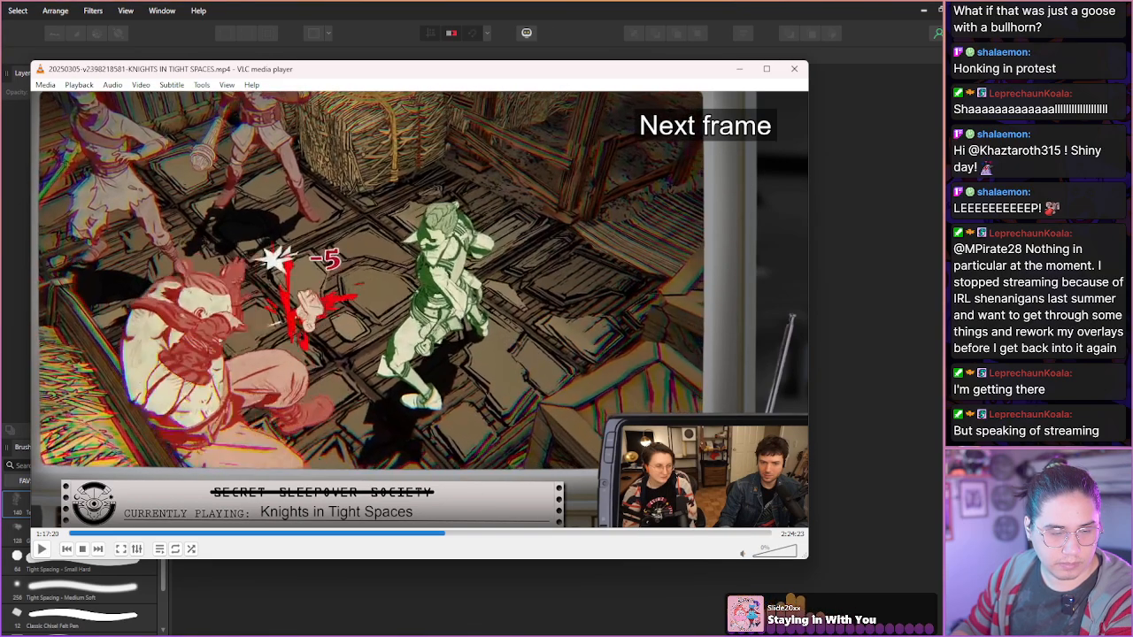
{"action": "key", "text": "e"}
{"action": "key", "text": "e"}
{"action": "key", "text": "e"}
{"action": "key", "text": "e"}
{"action": "key", "text": "e"}
{"action": "key", "text": "e"}
{"action": "key", "text": "e"}
{"action": "key", "text": "e"}
{"action": "key", "text": "e"}
{"action": "key", "text": "e"}
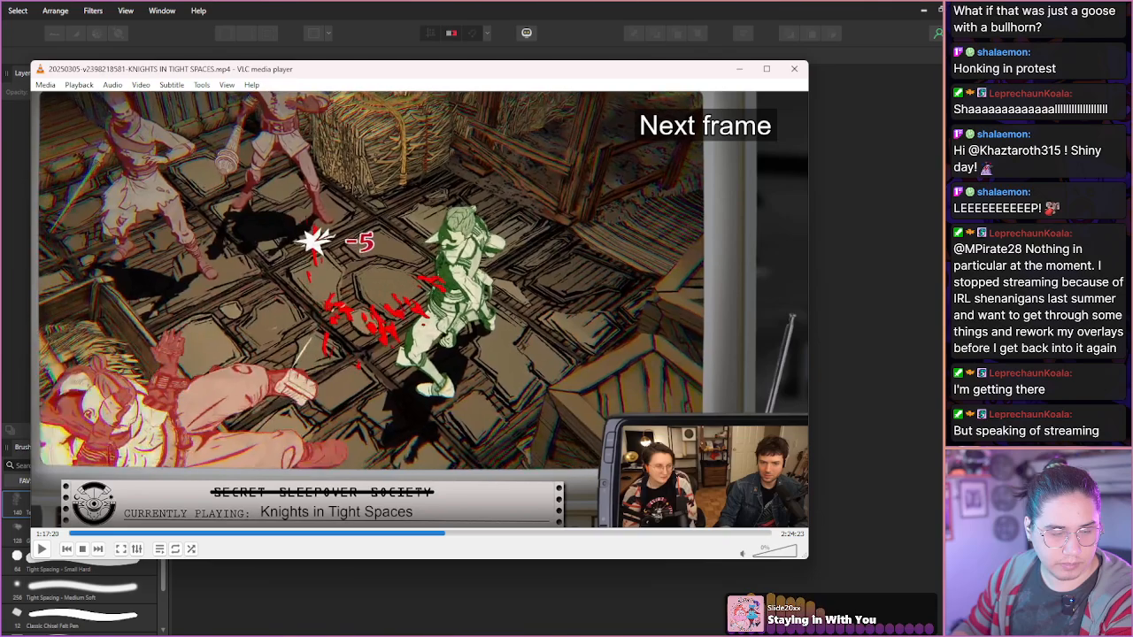
- Examine the struck enemy's fall against the hay cart frame by frame up to 1:17:21
{"action": "key", "text": "e"}
{"action": "key", "text": "e"}
{"action": "key", "text": "e"}
{"action": "key", "text": "e"}
{"action": "key", "text": "e"}
{"action": "key", "text": "e"}
{"action": "key", "text": "e"}
{"action": "key", "text": "e"}
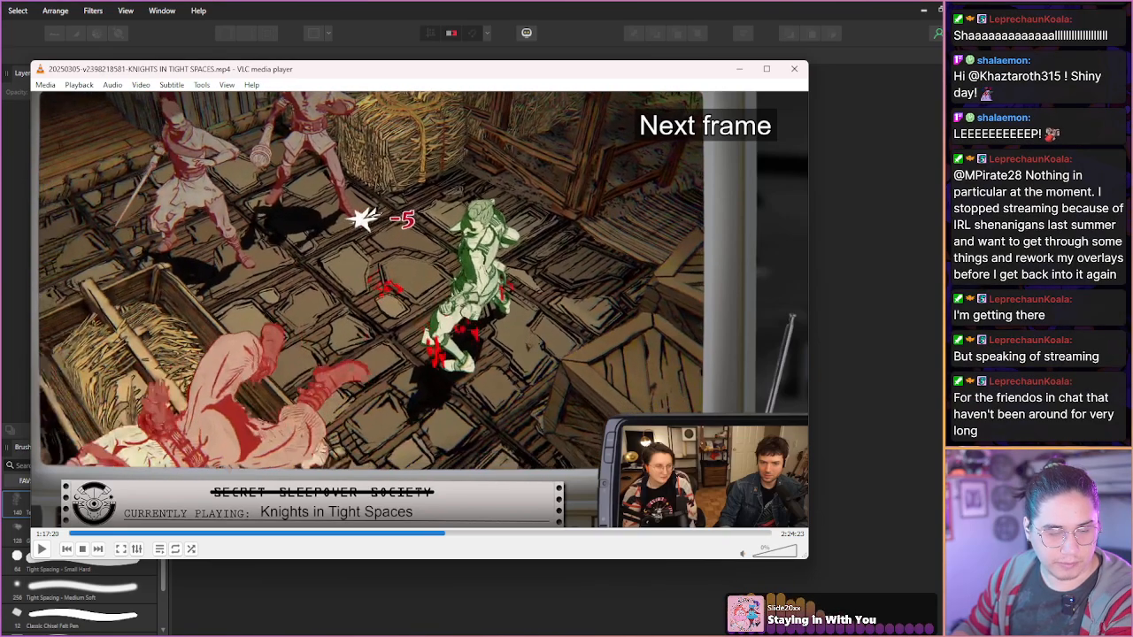
{"action": "key", "text": "e"}
{"action": "key", "text": "e"}
{"action": "key", "text": "e"}
{"action": "key", "text": "e"}
{"action": "key", "text": "e"}
{"action": "key", "text": "e"}
{"action": "key", "text": "e"}
{"action": "key", "text": "e"}
{"action": "key", "text": "e"}
{"action": "key", "text": "e"}
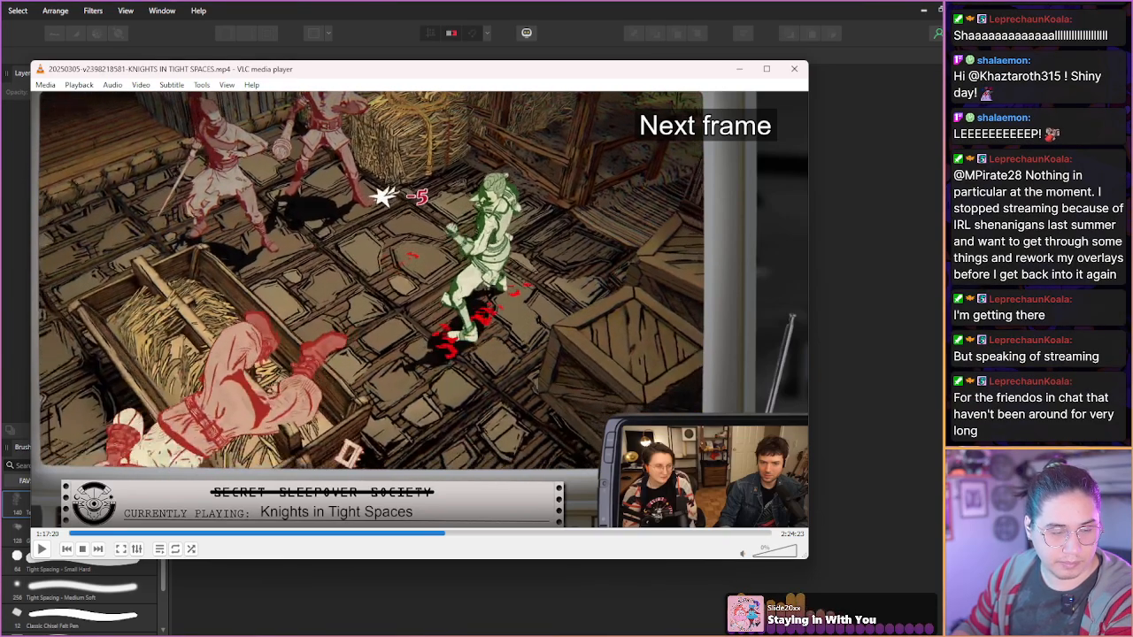
{"action": "key", "text": "e"}
{"action": "key", "text": "e"}
{"action": "key", "text": "e"}
{"action": "key", "text": "e"}
{"action": "key", "text": "e"}
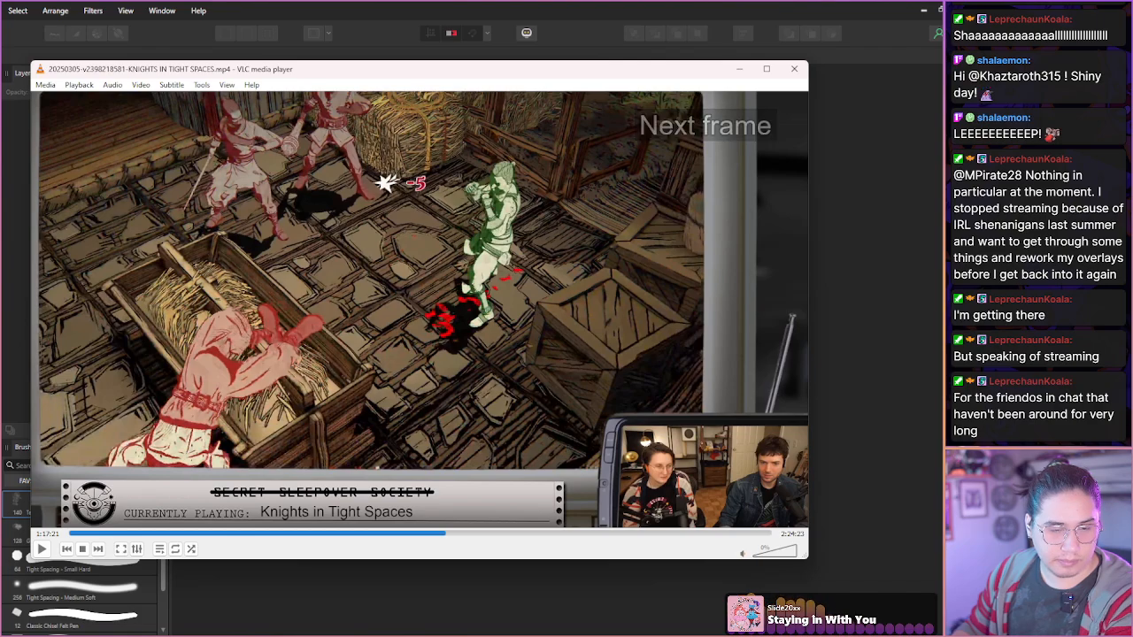
{"action": "key", "text": "e"}
{"action": "key", "text": "e"}
- Jump ahead through the brawler's card choices from 1:17:21 to the Dash card selection at 1:17:47
{"action": "key", "text": "shift+Right"}
{"action": "key", "text": "shift+Right"}
{"action": "key", "text": "shift+Right"}
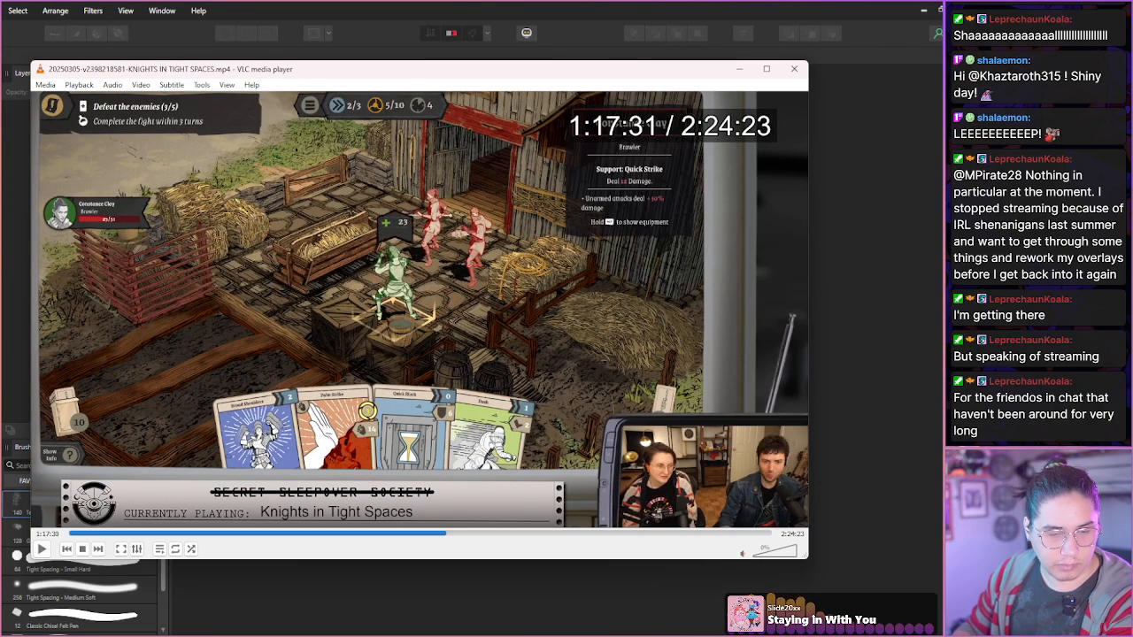
{"action": "key", "text": "shift+Right"}
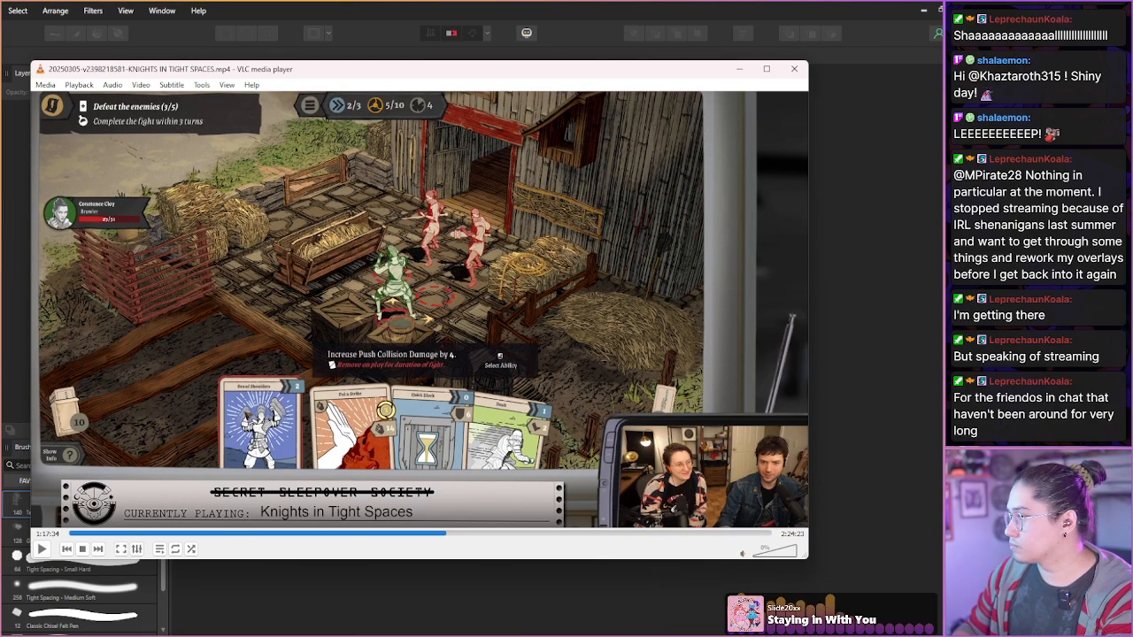
{"action": "key", "text": "shift+Right"}
{"action": "key", "text": "shift+Right"}
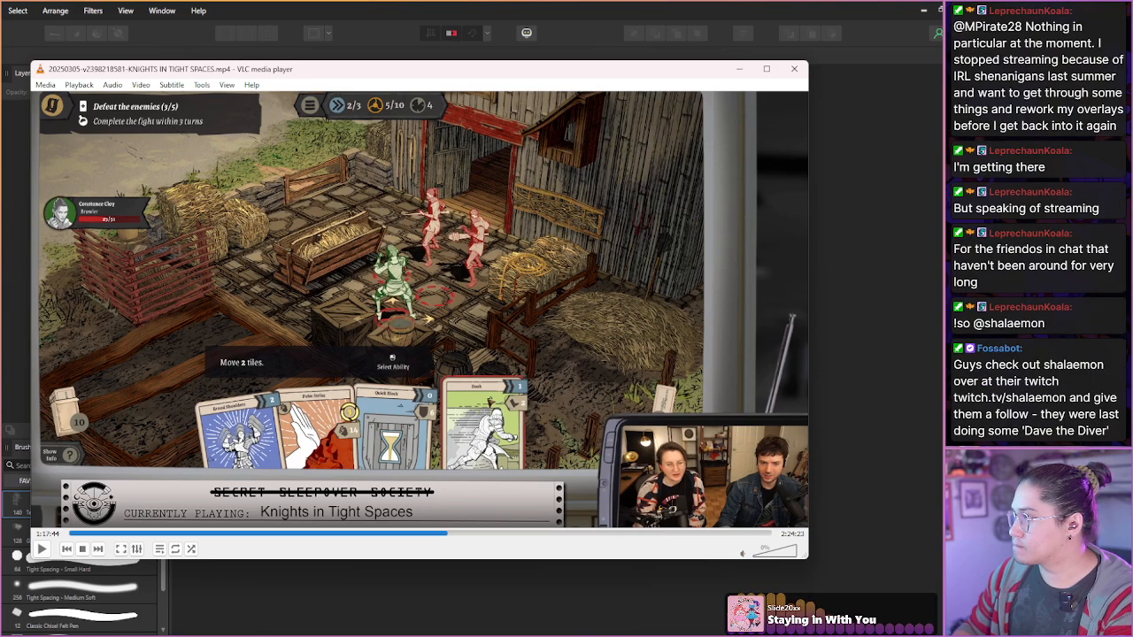
{"action": "key", "text": "shift+Right"}
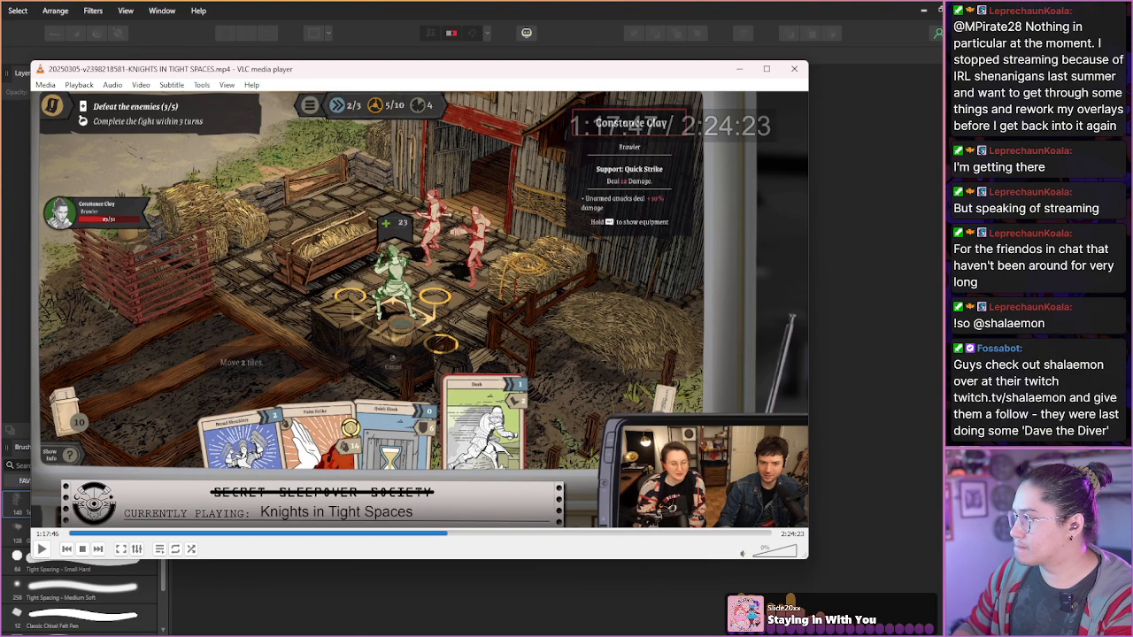
- Jump ahead through the end of the turn to the close-up attack beside the hay cart at 1:18:13
{"action": "key", "text": "shift+Right"}
{"action": "key", "text": "shift+Right"}
{"action": "key", "text": "shift+Right"}
{"action": "key", "text": "shift+Right"}
{"action": "key", "text": "shift+Right"}
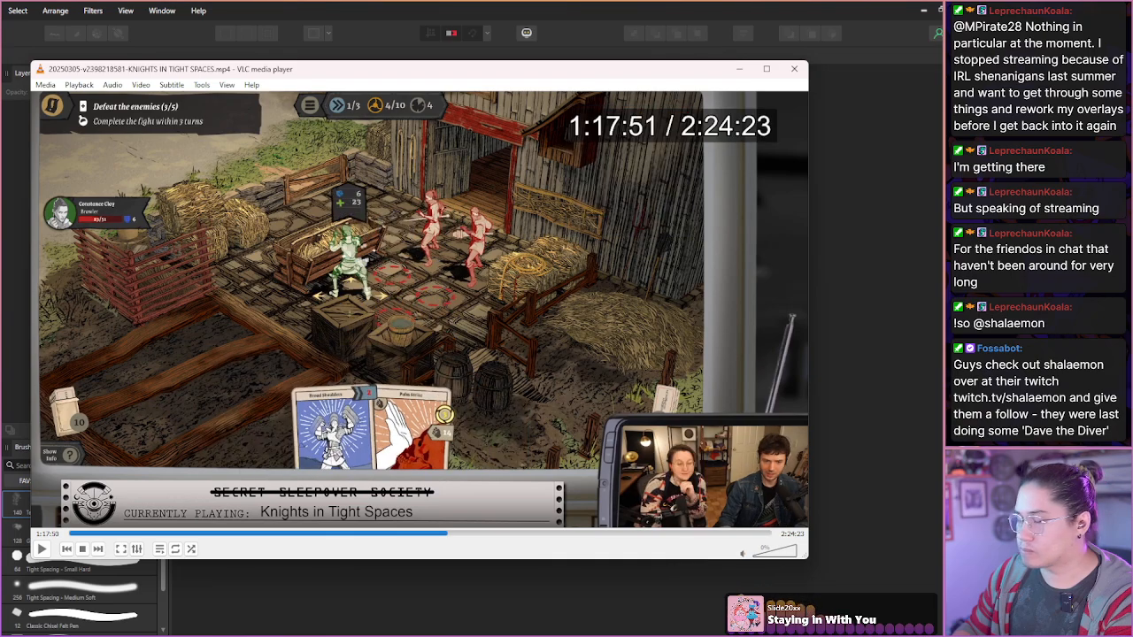
{"action": "key", "text": "shift+Right"}
{"action": "key", "text": "shift+Right"}
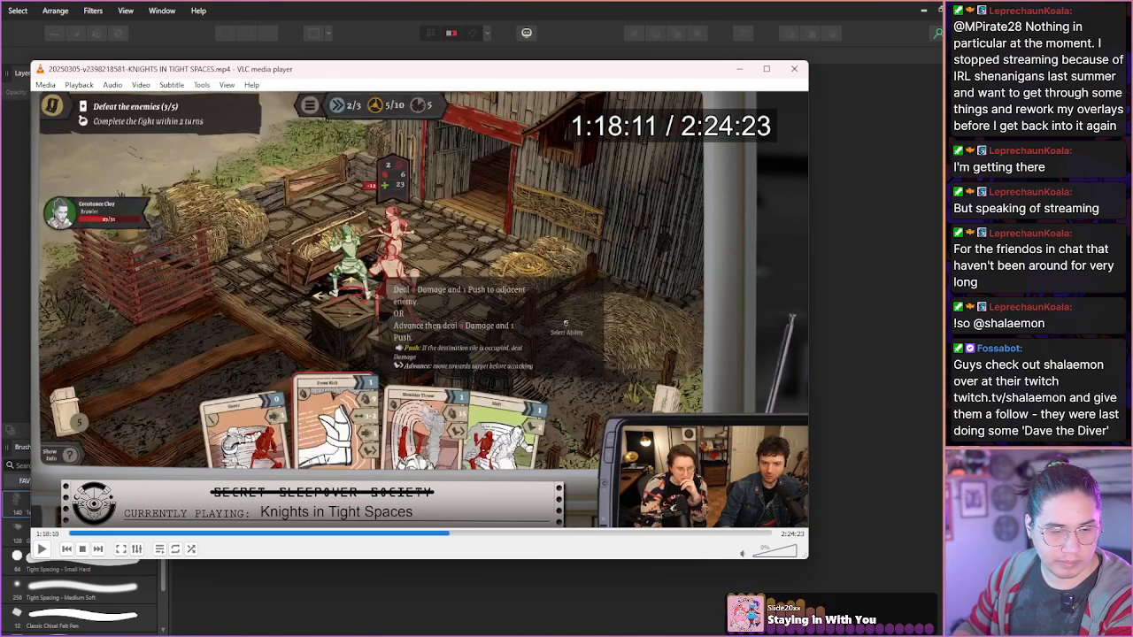
{"action": "key", "text": "shift+Right"}
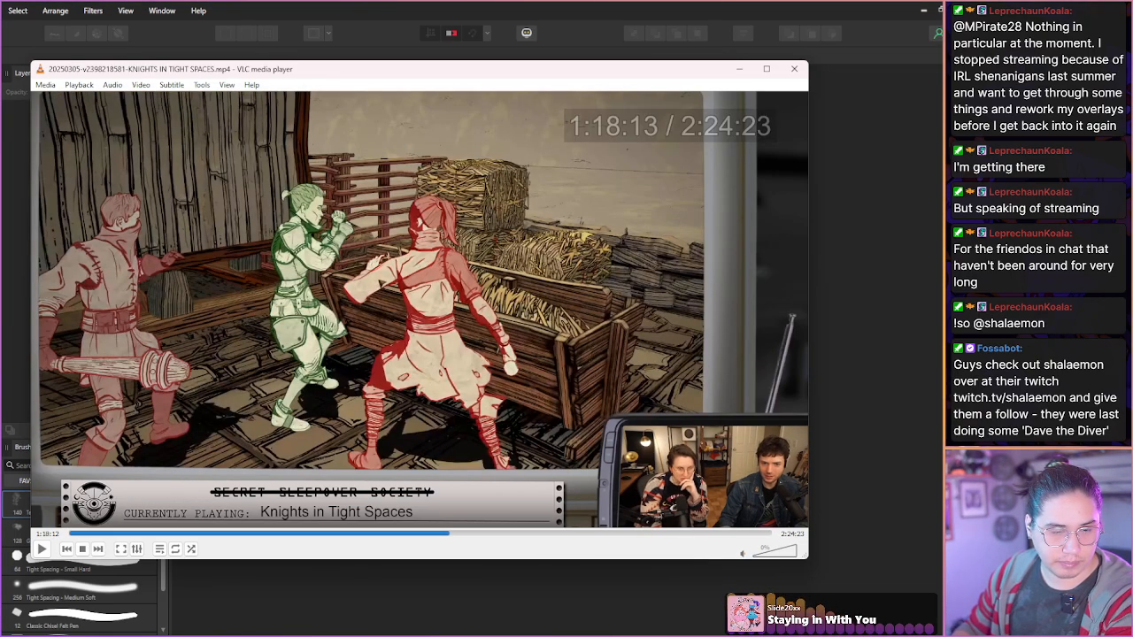
- Examine the brawler's attack between the two enemies by the hay cart frame by frame from 1:18:12
{"action": "key", "text": "e"}
{"action": "key", "text": "e"}
{"action": "key", "text": "e"}
{"action": "key", "text": "e"}
{"action": "key", "text": "e"}
{"action": "key", "text": "e"}
{"action": "key", "text": "e"}
{"action": "key", "text": "e"}
{"action": "key", "text": "e"}
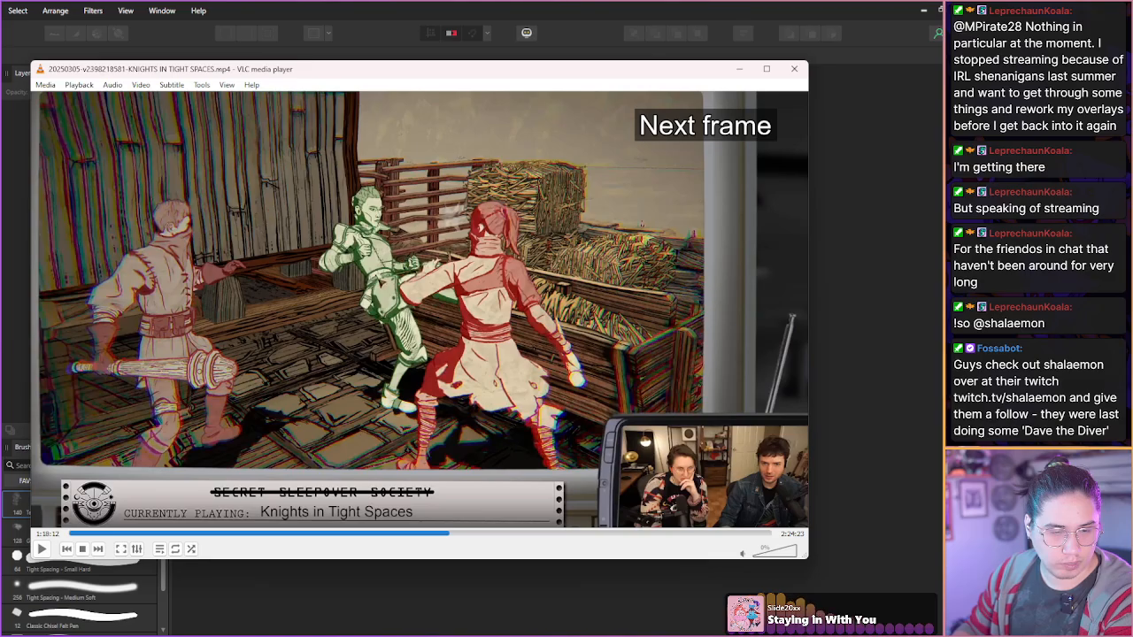
{"action": "key", "text": "e"}
{"action": "key", "text": "e"}
{"action": "key", "text": "e"}
{"action": "key", "text": "e"}
{"action": "key", "text": "e"}
{"action": "key", "text": "e"}
{"action": "key", "text": "e"}
{"action": "key", "text": "e"}
- Locate the Shoulder Throw animation by seeking back and forth and playing to 1:18:20, and return to 1:18:17
{"action": "key", "text": "shift+Right"}
{"action": "key", "text": "shift+Right"}
{"action": "key", "text": "shift+Right"}
{"action": "key", "text": "shift+Left"}
{"action": "key", "text": "shift+Left"}
{"action": "key", "text": "shift+Left"}
{"action": "key", "text": "shift+Right"}
{"action": "key", "text": "space"}
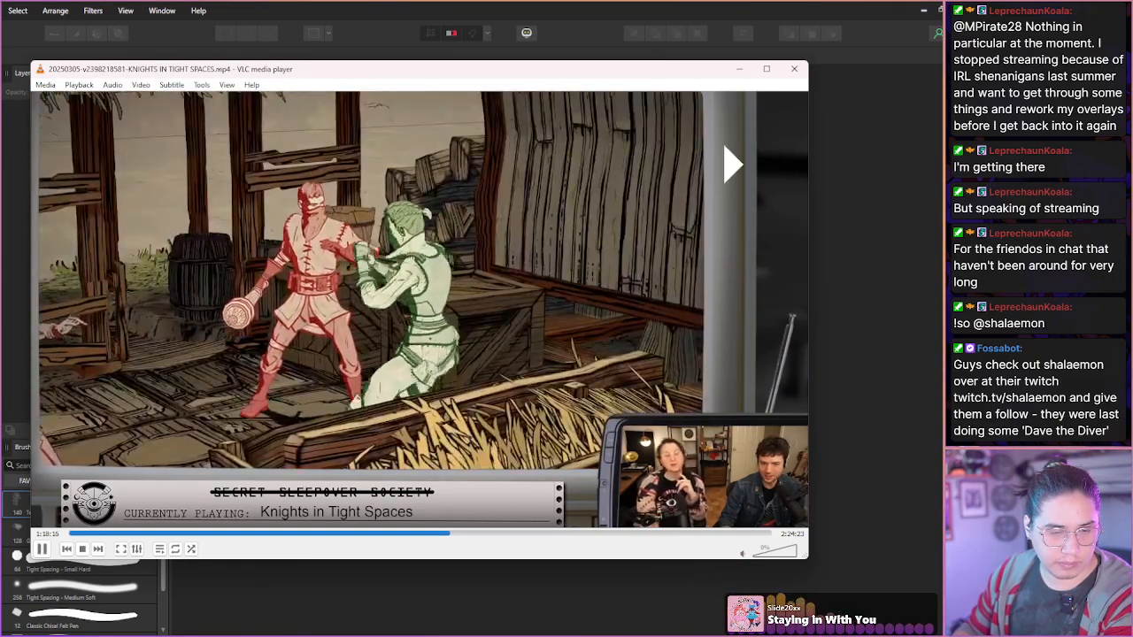
{"action": "key", "text": "space"}
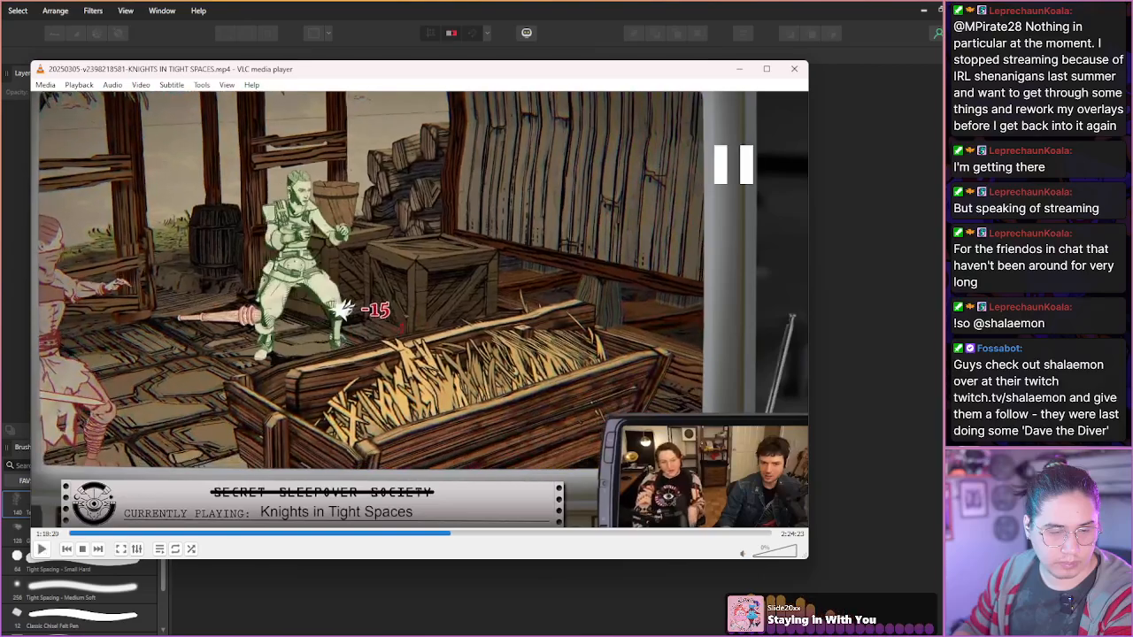
{"action": "key", "text": "shift+Left"}
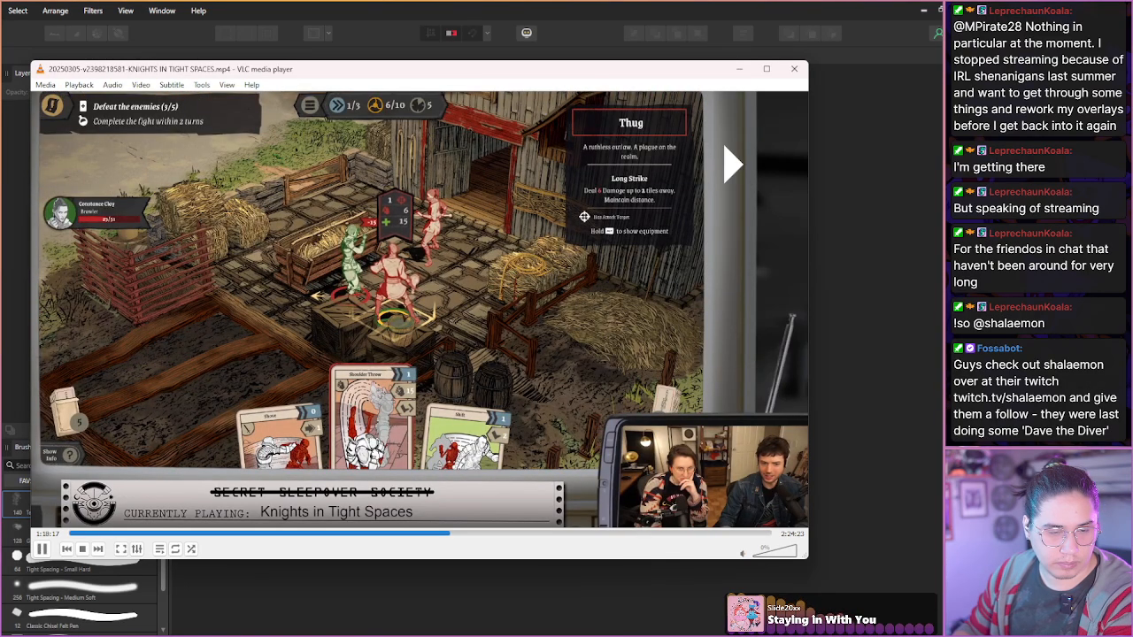
- Examine the brawler's grapple of the club-wielding enemy frame by frame at 1:18:18
{"action": "key", "text": "e"}
{"action": "key", "text": "e"}
{"action": "key", "text": "e"}
{"action": "key", "text": "e"}
{"action": "key", "text": "e"}
{"action": "key", "text": "e"}
{"action": "key", "text": "e"}
{"action": "key", "text": "e"}
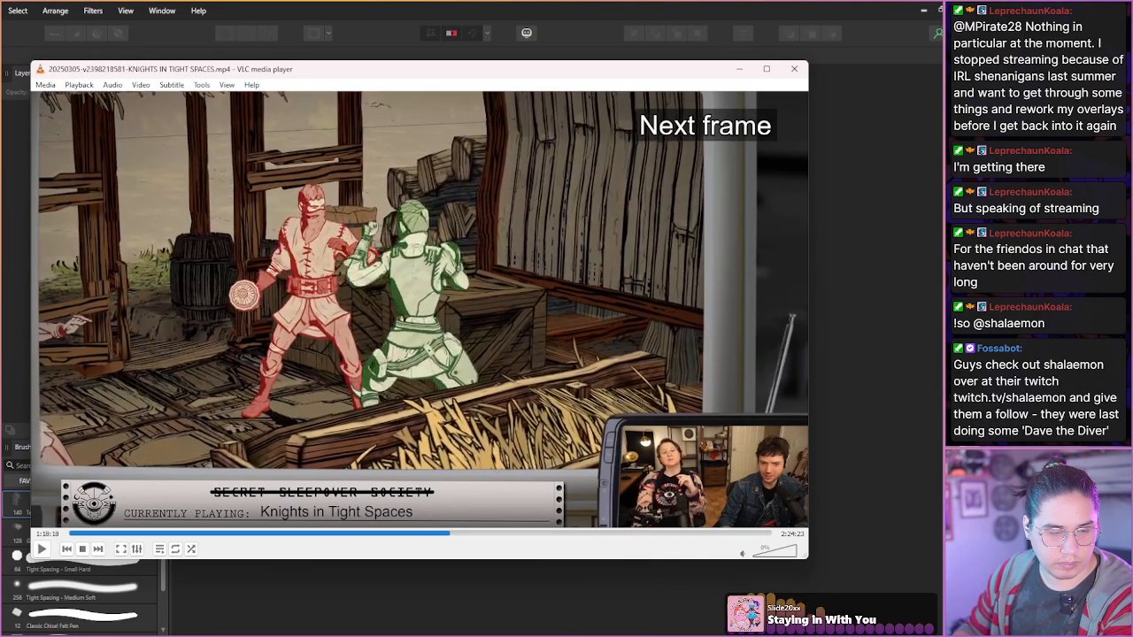
{"action": "key", "text": "e"}
{"action": "key", "text": "e"}
{"action": "key", "text": "e"}
{"action": "key", "text": "e"}
{"action": "key", "text": "e"}
{"action": "key", "text": "e"}
{"action": "key", "text": "e"}
{"action": "key", "text": "e"}
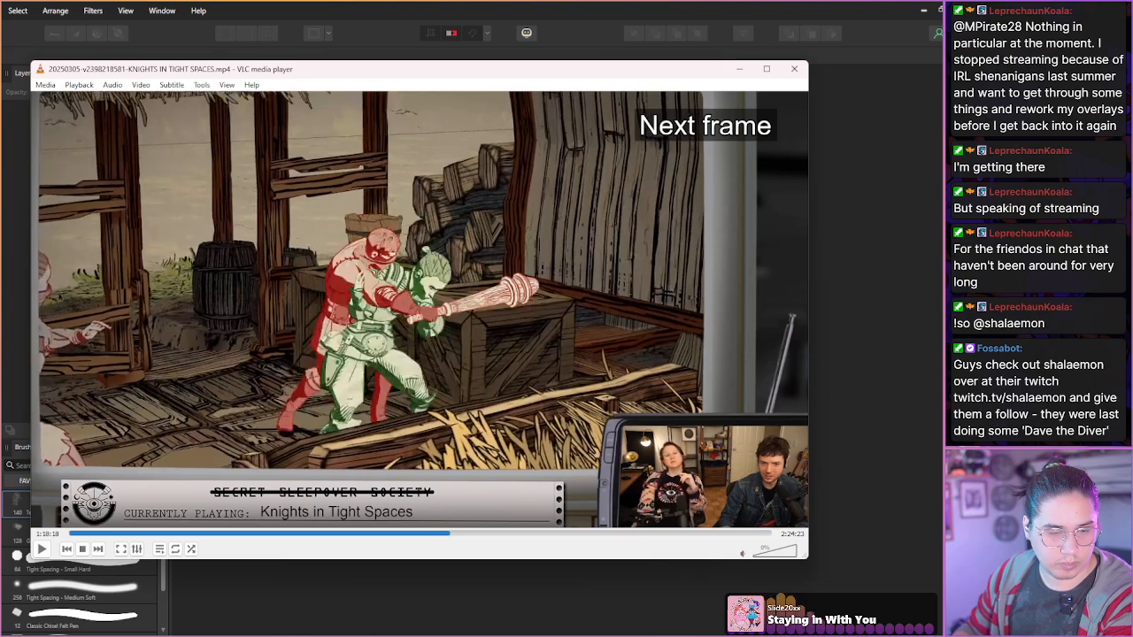
- Examine the club-wielding enemy being flipped over the brawler's shoulder frame by frame at 1:18:18
{"action": "key", "text": "e"}
{"action": "key", "text": "e"}
{"action": "key", "text": "e"}
{"action": "key", "text": "e"}
{"action": "key", "text": "e"}
{"action": "key", "text": "e"}
{"action": "key", "text": "e"}
{"action": "key", "text": "e"}
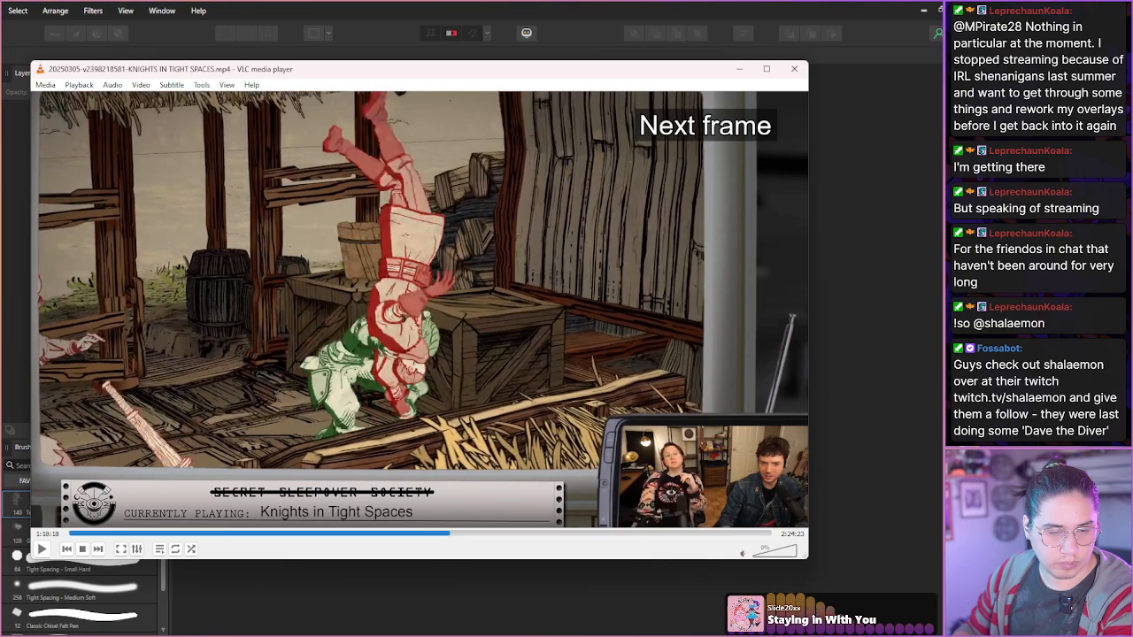
{"action": "key", "text": "e"}
{"action": "key", "text": "e"}
{"action": "key", "text": "e"}
{"action": "key", "text": "e"}
{"action": "key", "text": "e"}
{"action": "key", "text": "e"}
{"action": "key", "text": "e"}
{"action": "key", "text": "e"}
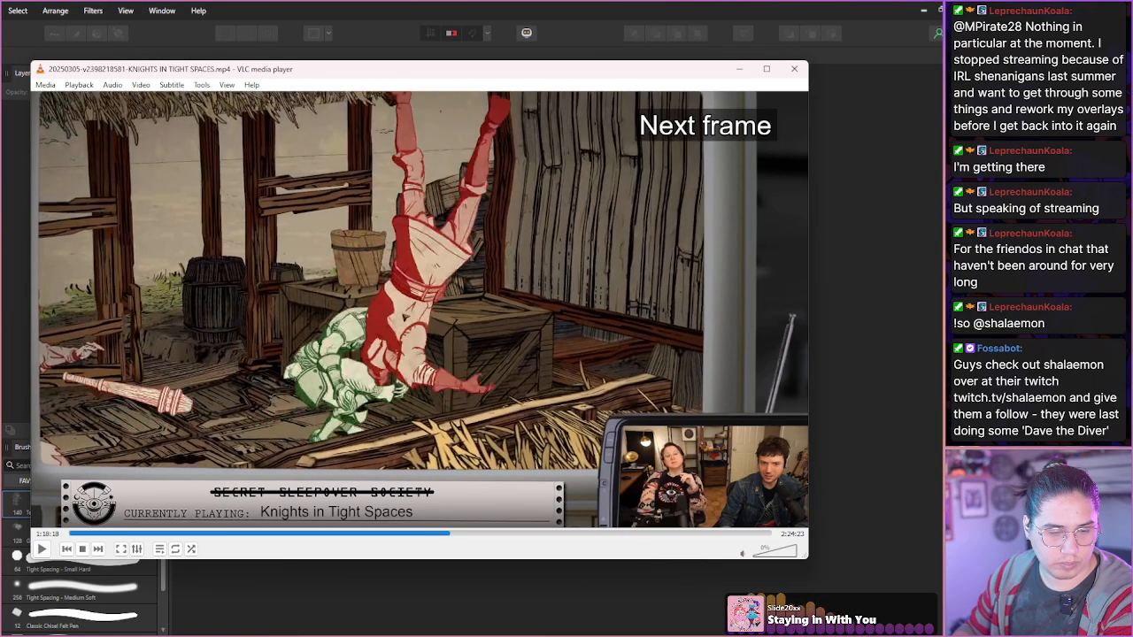
{"action": "key", "text": "e"}
{"action": "key", "text": "e"}
{"action": "key", "text": "e"}
{"action": "key", "text": "e"}
{"action": "key", "text": "e"}
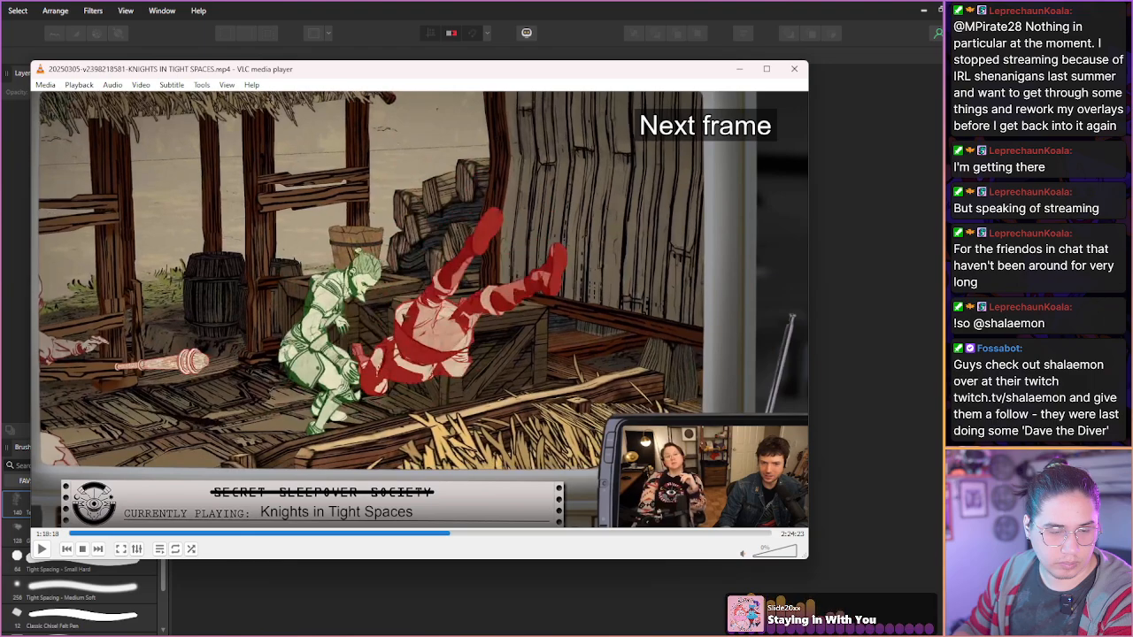
- Jump ahead past the rest of the barnyard fight to the Select Reward screen at 1:18:47
{"action": "key", "text": "shift+Right"}
{"action": "key", "text": "shift+Right"}
{"action": "key", "text": "shift+Right"}
{"action": "key", "text": "shift+Right"}
{"action": "key", "text": "shift+Right"}
{"action": "key", "text": "shift+Right"}
{"action": "key", "text": "shift+Right"}
{"action": "key", "text": "shift+Right"}
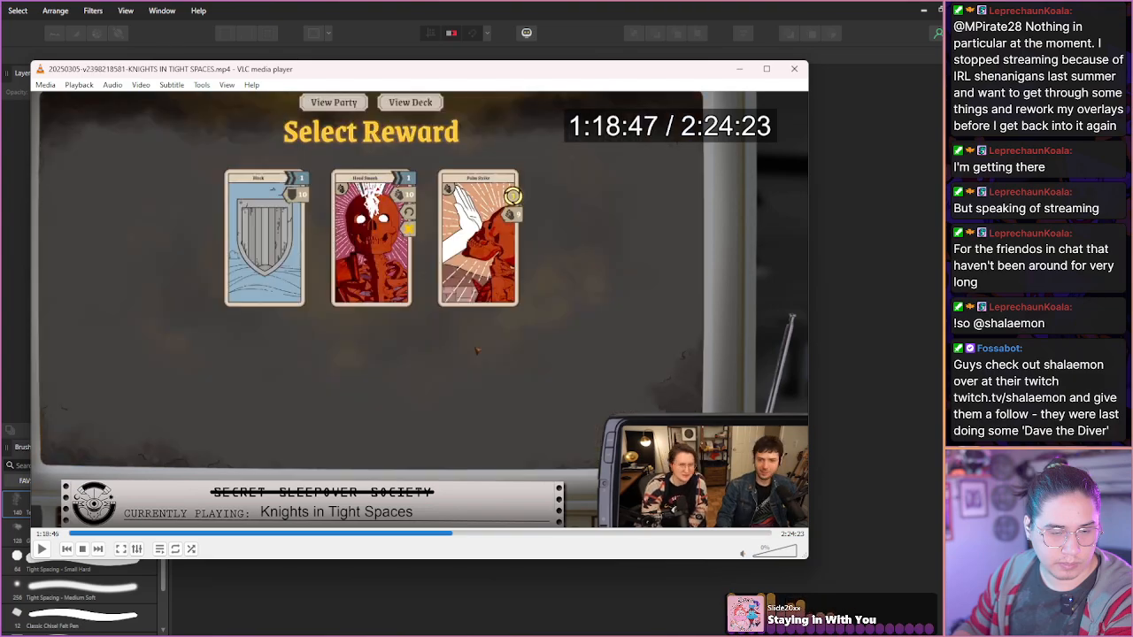
- Skip ahead in larger jumps from the reward screen to the Guard dialogue at 1:20:36
{"action": "key", "text": "alt+Right"}
{"action": "key", "text": "alt+Right"}
{"action": "key", "text": "alt+Right"}
{"action": "key", "text": "alt+Right"}
{"action": "key", "text": "alt+Right"}
{"action": "key", "text": "alt+Right"}
{"action": "key", "text": "alt+Right"}
{"action": "key", "text": "alt+Right"}
{"action": "key", "text": "alt+Right"}
{"action": "key", "text": "alt+Right"}
{"action": "key", "text": "alt+Right"}
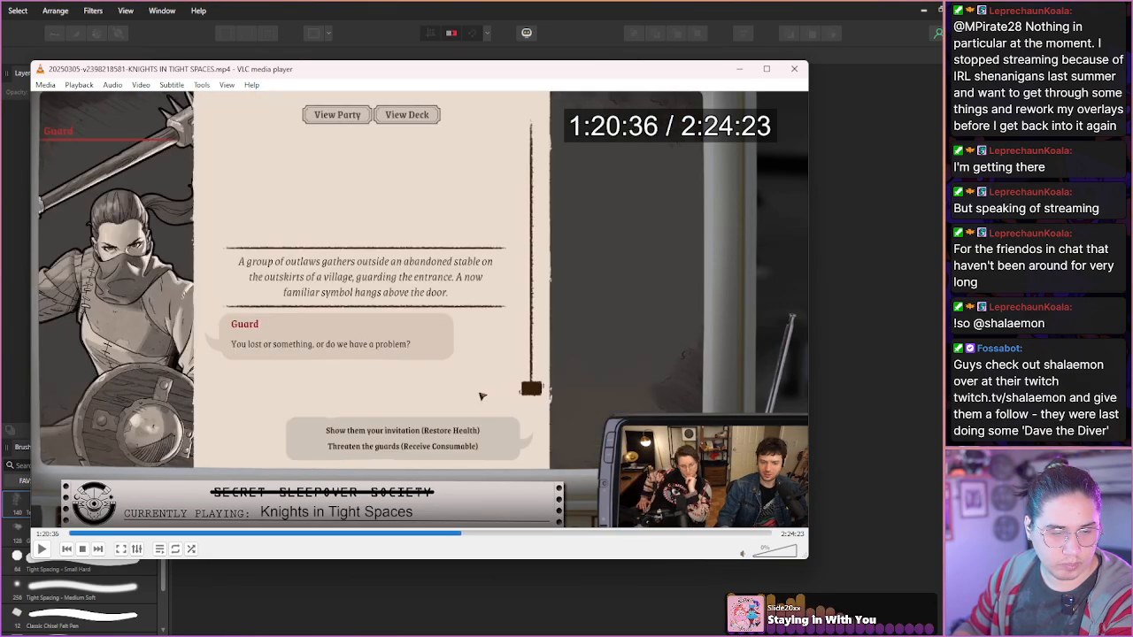
- Skip past the Guard dialogue to the boss fight inside the stable at 1:22:36
{"action": "key", "text": "alt+Right"}
{"action": "key", "text": "alt+Right"}
{"action": "key", "text": "alt+Right"}
{"action": "key", "text": "alt+Right"}
{"action": "key", "text": "alt+Right"}
{"action": "key", "text": "alt+Right"}
{"action": "key", "text": "alt+Right"}
{"action": "key", "text": "alt+Right"}
{"action": "key", "text": "alt+Right"}
{"action": "key", "text": "alt+Right"}
{"action": "key", "text": "alt+Right"}
{"action": "key", "text": "alt+Right"}
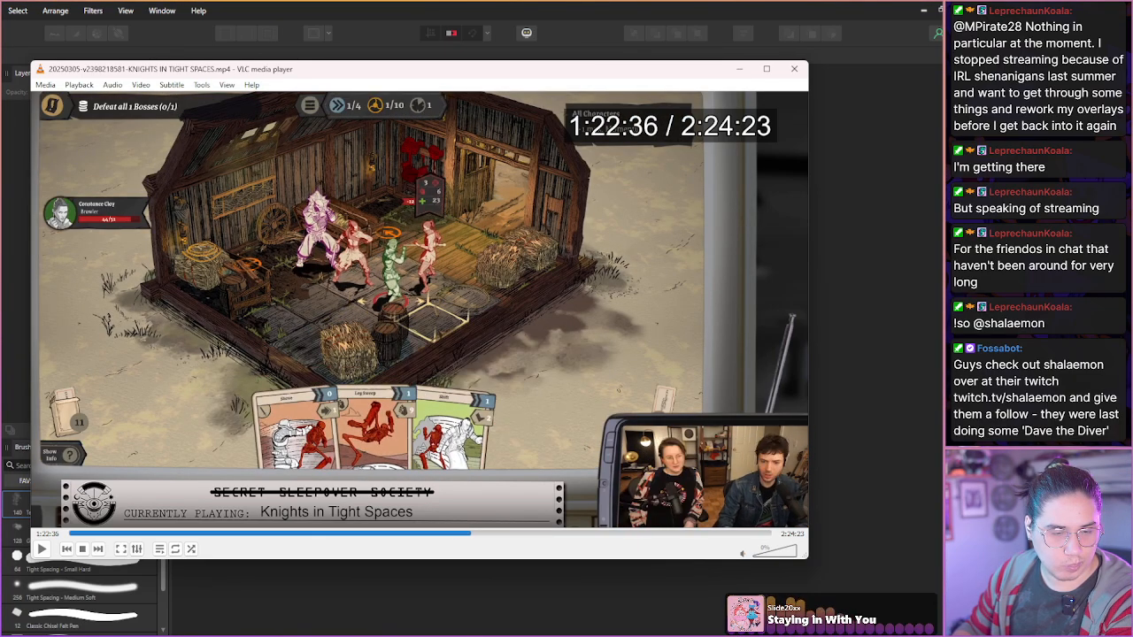
- Skip ahead through the stable boss fight to the close-up of the brawler facing the ponytailed enemy at 1:24:16
{"action": "key", "text": "alt+Right"}
{"action": "key", "text": "alt+Right"}
{"action": "key", "text": "alt+Right"}
{"action": "key", "text": "alt+Right"}
{"action": "key", "text": "alt+Right"}
{"action": "key", "text": "alt+Right"}
{"action": "key", "text": "alt+Right"}
{"action": "key", "text": "alt+Right"}
{"action": "key", "text": "alt+Right"}
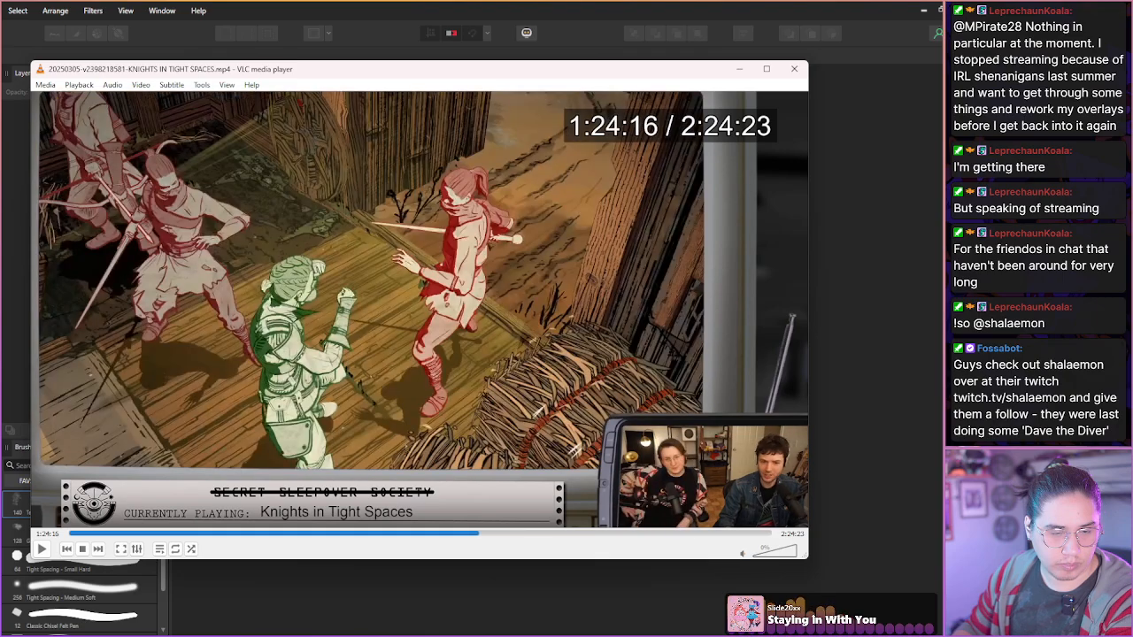
- Scan the paused Knights in Tight Spaces recording forward in short jumps to the barn fight at about 1:29:36
{"action": "key", "text": "alt+Right"}
{"action": "key", "text": "alt+Right"}
{"action": "key", "text": "alt+Right"}
{"action": "key", "text": "alt+Right"}
{"action": "key", "text": "alt+Right"}
{"action": "key", "text": "alt+Right"}
{"action": "key", "text": "alt+Right"}
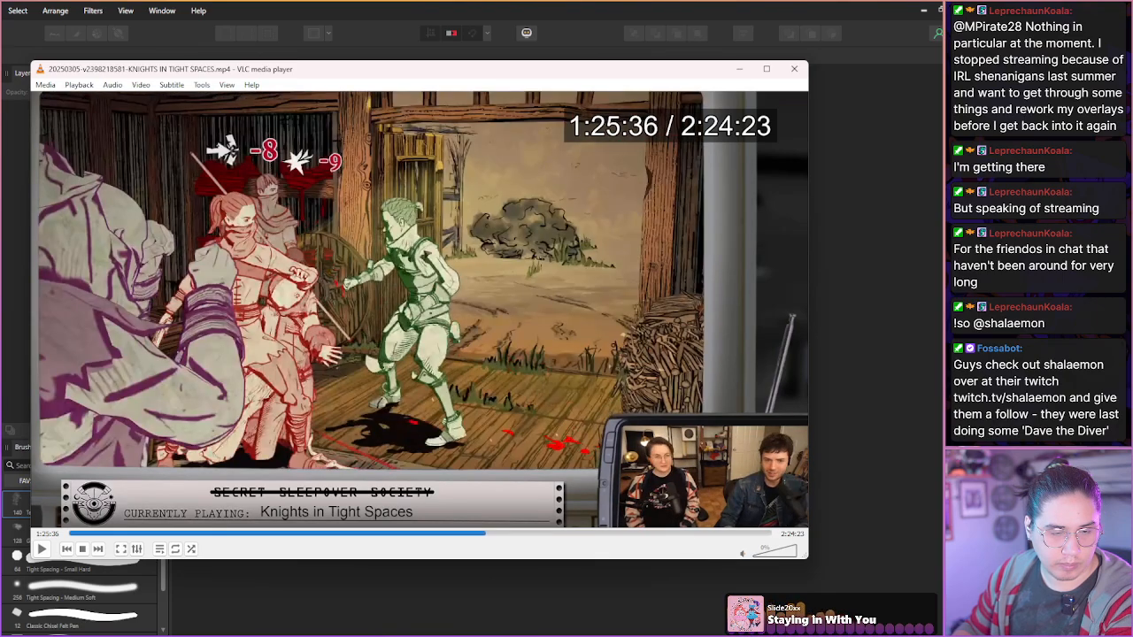
{"action": "key", "text": "alt+Right"}
{"action": "key", "text": "alt+Right"}
{"action": "key", "text": "alt+Right"}
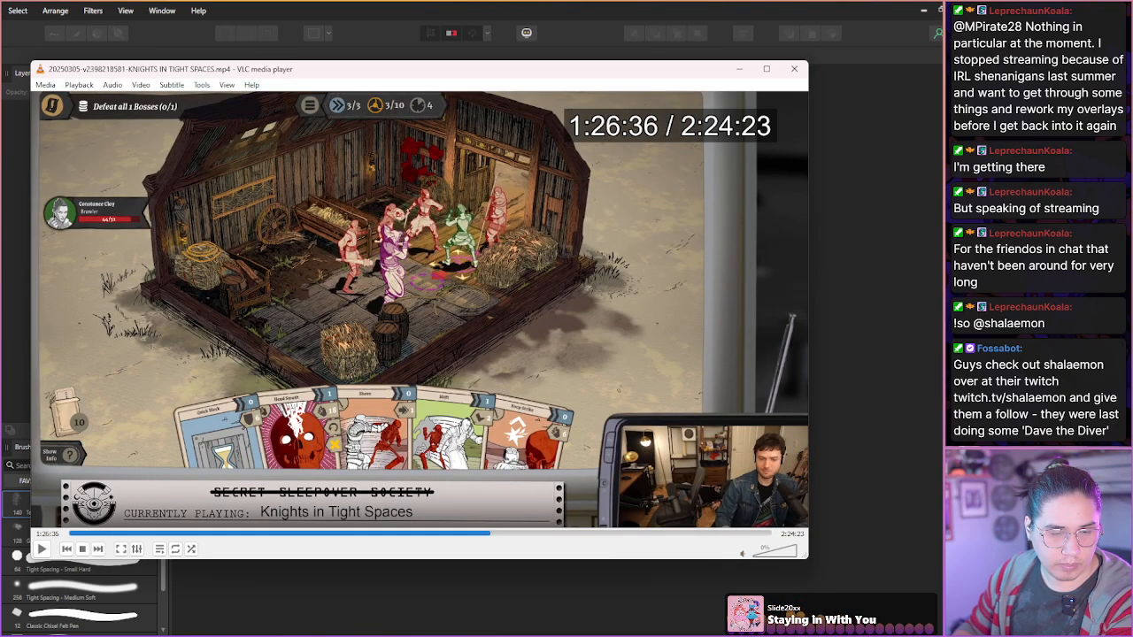
{"action": "key", "text": "alt+Right"}
{"action": "key", "text": "alt+Right"}
{"action": "key", "text": "alt+Right"}
{"action": "key", "text": "alt+Right"}
{"action": "key", "text": "alt+Right"}
{"action": "key", "text": "alt+Right"}
{"action": "key", "text": "alt+Right"}
{"action": "key", "text": "alt+Right"}
{"action": "key", "text": "alt+Right"}
{"action": "key", "text": "alt+Right"}
{"action": "key", "text": "alt+Right"}
{"action": "key", "text": "alt+Right"}
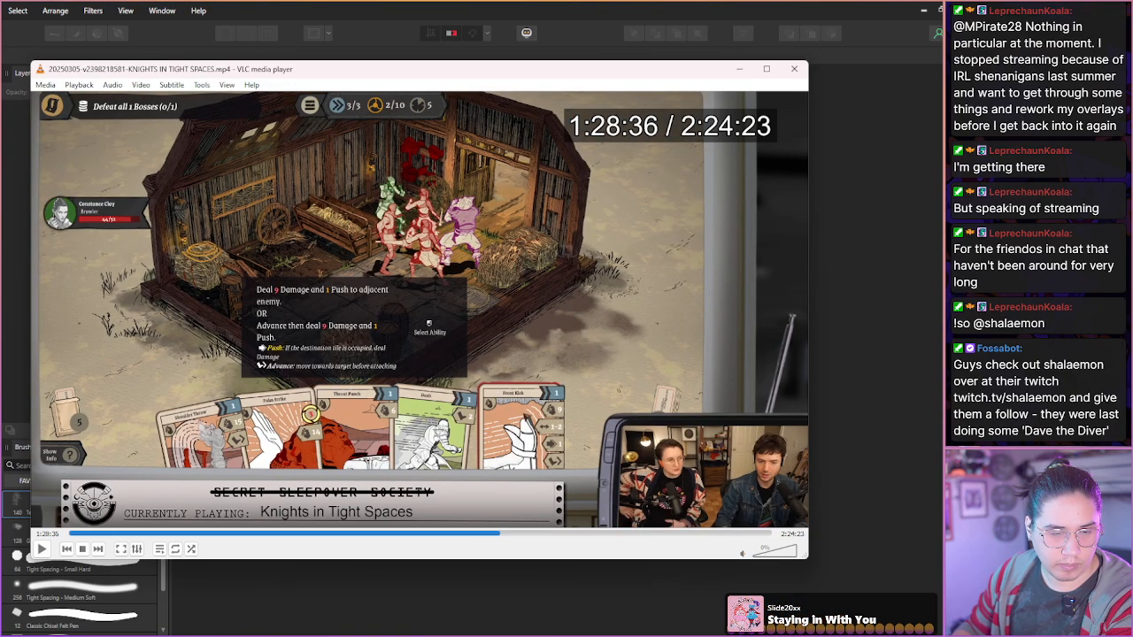
{"action": "key", "text": "alt+Right"}
{"action": "key", "text": "alt+Right"}
{"action": "key", "text": "alt+Right"}
{"action": "key", "text": "alt+Right"}
{"action": "key", "text": "alt+Right"}
{"action": "key", "text": "alt+Right"}
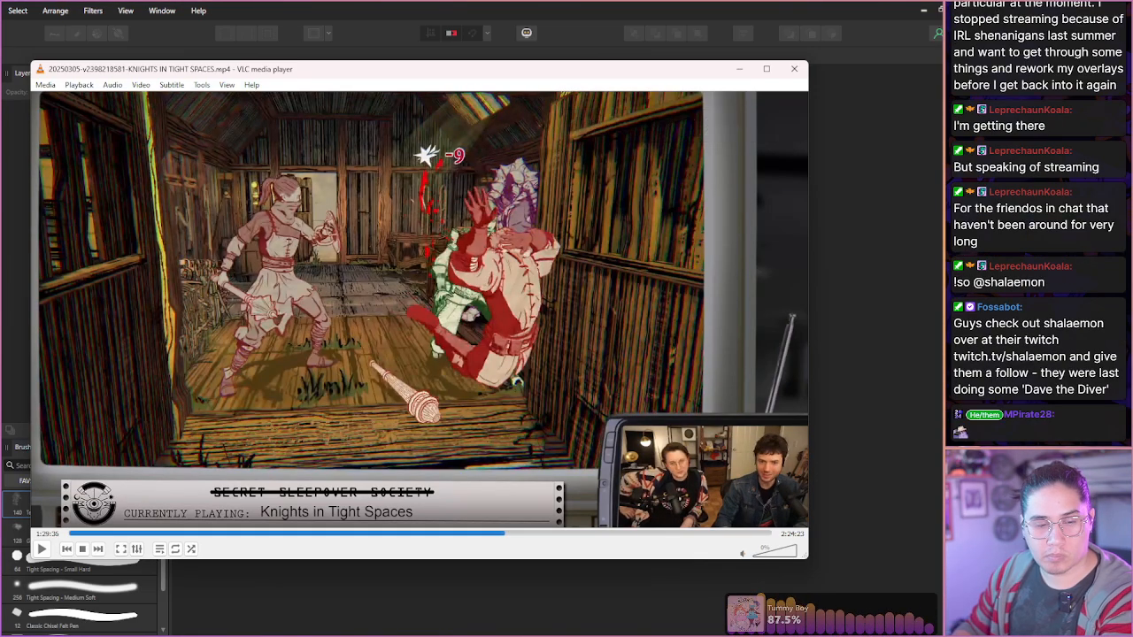
- Jump back slightly, play up to the hit at 1:29:35, and examine the Thug being struck frame by frame
{"action": "key", "text": "alt+Left"}
{"action": "key", "text": "space"}
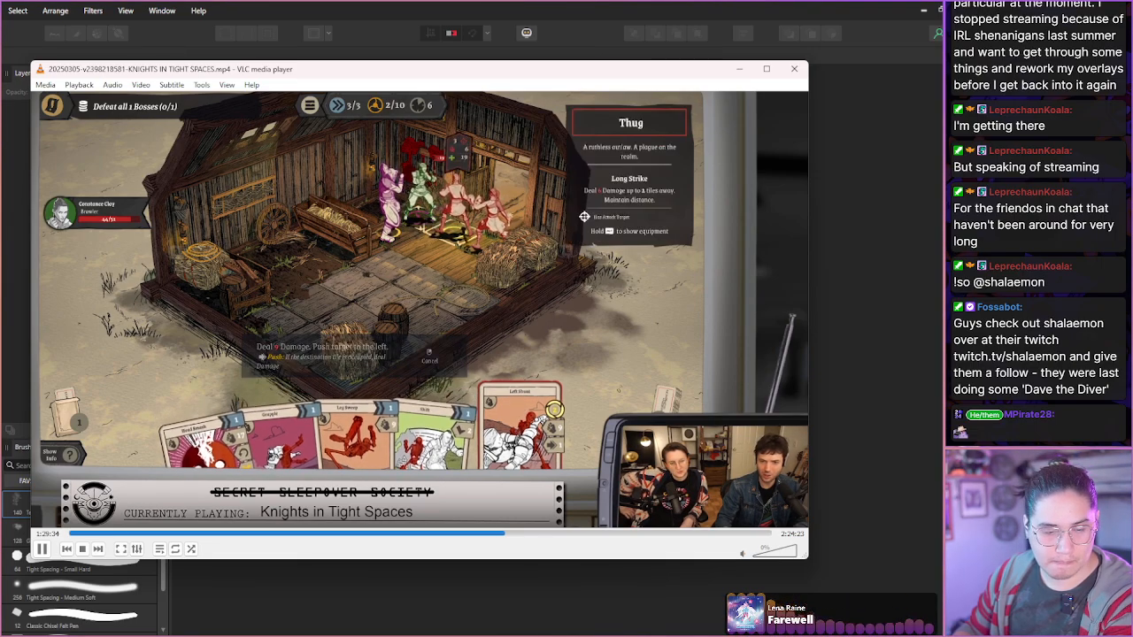
{"action": "key", "text": "space"}
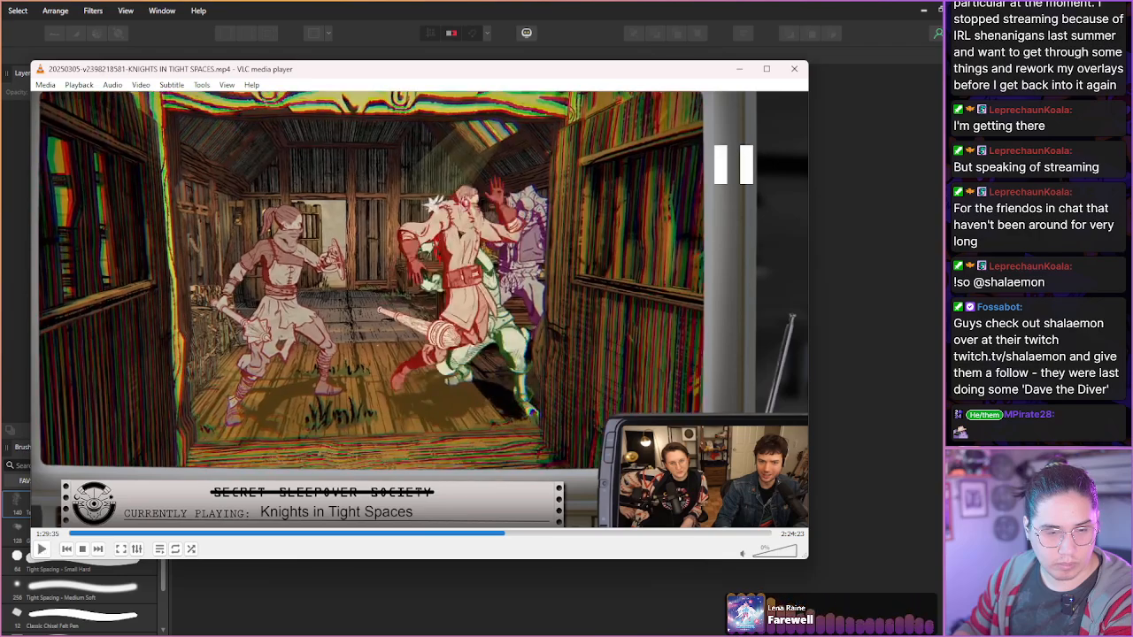
{"action": "key", "text": "e"}
{"action": "key", "text": "e"}
{"action": "key", "text": "e"}
{"action": "key", "text": "e"}
{"action": "key", "text": "e"}
{"action": "key", "text": "e"}
{"action": "key", "text": "e"}
{"action": "key", "text": "e"}
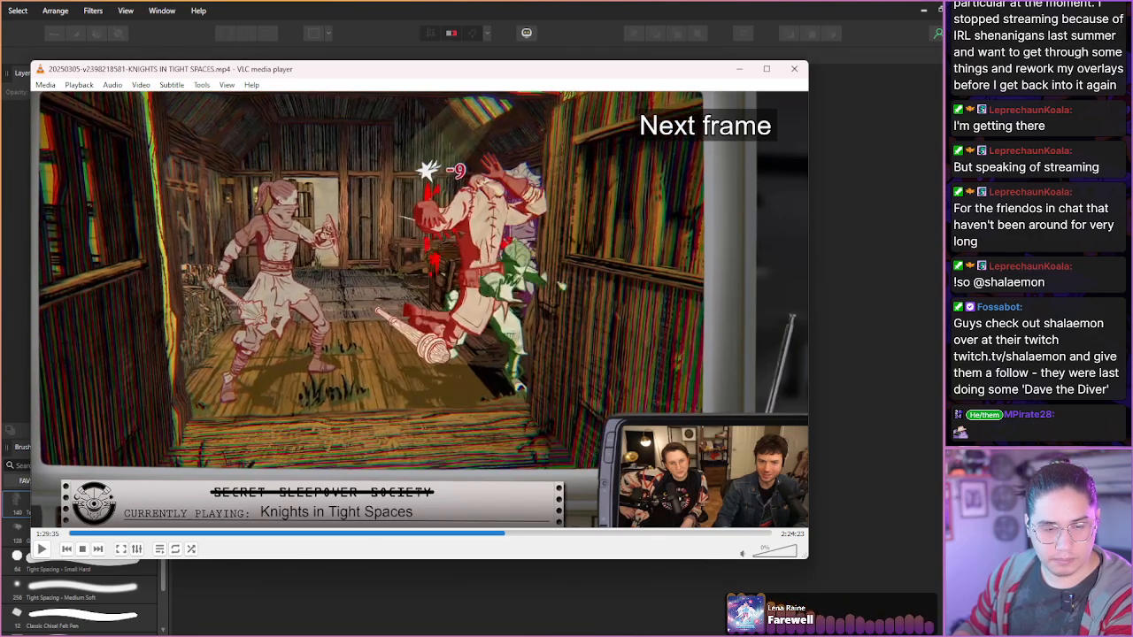
- Resume playback and seek to the head smash on the purple boss at about 1:30:08
{"action": "key", "text": "shift+Right"}
{"action": "key", "text": "shift+Right"}
{"action": "key", "text": "shift+Right"}
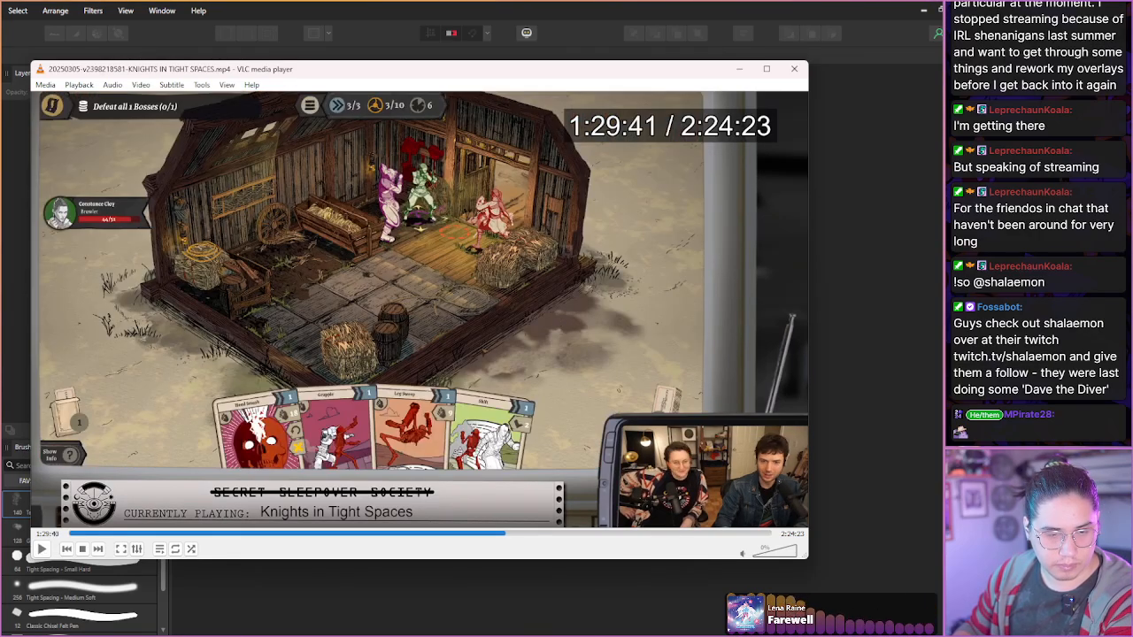
{"action": "key", "text": "shift+Right"}
{"action": "key", "text": "shift+Right"}
{"action": "key", "text": "space"}
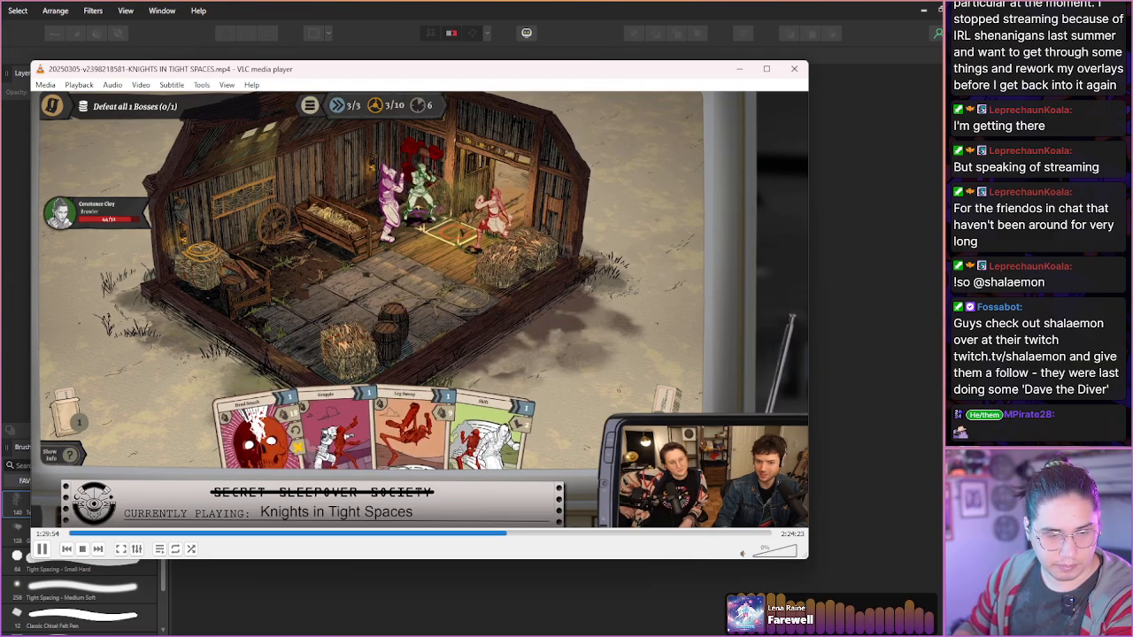
{"action": "key", "text": "shift+Right"}
{"action": "key", "text": "shift+Right"}
{"action": "key", "text": "shift+Right"}
{"action": "key", "text": "shift+Right"}
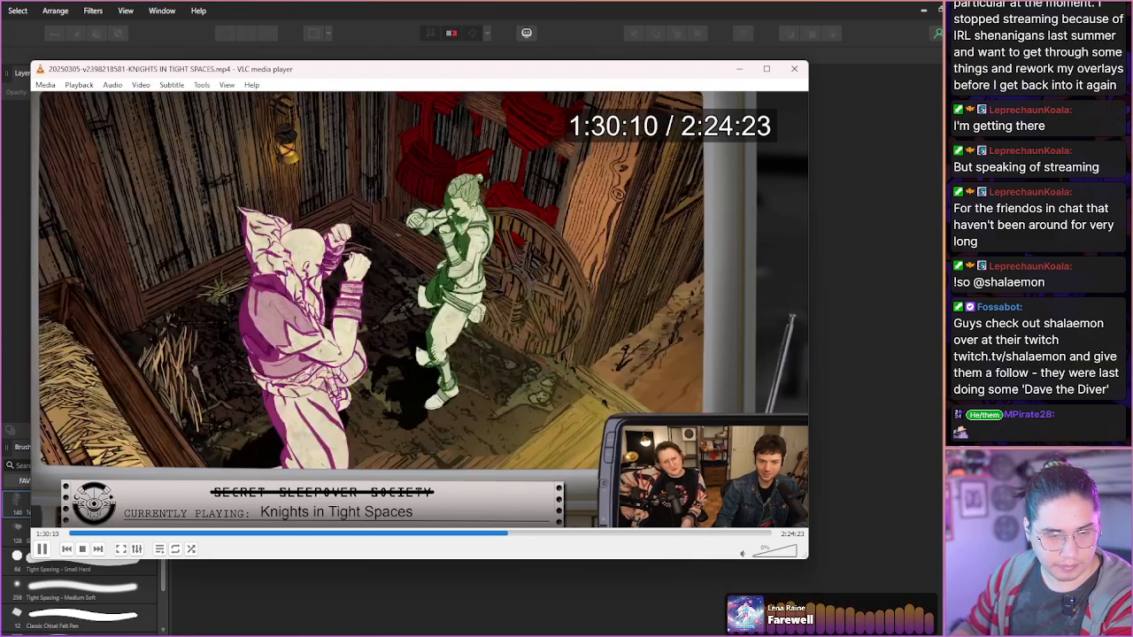
{"action": "key", "text": "shift+Left"}
{"action": "key", "text": "shift+Left"}
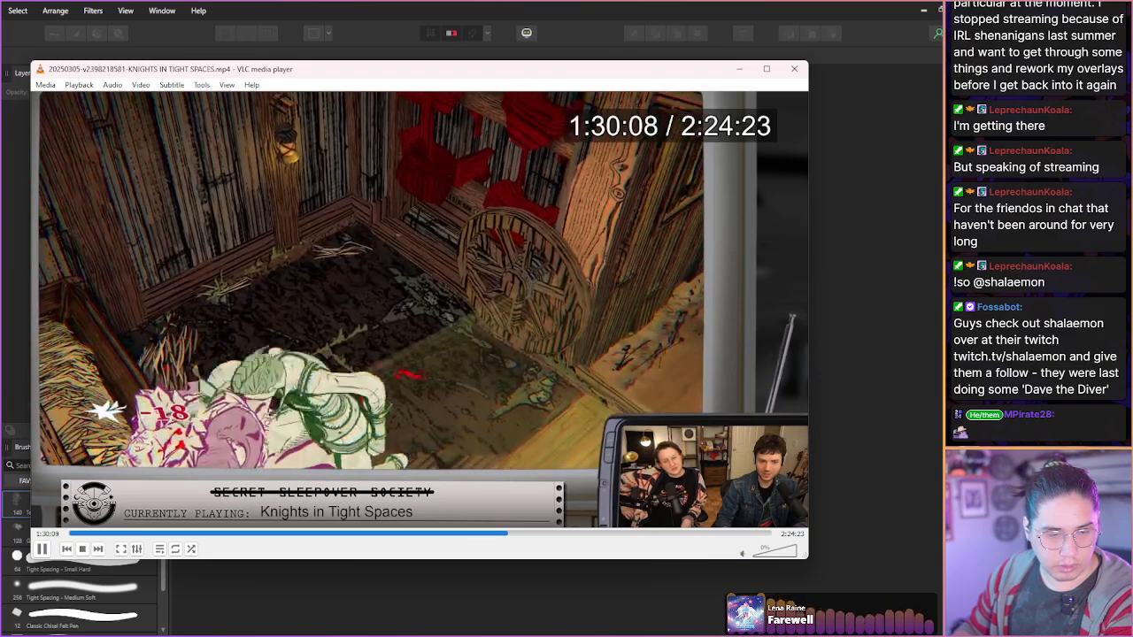
- Pause the video and examine the head smash attack at 1:30:07 frame by frame
{"action": "key", "text": "space"}
{"action": "key", "text": "e"}
{"action": "key", "text": "e"}
{"action": "key", "text": "e"}
{"action": "key", "text": "e"}
{"action": "key", "text": "e"}
{"action": "key", "text": "e"}
{"action": "key", "text": "e"}
{"action": "key", "text": "e"}
{"action": "key", "text": "e"}
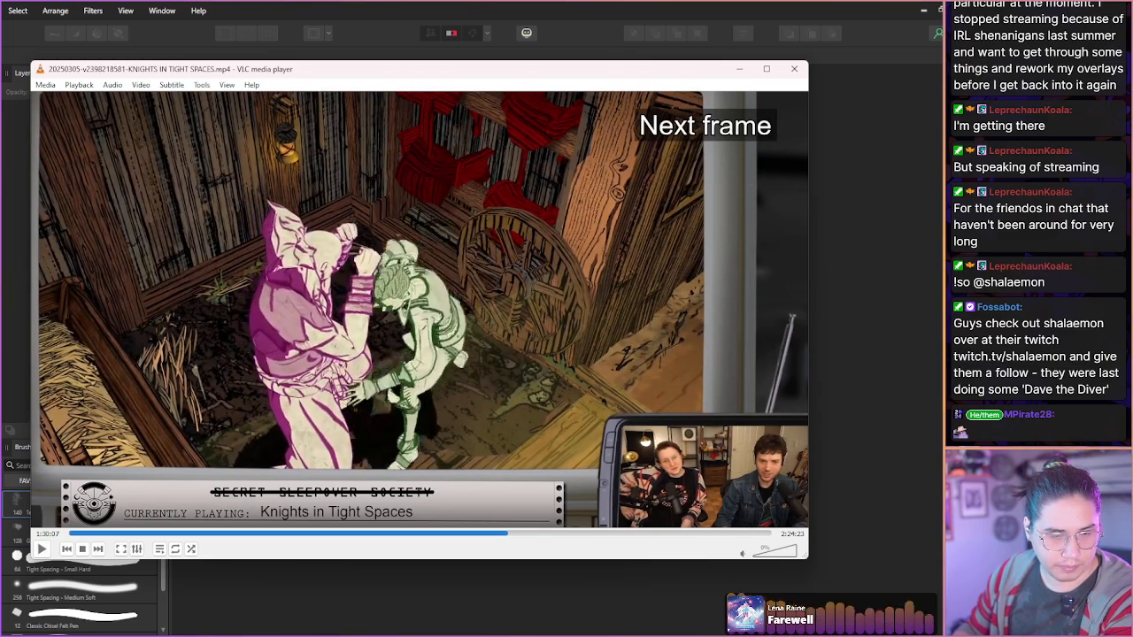
{"action": "key", "text": "e"}
{"action": "key", "text": "e"}
{"action": "key", "text": "e"}
{"action": "key", "text": "e"}
{"action": "key", "text": "e"}
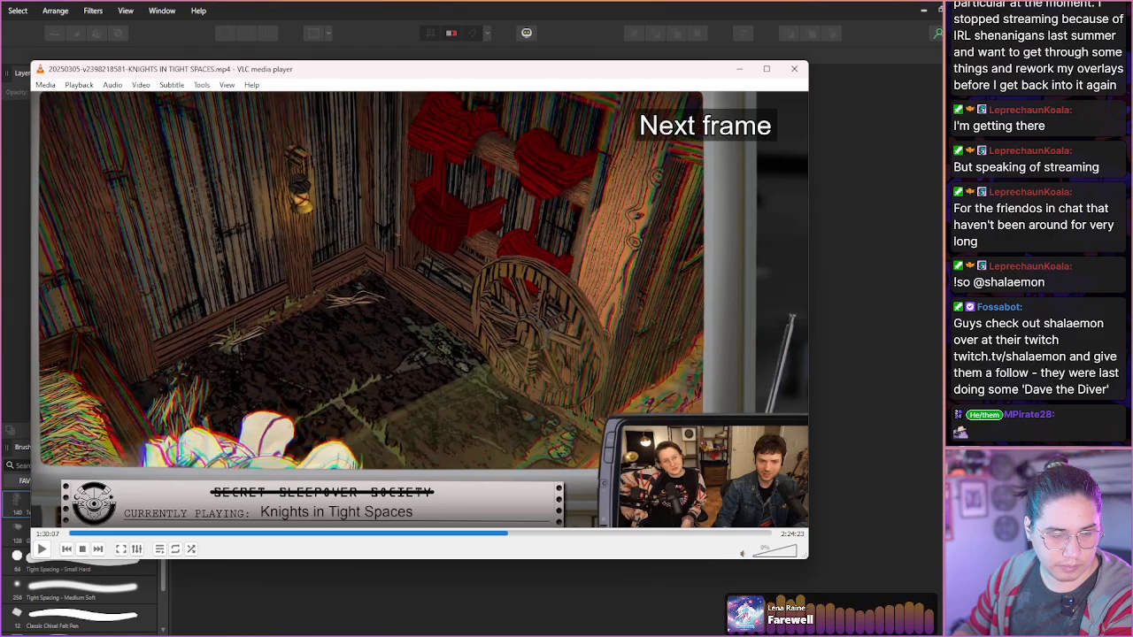
- Scan the rest of the boss fight in small jumps to the close-up attack at about 1:30:59
{"action": "key", "text": "shift+Right"}
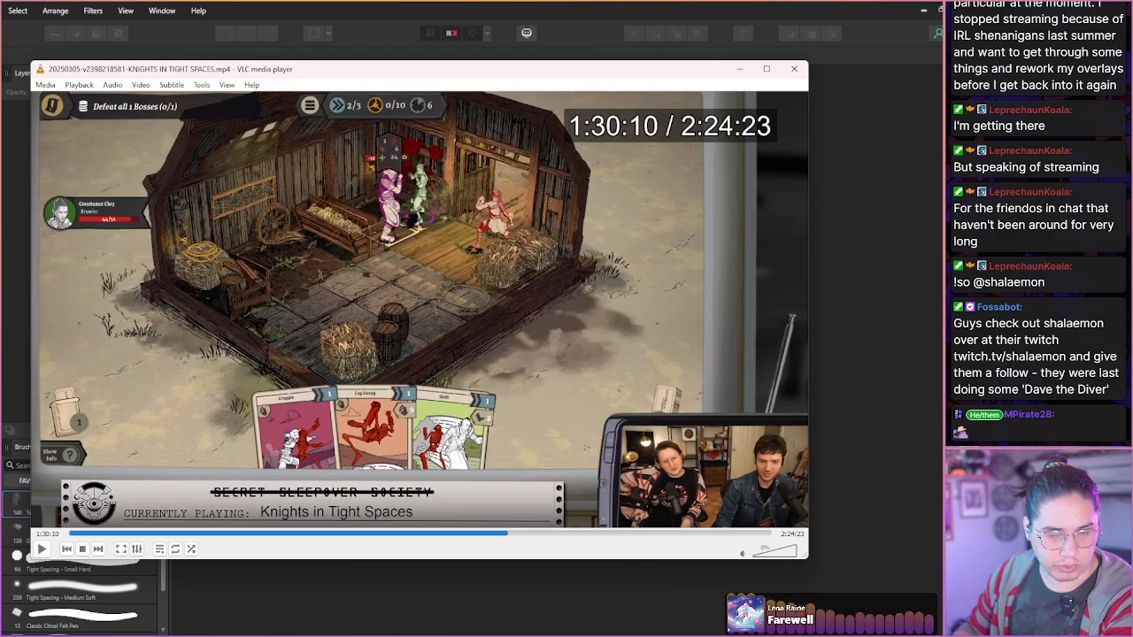
{"action": "key", "text": "shift+Right"}
{"action": "key", "text": "shift+Right"}
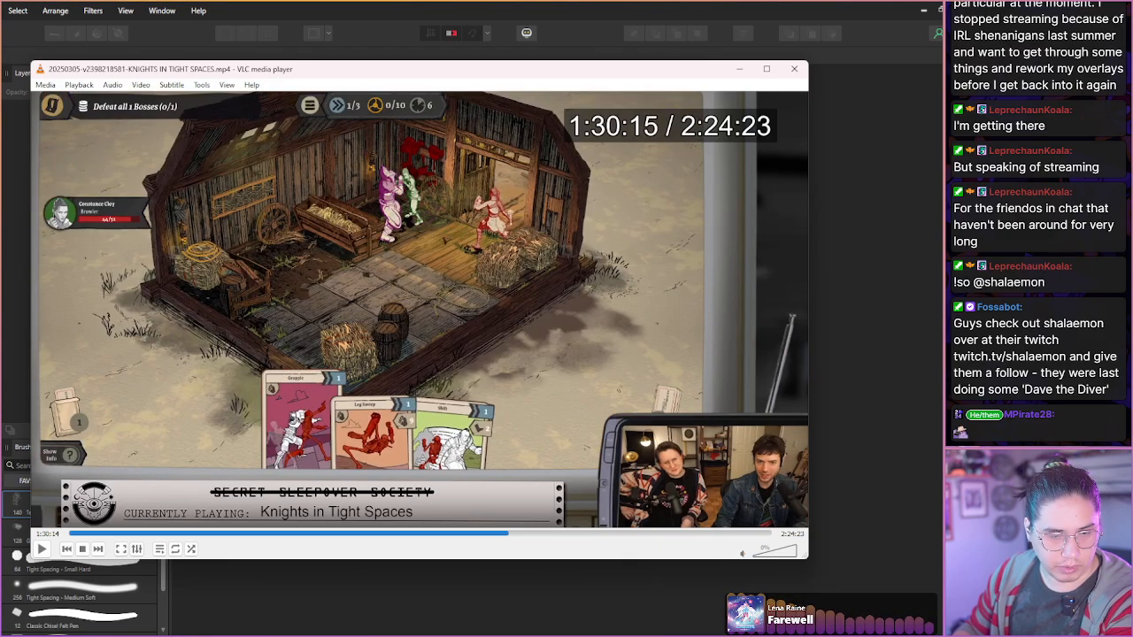
{"action": "key", "text": "shift+Right"}
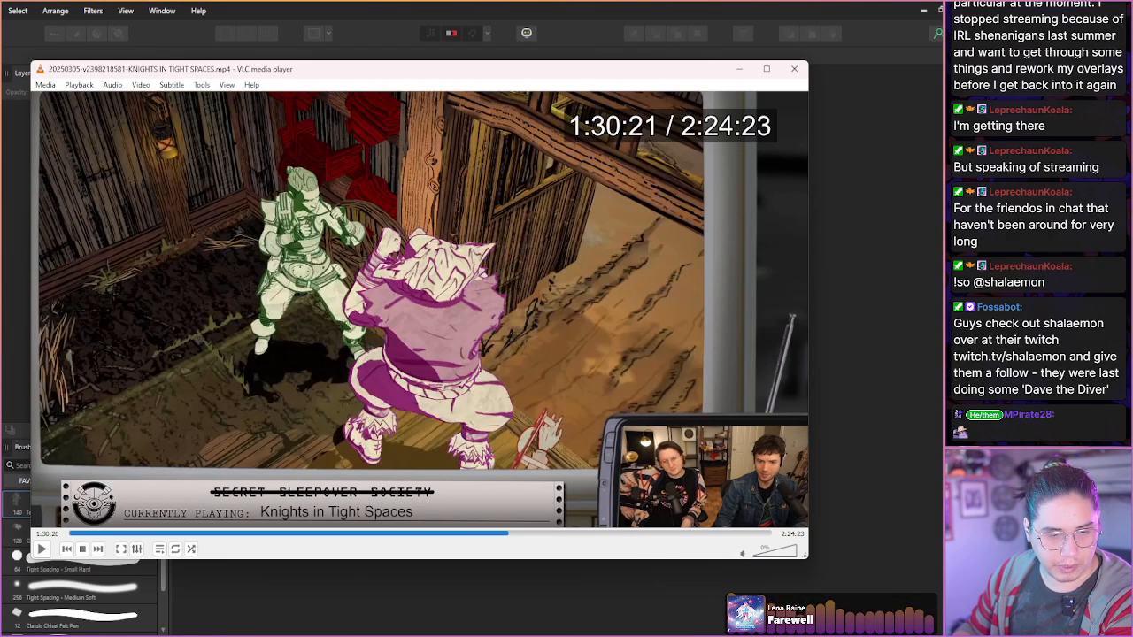
{"action": "key", "text": "shift+Right"}
{"action": "key", "text": "shift+Left"}
{"action": "key", "text": "shift+Right"}
{"action": "key", "text": "shift+Right"}
{"action": "key", "text": "shift+Right"}
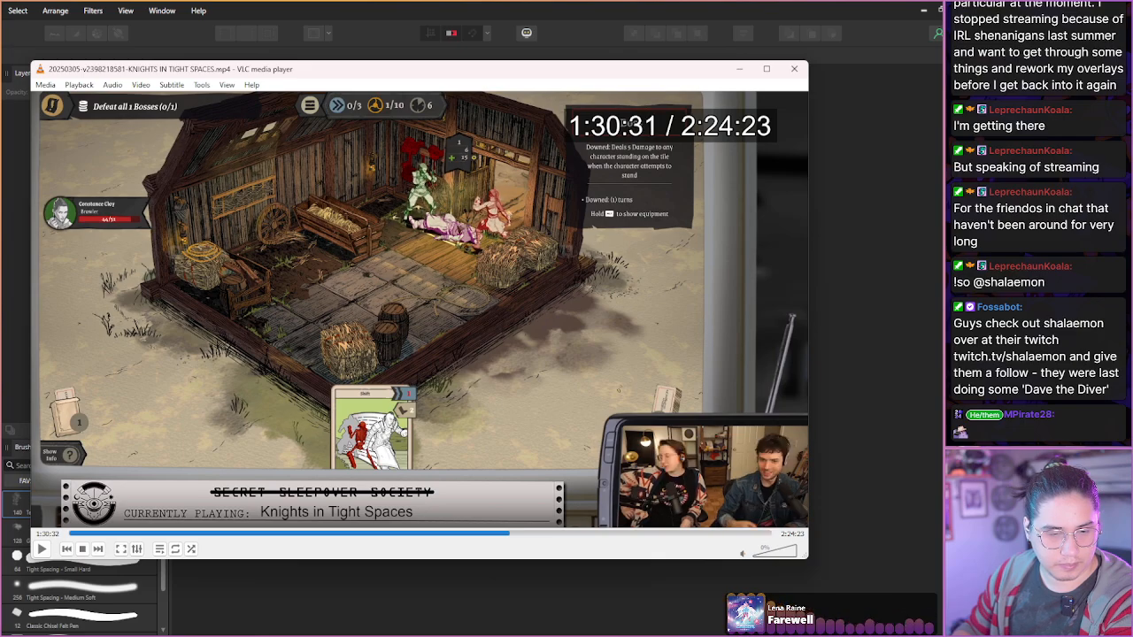
{"action": "key", "text": "shift+Right"}
{"action": "key", "text": "shift+Right"}
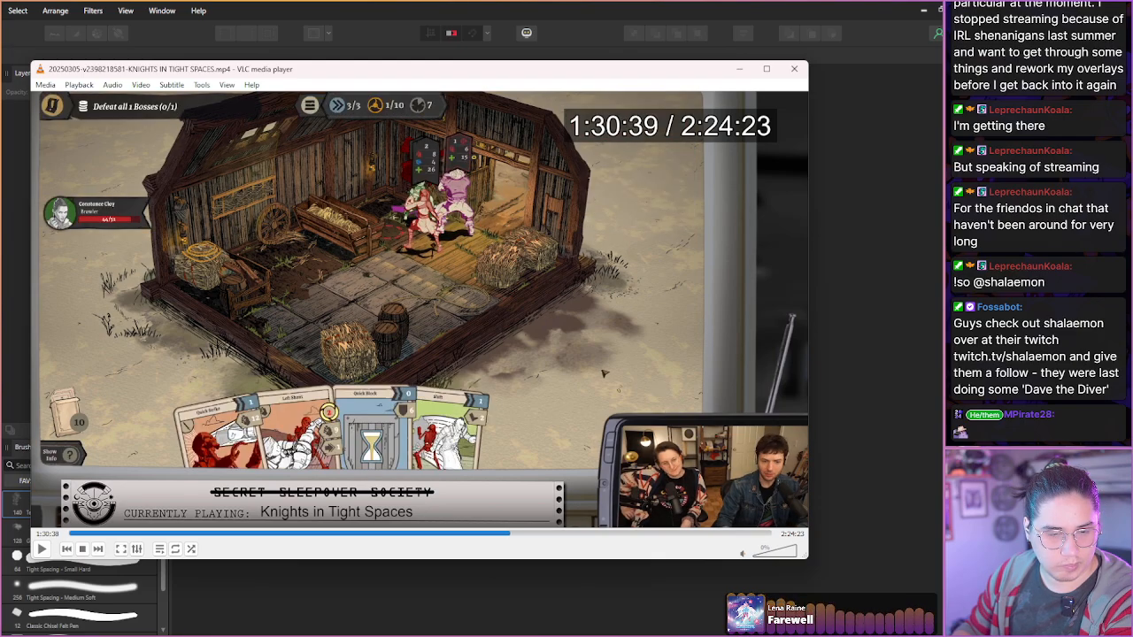
{"action": "key", "text": "shift+Right"}
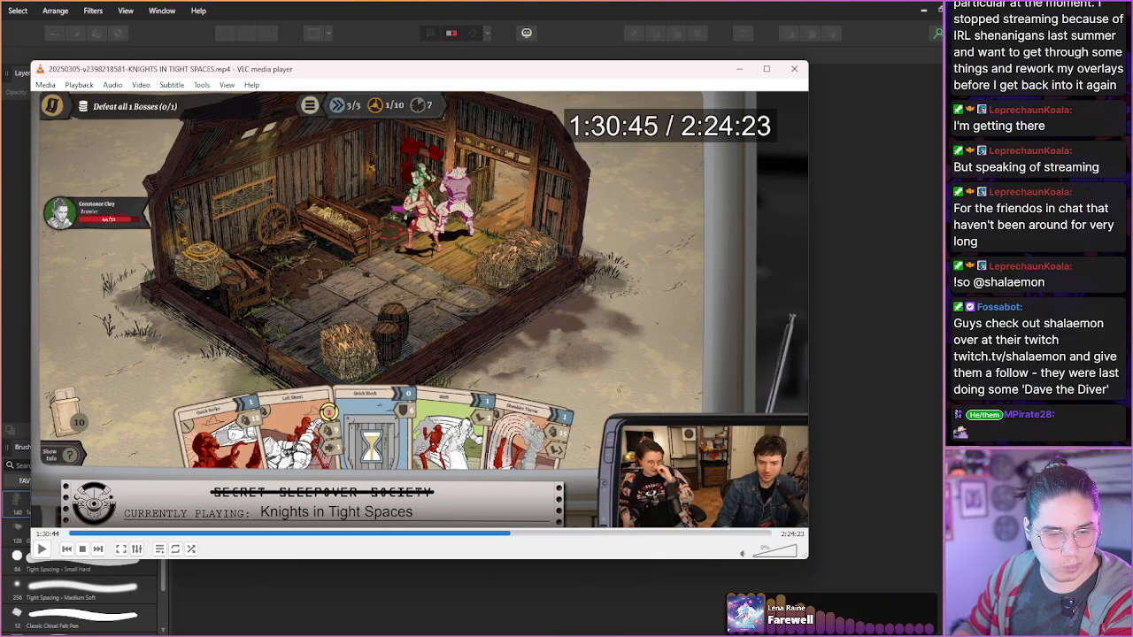
{"action": "key", "text": "shift+Right"}
{"action": "key", "text": "shift+Right"}
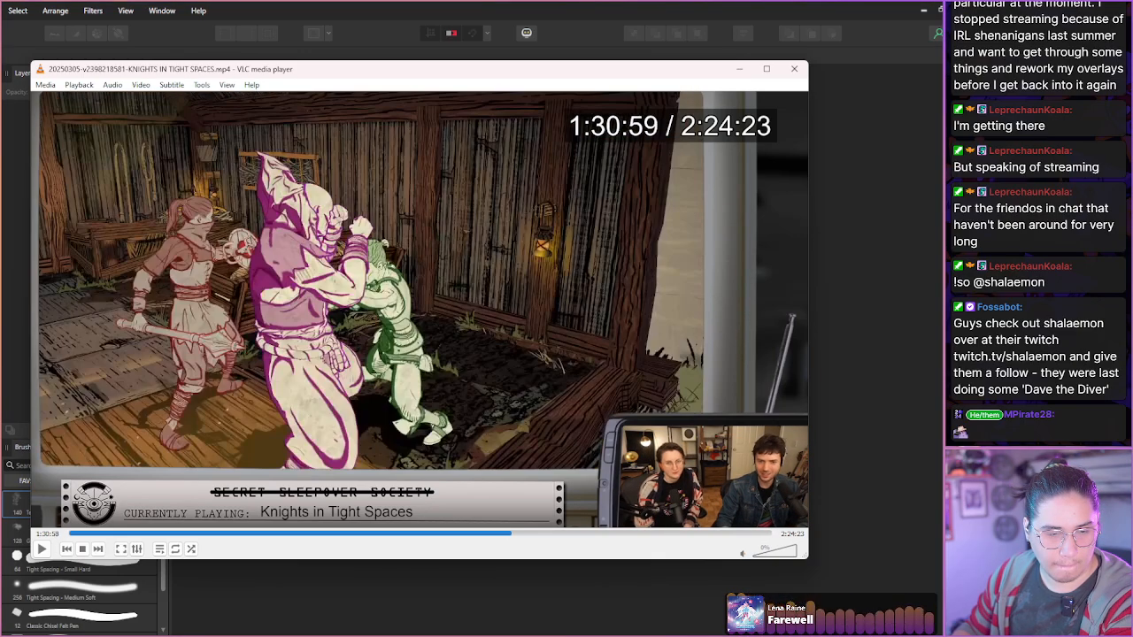
- Advance frame by frame to the boss falling beside the green fighter at 1:30:58 and save a snapshot of that frame
{"action": "key", "text": "e"}
{"action": "key", "text": "e"}
{"action": "key", "text": "e"}
{"action": "key", "text": "e"}
{"action": "key", "text": "e"}
{"action": "key", "text": "e"}
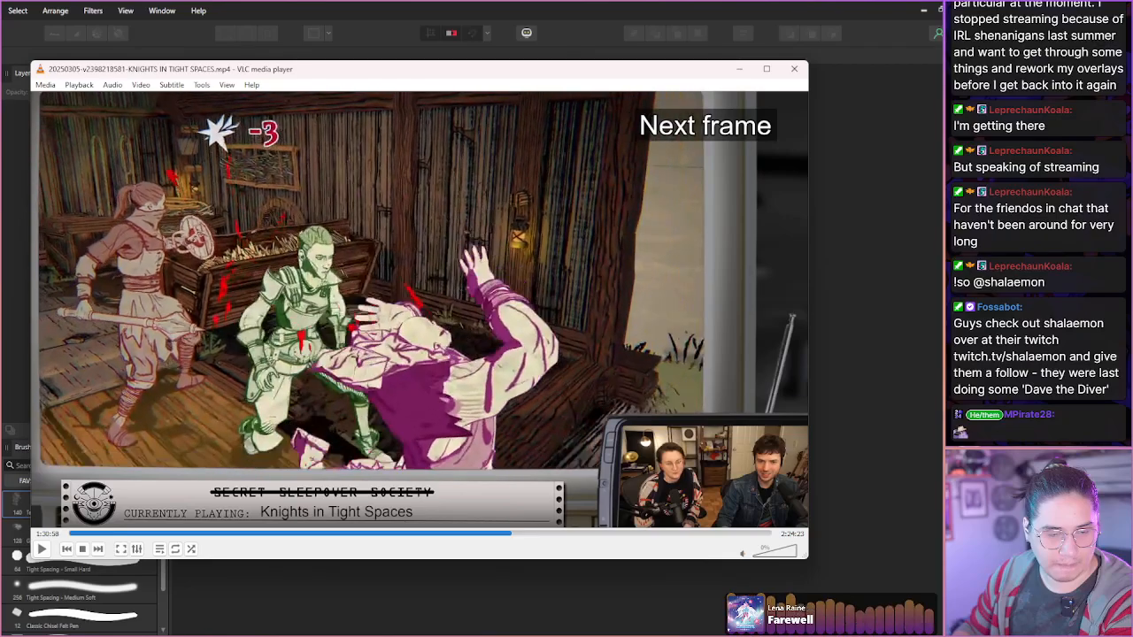
{"action": "key", "text": "shift+s"}
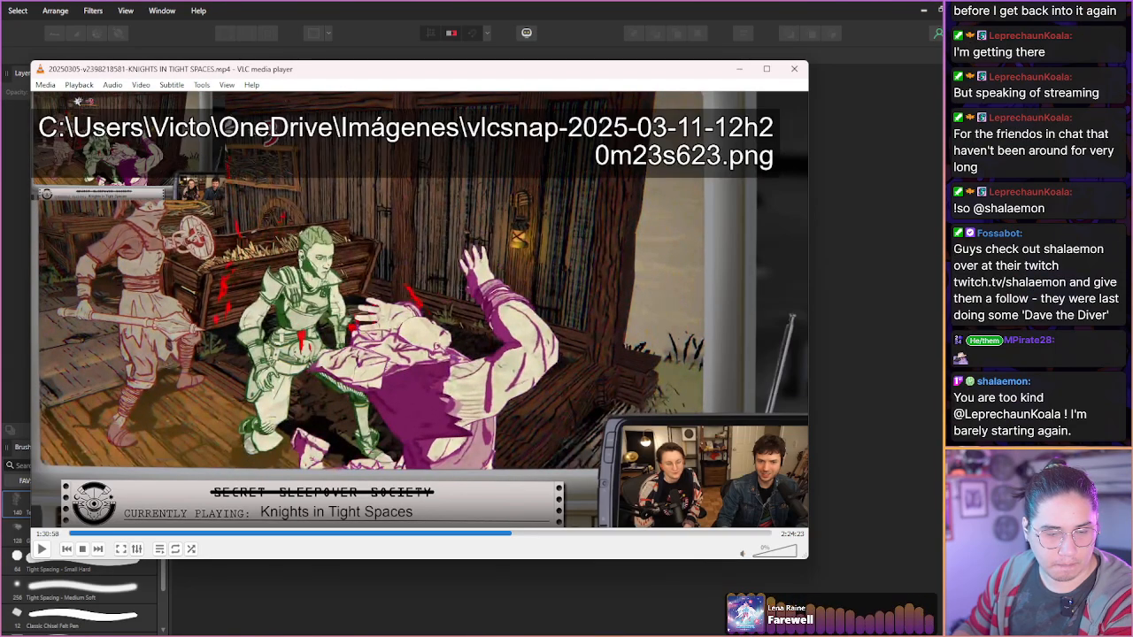
- Examine the frames after the boss's fall, then play briefly and pause at the Stables Interior results at 1:31:01
{"action": "key", "text": "e"}
{"action": "key", "text": "e"}
{"action": "key", "text": "e"}
{"action": "key", "text": "e"}
{"action": "key", "text": "e"}
{"action": "key", "text": "e"}
{"action": "key", "text": "e"}
{"action": "key", "text": "e"}
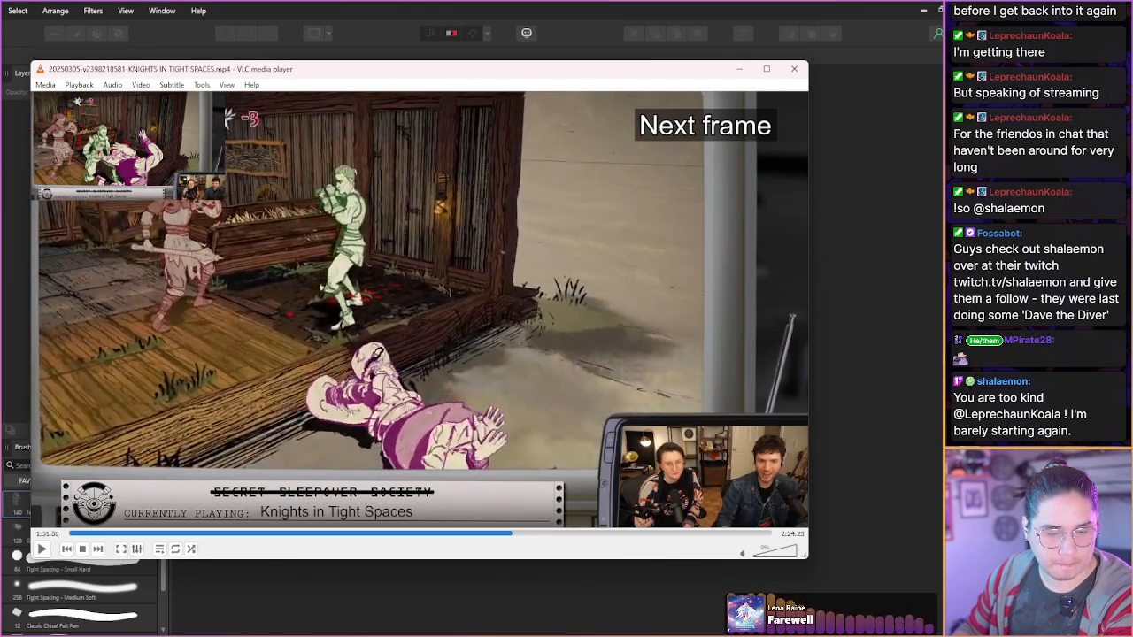
{"action": "key", "text": "space"}
{"action": "key", "text": "space"}
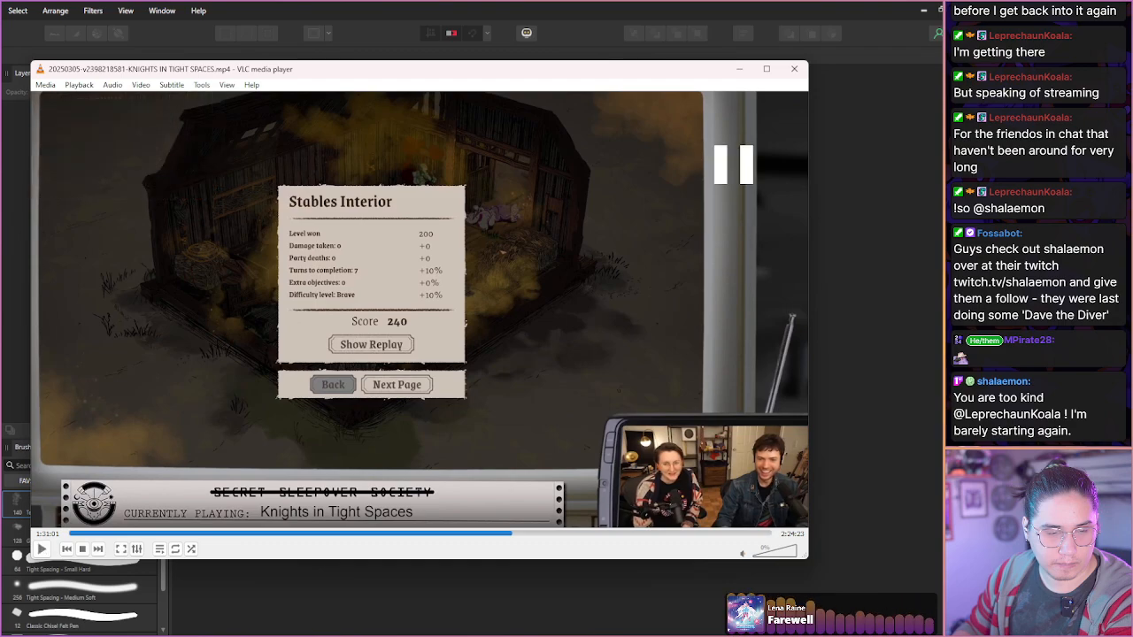
- Scan forward through the victory screens and fight replay to the boss reward page at about 1:36:03
{"action": "key", "text": "alt+Right"}
{"action": "key", "text": "alt+Right"}
{"action": "key", "text": "alt+Right"}
{"action": "key", "text": "alt+Right"}
{"action": "key", "text": "alt+Right"}
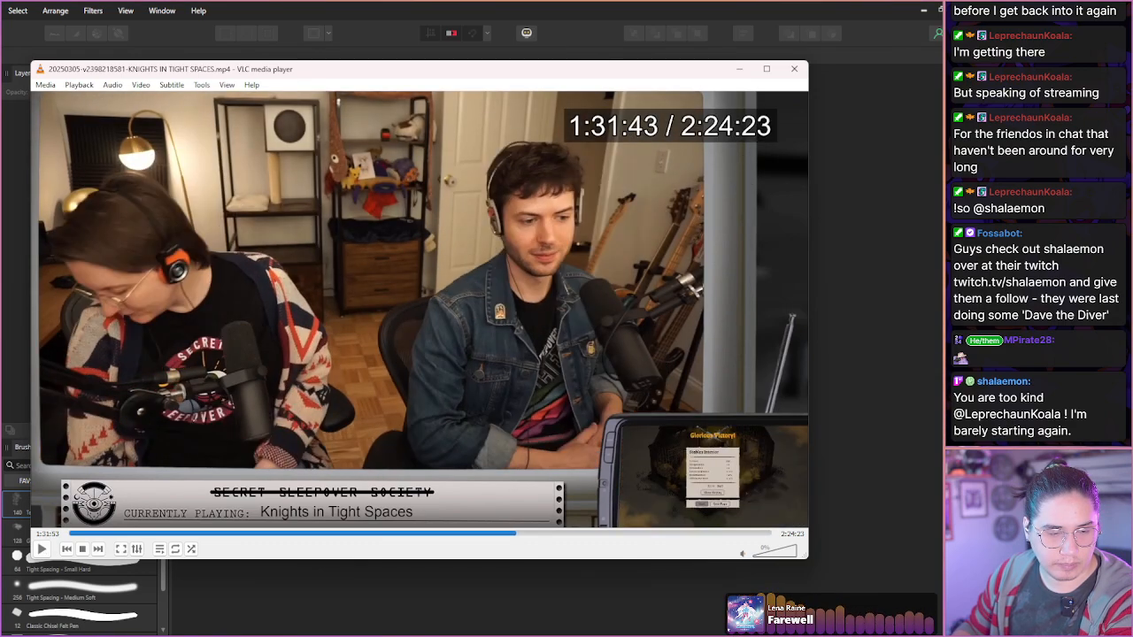
{"action": "key", "text": "alt+Right"}
{"action": "key", "text": "alt+Right"}
{"action": "key", "text": "alt+Right"}
{"action": "key", "text": "alt+Right"}
{"action": "key", "text": "alt+Right"}
{"action": "key", "text": "alt+Right"}
{"action": "key", "text": "alt+Right"}
{"action": "key", "text": "alt+Right"}
{"action": "key", "text": "alt+Right"}
{"action": "key", "text": "alt+Right"}
{"action": "key", "text": "alt+Right"}
{"action": "key", "text": "alt+Right"}
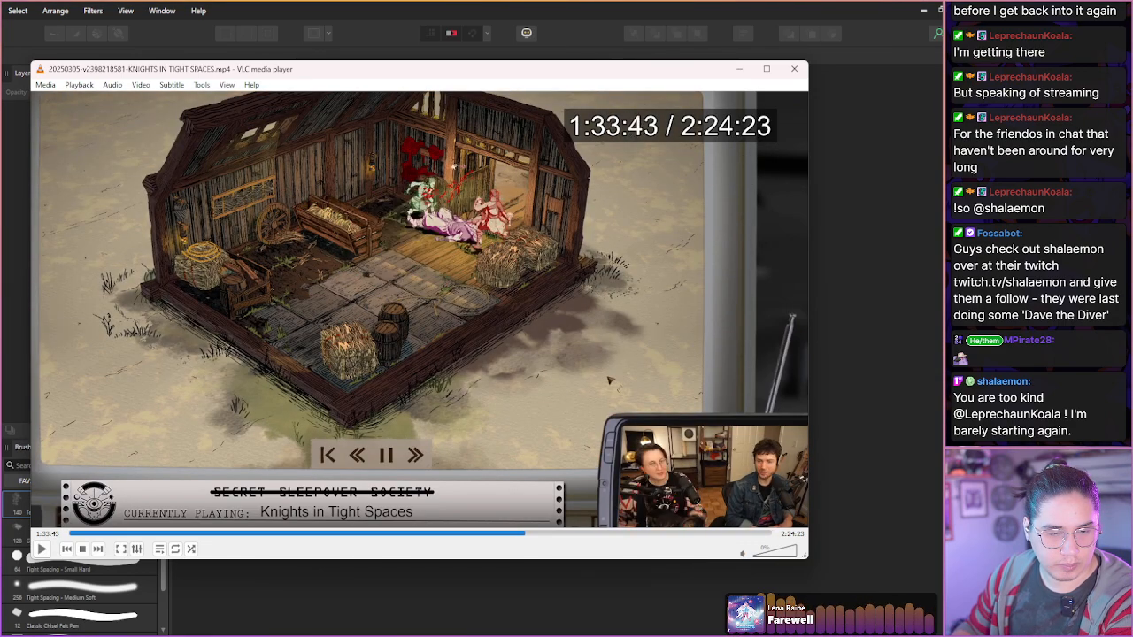
{"action": "key", "text": "alt+Right"}
{"action": "key", "text": "alt+Right"}
{"action": "key", "text": "alt+Right"}
{"action": "key", "text": "alt+Right"}
{"action": "key", "text": "alt+Right"}
{"action": "key", "text": "alt+Right"}
{"action": "key", "text": "alt+Right"}
{"action": "key", "text": "alt+Right"}
{"action": "key", "text": "alt+Right"}
{"action": "key", "text": "alt+Right"}
{"action": "key", "text": "alt+Right"}
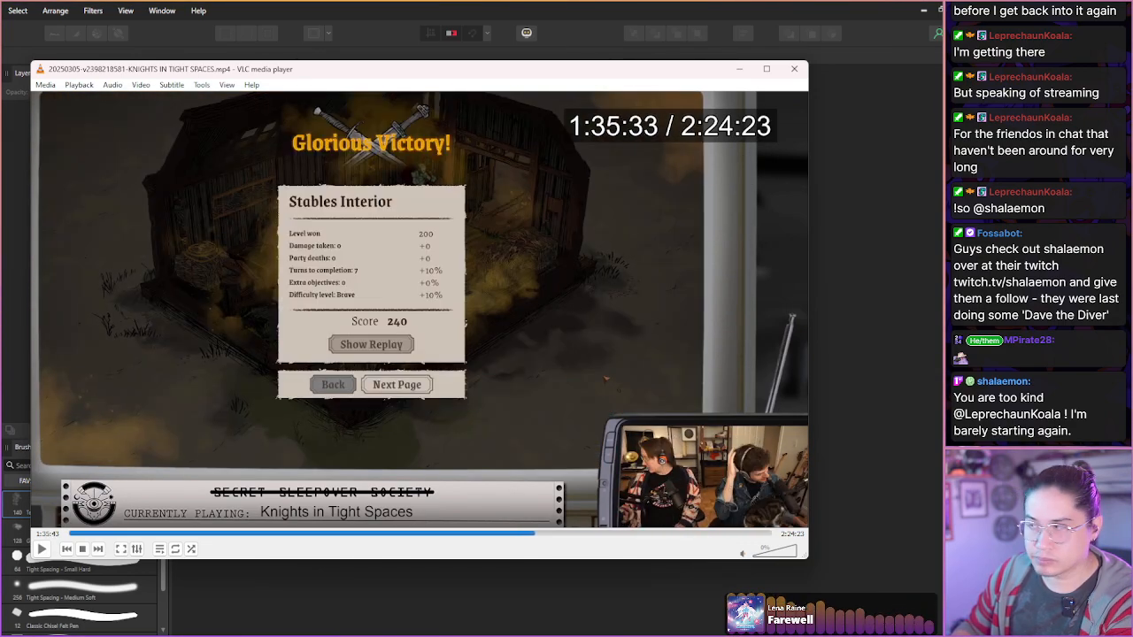
{"action": "key", "text": "alt+Right"}
{"action": "key", "text": "alt+Right"}
{"action": "key", "text": "alt+Right"}
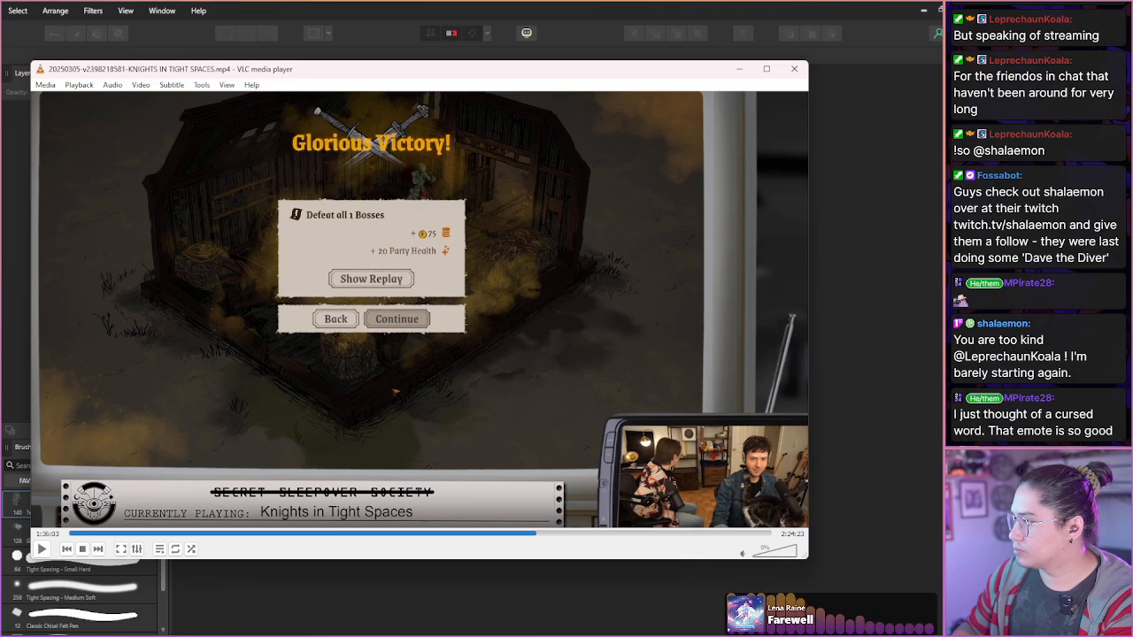
- Scan forward through the boss dialogue to the Trader's Head Smash card upgrade at about 1:39:23
{"action": "key", "text": "alt+Right"}
{"action": "key", "text": "alt+Right"}
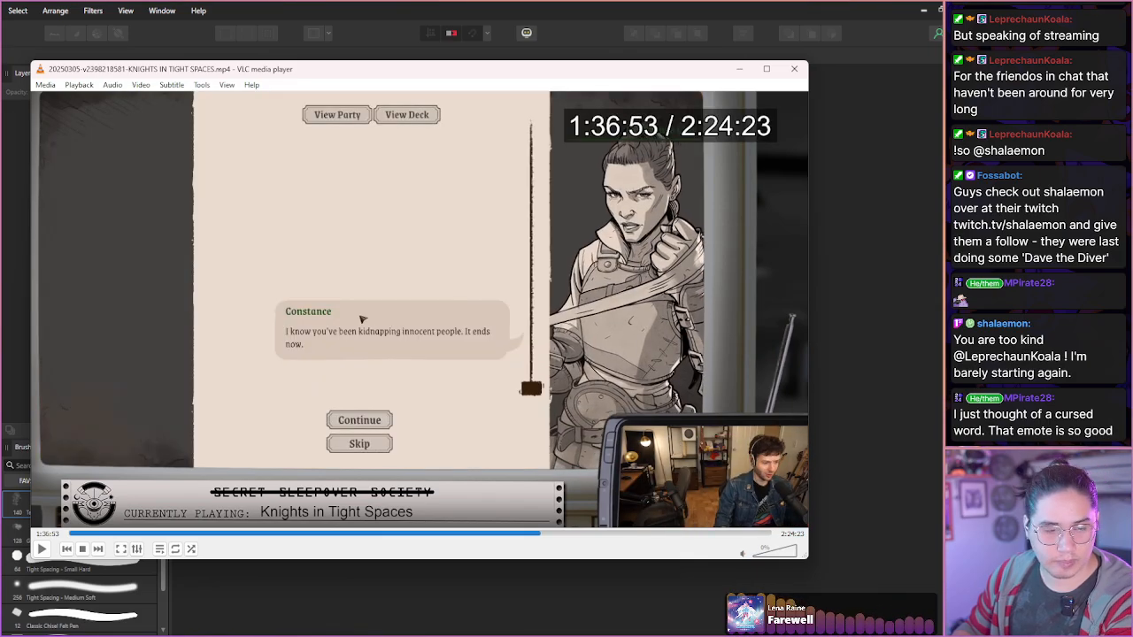
{"action": "key", "text": "alt+Right"}
{"action": "key", "text": "alt+Right"}
{"action": "key", "text": "alt+Right"}
{"action": "key", "text": "alt+Right"}
{"action": "key", "text": "alt+Right"}
{"action": "key", "text": "alt+Right"}
{"action": "key", "text": "alt+Right"}
{"action": "key", "text": "alt+Right"}
{"action": "key", "text": "alt+Right"}
{"action": "key", "text": "alt+Right"}
{"action": "key", "text": "alt+Right"}
{"action": "key", "text": "alt+Right"}
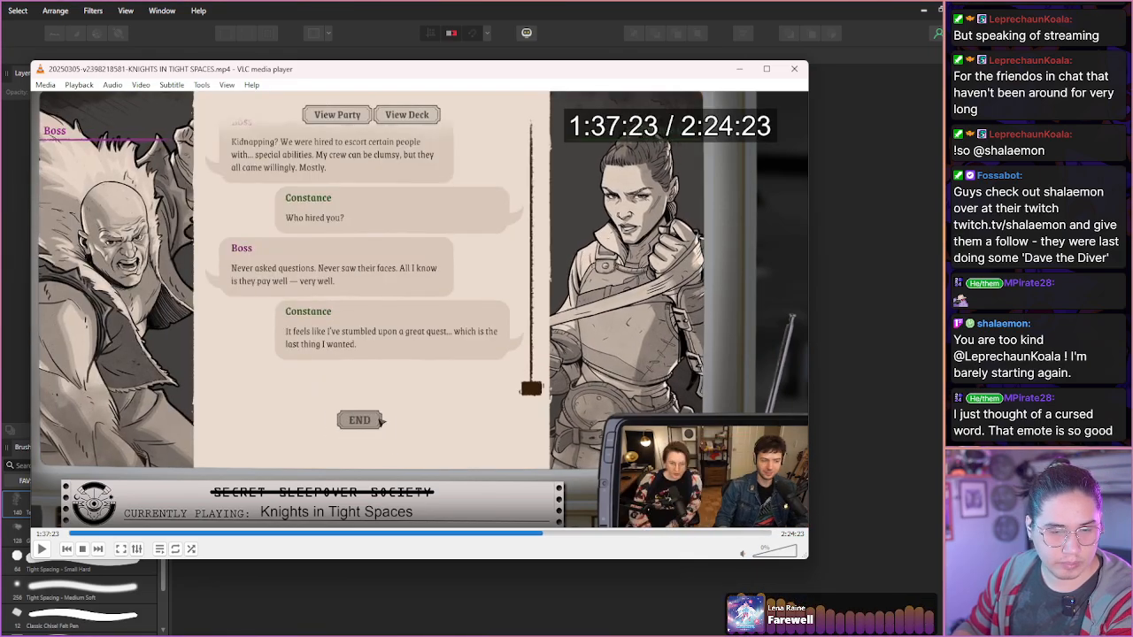
{"action": "key", "text": "alt+Right"}
{"action": "key", "text": "alt+Right"}
{"action": "key", "text": "alt+Right"}
{"action": "key", "text": "alt+Right"}
{"action": "key", "text": "alt+Right"}
{"action": "key", "text": "alt+Right"}
{"action": "key", "text": "alt+Right"}
{"action": "key", "text": "alt+Right"}
{"action": "key", "text": "alt+Right"}
{"action": "key", "text": "alt+Right"}
{"action": "key", "text": "alt+Right"}
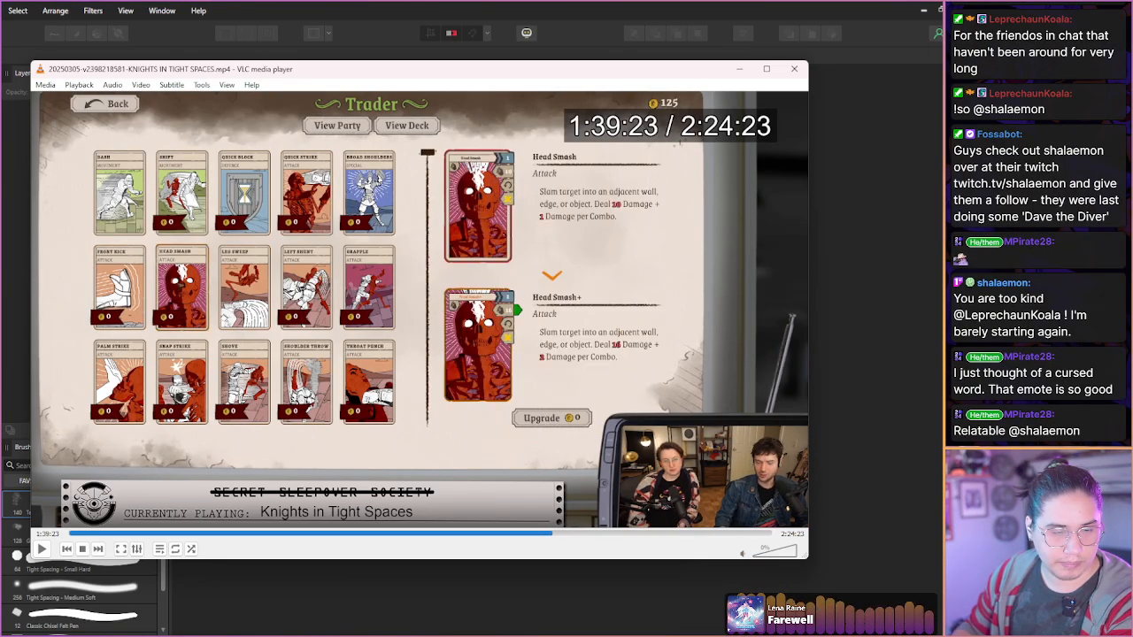
- Scan forward past the Trader's card upgrade to the opening of the indoor six-enemy fight at about 1:41:23
{"action": "key", "text": "alt+Right"}
{"action": "key", "text": "alt+Right"}
{"action": "key", "text": "alt+Right"}
{"action": "key", "text": "alt+Right"}
{"action": "key", "text": "alt+Right"}
{"action": "key", "text": "alt+Right"}
{"action": "key", "text": "alt+Right"}
{"action": "key", "text": "alt+Right"}
{"action": "key", "text": "alt+Right"}
{"action": "key", "text": "alt+Right"}
{"action": "key", "text": "alt+Right"}
{"action": "key", "text": "alt+Right"}
{"action": "key", "text": "alt+Right"}
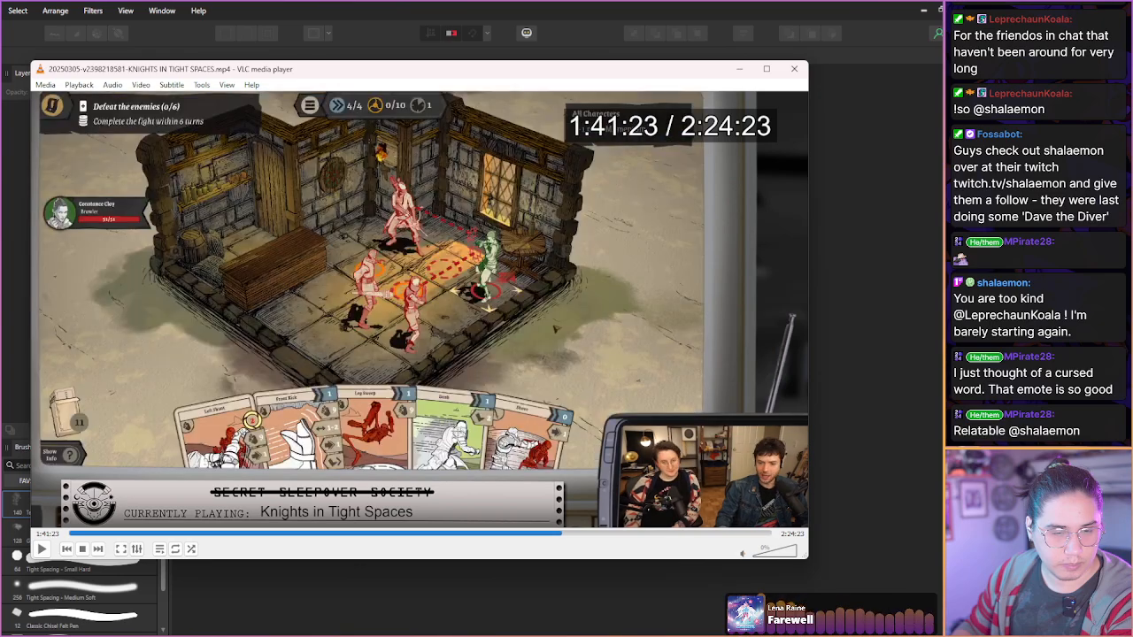
- Scan forward through the turns of the indoor six-enemy fight to about 1:47:23, checking the poses for usable frames
{"action": "key", "text": "alt+Right"}
{"action": "key", "text": "alt+Right"}
{"action": "key", "text": "alt+Right"}
{"action": "key", "text": "alt+Right"}
{"action": "key", "text": "alt+Right"}
{"action": "key", "text": "alt+Right"}
{"action": "key", "text": "alt+Right"}
{"action": "key", "text": "alt+Right"}
{"action": "key", "text": "alt+Right"}
{"action": "key", "text": "alt+Right"}
{"action": "key", "text": "alt+Right"}
{"action": "key", "text": "alt+Right"}
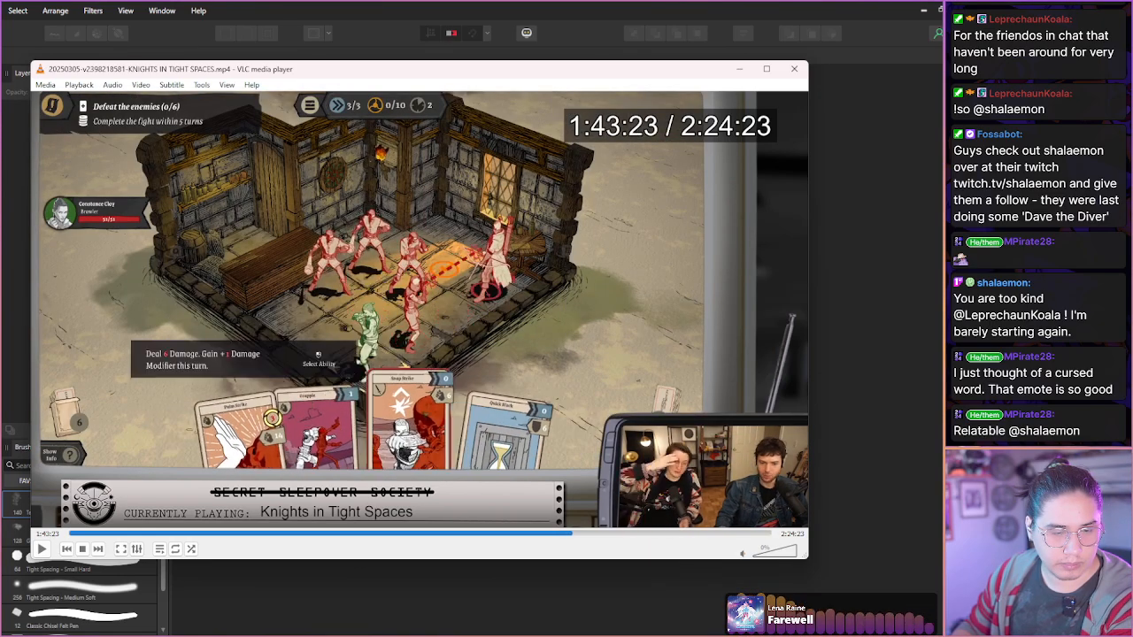
{"action": "key", "text": "alt+Right"}
{"action": "key", "text": "alt+Right"}
{"action": "key", "text": "alt+Right"}
{"action": "key", "text": "alt+Right"}
{"action": "key", "text": "alt+Right"}
{"action": "key", "text": "alt+Right"}
{"action": "key", "text": "alt+Right"}
{"action": "key", "text": "alt+Right"}
{"action": "key", "text": "alt+Right"}
{"action": "key", "text": "alt+Right"}
{"action": "key", "text": "alt+Right"}
{"action": "key", "text": "alt+Right"}
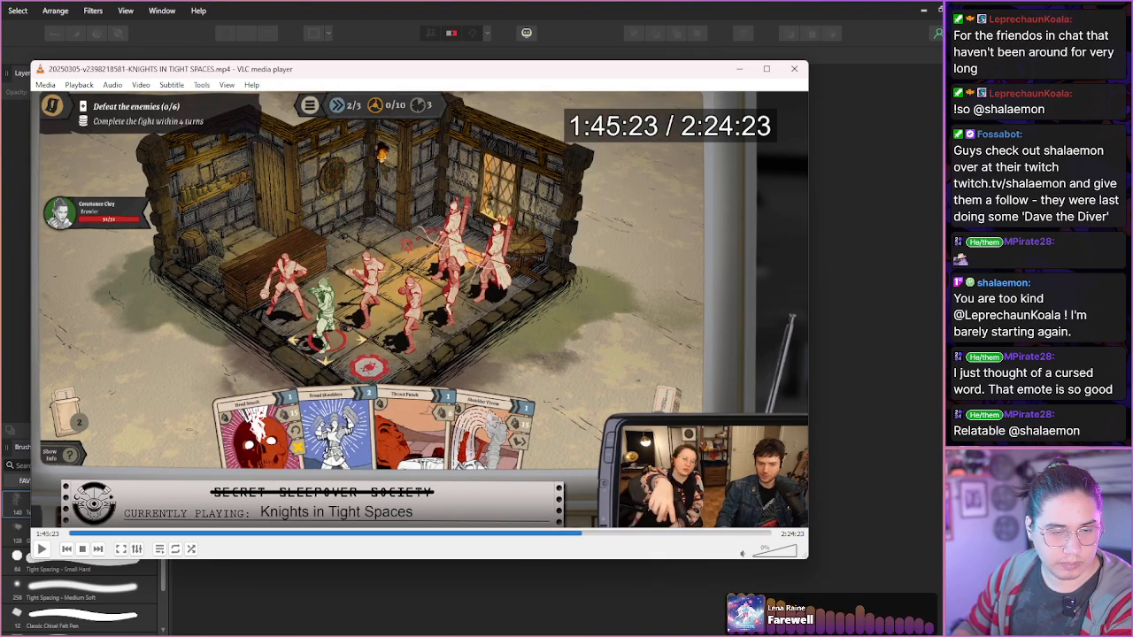
{"action": "key", "text": "alt+Right"}
{"action": "key", "text": "alt+Right"}
{"action": "key", "text": "alt+Right"}
{"action": "key", "text": "alt+Right"}
{"action": "key", "text": "alt+Right"}
{"action": "key", "text": "alt+Right"}
{"action": "key", "text": "alt+Right"}
{"action": "key", "text": "alt+Right"}
{"action": "key", "text": "alt+Right"}
{"action": "key", "text": "alt+Right"}
{"action": "key", "text": "alt+Right"}
{"action": "key", "text": "alt+Right"}
{"action": "key", "text": "alt+Right"}
{"action": "key", "text": "alt+Right"}
{"action": "key", "text": "alt+Right"}
{"action": "key", "text": "alt+Right"}
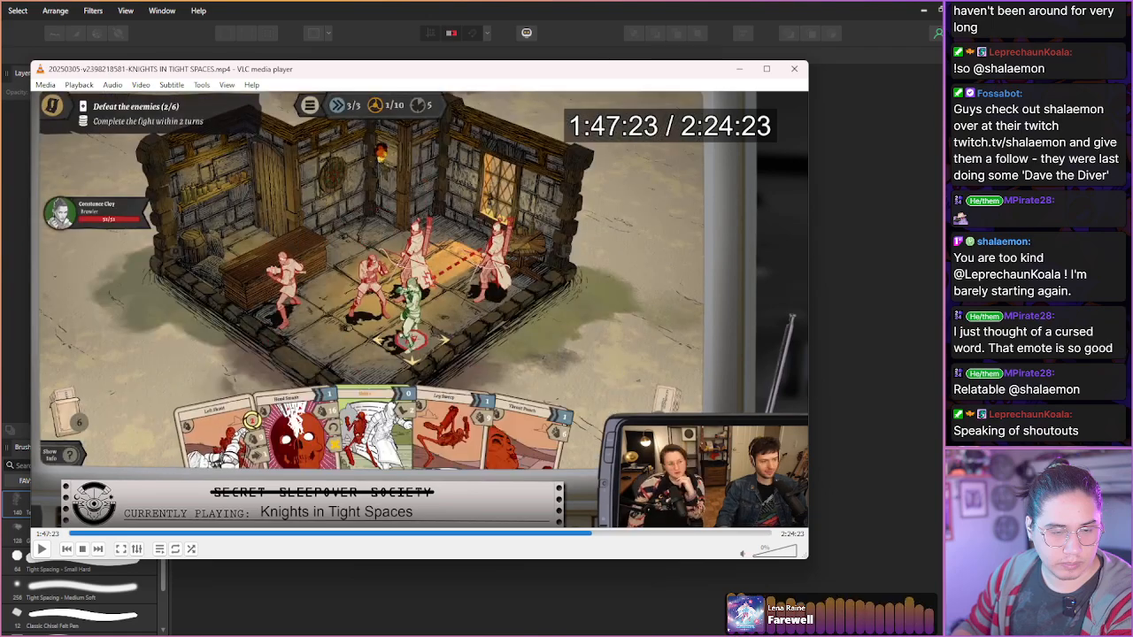
- Skip ahead in larger jumps to the Town Square fight and look through its early turns from about 1:57:33
{"action": "key", "text": "ctrl+Right"}
{"action": "key", "text": "ctrl+Right"}
{"action": "key", "text": "ctrl+Right"}
{"action": "key", "text": "ctrl+Right"}
{"action": "key", "text": "ctrl+Right"}
{"action": "key", "text": "ctrl+Right"}
{"action": "key", "text": "ctrl+Right"}
{"action": "key", "text": "ctrl+Right"}
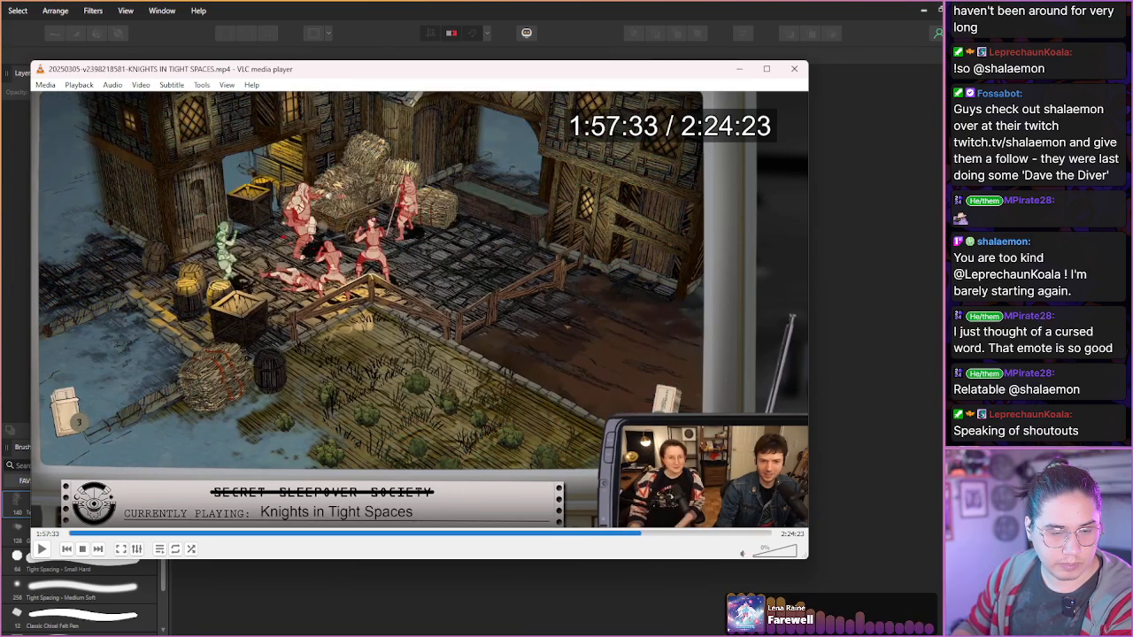
{"action": "key", "text": "ctrl+Right"}
{"action": "key", "text": "ctrl+Right"}
{"action": "key", "text": "ctrl+Right"}
{"action": "key", "text": "ctrl+Right"}
{"action": "key", "text": "ctrl+Right"}
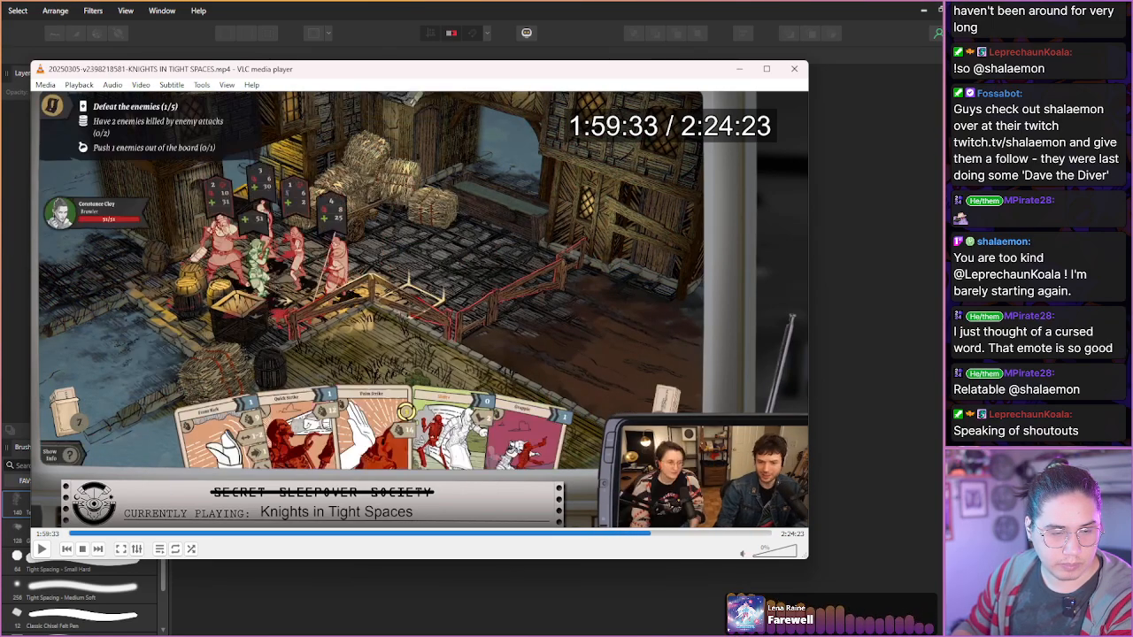
- Step back from the reward page to the Town Square victory, then play the final blow and pause at 2:01:53
{"action": "key", "text": "shift+Left"}
{"action": "key", "text": "shift+Left"}
{"action": "key", "text": "shift+Left"}
{"action": "key", "text": "shift+Left"}
{"action": "key", "text": "shift+Left"}
{"action": "key", "text": "shift+Left"}
{"action": "key", "text": "shift+Left"}
{"action": "key", "text": "shift+Left"}
{"action": "key", "text": "shift+Left"}
{"action": "key", "text": "shift+Left"}
{"action": "key", "text": "shift+Left"}
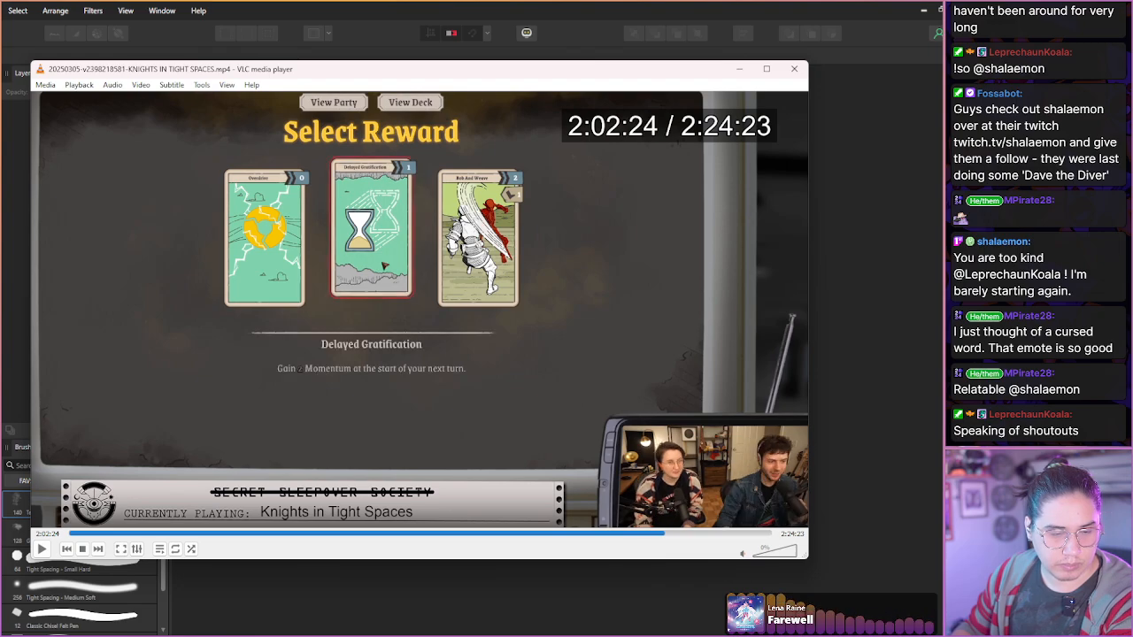
{"action": "key", "text": "shift+Left"}
{"action": "key", "text": "shift+Left"}
{"action": "key", "text": "shift+Left"}
{"action": "key", "text": "shift+Left"}
{"action": "key", "text": "shift+Left"}
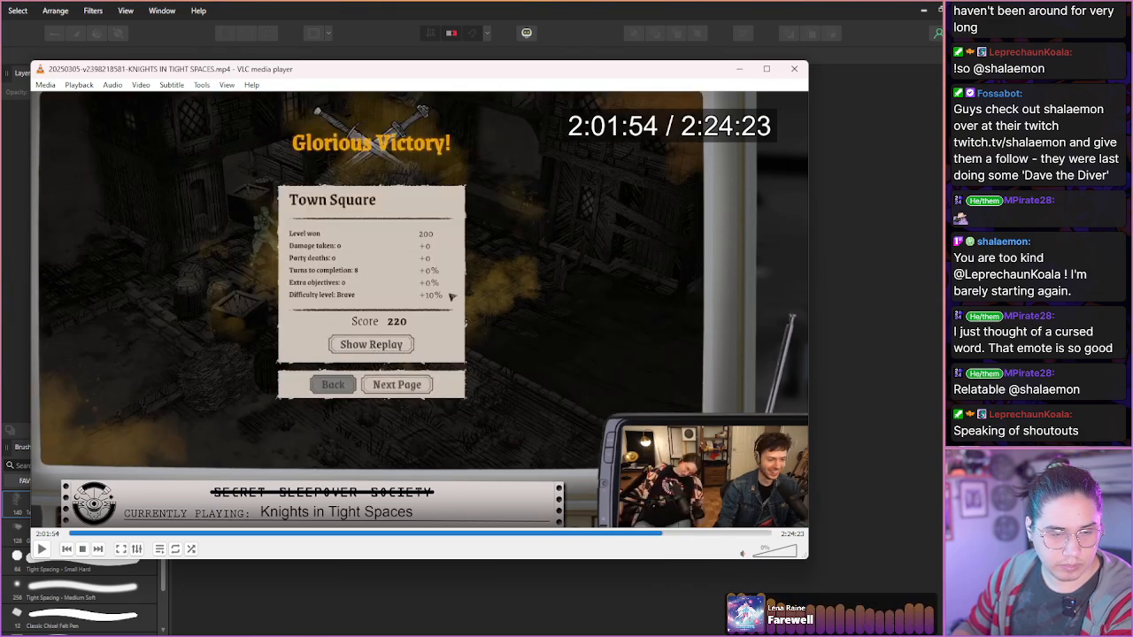
{"action": "key", "text": "space"}
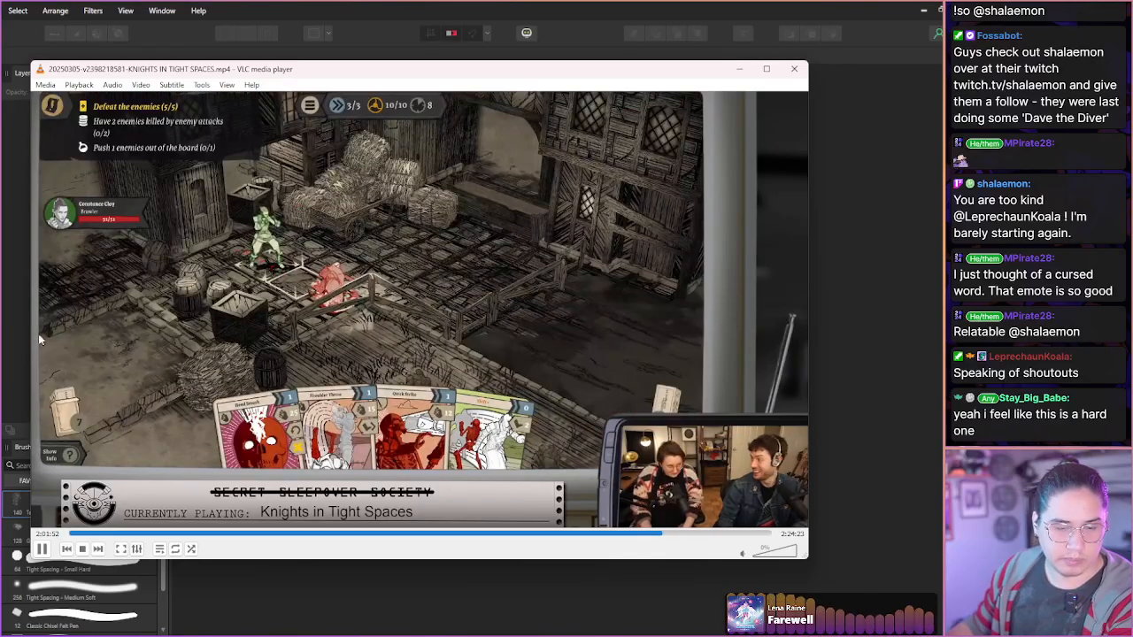
{"action": "left_click", "coordinate": [540, 312]}
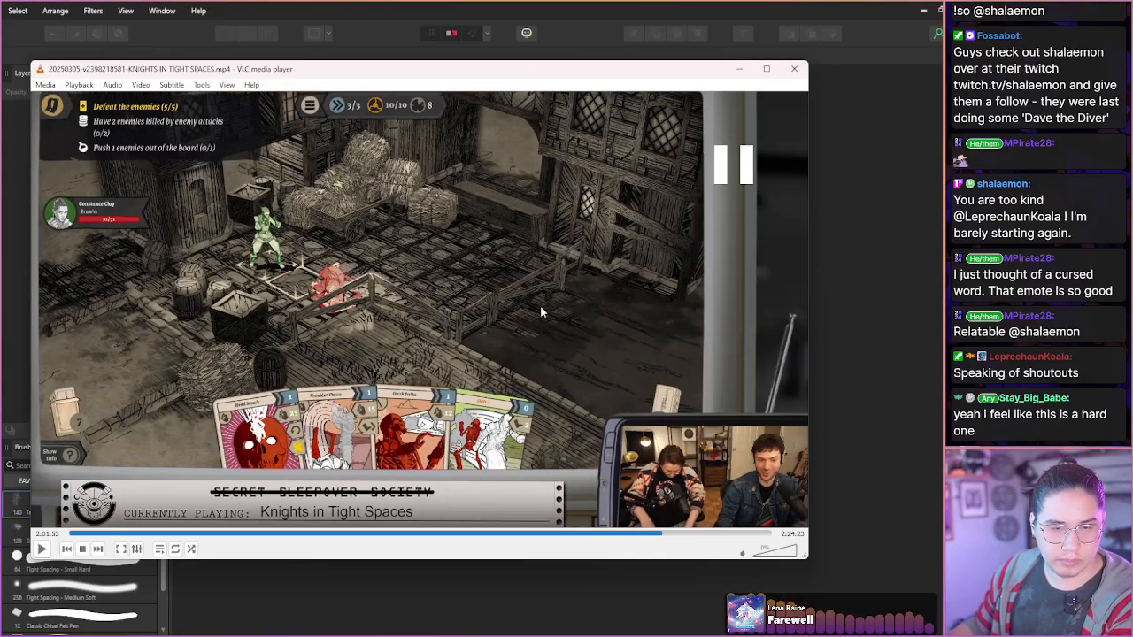
- Switch to Affinity Photo and create a document from the ThumbnailTemplate_Official_NewNumbers template in the [0] Templates folder
{"action": "left_click", "coordinate": [579, 4]}
{"action": "left_click", "coordinate": [213, 443]}
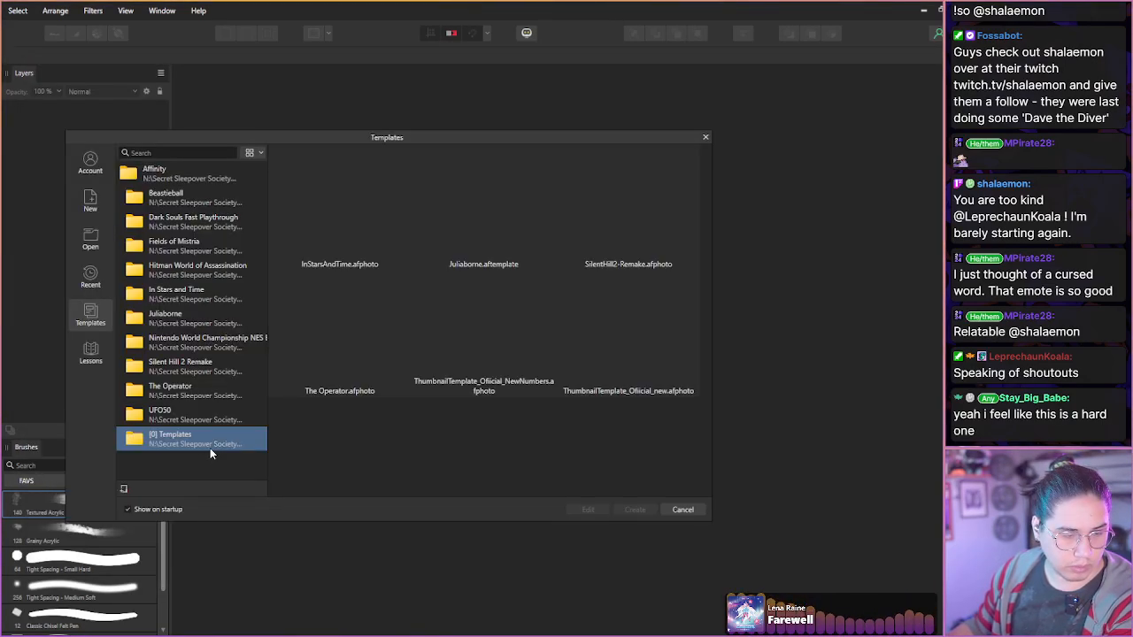
{"action": "double_click", "coordinate": [485, 335]}
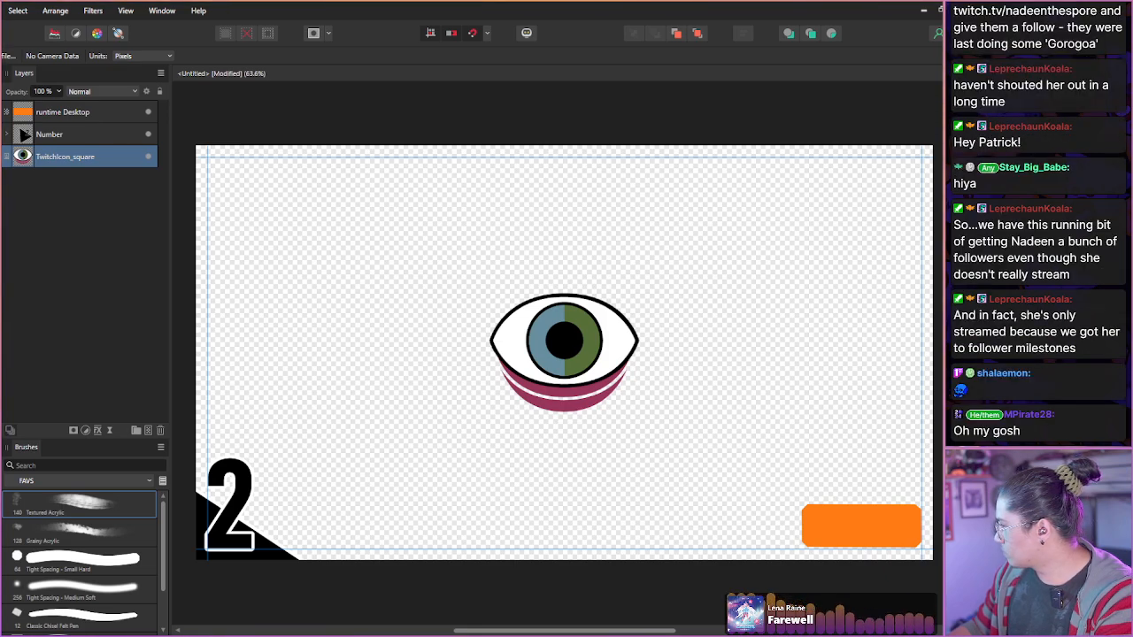
- Paste the archer-and-green-fighter snapshot beneath the Number layer, scale it to 136%, and position it to fill the canvas
{"action": "key", "text": "ctrl+v"}
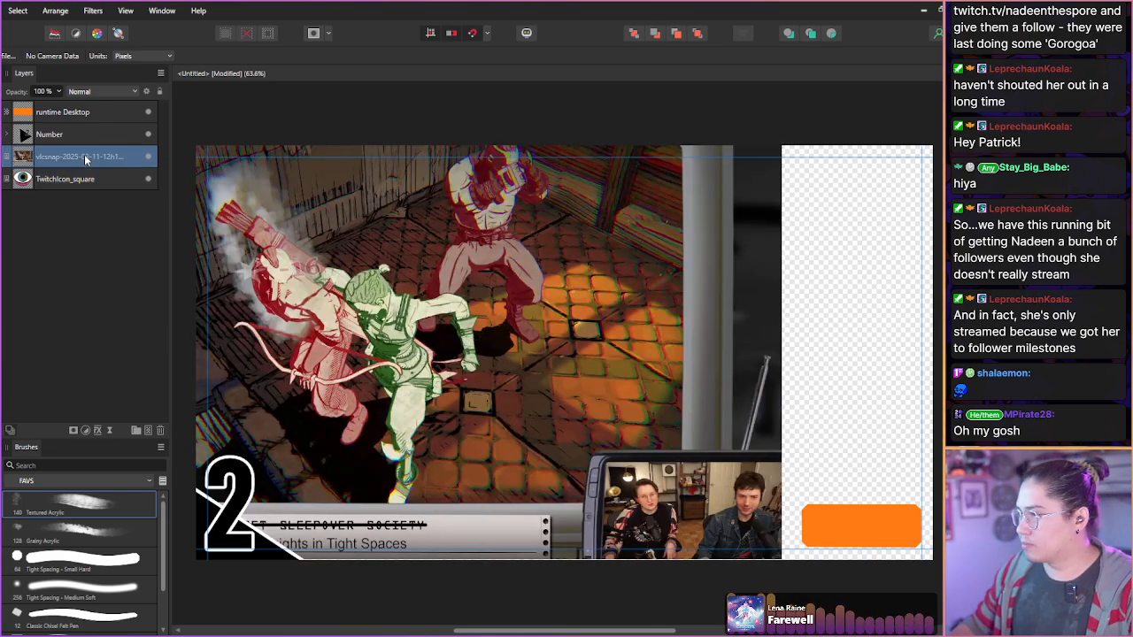
{"action": "key", "text": "v"}
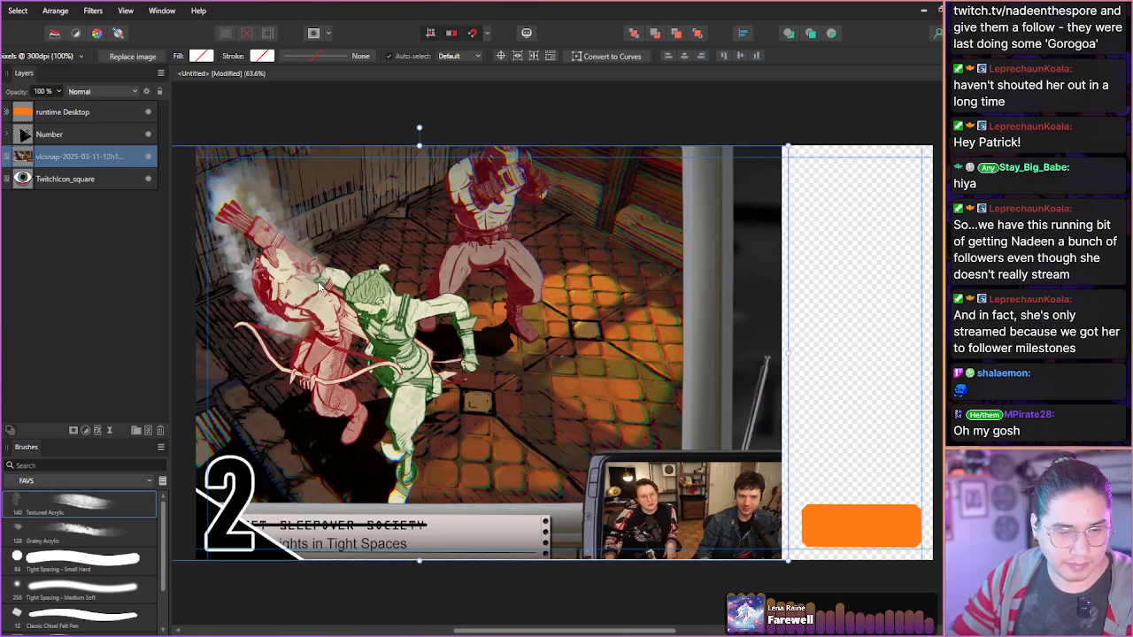
{"action": "left_click_drag", "start_coordinate": [315, 278], "coordinate": [478, 286]}
{"action": "left_click_drag", "start_coordinate": [387, 326], "coordinate": [334, 311]}
{"action": "scroll", "coordinate": [334, 312], "scroll_direction": "down", "scroll_amount": 2}
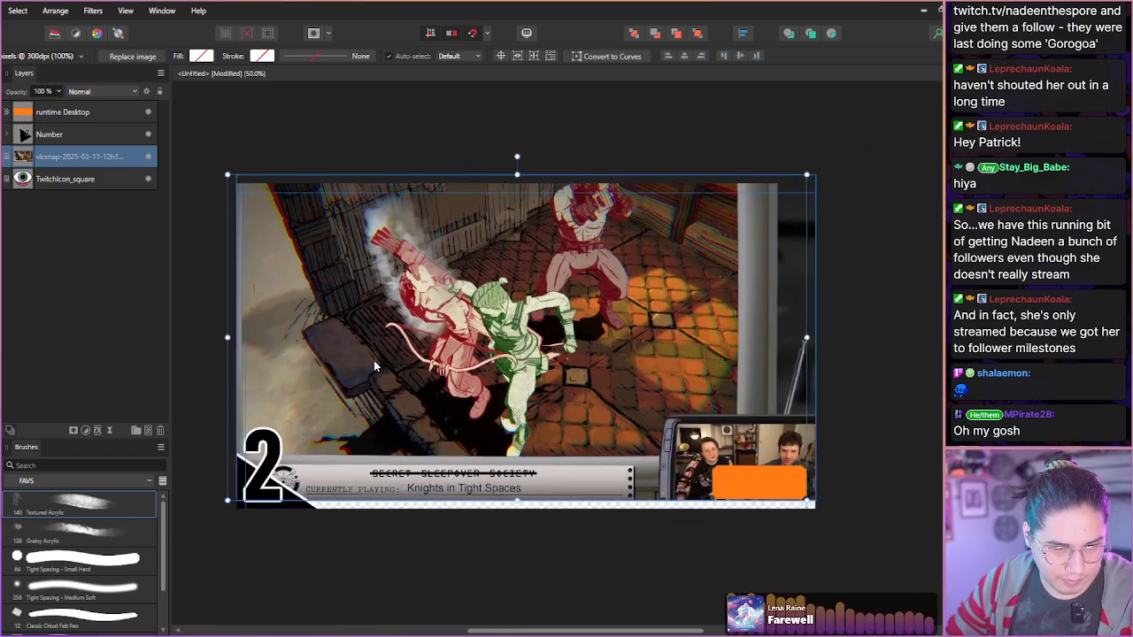
{"action": "left_click_drag", "start_coordinate": [516, 500], "coordinate": [517, 617]}
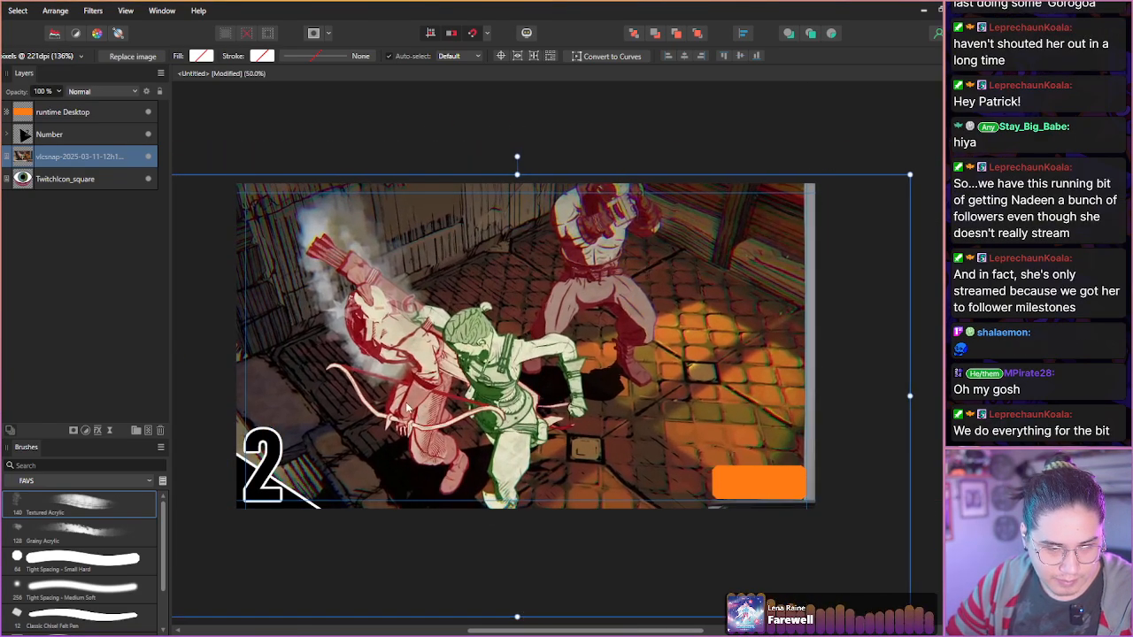
{"action": "left_click_drag", "start_coordinate": [414, 404], "coordinate": [443, 399]}
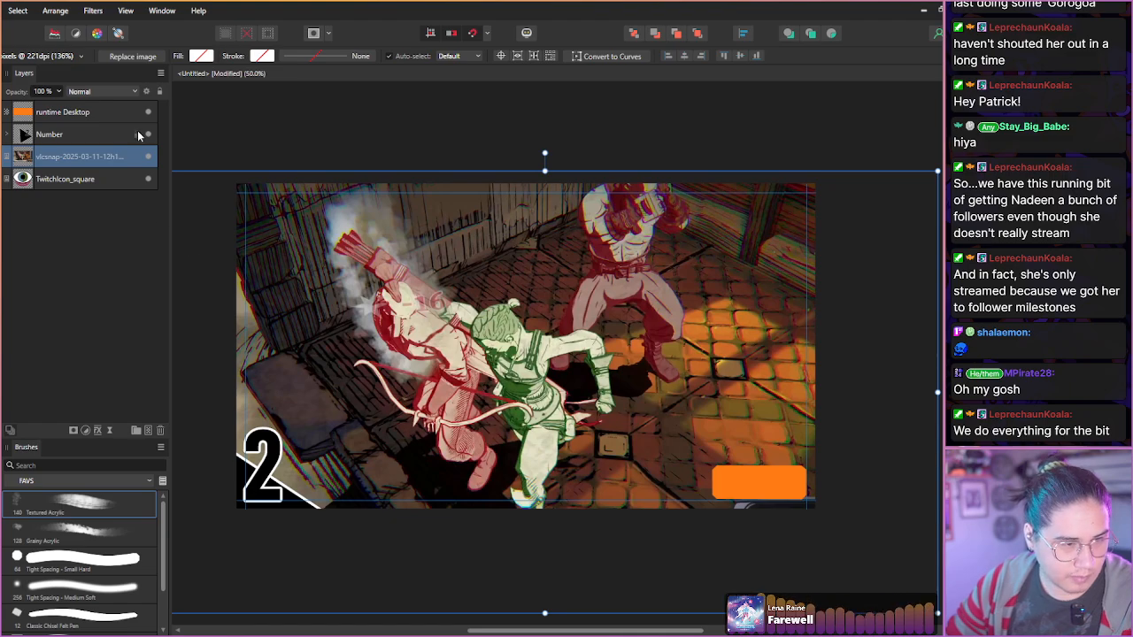
- Hide the runtime Desktop and Number layers, then move the TwitchIcon_square layer to the top of the stack and hide it
{"action": "left_click", "coordinate": [140, 134]}
{"action": "left_click", "coordinate": [148, 111]}
{"action": "left_click", "coordinate": [148, 134]}
{"action": "left_click_drag", "start_coordinate": [58, 186], "coordinate": [50, 108]}
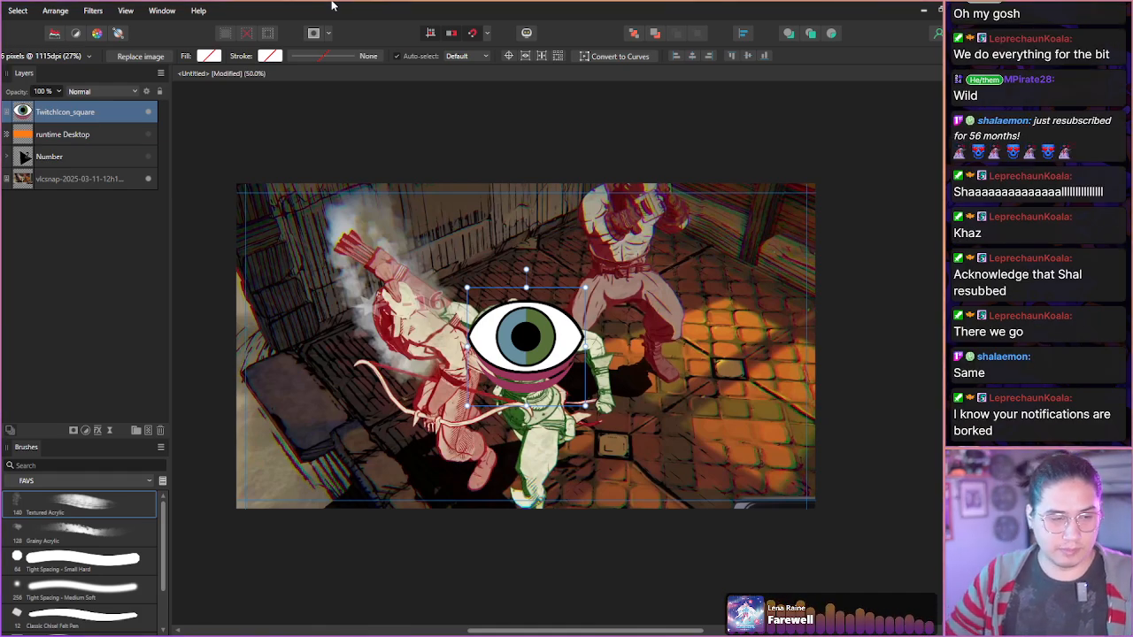
{"action": "left_click", "coordinate": [148, 112]}
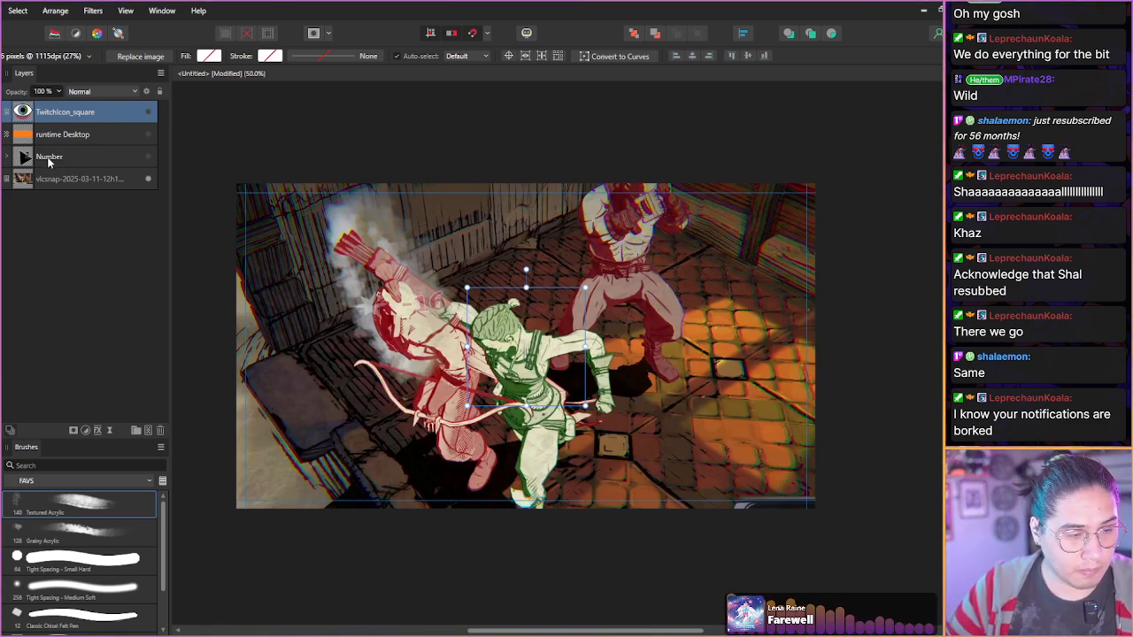
- Add an empty pixel layer directly above the snapshot for retouching the fighters and activate the Paint Brush
{"action": "left_click", "coordinate": [56, 183]}
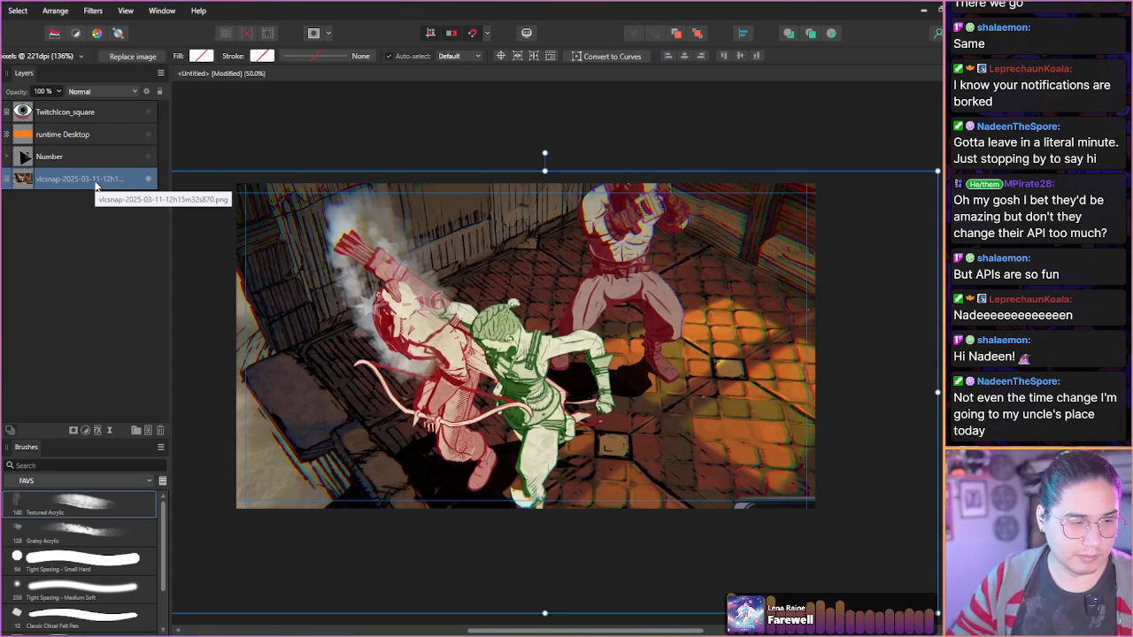
{"action": "left_click", "coordinate": [68, 209]}
{"action": "left_click", "coordinate": [50, 182]}
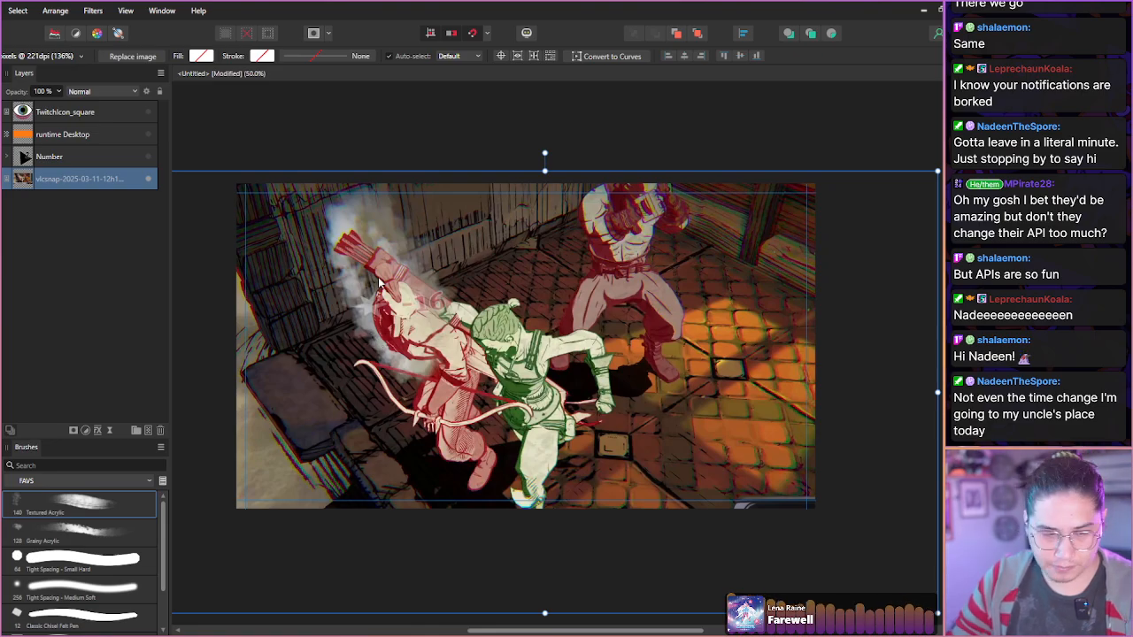
{"action": "scroll", "coordinate": [409, 323], "scroll_direction": "up", "scroll_amount": 2}
{"action": "scroll", "coordinate": [411, 320], "scroll_direction": "up", "scroll_amount": 3}
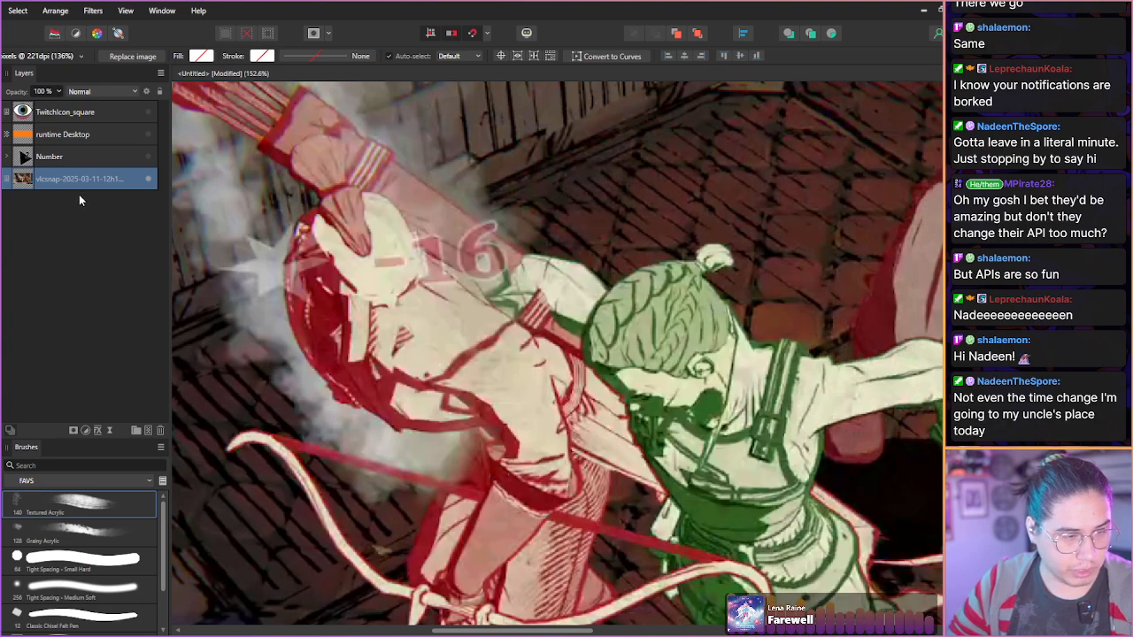
{"action": "left_click", "coordinate": [137, 212]}
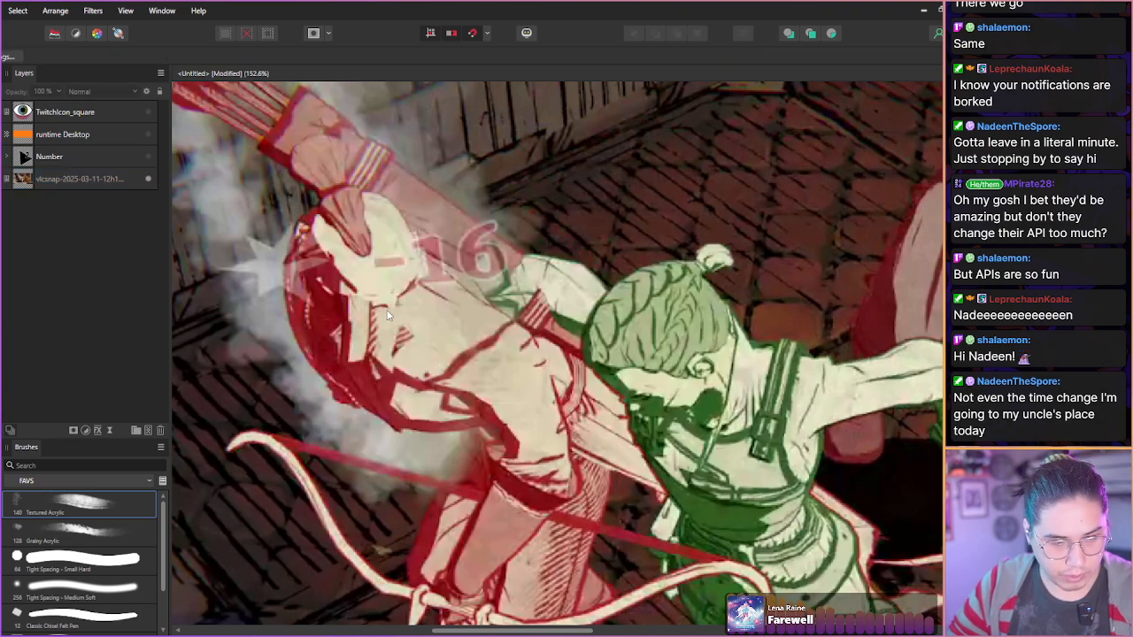
{"action": "left_click_drag", "start_coordinate": [352, 276], "coordinate": [383, 323]}
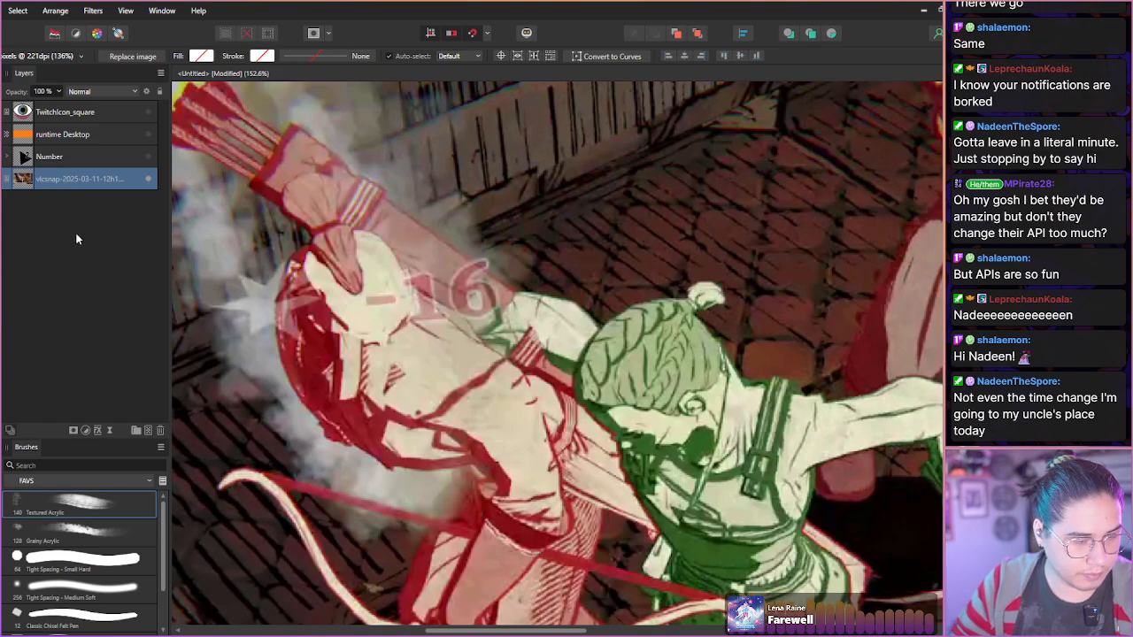
{"action": "left_click", "coordinate": [147, 430]}
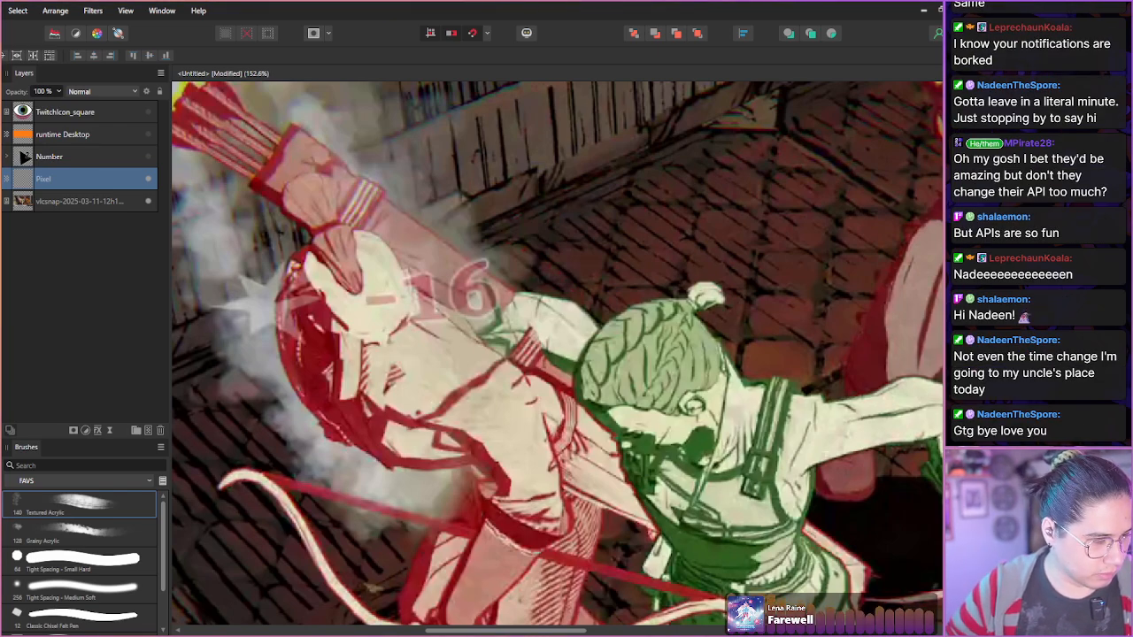
{"action": "key", "text": "b"}
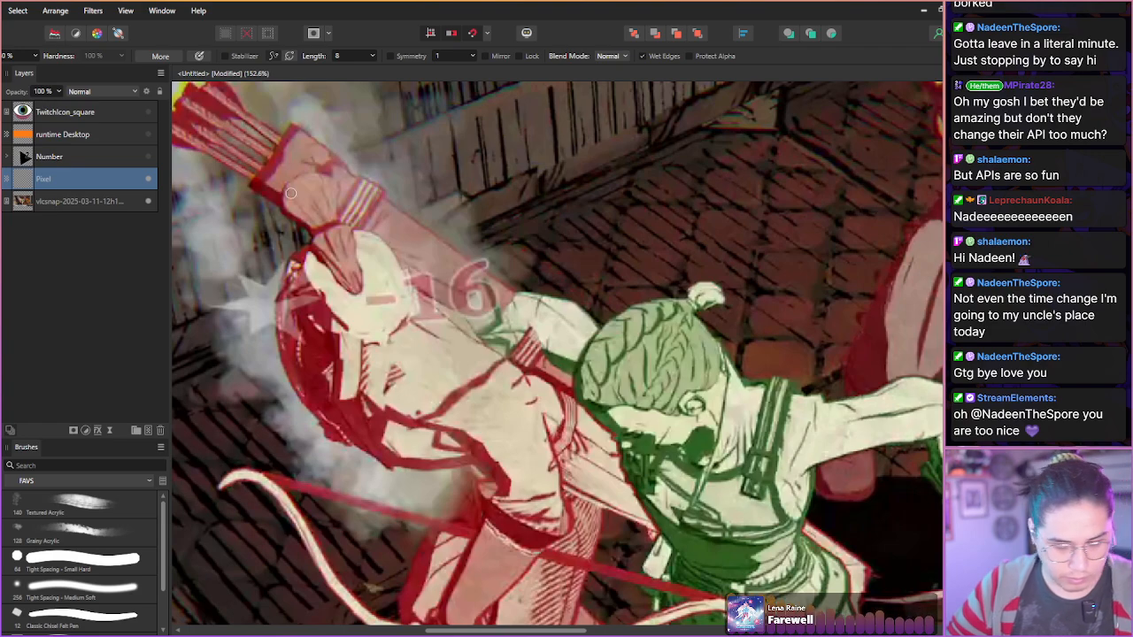
{"action": "left_click", "coordinate": [91, 300]}
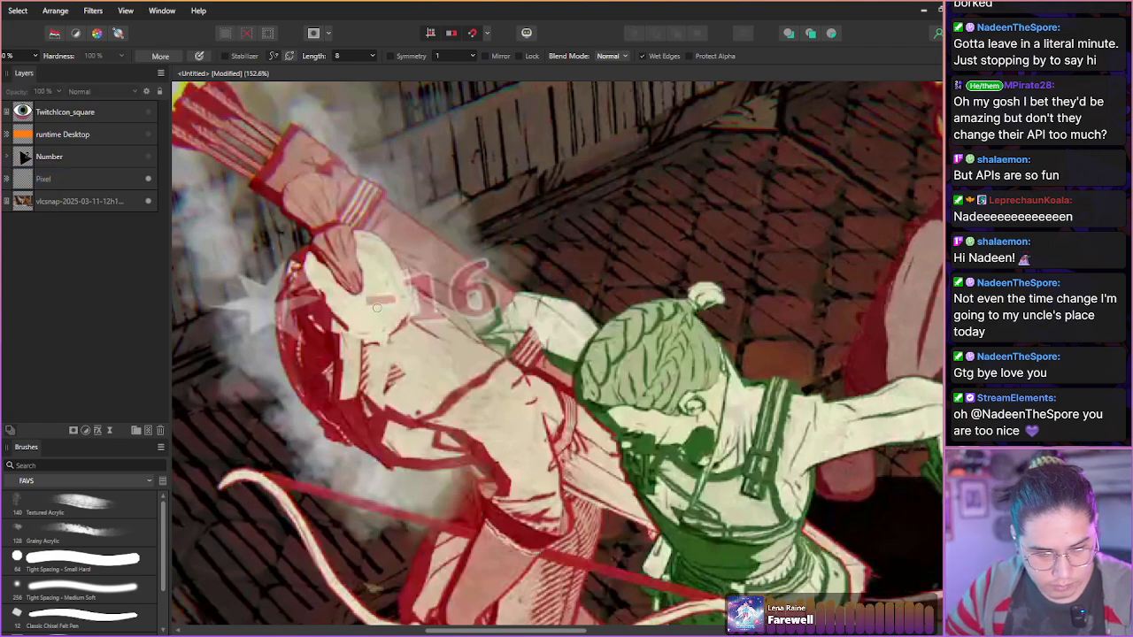
{"action": "left_click", "coordinate": [426, 344]}
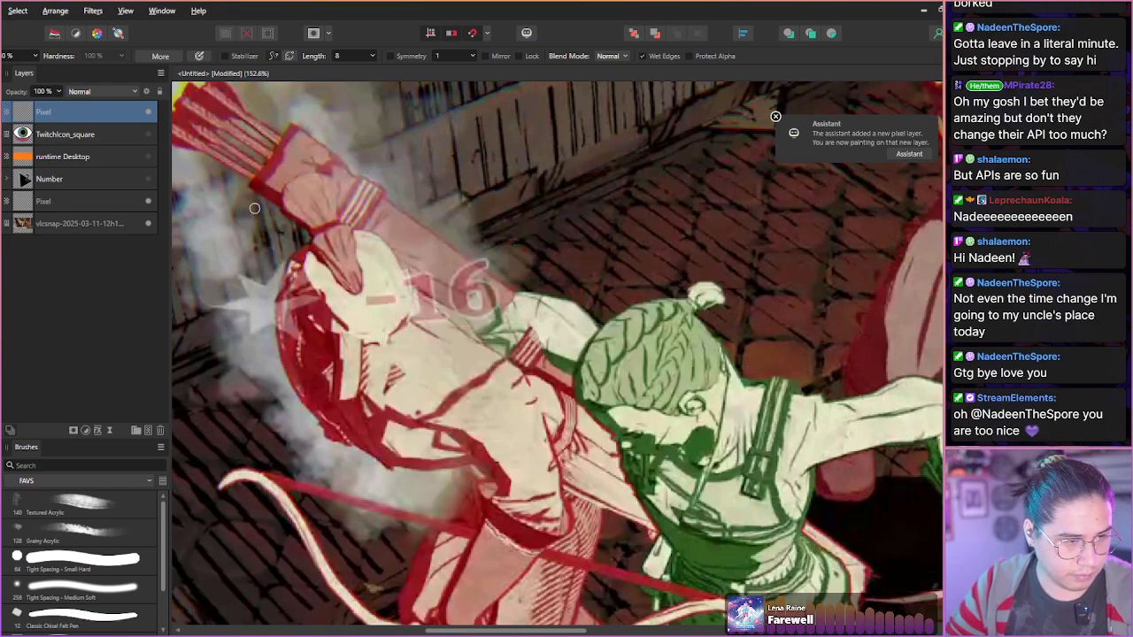
{"action": "left_click", "coordinate": [161, 430]}
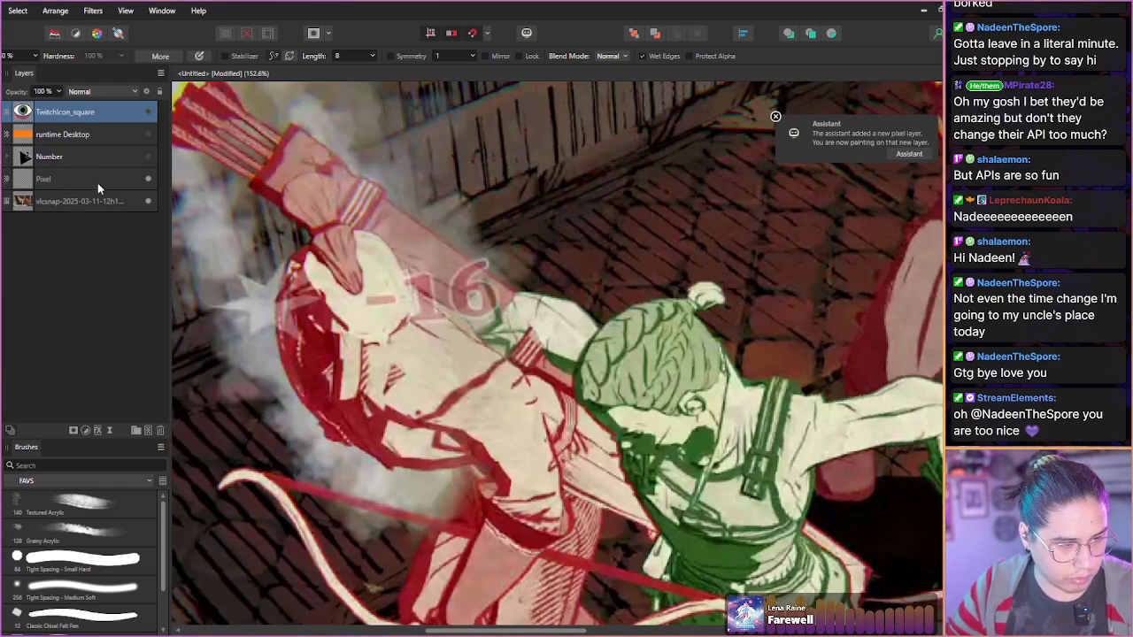
{"action": "left_click", "coordinate": [98, 181]}
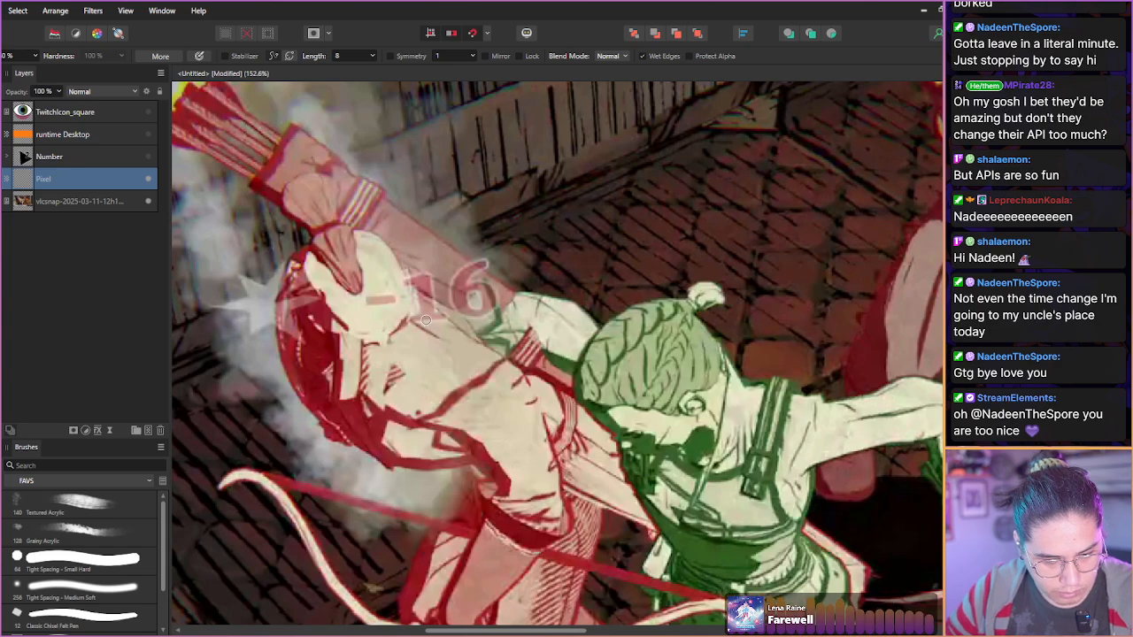
- Paint over most of the damage number's 6 with the Grainy Acrylic brush, using colours sampled from the surrounding green outline and fill
{"action": "scroll", "coordinate": [427, 321], "scroll_direction": "up", "scroll_amount": 4}
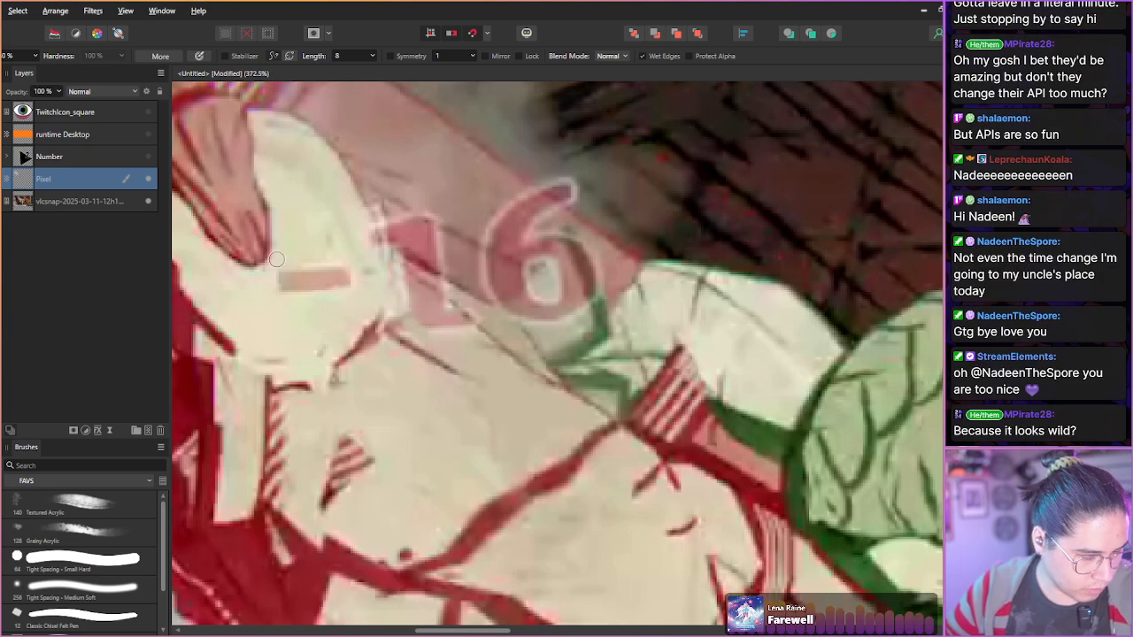
{"action": "left_click", "coordinate": [78, 531]}
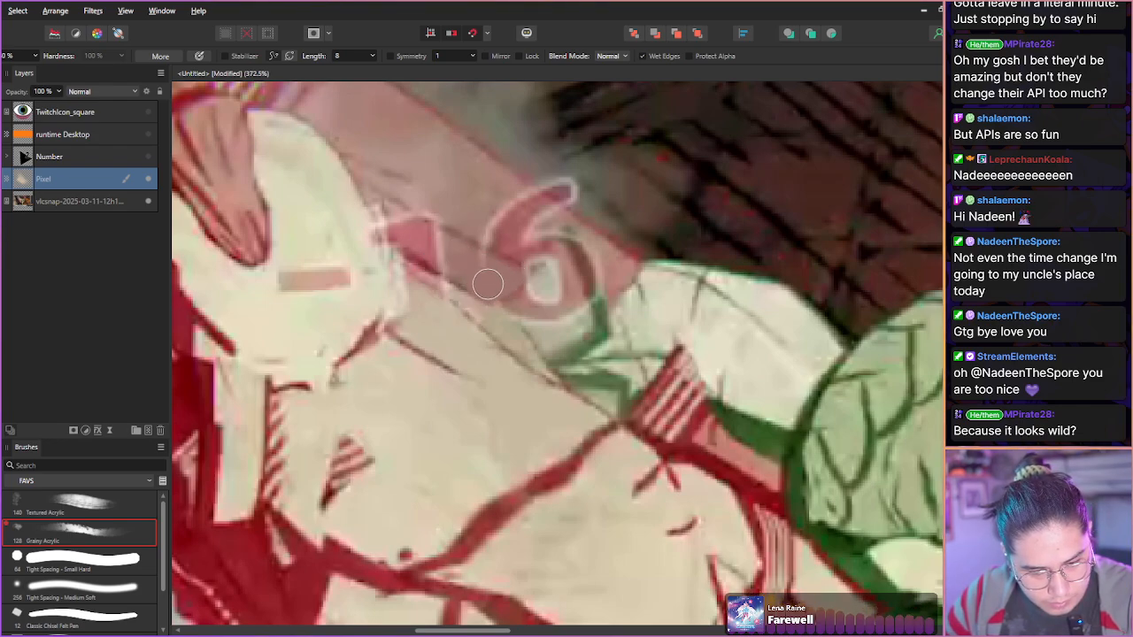
{"action": "left_click", "coordinate": [543, 284], "text": "alt"}
{"action": "mouse_move", "coordinate": [550, 269]}
{"action": "left_mouse_down"}
{"action": "mouse_move", "coordinate": [577, 300]}
{"action": "mouse_move", "coordinate": [562, 267]}
{"action": "mouse_move", "coordinate": [568, 319]}
{"action": "mouse_move", "coordinate": [543, 323]}
{"action": "mouse_move", "coordinate": [536, 297]}
{"action": "mouse_move", "coordinate": [519, 307]}
{"action": "mouse_move", "coordinate": [547, 324]}
{"action": "mouse_move", "coordinate": [568, 298]}
{"action": "left_mouse_up"}
{"action": "left_click", "coordinate": [599, 309], "text": "alt"}
{"action": "mouse_move", "coordinate": [592, 299]}
{"action": "left_mouse_down"}
{"action": "mouse_move", "coordinate": [573, 242]}
{"action": "mouse_move", "coordinate": [485, 191]}
{"action": "mouse_move", "coordinate": [506, 160]}
{"action": "mouse_move", "coordinate": [555, 248]}
{"action": "mouse_move", "coordinate": [542, 245]}
{"action": "mouse_move", "coordinate": [582, 284]}
{"action": "left_mouse_up"}
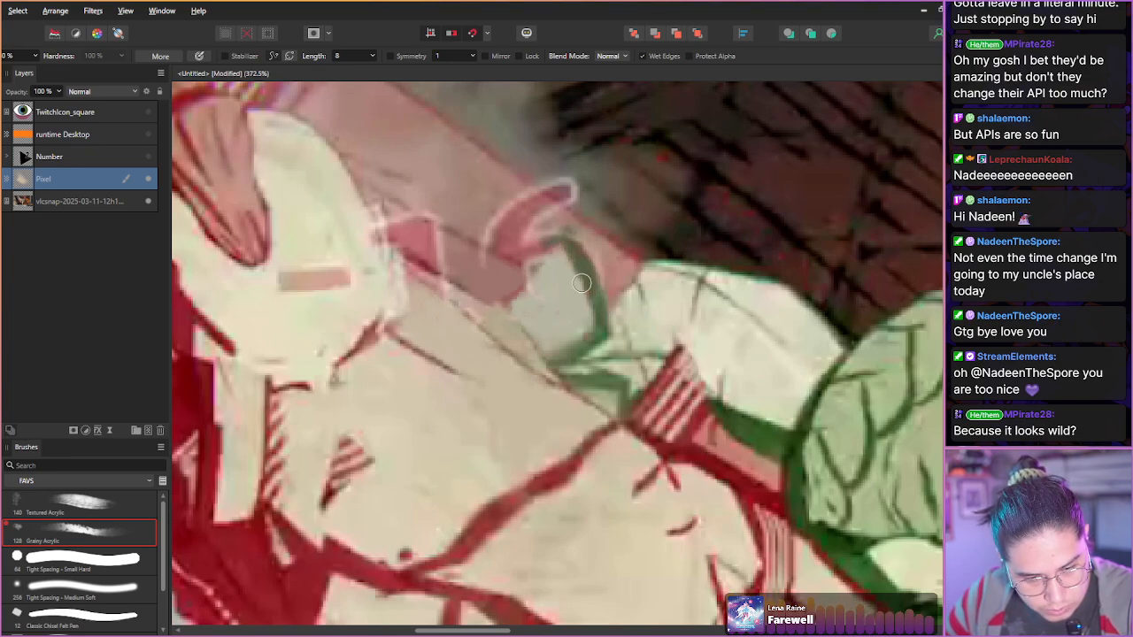
{"action": "mouse_move", "coordinate": [536, 246]}
{"action": "left_mouse_down"}
{"action": "mouse_move", "coordinate": [528, 278]}
{"action": "mouse_move", "coordinate": [500, 301]}
{"action": "mouse_move", "coordinate": [497, 292]}
{"action": "left_mouse_up"}
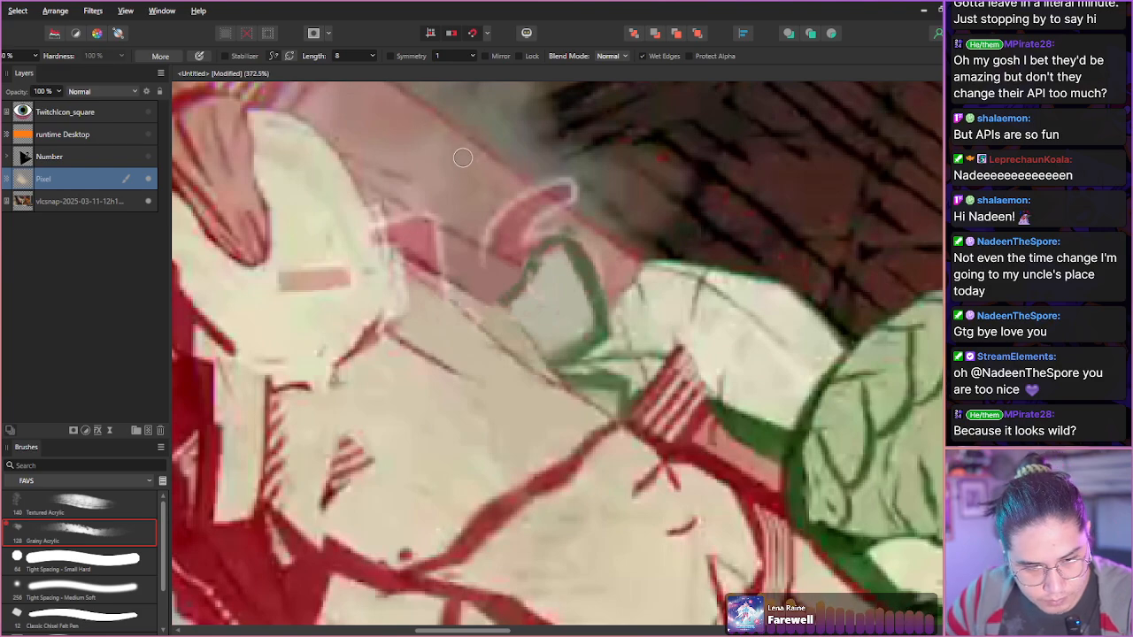
{"action": "mouse_move", "coordinate": [506, 255]}
{"action": "left_mouse_down"}
{"action": "mouse_move", "coordinate": [475, 228]}
{"action": "mouse_move", "coordinate": [495, 213]}
{"action": "mouse_move", "coordinate": [490, 222]}
{"action": "mouse_move", "coordinate": [496, 154]}
{"action": "mouse_move", "coordinate": [499, 233]}
{"action": "mouse_move", "coordinate": [518, 205]}
{"action": "left_mouse_up"}
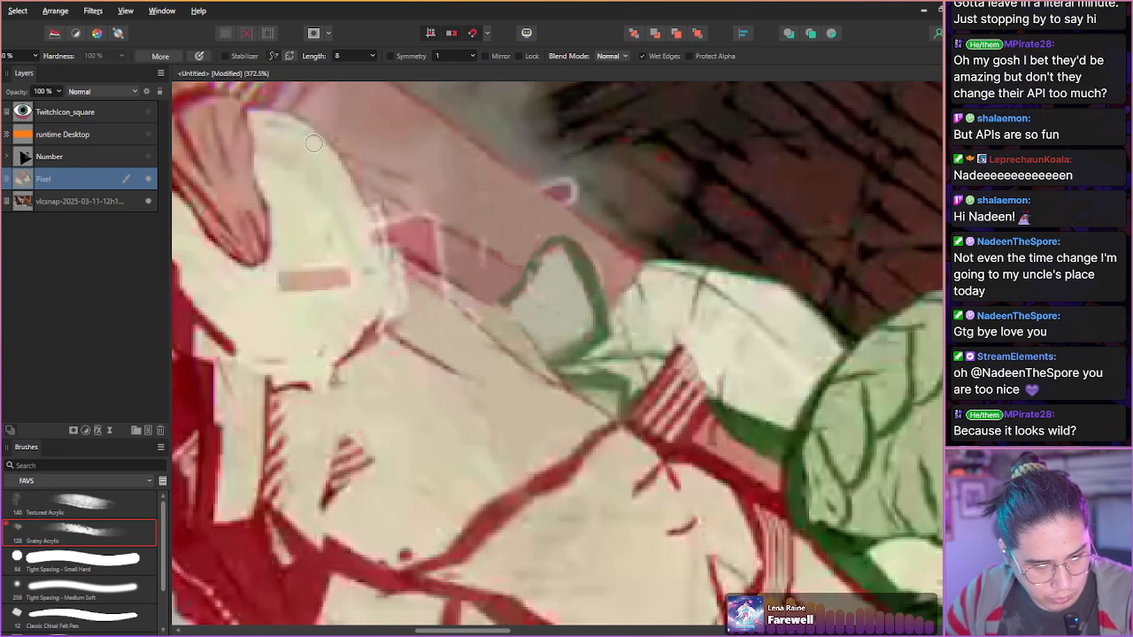
- Paint over the damage number's 1 on the quiver and the minus sign on the archer's pale head with sampled colours
{"action": "mouse_move", "coordinate": [396, 245]}
{"action": "left_mouse_down"}
{"action": "mouse_move", "coordinate": [423, 252]}
{"action": "mouse_move", "coordinate": [391, 214]}
{"action": "mouse_move", "coordinate": [443, 242]}
{"action": "left_mouse_up"}
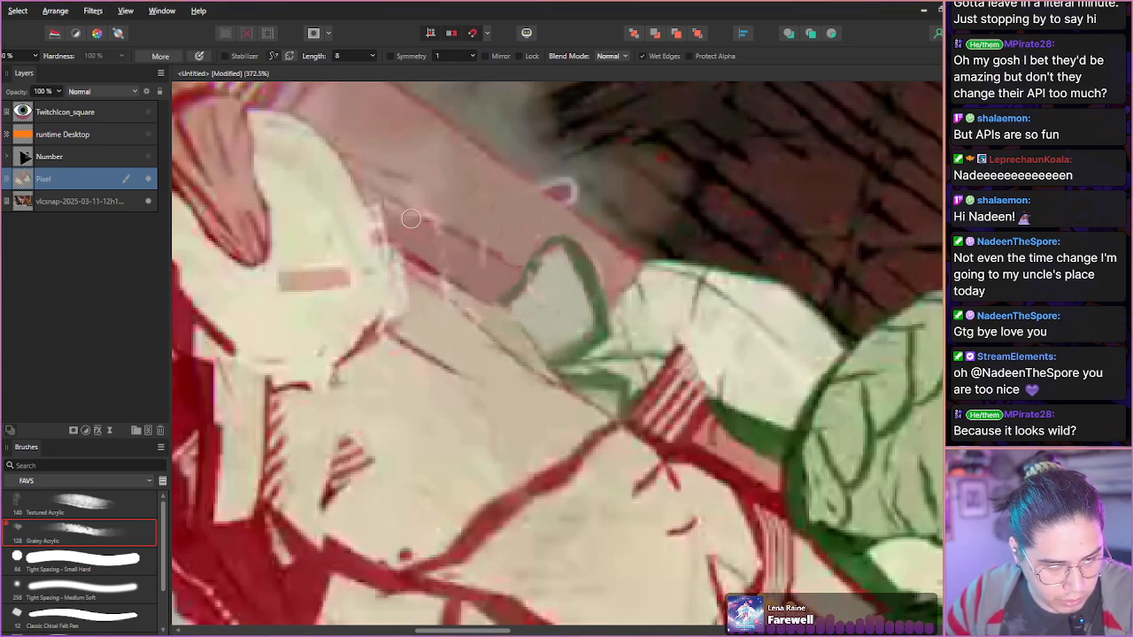
{"action": "left_click", "coordinate": [467, 240], "text": "alt"}
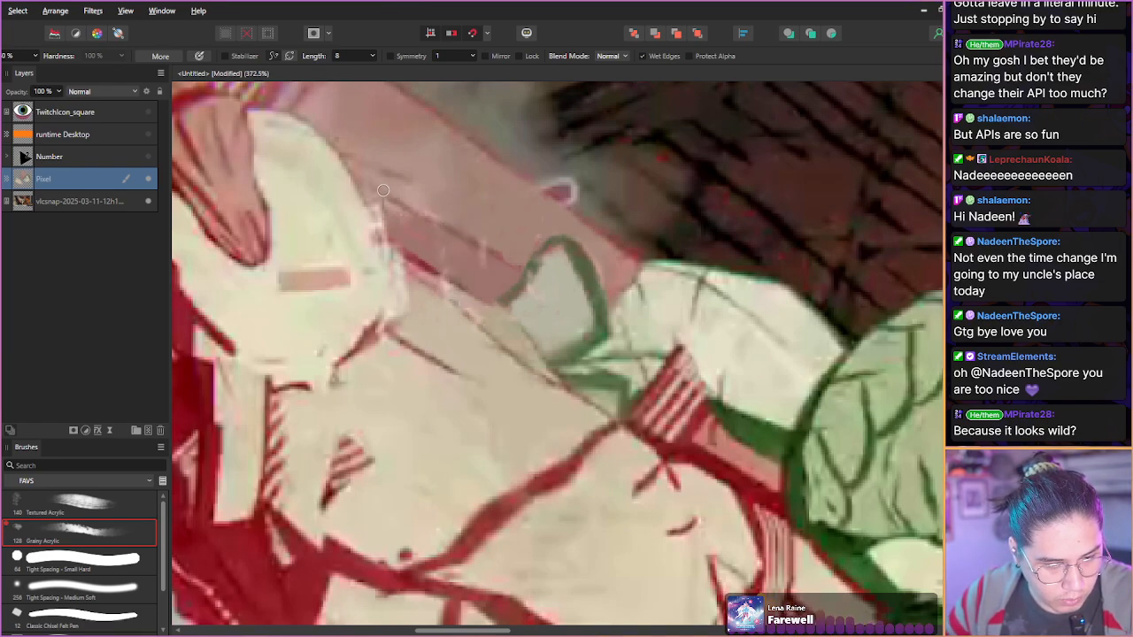
{"action": "left_click", "coordinate": [289, 319], "text": "alt"}
{"action": "scroll", "coordinate": [273, 312], "scroll_direction": "down", "scroll_amount": 5}
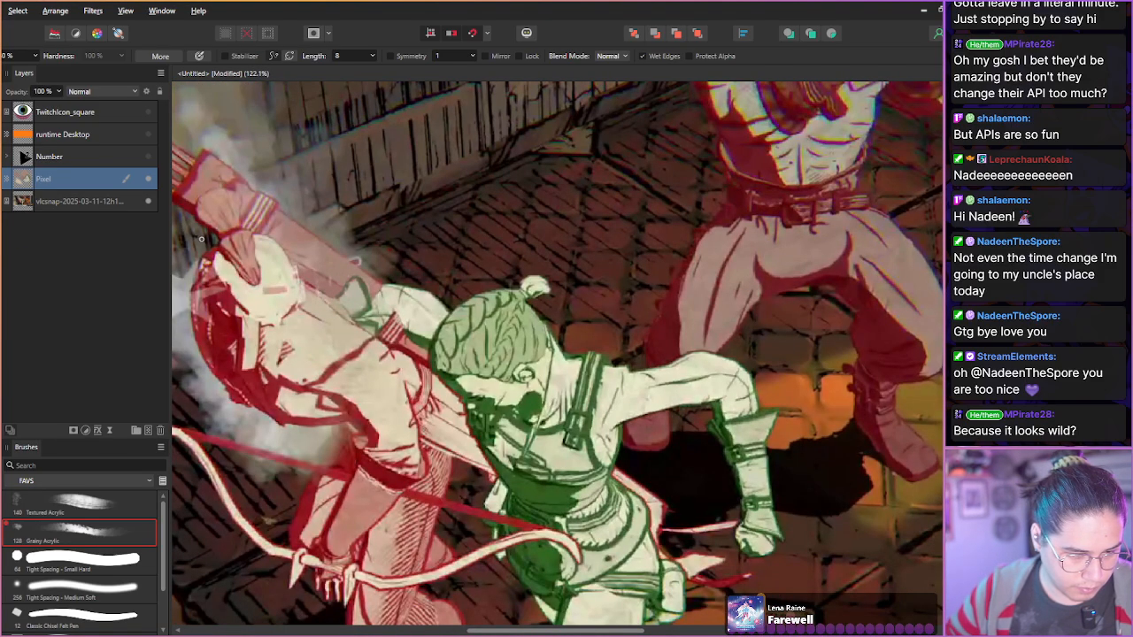
{"action": "scroll", "coordinate": [202, 239], "scroll_direction": "up", "scroll_amount": 4}
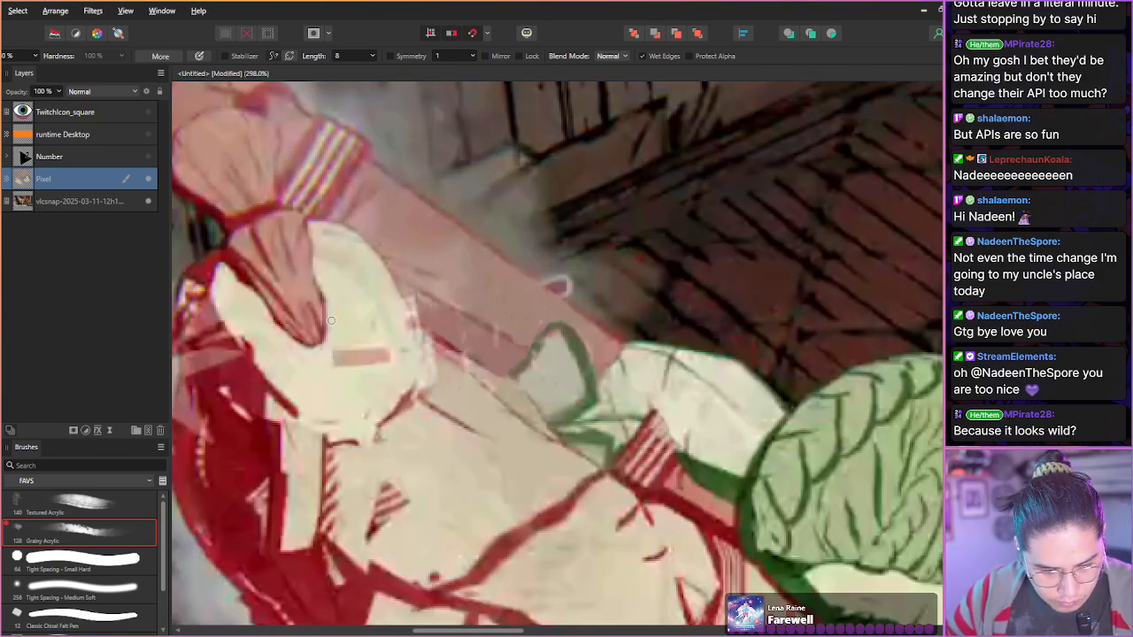
{"action": "key", "text": "]"}
{"action": "key", "text": "]"}
{"action": "mouse_move", "coordinate": [339, 343]}
{"action": "left_mouse_down"}
{"action": "mouse_move", "coordinate": [337, 249]}
{"action": "mouse_move", "coordinate": [379, 320]}
{"action": "mouse_move", "coordinate": [354, 355]}
{"action": "mouse_move", "coordinate": [337, 345]}
{"action": "mouse_move", "coordinate": [377, 346]}
{"action": "left_mouse_up"}
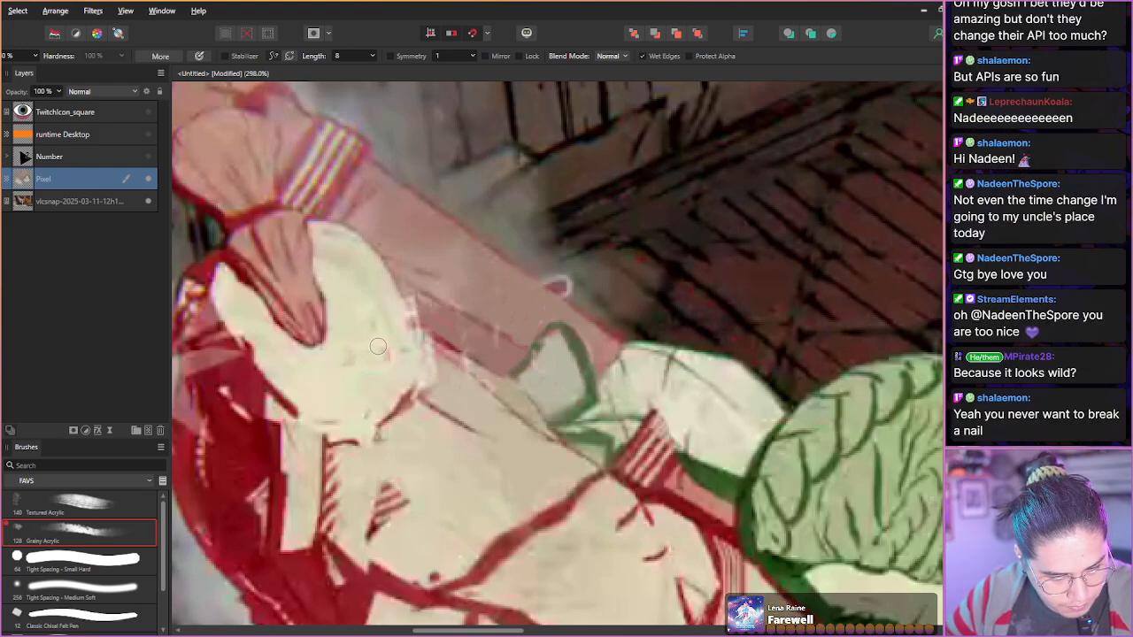
- Paint out the remaining tip of the 6 along the quiver's upper edge, blending it into the smoky background
{"action": "scroll", "coordinate": [576, 292], "scroll_direction": "up", "scroll_amount": 3}
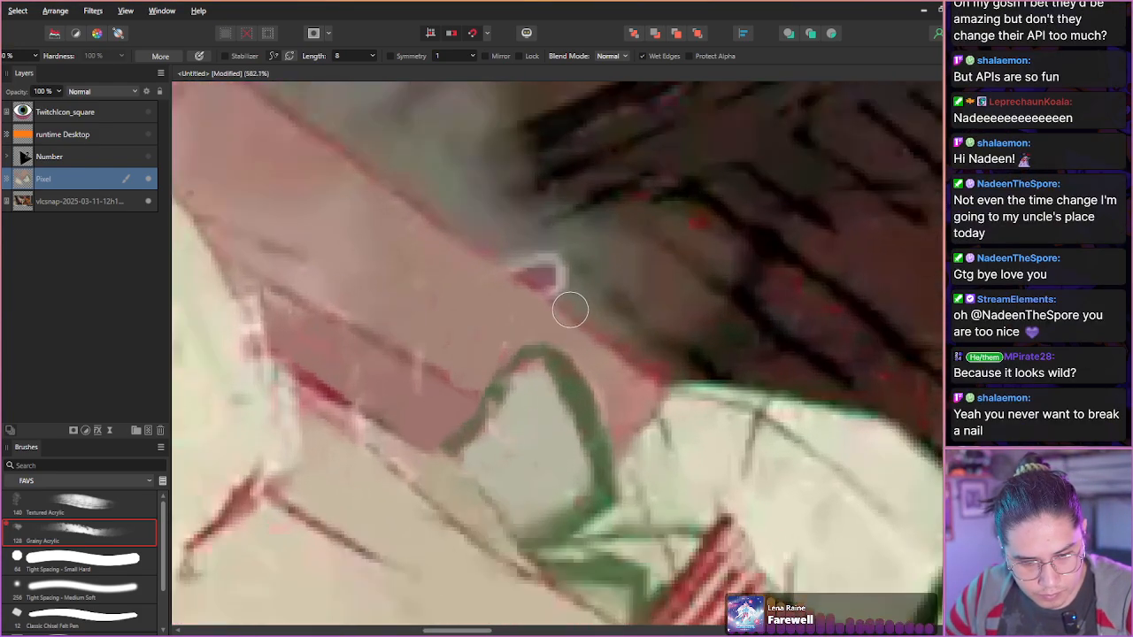
{"action": "scroll", "coordinate": [570, 310], "scroll_direction": "up", "scroll_amount": 2}
{"action": "scroll", "coordinate": [470, 200], "scroll_direction": "down", "scroll_amount": 2}
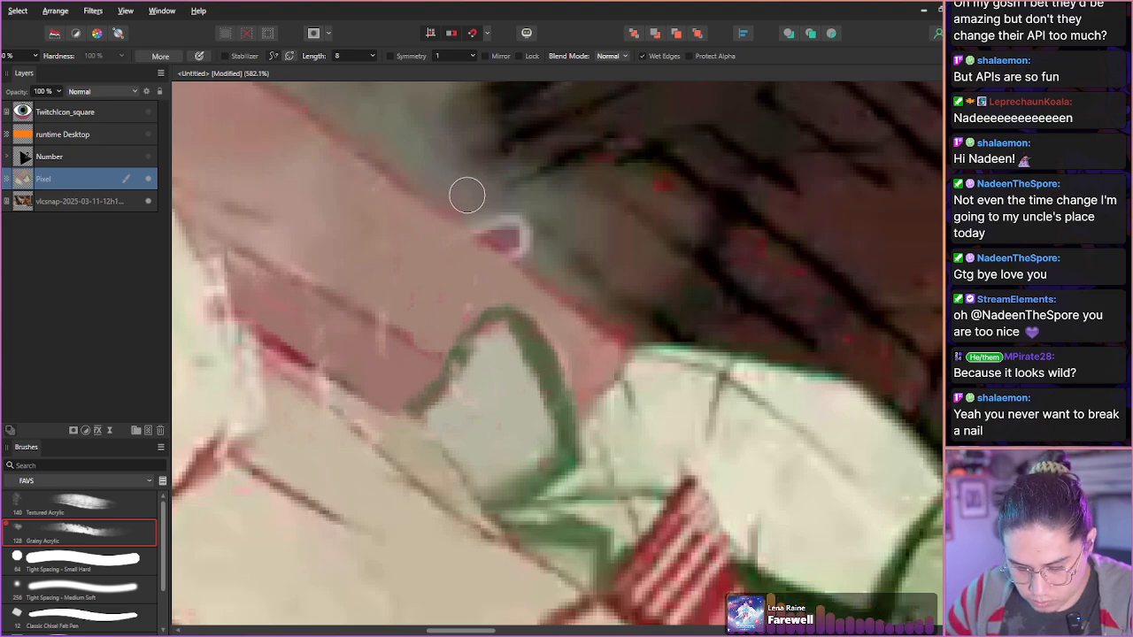
{"action": "mouse_move", "coordinate": [468, 204]}
{"action": "left_mouse_down"}
{"action": "mouse_move", "coordinate": [533, 262]}
{"action": "mouse_move", "coordinate": [469, 213]}
{"action": "mouse_move", "coordinate": [505, 228]}
{"action": "left_mouse_up"}
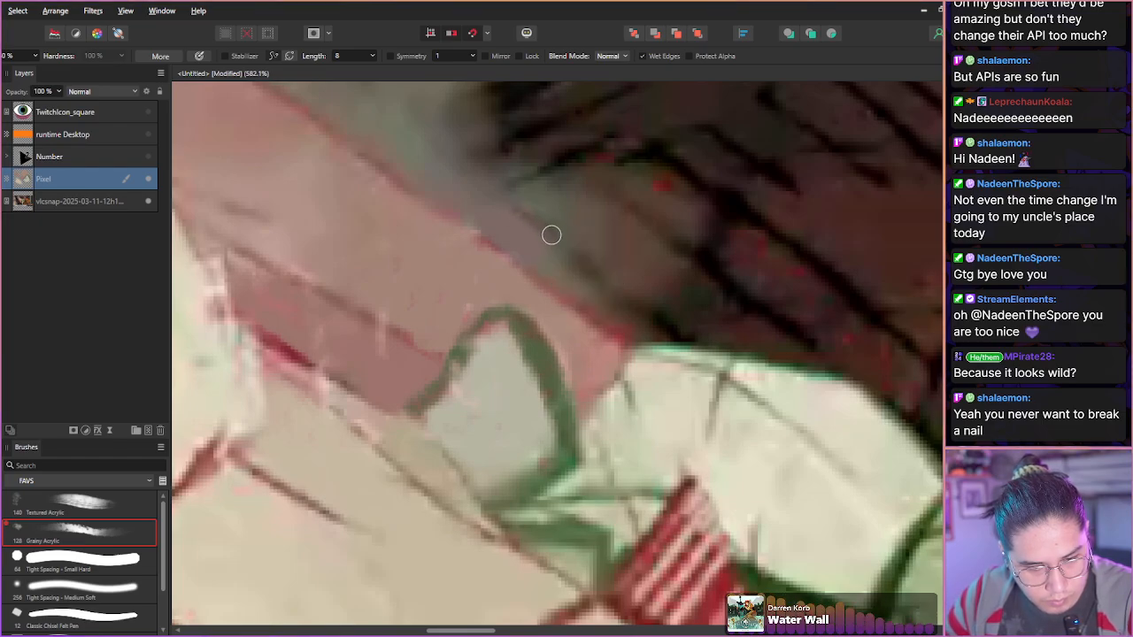
- Cover the leftover white outline of the 1 on the quiver's darker strip with the pink sampled there
{"action": "scroll", "coordinate": [425, 284], "scroll_direction": "down", "scroll_amount": 2}
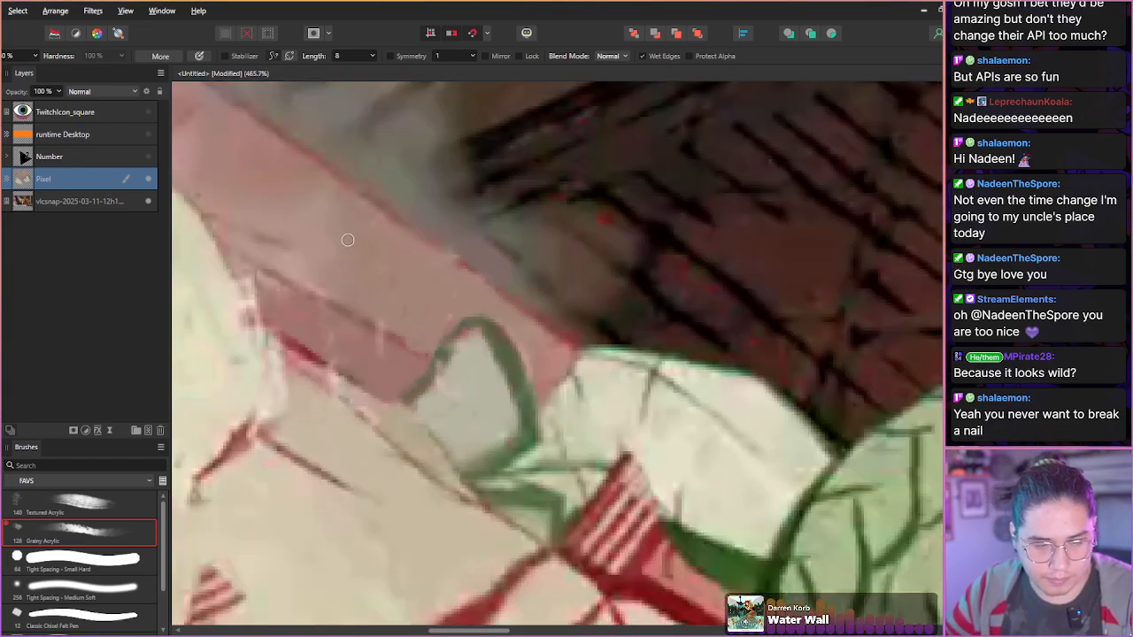
{"action": "scroll", "coordinate": [348, 240], "scroll_direction": "down", "scroll_amount": 8}
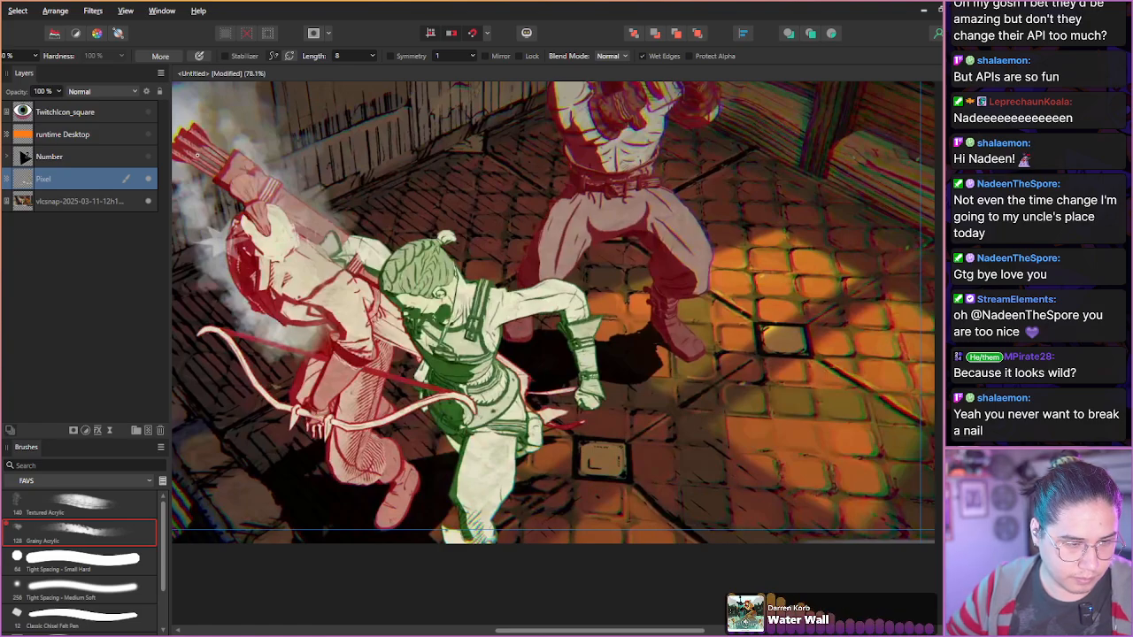
{"action": "scroll", "coordinate": [196, 152], "scroll_direction": "up", "scroll_amount": 10}
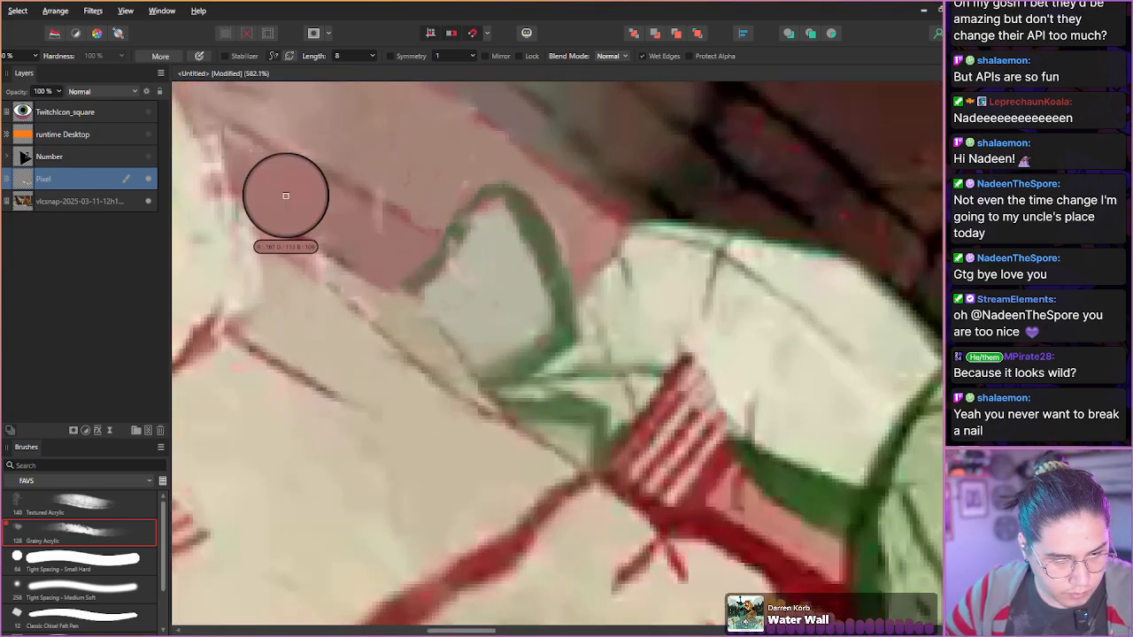
{"action": "key", "text": "bracketright"}
{"action": "key", "text": "bracketright"}
{"action": "key", "text": "bracketright"}
{"action": "key", "text": "bracketright"}
{"action": "key", "text": "bracketright"}
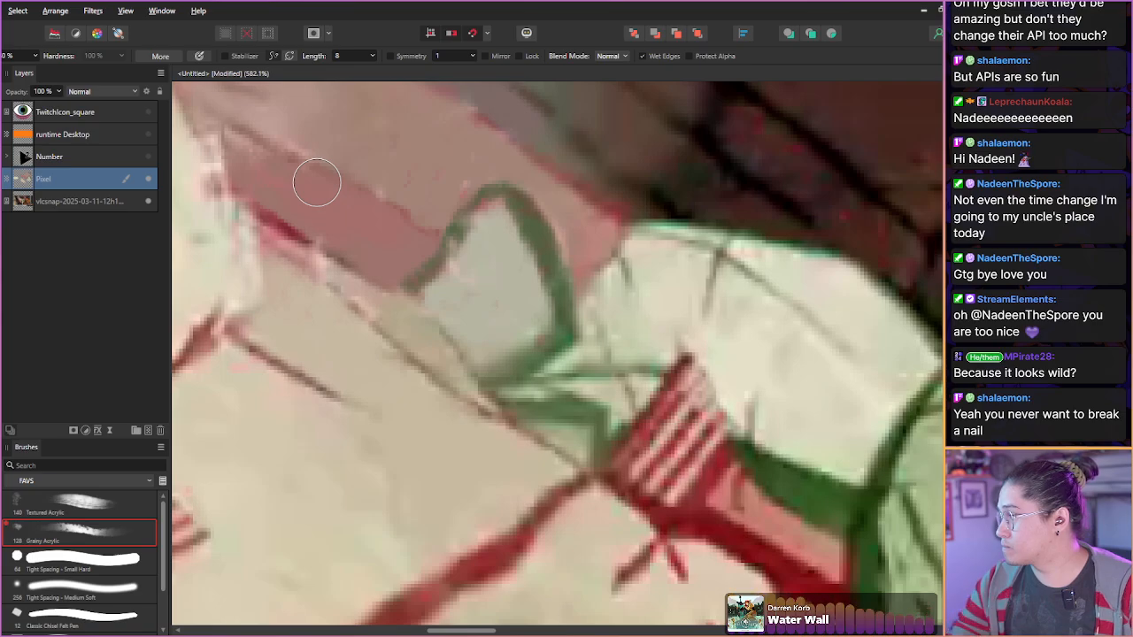
- Group the retouching Pixel layer with the snapshot layer and activate the Move tool
{"action": "scroll", "coordinate": [317, 182], "scroll_direction": "down", "scroll_amount": 10}
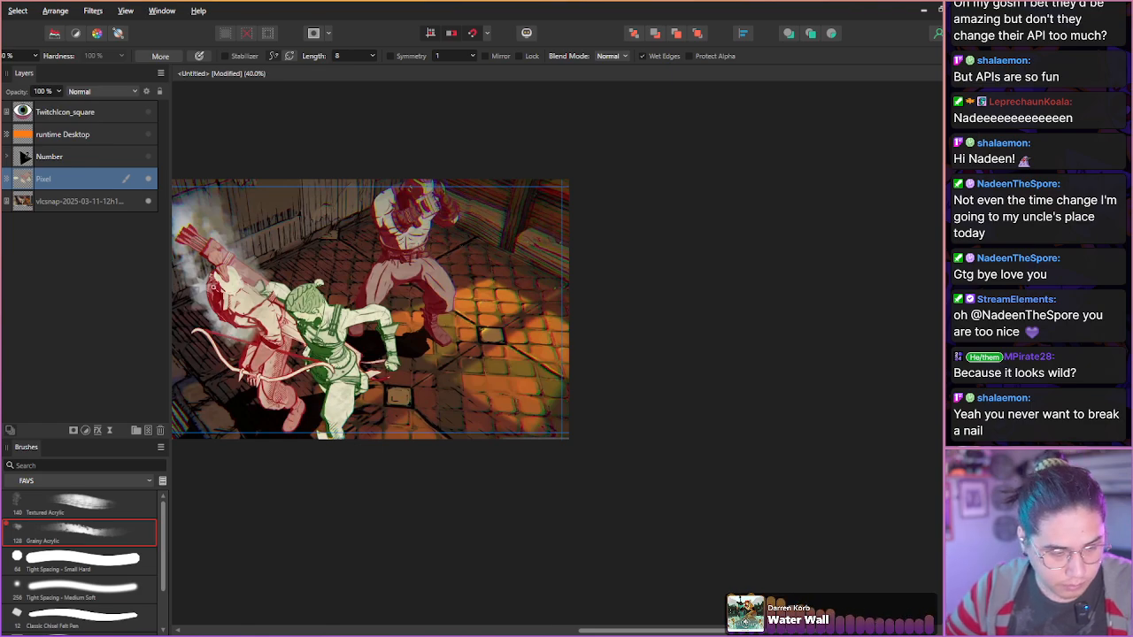
{"action": "key", "text": "space"}
{"action": "left_click_drag", "start_coordinate": [203, 329], "coordinate": [314, 336]}
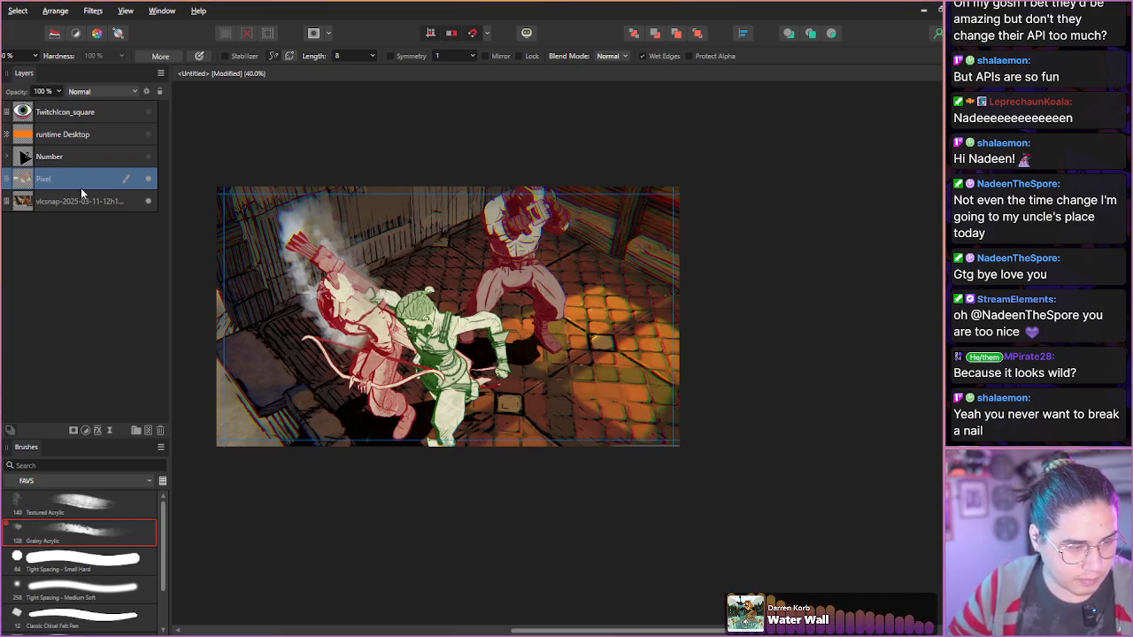
{"action": "left_click", "coordinate": [44, 203], "text": "shift"}
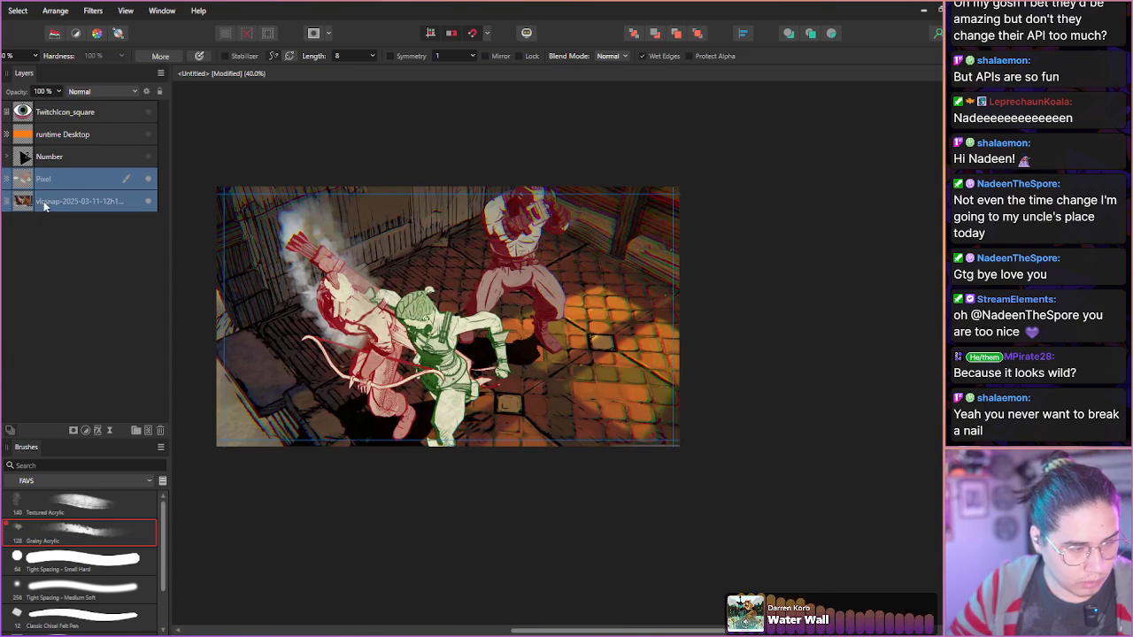
{"action": "key", "text": "ctrl+g"}
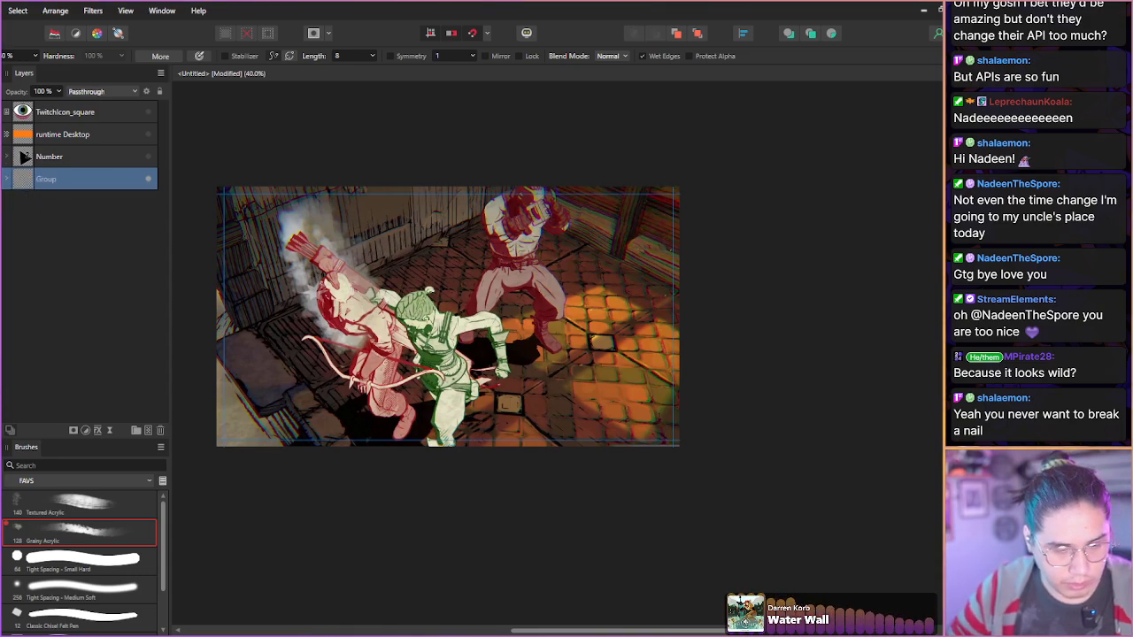
{"action": "key", "text": "v"}
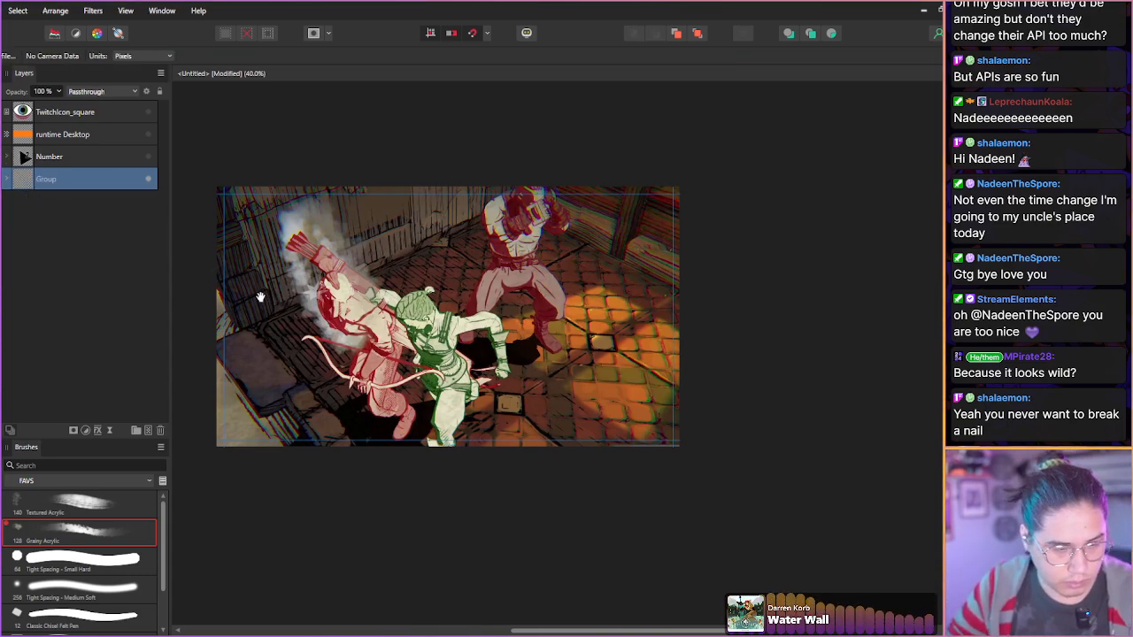
{"action": "mouse_move", "coordinate": [329, 341]}
{"action": "left_mouse_down"}
{"action": "mouse_move", "coordinate": [352, 336]}
{"action": "mouse_move", "coordinate": [304, 350]}
{"action": "mouse_move", "coordinate": [299, 341]}
{"action": "left_mouse_up"}
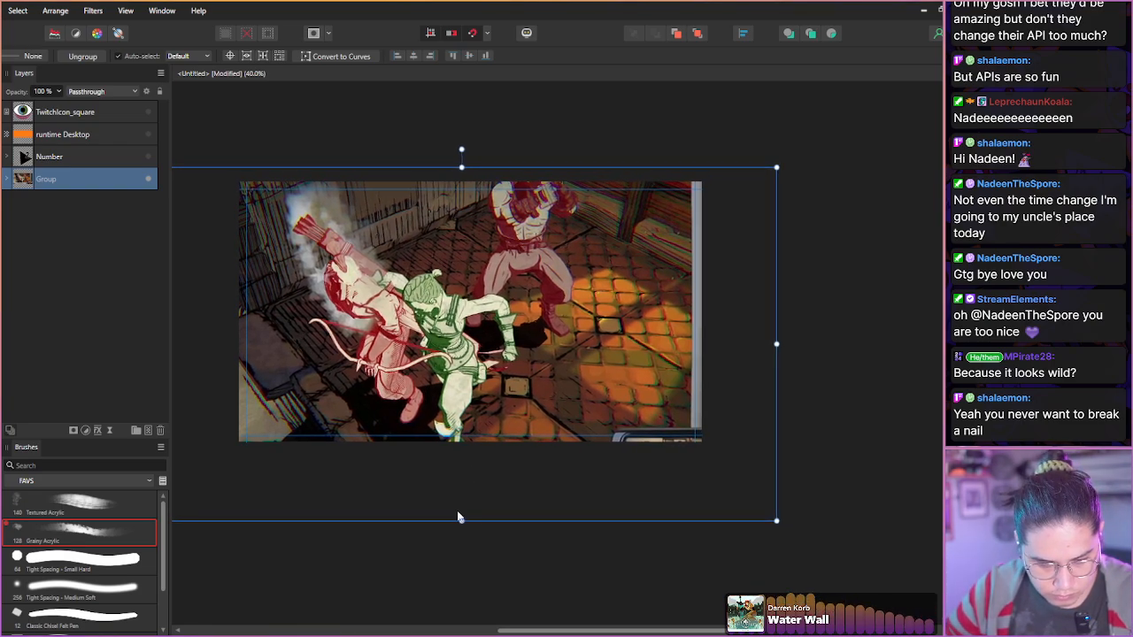
{"action": "left_click_drag", "start_coordinate": [462, 526], "coordinate": [468, 528]}
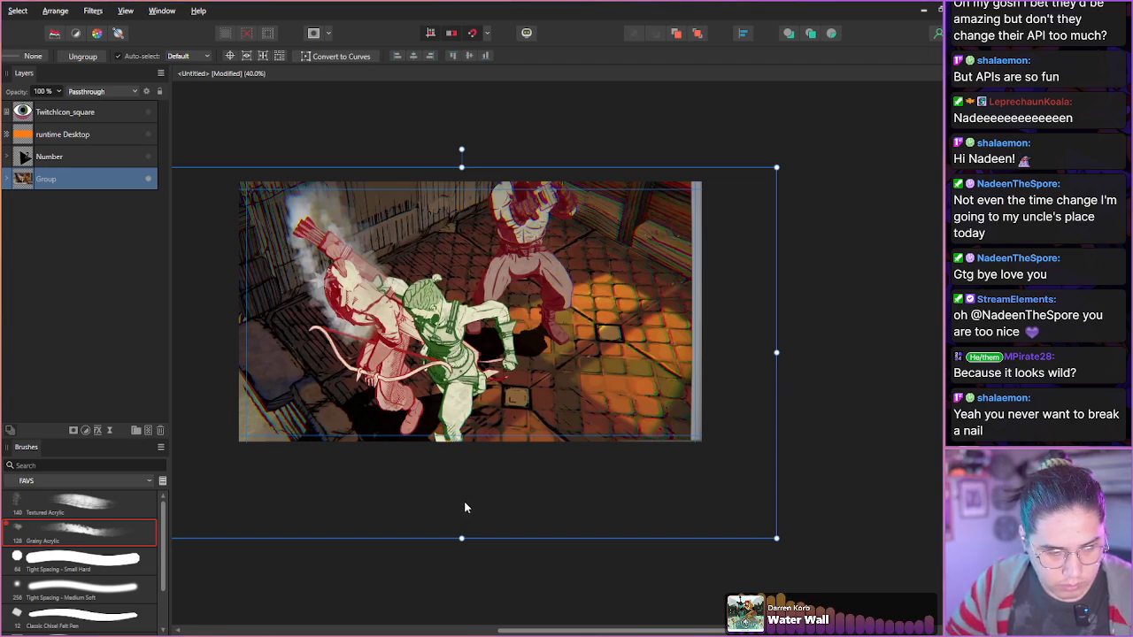
{"action": "left_click", "coordinate": [101, 225]}
{"action": "key", "text": "ctrl+z"}
{"action": "key", "text": "ctrl+z"}
{"action": "key", "text": "ctrl+z"}
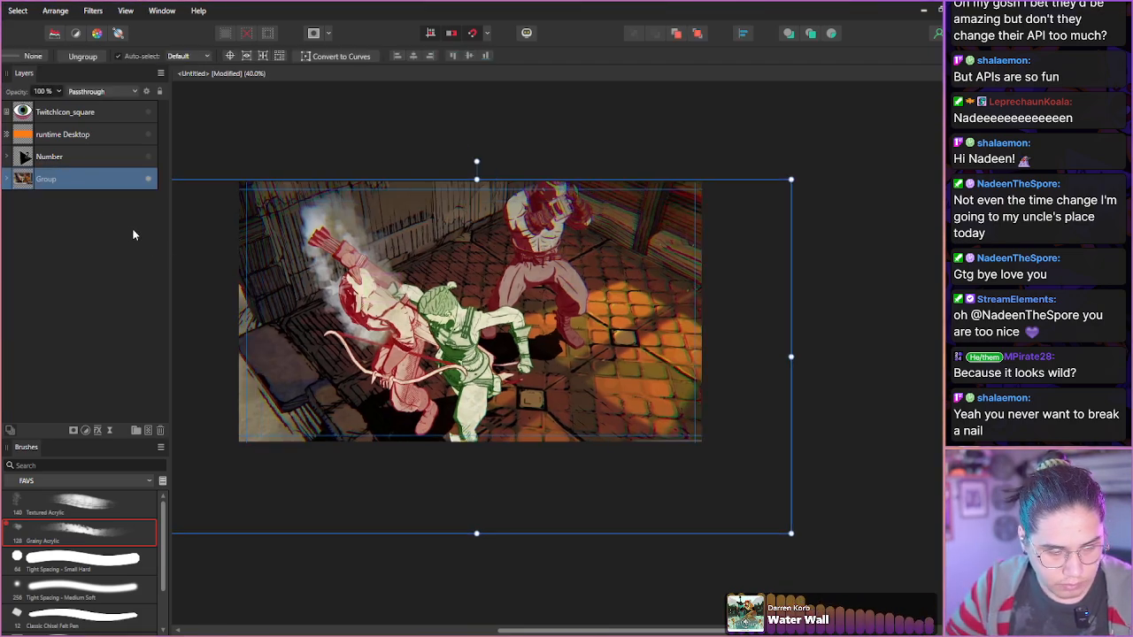
- Enlarge the group and reposition it so the archer and green fighter fill more of the canvas height
{"action": "left_click_drag", "start_coordinate": [476, 177], "coordinate": [462, 129]}
{"action": "left_click_drag", "start_coordinate": [332, 375], "coordinate": [352, 353]}
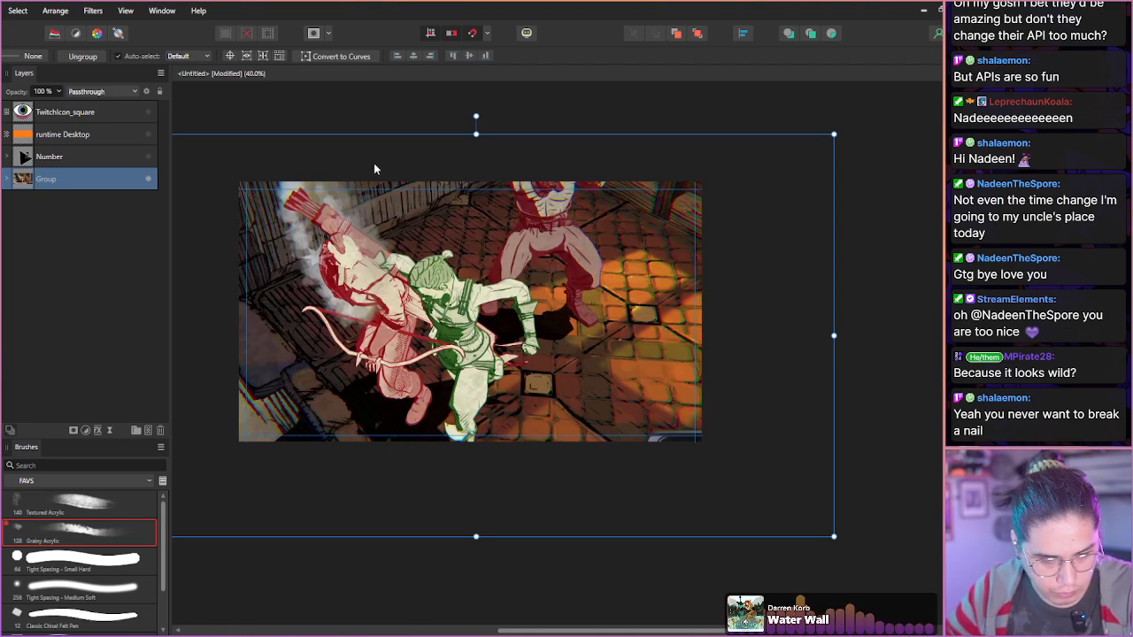
{"action": "left_click_drag", "start_coordinate": [328, 354], "coordinate": [325, 353]}
{"action": "mouse_move", "coordinate": [470, 536]}
{"action": "left_mouse_down"}
{"action": "mouse_move", "coordinate": [472, 526]}
{"action": "mouse_move", "coordinate": [472, 544]}
{"action": "mouse_move", "coordinate": [463, 534]}
{"action": "left_mouse_up"}
{"action": "left_click_drag", "start_coordinate": [336, 364], "coordinate": [337, 354]}
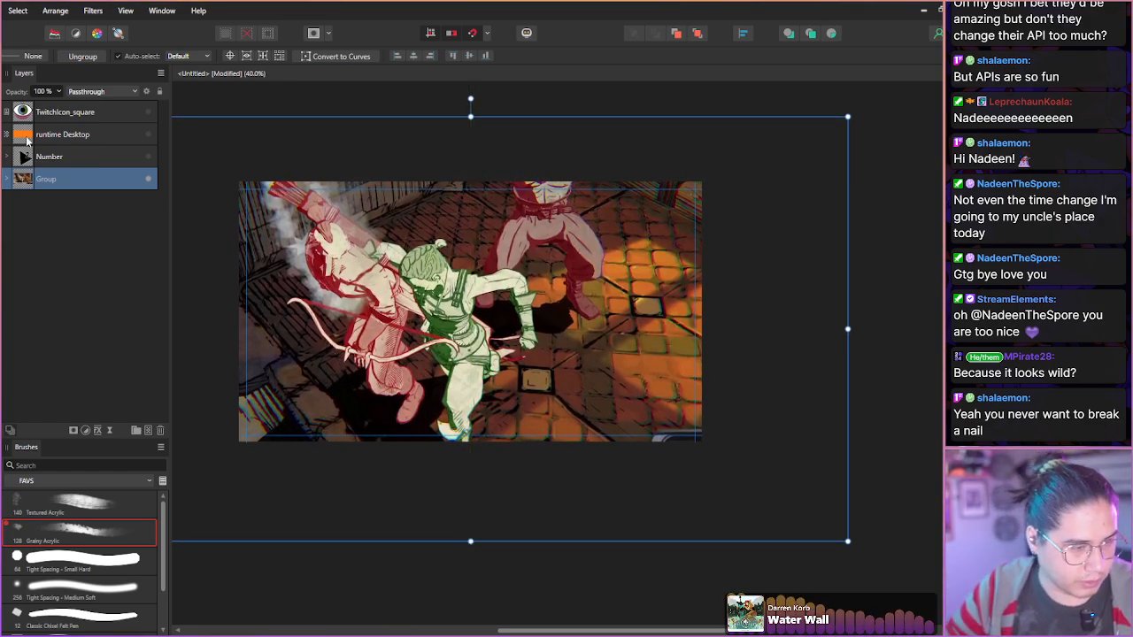
- Add an empty pixel layer above the retouching layer inside the group and activate the Inpainting Brush
{"action": "left_click", "coordinate": [7, 179]}
{"action": "left_click", "coordinate": [53, 201]}
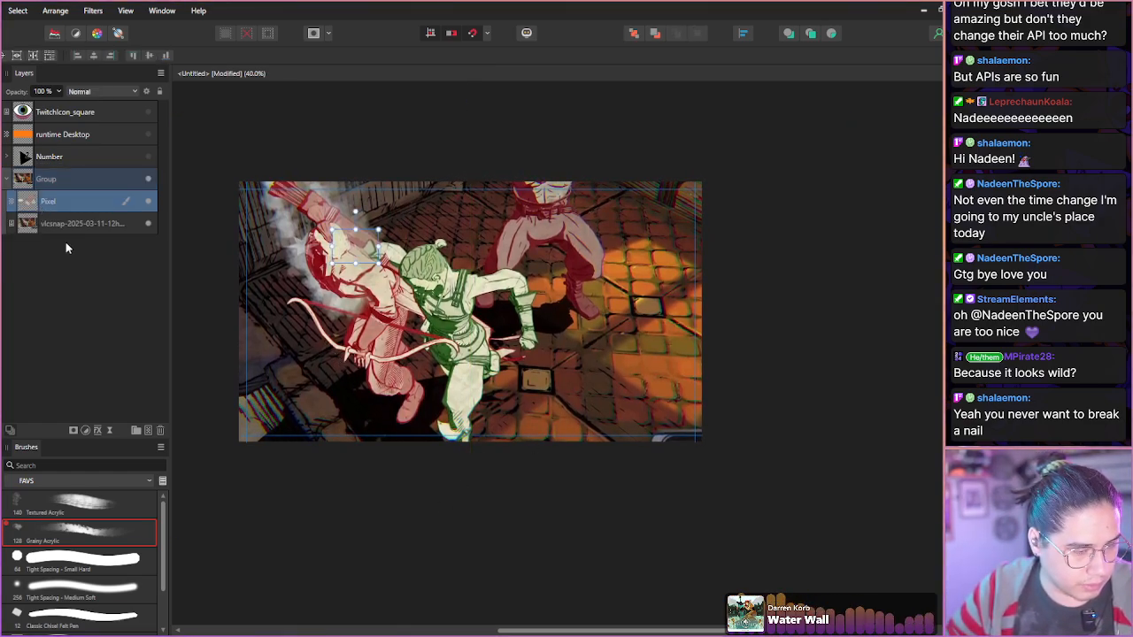
{"action": "left_click", "coordinate": [148, 431]}
{"action": "key", "text": "b"}
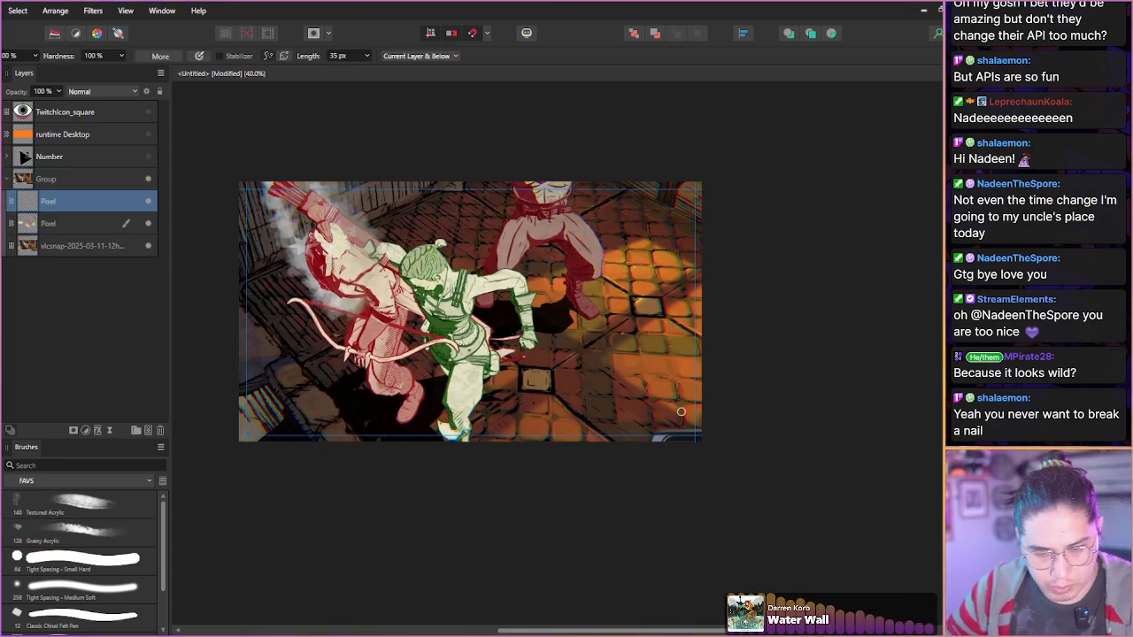
- Enlarge the brush and inpaint the grey interface remnant over the floor tiles in the image's lower-right corner
{"action": "scroll", "coordinate": [684, 409], "scroll_direction": "up", "scroll_amount": 5}
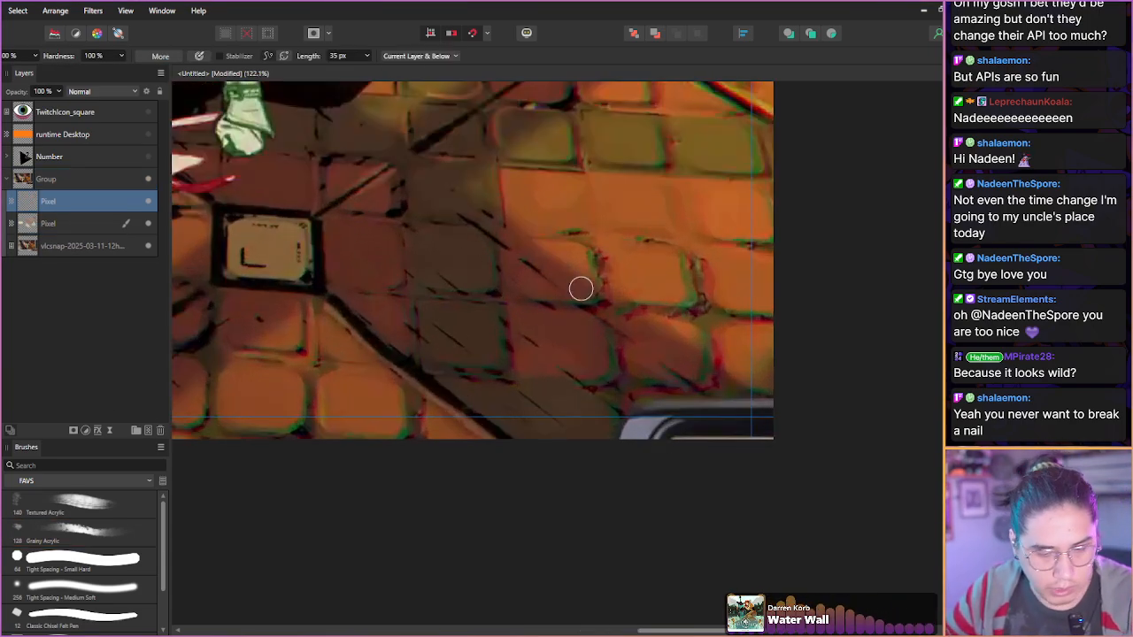
{"action": "key", "text": "]"}
{"action": "key", "text": "]"}
{"action": "key", "text": "]"}
{"action": "key", "text": "]"}
{"action": "key", "text": "]"}
{"action": "mouse_move", "coordinate": [615, 444]}
{"action": "left_mouse_down"}
{"action": "mouse_move", "coordinate": [656, 433]}
{"action": "mouse_move", "coordinate": [662, 413]}
{"action": "mouse_move", "coordinate": [753, 413]}
{"action": "left_mouse_up"}
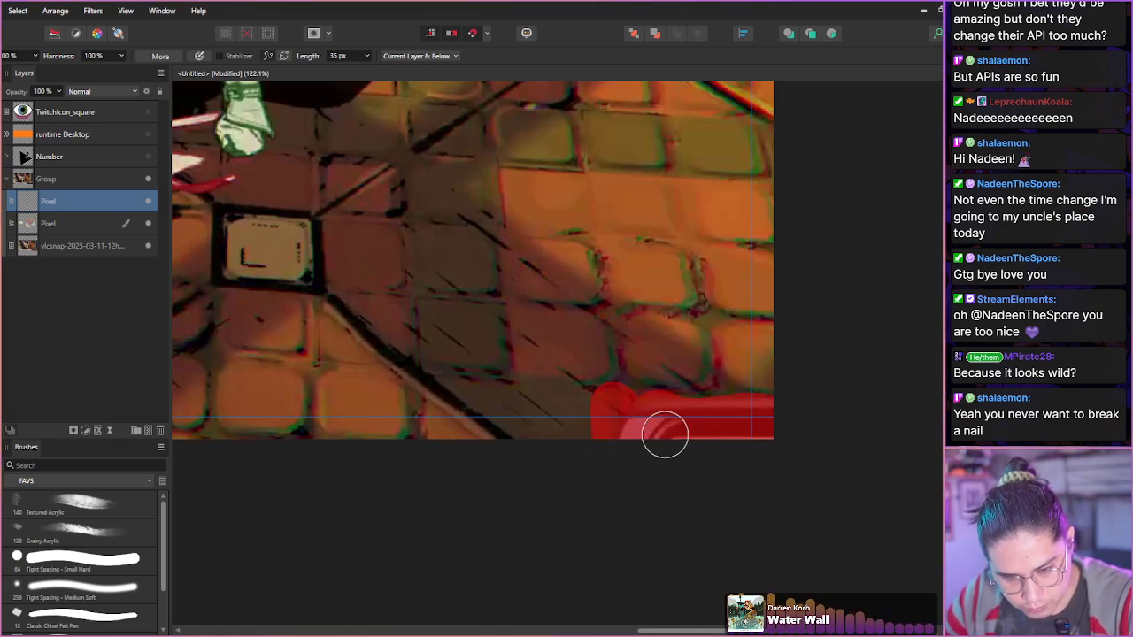
{"action": "key", "text": "ctrl+z"}
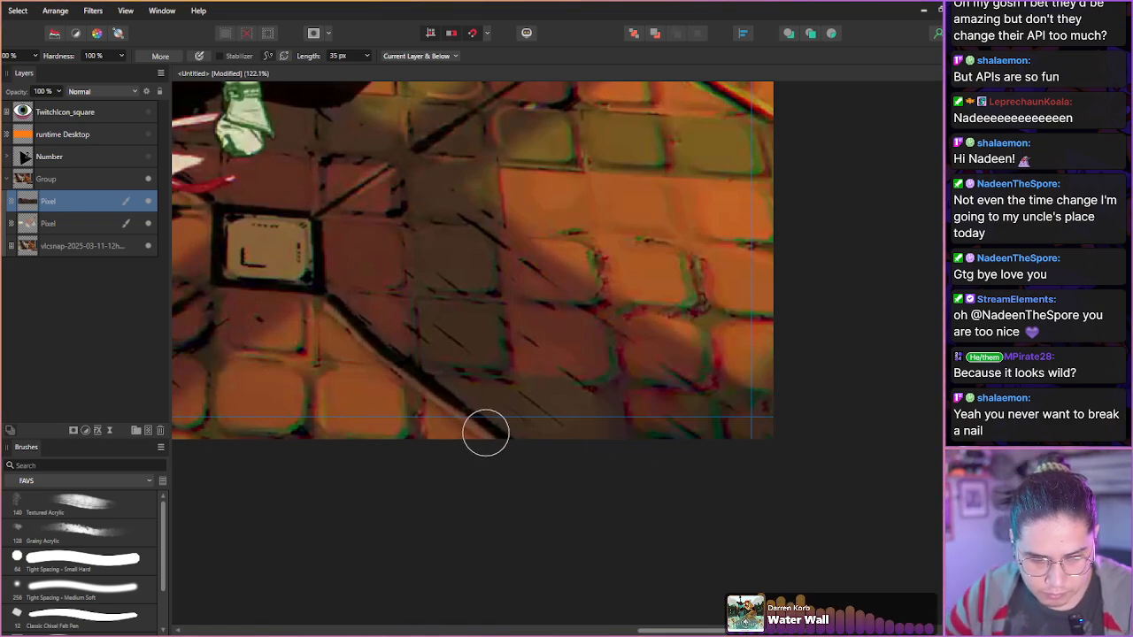
{"action": "scroll", "coordinate": [486, 433], "scroll_direction": "down", "scroll_amount": 5}
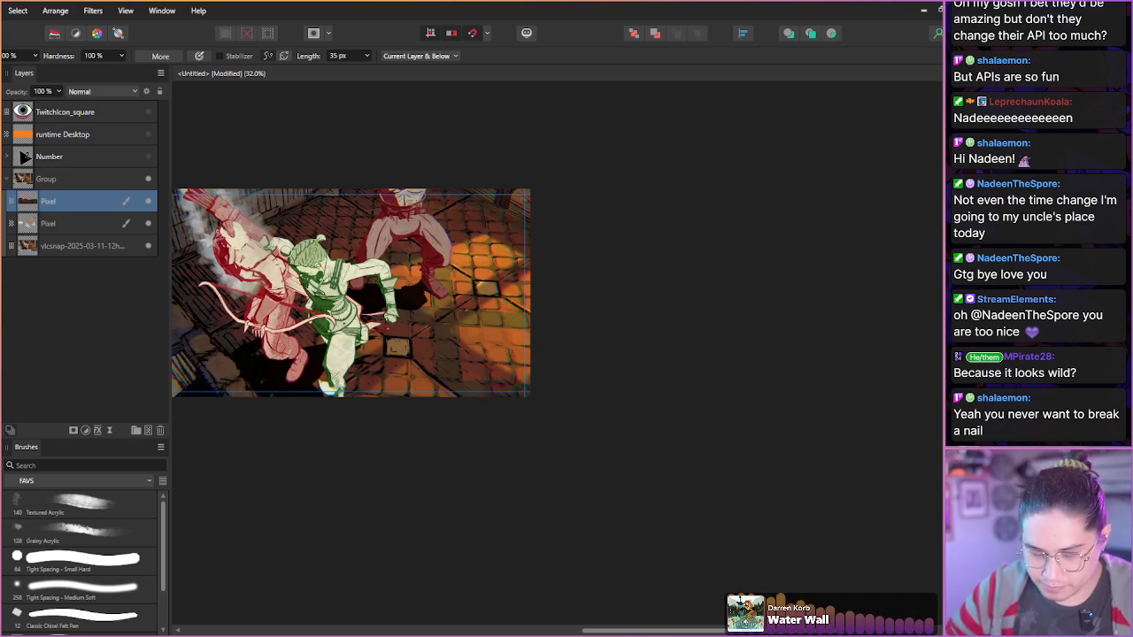
{"action": "key", "text": "h"}
{"action": "left_click_drag", "start_coordinate": [207, 321], "coordinate": [327, 341]}
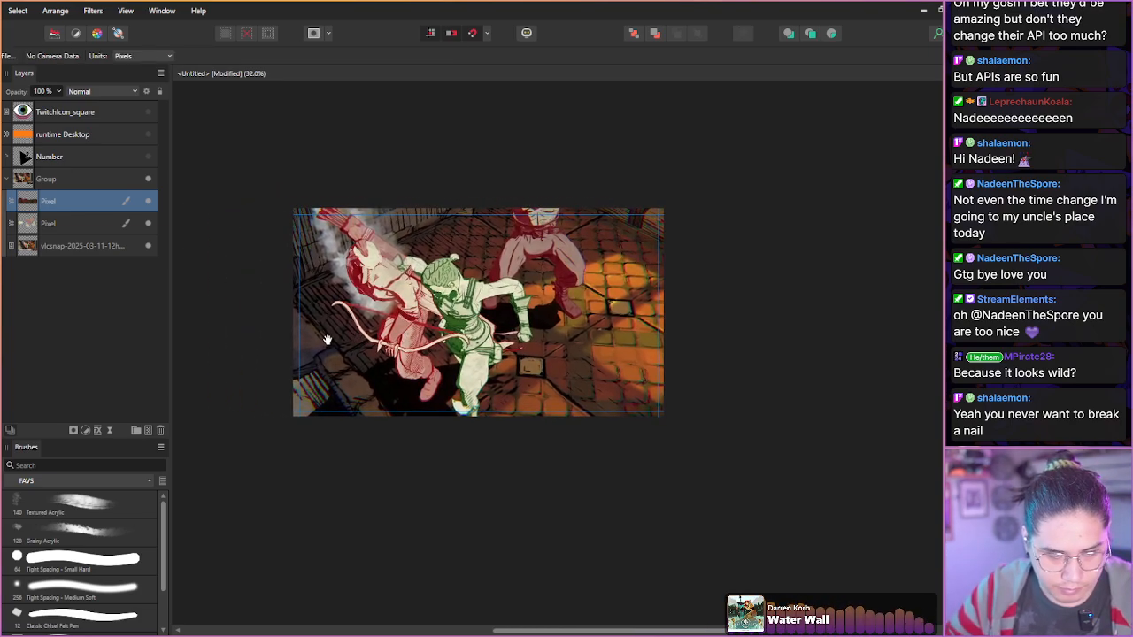
{"action": "key", "text": "b"}
{"action": "scroll", "coordinate": [324, 357], "scroll_direction": "up", "scroll_amount": 1}
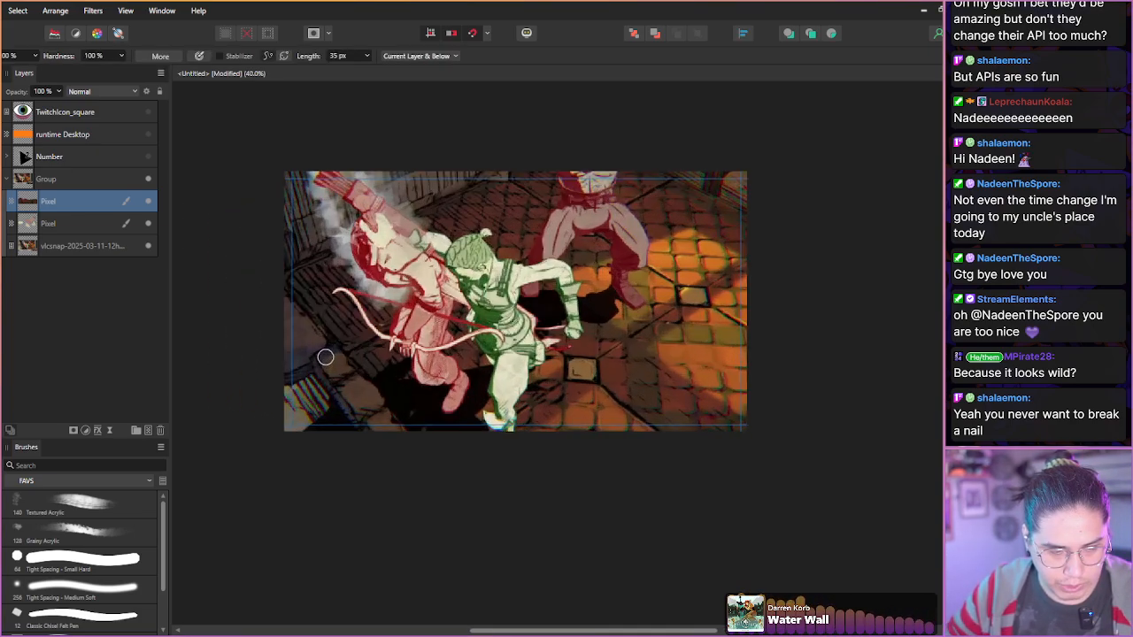
- Collapse the retouched image group in the layer stack and clear the layer selection
{"action": "left_click_drag", "start_coordinate": [365, 356], "coordinate": [359, 365]}
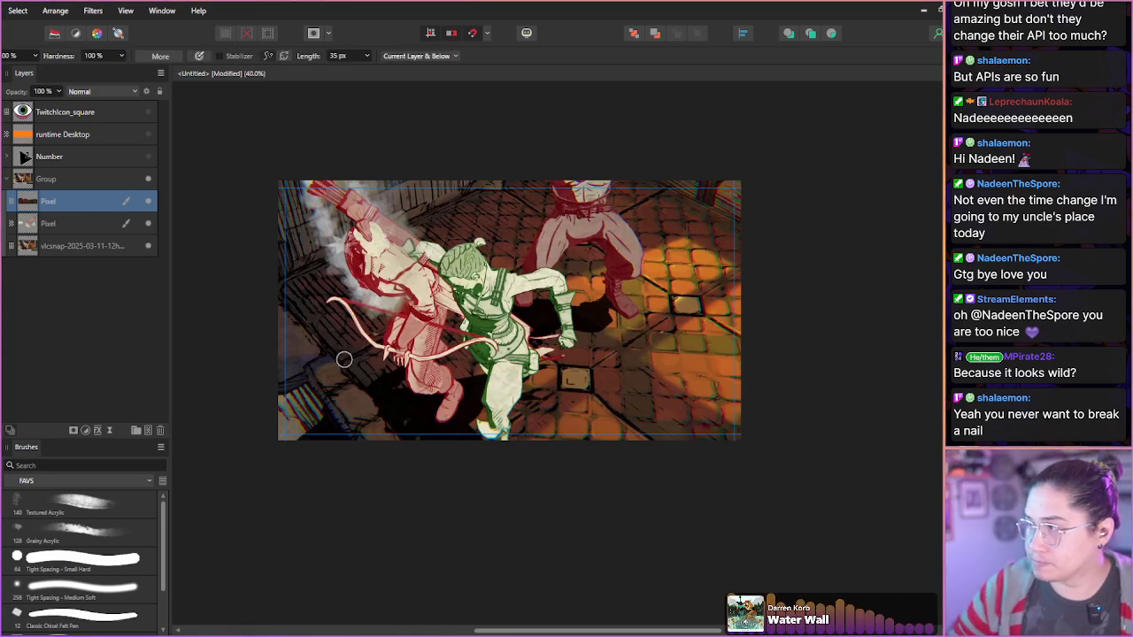
{"action": "scroll", "coordinate": [350, 368], "scroll_direction": "up", "scroll_amount": 1}
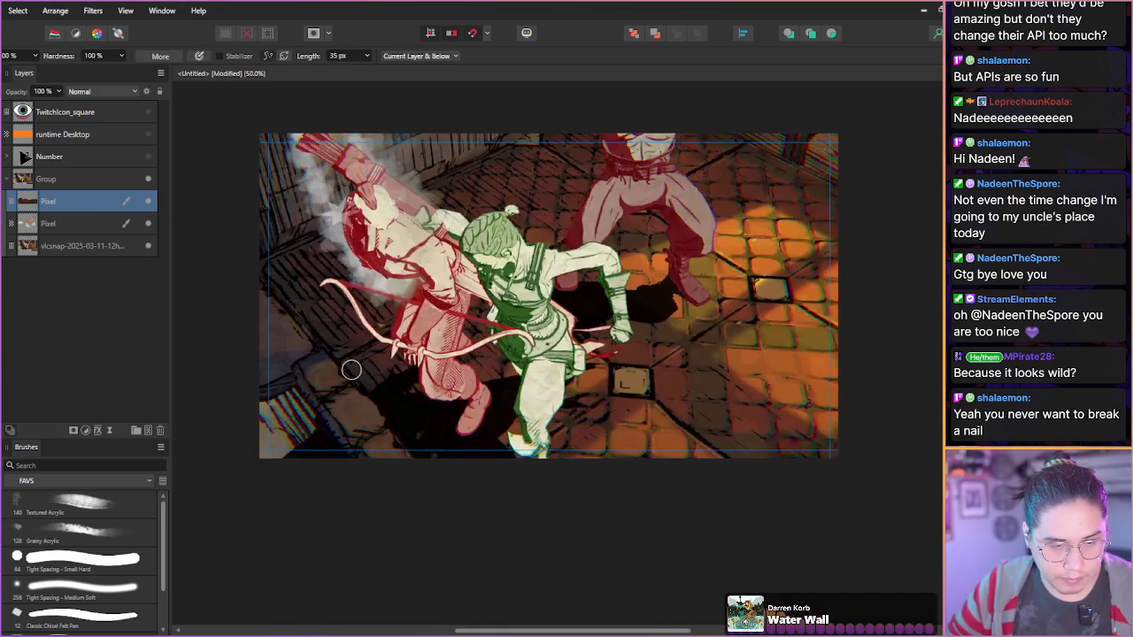
{"action": "left_click_drag", "start_coordinate": [378, 393], "coordinate": [376, 420]}
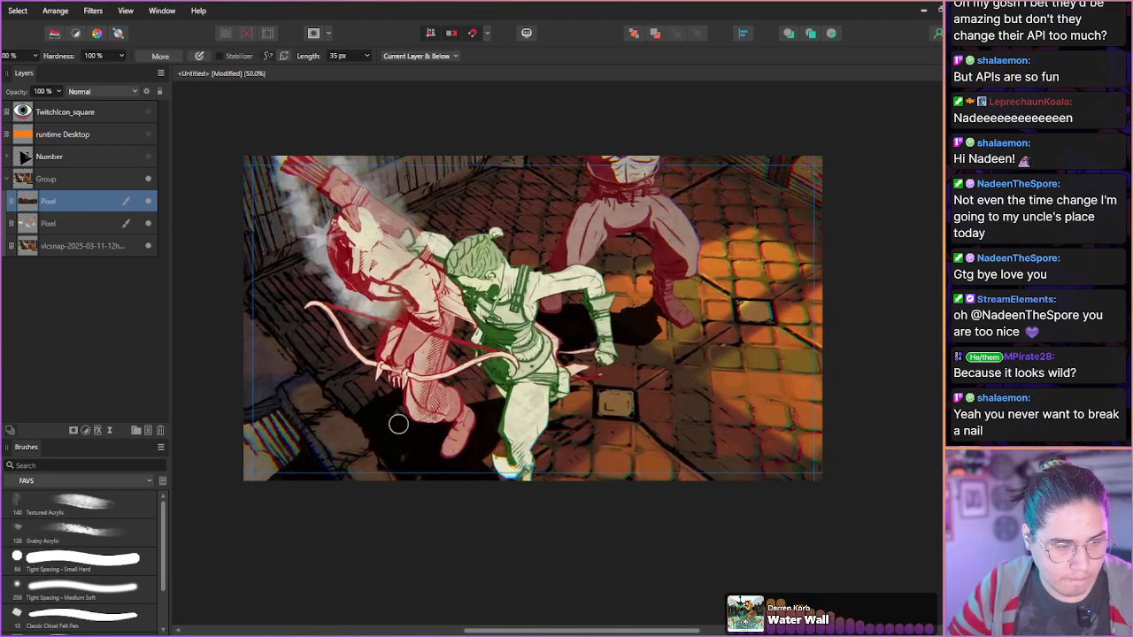
{"action": "left_click_drag", "start_coordinate": [418, 392], "coordinate": [421, 407]}
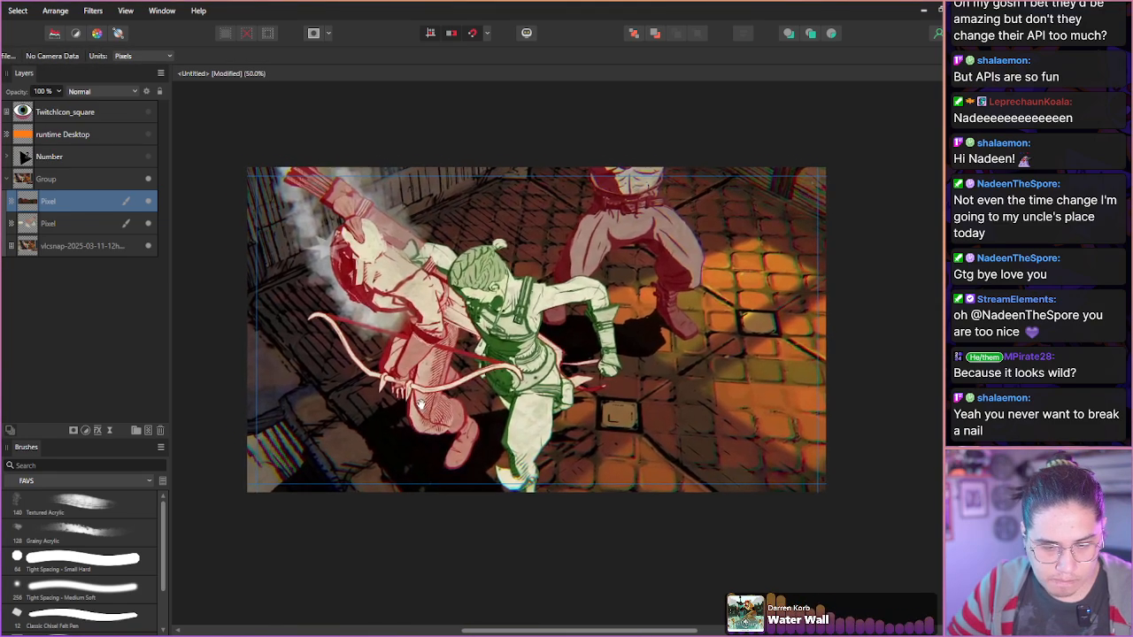
{"action": "left_click", "coordinate": [40, 180]}
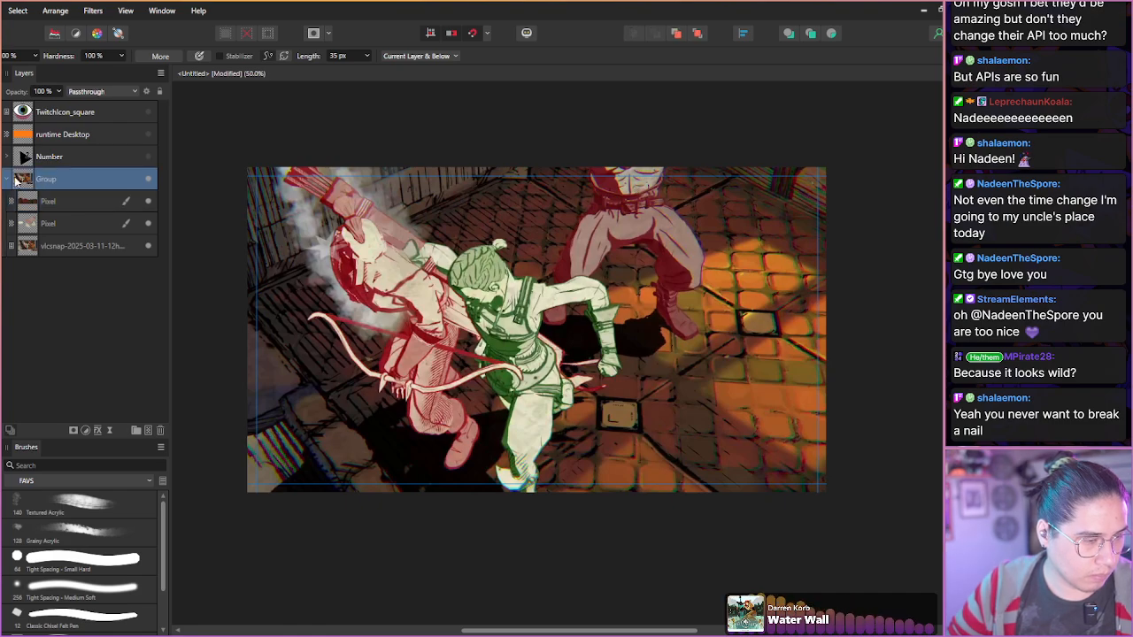
{"action": "left_click", "coordinate": [6, 181]}
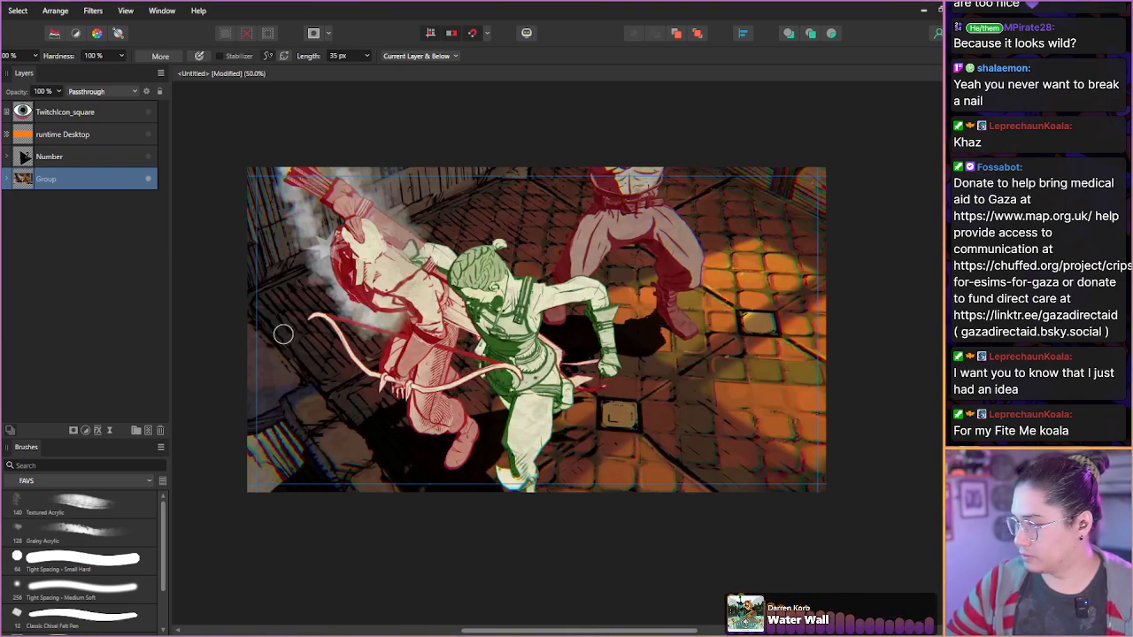
{"action": "left_click", "coordinate": [69, 212]}
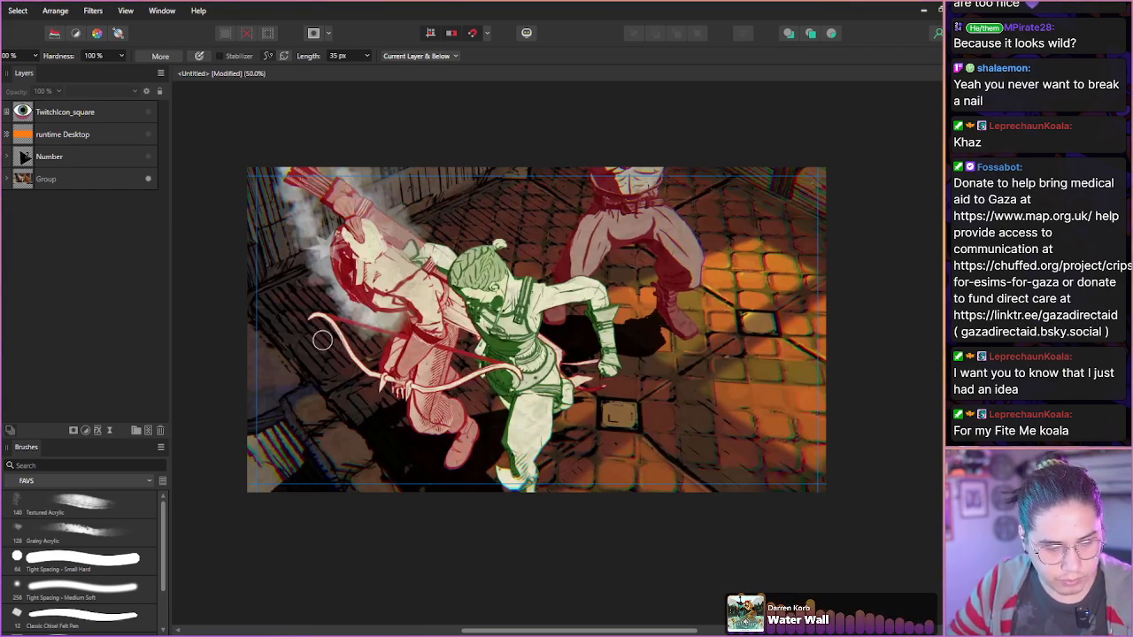
{"action": "scroll", "coordinate": [324, 339], "scroll_direction": "down", "scroll_amount": 1}
{"action": "scroll", "coordinate": [322, 340], "scroll_direction": "up", "scroll_amount": 2}
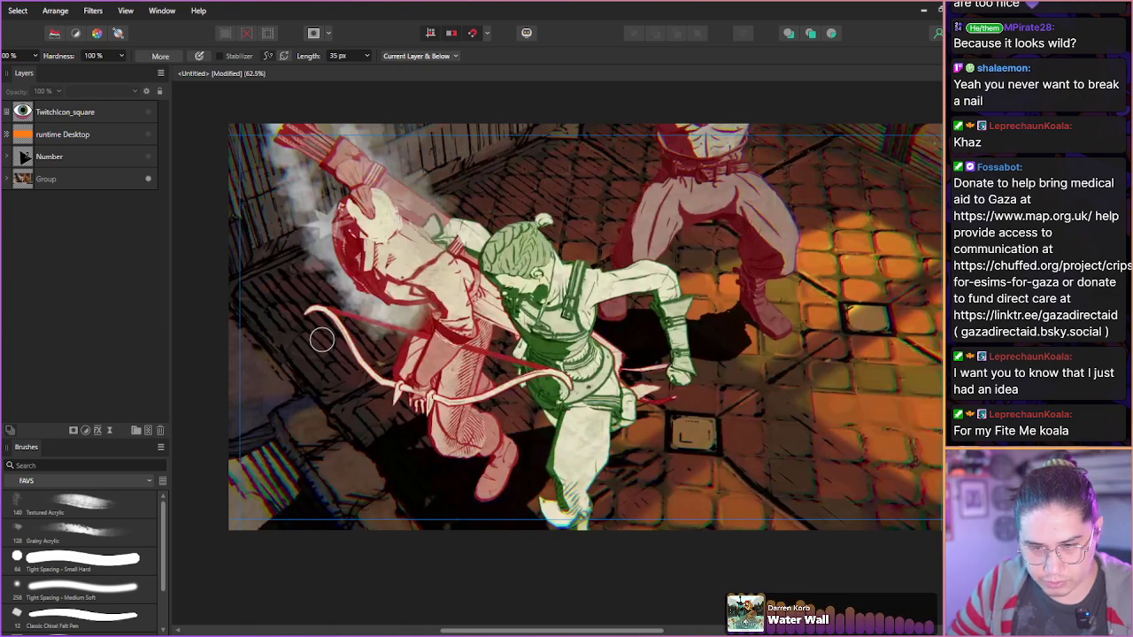
{"action": "key", "text": "space"}
{"action": "left_click_drag", "start_coordinate": [307, 346], "coordinate": [287, 355]}
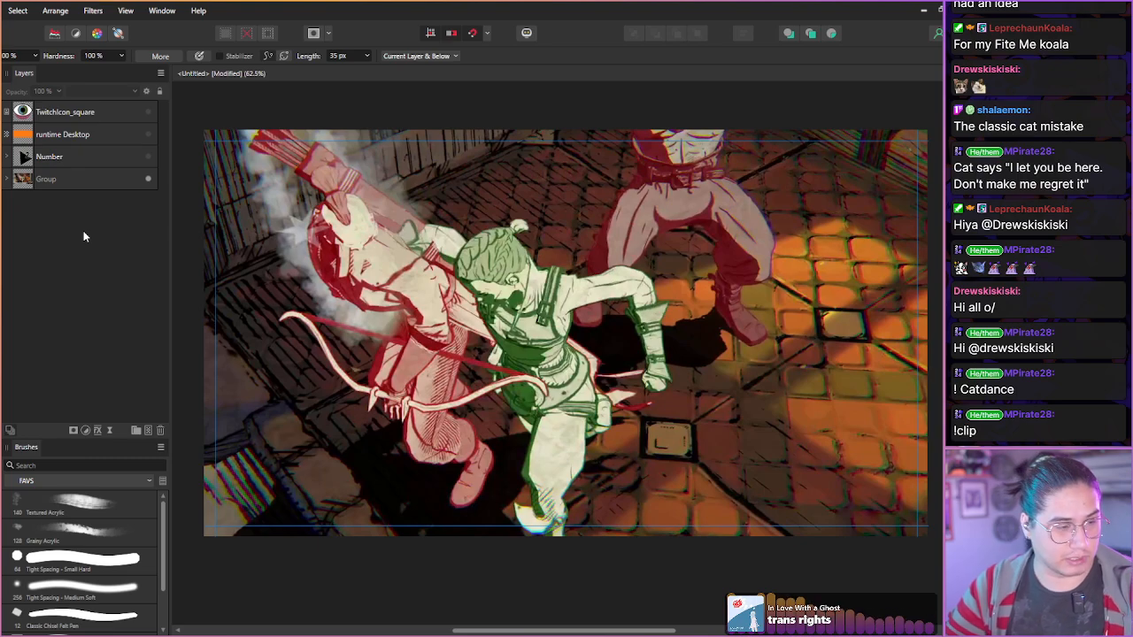
- Add white art text above the image group reading "THIS IS" and "A BATHROOM" on two lines, beside the green fighter
{"action": "left_click", "coordinate": [54, 181]}
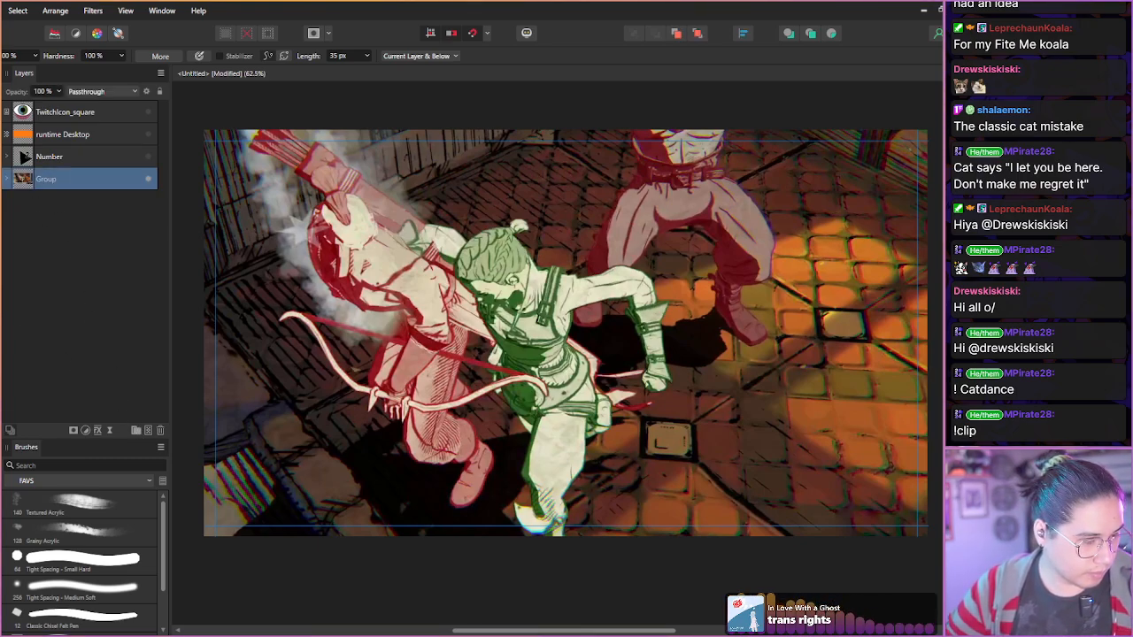
{"action": "key", "text": "t"}
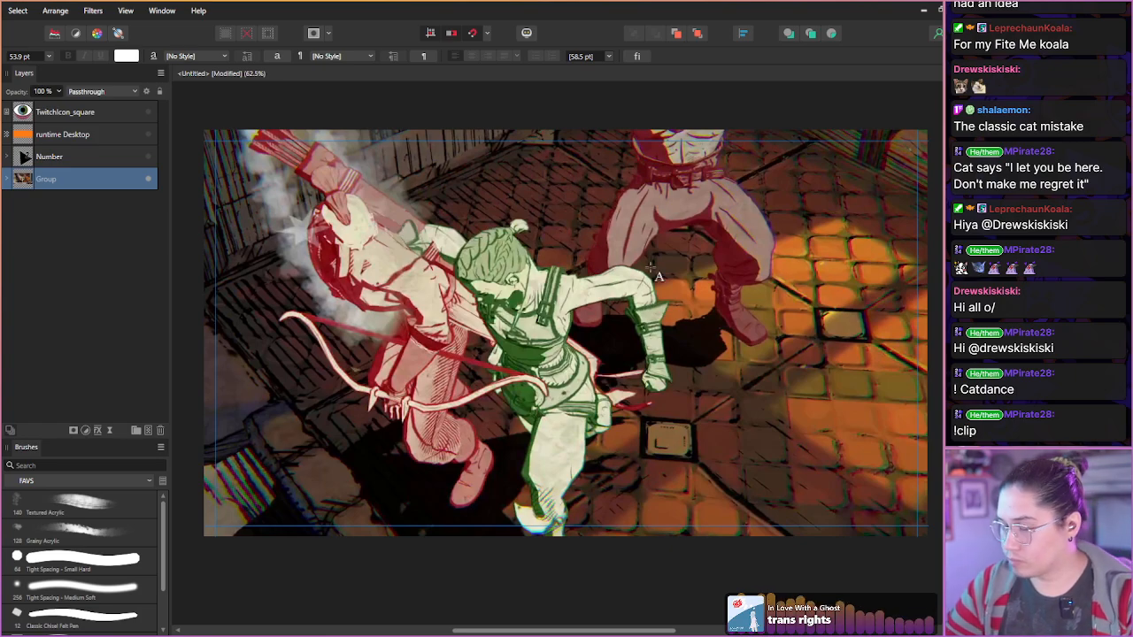
{"action": "left_click_drag", "start_coordinate": [693, 371], "coordinate": [708, 426]}
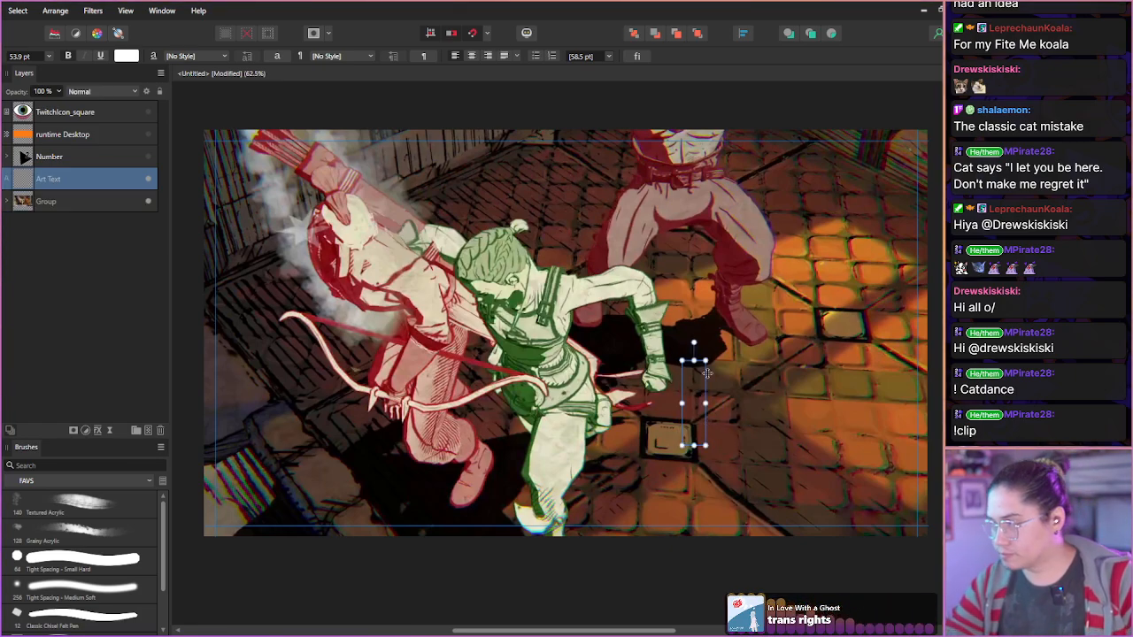
{"action": "left_click_drag", "start_coordinate": [707, 373], "coordinate": [708, 374]}
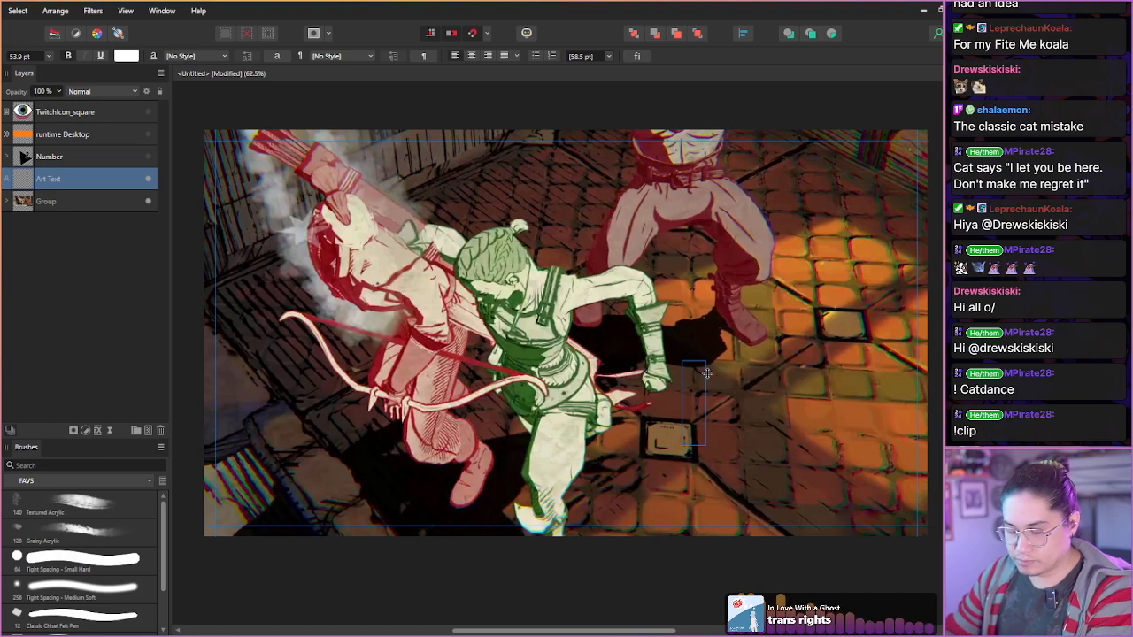
{"action": "type", "text": "THIS"}
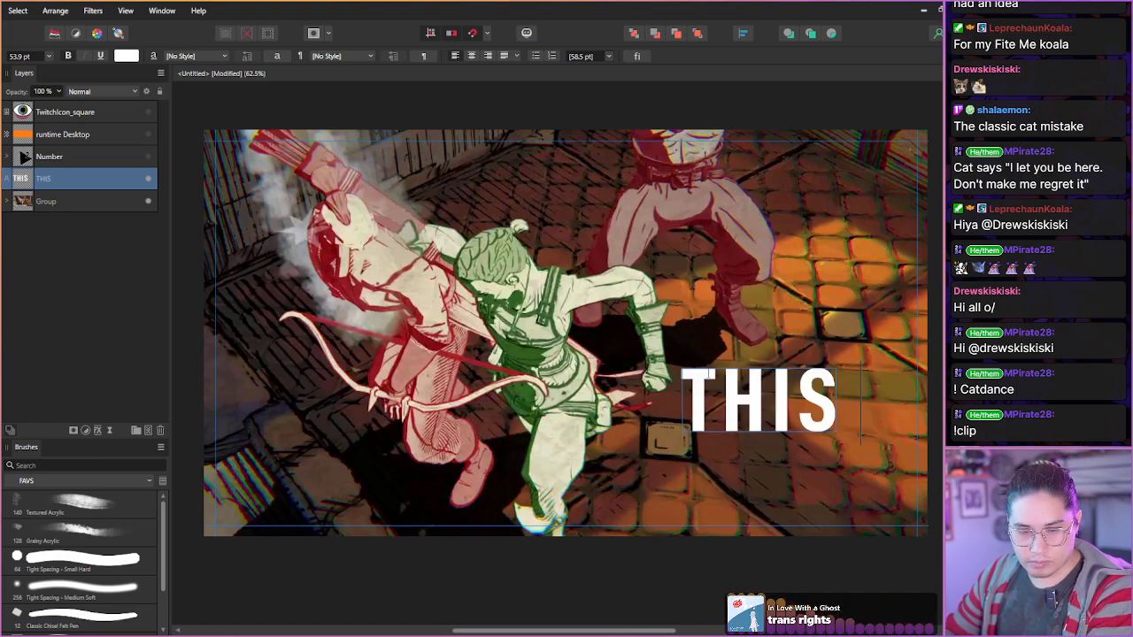
{"action": "type", "text": " IS"}
{"action": "key", "text": "Return"}
{"action": "type", "text": "A BATHROOM"}
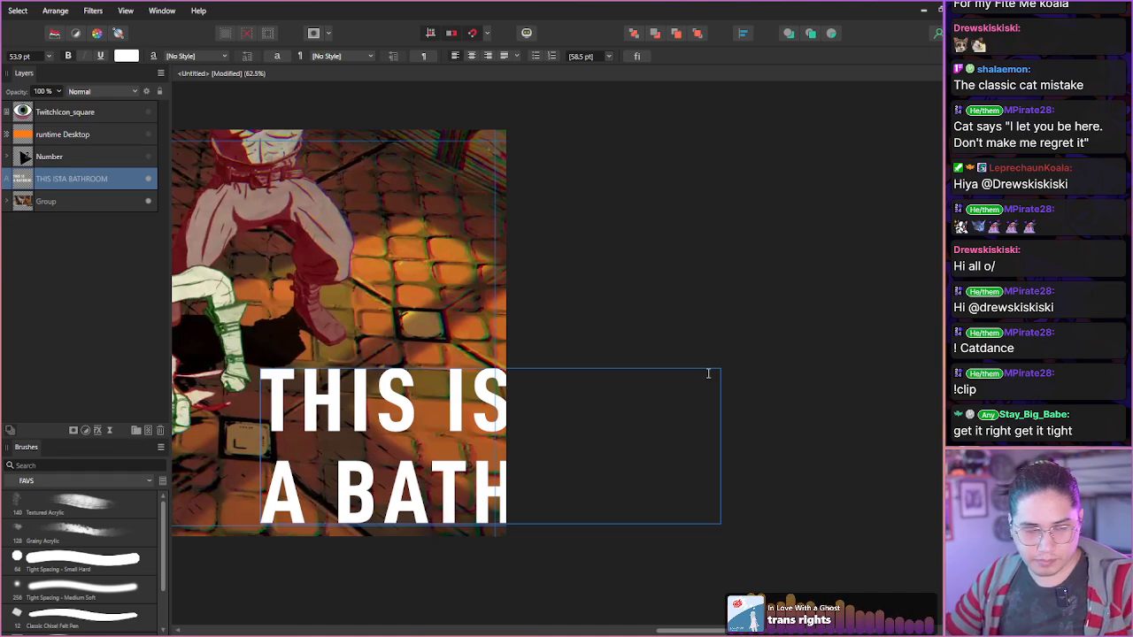
- Select all characters of the two-line "THIS IS A BATHROOM" text
{"action": "left_click", "coordinate": [61, 201]}
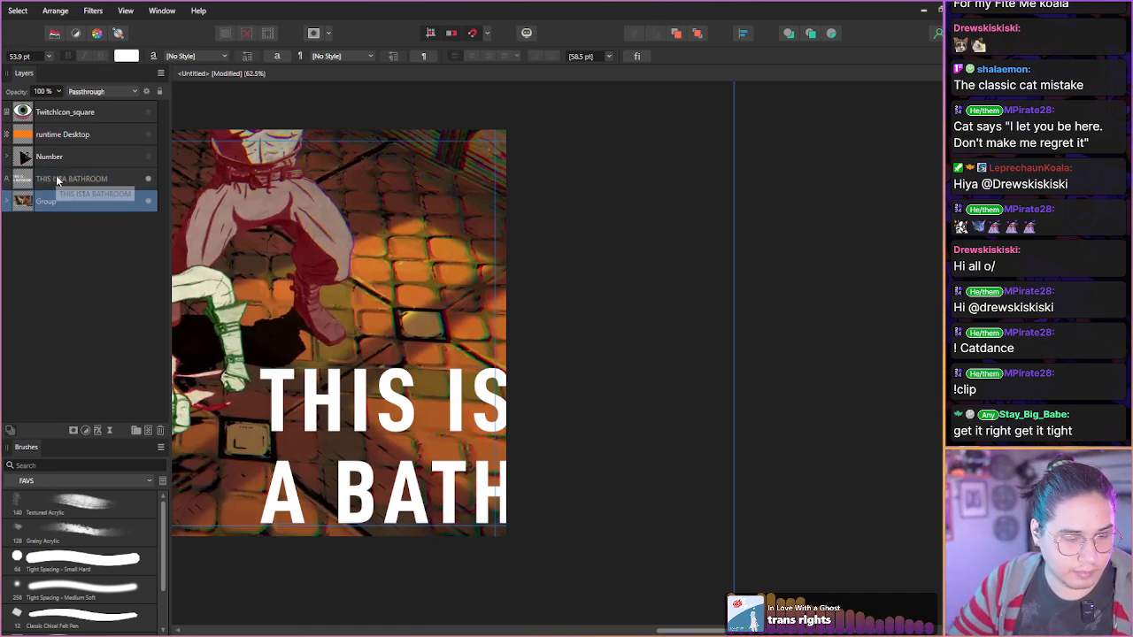
{"action": "left_click", "coordinate": [57, 179]}
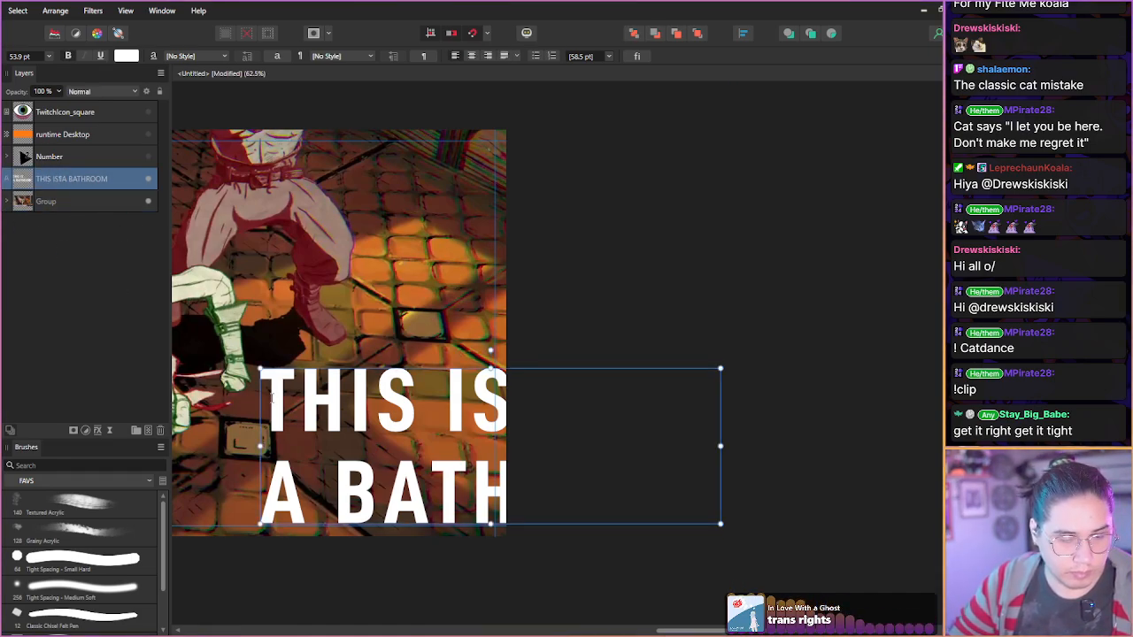
{"action": "left_click_drag", "start_coordinate": [271, 394], "coordinate": [582, 523]}
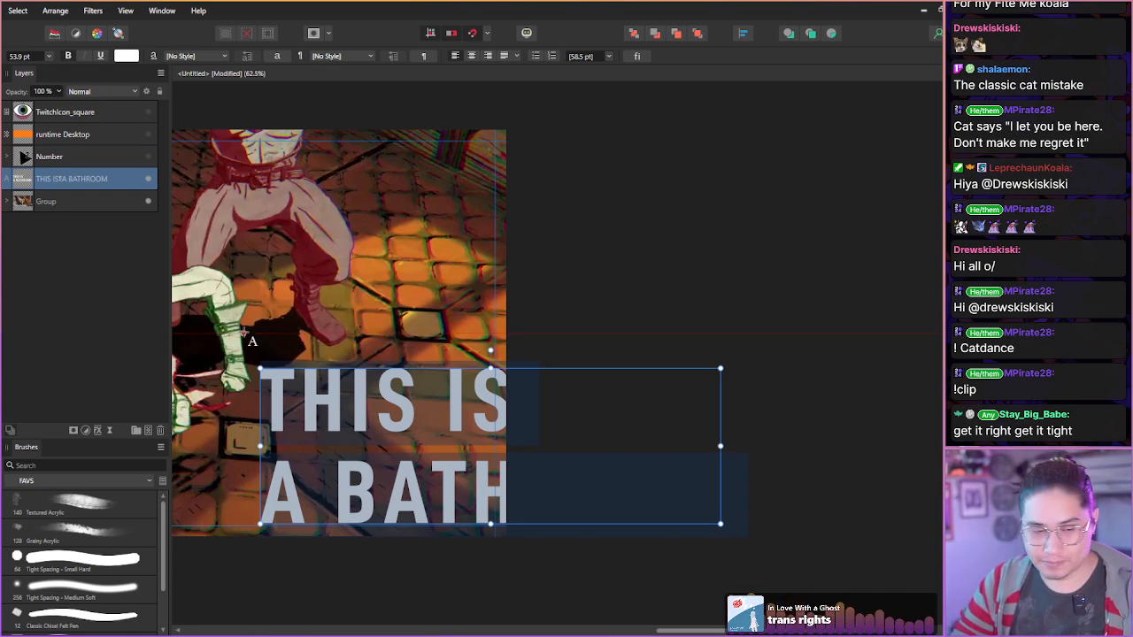
{"action": "key", "text": "BackSpace"}
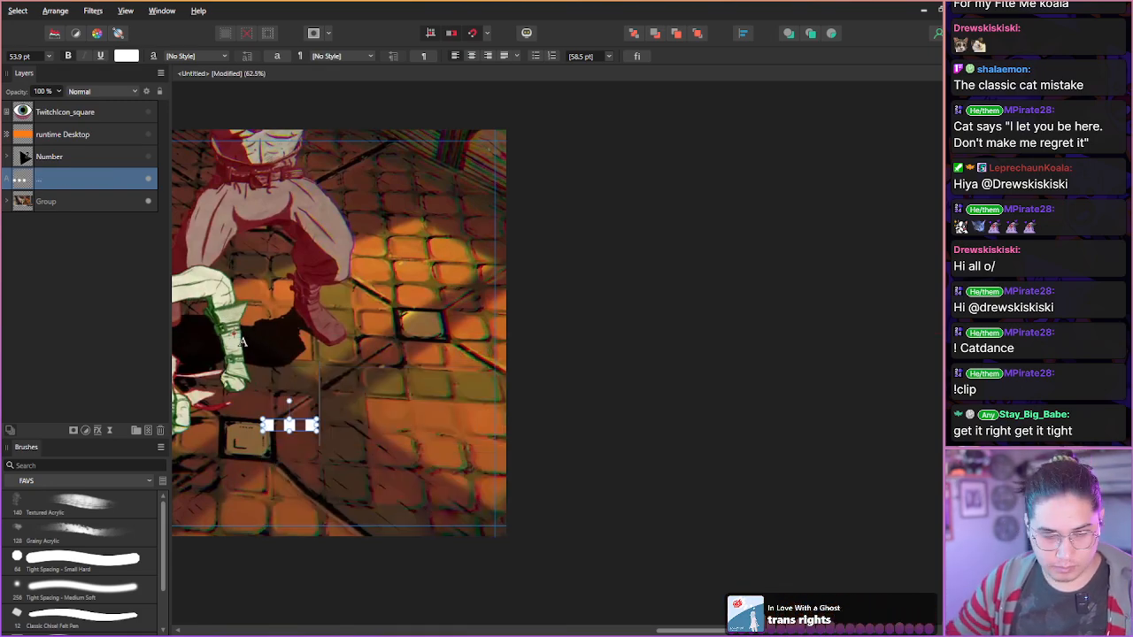
{"action": "key", "text": "ctrl+z"}
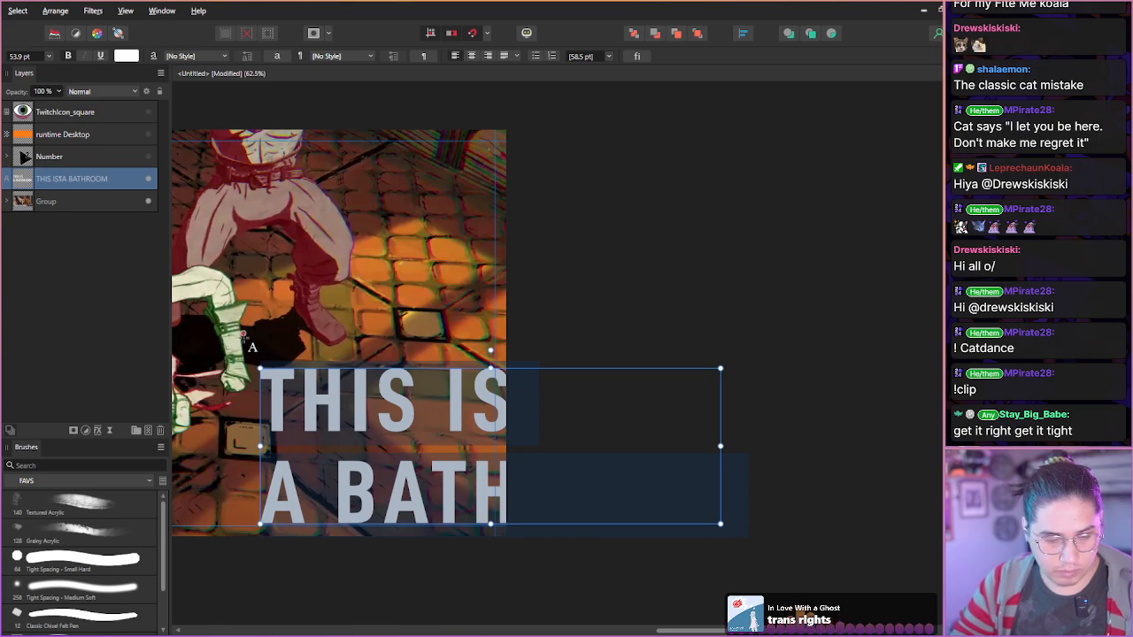
{"action": "key", "text": "Escape"}
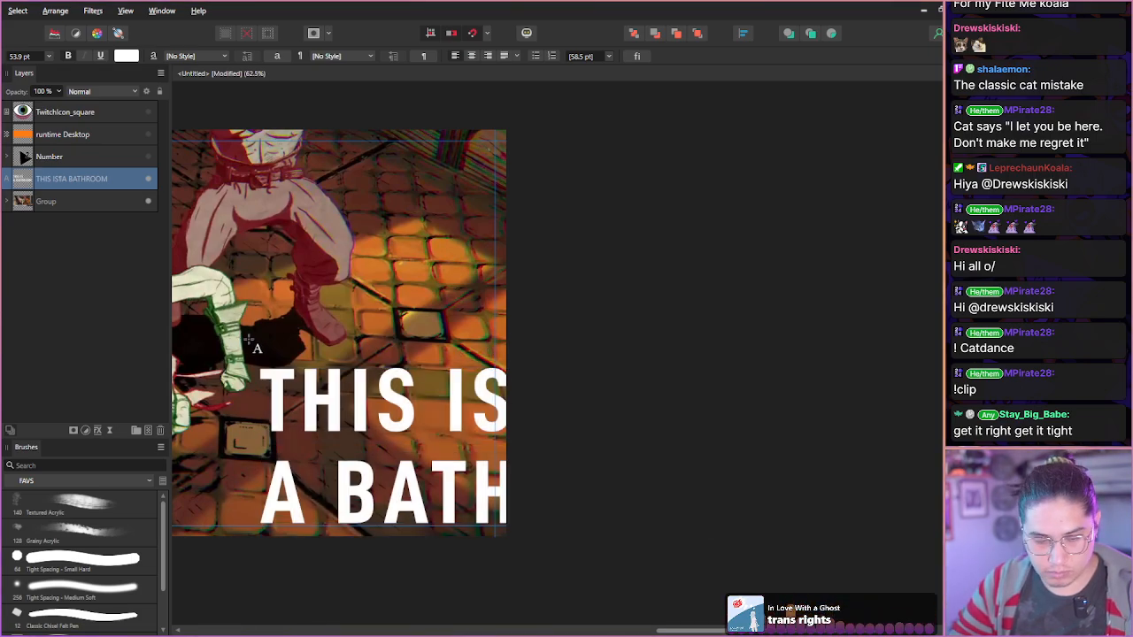
{"action": "key", "text": "ctrl+z"}
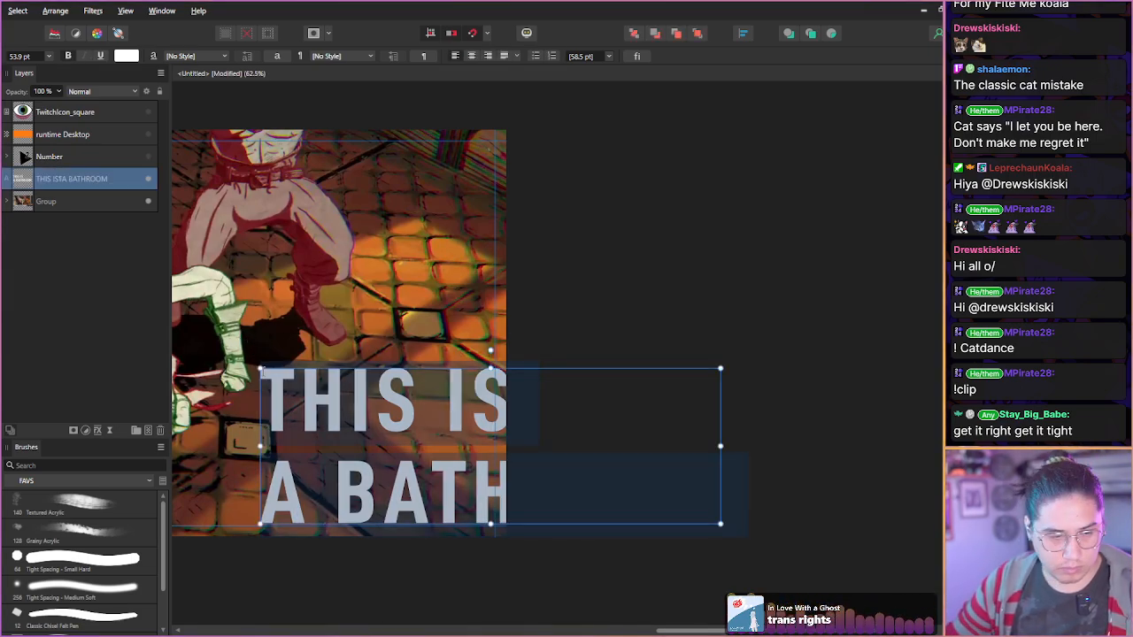
{"action": "type", "text": "g"}
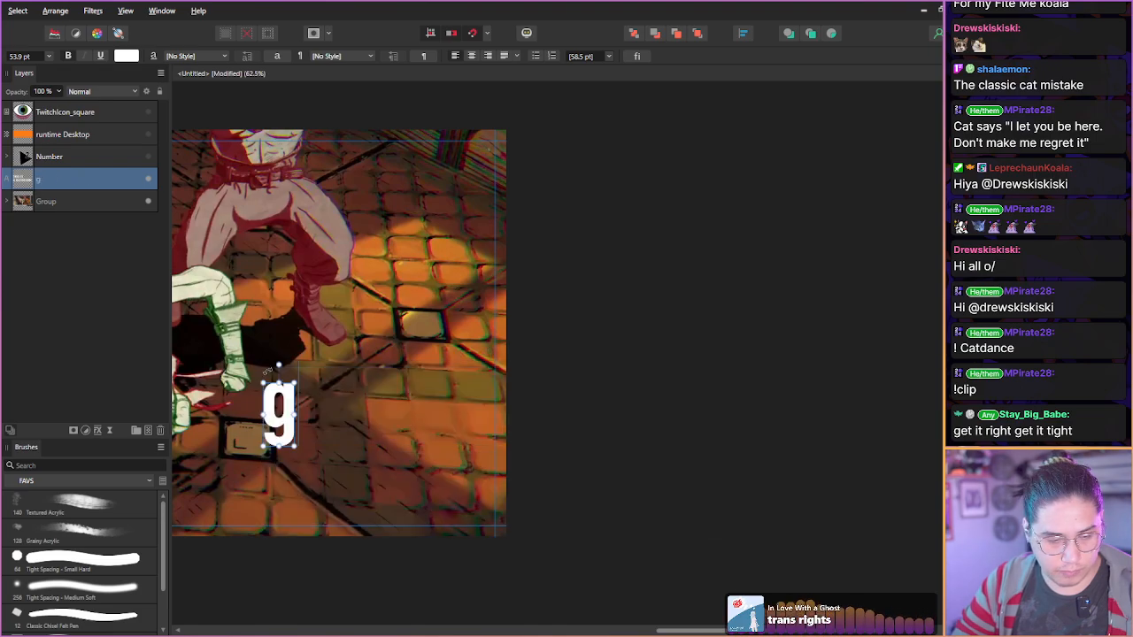
{"action": "key", "text": "ctrl+z"}
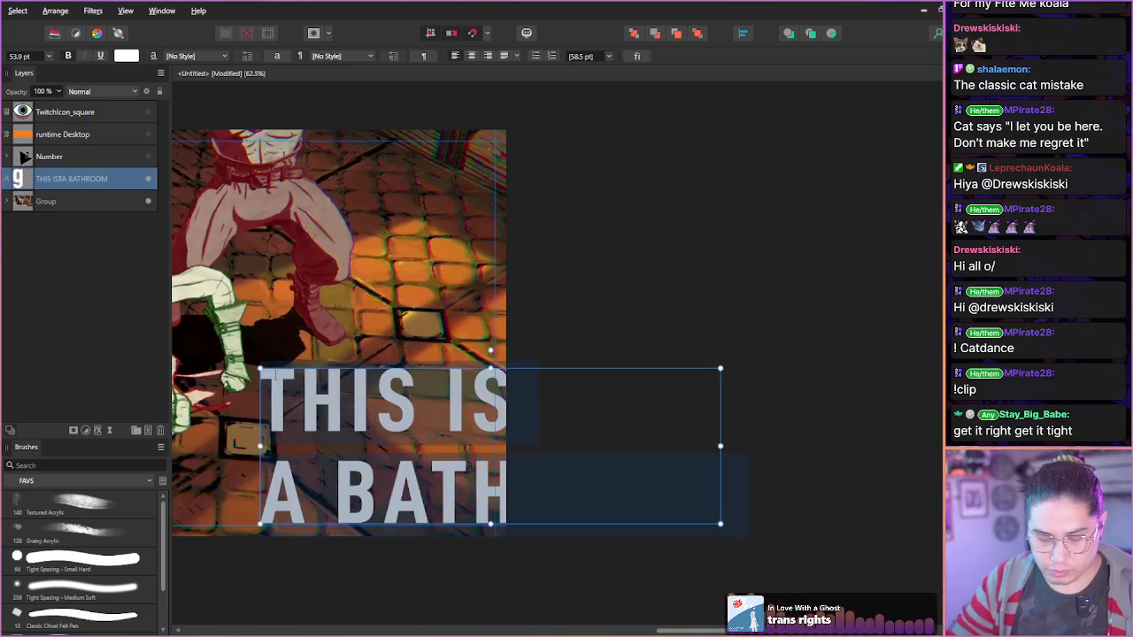
- Tighten the selected text's tracking to -27‰ and set its leading to 40 pt, keeping the baseline at 0 pt
{"action": "key", "text": "ctrl+t"}
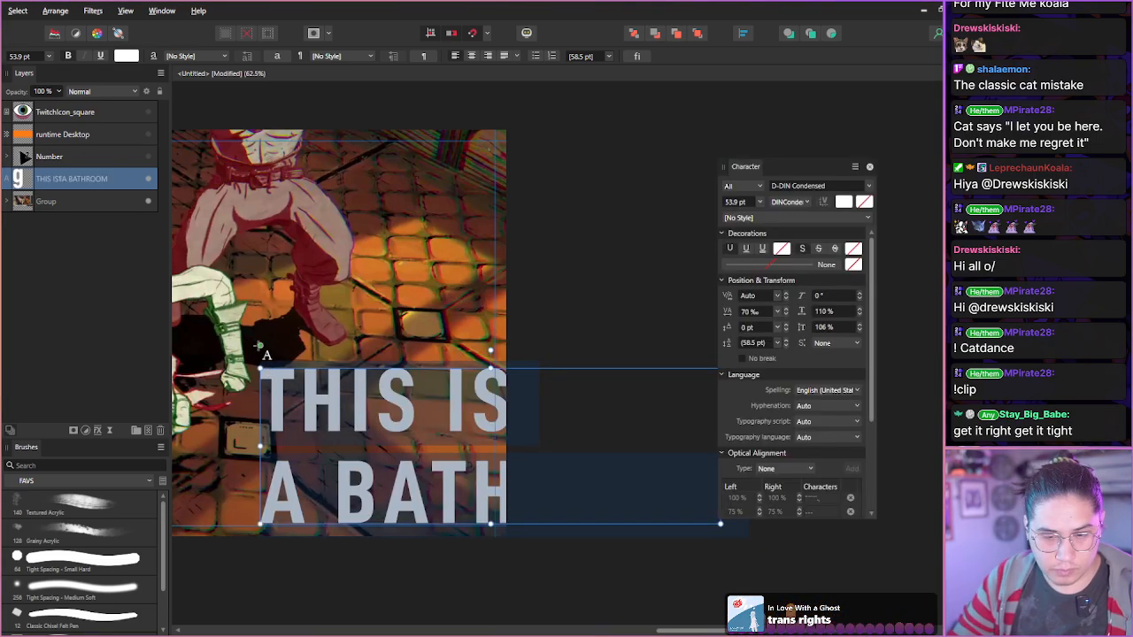
{"action": "left_click_drag", "start_coordinate": [726, 309], "coordinate": [680, 317]}
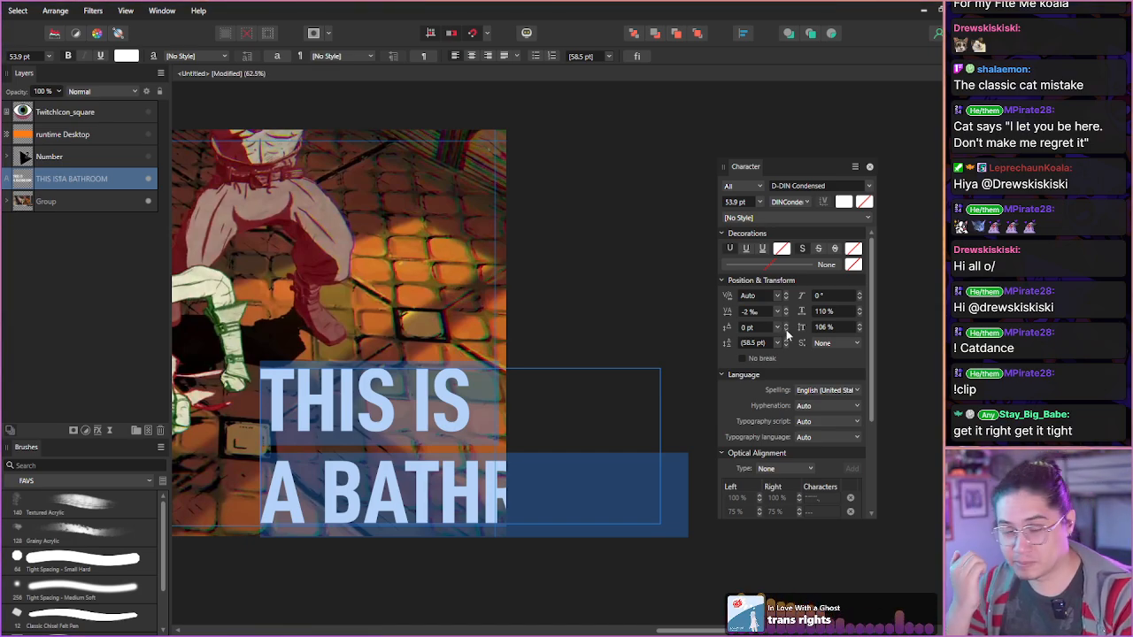
{"action": "left_click", "coordinate": [780, 309]}
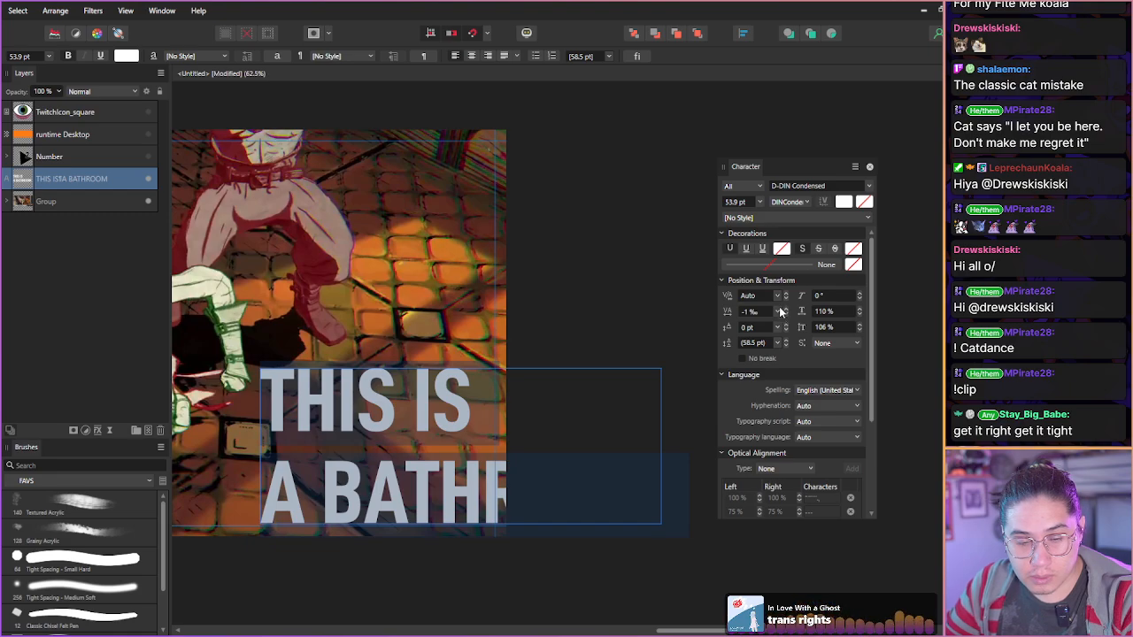
{"action": "left_click", "coordinate": [781, 310]}
{"action": "left_click", "coordinate": [784, 312]}
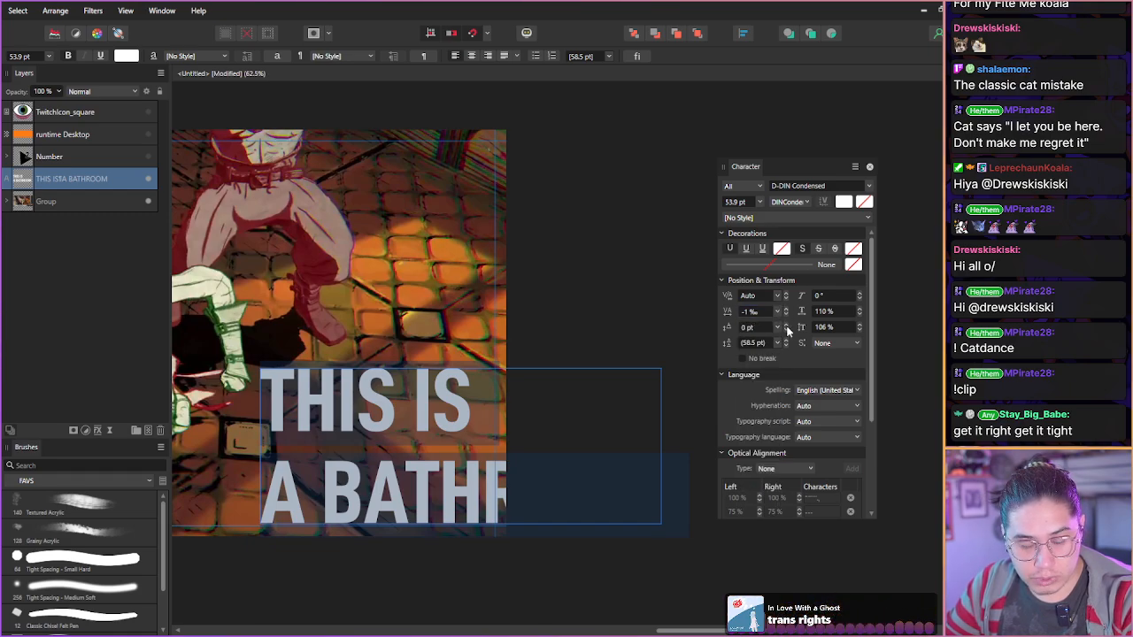
{"action": "left_click_drag", "start_coordinate": [725, 309], "coordinate": [788, 334]}
{"action": "left_click", "coordinate": [787, 331]}
{"action": "left_click", "coordinate": [788, 331]}
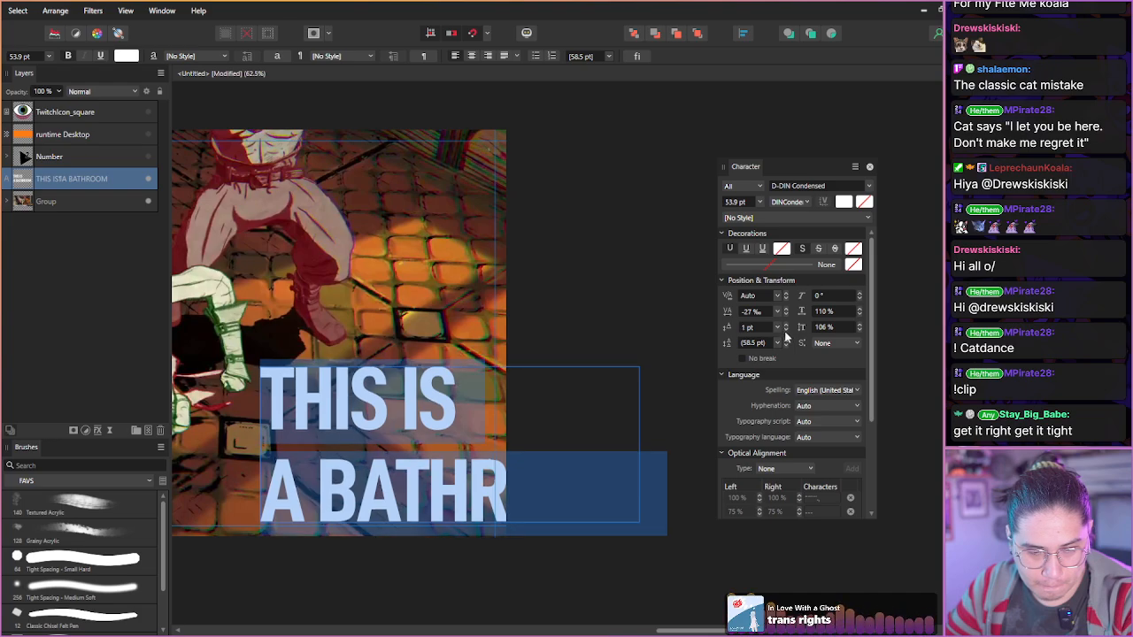
{"action": "left_click", "coordinate": [785, 331]}
{"action": "mouse_move", "coordinate": [731, 345]}
{"action": "left_mouse_down"}
{"action": "mouse_move", "coordinate": [717, 340]}
{"action": "mouse_move", "coordinate": [725, 350]}
{"action": "left_mouse_up"}
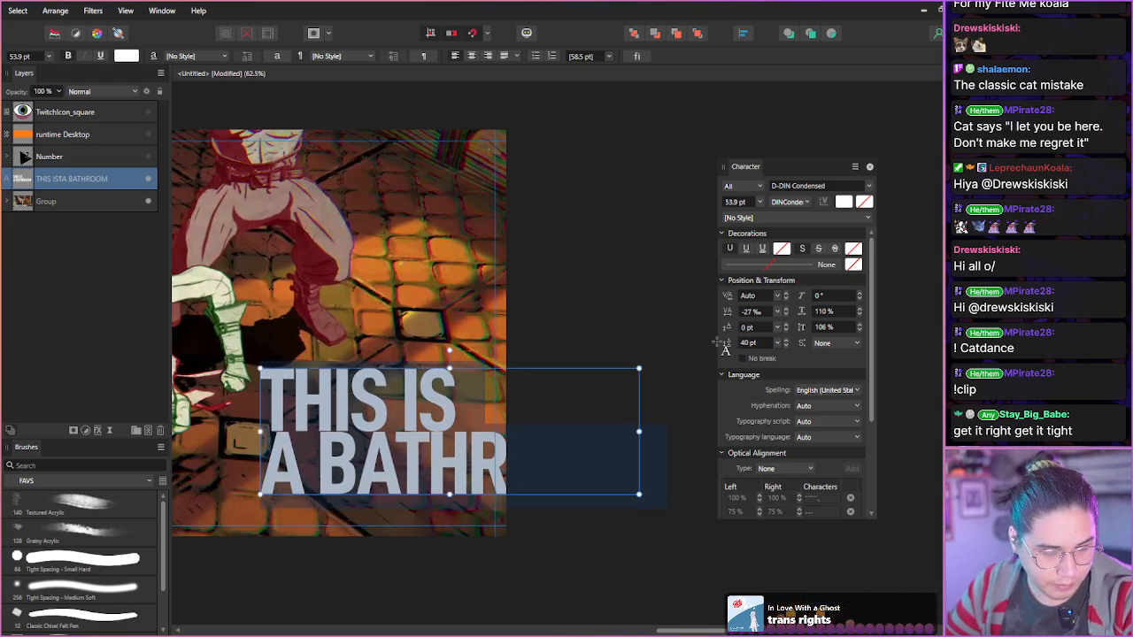
- Rotate the text counter-clockwise into a rising diagonal and move it up over the floor tiles beside the green fighter
{"action": "left_click_drag", "start_coordinate": [450, 350], "coordinate": [379, 345]}
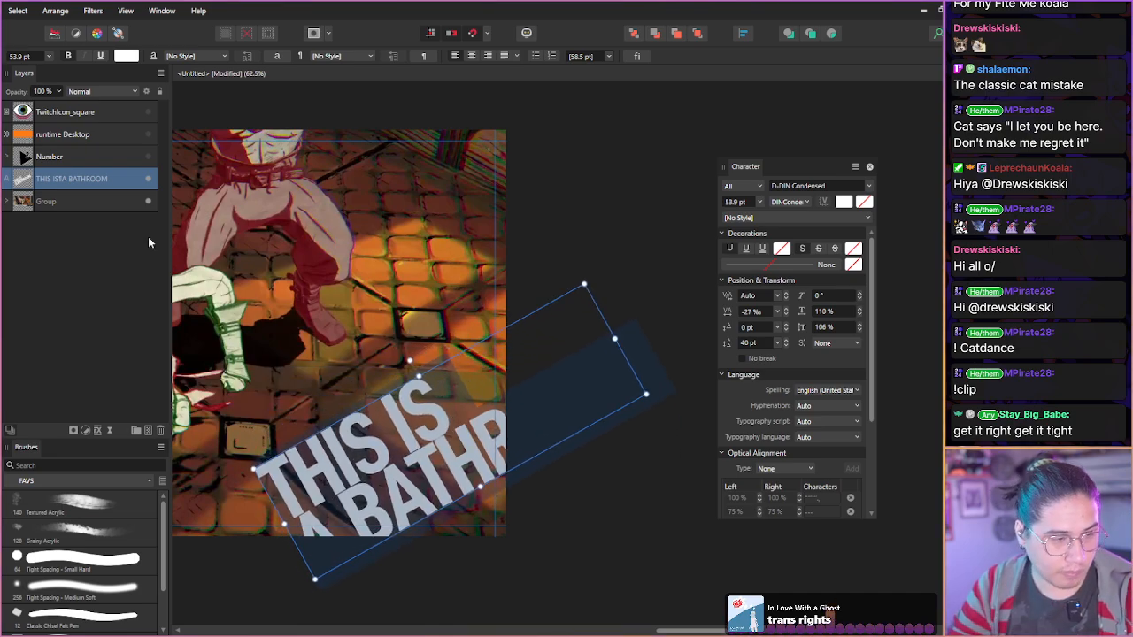
{"action": "left_click_drag", "start_coordinate": [368, 403], "coordinate": [287, 331]}
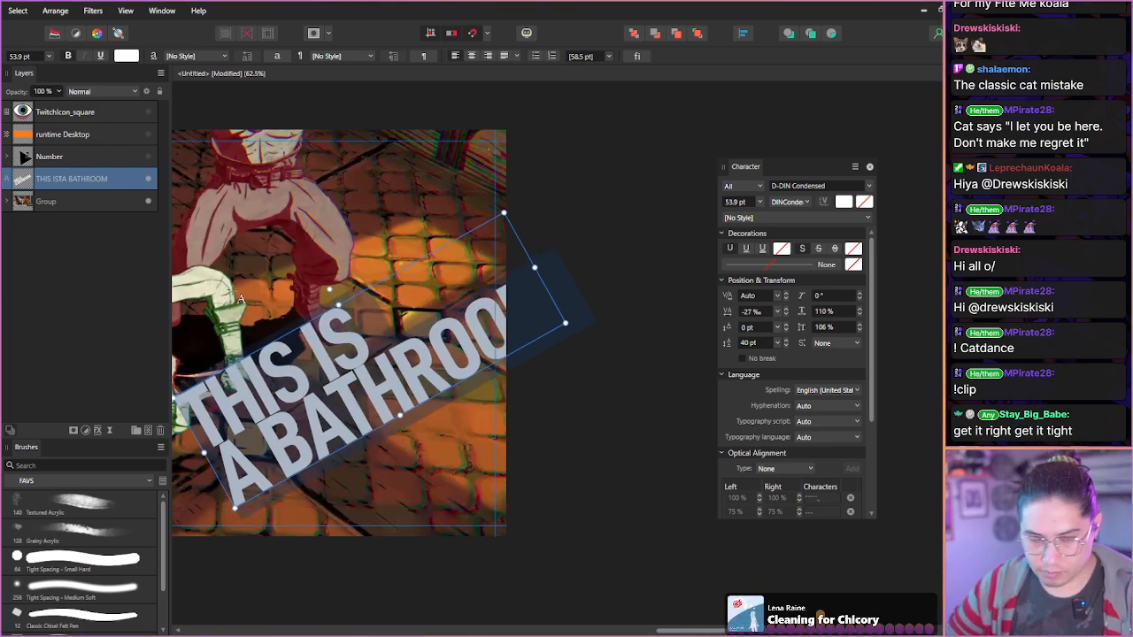
{"action": "type", "text": "h"}
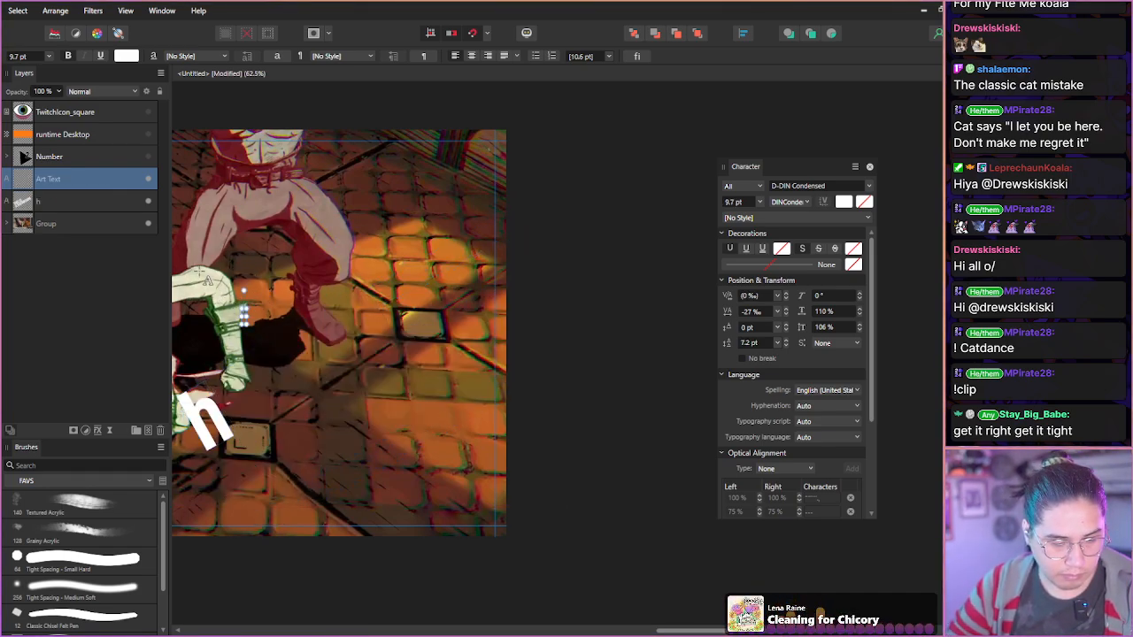
{"action": "key", "text": "ctrl+z"}
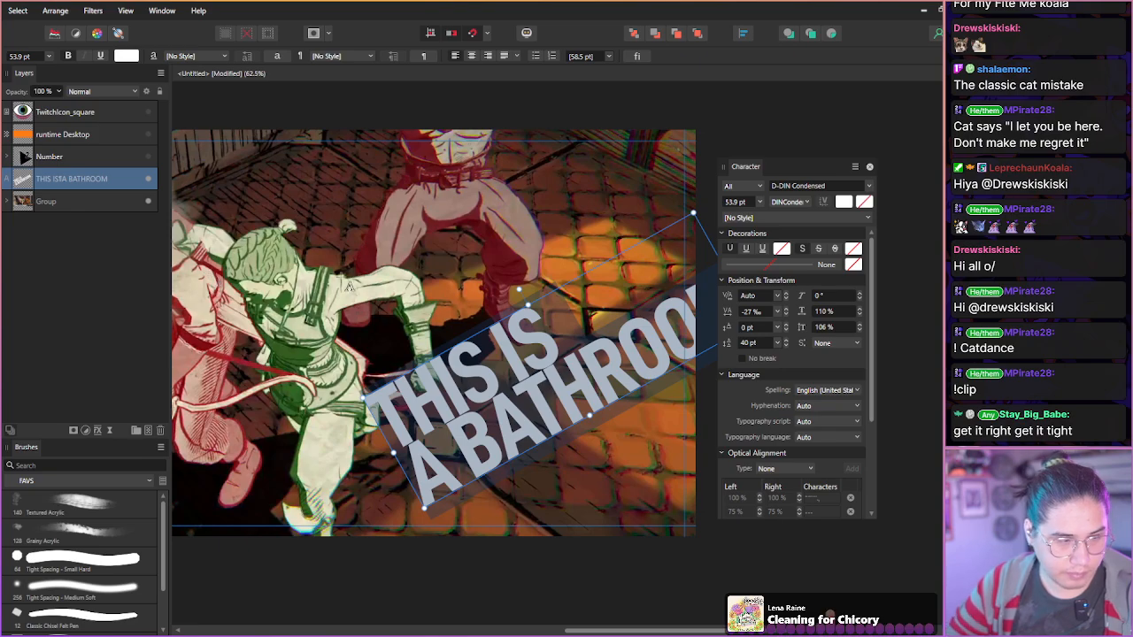
- Leave text editing and select the "THIS IS A BATHROOM" text layer as a whole object
{"action": "left_click", "coordinate": [81, 269]}
{"action": "key", "text": "h"}
{"action": "left_click_drag", "start_coordinate": [420, 361], "coordinate": [514, 358]}
{"action": "scroll", "coordinate": [377, 383], "scroll_direction": "down", "scroll_amount": 1}
{"action": "left_click", "coordinate": [73, 181]}
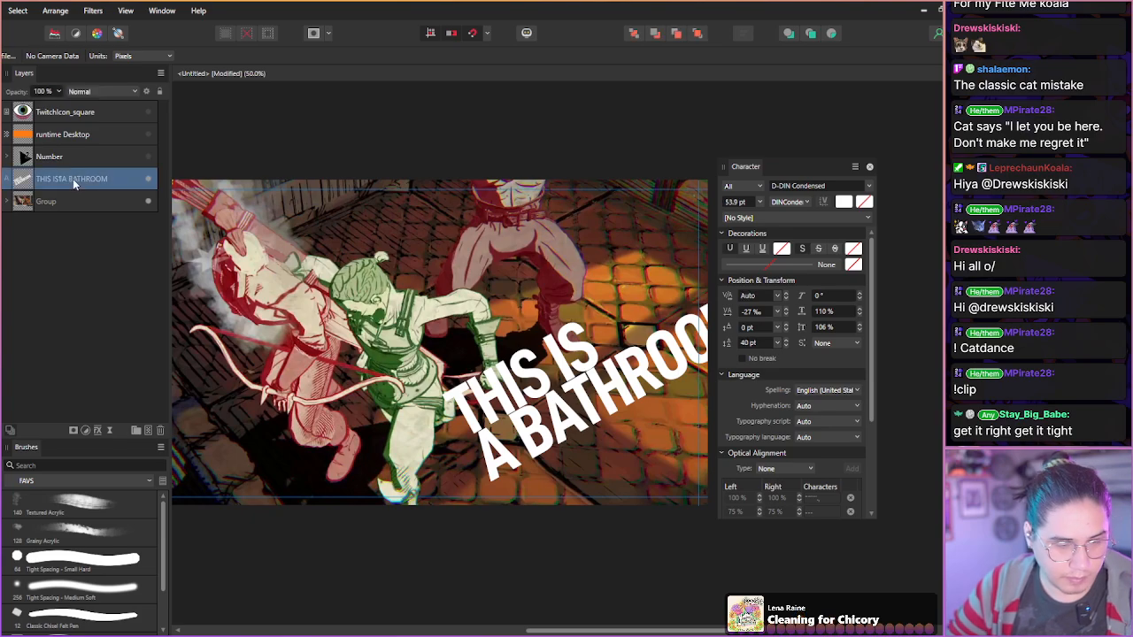
- Move the slanted title down and to the left so the word "BATHROOM" fits inside the canvas
{"action": "key", "text": "v"}
{"action": "left_click_drag", "start_coordinate": [462, 405], "coordinate": [426, 436]}
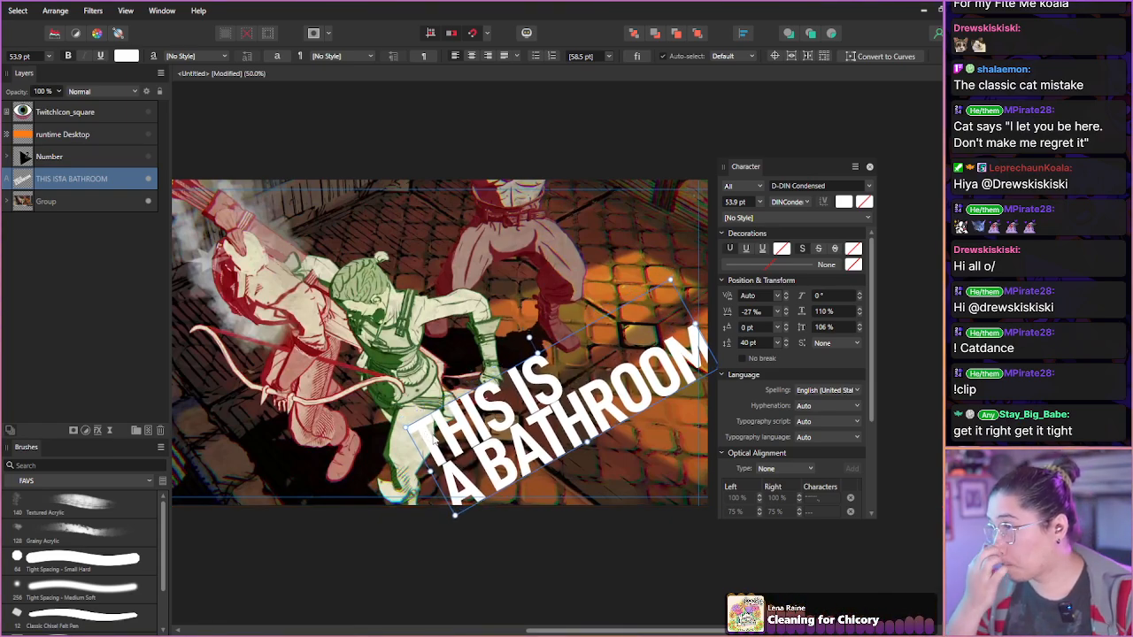
- Replace the title's first line, "THIS IS", with "FIGHTING IN"
{"action": "double_click", "coordinate": [429, 422]}
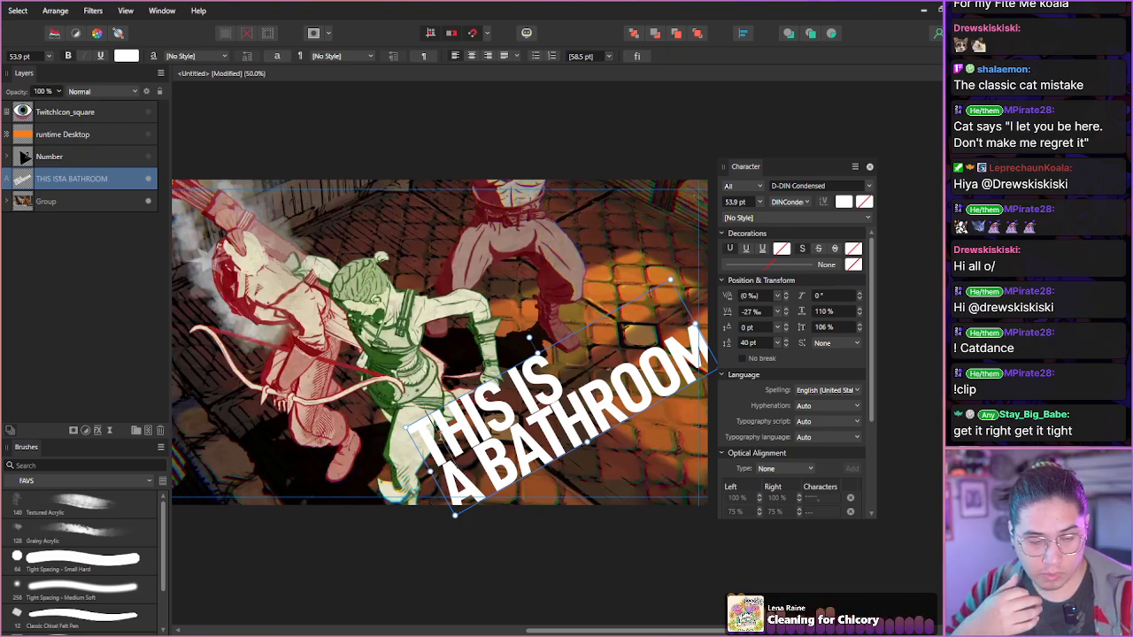
{"action": "left_click_drag", "start_coordinate": [553, 367], "coordinate": [428, 476]}
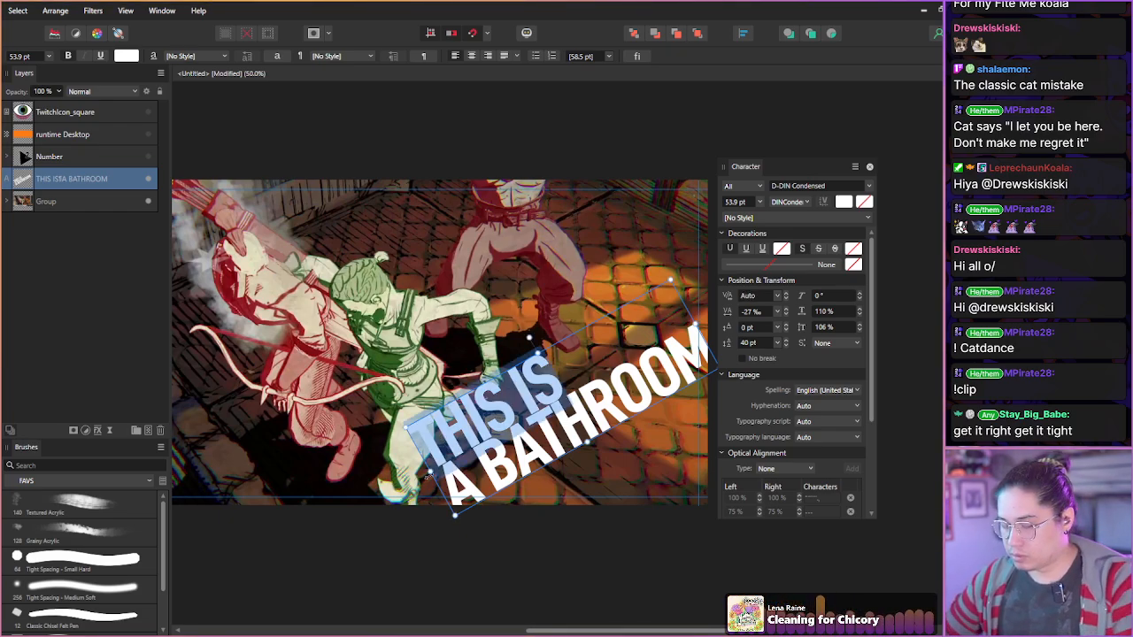
{"action": "type", "text": "WE'RE"}
{"action": "key", "text": "BackSpace"}
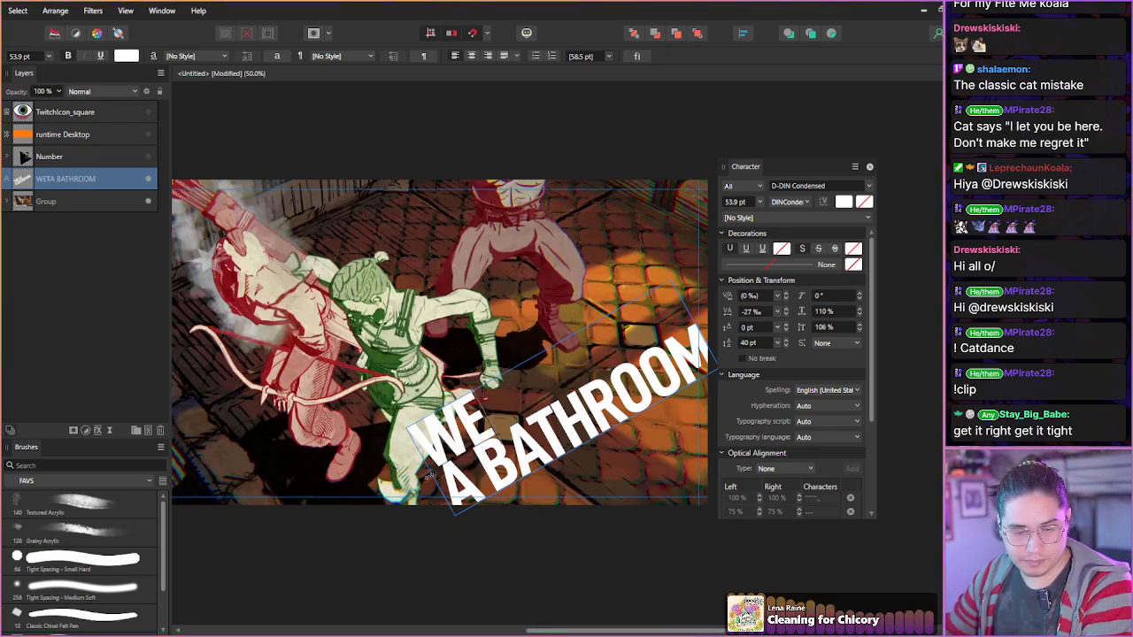
{"action": "type", "text": "'RE FI"}
{"action": "key", "text": "BackSpace"}
{"action": "key", "text": "BackSpace"}
{"action": "key", "text": "BackSpace"}
{"action": "key", "text": "BackSpace"}
{"action": "key", "text": "BackSpace"}
{"action": "key", "text": "BackSpace"}
{"action": "key", "text": "BackSpace"}
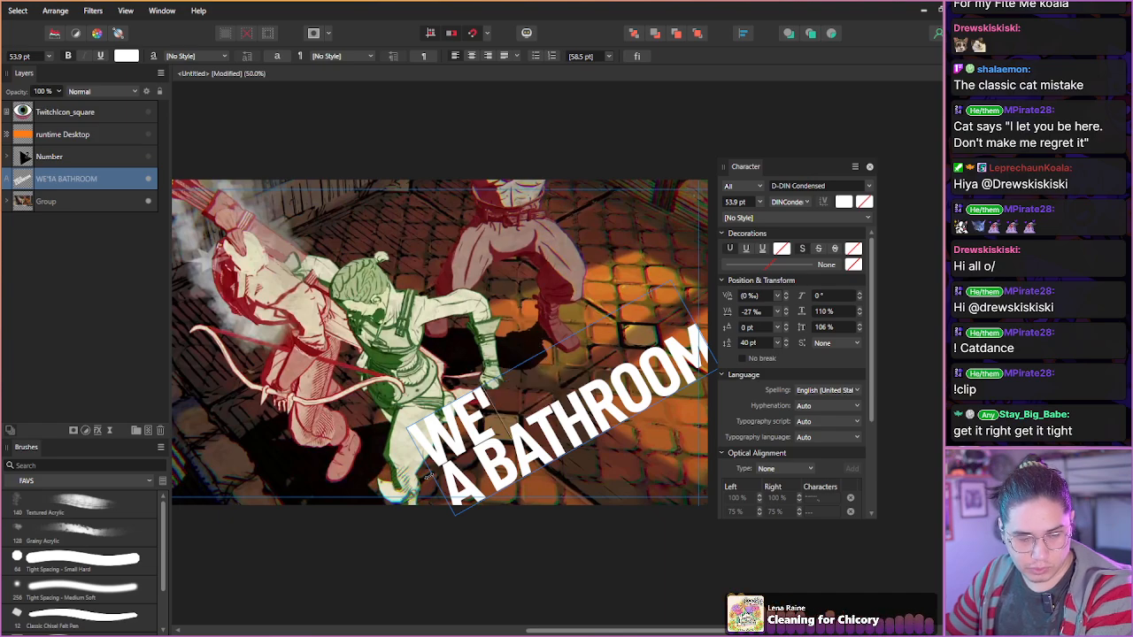
{"action": "key", "text": "BackSpace"}
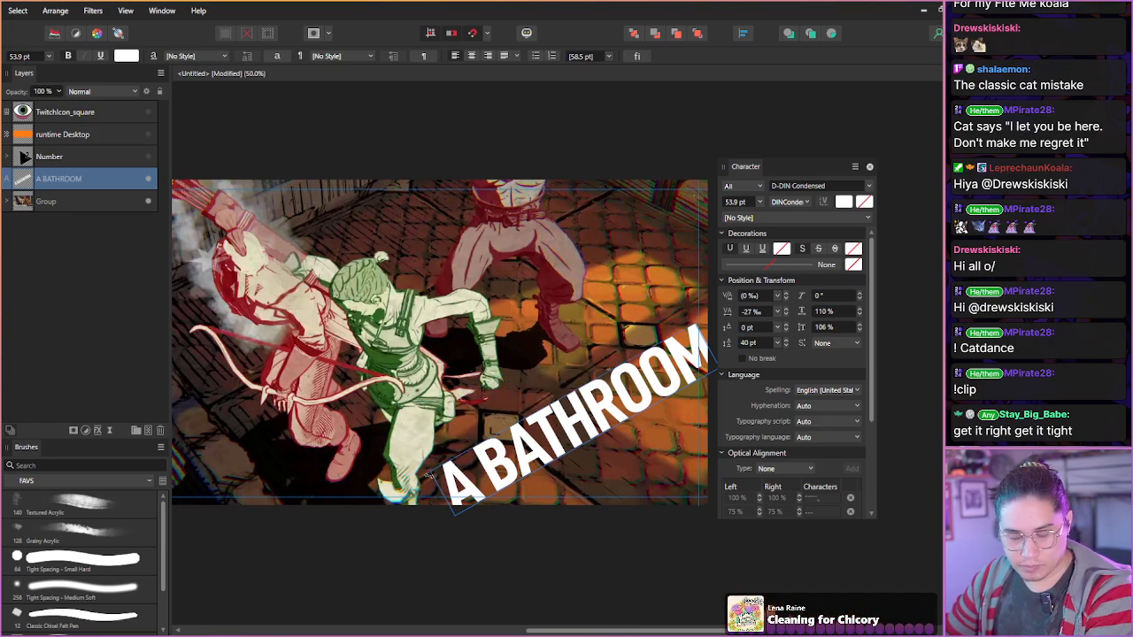
{"action": "type", "text": "FIGHTING IN"}
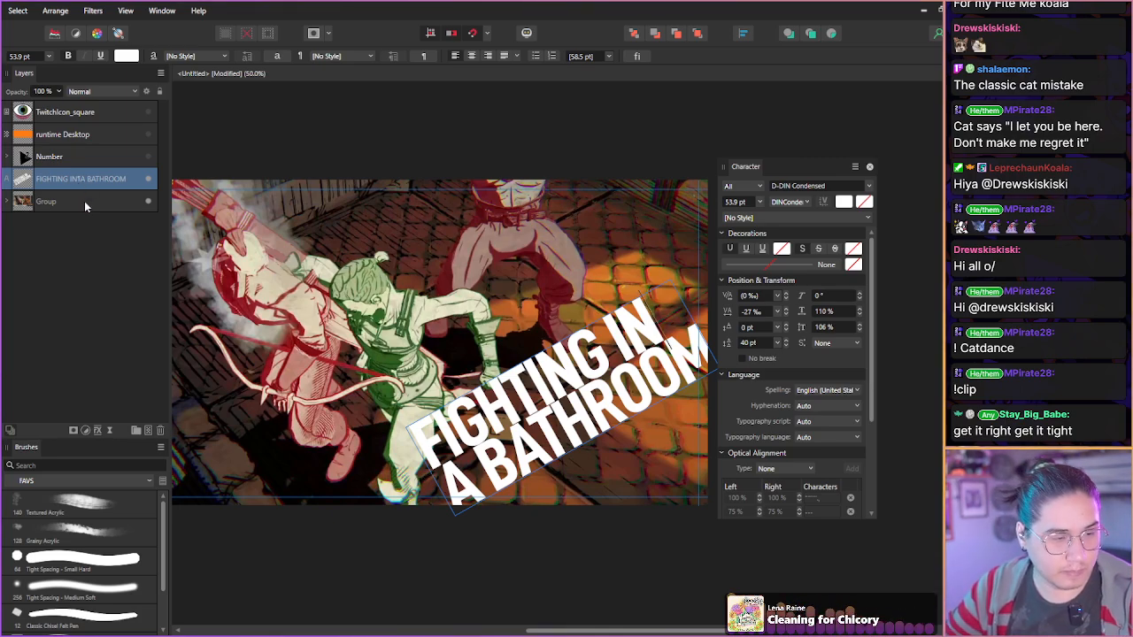
- Add an outer shadow to the title with a 41.7 px radius and about 48% intensity, raising its opacity slightly, and close the character settings
{"action": "left_click_drag", "start_coordinate": [72, 180], "coordinate": [70, 181]}
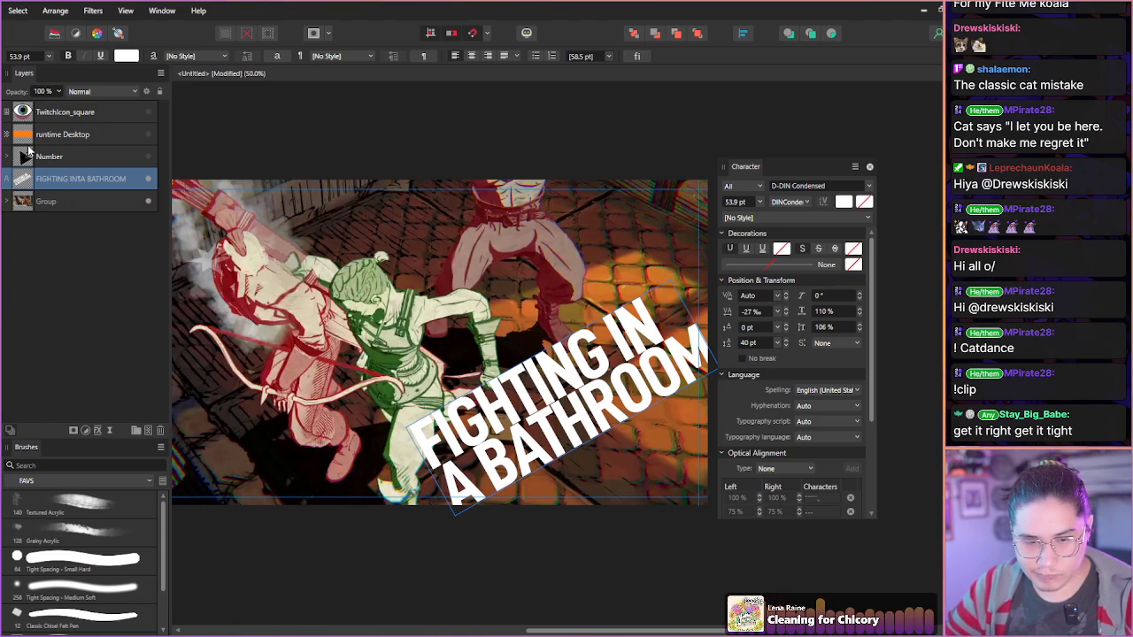
{"action": "left_click", "coordinate": [95, 430]}
{"action": "left_click", "coordinate": [203, 190]}
{"action": "left_click", "coordinate": [203, 190]}
{"action": "left_click", "coordinate": [203, 313]}
{"action": "left_click_drag", "start_coordinate": [343, 156], "coordinate": [144, 97]}
{"action": "left_click_drag", "start_coordinate": [186, 163], "coordinate": [288, 182]}
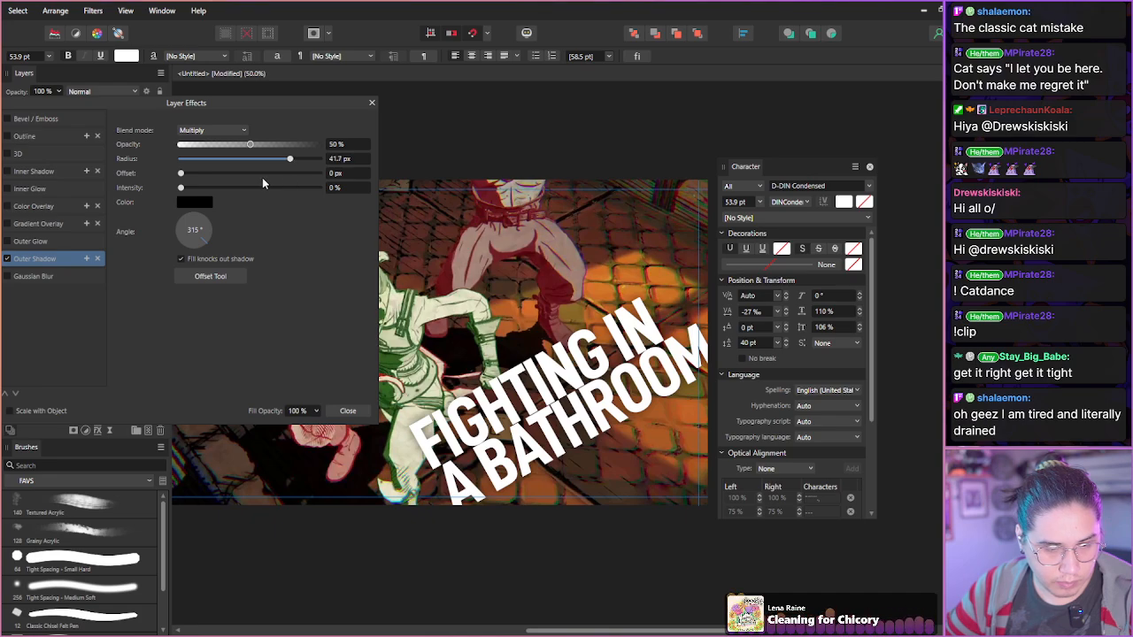
{"action": "left_click_drag", "start_coordinate": [198, 192], "coordinate": [245, 202]}
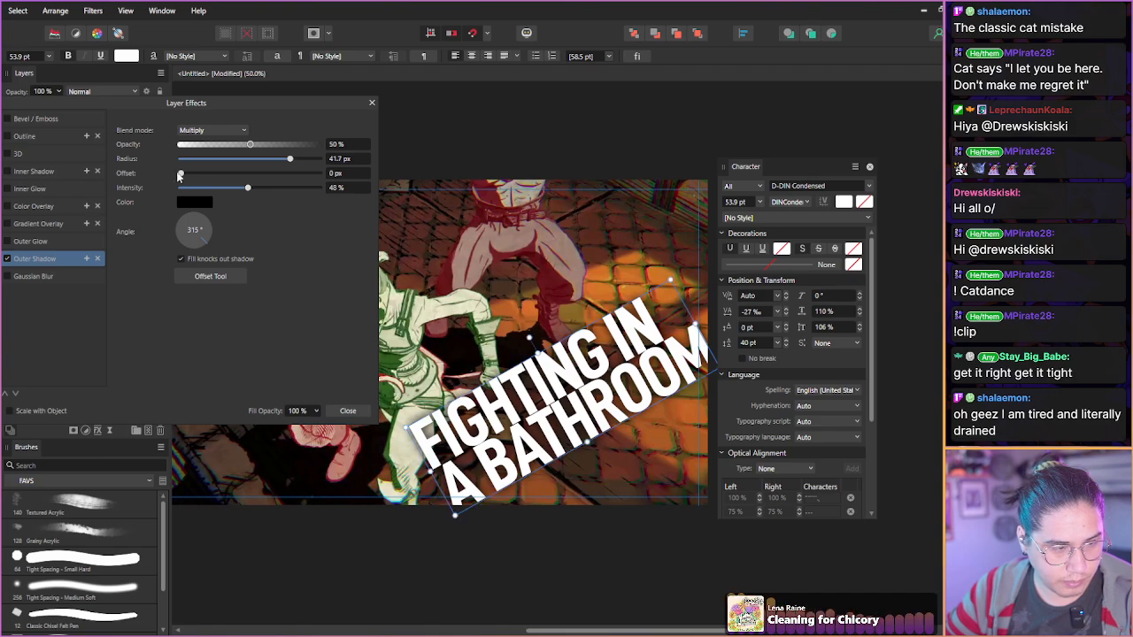
{"action": "left_click", "coordinate": [249, 189]}
{"action": "left_click_drag", "start_coordinate": [249, 189], "coordinate": [251, 189]}
{"action": "left_click_drag", "start_coordinate": [252, 145], "coordinate": [268, 147]}
{"action": "left_click", "coordinate": [372, 103]}
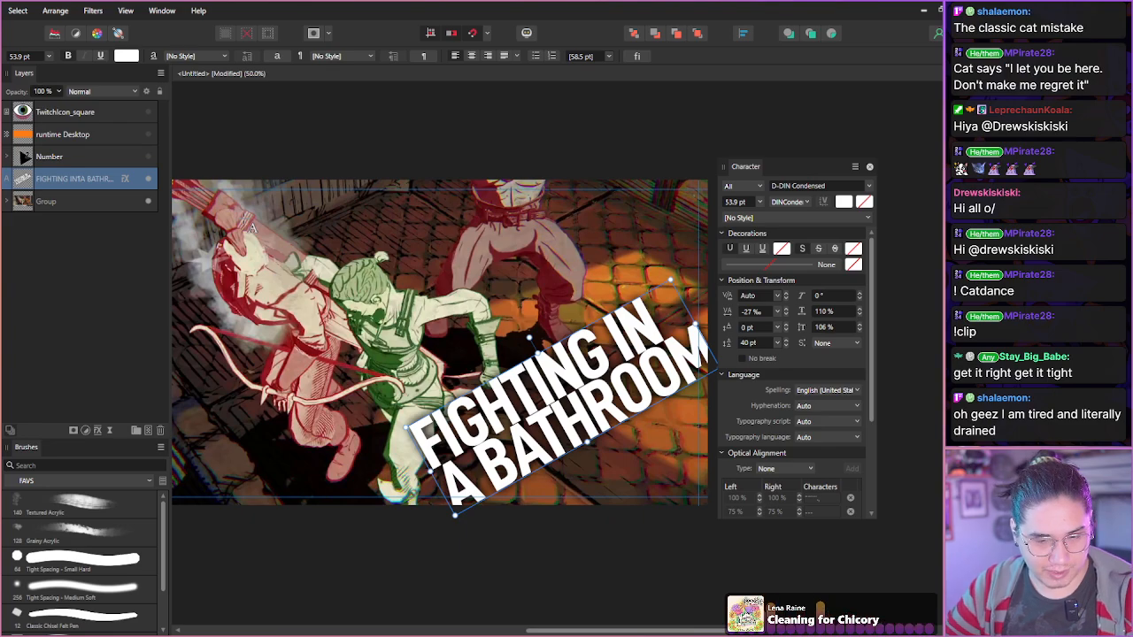
{"action": "left_click", "coordinate": [865, 165]}
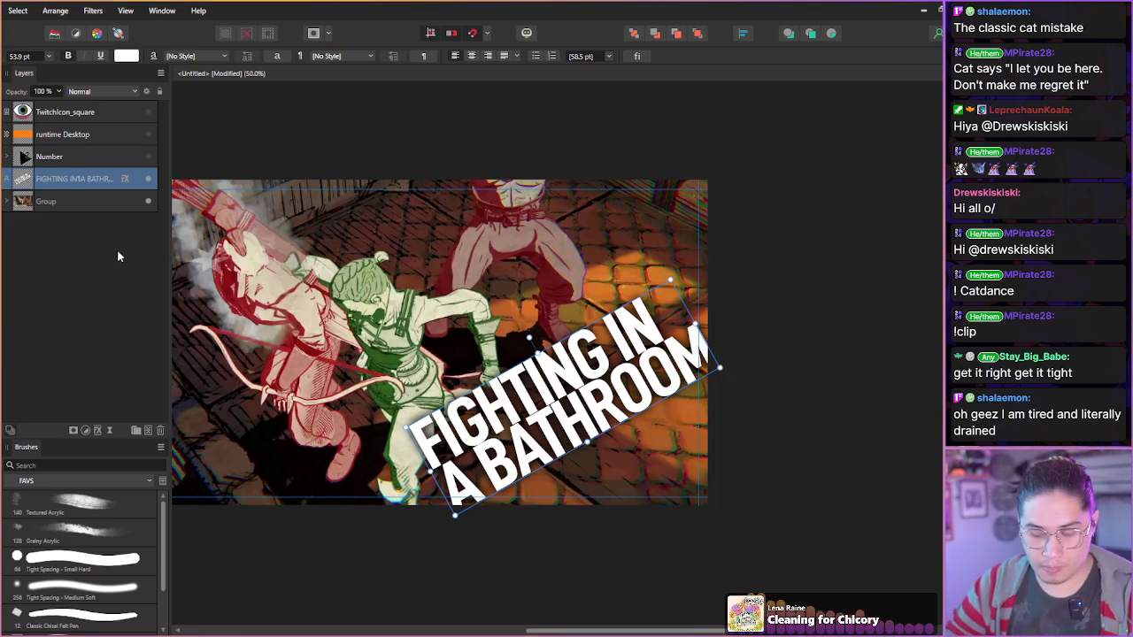
{"action": "left_click", "coordinate": [54, 266]}
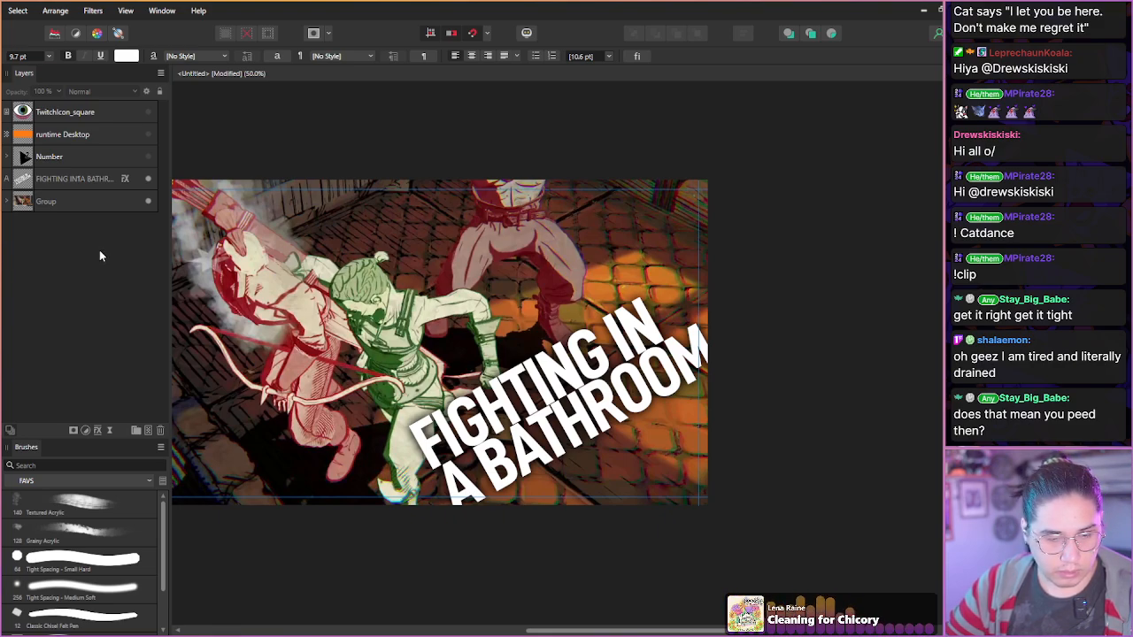
- Show the TwitchIcon_square eye logo, scale it down, and place it over the standing fighter's hips
{"action": "left_click", "coordinate": [148, 112]}
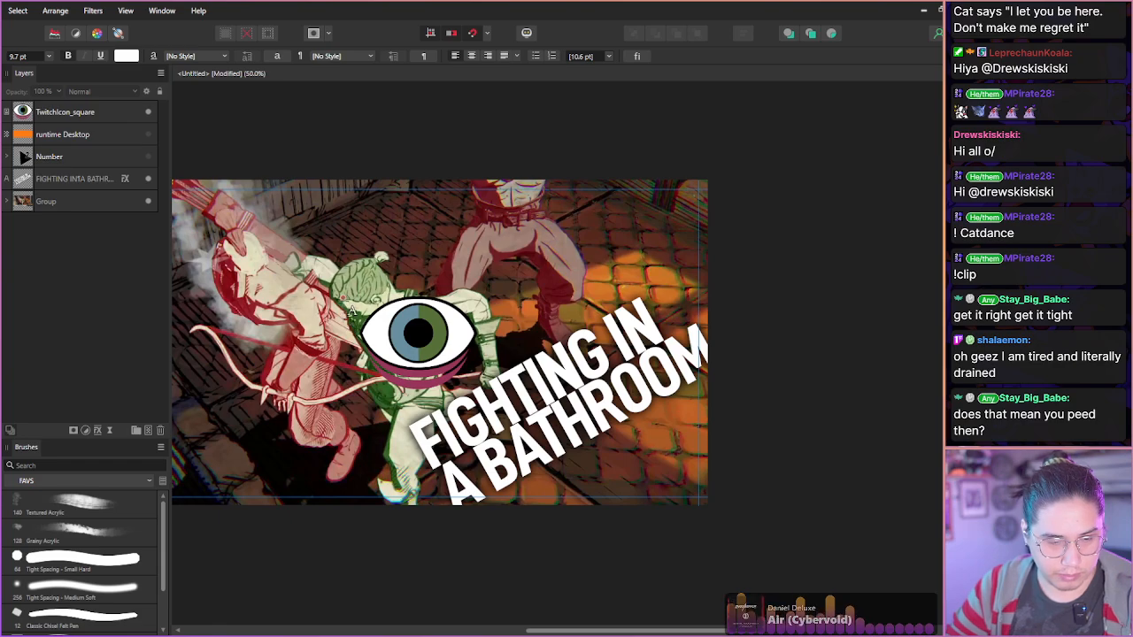
{"action": "key", "text": "v"}
{"action": "left_click_drag", "start_coordinate": [389, 357], "coordinate": [486, 250]}
{"action": "left_click_drag", "start_coordinate": [512, 178], "coordinate": [511, 248]}
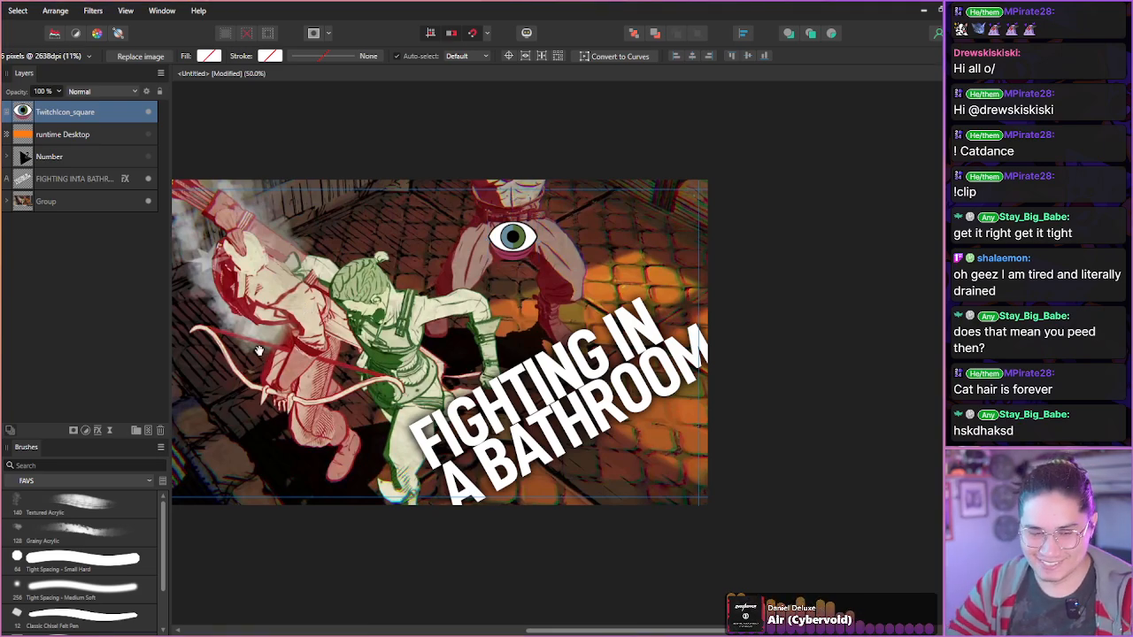
- Examine the whole thumbnail composition enlarged with the interface hidden, undoing the accidental shift of the title
{"action": "key", "text": "h"}
{"action": "key", "text": "Tab"}
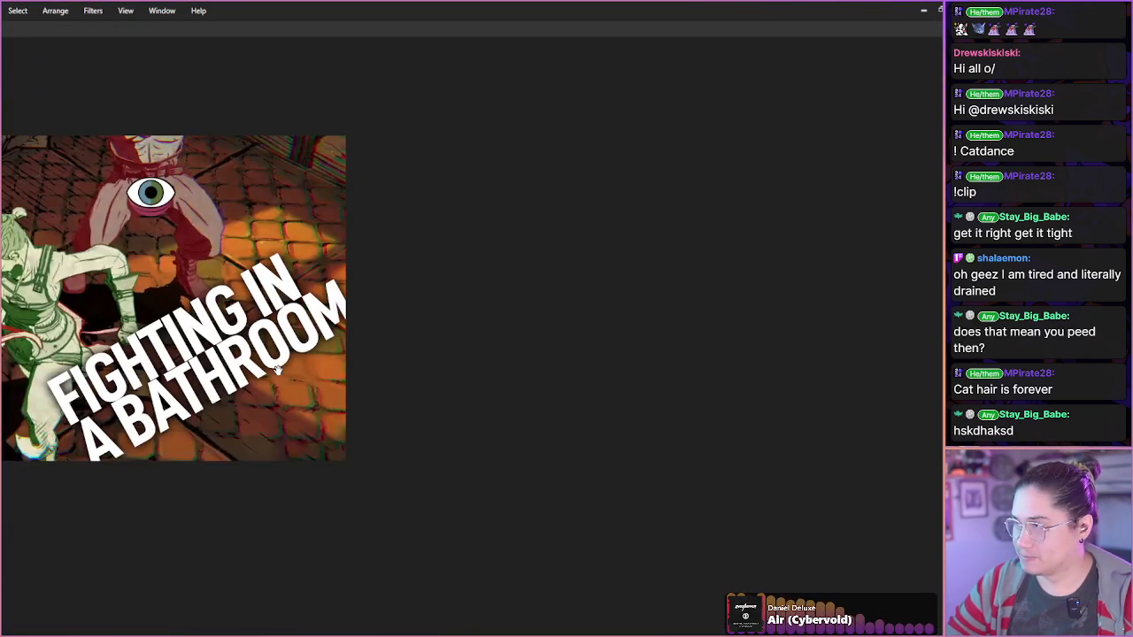
{"action": "left_click_drag", "start_coordinate": [258, 319], "coordinate": [520, 372]}
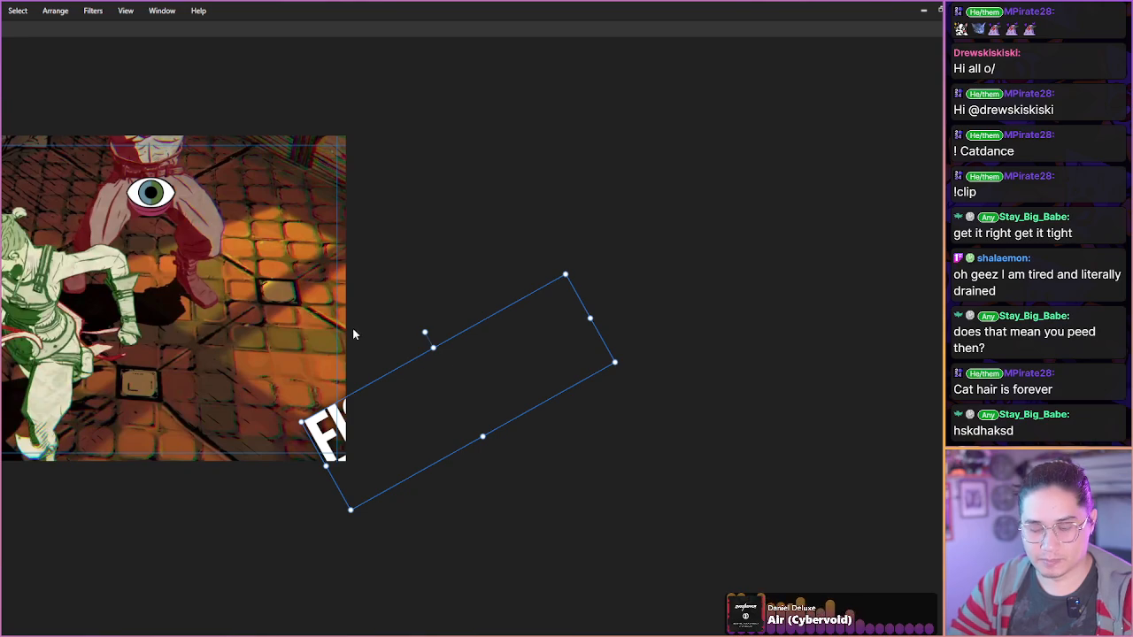
{"action": "key", "text": "ctrl+z"}
{"action": "left_click_drag", "start_coordinate": [0, 291], "coordinate": [335, 307]}
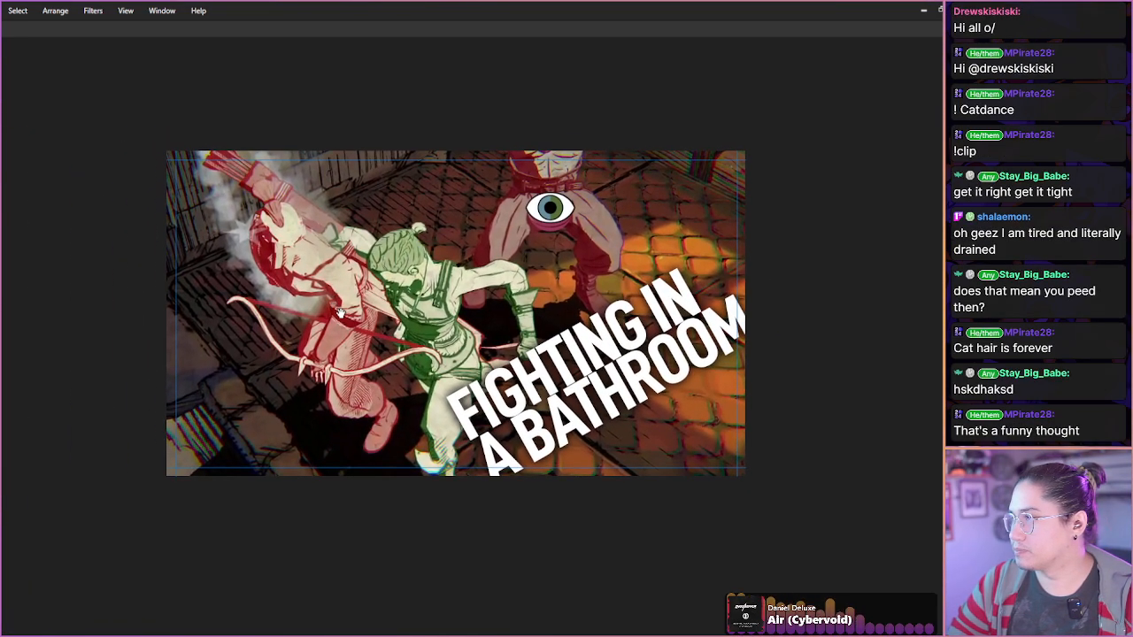
{"action": "scroll", "coordinate": [337, 310], "scroll_direction": "down", "scroll_amount": 1}
{"action": "scroll", "coordinate": [339, 314], "scroll_direction": "up", "scroll_amount": 3}
{"action": "left_click_drag", "start_coordinate": [341, 316], "coordinate": [290, 329]}
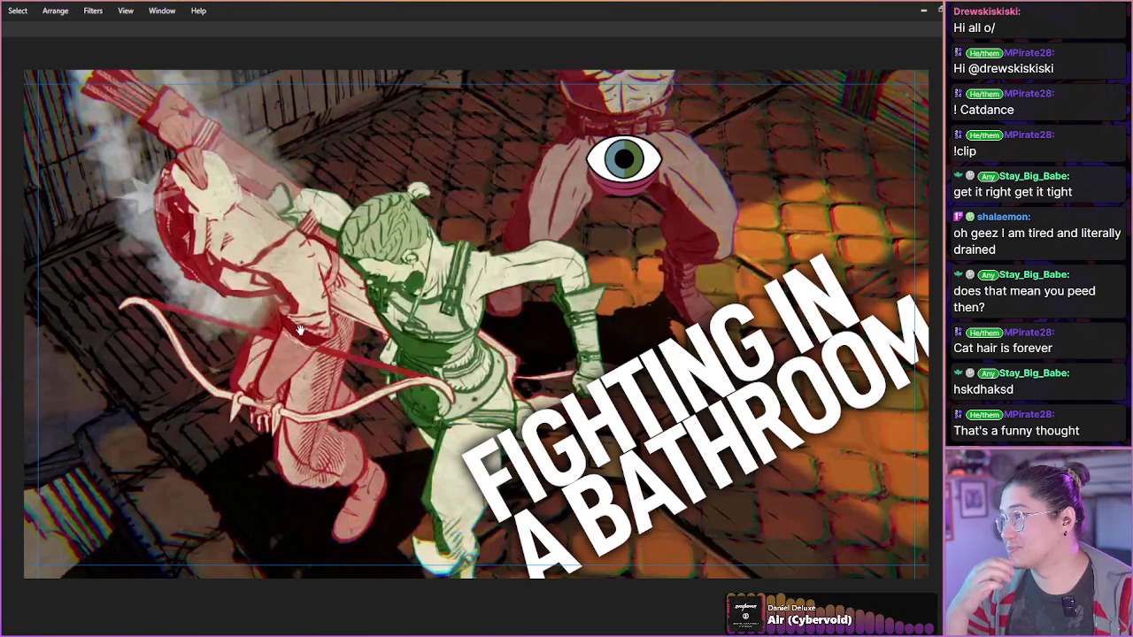
{"action": "key", "text": "Tab"}
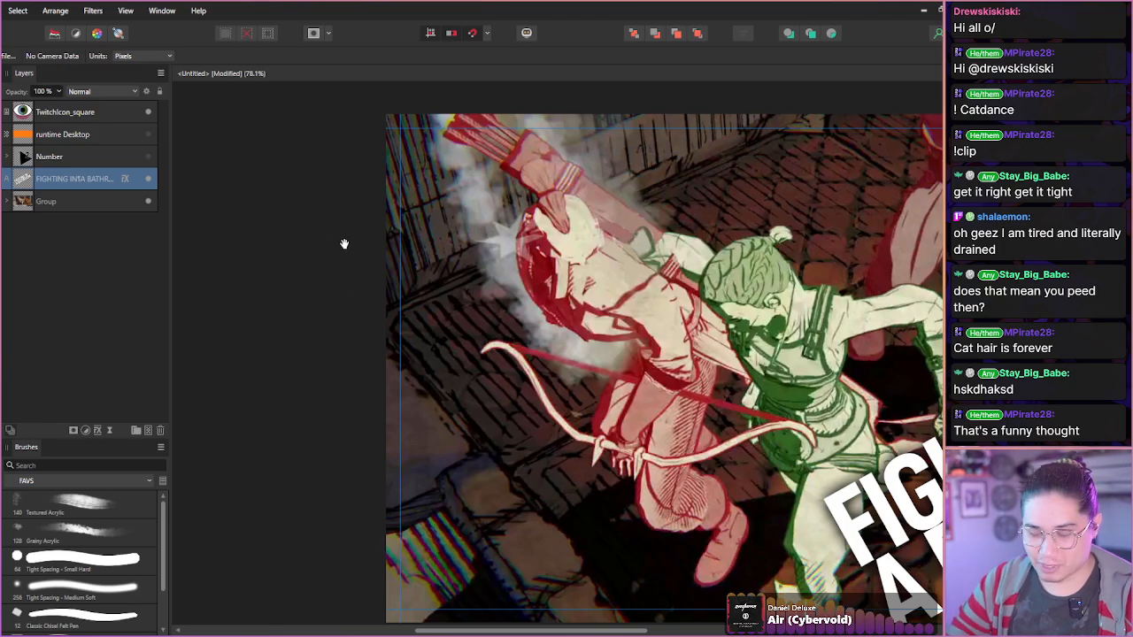
{"action": "left_click_drag", "start_coordinate": [367, 344], "coordinate": [290, 323]}
{"action": "left_click_drag", "start_coordinate": [411, 349], "coordinate": [320, 348]}
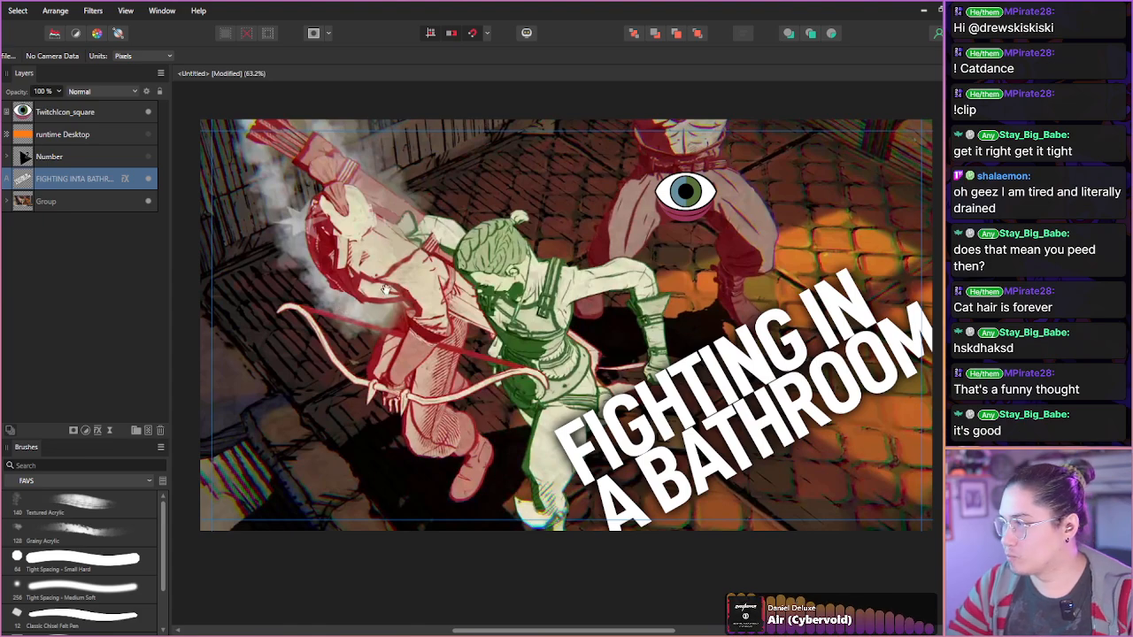
- Nudge the eye logo slightly lower between the standing fighter's thighs
{"action": "key", "text": "v"}
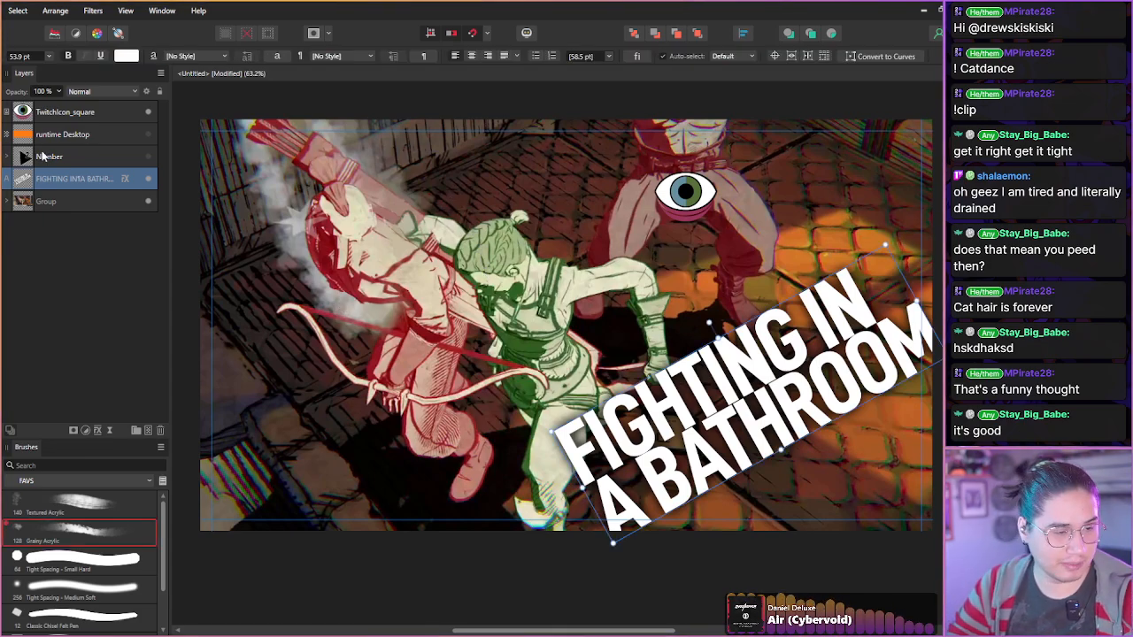
{"action": "left_click", "coordinate": [41, 117]}
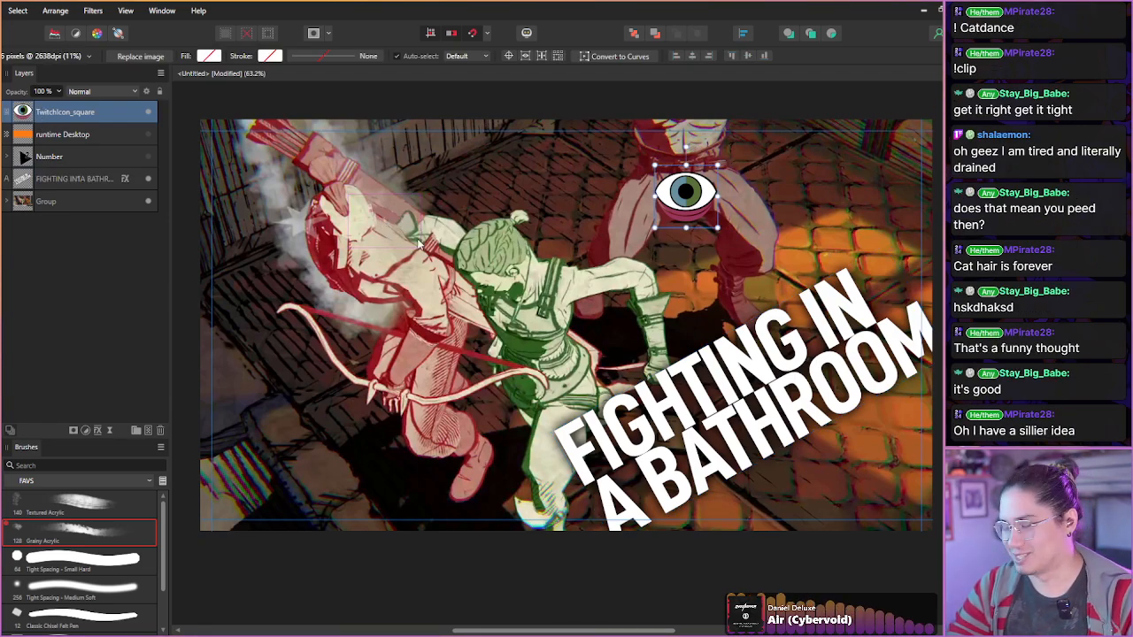
{"action": "left_click_drag", "start_coordinate": [677, 208], "coordinate": [680, 222]}
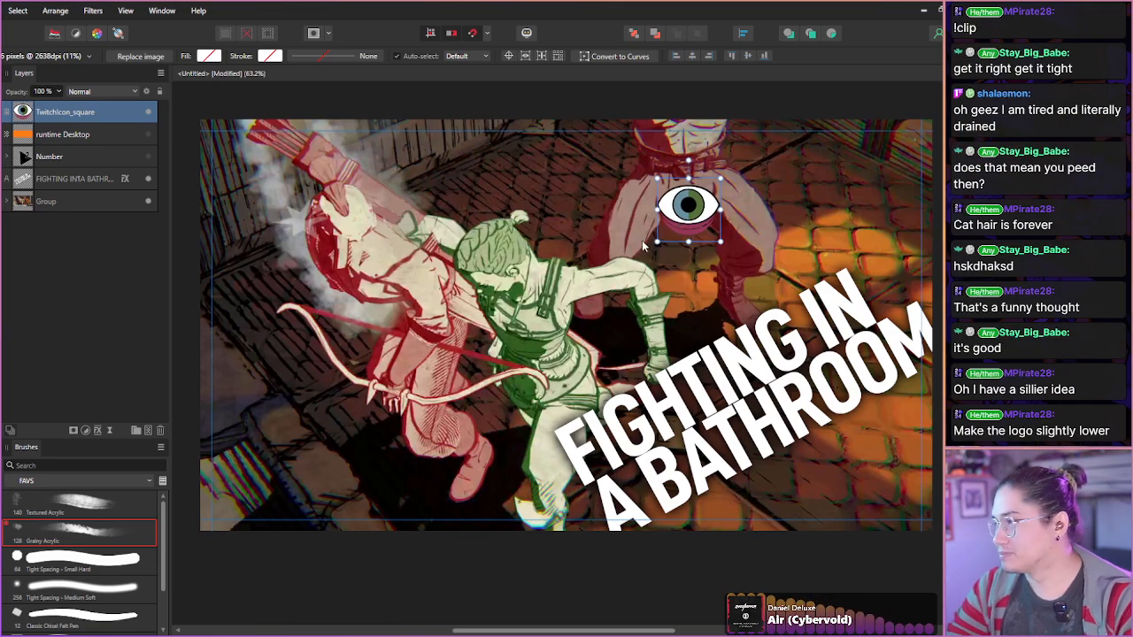
{"action": "left_click", "coordinate": [75, 303]}
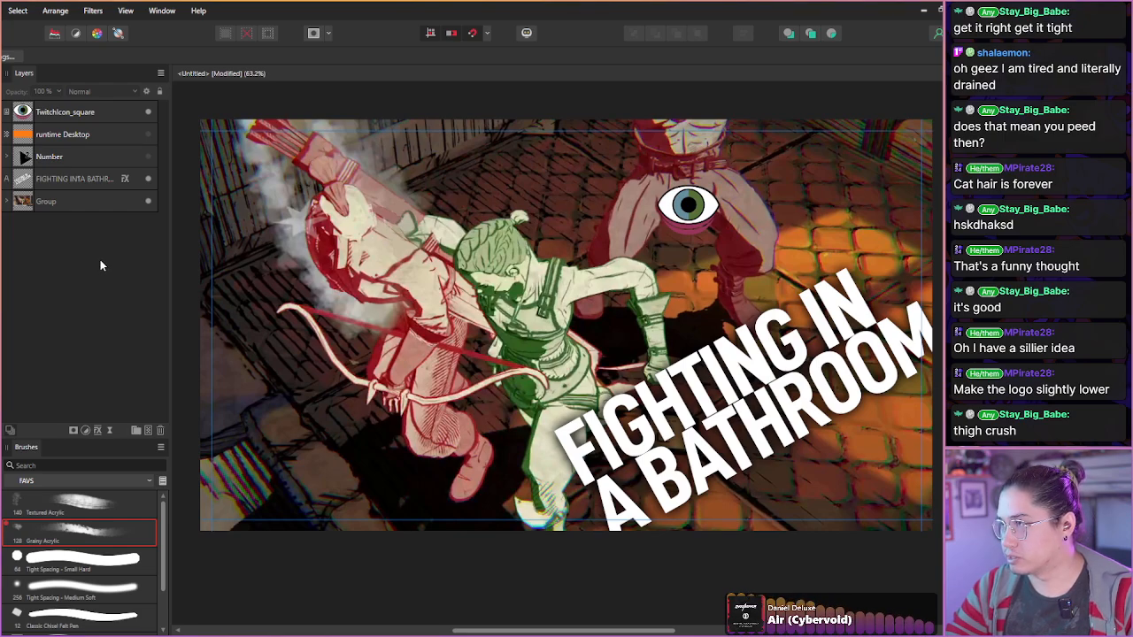
- Enlarge the eye logo to about twice its size and place it over the standing fighter's torso at the canvas's upper edge
{"action": "left_click", "coordinate": [56, 116]}
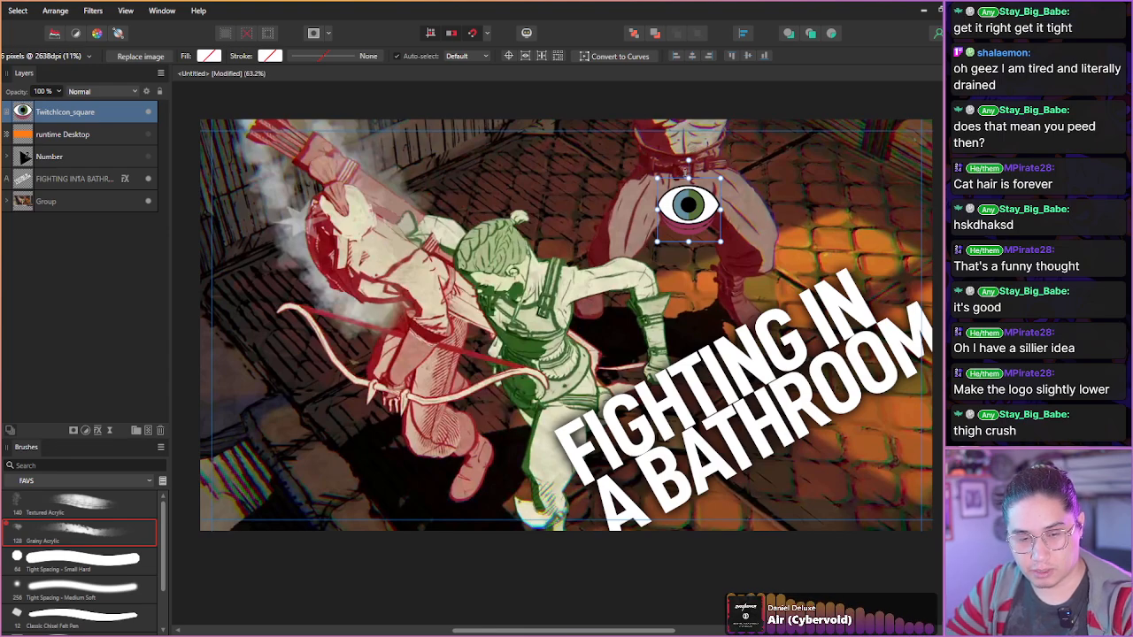
{"action": "left_click_drag", "start_coordinate": [689, 178], "coordinate": [659, 144]}
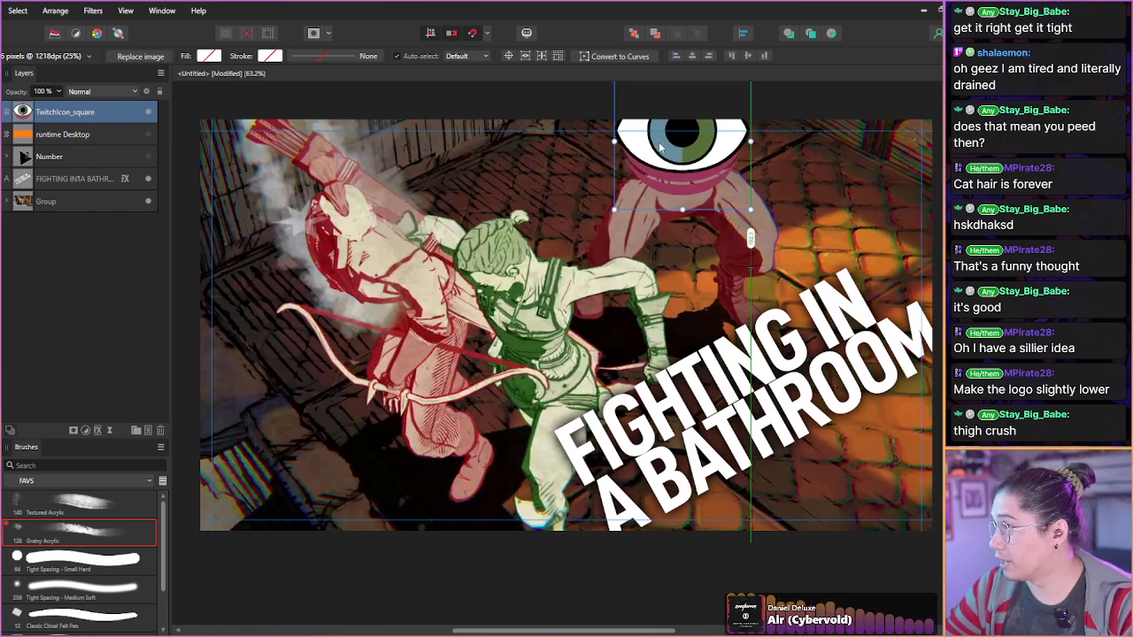
{"action": "left_click_drag", "start_coordinate": [662, 146], "coordinate": [657, 155]}
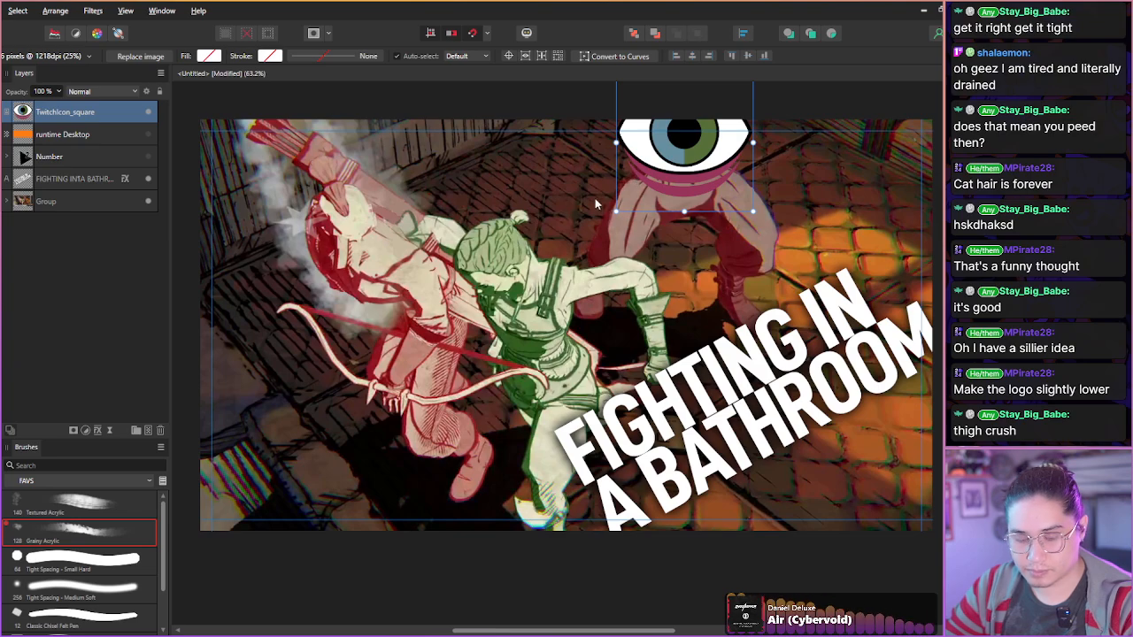
- Tilt the eye logo slightly counter-clockwise, nudging it left over the torso, and duplicate its layer
{"action": "left_click_drag", "start_coordinate": [587, 165], "coordinate": [532, 267]}
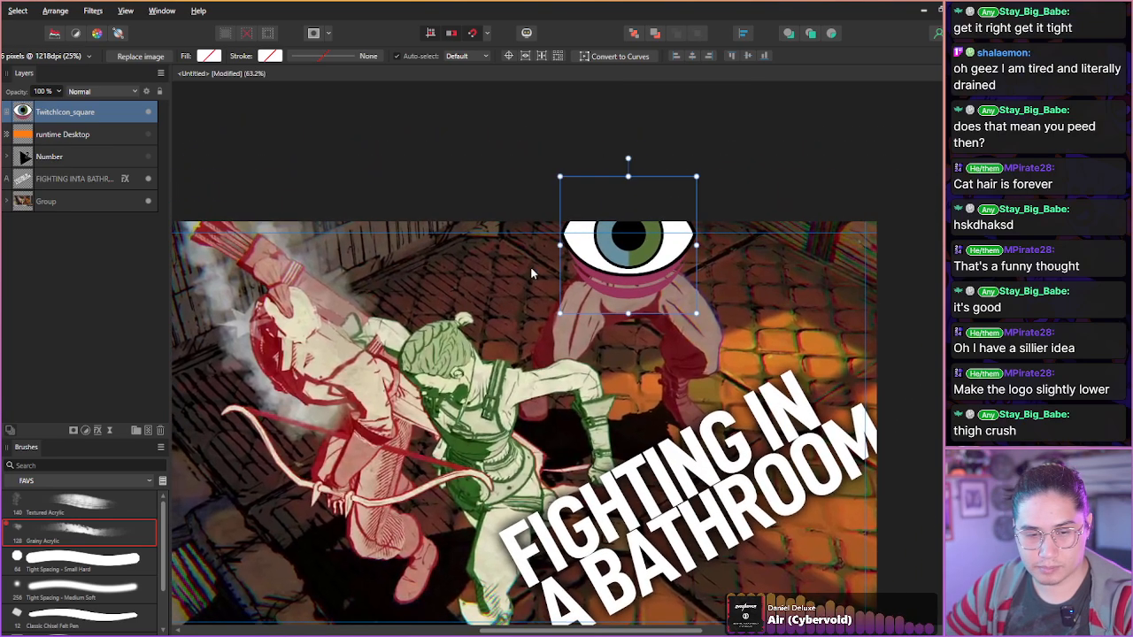
{"action": "left_click", "coordinate": [622, 157]}
{"action": "left_click", "coordinate": [615, 235]}
{"action": "left_click_drag", "start_coordinate": [628, 157], "coordinate": [621, 156]}
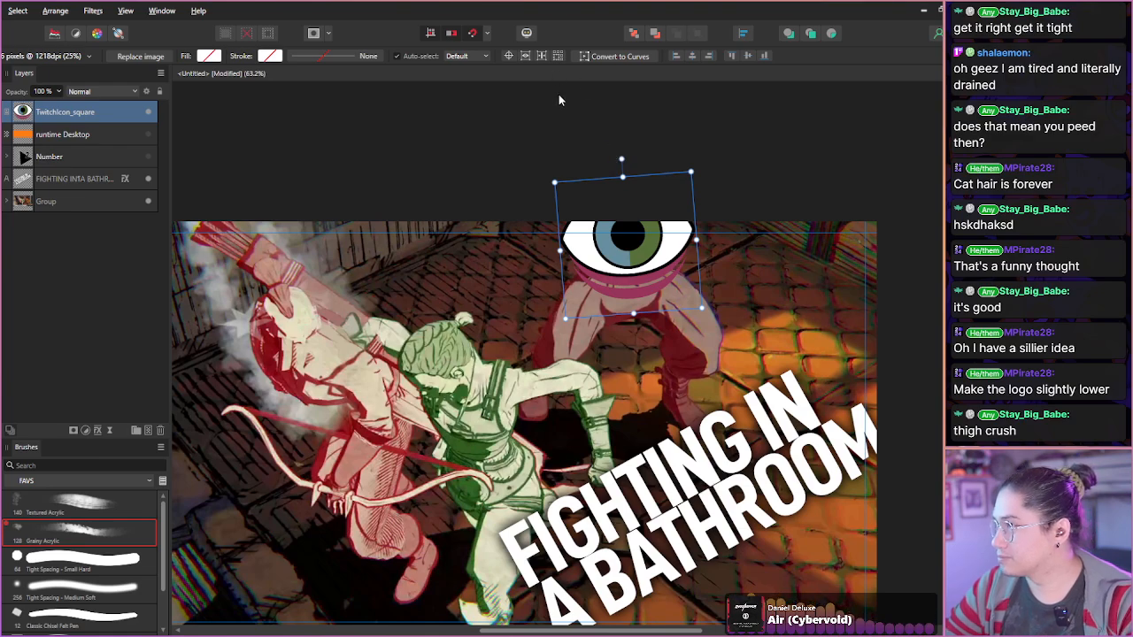
{"action": "left_click_drag", "start_coordinate": [597, 280], "coordinate": [591, 277]}
{"action": "key", "text": "ctrl+j"}
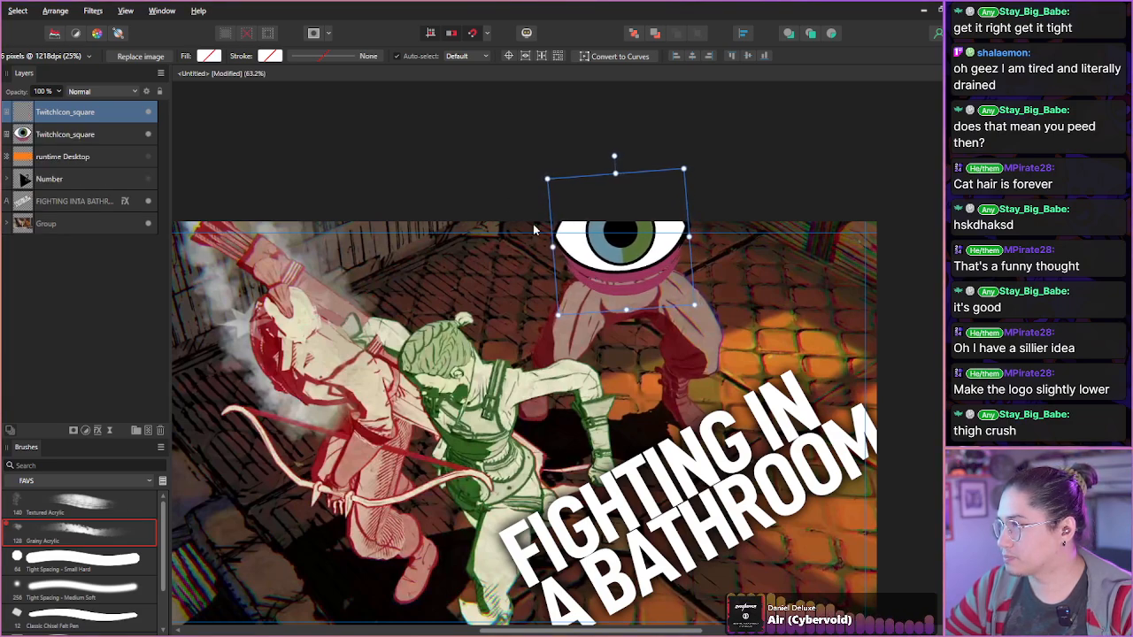
- Deselect the eye logo and examine its tilted placement on the standing fighter with the interface hidden
{"action": "left_click", "coordinate": [532, 228]}
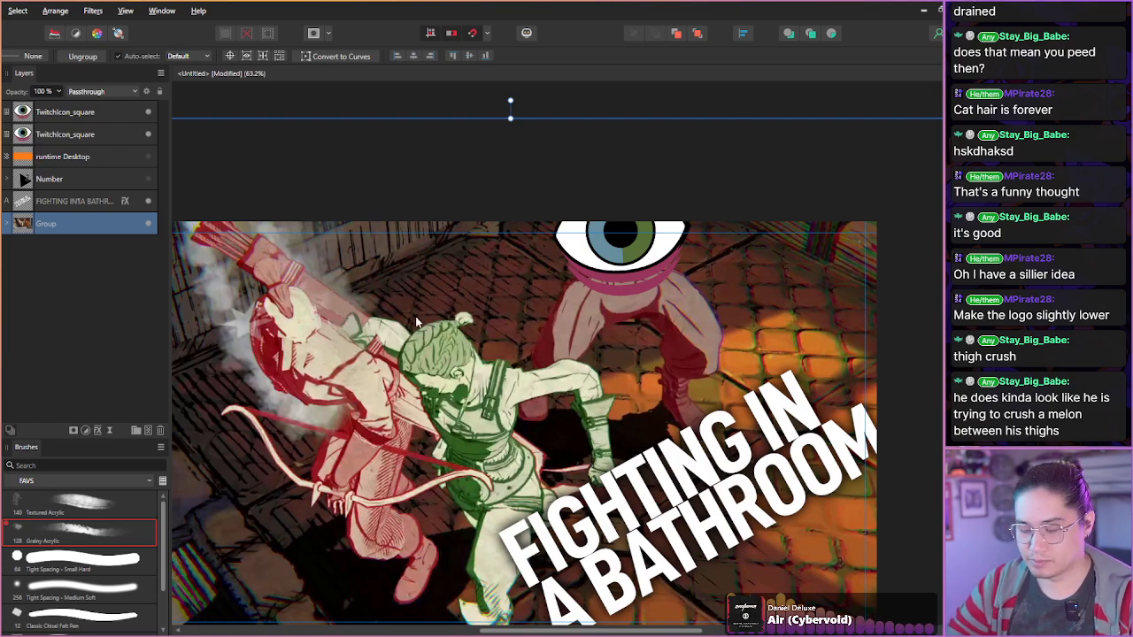
{"action": "left_click_drag", "start_coordinate": [409, 319], "coordinate": [427, 270]}
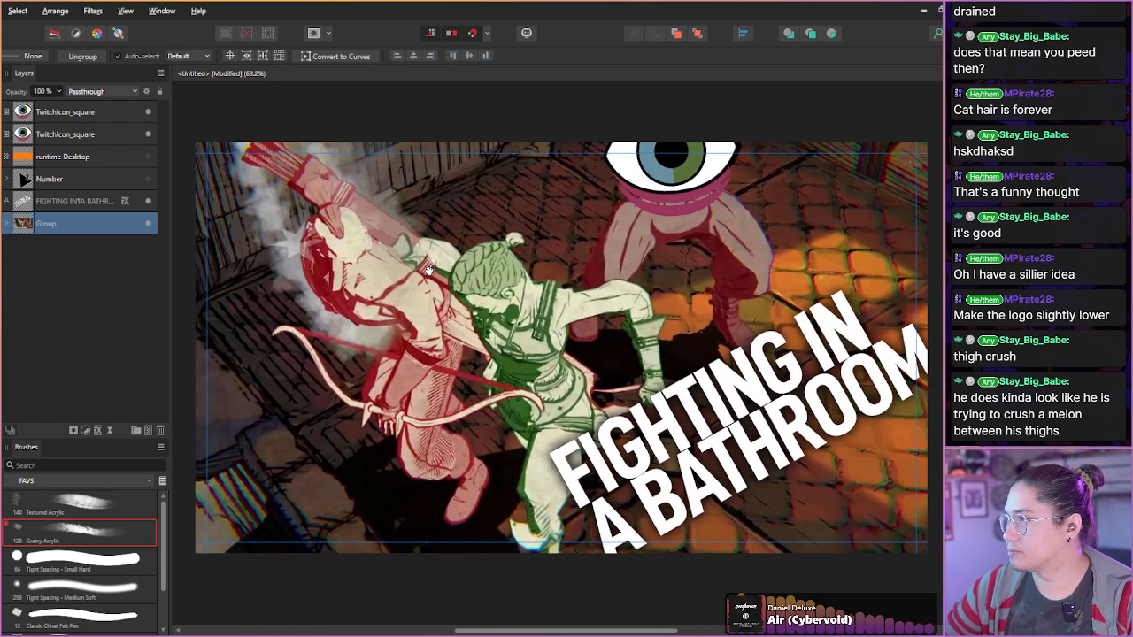
{"action": "key", "text": "Tab"}
{"action": "left_click_drag", "start_coordinate": [431, 285], "coordinate": [624, 301]}
{"action": "left_click_drag", "start_coordinate": [464, 291], "coordinate": [484, 315]}
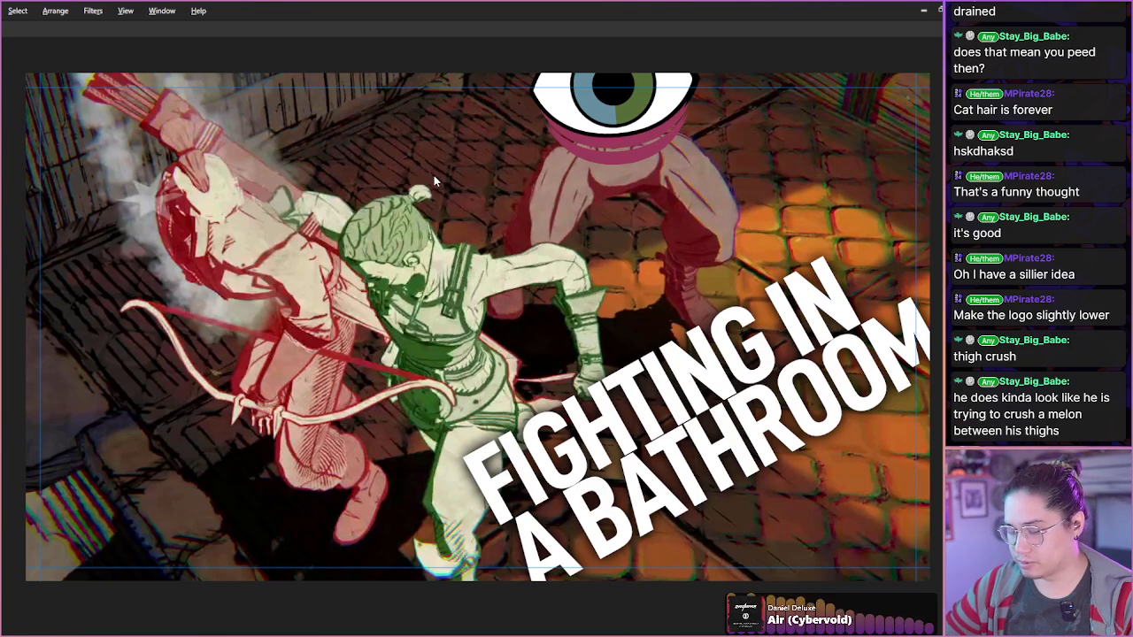
{"action": "key", "text": "Tab"}
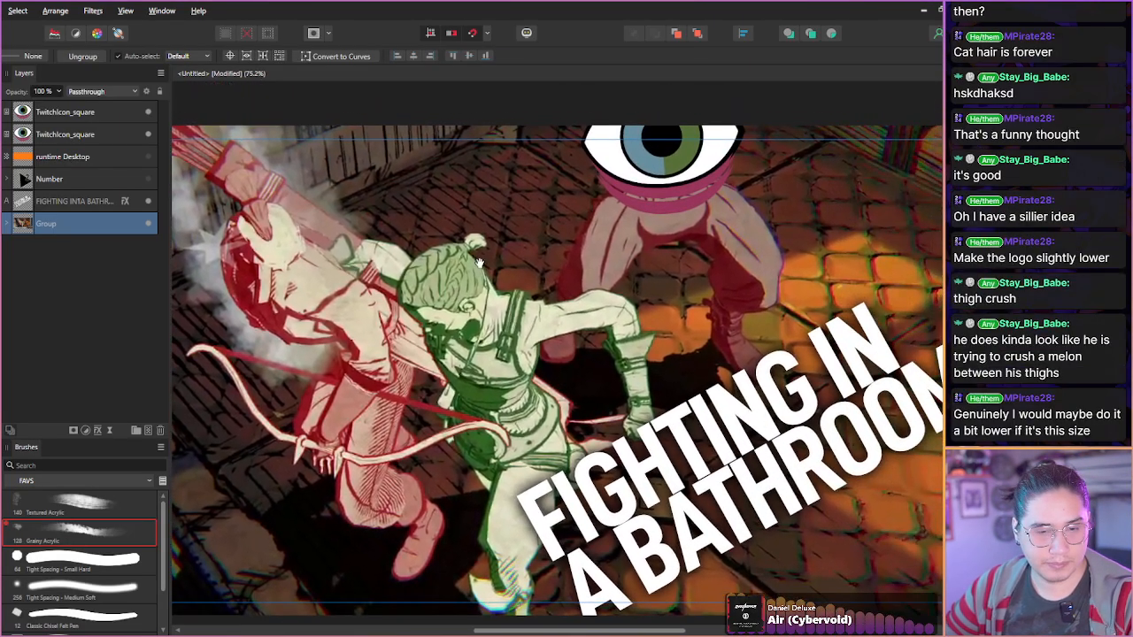
- Delete the lower duplicate of the eye logo and add a live Perspective filter to the remaining one
{"action": "left_click", "coordinate": [42, 137]}
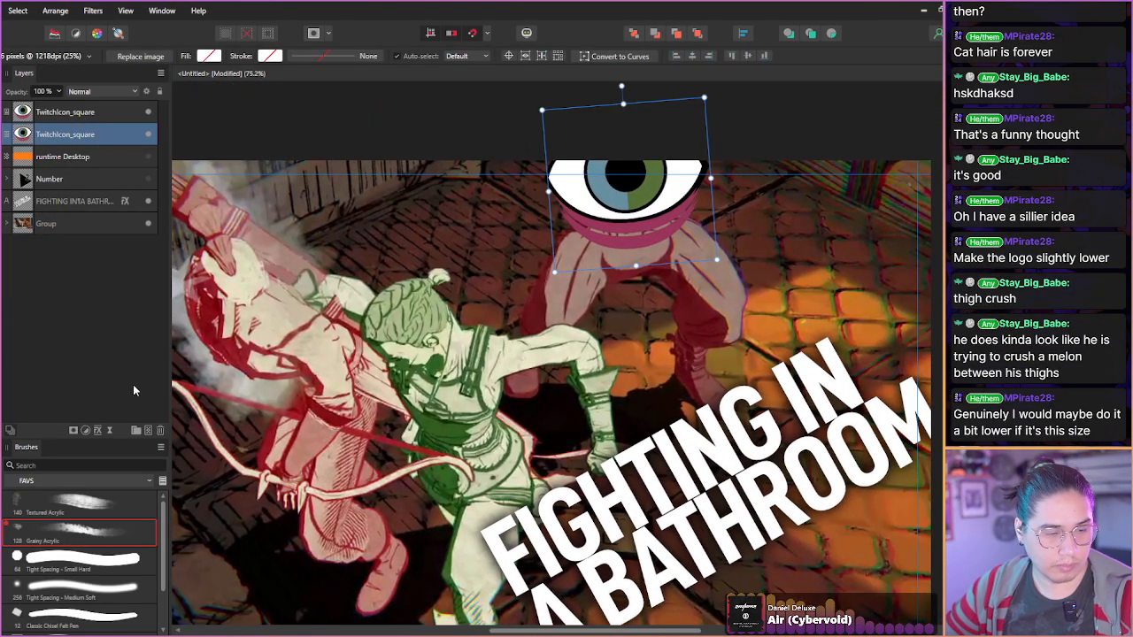
{"action": "left_click", "coordinate": [160, 430]}
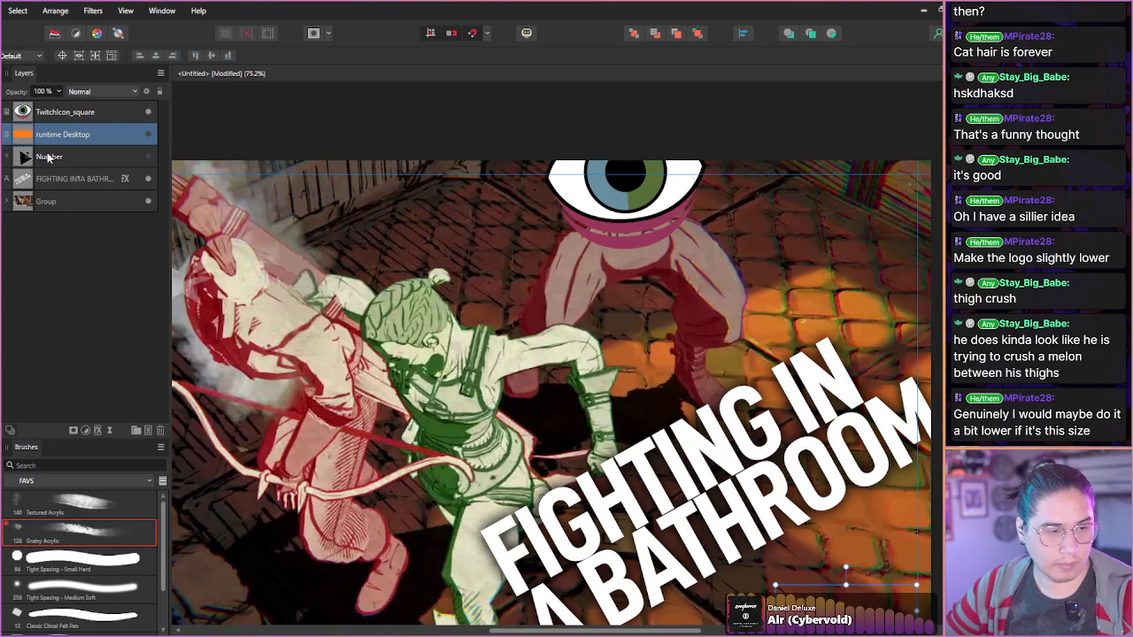
{"action": "left_click", "coordinate": [51, 125]}
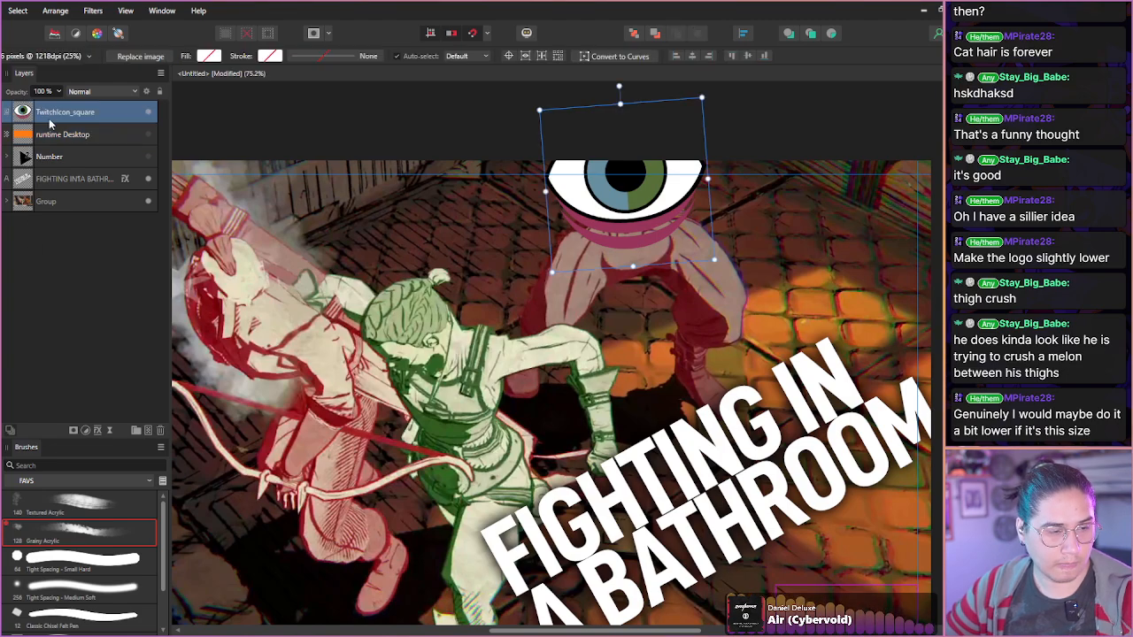
{"action": "left_click", "coordinate": [101, 433]}
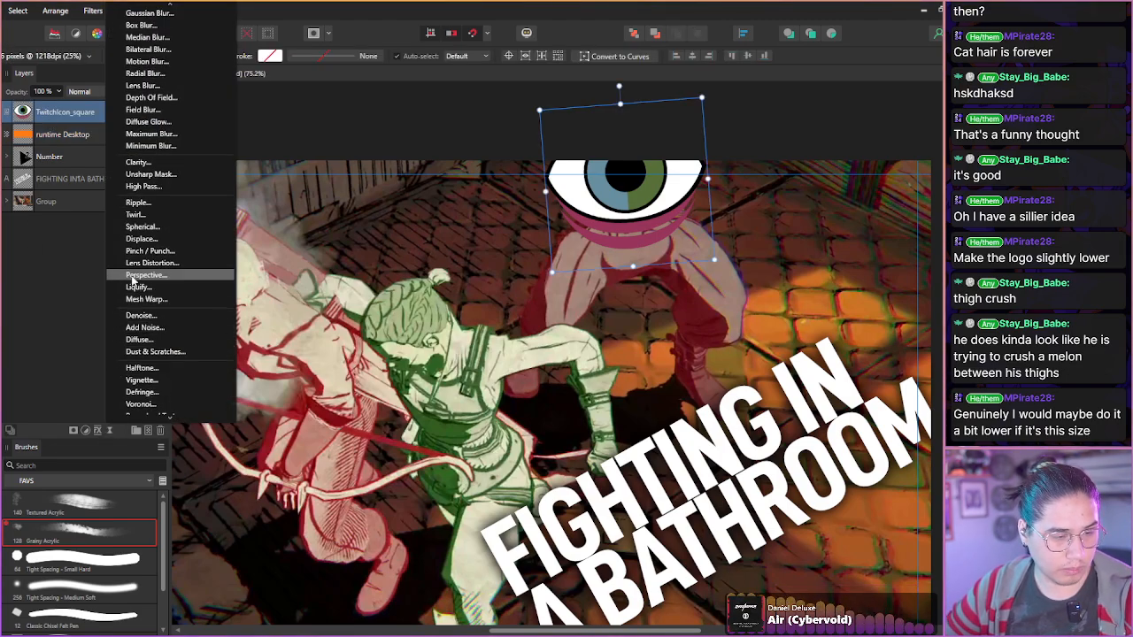
{"action": "left_click", "coordinate": [163, 277]}
- Pull the two lower perspective corners of the eye logo slightly up and left to foreshorten its lower half
{"action": "left_click_drag", "start_coordinate": [552, 276], "coordinate": [548, 262]}
{"action": "left_click_drag", "start_coordinate": [714, 261], "coordinate": [708, 248]}
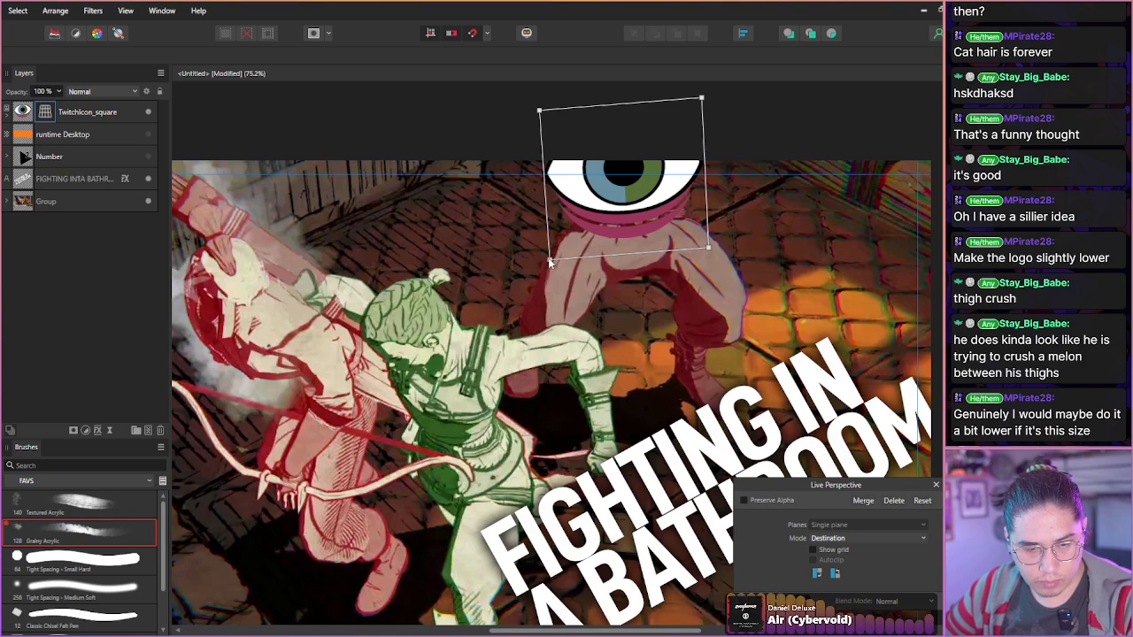
{"action": "left_click_drag", "start_coordinate": [554, 261], "coordinate": [556, 259]}
{"action": "left_click_drag", "start_coordinate": [549, 265], "coordinate": [546, 268]}
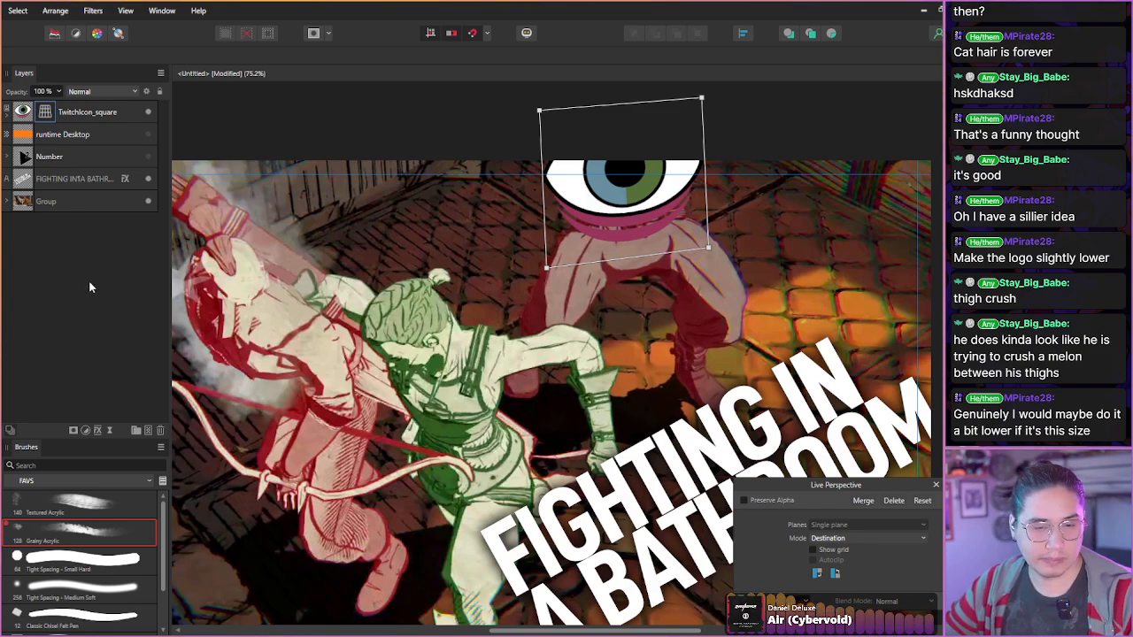
- Shift the eye logo slightly right and down on the standing fighter and rotate it a little clockwise
{"action": "left_click", "coordinate": [84, 120]}
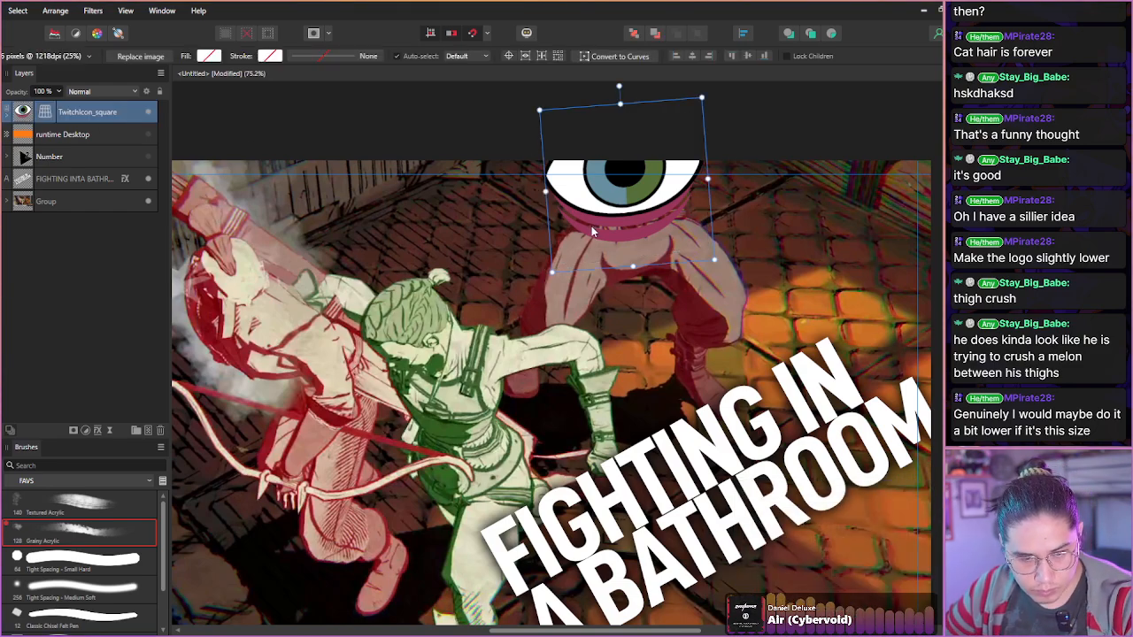
{"action": "left_click_drag", "start_coordinate": [593, 228], "coordinate": [597, 230]}
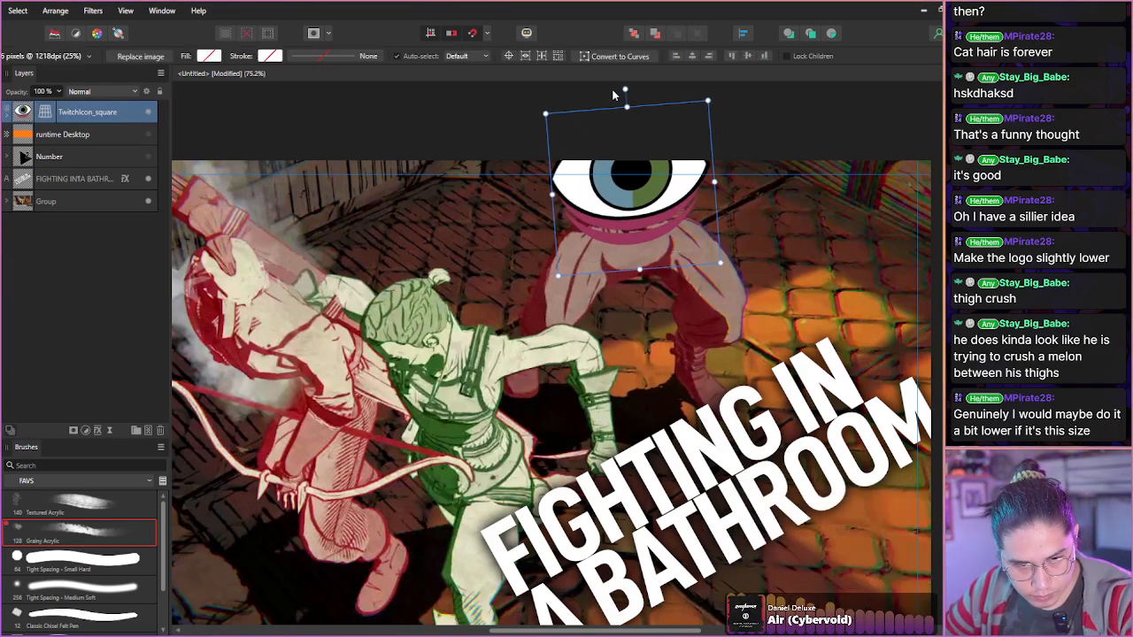
{"action": "left_click_drag", "start_coordinate": [626, 91], "coordinate": [628, 89]}
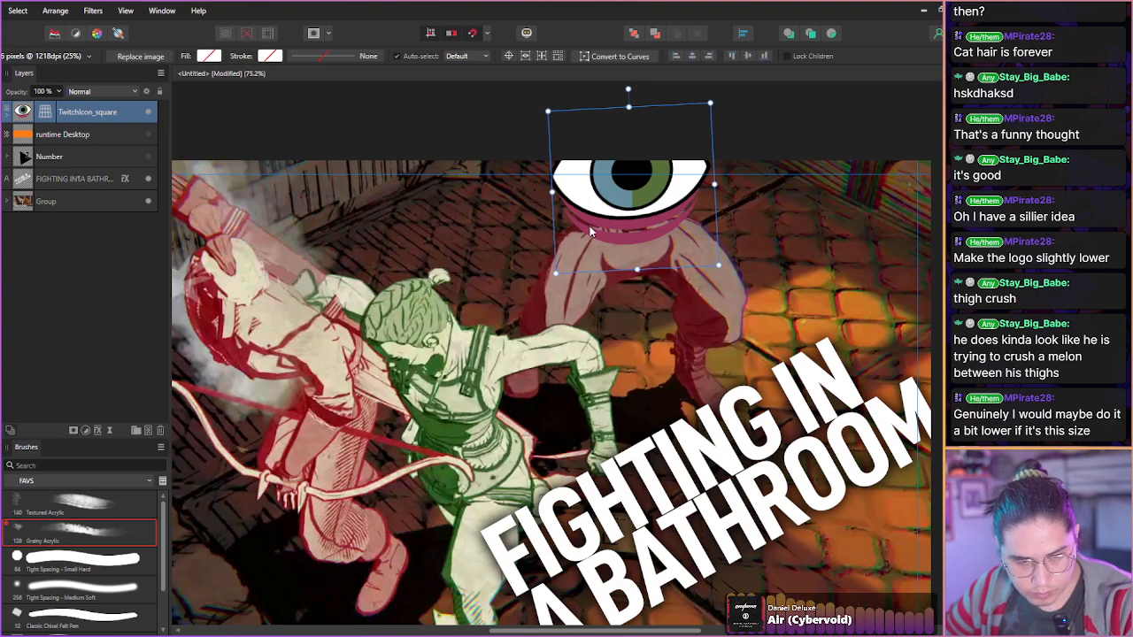
{"action": "left_click_drag", "start_coordinate": [590, 227], "coordinate": [595, 228]}
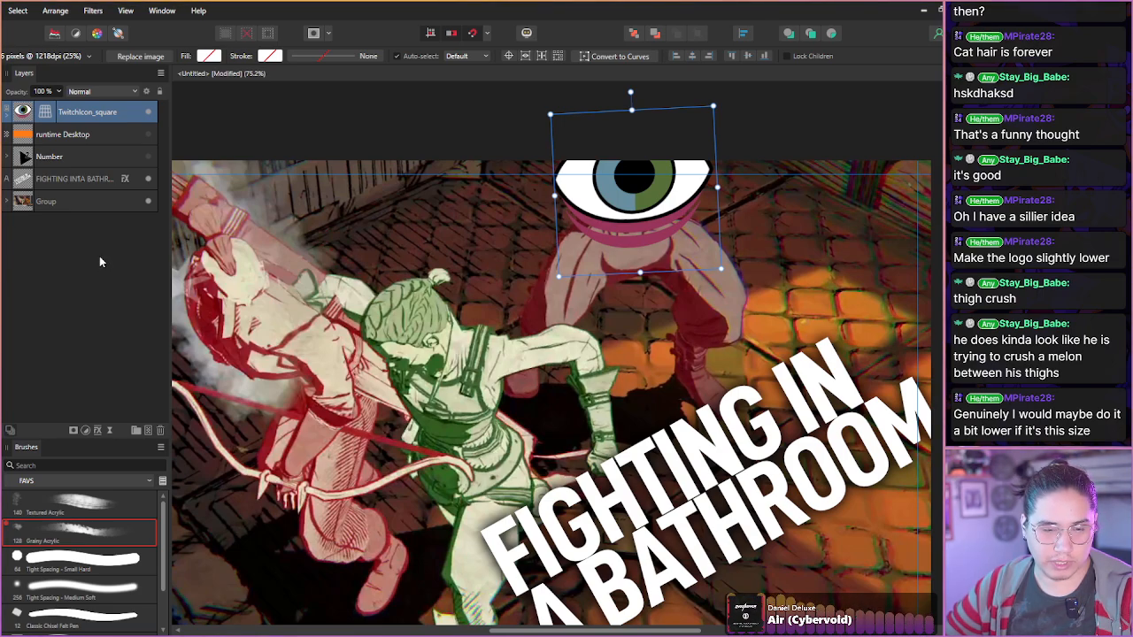
- Try painting flesh-toned skin around the eye logo on a new pixel layer beneath it, using an enlarged Grainy Acrylic brush
{"action": "left_click", "coordinate": [48, 137]}
{"action": "left_click", "coordinate": [148, 431]}
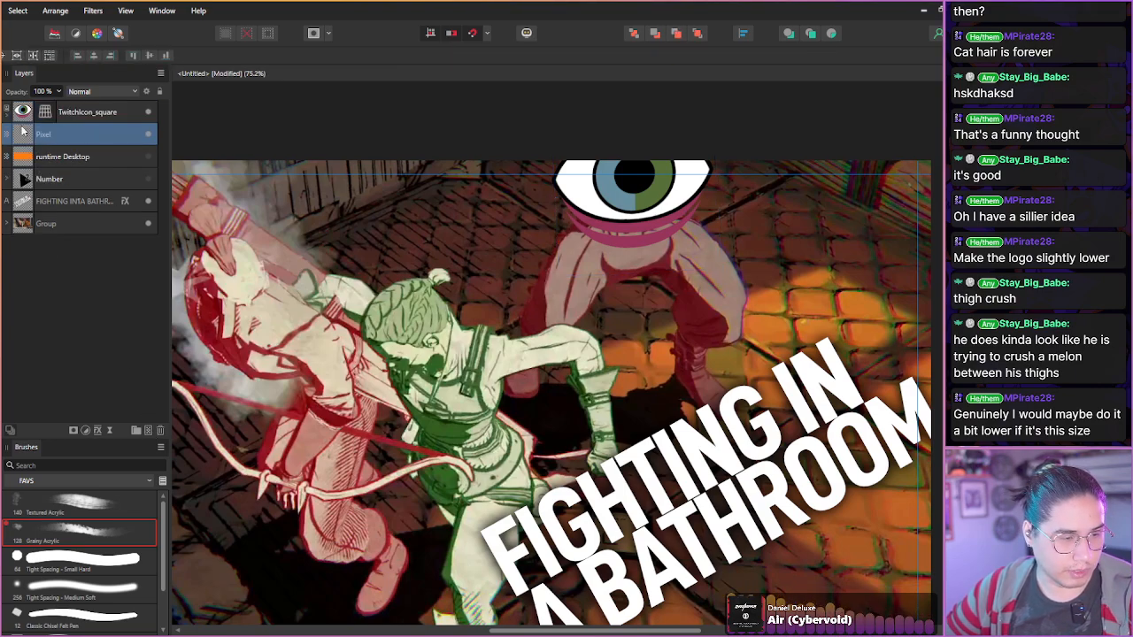
{"action": "key", "text": "b"}
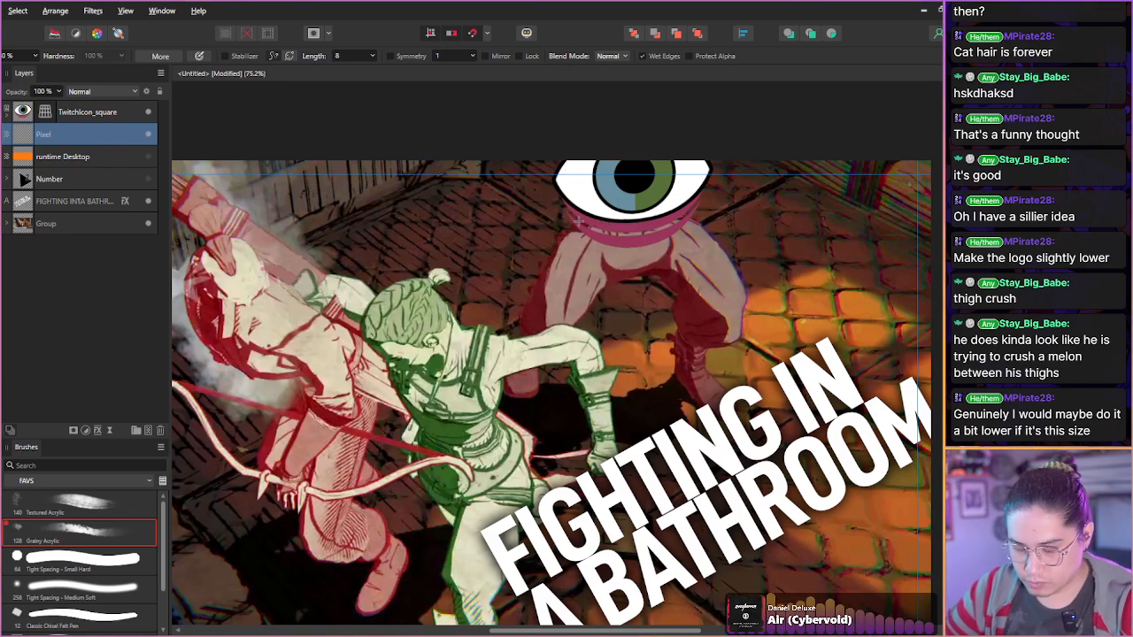
{"action": "key", "text": "]"}
{"action": "key", "text": "]"}
{"action": "key", "text": "]"}
{"action": "key", "text": "]"}
{"action": "key", "text": "]"}
{"action": "key", "text": "]"}
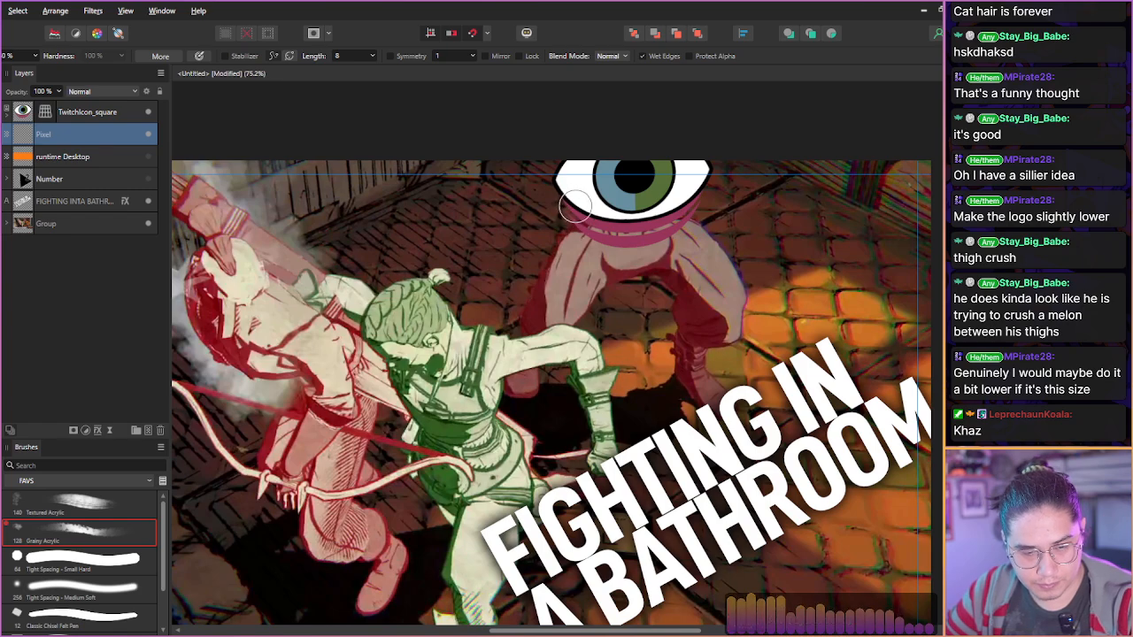
{"action": "mouse_move", "coordinate": [592, 224]}
{"action": "left_mouse_down"}
{"action": "mouse_move", "coordinate": [558, 191]}
{"action": "mouse_move", "coordinate": [577, 141]}
{"action": "mouse_move", "coordinate": [560, 166]}
{"action": "mouse_move", "coordinate": [590, 237]}
{"action": "mouse_move", "coordinate": [561, 187]}
{"action": "mouse_move", "coordinate": [572, 195]}
{"action": "mouse_move", "coordinate": [649, 168]}
{"action": "mouse_move", "coordinate": [638, 232]}
{"action": "mouse_move", "coordinate": [693, 158]}
{"action": "mouse_move", "coordinate": [688, 212]}
{"action": "mouse_move", "coordinate": [693, 157]}
{"action": "mouse_move", "coordinate": [679, 215]}
{"action": "mouse_move", "coordinate": [696, 143]}
{"action": "mouse_move", "coordinate": [692, 196]}
{"action": "mouse_move", "coordinate": [704, 174]}
{"action": "mouse_move", "coordinate": [660, 220]}
{"action": "mouse_move", "coordinate": [569, 182]}
{"action": "mouse_move", "coordinate": [594, 209]}
{"action": "left_mouse_up"}
- Clean up the painted skin around the eye logo with the eraser and brush, and delete its pixel layer
{"action": "key", "text": "e"}
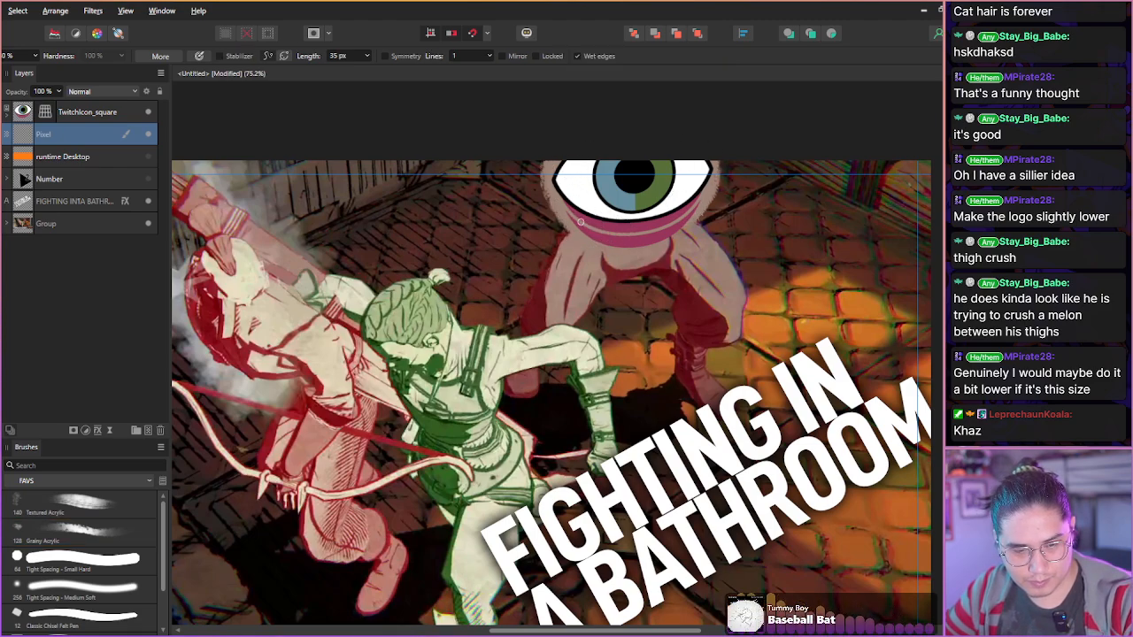
{"action": "key", "text": "e"}
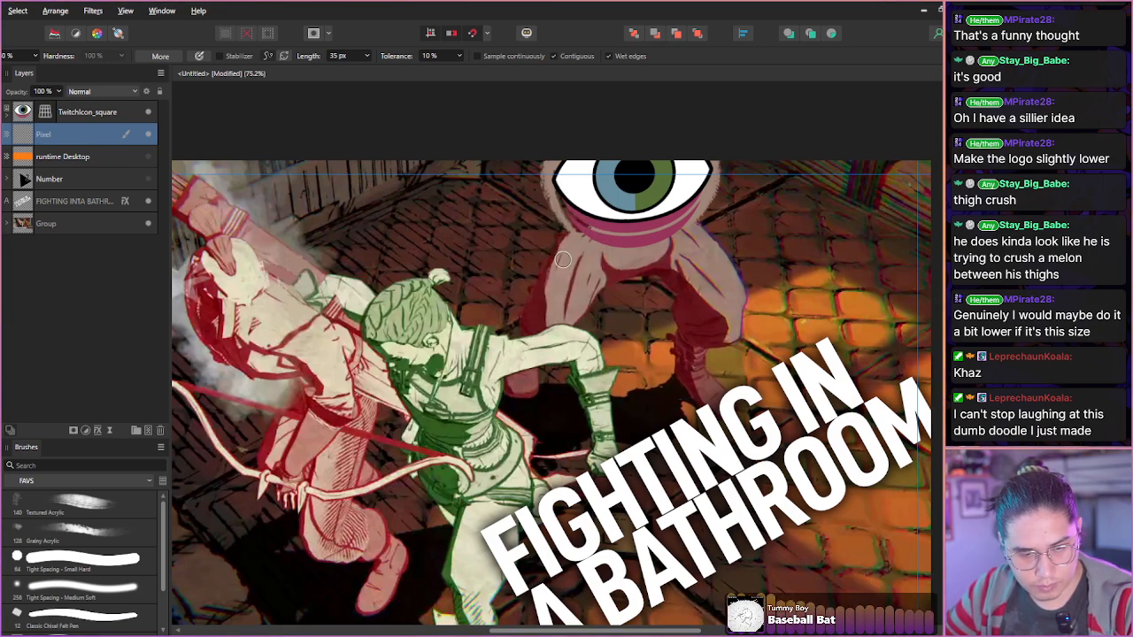
{"action": "key", "text": "b"}
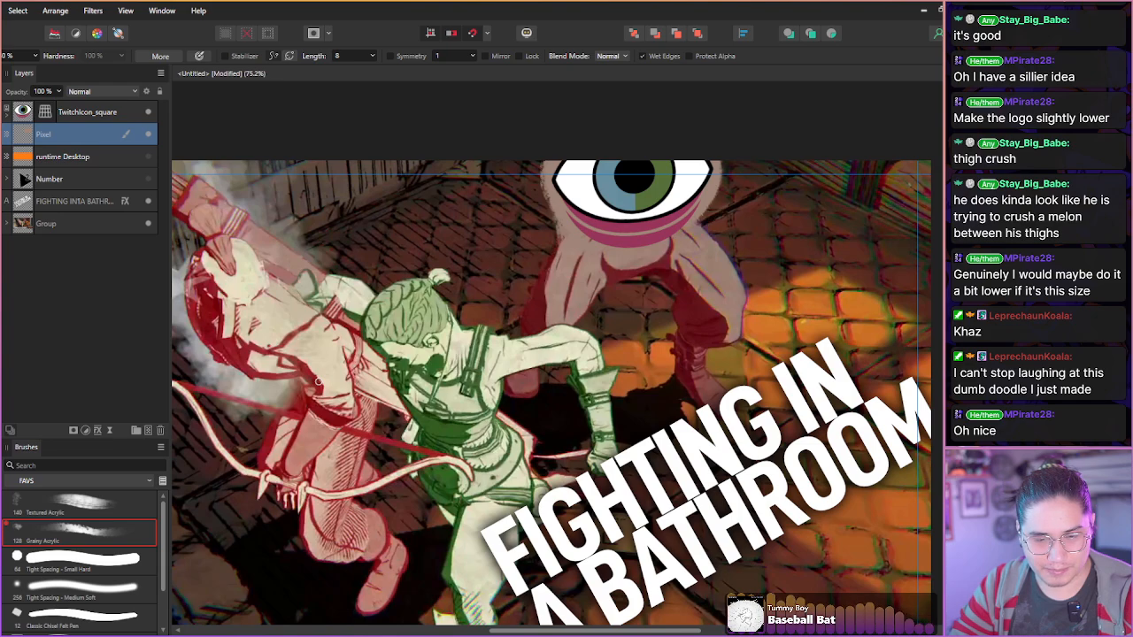
{"action": "left_click", "coordinate": [161, 429]}
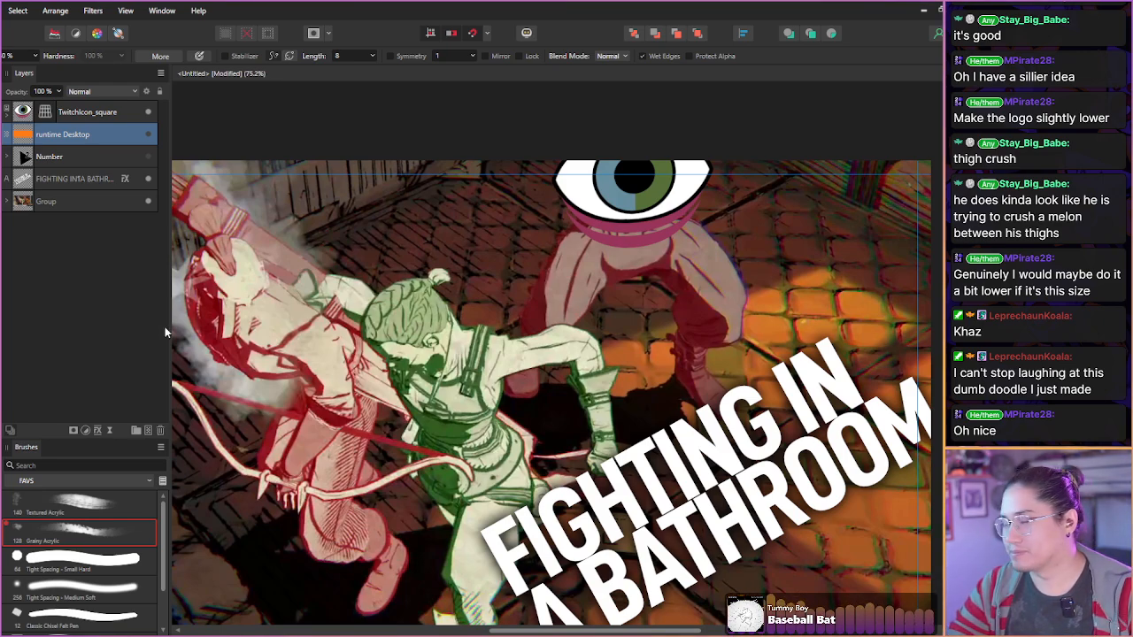
- Hide the eye logo to view the standing fighter's torso beneath it, and show the logo again
{"action": "left_click", "coordinate": [147, 115]}
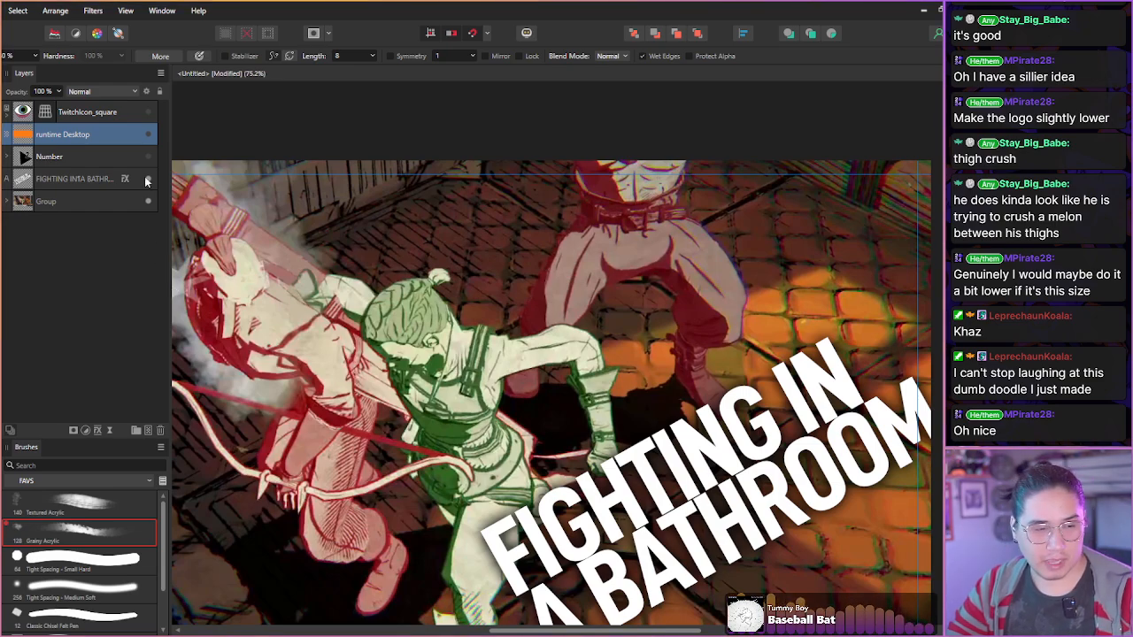
{"action": "left_click", "coordinate": [27, 118]}
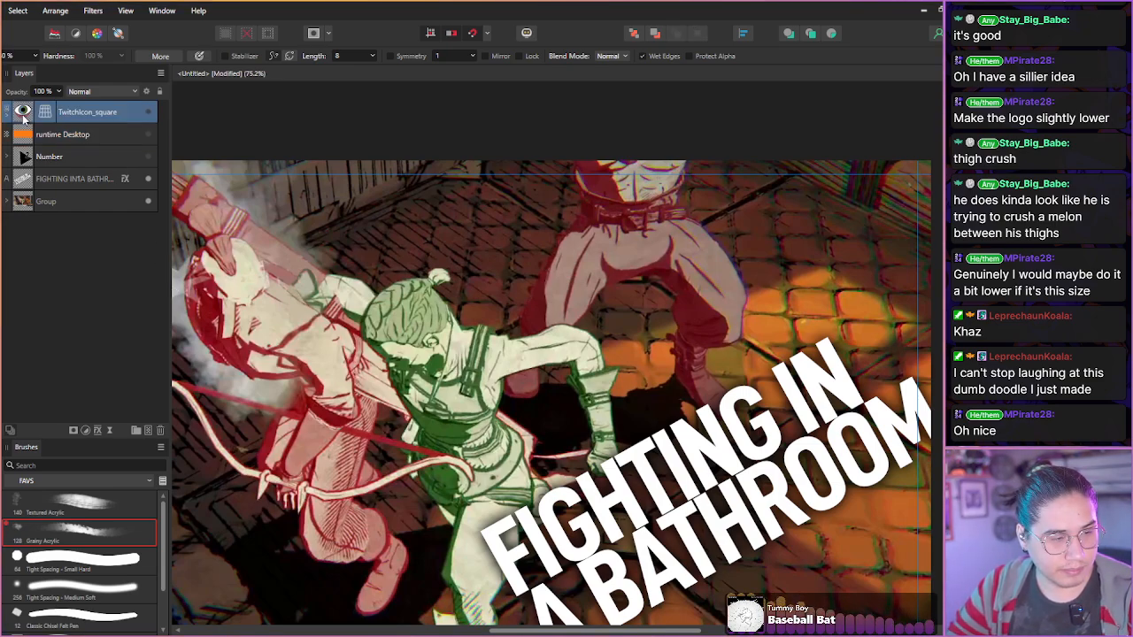
{"action": "left_click", "coordinate": [148, 114]}
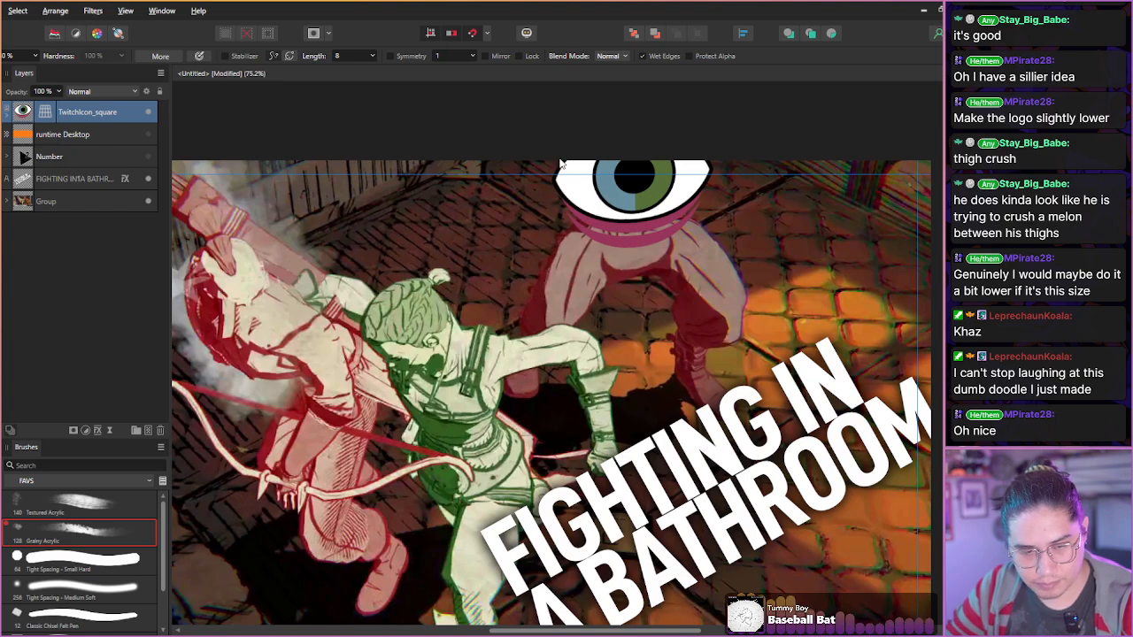
{"action": "key", "text": "alt+v"}
{"action": "left_click", "coordinate": [529, 147]}
{"action": "key", "text": "v"}
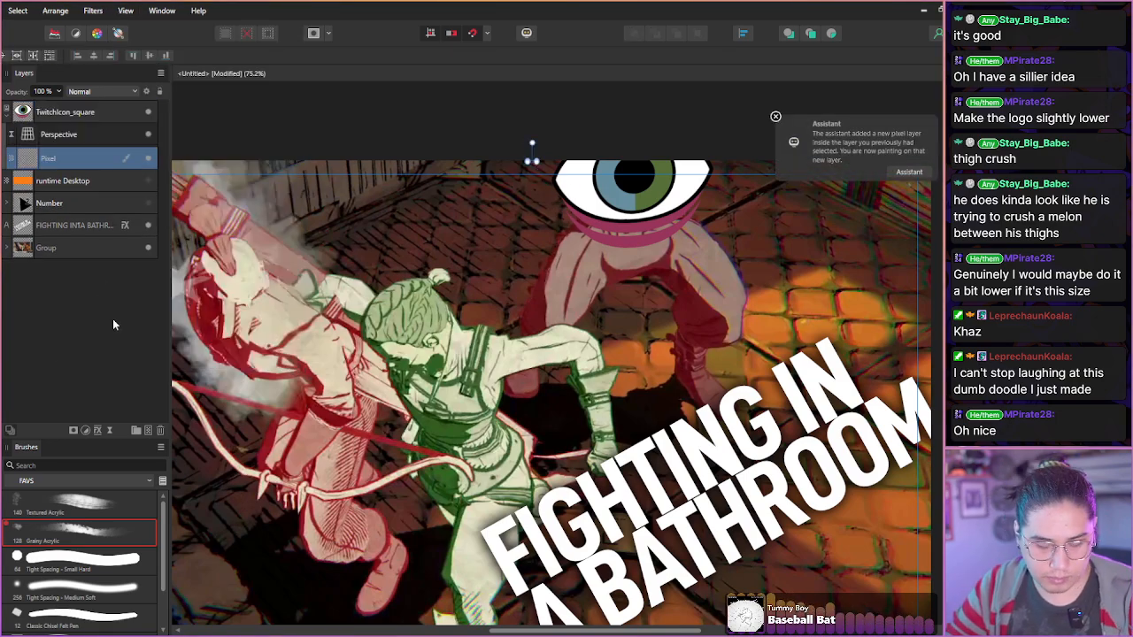
{"action": "key", "text": "ctrl+z"}
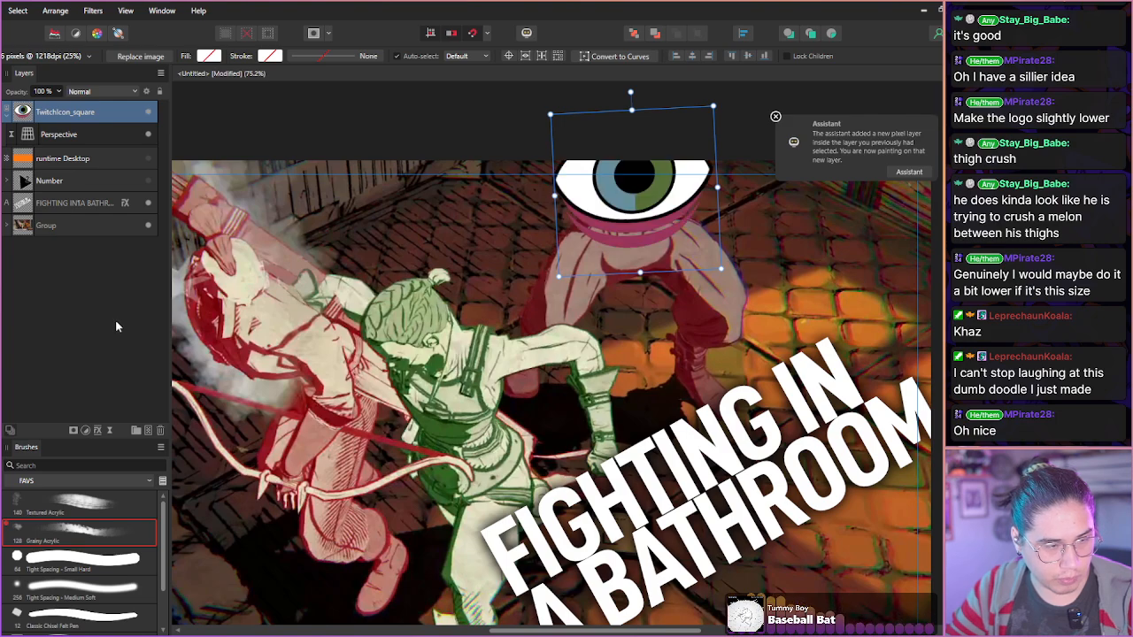
- Shrink the eye logo to less than half its size and place it over the standing fighter's bare stomach
{"action": "left_click_drag", "start_coordinate": [628, 107], "coordinate": [637, 206]}
{"action": "left_click_drag", "start_coordinate": [633, 245], "coordinate": [631, 193]}
{"action": "scroll", "coordinate": [620, 190], "scroll_direction": "down", "scroll_amount": 3}
{"action": "scroll", "coordinate": [620, 190], "scroll_direction": "up", "scroll_amount": 8}
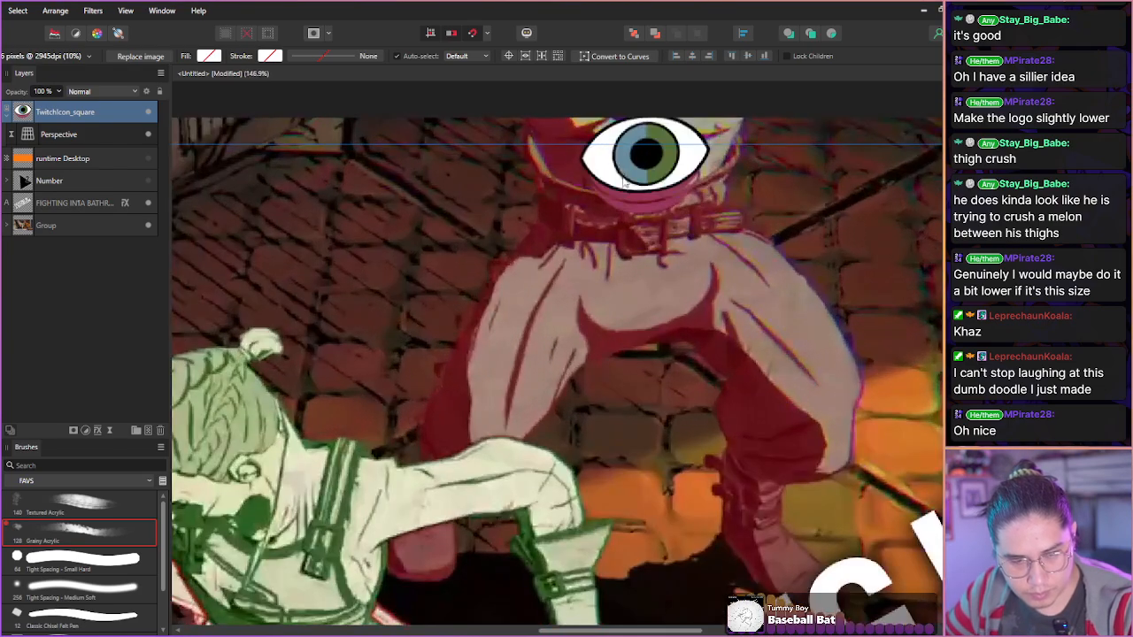
{"action": "left_click_drag", "start_coordinate": [627, 218], "coordinate": [622, 217]}
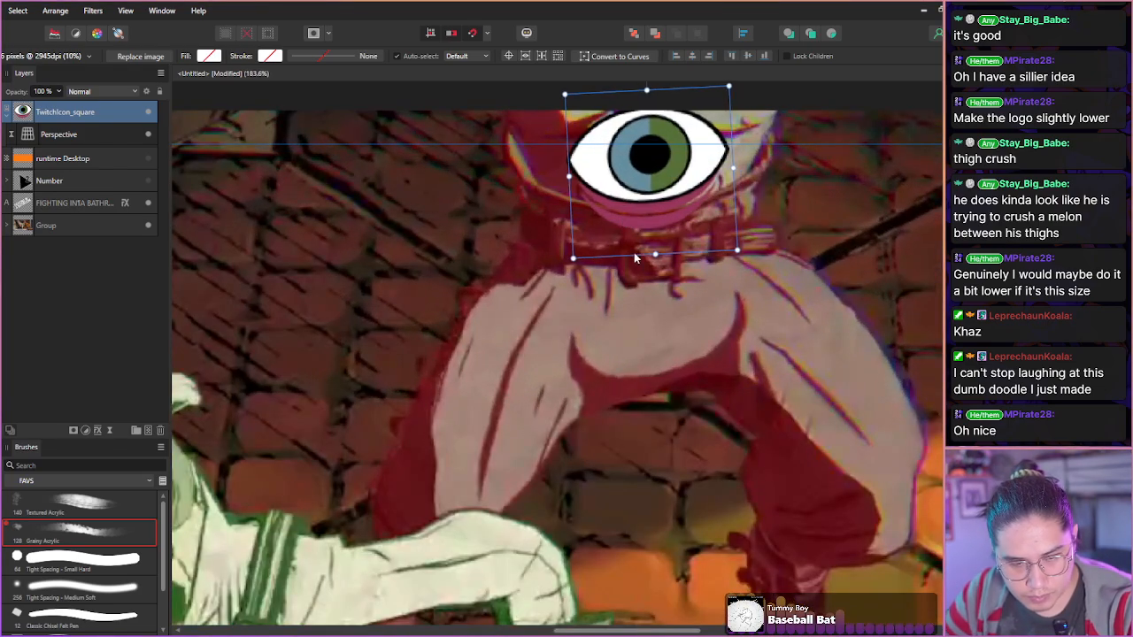
- Shrink the eye logo further, rotate it to about -1.8°, and position it on the fighter's abs like a tattoo
{"action": "left_click_drag", "start_coordinate": [655, 256], "coordinate": [638, 205]}
{"action": "left_click_drag", "start_coordinate": [645, 106], "coordinate": [640, 119]}
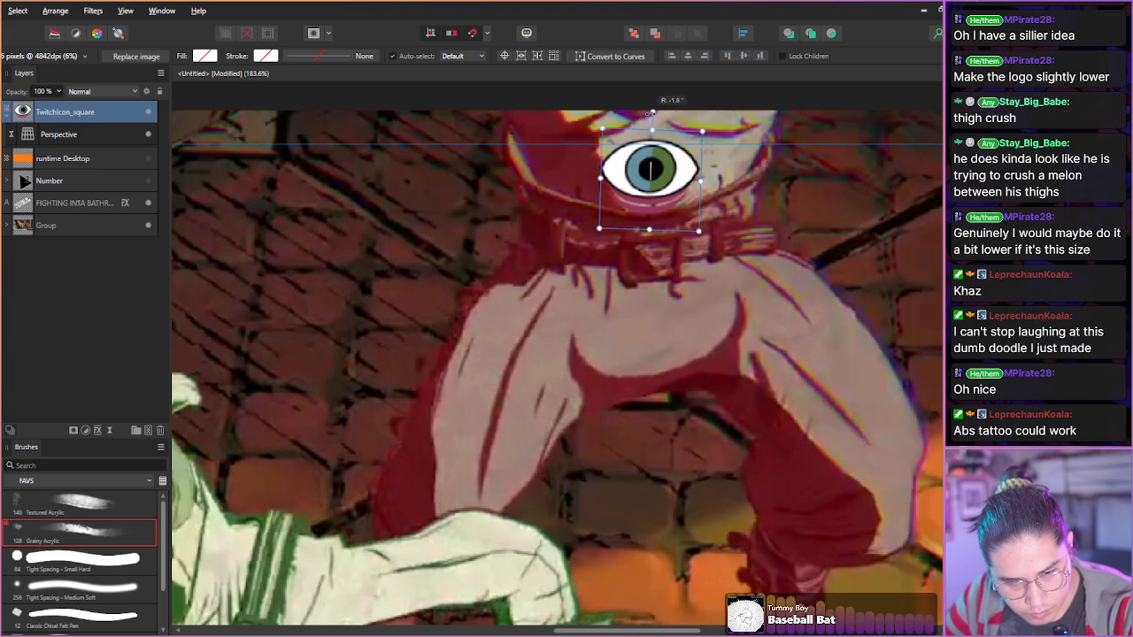
{"action": "left_click_drag", "start_coordinate": [641, 187], "coordinate": [642, 175]}
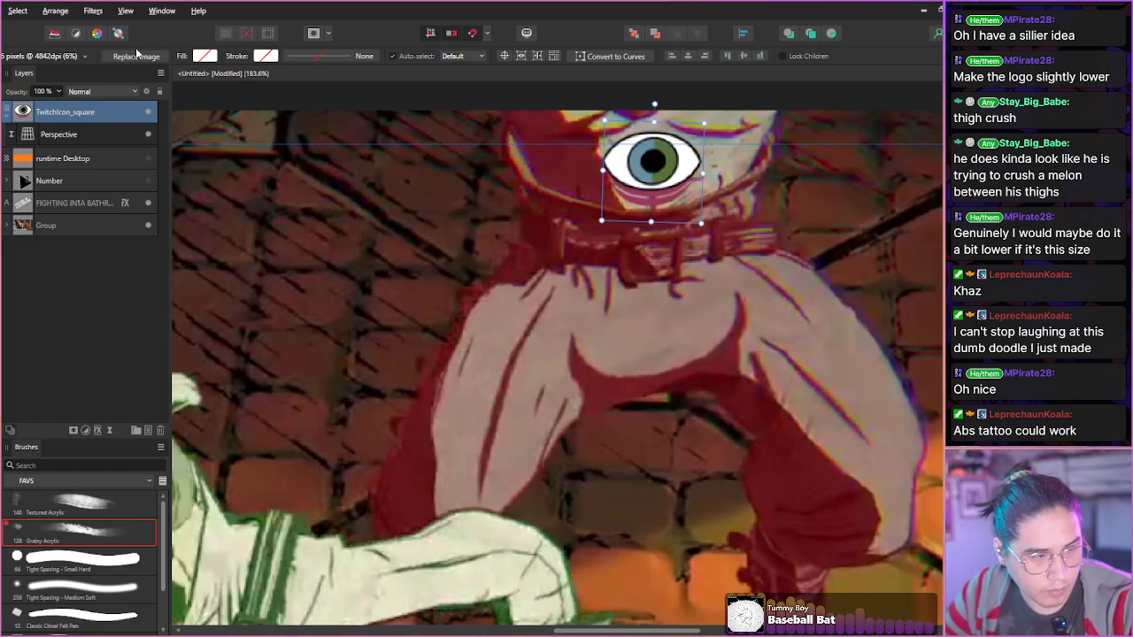
- Set the eye logo's blend mode to Color Burn and deselect the logo
{"action": "left_click", "coordinate": [81, 91]}
{"action": "left_click", "coordinate": [67, 95]}
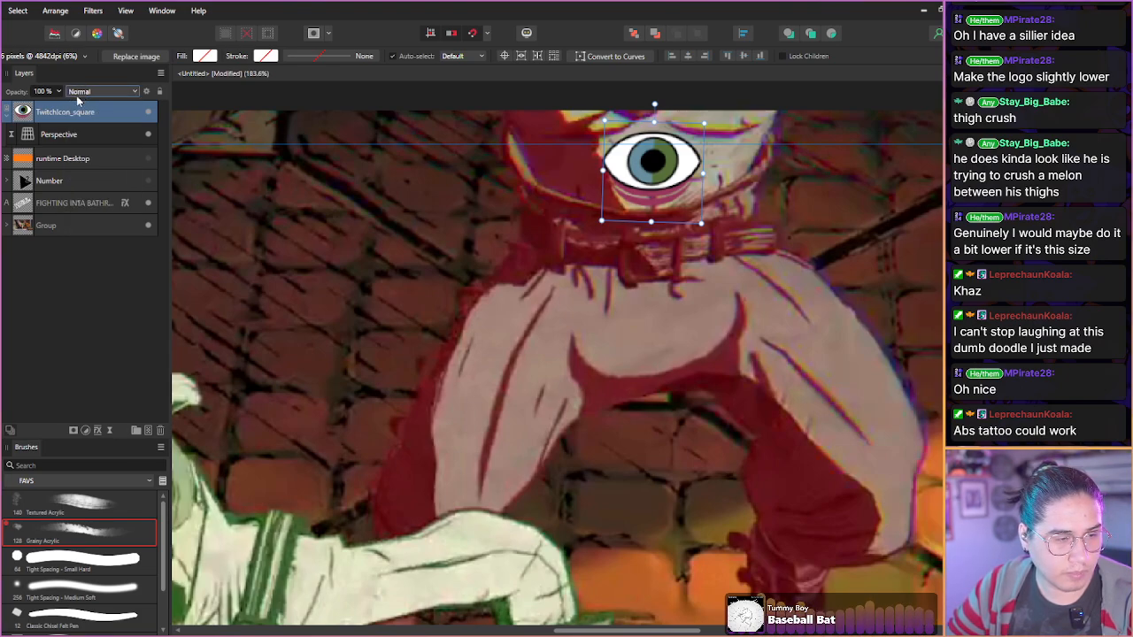
{"action": "scroll", "coordinate": [76, 94], "scroll_direction": "down", "scroll_amount": 1}
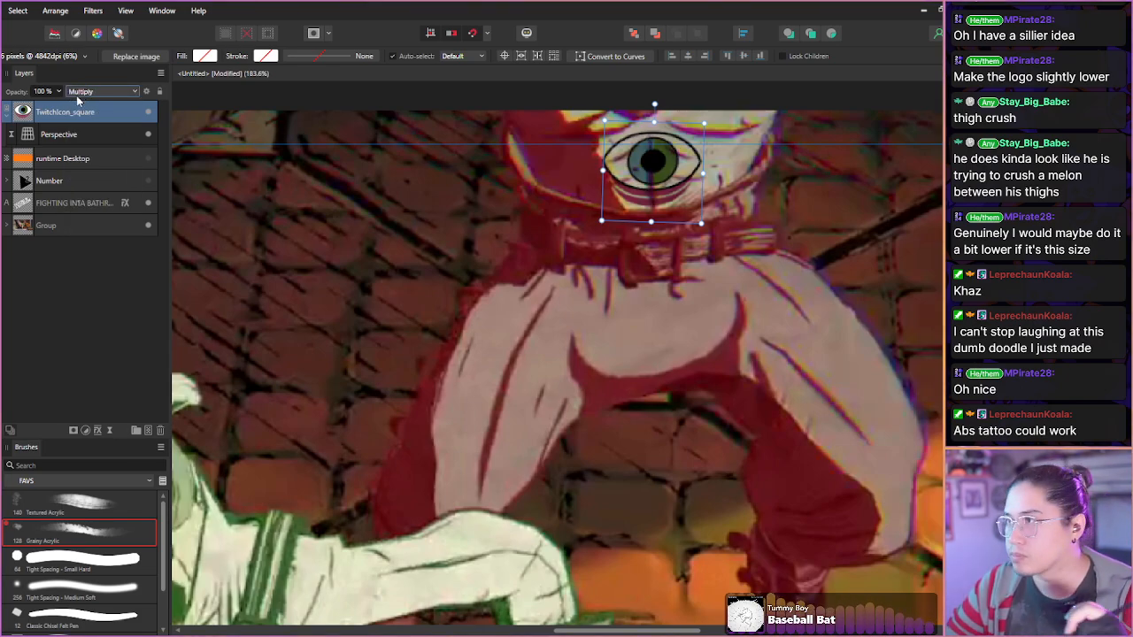
{"action": "scroll", "coordinate": [77, 96], "scroll_direction": "down", "scroll_amount": 1}
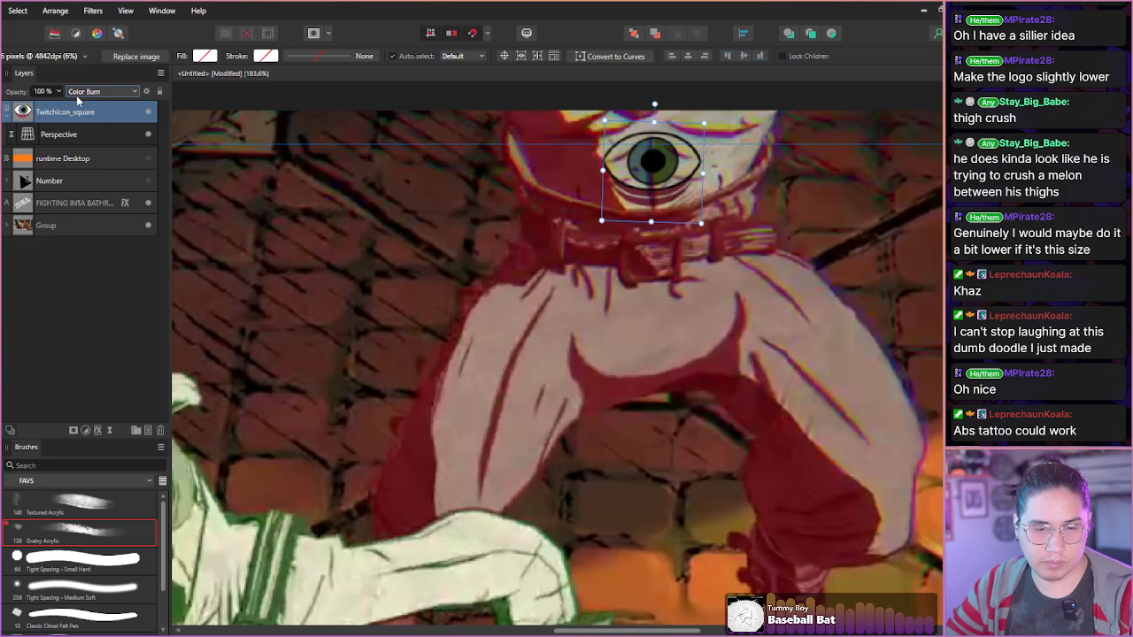
{"action": "left_click", "coordinate": [119, 270]}
- Move the eye logo down onto the standing fighter's belt as a buckle and enlarge it slightly
{"action": "mouse_move", "coordinate": [270, 332]}
{"action": "left_mouse_down"}
{"action": "mouse_move", "coordinate": [404, 313]}
{"action": "mouse_move", "coordinate": [307, 339]}
{"action": "mouse_move", "coordinate": [339, 286]}
{"action": "mouse_move", "coordinate": [326, 323]}
{"action": "mouse_move", "coordinate": [337, 339]}
{"action": "mouse_move", "coordinate": [316, 340]}
{"action": "mouse_move", "coordinate": [345, 339]}
{"action": "mouse_move", "coordinate": [324, 356]}
{"action": "left_mouse_up"}
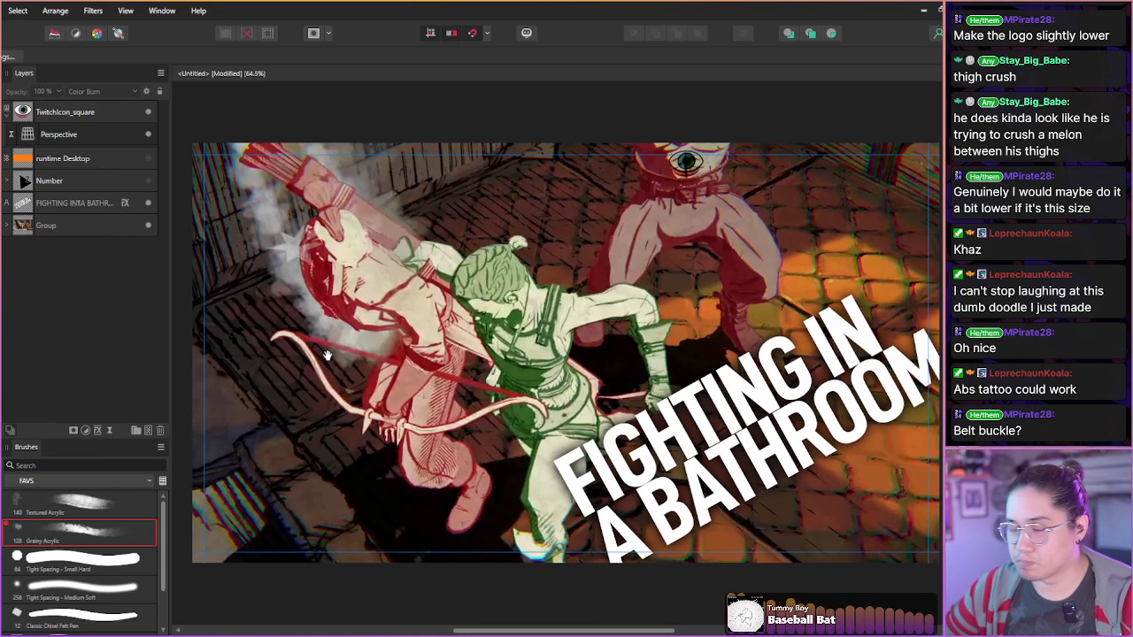
{"action": "left_click_drag", "start_coordinate": [678, 229], "coordinate": [716, 225]}
{"action": "left_click_drag", "start_coordinate": [633, 180], "coordinate": [536, 260]}
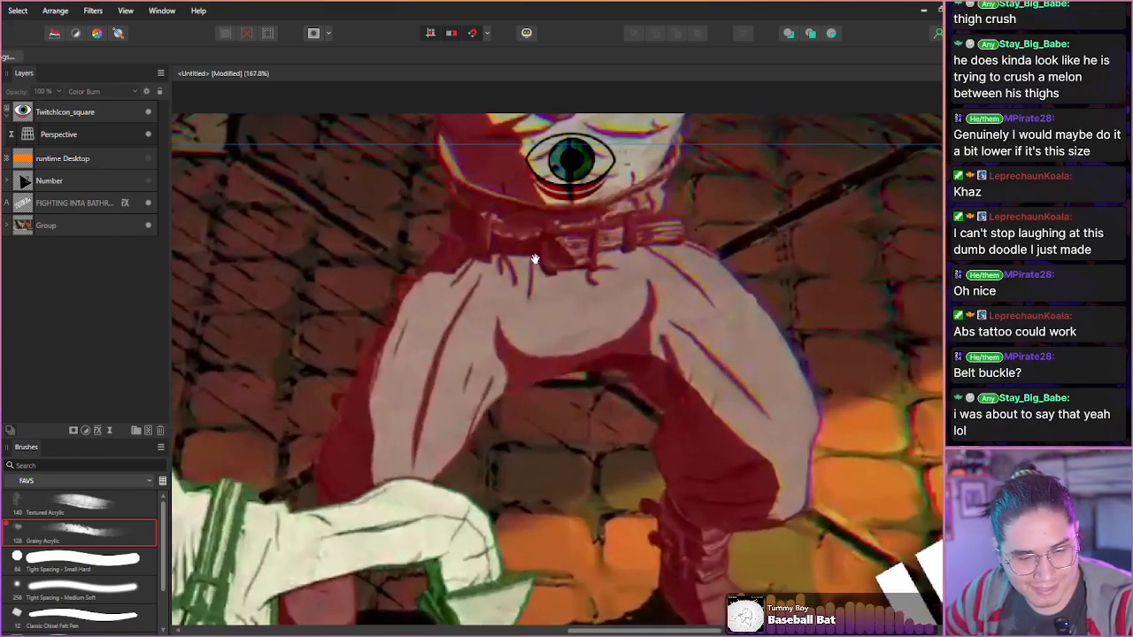
{"action": "left_click", "coordinate": [538, 156]}
{"action": "left_click_drag", "start_coordinate": [558, 186], "coordinate": [562, 222]}
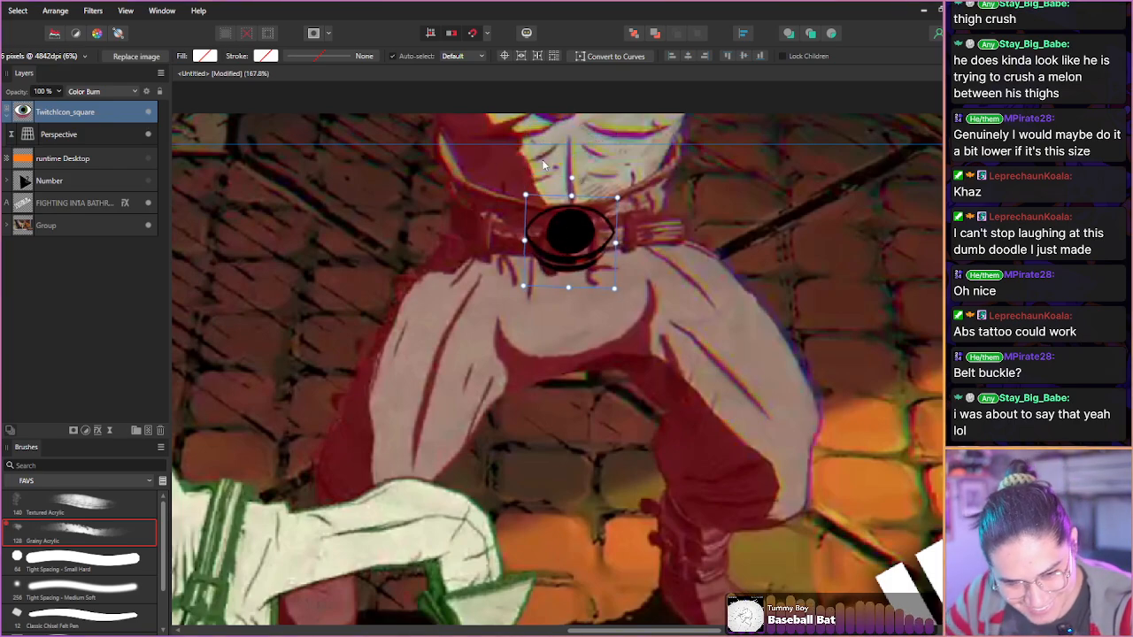
{"action": "left_click_drag", "start_coordinate": [571, 198], "coordinate": [562, 236]}
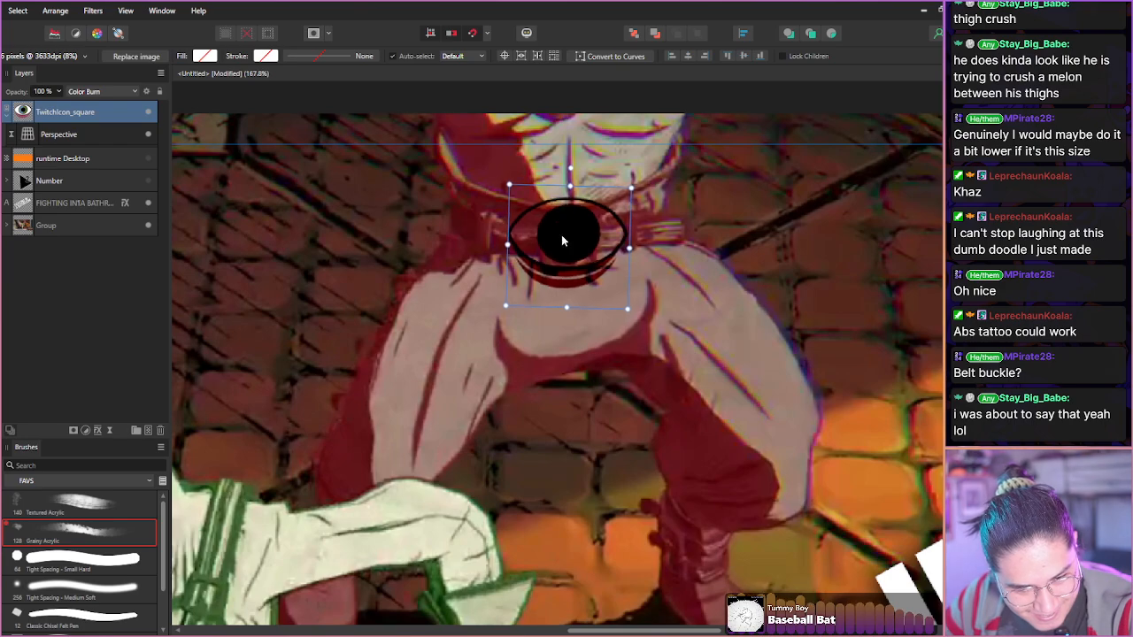
{"action": "left_click_drag", "start_coordinate": [566, 307], "coordinate": [568, 286]}
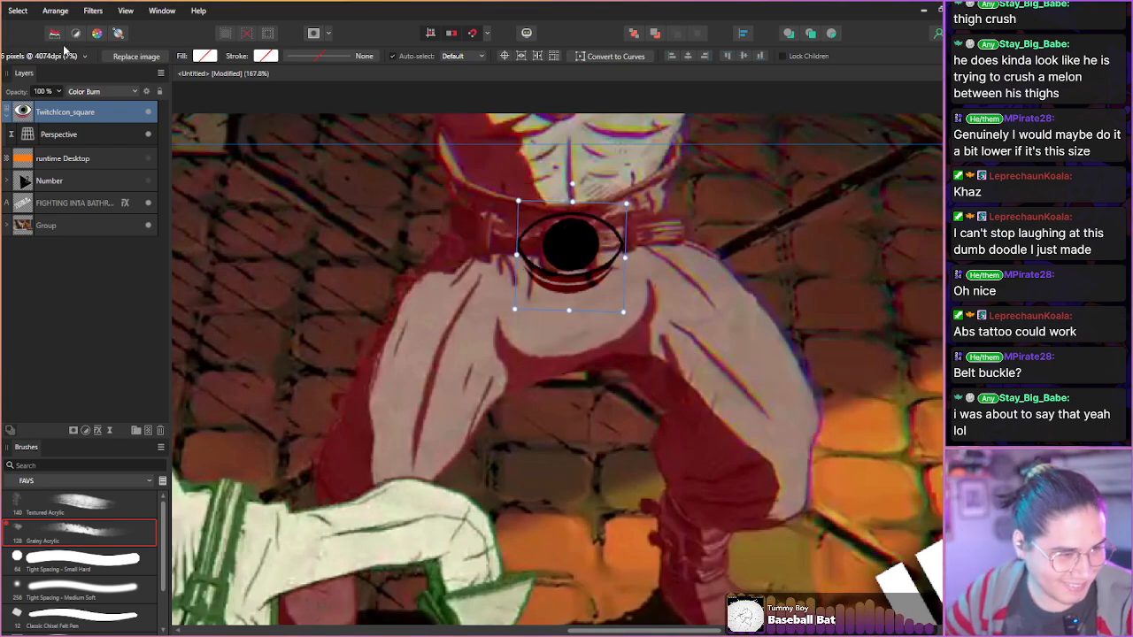
- Cycle through the blend modes for the eye logo on the belt and set it to Luminosity
{"action": "left_click", "coordinate": [84, 91]}
{"action": "left_click", "coordinate": [78, 93]}
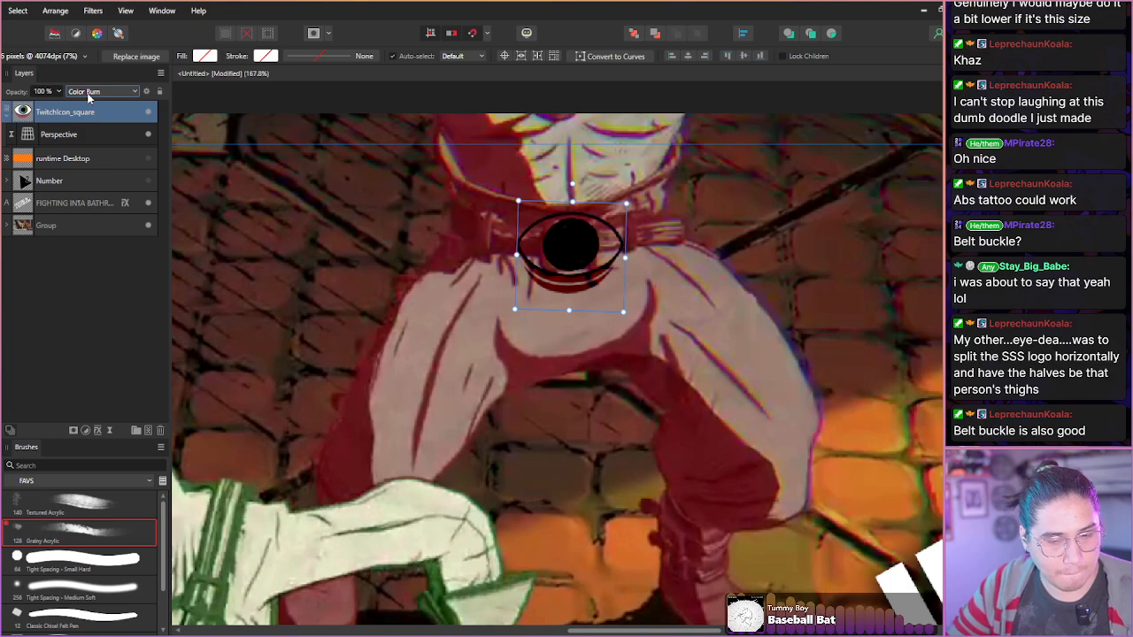
{"action": "scroll", "coordinate": [87, 97], "scroll_direction": "down", "scroll_amount": 3}
{"action": "scroll", "coordinate": [89, 98], "scroll_direction": "down", "scroll_amount": 4}
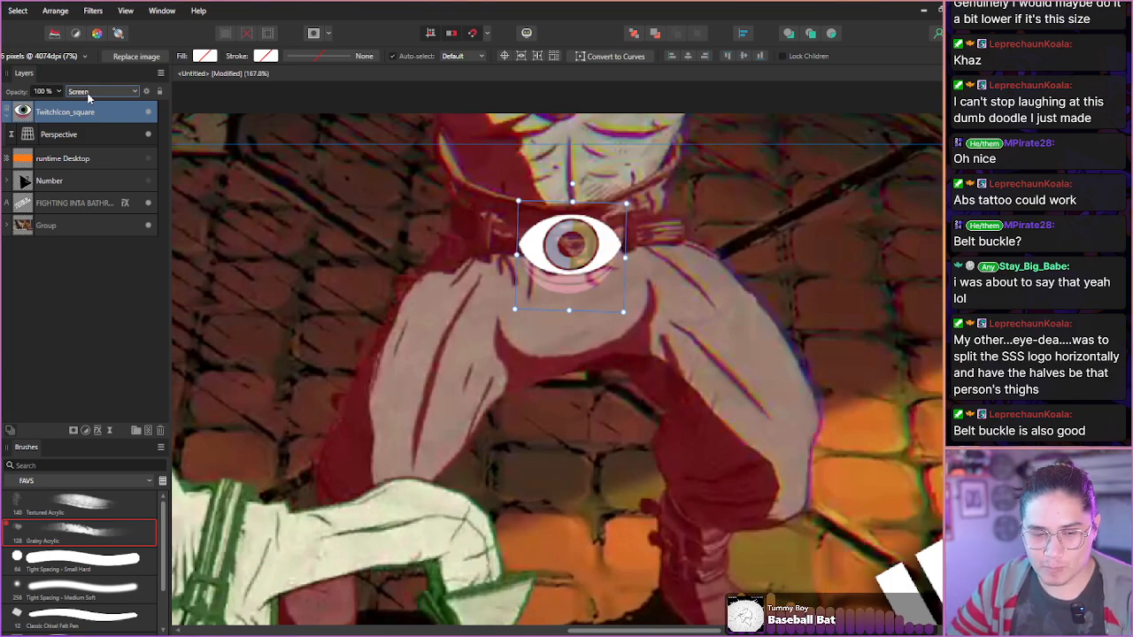
{"action": "scroll", "coordinate": [88, 98], "scroll_direction": "down", "scroll_amount": 4}
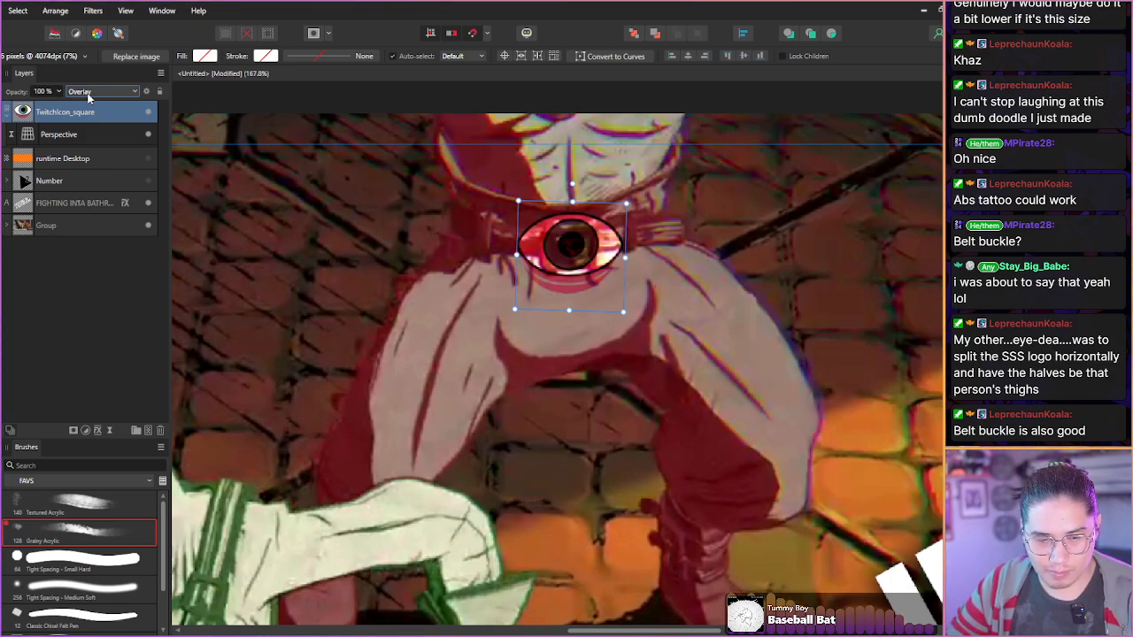
{"action": "scroll", "coordinate": [88, 99], "scroll_direction": "up", "scroll_amount": 1}
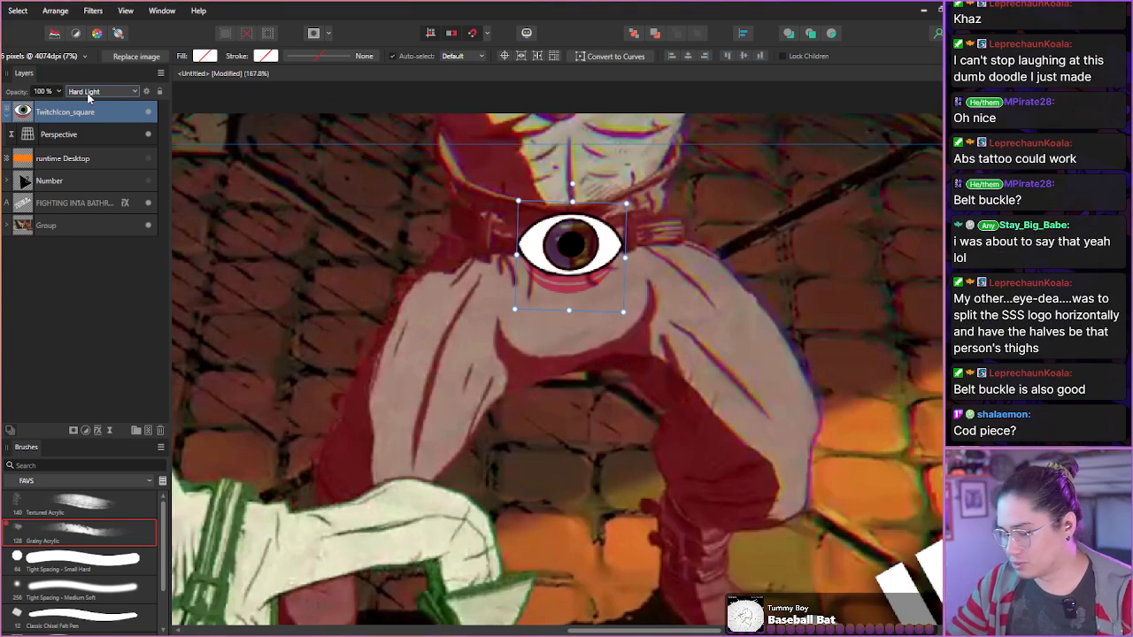
{"action": "scroll", "coordinate": [88, 96], "scroll_direction": "down", "scroll_amount": 2}
{"action": "scroll", "coordinate": [88, 97], "scroll_direction": "down", "scroll_amount": 5}
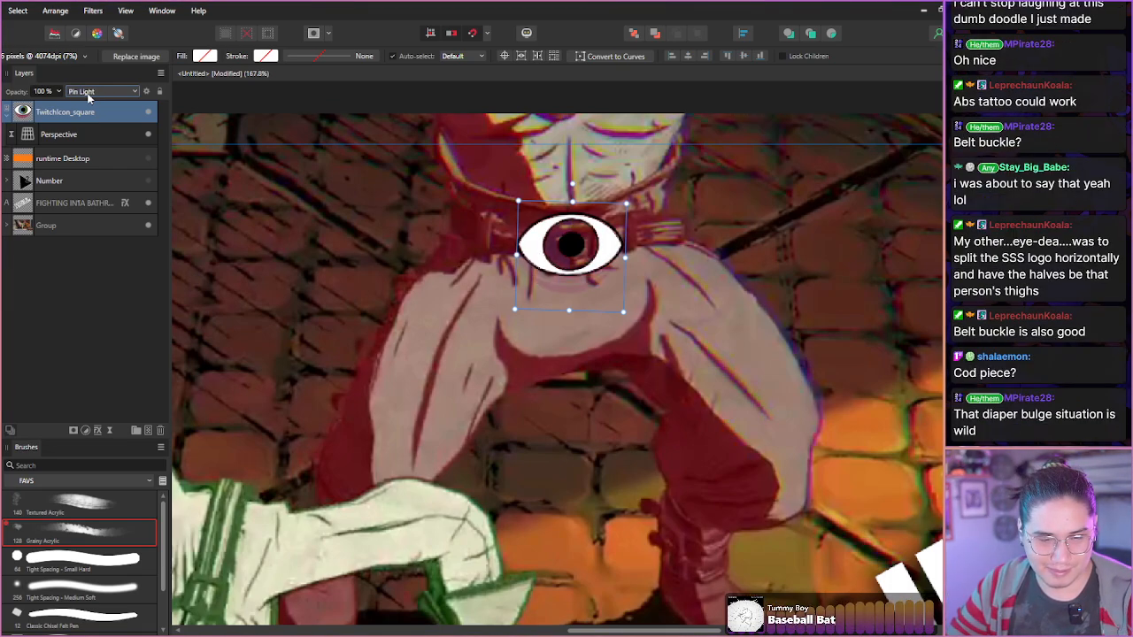
{"action": "scroll", "coordinate": [88, 98], "scroll_direction": "down", "scroll_amount": 3}
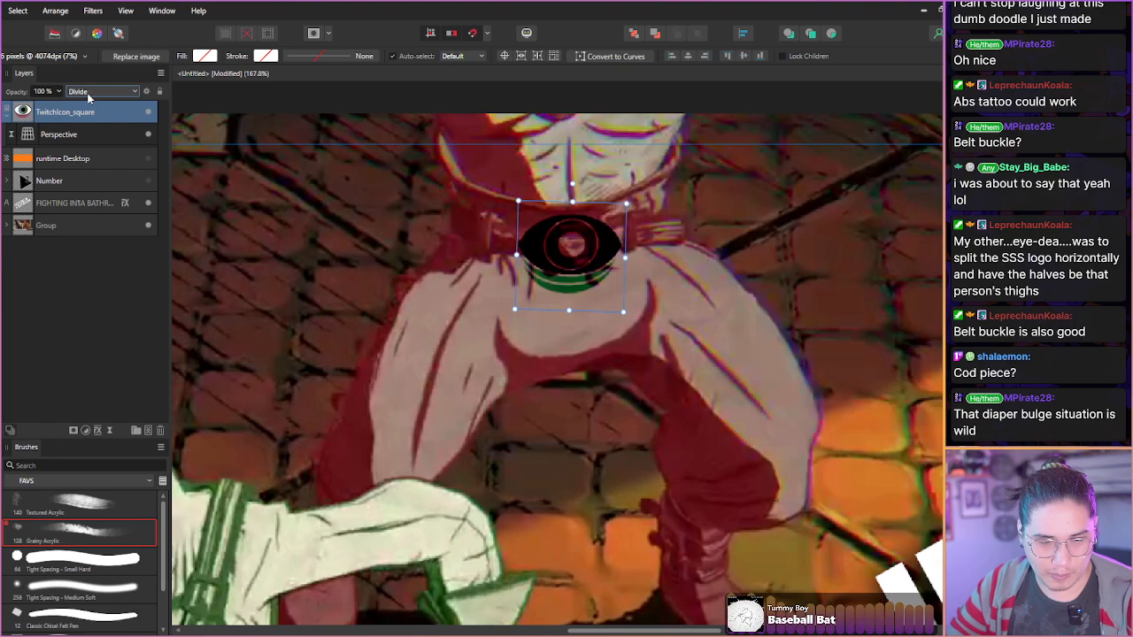
{"action": "scroll", "coordinate": [88, 99], "scroll_direction": "down", "scroll_amount": 2}
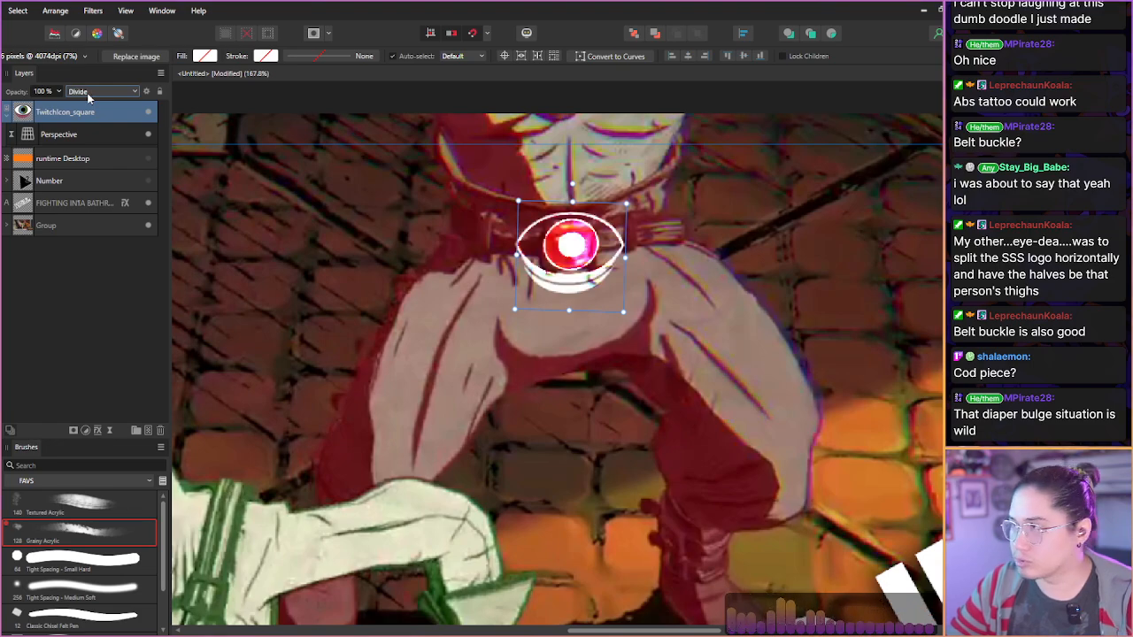
{"action": "scroll", "coordinate": [87, 98], "scroll_direction": "down", "scroll_amount": 2}
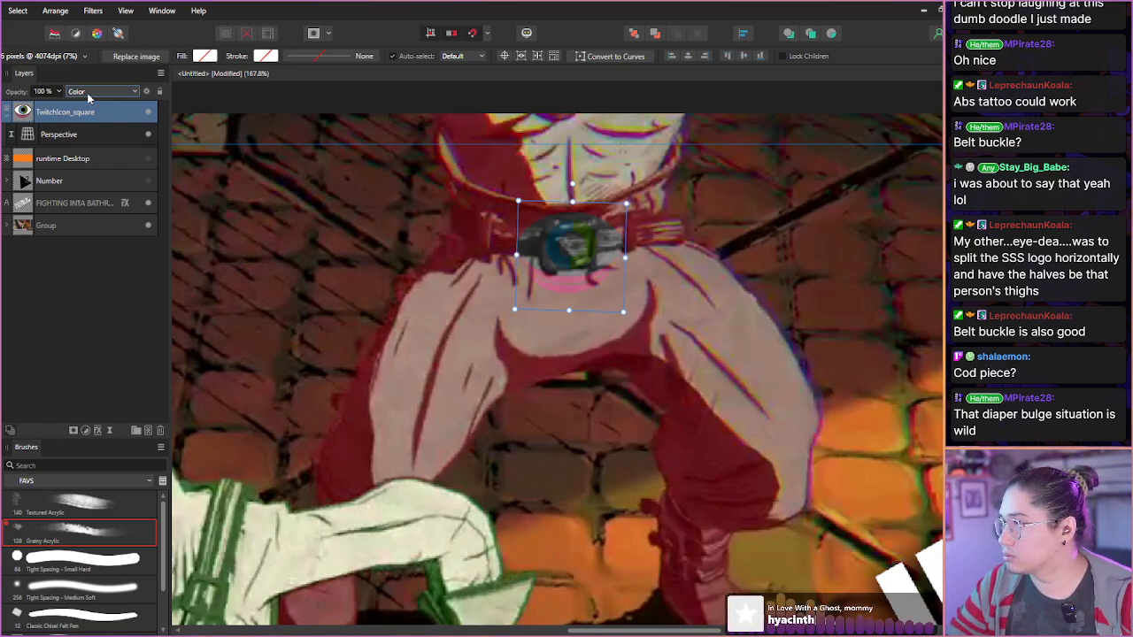
{"action": "scroll", "coordinate": [87, 98], "scroll_direction": "down", "scroll_amount": 1}
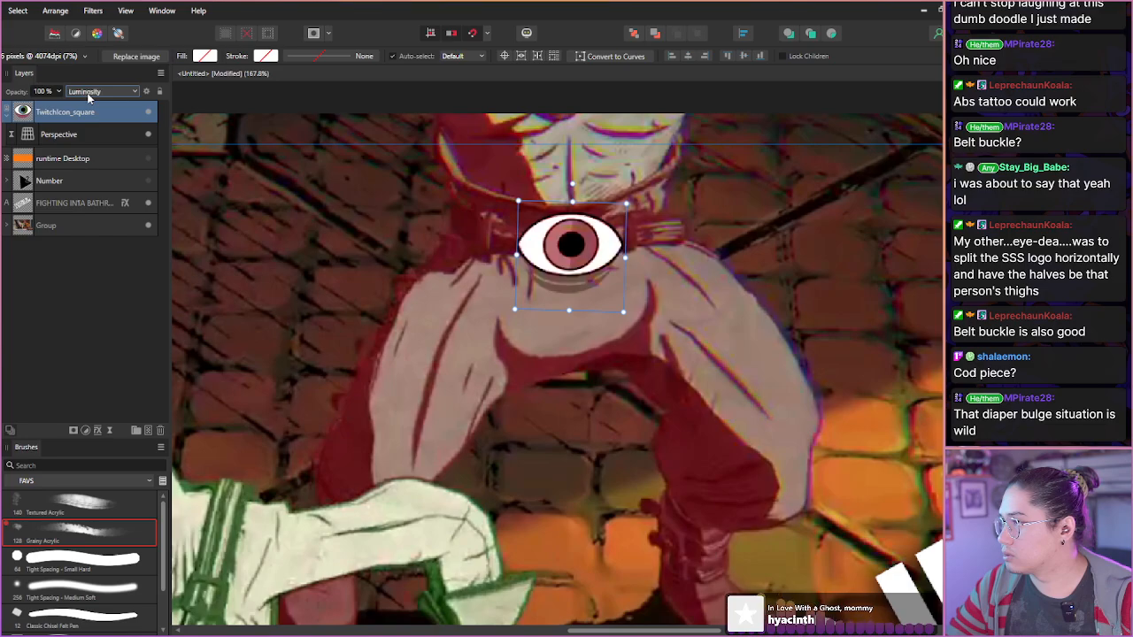
- Deselect the eye logo and examine how the belt buckle reads in the whole thumbnail composition
{"action": "left_click", "coordinate": [89, 350]}
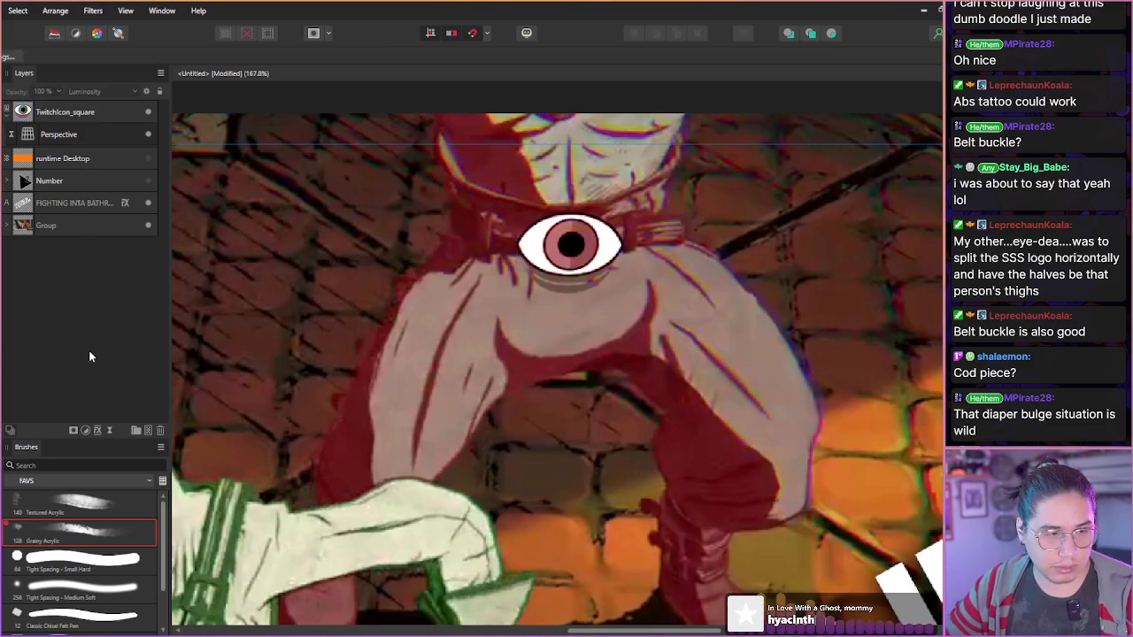
{"action": "key", "text": "ctrl+1"}
{"action": "scroll", "coordinate": [277, 355], "scroll_direction": "down", "scroll_amount": 2}
{"action": "left_click_drag", "start_coordinate": [277, 355], "coordinate": [425, 295]}
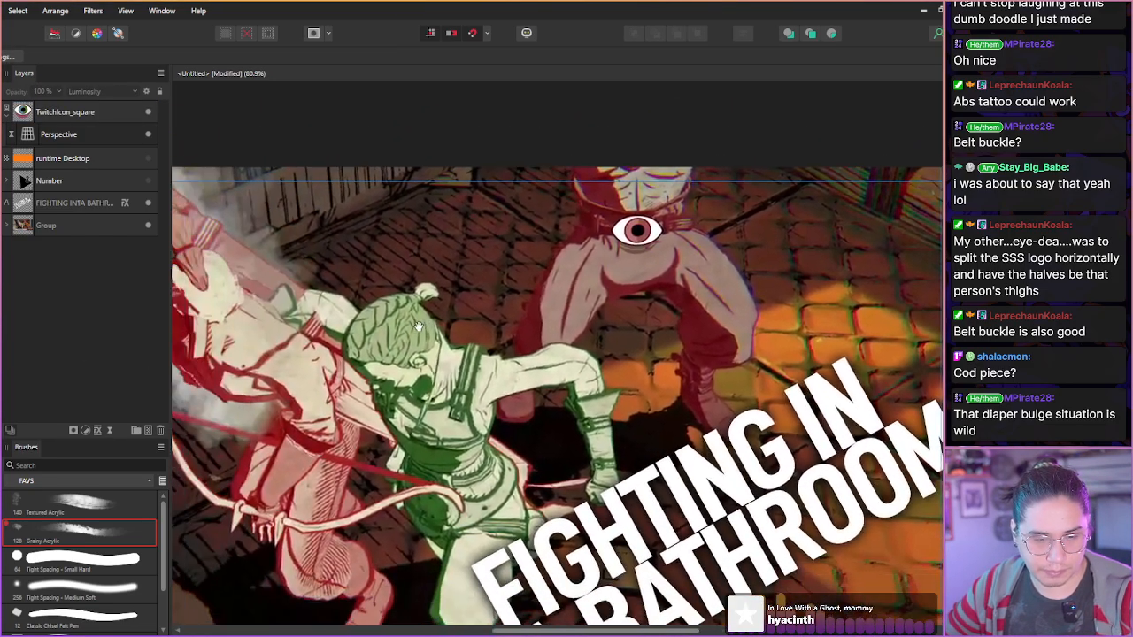
{"action": "scroll", "coordinate": [389, 371], "scroll_direction": "down", "scroll_amount": 1}
{"action": "left_click_drag", "start_coordinate": [354, 393], "coordinate": [450, 338]}
{"action": "scroll", "coordinate": [355, 398], "scroll_direction": "down", "scroll_amount": 1}
{"action": "left_click_drag", "start_coordinate": [300, 423], "coordinate": [334, 429]}
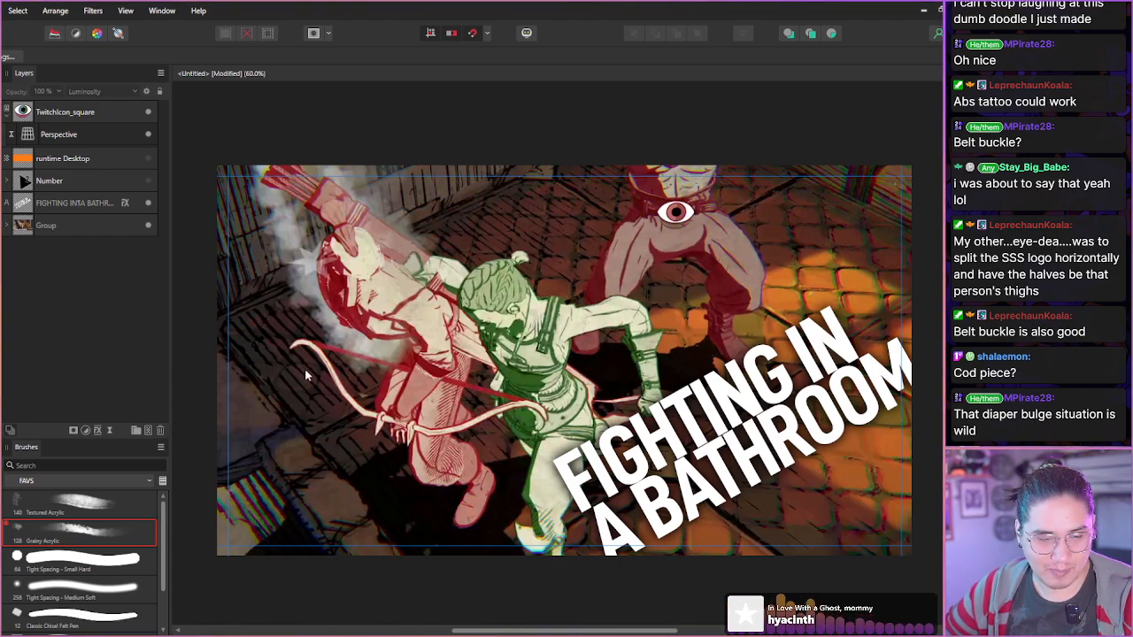
- Adjust the four corners of the eye logo's live perspective filter so the buckle follows the tilt of the fighter's belt
{"action": "left_click", "coordinate": [24, 118]}
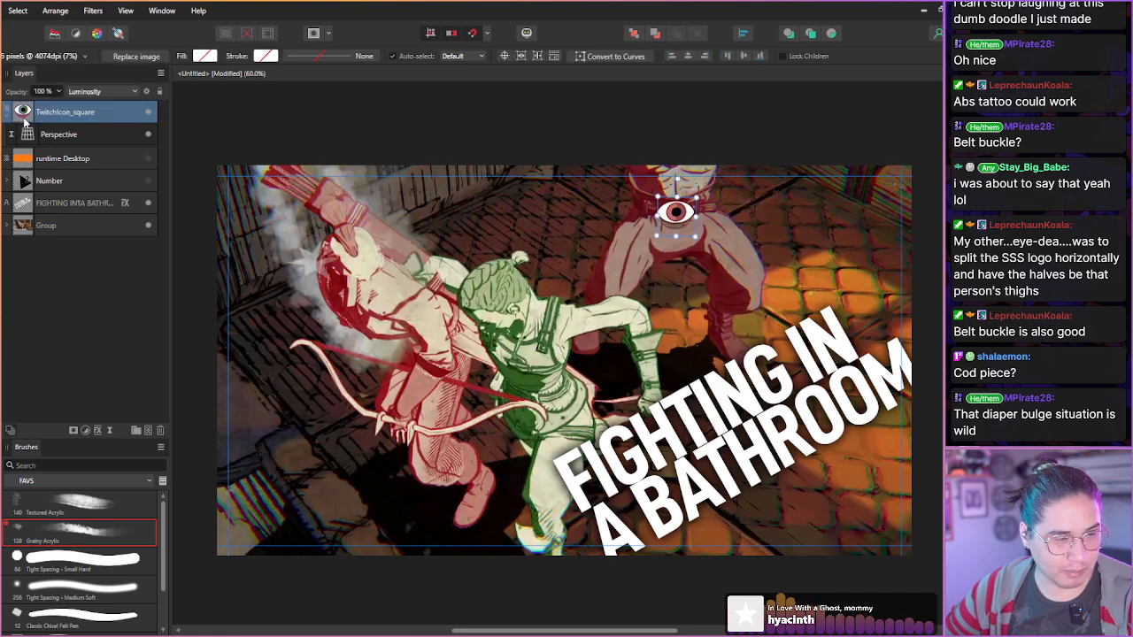
{"action": "left_click_drag", "start_coordinate": [564, 253], "coordinate": [331, 298]}
{"action": "scroll", "coordinate": [407, 288], "scroll_direction": "up", "scroll_amount": 3}
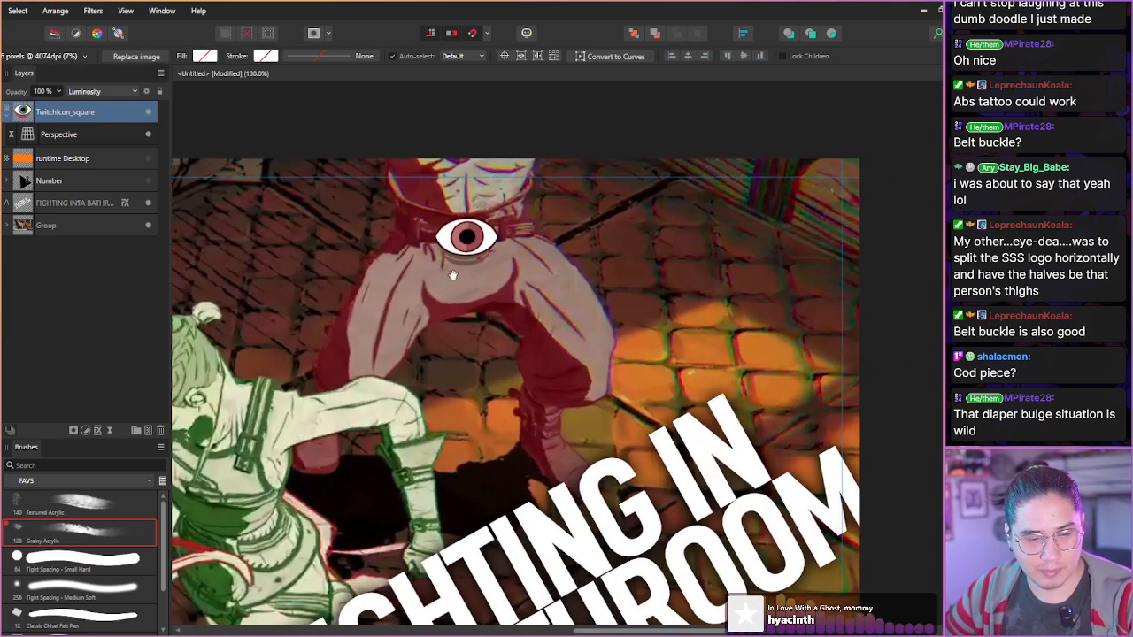
{"action": "scroll", "coordinate": [423, 271], "scroll_direction": "up", "scroll_amount": 2}
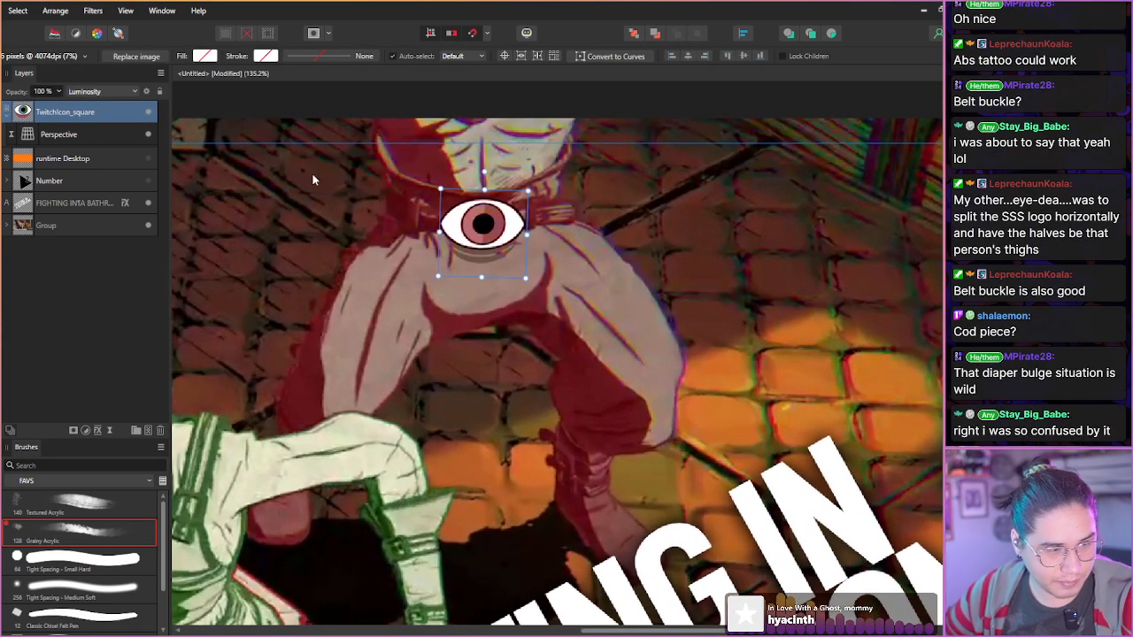
{"action": "left_click", "coordinate": [33, 137]}
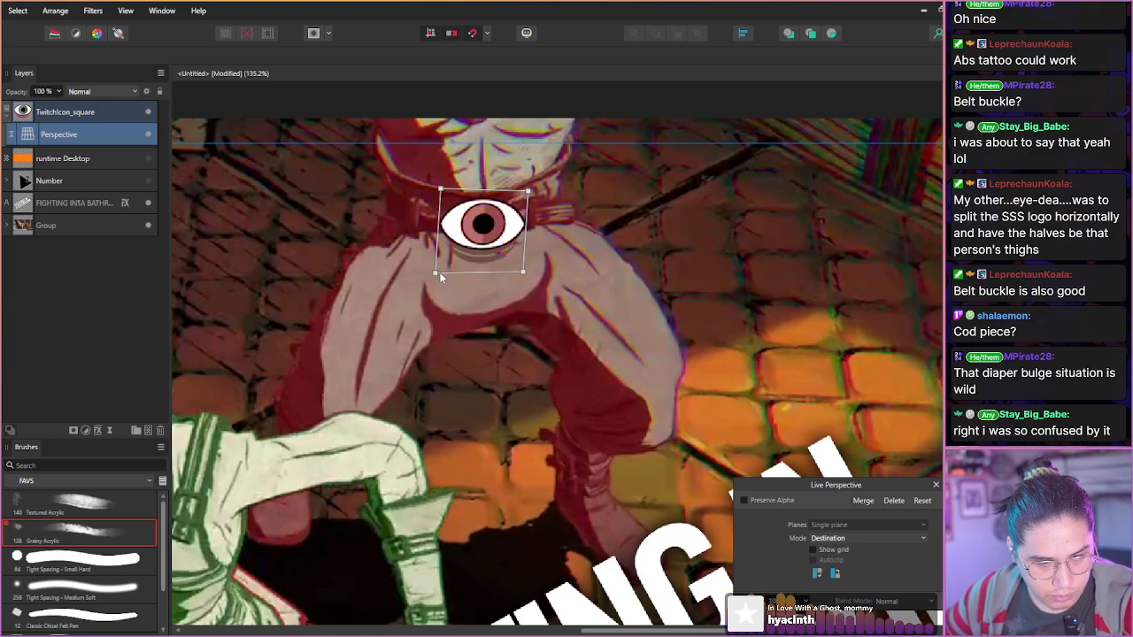
{"action": "left_click_drag", "start_coordinate": [439, 274], "coordinate": [443, 275]}
{"action": "left_click_drag", "start_coordinate": [521, 275], "coordinate": [522, 260]}
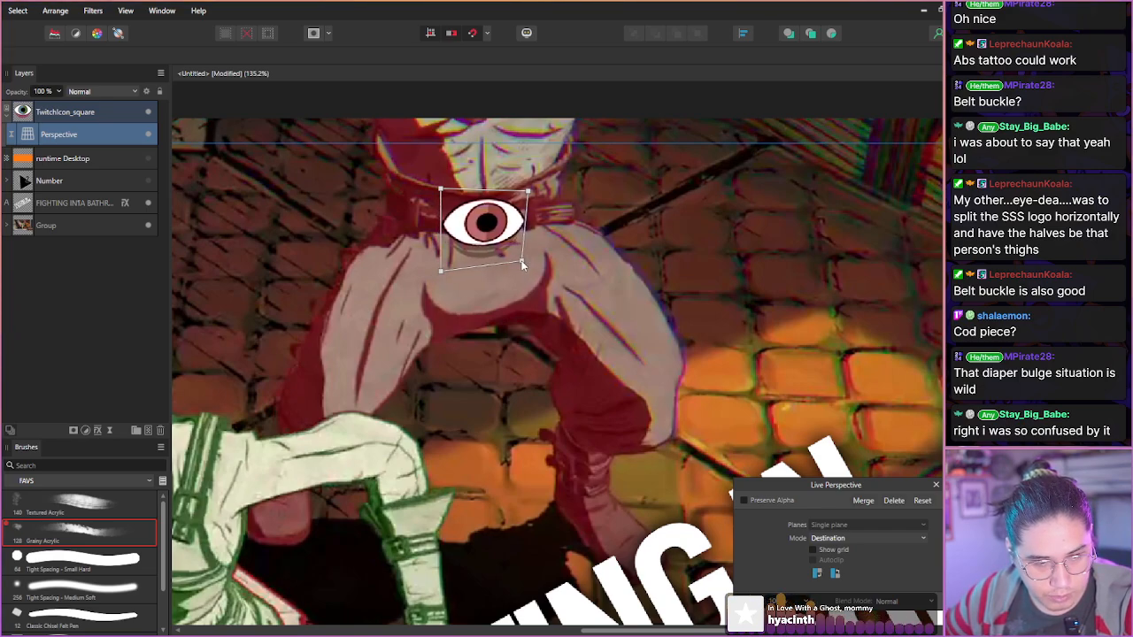
{"action": "left_click_drag", "start_coordinate": [441, 188], "coordinate": [443, 200]}
{"action": "left_click_drag", "start_coordinate": [524, 184], "coordinate": [524, 195]}
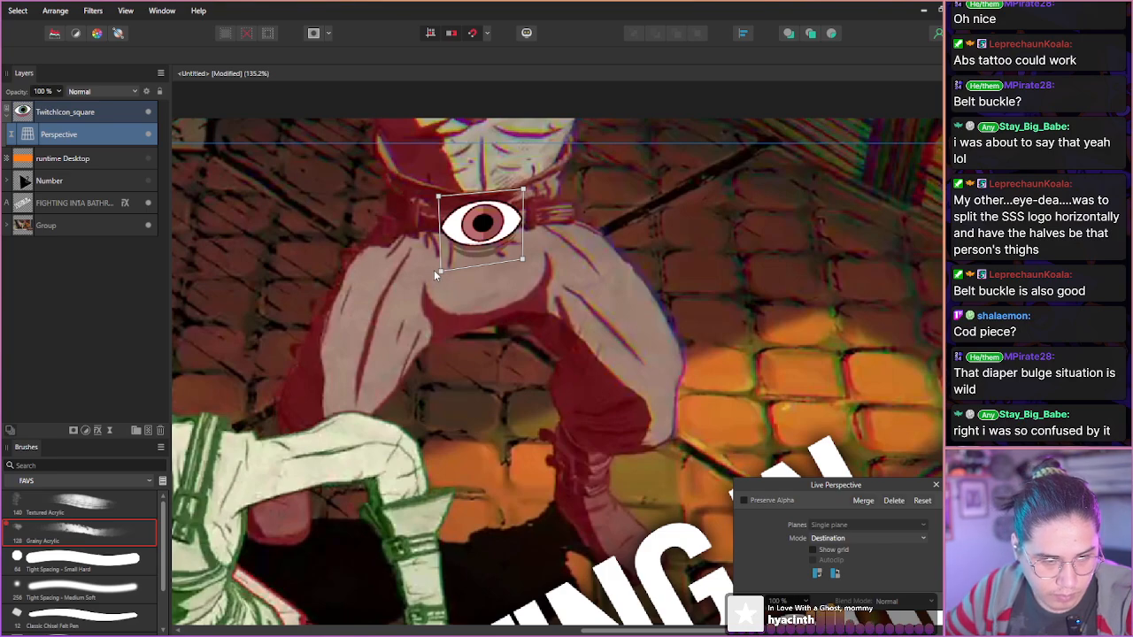
{"action": "left_click_drag", "start_coordinate": [440, 268], "coordinate": [441, 267]}
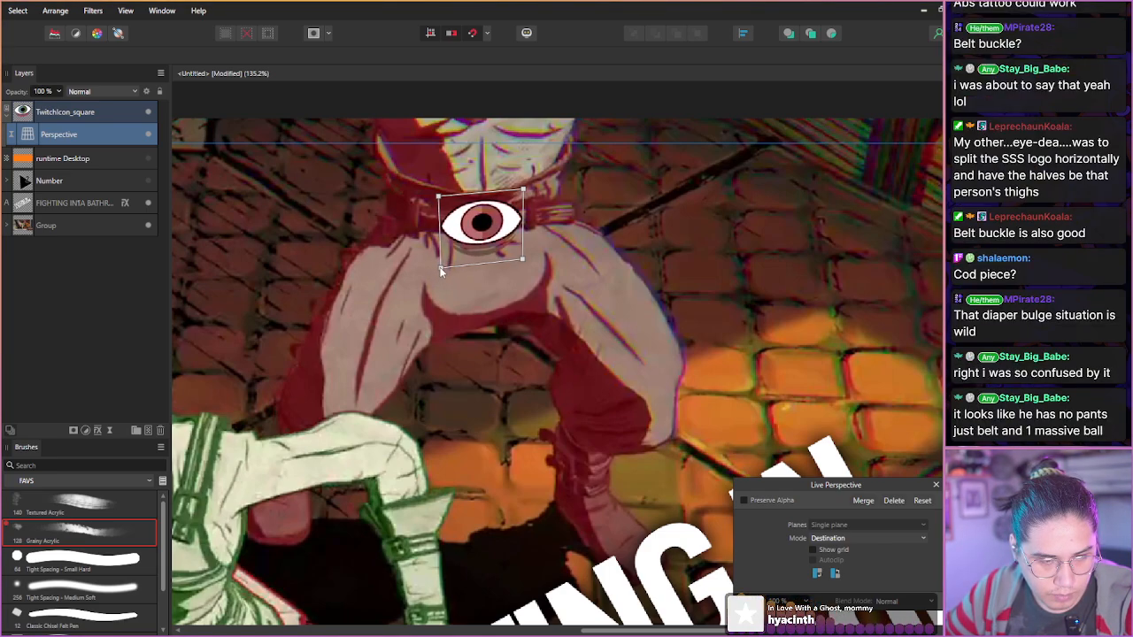
- Deselect the perspective filter and review the complete thumbnail, centred in view
{"action": "left_click", "coordinate": [51, 296]}
{"action": "scroll", "coordinate": [306, 320], "scroll_direction": "down", "scroll_amount": 5}
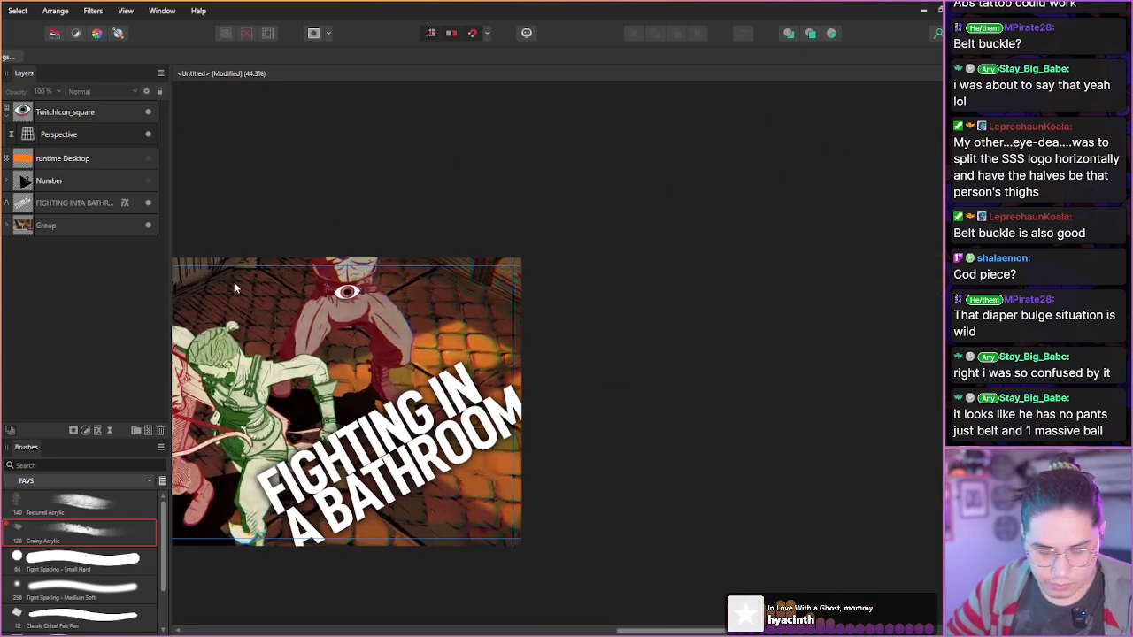
{"action": "key", "text": "space"}
{"action": "left_click_drag", "start_coordinate": [254, 353], "coordinate": [510, 285]}
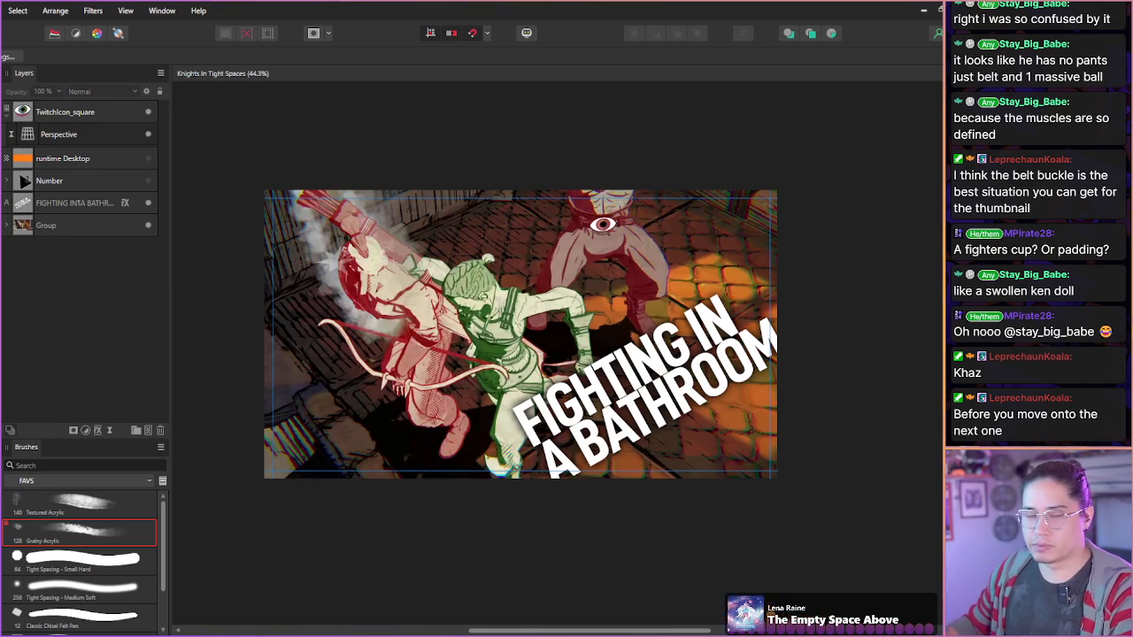
{"action": "key", "text": "alt+f"}
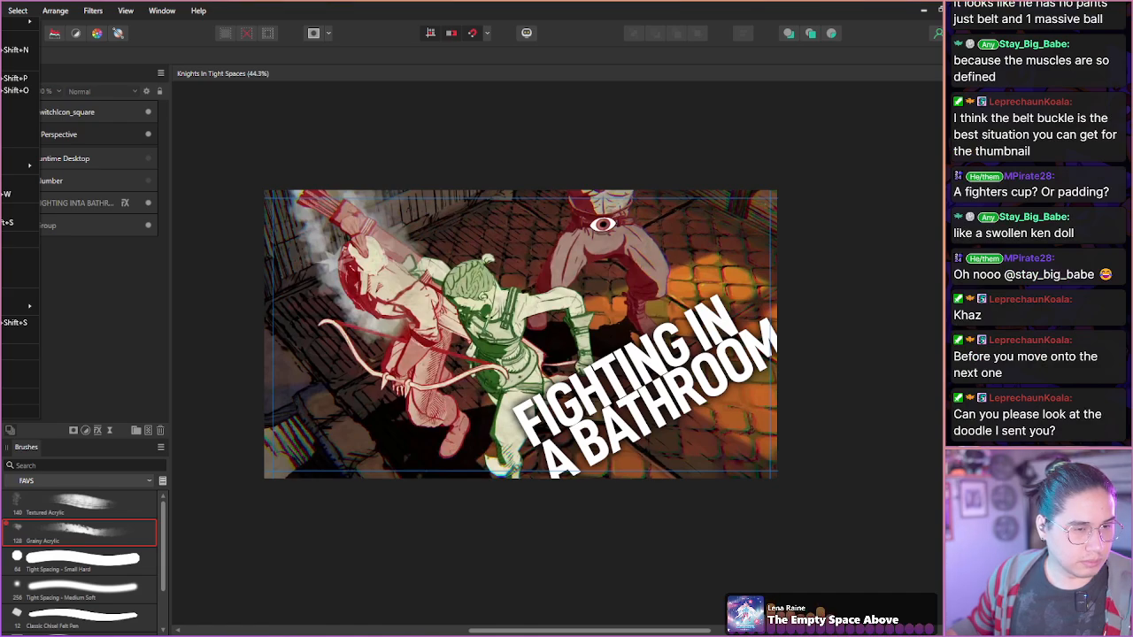
{"action": "key", "text": "Escape"}
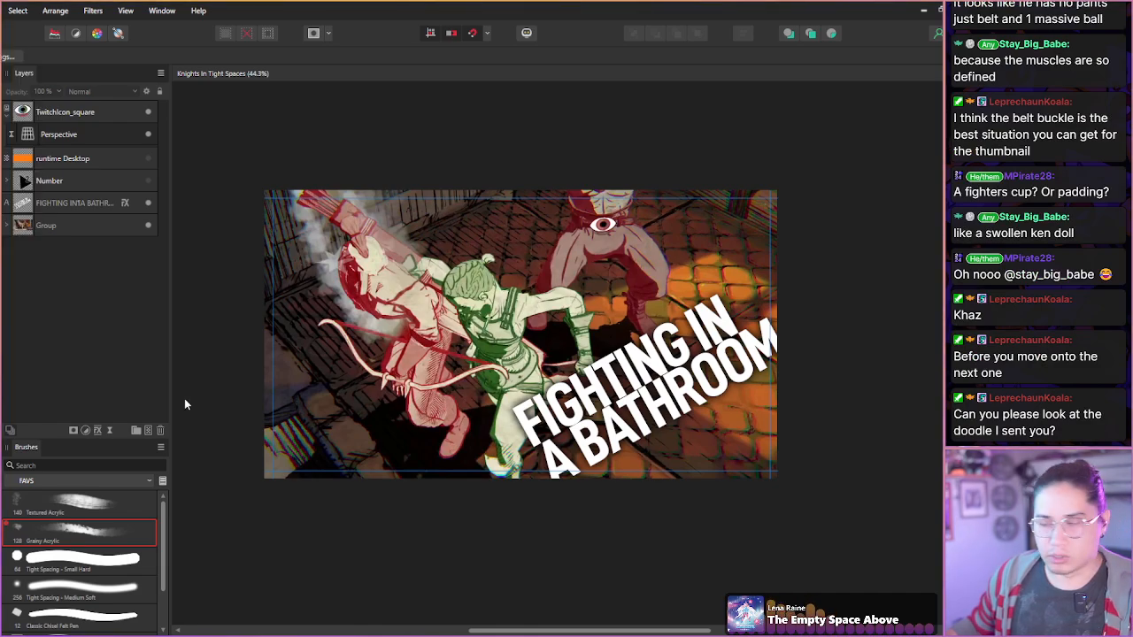
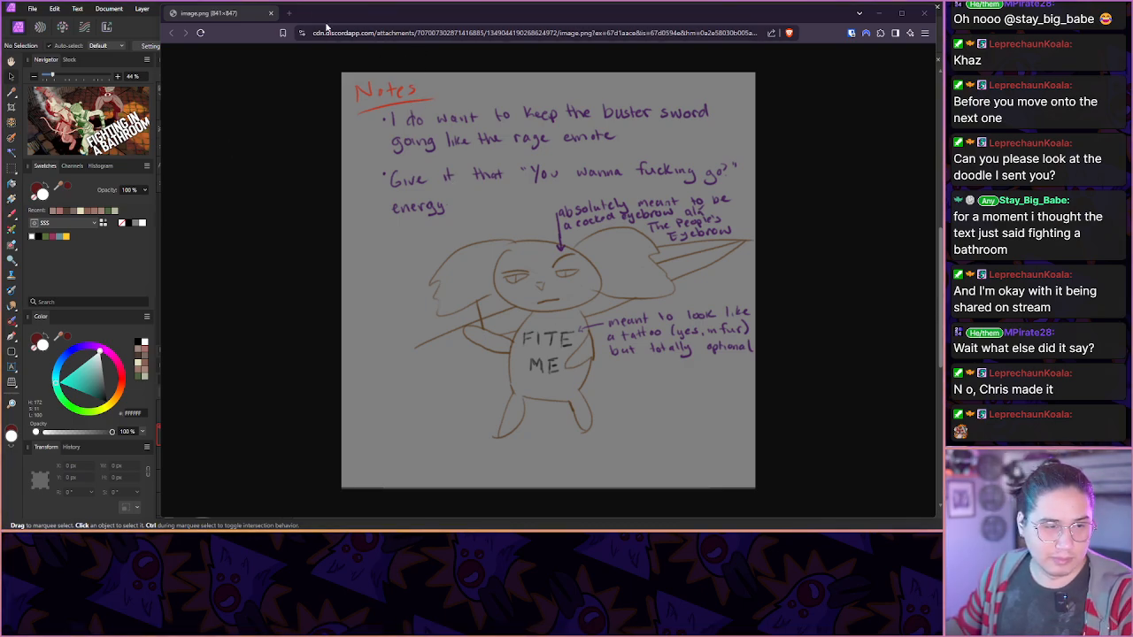
- Move the doodle image's browser window out of the way and close the Knights In Tight Spaces document, saving its changes
{"action": "left_click_drag", "start_coordinate": [321, 15], "coordinate": [322, 0]}
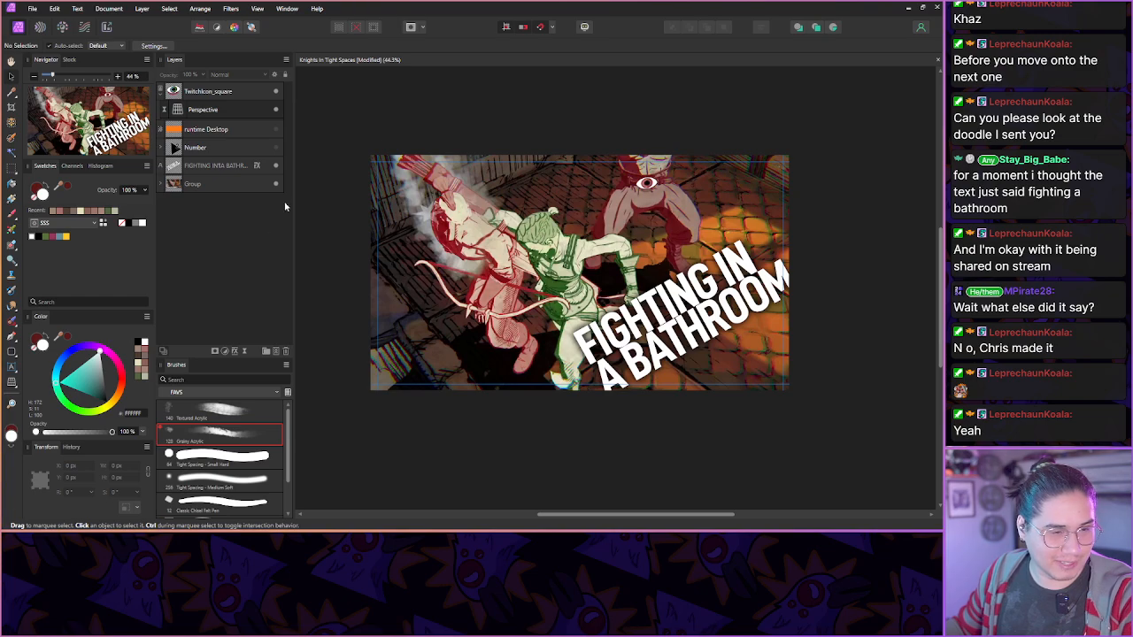
{"action": "left_click", "coordinate": [937, 59]}
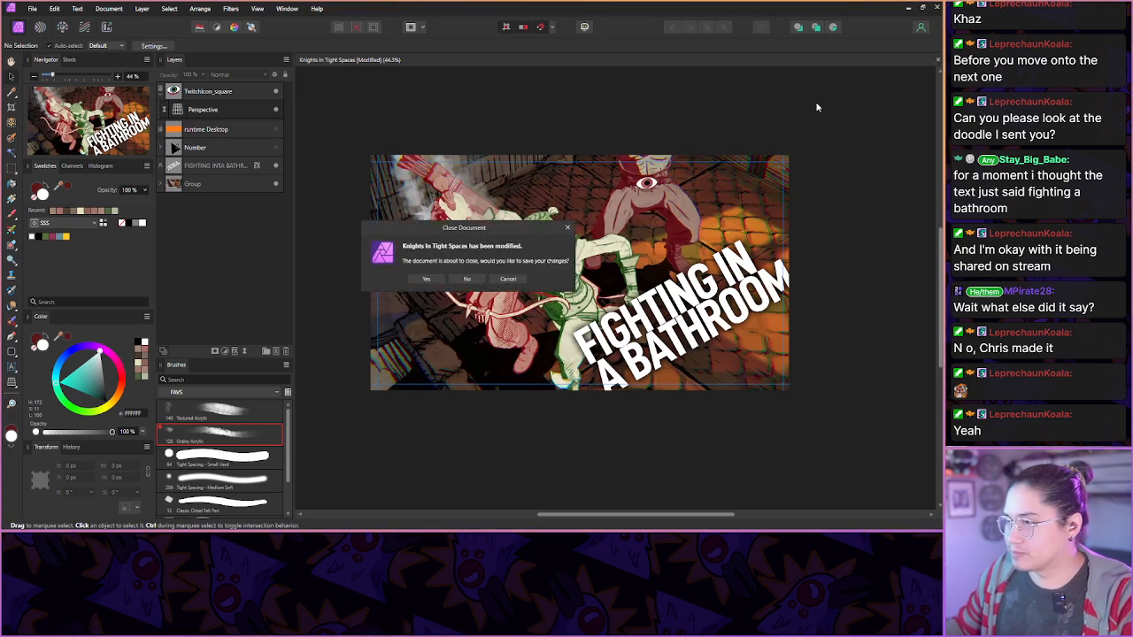
{"action": "left_click", "coordinate": [425, 279]}
- Create a new 1920 × 1080 px document from the thumbnail template with the eye logo, corner number and orange runtime box
{"action": "left_click", "coordinate": [32, 8]}
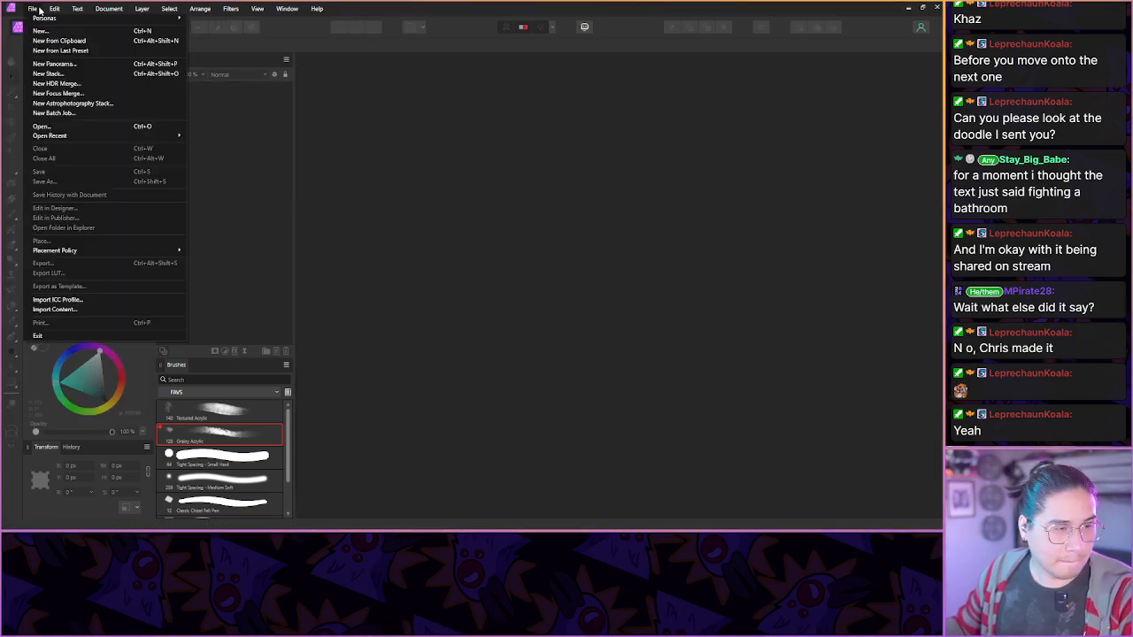
{"action": "mouse_move", "coordinate": [104, 136]}
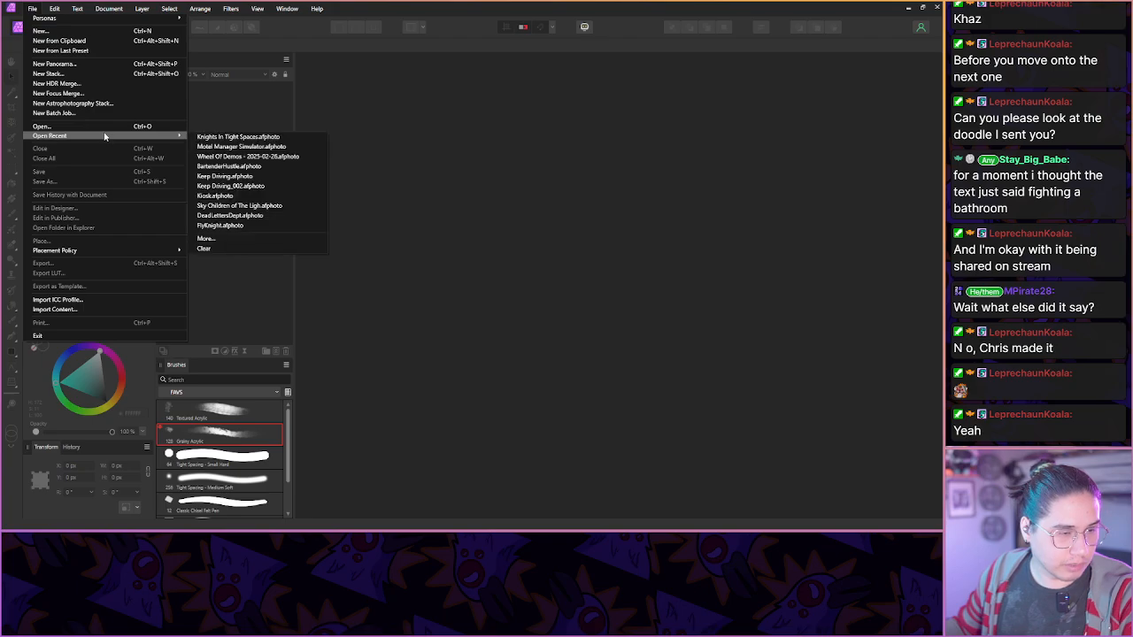
{"action": "left_click", "coordinate": [65, 33]}
{"action": "left_click", "coordinate": [229, 285]}
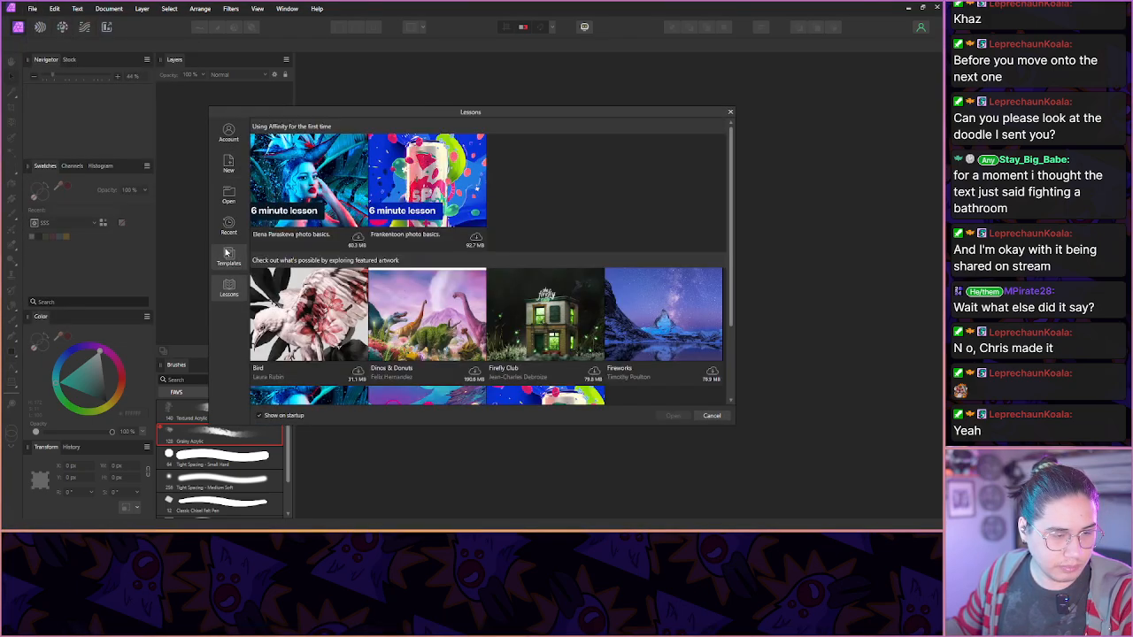
{"action": "left_click", "coordinate": [229, 256]}
{"action": "left_click", "coordinate": [322, 359]}
{"action": "double_click", "coordinate": [542, 273]}
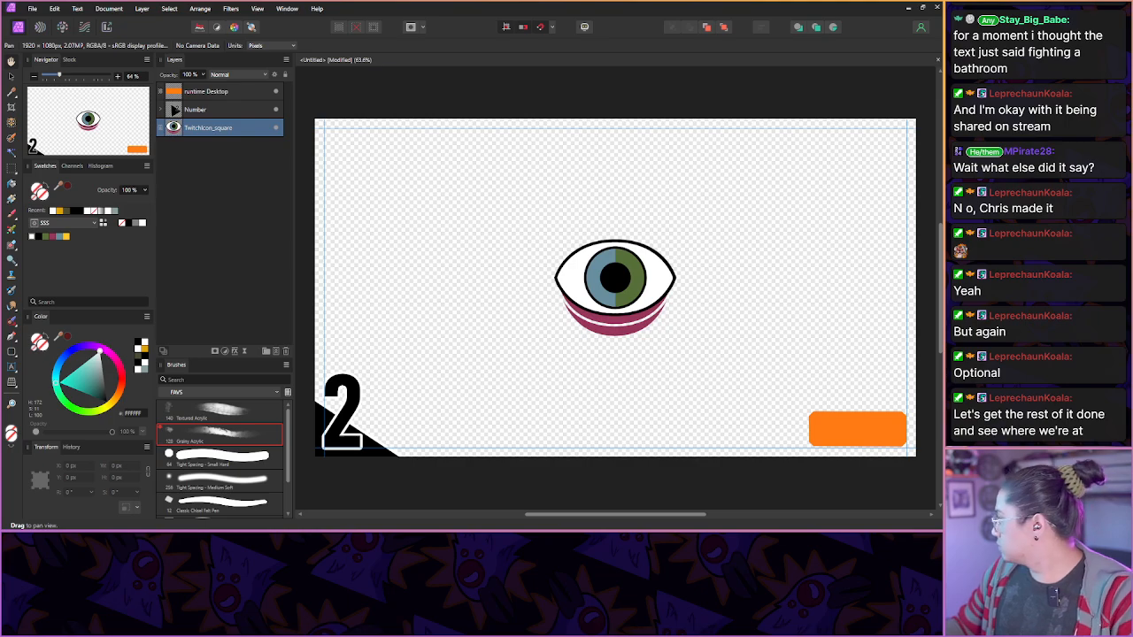
- Switch to the Split Fiction recording in VLC, skip past the Stream Starting Soon screen and pause on the two hosts at about 3:41
{"action": "key", "text": "alt+Tab"}
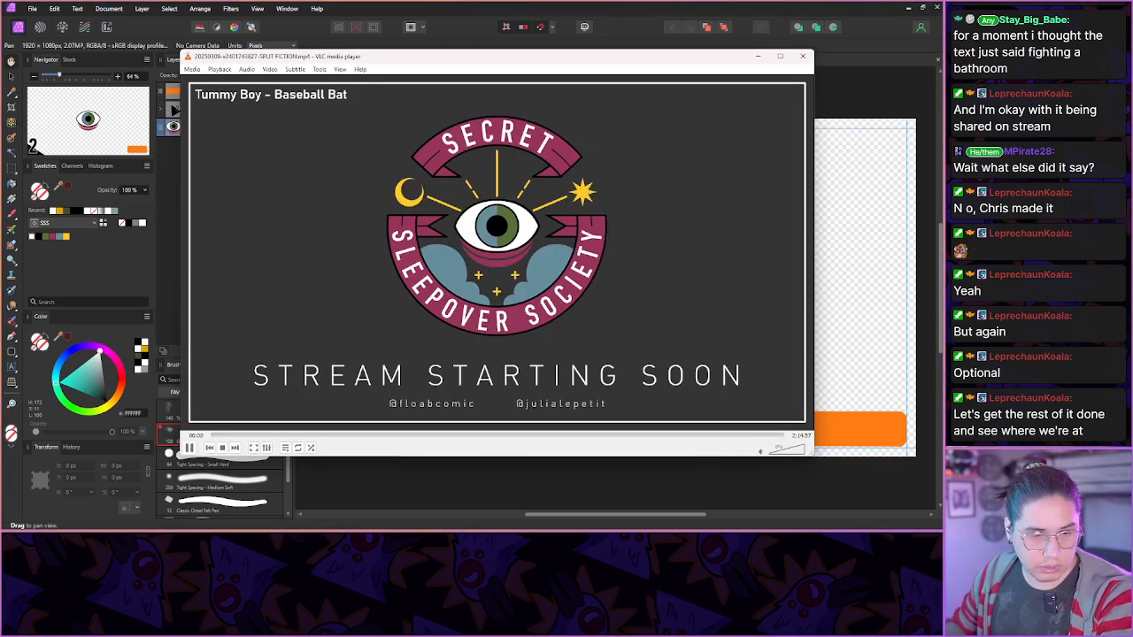
{"action": "key", "text": "shift+Right"}
{"action": "key", "text": "shift+Right"}
{"action": "key", "text": "shift+Right"}
{"action": "key", "text": "shift+Right"}
{"action": "key", "text": "shift+Right"}
{"action": "key", "text": "shift+Right"}
{"action": "key", "text": "shift+Right"}
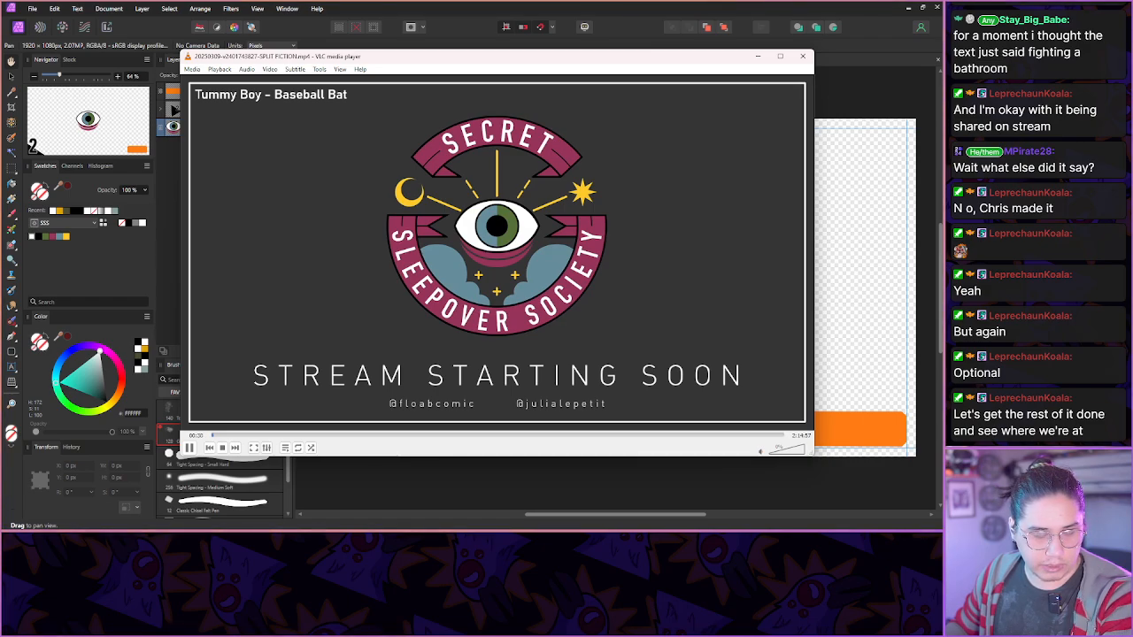
{"action": "key", "text": "shift+Right"}
{"action": "key", "text": "shift+Right"}
{"action": "key", "text": "shift+Right"}
{"action": "key", "text": "shift+Right"}
{"action": "key", "text": "shift+Right"}
{"action": "key", "text": "shift+Right"}
{"action": "key", "text": "shift+Right"}
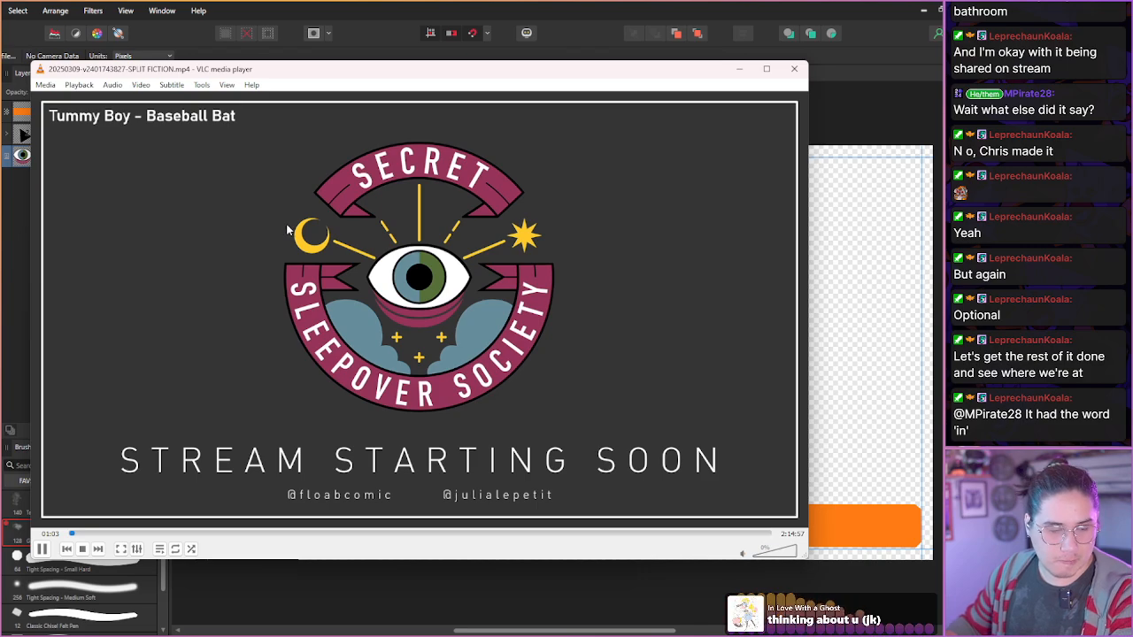
{"action": "key", "text": "shift+Right"}
{"action": "key", "text": "shift+Right"}
{"action": "key", "text": "shift+Right"}
{"action": "key", "text": "shift+Right"}
{"action": "key", "text": "shift+Right"}
{"action": "key", "text": "shift+Right"}
{"action": "key", "text": "shift+Right"}
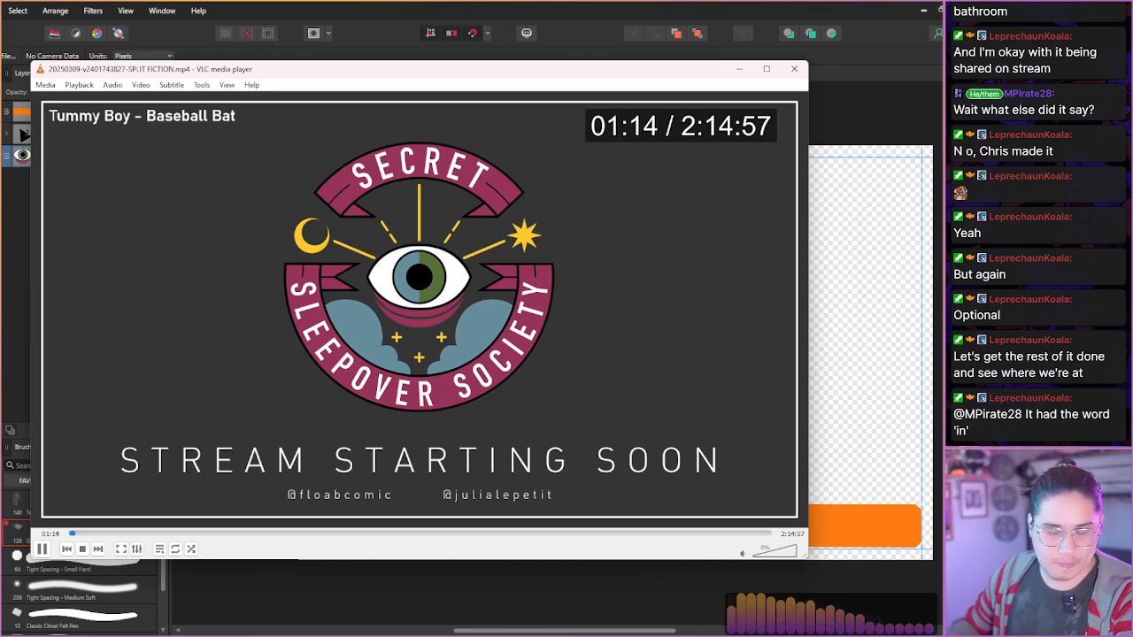
{"action": "key", "text": "shift+Right"}
{"action": "key", "text": "shift+Right"}
{"action": "key", "text": "shift+Right"}
{"action": "key", "text": "shift+Right"}
{"action": "key", "text": "shift+Right"}
{"action": "key", "text": "shift+Right"}
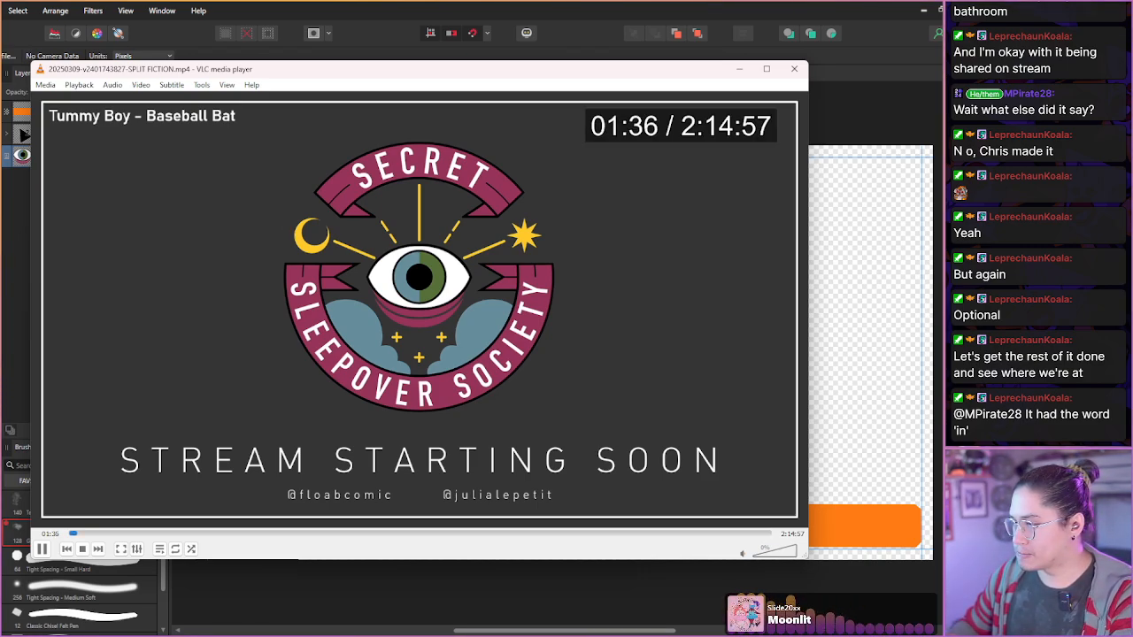
{"action": "key", "text": "shift+Right"}
{"action": "key", "text": "shift+Right"}
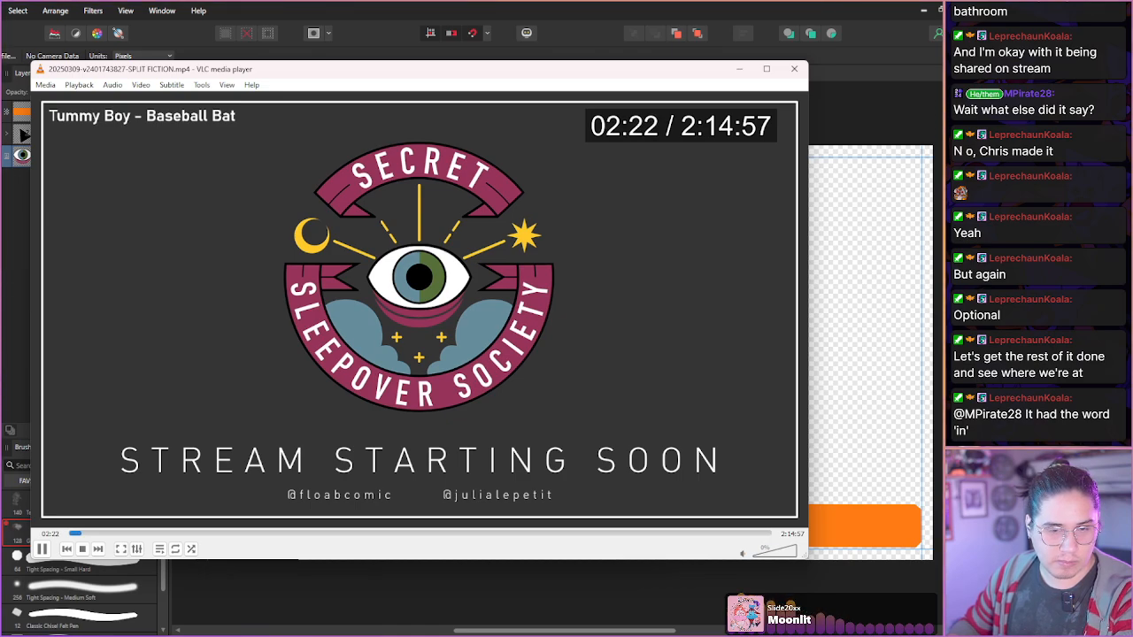
{"action": "key", "text": "shift+Right"}
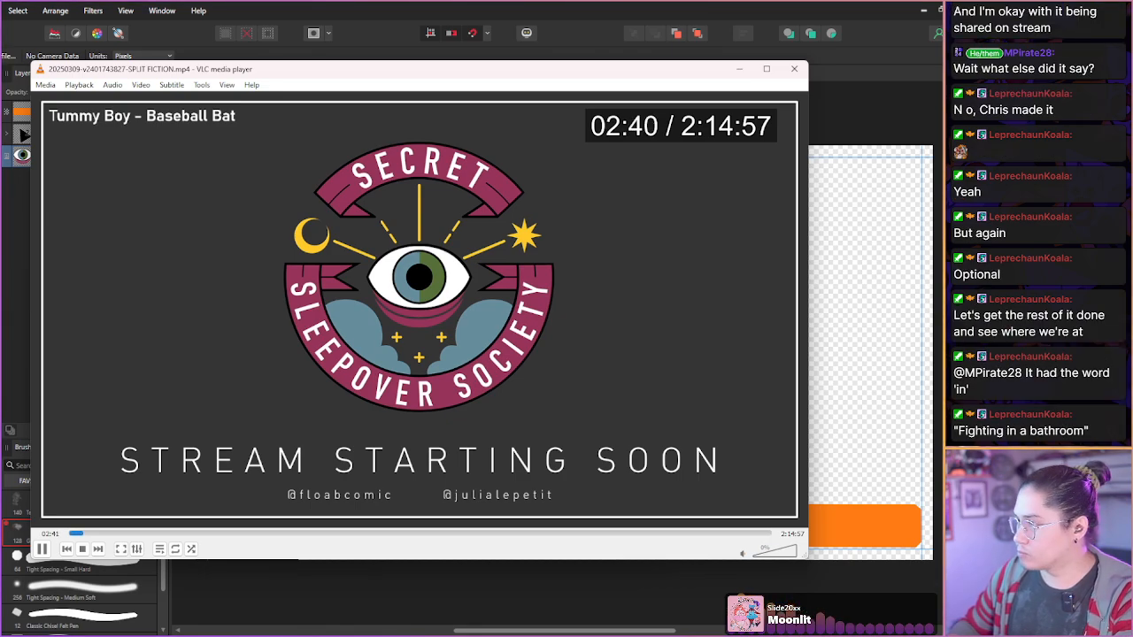
{"action": "key", "text": "shift+Right"}
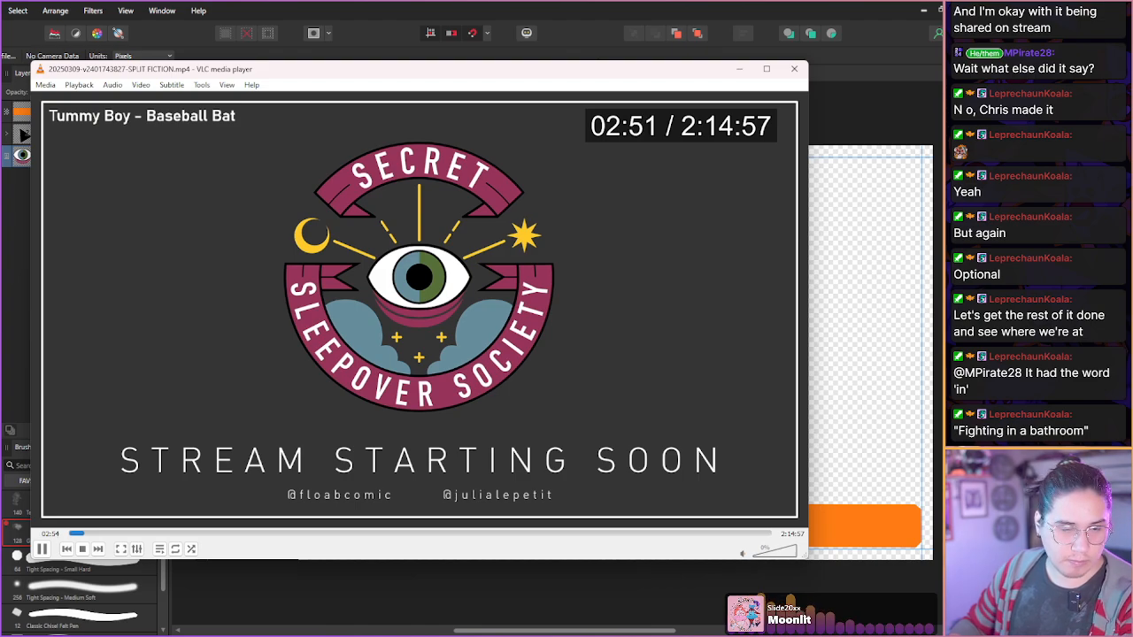
{"action": "key", "text": "shift+Right"}
{"action": "key", "text": "shift+Right"}
{"action": "key", "text": "shift+Right"}
{"action": "key", "text": "shift+Right"}
{"action": "key", "text": "shift+Right"}
{"action": "key", "text": "shift+Right"}
{"action": "key", "text": "shift+Right"}
{"action": "key", "text": "shift+Right"}
{"action": "key", "text": "shift+Right"}
{"action": "key", "text": "shift+Right"}
{"action": "key", "text": "shift+Right"}
{"action": "key", "text": "shift+Right"}
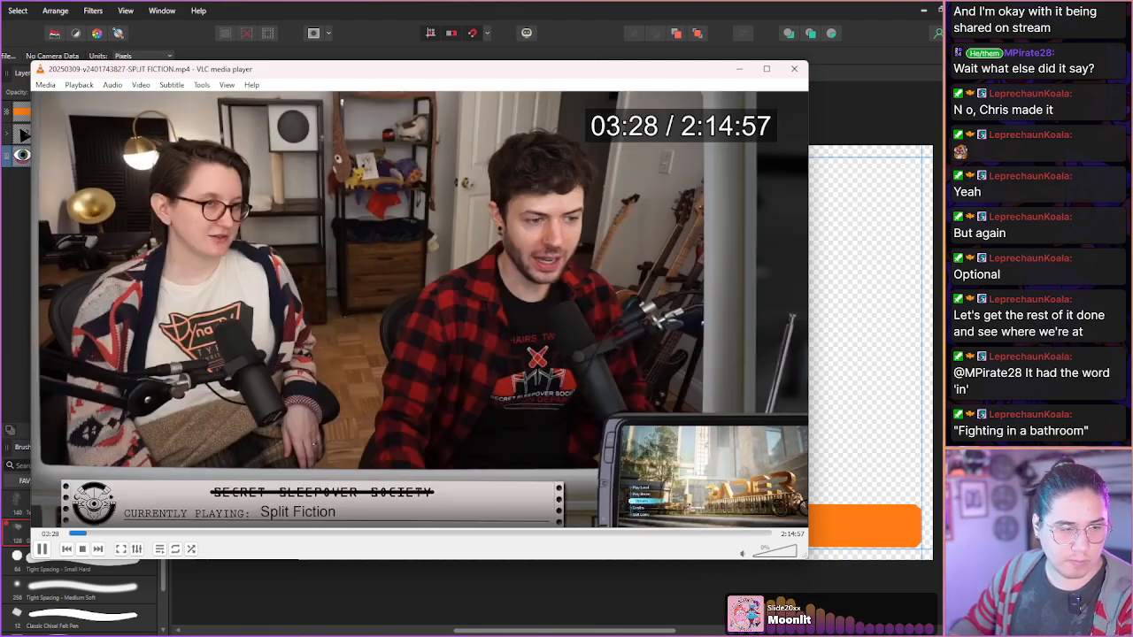
{"action": "key", "text": "space"}
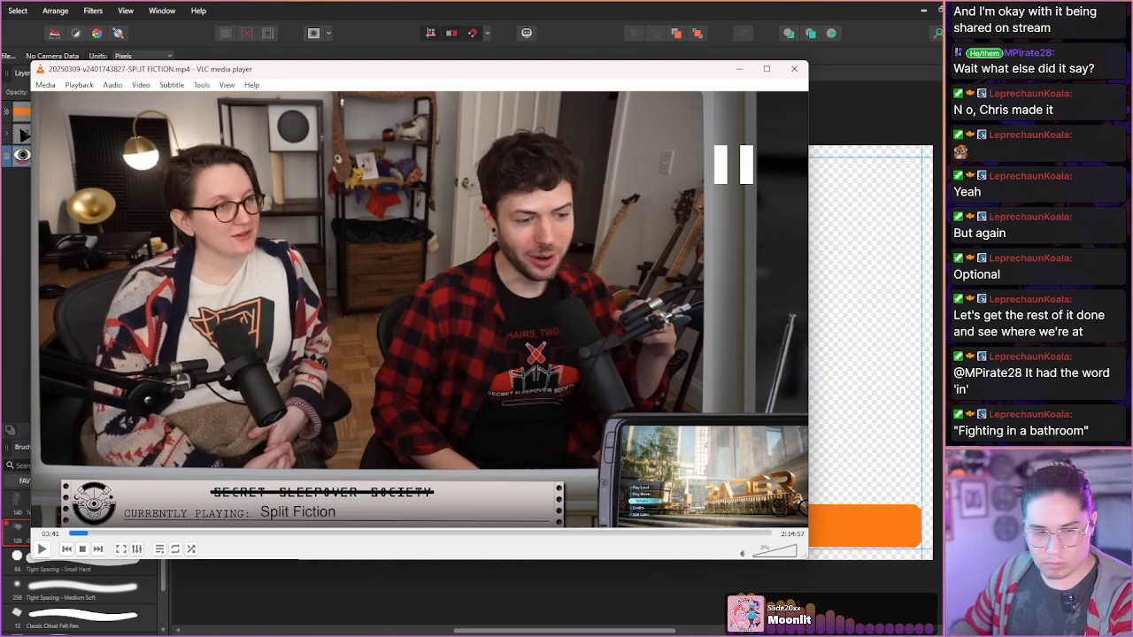
- Skip through the paused recording in short jumps up to about 12:26, examining the hosts' expressions and poses for a usable thumbnail frame
{"action": "key", "text": "shift+Right"}
{"action": "key", "text": "shift+Right"}
{"action": "key", "text": "shift+Right"}
{"action": "key", "text": "shift+Right"}
{"action": "key", "text": "shift+Right"}
{"action": "key", "text": "shift+Right"}
{"action": "key", "text": "shift+Right"}
{"action": "key", "text": "shift+Right"}
{"action": "key", "text": "shift+Right"}
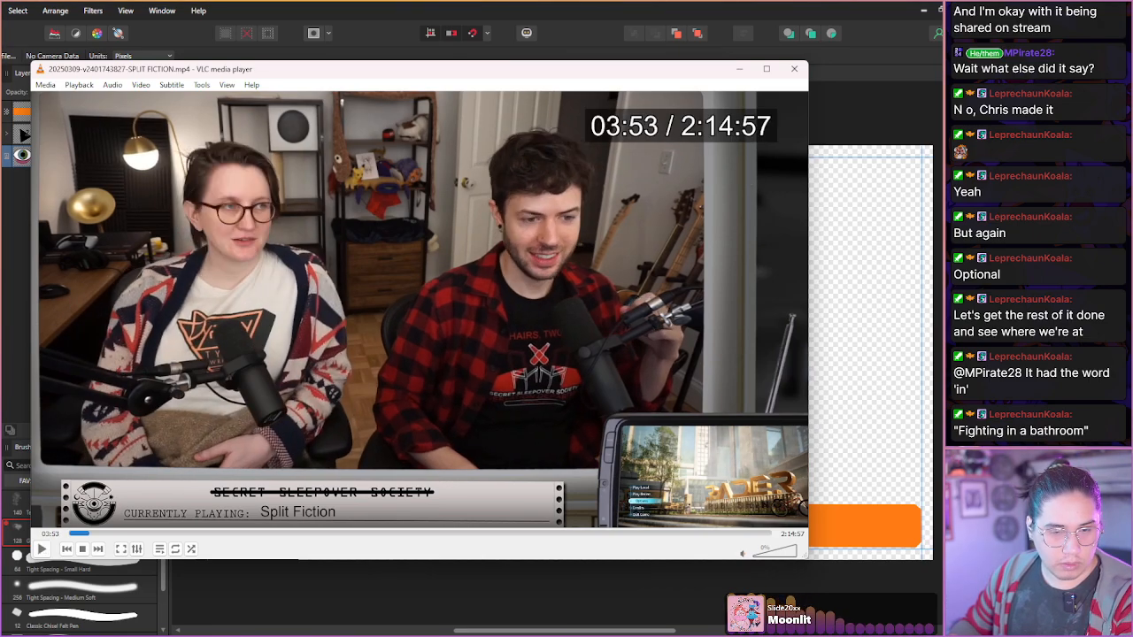
{"action": "key", "text": "shift+Right"}
{"action": "key", "text": "shift+Right"}
{"action": "key", "text": "shift+Right"}
{"action": "key", "text": "shift+Right"}
{"action": "key", "text": "shift+Right"}
{"action": "key", "text": "shift+Right"}
{"action": "key", "text": "shift+Right"}
{"action": "key", "text": "shift+Right"}
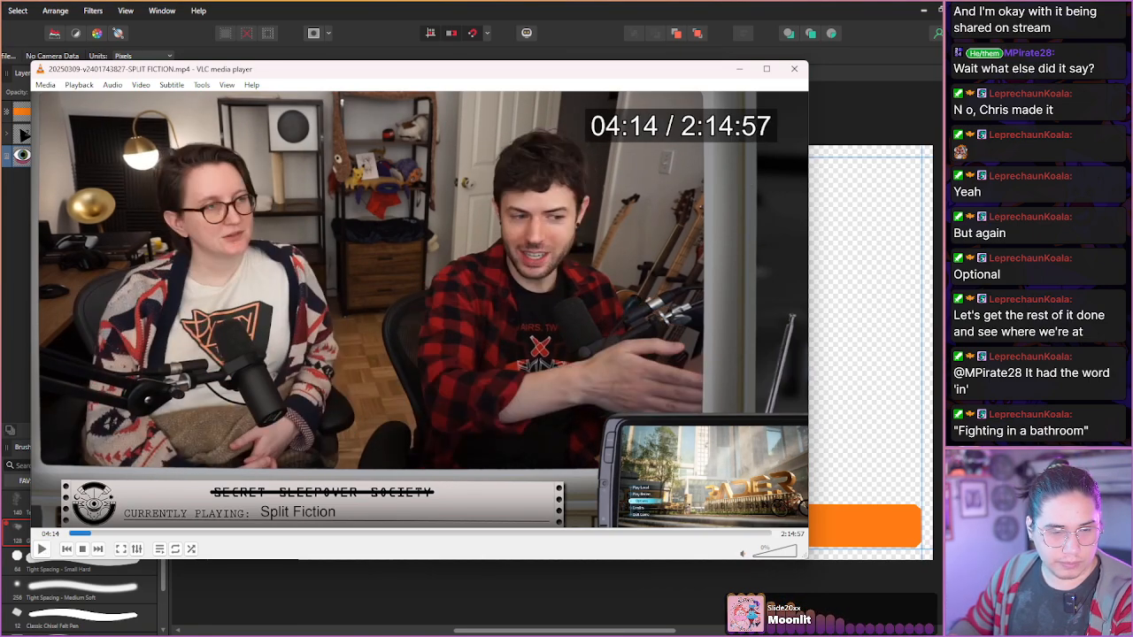
{"action": "key", "text": "shift+Right"}
{"action": "key", "text": "shift+Right"}
{"action": "key", "text": "shift+Right"}
{"action": "key", "text": "shift+Right"}
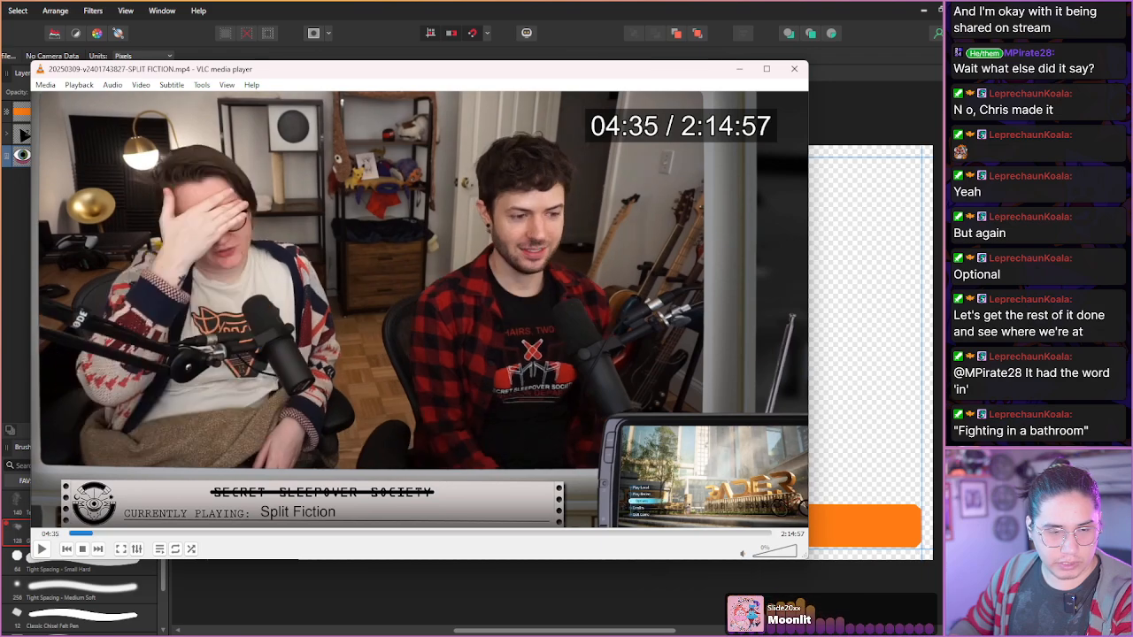
{"action": "key", "text": "shift+Right"}
{"action": "key", "text": "shift+Right"}
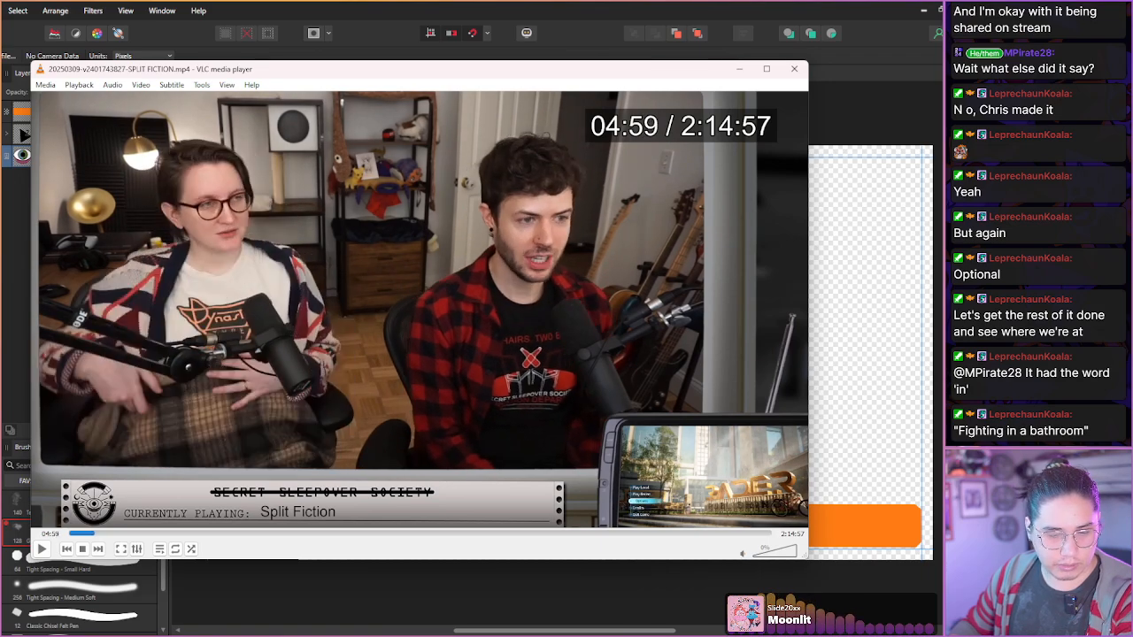
{"action": "key", "text": "shift+Right"}
{"action": "key", "text": "shift+Right"}
{"action": "key", "text": "shift+Right"}
{"action": "key", "text": "shift+Right"}
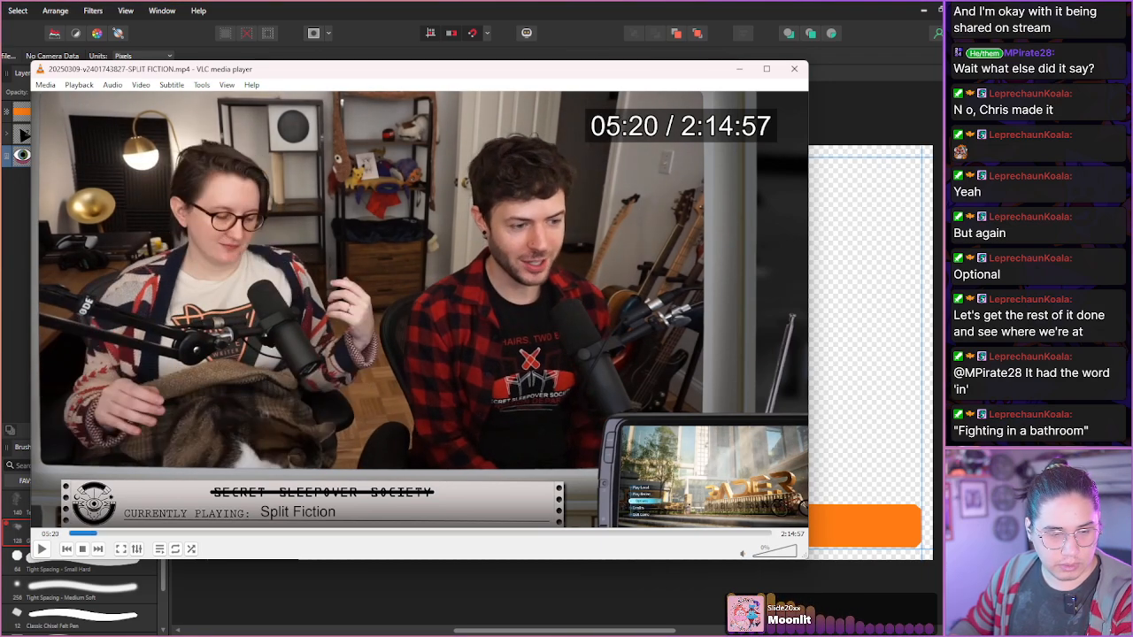
{"action": "key", "text": "shift+Right"}
{"action": "key", "text": "shift+Right"}
{"action": "key", "text": "shift+Right"}
{"action": "key", "text": "shift+Right"}
{"action": "key", "text": "shift+Right"}
{"action": "key", "text": "shift+Right"}
{"action": "key", "text": "shift+Right"}
{"action": "key", "text": "shift+Right"}
{"action": "key", "text": "shift+Right"}
{"action": "key", "text": "shift+Right"}
{"action": "key", "text": "shift+Right"}
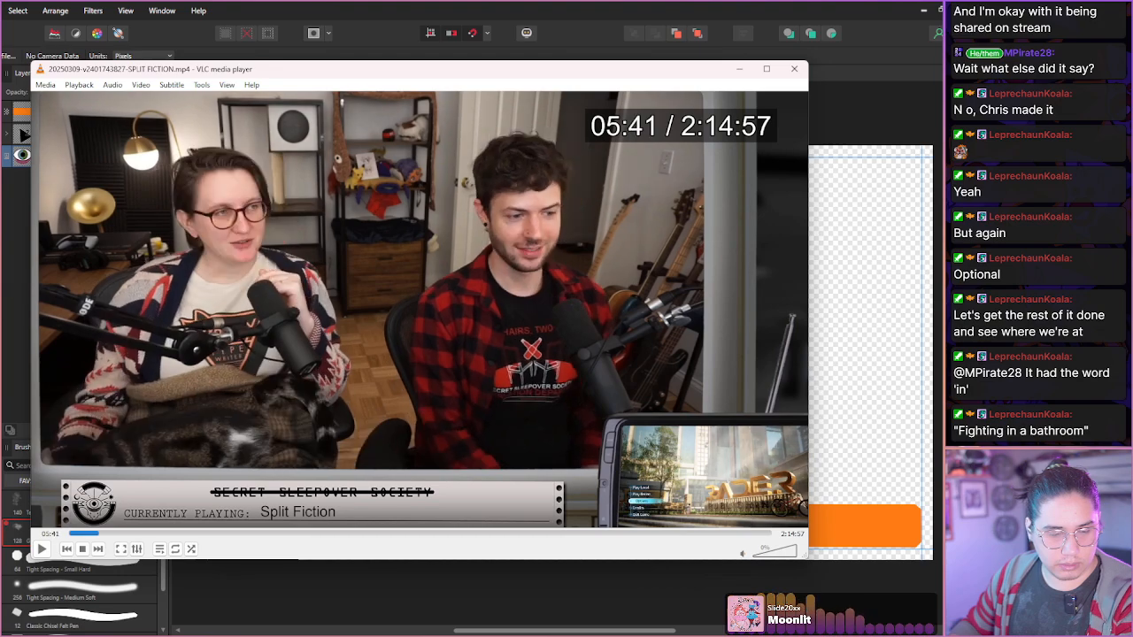
{"action": "key", "text": "shift+Right"}
{"action": "key", "text": "shift+Right"}
{"action": "key", "text": "shift+Right"}
{"action": "key", "text": "shift+Right"}
{"action": "key", "text": "shift+Right"}
{"action": "key", "text": "shift+Right"}
{"action": "key", "text": "shift+Right"}
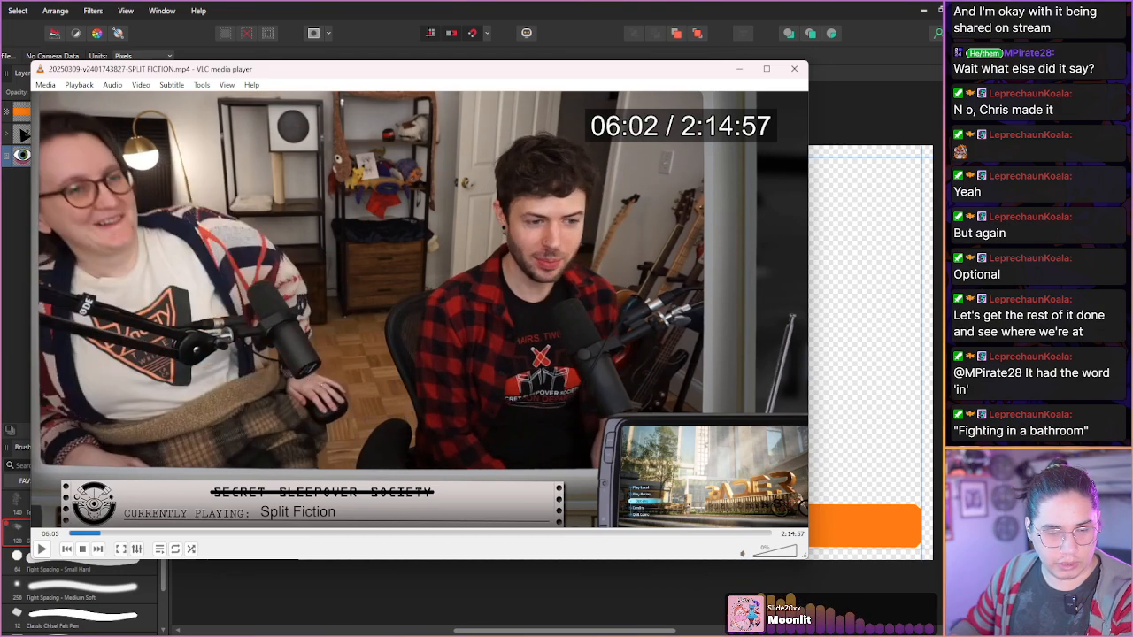
{"action": "key", "text": "shift+Right"}
{"action": "key", "text": "shift+Right"}
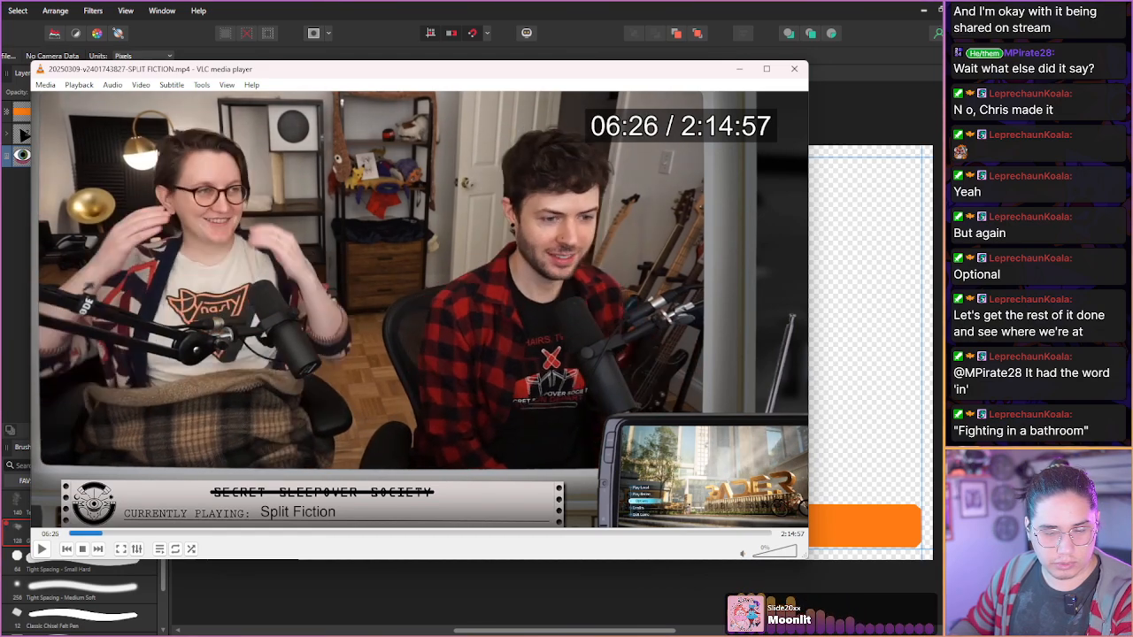
{"action": "key", "text": "shift+Right"}
{"action": "key", "text": "shift+Right"}
{"action": "key", "text": "shift+Right"}
{"action": "key", "text": "shift+Right"}
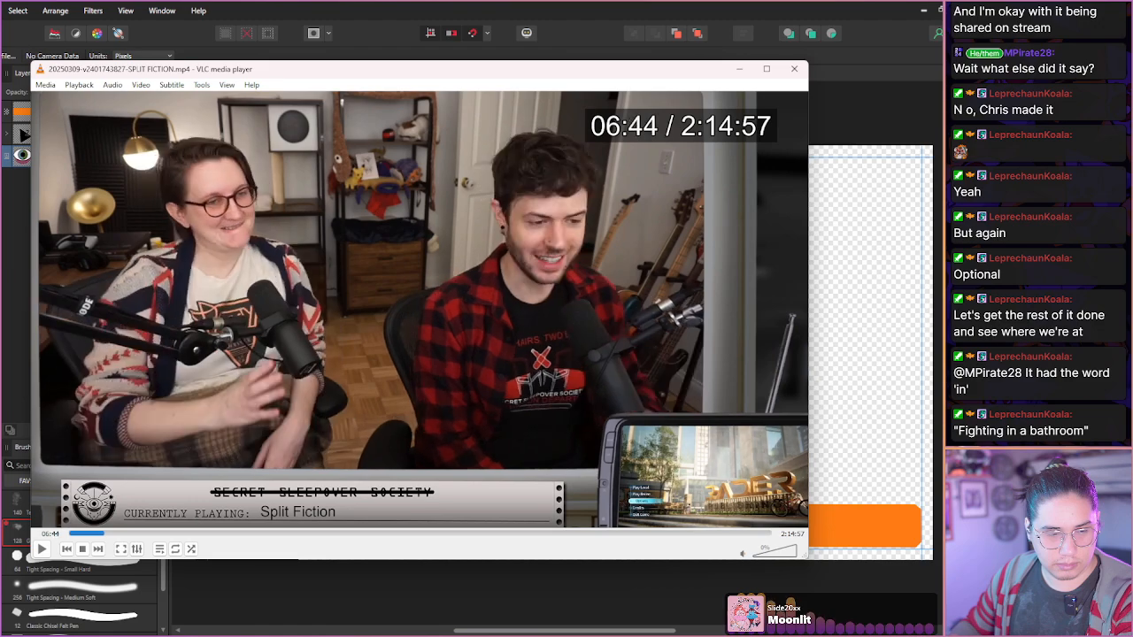
{"action": "key", "text": "shift+Right"}
{"action": "key", "text": "shift+Right"}
{"action": "key", "text": "shift+Right"}
{"action": "key", "text": "shift+Right"}
{"action": "key", "text": "shift+Right"}
{"action": "key", "text": "shift+Right"}
{"action": "key", "text": "shift+Right"}
{"action": "key", "text": "shift+Right"}
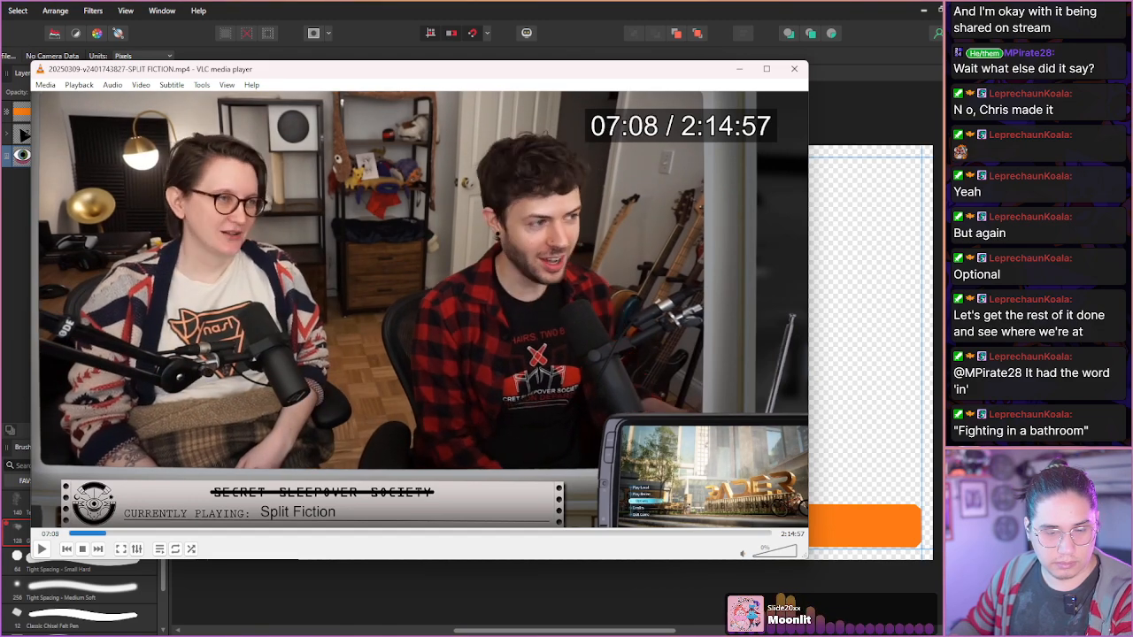
{"action": "key", "text": "shift+Right"}
{"action": "key", "text": "shift+Right"}
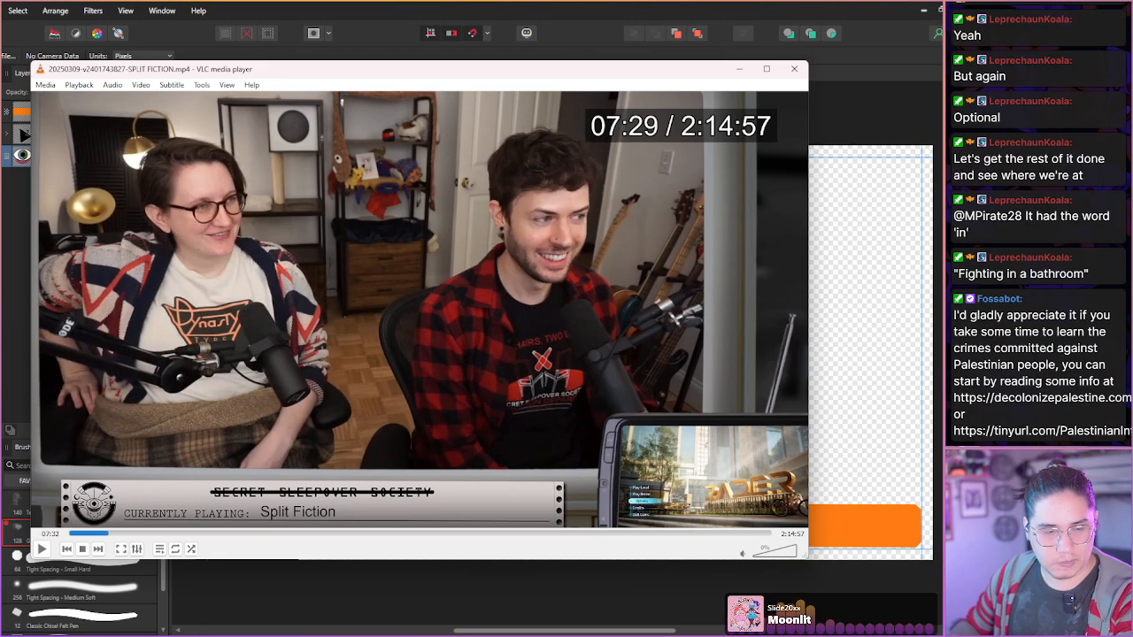
{"action": "key", "text": "shift+Right"}
{"action": "key", "text": "shift+Right"}
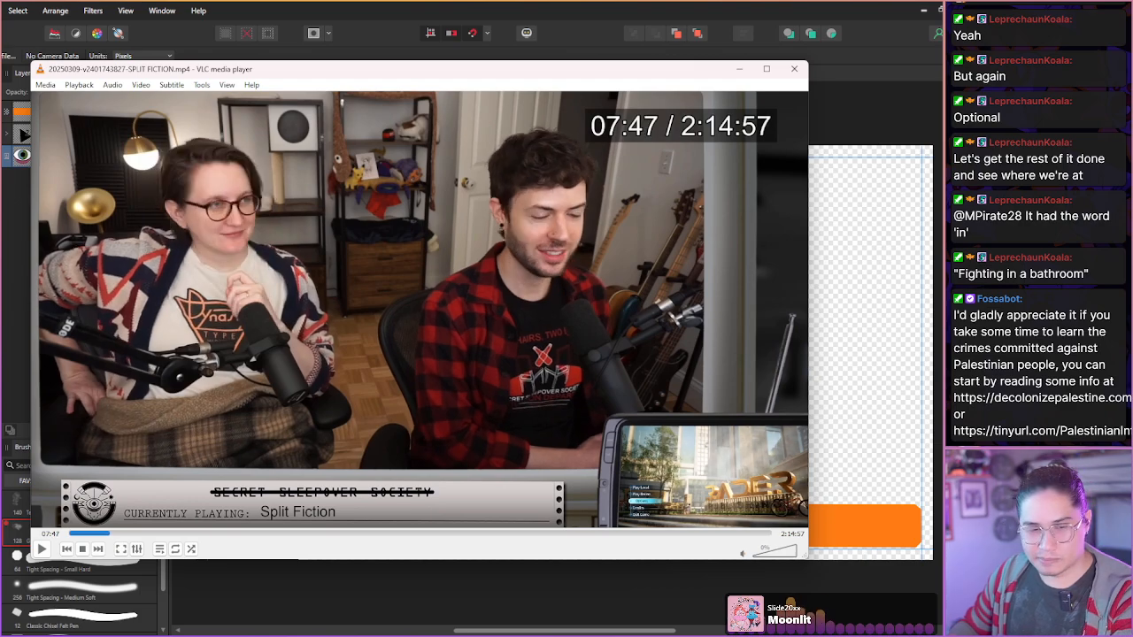
{"action": "key", "text": "shift+Right"}
{"action": "key", "text": "shift+Right"}
{"action": "key", "text": "shift+Right"}
{"action": "key", "text": "shift+Right"}
{"action": "key", "text": "shift+Right"}
{"action": "key", "text": "shift+Right"}
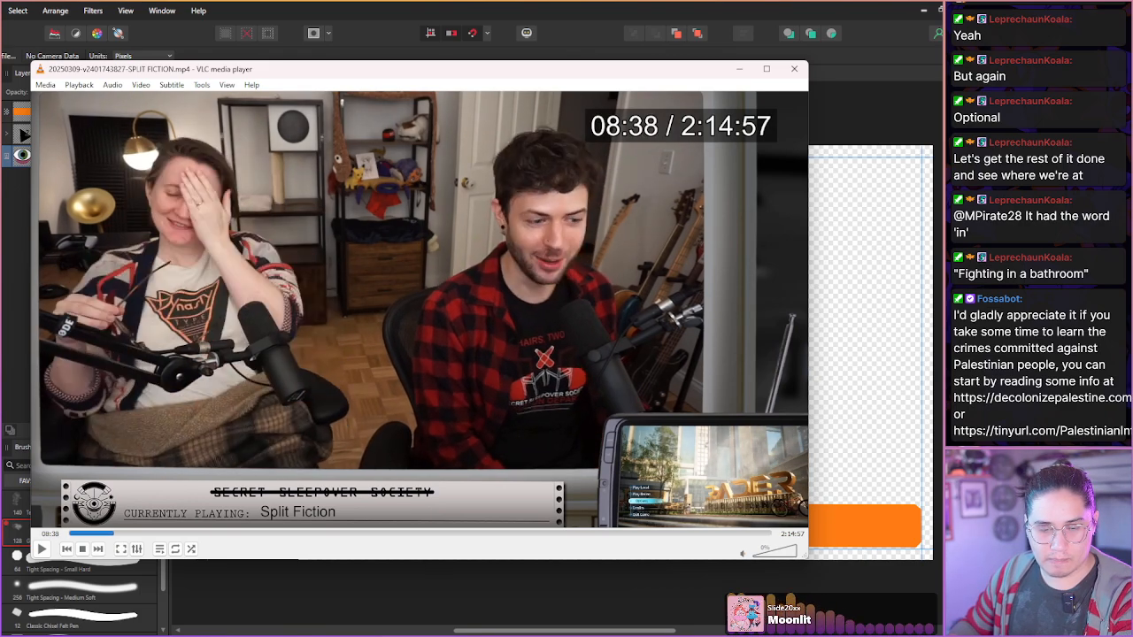
{"action": "key", "text": "shift+Right"}
{"action": "key", "text": "shift+Right"}
{"action": "key", "text": "shift+Right"}
{"action": "key", "text": "shift+Right"}
{"action": "key", "text": "shift+Right"}
{"action": "key", "text": "shift+Right"}
{"action": "key", "text": "shift+Right"}
{"action": "key", "text": "shift+Right"}
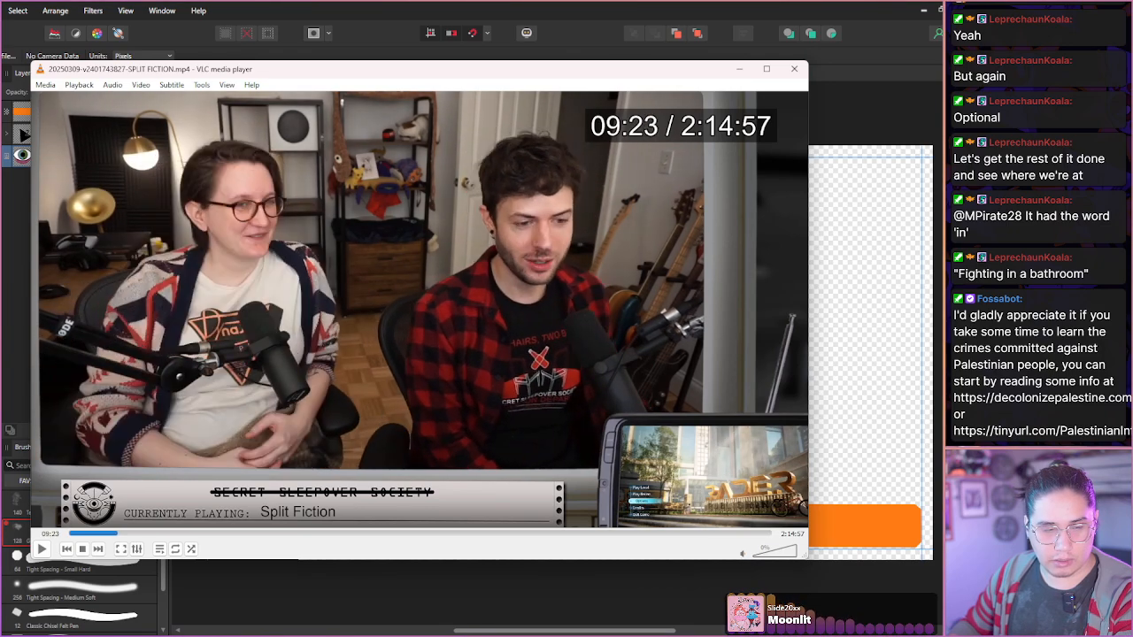
{"action": "key", "text": "shift+Right"}
{"action": "key", "text": "shift+Right"}
{"action": "key", "text": "shift+Right"}
{"action": "key", "text": "shift+Right"}
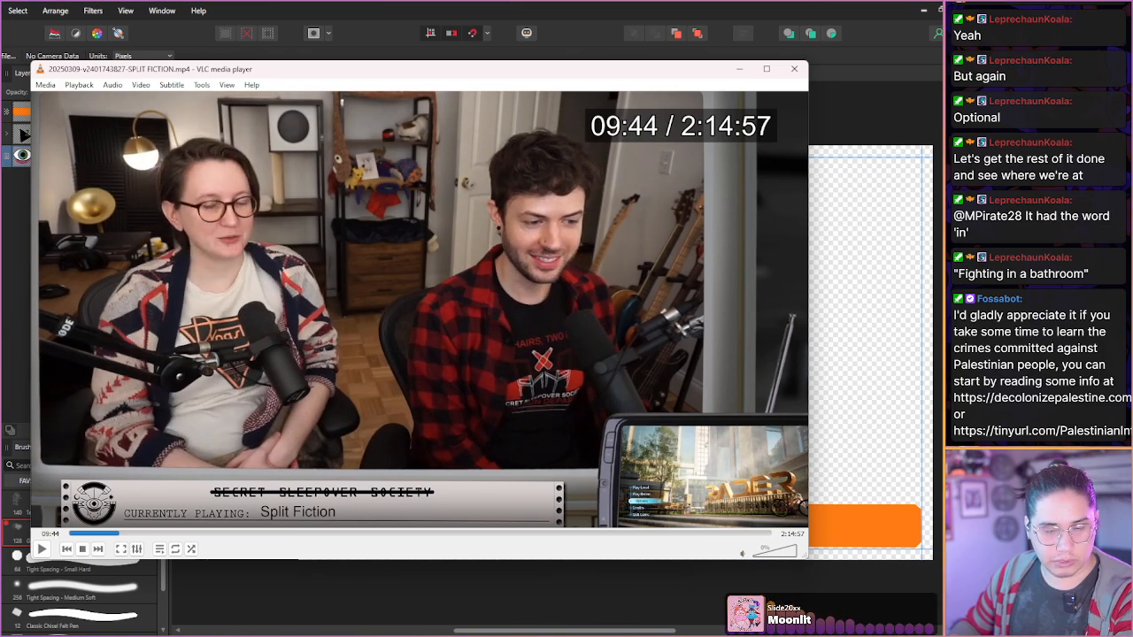
{"action": "key", "text": "shift+Right"}
{"action": "key", "text": "shift+Right"}
{"action": "key", "text": "shift+Right"}
{"action": "key", "text": "shift+Right"}
{"action": "key", "text": "shift+Right"}
{"action": "key", "text": "shift+Right"}
{"action": "key", "text": "shift+Right"}
{"action": "key", "text": "shift+Right"}
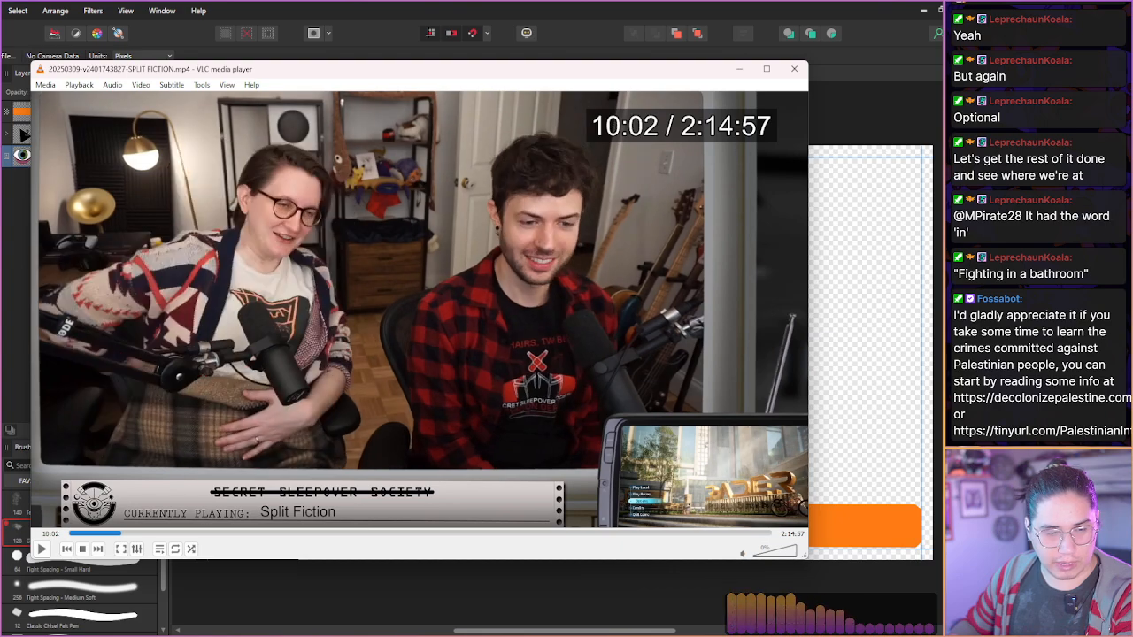
{"action": "key", "text": "shift+Right"}
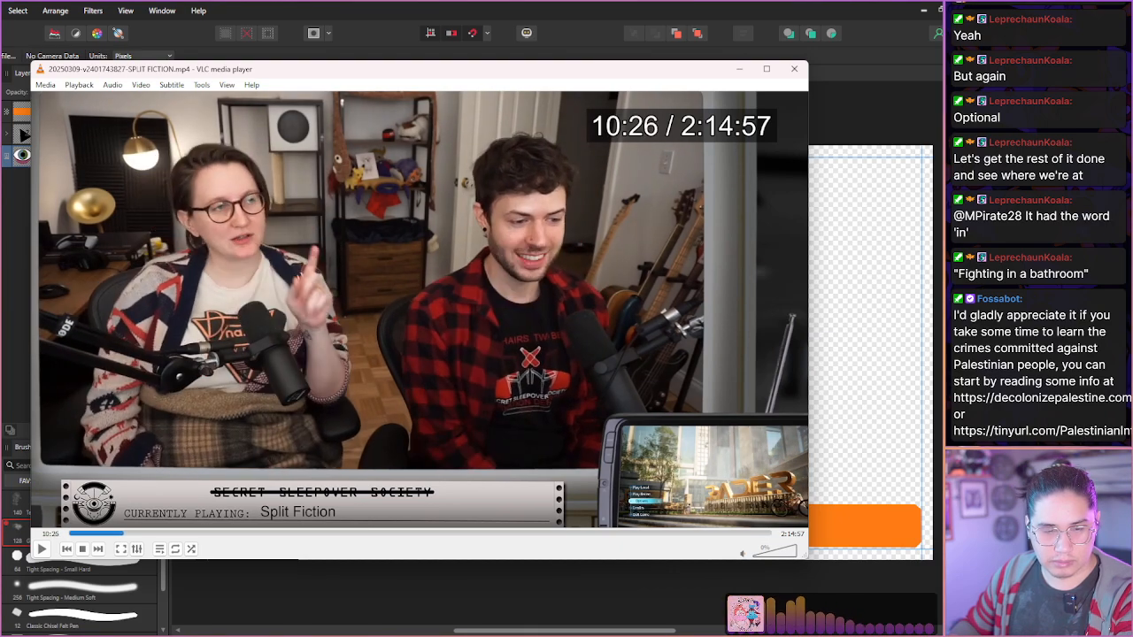
{"action": "key", "text": "shift+Right"}
{"action": "key", "text": "shift+Right"}
{"action": "key", "text": "shift+Right"}
{"action": "key", "text": "shift+Right"}
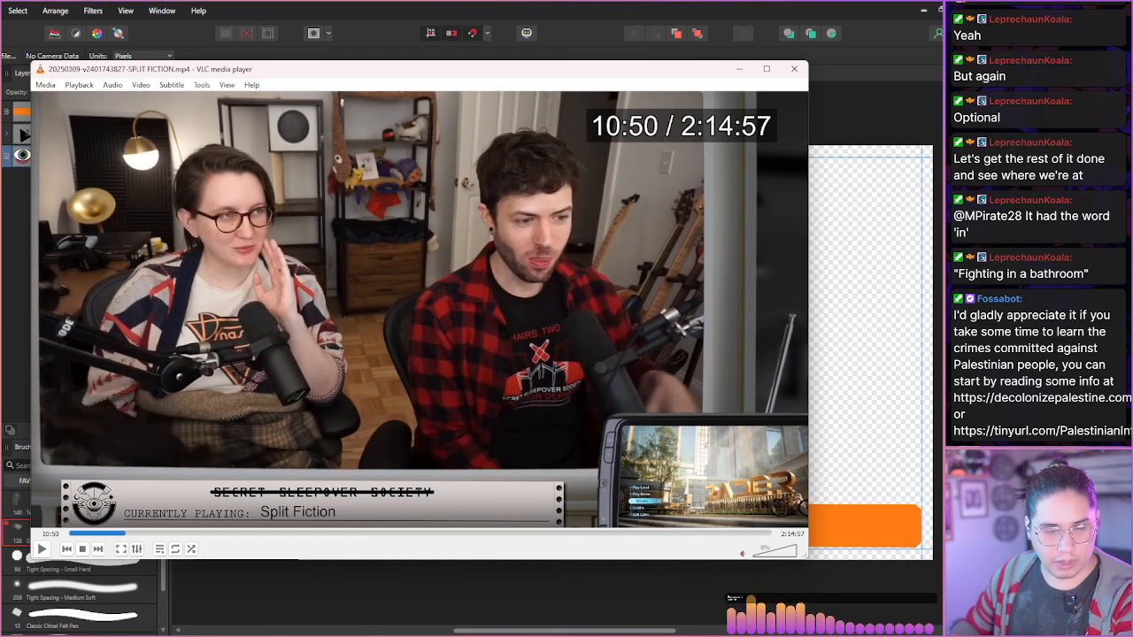
{"action": "key", "text": "shift+Right"}
{"action": "key", "text": "shift+Right"}
{"action": "key", "text": "shift+Right"}
{"action": "key", "text": "shift+Right"}
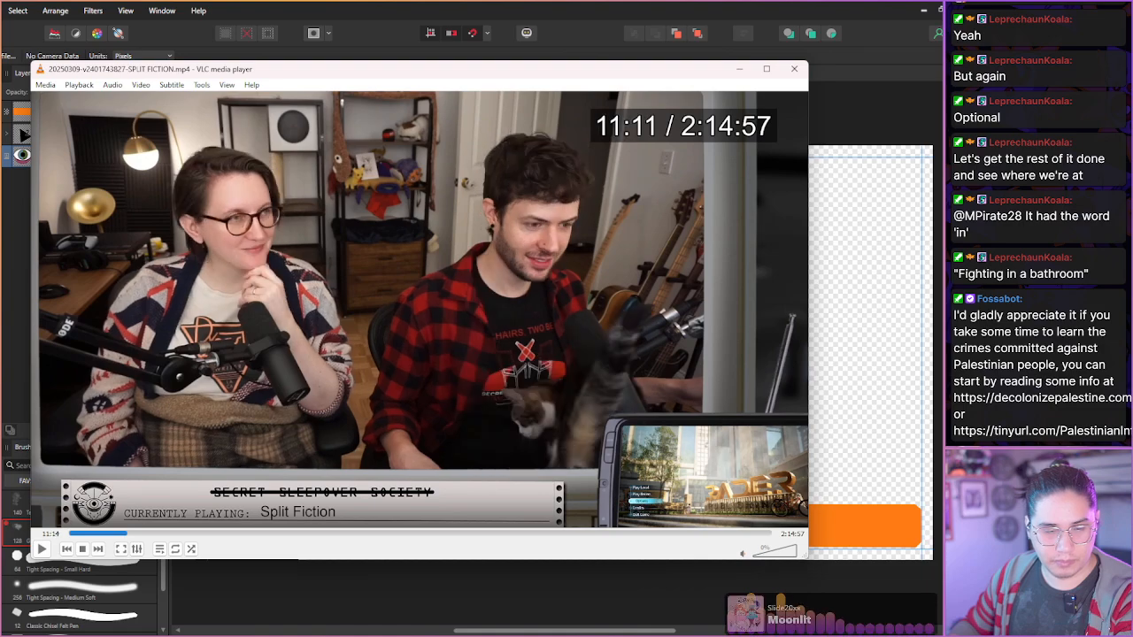
{"action": "key", "text": "shift+Right"}
{"action": "key", "text": "shift+Right"}
{"action": "key", "text": "shift+Right"}
{"action": "key", "text": "shift+Right"}
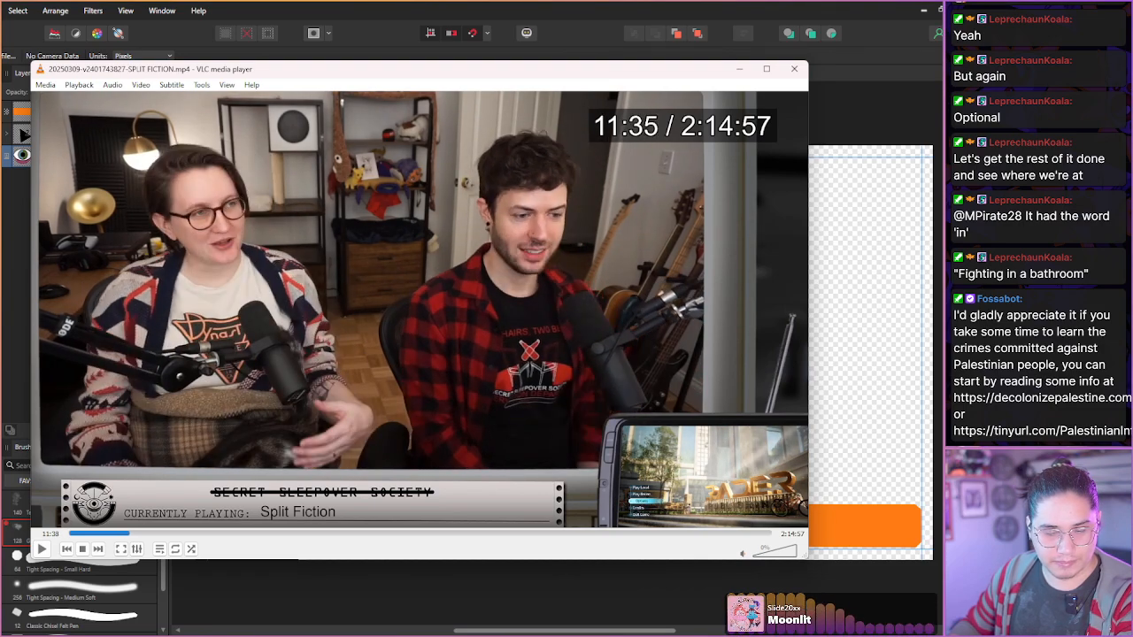
{"action": "key", "text": "shift+Right"}
{"action": "key", "text": "shift+Right"}
{"action": "key", "text": "shift+Right"}
{"action": "key", "text": "shift+Right"}
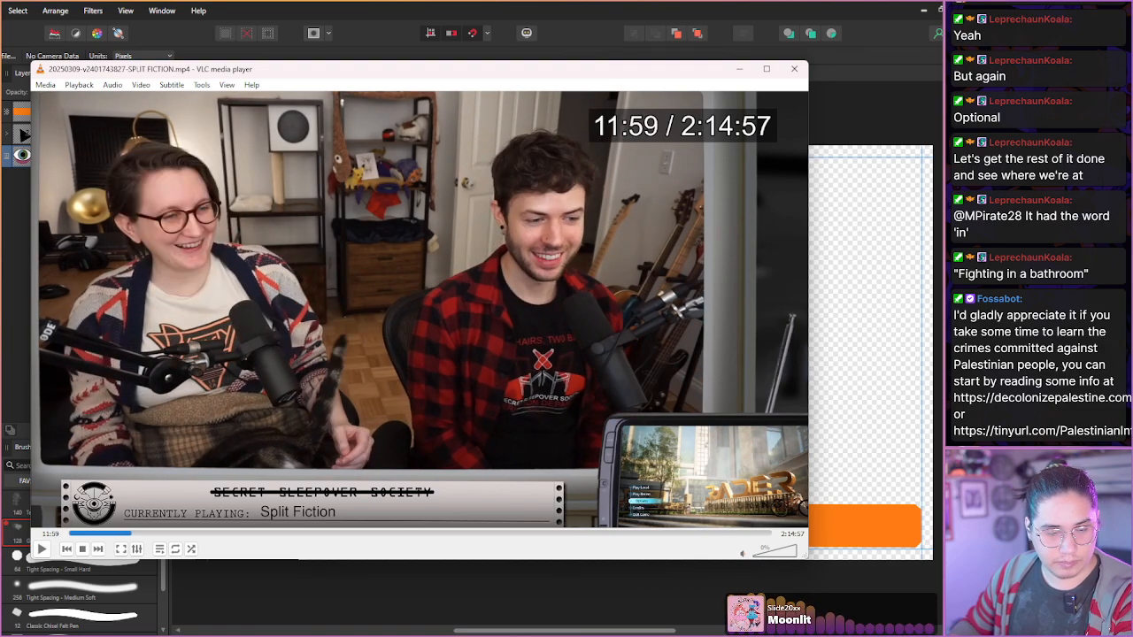
{"action": "key", "text": "shift+Right"}
{"action": "key", "text": "shift+Right"}
{"action": "key", "text": "shift+Right"}
{"action": "key", "text": "shift+Right"}
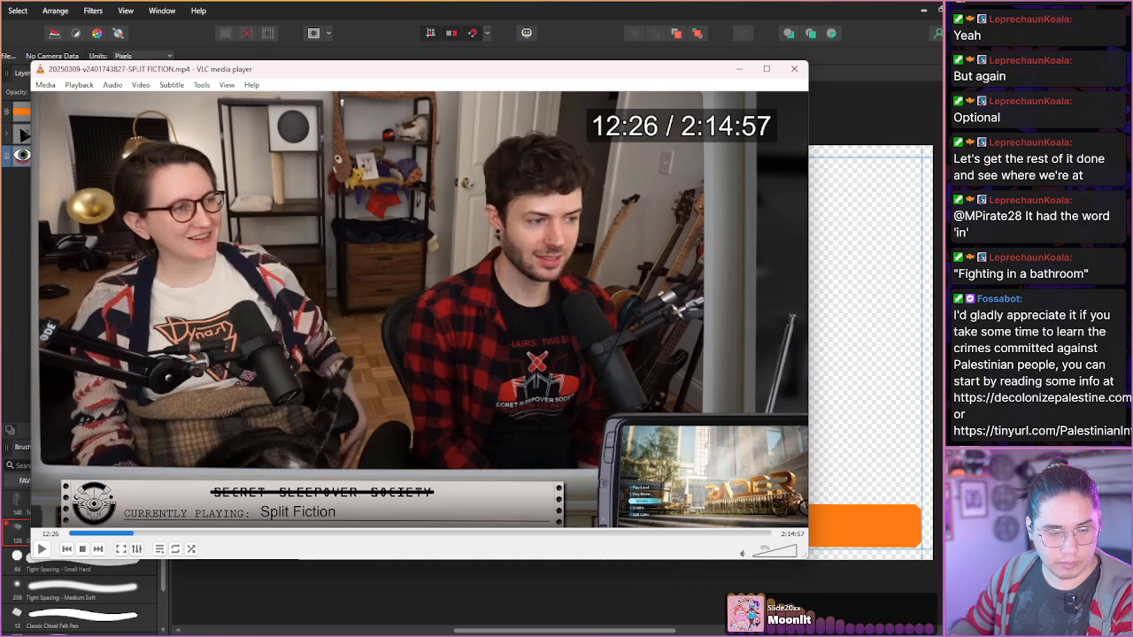
- Skip ahead in short jumps from 12:26 to about 13:29, examining the hosts' expressions and poses in the full-size camera view
{"action": "key", "text": "shift+Right"}
{"action": "key", "text": "shift+Right"}
{"action": "key", "text": "shift+Right"}
{"action": "key", "text": "shift+Right"}
{"action": "key", "text": "shift+Right"}
{"action": "key", "text": "shift+Right"}
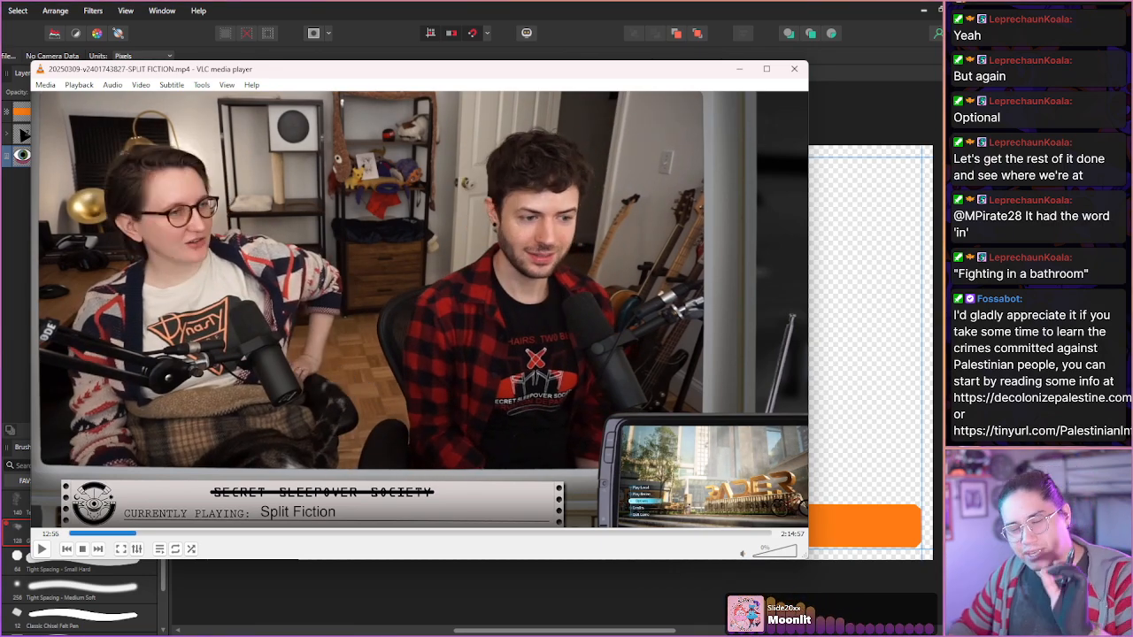
{"action": "key", "text": "shift+Right"}
{"action": "key", "text": "shift+Right"}
{"action": "key", "text": "shift+Right"}
{"action": "key", "text": "shift+Right"}
{"action": "key", "text": "shift+Right"}
{"action": "key", "text": "shift+Right"}
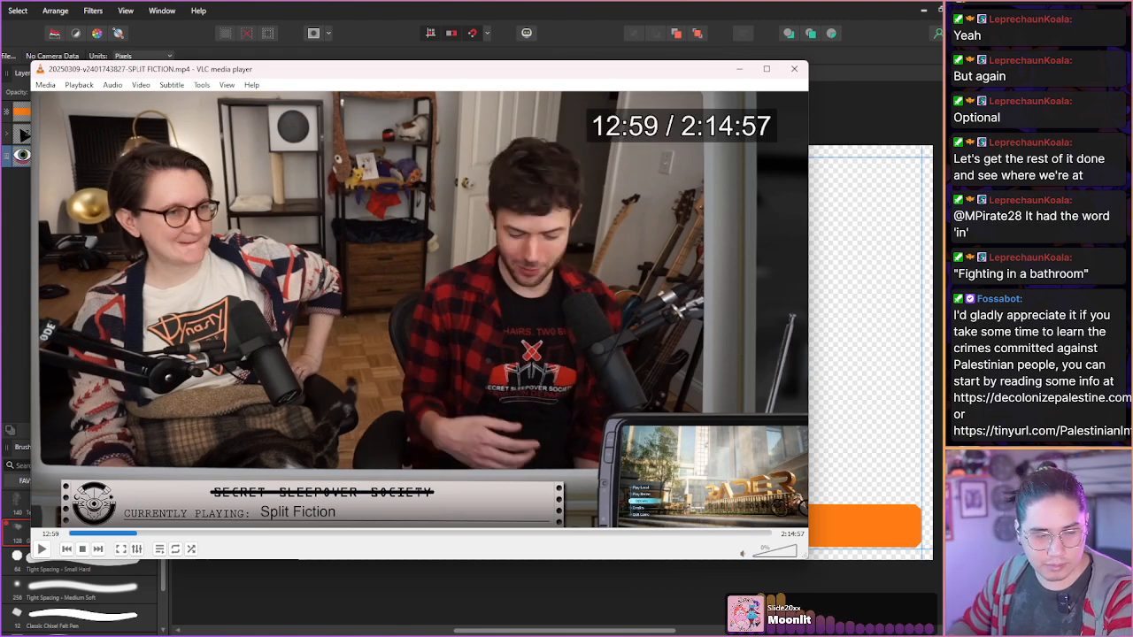
{"action": "key", "text": "shift+Right"}
{"action": "key", "text": "shift+Right"}
{"action": "key", "text": "shift+Right"}
{"action": "key", "text": "shift+Right"}
{"action": "key", "text": "shift+Right"}
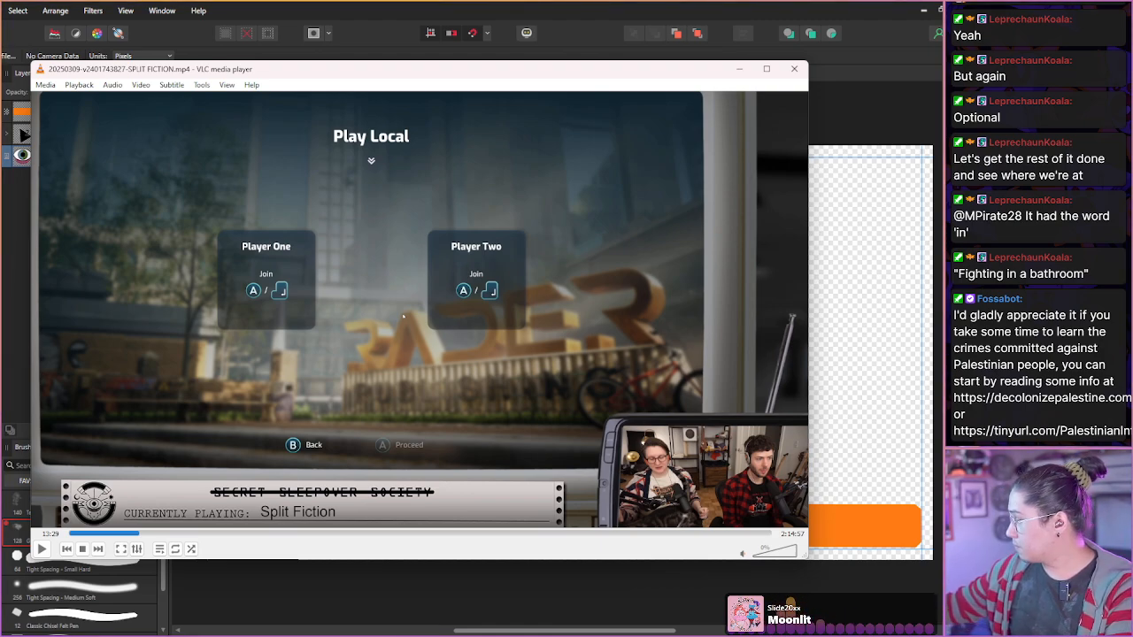
- Skip through the Play Local menu and the opening exterior shots up to about 14:05, examining the game footage for a usable frame
{"action": "key", "text": "shift+Right"}
{"action": "key", "text": "shift+Right"}
{"action": "key", "text": "shift+Right"}
{"action": "key", "text": "shift+Right"}
{"action": "key", "text": "shift+Right"}
{"action": "key", "text": "shift+Right"}
{"action": "key", "text": "shift+Right"}
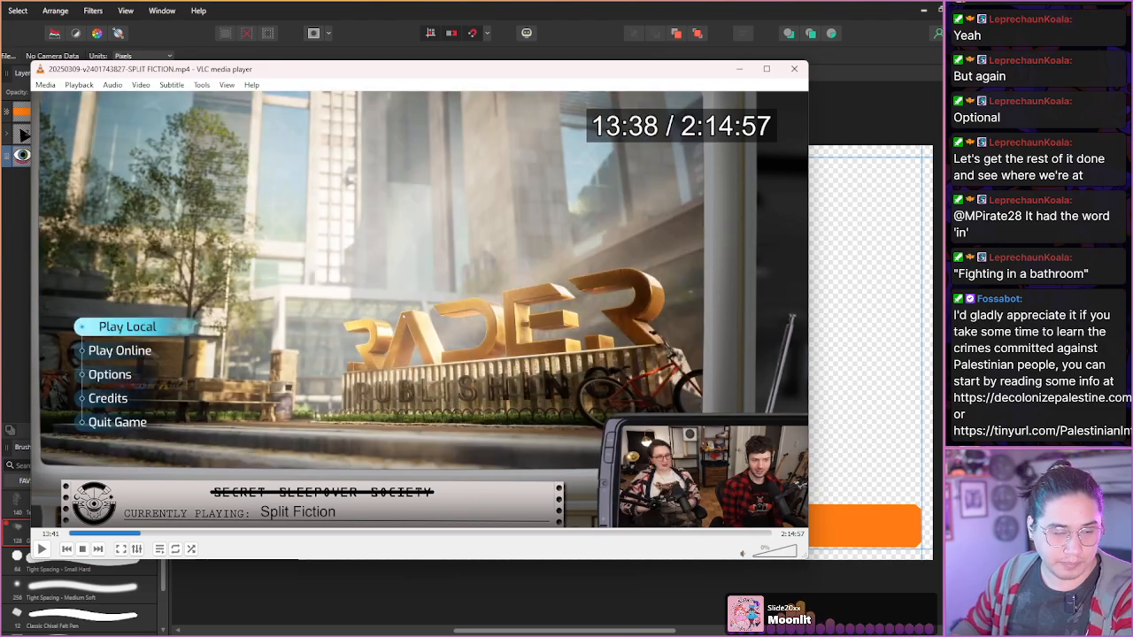
{"action": "key", "text": "shift+Right"}
{"action": "key", "text": "shift+Right"}
{"action": "key", "text": "shift+Right"}
{"action": "key", "text": "shift+Right"}
{"action": "key", "text": "shift+Right"}
{"action": "key", "text": "shift+Right"}
{"action": "key", "text": "shift+Right"}
{"action": "key", "text": "shift+Right"}
{"action": "key", "text": "shift+Right"}
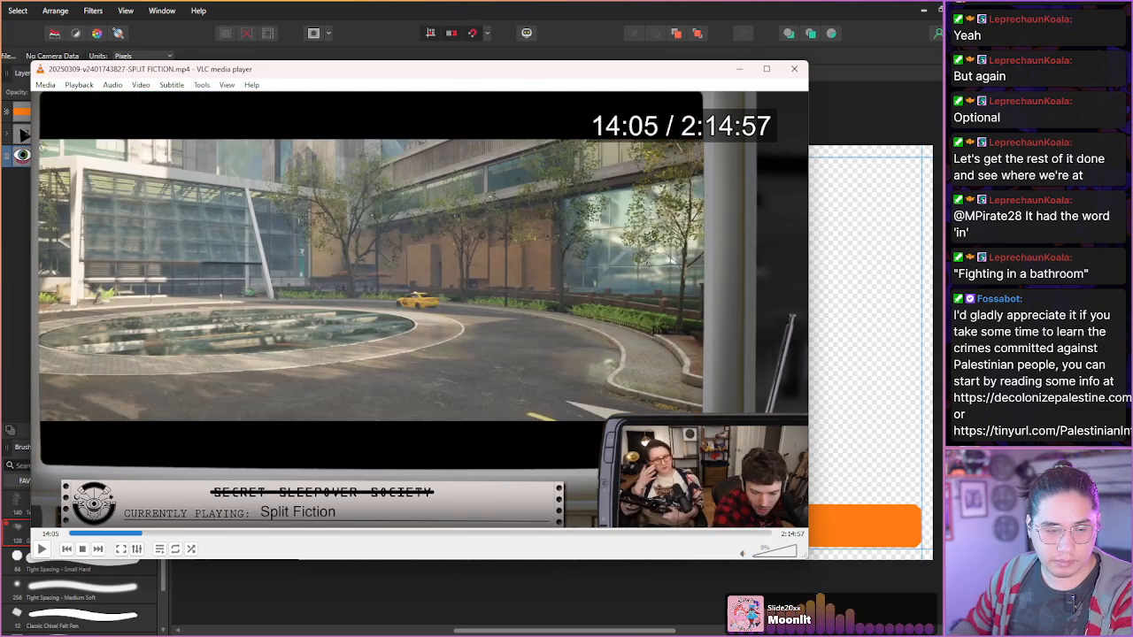
- Skip through the lobby cutscene up to about 14:47, examining the game characters for a usable thumbnail frame
{"action": "key", "text": "shift+Right"}
{"action": "key", "text": "shift+Right"}
{"action": "key", "text": "shift+Right"}
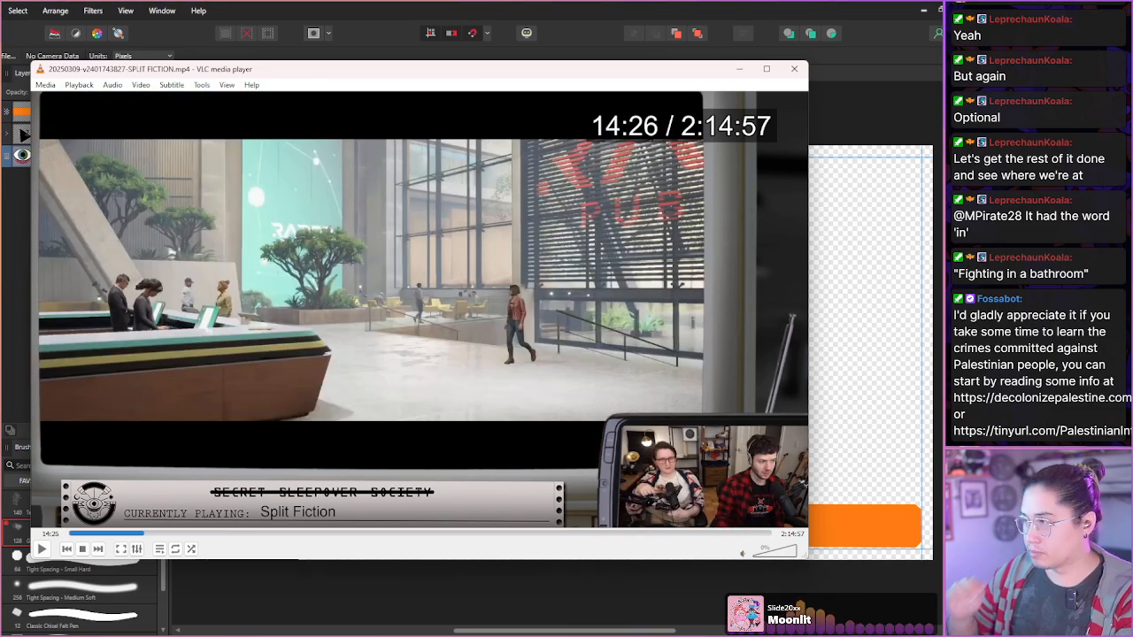
{"action": "key", "text": "shift+Right"}
{"action": "key", "text": "shift+Right"}
{"action": "key", "text": "shift+Right"}
{"action": "key", "text": "shift+Right"}
{"action": "key", "text": "shift+Right"}
{"action": "key", "text": "shift+Right"}
{"action": "key", "text": "shift+Right"}
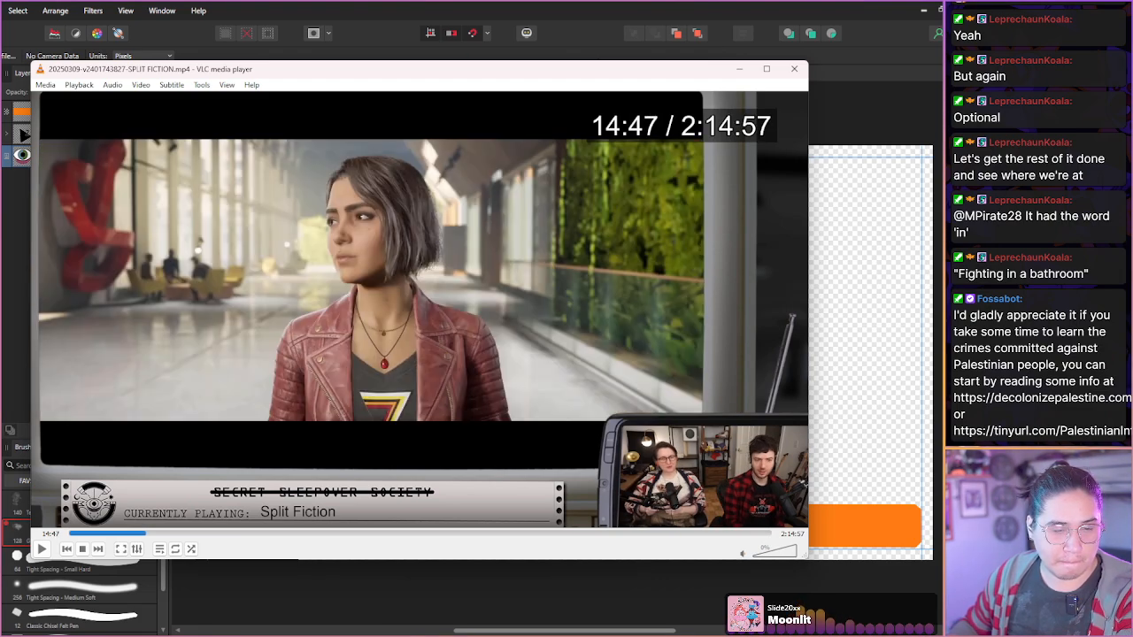
- Advance the recording to about 15:02 and take a snapshot of the two game heroines standing side by side
{"action": "key", "text": "shift+Right"}
{"action": "key", "text": "shift+Right"}
{"action": "key", "text": "shift+Right"}
{"action": "key", "text": "shift+Right"}
{"action": "key", "text": "shift+Right"}
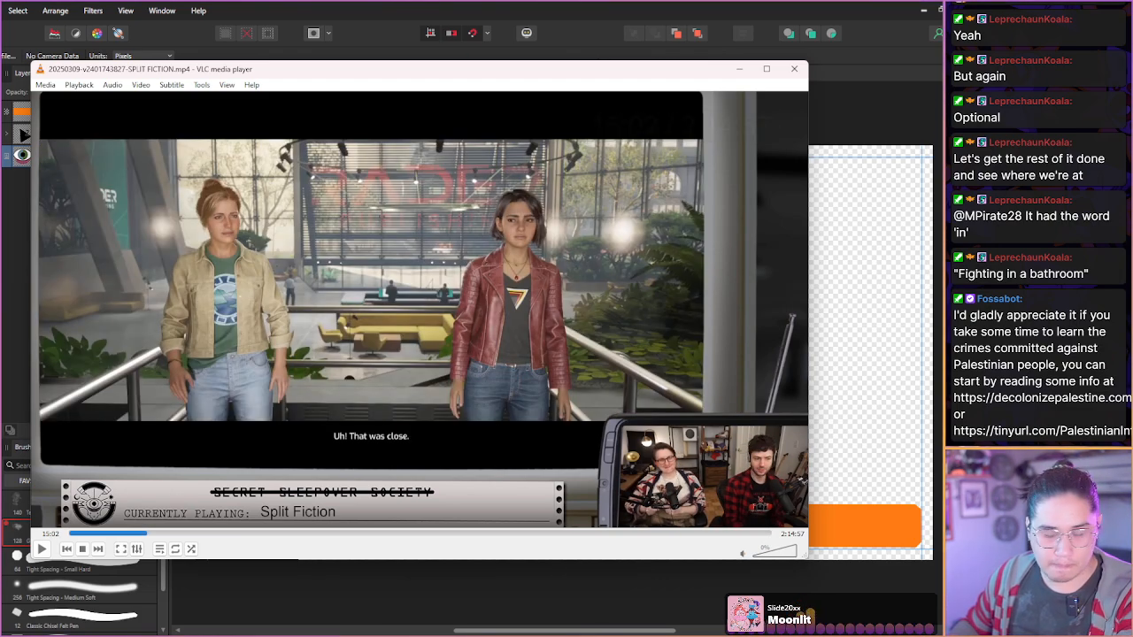
{"action": "key", "text": "shift+s"}
- Skip ahead from the snapshot frame to about 16:02, examining the blonde heroine's close-ups and conversation shots
{"action": "key", "text": "shift+Right"}
{"action": "key", "text": "shift+Right"}
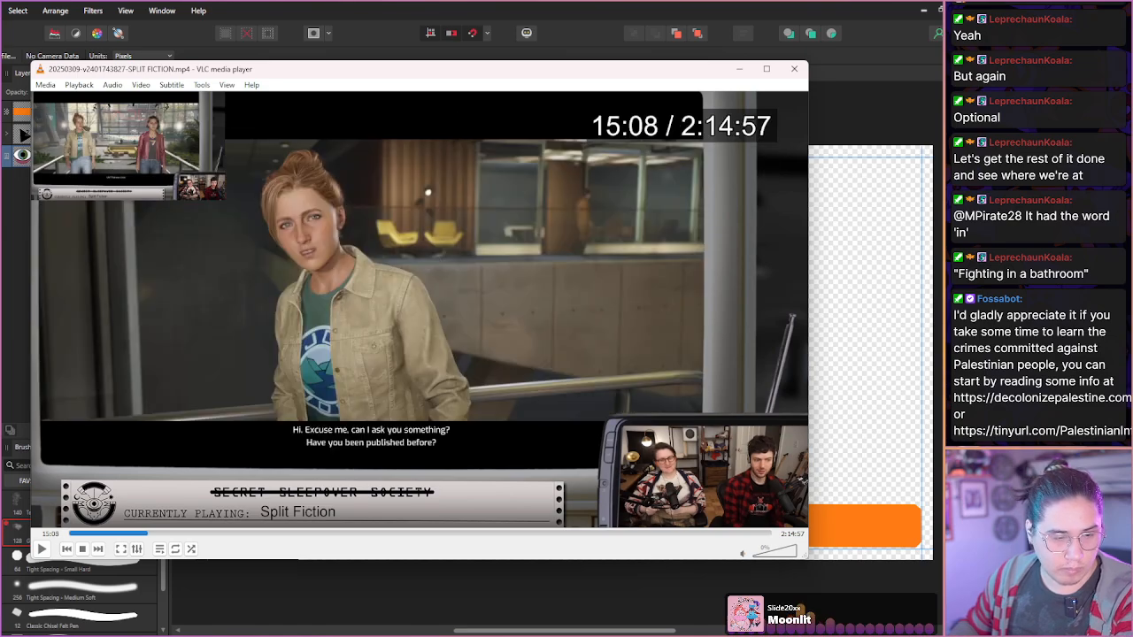
{"action": "key", "text": "shift+Right"}
{"action": "key", "text": "shift+Right"}
{"action": "key", "text": "shift+Right"}
{"action": "key", "text": "shift+Right"}
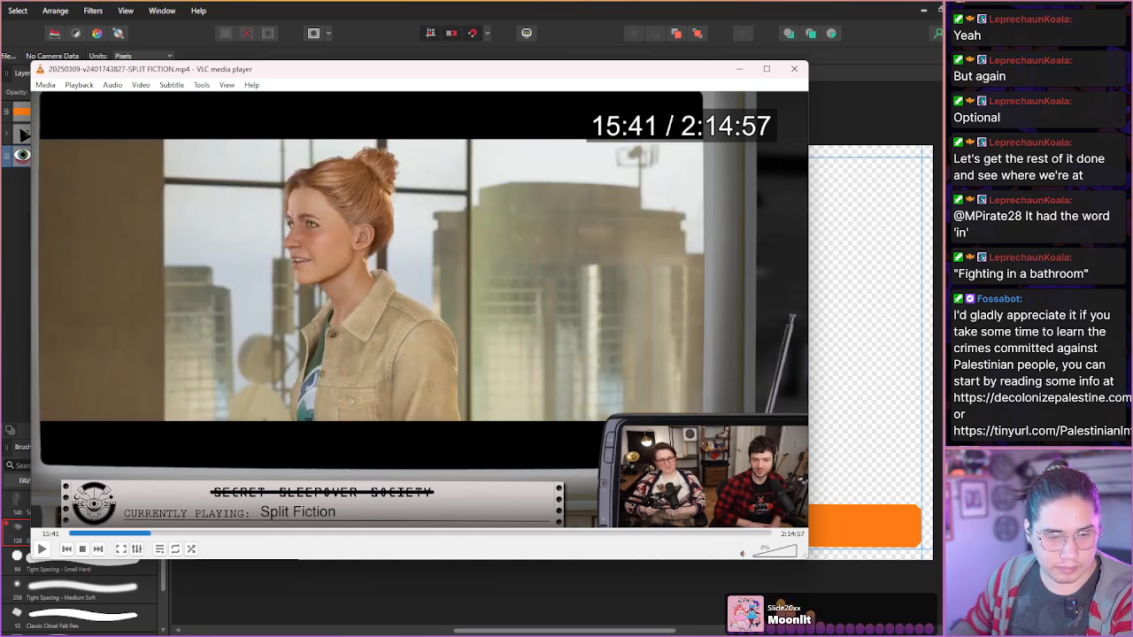
{"action": "key", "text": "shift+Right"}
{"action": "key", "text": "shift+Right"}
{"action": "key", "text": "shift+Right"}
{"action": "key", "text": "shift+Right"}
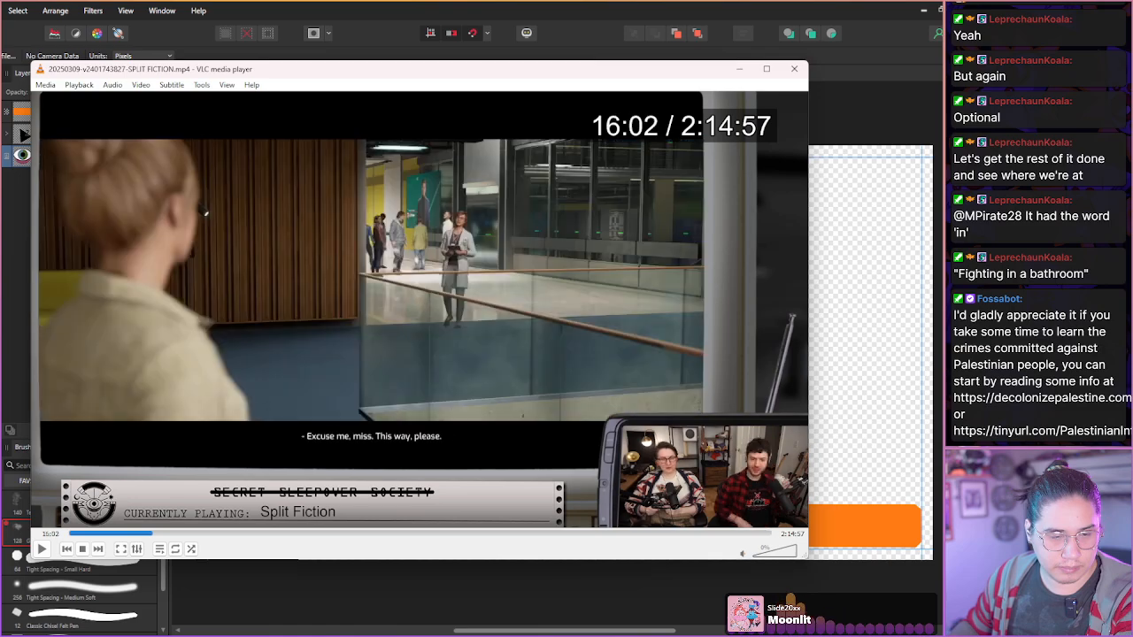
- Skip through the Rader presentation and the glowing-sphere scene up to about 18:47, examining the cutscene for further thumbnail frames
{"action": "key", "text": "shift+Right"}
{"action": "key", "text": "shift+Right"}
{"action": "key", "text": "shift+Right"}
{"action": "key", "text": "shift+Right"}
{"action": "key", "text": "shift+Right"}
{"action": "key", "text": "shift+Right"}
{"action": "key", "text": "shift+Right"}
{"action": "key", "text": "shift+Right"}
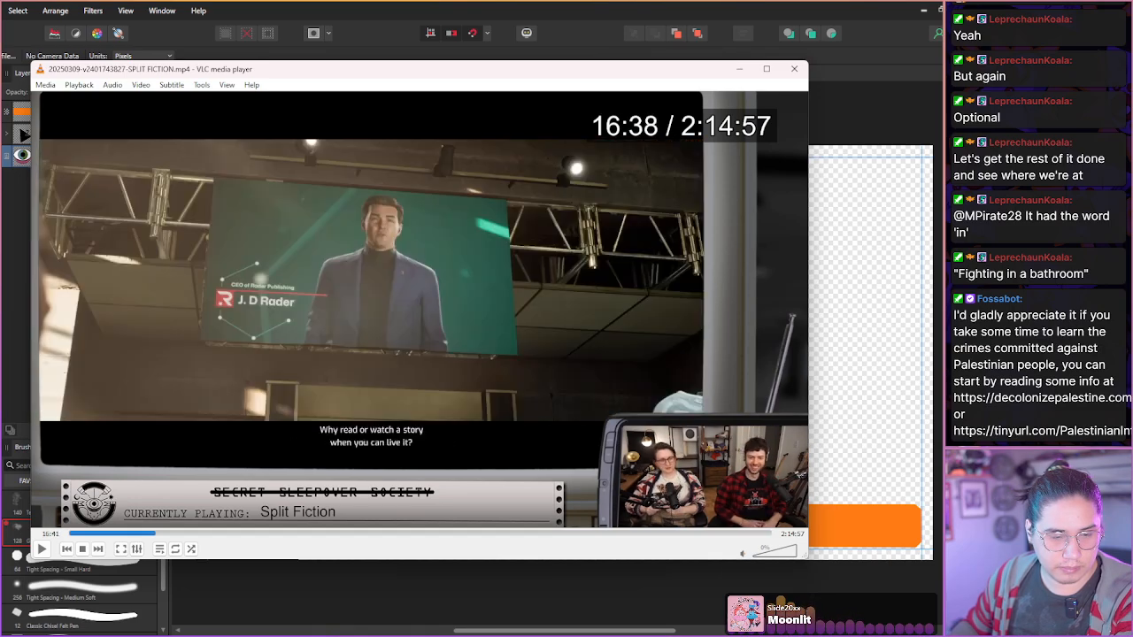
{"action": "key", "text": "shift+Right"}
{"action": "key", "text": "shift+Right"}
{"action": "key", "text": "shift+Right"}
{"action": "key", "text": "shift+Right"}
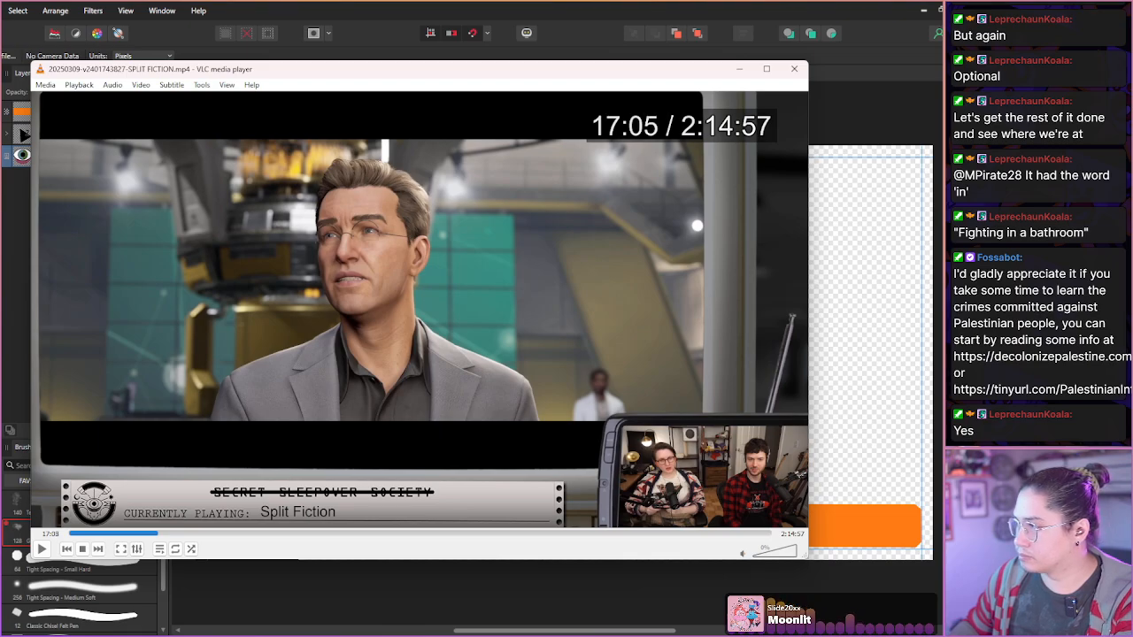
{"action": "key", "text": "shift+Right"}
{"action": "key", "text": "shift+Right"}
{"action": "key", "text": "shift+Right"}
{"action": "key", "text": "shift+Right"}
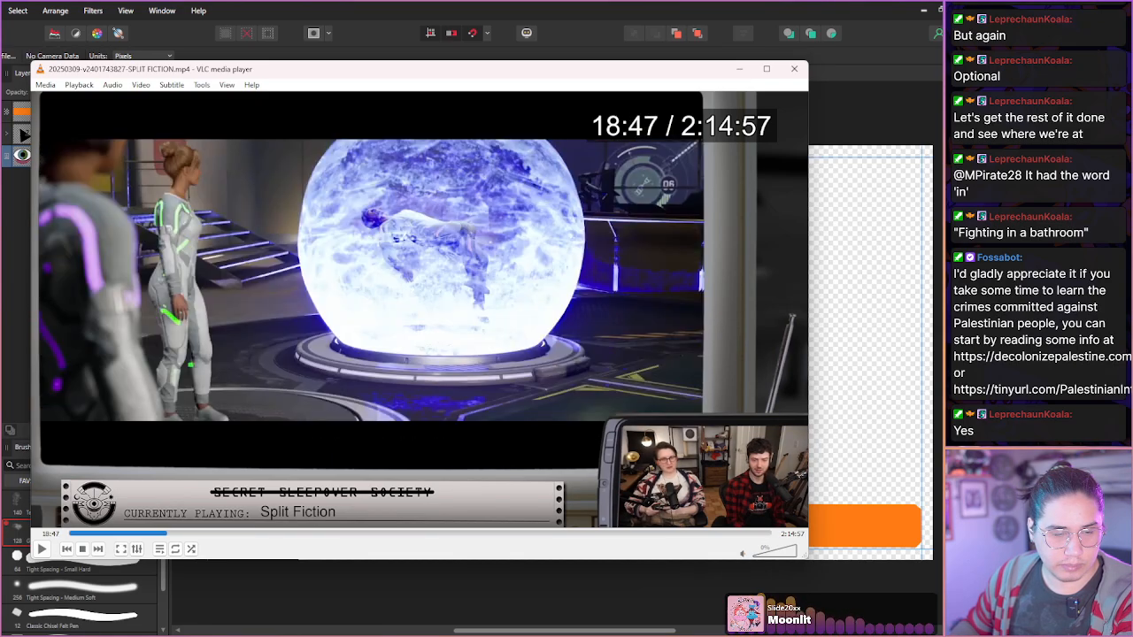
- Skip through the struggle scene to the Select Character screen at about 19:44, examining how the Mio and Zoe cards are shown
{"action": "key", "text": "shift+Right"}
{"action": "key", "text": "shift+Right"}
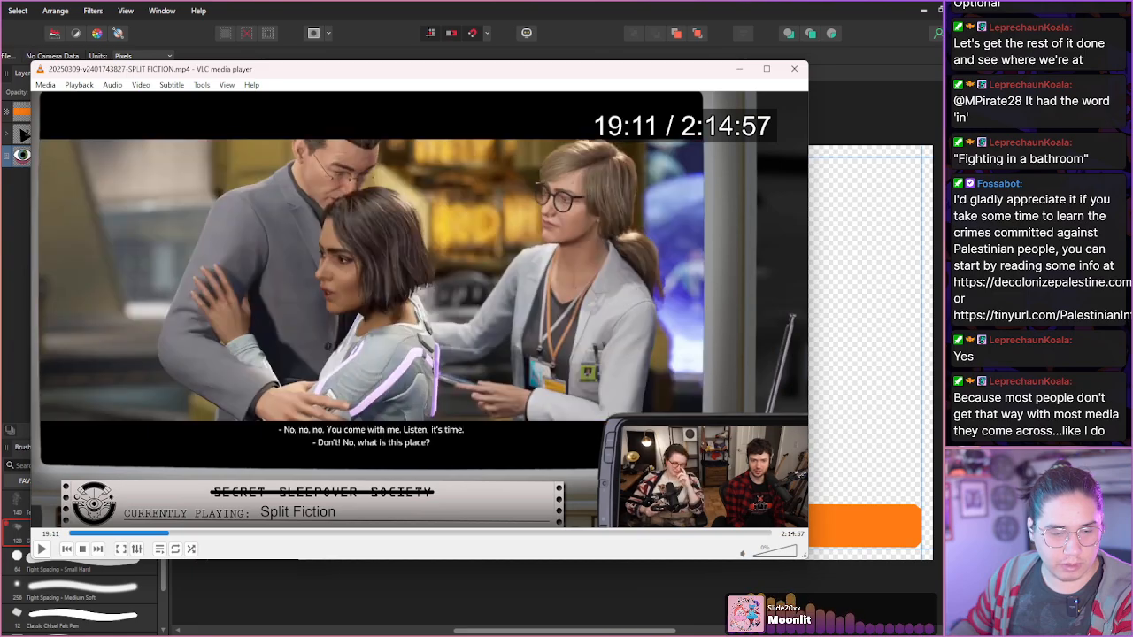
{"action": "key", "text": "shift+Right"}
{"action": "key", "text": "shift+Right"}
{"action": "key", "text": "shift+Right"}
{"action": "key", "text": "shift+Right"}
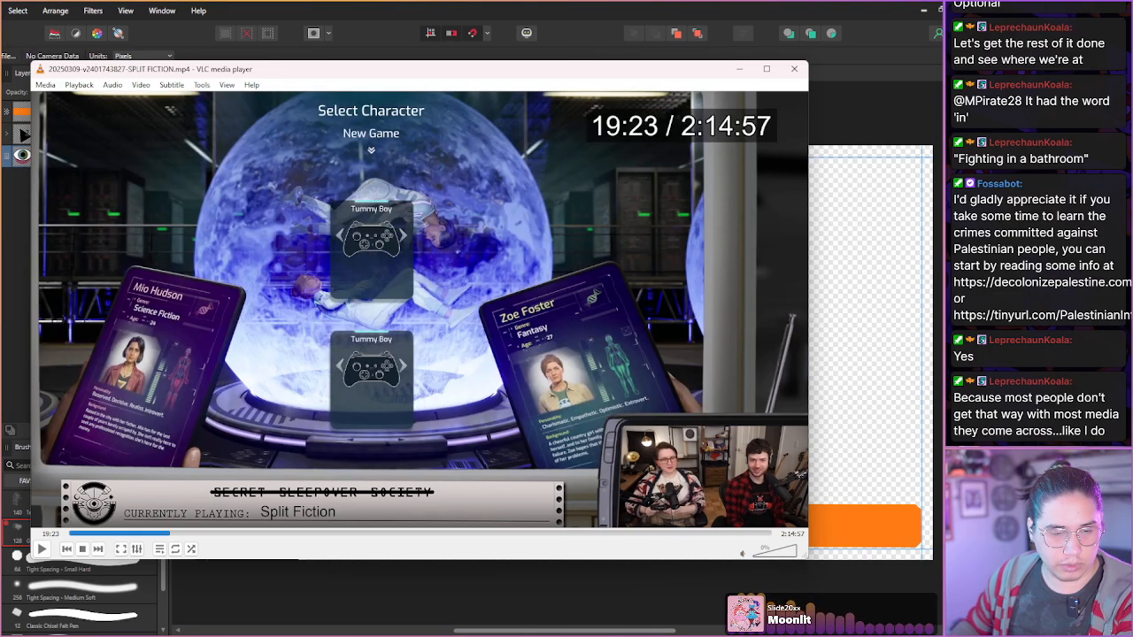
{"action": "key", "text": "shift+Right"}
{"action": "key", "text": "shift+Right"}
{"action": "key", "text": "shift+Right"}
{"action": "key", "text": "shift+Right"}
{"action": "key", "text": "shift+Right"}
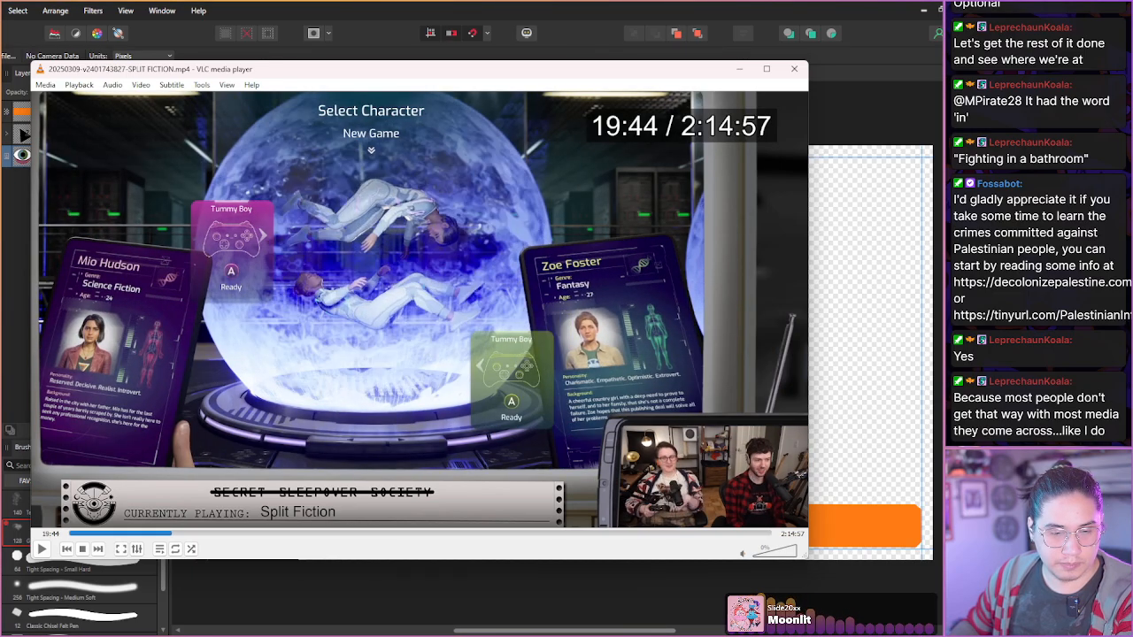
- Jump back to the hosts' large camera view at about 11:44 and step backwards to about 10:32, examining their expressions
{"action": "key", "text": "ctrl+Left"}
{"action": "key", "text": "ctrl+Left"}
{"action": "key", "text": "ctrl+Left"}
{"action": "key", "text": "ctrl+Left"}
{"action": "key", "text": "ctrl+Left"}
{"action": "key", "text": "ctrl+Left"}
{"action": "key", "text": "ctrl+Left"}
{"action": "key", "text": "ctrl+Left"}
{"action": "key", "text": "ctrl+Left"}
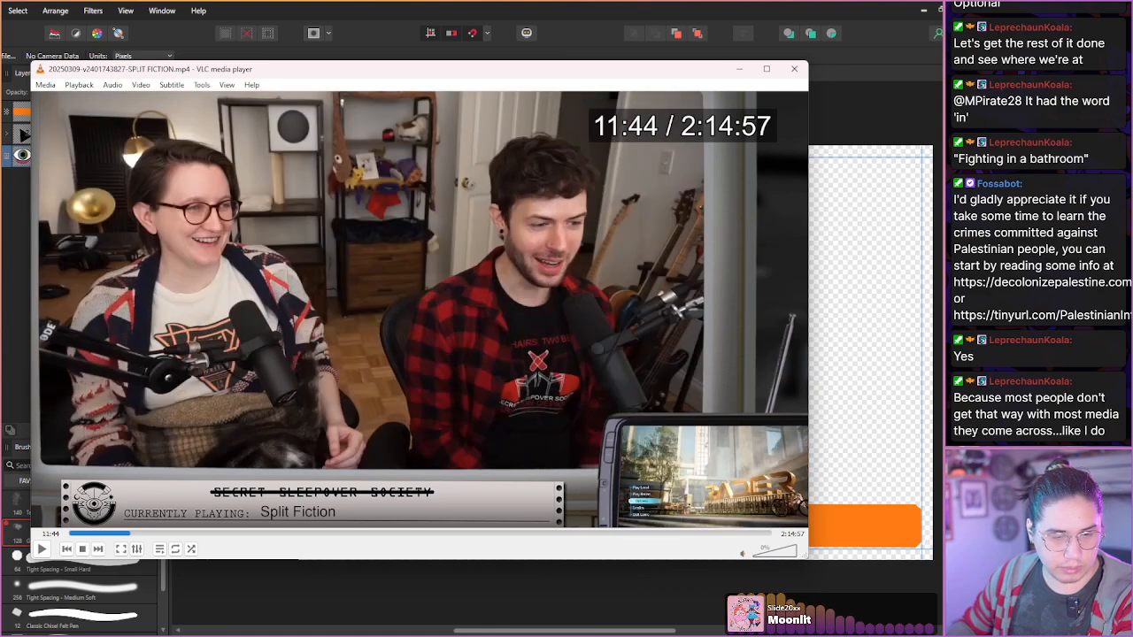
{"action": "key", "text": "shift+Left"}
{"action": "key", "text": "shift+Left"}
{"action": "key", "text": "shift+Left"}
{"action": "key", "text": "shift+Left"}
{"action": "key", "text": "shift+Left"}
{"action": "key", "text": "shift+Left"}
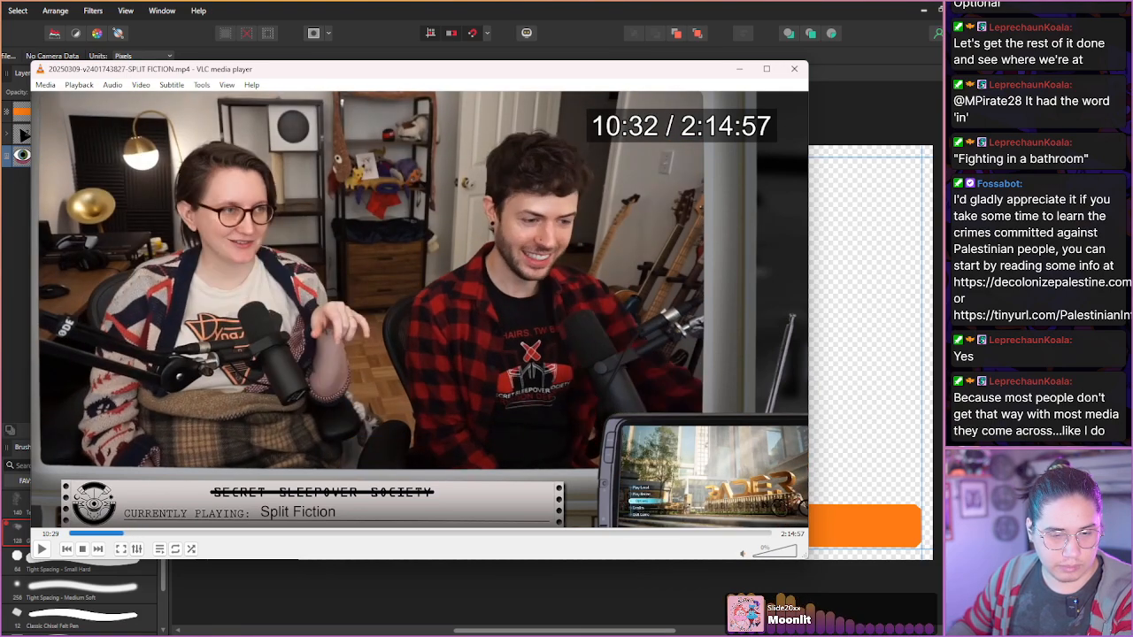
- Step further back through the hosts' conversation to about 9:44, comparing their smiles and gestures for the thumbnail
{"action": "key", "text": "shift+Left"}
{"action": "key", "text": "shift+Left"}
{"action": "key", "text": "shift+Left"}
{"action": "key", "text": "shift+Left"}
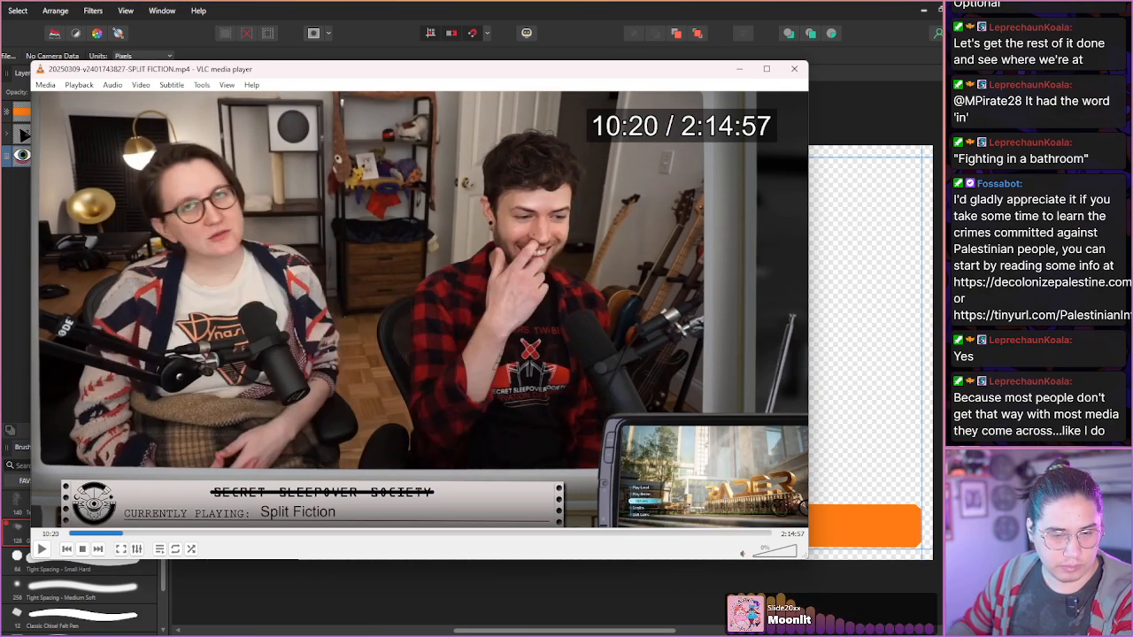
{"action": "key", "text": "shift+Left"}
{"action": "key", "text": "shift+Left"}
{"action": "key", "text": "shift+Left"}
{"action": "key", "text": "shift+Left"}
{"action": "key", "text": "shift+Left"}
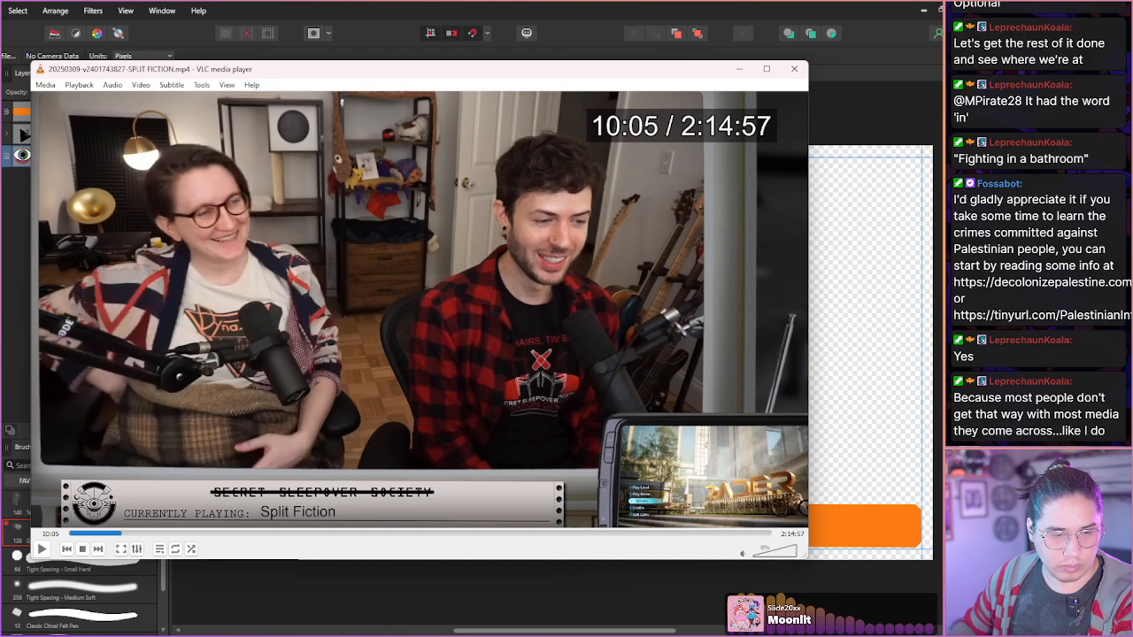
{"action": "key", "text": "shift+Left"}
{"action": "key", "text": "shift+Left"}
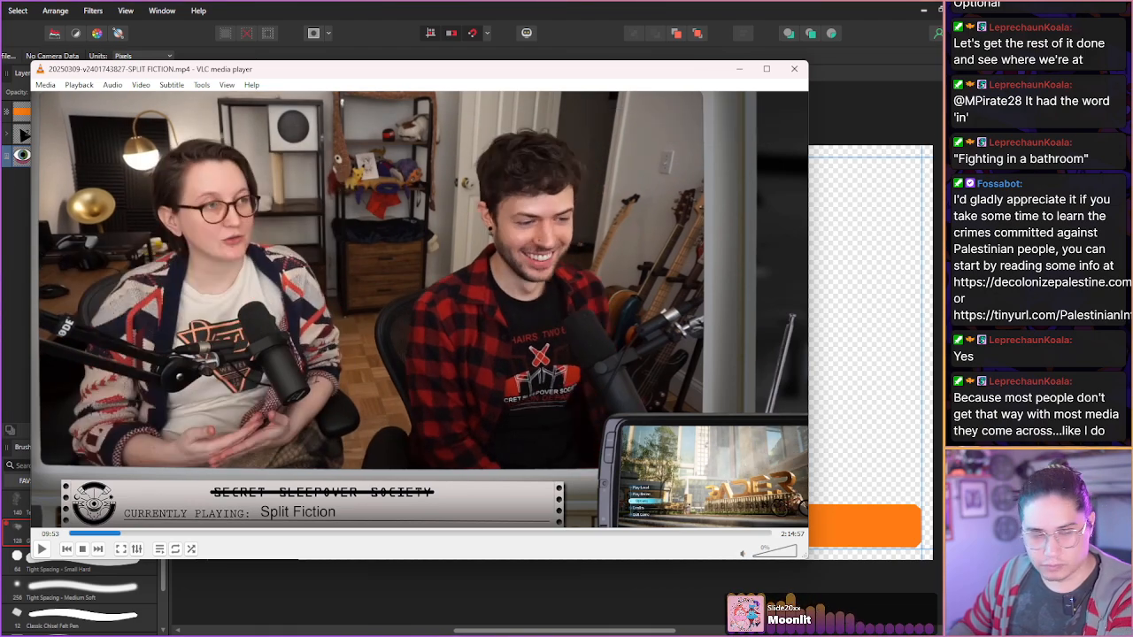
{"action": "key", "text": "shift+Left"}
{"action": "key", "text": "shift+Left"}
{"action": "key", "text": "shift+Left"}
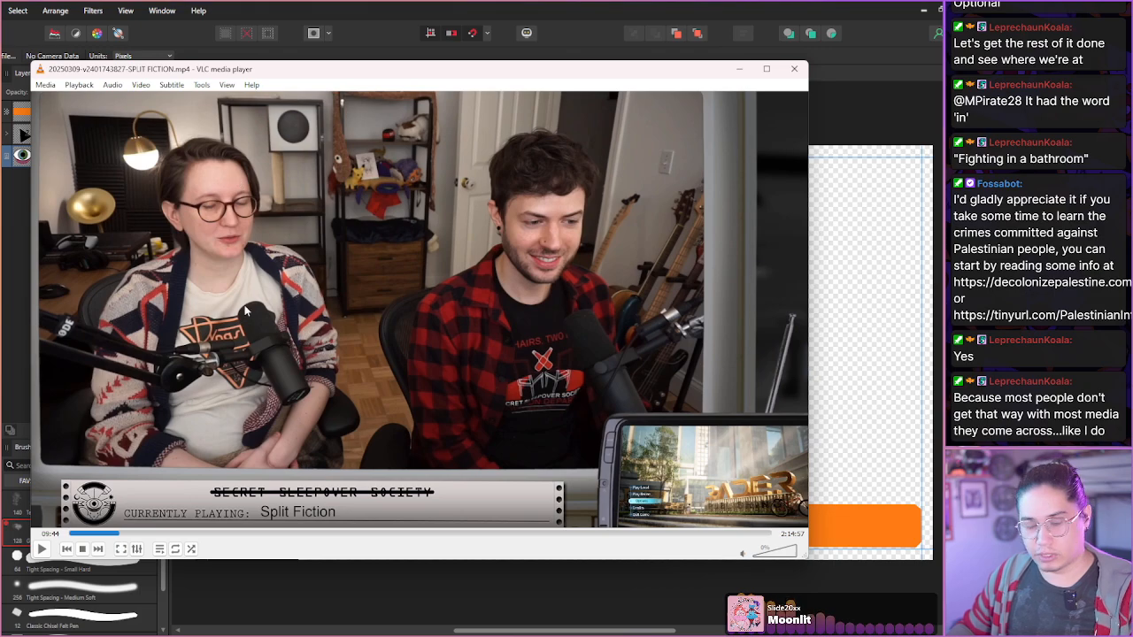
- Step forward through the hosts' conversation from 9:44 to about 10:32, rechecking their poses for a usable frame
{"action": "key", "text": "shift+Right"}
{"action": "key", "text": "shift+Right"}
{"action": "key", "text": "shift+Right"}
{"action": "key", "text": "shift+Right"}
{"action": "key", "text": "shift+Right"}
{"action": "key", "text": "shift+Right"}
{"action": "key", "text": "shift+Right"}
{"action": "key", "text": "shift+Right"}
{"action": "key", "text": "shift+Right"}
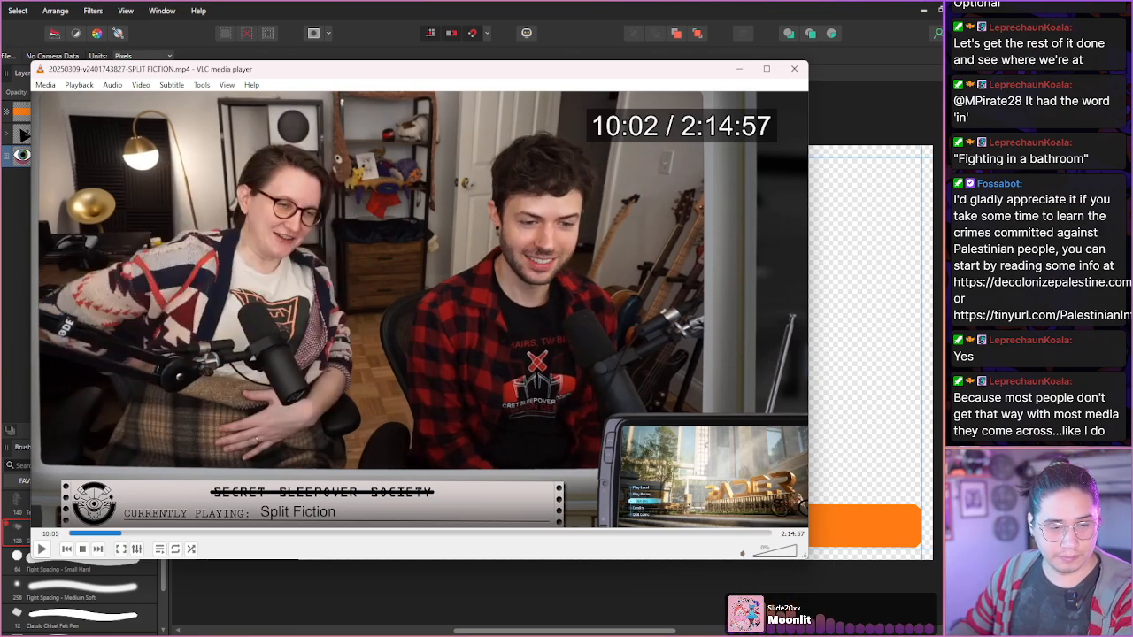
{"action": "key", "text": "shift+Right"}
{"action": "key", "text": "shift+Right"}
{"action": "key", "text": "shift+Right"}
{"action": "key", "text": "shift+Right"}
{"action": "key", "text": "shift+Right"}
{"action": "key", "text": "shift+Right"}
{"action": "key", "text": "shift+Right"}
{"action": "key", "text": "shift+Right"}
{"action": "key", "text": "shift+Right"}
{"action": "key", "text": "shift+Right"}
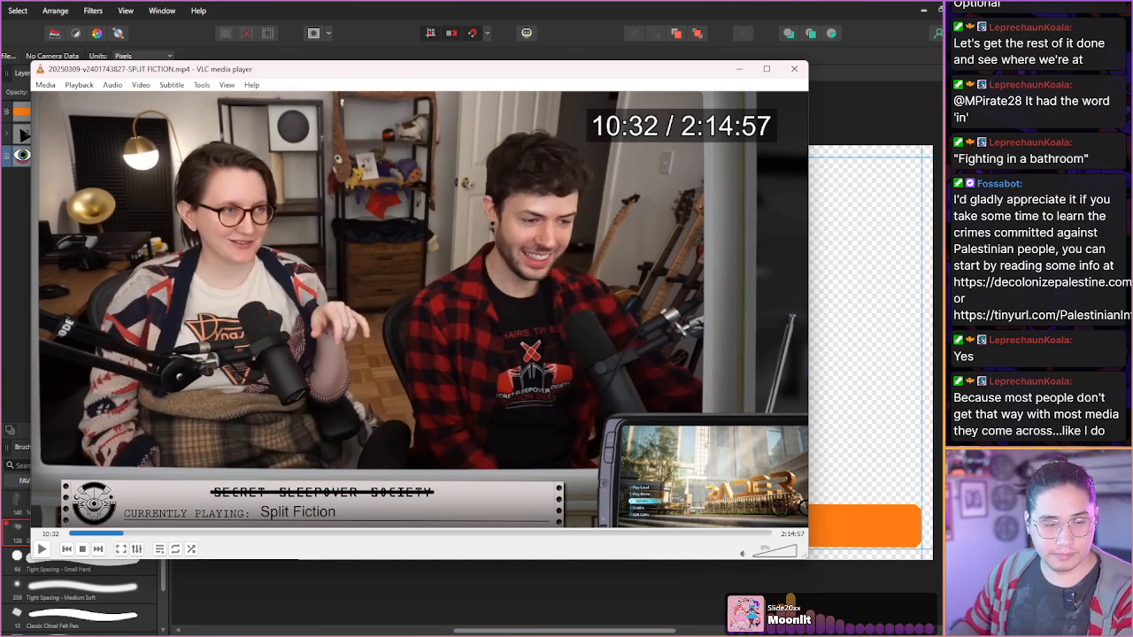
- Jump ahead past the lobby reception scene to about 16:50, returning to the Rader Publishing presentation in the cutscene
{"action": "key", "text": "ctrl+Right"}
{"action": "key", "text": "ctrl+Right"}
{"action": "key", "text": "ctrl+Right"}
{"action": "key", "text": "ctrl+Right"}
{"action": "key", "text": "ctrl+Right"}
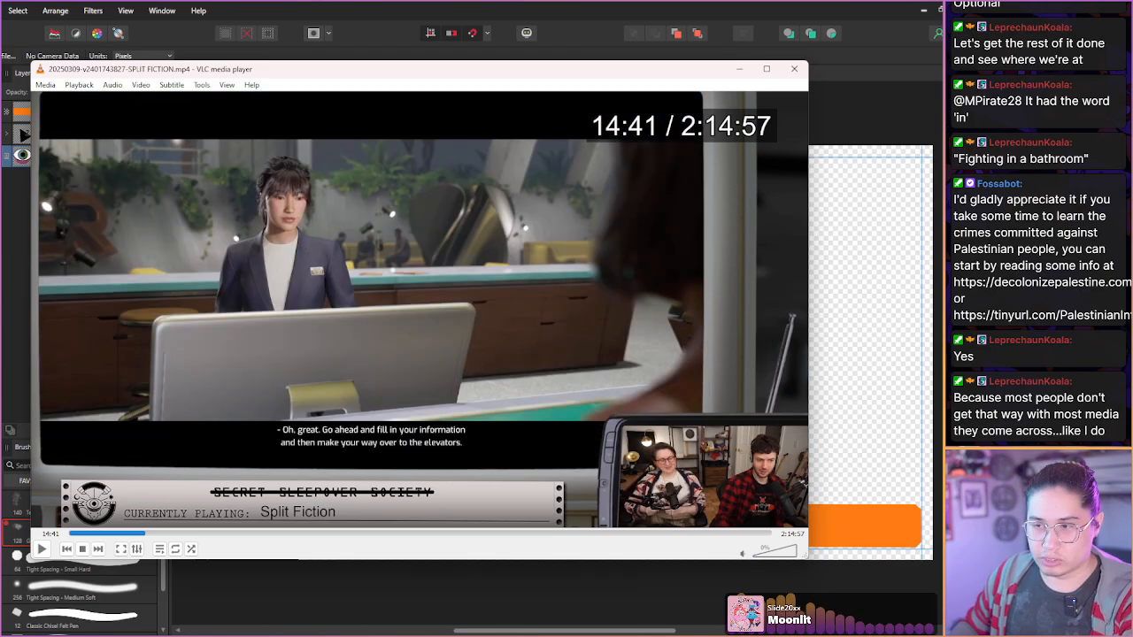
{"action": "key", "text": "ctrl+Right"}
{"action": "key", "text": "shift+Right"}
{"action": "key", "text": "shift+Right"}
{"action": "key", "text": "shift+Right"}
{"action": "key", "text": "shift+Right"}
{"action": "key", "text": "shift+Right"}
{"action": "key", "text": "shift+Right"}
{"action": "key", "text": "shift+Right"}
{"action": "key", "text": "shift+Right"}
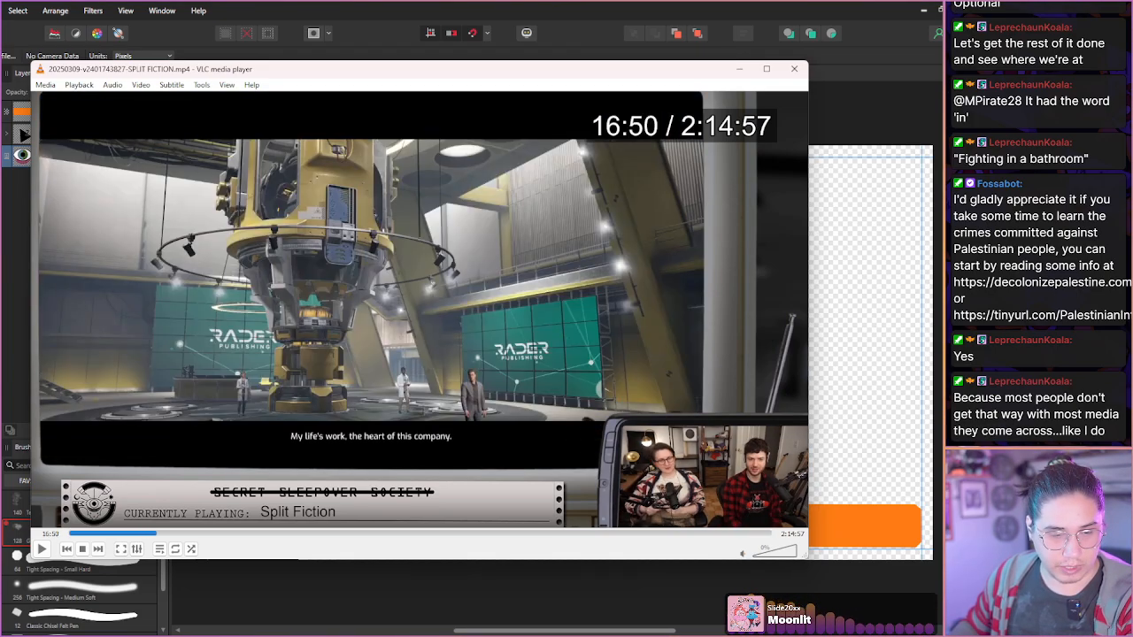
- Skip forward through the cutscene from 16:50 to about 17:50, examining shots of the dark-haired woman in the white suit
{"action": "key", "text": "shift+Right"}
{"action": "key", "text": "shift+Right"}
{"action": "key", "text": "shift+Right"}
{"action": "key", "text": "shift+Right"}
{"action": "key", "text": "shift+Right"}
{"action": "key", "text": "shift+Right"}
{"action": "key", "text": "shift+Right"}
{"action": "key", "text": "shift+Right"}
{"action": "key", "text": "shift+Right"}
{"action": "key", "text": "shift+Right"}
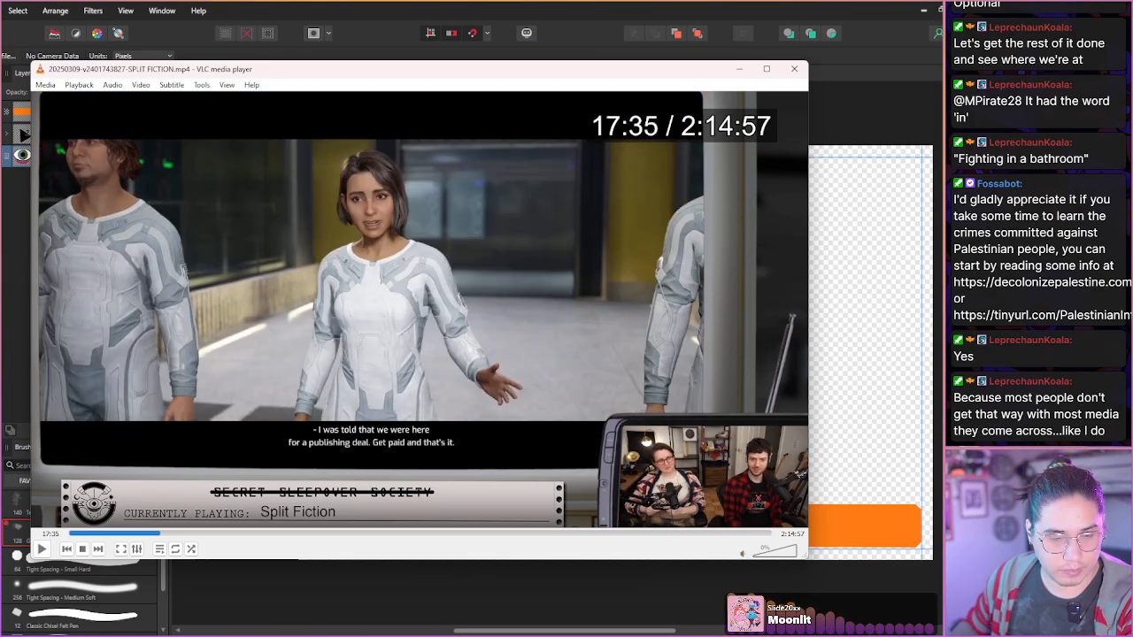
{"action": "key", "text": "shift+Right"}
{"action": "key", "text": "shift+Right"}
{"action": "key", "text": "shift+Right"}
{"action": "key", "text": "shift+Right"}
{"action": "key", "text": "shift+Right"}
{"action": "key", "text": "shift+Right"}
{"action": "key", "text": "shift+Right"}
{"action": "key", "text": "shift+Right"}
{"action": "key", "text": "shift+Right"}
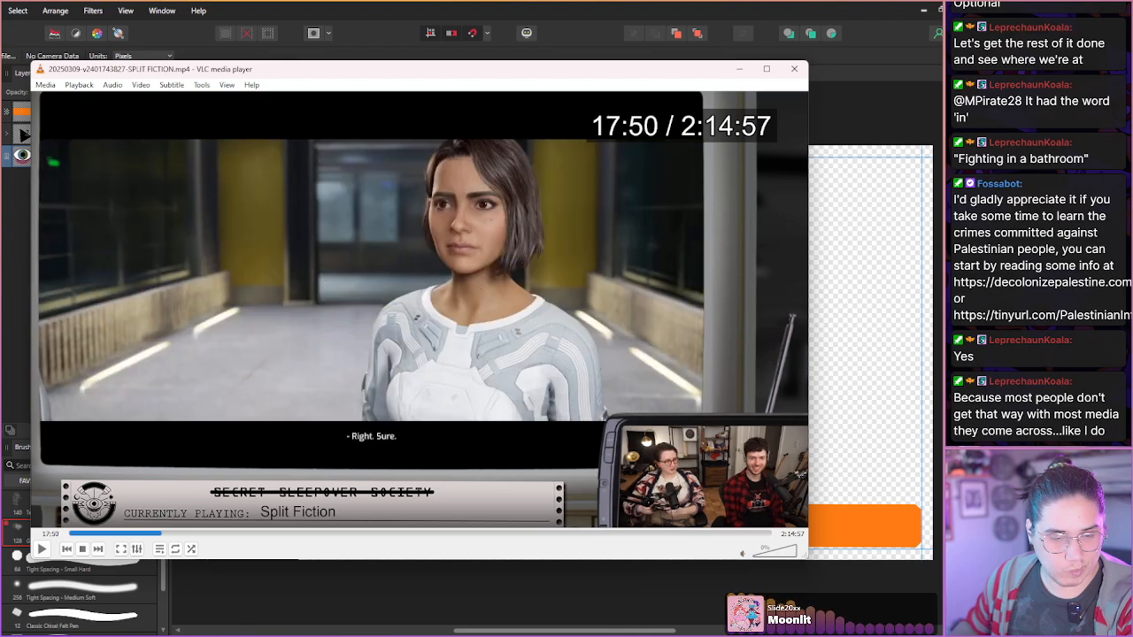
- Skip forward past the lab technician and machine argument scenes to the Select Character screen at about 19:26
{"action": "key", "text": "shift+Right"}
{"action": "key", "text": "shift+Right"}
{"action": "key", "text": "shift+Right"}
{"action": "key", "text": "shift+Right"}
{"action": "key", "text": "shift+Right"}
{"action": "key", "text": "shift+Right"}
{"action": "key", "text": "shift+Right"}
{"action": "key", "text": "shift+Right"}
{"action": "key", "text": "shift+Right"}
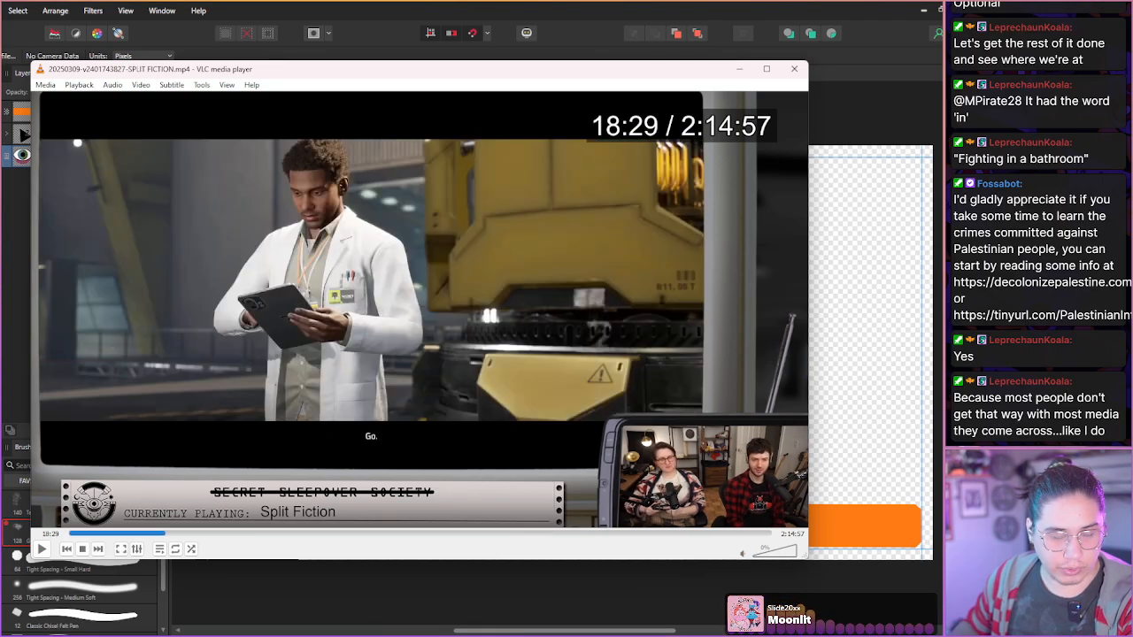
{"action": "key", "text": "shift+Right"}
{"action": "key", "text": "shift+Right"}
{"action": "key", "text": "shift+Right"}
{"action": "key", "text": "shift+Right"}
{"action": "key", "text": "shift+Right"}
{"action": "key", "text": "shift+Right"}
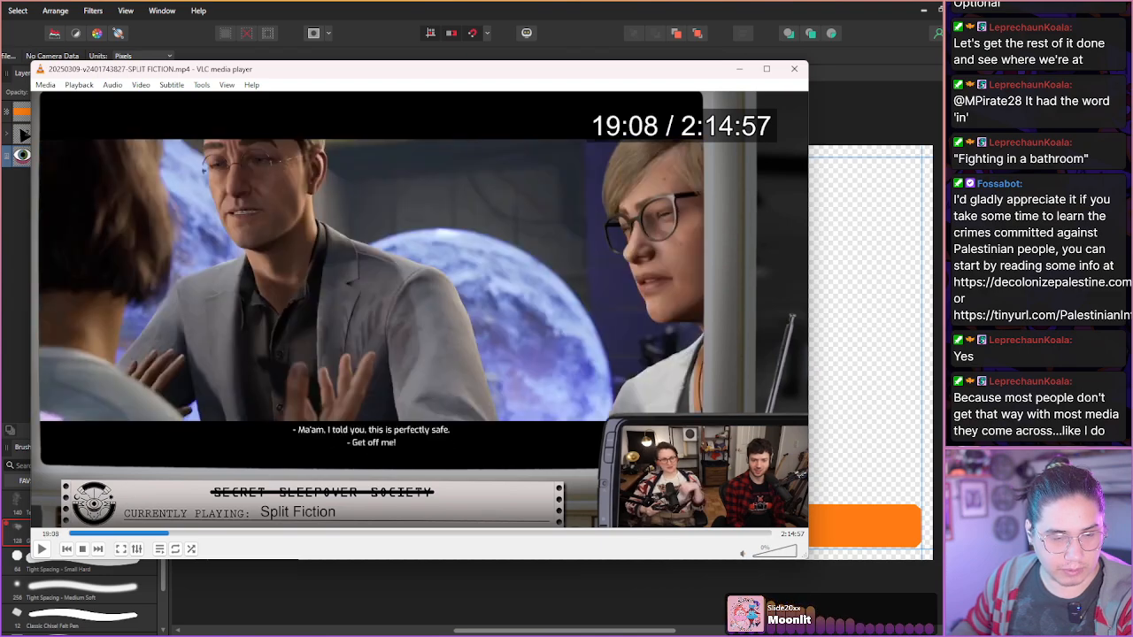
{"action": "key", "text": "shift+Right"}
{"action": "key", "text": "shift+Right"}
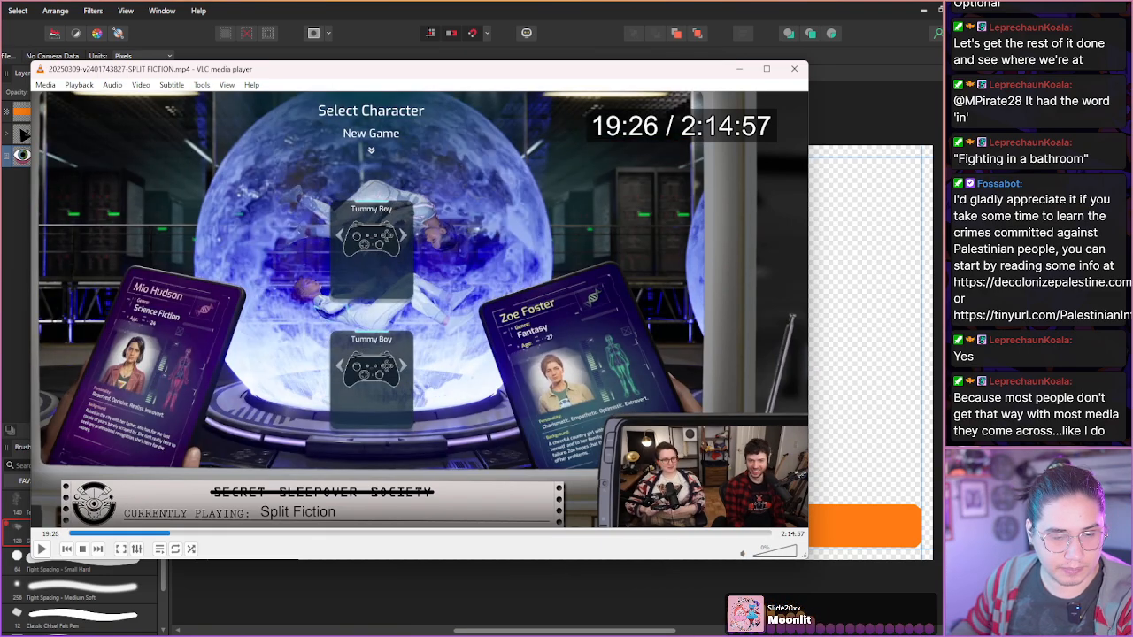
- Skip through the Select Character screen to the start of the fantasy cutscene at about 20:23, checking for usable frames
{"action": "key", "text": "shift+Right"}
{"action": "key", "text": "shift+Right"}
{"action": "key", "text": "shift+Right"}
{"action": "key", "text": "shift+Right"}
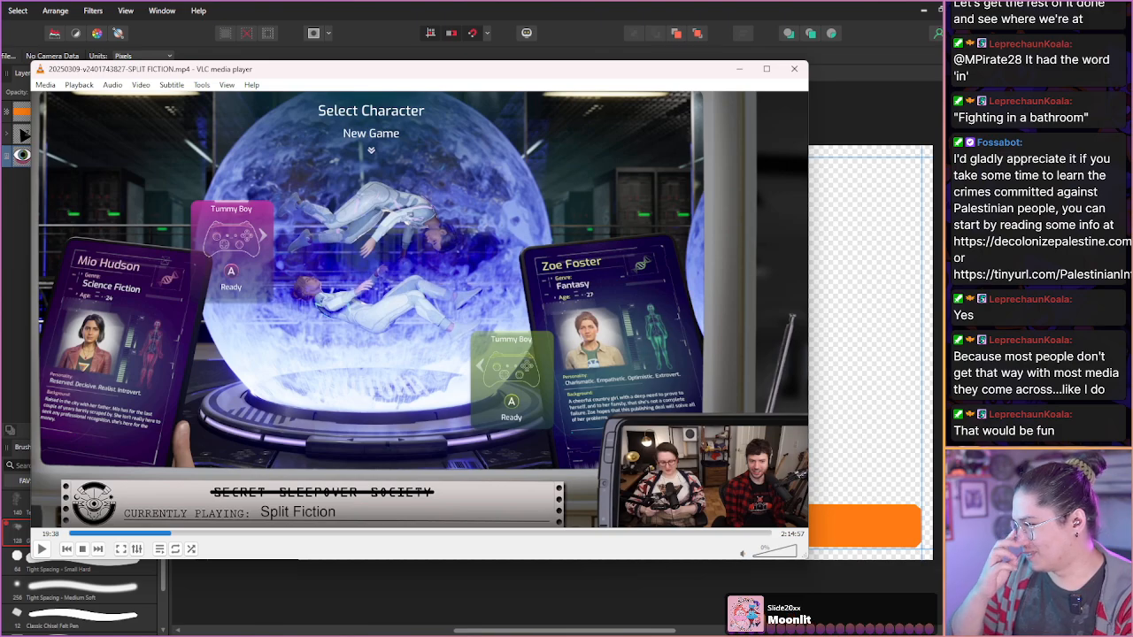
{"action": "key", "text": "shift+Right"}
{"action": "key", "text": "shift+Right"}
{"action": "key", "text": "shift+Right"}
{"action": "key", "text": "shift+Right"}
{"action": "key", "text": "shift+Right"}
{"action": "key", "text": "shift+Right"}
{"action": "key", "text": "shift+Right"}
{"action": "key", "text": "shift+Right"}
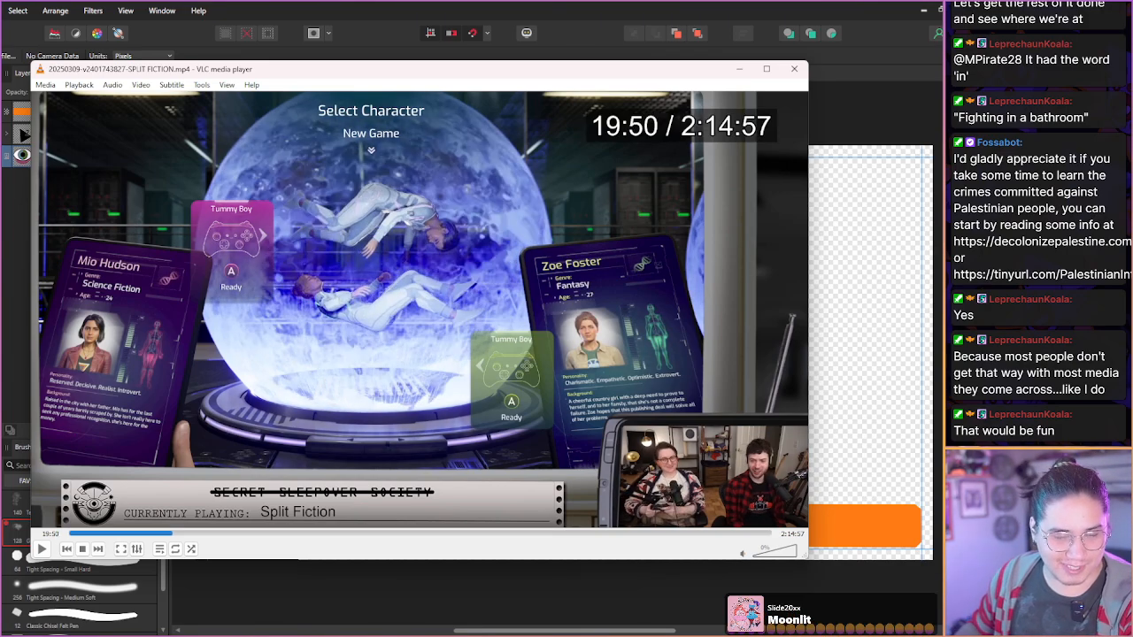
{"action": "key", "text": "shift+Right"}
{"action": "key", "text": "shift+Right"}
{"action": "key", "text": "shift+Right"}
{"action": "key", "text": "shift+Right"}
{"action": "key", "text": "shift+Right"}
{"action": "key", "text": "shift+Right"}
{"action": "key", "text": "shift+Right"}
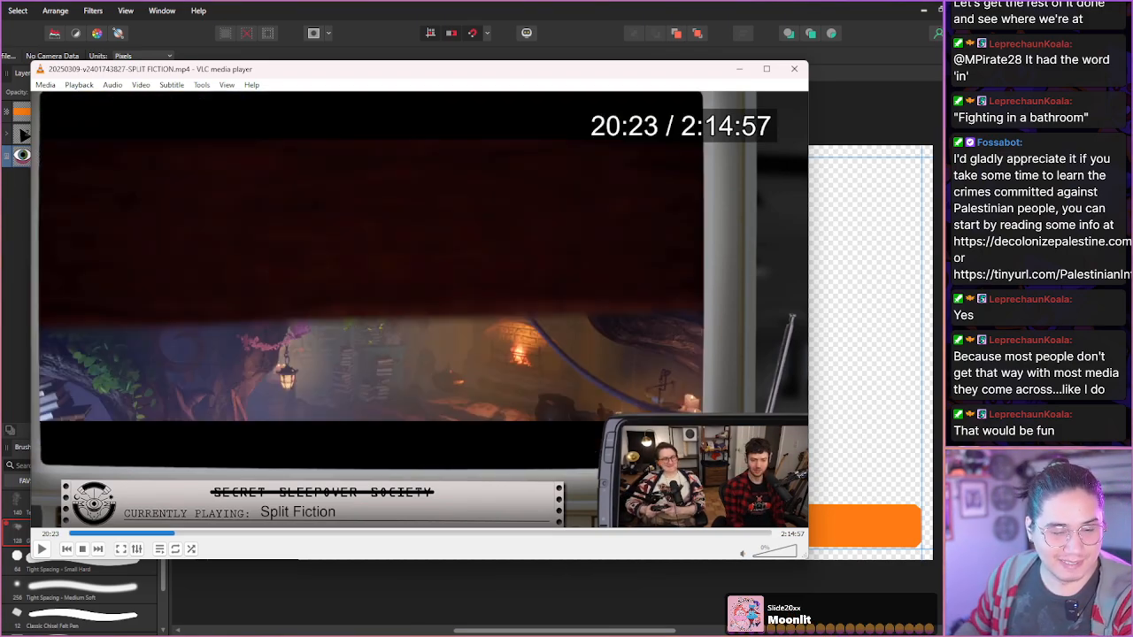
- Continue forward through the candlelit fantasy room to about 20:56, examining the light-haired character holding the fireball
{"action": "key", "text": "shift+Right"}
{"action": "key", "text": "shift+Right"}
{"action": "key", "text": "shift+Right"}
{"action": "key", "text": "shift+Right"}
{"action": "key", "text": "shift+Right"}
{"action": "key", "text": "shift+Right"}
{"action": "key", "text": "shift+Right"}
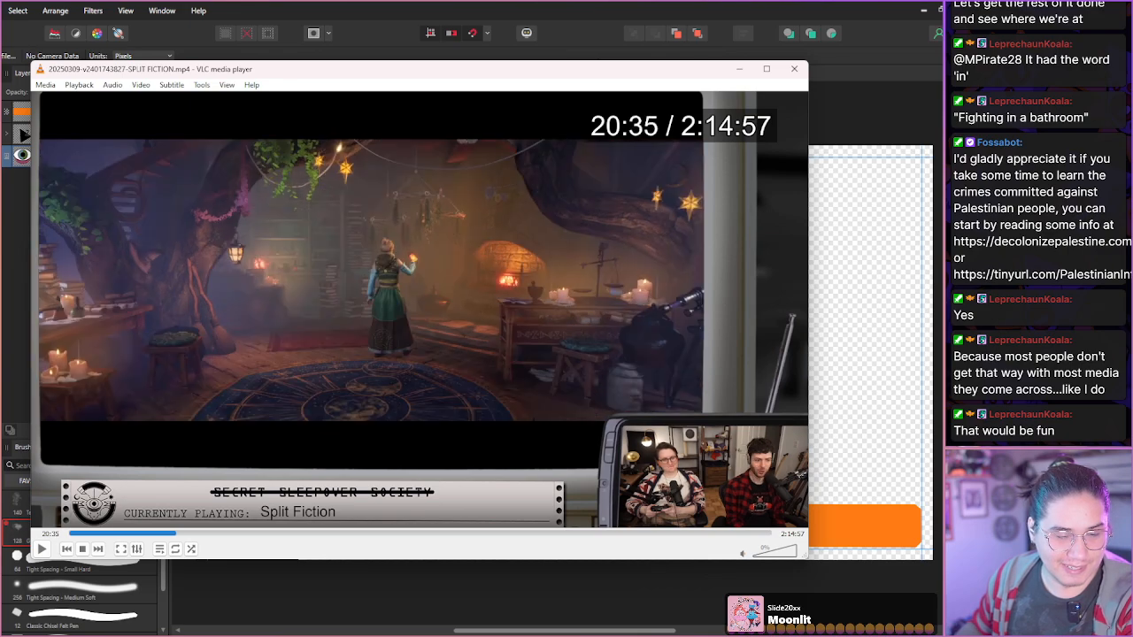
{"action": "key", "text": "shift+Right"}
{"action": "key", "text": "shift+Right"}
{"action": "key", "text": "shift+Right"}
{"action": "key", "text": "shift+Right"}
{"action": "key", "text": "shift+Right"}
{"action": "key", "text": "shift+Right"}
{"action": "key", "text": "shift+Right"}
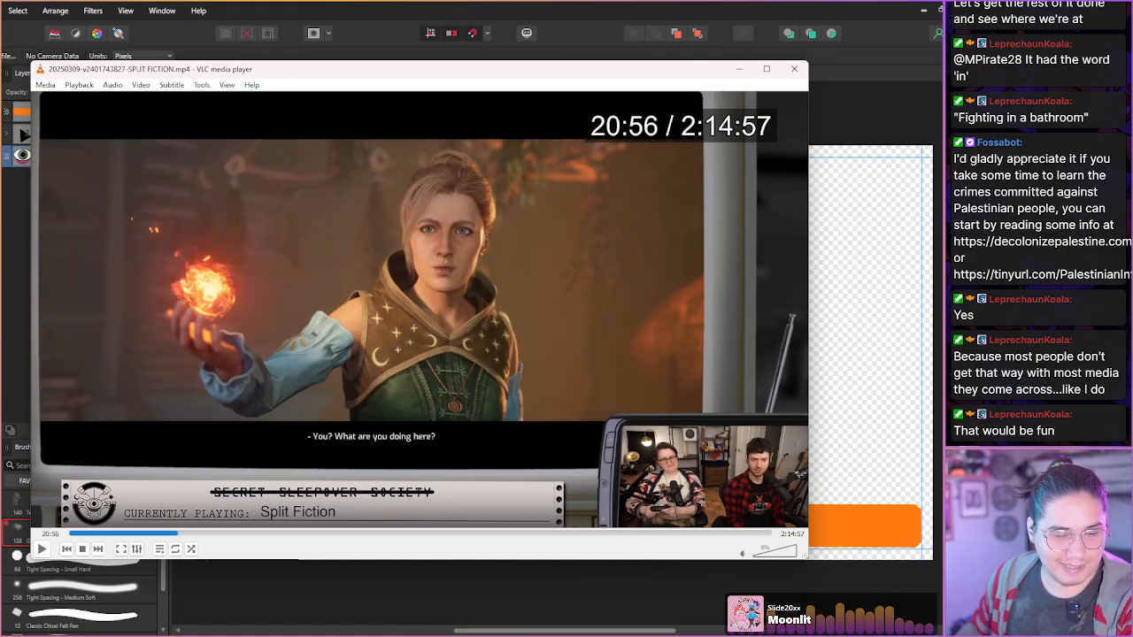
- Advance to the dark-haired character in the blue and red fantasy outfit at about 21:26 and capture a snapshot
{"action": "key", "text": "shift+Right"}
{"action": "key", "text": "shift+Right"}
{"action": "key", "text": "shift+Right"}
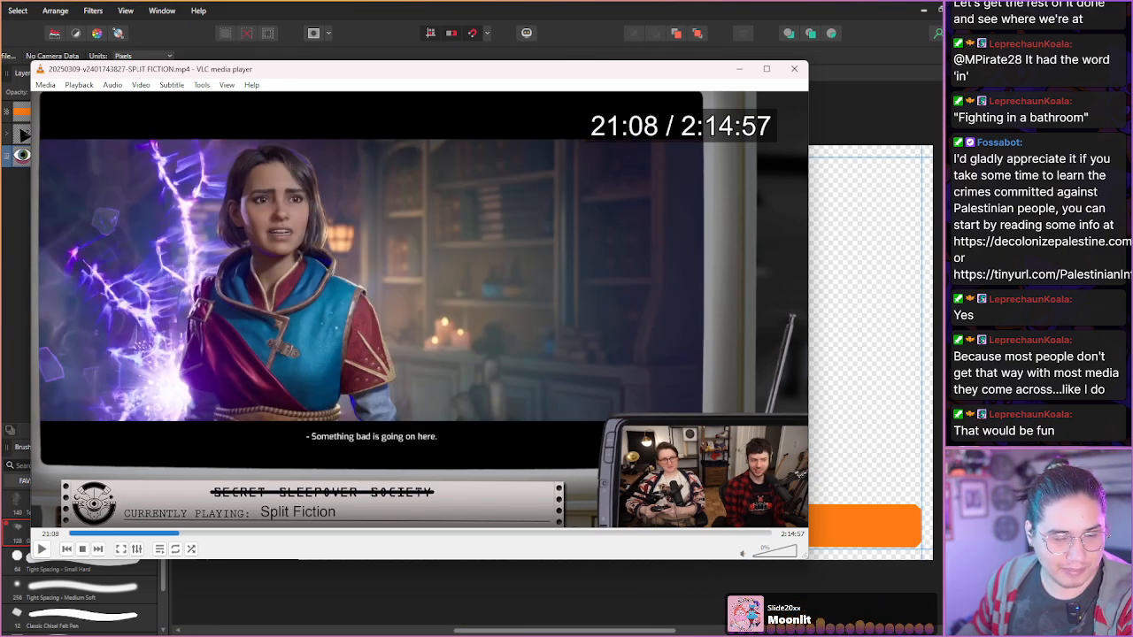
{"action": "key", "text": "shift+Right"}
{"action": "key", "text": "shift+Right"}
{"action": "key", "text": "shift+Right"}
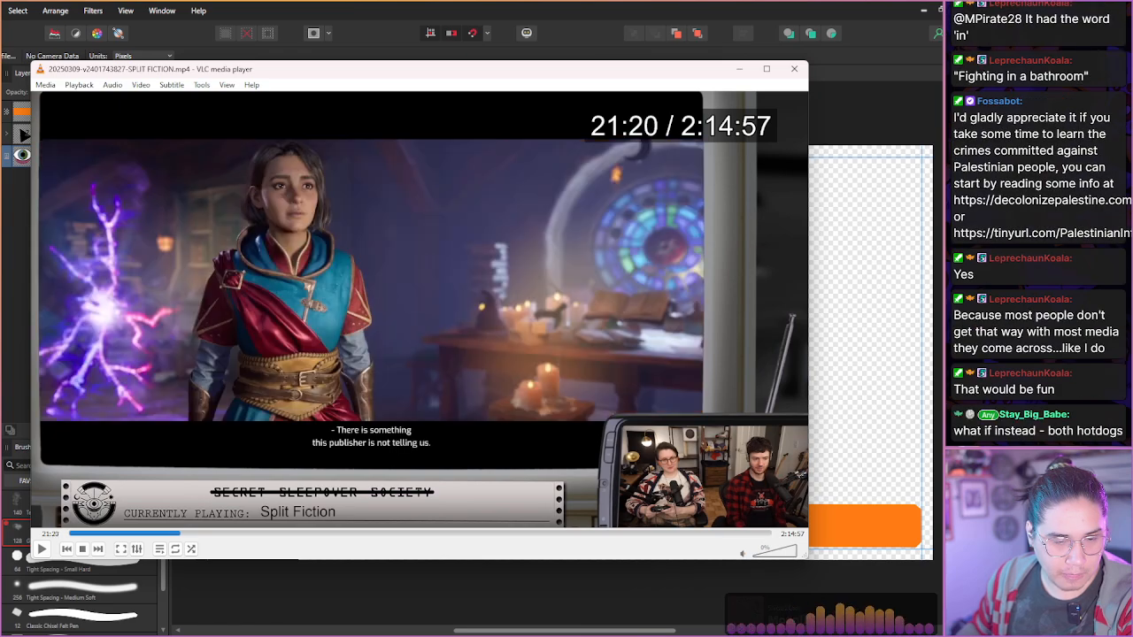
{"action": "key", "text": "shift+Right"}
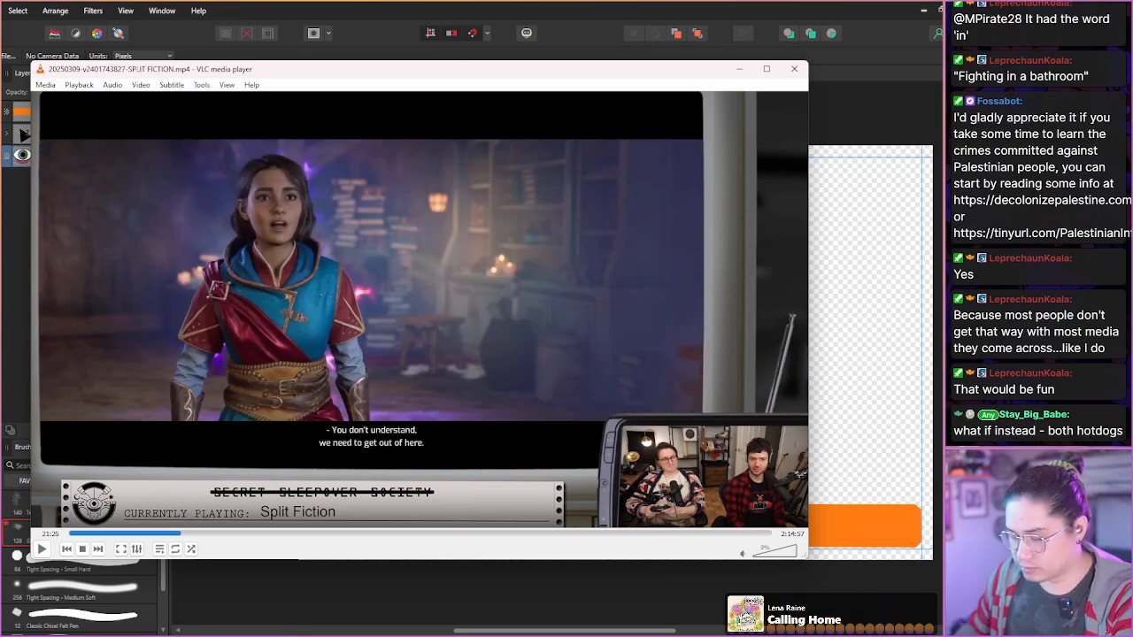
{"action": "key", "text": "shift+s"}
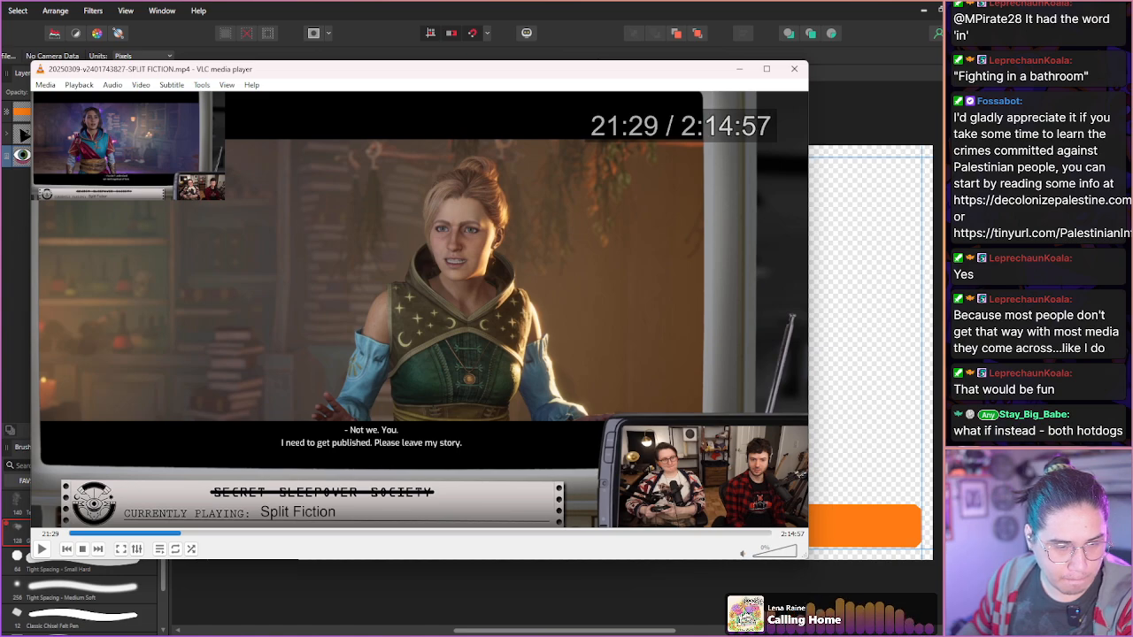
- Skip forward to the light-haired character in the green dress at about 21:44 and check the neighbouring shots
{"action": "key", "text": "shift+Right"}
{"action": "key", "text": "shift+Right"}
{"action": "key", "text": "shift+Right"}
{"action": "key", "text": "shift+Right"}
{"action": "key", "text": "shift+Right"}
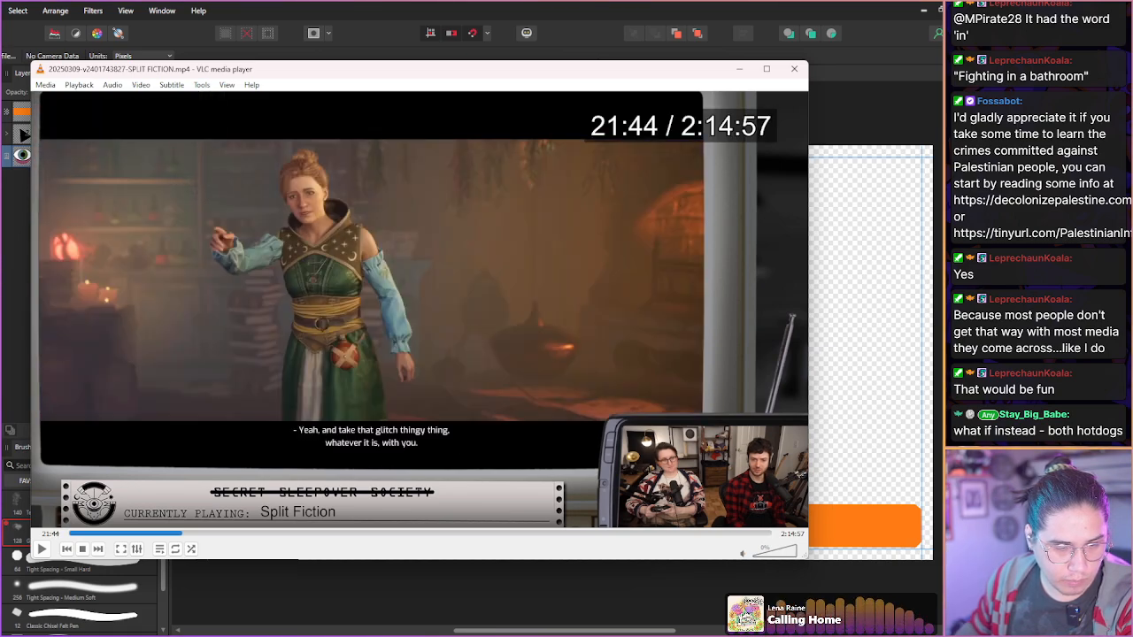
{"action": "key", "text": "shift+Right"}
{"action": "key", "text": "shift+Right"}
{"action": "key", "text": "shift+Left"}
{"action": "key", "text": "shift+Left"}
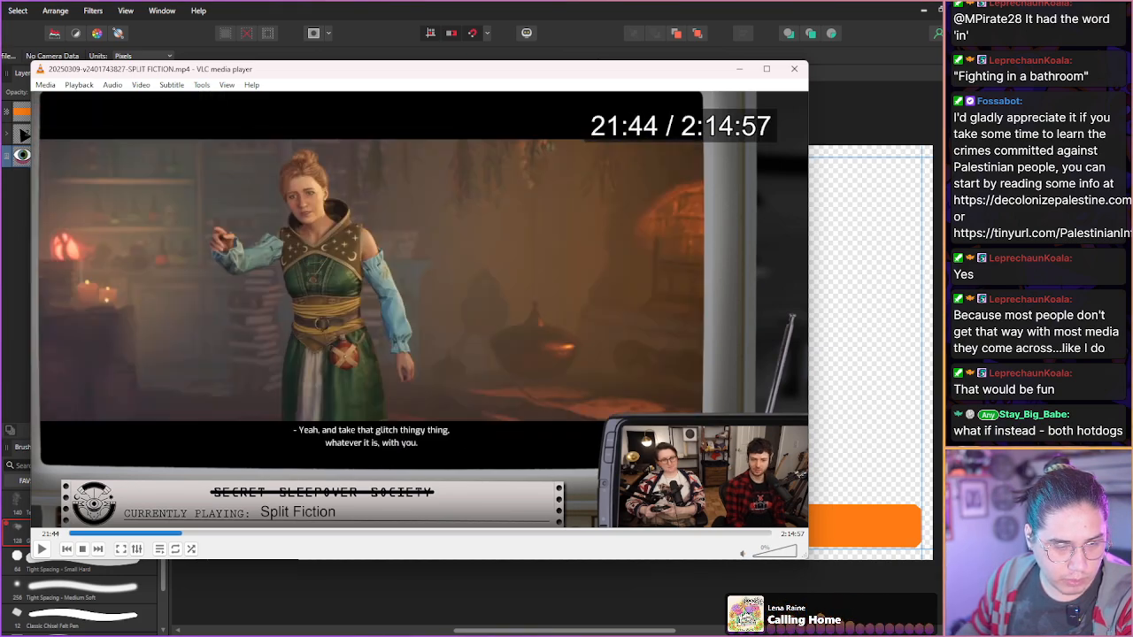
- Recheck the shots around 21:44 and play briefly, pausing as the character in the green dress turns
{"action": "key", "text": "shift+Left"}
{"action": "key", "text": "shift+Left"}
{"action": "key", "text": "shift+Right"}
{"action": "key", "text": "shift+Right"}
{"action": "key", "text": "shift+Right"}
{"action": "key", "text": "shift+Left"}
{"action": "key", "text": "shift+Left"}
{"action": "key", "text": "space"}
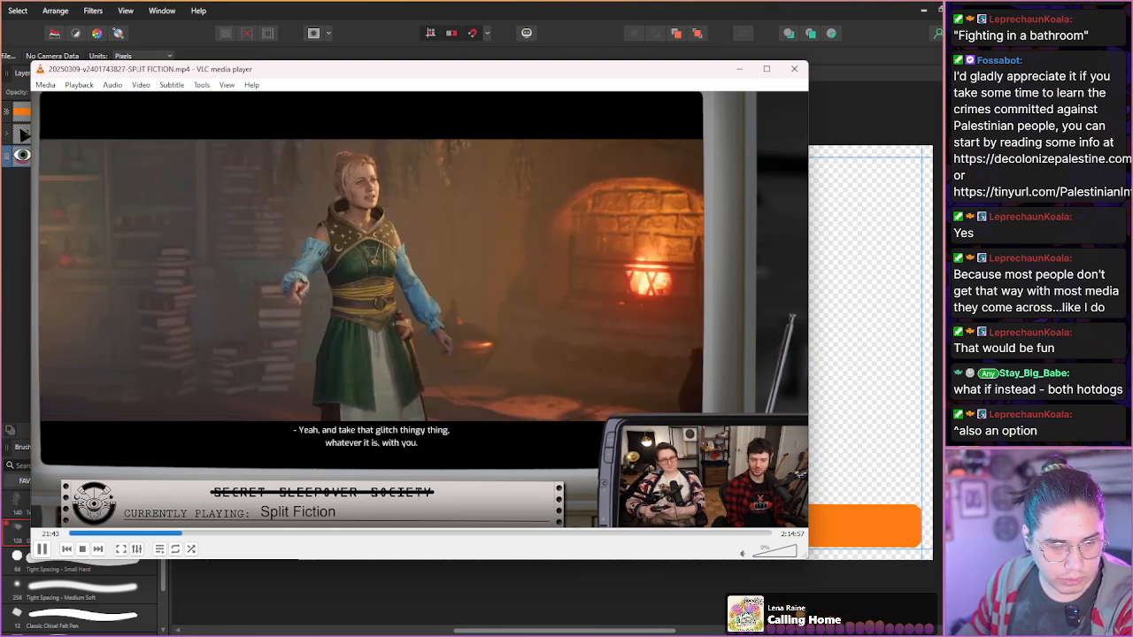
{"action": "key", "text": "space"}
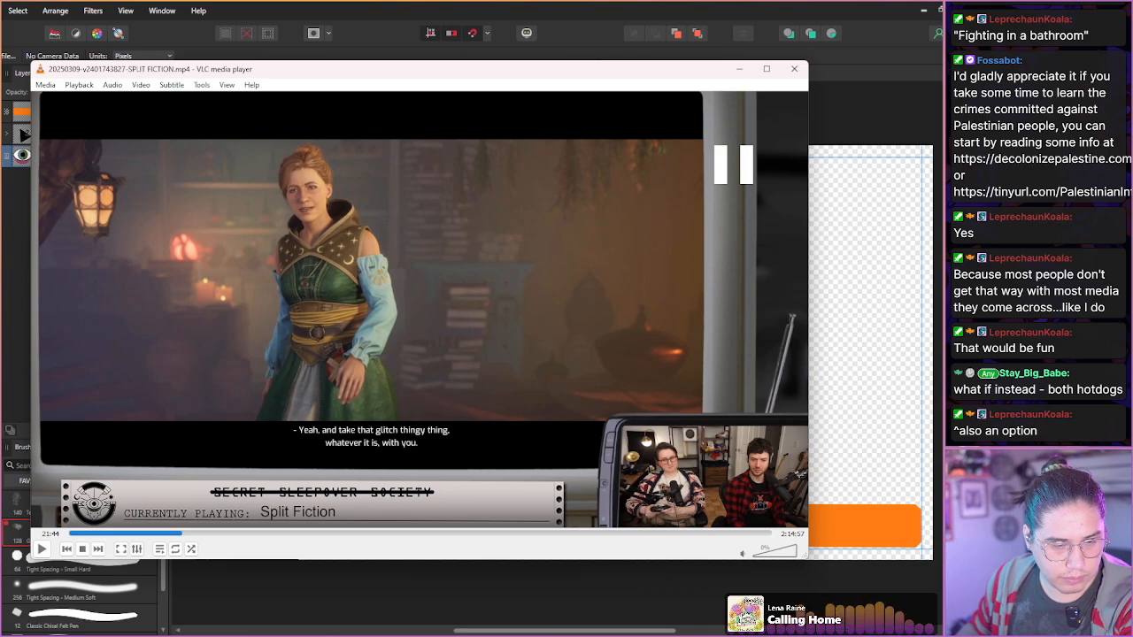
- Advance frame by frame through the green-dressed character's turn to her raised-hand gesture, examining each pose
{"action": "key", "text": "e"}
{"action": "key", "text": "e"}
{"action": "key", "text": "e"}
{"action": "key", "text": "e"}
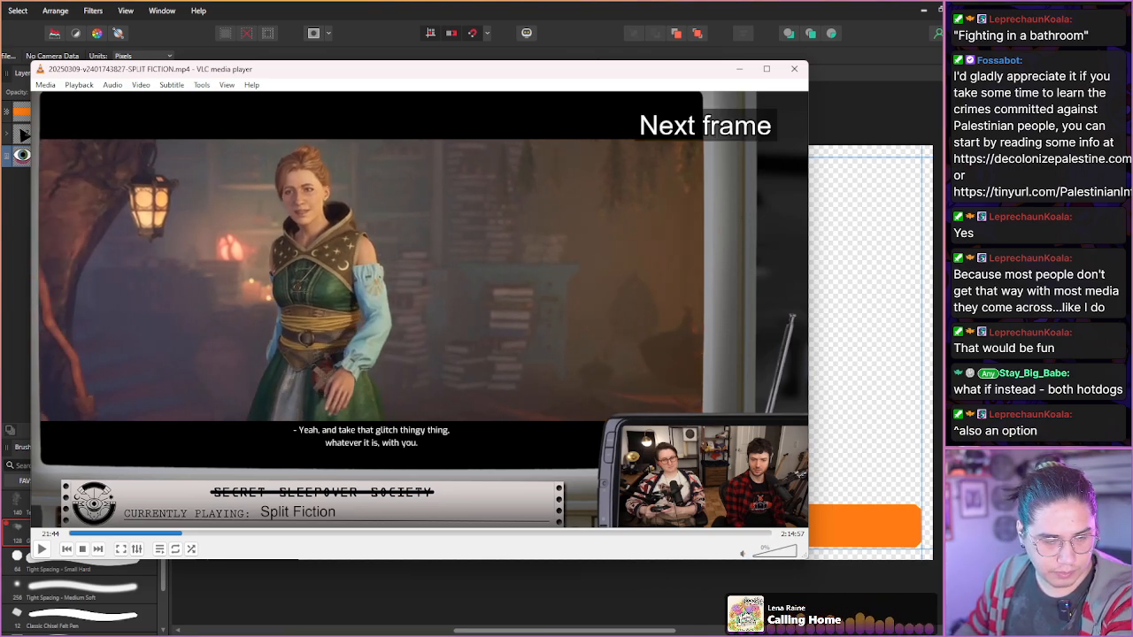
{"action": "key", "text": "e"}
{"action": "key", "text": "e"}
{"action": "key", "text": "e"}
{"action": "key", "text": "e"}
{"action": "key", "text": "e"}
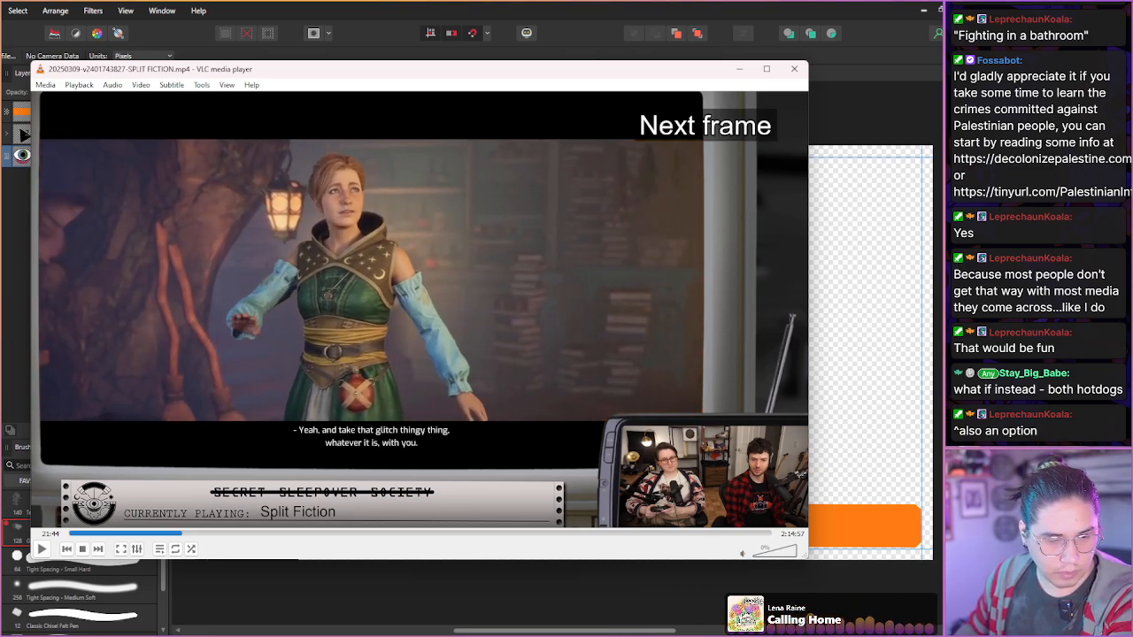
{"action": "key", "text": "e"}
{"action": "key", "text": "e"}
{"action": "key", "text": "e"}
{"action": "key", "text": "e"}
{"action": "key", "text": "e"}
{"action": "key", "text": "e"}
{"action": "key", "text": "e"}
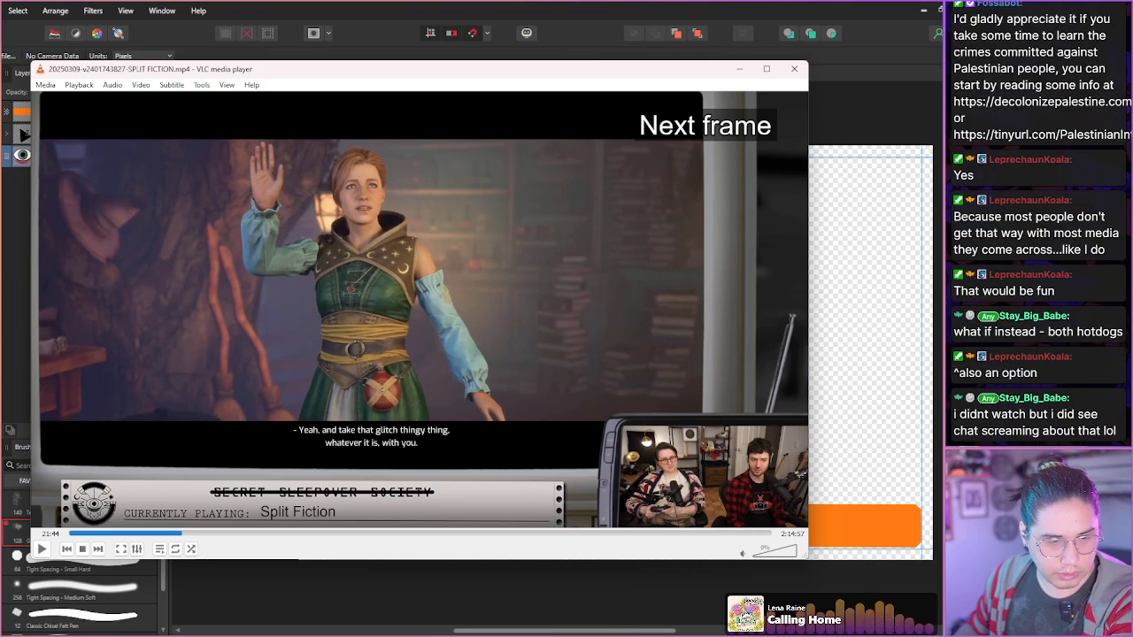
- Advance frame by frame until the character in the green dress faces the camera and capture a snapshot
{"action": "key", "text": "e"}
{"action": "key", "text": "e"}
{"action": "key", "text": "e"}
{"action": "key", "text": "e"}
{"action": "key", "text": "e"}
{"action": "key", "text": "e"}
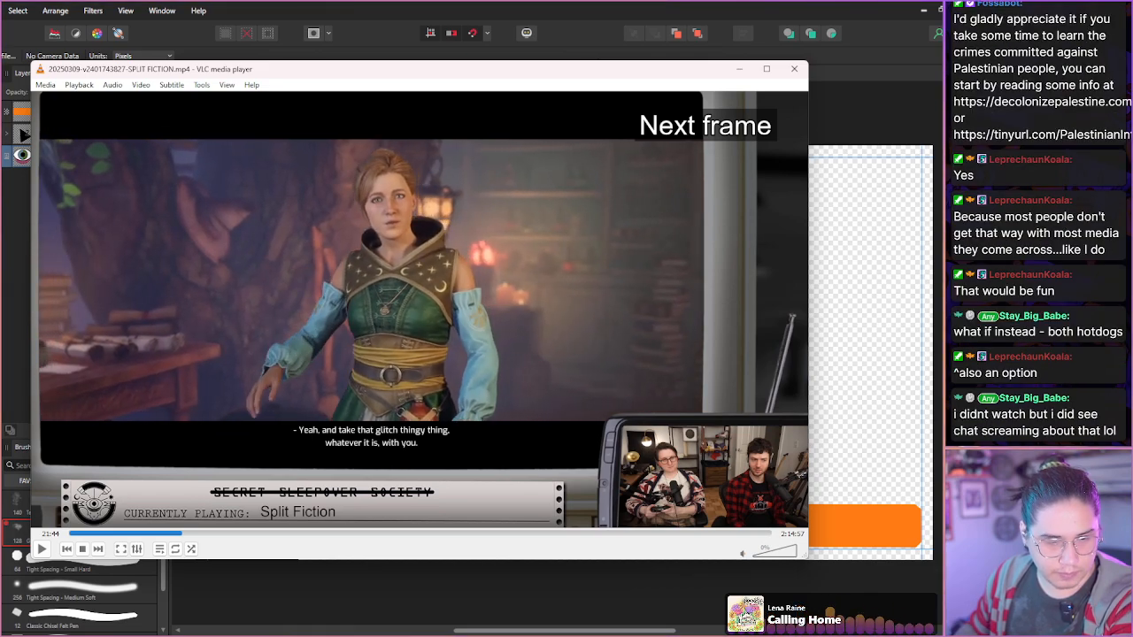
{"action": "key", "text": "e"}
{"action": "key", "text": "e"}
{"action": "key", "text": "e"}
{"action": "key", "text": "e"}
{"action": "key", "text": "e"}
{"action": "key", "text": "shift+s"}
- Advance a few more frames and capture a second snapshot of the front-facing character in the green dress
{"action": "key", "text": "e"}
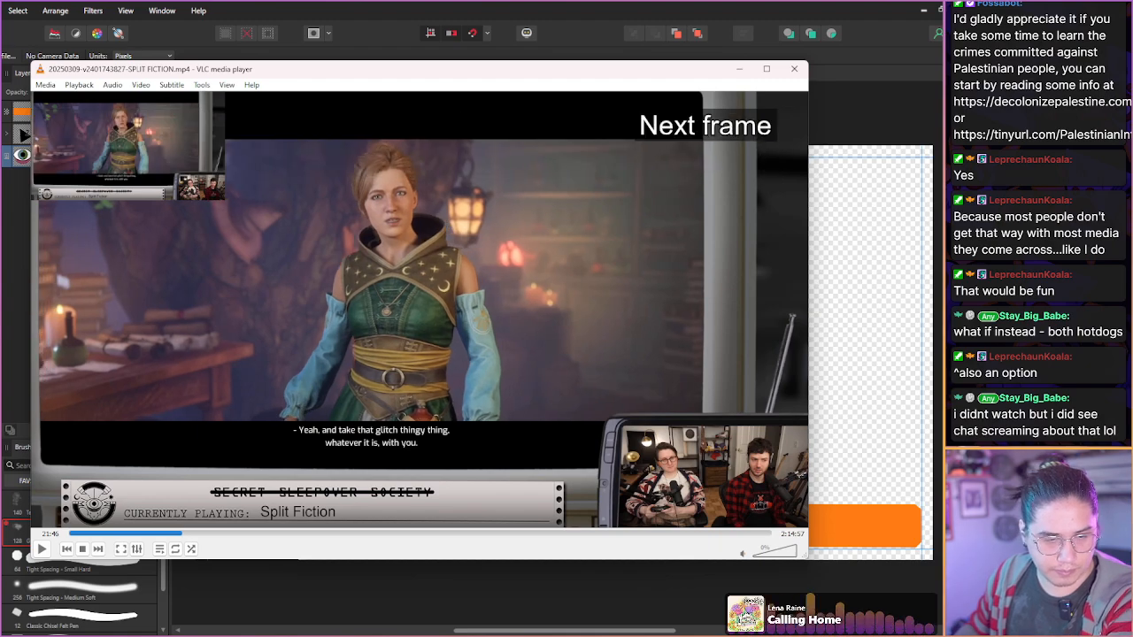
{"action": "key", "text": "e"}
{"action": "key", "text": "e"}
{"action": "key", "text": "shift+s"}
- Move on from the fantasy scene into the sci-fi cutscene at about 22:19, examining shots of the red-scarfed character
{"action": "key", "text": "space"}
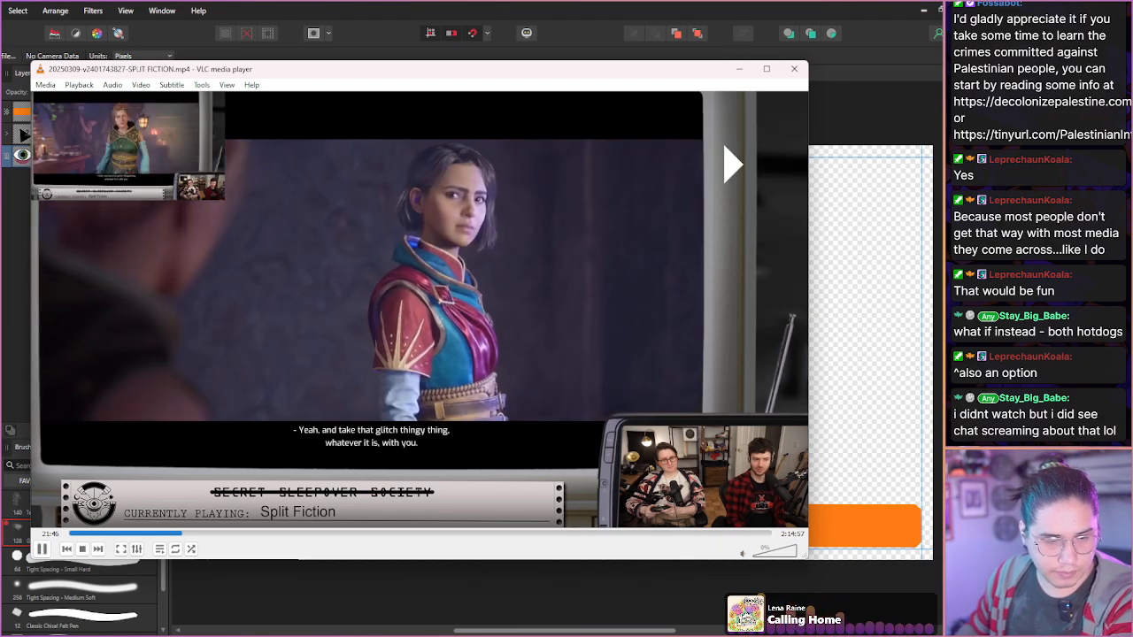
{"action": "key", "text": "space"}
{"action": "key", "text": "t"}
{"action": "key", "text": "shift+Right"}
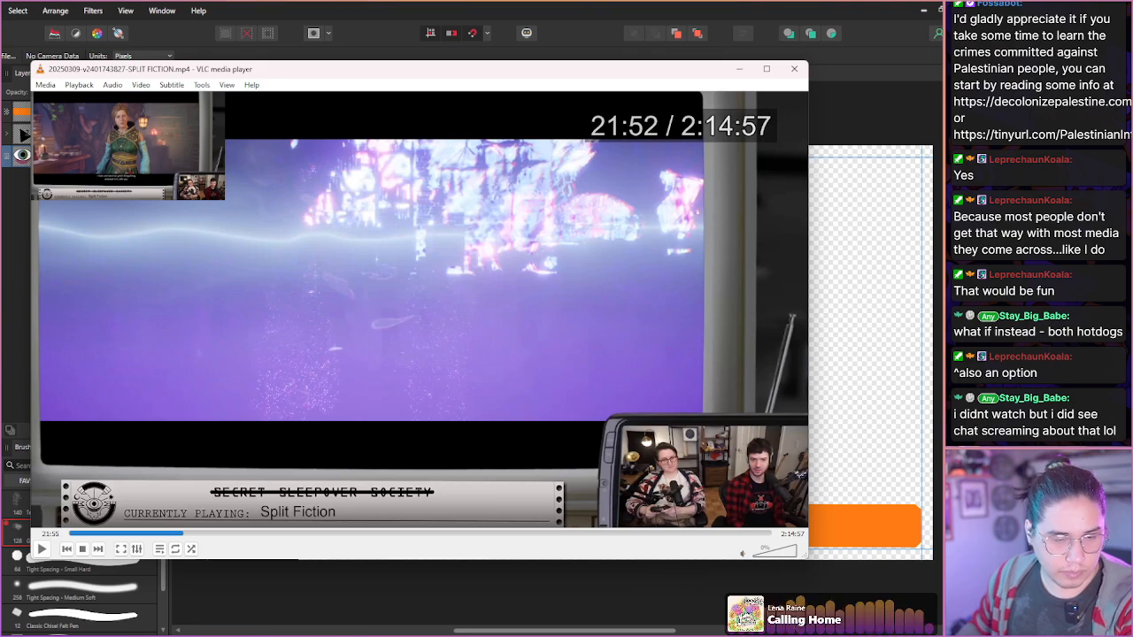
{"action": "key", "text": "shift+Right"}
{"action": "key", "text": "shift+Right"}
{"action": "key", "text": "shift+Right"}
{"action": "key", "text": "shift+Right"}
{"action": "key", "text": "shift+Right"}
{"action": "key", "text": "shift+Right"}
{"action": "key", "text": "shift+Right"}
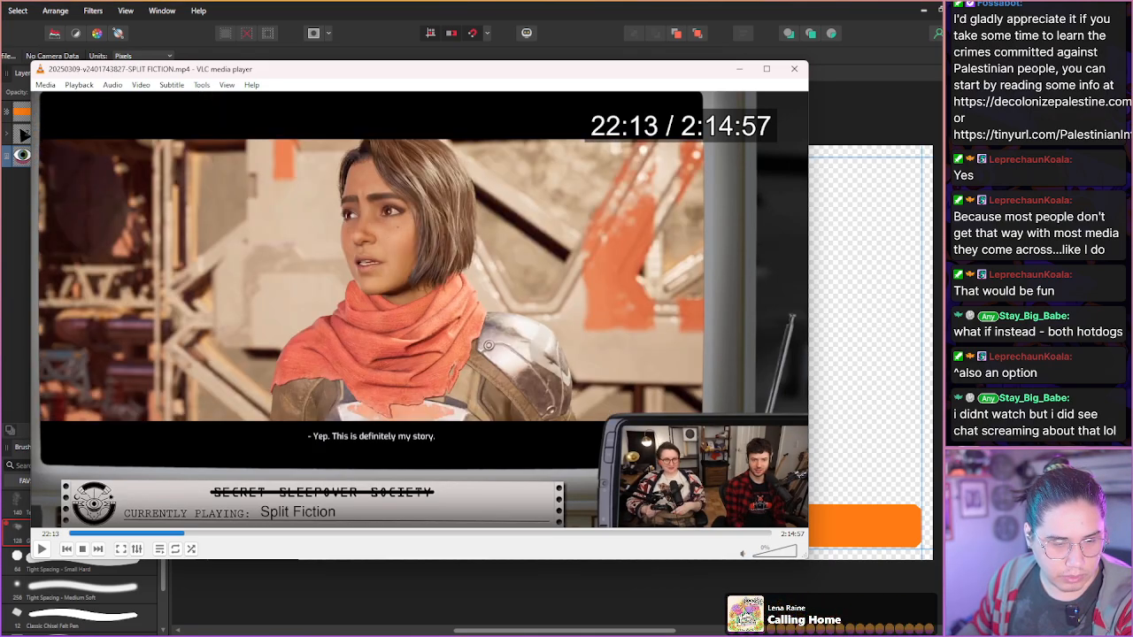
{"action": "key", "text": "shift+Right"}
{"action": "key", "text": "shift+Right"}
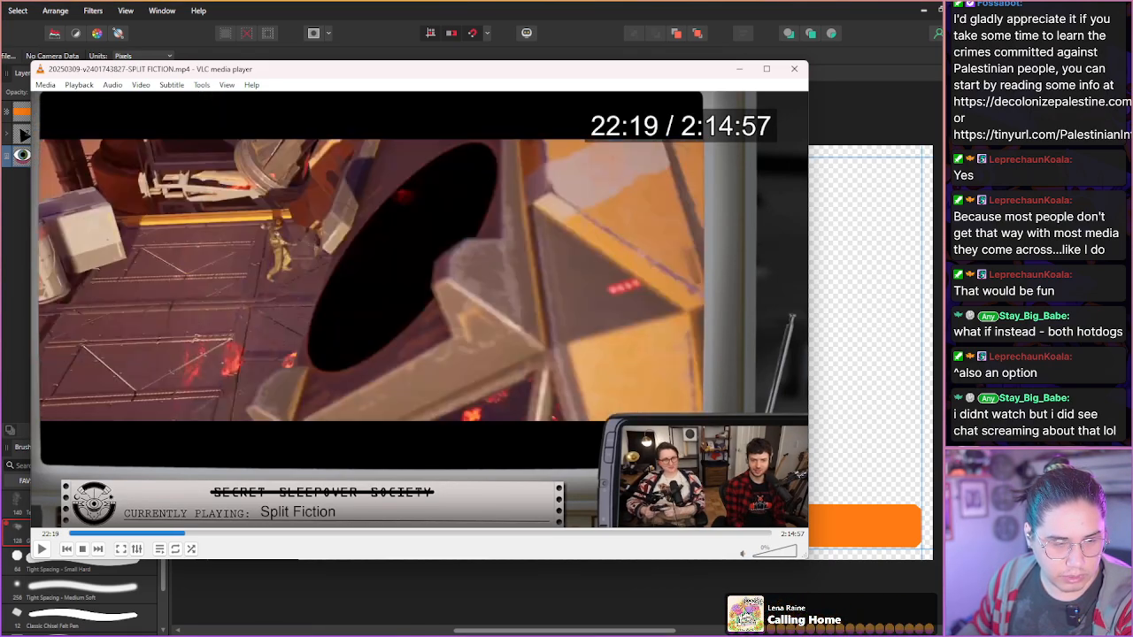
- Advance to the red-scarfed character facing forward in sci-fi armor at about 22:37 and capture a snapshot
{"action": "key", "text": "shift+Right"}
{"action": "key", "text": "shift+Right"}
{"action": "key", "text": "shift+Right"}
{"action": "key", "text": "shift+Right"}
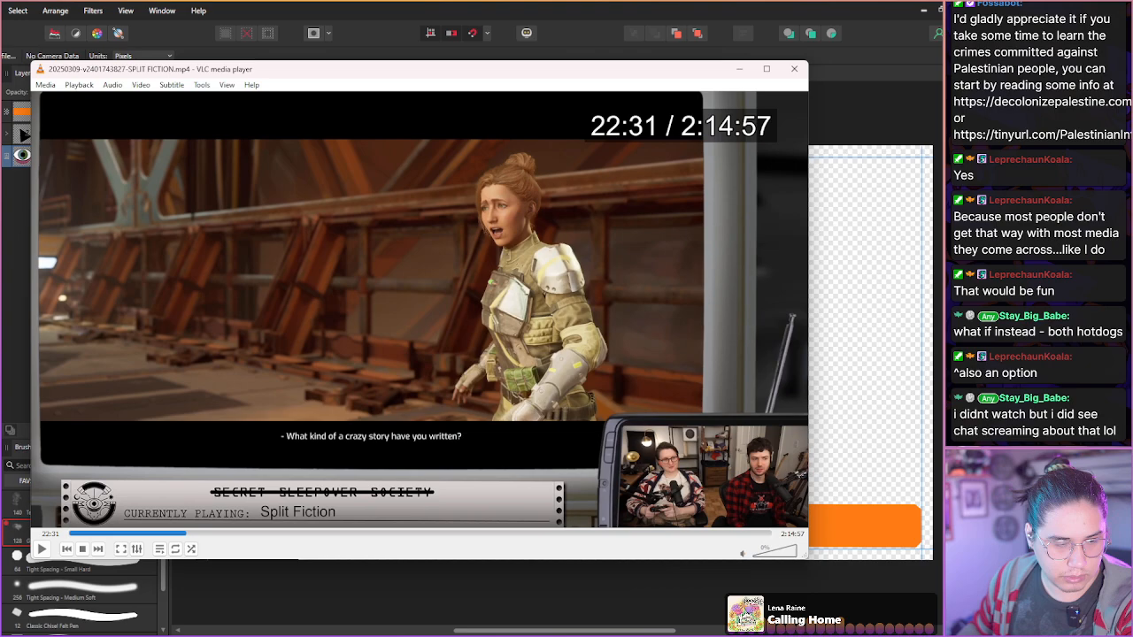
{"action": "key", "text": "shift+Right"}
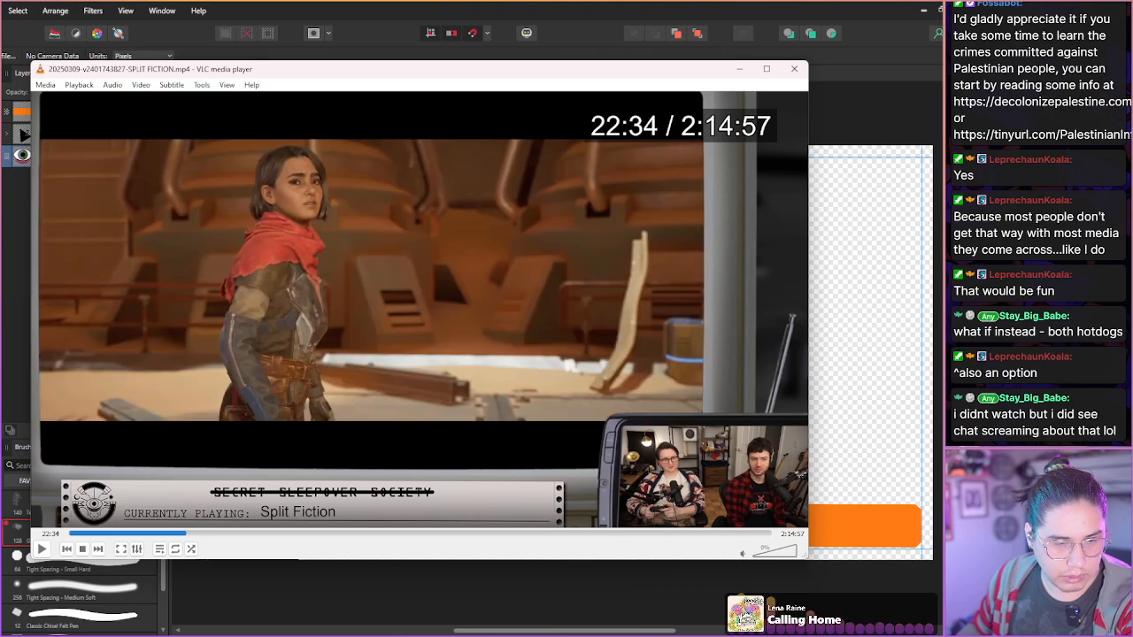
{"action": "key", "text": "shift+Right"}
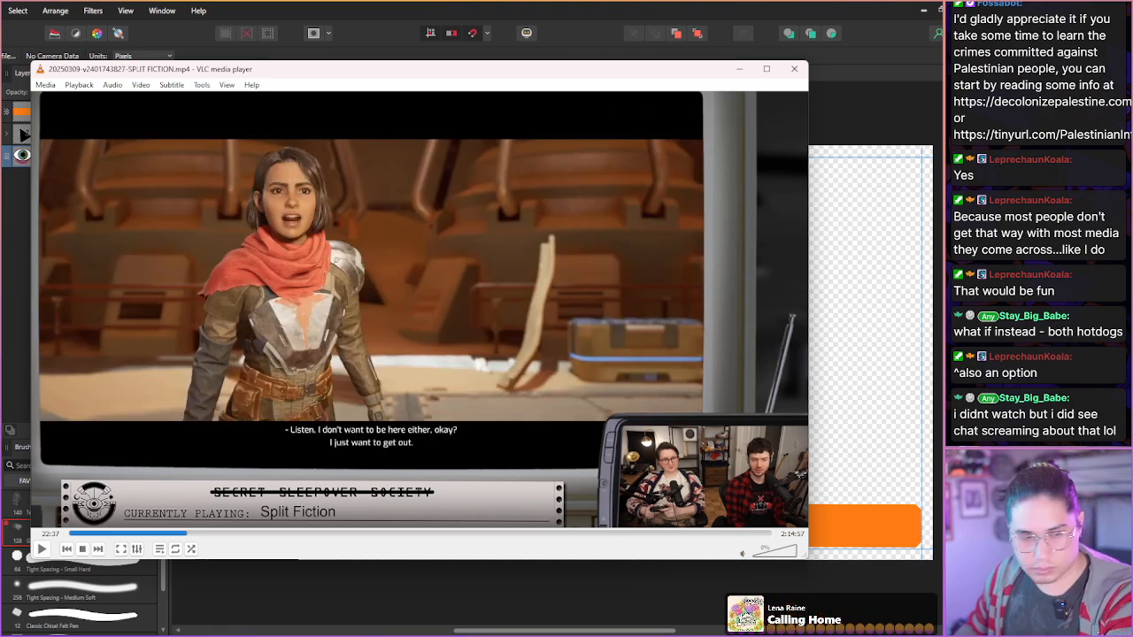
{"action": "key", "text": "shift+s"}
- Skip forward from 22:37 to the split-screen gameplay of both characters walking at about 22:55
{"action": "key", "text": "shift+Right"}
{"action": "key", "text": "shift+Right"}
{"action": "key", "text": "shift+Right"}
{"action": "key", "text": "shift+Right"}
{"action": "key", "text": "shift+Right"}
{"action": "key", "text": "shift+Right"}
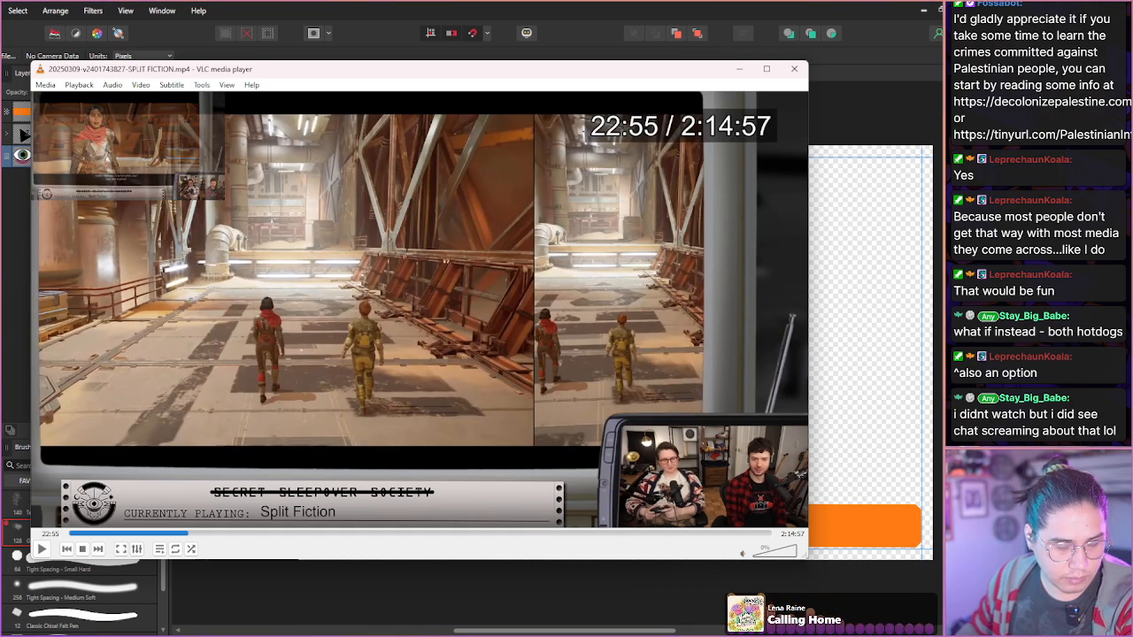
- Go back from the split-screen gameplay to the cutscene at about 22:40 and play the red-scarfed character's shots again
{"action": "key", "text": "shift+Left"}
{"action": "key", "text": "shift+Right"}
{"action": "key", "text": "shift+Right"}
{"action": "key", "text": "shift+Left"}
{"action": "key", "text": "shift+Left"}
{"action": "key", "text": "shift+Left"}
{"action": "key", "text": "shift+Left"}
{"action": "key", "text": "shift+Left"}
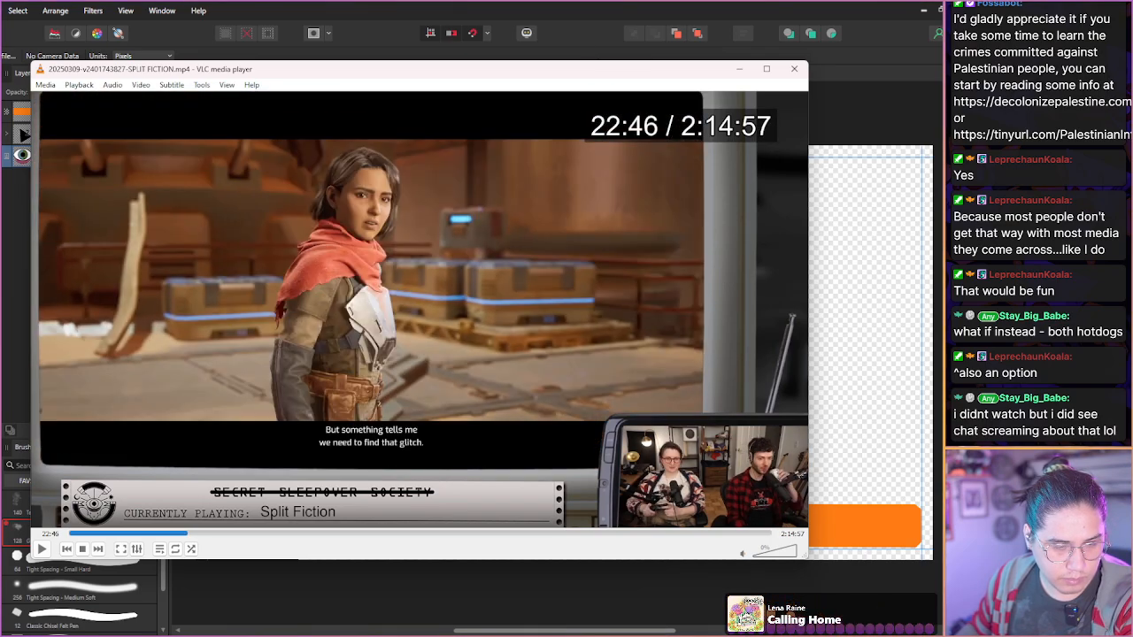
{"action": "key", "text": "shift+Left"}
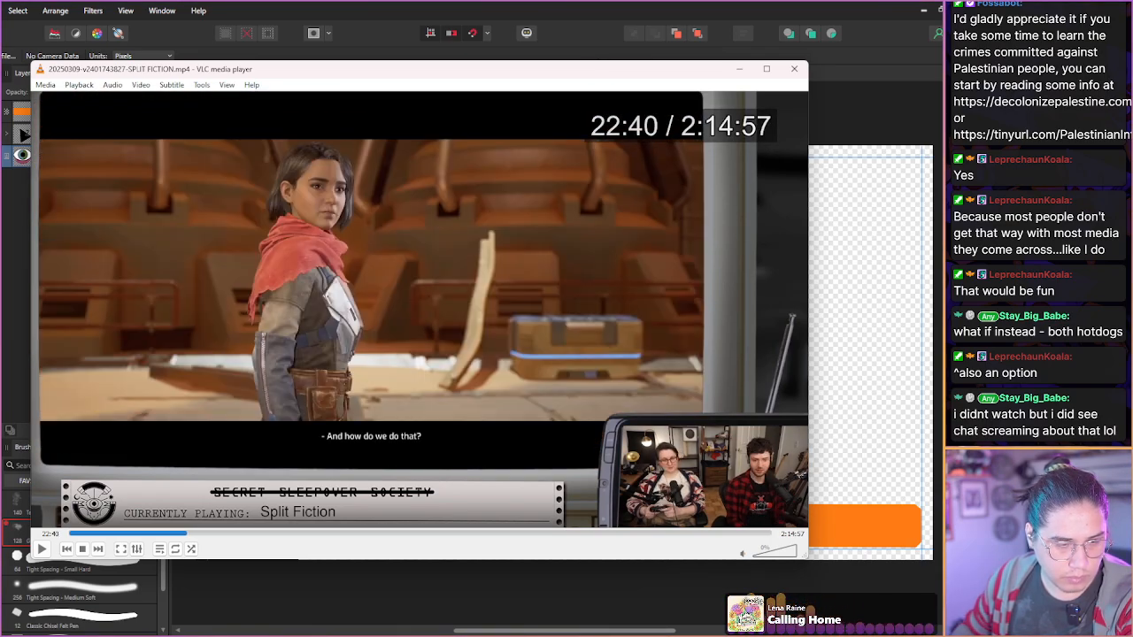
{"action": "key", "text": "space"}
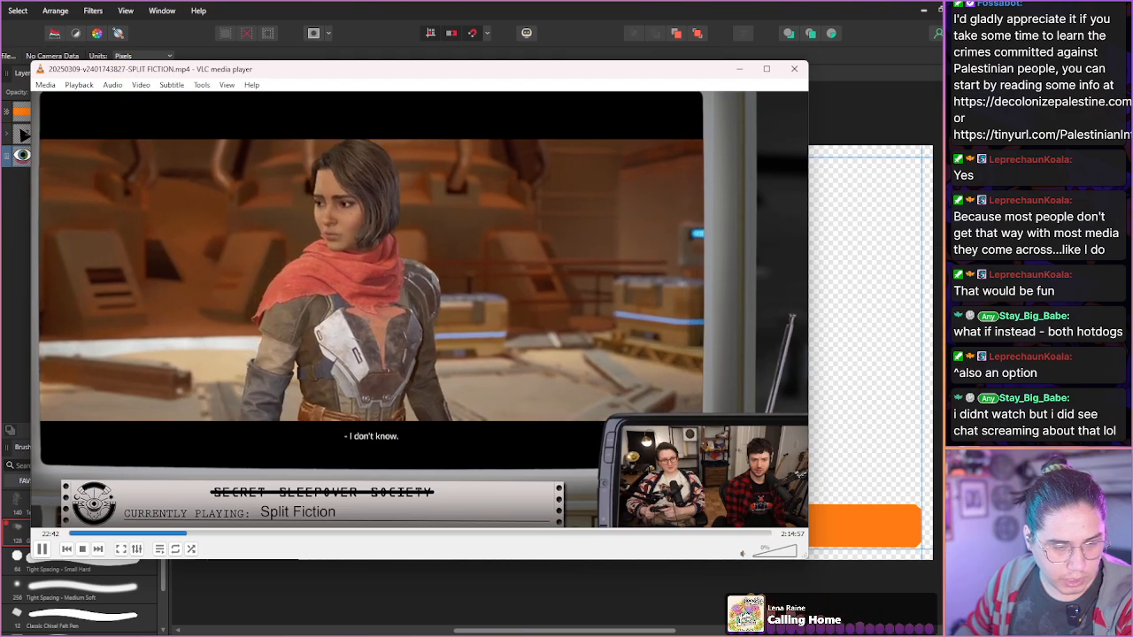
- Skip forward past the cutscene and the walking gameplay to the in-game sound options at about 23:14
{"action": "key", "text": "shift+Right"}
{"action": "key", "text": "shift+Right"}
{"action": "key", "text": "shift+Right"}
{"action": "key", "text": "shift+Right"}
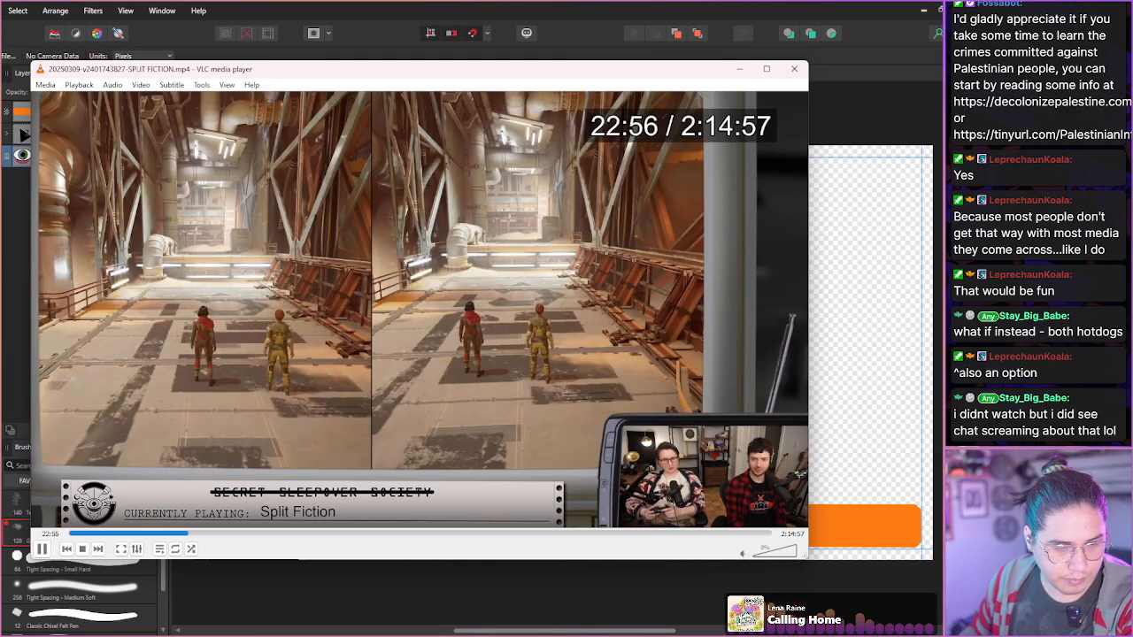
{"action": "key", "text": "shift+Right"}
{"action": "key", "text": "shift+Right"}
{"action": "key", "text": "shift+Right"}
{"action": "key", "text": "shift+Right"}
{"action": "key", "text": "shift+Right"}
{"action": "key", "text": "shift+Right"}
{"action": "key", "text": "shift+Right"}
{"action": "key", "text": "shift+Right"}
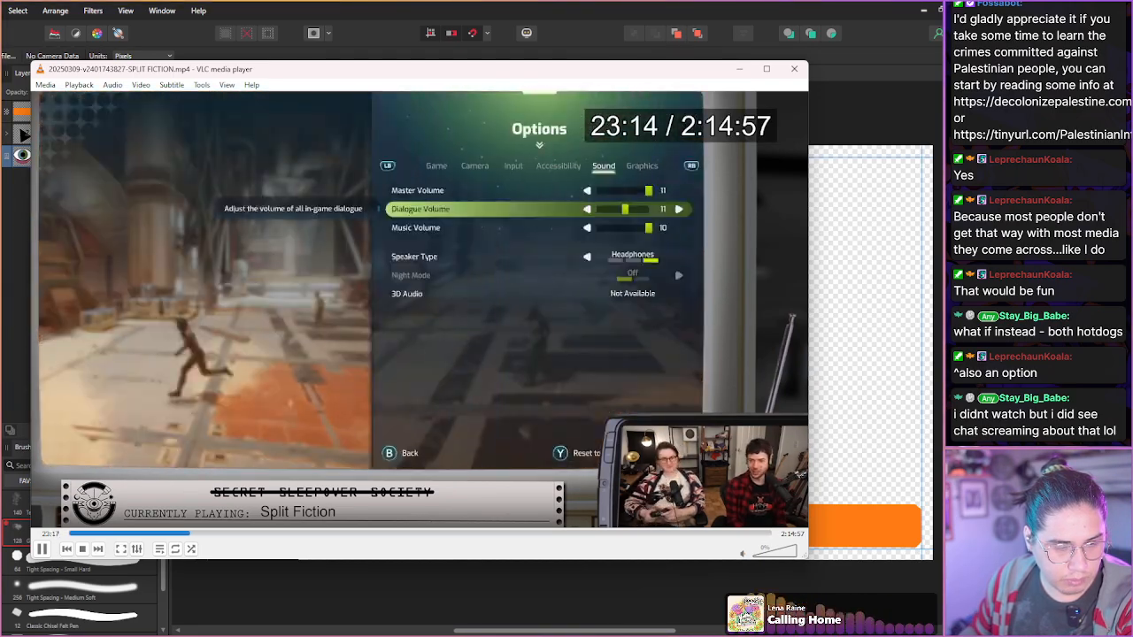
- Skim the indoor platforming gameplay up to about 24:13 and pause the recording there
{"action": "key", "text": "shift+Right"}
{"action": "key", "text": "shift+Right"}
{"action": "key", "text": "shift+Right"}
{"action": "key", "text": "shift+Right"}
{"action": "key", "text": "shift+Right"}
{"action": "key", "text": "shift+Right"}
{"action": "key", "text": "shift+Right"}
{"action": "key", "text": "shift+Right"}
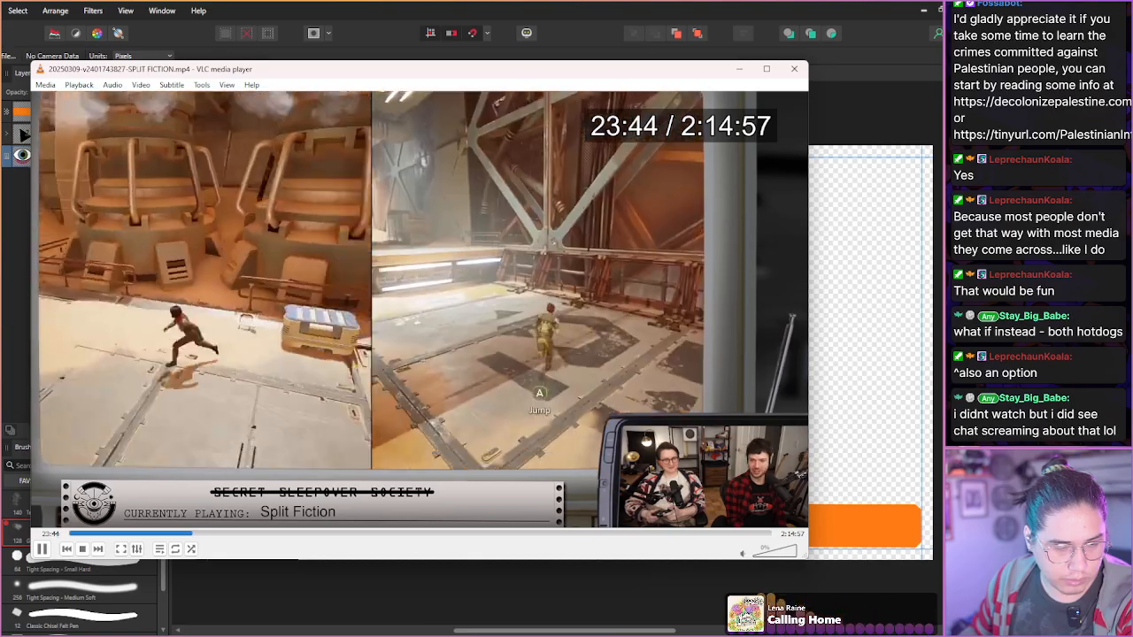
{"action": "key", "text": "shift+Right"}
{"action": "key", "text": "shift+Right"}
{"action": "key", "text": "shift+Right"}
{"action": "key", "text": "shift+Right"}
{"action": "key", "text": "shift+Right"}
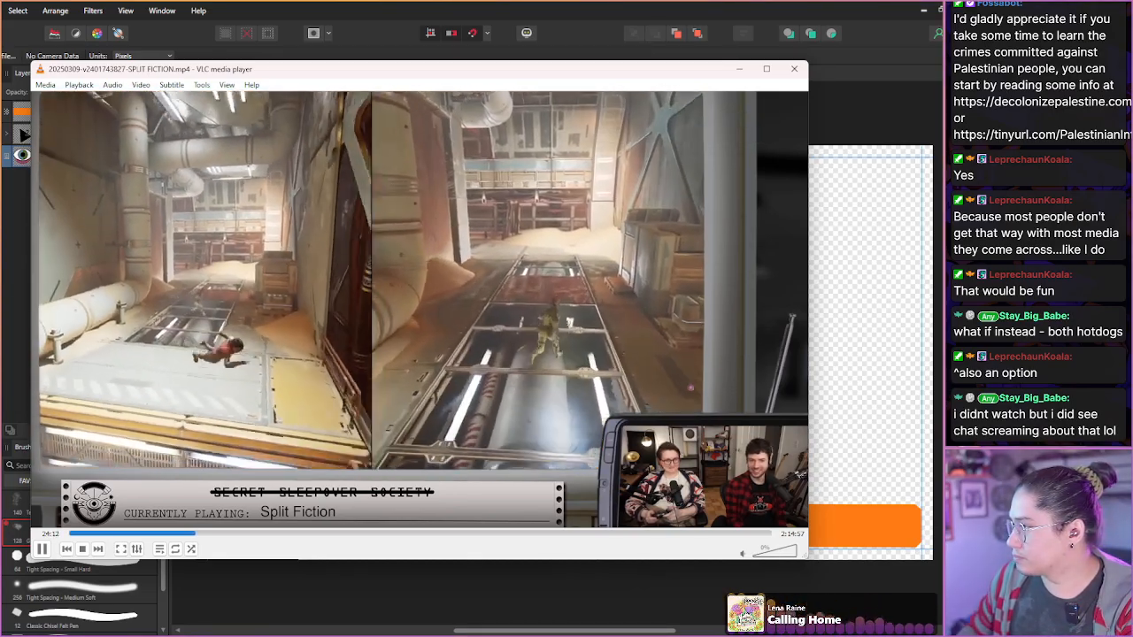
{"action": "key", "text": "space"}
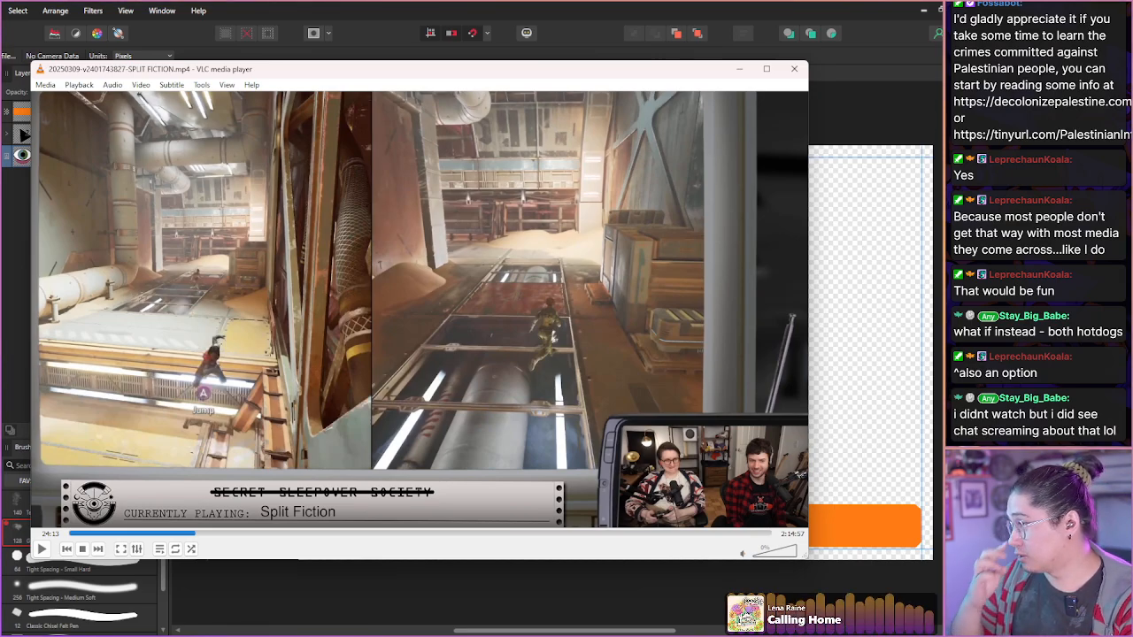
- Continue through the running and jumping gameplay to the open platform with the flying ship at about 25:52
{"action": "key", "text": "shift+Right"}
{"action": "key", "text": "shift+Right"}
{"action": "key", "text": "shift+Right"}
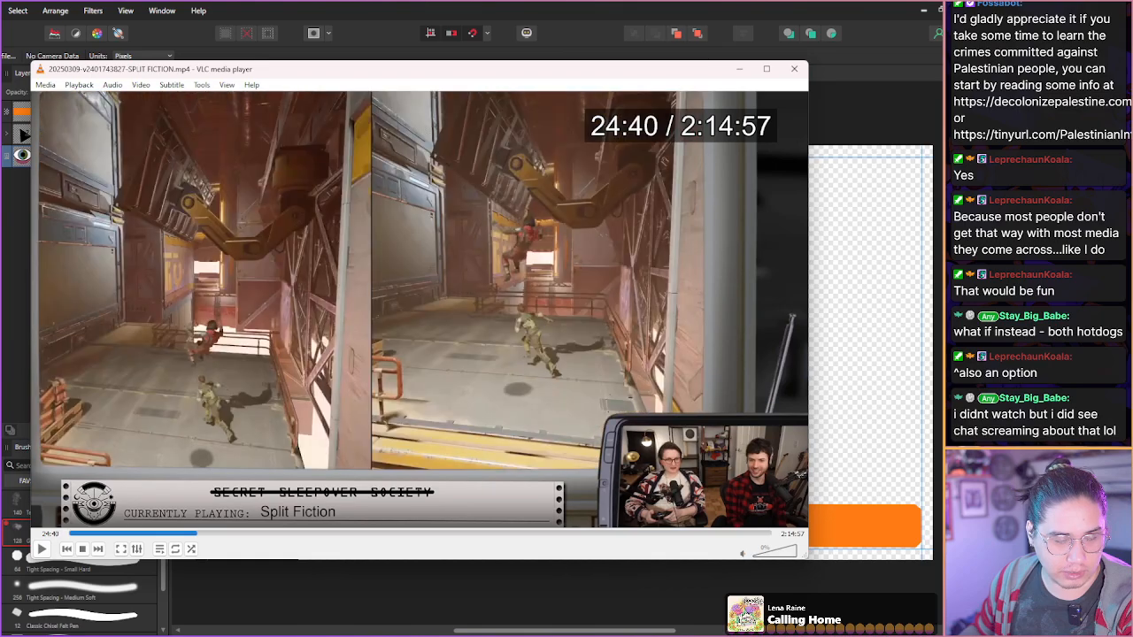
{"action": "key", "text": "shift+Right"}
{"action": "key", "text": "shift+Right"}
{"action": "key", "text": "shift+Right"}
{"action": "key", "text": "shift+Right"}
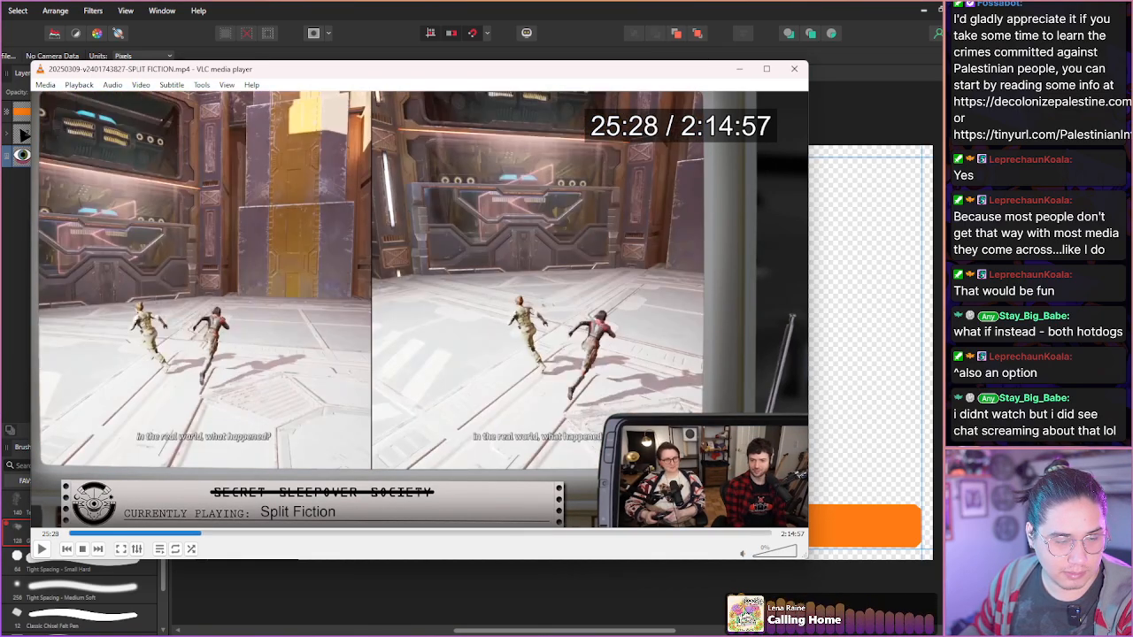
{"action": "key", "text": "shift+Right"}
{"action": "key", "text": "shift+Right"}
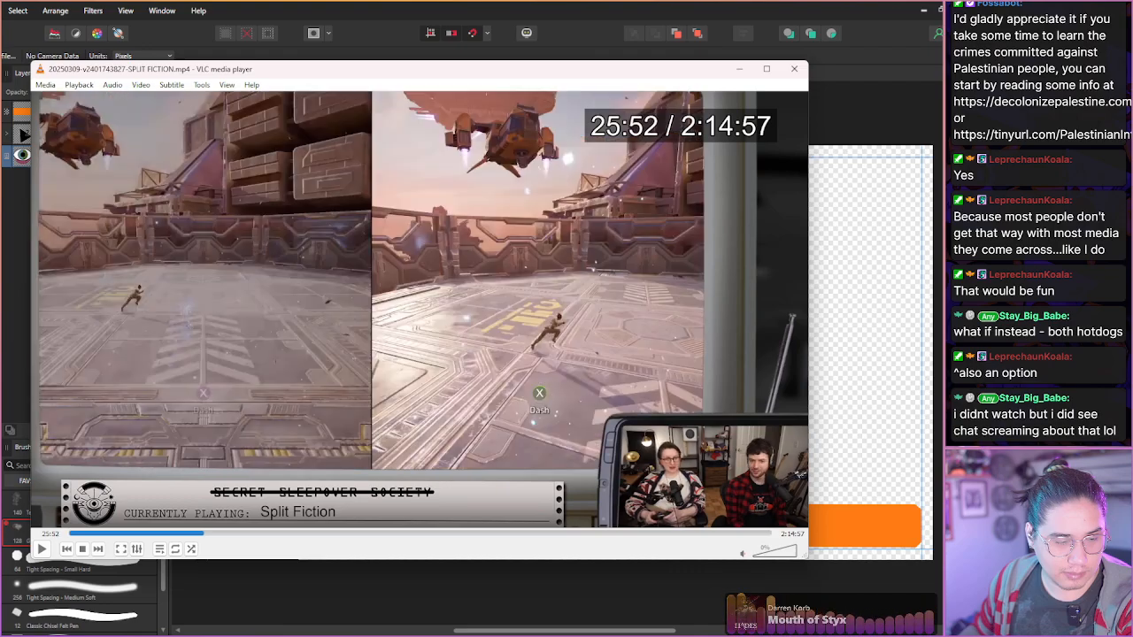
- Look through the outdoor desert platforming from 25:52 to about 27:10 for usable character frames
{"action": "key", "text": "shift+Right"}
{"action": "key", "text": "shift+Right"}
{"action": "key", "text": "shift+Right"}
{"action": "key", "text": "shift+Right"}
{"action": "key", "text": "shift+Right"}
{"action": "key", "text": "shift+Right"}
{"action": "key", "text": "shift+Right"}
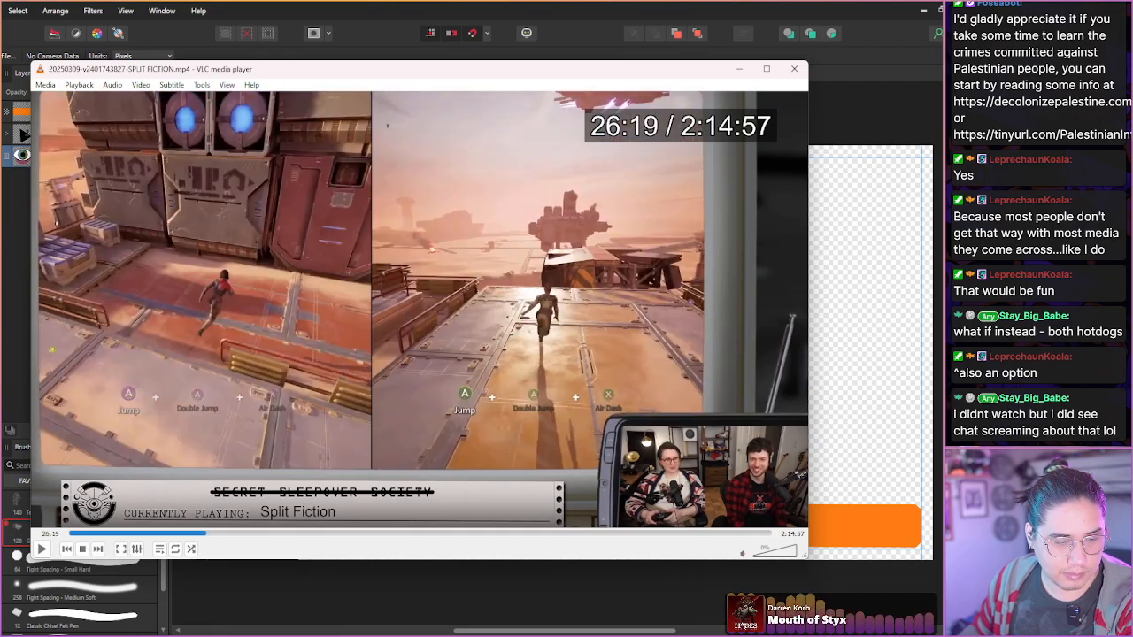
{"action": "key", "text": "shift+Right"}
{"action": "key", "text": "shift+Right"}
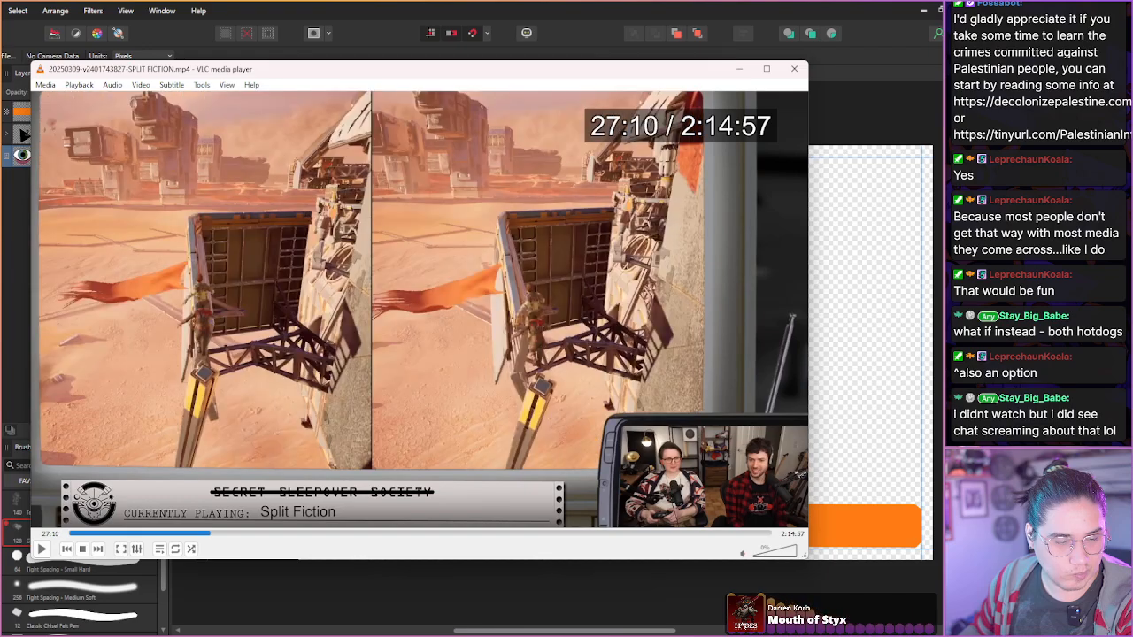
- Examine the glowing reactor section and move on to the pole-climbing gameplay at about 29:16
{"action": "key", "text": "shift+Right"}
{"action": "key", "text": "shift+Right"}
{"action": "key", "text": "shift+Right"}
{"action": "key", "text": "shift+Right"}
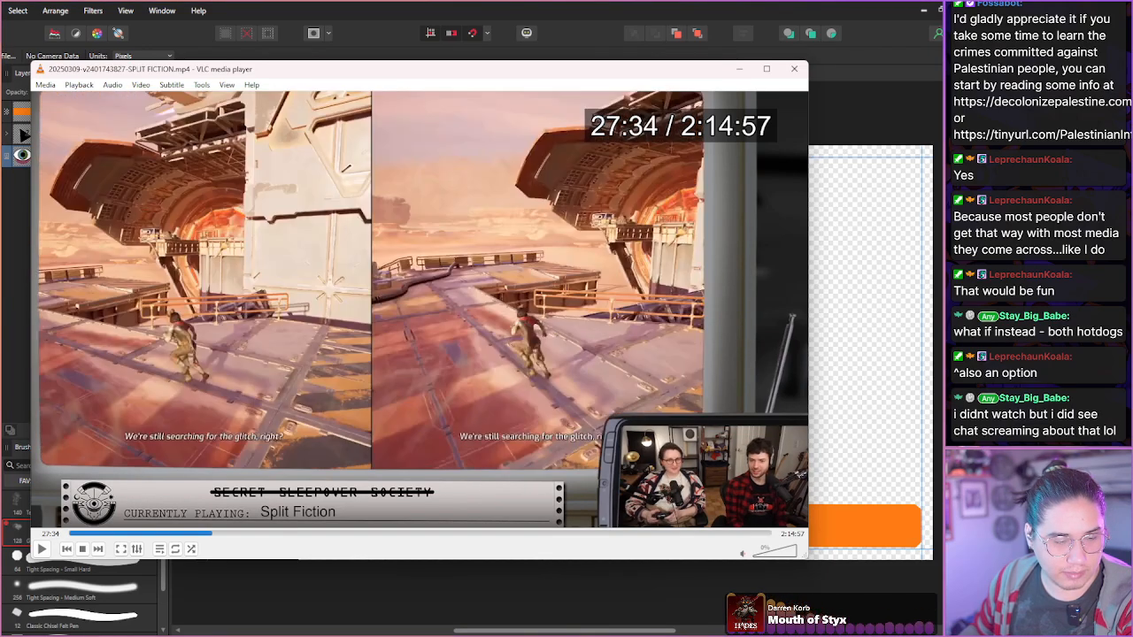
{"action": "key", "text": "shift+Right"}
{"action": "key", "text": "shift+Right"}
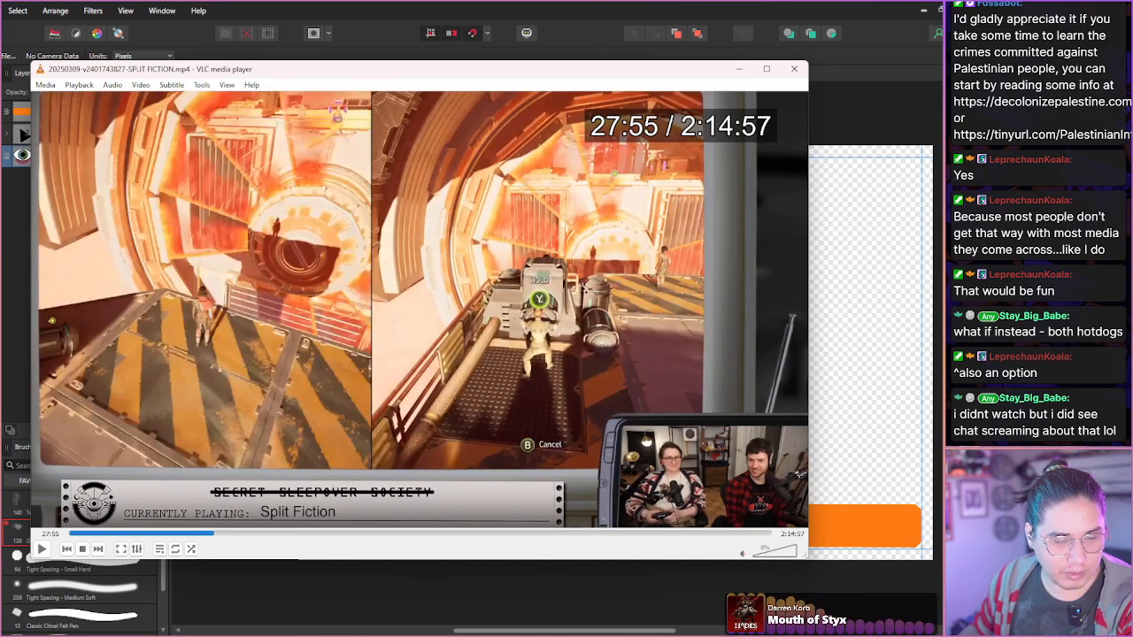
{"action": "key", "text": "shift+Right"}
{"action": "key", "text": "shift+Right"}
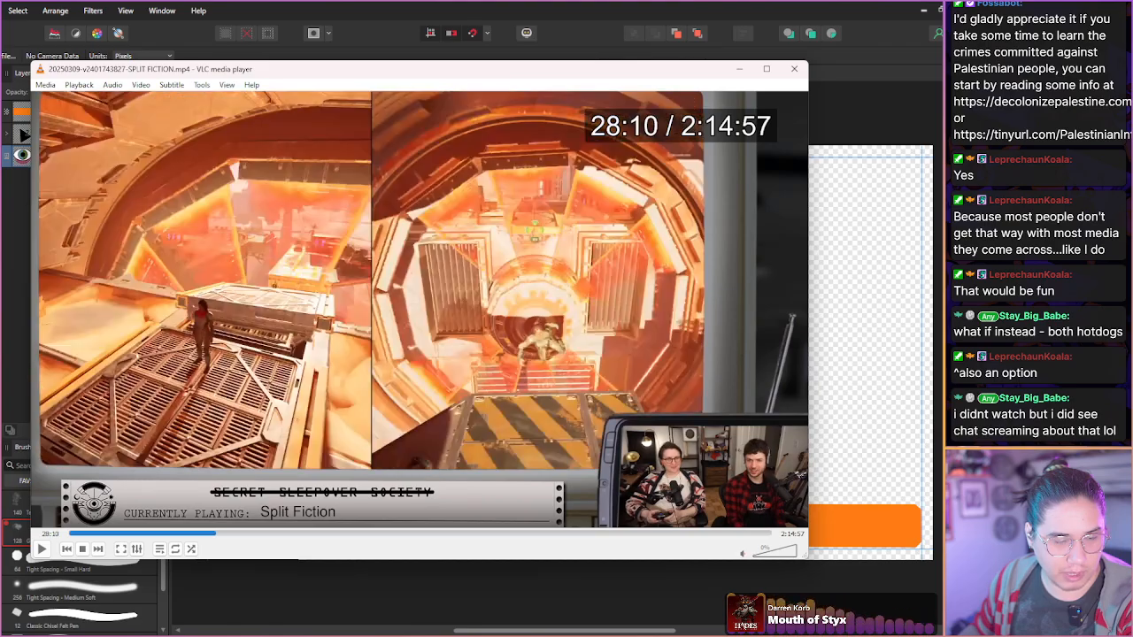
{"action": "key", "text": "shift+Right"}
{"action": "key", "text": "shift+Right"}
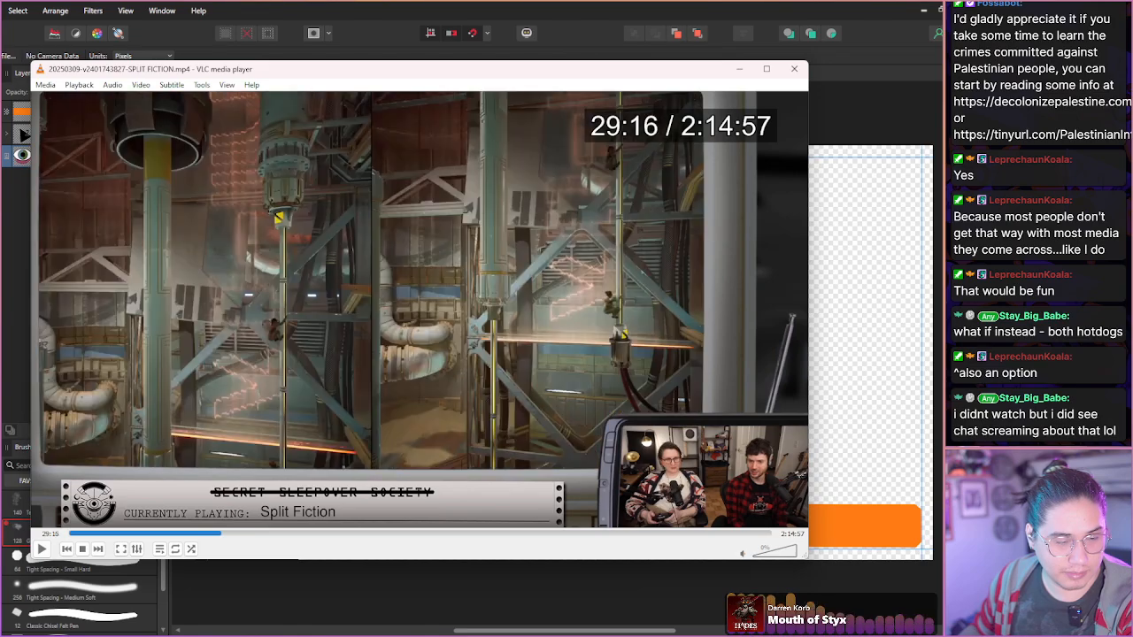
- Check the control console shot at about 29:37 and continue to the rooftop laser section at about 30:16
{"action": "key", "text": "shift+Right"}
{"action": "key", "text": "shift+Right"}
{"action": "key", "text": "shift+Right"}
{"action": "key", "text": "shift+Right"}
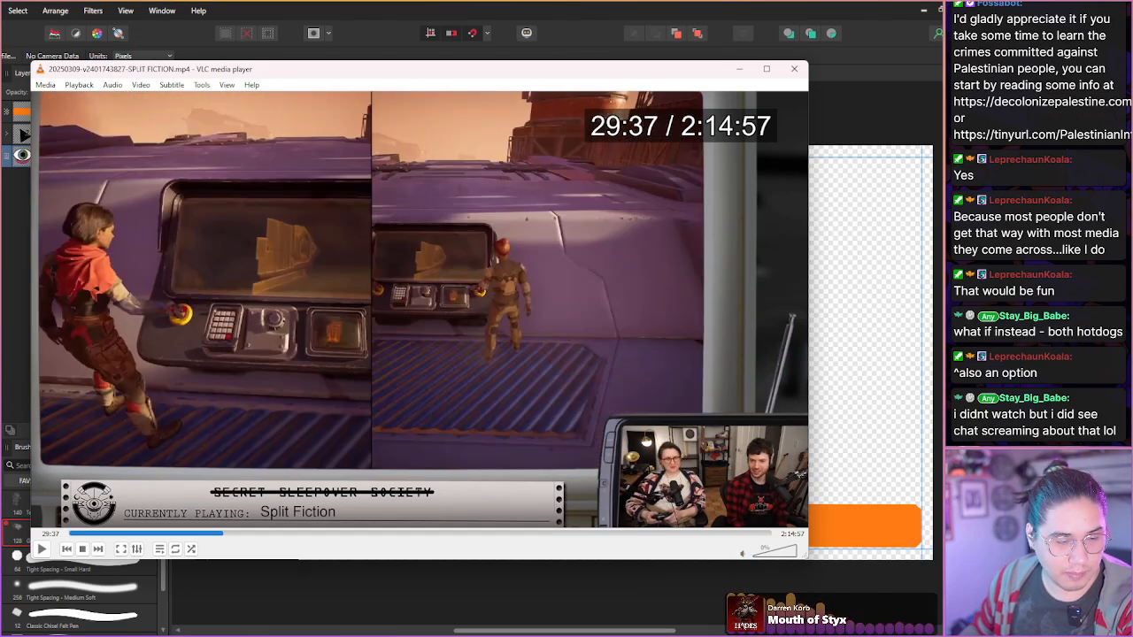
{"action": "key", "text": "shift+Right"}
{"action": "key", "text": "shift+Right"}
{"action": "key", "text": "shift+Right"}
{"action": "key", "text": "shift+Right"}
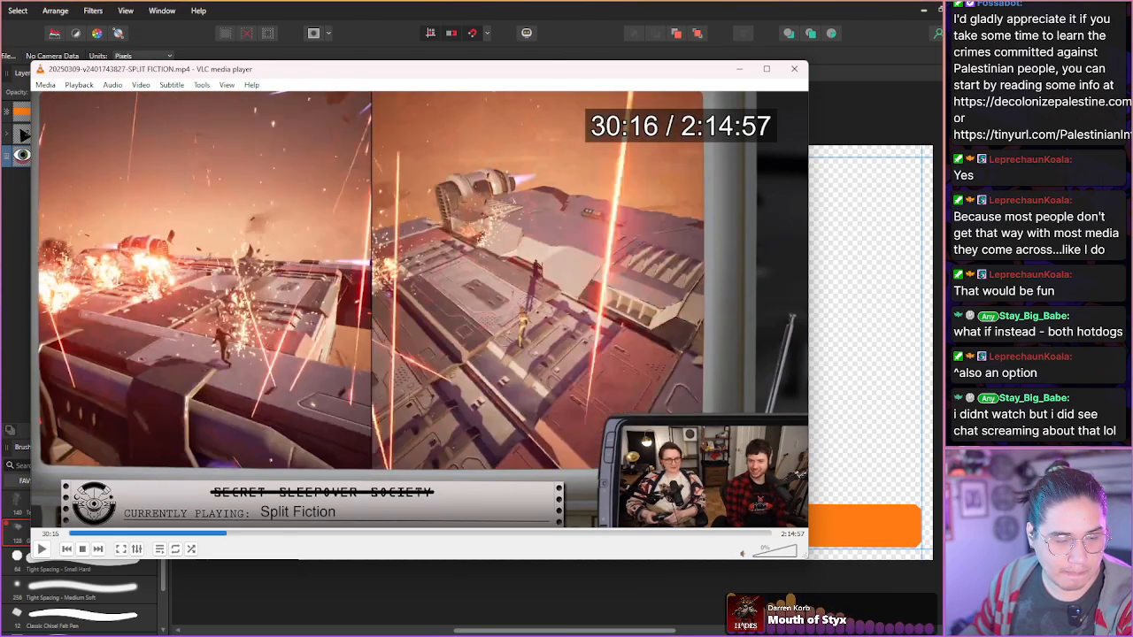
- Advance from the rooftop laser section to the underwater swimming gameplay at about 30:40
{"action": "key", "text": "shift+Right"}
{"action": "key", "text": "shift+Right"}
{"action": "key", "text": "shift+Right"}
{"action": "key", "text": "shift+Right"}
{"action": "key", "text": "shift+Right"}
{"action": "key", "text": "shift+Right"}
{"action": "key", "text": "shift+Right"}
{"action": "key", "text": "shift+Right"}
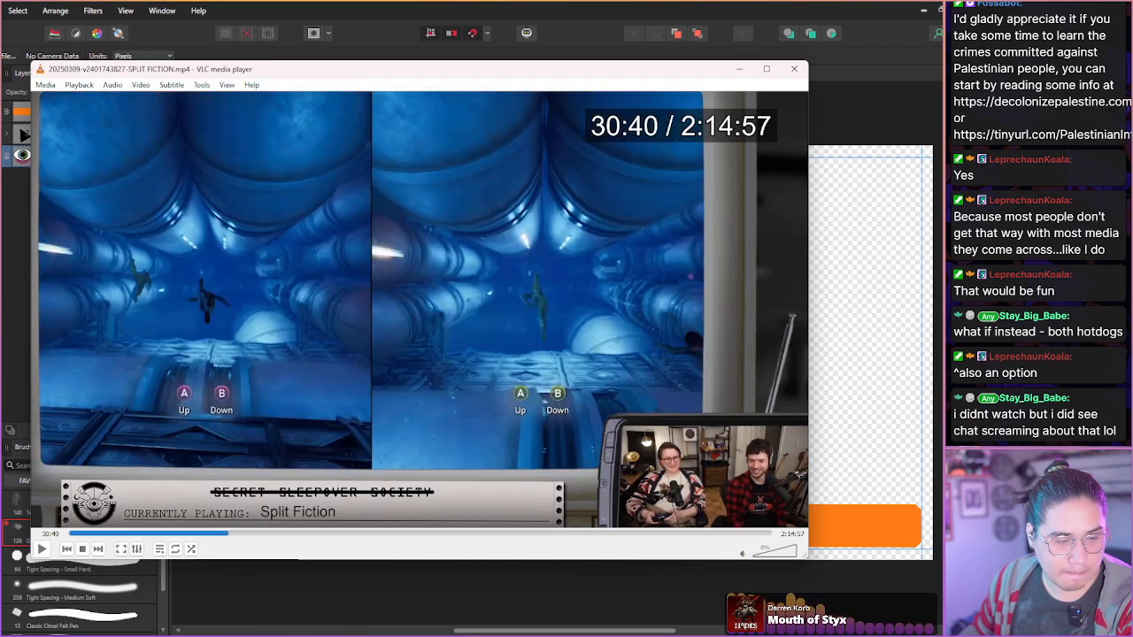
- Skip from the underwater section through the paused game to about 31:25, checking the hosts' camera view
{"action": "key", "text": "shift+Right"}
{"action": "key", "text": "shift+Right"}
{"action": "key", "text": "shift+Right"}
{"action": "key", "text": "shift+Right"}
{"action": "key", "text": "shift+Right"}
{"action": "key", "text": "shift+Right"}
{"action": "key", "text": "shift+Right"}
{"action": "key", "text": "shift+Right"}
{"action": "key", "text": "shift+Right"}
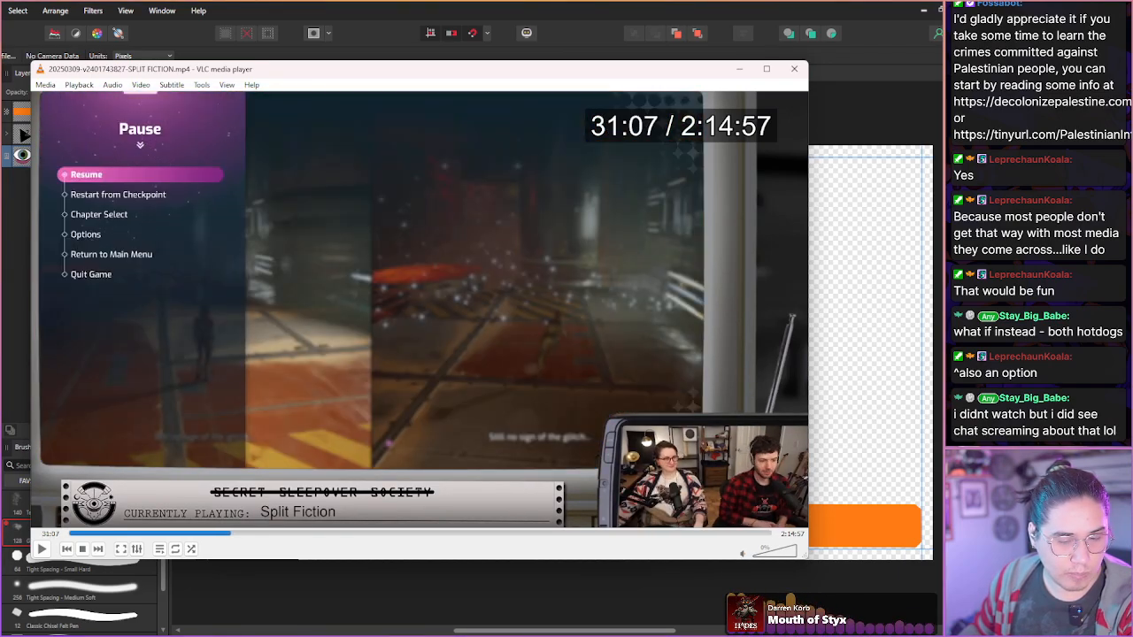
{"action": "key", "text": "shift+Right"}
{"action": "key", "text": "shift+Right"}
{"action": "key", "text": "shift+Right"}
{"action": "key", "text": "shift+Right"}
{"action": "key", "text": "shift+Right"}
{"action": "key", "text": "shift+Right"}
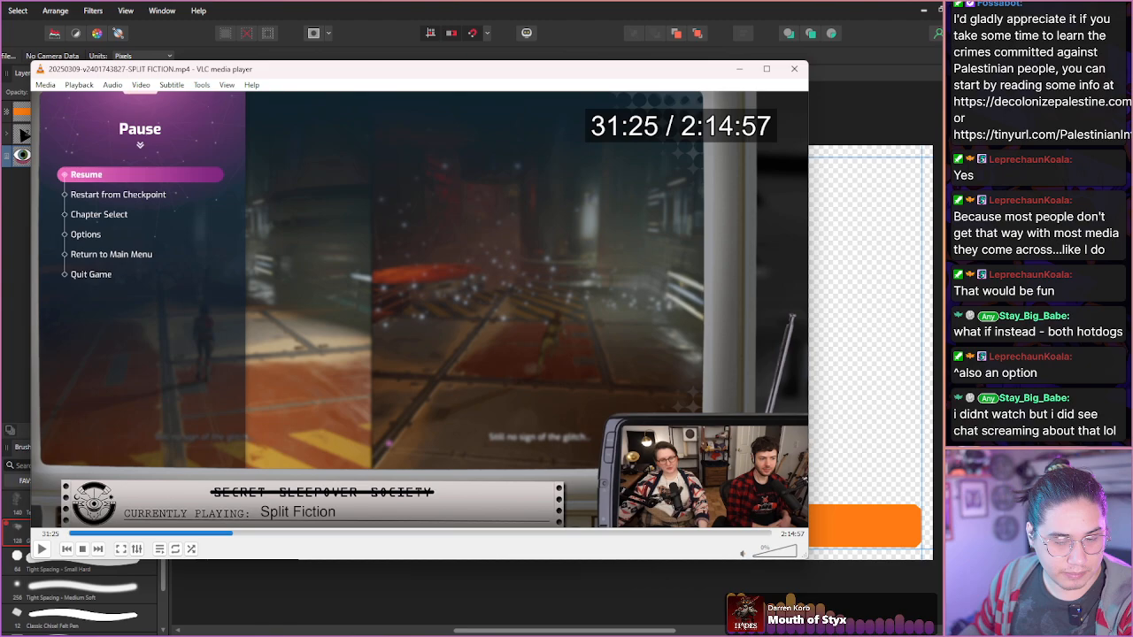
- Skip through the rest of the pause menu to the enlarged view of both hosts at about 33:07
{"action": "key", "text": "shift+Right"}
{"action": "key", "text": "shift+Right"}
{"action": "key", "text": "shift+Right"}
{"action": "key", "text": "shift+Right"}
{"action": "key", "text": "shift+Right"}
{"action": "key", "text": "shift+Right"}
{"action": "key", "text": "shift+Right"}
{"action": "key", "text": "shift+Right"}
{"action": "key", "text": "shift+Right"}
{"action": "key", "text": "shift+Right"}
{"action": "key", "text": "shift+Right"}
{"action": "key", "text": "shift+Right"}
{"action": "key", "text": "shift+Right"}
{"action": "key", "text": "shift+Right"}
{"action": "key", "text": "shift+Right"}
{"action": "key", "text": "shift+Right"}
{"action": "key", "text": "shift+Right"}
{"action": "key", "text": "shift+Right"}
{"action": "key", "text": "shift+Right"}
{"action": "key", "text": "shift+Right"}
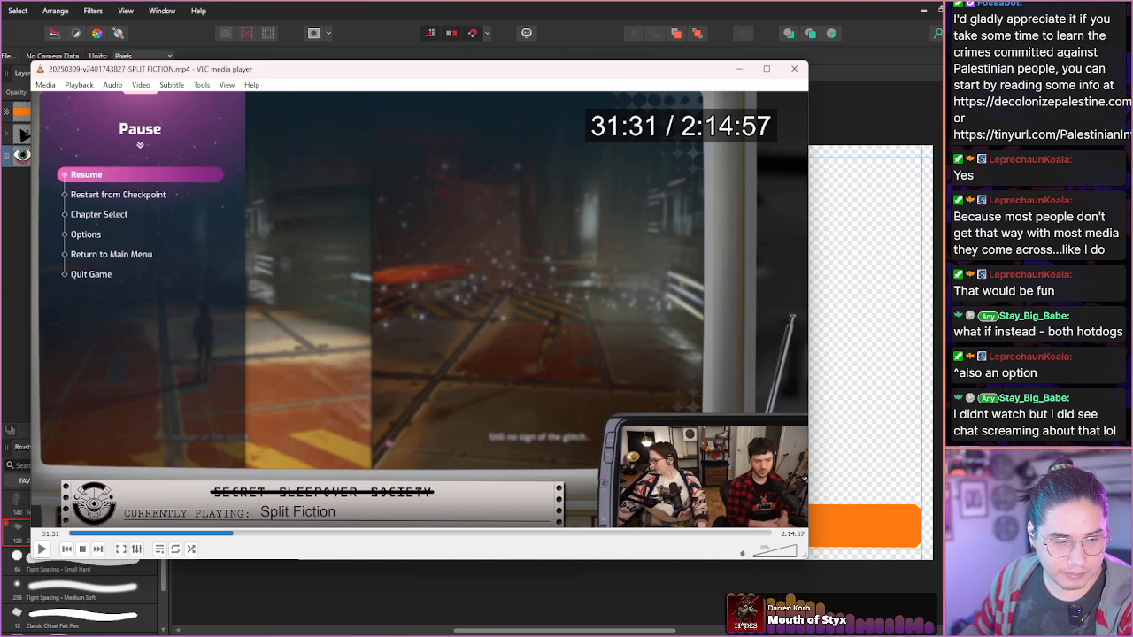
{"action": "key", "text": "shift+Right"}
{"action": "key", "text": "shift+Right"}
{"action": "key", "text": "shift+Right"}
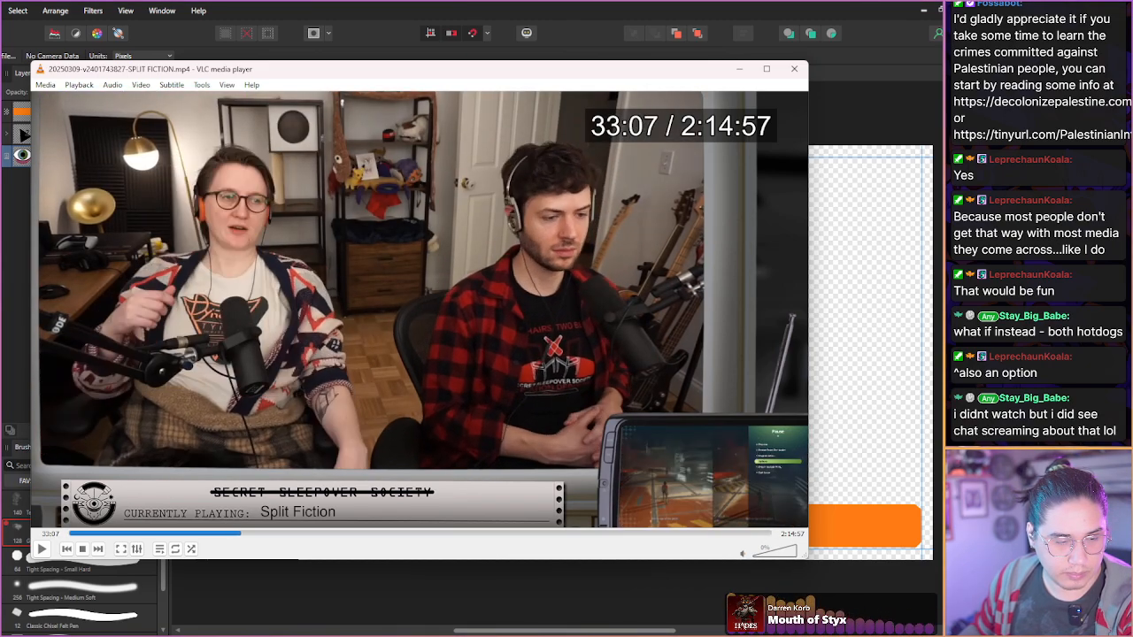
- Examine the hosts' expressions and gestures in the enlarged camera view from 33:07 to about 34:37
{"action": "key", "text": "shift+Right"}
{"action": "key", "text": "shift+Right"}
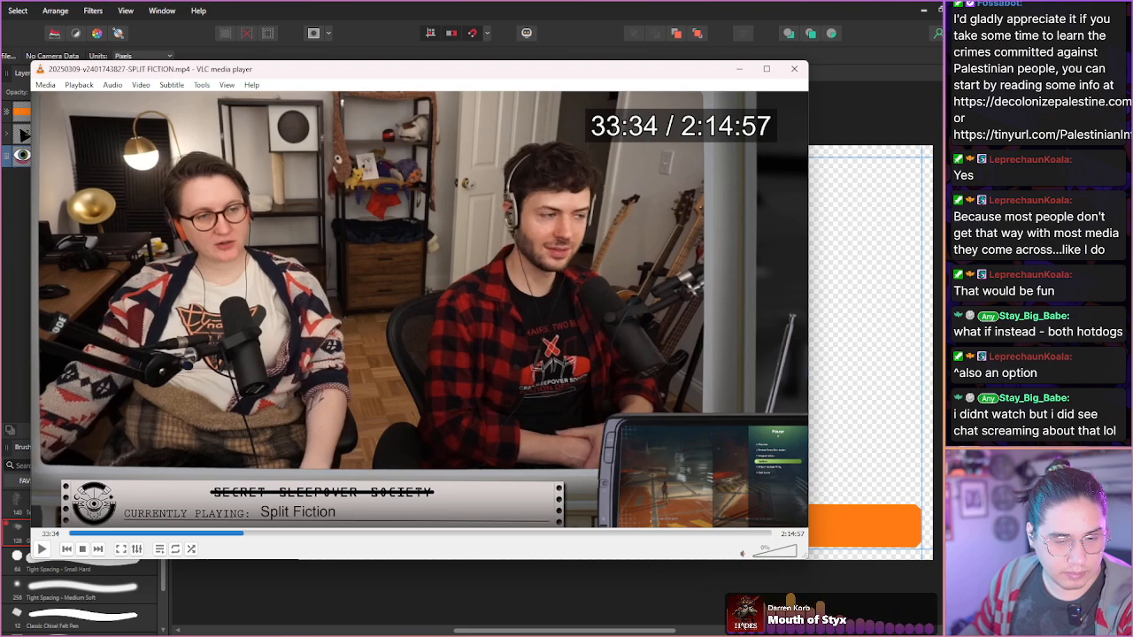
{"action": "key", "text": "shift+Right"}
{"action": "key", "text": "shift+Right"}
{"action": "key", "text": "shift+Right"}
{"action": "key", "text": "shift+Right"}
{"action": "key", "text": "shift+Right"}
{"action": "key", "text": "shift+Right"}
{"action": "key", "text": "shift+Right"}
{"action": "key", "text": "shift+Right"}
{"action": "key", "text": "shift+Right"}
{"action": "key", "text": "shift+Right"}
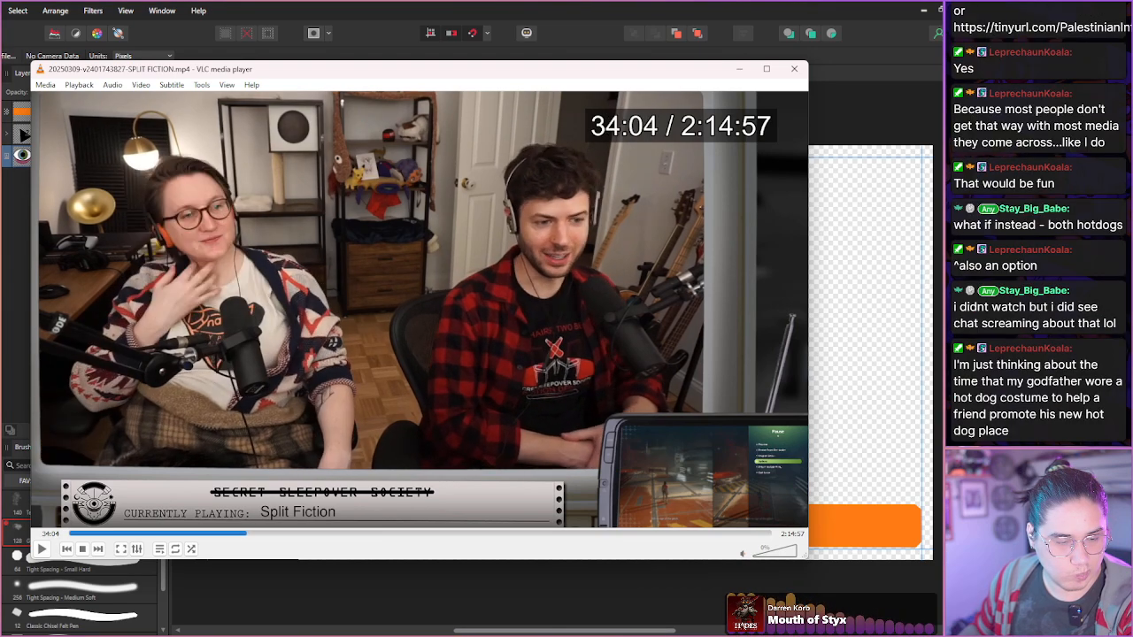
{"action": "key", "text": "shift+Right"}
{"action": "key", "text": "shift+Right"}
{"action": "key", "text": "shift+Right"}
{"action": "key", "text": "shift+Right"}
{"action": "key", "text": "shift+Right"}
{"action": "key", "text": "shift+Right"}
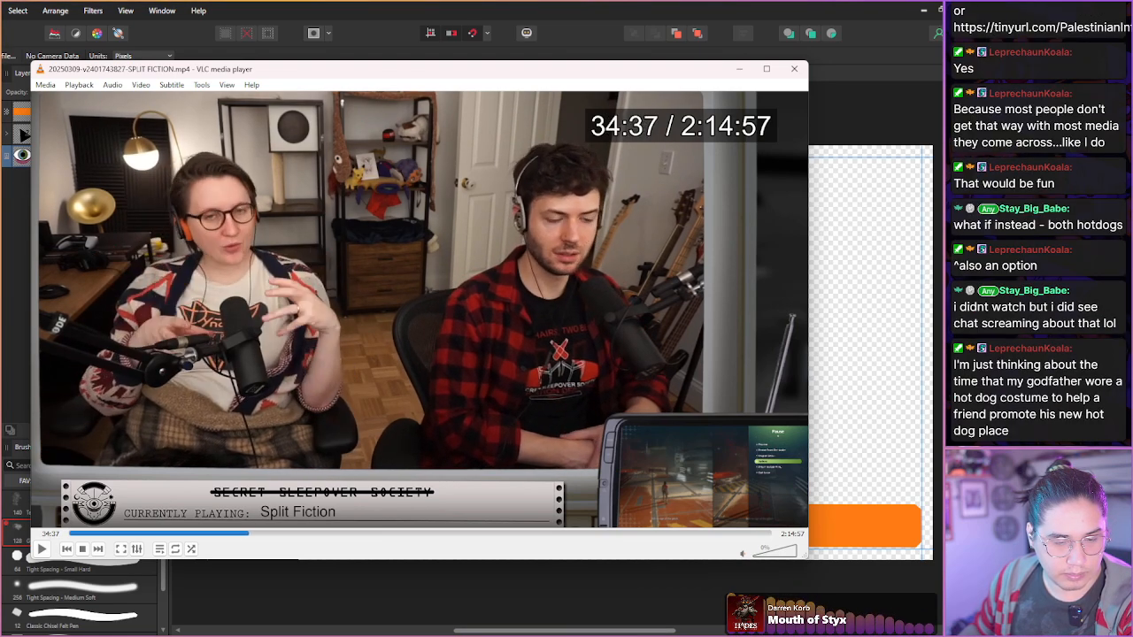
- Move on from the hosts' enlarged view to the resumed split-screen gameplay at about 35:13
{"action": "key", "text": "shift+Right"}
{"action": "key", "text": "shift+Right"}
{"action": "key", "text": "shift+Right"}
{"action": "key", "text": "shift+Right"}
{"action": "key", "text": "shift+Right"}
{"action": "key", "text": "shift+Right"}
{"action": "key", "text": "shift+Right"}
{"action": "key", "text": "shift+Right"}
{"action": "key", "text": "shift+Right"}
{"action": "key", "text": "shift+Right"}
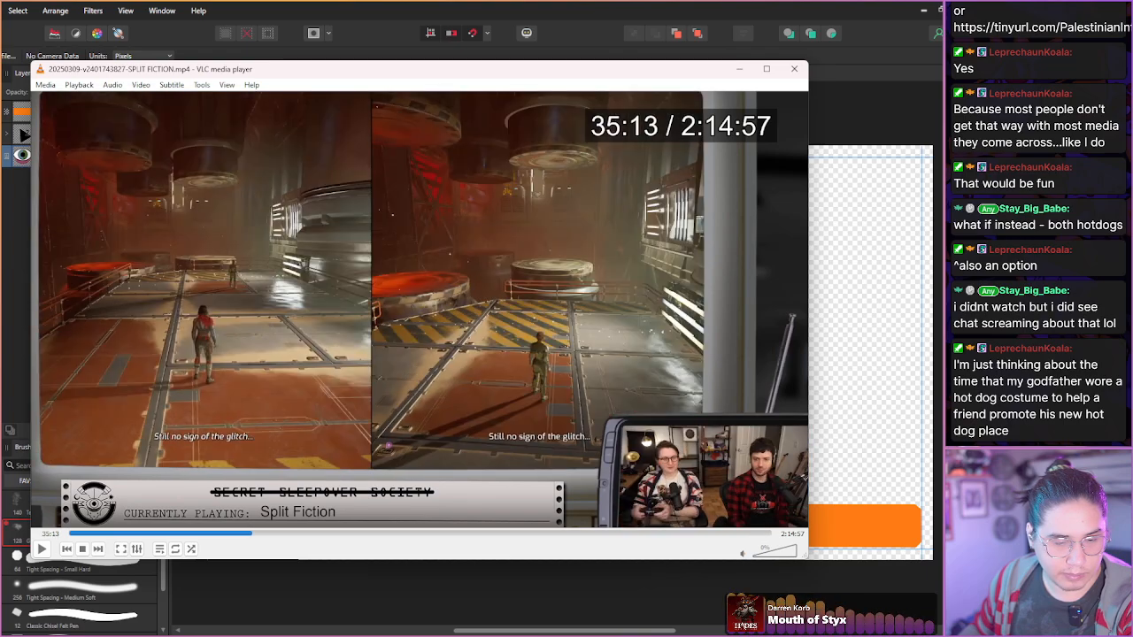
- Jump ahead in larger increments to the cutscene with the burning wreckage at about 37:48
{"action": "key", "text": "shift+Right"}
{"action": "key", "text": "shift+Right"}
{"action": "key", "text": "shift+Right"}
{"action": "key", "text": "shift+Right"}
{"action": "key", "text": "shift+Right"}
{"action": "key", "text": "alt+Right"}
{"action": "key", "text": "alt+Right"}
{"action": "key", "text": "ctrl+Right"}
{"action": "key", "text": "ctrl+Right"}
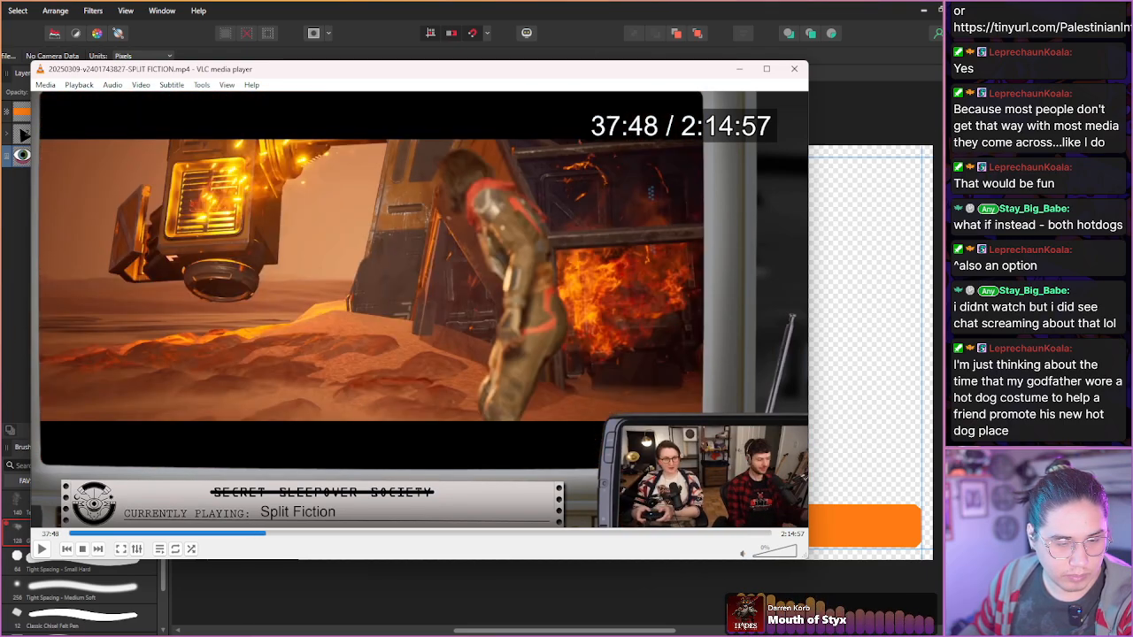
- Skip ahead in the Split Fiction video to the armored woman around 39:03 and save a snapshot of the frame
{"action": "key", "text": "ctrl+Right"}
{"action": "key", "text": "ctrl+Right"}
{"action": "key", "text": "ctrl+Left"}
{"action": "key", "text": "shift+Right"}
{"action": "key", "text": "shift+Right"}
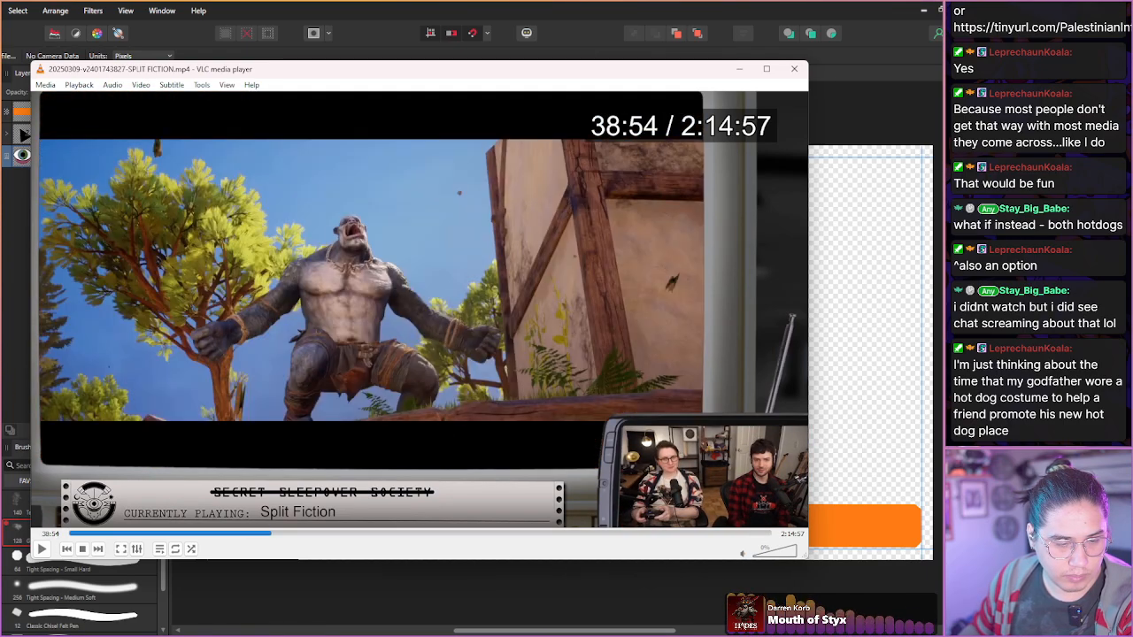
{"action": "key", "text": "shift+Right"}
{"action": "key", "text": "shift+Right"}
{"action": "key", "text": "shift+Right"}
{"action": "key", "text": "shift+Right"}
{"action": "key", "text": "shift+Left"}
{"action": "key", "text": "shift+s"}
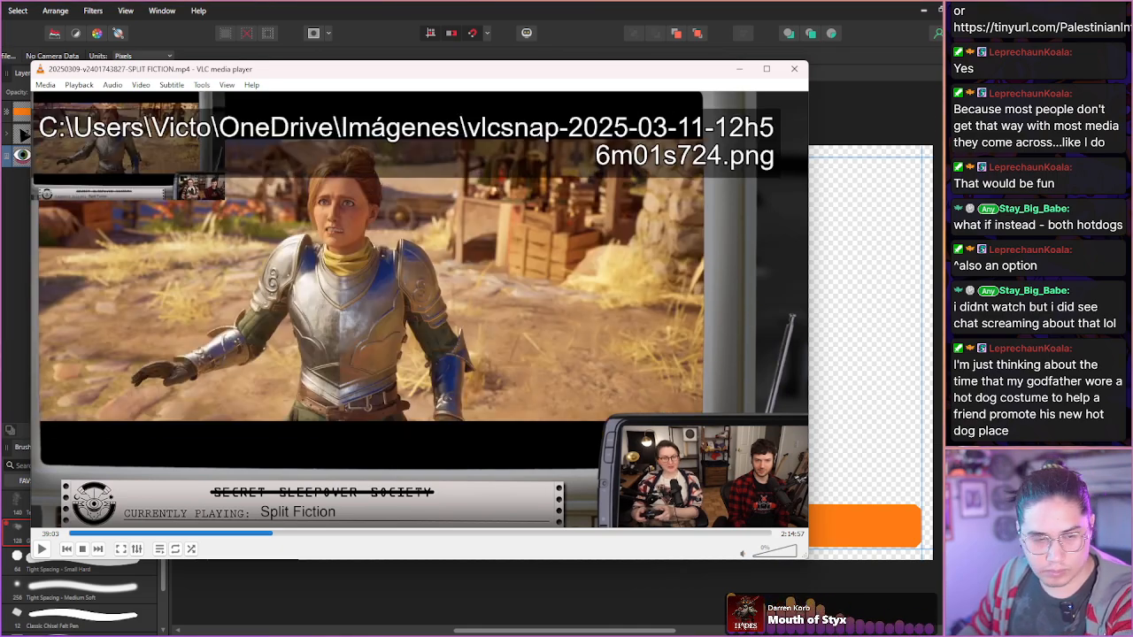
- Examine the armored woman's shot frame by frame up to her shouting pose at 39:05
{"action": "key", "text": "e"}
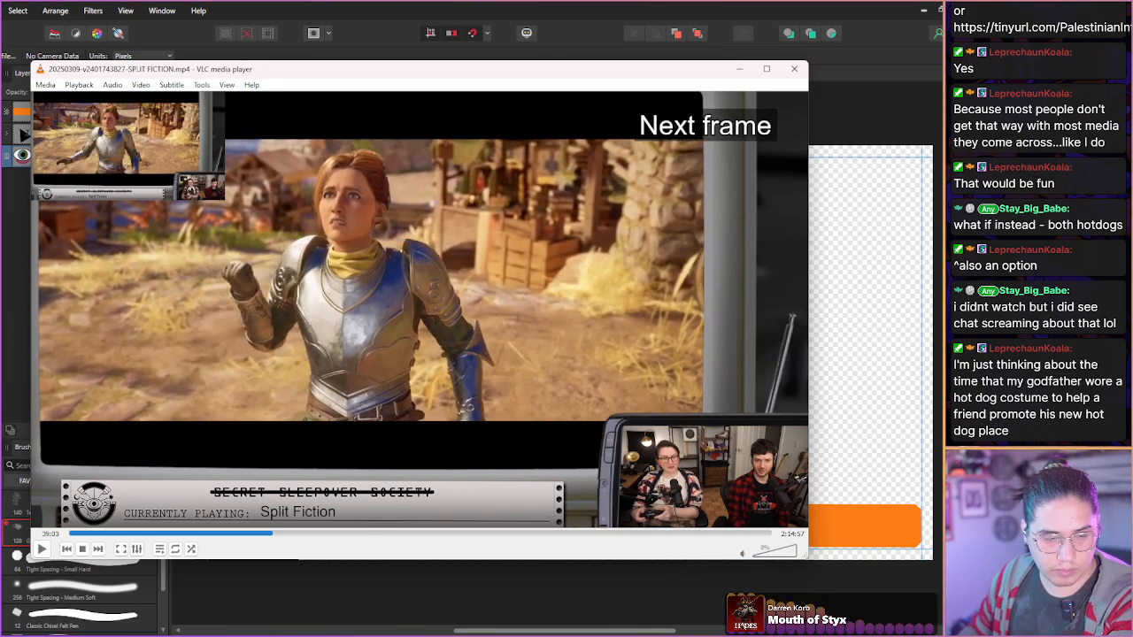
{"action": "key", "text": "e"}
{"action": "key", "text": "e"}
{"action": "key", "text": "e"}
{"action": "key", "text": "e"}
{"action": "key", "text": "e"}
{"action": "key", "text": "e"}
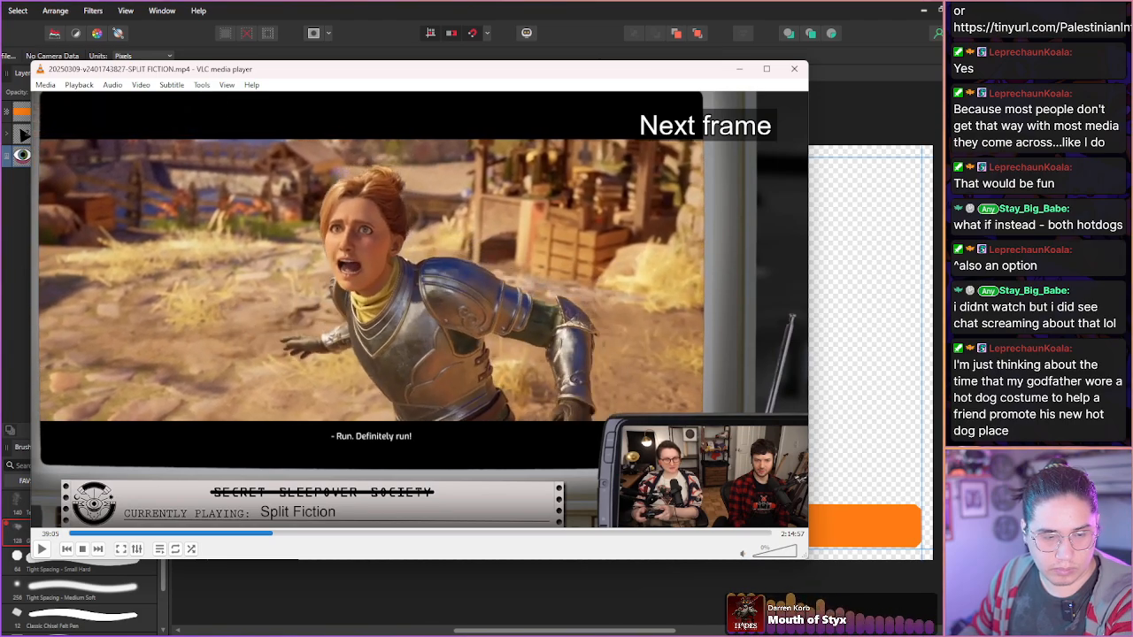
- Skim the fantasy village and castle gameplay from 39:05 to 42:17 for usable frames
{"action": "key", "text": "shift+Right"}
{"action": "key", "text": "shift+Right"}
{"action": "key", "text": "shift+Right"}
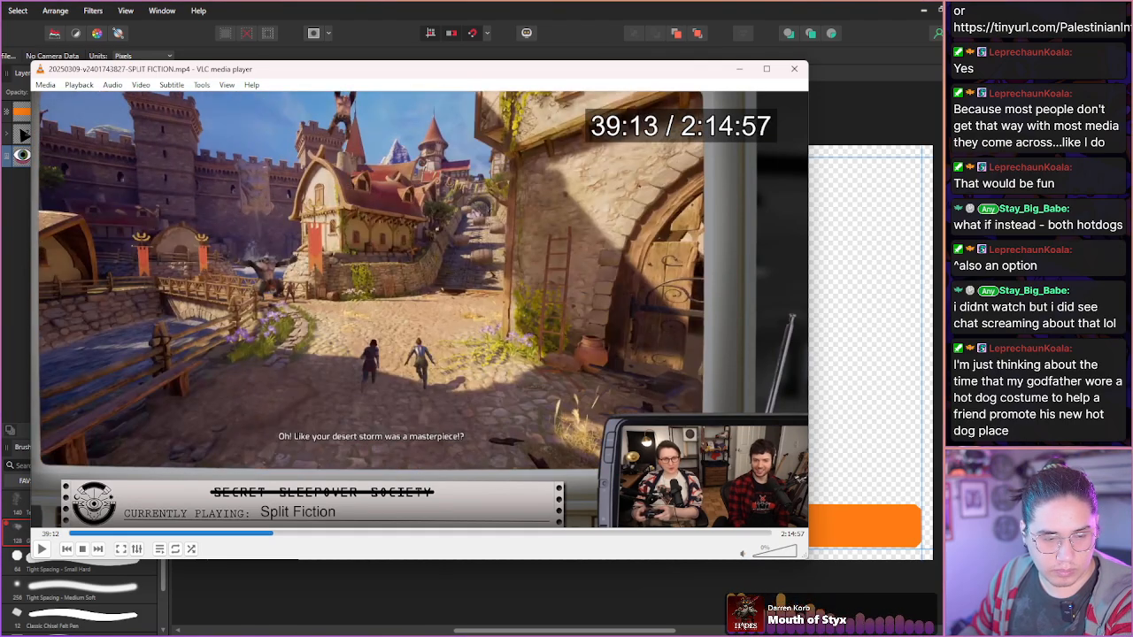
{"action": "key", "text": "shift+Right"}
{"action": "key", "text": "shift+Right"}
{"action": "key", "text": "shift+Right"}
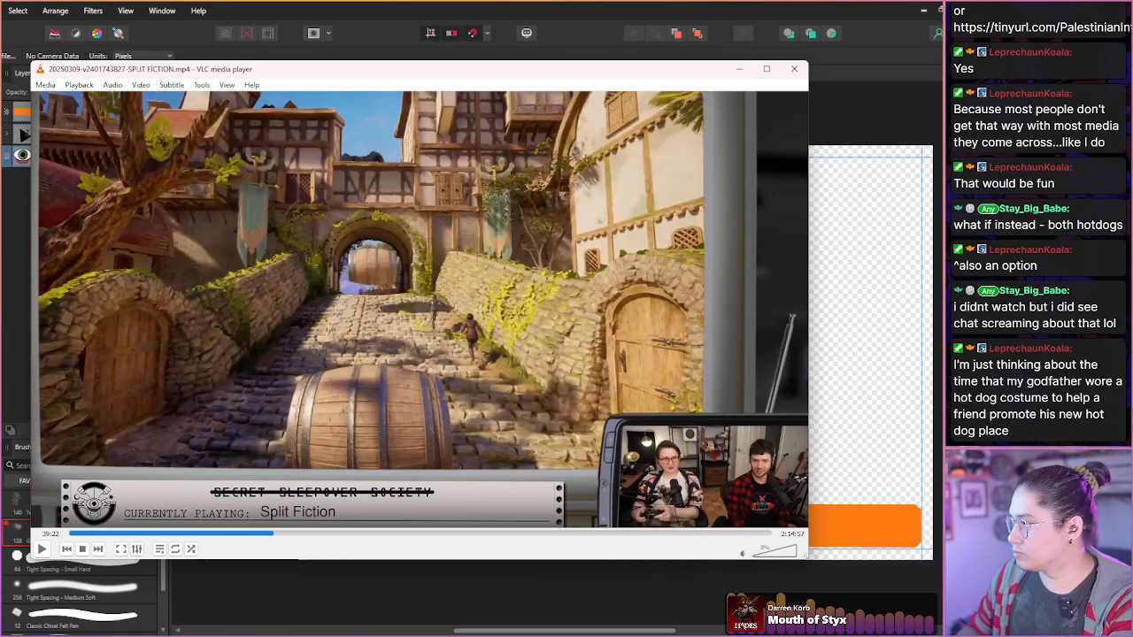
{"action": "key", "text": "shift+Right"}
{"action": "key", "text": "shift+Right"}
{"action": "key", "text": "shift+Right"}
{"action": "key", "text": "shift+Right"}
{"action": "key", "text": "shift+Right"}
{"action": "key", "text": "shift+Right"}
{"action": "key", "text": "shift+Right"}
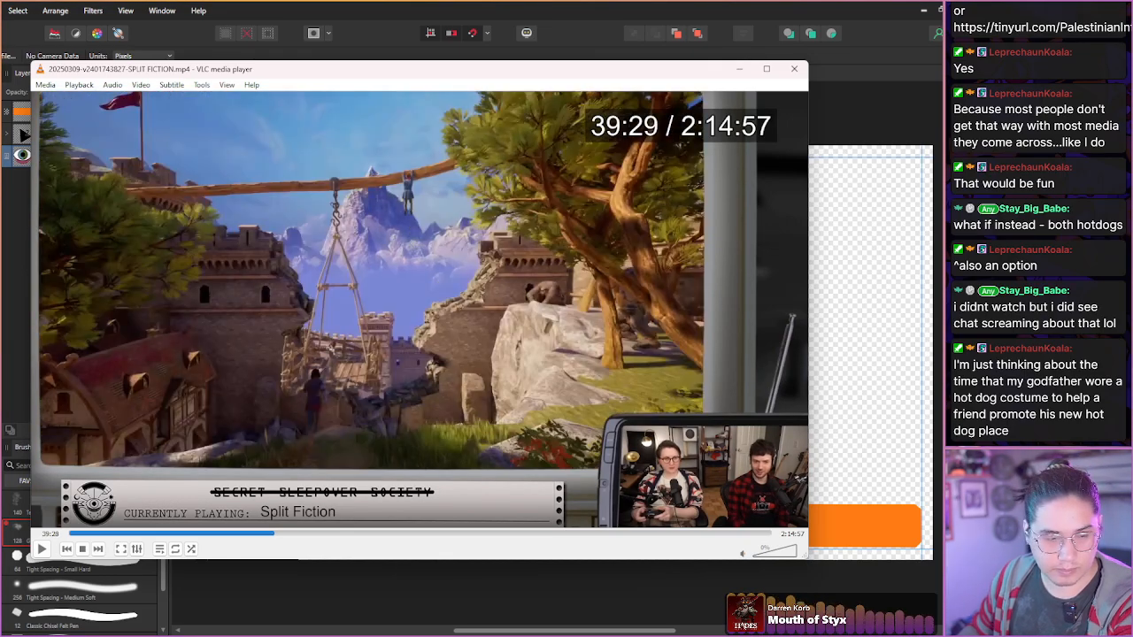
{"action": "key", "text": "shift+Right"}
{"action": "key", "text": "shift+Right"}
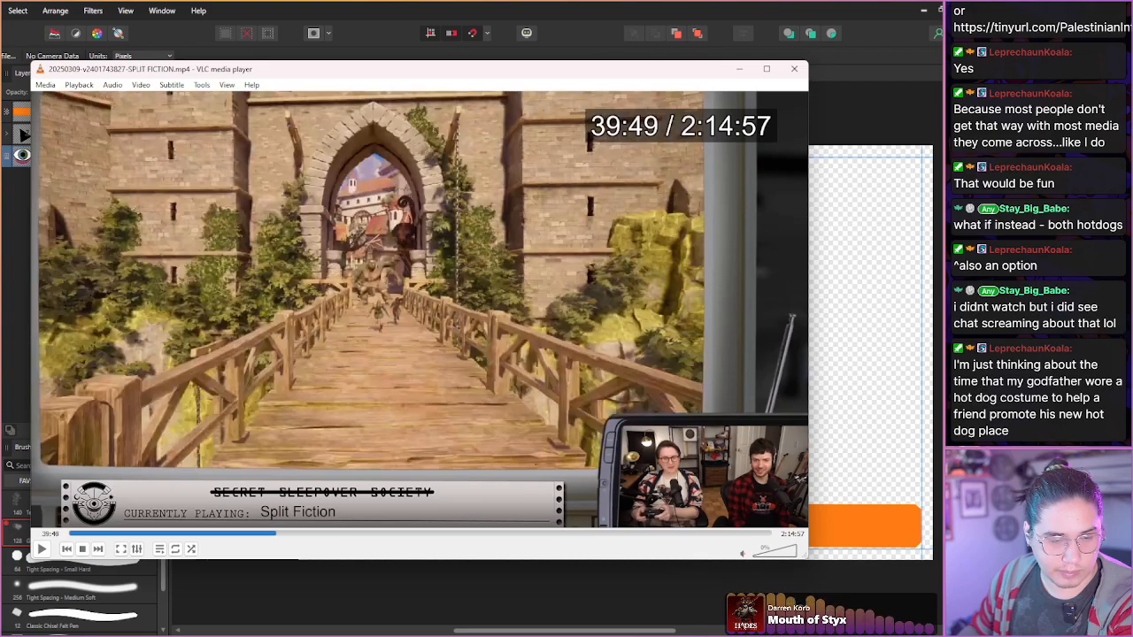
{"action": "key", "text": "shift+Right"}
{"action": "key", "text": "shift+Right"}
{"action": "key", "text": "shift+Right"}
{"action": "key", "text": "shift+Right"}
{"action": "key", "text": "shift+Right"}
{"action": "key", "text": "shift+Right"}
{"action": "key", "text": "shift+Right"}
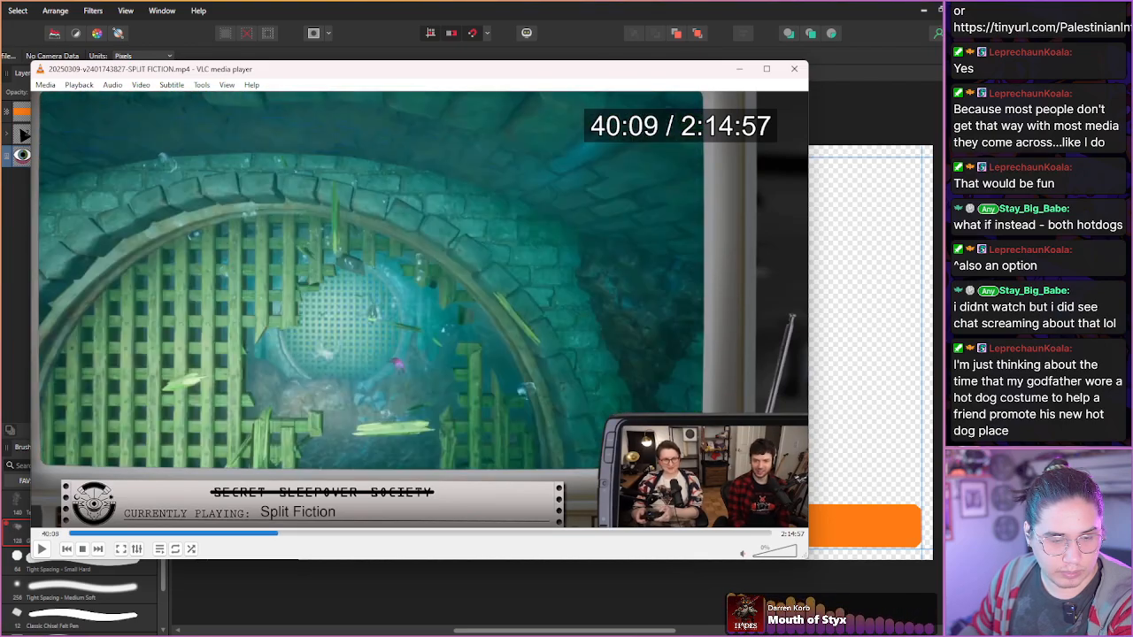
{"action": "key", "text": "shift+Right"}
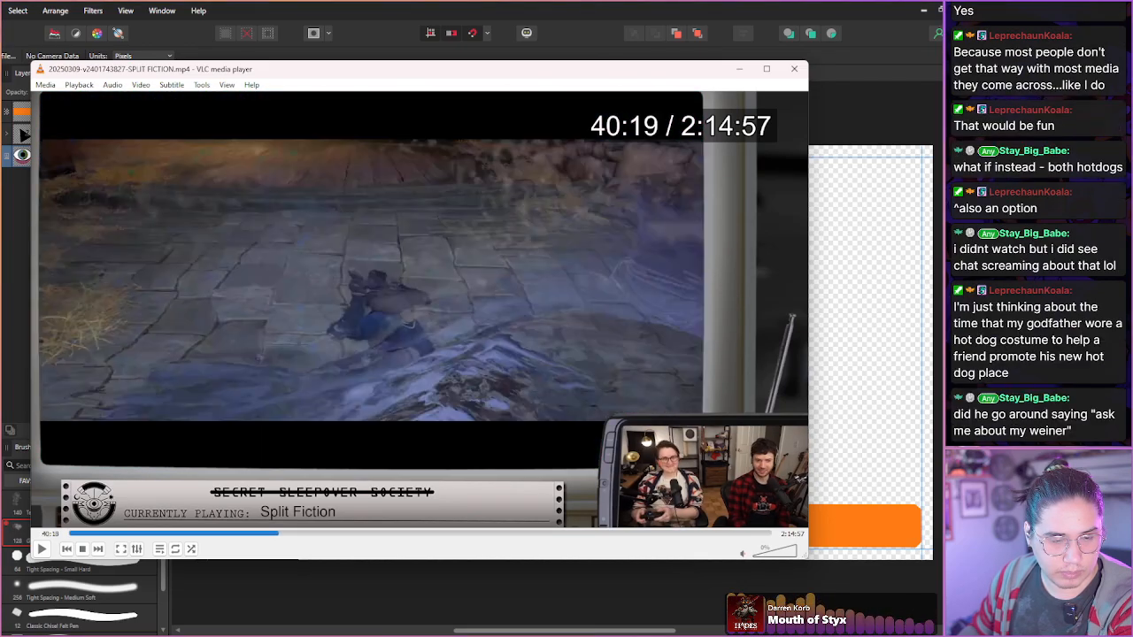
{"action": "key", "text": "shift+Right"}
{"action": "key", "text": "shift+Right"}
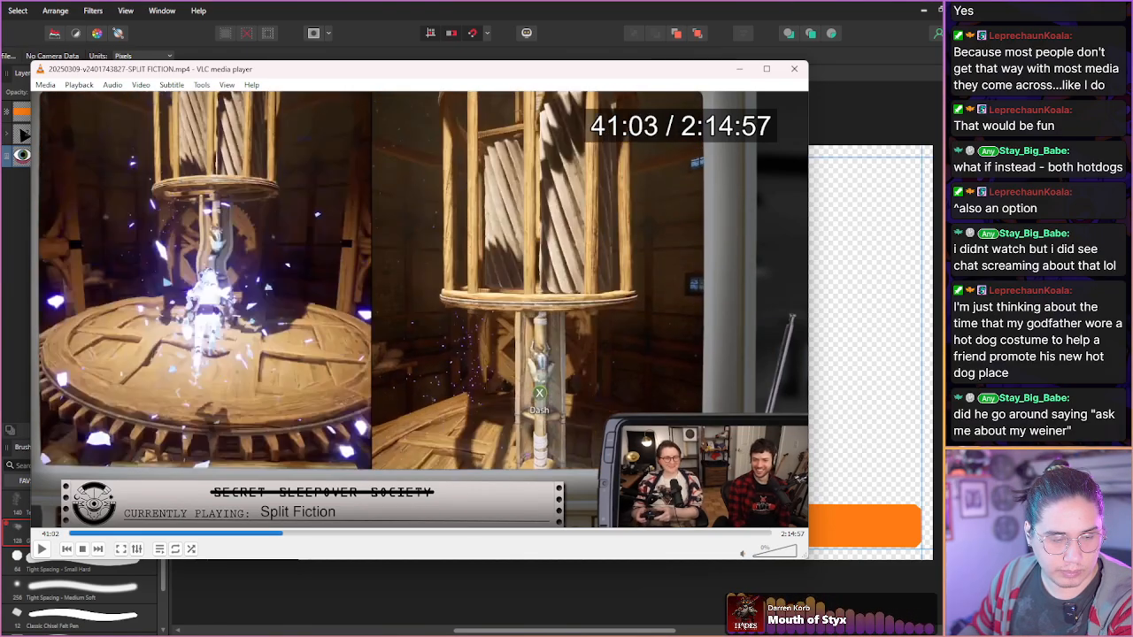
{"action": "key", "text": "shift+Right"}
{"action": "key", "text": "shift+Right"}
{"action": "key", "text": "shift+Right"}
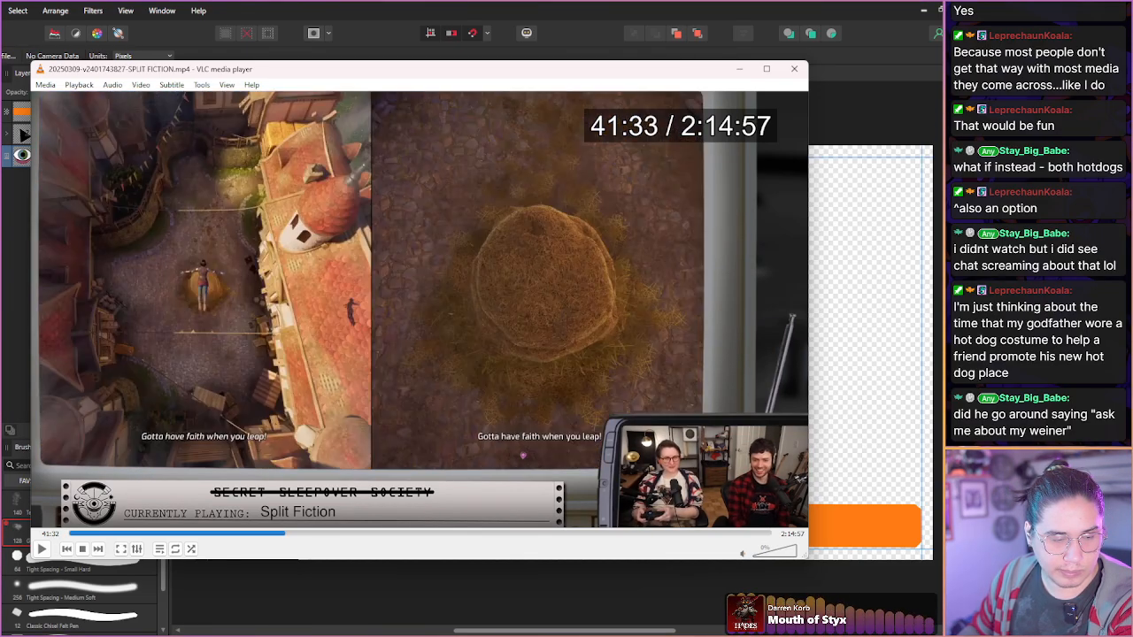
{"action": "key", "text": "shift+Right"}
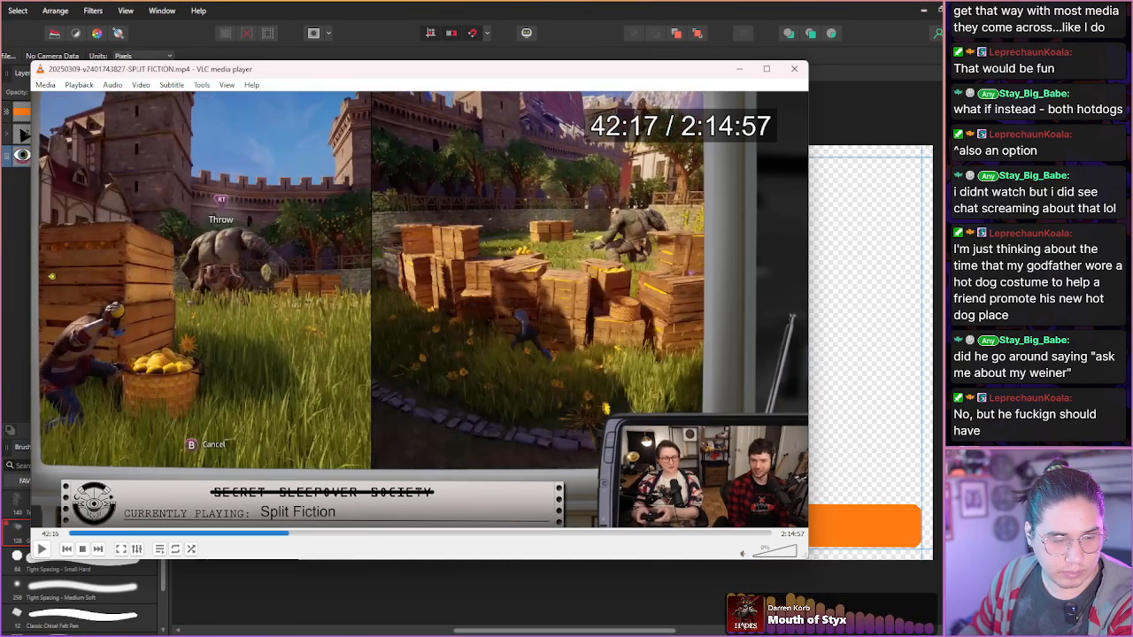
- Skim the troll encounters and tower escape from 42:17 to the purple platform scene at 44:39
{"action": "key", "text": "shift+Right"}
{"action": "key", "text": "shift+Right"}
{"action": "key", "text": "shift+Right"}
{"action": "key", "text": "shift+Right"}
{"action": "key", "text": "shift+Right"}
{"action": "key", "text": "shift+Right"}
{"action": "key", "text": "shift+Right"}
{"action": "key", "text": "shift+Right"}
{"action": "key", "text": "shift+Right"}
{"action": "key", "text": "shift+Right"}
{"action": "key", "text": "shift+Right"}
{"action": "key", "text": "shift+Right"}
{"action": "key", "text": "shift+Right"}
{"action": "key", "text": "shift+Right"}
{"action": "key", "text": "shift+Right"}
{"action": "key", "text": "shift+Right"}
{"action": "key", "text": "shift+Right"}
{"action": "key", "text": "shift+Right"}
{"action": "key", "text": "shift+Right"}
{"action": "key", "text": "shift+Right"}
{"action": "key", "text": "shift+Right"}
{"action": "key", "text": "shift+Right"}
{"action": "key", "text": "shift+Right"}
{"action": "key", "text": "shift+Right"}
{"action": "key", "text": "shift+Right"}
{"action": "key", "text": "shift+Right"}
{"action": "key", "text": "shift+Right"}
{"action": "key", "text": "shift+Left"}
{"action": "key", "text": "shift+Left"}
{"action": "key", "text": "shift+Left"}
{"action": "key", "text": "shift+Right"}
{"action": "key", "text": "shift+Right"}
{"action": "key", "text": "shift+Right"}
{"action": "key", "text": "shift+Right"}
{"action": "key", "text": "shift+Right"}
{"action": "key", "text": "shift+Right"}
{"action": "key", "text": "shift+Right"}
{"action": "key", "text": "shift+Right"}
{"action": "key", "text": "shift+Right"}
{"action": "key", "text": "shift+Right"}
{"action": "key", "text": "shift+Right"}
{"action": "key", "text": "shift+Right"}
{"action": "key", "text": "shift+Right"}
{"action": "key", "text": "shift+Right"}
{"action": "key", "text": "shift+Right"}
{"action": "key", "text": "shift+Right"}
{"action": "key", "text": "shift+Right"}
{"action": "key", "text": "shift+Right"}
{"action": "key", "text": "shift+Right"}
{"action": "key", "text": "shift+Right"}
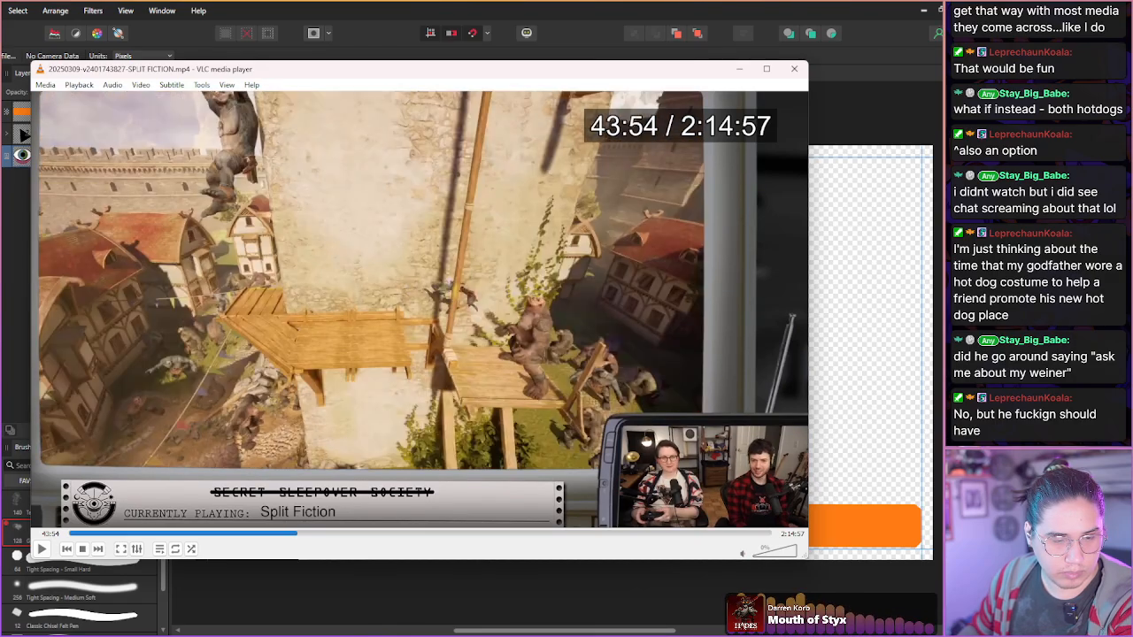
{"action": "key", "text": "shift+Right"}
{"action": "key", "text": "shift+Right"}
{"action": "key", "text": "shift+Right"}
{"action": "key", "text": "shift+Right"}
{"action": "key", "text": "shift+Right"}
{"action": "key", "text": "shift+Right"}
{"action": "key", "text": "shift+Right"}
{"action": "key", "text": "shift+Right"}
{"action": "key", "text": "shift+Right"}
{"action": "key", "text": "shift+Right"}
{"action": "key", "text": "shift+Right"}
{"action": "key", "text": "shift+Right"}
{"action": "key", "text": "shift+Right"}
{"action": "key", "text": "shift+Right"}
{"action": "key", "text": "shift+Right"}
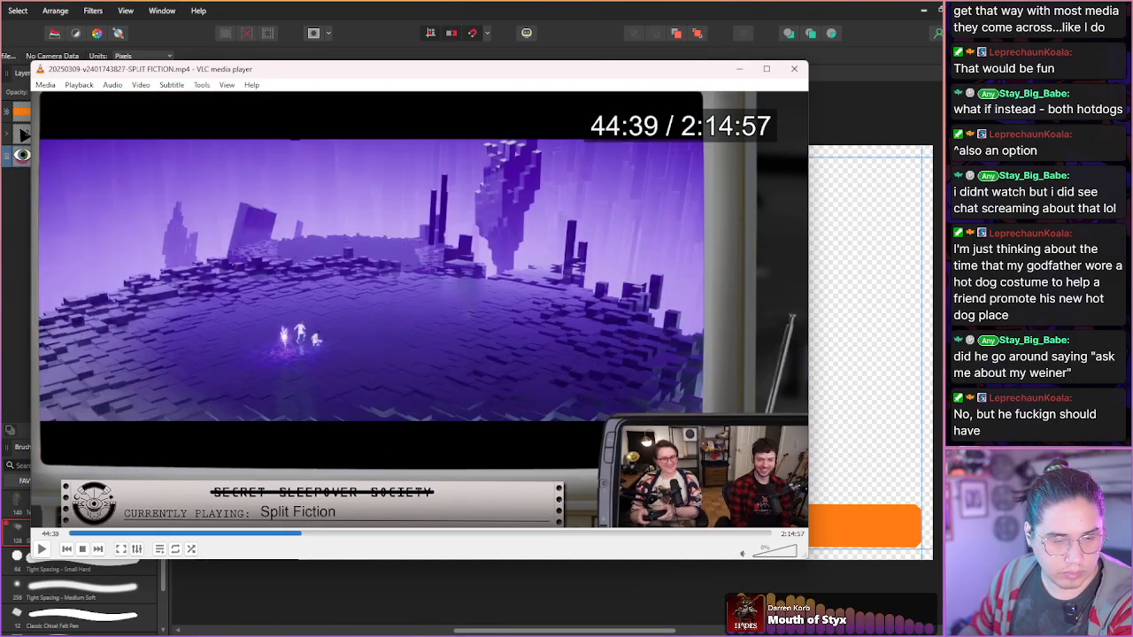
- Skim the laboratory and purple-world cutscenes up to 47:00, looking for expressive character shots
{"action": "key", "text": "shift+Right"}
{"action": "key", "text": "shift+Right"}
{"action": "key", "text": "shift+Right"}
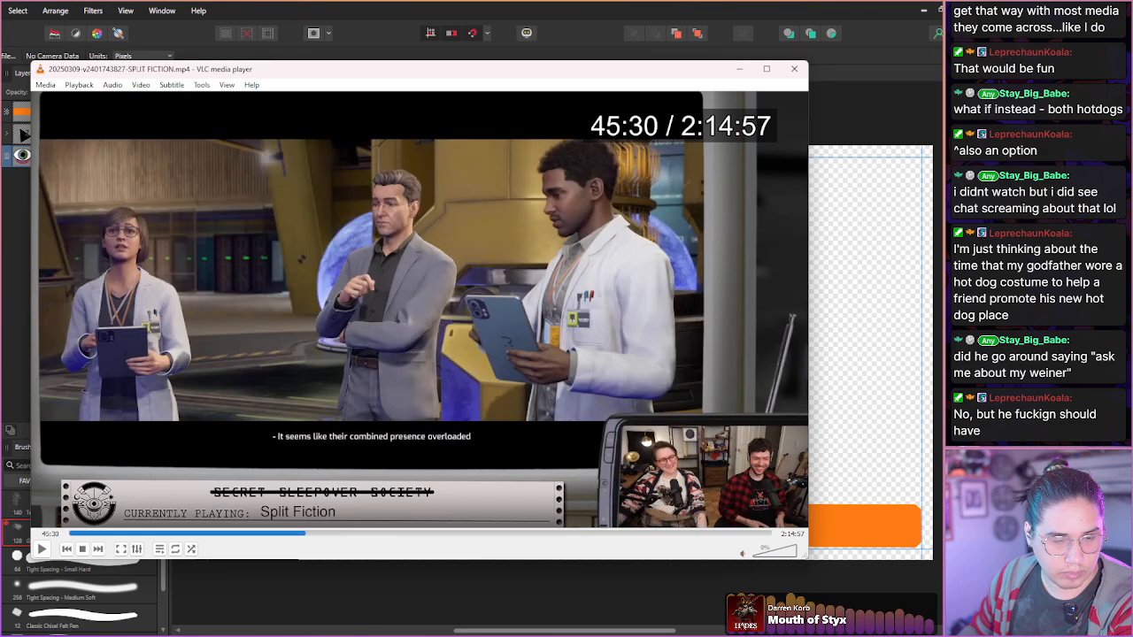
{"action": "key", "text": "shift+Right"}
{"action": "key", "text": "shift+Right"}
{"action": "key", "text": "shift+Right"}
{"action": "key", "text": "shift+Right"}
{"action": "key", "text": "shift+Right"}
{"action": "key", "text": "shift+Right"}
{"action": "key", "text": "shift+Right"}
{"action": "key", "text": "shift+Right"}
{"action": "key", "text": "shift+Right"}
{"action": "key", "text": "shift+Right"}
{"action": "key", "text": "shift+Right"}
{"action": "key", "text": "shift+Right"}
{"action": "key", "text": "shift+Right"}
{"action": "key", "text": "shift+Right"}
{"action": "key", "text": "shift+Right"}
{"action": "key", "text": "shift+Right"}
{"action": "key", "text": "shift+Right"}
{"action": "key", "text": "shift+Right"}
{"action": "key", "text": "shift+Right"}
{"action": "key", "text": "shift+Right"}
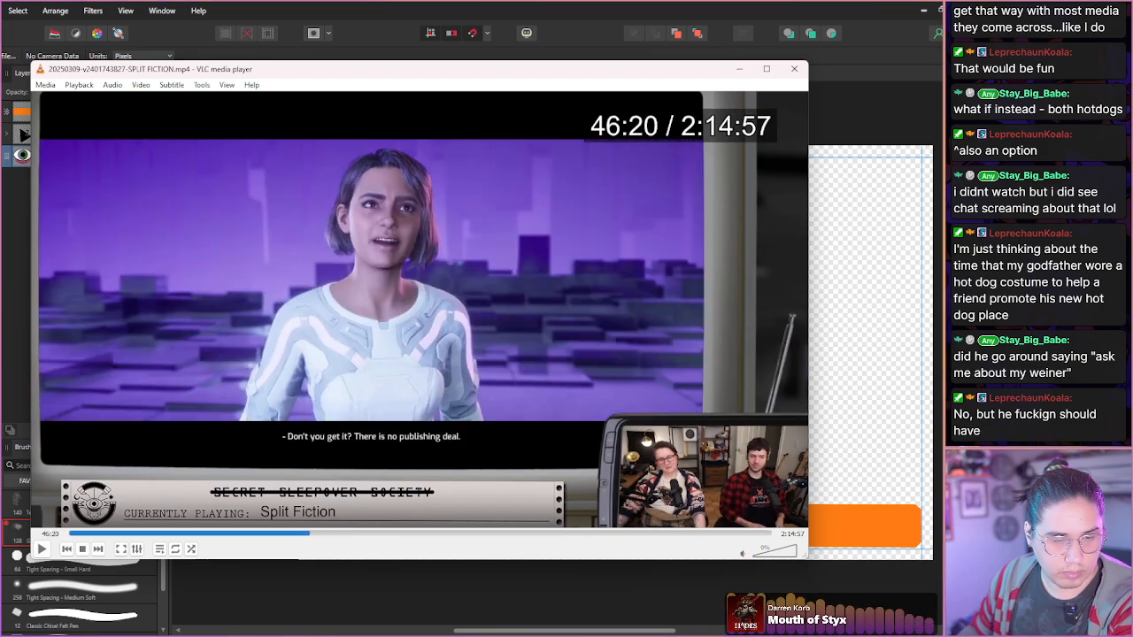
{"action": "key", "text": "shift+Right"}
{"action": "key", "text": "shift+Right"}
{"action": "key", "text": "shift+Right"}
{"action": "key", "text": "shift+Right"}
{"action": "key", "text": "shift+Right"}
{"action": "key", "text": "shift+Right"}
{"action": "key", "text": "shift+Right"}
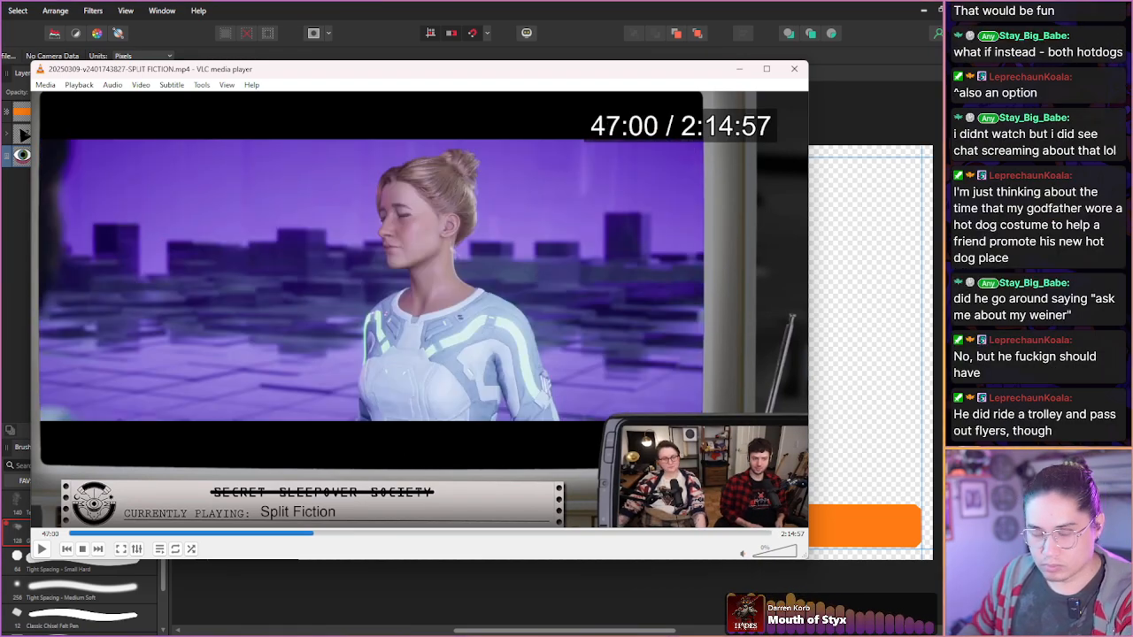
- Skip ahead to the pink-suited cyber ninja at about 48:18 and save a snapshot of the frame
{"action": "key", "text": "shift+Right"}
{"action": "key", "text": "shift+Right"}
{"action": "key", "text": "shift+Right"}
{"action": "key", "text": "shift+Right"}
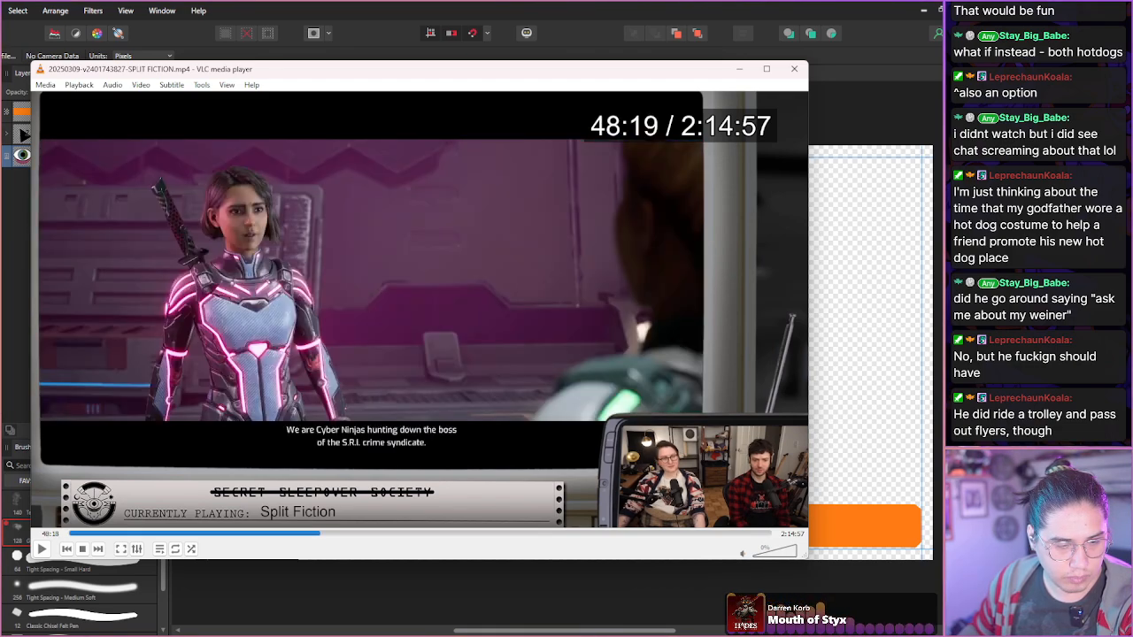
{"action": "key", "text": "shift+s"}
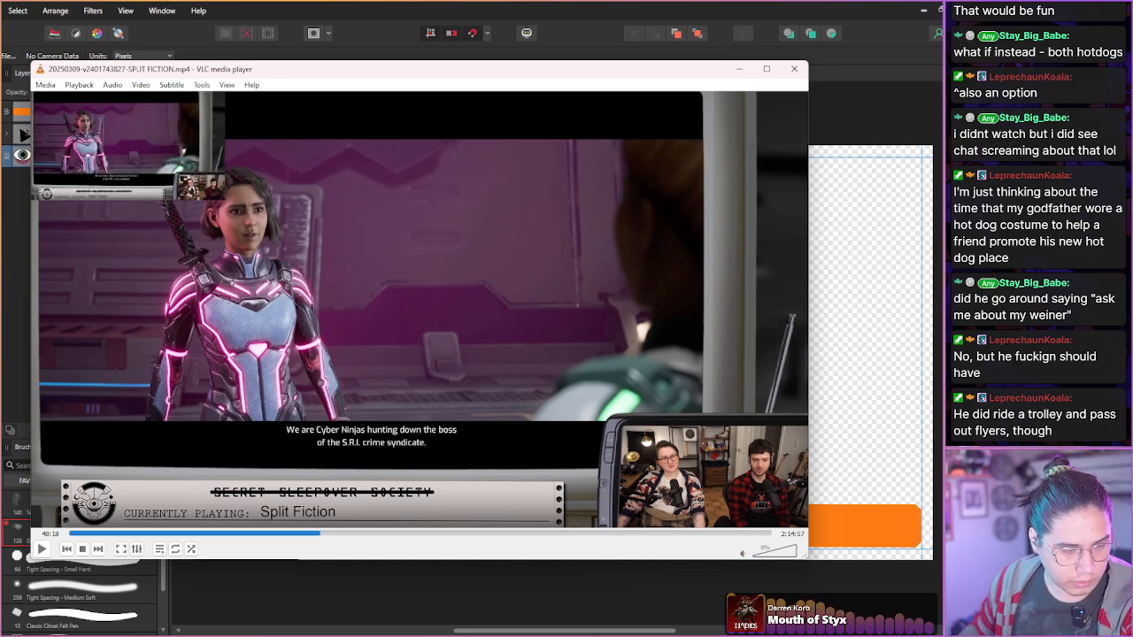
- Check the footage up to 48:37 and go back to the green-suited ninja's close-up at 48:21
{"action": "key", "text": "shift+Right"}
{"action": "key", "text": "shift+Right"}
{"action": "key", "text": "shift+Right"}
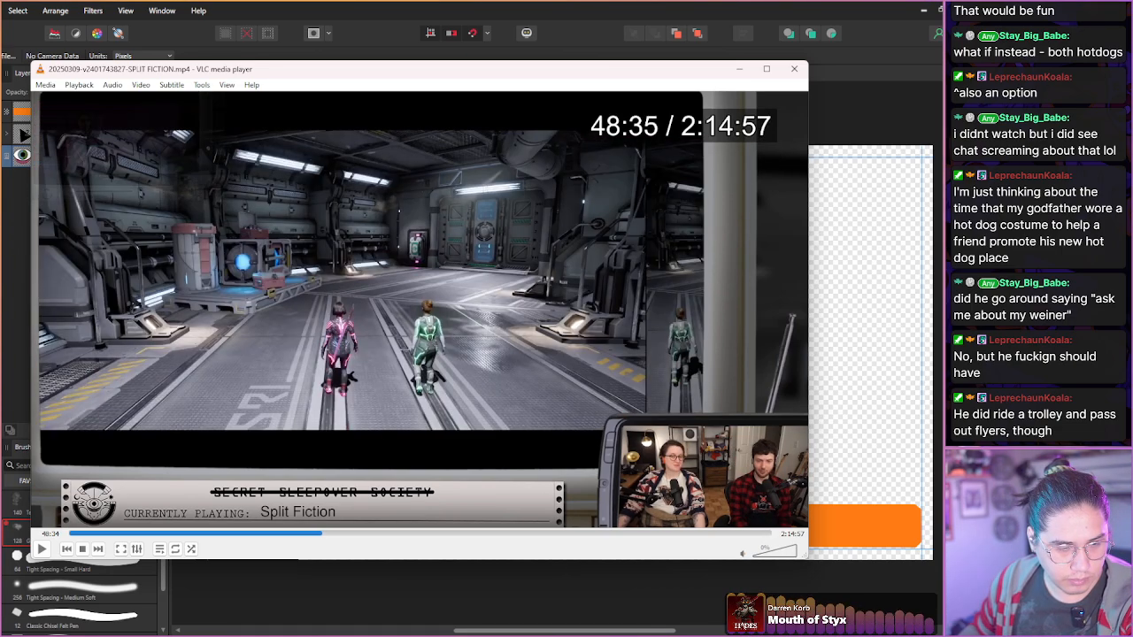
{"action": "key", "text": "shift+Right"}
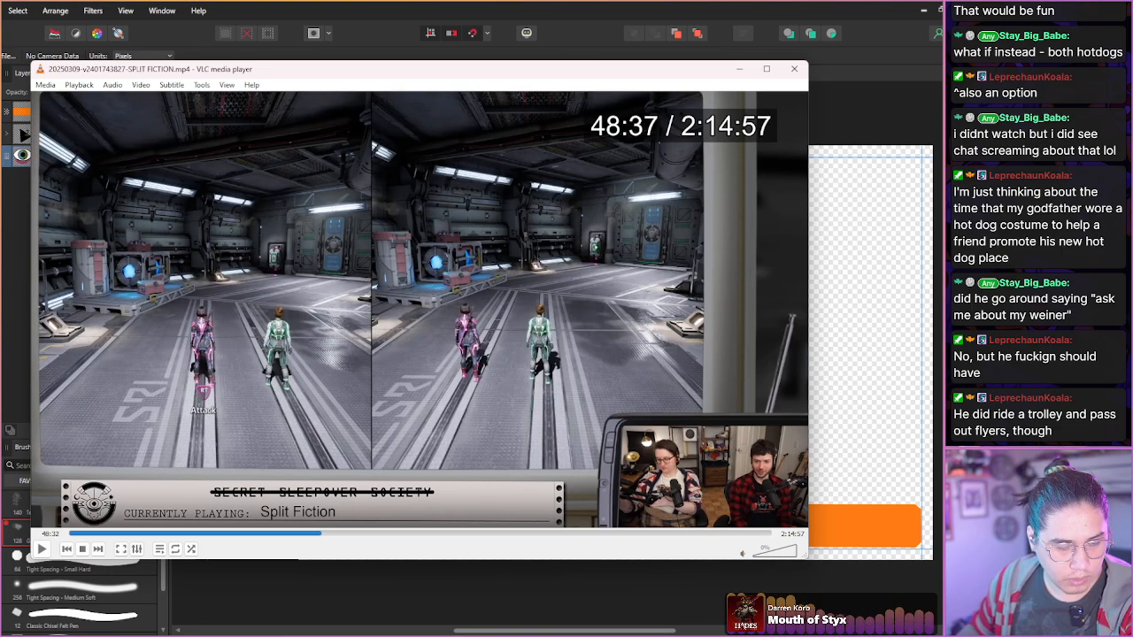
{"action": "key", "text": "shift+Left"}
{"action": "key", "text": "shift+Left"}
{"action": "key", "text": "shift+Left"}
{"action": "key", "text": "shift+Left"}
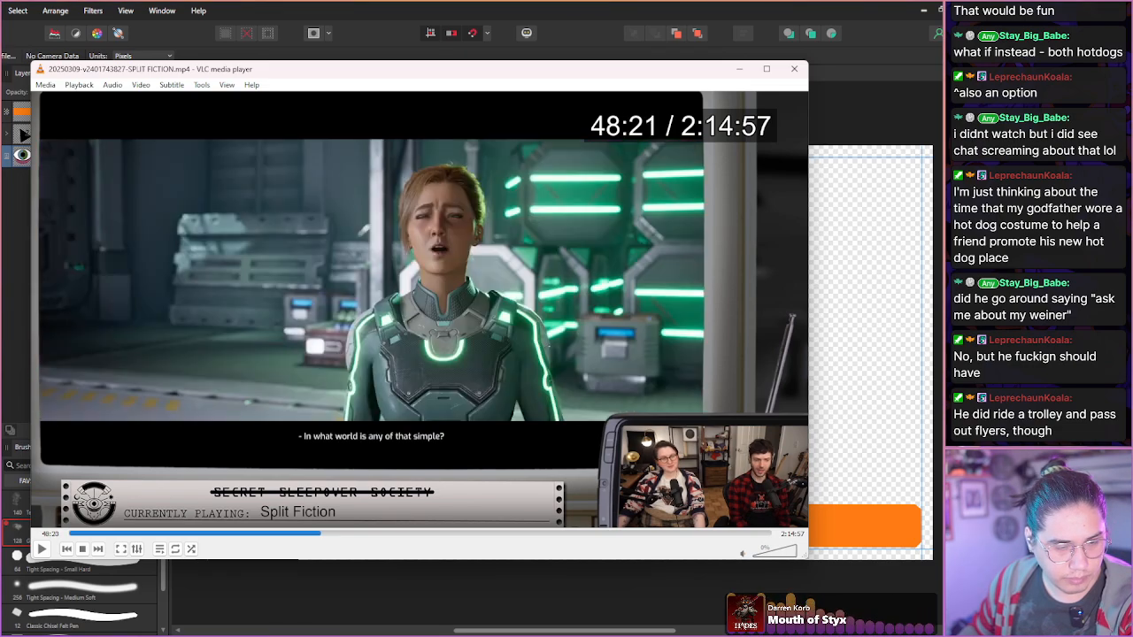
- Skim the metal hangar and tunnel gameplay from 48:21 to 49:51 for usable character shots
{"action": "key", "text": "shift+Right"}
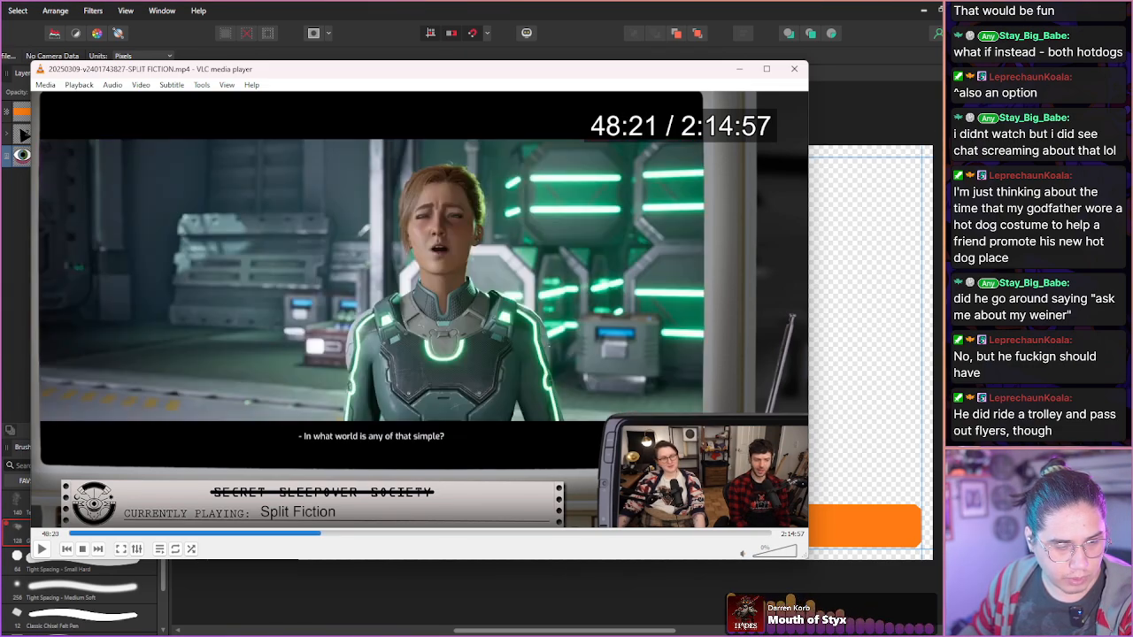
{"action": "key", "text": "shift+Right"}
{"action": "key", "text": "shift+Right"}
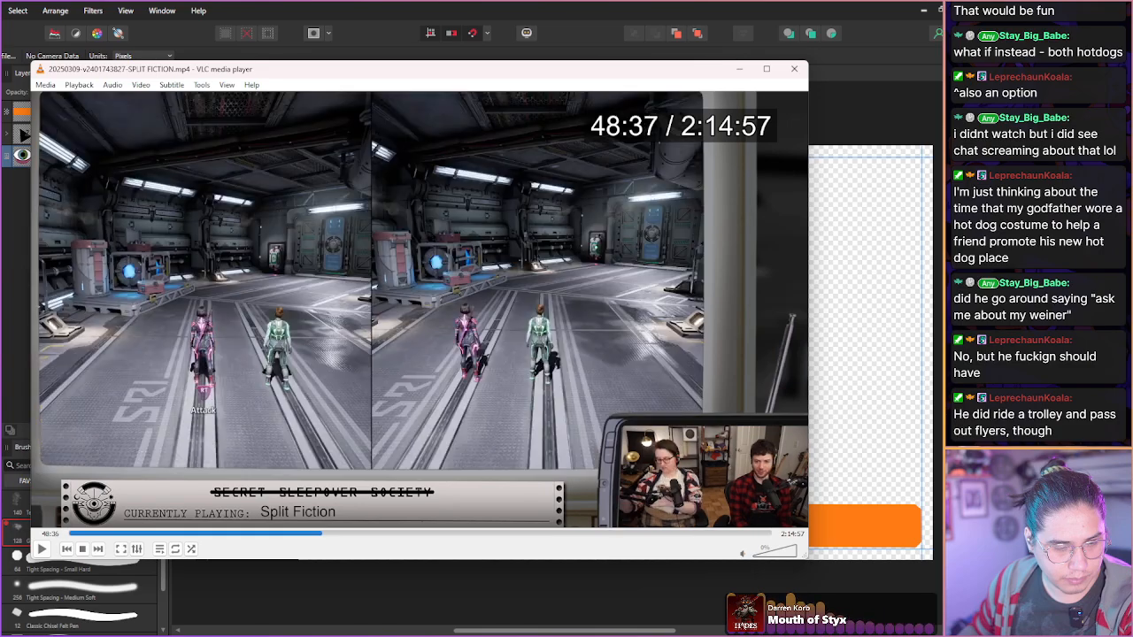
{"action": "key", "text": "shift+Right"}
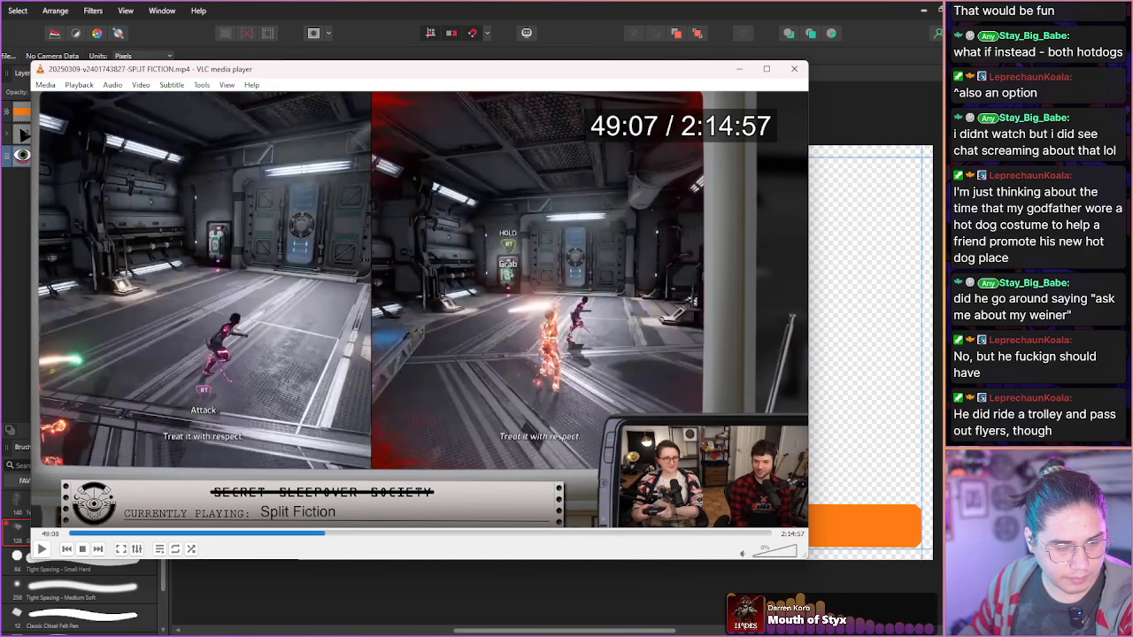
{"action": "key", "text": "shift+Right"}
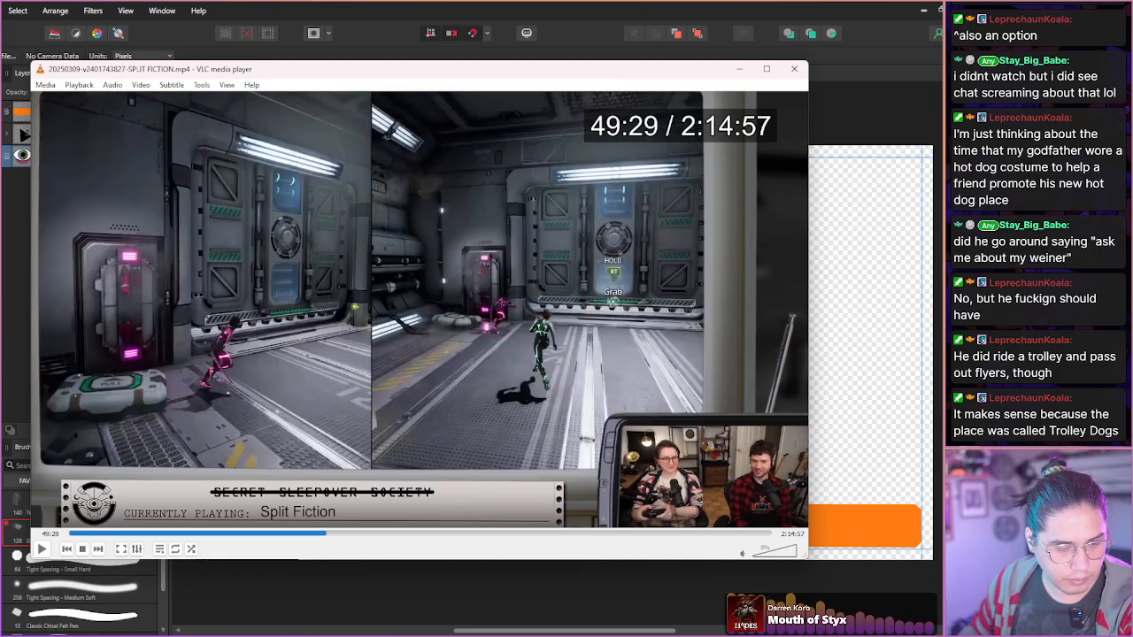
{"action": "key", "text": "shift+Right"}
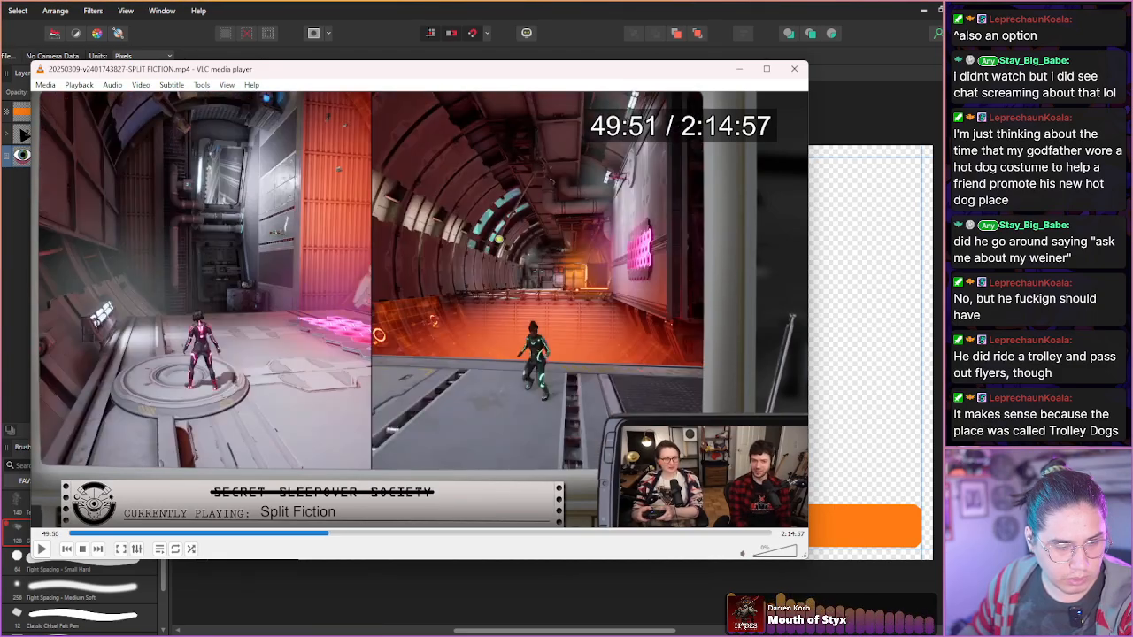
- Skip through the footage in larger jumps from 49:51 to the flying vehicle gameplay at 56:16
{"action": "key", "text": "alt+Right"}
{"action": "key", "text": "alt+Right"}
{"action": "key", "text": "alt+Right"}
{"action": "key", "text": "alt+Right"}
{"action": "key", "text": "alt+Right"}
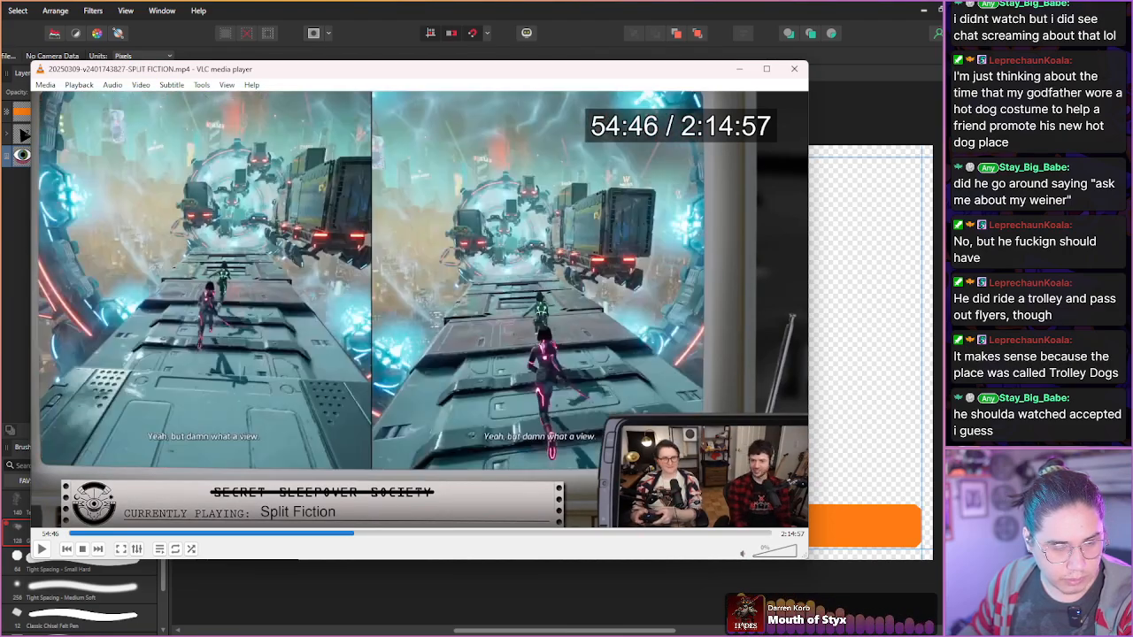
{"action": "key", "text": "alt+Right"}
{"action": "key", "text": "alt+Right"}
{"action": "key", "text": "alt+Right"}
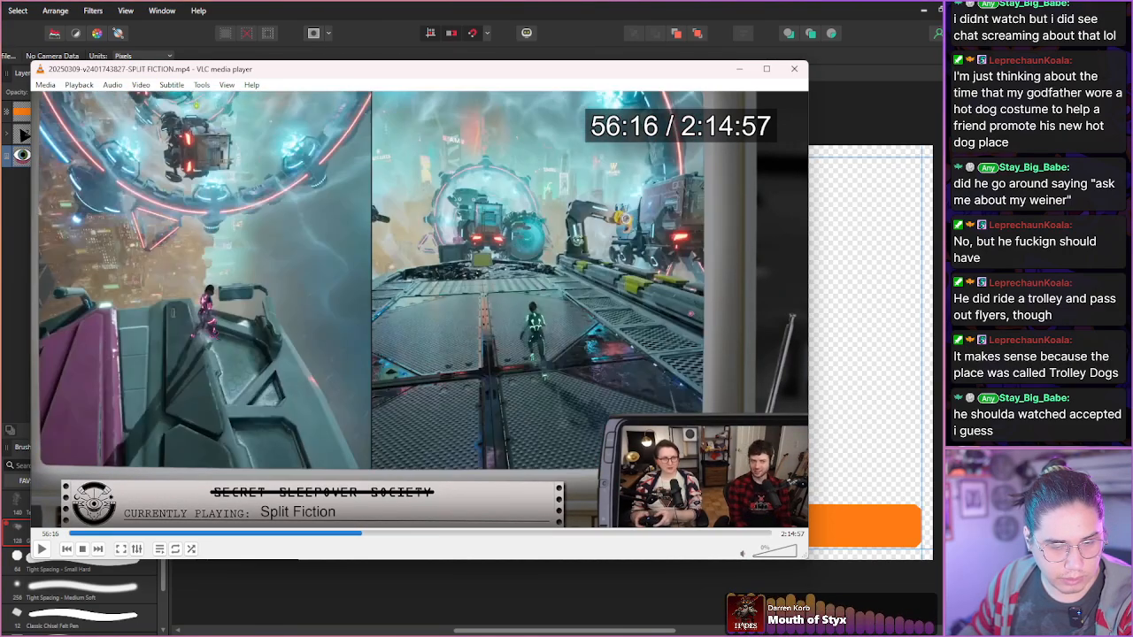
- Skim the flying vehicle gameplay from 56:16 to 59:36, looking for the next cutscene
{"action": "key", "text": "Right"}
{"action": "key", "text": "Right"}
{"action": "key", "text": "Right"}
{"action": "key", "text": "Right"}
{"action": "key", "text": "Right"}
{"action": "key", "text": "Right"}
{"action": "key", "text": "Right"}
{"action": "key", "text": "Right"}
{"action": "key", "text": "Right"}
{"action": "key", "text": "Right"}
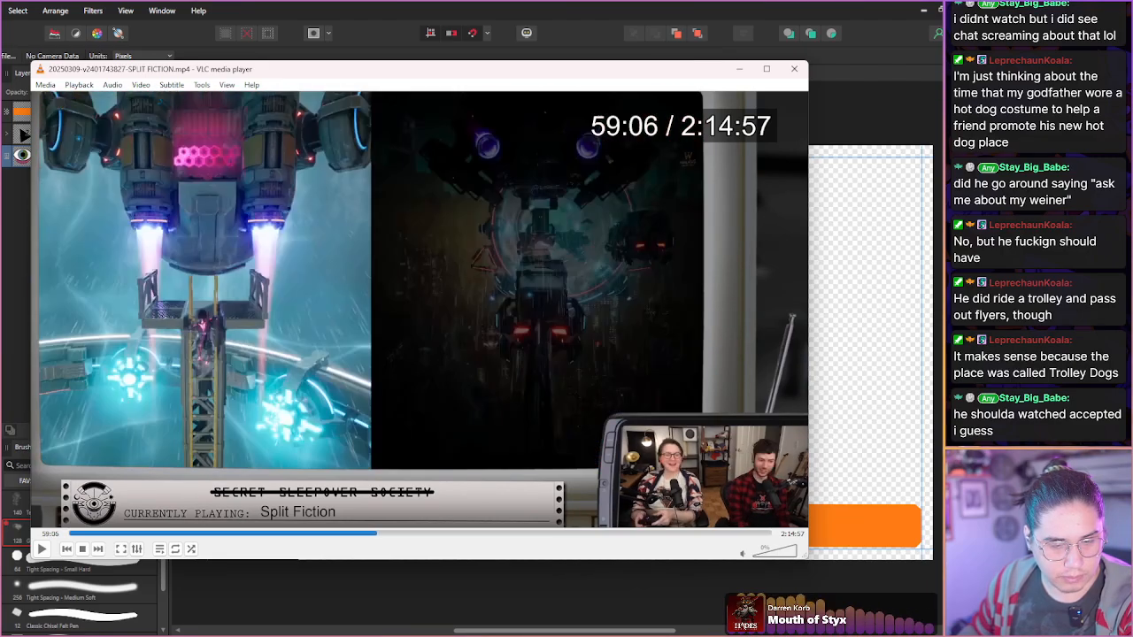
{"action": "key", "text": "Right"}
{"action": "key", "text": "Right"}
{"action": "key", "text": "Right"}
{"action": "key", "text": "Right"}
{"action": "key", "text": "Right"}
{"action": "key", "text": "Right"}
{"action": "key", "text": "Right"}
{"action": "key", "text": "Right"}
{"action": "key", "text": "Right"}
{"action": "key", "text": "Right"}
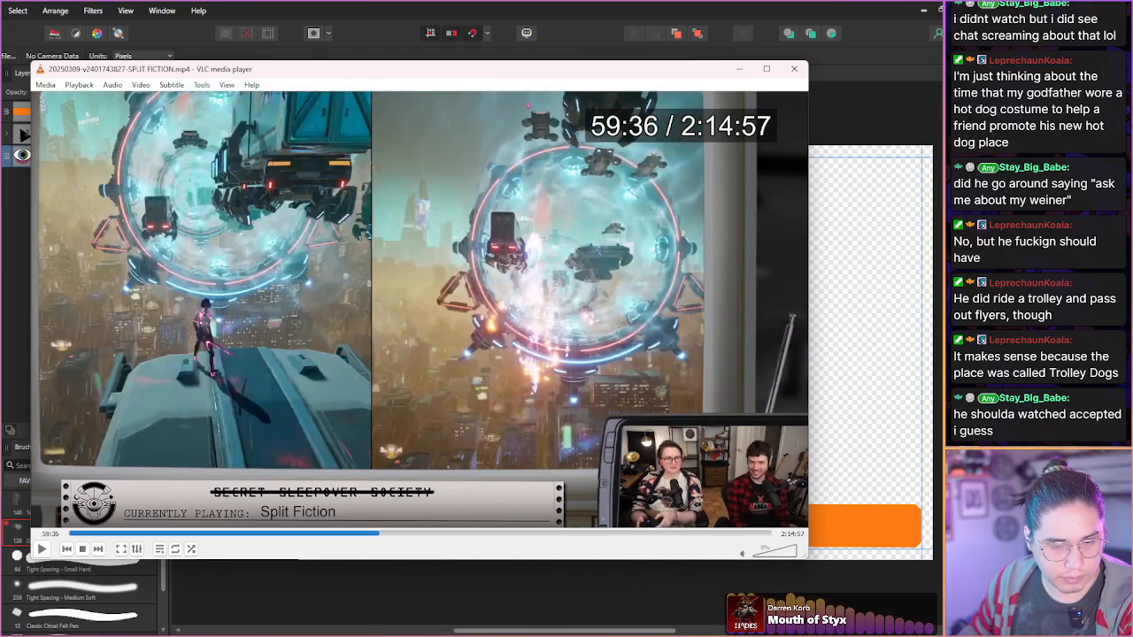
- Go to the two ninjas standing before the hovering SRI vehicle and save snapshots of the frames at about 1:01:06 and 1:01:08
{"action": "key", "text": "Right"}
{"action": "key", "text": "Right"}
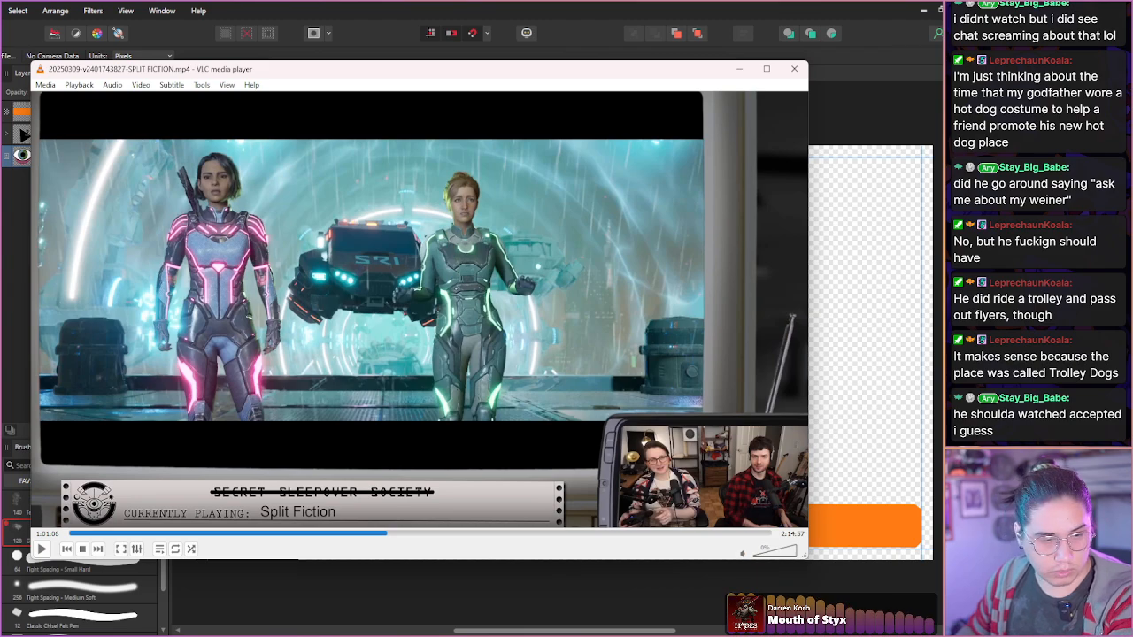
{"action": "key", "text": "shift+s"}
{"action": "key", "text": "shift+Right"}
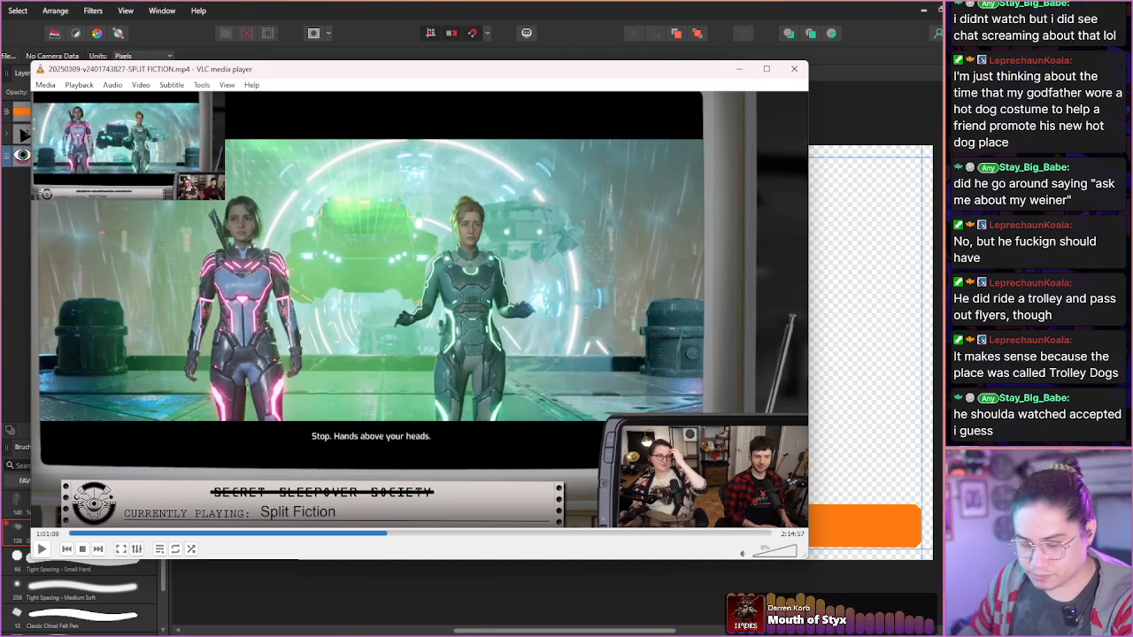
{"action": "key", "text": "shift+s"}
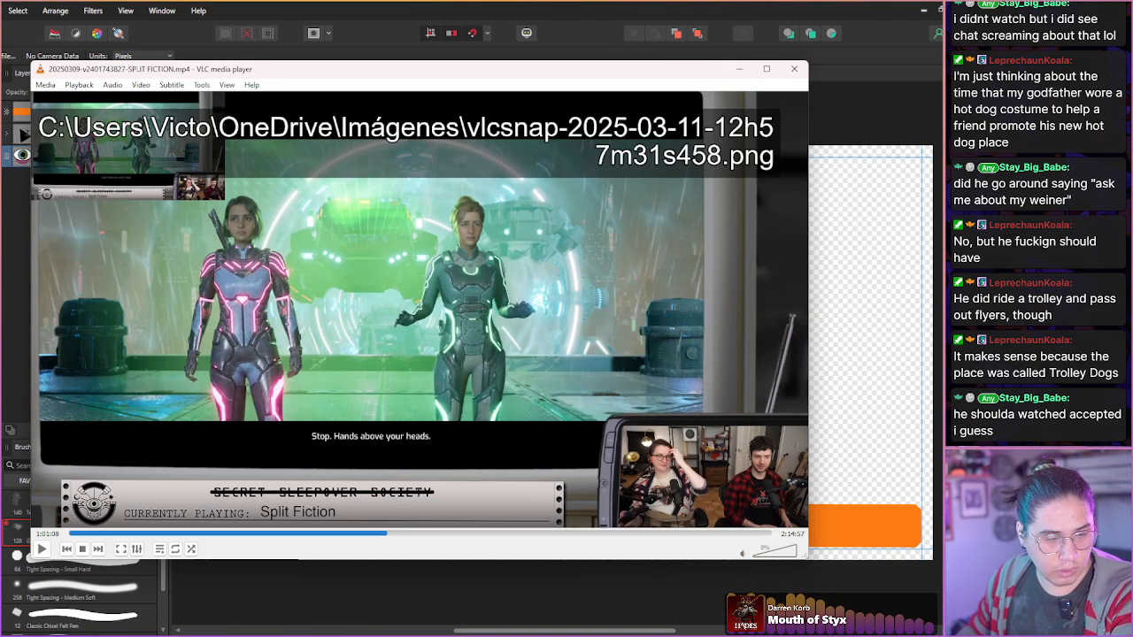
{"action": "key", "text": "shift+Right"}
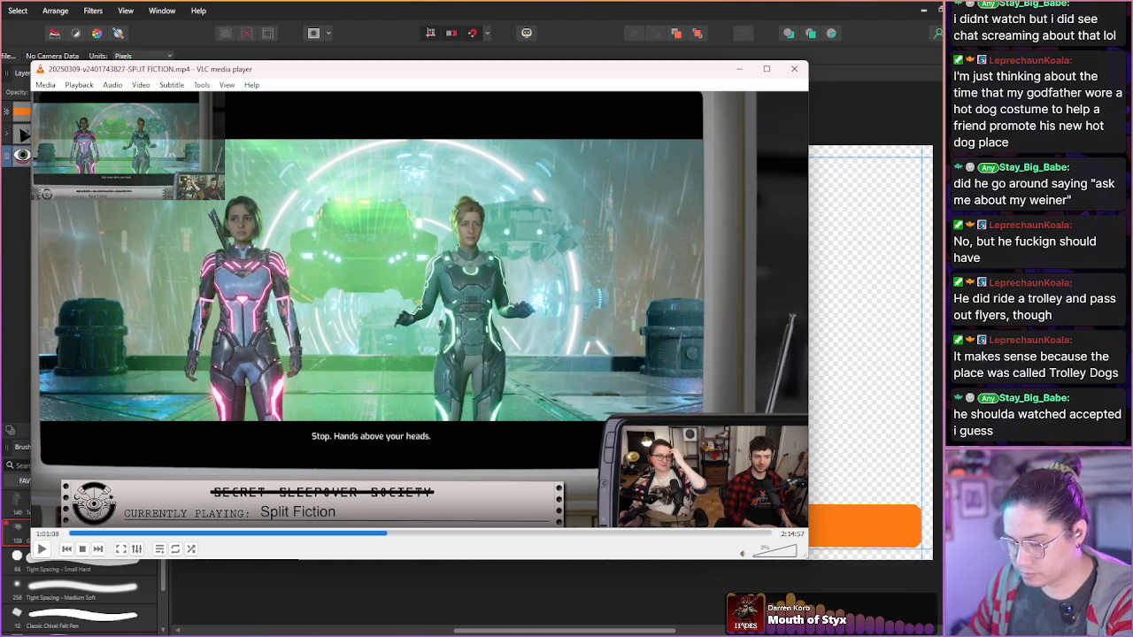
{"action": "key", "text": "shift+s"}
{"action": "key", "text": "shift+Right"}
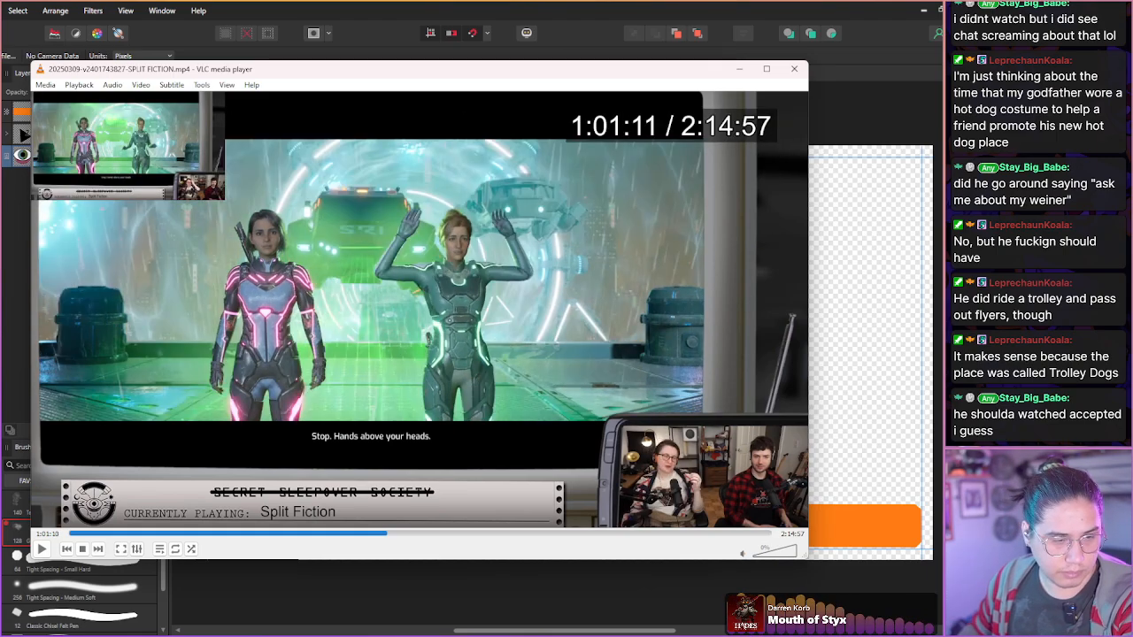
- Examine the hands-up cutscene and the start of the platform fight from 1:01:11 to 1:01:47
{"action": "key", "text": "shift+Right"}
{"action": "key", "text": "shift+Right"}
{"action": "key", "text": "shift+Right"}
{"action": "key", "text": "shift+Right"}
{"action": "key", "text": "shift+Right"}
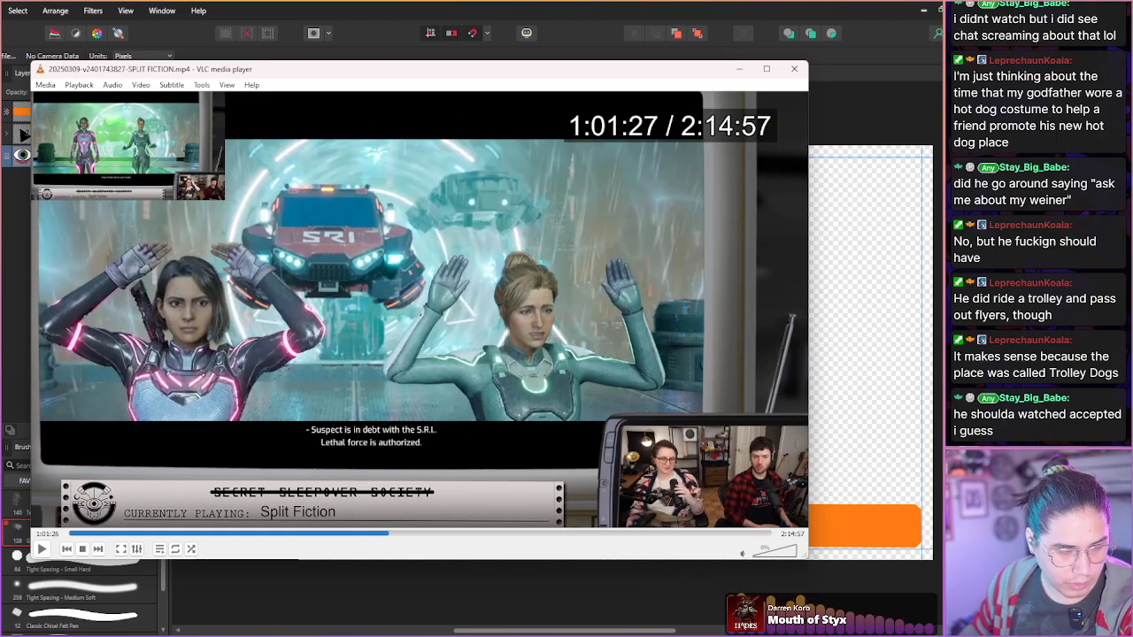
{"action": "key", "text": "shift+Right"}
{"action": "key", "text": "shift+Right"}
{"action": "key", "text": "shift+Right"}
{"action": "key", "text": "shift+Right"}
{"action": "key", "text": "shift+Right"}
{"action": "key", "text": "shift+Right"}
{"action": "key", "text": "shift+Right"}
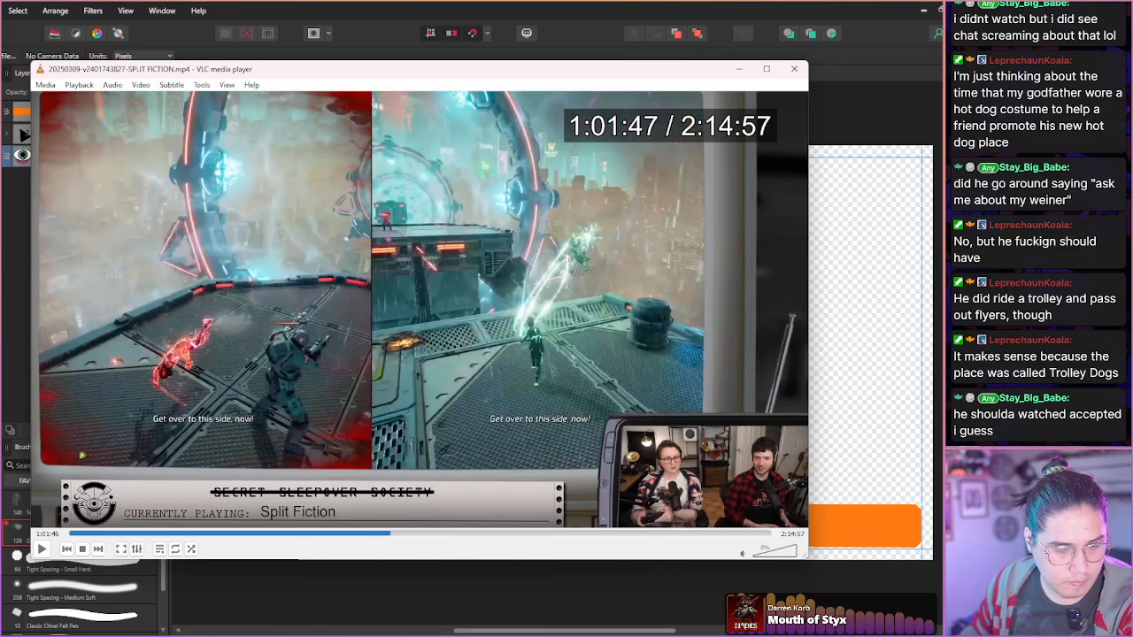
- Skim the vehicle fight from 1:01:47 until the desert cutscene with the woman in yellow at 1:05:19
{"action": "key", "text": "shift+Right"}
{"action": "key", "text": "shift+Right"}
{"action": "key", "text": "shift+Right"}
{"action": "key", "text": "shift+Right"}
{"action": "key", "text": "shift+Right"}
{"action": "key", "text": "shift+Right"}
{"action": "key", "text": "shift+Right"}
{"action": "key", "text": "shift+Right"}
{"action": "key", "text": "shift+Right"}
{"action": "key", "text": "shift+Right"}
{"action": "key", "text": "shift+Right"}
{"action": "key", "text": "shift+Right"}
{"action": "key", "text": "shift+Right"}
{"action": "key", "text": "shift+Right"}
{"action": "key", "text": "shift+Right"}
{"action": "key", "text": "shift+Right"}
{"action": "key", "text": "shift+Right"}
{"action": "key", "text": "shift+Right"}
{"action": "key", "text": "shift+Right"}
{"action": "key", "text": "shift+Right"}
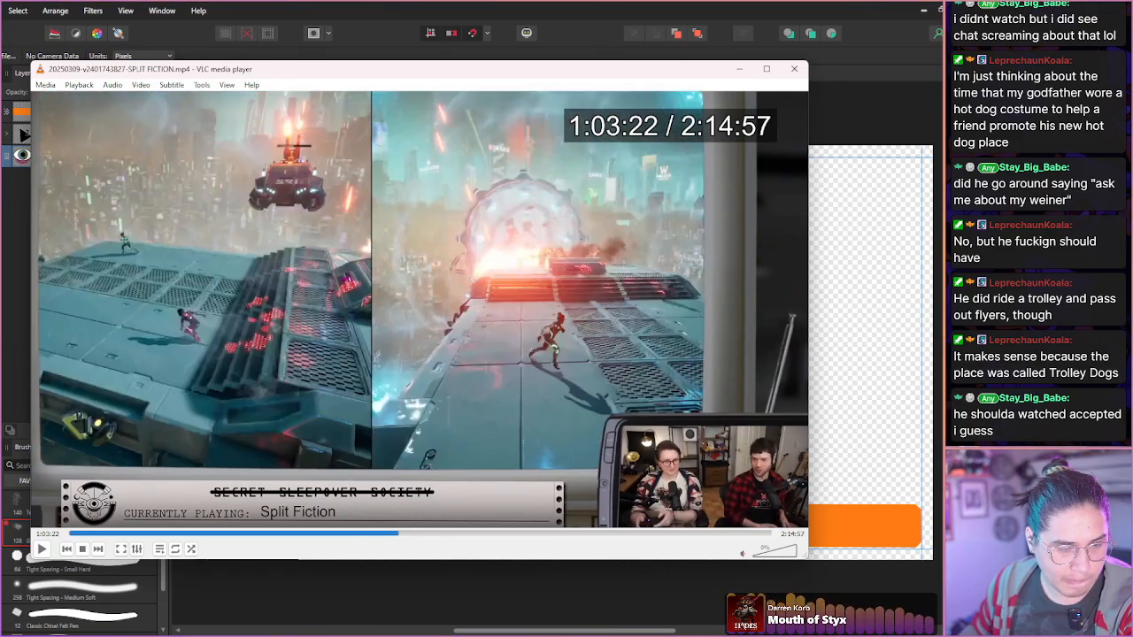
{"action": "key", "text": "shift+Right"}
{"action": "key", "text": "shift+Right"}
{"action": "key", "text": "shift+Right"}
{"action": "key", "text": "shift+Right"}
{"action": "key", "text": "shift+Right"}
{"action": "key", "text": "shift+Right"}
{"action": "key", "text": "shift+Right"}
{"action": "key", "text": "shift+Right"}
{"action": "key", "text": "shift+Right"}
{"action": "key", "text": "shift+Right"}
{"action": "key", "text": "shift+Right"}
{"action": "key", "text": "shift+Right"}
{"action": "key", "text": "shift+Right"}
{"action": "key", "text": "shift+Right"}
{"action": "key", "text": "shift+Right"}
{"action": "key", "text": "shift+Right"}
{"action": "key", "text": "shift+Right"}
{"action": "key", "text": "shift+Right"}
{"action": "key", "text": "shift+Right"}
{"action": "key", "text": "shift+Right"}
{"action": "key", "text": "shift+Right"}
{"action": "key", "text": "shift+Right"}
{"action": "key", "text": "shift+Right"}
{"action": "key", "text": "shift+Right"}
{"action": "key", "text": "shift+Right"}
{"action": "key", "text": "shift+Right"}
{"action": "key", "text": "shift+Right"}
{"action": "key", "text": "shift+Right"}
{"action": "key", "text": "shift+Right"}
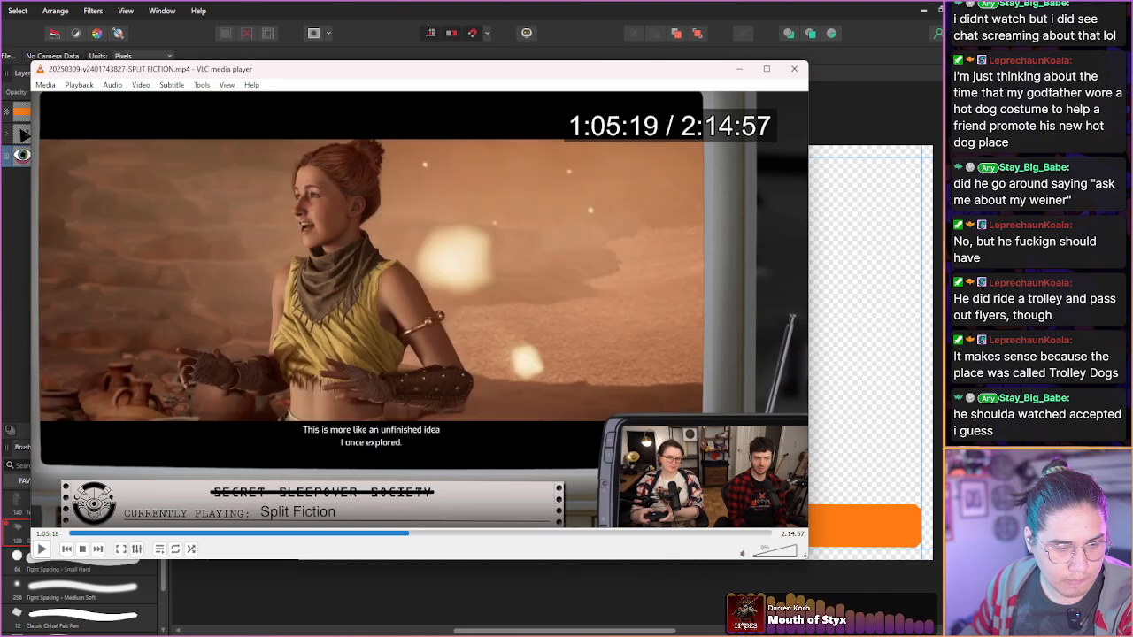
- Check both characters' desert outfits in the cutscene and the following gameplay from 1:05:19 to 1:06:03
{"action": "key", "text": "shift+Right"}
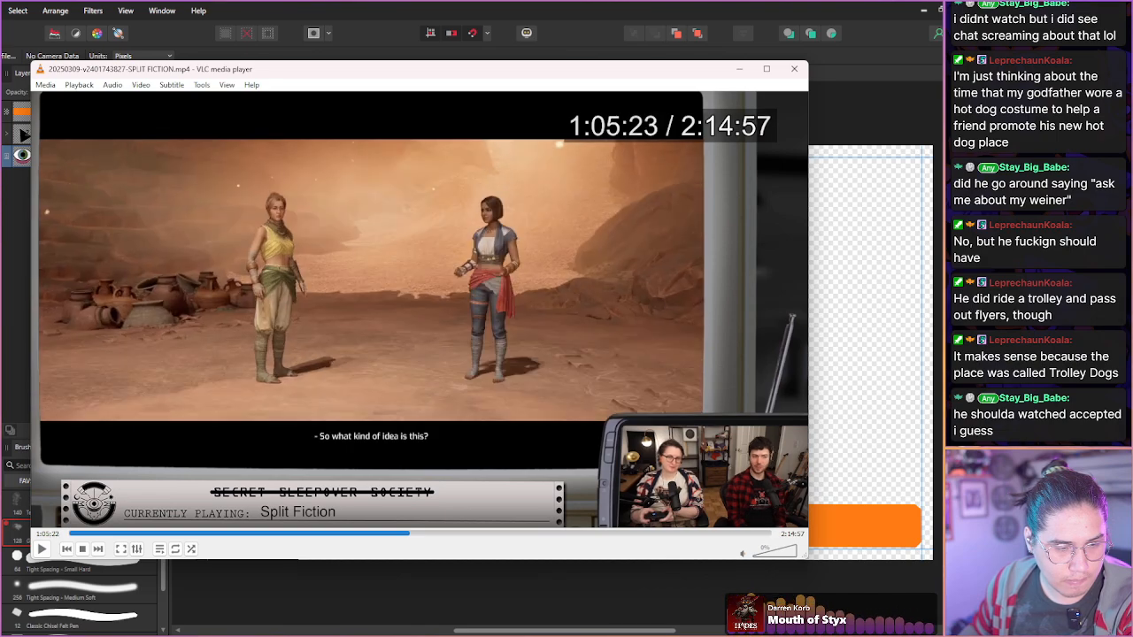
{"action": "key", "text": "shift+Right"}
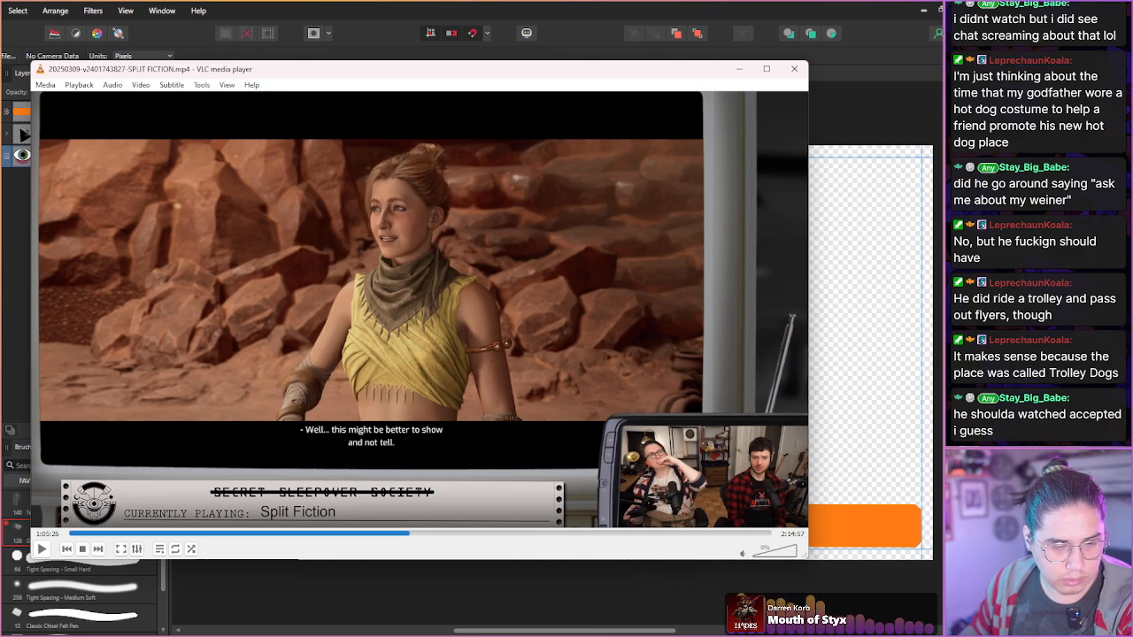
{"action": "key", "text": "shift+Right"}
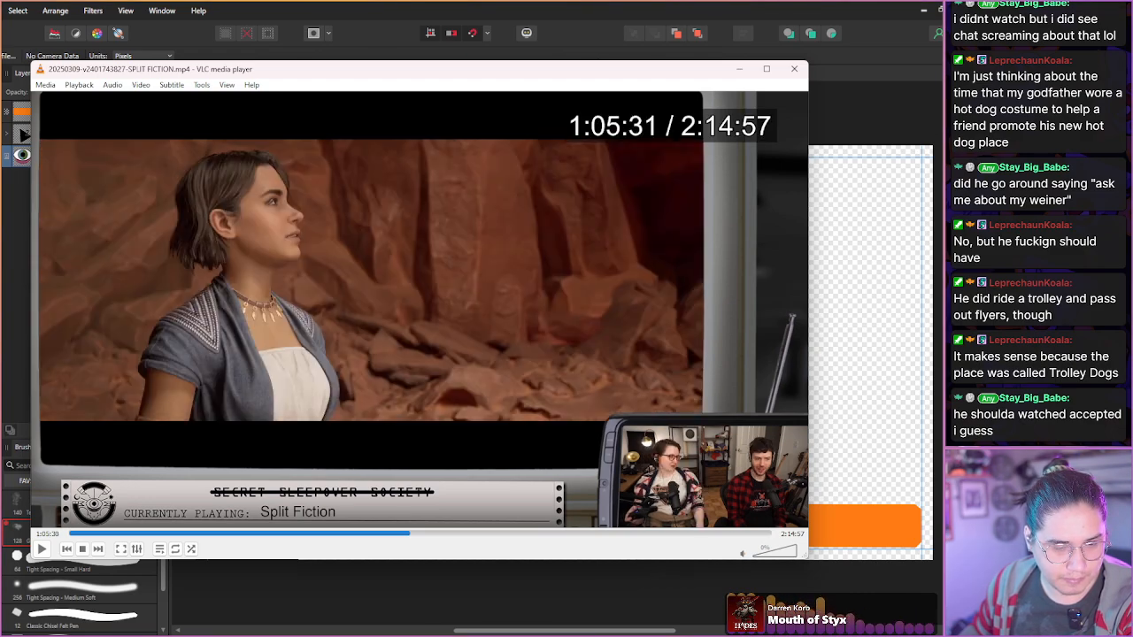
{"action": "key", "text": "shift+Right"}
{"action": "key", "text": "shift+Right"}
{"action": "key", "text": "shift+Right"}
{"action": "key", "text": "shift+Right"}
{"action": "key", "text": "shift+Right"}
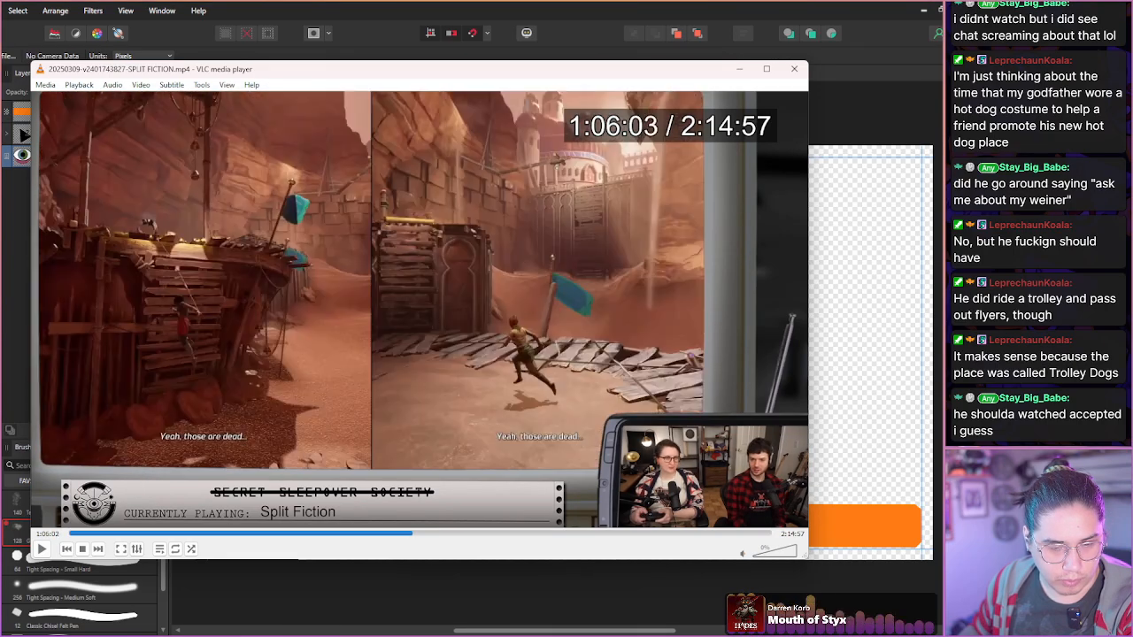
- Skim the desert pillar gameplay from 1:06:03 to the rope spool platform at 1:08:39
{"action": "key", "text": "shift+Right"}
{"action": "key", "text": "shift+Right"}
{"action": "key", "text": "shift+Right"}
{"action": "key", "text": "shift+Right"}
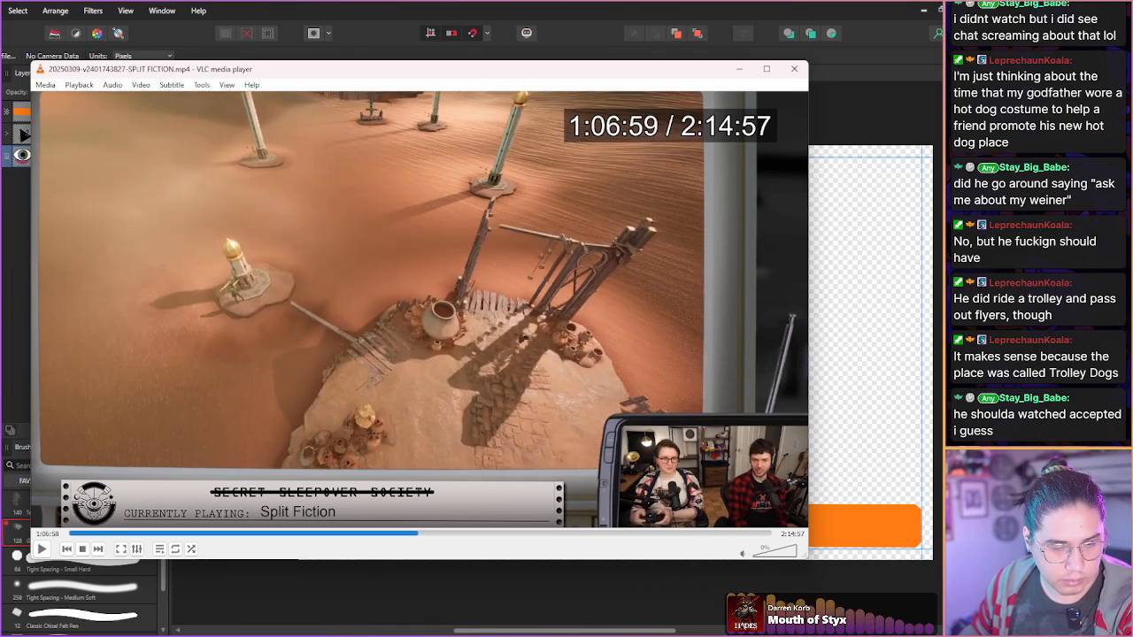
{"action": "key", "text": "shift+Right"}
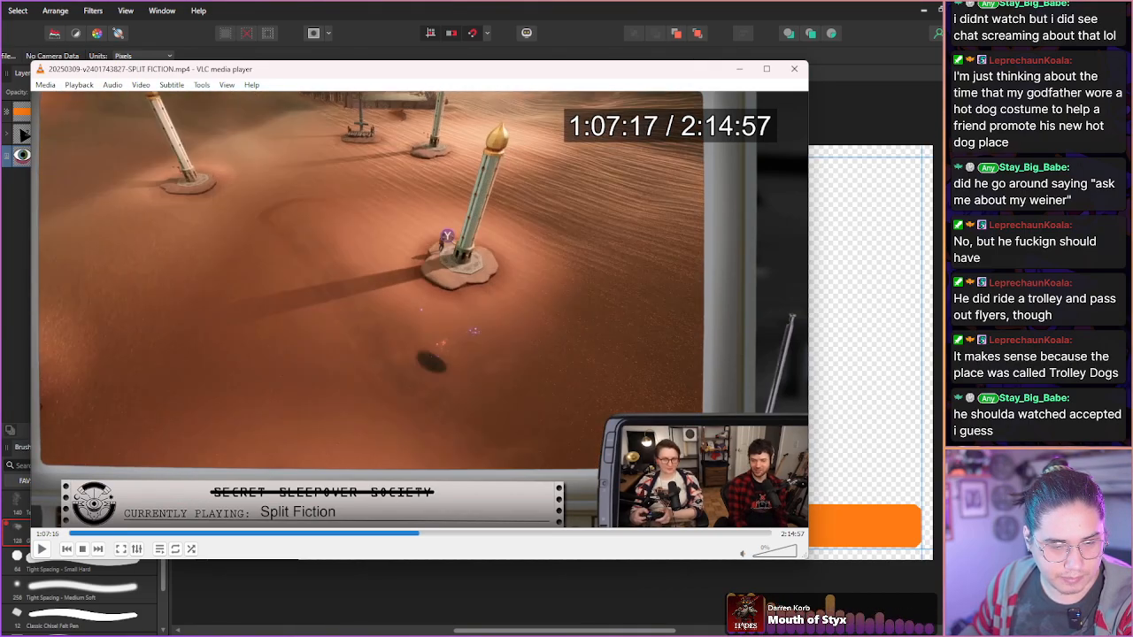
{"action": "key", "text": "shift+Right"}
{"action": "key", "text": "shift+Right"}
{"action": "key", "text": "shift+Right"}
{"action": "key", "text": "shift+Right"}
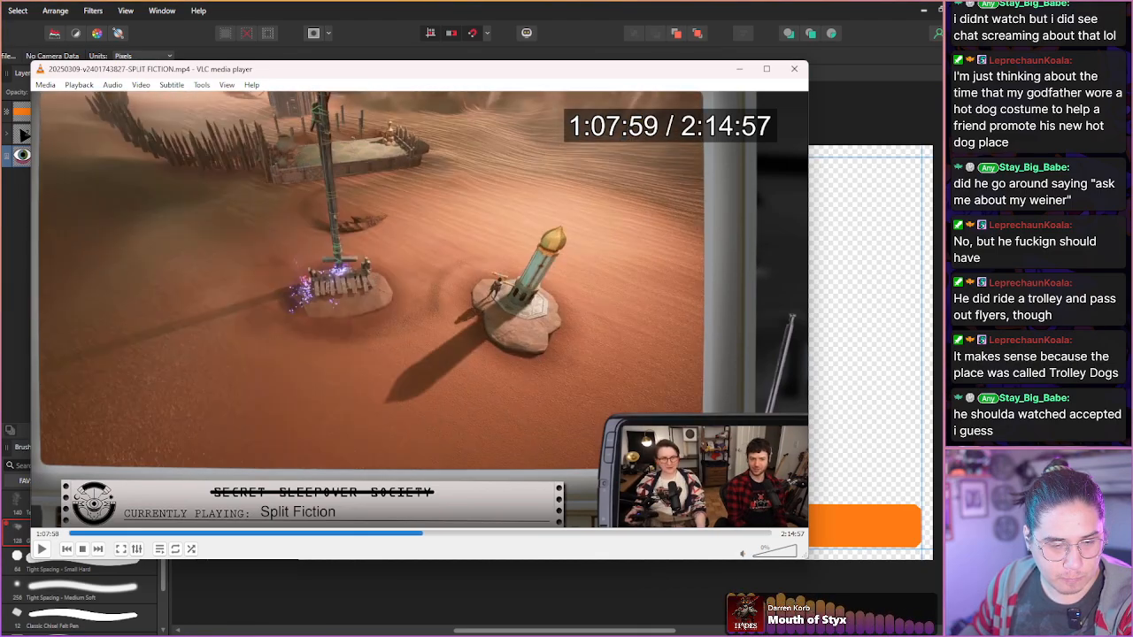
{"action": "key", "text": "shift+Right"}
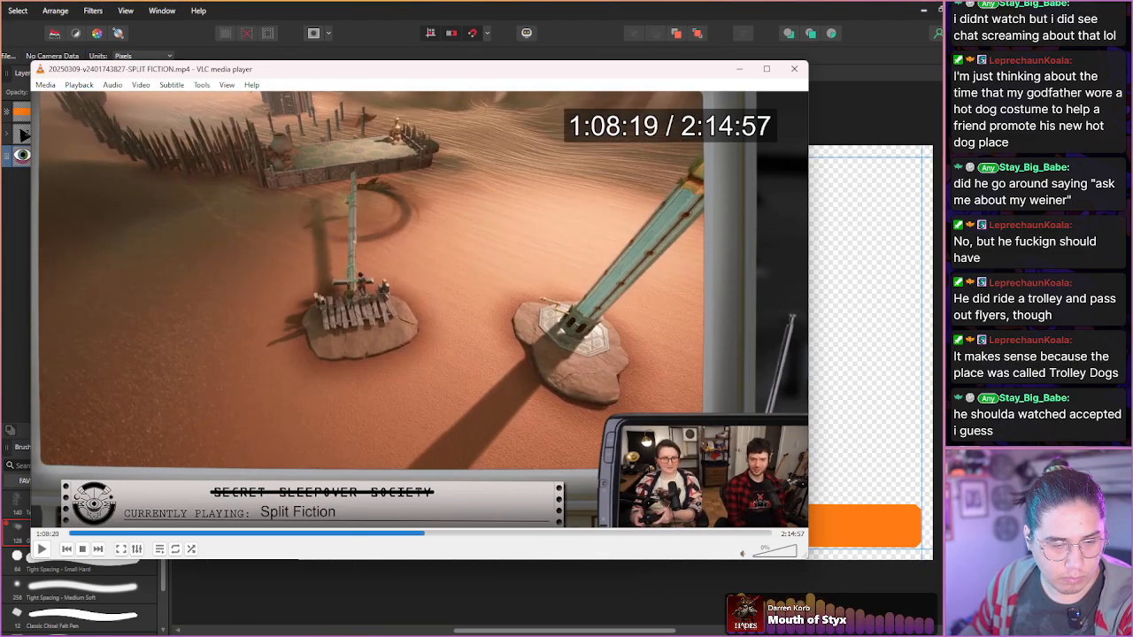
{"action": "key", "text": "shift+Right"}
{"action": "key", "text": "shift+Right"}
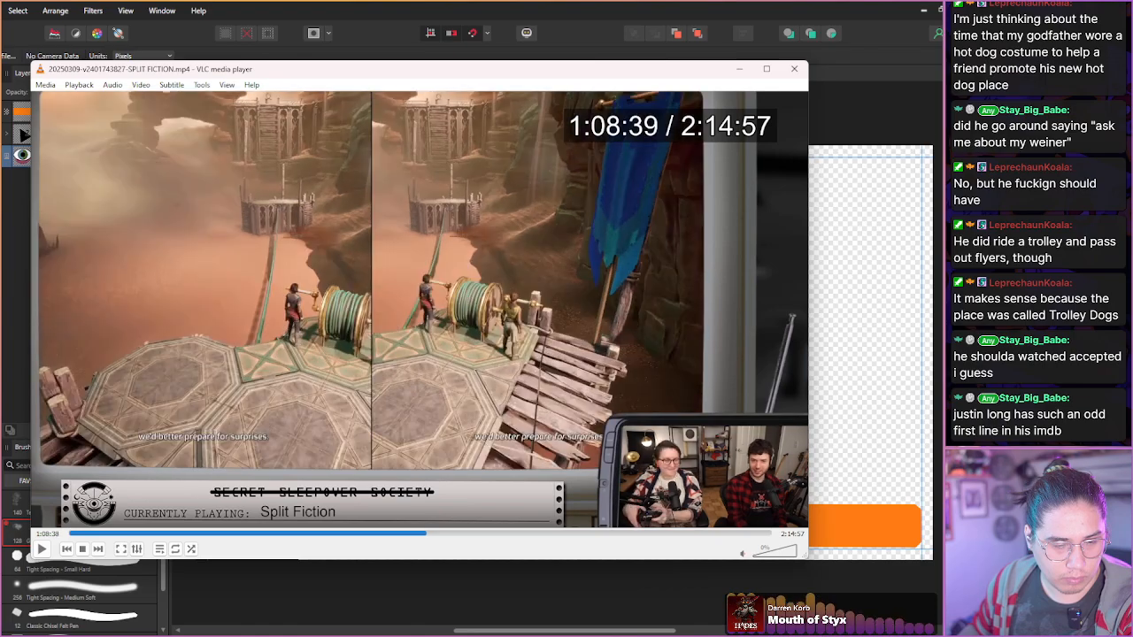
- Skim the desert climbing and canyon gameplay from 1:08:39 to the ornate golden door at 1:10:05
{"action": "key", "text": "shift+Right"}
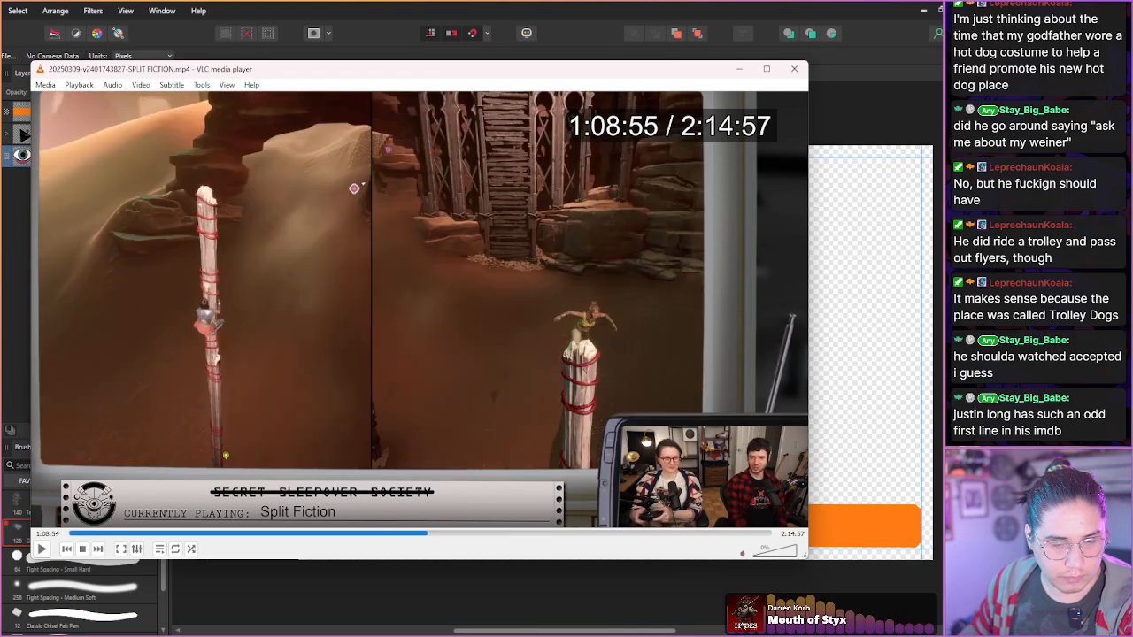
{"action": "key", "text": "shift+Right"}
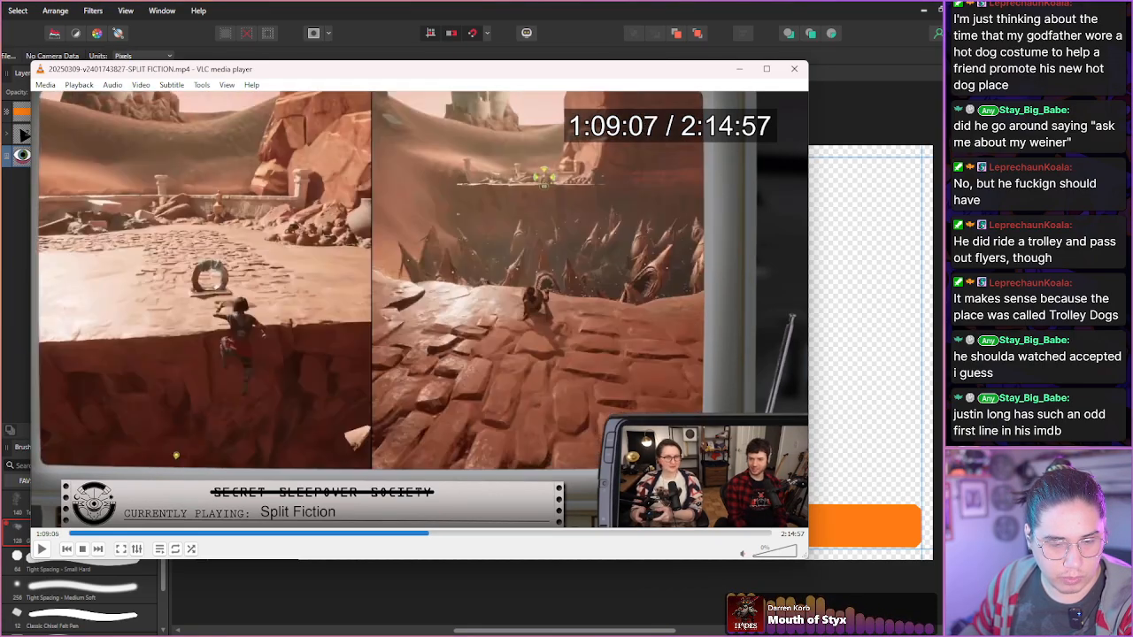
{"action": "key", "text": "shift+Right"}
{"action": "key", "text": "shift+Right"}
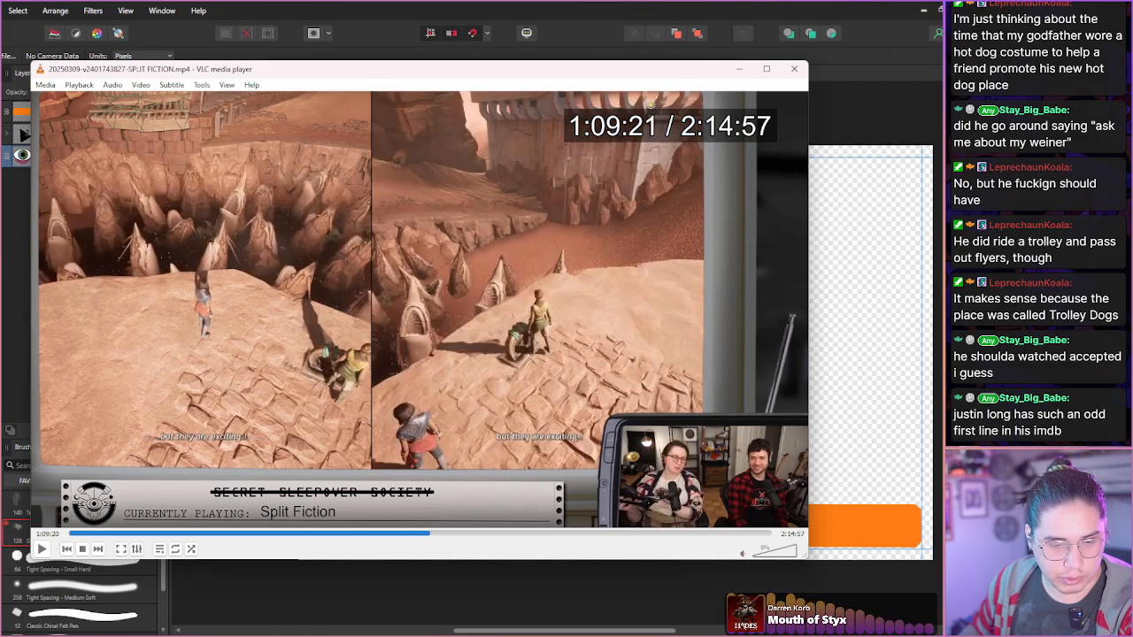
{"action": "key", "text": "shift+Right"}
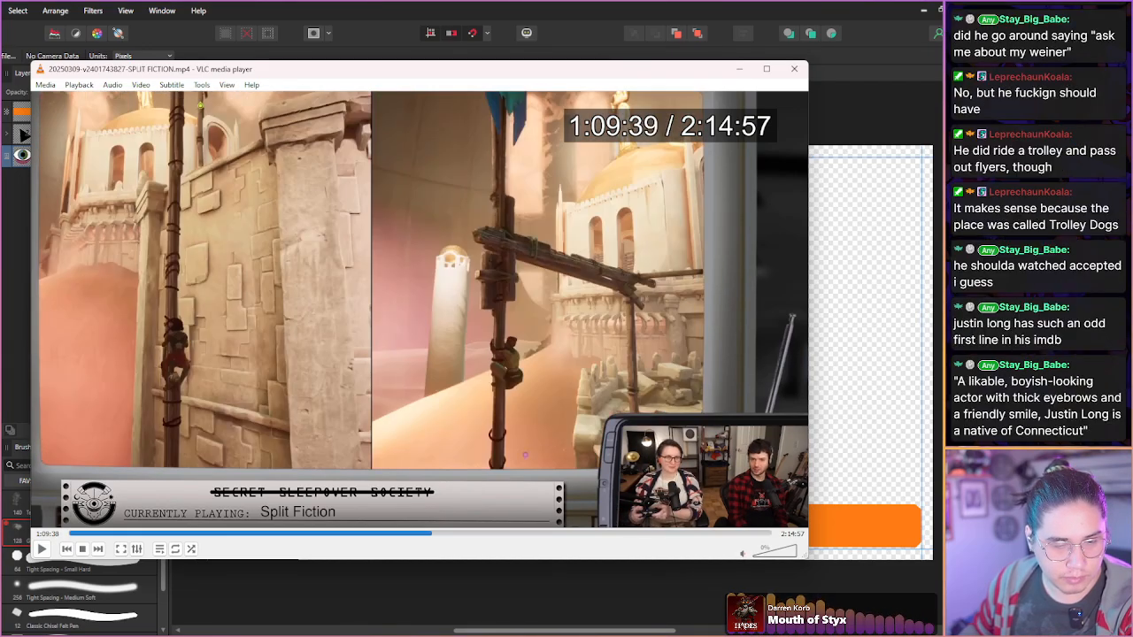
{"action": "key", "text": "shift+Right"}
{"action": "key", "text": "shift+Right"}
{"action": "key", "text": "shift+Right"}
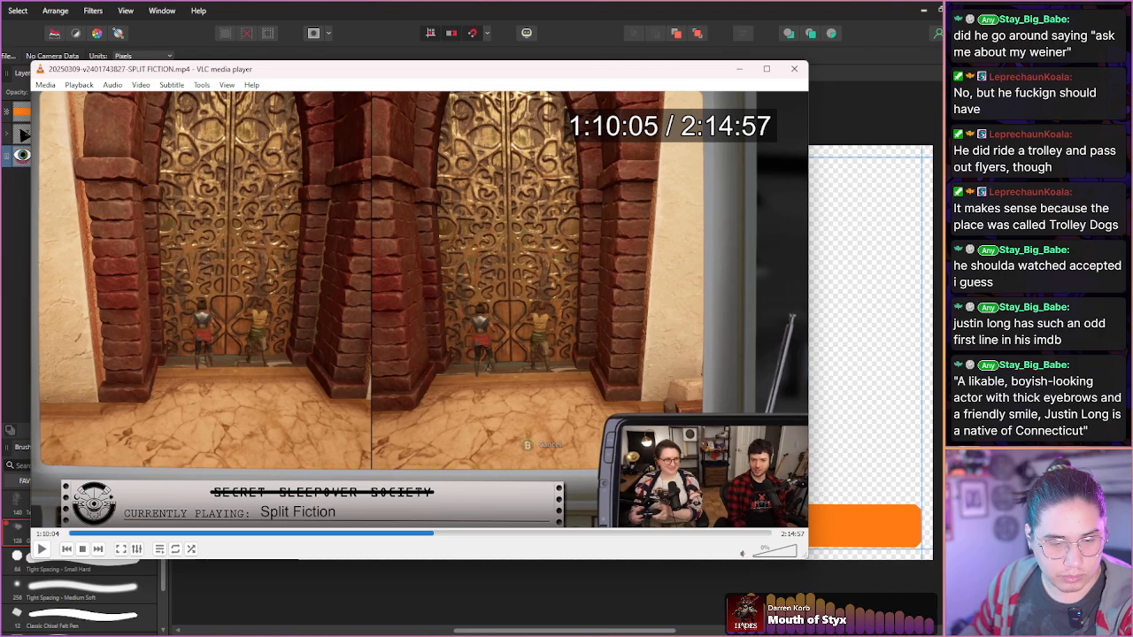
- Examine the desert vista cutscene and the sand tunnel ride from 1:10:05 to 1:10:34
{"action": "key", "text": "shift+Right"}
{"action": "key", "text": "shift+Right"}
{"action": "key", "text": "shift+Right"}
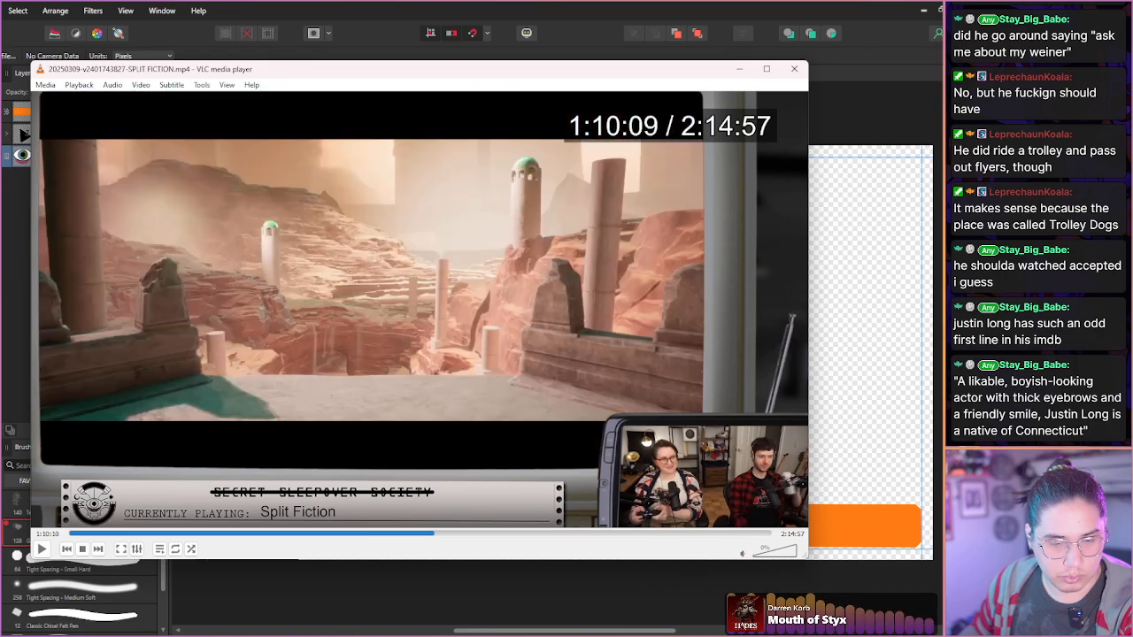
{"action": "key", "text": "shift+Right"}
{"action": "key", "text": "shift+Right"}
{"action": "key", "text": "shift+Right"}
{"action": "key", "text": "shift+Right"}
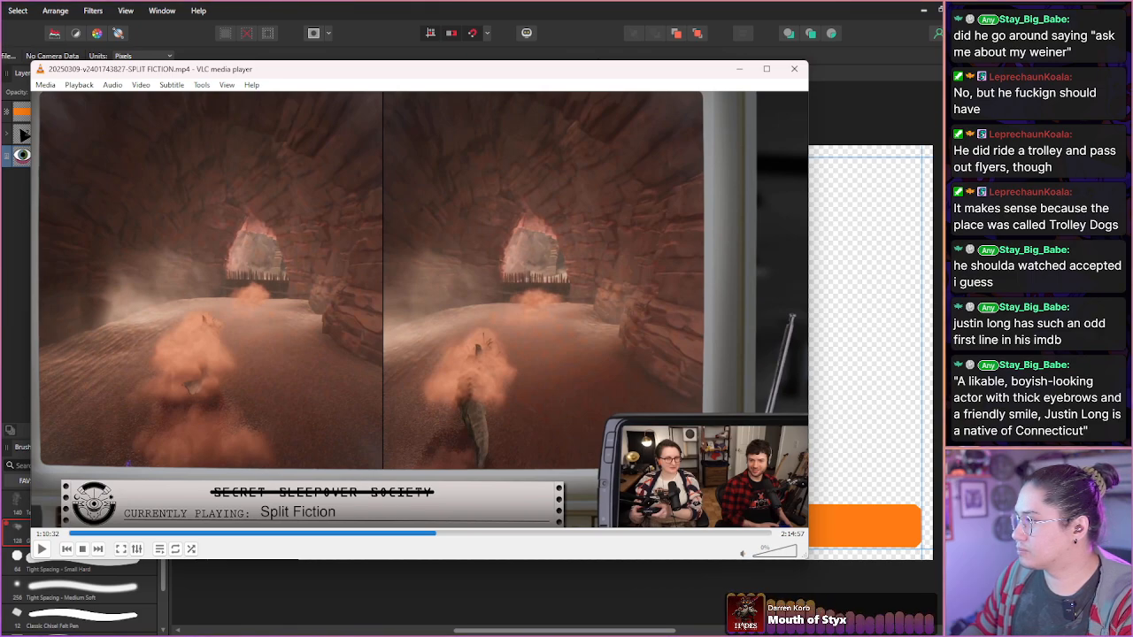
{"action": "key", "text": "shift+Right"}
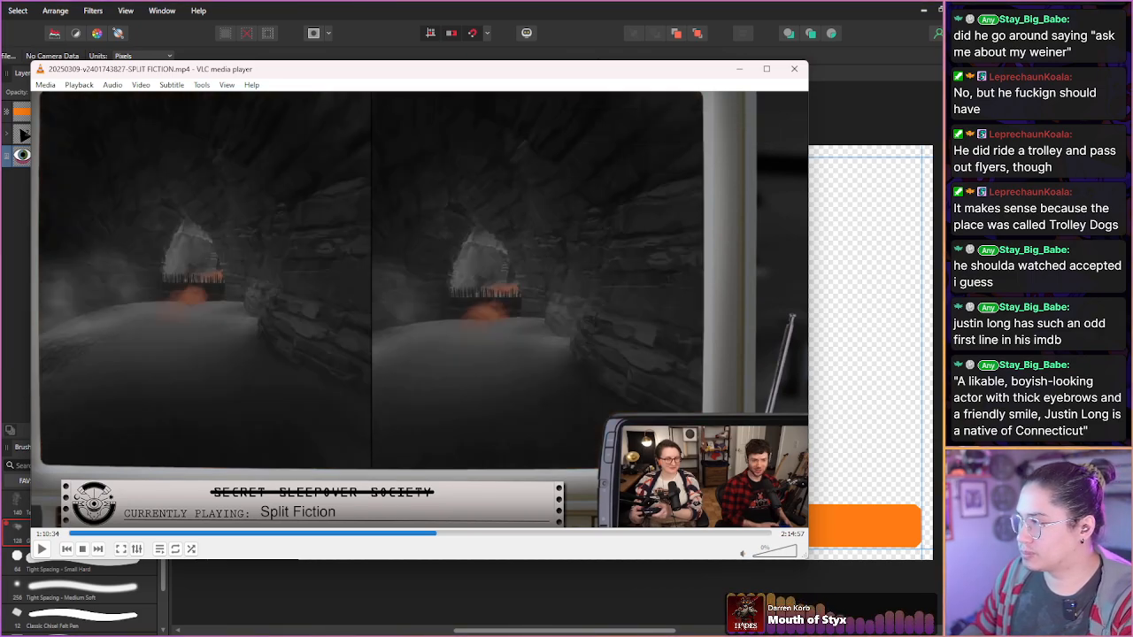
- Skim the sand ride through the tunnel and canyon from 1:10:34 to 1:11:33
{"action": "key", "text": "shift+Right"}
{"action": "key", "text": "shift+Right"}
{"action": "key", "text": "shift+Right"}
{"action": "key", "text": "shift+Right"}
{"action": "key", "text": "shift+Right"}
{"action": "key", "text": "shift+Right"}
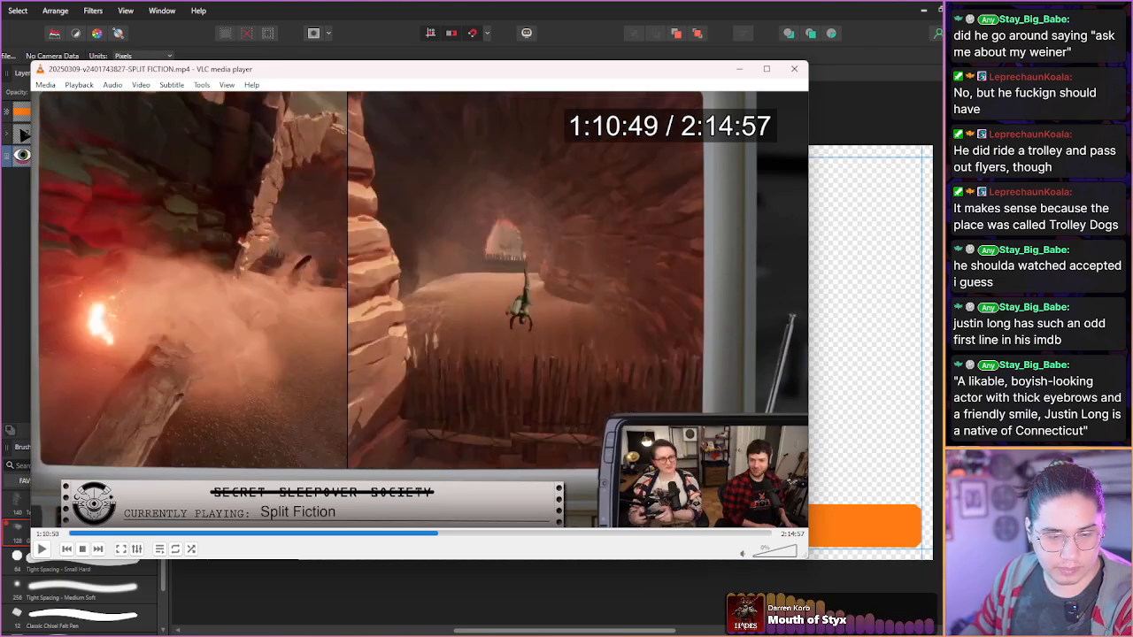
{"action": "key", "text": "shift+Right"}
{"action": "key", "text": "shift+Right"}
{"action": "key", "text": "shift+Right"}
{"action": "key", "text": "shift+Right"}
{"action": "key", "text": "shift+Right"}
{"action": "key", "text": "shift+Right"}
{"action": "key", "text": "shift+Right"}
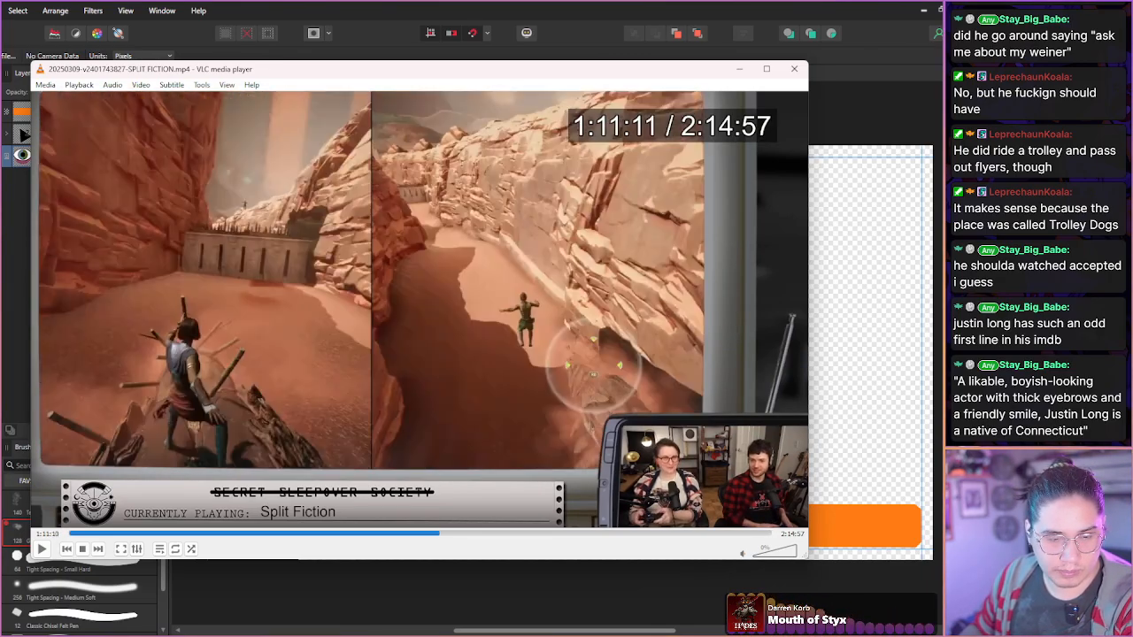
{"action": "key", "text": "shift+Right"}
{"action": "key", "text": "shift+Right"}
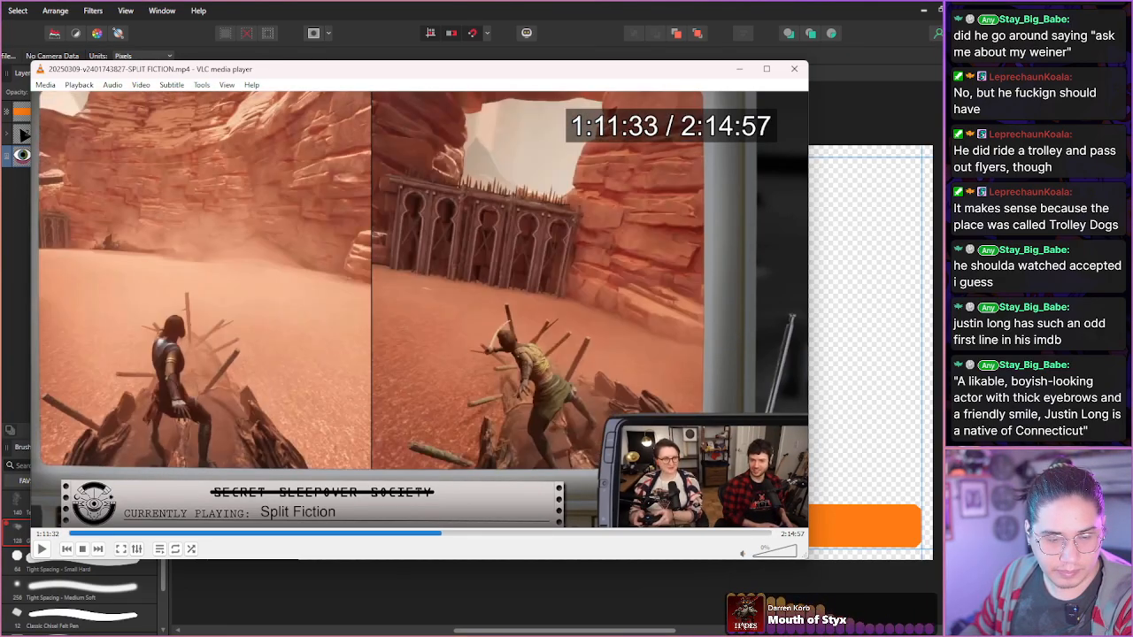
- Skim from the canyon gate at 1:11:33 past the glowing green suit close-up to the rubble cutscene at 1:30:28
{"action": "key", "text": "shift+Right"}
{"action": "key", "text": "shift+Right"}
{"action": "key", "text": "shift+Right"}
{"action": "key", "text": "shift+Right"}
{"action": "key", "text": "shift+Right"}
{"action": "key", "text": "shift+Right"}
{"action": "key", "text": "shift+Right"}
{"action": "key", "text": "shift+Right"}
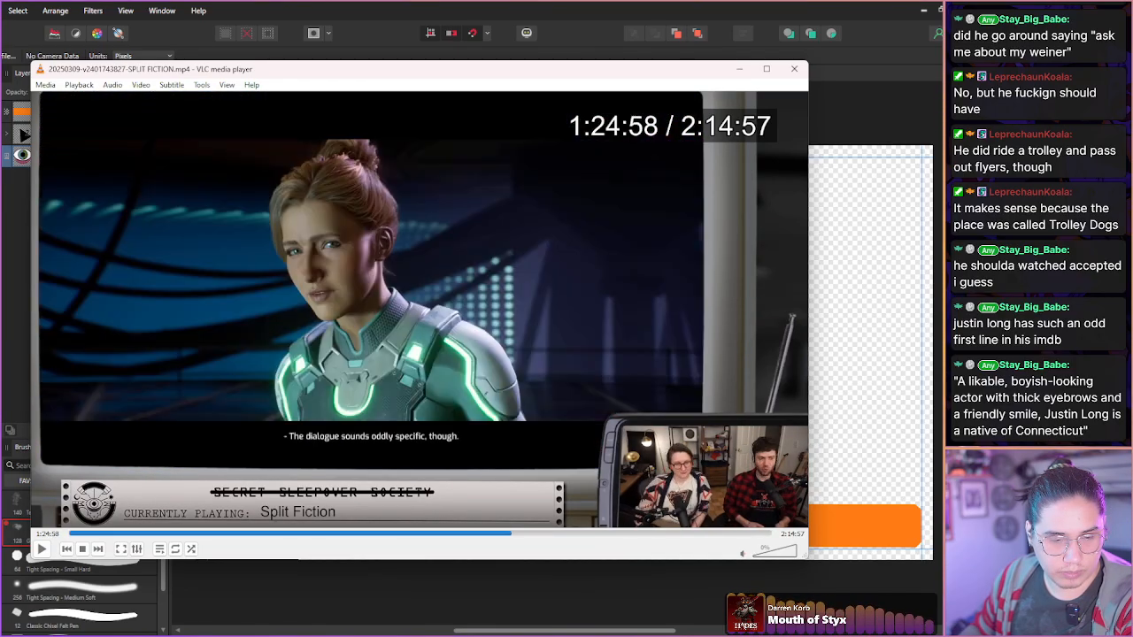
{"action": "key", "text": "Right"}
{"action": "key", "text": "Right"}
{"action": "key", "text": "Right"}
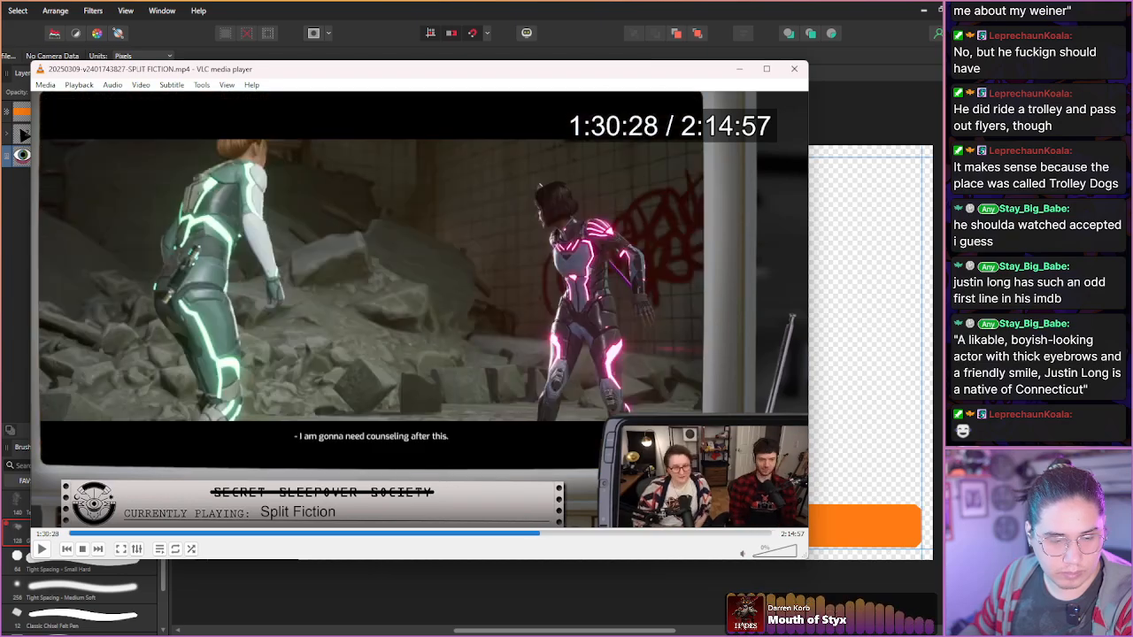
- Skim the neon suit section from the rubble cutscene at 1:30:28 to the pink hexagon wall at 1:53:54
{"action": "key", "text": "ctrl+Right"}
{"action": "key", "text": "ctrl+Right"}
{"action": "key", "text": "ctrl+Right"}
{"action": "key", "text": "ctrl+Right"}
{"action": "key", "text": "ctrl+Right"}
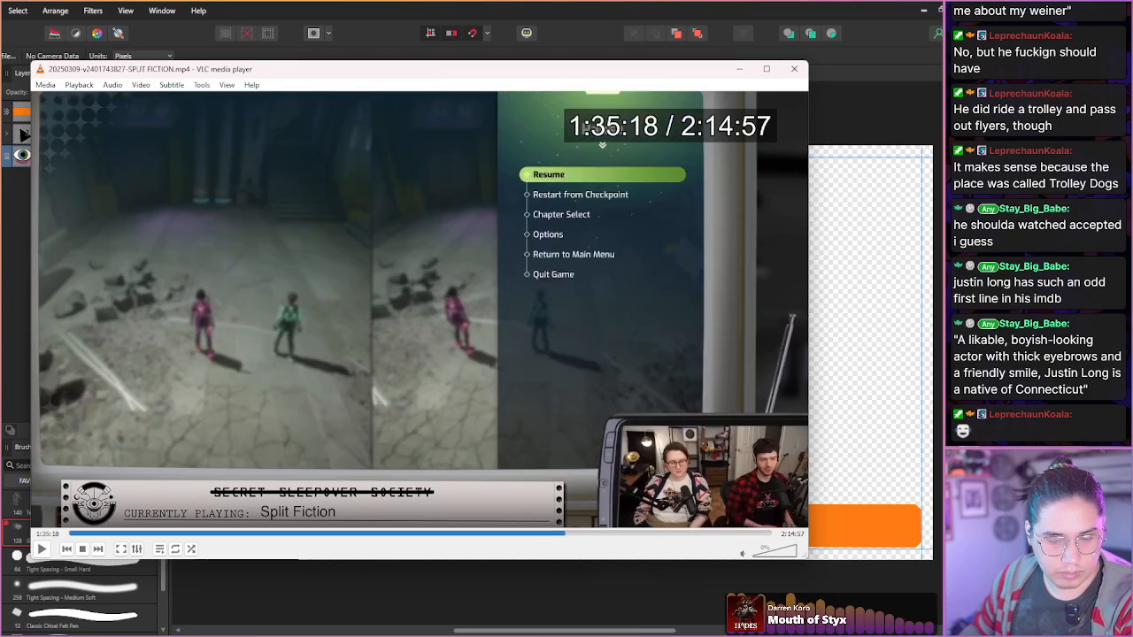
{"action": "key", "text": "ctrl+Right"}
{"action": "key", "text": "ctrl+Right"}
{"action": "key", "text": "ctrl+Right"}
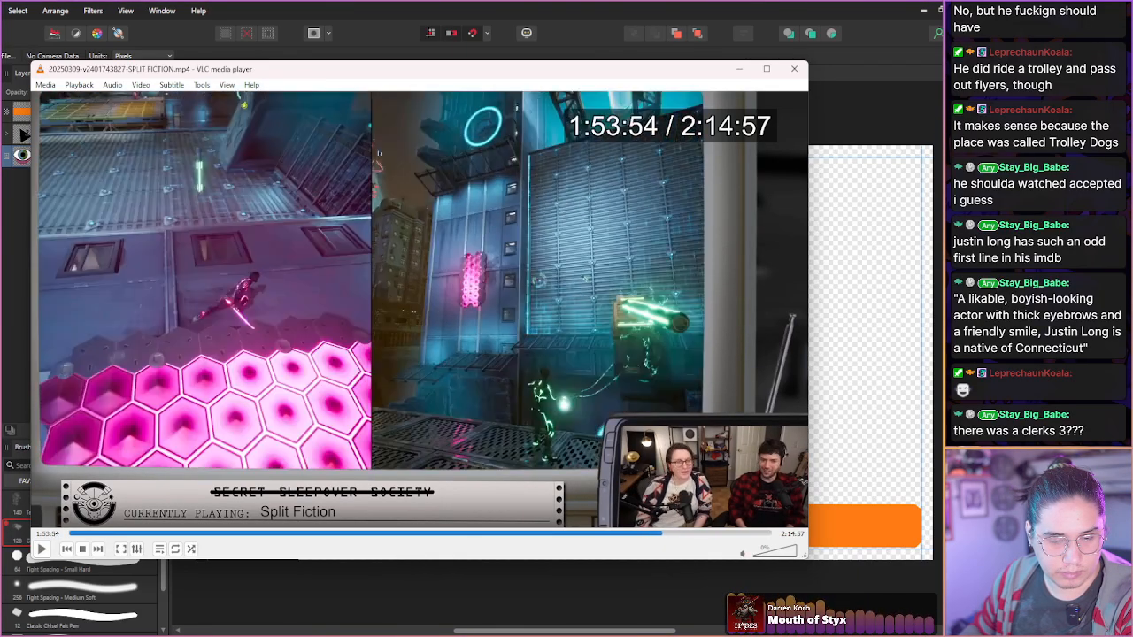
- Skim the neon city gameplay from 1:53:54 to the cutscene with both characters at the railing at 1:56:44
{"action": "key", "text": "alt+Right"}
{"action": "key", "text": "alt+Right"}
{"action": "key", "text": "alt+Right"}
{"action": "key", "text": "alt+Right"}
{"action": "key", "text": "alt+Right"}
{"action": "key", "text": "alt+Right"}
{"action": "key", "text": "alt+Right"}
{"action": "key", "text": "alt+Right"}
{"action": "key", "text": "alt+Right"}
{"action": "key", "text": "alt+Right"}
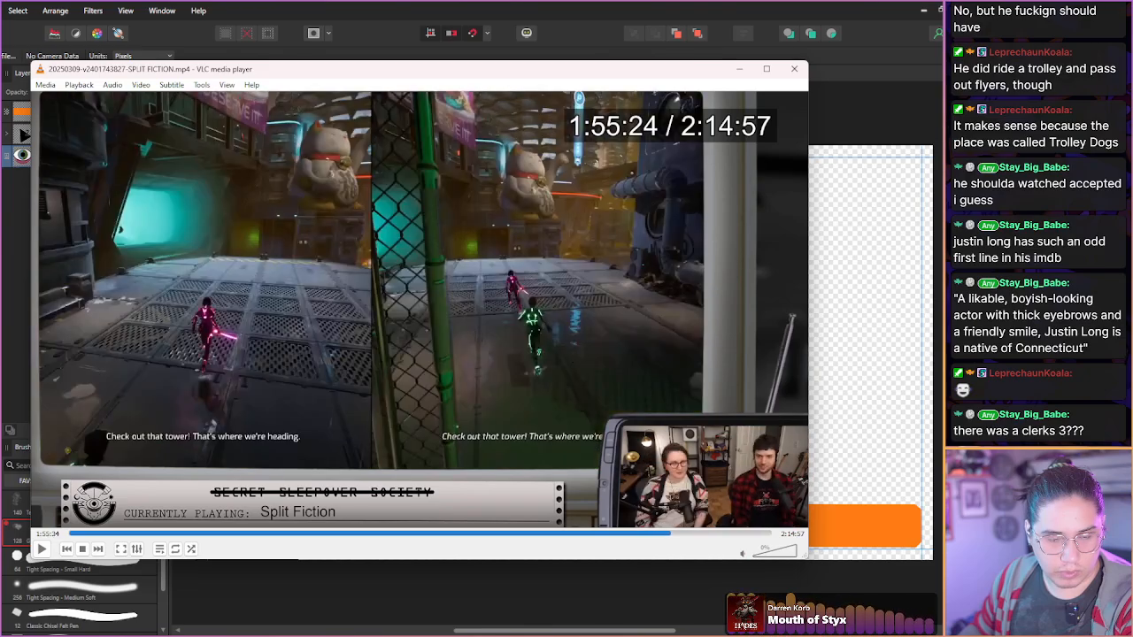
{"action": "key", "text": "alt+Right"}
{"action": "key", "text": "alt+Right"}
{"action": "key", "text": "alt+Right"}
{"action": "key", "text": "alt+Right"}
{"action": "key", "text": "alt+Right"}
{"action": "key", "text": "alt+Right"}
{"action": "key", "text": "alt+Right"}
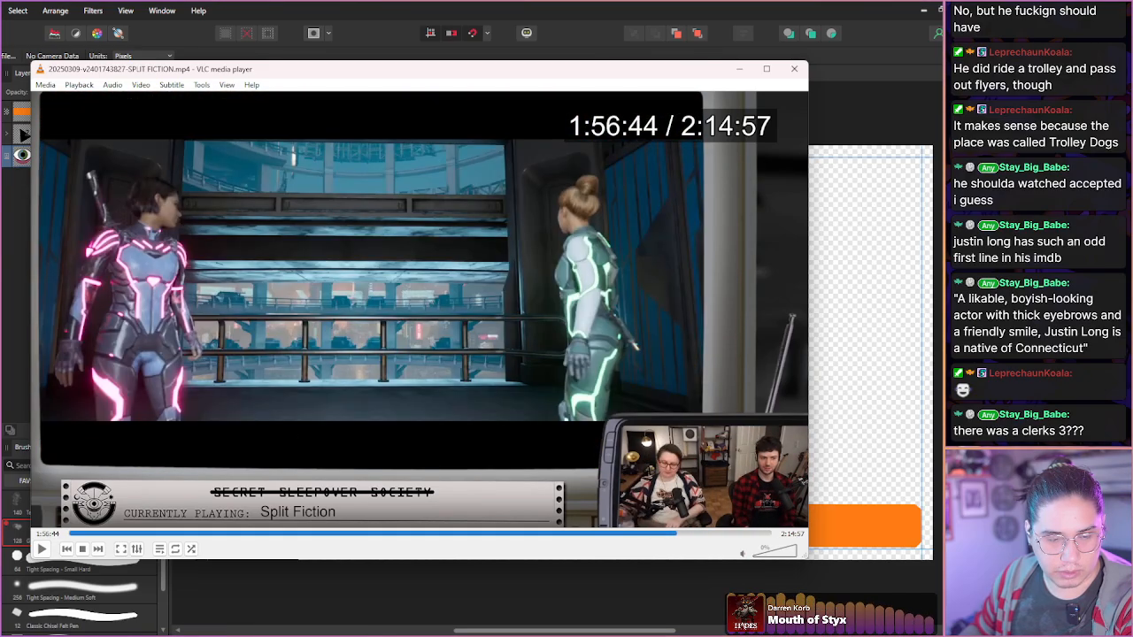
- Skim from the railing cutscene at 1:56:44 to the Parking Attendant boss fight at 1:59:34
{"action": "key", "text": "alt+Right"}
{"action": "key", "text": "alt+Right"}
{"action": "key", "text": "alt+Right"}
{"action": "key", "text": "alt+Right"}
{"action": "key", "text": "alt+Right"}
{"action": "key", "text": "alt+Right"}
{"action": "key", "text": "alt+Right"}
{"action": "key", "text": "alt+Right"}
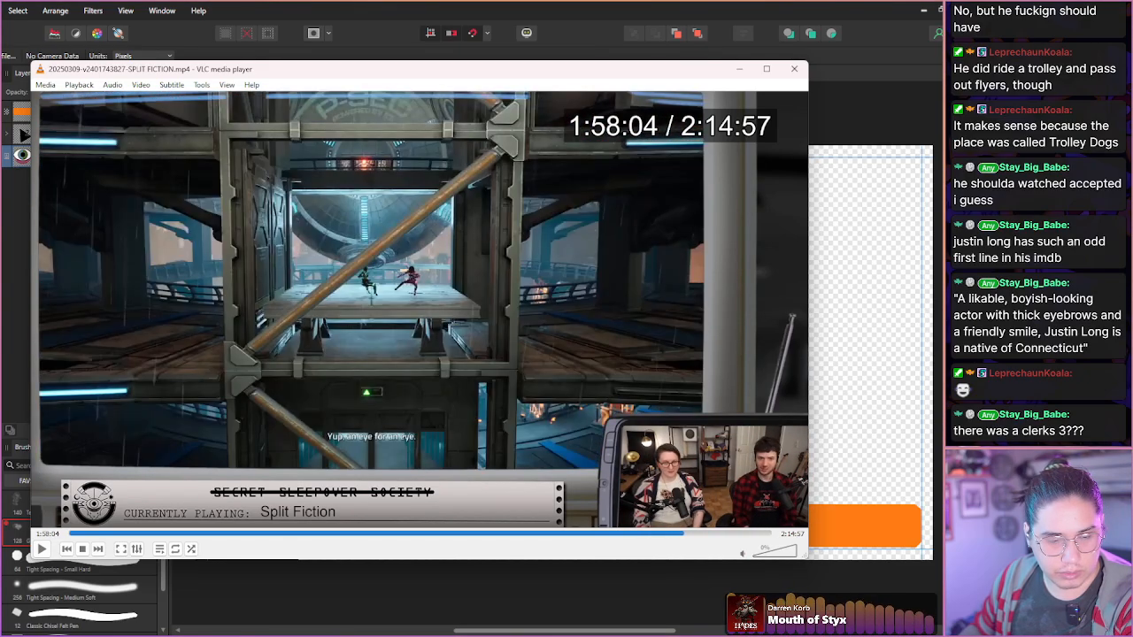
{"action": "key", "text": "alt+Right"}
{"action": "key", "text": "alt+Right"}
{"action": "key", "text": "alt+Right"}
{"action": "key", "text": "alt+Right"}
{"action": "key", "text": "alt+Right"}
{"action": "key", "text": "alt+Right"}
{"action": "key", "text": "alt+Right"}
{"action": "key", "text": "alt+Right"}
{"action": "key", "text": "alt+Right"}
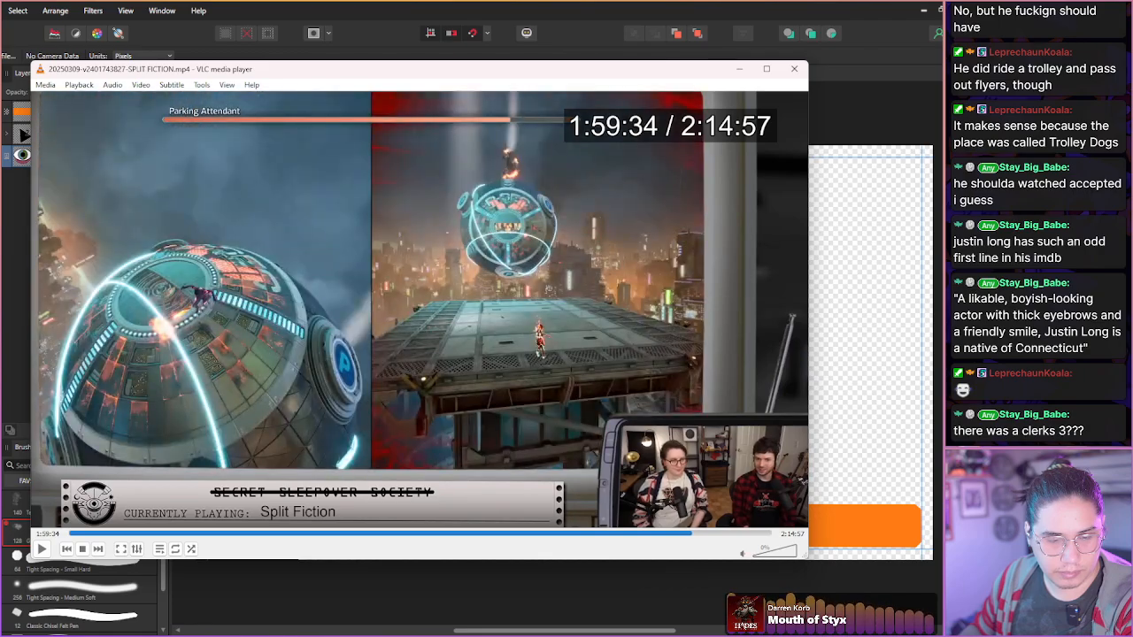
- Skim the Parking Attendant boss fight from 1:59:34 to 2:01:14
{"action": "key", "text": "alt+Right"}
{"action": "key", "text": "alt+Right"}
{"action": "key", "text": "alt+Right"}
{"action": "key", "text": "alt+Right"}
{"action": "key", "text": "alt+Right"}
{"action": "key", "text": "alt+Right"}
{"action": "key", "text": "alt+Right"}
{"action": "key", "text": "alt+Right"}
{"action": "key", "text": "alt+Right"}
{"action": "key", "text": "alt+Right"}
{"action": "key", "text": "alt+Right"}
{"action": "key", "text": "alt+Right"}
{"action": "key", "text": "alt+Right"}
{"action": "key", "text": "alt+Right"}
{"action": "key", "text": "alt+Right"}
{"action": "key", "text": "alt+Right"}
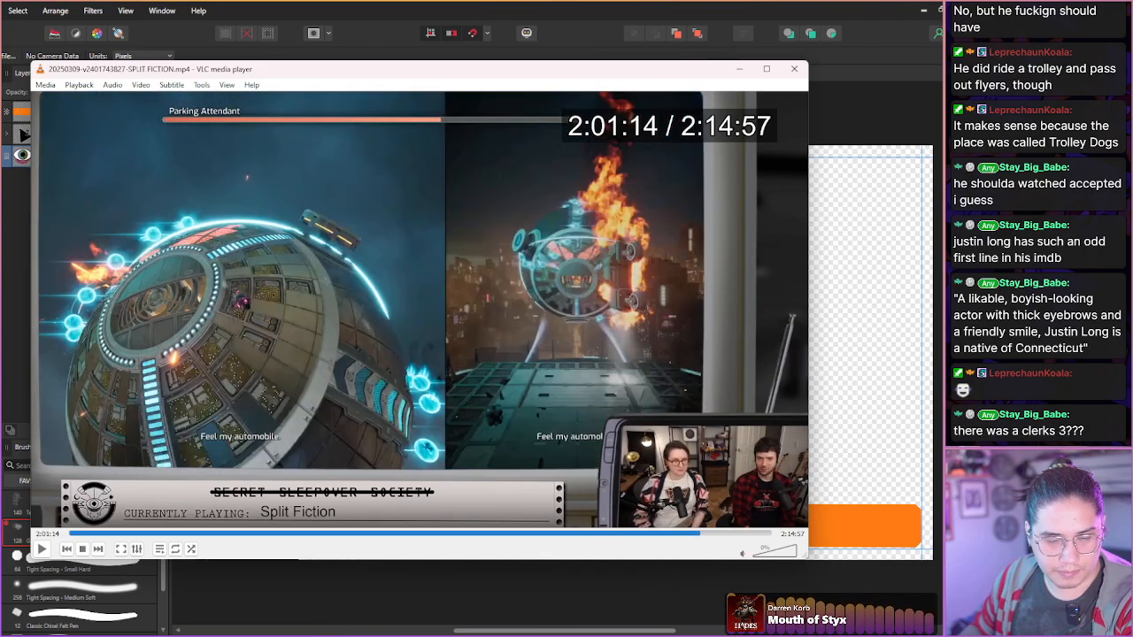
- Skim from the boss fight at 2:01:14 past the flying car chase to the hosts' full-size camera view at 2:09:34
{"action": "key", "text": "ctrl+Right"}
{"action": "key", "text": "ctrl+Right"}
{"action": "key", "text": "ctrl+Right"}
{"action": "key", "text": "ctrl+Right"}
{"action": "key", "text": "ctrl+Right"}
{"action": "key", "text": "ctrl+Right"}
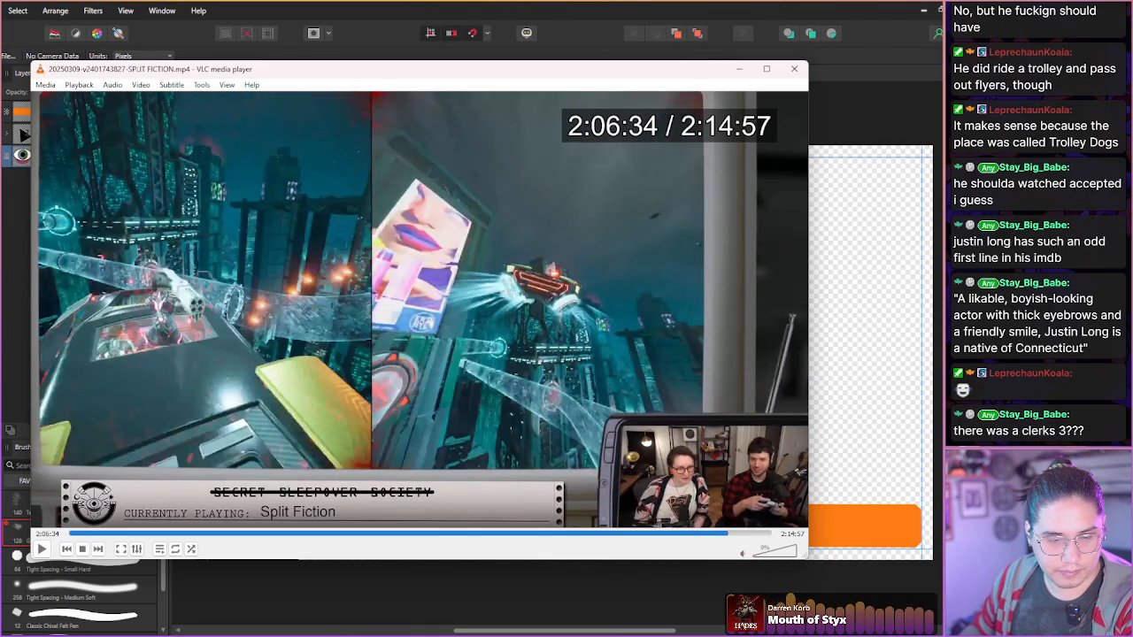
{"action": "key", "text": "ctrl+Right"}
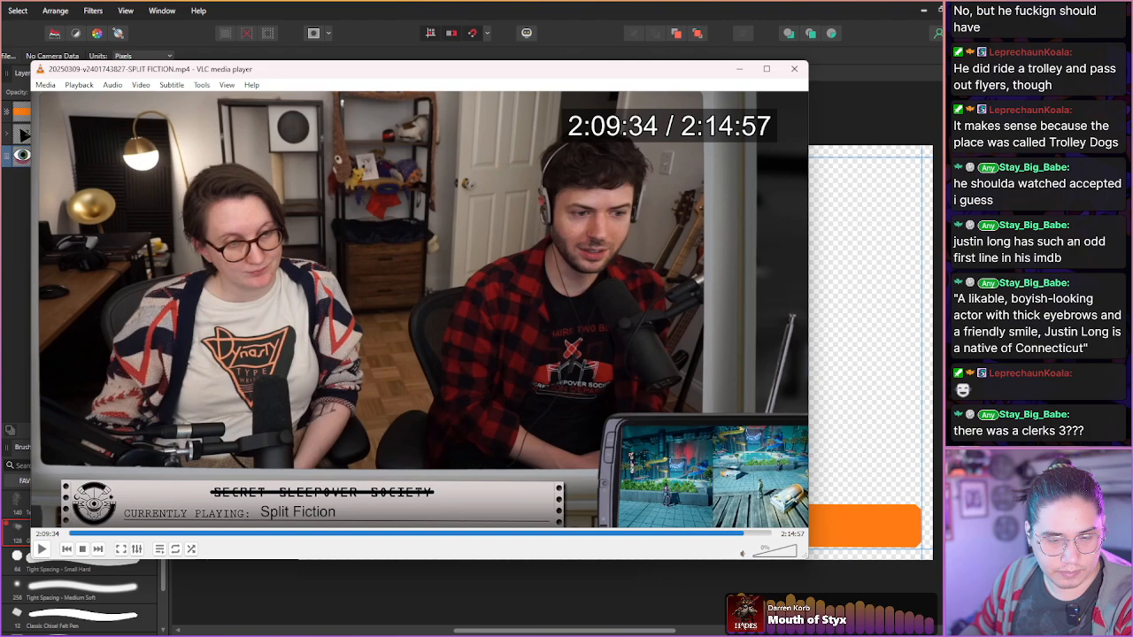
- Advance to 2:10:24 and take a snapshot of the two hosts with the cat
{"action": "key", "text": "alt+Right"}
{"action": "key", "text": "alt+Right"}
{"action": "key", "text": "alt+Right"}
{"action": "key", "text": "alt+Right"}
{"action": "key", "text": "alt+Right"}
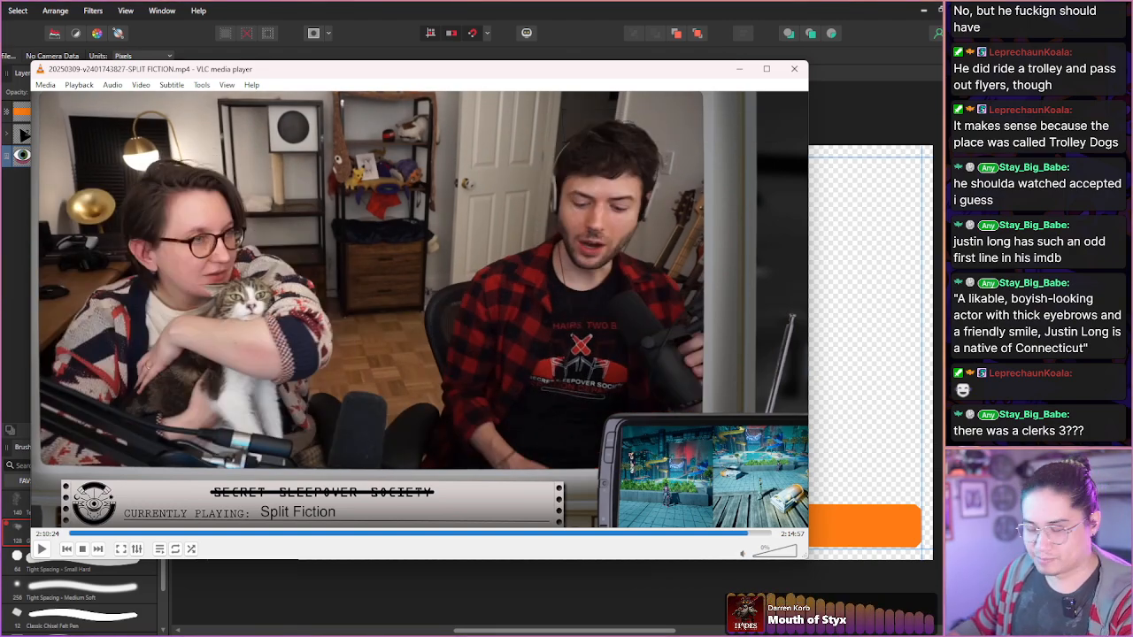
{"action": "key", "text": "shift+s"}
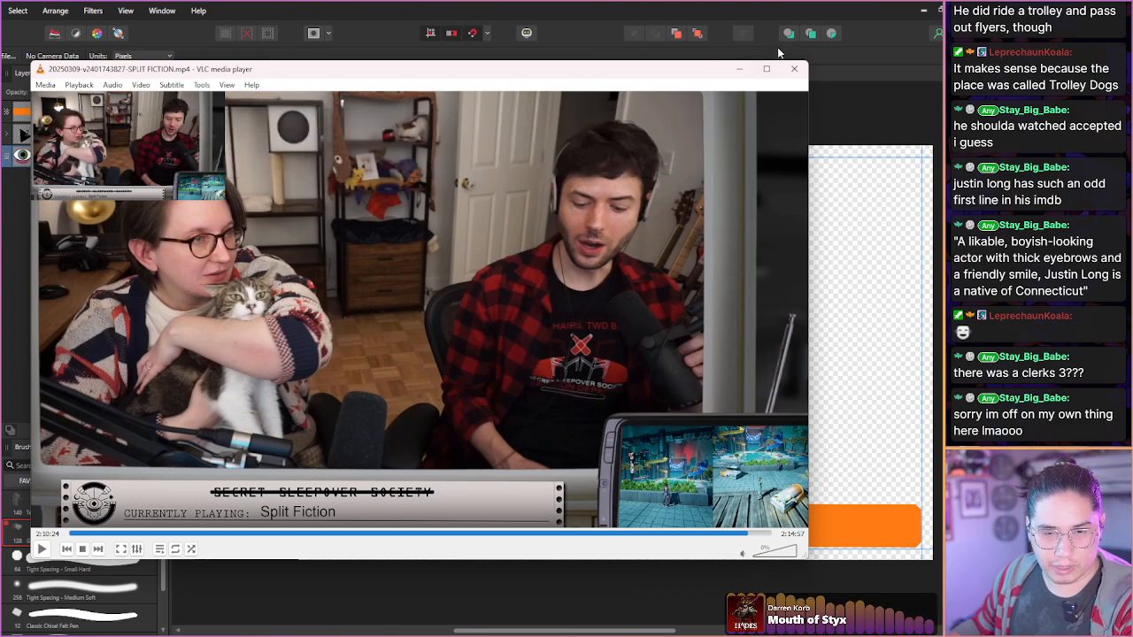
- Switch to Affinity Photo, place the snapshots of the green-outfit character and the two hosts above the eye icon, and hide the character's layer
{"action": "left_click", "coordinate": [750, 69]}
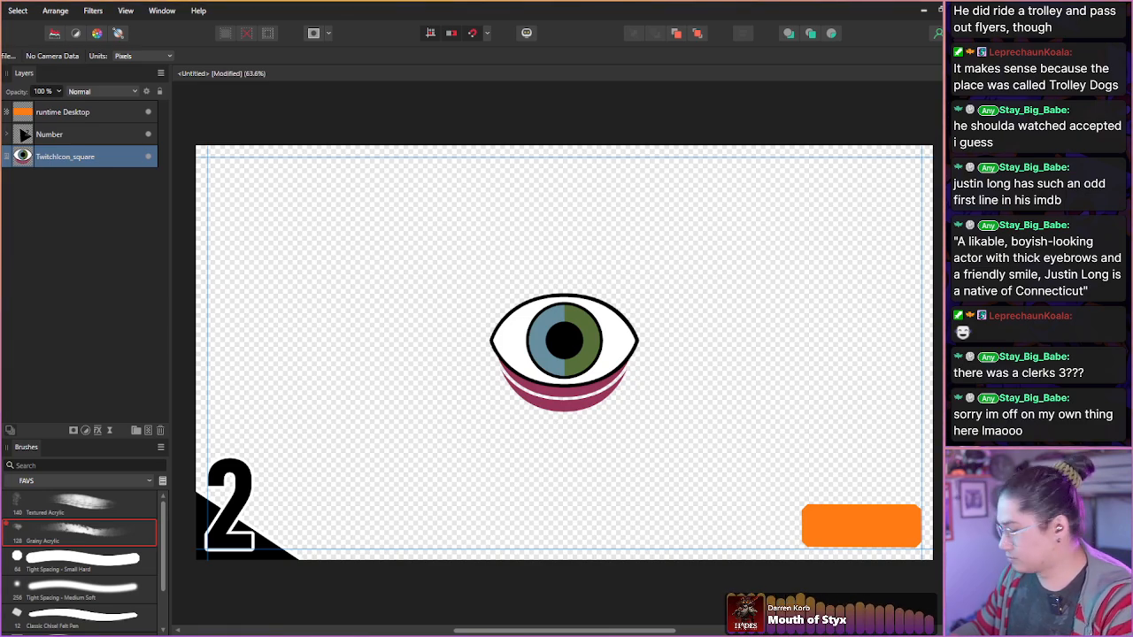
{"action": "key", "text": "ctrl+v"}
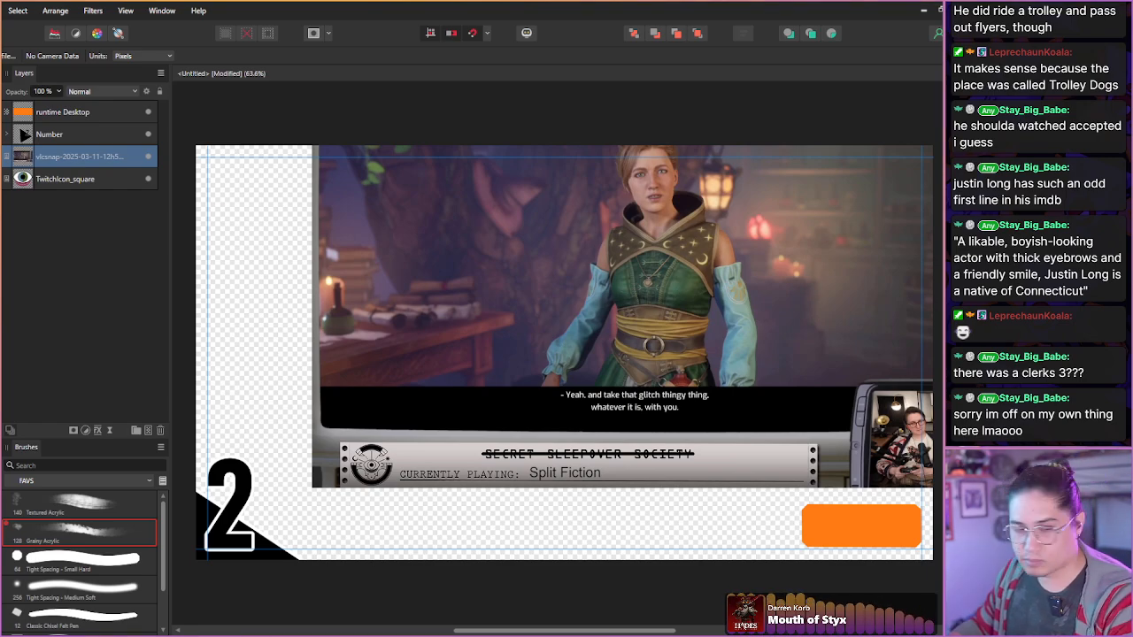
{"action": "key", "text": "ctrl+v"}
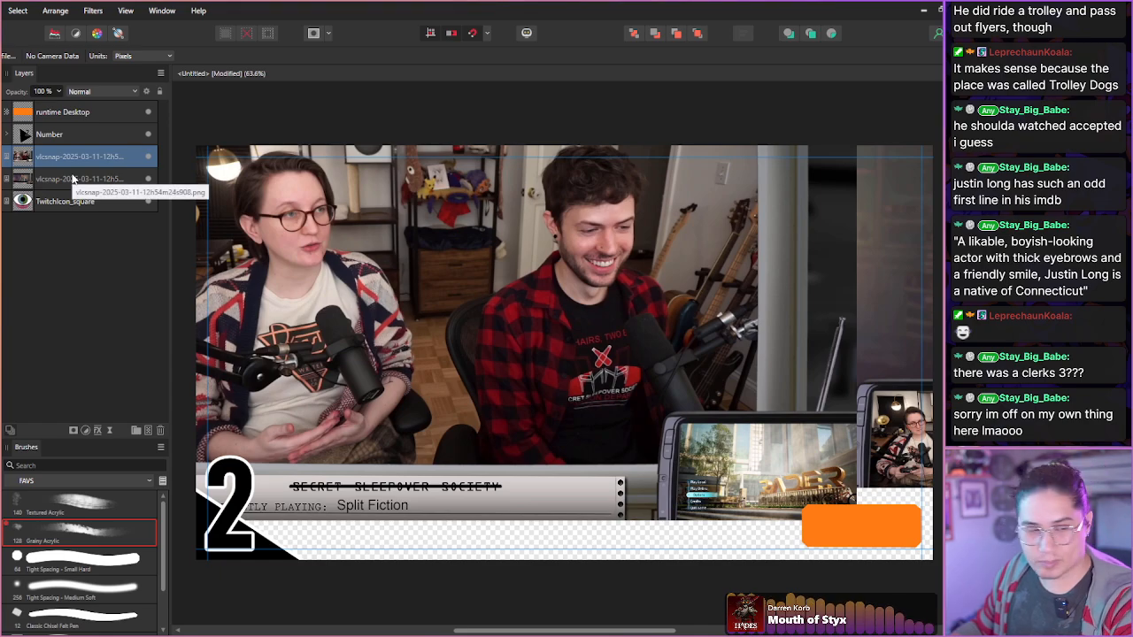
{"action": "left_click", "coordinate": [148, 179]}
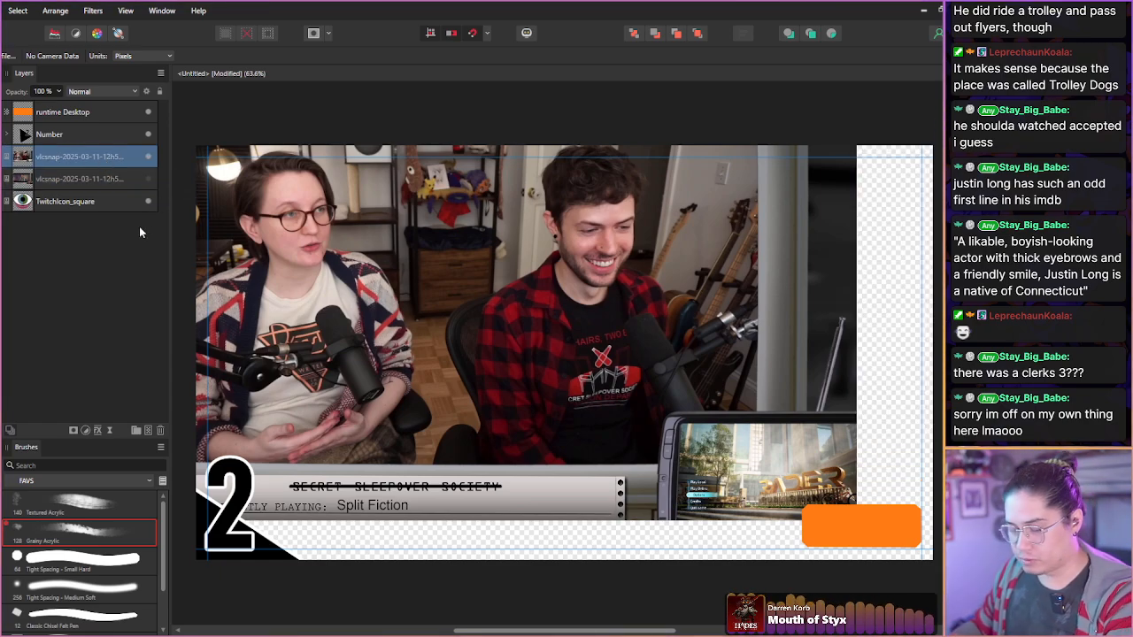
- Enlarge the hosts snapshot to 130% and position it to fill the canvas, with the Number and runtime Desktop layers hidden
{"action": "key", "text": "v"}
{"action": "left_click_drag", "start_coordinate": [362, 256], "coordinate": [445, 319]}
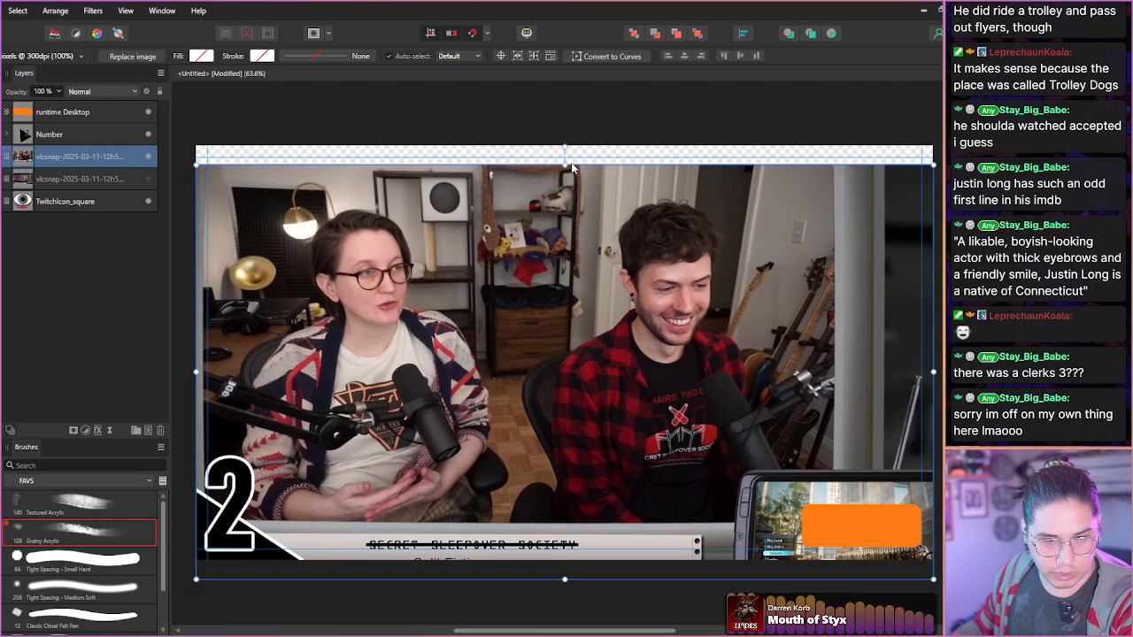
{"action": "left_click_drag", "start_coordinate": [572, 168], "coordinate": [608, 305]}
{"action": "left_click_drag", "start_coordinate": [607, 160], "coordinate": [595, 109]}
{"action": "left_click", "coordinate": [148, 134]}
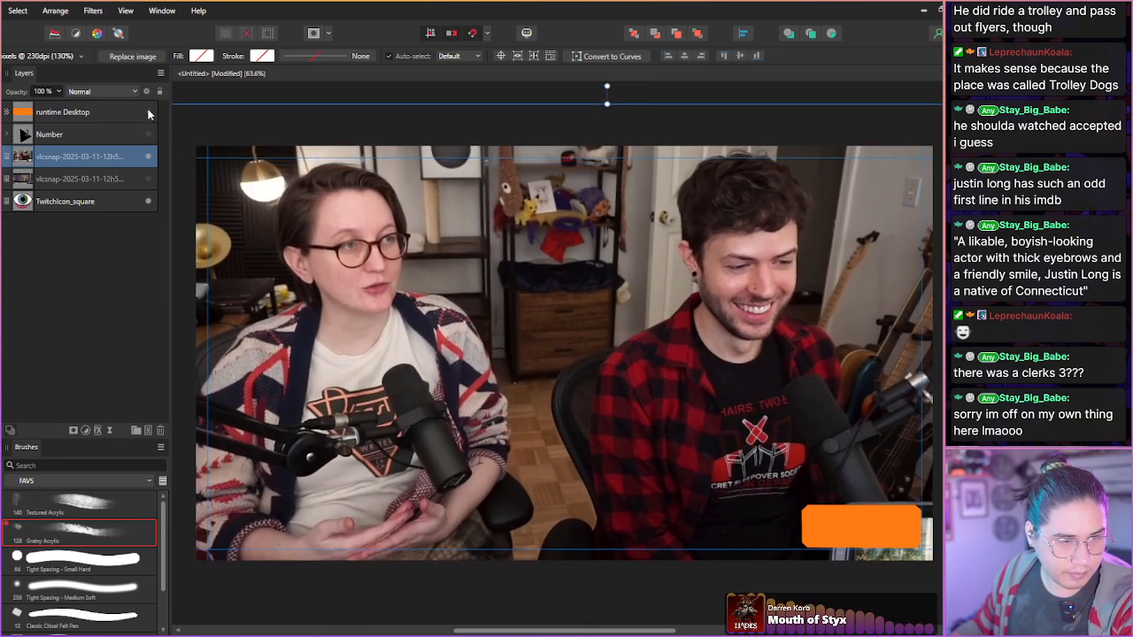
{"action": "left_click", "coordinate": [148, 113]}
{"action": "left_click_drag", "start_coordinate": [486, 335], "coordinate": [513, 340]}
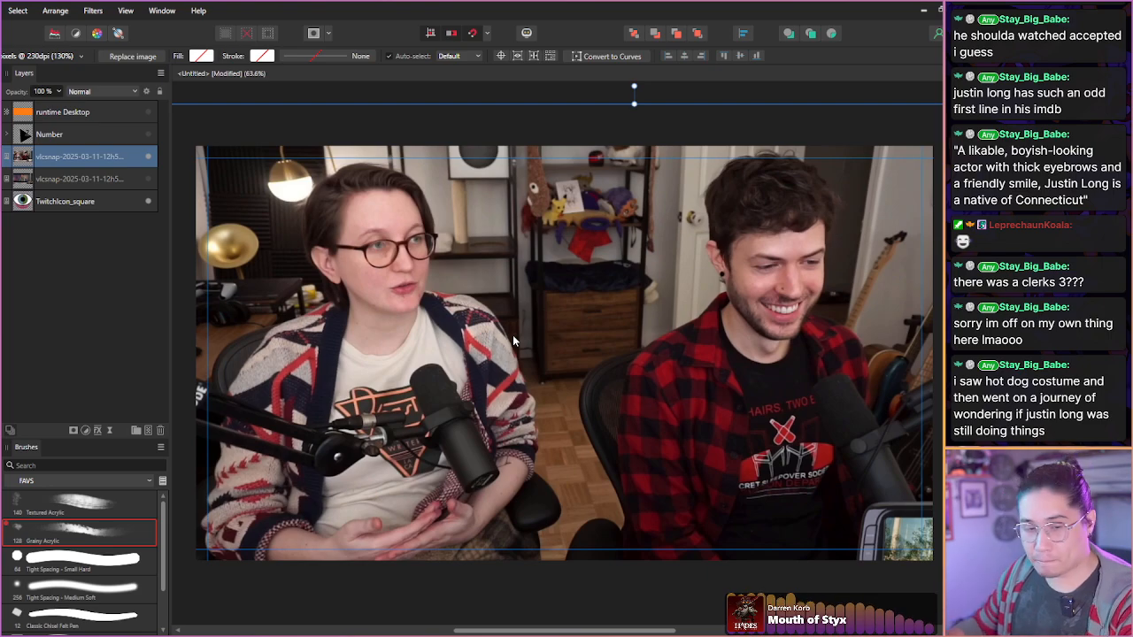
{"action": "left_click", "coordinate": [133, 322]}
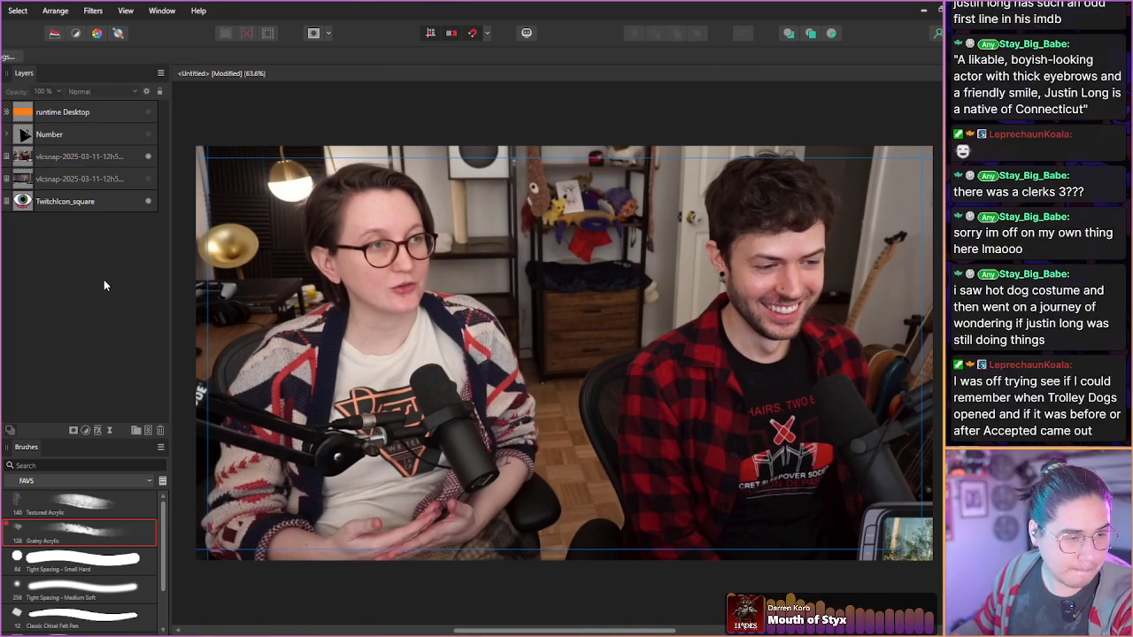
- Show the green-outfit character's snapshot above the hosts layer, enlarge it to 129% and position it across the canvas
{"action": "left_click_drag", "start_coordinate": [111, 180], "coordinate": [114, 149]}
{"action": "left_click_drag", "start_coordinate": [605, 314], "coordinate": [513, 372]}
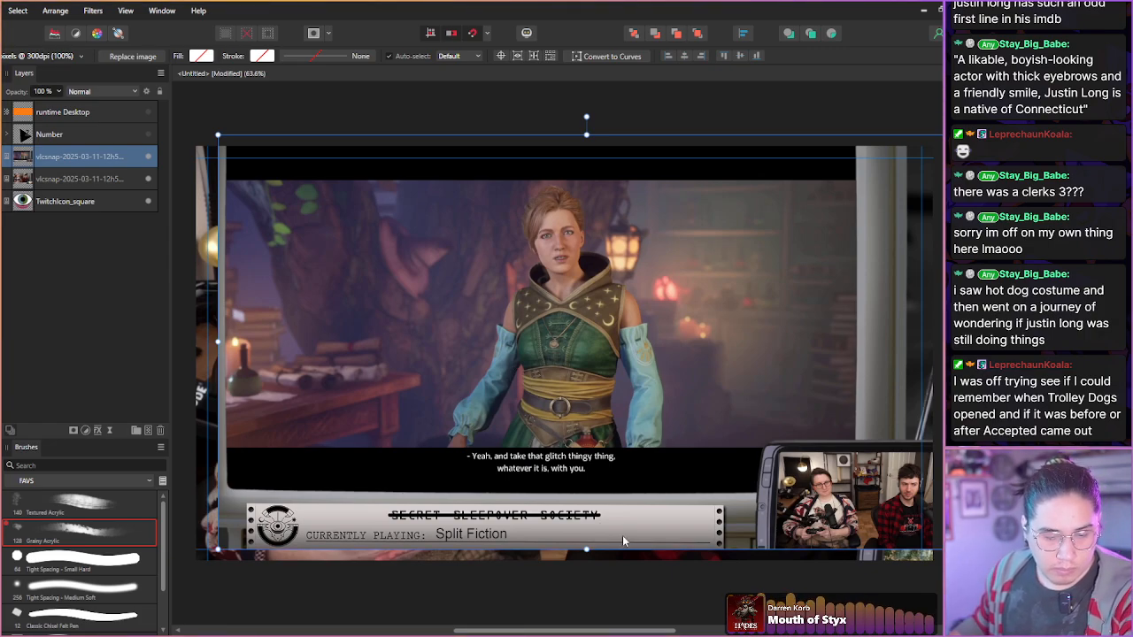
{"action": "left_click_drag", "start_coordinate": [585, 551], "coordinate": [591, 625]}
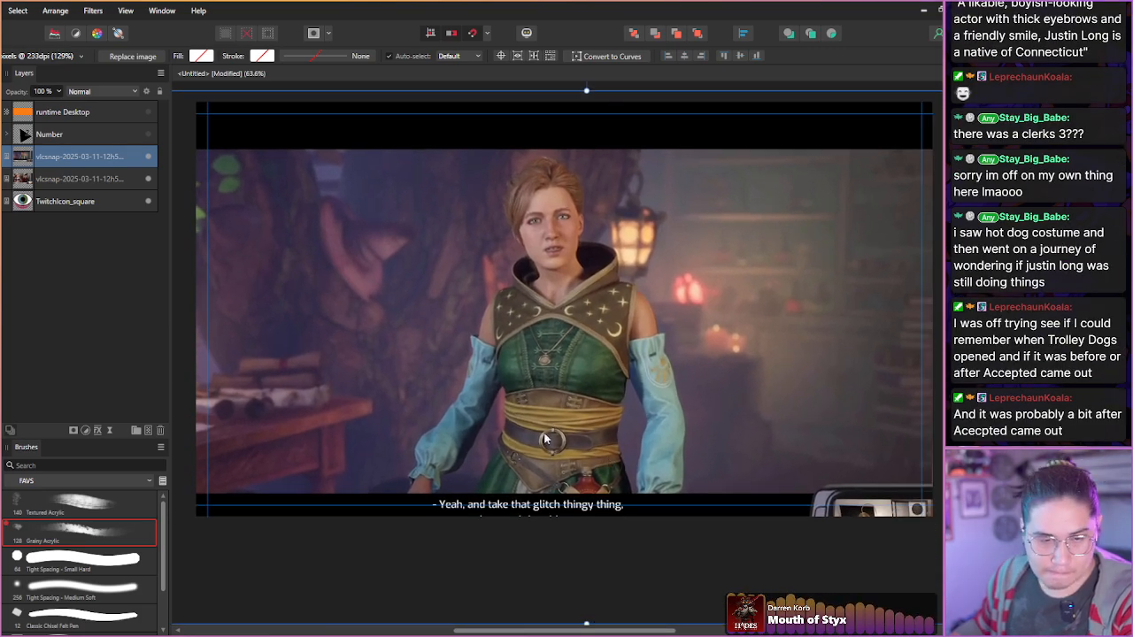
{"action": "left_click_drag", "start_coordinate": [561, 445], "coordinate": [561, 432]}
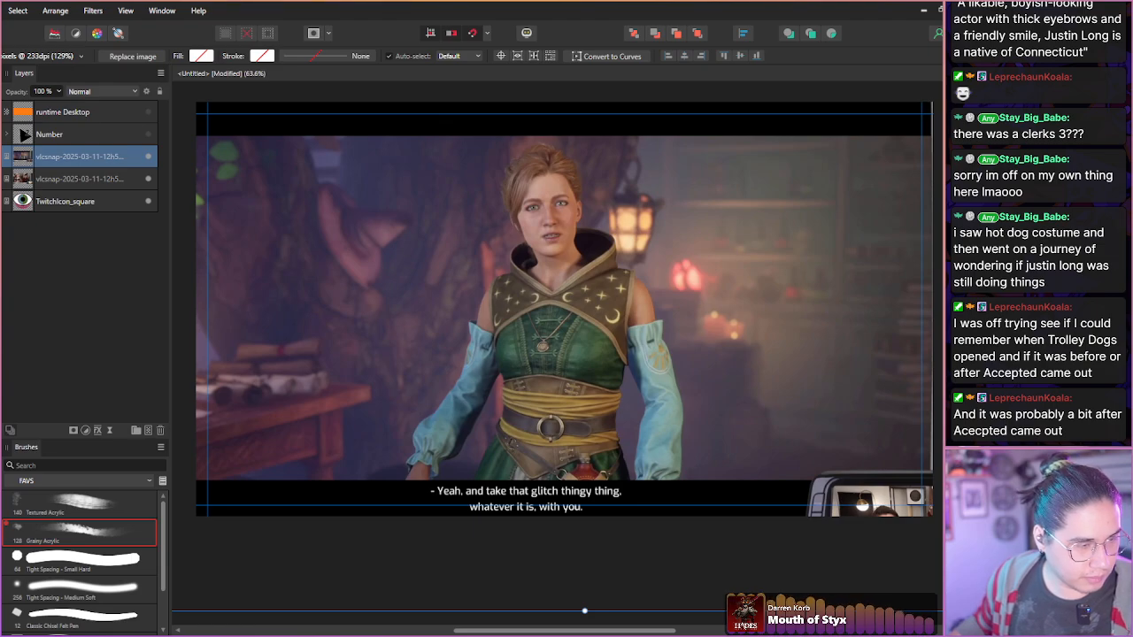
- Select the whole green-outfit character in her snapshot with the object selection tool
{"action": "key", "text": "w"}
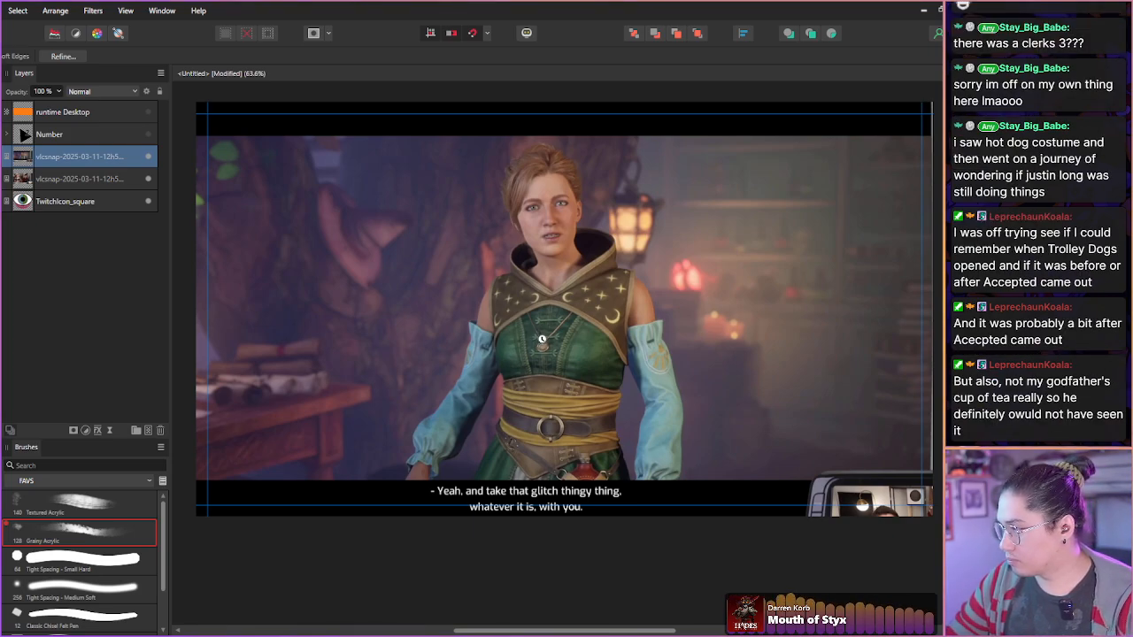
{"action": "left_click", "coordinate": [523, 301]}
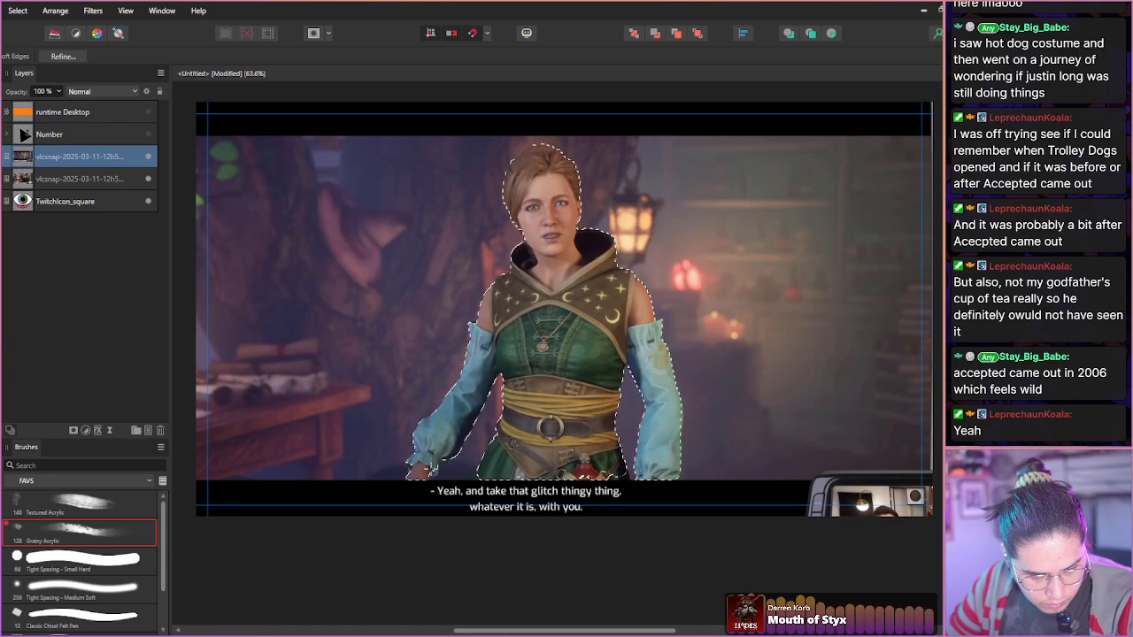
- Examine the selection outline around the character's sleeves, hand, waist, head and hood for accuracy
{"action": "scroll", "coordinate": [431, 455], "scroll_direction": "down", "scroll_amount": 3}
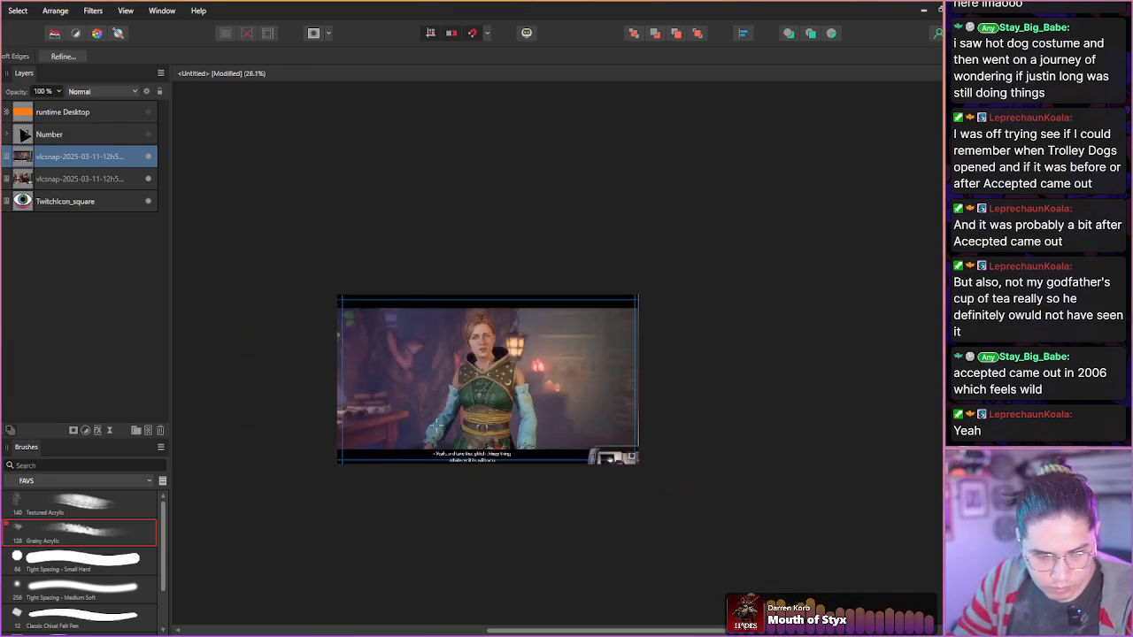
{"action": "scroll", "coordinate": [431, 455], "scroll_direction": "up", "scroll_amount": 8}
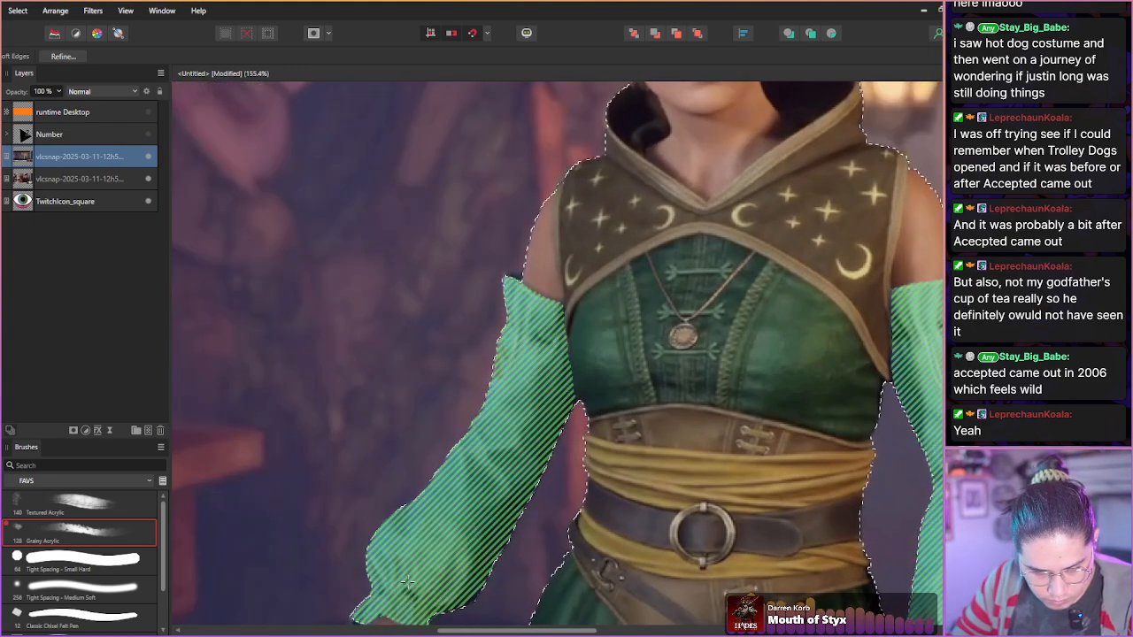
{"action": "key", "text": "space"}
{"action": "left_click_drag", "start_coordinate": [406, 555], "coordinate": [409, 381]}
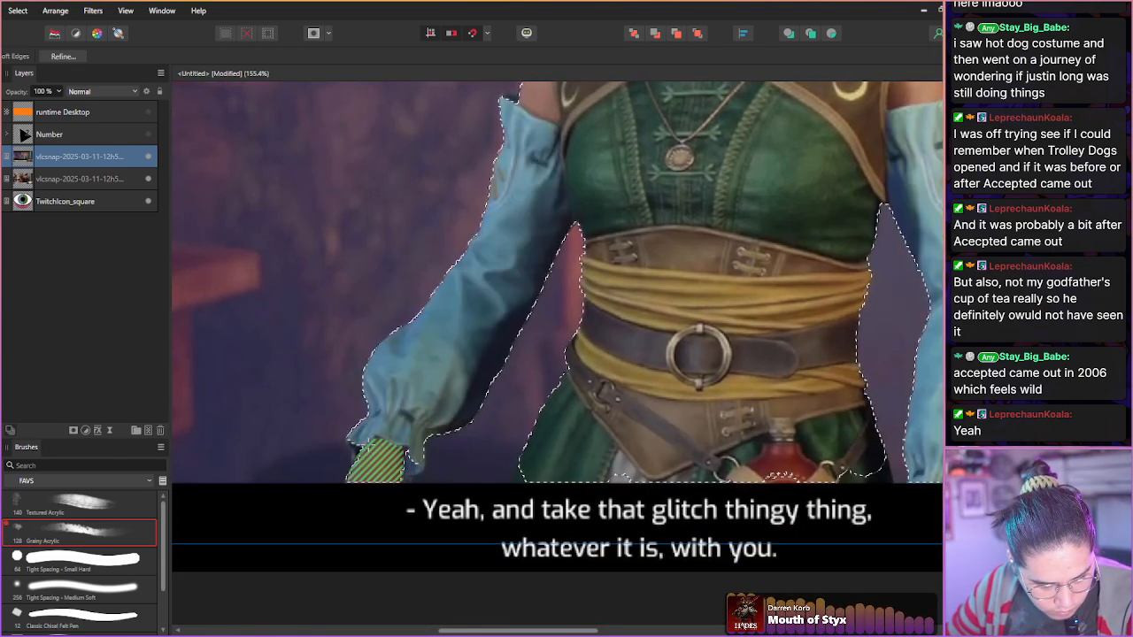
{"action": "scroll", "coordinate": [558, 417], "scroll_direction": "right", "scroll_amount": 5}
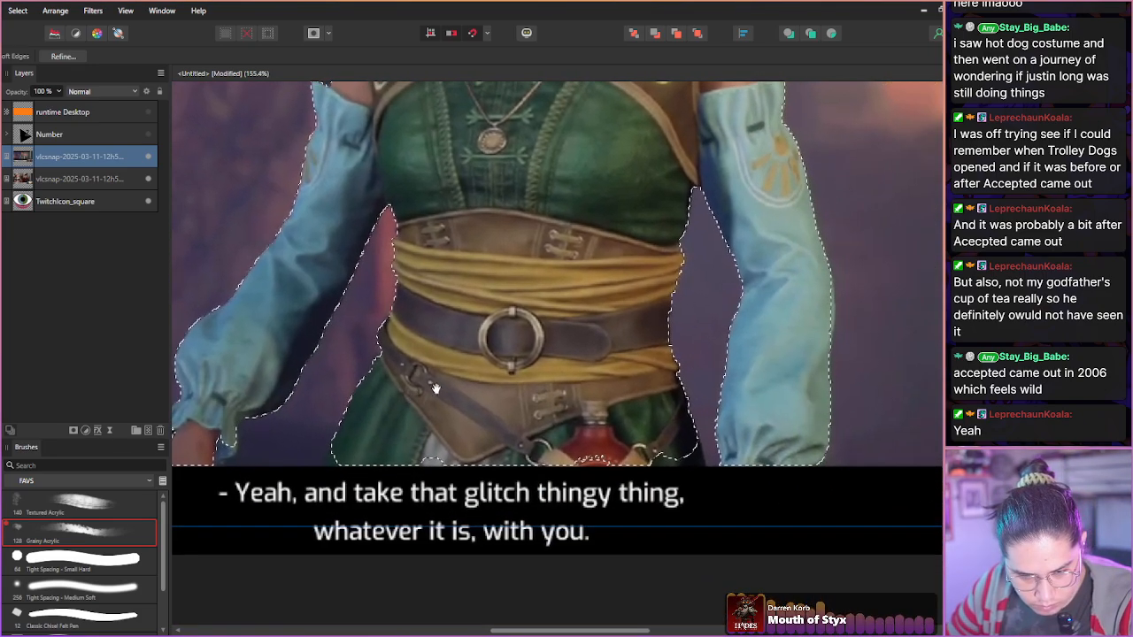
{"action": "scroll", "coordinate": [583, 434], "scroll_direction": "up", "scroll_amount": 10}
{"action": "scroll", "coordinate": [582, 433], "scroll_direction": "left", "scroll_amount": 3}
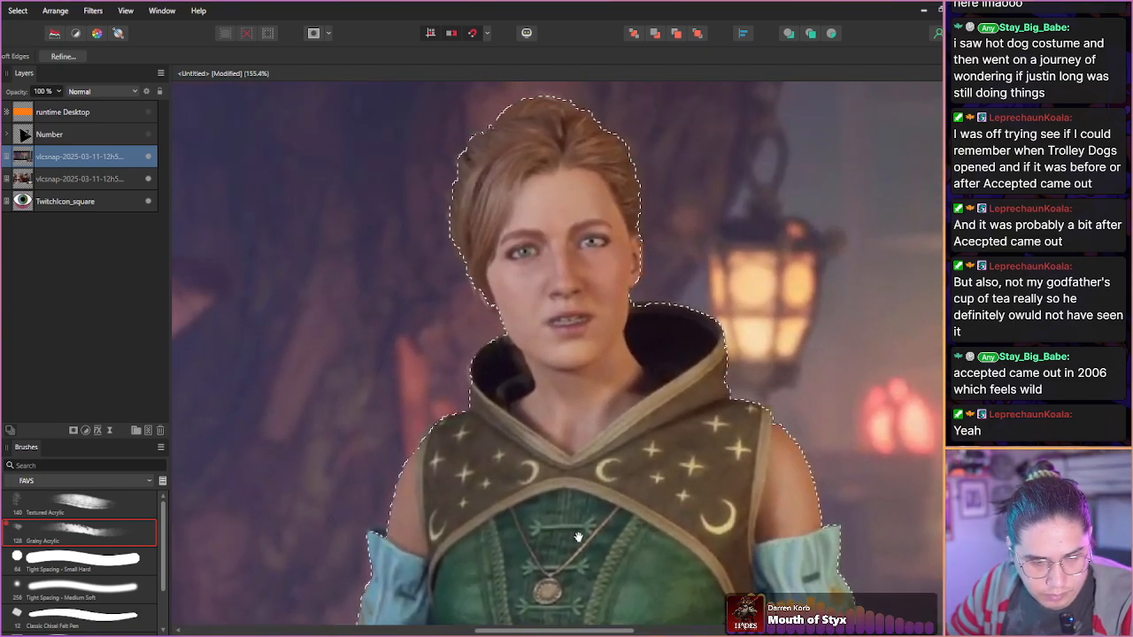
{"action": "scroll", "coordinate": [574, 523], "scroll_direction": "down", "scroll_amount": 4}
{"action": "scroll", "coordinate": [574, 522], "scroll_direction": "right", "scroll_amount": 2}
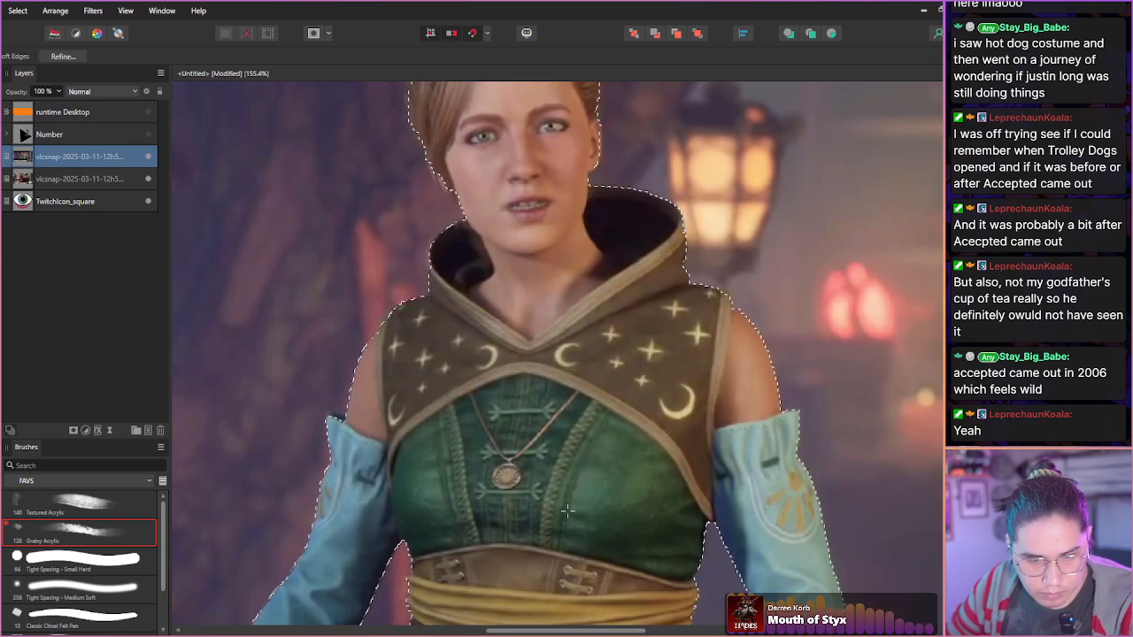
- Trim the character selection straight across her skirt along the upper edge of the black subtitle bar with a polygonal selection
{"action": "scroll", "coordinate": [619, 354], "scroll_direction": "down", "scroll_amount": 3}
{"action": "scroll", "coordinate": [620, 355], "scroll_direction": "right", "scroll_amount": 3}
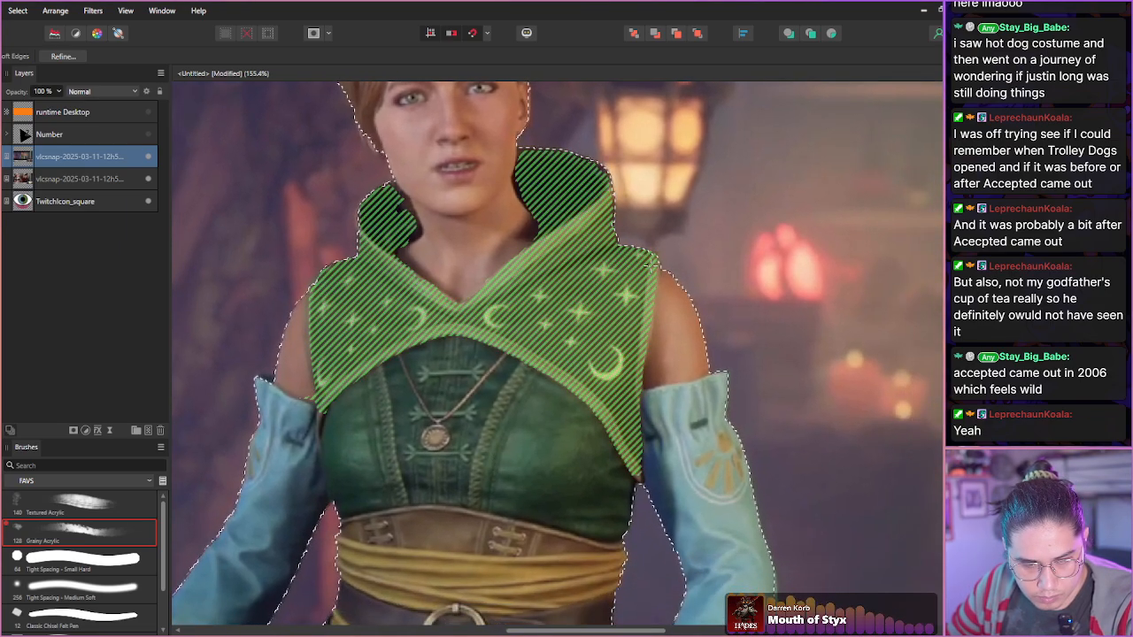
{"action": "scroll", "coordinate": [479, 379], "scroll_direction": "down", "scroll_amount": 3}
{"action": "scroll", "coordinate": [479, 379], "scroll_direction": "right", "scroll_amount": 1}
{"action": "scroll", "coordinate": [482, 379], "scroll_direction": "down", "scroll_amount": 5}
{"action": "scroll", "coordinate": [483, 379], "scroll_direction": "left", "scroll_amount": 2}
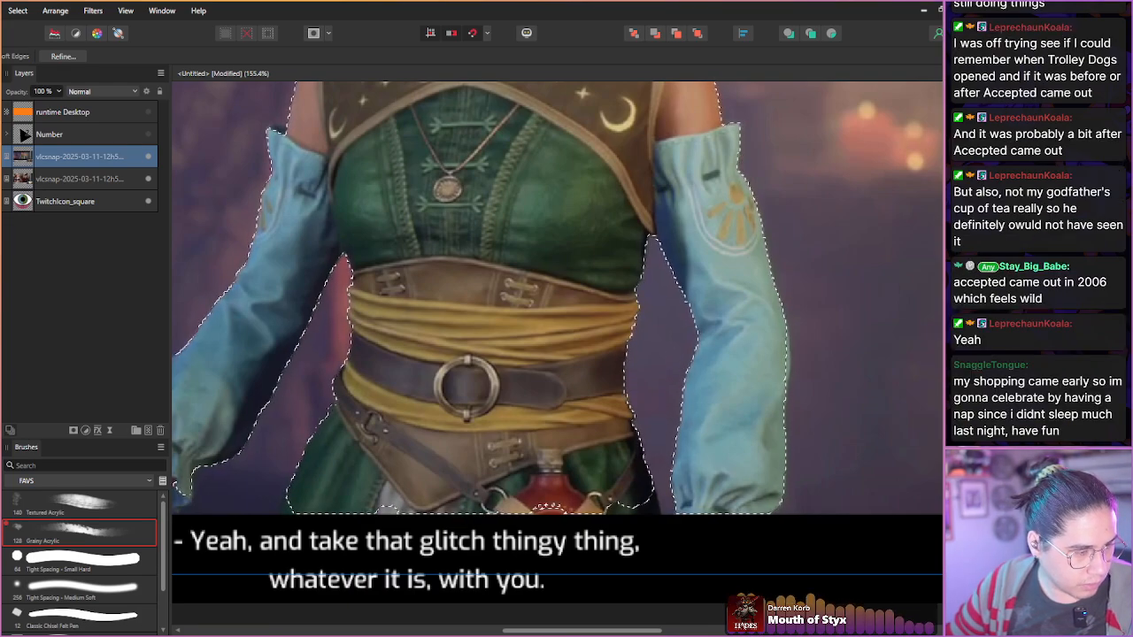
{"action": "key", "text": "l"}
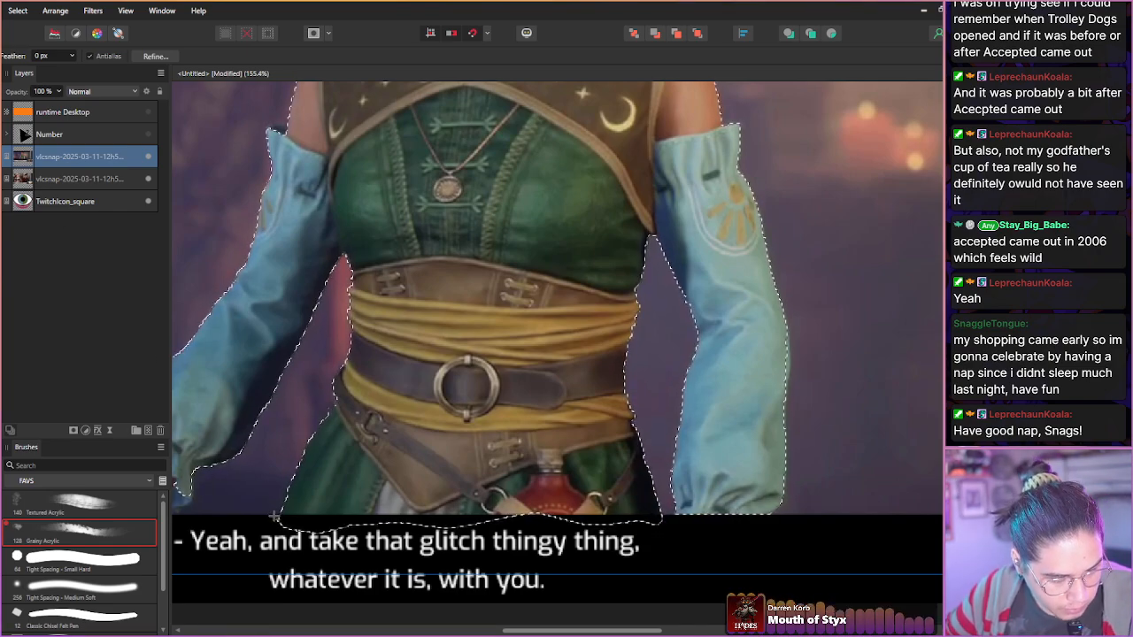
{"action": "left_click", "coordinate": [271, 515]}
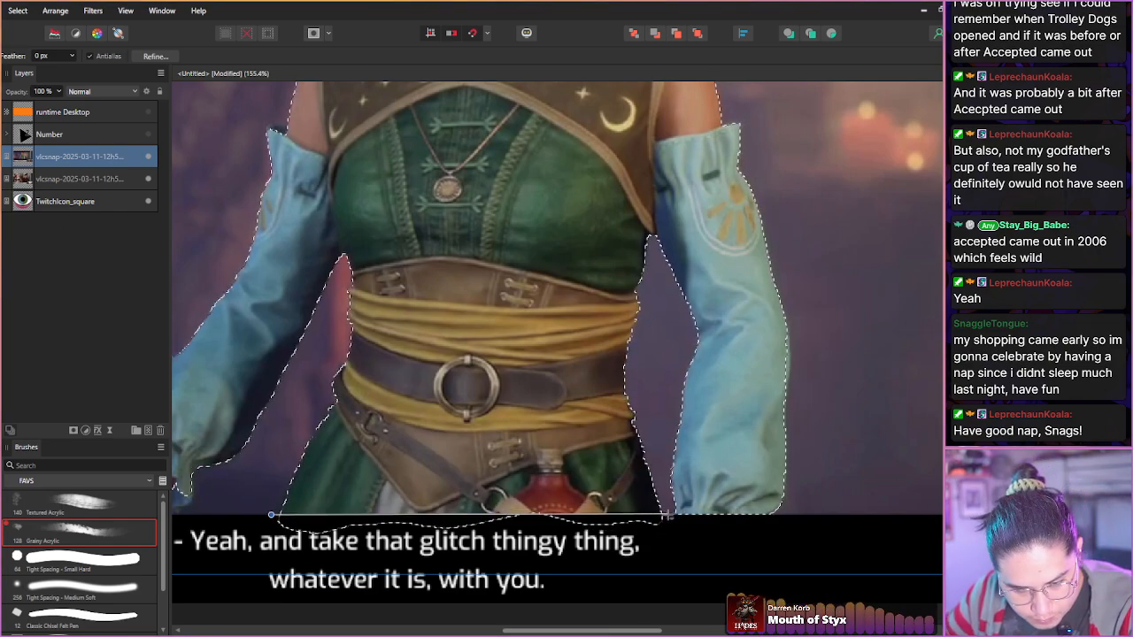
{"action": "left_click", "coordinate": [666, 515]}
{"action": "left_click", "coordinate": [668, 549]}
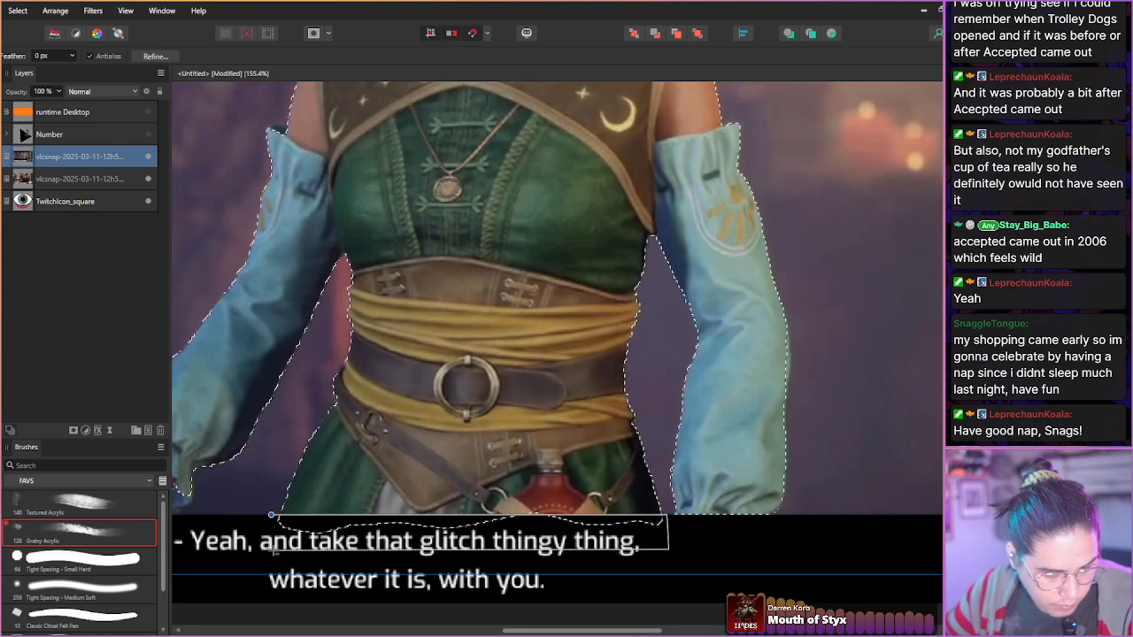
{"action": "left_click", "coordinate": [271, 515]}
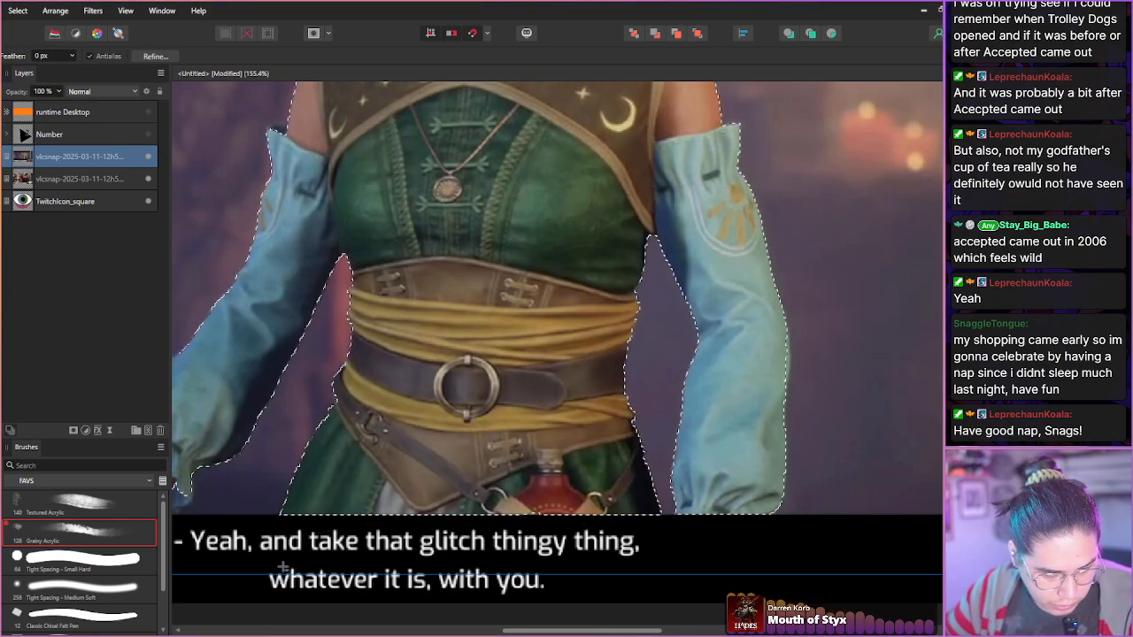
- Mask the character's snapshot with the current selection so she is cut out over the hosts
{"action": "left_click", "coordinate": [73, 430]}
{"action": "scroll", "coordinate": [304, 314], "scroll_direction": "up", "scroll_amount": 3}
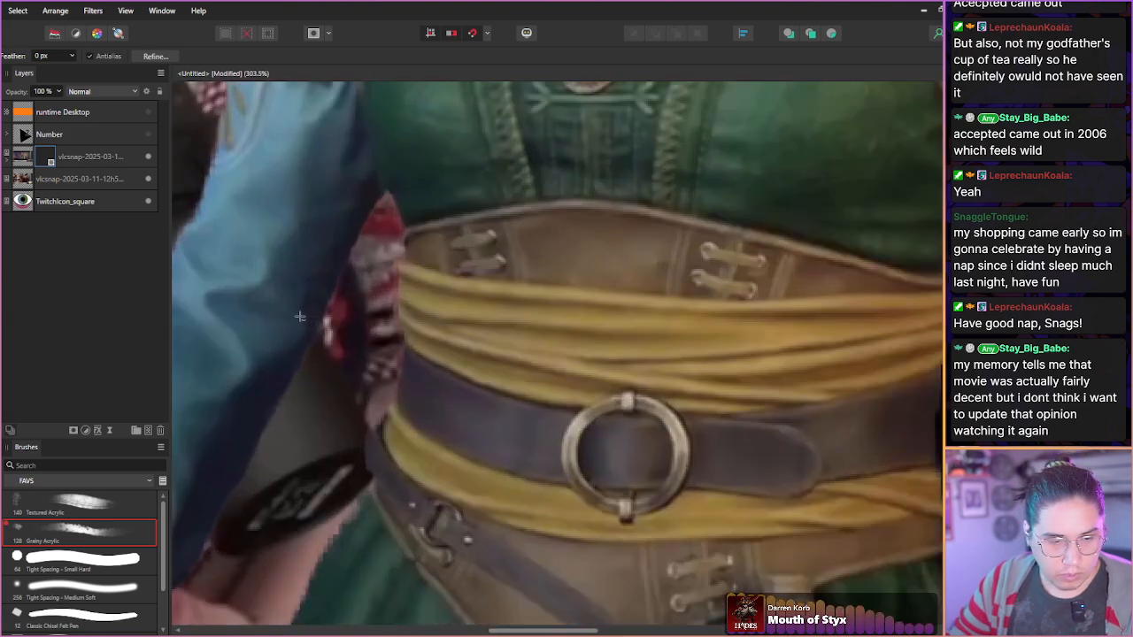
{"action": "scroll", "coordinate": [301, 314], "scroll_direction": "down", "scroll_amount": 4}
{"action": "scroll", "coordinate": [301, 314], "scroll_direction": "down", "scroll_amount": 4}
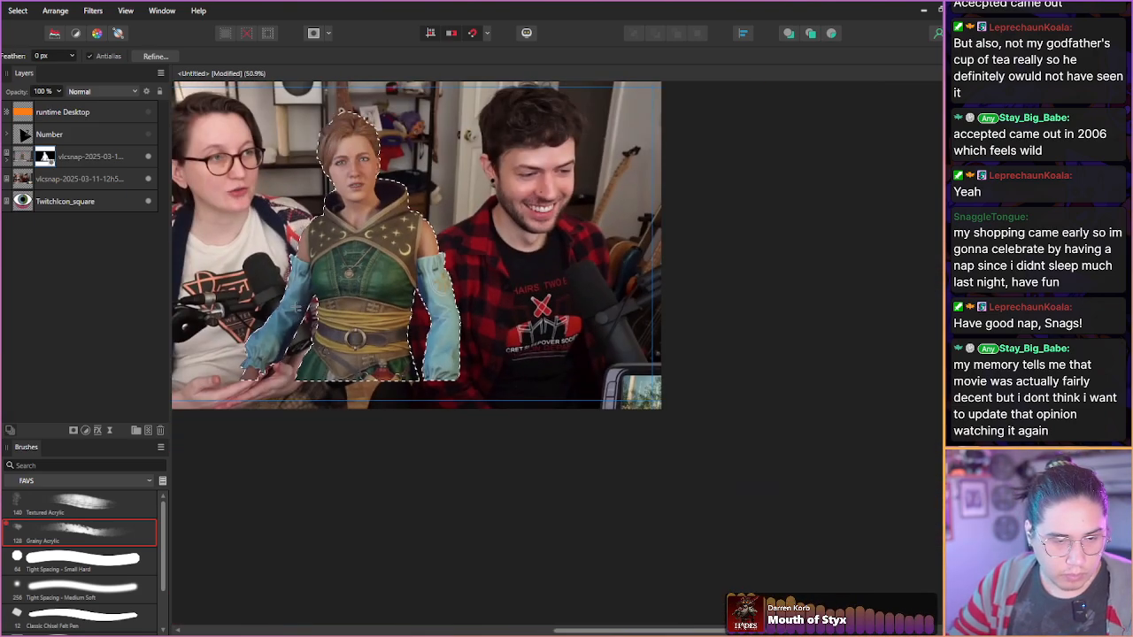
- Clear the selection and rasterize the masked character snapshot into a plain pixel layer
{"action": "left_click", "coordinate": [22, 159]}
{"action": "key", "text": "ctrl+d"}
{"action": "right_click", "coordinate": [24, 156]}
{"action": "left_click", "coordinate": [42, 386]}
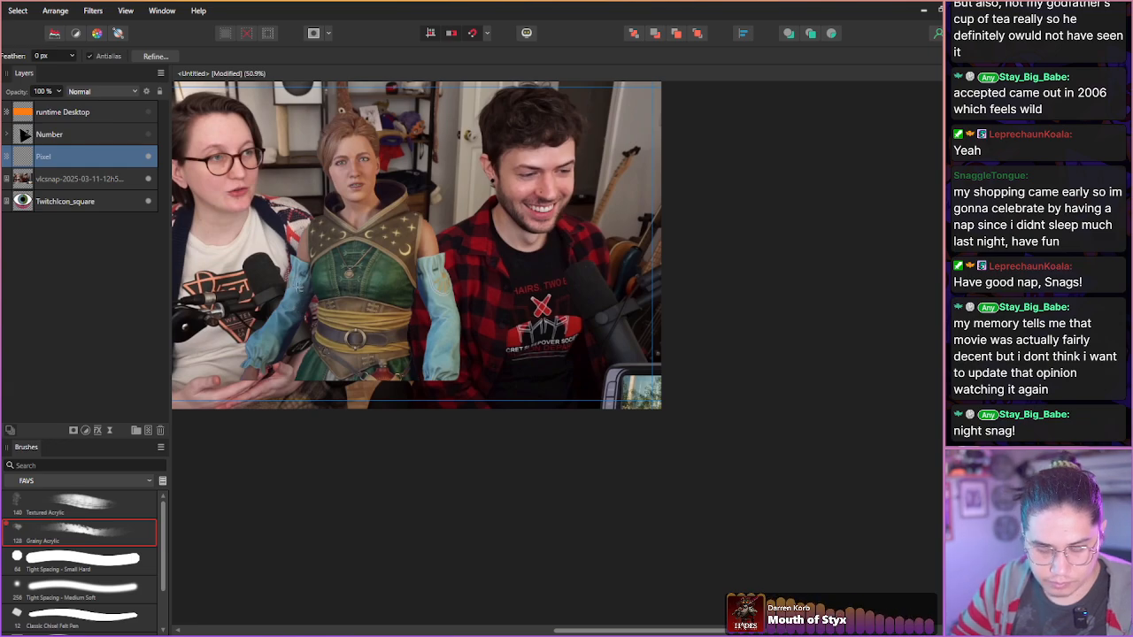
- Enlarge the character cutout and place it over the host in the plaid shirt, matching his body
{"action": "key", "text": "v"}
{"action": "left_click_drag", "start_coordinate": [301, 296], "coordinate": [474, 348]}
{"action": "left_click_drag", "start_coordinate": [401, 267], "coordinate": [258, 264]}
{"action": "left_click_drag", "start_coordinate": [391, 302], "coordinate": [433, 301]}
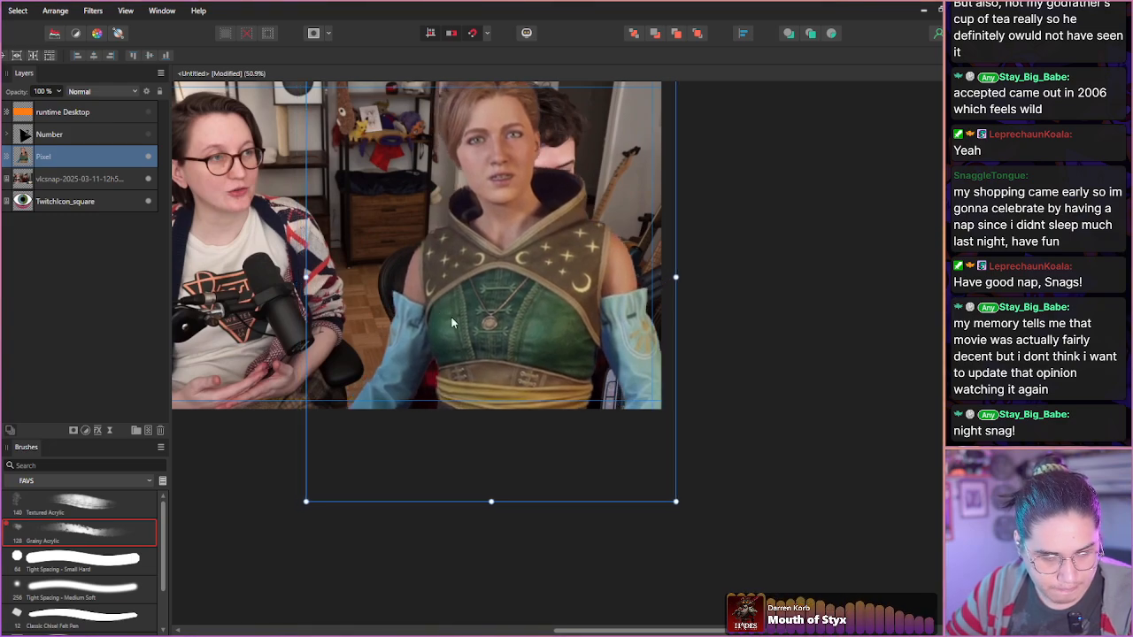
{"action": "left_click", "coordinate": [108, 430]}
{"action": "left_click", "coordinate": [34, 346]}
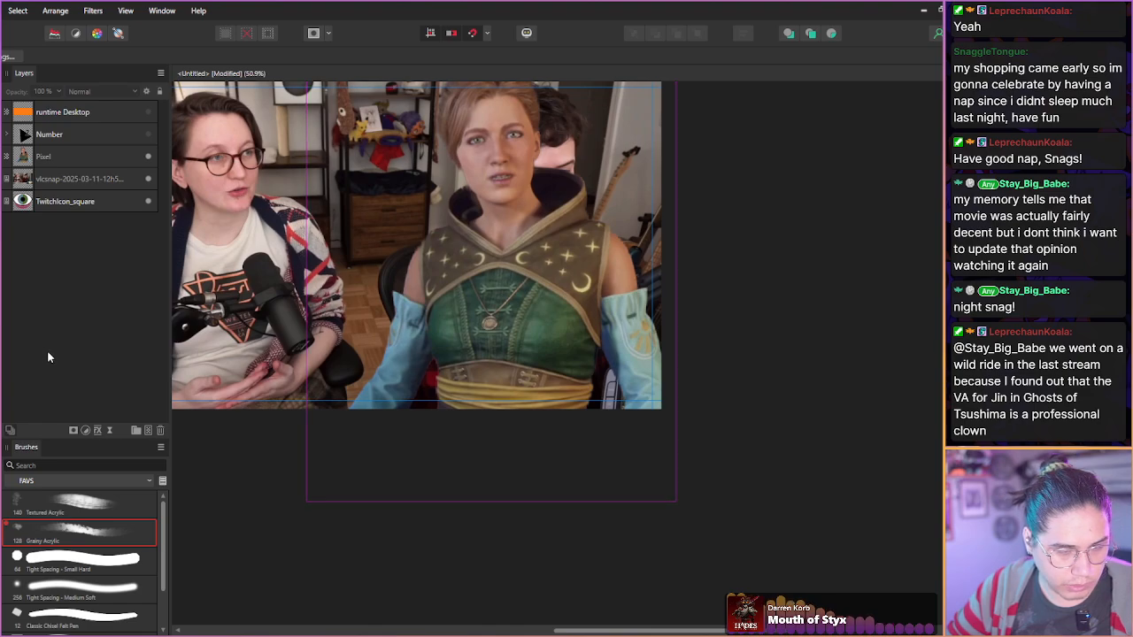
{"action": "left_click", "coordinate": [24, 166]}
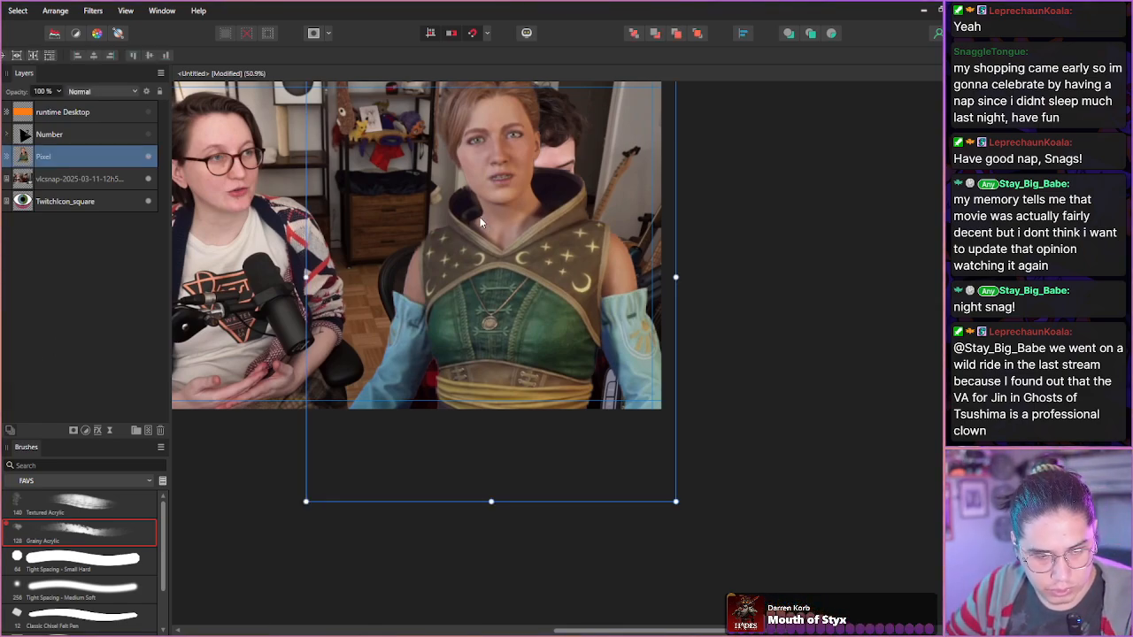
- Add an empty mask to the character cutout and choose the Tight Spacing - Medium Soft brush for painting
{"action": "left_click", "coordinate": [73, 431]}
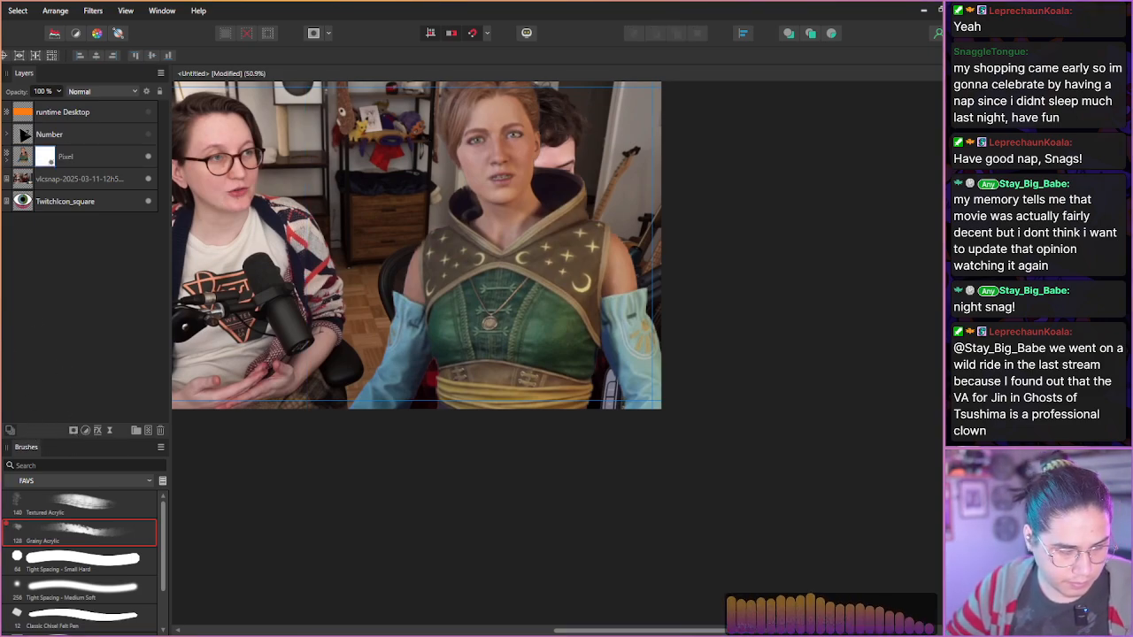
{"action": "key", "text": "b"}
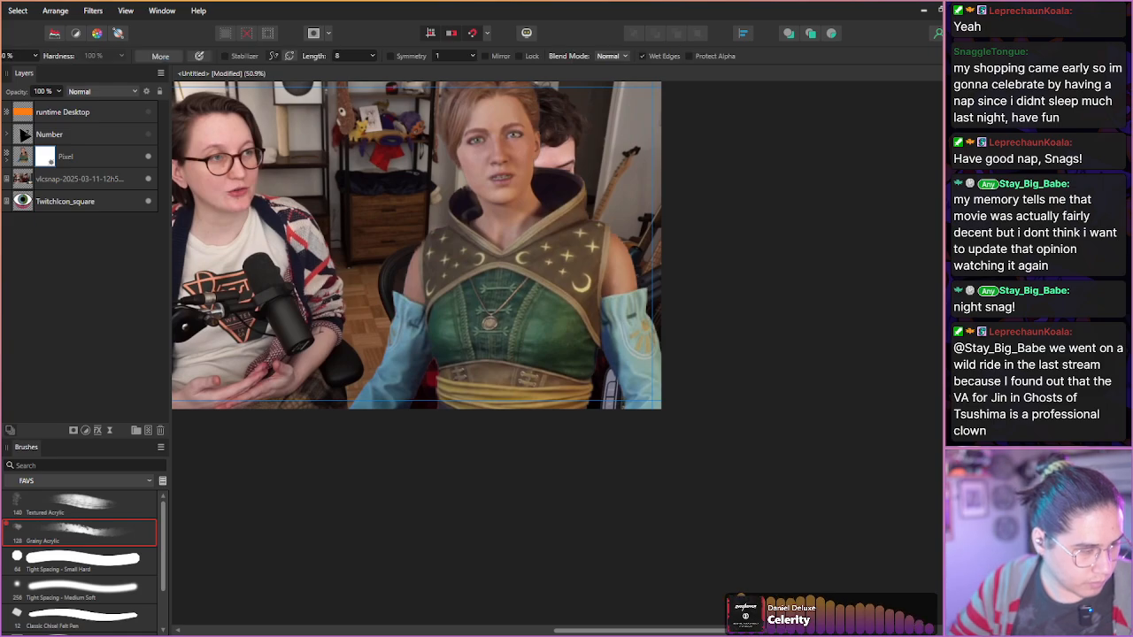
{"action": "left_click", "coordinate": [53, 562]}
{"action": "left_click", "coordinate": [54, 585]}
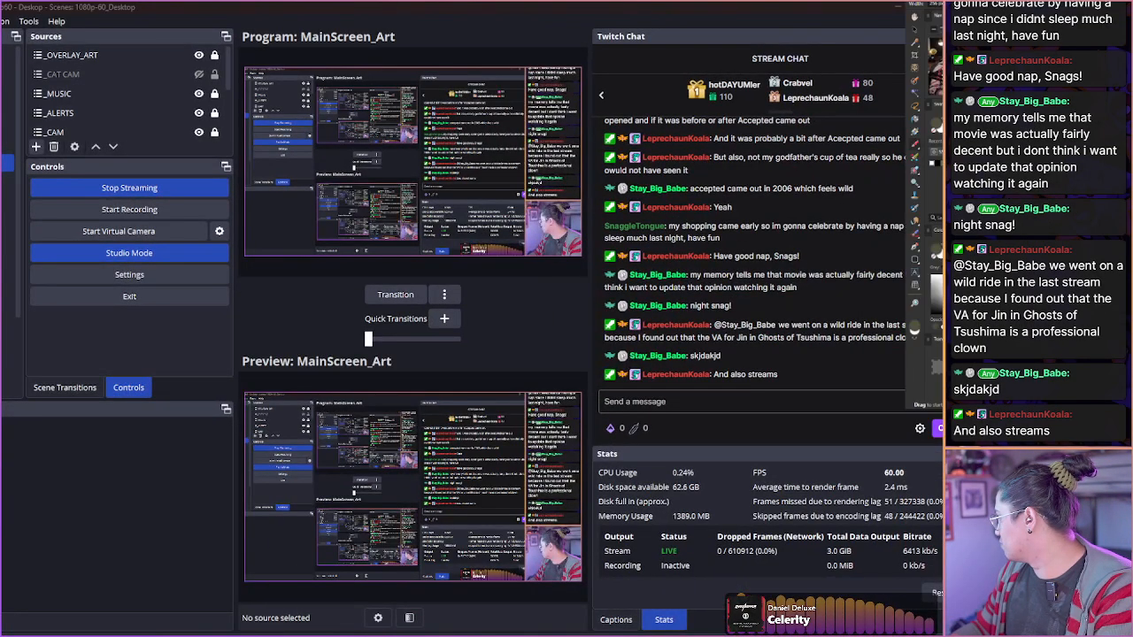
{"action": "key", "text": "alt+Tab"}
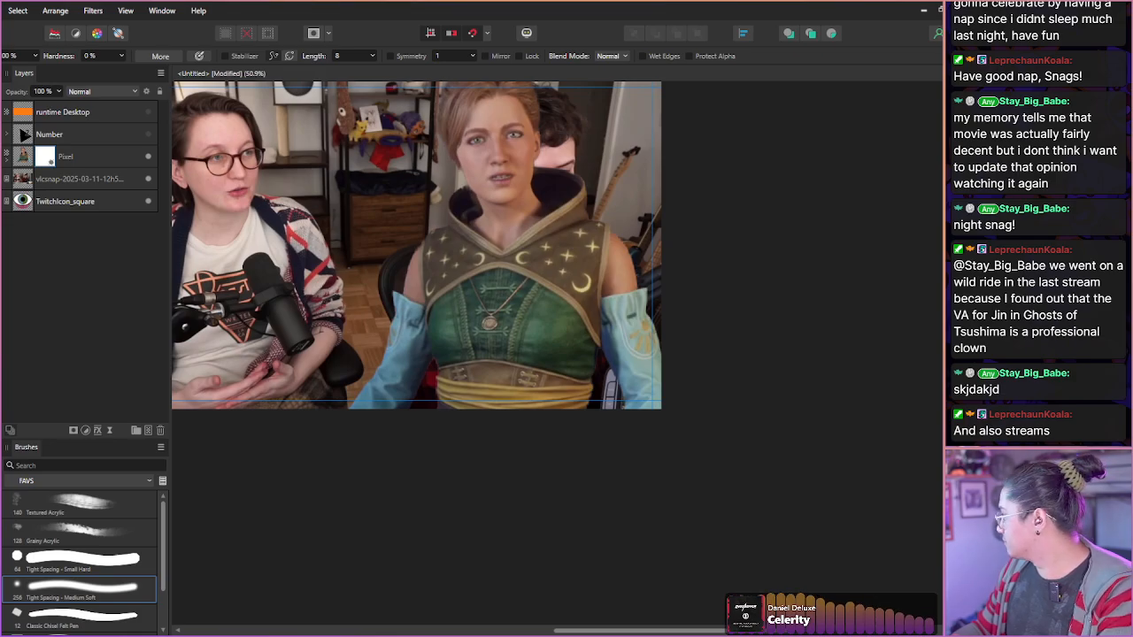
{"action": "key", "text": "alt+Tab"}
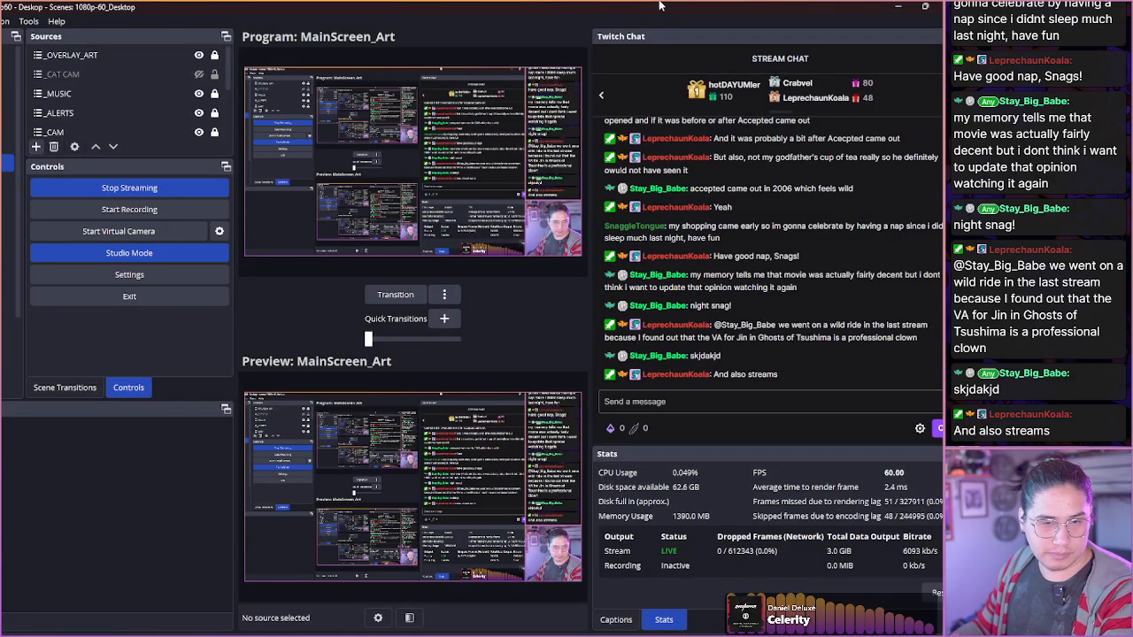
{"action": "key", "text": "alt+Tab"}
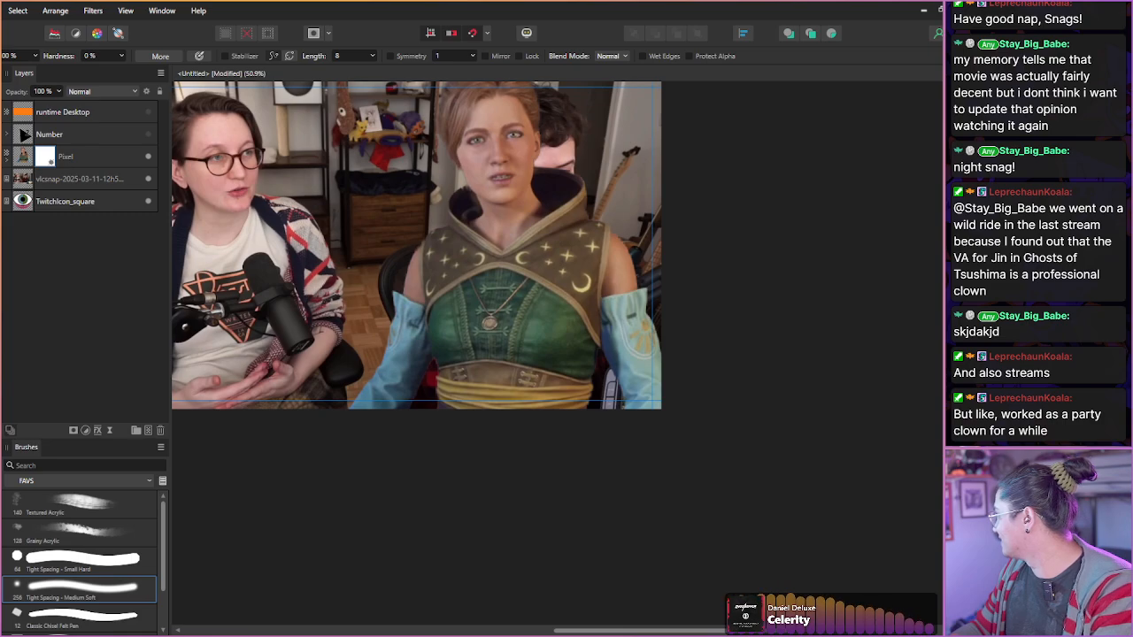
- Paint the character's head and neck out on the mask to reveal the host's face above the hooded outfit
{"action": "left_click_drag", "start_coordinate": [351, 415], "coordinate": [435, 444]}
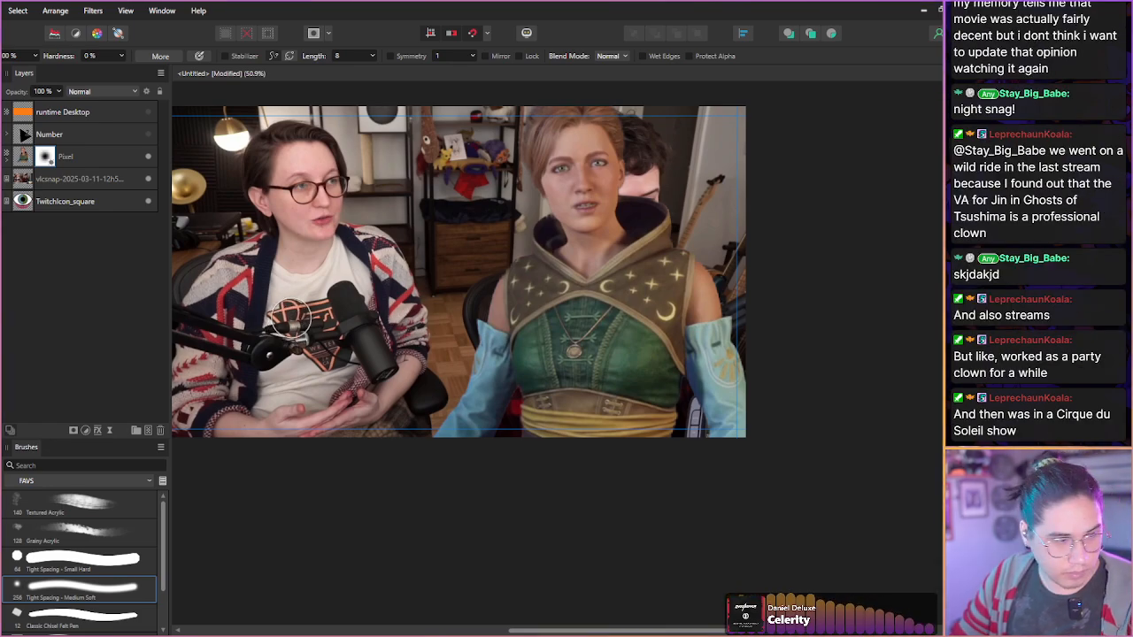
{"action": "scroll", "coordinate": [559, 273], "scroll_direction": "up", "scroll_amount": 3}
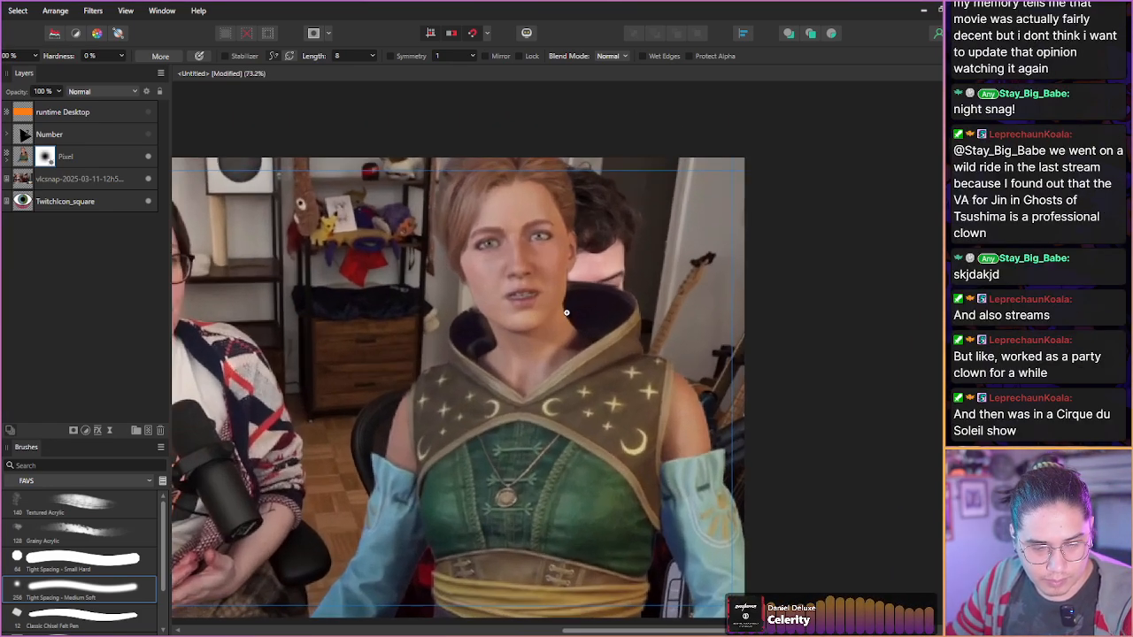
{"action": "left_click_drag", "start_coordinate": [501, 305], "coordinate": [500, 304]}
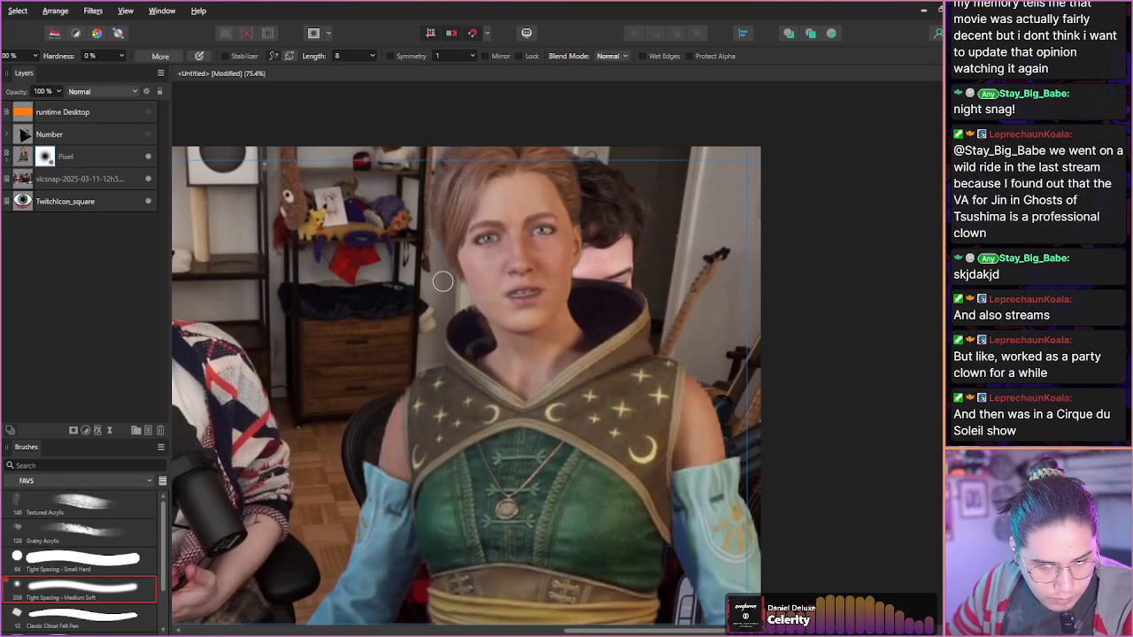
{"action": "scroll", "coordinate": [518, 314], "scroll_direction": "up", "scroll_amount": 2}
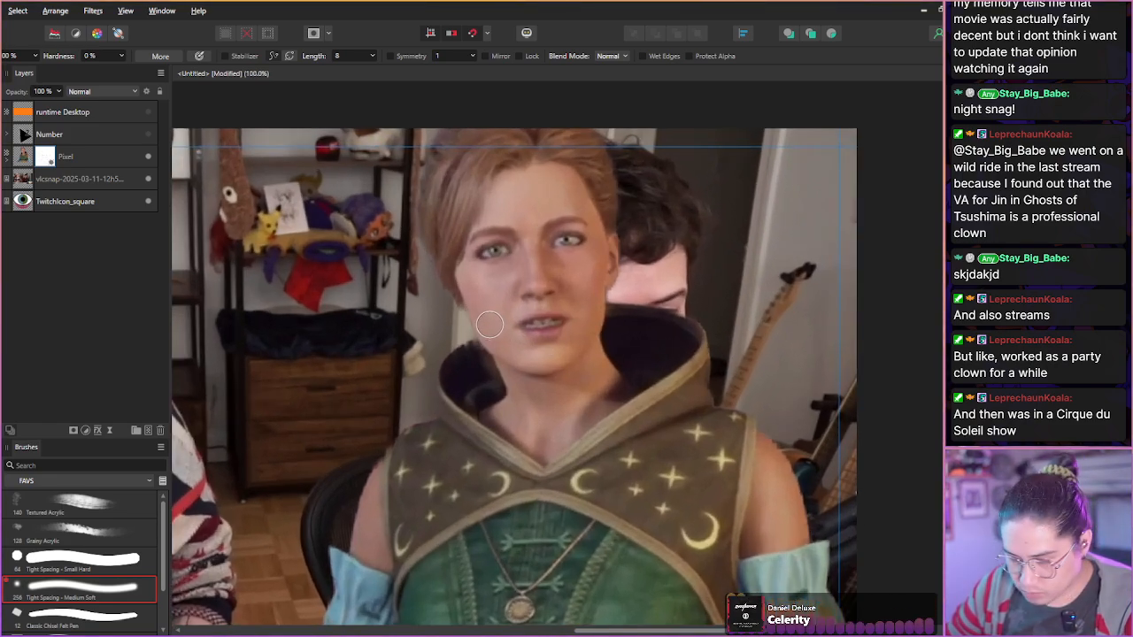
{"action": "left_click_drag", "start_coordinate": [464, 278], "coordinate": [501, 349]}
{"action": "left_click_drag", "start_coordinate": [450, 298], "coordinate": [434, 209]}
{"action": "mouse_move", "coordinate": [443, 257]}
{"action": "left_mouse_down"}
{"action": "mouse_move", "coordinate": [471, 102]}
{"action": "mouse_move", "coordinate": [452, 238]}
{"action": "mouse_move", "coordinate": [502, 144]}
{"action": "mouse_move", "coordinate": [503, 114]}
{"action": "mouse_move", "coordinate": [502, 170]}
{"action": "mouse_move", "coordinate": [538, 155]}
{"action": "mouse_move", "coordinate": [553, 121]}
{"action": "mouse_move", "coordinate": [582, 168]}
{"action": "mouse_move", "coordinate": [495, 202]}
{"action": "mouse_move", "coordinate": [550, 172]}
{"action": "mouse_move", "coordinate": [585, 206]}
{"action": "mouse_move", "coordinate": [477, 255]}
{"action": "mouse_move", "coordinate": [638, 216]}
{"action": "mouse_move", "coordinate": [432, 253]}
{"action": "mouse_move", "coordinate": [604, 162]}
{"action": "mouse_move", "coordinate": [453, 258]}
{"action": "mouse_move", "coordinate": [616, 215]}
{"action": "mouse_move", "coordinate": [508, 272]}
{"action": "mouse_move", "coordinate": [640, 263]}
{"action": "mouse_move", "coordinate": [480, 307]}
{"action": "mouse_move", "coordinate": [547, 280]}
{"action": "mouse_move", "coordinate": [620, 274]}
{"action": "mouse_move", "coordinate": [501, 282]}
{"action": "mouse_move", "coordinate": [551, 252]}
{"action": "mouse_move", "coordinate": [538, 351]}
{"action": "mouse_move", "coordinate": [569, 255]}
{"action": "left_mouse_up"}
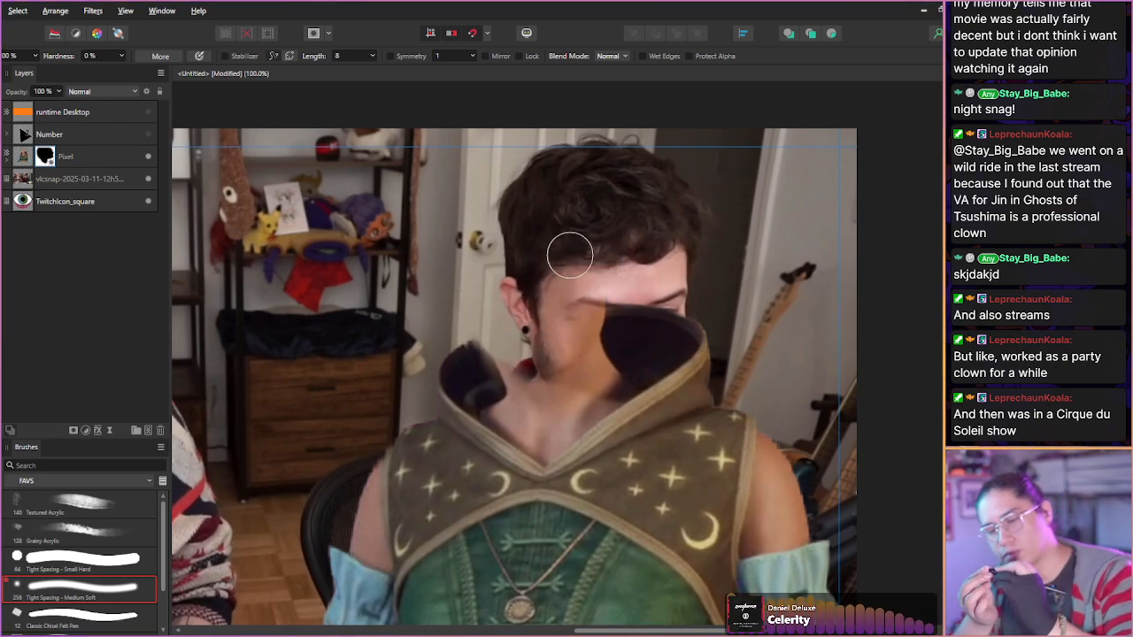
{"action": "mouse_move", "coordinate": [569, 255]}
{"action": "left_mouse_down"}
{"action": "mouse_move", "coordinate": [573, 343]}
{"action": "mouse_move", "coordinate": [566, 317]}
{"action": "mouse_move", "coordinate": [568, 339]}
{"action": "mouse_move", "coordinate": [521, 323]}
{"action": "mouse_move", "coordinate": [529, 378]}
{"action": "mouse_move", "coordinate": [510, 339]}
{"action": "mouse_move", "coordinate": [538, 375]}
{"action": "mouse_move", "coordinate": [594, 381]}
{"action": "left_mouse_up"}
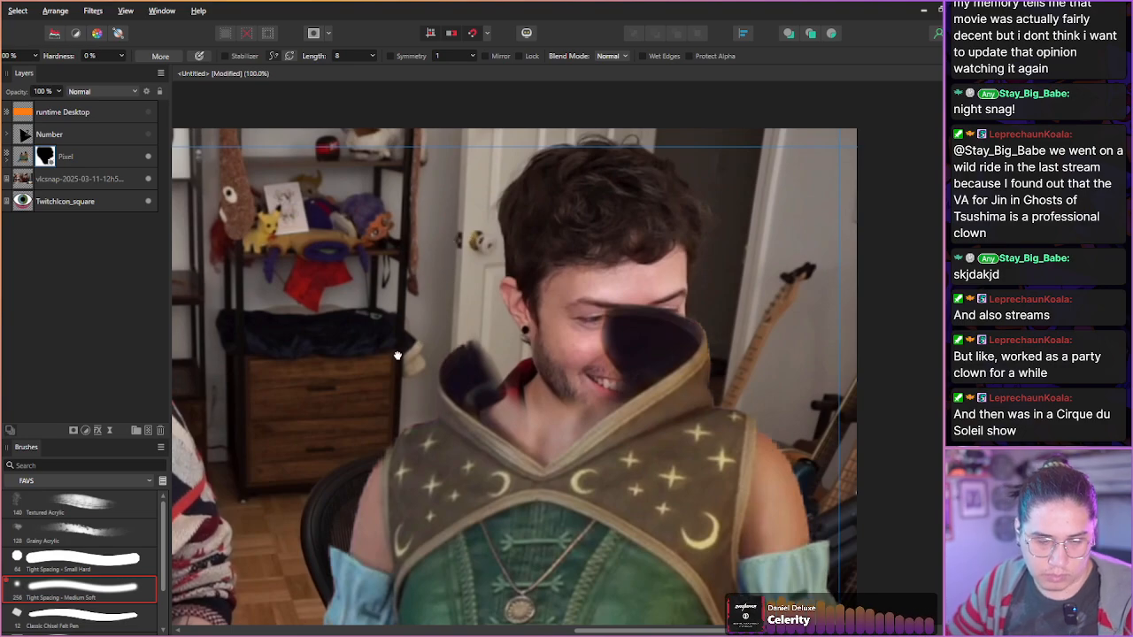
{"action": "scroll", "coordinate": [237, 297], "scroll_direction": "down", "scroll_amount": 4}
{"action": "left_click_drag", "start_coordinate": [311, 331], "coordinate": [344, 301]}
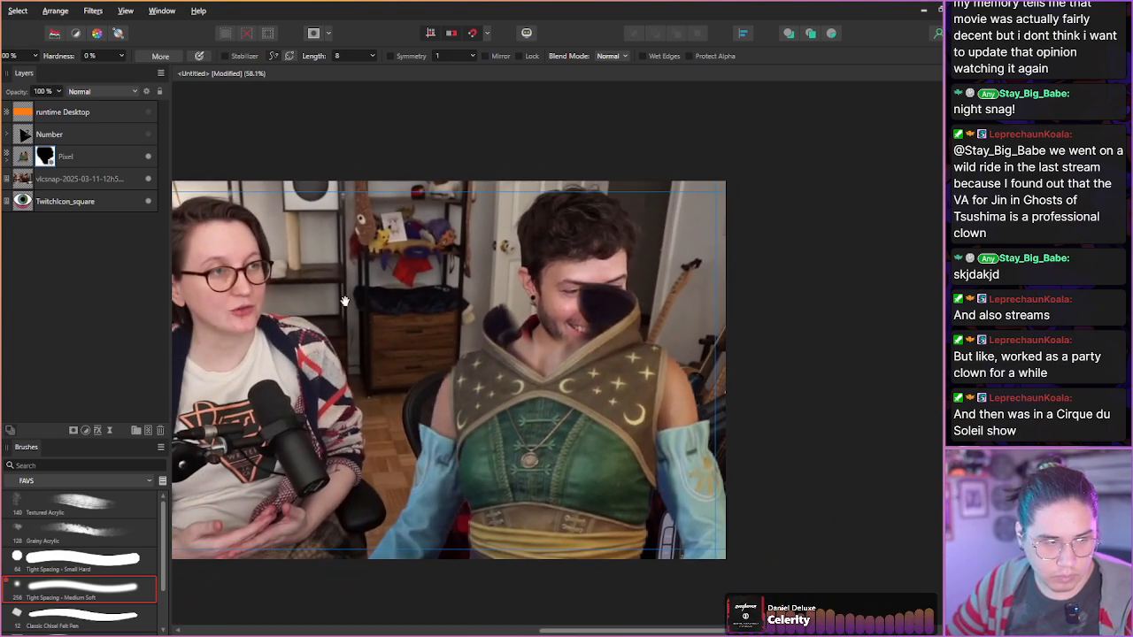
{"action": "left_click", "coordinate": [22, 159]}
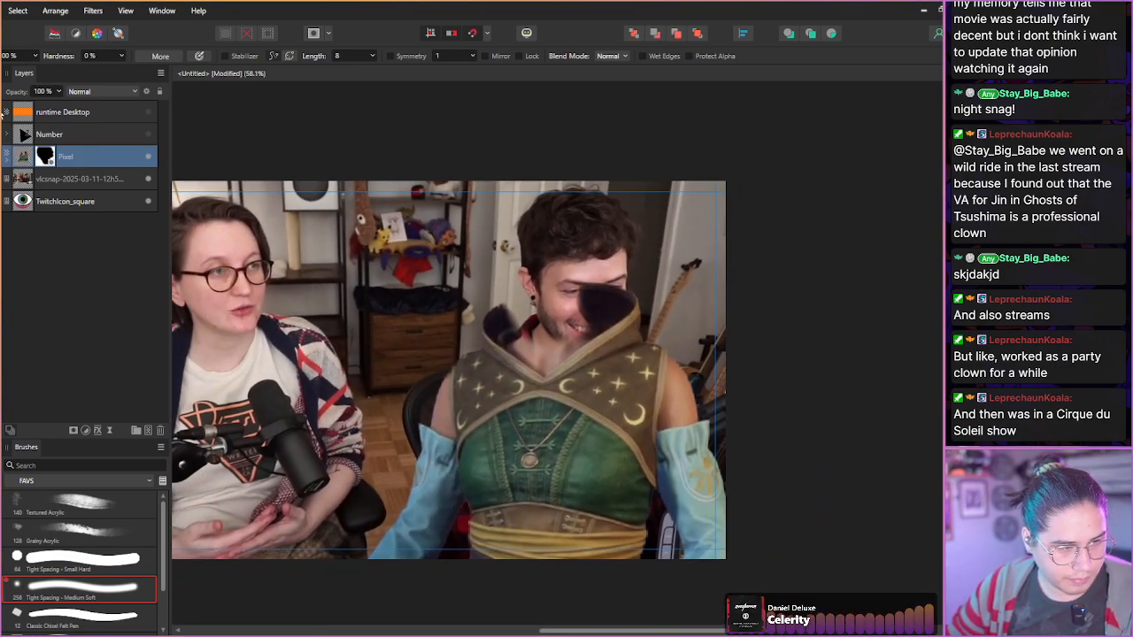
{"action": "key", "text": "e"}
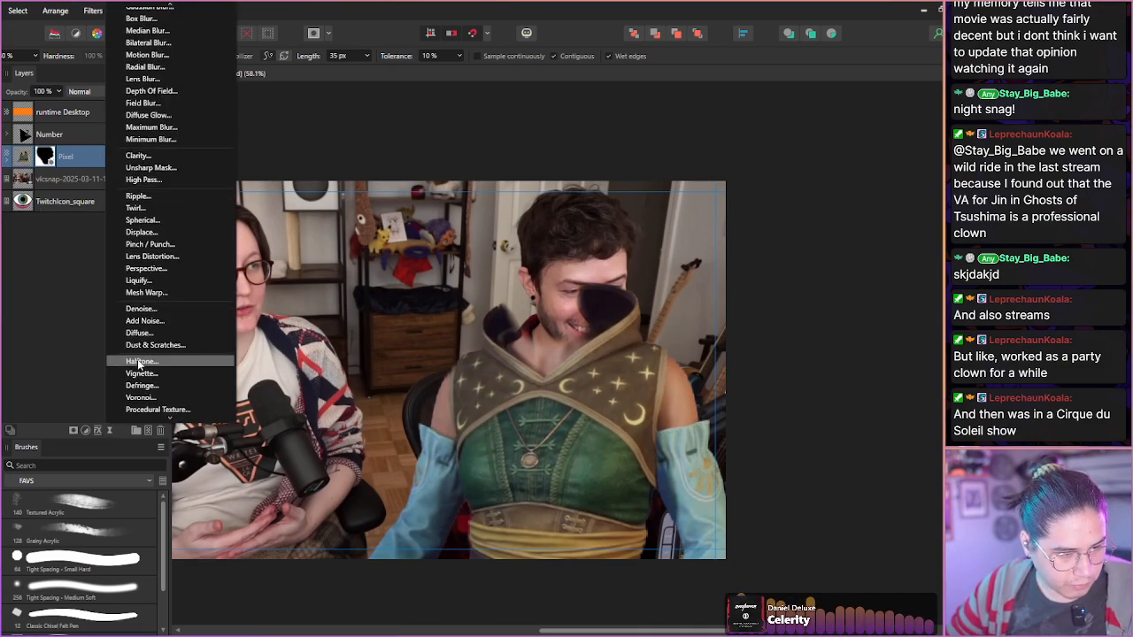
{"action": "left_click", "coordinate": [54, 256]}
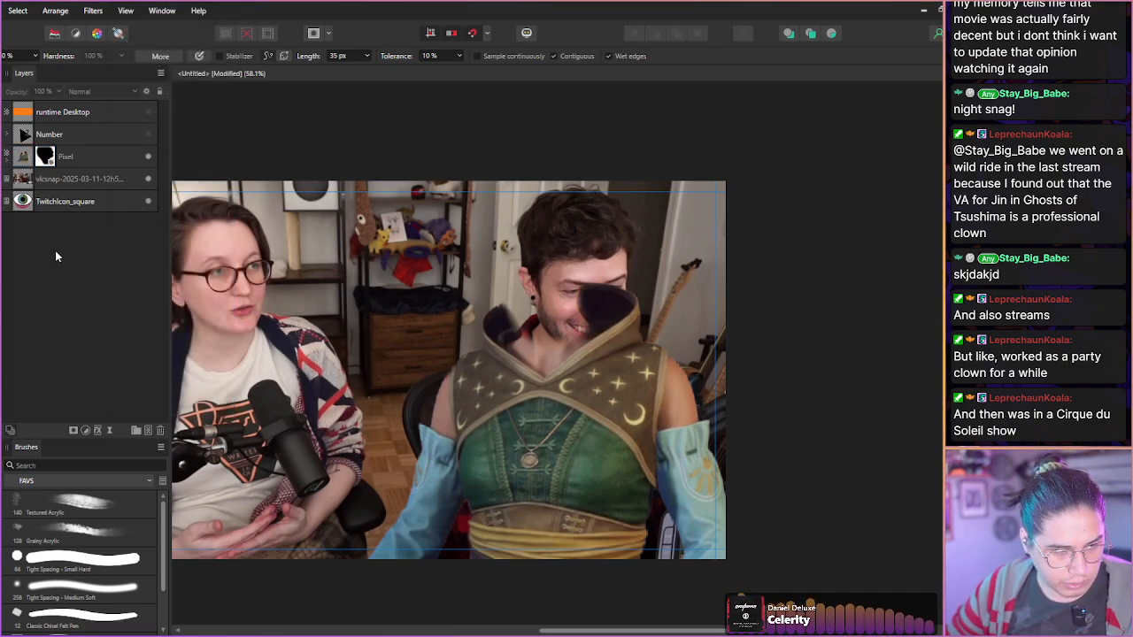
- Add a live Mesh Warp filter to the masked character cutout
{"action": "left_click", "coordinate": [25, 156]}
{"action": "left_click", "coordinate": [110, 431]}
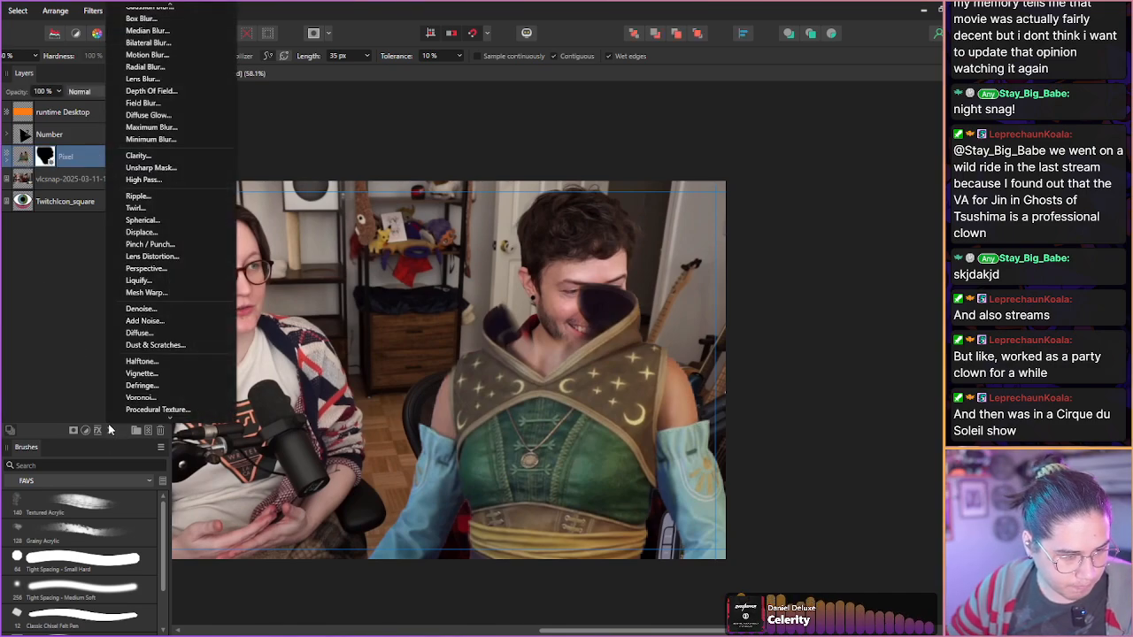
{"action": "left_click", "coordinate": [137, 292]}
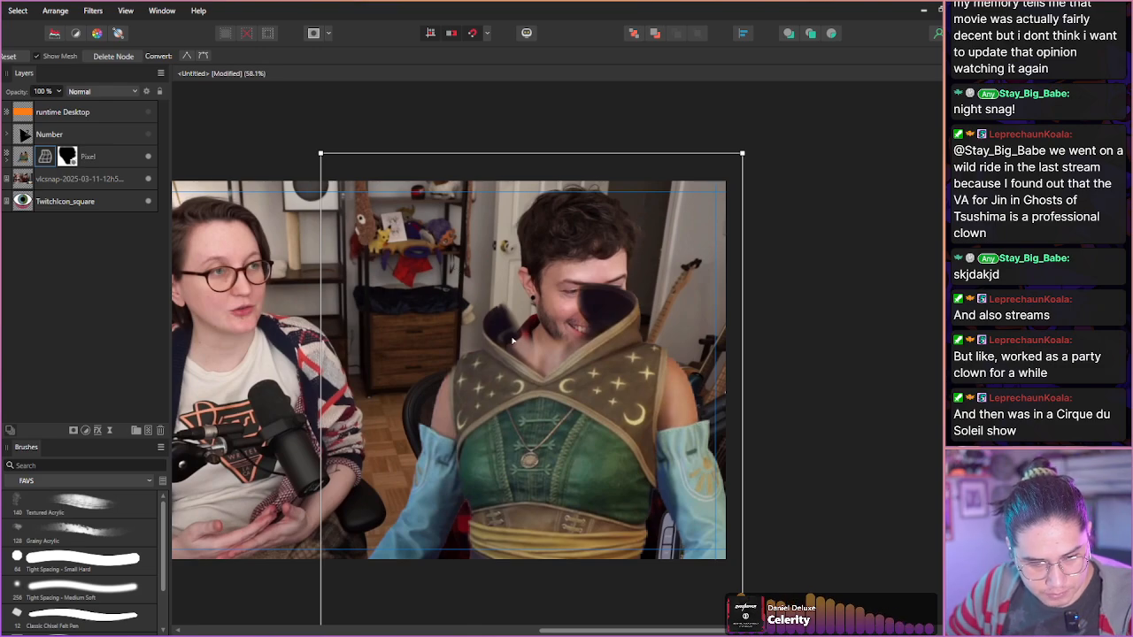
- Add mesh warp nodes at both shoulders of the outfit and pull them slightly inward to narrow the shoulders
{"action": "left_click", "coordinate": [455, 365]}
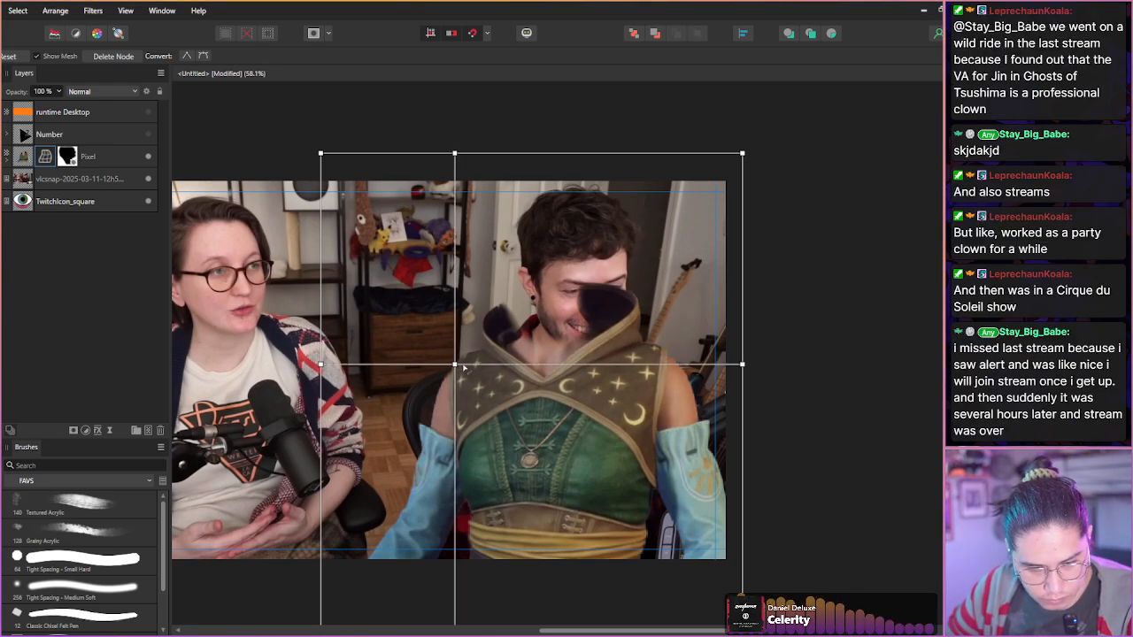
{"action": "left_click", "coordinate": [665, 364]}
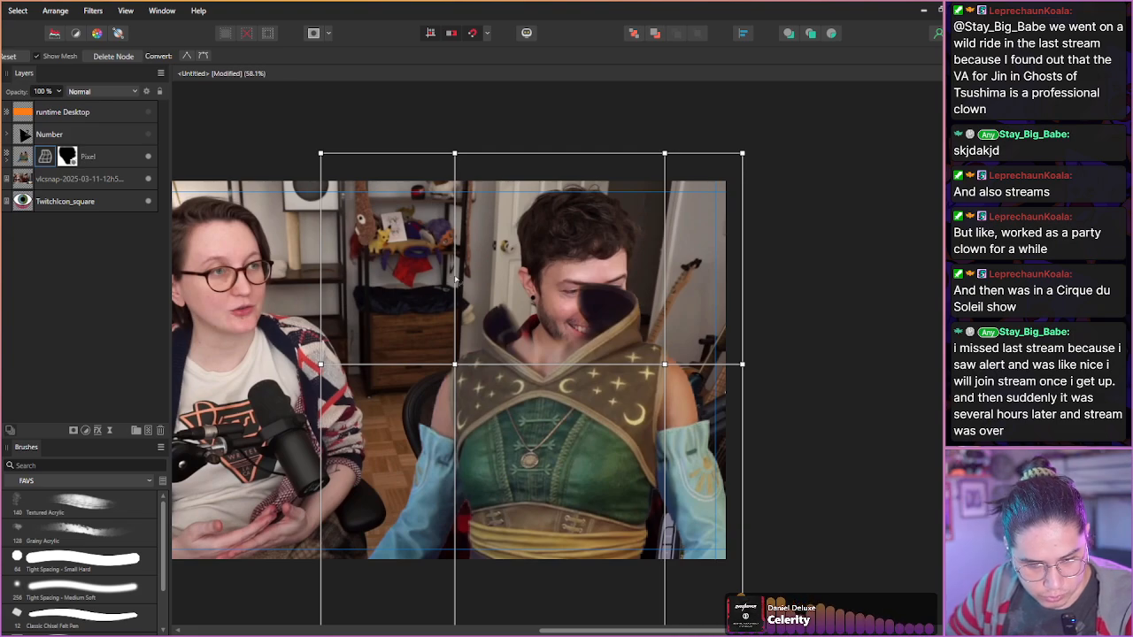
{"action": "left_click_drag", "start_coordinate": [666, 364], "coordinate": [652, 363]}
{"action": "mouse_move", "coordinate": [455, 363]}
{"action": "left_mouse_down"}
{"action": "mouse_move", "coordinate": [476, 410]}
{"action": "mouse_move", "coordinate": [457, 370]}
{"action": "left_mouse_up"}
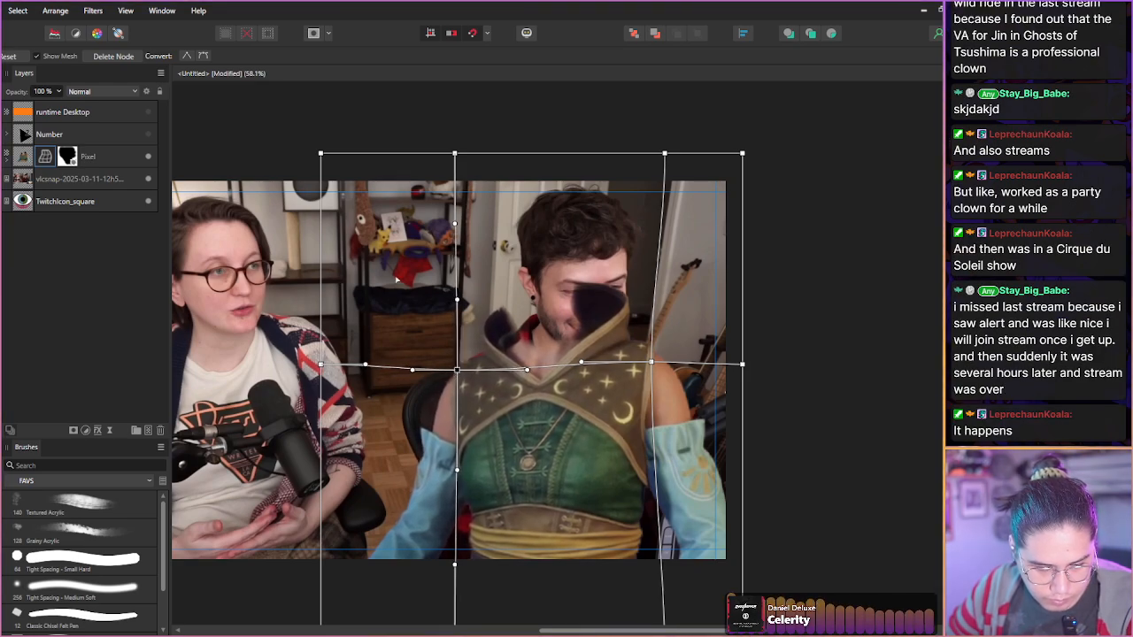
- Add mesh nodes at both sides of the waist and shift them with the lower-edge nodes to reshape the torso
{"action": "left_click_drag", "start_coordinate": [555, 548], "coordinate": [544, 460]}
{"action": "mouse_move", "coordinate": [652, 580]}
{"action": "left_mouse_down"}
{"action": "mouse_move", "coordinate": [634, 577]}
{"action": "mouse_move", "coordinate": [662, 578]}
{"action": "left_mouse_up"}
{"action": "left_click", "coordinate": [644, 410]}
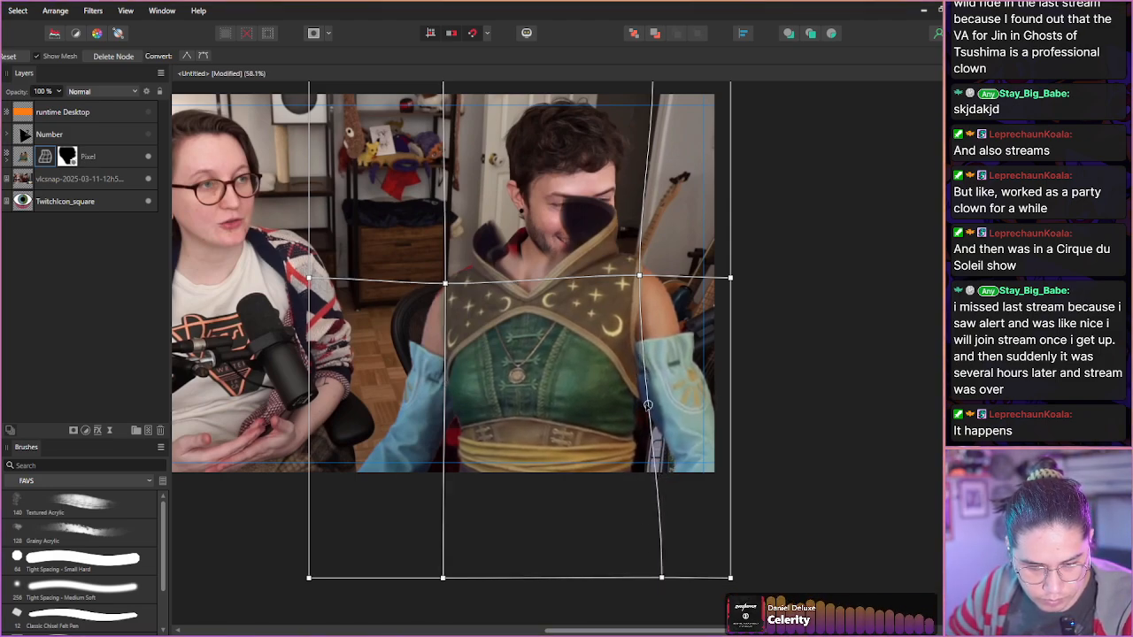
{"action": "left_click_drag", "start_coordinate": [648, 405], "coordinate": [652, 402]}
{"action": "left_click_drag", "start_coordinate": [440, 409], "coordinate": [456, 391]}
{"action": "left_click_drag", "start_coordinate": [445, 580], "coordinate": [488, 582]}
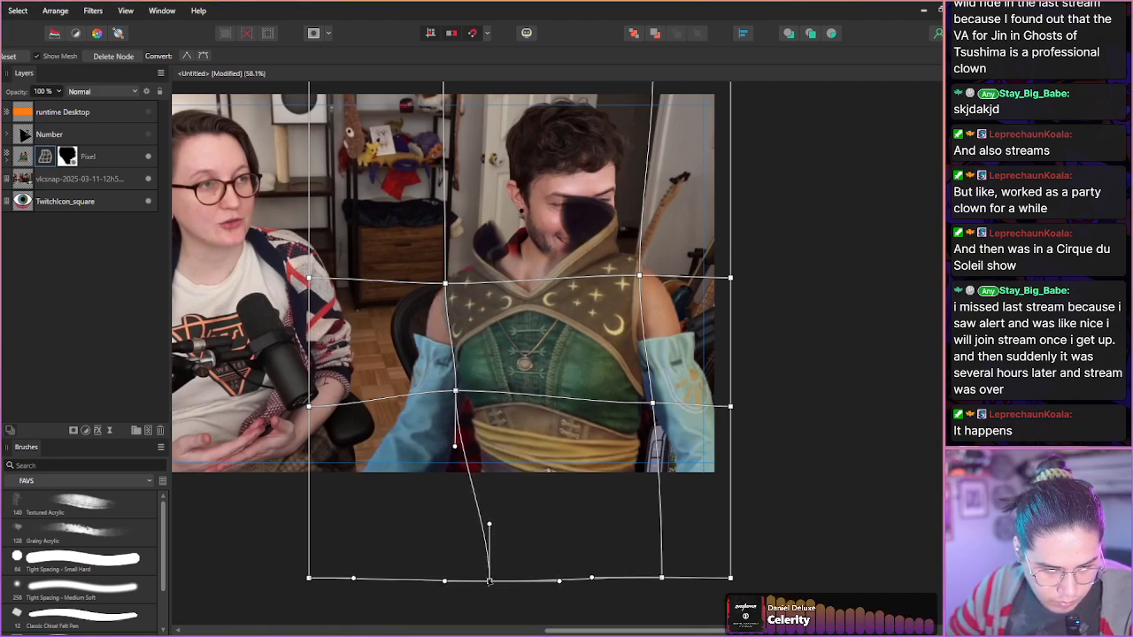
- Pull the outfit mesh's left waist nodes and lower-left corner inward to bring the sleeve closer to the torso
{"action": "left_click", "coordinate": [455, 391]}
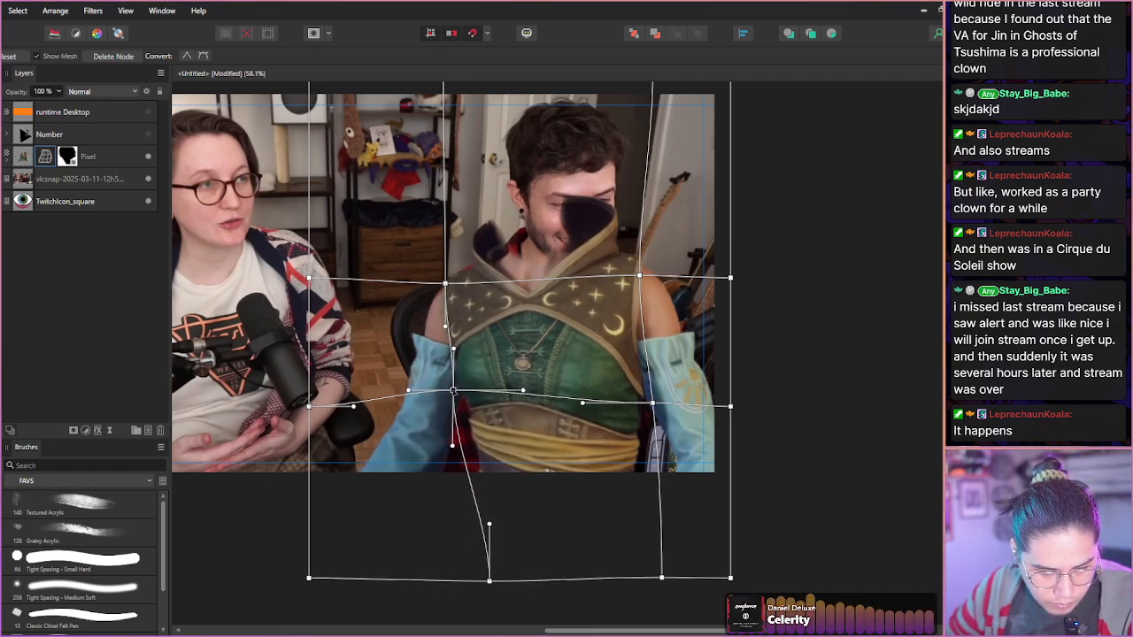
{"action": "left_click_drag", "start_coordinate": [309, 407], "coordinate": [315, 415]}
{"action": "mouse_move", "coordinate": [309, 577]}
{"action": "left_mouse_down"}
{"action": "mouse_move", "coordinate": [357, 581]}
{"action": "mouse_move", "coordinate": [309, 555]}
{"action": "left_mouse_up"}
{"action": "key", "text": "ctrl+z"}
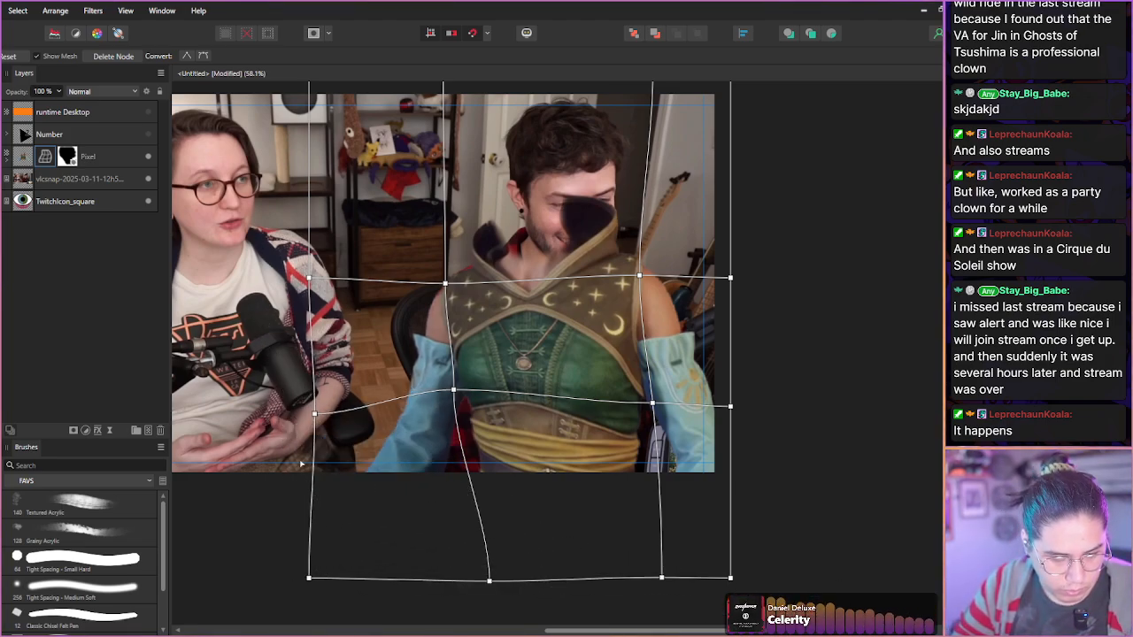
{"action": "left_click_drag", "start_coordinate": [310, 580], "coordinate": [350, 549]}
{"action": "left_click_drag", "start_coordinate": [314, 414], "coordinate": [341, 420]}
- Add a mesh row below the outfit's waist and adjust its left nodes along with the left waist and shoulder nodes
{"action": "left_click", "coordinate": [469, 475]}
{"action": "left_click_drag", "start_coordinate": [469, 473], "coordinate": [469, 472]}
{"action": "mouse_move", "coordinate": [354, 491]}
{"action": "left_mouse_down"}
{"action": "mouse_move", "coordinate": [378, 490]}
{"action": "mouse_move", "coordinate": [360, 488]}
{"action": "left_mouse_up"}
{"action": "left_click", "coordinate": [342, 420]}
{"action": "left_click_drag", "start_coordinate": [342, 421], "coordinate": [344, 422]}
{"action": "left_click_drag", "start_coordinate": [309, 278], "coordinate": [314, 282]}
{"action": "left_click_drag", "start_coordinate": [445, 283], "coordinate": [445, 280]}
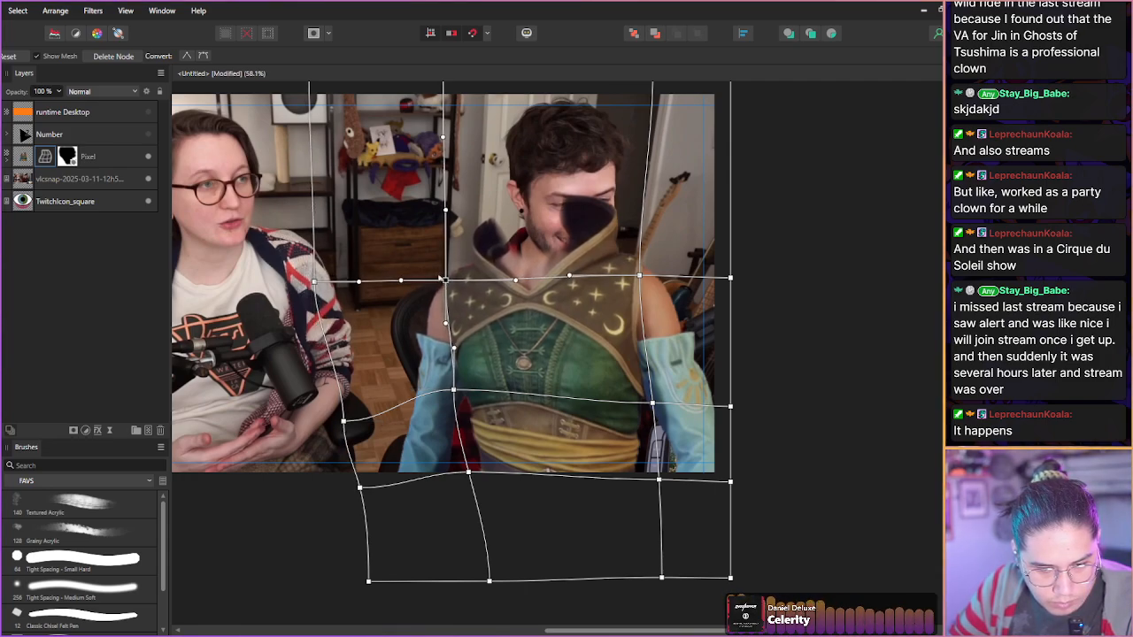
- Add a mesh column through the centre of the outfit and shift its chest, waist and hip nodes to the right
{"action": "double_click", "coordinate": [541, 280]}
{"action": "left_click_drag", "start_coordinate": [541, 279], "coordinate": [556, 277]}
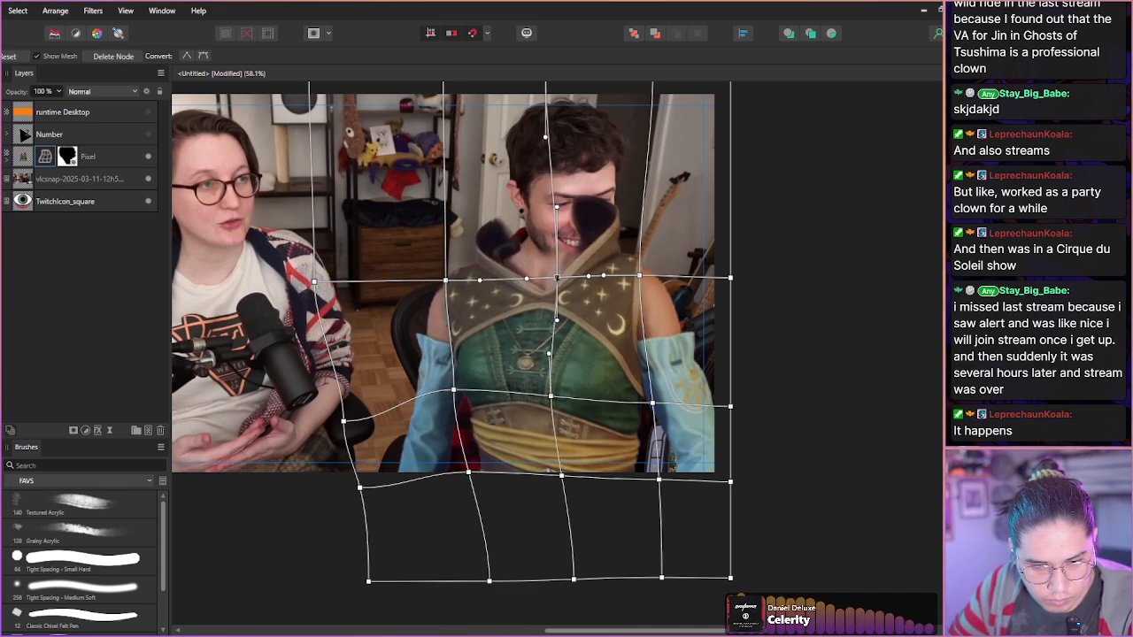
{"action": "left_click_drag", "start_coordinate": [555, 403], "coordinate": [564, 405]}
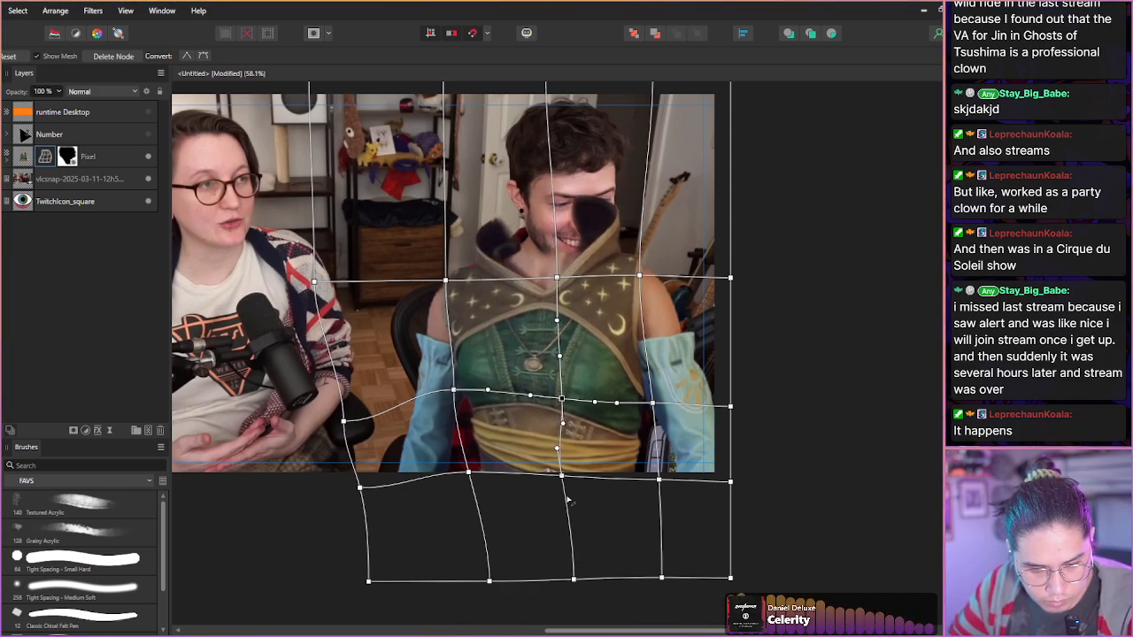
{"action": "left_click_drag", "start_coordinate": [562, 477], "coordinate": [567, 477]}
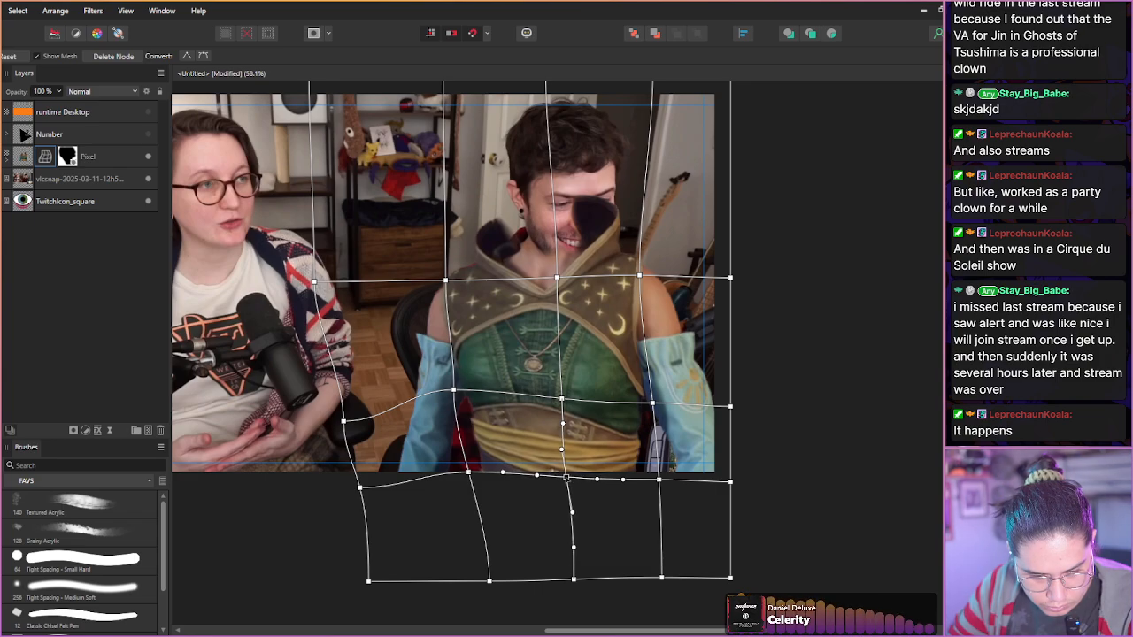
- Shift the mesh nodes on the left side of the torso inward and adjust the lower-edge nodes to match
{"action": "left_click_drag", "start_coordinate": [468, 472], "coordinate": [475, 474]}
{"action": "mouse_move", "coordinate": [452, 388]}
{"action": "left_mouse_down"}
{"action": "mouse_move", "coordinate": [486, 374]}
{"action": "mouse_move", "coordinate": [469, 376]}
{"action": "left_mouse_up"}
{"action": "left_click_drag", "start_coordinate": [474, 471], "coordinate": [487, 477]}
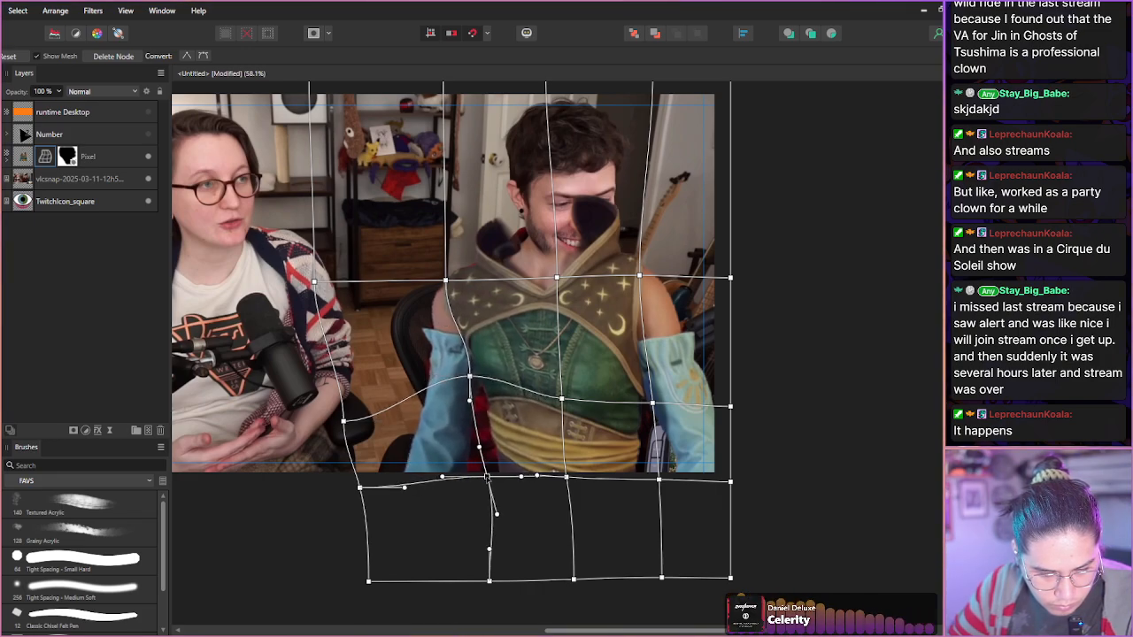
{"action": "left_click_drag", "start_coordinate": [489, 582], "coordinate": [499, 579]}
{"action": "left_click", "coordinate": [574, 580]}
{"action": "left_click_drag", "start_coordinate": [575, 579], "coordinate": [577, 574]}
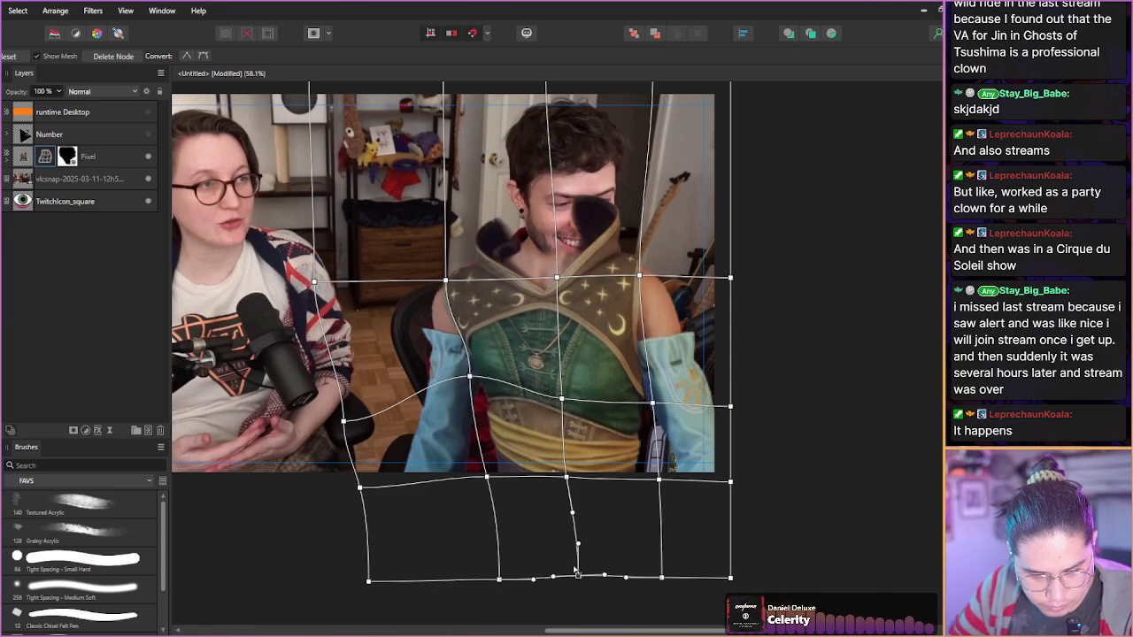
- Fine-tune the left shoulder and waist nodes and pull the mesh's outer left edge inward to narrow the sleeve side
{"action": "left_click", "coordinate": [446, 281]}
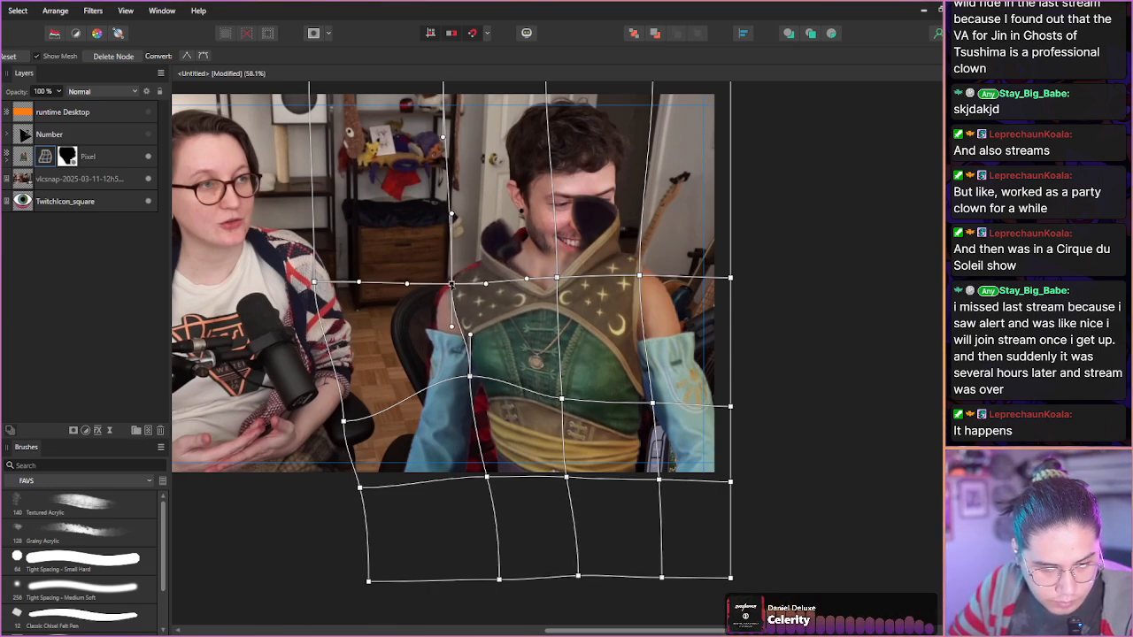
{"action": "mouse_move", "coordinate": [343, 421]}
{"action": "left_mouse_down"}
{"action": "mouse_move", "coordinate": [360, 412]}
{"action": "mouse_move", "coordinate": [352, 419]}
{"action": "left_mouse_up"}
{"action": "left_click_drag", "start_coordinate": [360, 492], "coordinate": [385, 489]}
{"action": "left_click_drag", "start_coordinate": [470, 378], "coordinate": [473, 397]}
{"action": "left_click_drag", "start_coordinate": [487, 477], "coordinate": [485, 480]}
{"action": "mouse_move", "coordinate": [385, 488]}
{"action": "left_mouse_down"}
{"action": "mouse_move", "coordinate": [403, 490]}
{"action": "mouse_move", "coordinate": [380, 490]}
{"action": "left_mouse_up"}
{"action": "left_click_drag", "start_coordinate": [353, 419], "coordinate": [370, 418]}
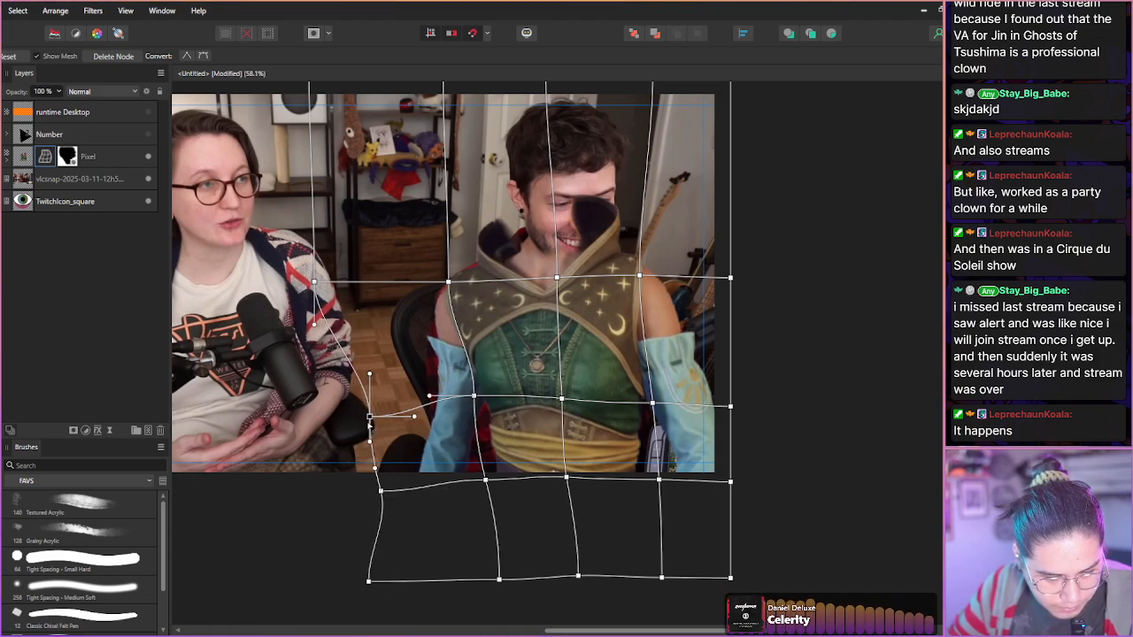
{"action": "left_click_drag", "start_coordinate": [315, 281], "coordinate": [332, 282]}
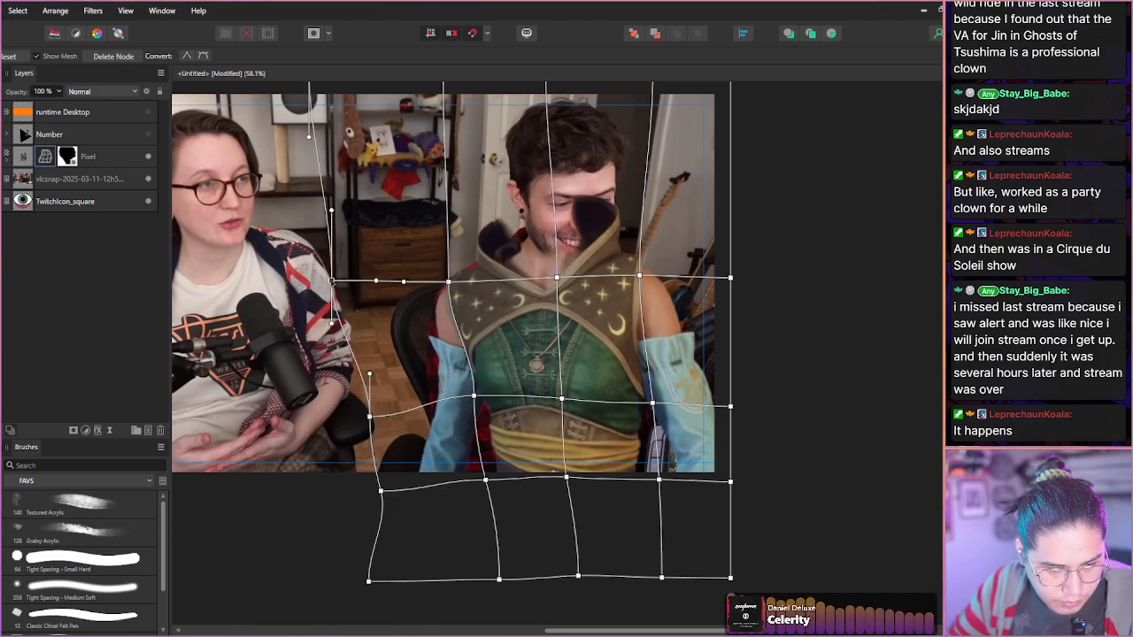
{"action": "left_click_drag", "start_coordinate": [369, 581], "coordinate": [398, 583]}
- Add a mesh row at collar height and reposition the collar and neckline nodes to uncover the host's smile
{"action": "left_click", "coordinate": [18, 160]}
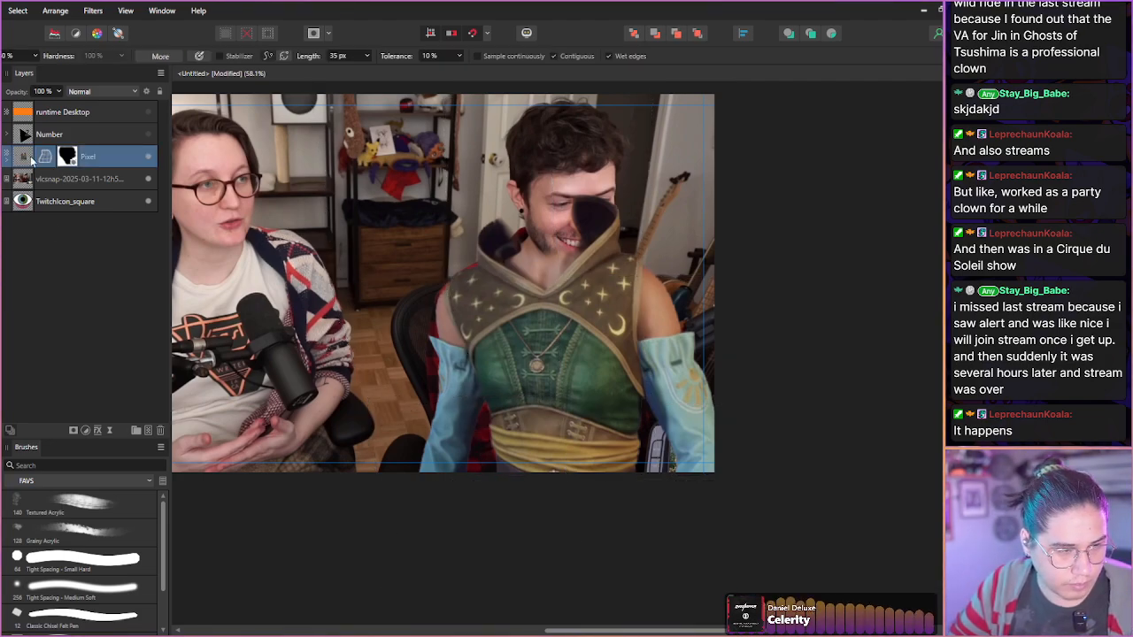
{"action": "left_click", "coordinate": [43, 165]}
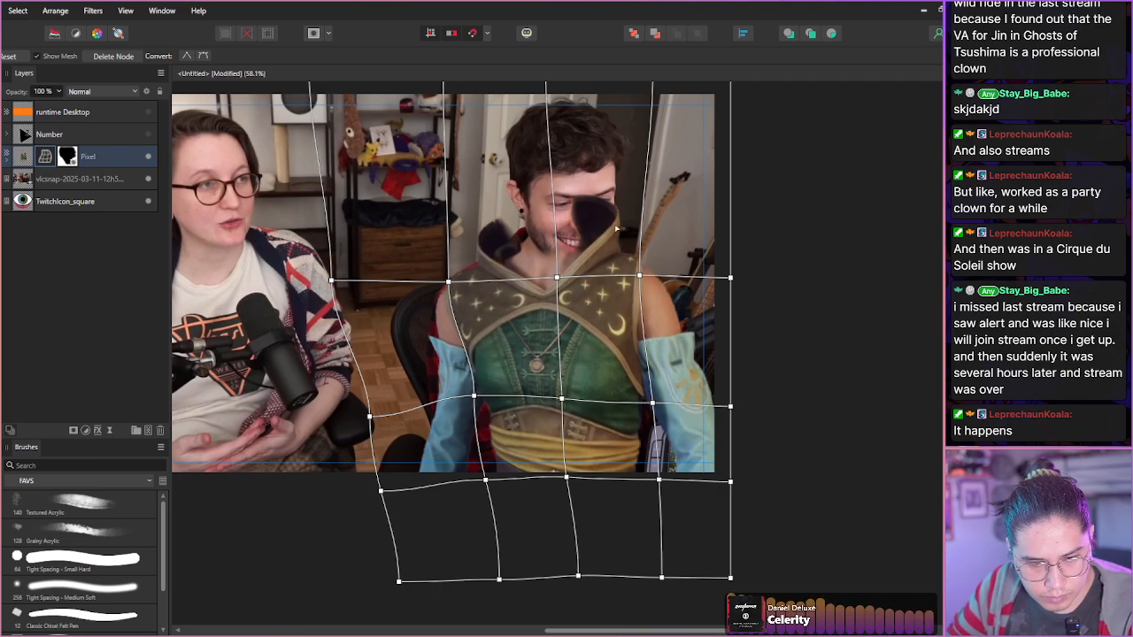
{"action": "left_click", "coordinate": [642, 215]}
{"action": "left_click_drag", "start_coordinate": [642, 214], "coordinate": [652, 223]}
{"action": "left_click_drag", "start_coordinate": [555, 215], "coordinate": [579, 232]}
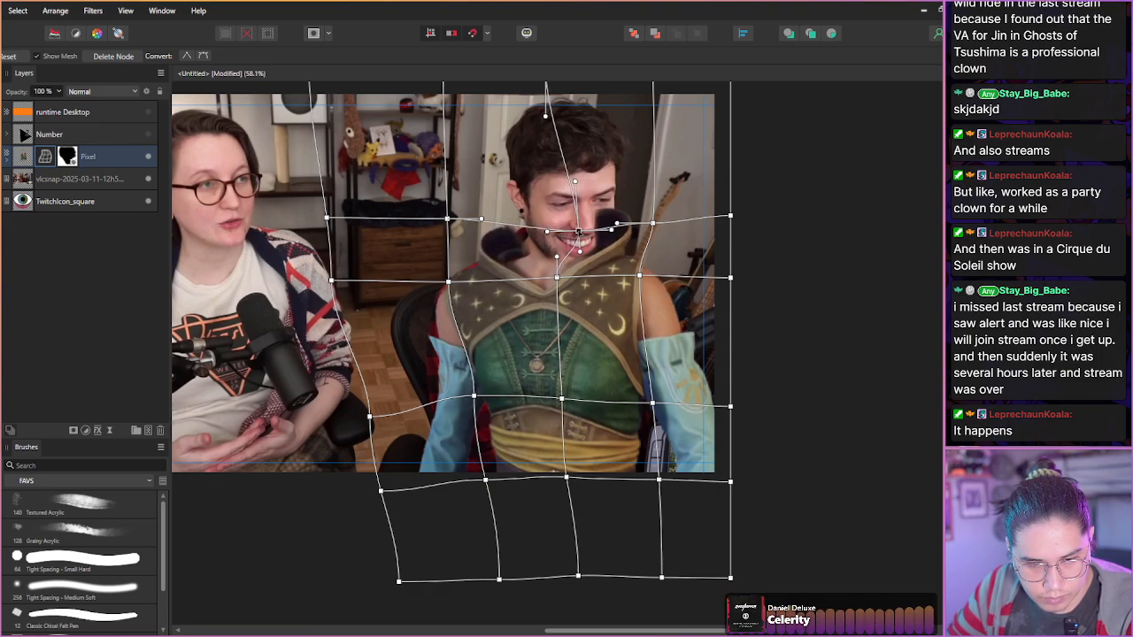
{"action": "left_click_drag", "start_coordinate": [557, 278], "coordinate": [576, 278]}
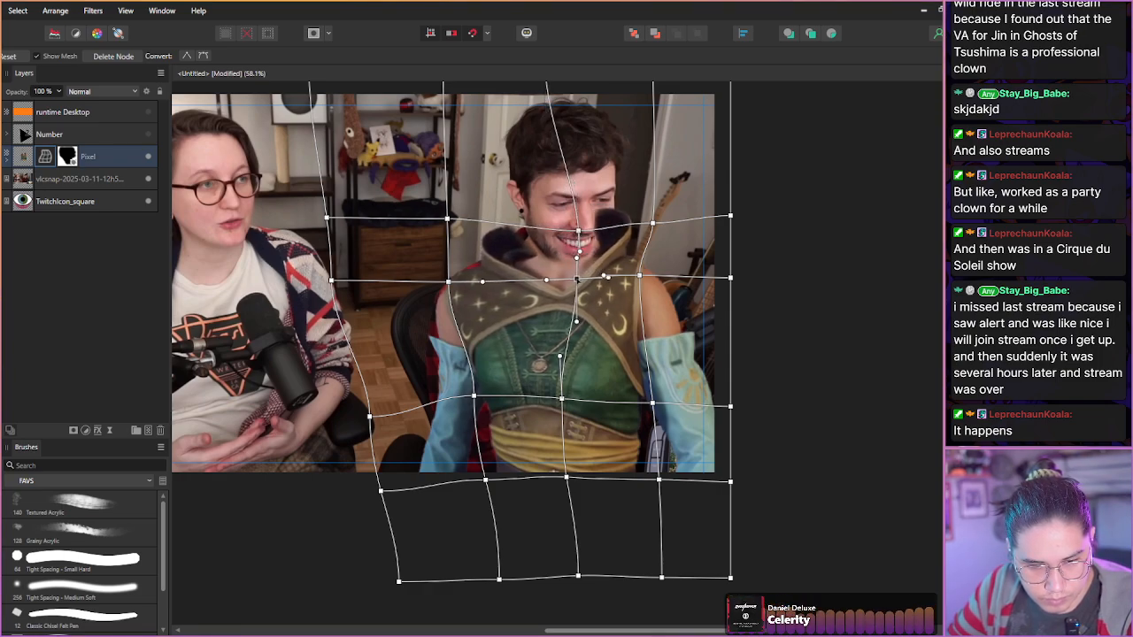
{"action": "left_click_drag", "start_coordinate": [448, 219], "coordinate": [474, 215]}
{"action": "left_click_drag", "start_coordinate": [449, 280], "coordinate": [456, 275]}
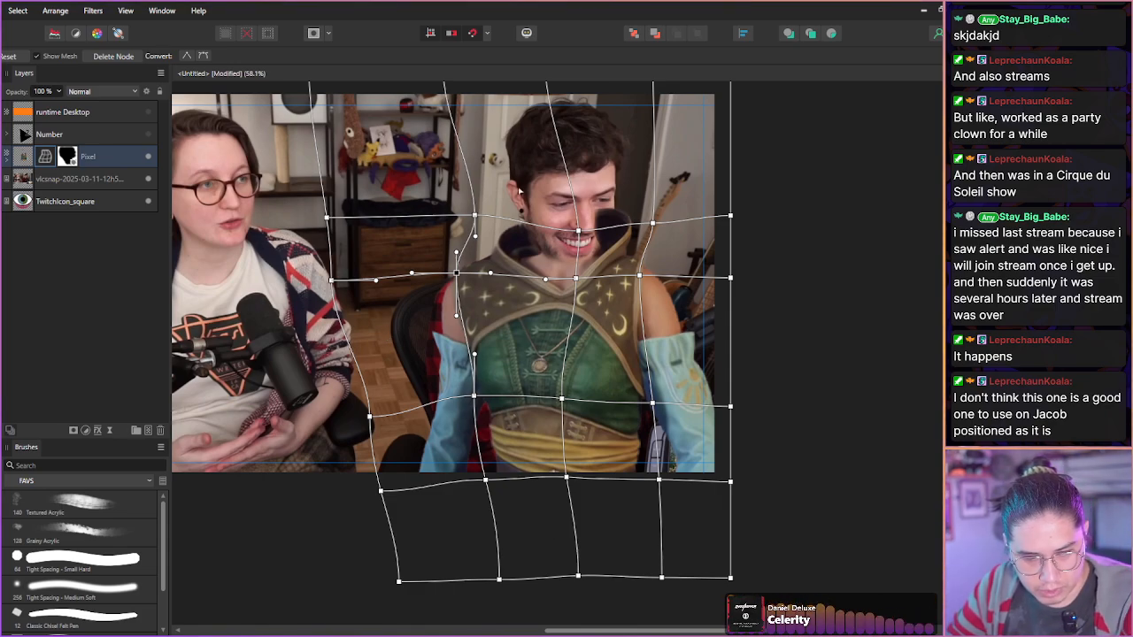
- Raise the centre and right mesh nodes at the waist and hips and nudge the left ones to level the outfit
{"action": "left_click_drag", "start_coordinate": [561, 398], "coordinate": [566, 388]}
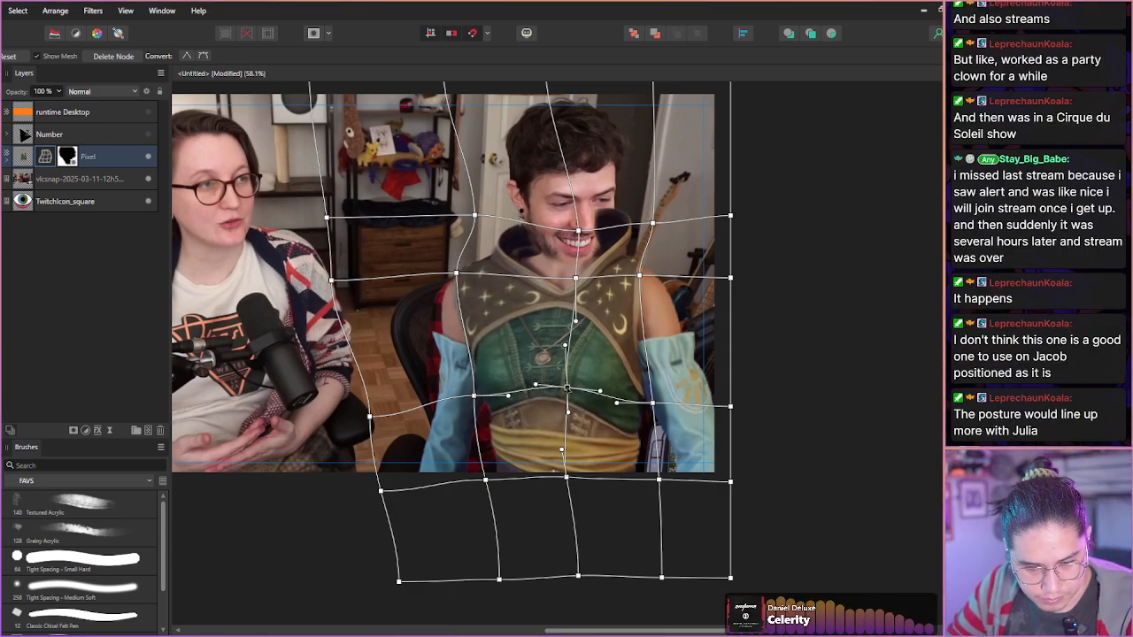
{"action": "left_click_drag", "start_coordinate": [652, 403], "coordinate": [650, 378]}
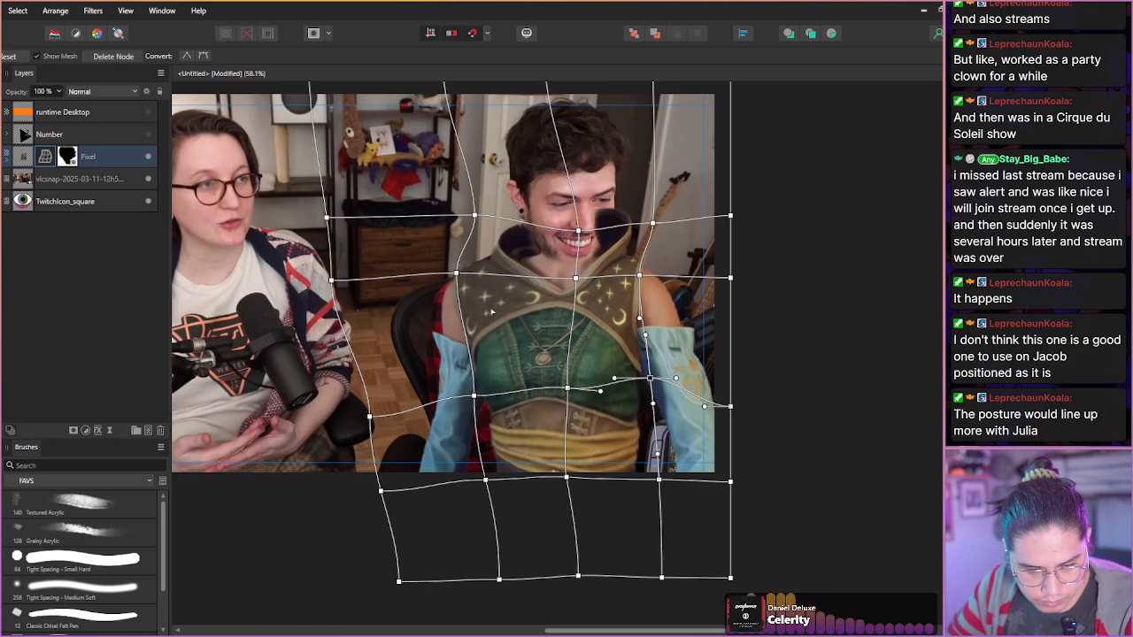
{"action": "left_click_drag", "start_coordinate": [475, 396], "coordinate": [479, 397]}
{"action": "mouse_move", "coordinate": [567, 388]}
{"action": "left_mouse_down"}
{"action": "mouse_move", "coordinate": [572, 375]}
{"action": "mouse_move", "coordinate": [572, 385]}
{"action": "left_mouse_up"}
{"action": "left_click_drag", "start_coordinate": [567, 477], "coordinate": [579, 474]}
{"action": "left_click_drag", "start_coordinate": [659, 479], "coordinate": [656, 474]}
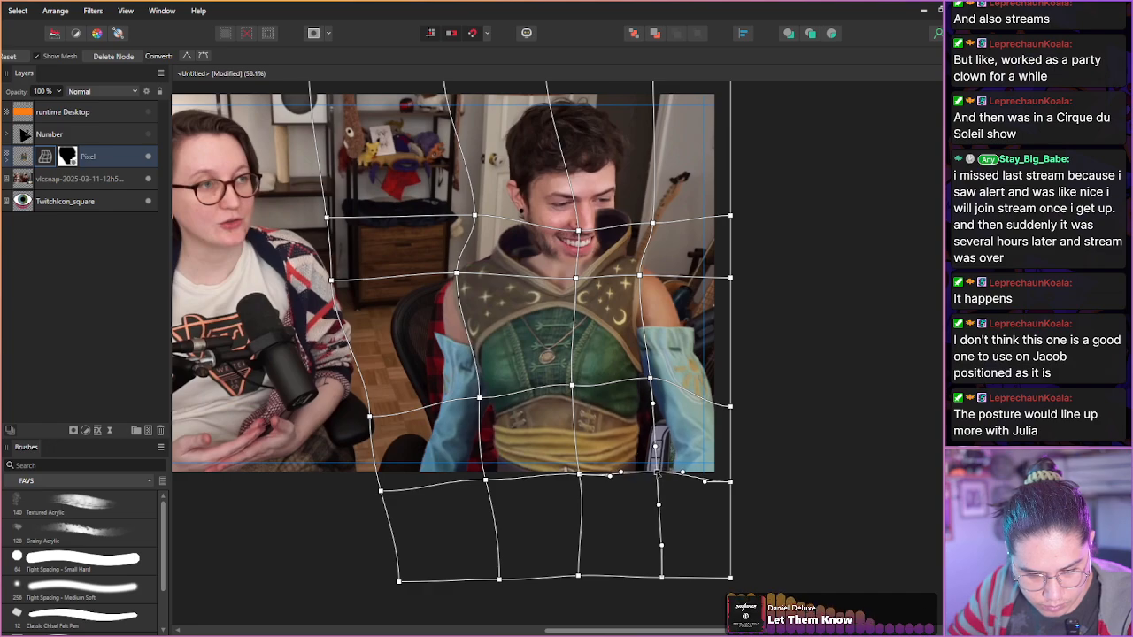
{"action": "left_click_drag", "start_coordinate": [486, 480], "coordinate": [487, 478]}
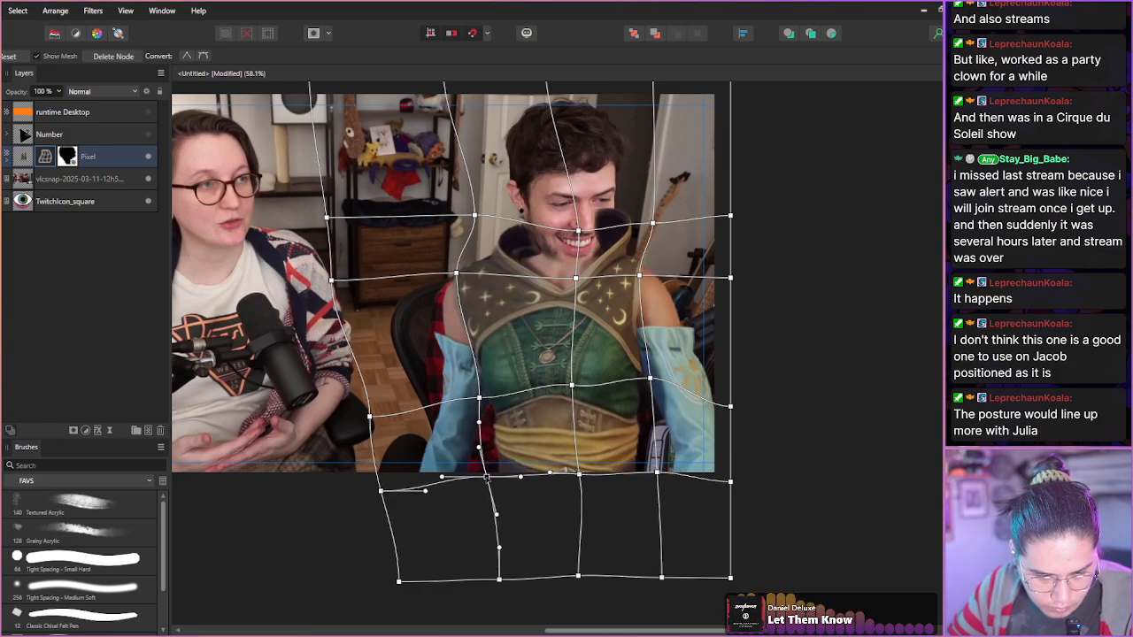
- Delete the Mesh Warp filter from the outfit cutout, keeping its mask
{"action": "left_click", "coordinate": [22, 163]}
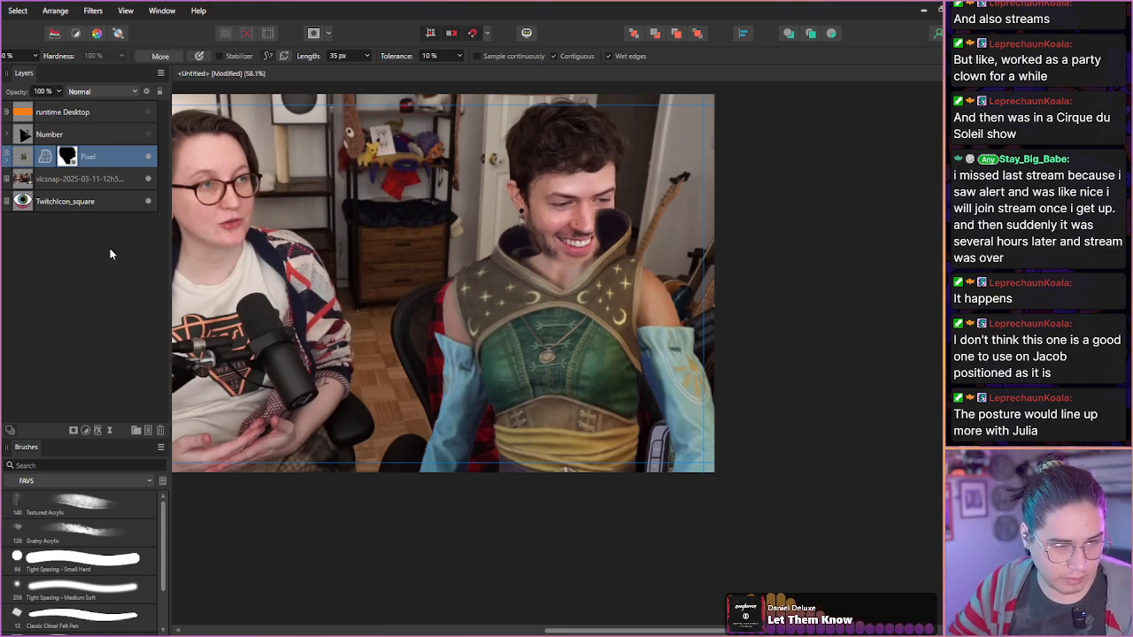
{"action": "left_click", "coordinate": [62, 260]}
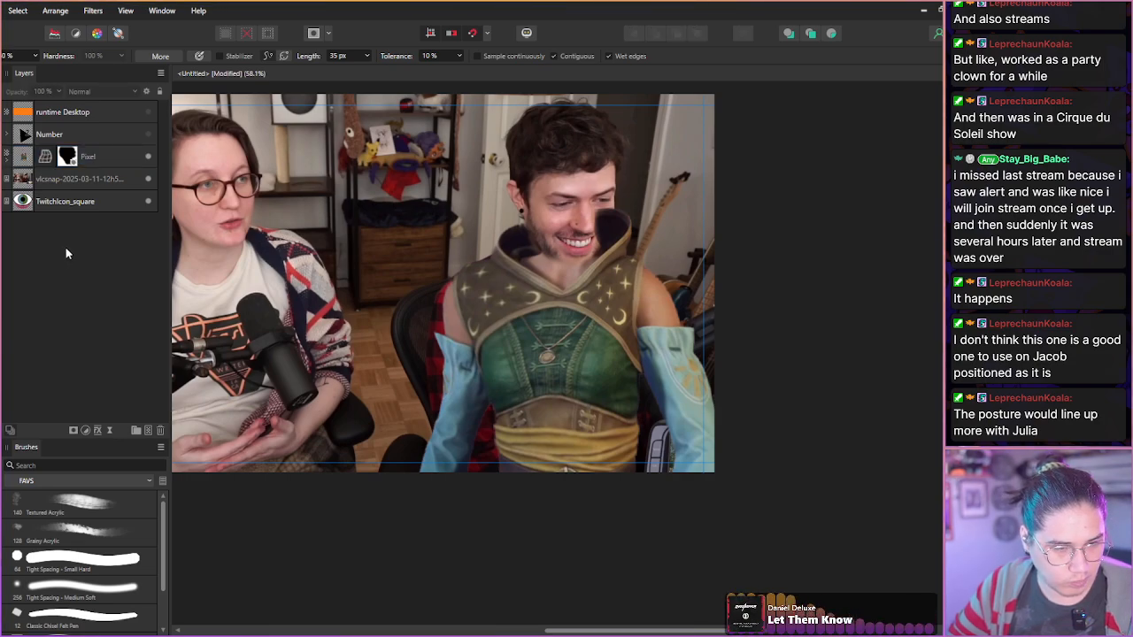
{"action": "left_click_drag", "start_coordinate": [310, 338], "coordinate": [404, 365]}
{"action": "left_click", "coordinate": [42, 162]}
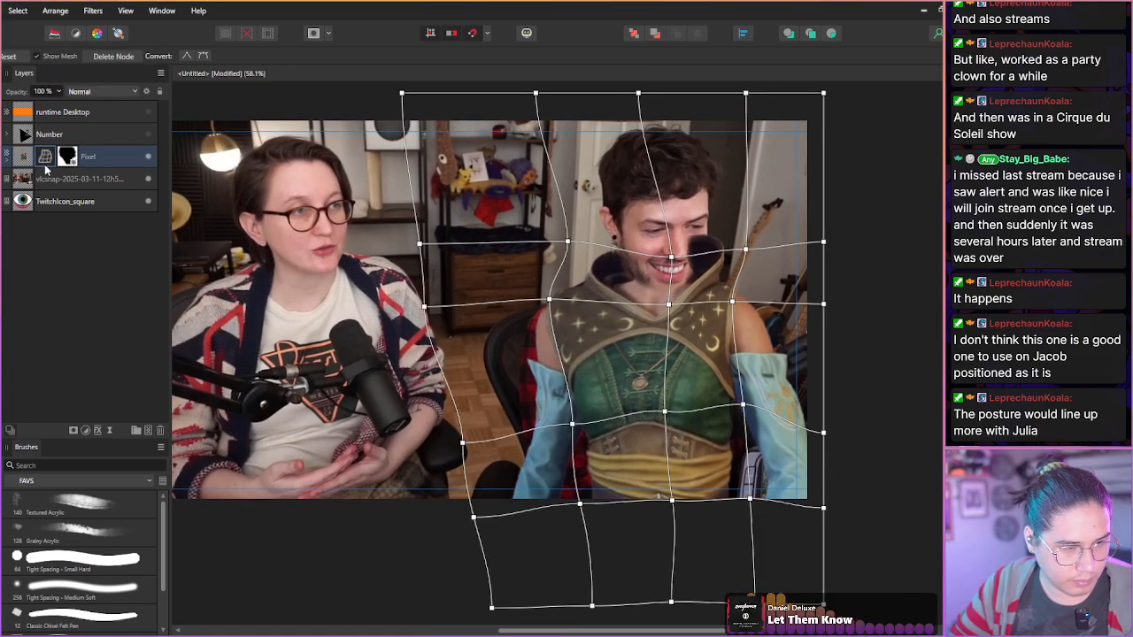
{"action": "left_click", "coordinate": [160, 430]}
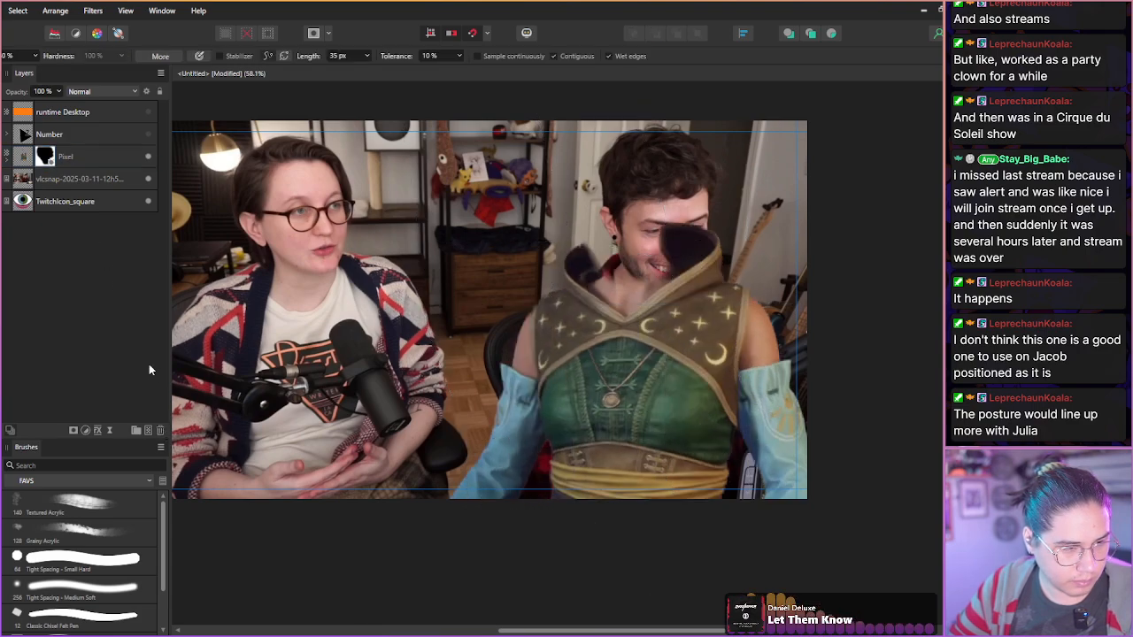
- Flip the masked outfit cutout horizontally
{"action": "left_click", "coordinate": [24, 163]}
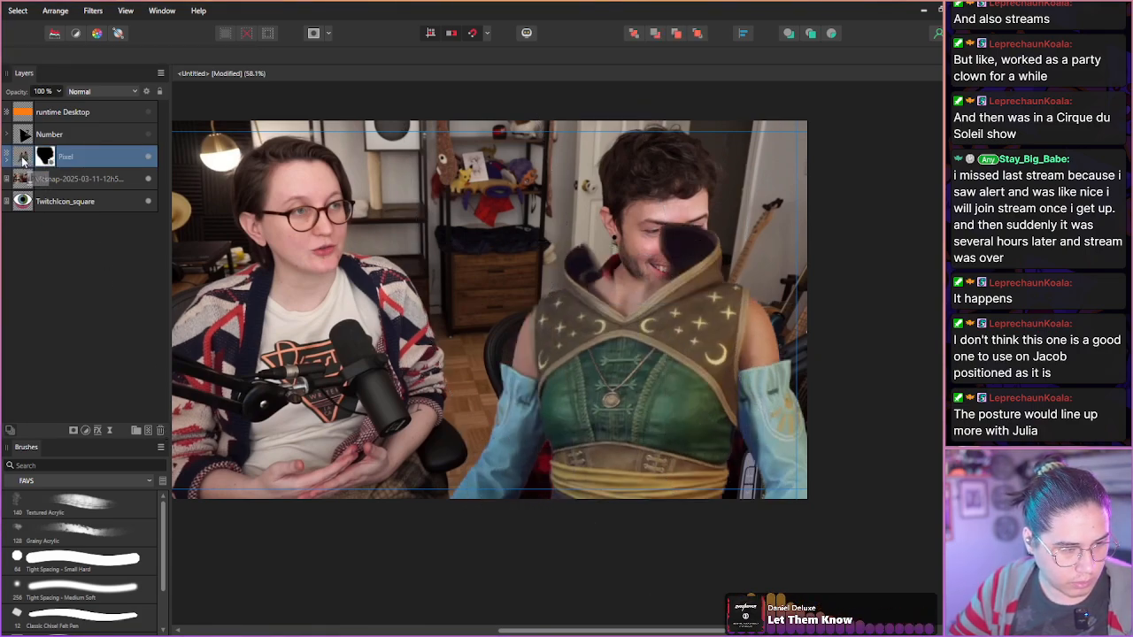
{"action": "right_click", "coordinate": [22, 155]}
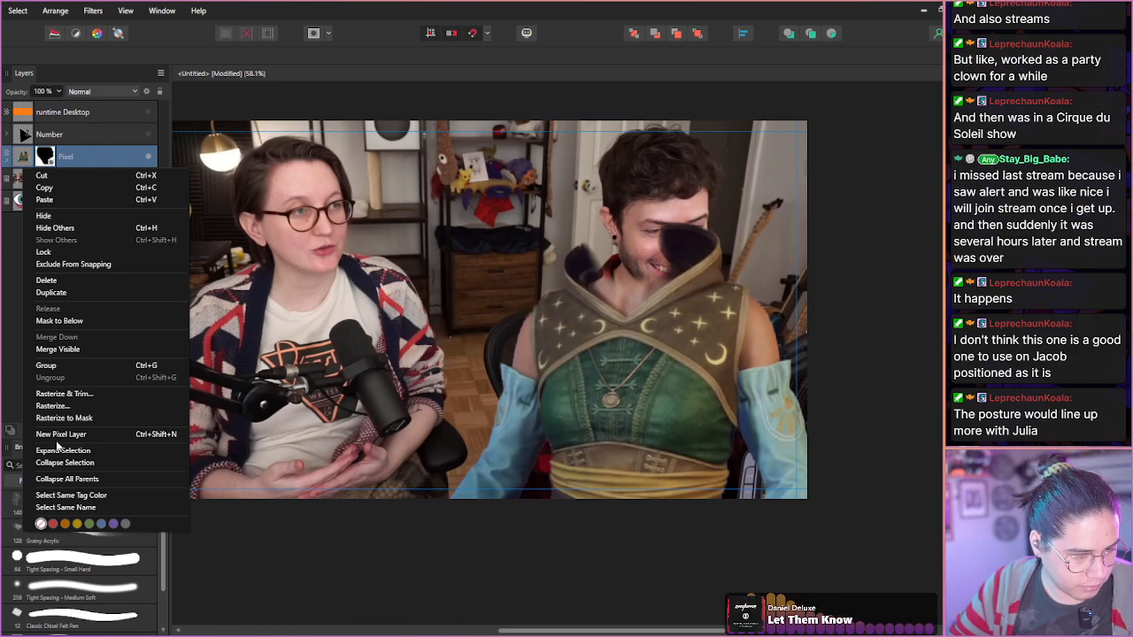
{"action": "left_click", "coordinate": [24, 154]}
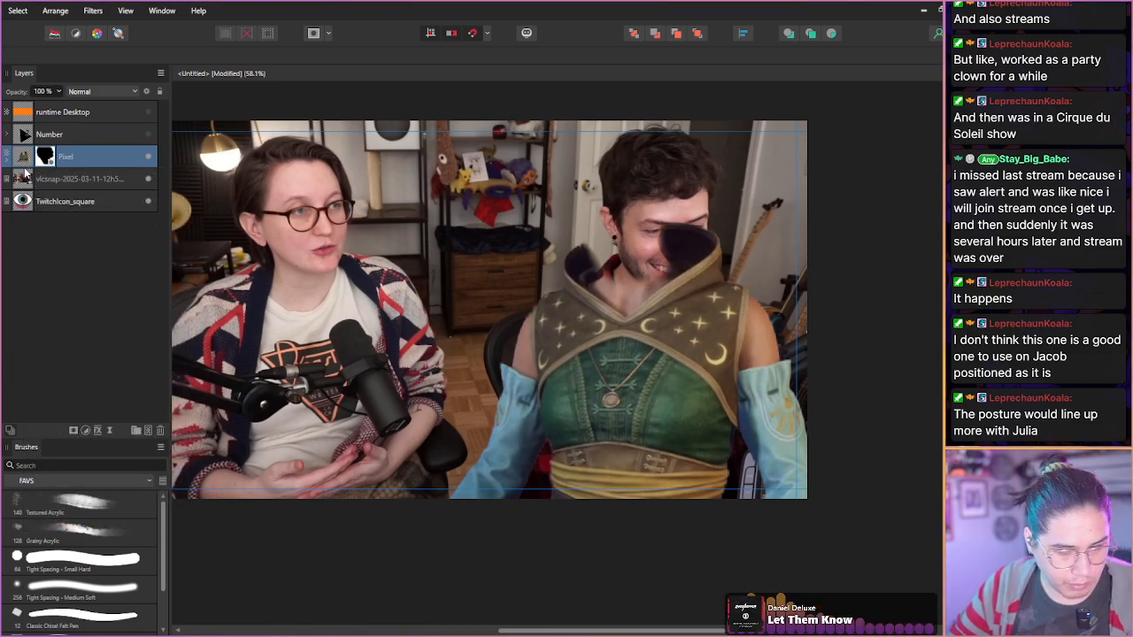
{"action": "right_click", "coordinate": [576, 350]}
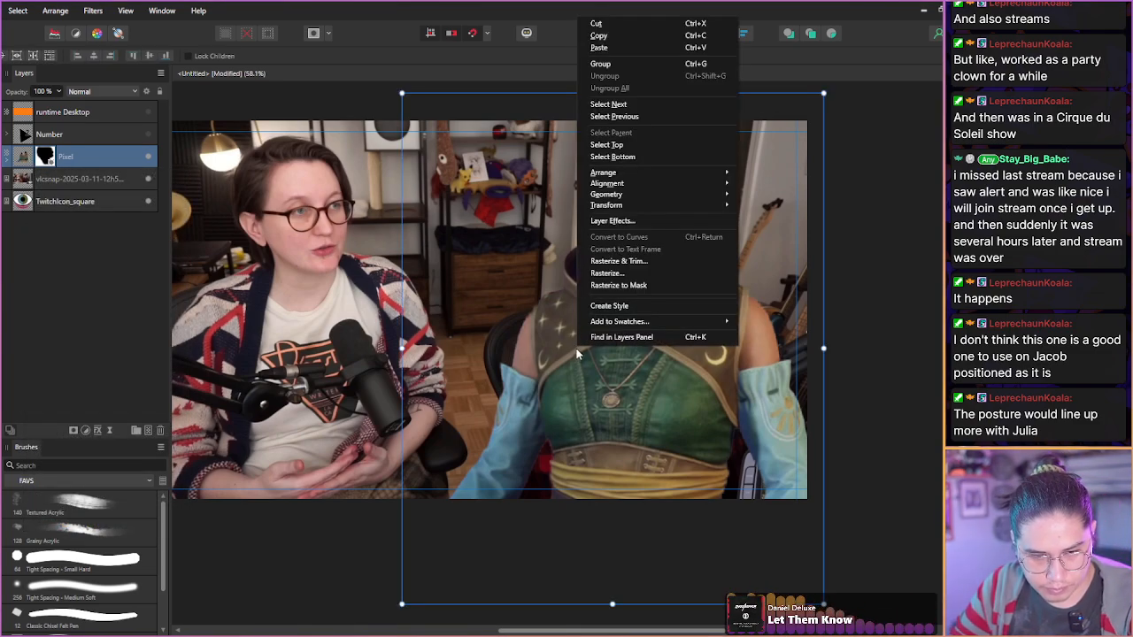
{"action": "mouse_move", "coordinate": [606, 205]}
{"action": "left_click", "coordinate": [762, 234]}
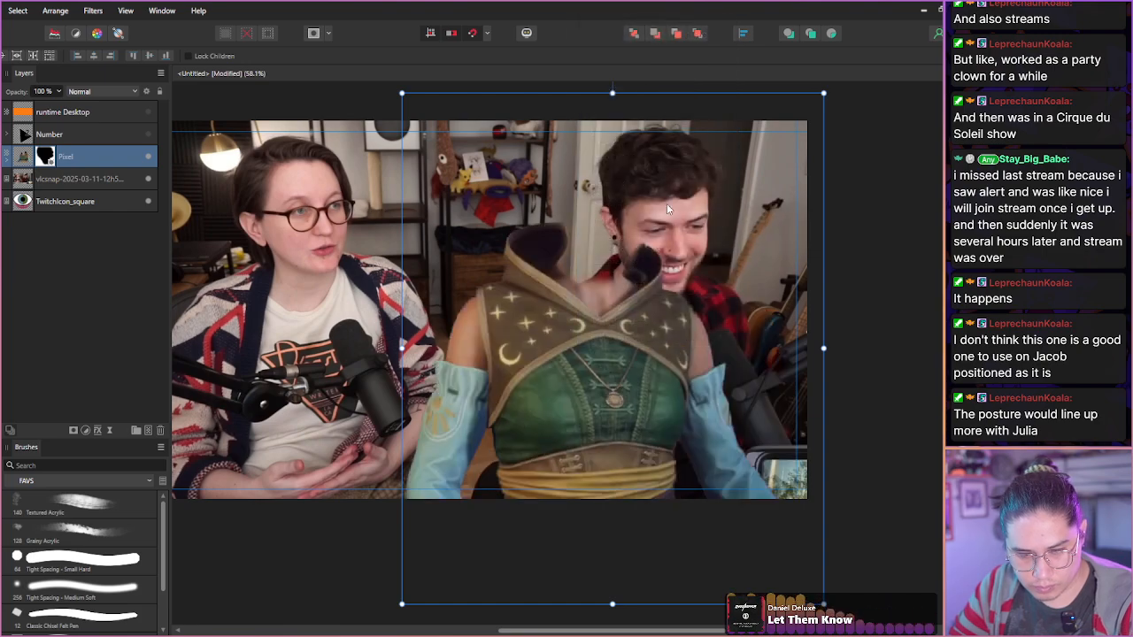
- Move the flipped outfit over the dark-haired host's torso so the collar frames his face, and check the fit
{"action": "left_click_drag", "start_coordinate": [552, 372], "coordinate": [614, 386]}
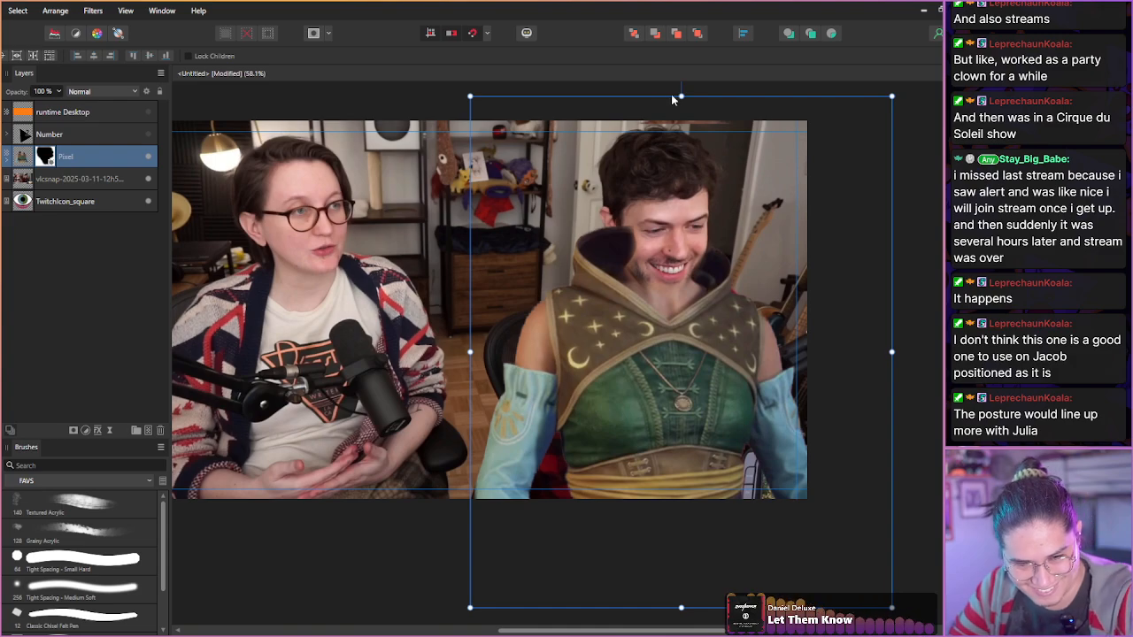
{"action": "left_click", "coordinate": [80, 286]}
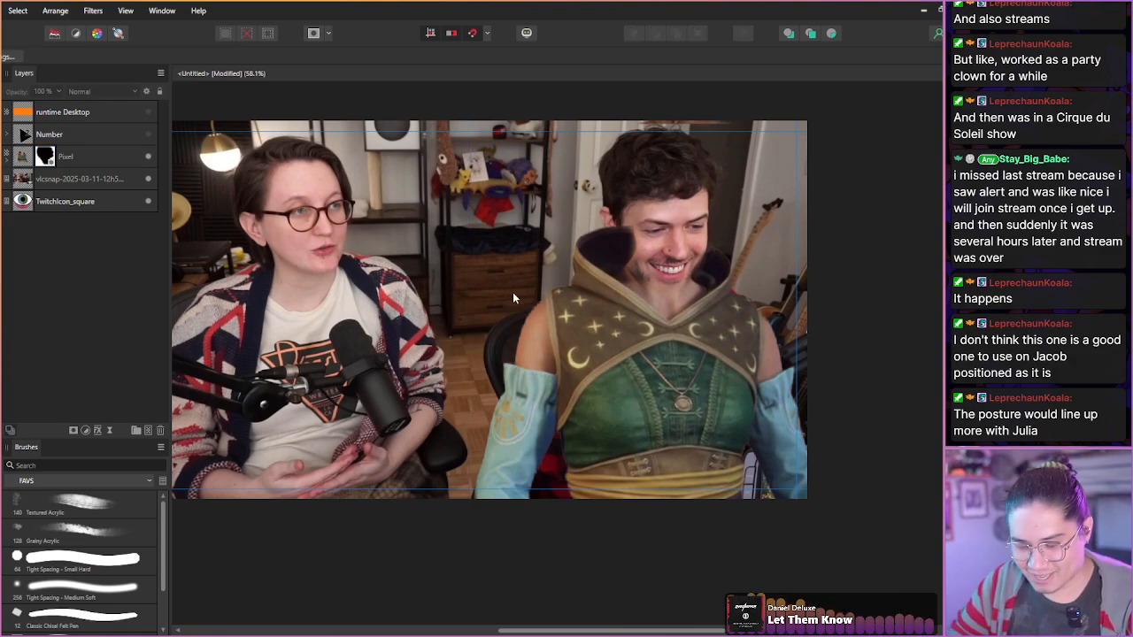
{"action": "scroll", "coordinate": [514, 297], "scroll_direction": "up", "scroll_amount": 1}
{"action": "scroll", "coordinate": [515, 297], "scroll_direction": "down", "scroll_amount": 3}
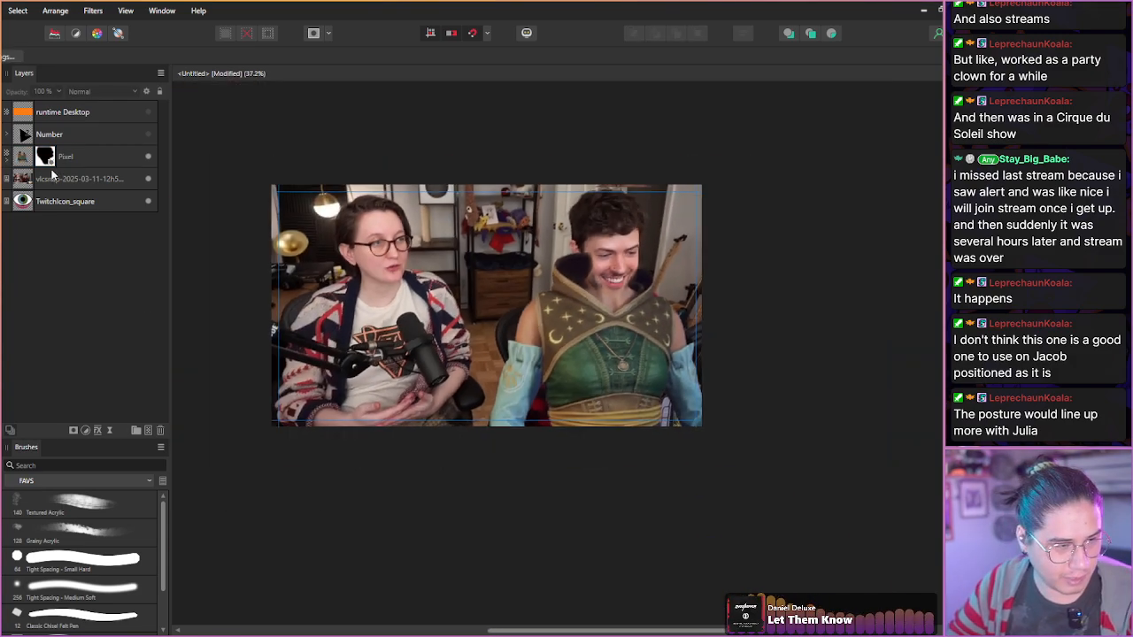
- Rotate the outfit cutout slightly counterclockwise and reposition it to follow the host's leaning shoulders
{"action": "left_click", "coordinate": [31, 164]}
{"action": "left_click_drag", "start_coordinate": [621, 147], "coordinate": [622, 148]}
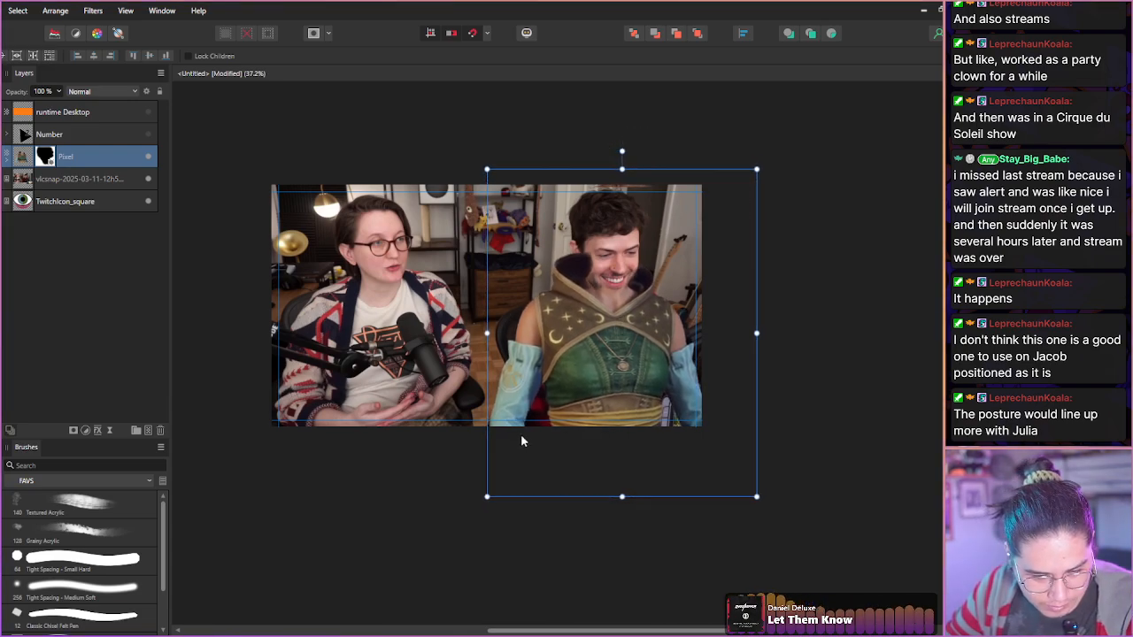
{"action": "mouse_move", "coordinate": [554, 408]}
{"action": "left_mouse_down"}
{"action": "mouse_move", "coordinate": [555, 423]}
{"action": "mouse_move", "coordinate": [546, 404]}
{"action": "left_mouse_up"}
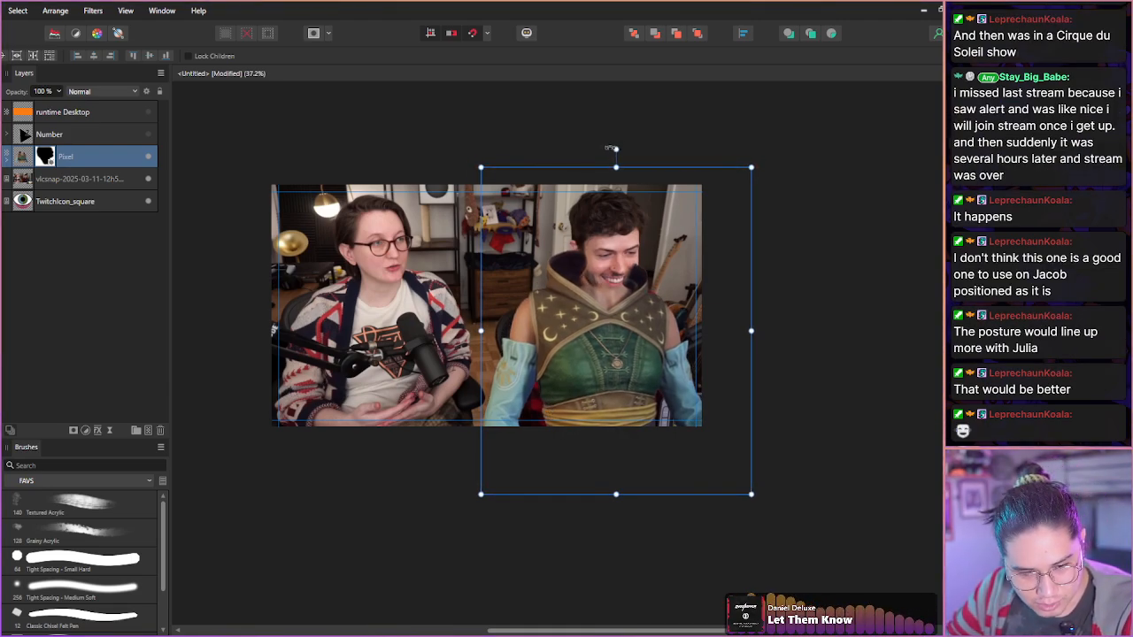
{"action": "left_click_drag", "start_coordinate": [611, 148], "coordinate": [597, 150]}
{"action": "left_click_drag", "start_coordinate": [546, 313], "coordinate": [546, 313]}
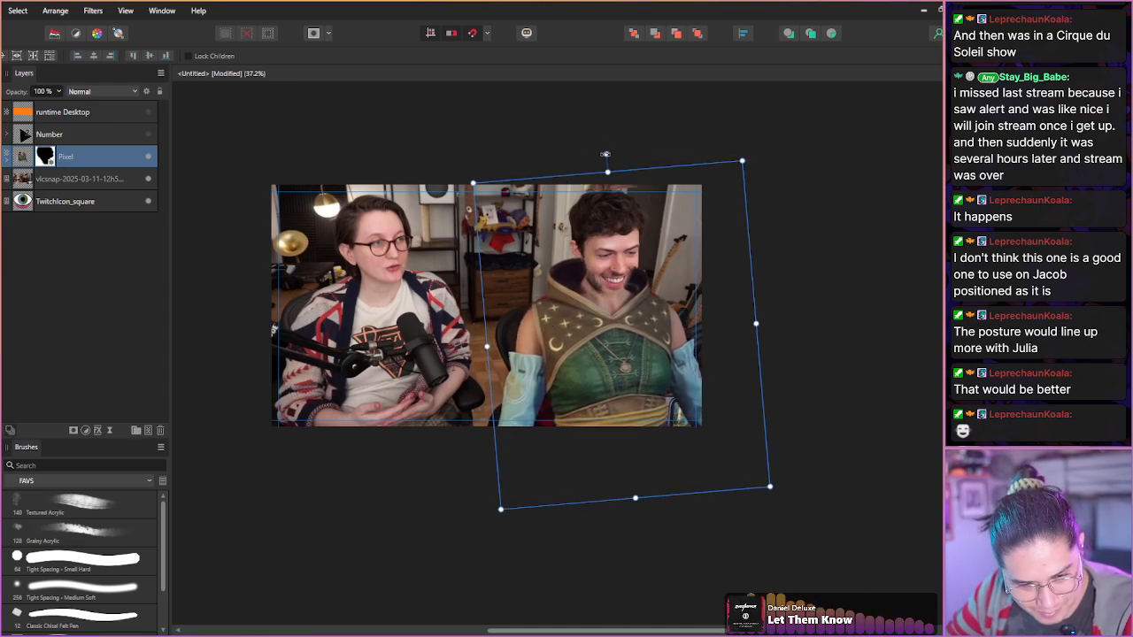
- Rotate the outfit cutout a little further counterclockwise and nudge it to sit on the dark-haired host's shoulders
{"action": "left_click_drag", "start_coordinate": [599, 155], "coordinate": [587, 165]}
{"action": "left_click_drag", "start_coordinate": [576, 337], "coordinate": [576, 333]}
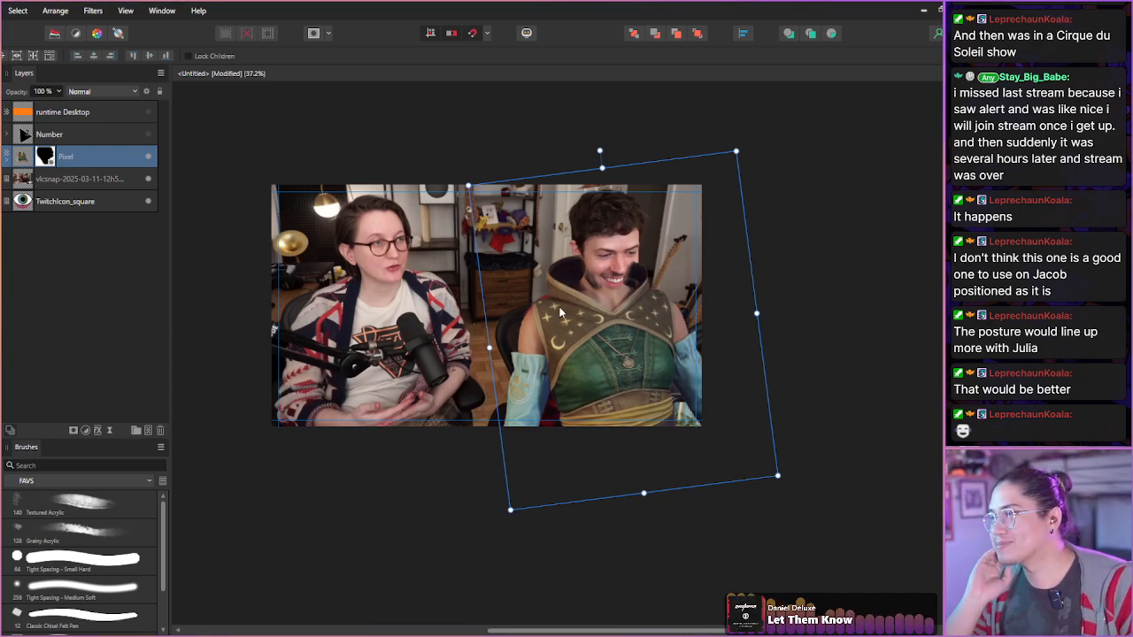
{"action": "left_click", "coordinate": [62, 184]}
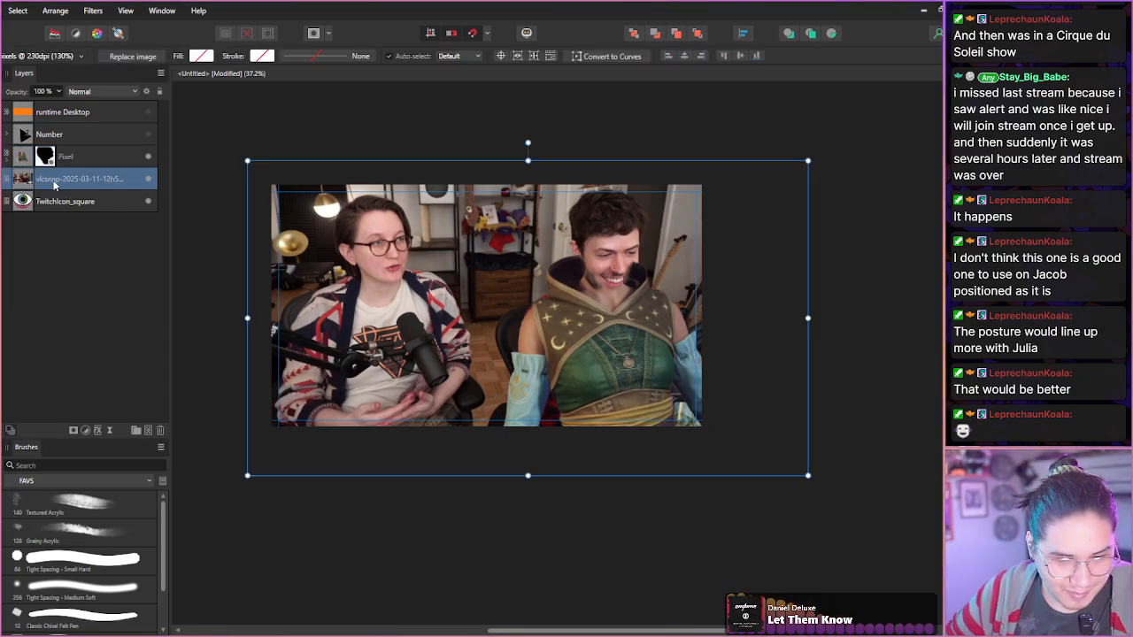
- Add a Mesh Warp live filter to the outfit cutout and place mesh nodes at both of the host's shoulders
{"action": "left_click", "coordinate": [23, 161]}
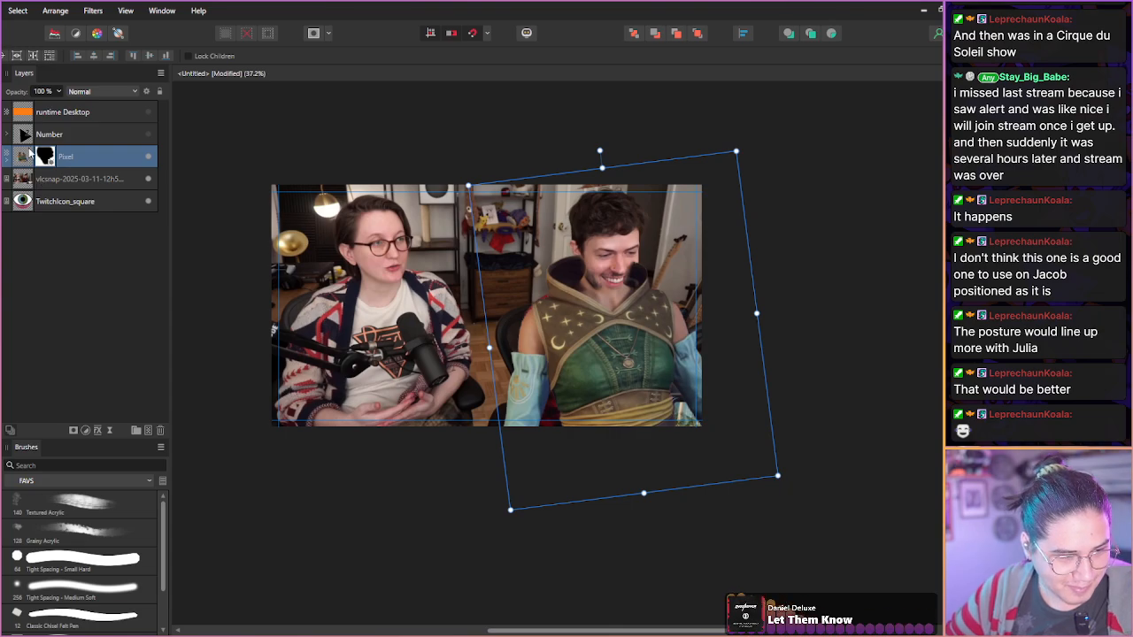
{"action": "left_click", "coordinate": [108, 430]}
{"action": "left_click", "coordinate": [141, 292]}
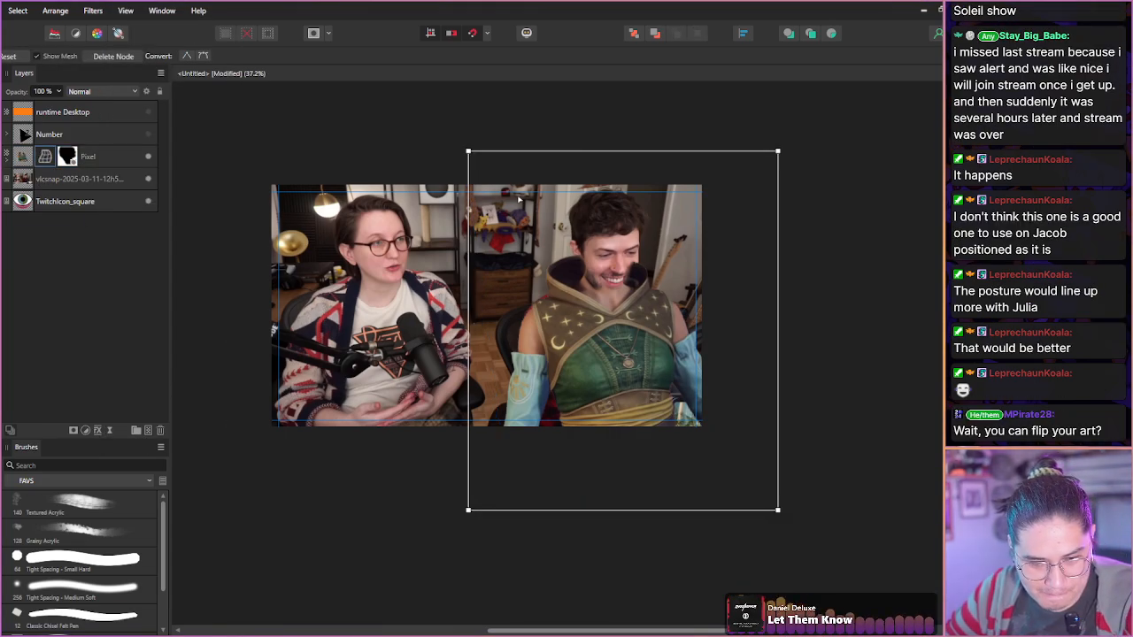
{"action": "left_click", "coordinate": [532, 304]}
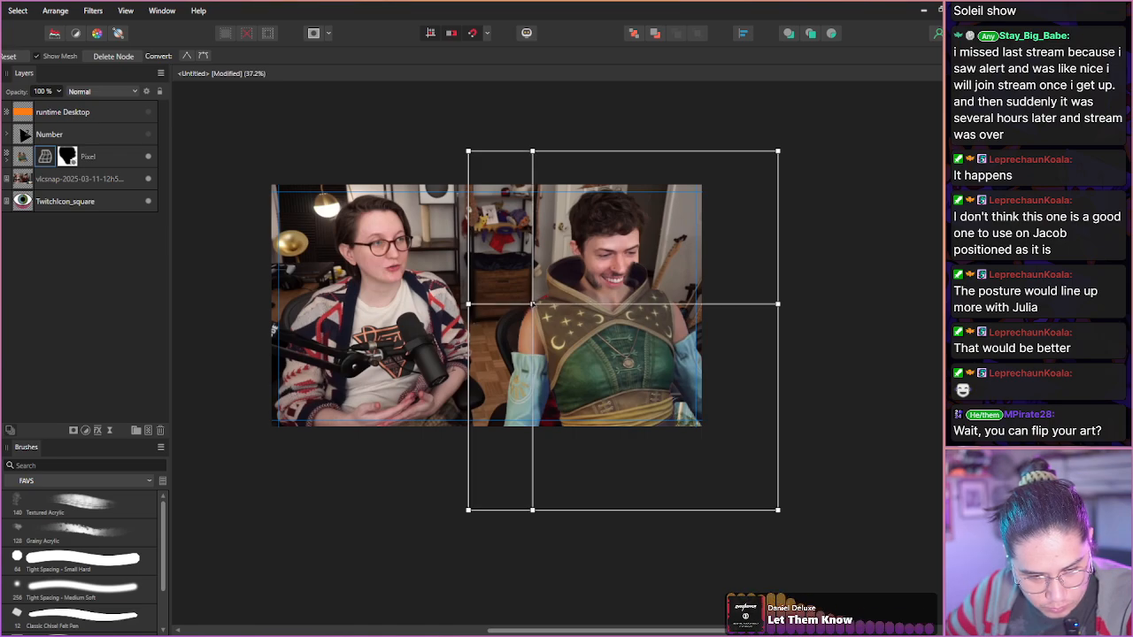
{"action": "left_click", "coordinate": [668, 304]}
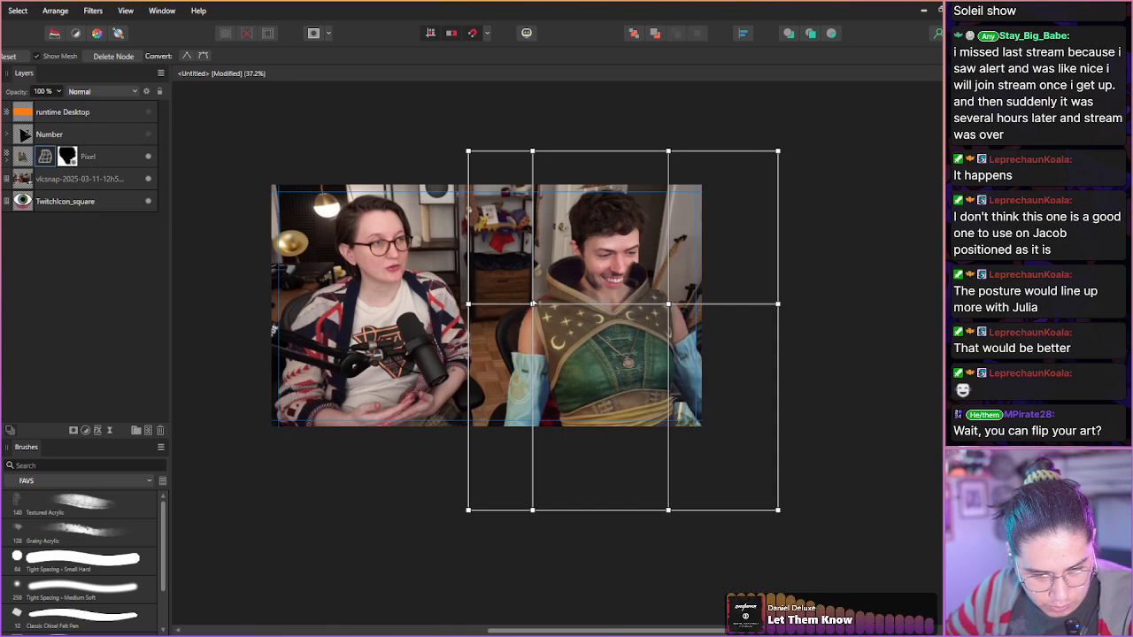
- Warp the outfit by pulling both shoulder nodes inward and shifting the three lower-edge nodes nearest the other host to the right
{"action": "left_click_drag", "start_coordinate": [533, 304], "coordinate": [536, 302]}
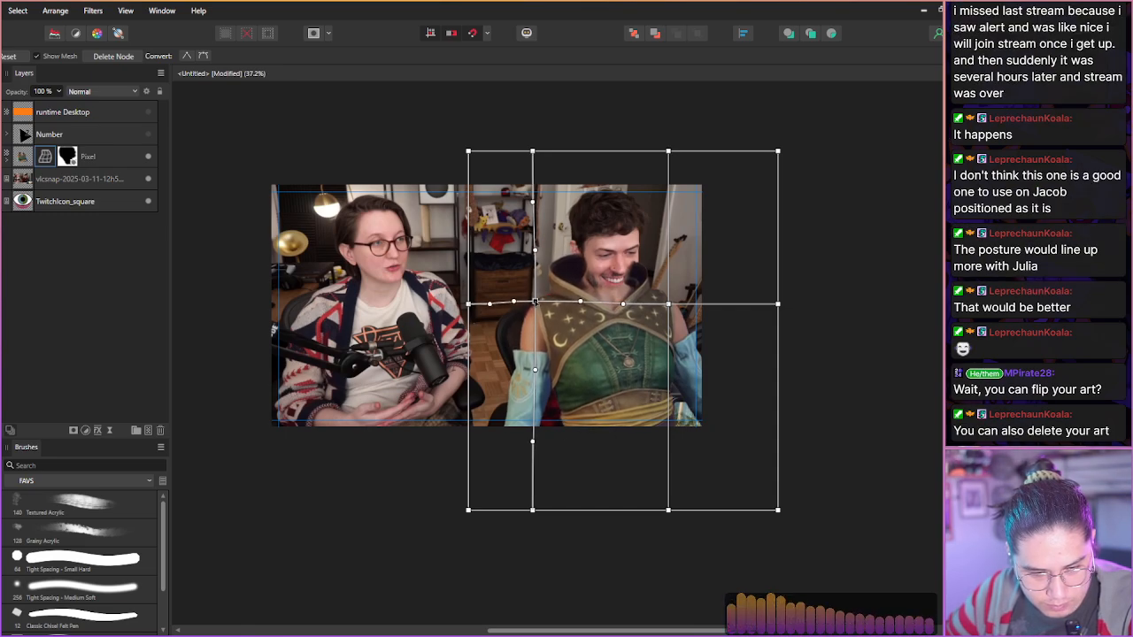
{"action": "left_click_drag", "start_coordinate": [669, 304], "coordinate": [663, 303]}
{"action": "left_click_drag", "start_coordinate": [533, 510], "coordinate": [548, 510]}
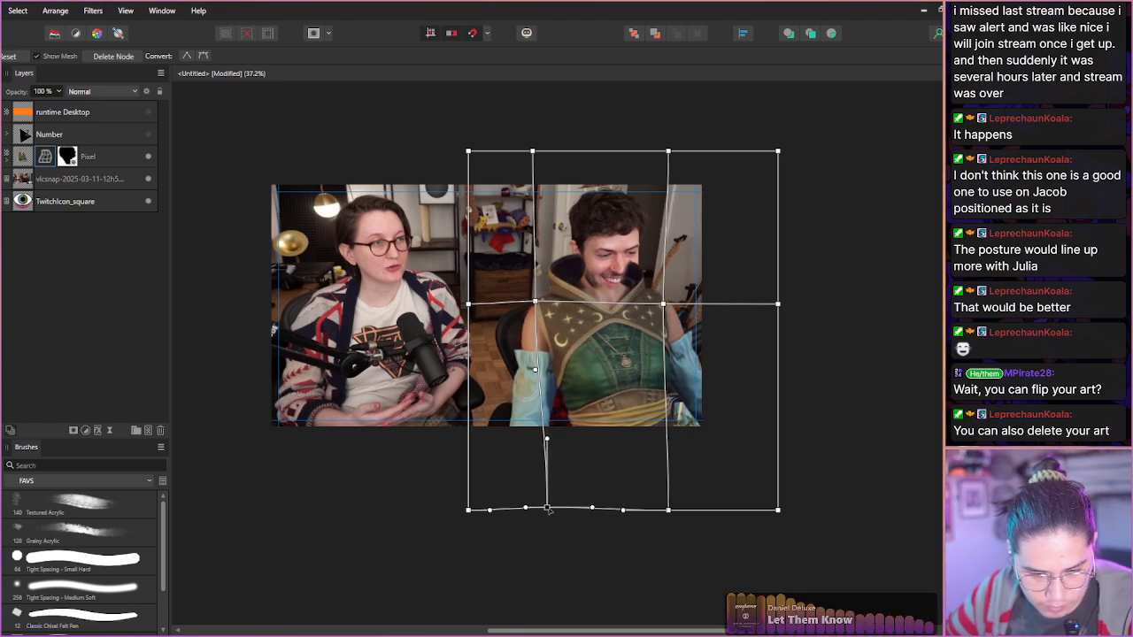
{"action": "left_click_drag", "start_coordinate": [668, 511], "coordinate": [676, 510]}
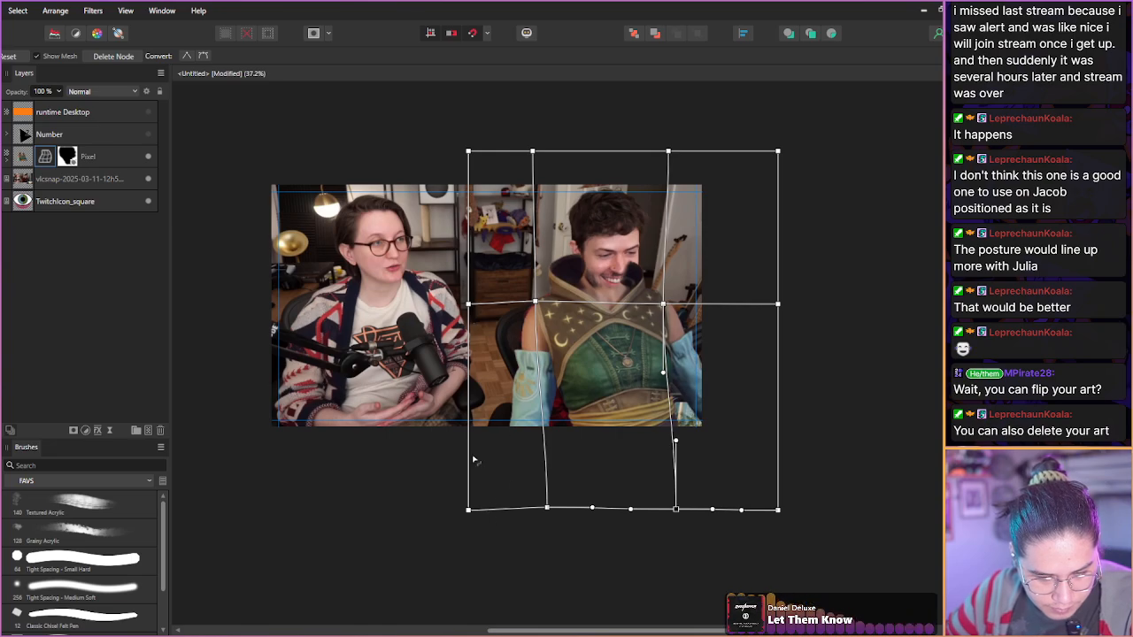
{"action": "left_click_drag", "start_coordinate": [468, 511], "coordinate": [487, 510]}
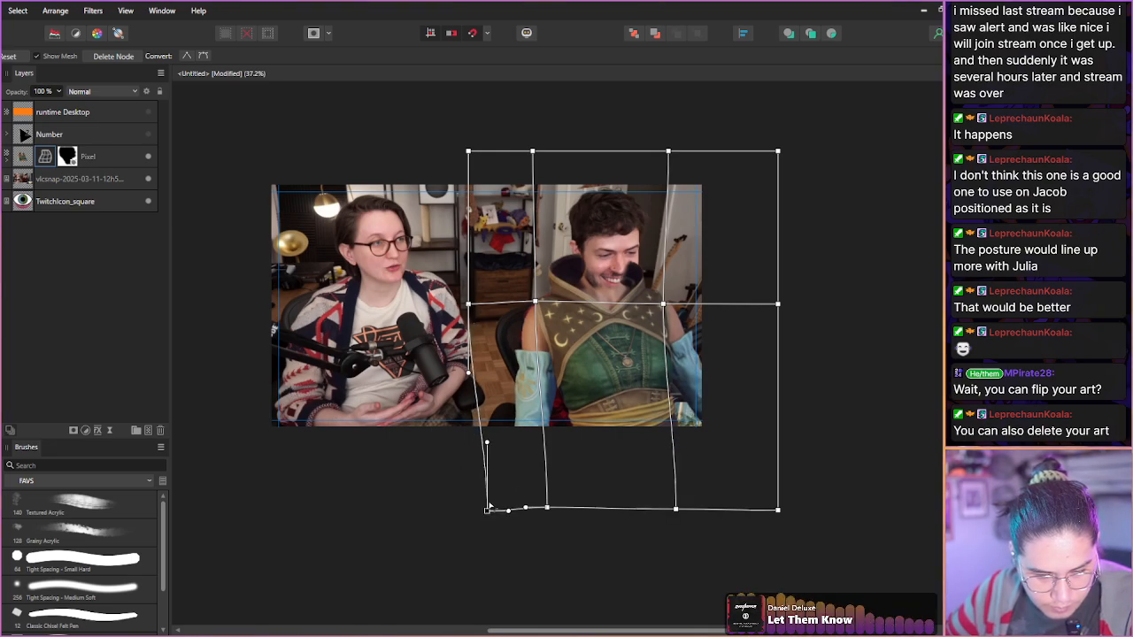
- Add a mesh row at waist level and reshape its nodes so the sleeve nearest the other host follows his arm
{"action": "double_click", "coordinate": [544, 429]}
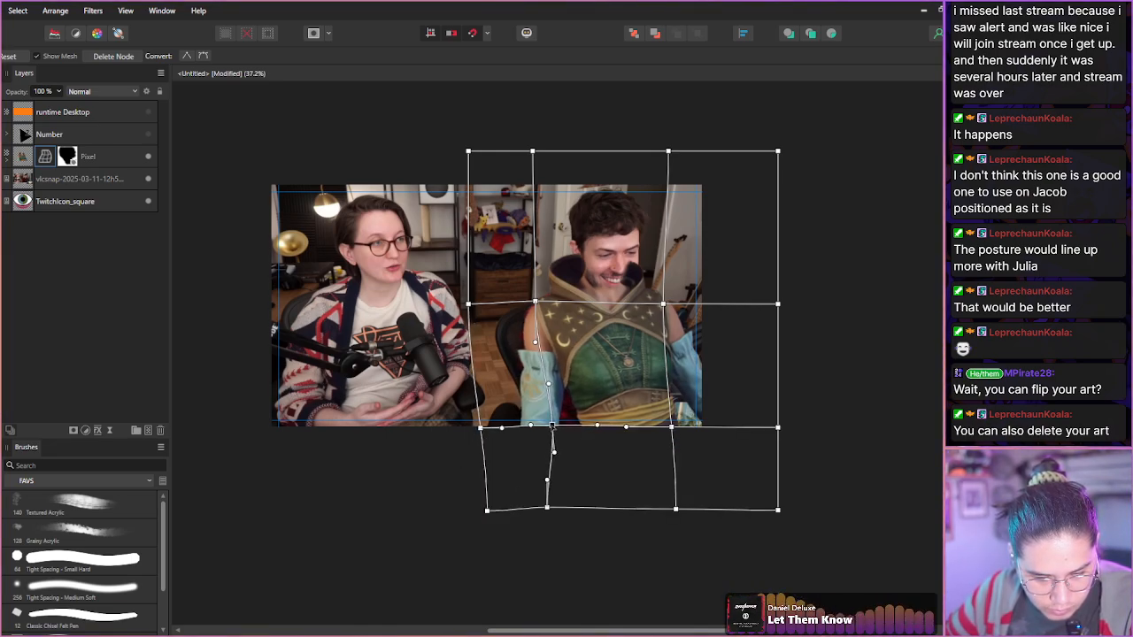
{"action": "left_click_drag", "start_coordinate": [481, 428], "coordinate": [489, 427]}
{"action": "left_click", "coordinate": [544, 425]}
{"action": "left_click_drag", "start_coordinate": [590, 425], "coordinate": [495, 426]}
{"action": "left_click_drag", "start_coordinate": [469, 305], "coordinate": [461, 303]}
{"action": "left_click_drag", "start_coordinate": [489, 385], "coordinate": [460, 352]}
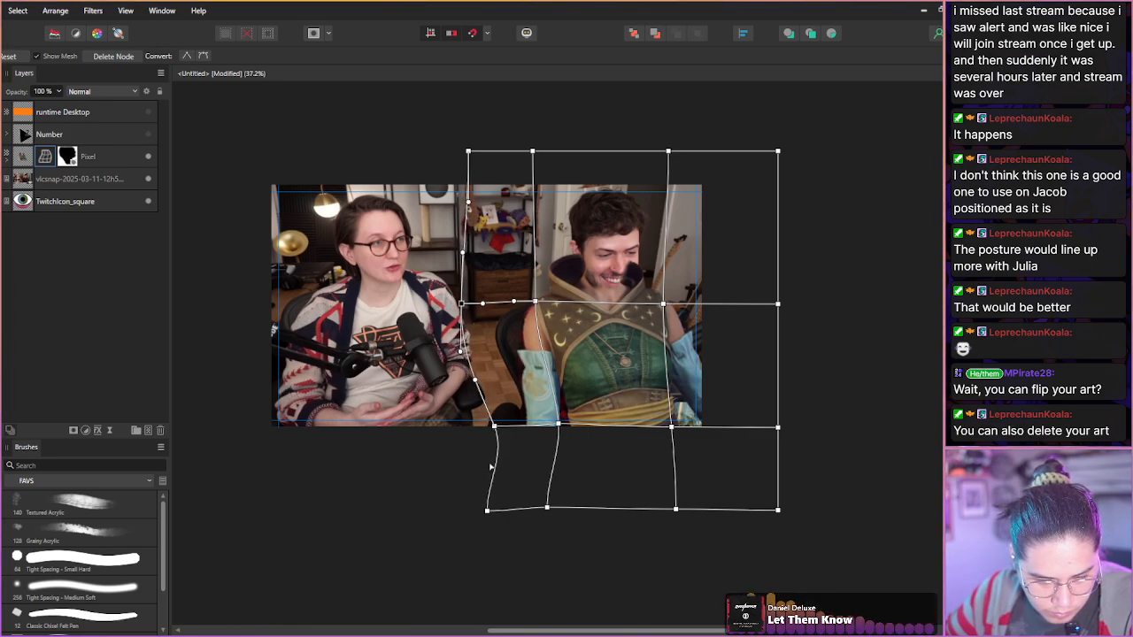
{"action": "left_click_drag", "start_coordinate": [558, 424], "coordinate": [557, 425]}
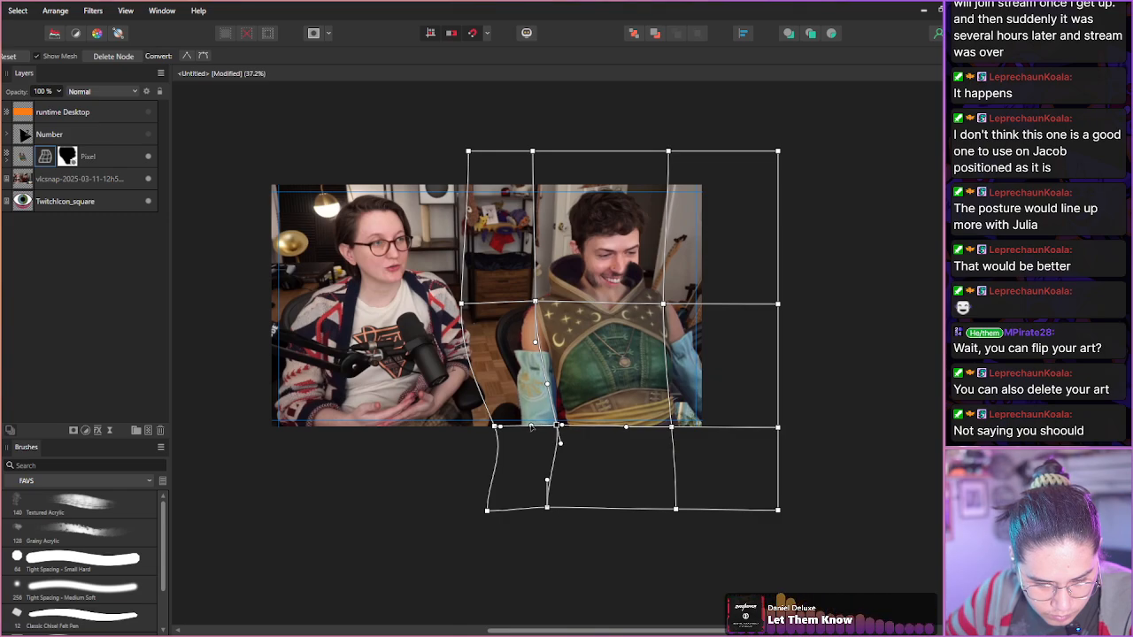
{"action": "left_click_drag", "start_coordinate": [557, 426], "coordinate": [562, 425]}
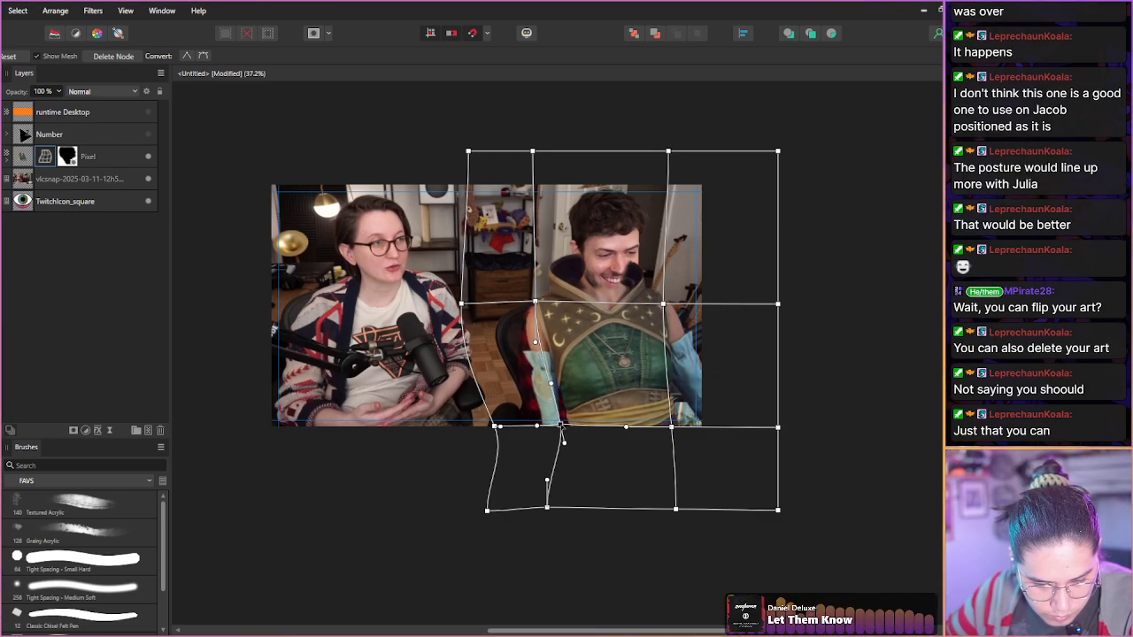
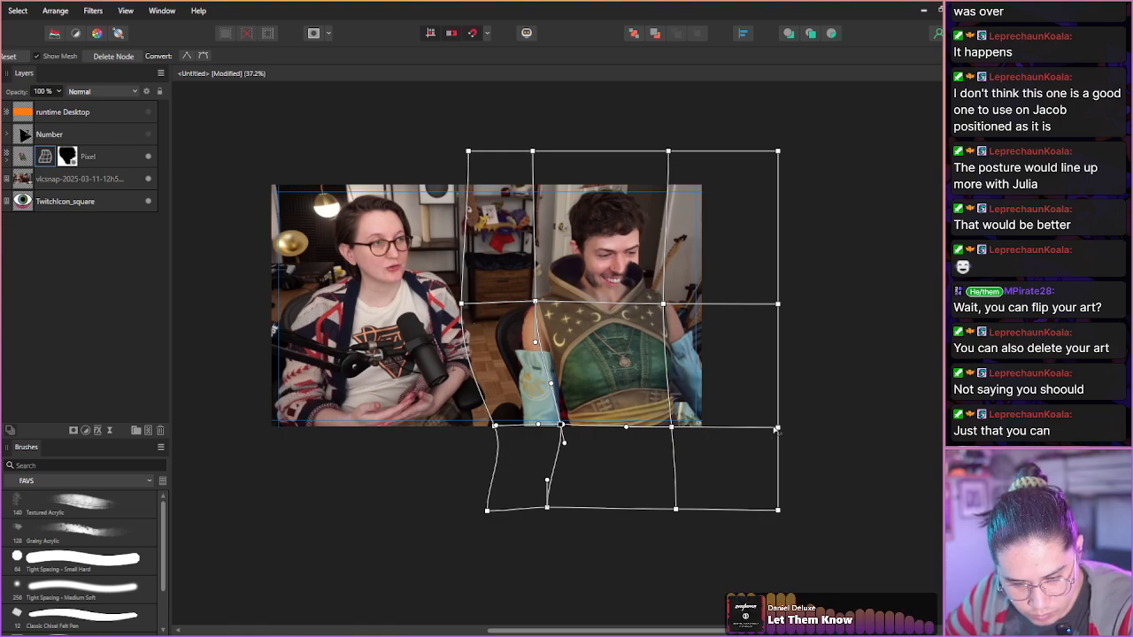
- Pull the mesh's outer right edge inward at waist level and at the lower corner, and finish the warp
{"action": "left_click_drag", "start_coordinate": [776, 428], "coordinate": [740, 426]}
{"action": "left_click_drag", "start_coordinate": [776, 512], "coordinate": [743, 515]}
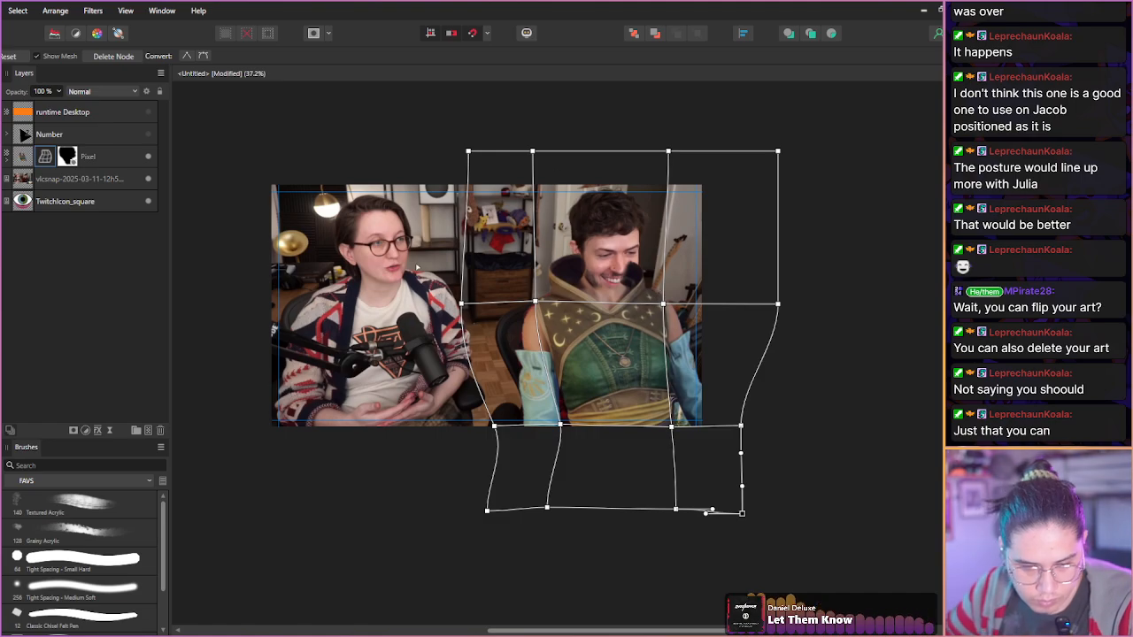
{"action": "left_click", "coordinate": [19, 157]}
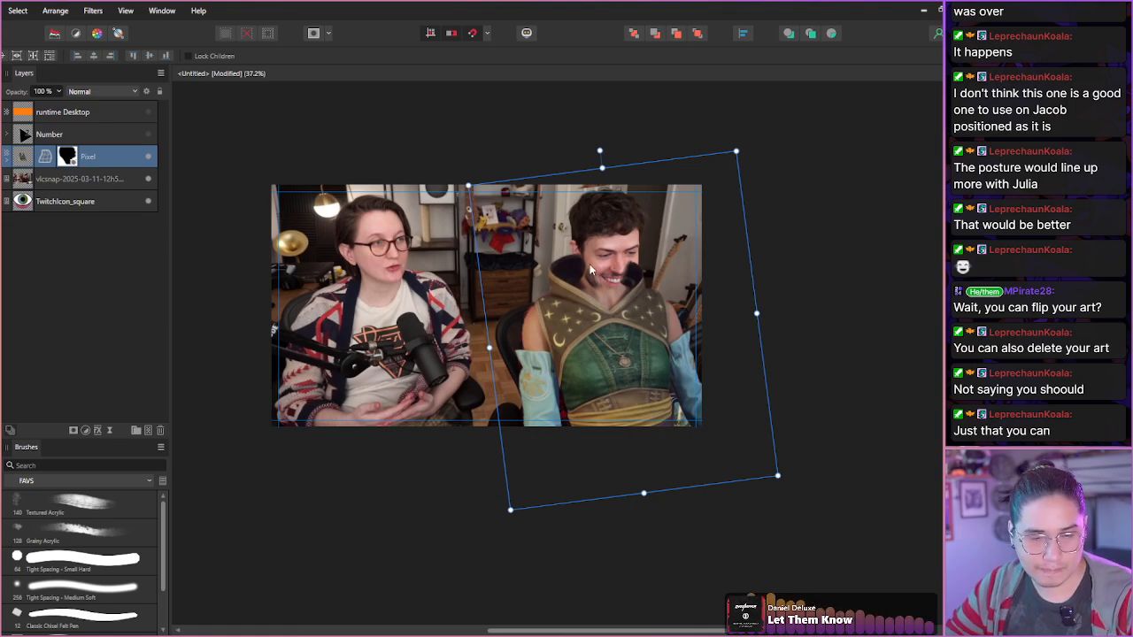
- Paint on the outfit's mask with a smaller Tight Spacing - Medium Soft brush to reveal the host's ear, jaw, beard and neck inside the collar
{"action": "scroll", "coordinate": [597, 293], "scroll_direction": "down", "scroll_amount": 1}
{"action": "scroll", "coordinate": [599, 292], "scroll_direction": "up", "scroll_amount": 4}
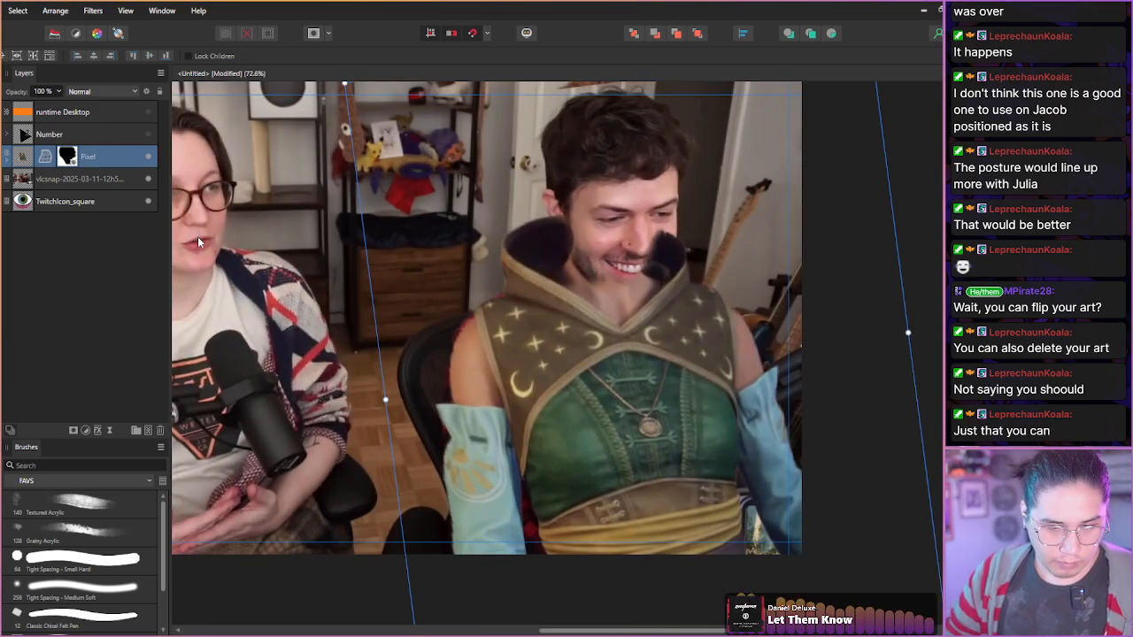
{"action": "left_click", "coordinate": [62, 158]}
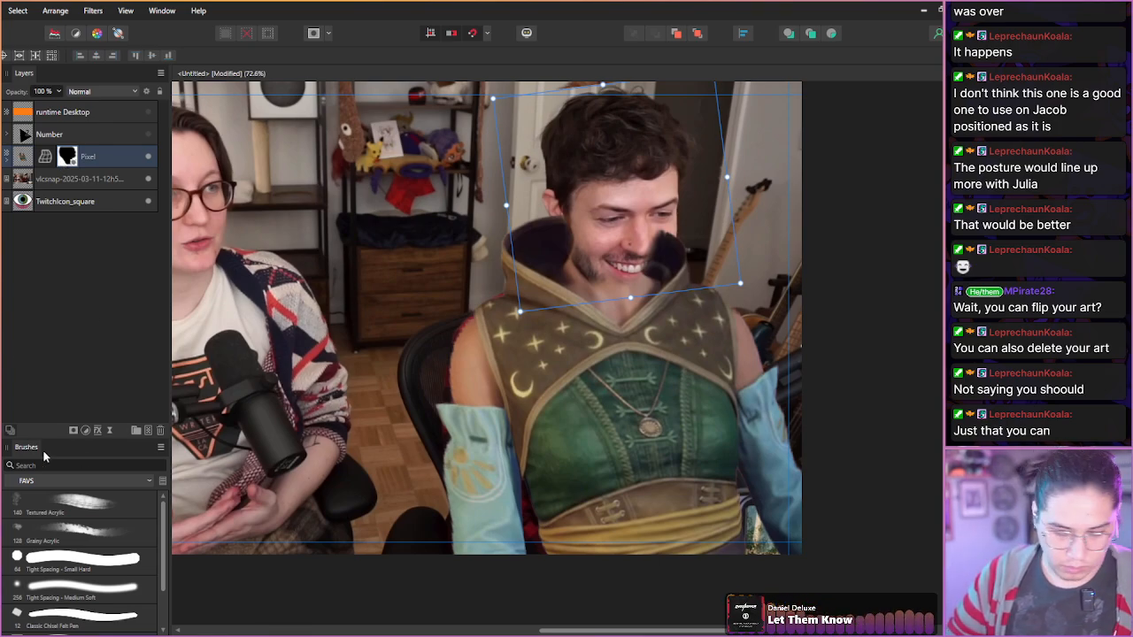
{"action": "left_click", "coordinate": [80, 587]}
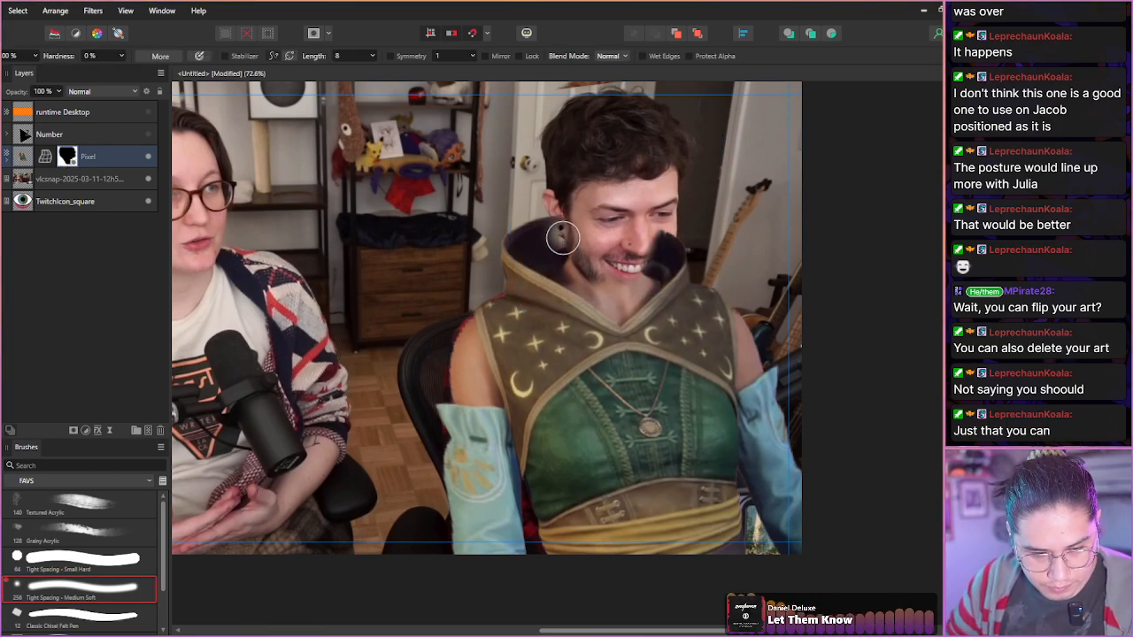
{"action": "key", "text": "bracketleft"}
{"action": "key", "text": "bracketleft"}
{"action": "key", "text": "bracketleft"}
{"action": "left_click_drag", "start_coordinate": [553, 212], "coordinate": [575, 254]}
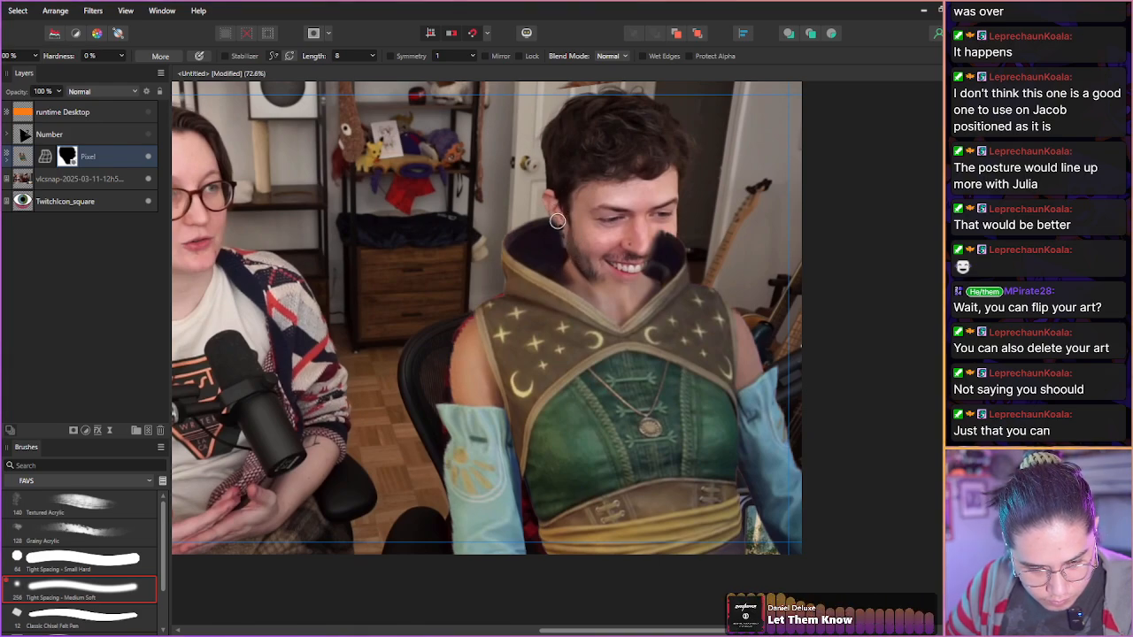
{"action": "mouse_move", "coordinate": [623, 280]}
{"action": "left_mouse_down"}
{"action": "mouse_move", "coordinate": [605, 245]}
{"action": "mouse_move", "coordinate": [613, 281]}
{"action": "mouse_move", "coordinate": [642, 277]}
{"action": "mouse_move", "coordinate": [619, 284]}
{"action": "mouse_move", "coordinate": [660, 221]}
{"action": "mouse_move", "coordinate": [653, 274]}
{"action": "mouse_move", "coordinate": [667, 261]}
{"action": "mouse_move", "coordinate": [670, 224]}
{"action": "mouse_move", "coordinate": [655, 283]}
{"action": "mouse_move", "coordinate": [669, 227]}
{"action": "mouse_move", "coordinate": [658, 275]}
{"action": "mouse_move", "coordinate": [667, 233]}
{"action": "mouse_move", "coordinate": [642, 262]}
{"action": "left_mouse_up"}
{"action": "mouse_move", "coordinate": [631, 301]}
{"action": "left_mouse_down"}
{"action": "mouse_move", "coordinate": [639, 290]}
{"action": "mouse_move", "coordinate": [619, 301]}
{"action": "left_mouse_up"}
{"action": "mouse_move", "coordinate": [585, 265]}
{"action": "left_mouse_down"}
{"action": "mouse_move", "coordinate": [605, 291]}
{"action": "mouse_move", "coordinate": [644, 281]}
{"action": "mouse_move", "coordinate": [639, 297]}
{"action": "mouse_move", "coordinate": [599, 306]}
{"action": "mouse_move", "coordinate": [571, 271]}
{"action": "mouse_move", "coordinate": [557, 274]}
{"action": "mouse_move", "coordinate": [602, 297]}
{"action": "mouse_move", "coordinate": [642, 289]}
{"action": "mouse_move", "coordinate": [637, 298]}
{"action": "left_mouse_up"}
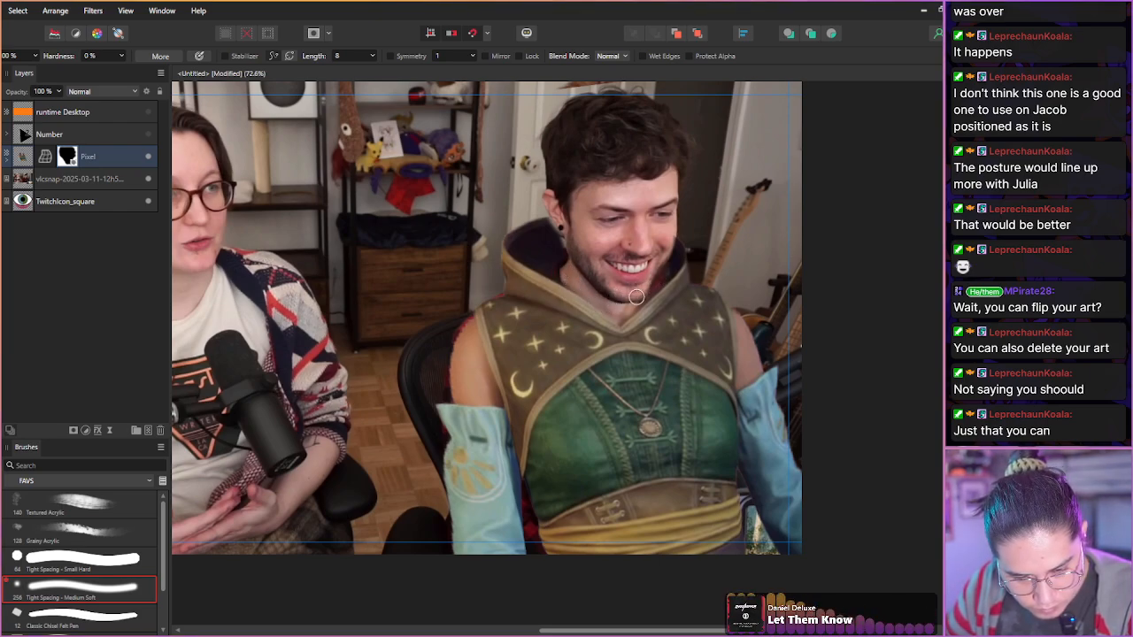
{"action": "left_click", "coordinate": [492, 481]}
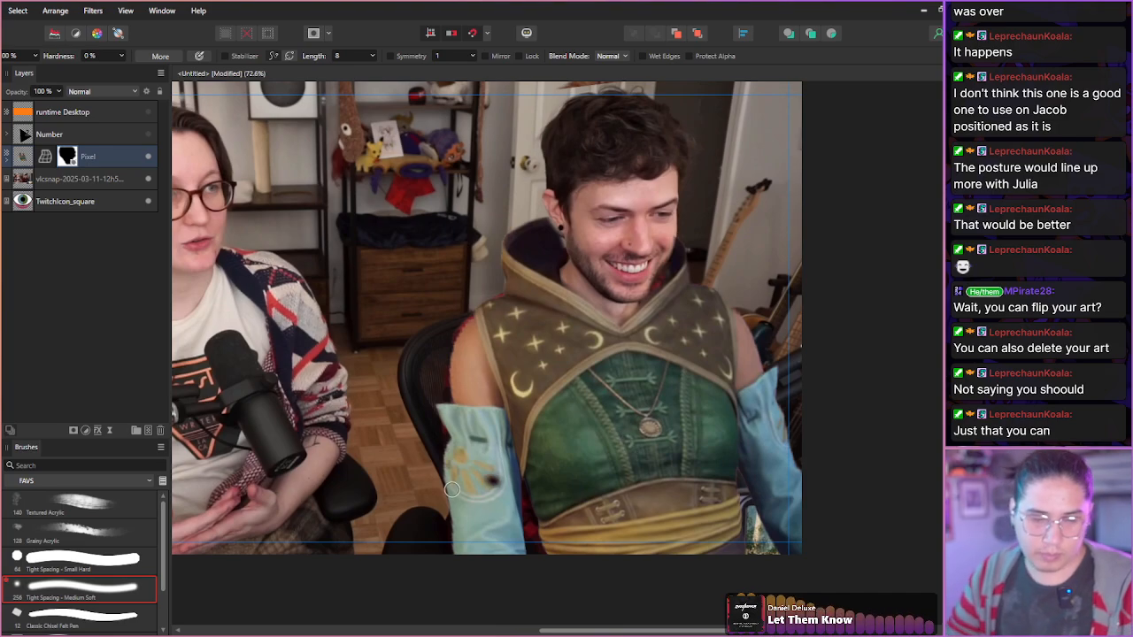
- Examine the fitted outfit on the dark-haired host up close and from afar, with the interface hidden and shown
{"action": "scroll", "coordinate": [451, 489], "scroll_direction": "up", "scroll_amount": 1}
{"action": "scroll", "coordinate": [453, 491], "scroll_direction": "down", "scroll_amount": 3}
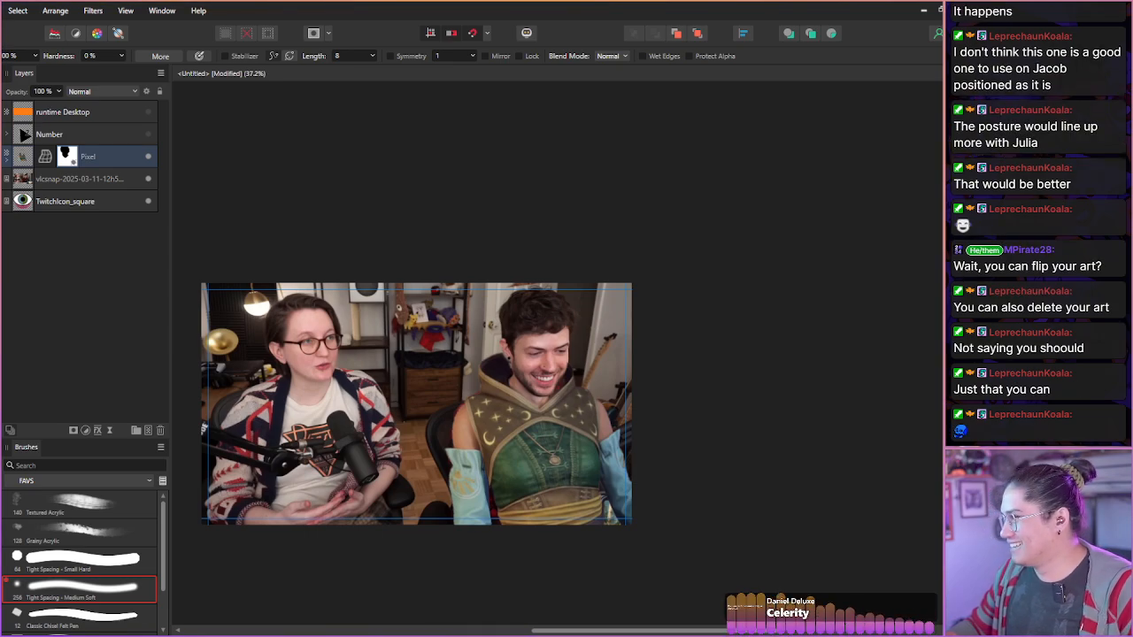
{"action": "left_click_drag", "start_coordinate": [290, 363], "coordinate": [391, 278]}
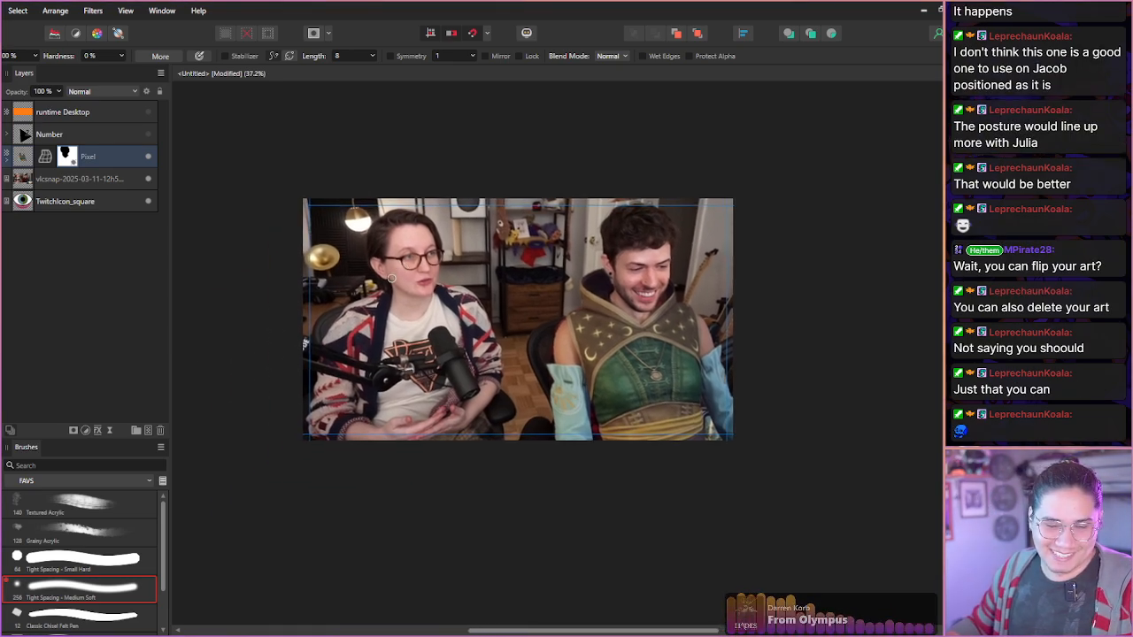
{"action": "key", "text": "Tab"}
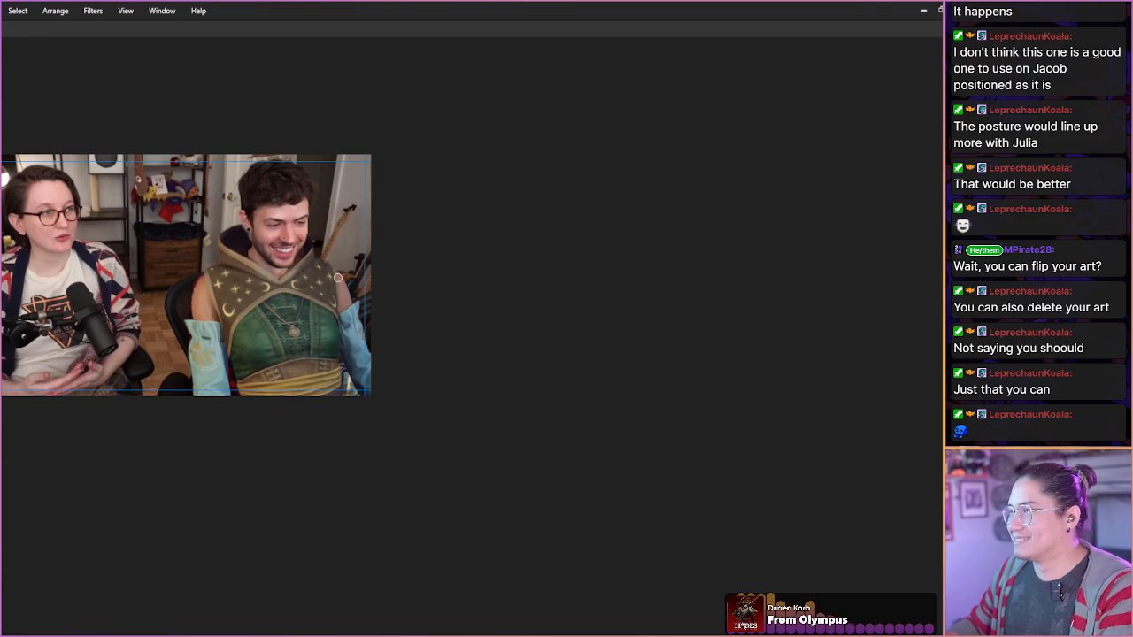
{"action": "left_click_drag", "start_coordinate": [69, 277], "coordinate": [398, 291]}
{"action": "scroll", "coordinate": [386, 310], "scroll_direction": "up", "scroll_amount": 3}
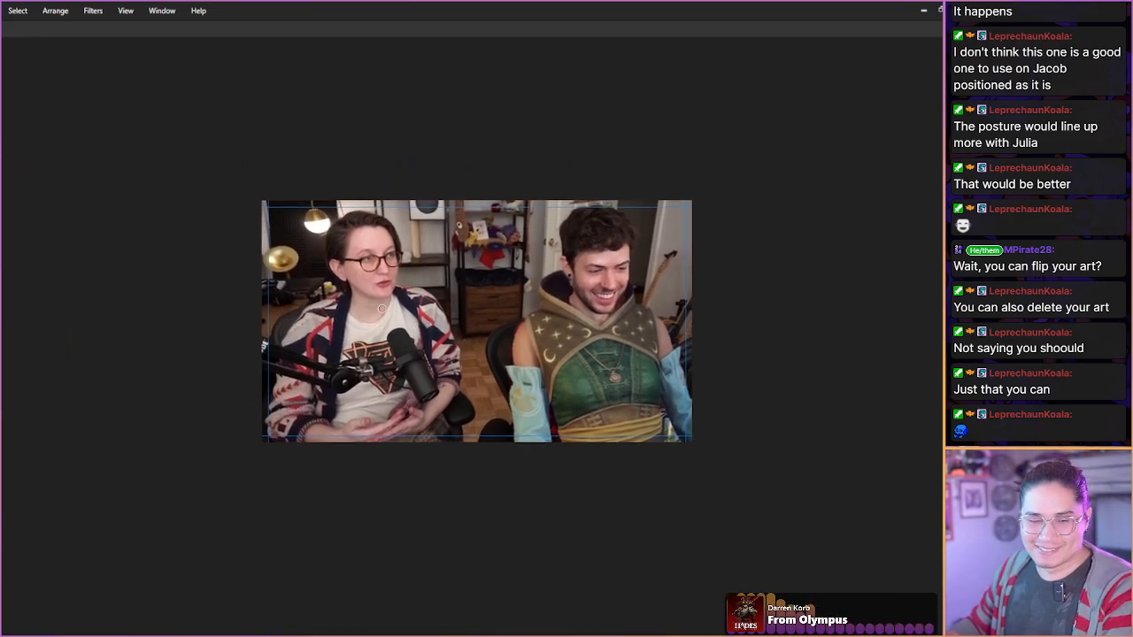
{"action": "scroll", "coordinate": [423, 372], "scroll_direction": "up", "scroll_amount": 4}
{"action": "left_click_drag", "start_coordinate": [426, 386], "coordinate": [265, 381]}
{"action": "scroll", "coordinate": [270, 373], "scroll_direction": "down", "scroll_amount": 2}
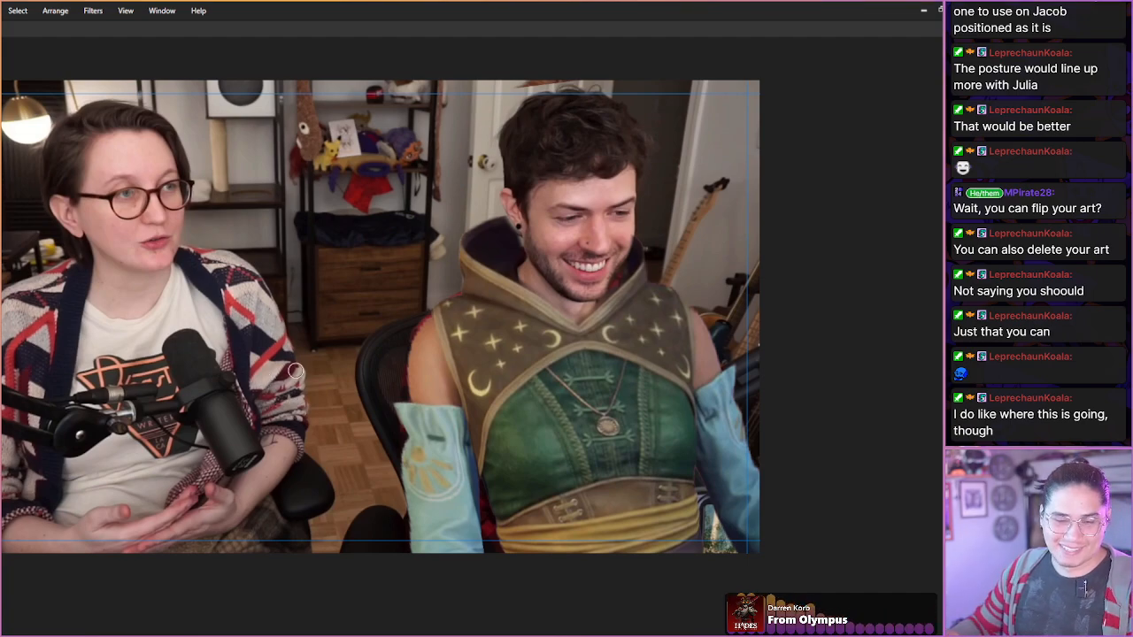
{"action": "scroll", "coordinate": [313, 348], "scroll_direction": "down", "scroll_amount": 4}
{"action": "scroll", "coordinate": [305, 341], "scroll_direction": "up", "scroll_amount": 3}
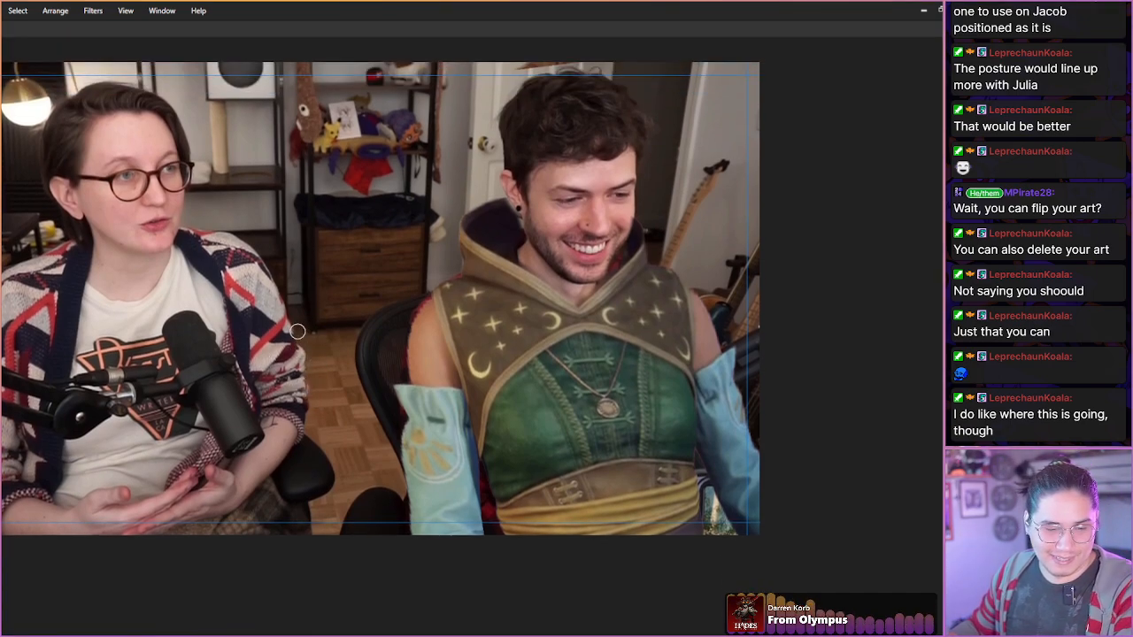
{"action": "scroll", "coordinate": [295, 325], "scroll_direction": "up", "scroll_amount": 1}
{"action": "scroll", "coordinate": [295, 331], "scroll_direction": "down", "scroll_amount": 3}
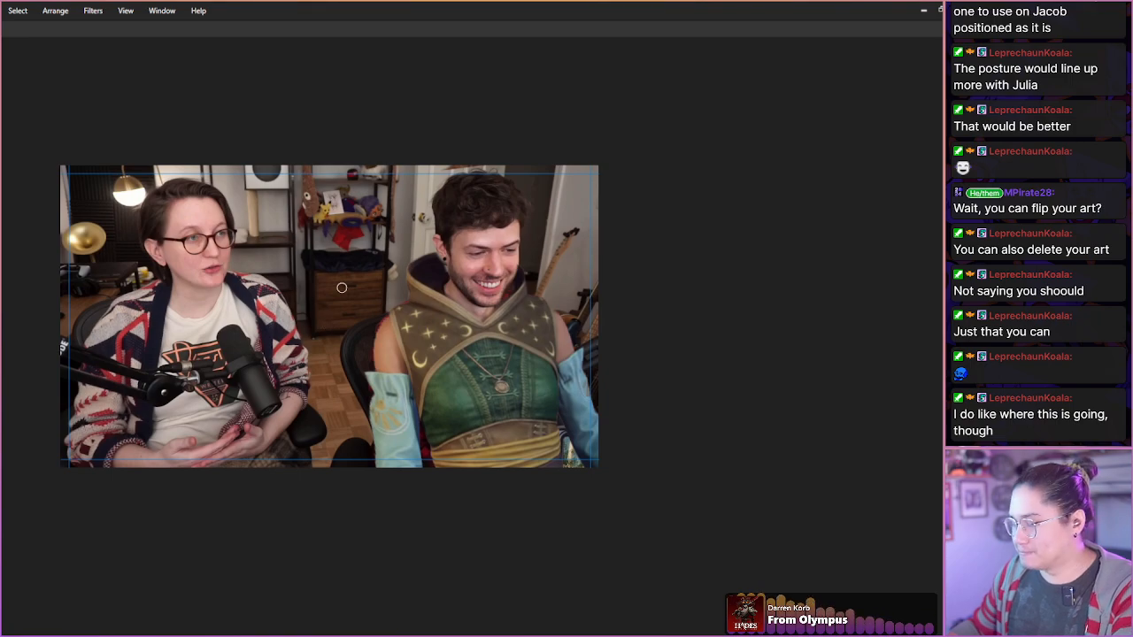
{"action": "key", "text": "Tab"}
{"action": "left_click_drag", "start_coordinate": [249, 304], "coordinate": [385, 312]}
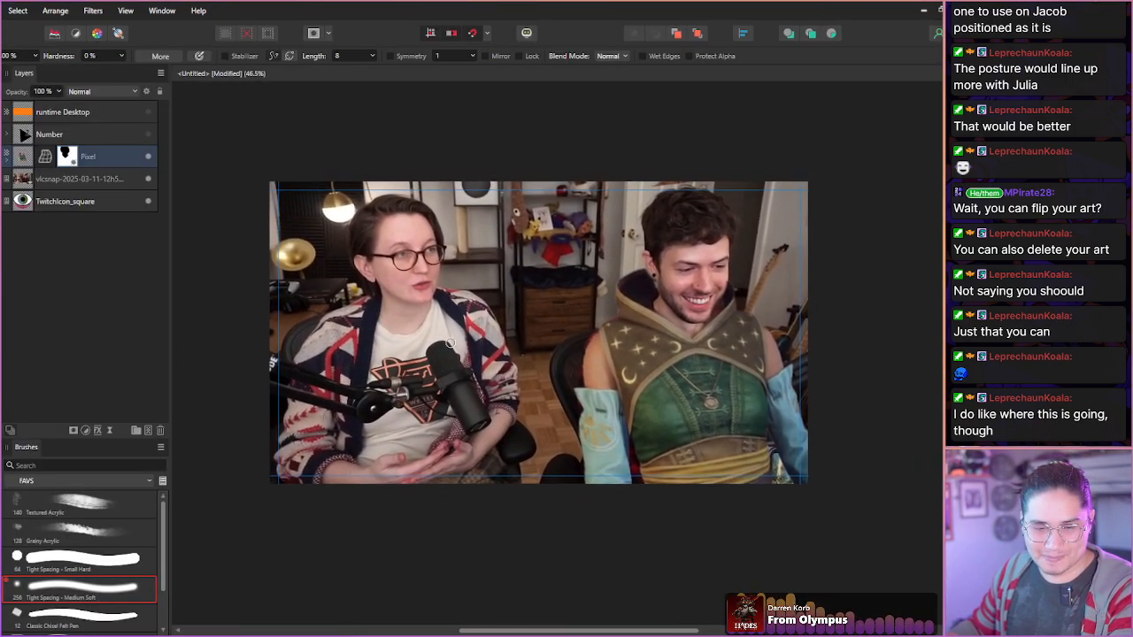
{"action": "scroll", "coordinate": [456, 342], "scroll_direction": "up", "scroll_amount": 1}
{"action": "left_click_drag", "start_coordinate": [470, 347], "coordinate": [460, 354]}
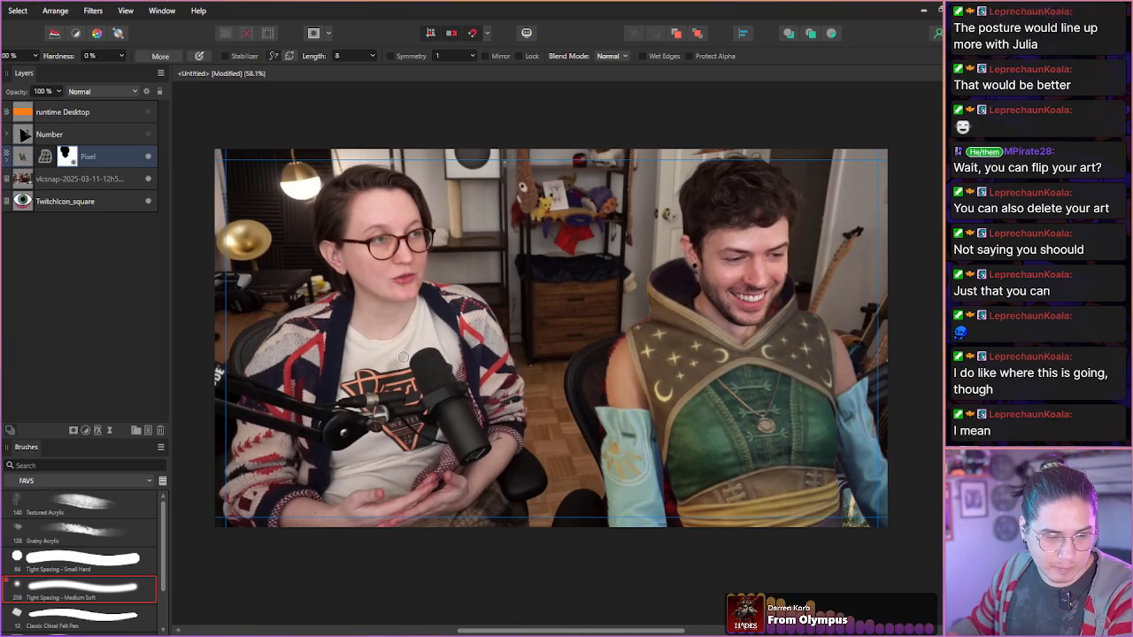
- Paste the snapshot of the two neon-suited characters, then enlarge and position it so both characters fill the canvas
{"action": "key", "text": "ctrl+v"}
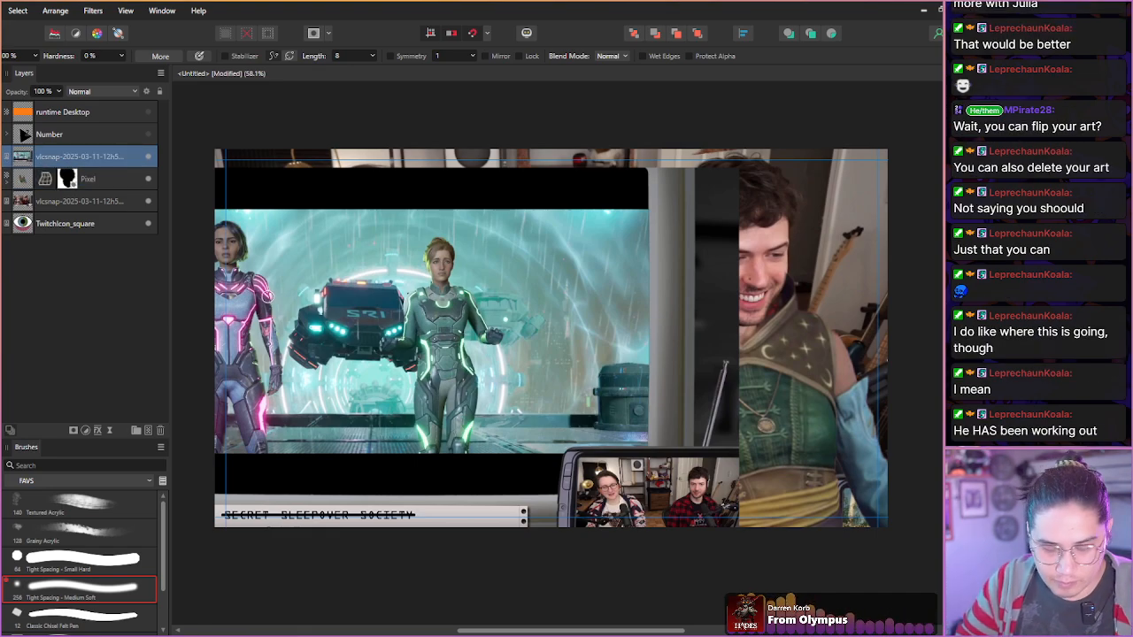
{"action": "key", "text": "v"}
{"action": "left_click_drag", "start_coordinate": [311, 439], "coordinate": [418, 388]}
{"action": "left_click_drag", "start_coordinate": [513, 492], "coordinate": [513, 634]}
{"action": "left_click_drag", "start_coordinate": [377, 403], "coordinate": [461, 399]}
{"action": "left_click_drag", "start_coordinate": [584, 108], "coordinate": [572, 92]}
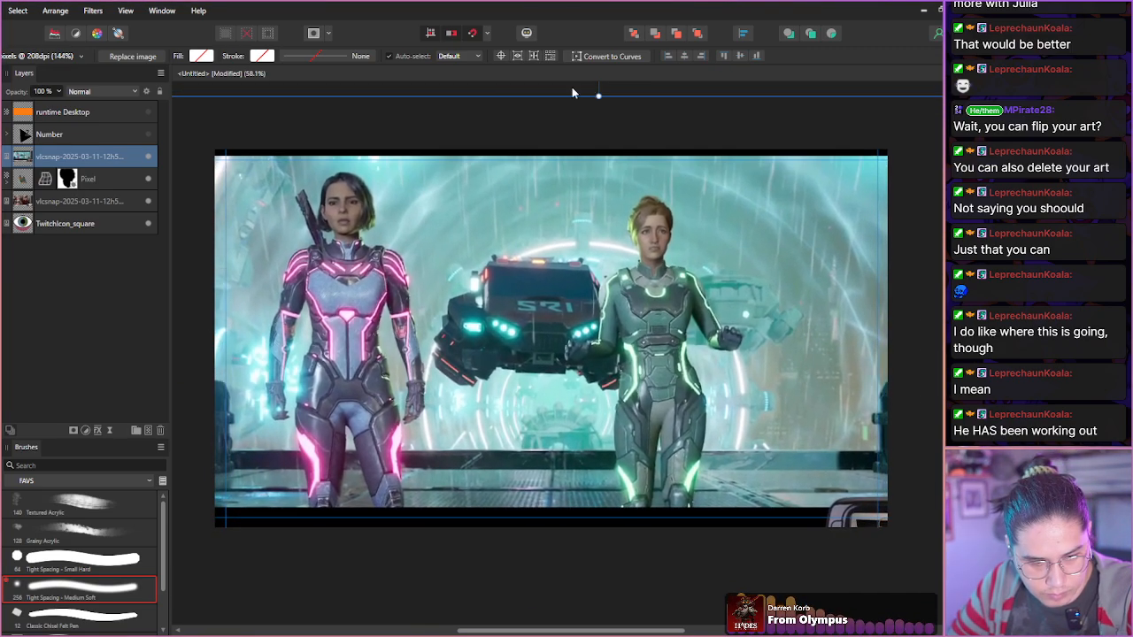
{"action": "left_click_drag", "start_coordinate": [299, 333], "coordinate": [314, 338]}
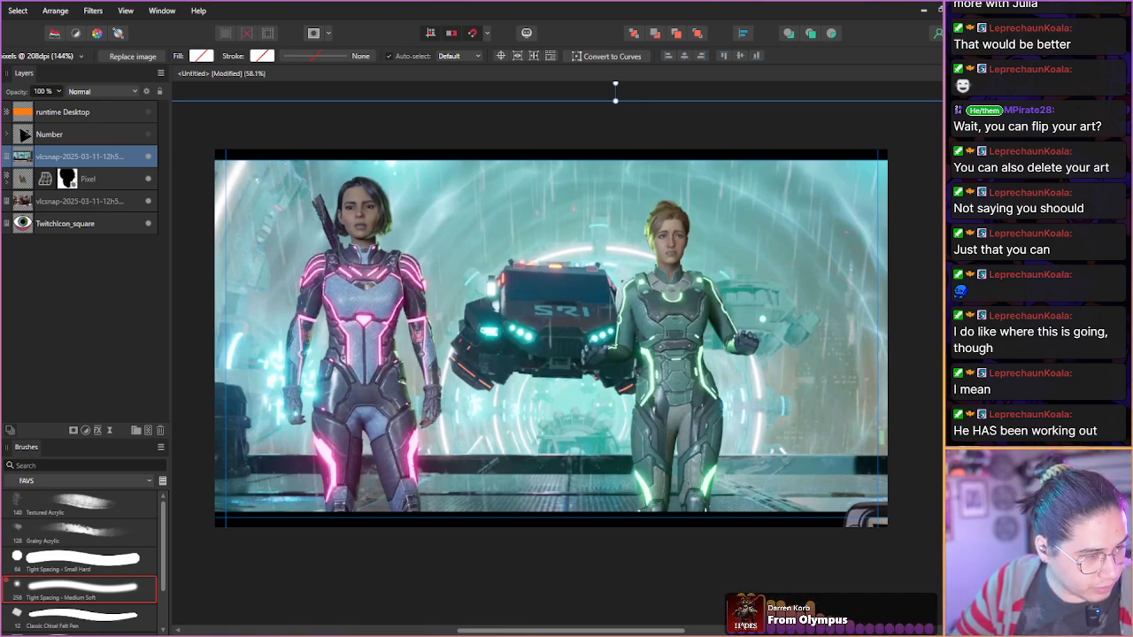
- Select the pink-suited character, mask the snapshot down to that selection, and clear the selection
{"action": "key", "text": "w"}
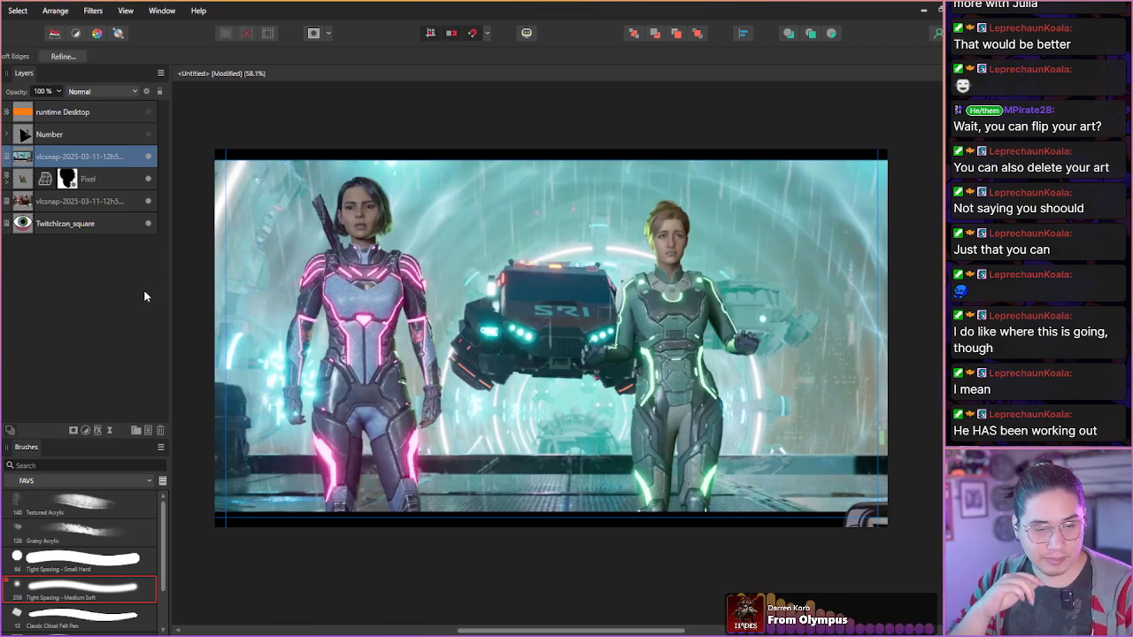
{"action": "left_click", "coordinate": [345, 299]}
{"action": "left_click", "coordinate": [327, 223]}
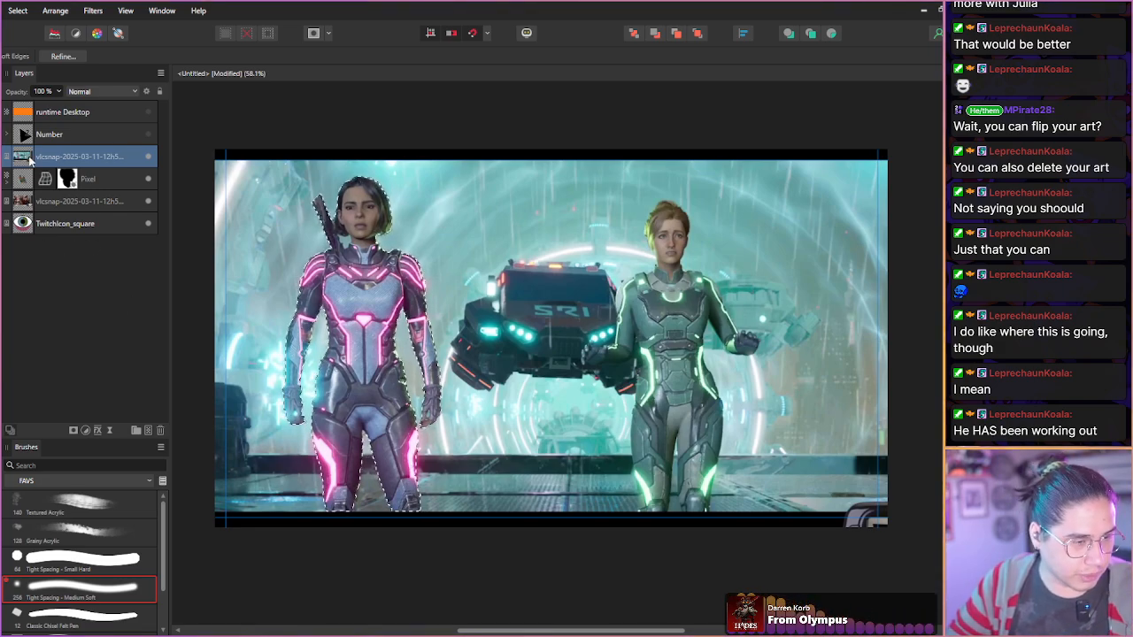
{"action": "left_click", "coordinate": [73, 430]}
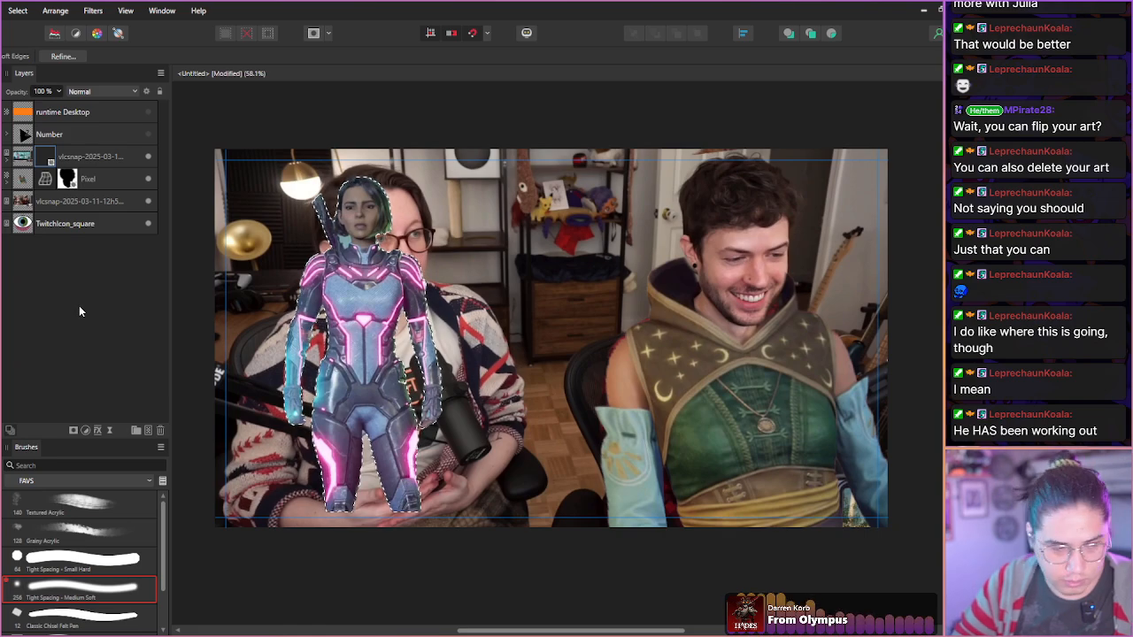
{"action": "key", "text": "ctrl+d"}
{"action": "left_click", "coordinate": [27, 161]}
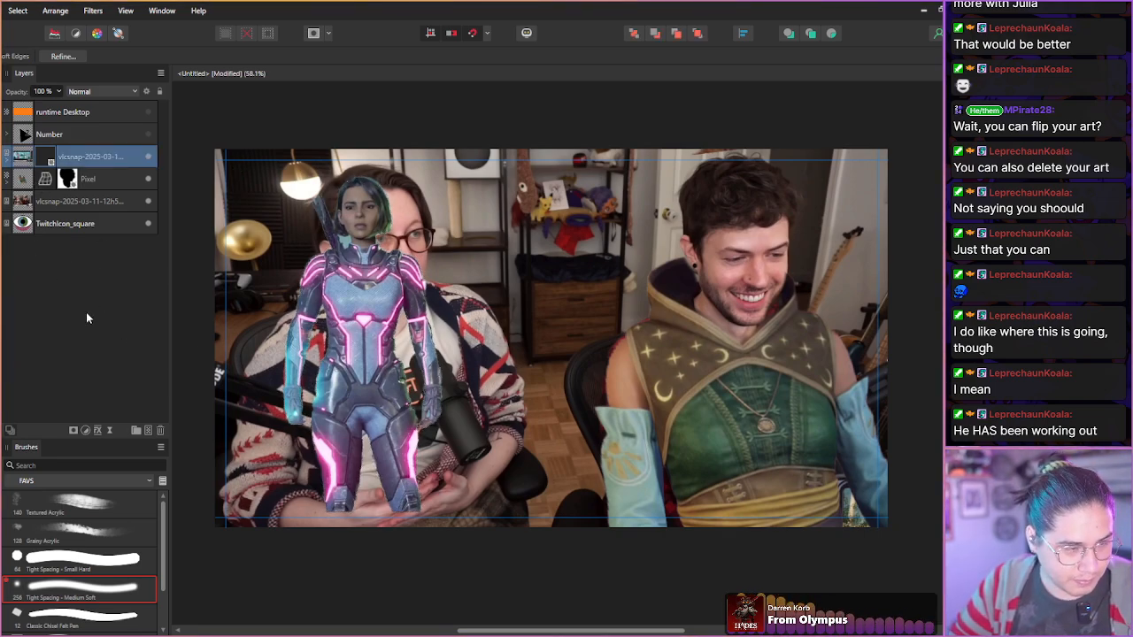
- Rasterise the masked pink-suit snapshot into a plain pixel layer
{"action": "key", "text": "v"}
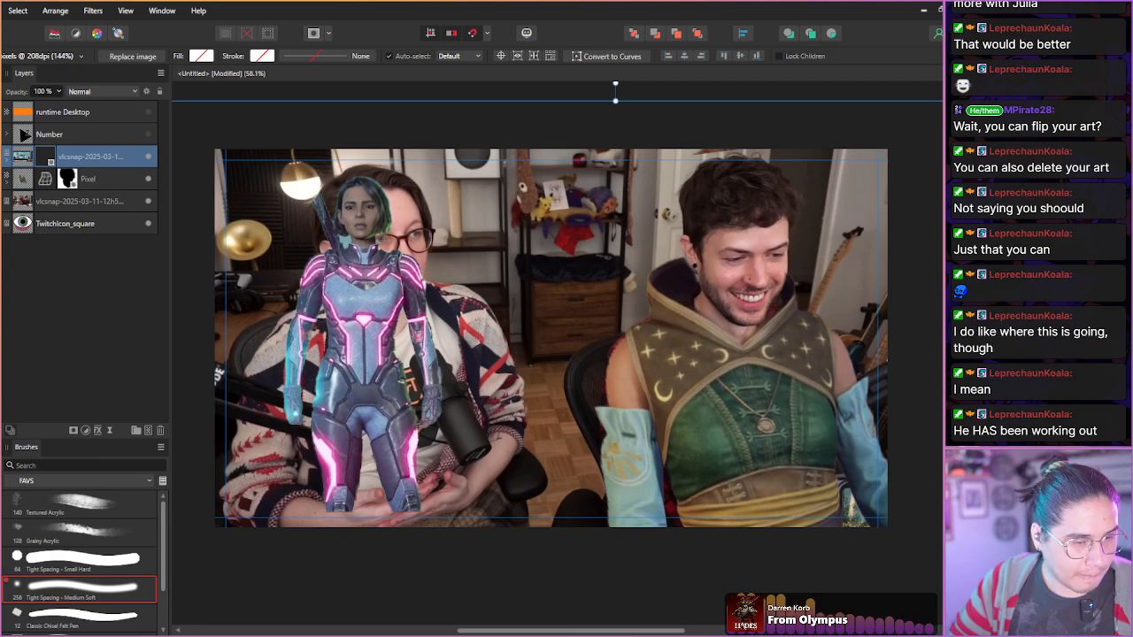
{"action": "right_click", "coordinate": [28, 167]}
{"action": "left_click", "coordinate": [60, 396]}
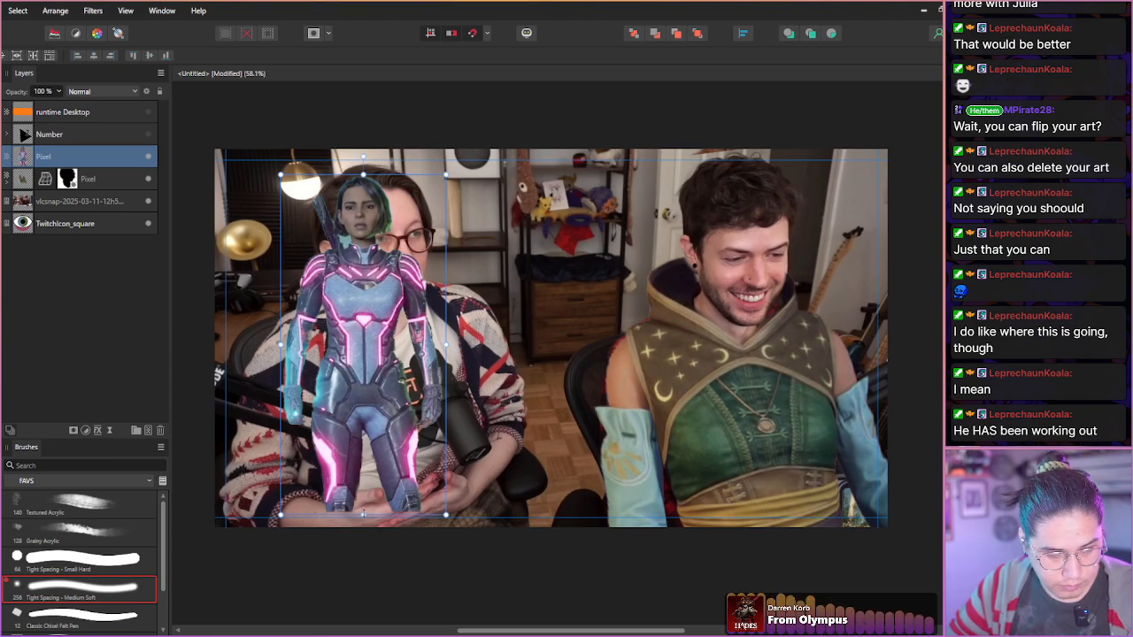
- Enlarge the pink-suit cutout, tilt it slightly counterclockwise, and place it over the upper body of the host with glasses
{"action": "left_click_drag", "start_coordinate": [363, 515], "coordinate": [363, 634]}
{"action": "left_click_drag", "start_coordinate": [338, 443], "coordinate": [359, 432]}
{"action": "scroll", "coordinate": [351, 437], "scroll_direction": "up", "scroll_amount": 3}
{"action": "scroll", "coordinate": [351, 437], "scroll_direction": "down", "scroll_amount": 8}
{"action": "left_click_drag", "start_coordinate": [362, 308], "coordinate": [350, 308]}
{"action": "left_click_drag", "start_coordinate": [358, 403], "coordinate": [355, 404]}
{"action": "left_click_drag", "start_coordinate": [369, 524], "coordinate": [368, 595]}
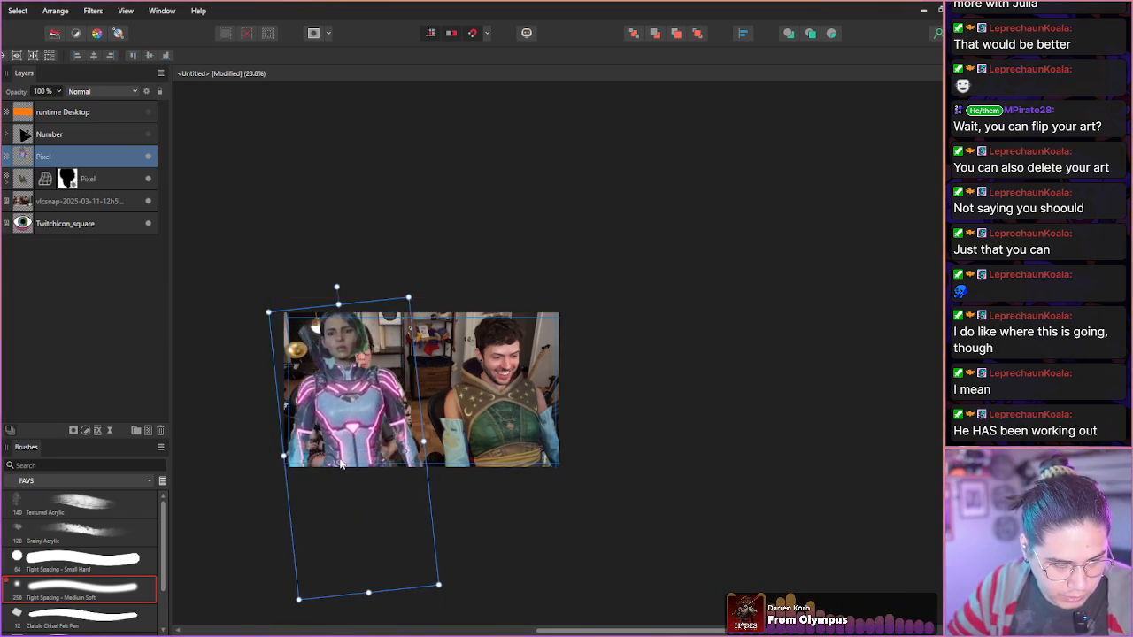
{"action": "left_click_drag", "start_coordinate": [333, 419], "coordinate": [337, 408]}
- Enlarge the pink suit further, tilt it slightly more counterclockwise, and reposition it over the host's shoulders
{"action": "key", "text": "ctrl+j"}
{"action": "key", "text": "ctrl+z"}
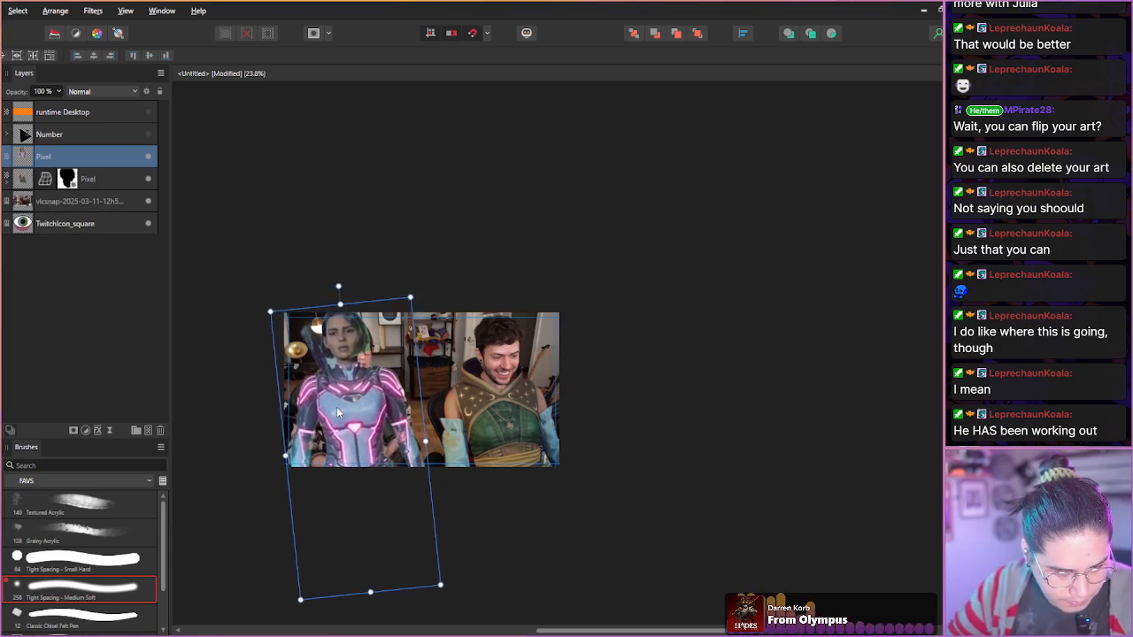
{"action": "left_click_drag", "start_coordinate": [371, 592], "coordinate": [378, 614]}
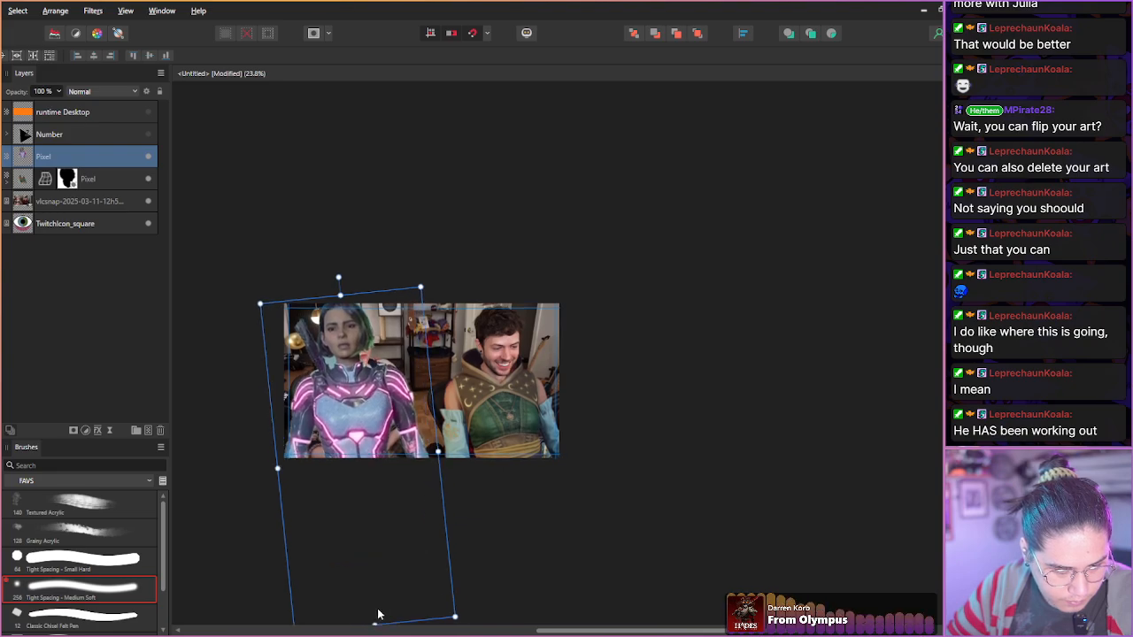
{"action": "left_click_drag", "start_coordinate": [354, 480], "coordinate": [353, 467]}
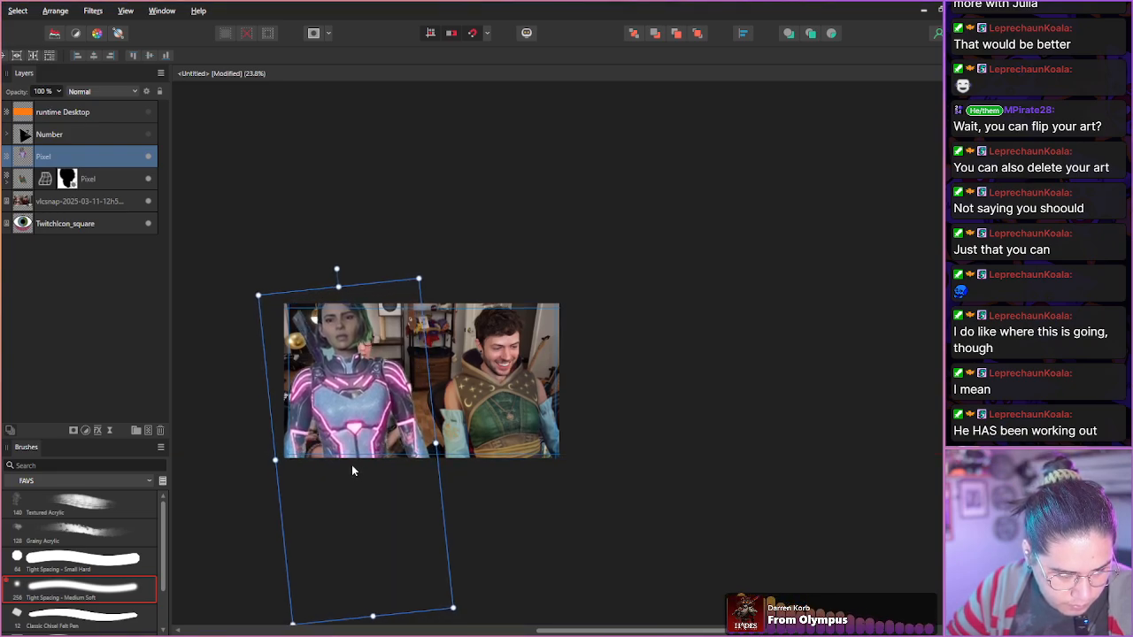
{"action": "left_click_drag", "start_coordinate": [336, 263], "coordinate": [332, 268]}
{"action": "left_click", "coordinate": [332, 285]}
{"action": "left_click_drag", "start_coordinate": [335, 402], "coordinate": [333, 405]}
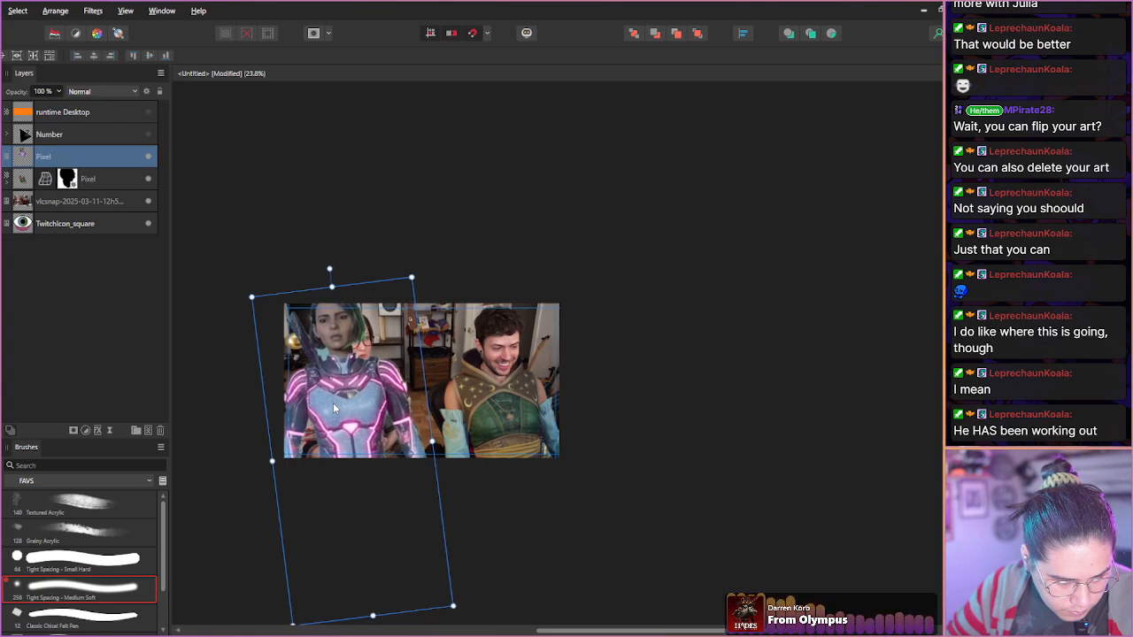
- Narrow the pink suit slightly, rotate it a little more upright, and shift it toward the middle of the picture
{"action": "mouse_move", "coordinate": [271, 463]}
{"action": "left_mouse_down"}
{"action": "mouse_move", "coordinate": [293, 459]}
{"action": "mouse_move", "coordinate": [273, 461]}
{"action": "left_mouse_up"}
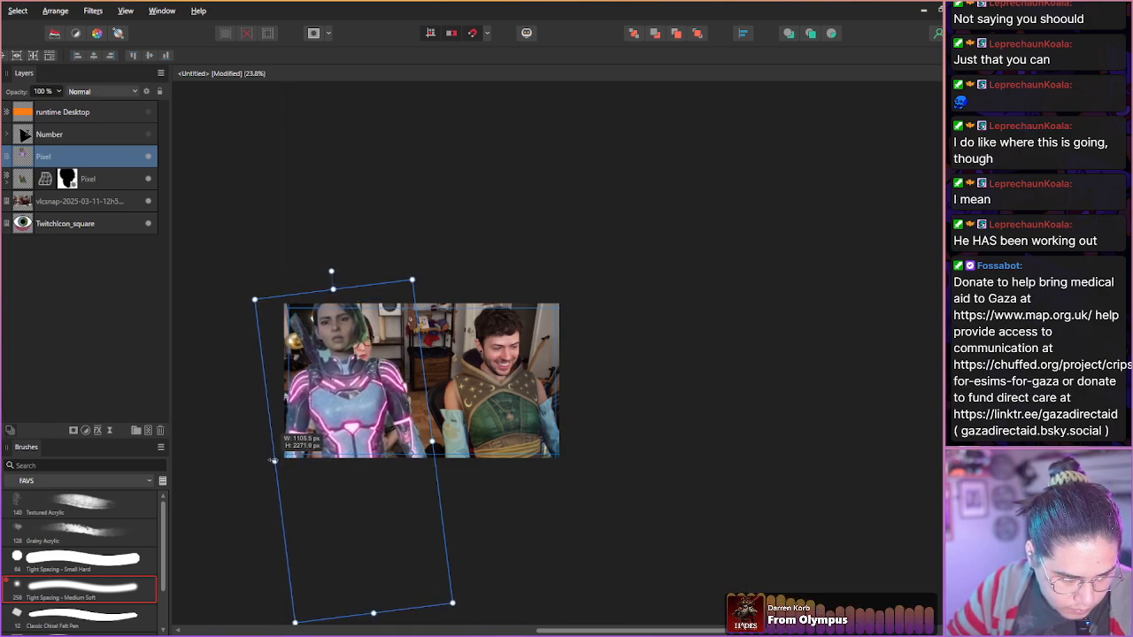
{"action": "left_click_drag", "start_coordinate": [338, 411], "coordinate": [339, 410]}
{"action": "left_click_drag", "start_coordinate": [338, 272], "coordinate": [346, 272]}
{"action": "left_click_drag", "start_coordinate": [348, 401], "coordinate": [350, 397]}
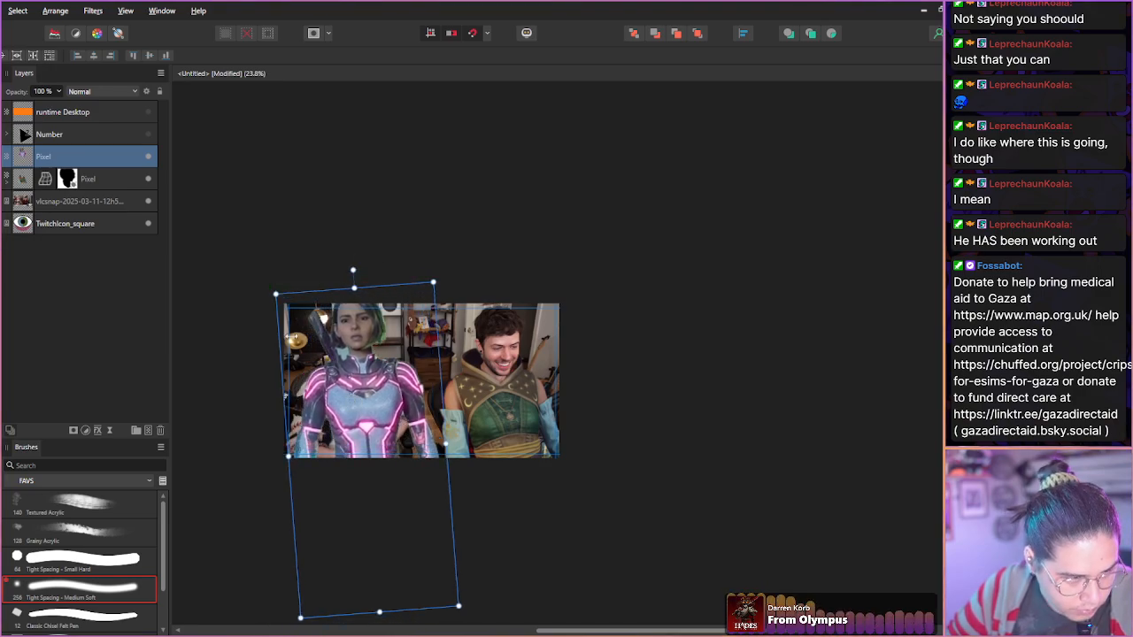
- Lower the suit layer's opacity to 86% to align it with the host's body, and restore the opacity to 100%
{"action": "mouse_move", "coordinate": [27, 92]}
{"action": "left_mouse_down"}
{"action": "mouse_move", "coordinate": [4, 92]}
{"action": "mouse_move", "coordinate": [35, 97]}
{"action": "left_mouse_up"}
{"action": "scroll", "coordinate": [332, 398], "scroll_direction": "up", "scroll_amount": 1}
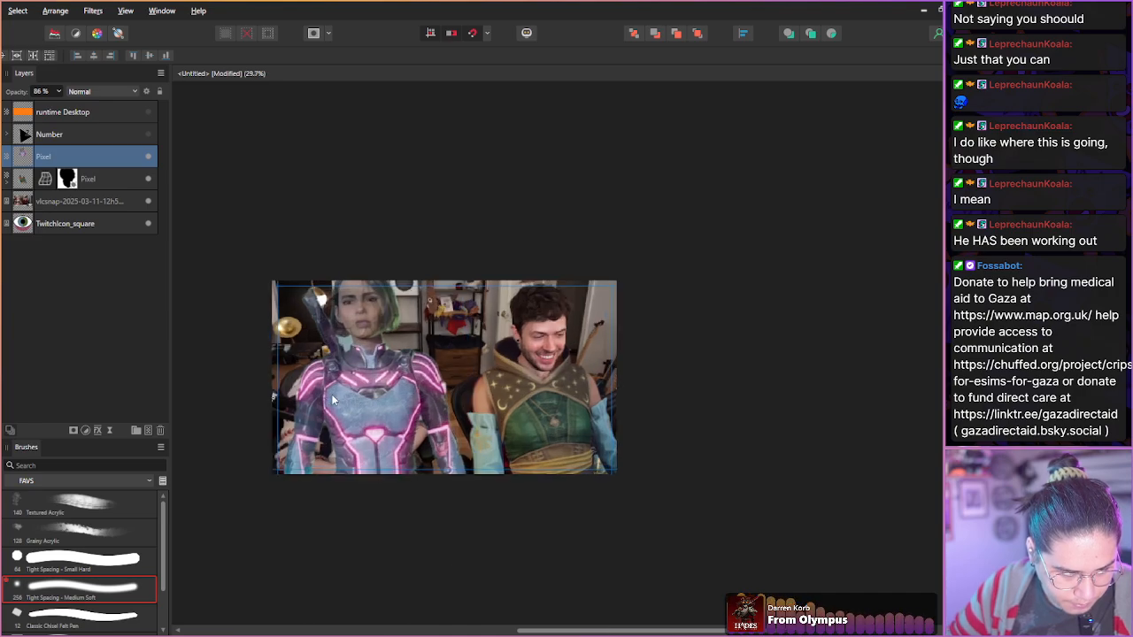
{"action": "scroll", "coordinate": [332, 400], "scroll_direction": "up", "scroll_amount": 2}
{"action": "mouse_move", "coordinate": [332, 393]}
{"action": "left_mouse_down"}
{"action": "mouse_move", "coordinate": [306, 422]}
{"action": "mouse_move", "coordinate": [321, 397]}
{"action": "left_mouse_up"}
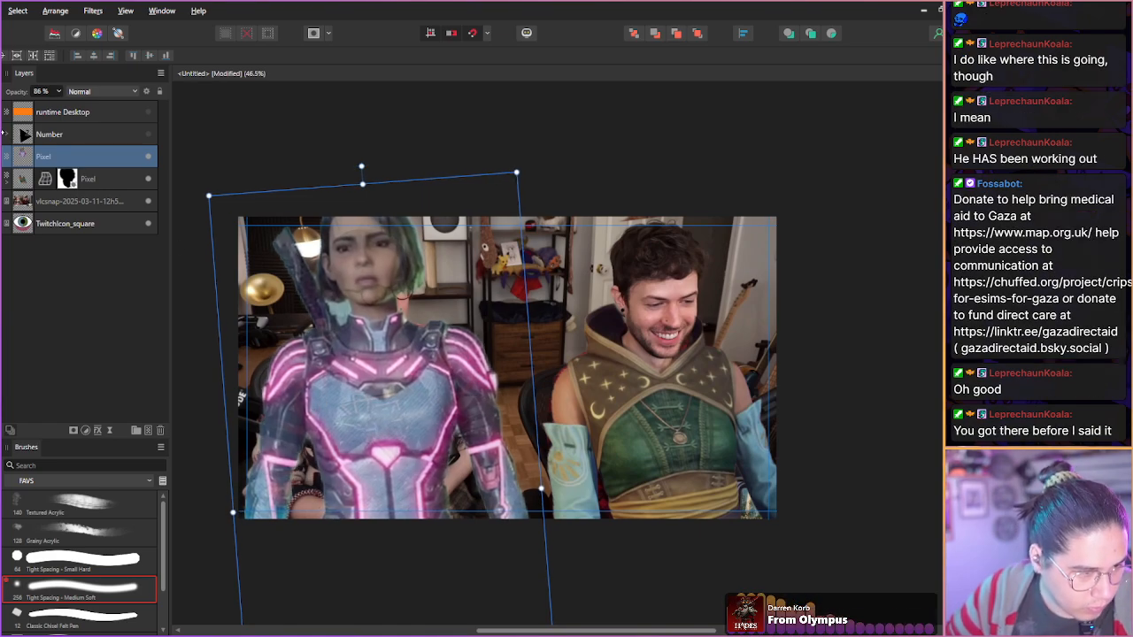
{"action": "left_click_drag", "start_coordinate": [21, 94], "coordinate": [268, 175]}
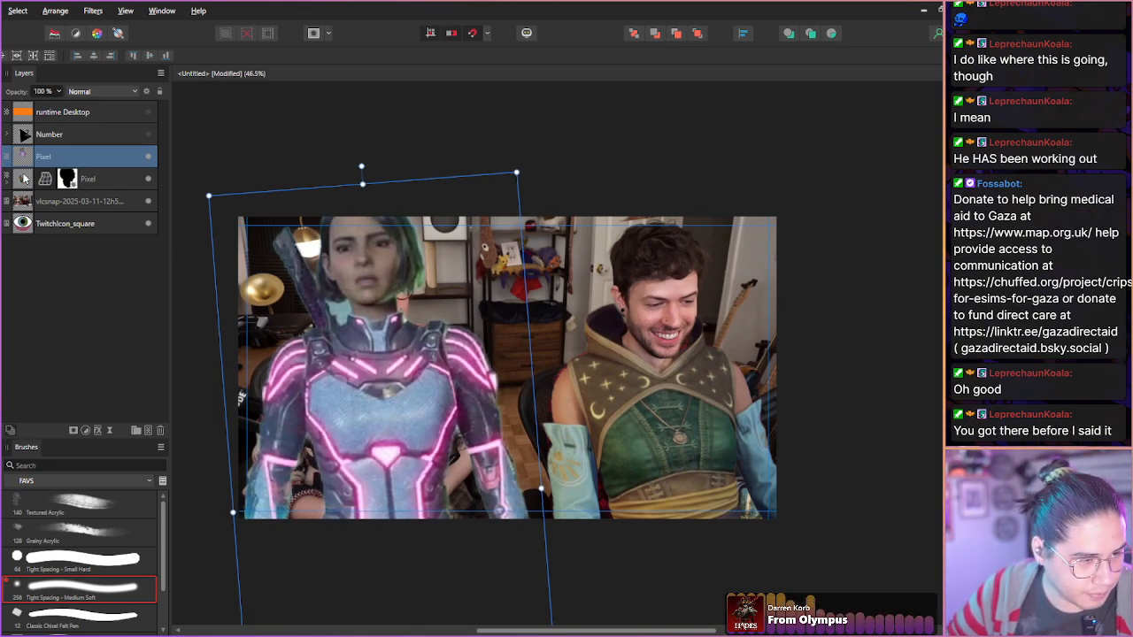
- Add a mask to the pink suit and paint out the character's head to reveal the host's face and hair
{"action": "left_click", "coordinate": [72, 431]}
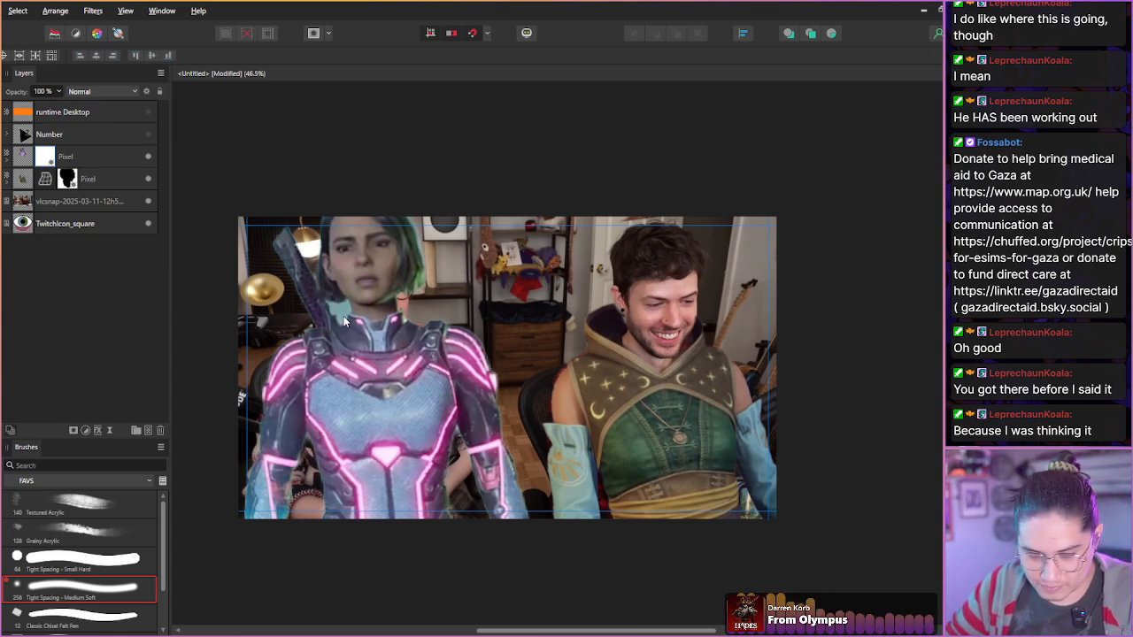
{"action": "key", "text": "b"}
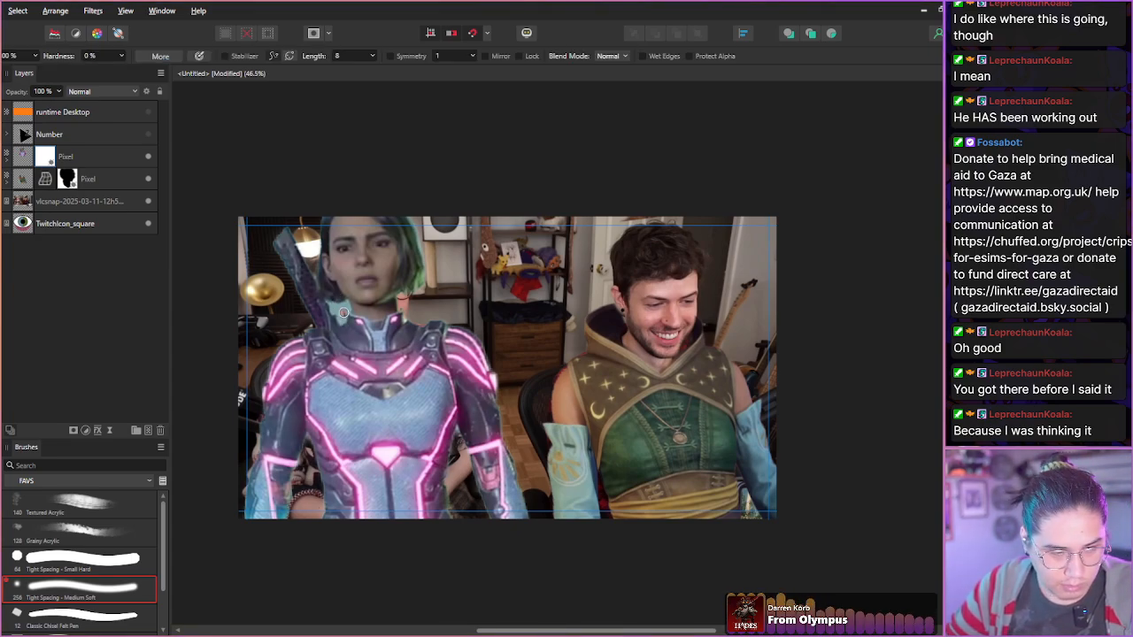
{"action": "mouse_move", "coordinate": [341, 266]}
{"action": "left_mouse_down"}
{"action": "mouse_move", "coordinate": [328, 243]}
{"action": "mouse_move", "coordinate": [335, 223]}
{"action": "mouse_move", "coordinate": [367, 219]}
{"action": "mouse_move", "coordinate": [393, 266]}
{"action": "mouse_move", "coordinate": [371, 301]}
{"action": "mouse_move", "coordinate": [337, 273]}
{"action": "mouse_move", "coordinate": [376, 321]}
{"action": "mouse_move", "coordinate": [388, 311]}
{"action": "mouse_move", "coordinate": [370, 320]}
{"action": "mouse_move", "coordinate": [354, 299]}
{"action": "left_mouse_up"}
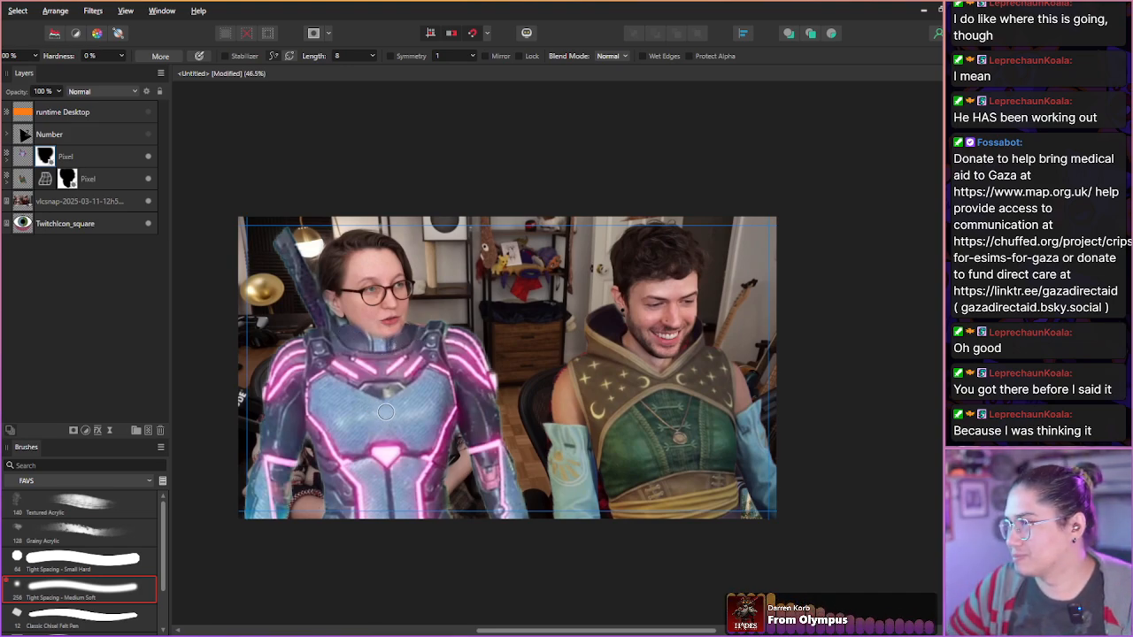
- Move the pink suit slightly down and paint its collar back in on the mask beneath the host's chin
{"action": "left_click", "coordinate": [45, 156]}
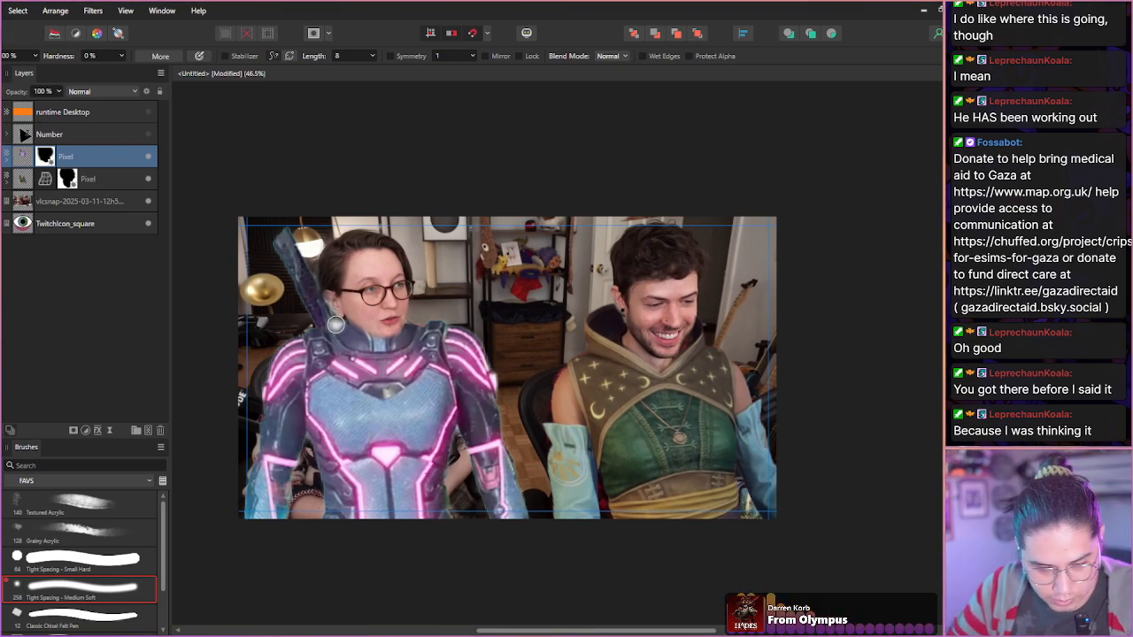
{"action": "key", "text": "v"}
{"action": "left_click_drag", "start_coordinate": [334, 329], "coordinate": [334, 329]}
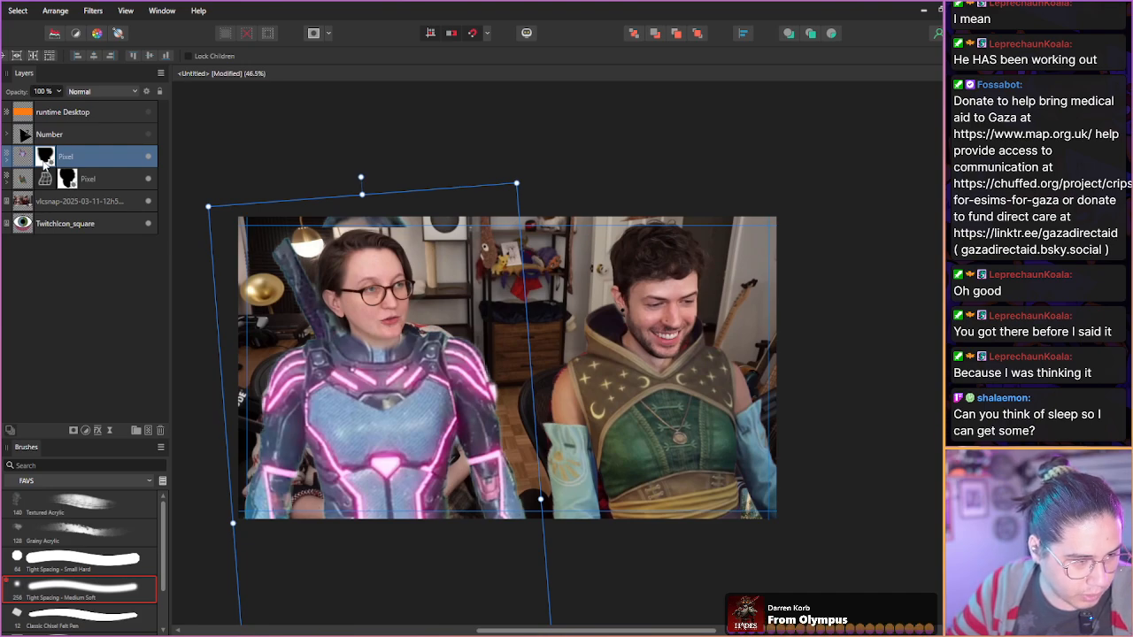
{"action": "left_click", "coordinate": [43, 161]}
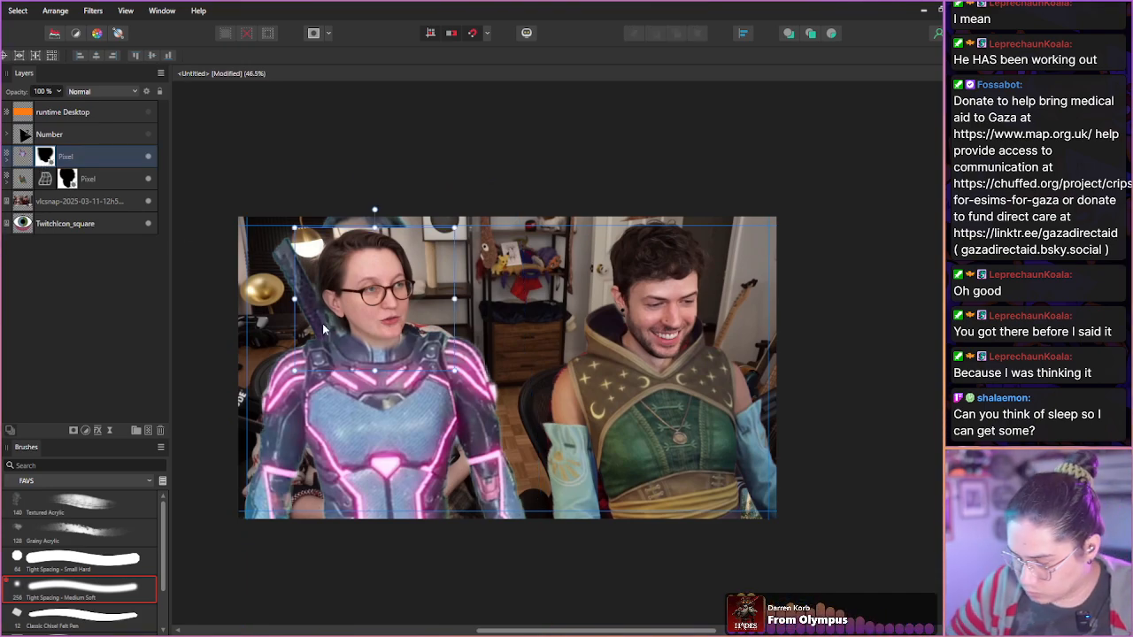
{"action": "key", "text": "b"}
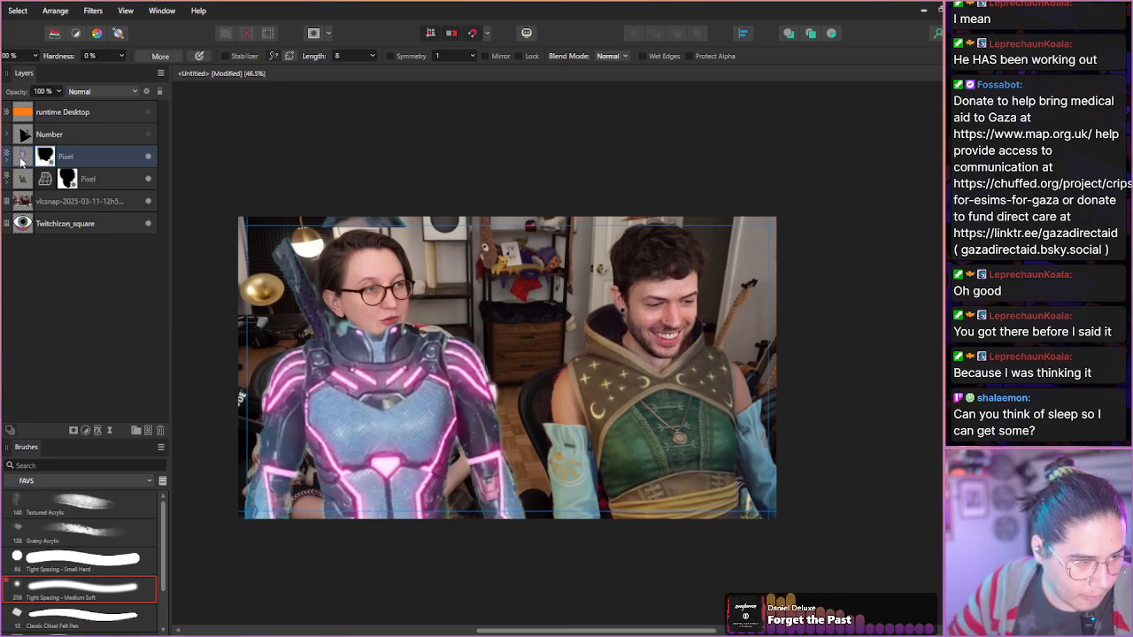
- Lower the pink suit slightly and stretch it a little wider on the side of its weapon
{"action": "key", "text": "v"}
{"action": "left_click_drag", "start_coordinate": [326, 357], "coordinate": [329, 367]}
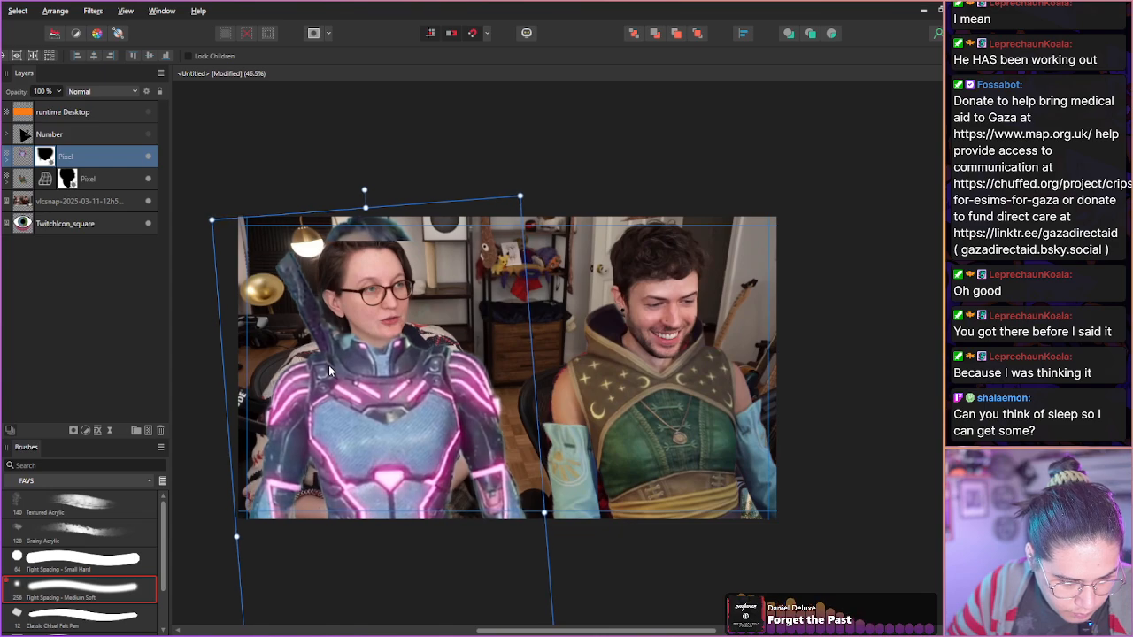
{"action": "left_click_drag", "start_coordinate": [237, 536], "coordinate": [231, 537]}
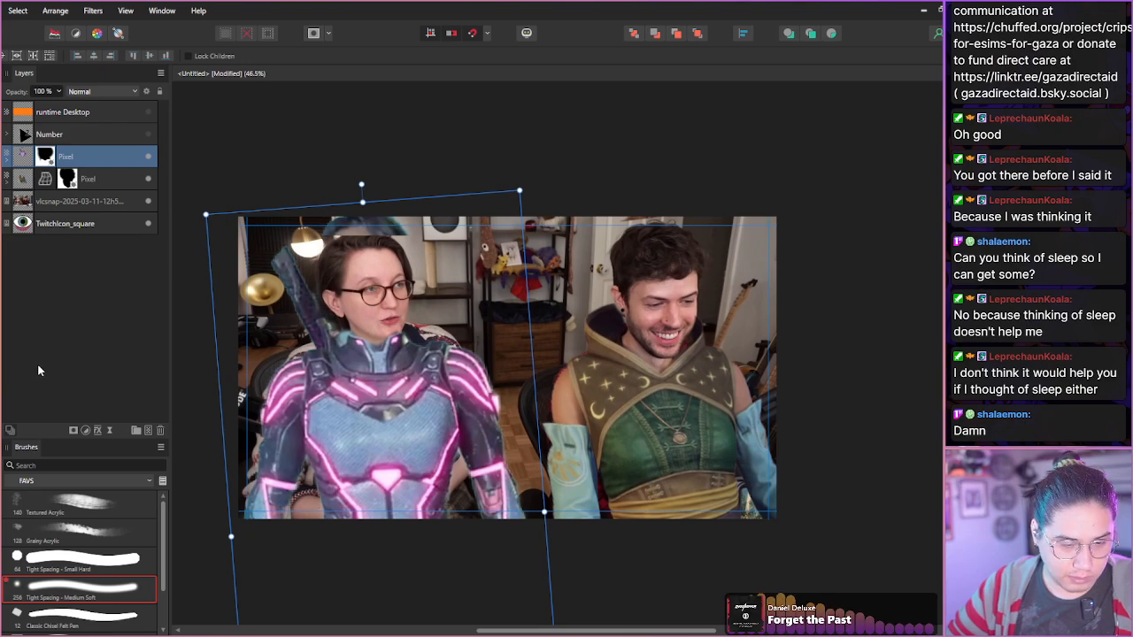
- Paint on the suit's mask with a smaller Tight Spacing - Medium Soft brush to clean the fringe along both edges of the back weapon
{"action": "scroll", "coordinate": [341, 349], "scroll_direction": "up", "scroll_amount": 4}
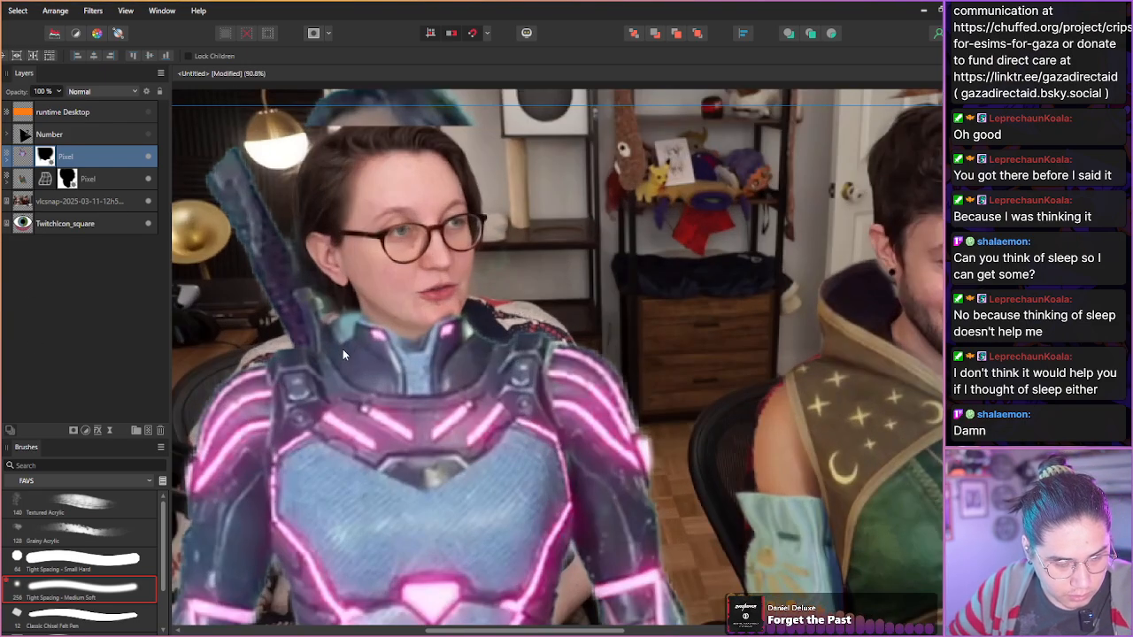
{"action": "scroll", "coordinate": [342, 345], "scroll_direction": "up", "scroll_amount": 1}
{"action": "left_click", "coordinate": [48, 159]}
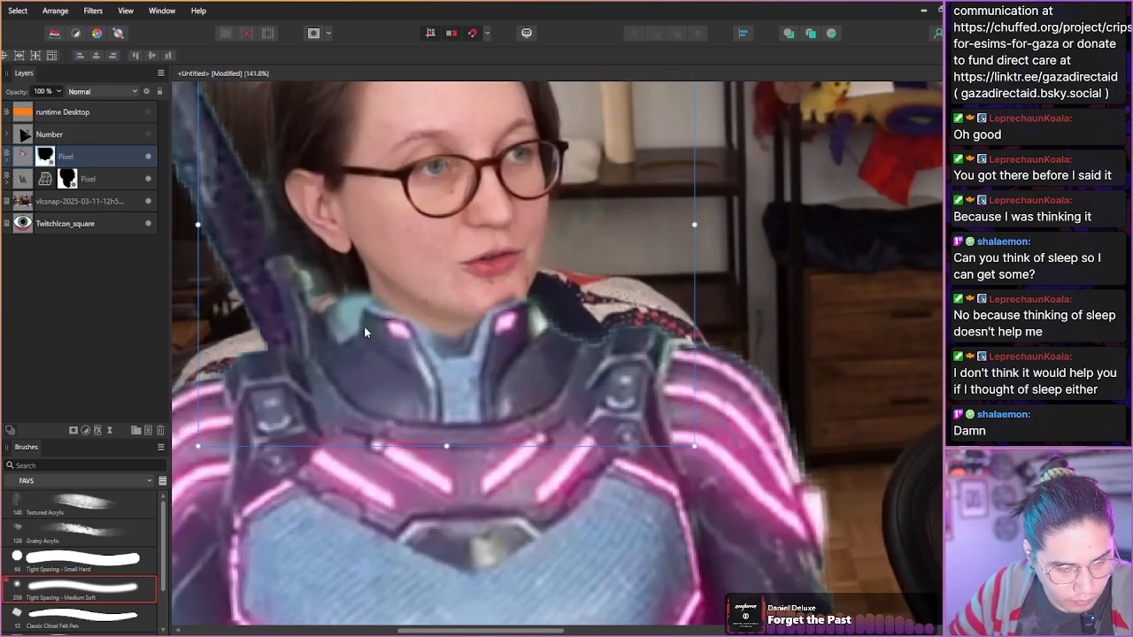
{"action": "key", "text": "b"}
{"action": "key", "text": "bracketleft"}
{"action": "key", "text": "bracketleft"}
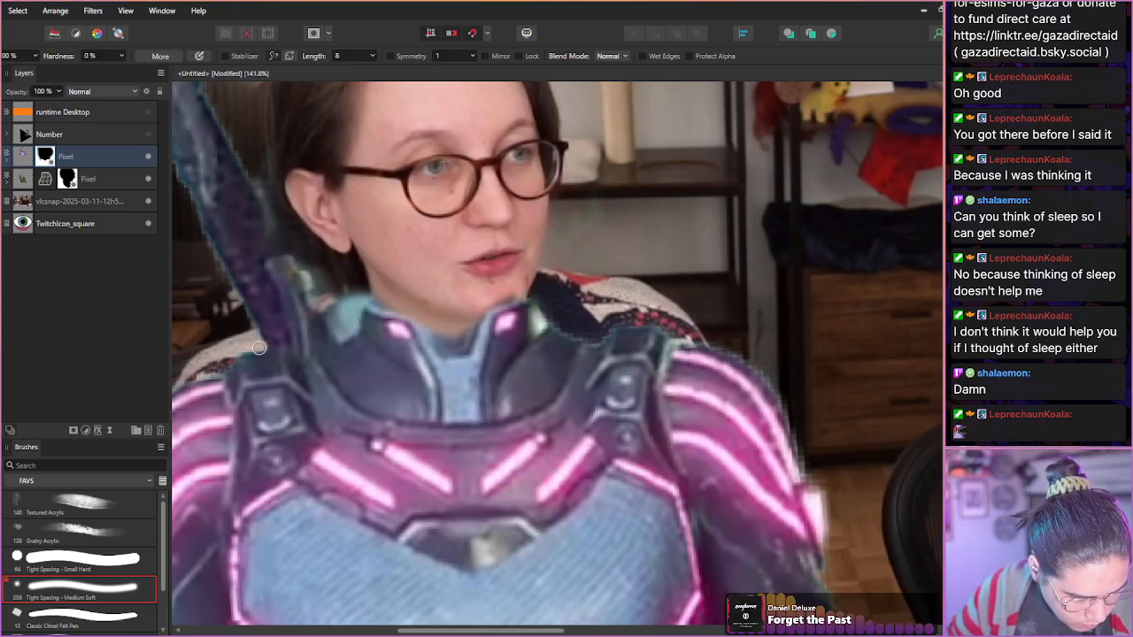
{"action": "scroll", "coordinate": [260, 341], "scroll_direction": "down", "scroll_amount": 5}
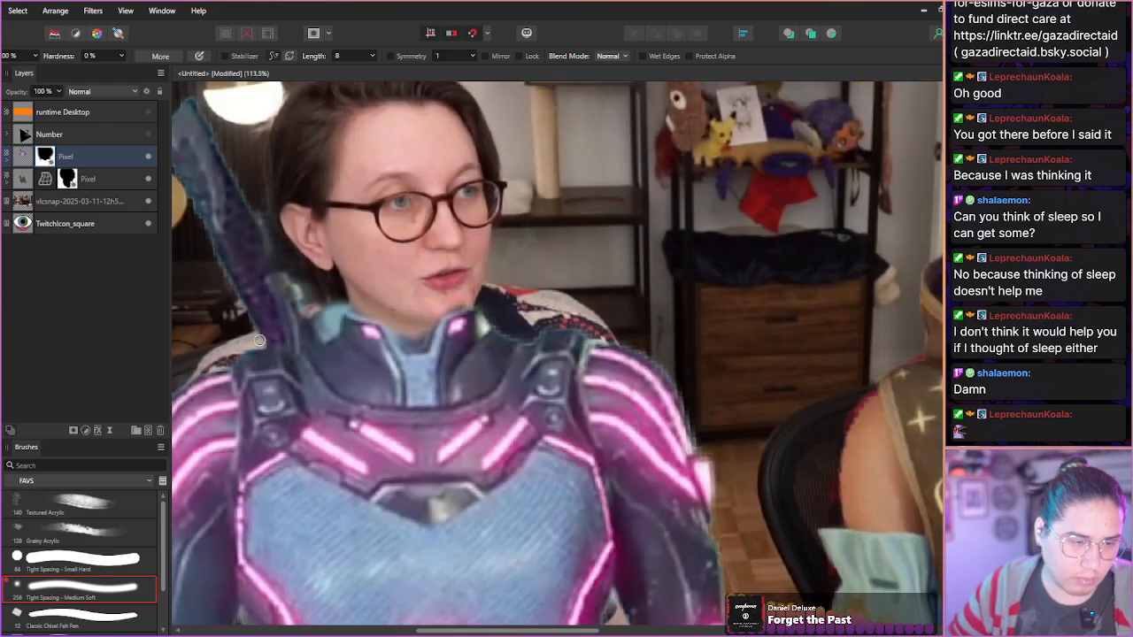
{"action": "scroll", "coordinate": [258, 350], "scroll_direction": "up", "scroll_amount": 4}
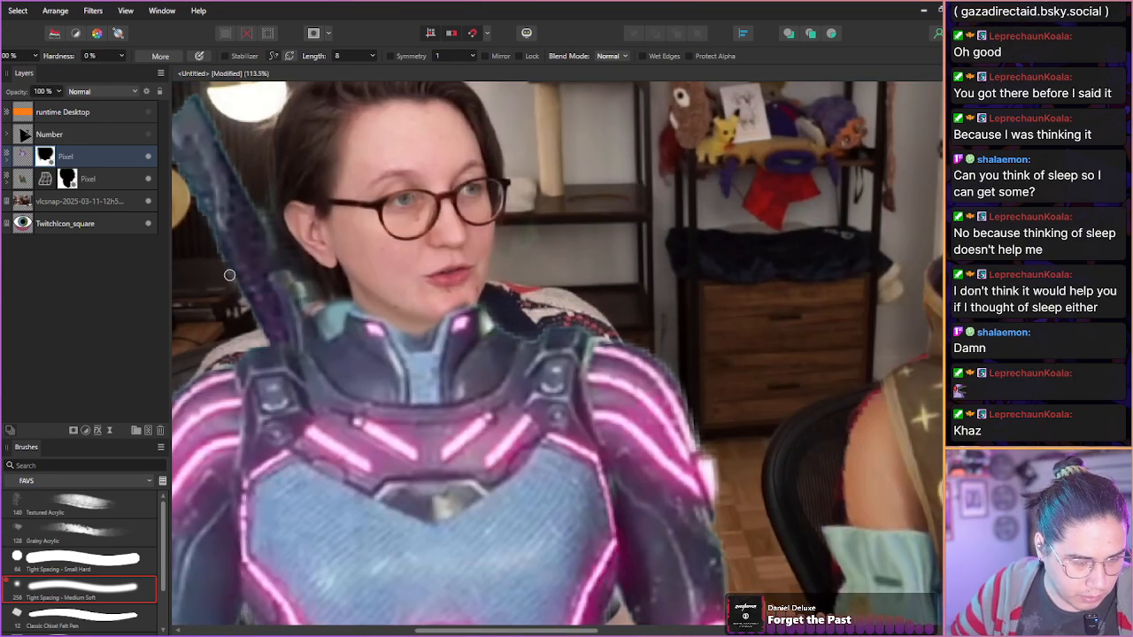
{"action": "key", "text": "space"}
{"action": "left_click_drag", "start_coordinate": [236, 310], "coordinate": [329, 361]}
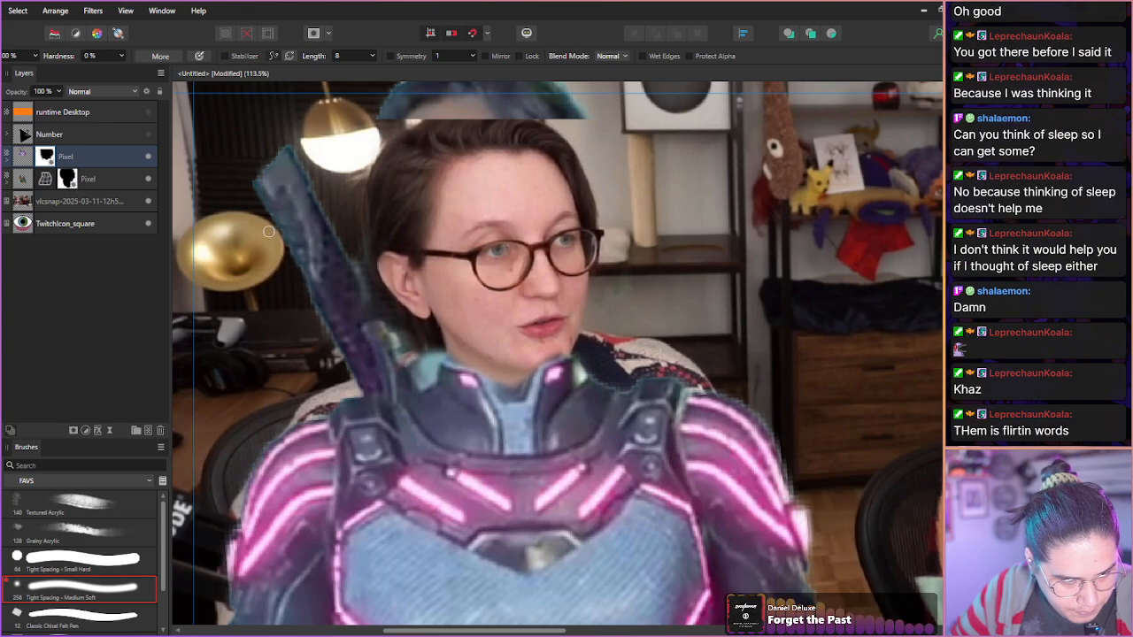
{"action": "left_click_drag", "start_coordinate": [302, 288], "coordinate": [354, 388]}
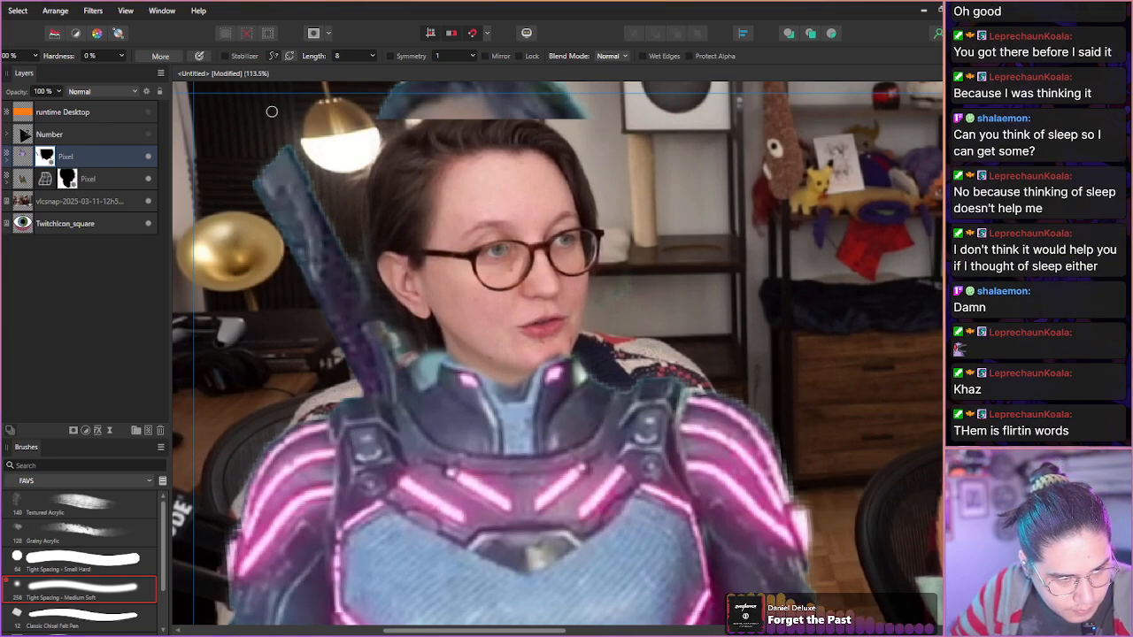
{"action": "left_click_drag", "start_coordinate": [248, 181], "coordinate": [283, 137]}
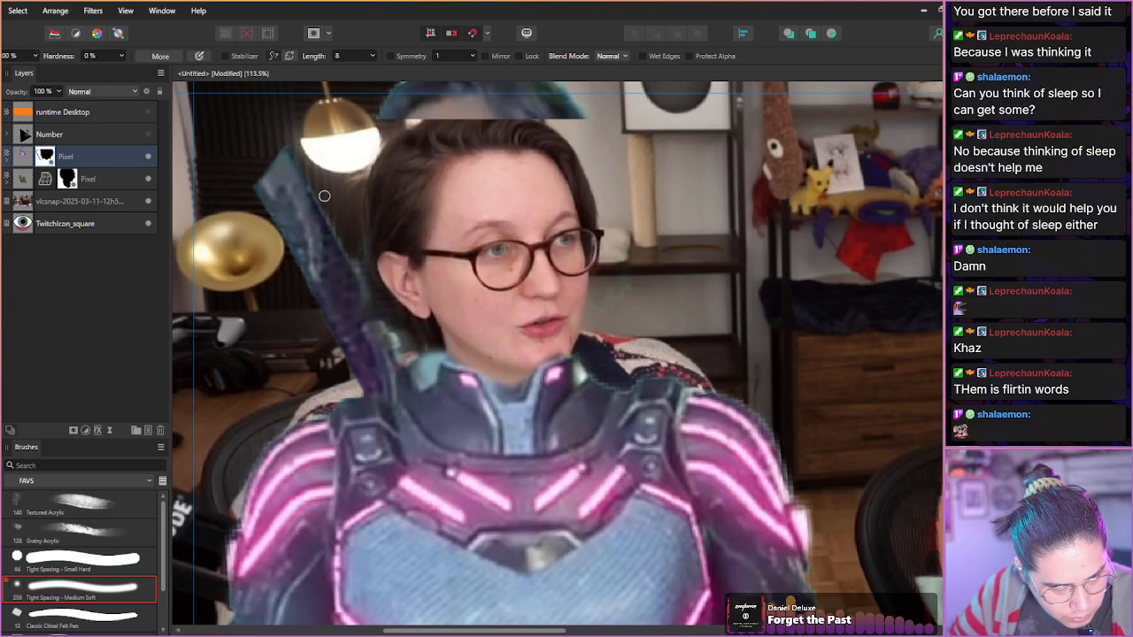
{"action": "left_click_drag", "start_coordinate": [329, 213], "coordinate": [376, 304]}
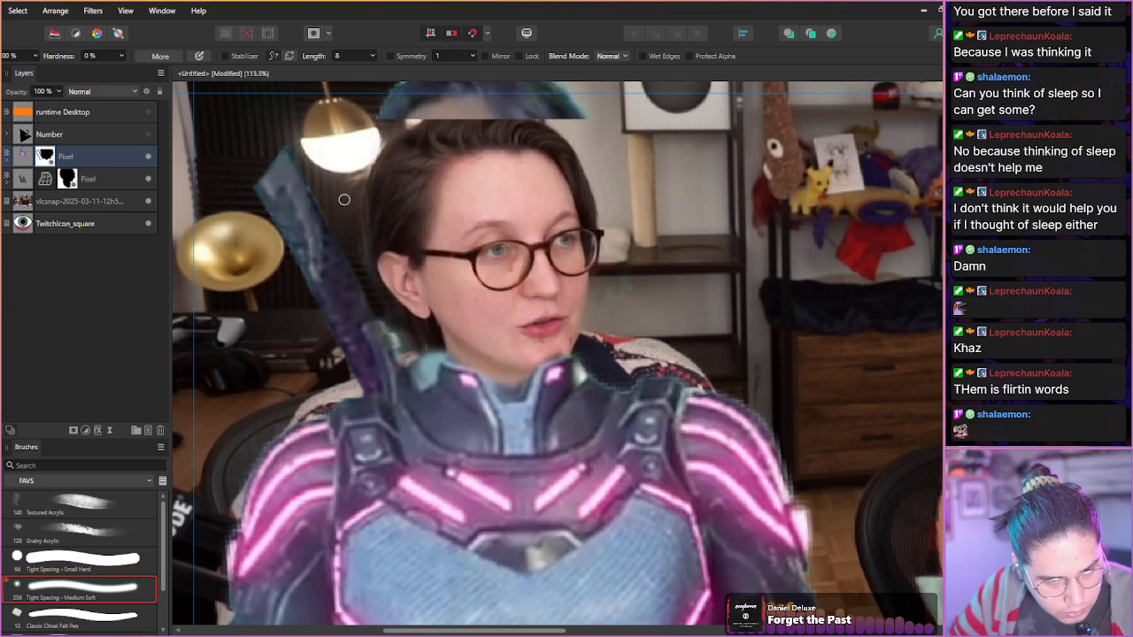
- Enlarge the brush and mask out the leftover strip of the character's hair above the host's head
{"action": "key", "text": "bracketright"}
{"action": "key", "text": "bracketright"}
{"action": "key", "text": "bracketright"}
{"action": "key", "text": "bracketright"}
{"action": "key", "text": "bracketright"}
{"action": "key", "text": "bracketright"}
{"action": "key", "text": "bracketright"}
{"action": "key", "text": "bracketright"}
{"action": "mouse_move", "coordinate": [368, 119]}
{"action": "left_mouse_down"}
{"action": "mouse_move", "coordinate": [475, 104]}
{"action": "mouse_move", "coordinate": [591, 114]}
{"action": "left_mouse_up"}
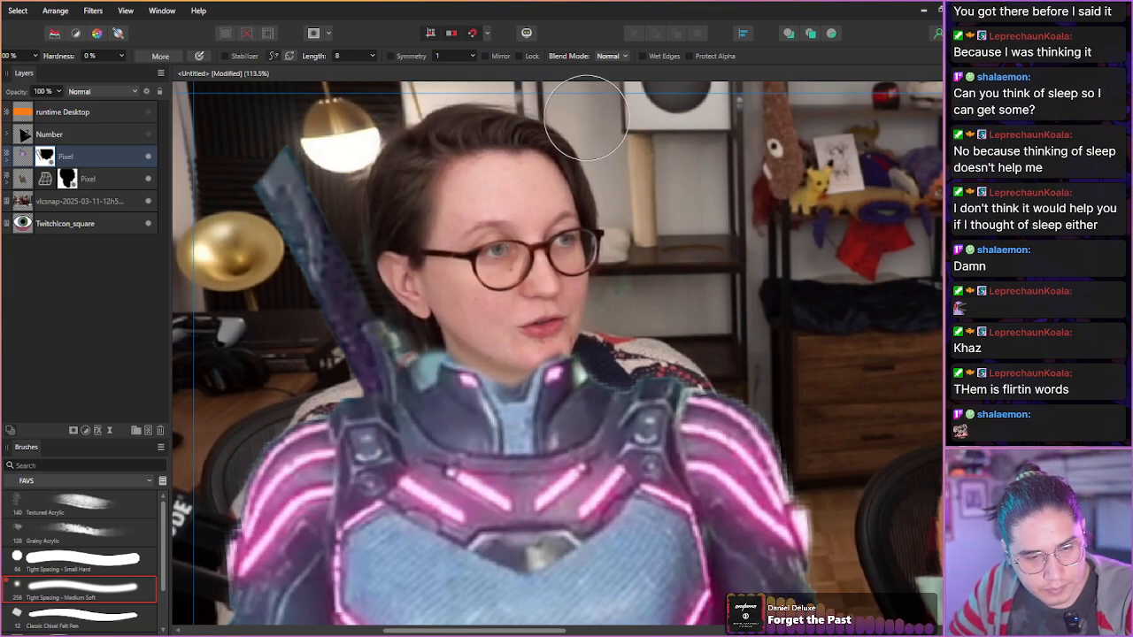
- Shrink the brush and clean the pink suit's mask beside the collar and along the shoulder nearer the other host
{"action": "key", "text": "bracketleft"}
{"action": "key", "text": "bracketleft"}
{"action": "key", "text": "bracketleft"}
{"action": "key", "text": "bracketleft"}
{"action": "key", "text": "bracketleft"}
{"action": "key", "text": "bracketleft"}
{"action": "key", "text": "bracketleft"}
{"action": "key", "text": "bracketleft"}
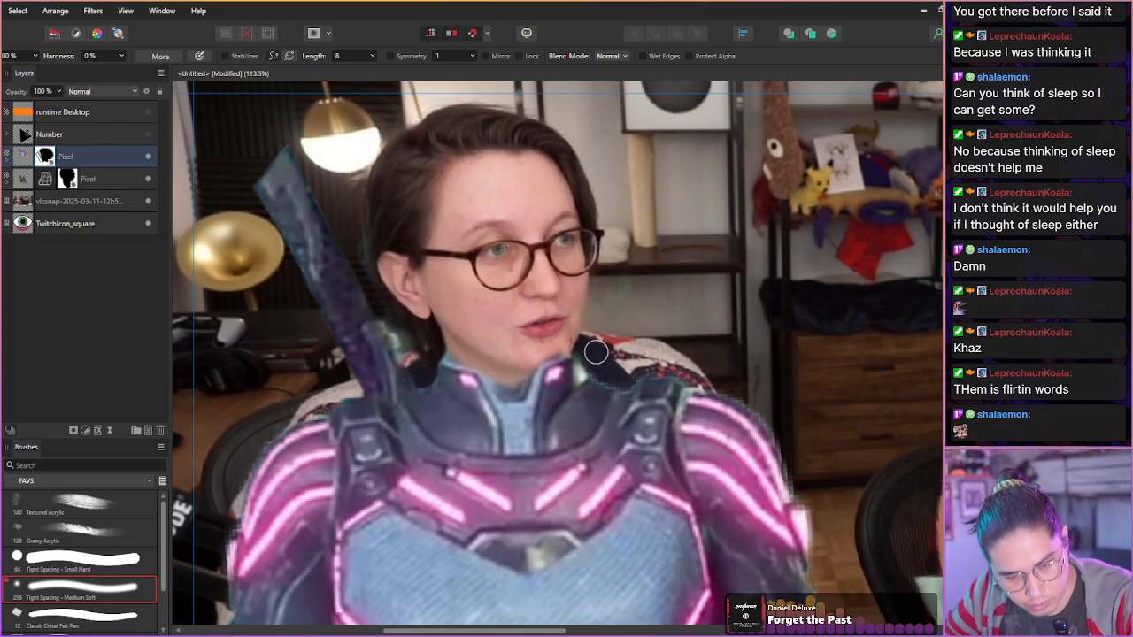
{"action": "mouse_move", "coordinate": [591, 356]}
{"action": "left_mouse_down"}
{"action": "mouse_move", "coordinate": [602, 373]}
{"action": "mouse_move", "coordinate": [626, 375]}
{"action": "mouse_move", "coordinate": [617, 350]}
{"action": "left_mouse_up"}
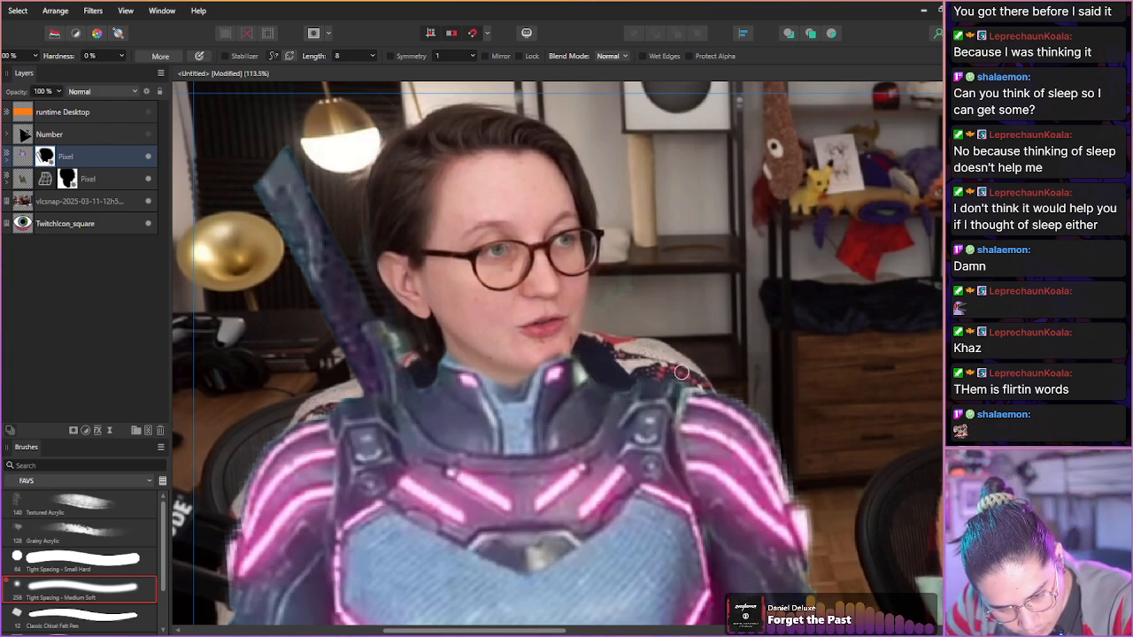
{"action": "mouse_move", "coordinate": [698, 379]}
{"action": "left_mouse_down"}
{"action": "mouse_move", "coordinate": [739, 392]}
{"action": "mouse_move", "coordinate": [774, 425]}
{"action": "mouse_move", "coordinate": [801, 507]}
{"action": "left_mouse_up"}
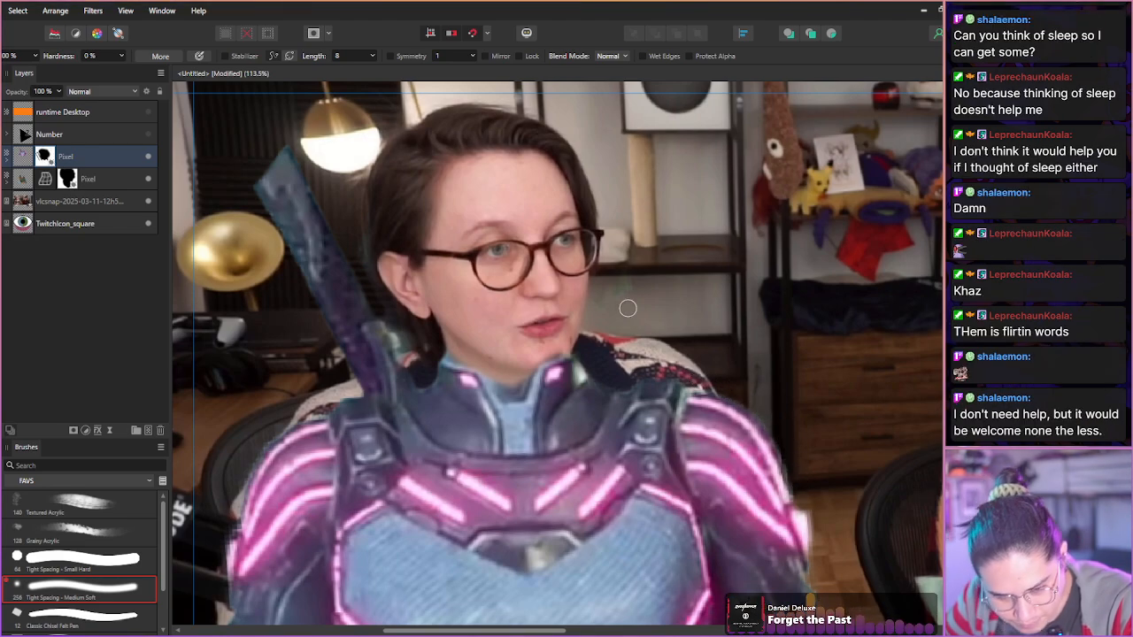
- Rasterize and trim the pink suit layer so its mask is baked into the pixels
{"action": "scroll", "coordinate": [346, 394], "scroll_direction": "up", "scroll_amount": 3}
{"action": "scroll", "coordinate": [346, 394], "scroll_direction": "down", "scroll_amount": 3}
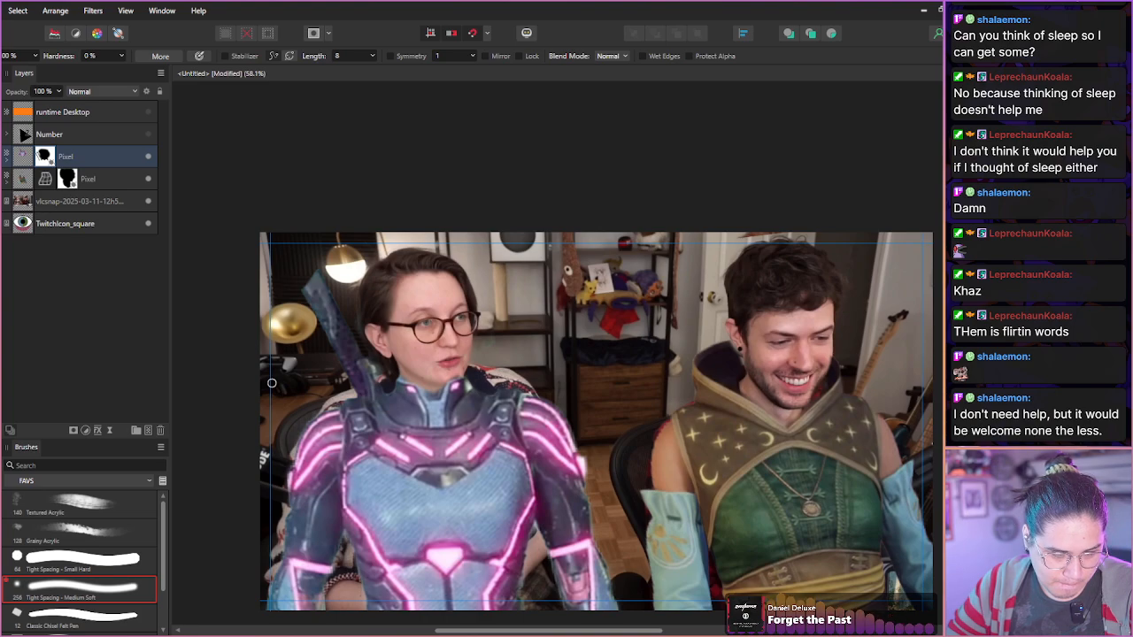
{"action": "left_click", "coordinate": [20, 159]}
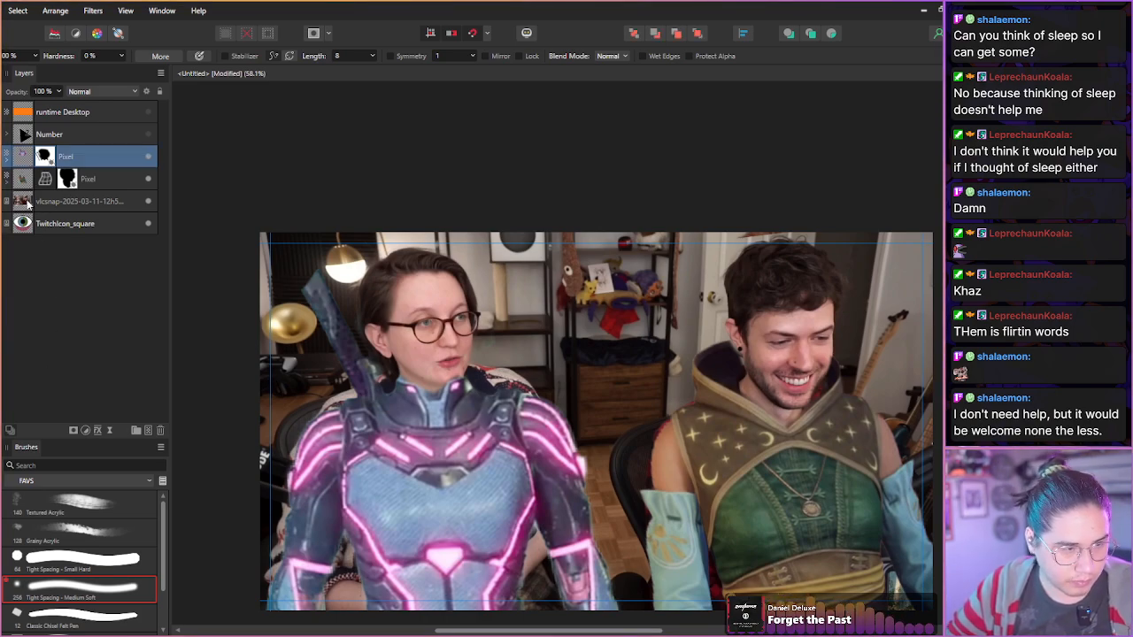
{"action": "right_click", "coordinate": [25, 168]}
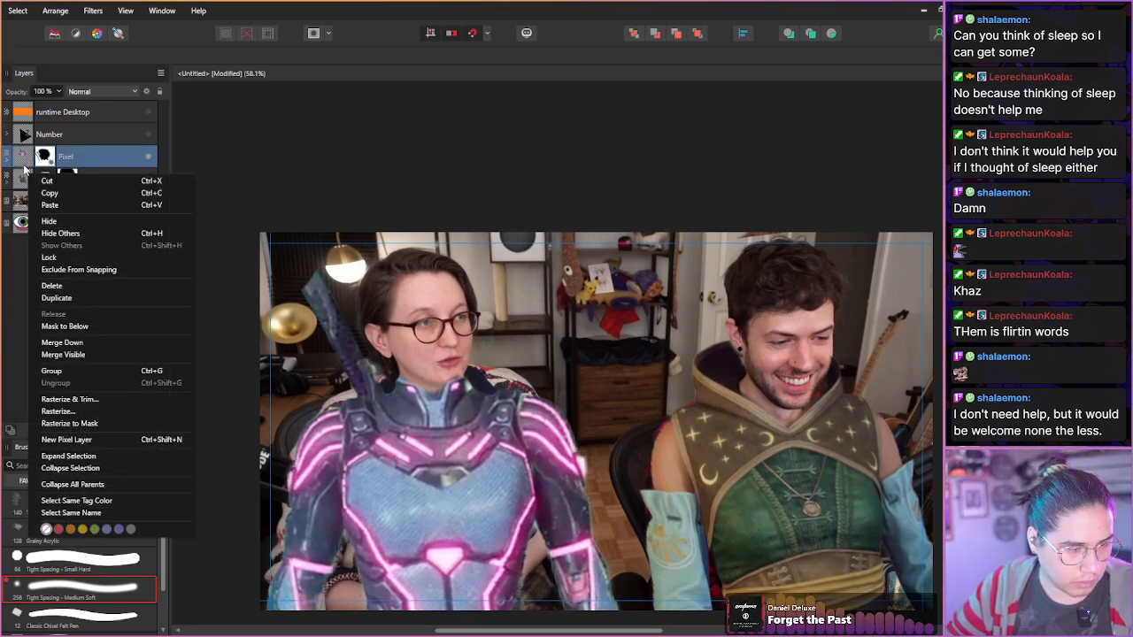
{"action": "left_click", "coordinate": [47, 396]}
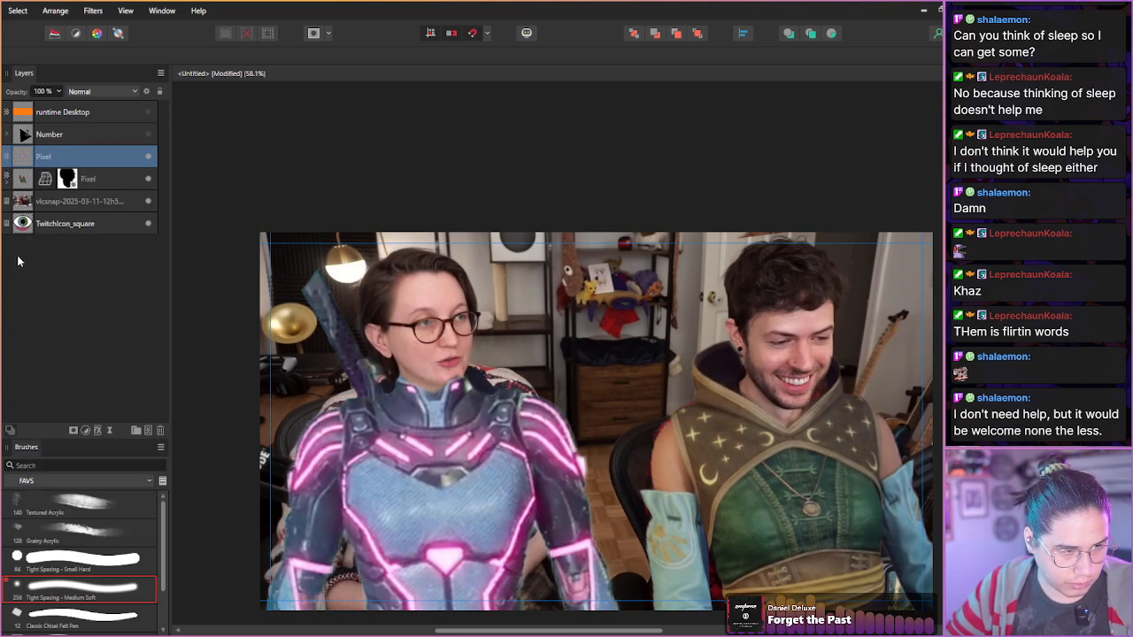
- Add a live Mesh Warp to the suit, place a node at each shoulder, and pull both shoulders upward and slightly inward
{"action": "left_click", "coordinate": [106, 431]}
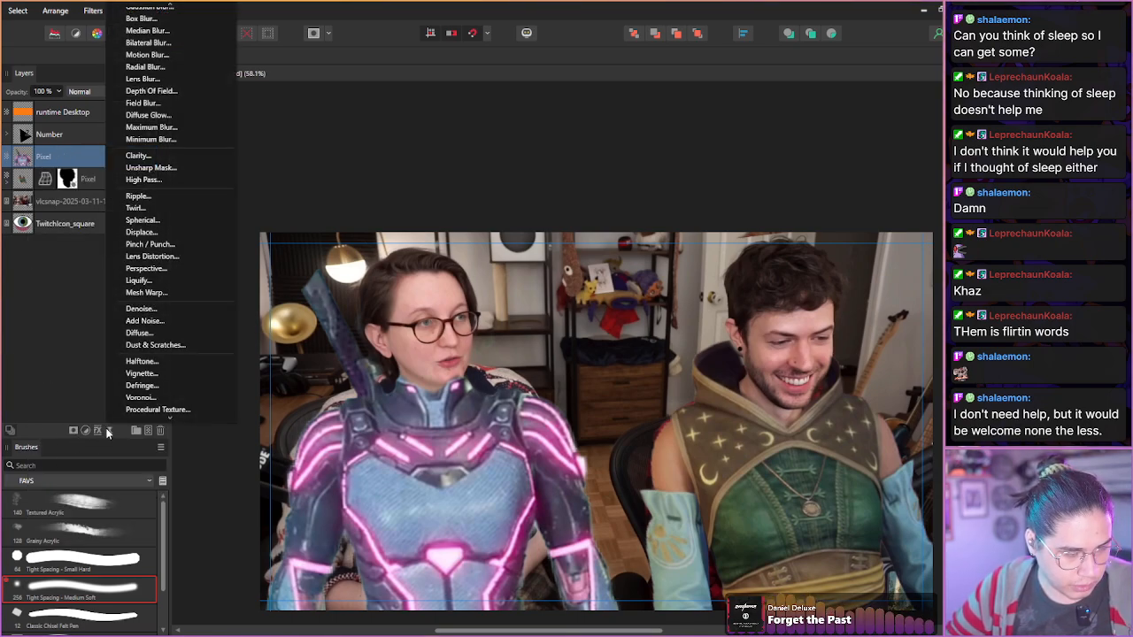
{"action": "left_click", "coordinate": [133, 293]}
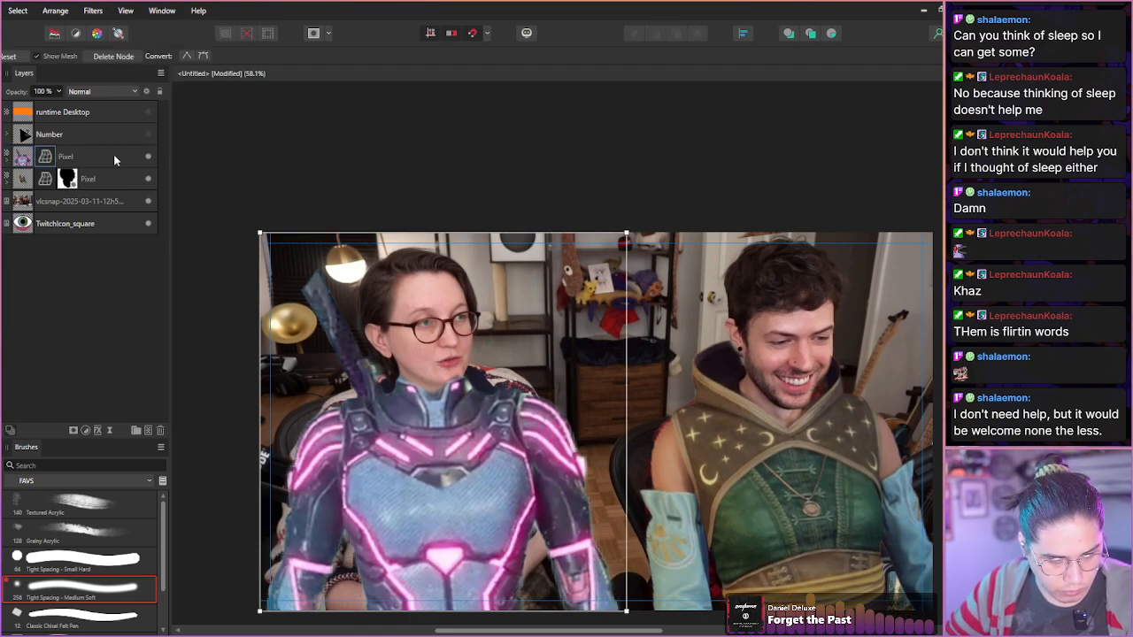
{"action": "left_click", "coordinate": [325, 415]}
{"action": "left_click", "coordinate": [539, 414]}
{"action": "left_click_drag", "start_coordinate": [540, 414], "coordinate": [517, 387]}
{"action": "left_click_drag", "start_coordinate": [325, 415], "coordinate": [329, 400]}
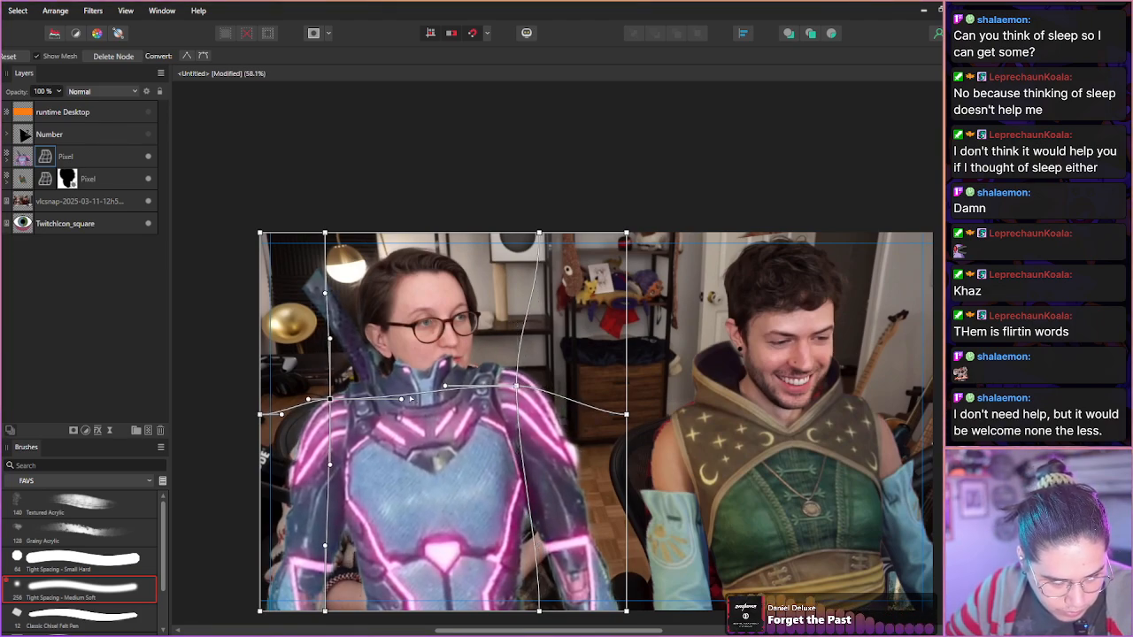
- Bend the mesh curve between the shoulder nodes to reshape the suit's chest and collar beneath the host's chin
{"action": "left_click_drag", "start_coordinate": [444, 387], "coordinate": [486, 413]}
{"action": "left_click_drag", "start_coordinate": [401, 401], "coordinate": [386, 416]}
{"action": "left_click_drag", "start_coordinate": [486, 410], "coordinate": [486, 387]}
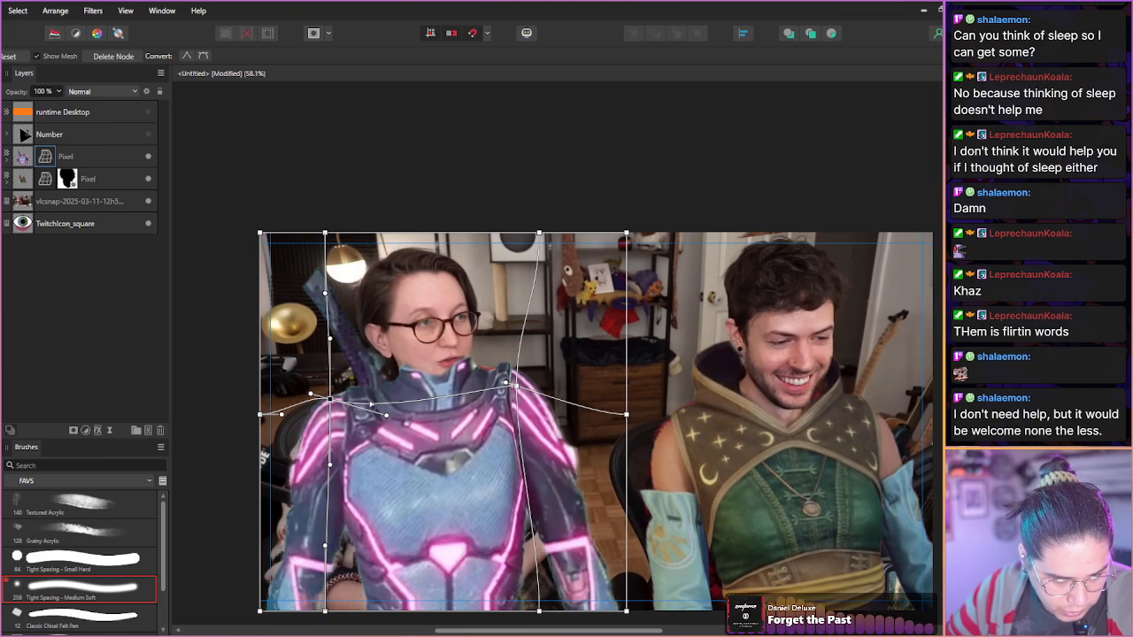
{"action": "left_click_drag", "start_coordinate": [386, 415], "coordinate": [376, 416]}
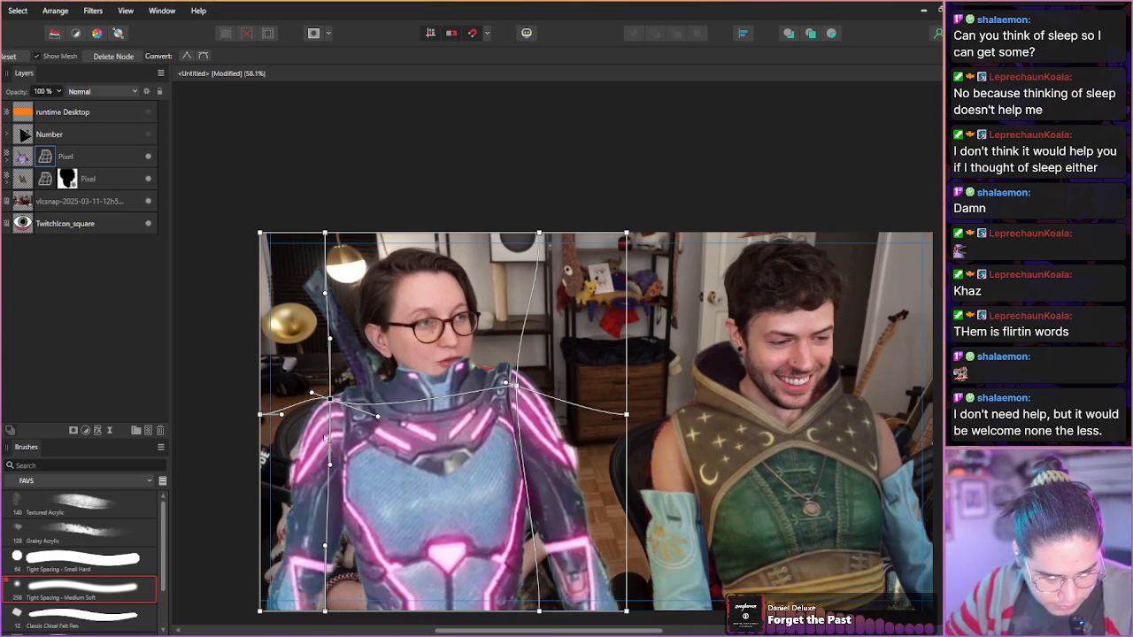
- Spread the mesh's lower edge outward, then add a mesh row at the suit's waist and adjust its curve across the belly
{"action": "left_click_drag", "start_coordinate": [324, 609], "coordinate": [311, 611]}
{"action": "left_click_drag", "start_coordinate": [539, 611], "coordinate": [541, 608]}
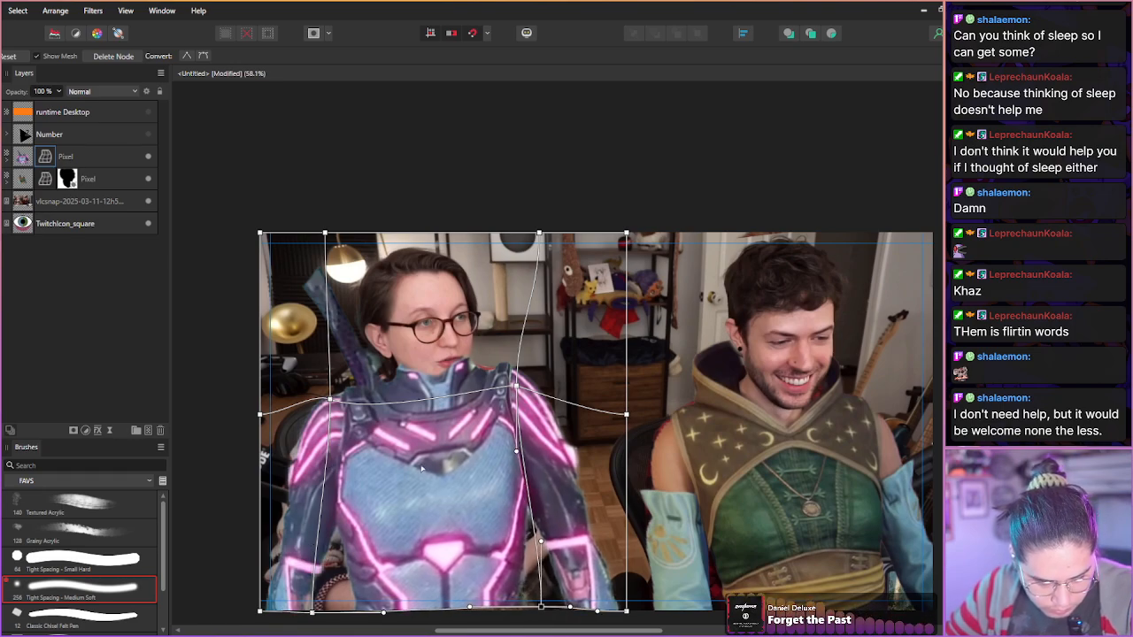
{"action": "left_click_drag", "start_coordinate": [312, 613], "coordinate": [309, 613]}
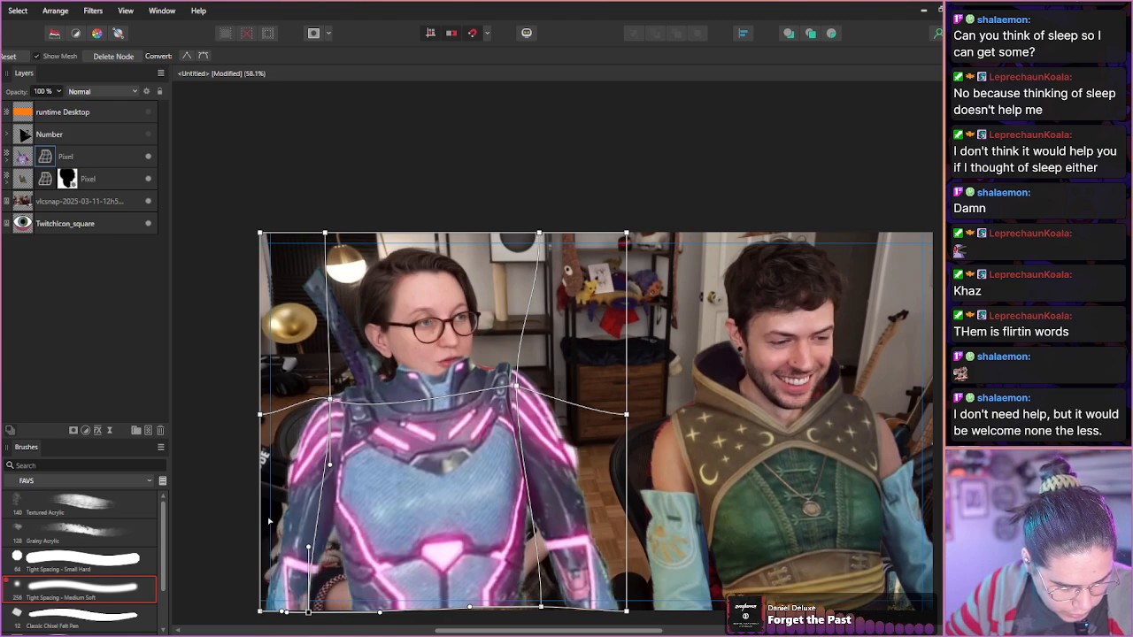
{"action": "left_click_drag", "start_coordinate": [308, 548], "coordinate": [314, 541]}
{"action": "left_click", "coordinate": [320, 538]}
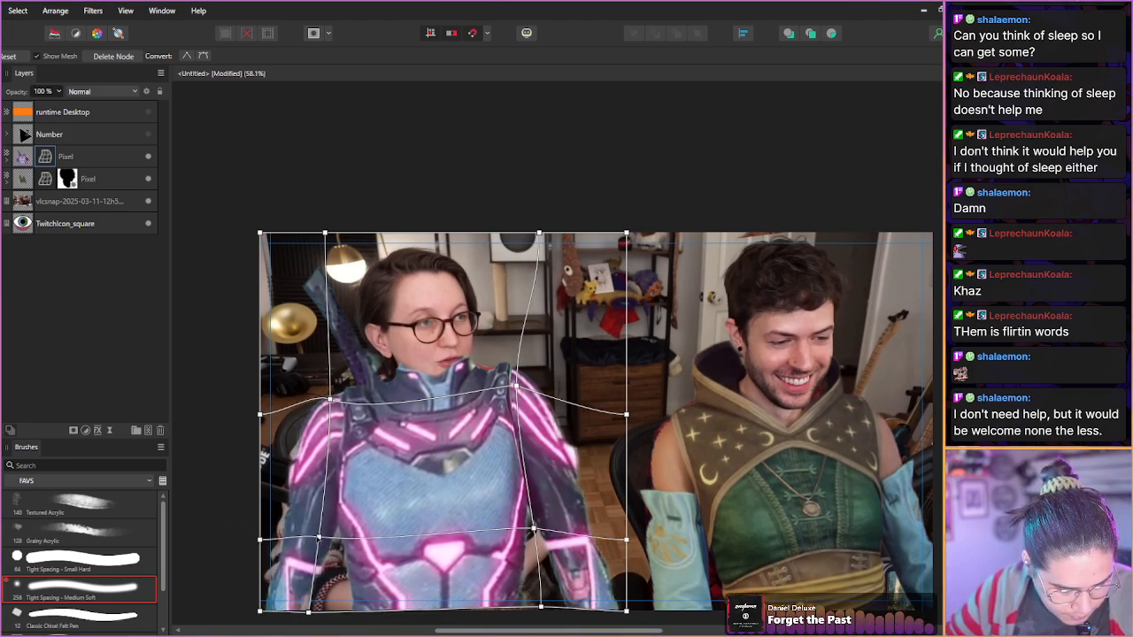
{"action": "left_click_drag", "start_coordinate": [322, 540], "coordinate": [365, 538]}
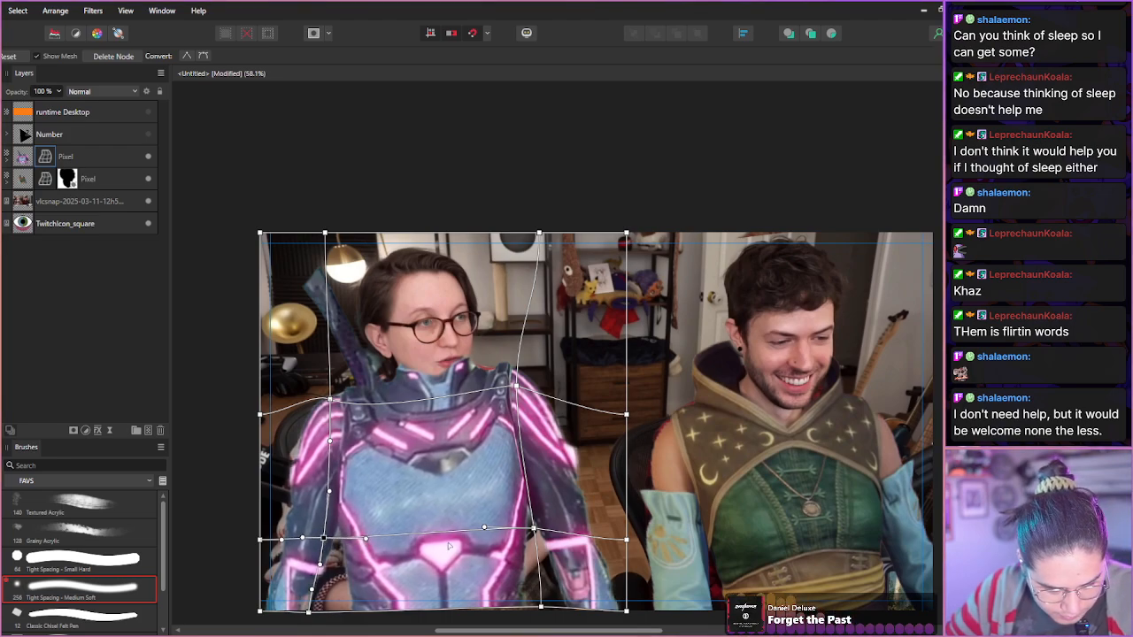
{"action": "left_click_drag", "start_coordinate": [485, 528], "coordinate": [491, 531]}
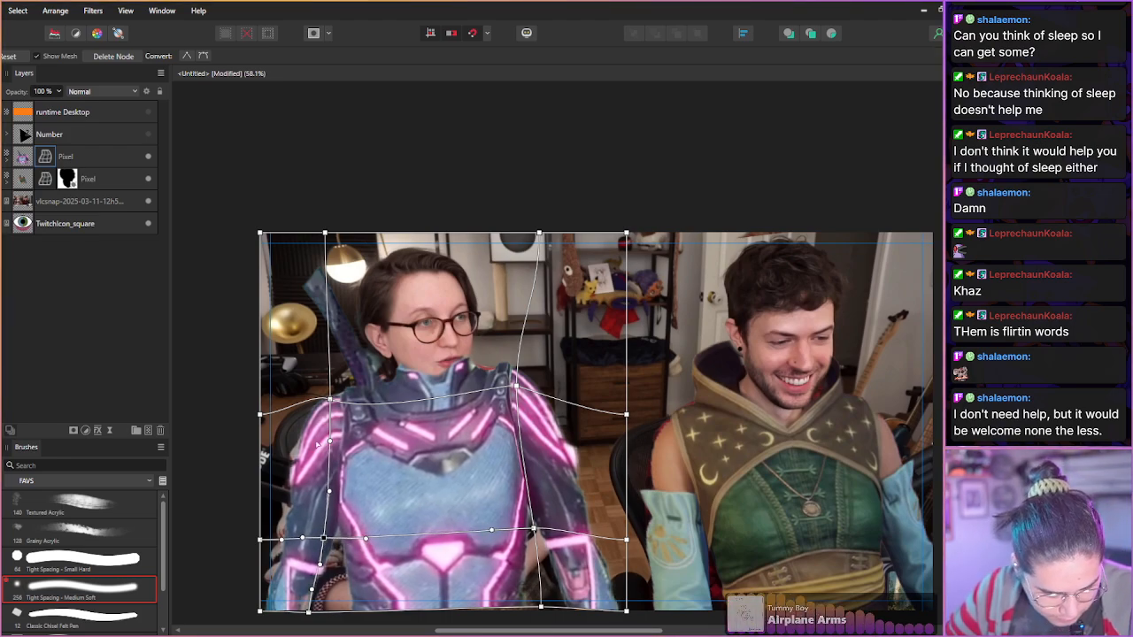
- Push the mesh's outer edge and lower corner outward on the weapon side and readjust the bottom nodes to reshape the forearm and waist
{"action": "left_click_drag", "start_coordinate": [260, 611], "coordinate": [267, 611]}
{"action": "left_click_drag", "start_coordinate": [259, 539], "coordinate": [250, 529]}
{"action": "left_click_drag", "start_coordinate": [308, 612], "coordinate": [328, 582]}
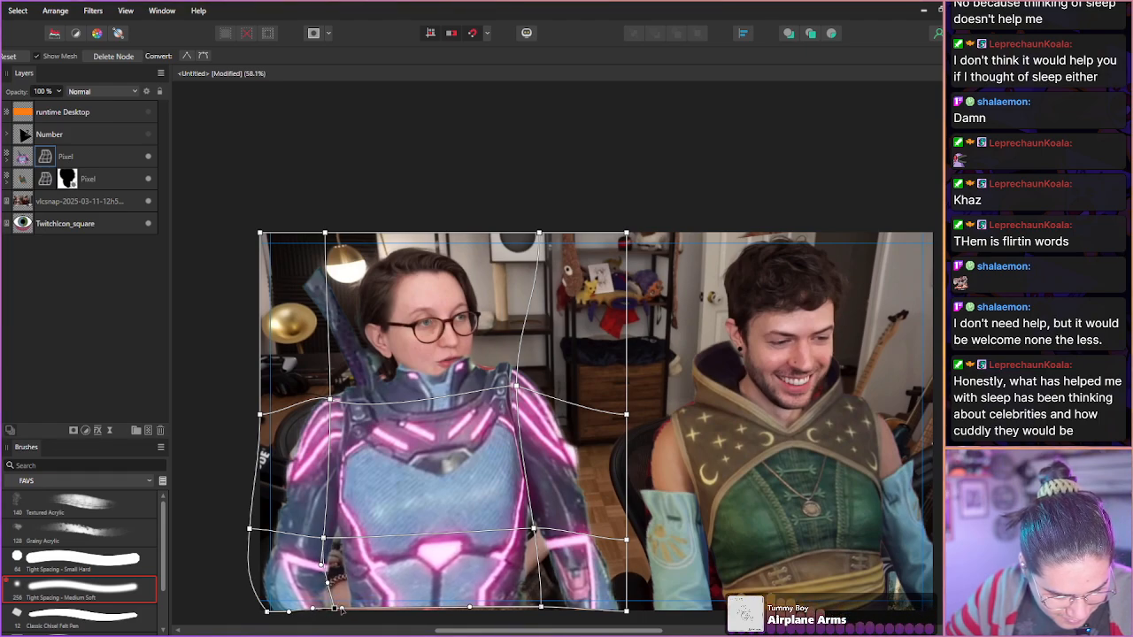
{"action": "left_click_drag", "start_coordinate": [470, 607], "coordinate": [489, 611]}
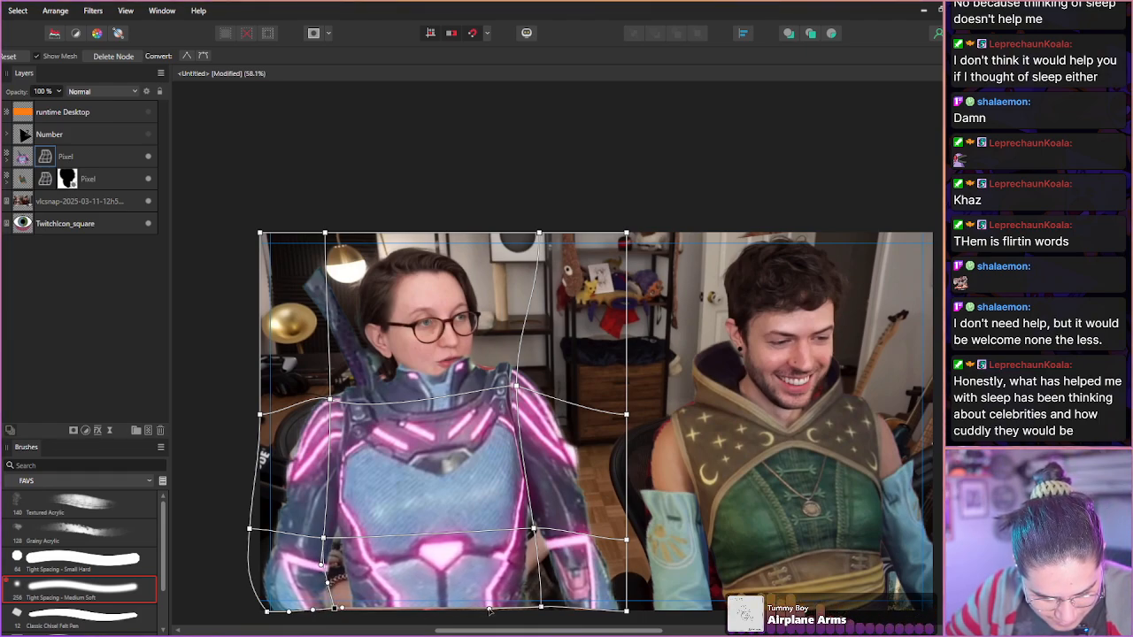
{"action": "left_click_drag", "start_coordinate": [249, 530], "coordinate": [246, 530]}
{"action": "left_click_drag", "start_coordinate": [267, 610], "coordinate": [274, 617]}
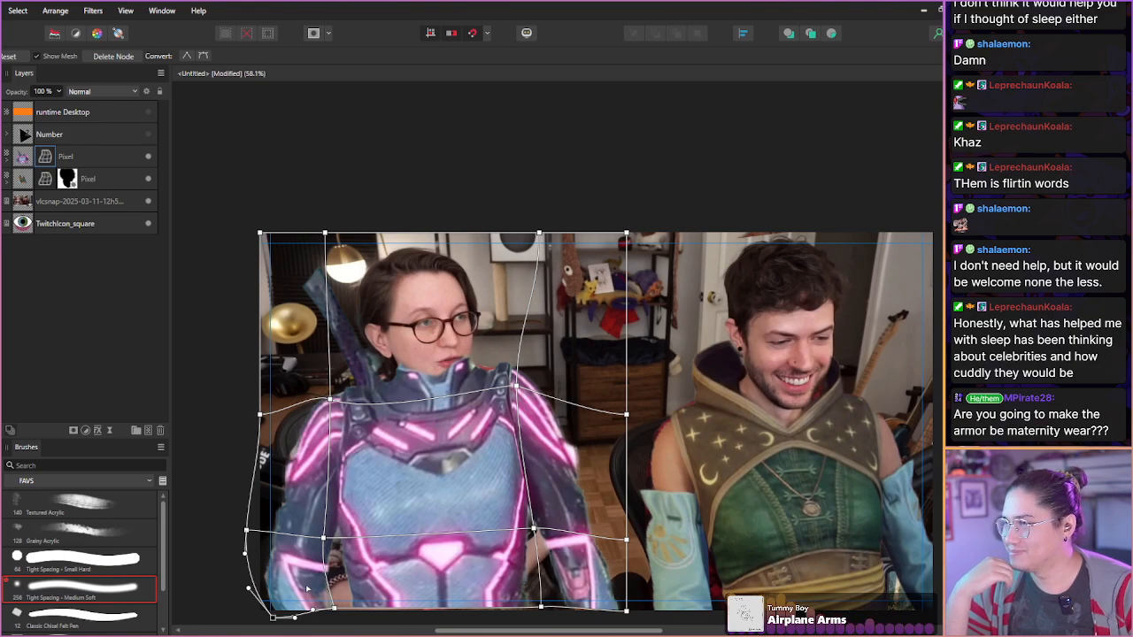
{"action": "left_click_drag", "start_coordinate": [541, 607], "coordinate": [547, 615]}
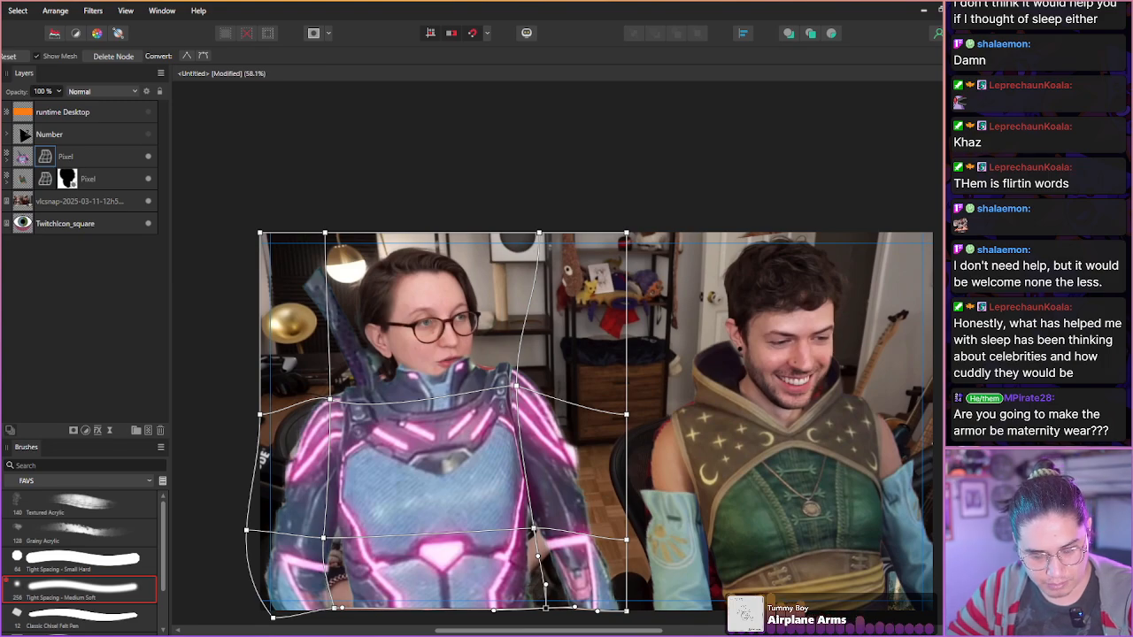
- Duplicate the warped suit layer and delete the Mesh Warp from the upper copy
{"action": "left_click", "coordinate": [23, 161]}
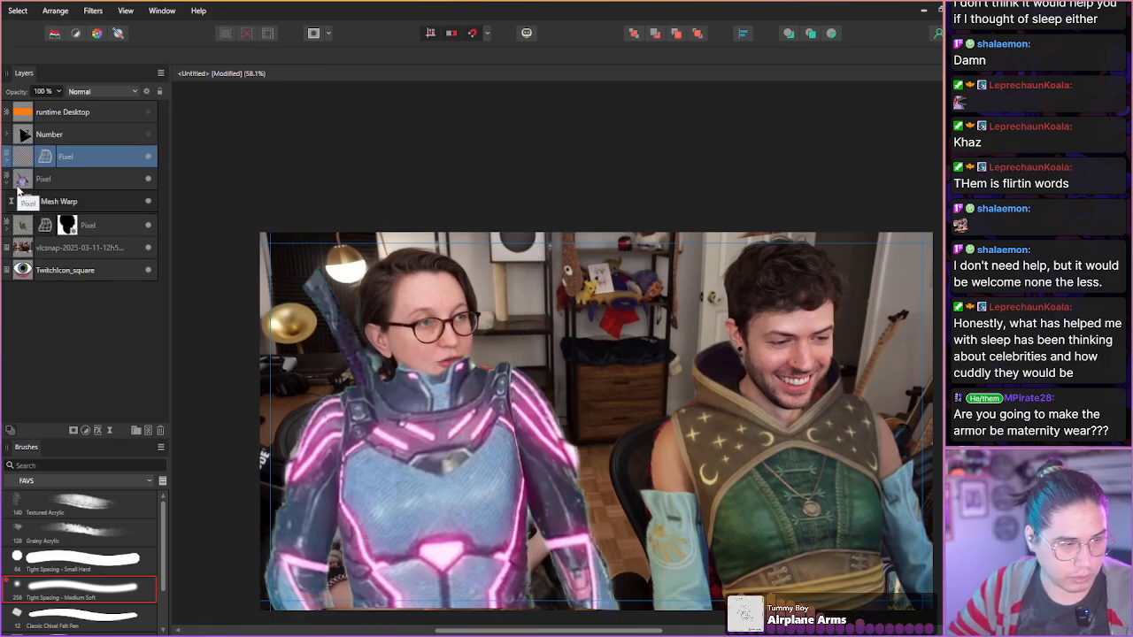
{"action": "left_click", "coordinate": [7, 167]}
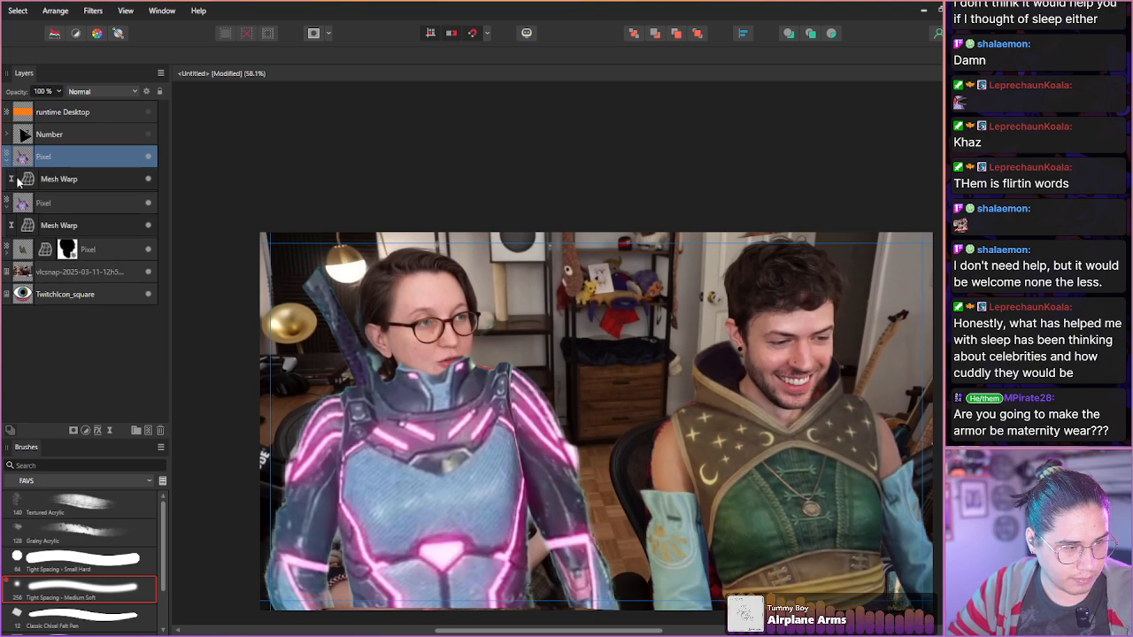
{"action": "left_click", "coordinate": [24, 183]}
{"action": "key", "text": "h"}
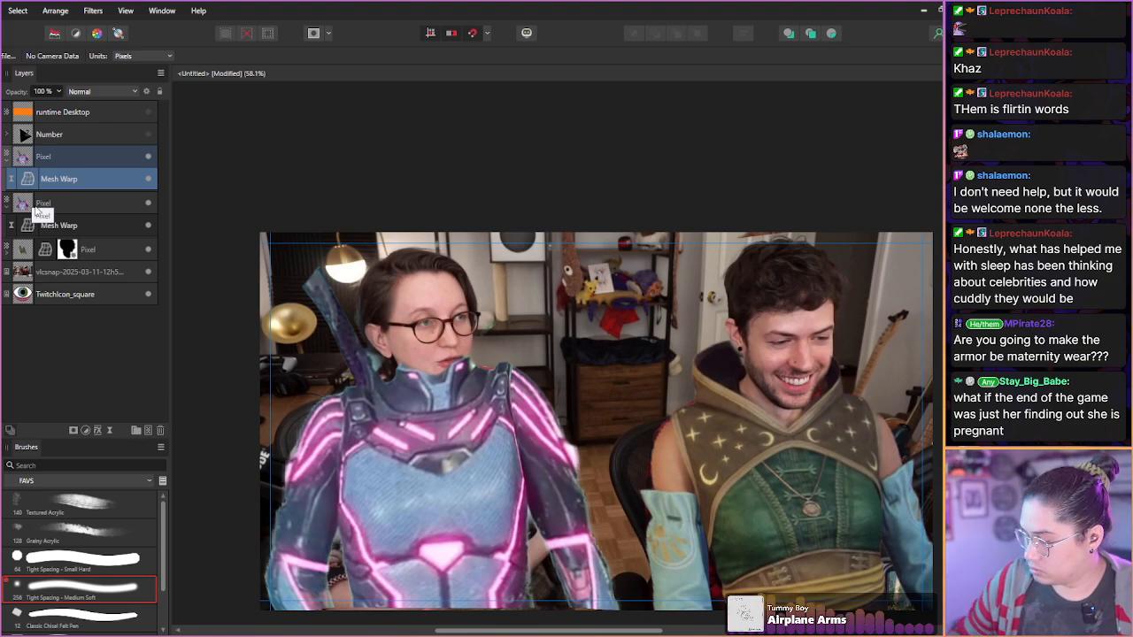
{"action": "key", "text": "Delete"}
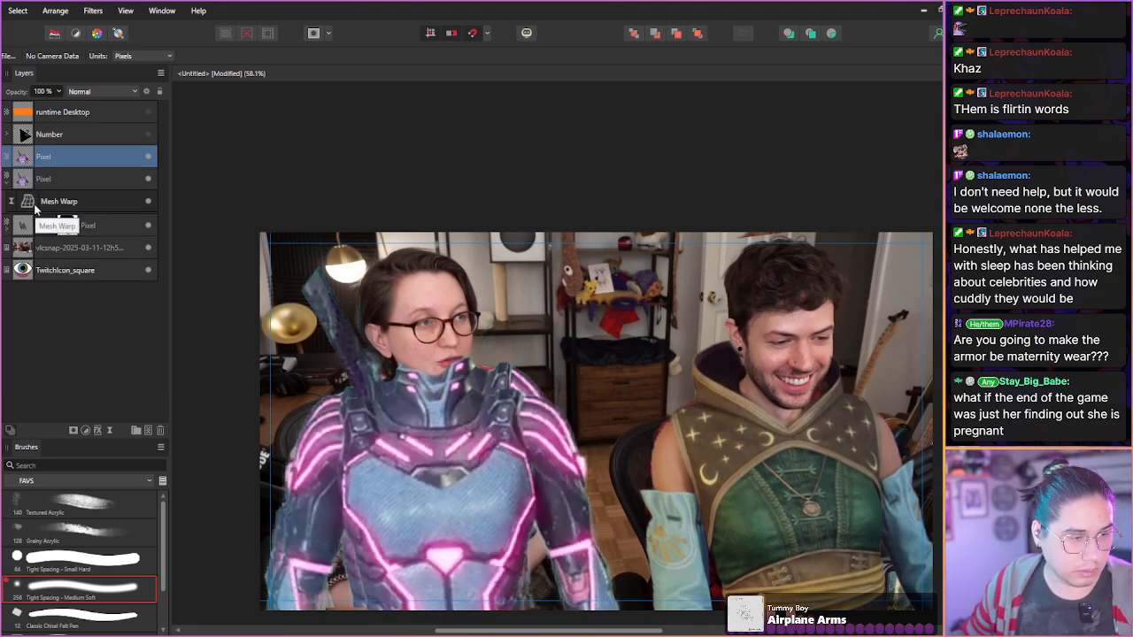
- Add a mask to the unwarped copy, hide the warped suit, and paint out the torso, keeping only the arms and weapon
{"action": "left_click", "coordinate": [72, 431]}
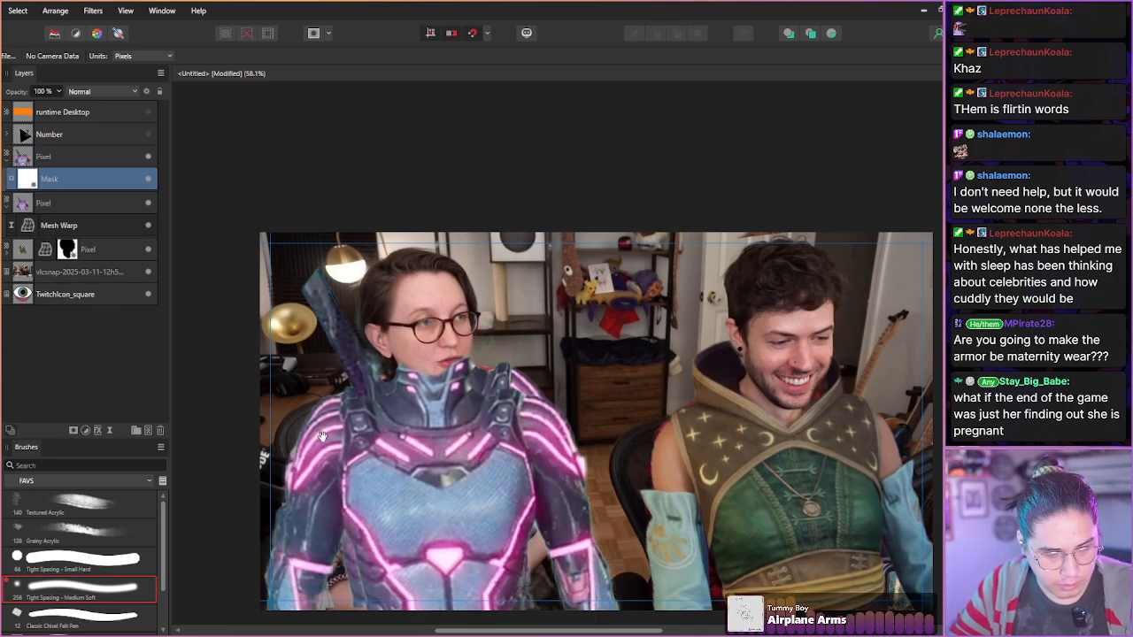
{"action": "key", "text": "b"}
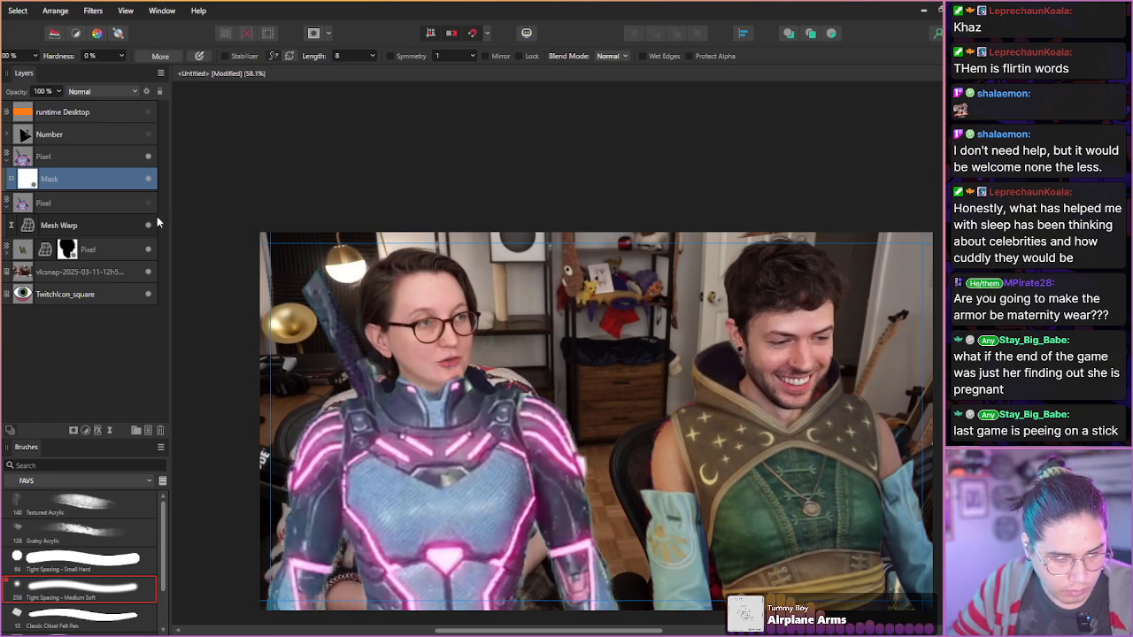
{"action": "mouse_move", "coordinate": [353, 454]}
{"action": "left_mouse_down"}
{"action": "mouse_move", "coordinate": [351, 537]}
{"action": "mouse_move", "coordinate": [368, 533]}
{"action": "mouse_move", "coordinate": [368, 407]}
{"action": "mouse_move", "coordinate": [373, 498]}
{"action": "mouse_move", "coordinate": [385, 409]}
{"action": "mouse_move", "coordinate": [388, 453]}
{"action": "mouse_move", "coordinate": [387, 367]}
{"action": "mouse_move", "coordinate": [451, 466]}
{"action": "mouse_move", "coordinate": [473, 401]}
{"action": "mouse_move", "coordinate": [497, 381]}
{"action": "mouse_move", "coordinate": [518, 581]}
{"action": "mouse_move", "coordinate": [490, 505]}
{"action": "mouse_move", "coordinate": [477, 574]}
{"action": "mouse_move", "coordinate": [439, 446]}
{"action": "mouse_move", "coordinate": [428, 594]}
{"action": "mouse_move", "coordinate": [404, 549]}
{"action": "mouse_move", "coordinate": [398, 404]}
{"action": "mouse_move", "coordinate": [392, 554]}
{"action": "mouse_move", "coordinate": [378, 528]}
{"action": "mouse_move", "coordinate": [385, 569]}
{"action": "left_mouse_up"}
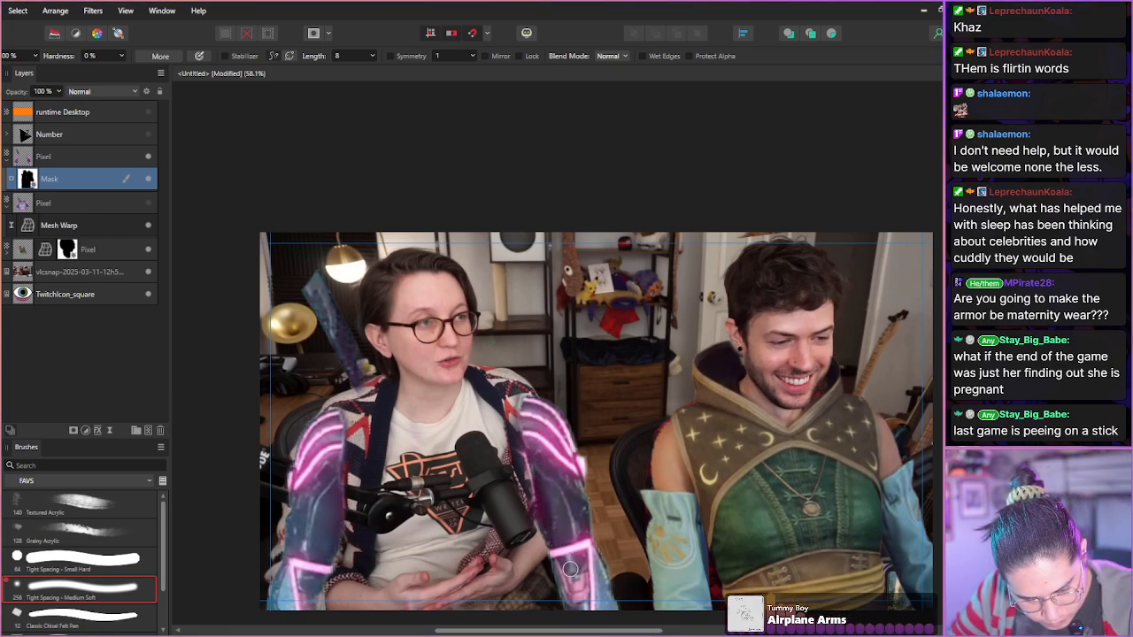
{"action": "left_click", "coordinate": [31, 162]}
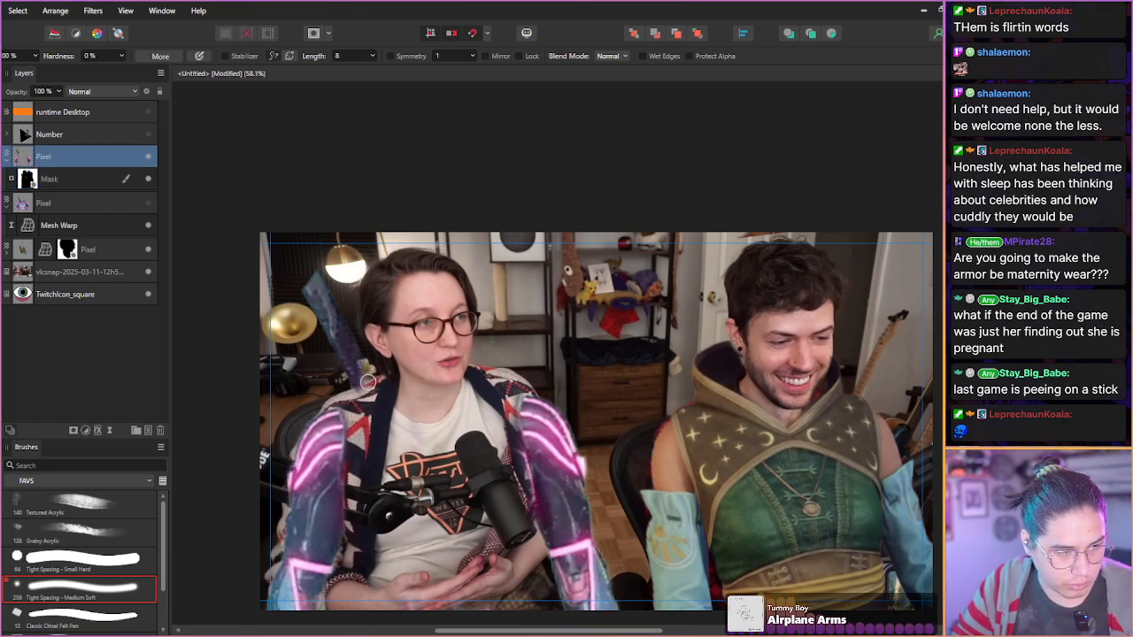
{"action": "key", "text": "Delete"}
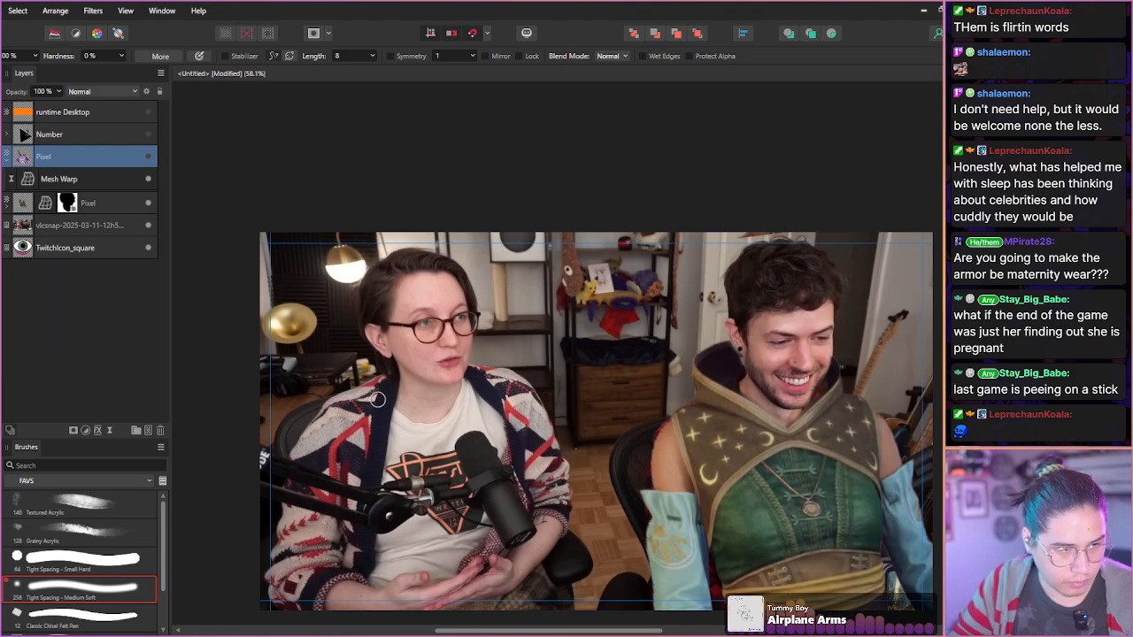
{"action": "key", "text": "ctrl+z"}
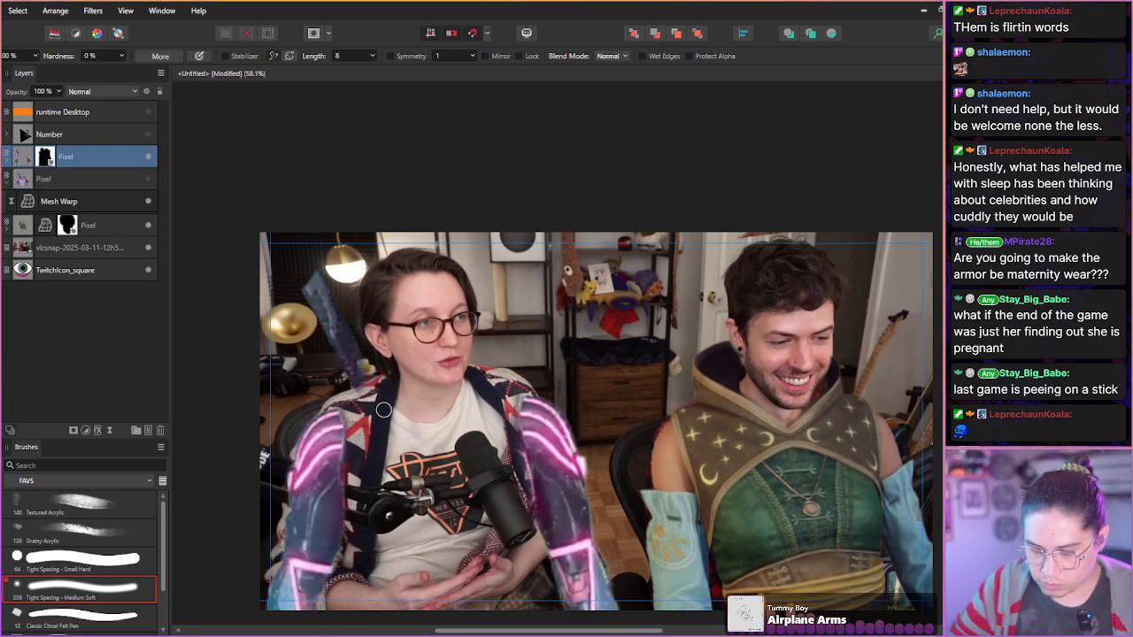
- Lasso the pink suit's arm opposite the weapon, split it onto its own layer and clear the selection
{"action": "key", "text": "m"}
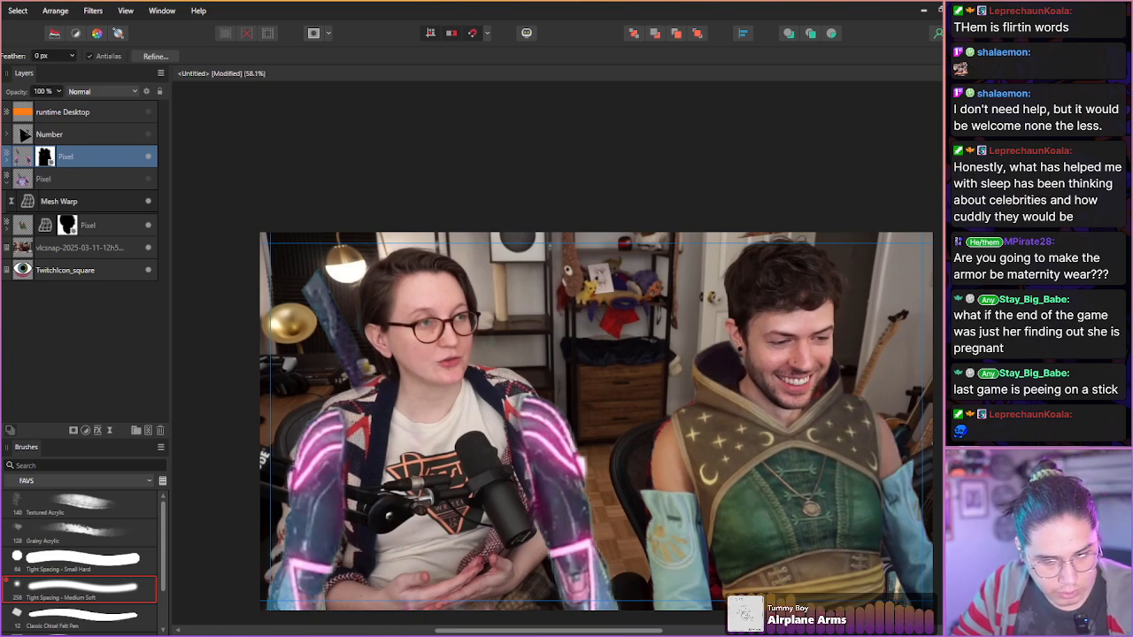
{"action": "mouse_move", "coordinate": [510, 378]}
{"action": "left_mouse_down"}
{"action": "mouse_move", "coordinate": [506, 581]}
{"action": "mouse_move", "coordinate": [517, 621]}
{"action": "left_mouse_up"}
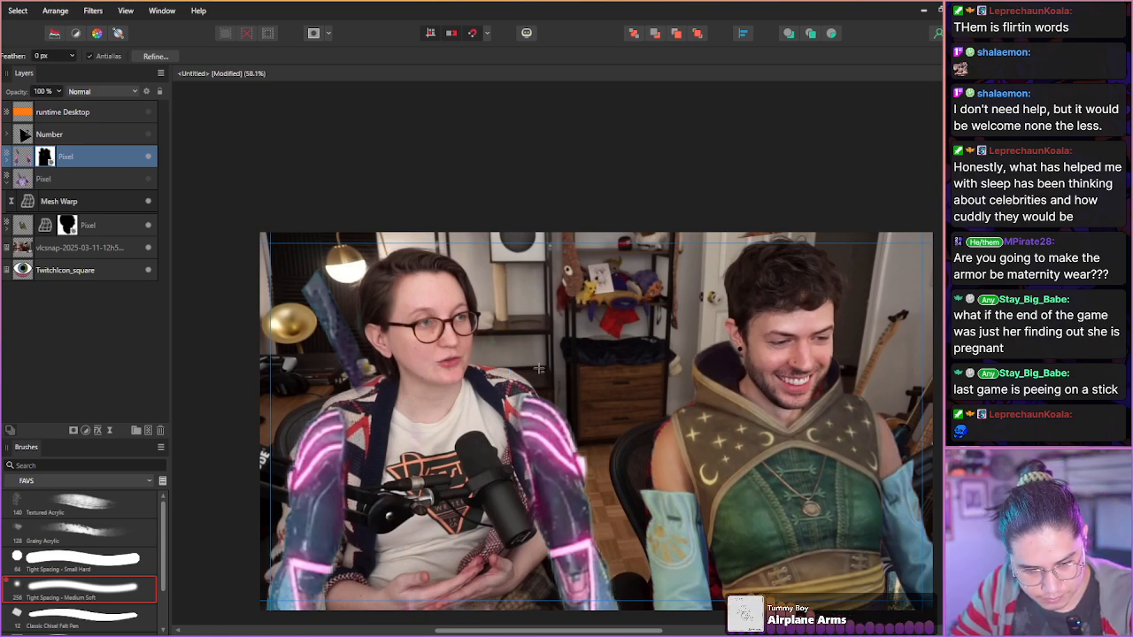
{"action": "mouse_move", "coordinate": [501, 364]}
{"action": "left_mouse_down"}
{"action": "mouse_move", "coordinate": [479, 446]}
{"action": "mouse_move", "coordinate": [526, 569]}
{"action": "mouse_move", "coordinate": [571, 630]}
{"action": "mouse_move", "coordinate": [635, 613]}
{"action": "mouse_move", "coordinate": [551, 392]}
{"action": "mouse_move", "coordinate": [473, 359]}
{"action": "mouse_move", "coordinate": [438, 358]}
{"action": "left_mouse_up"}
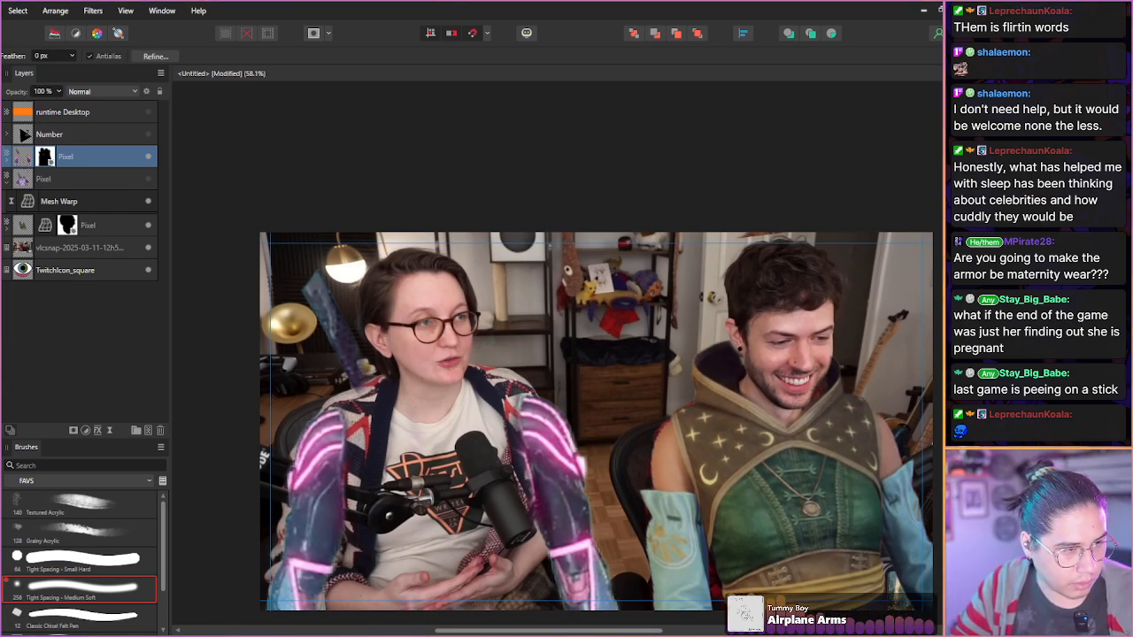
{"action": "mouse_move", "coordinate": [517, 369]}
{"action": "left_mouse_down"}
{"action": "mouse_move", "coordinate": [494, 393]}
{"action": "mouse_move", "coordinate": [531, 603]}
{"action": "mouse_move", "coordinate": [595, 614]}
{"action": "mouse_move", "coordinate": [636, 581]}
{"action": "mouse_move", "coordinate": [580, 455]}
{"action": "mouse_move", "coordinate": [517, 368]}
{"action": "left_mouse_up"}
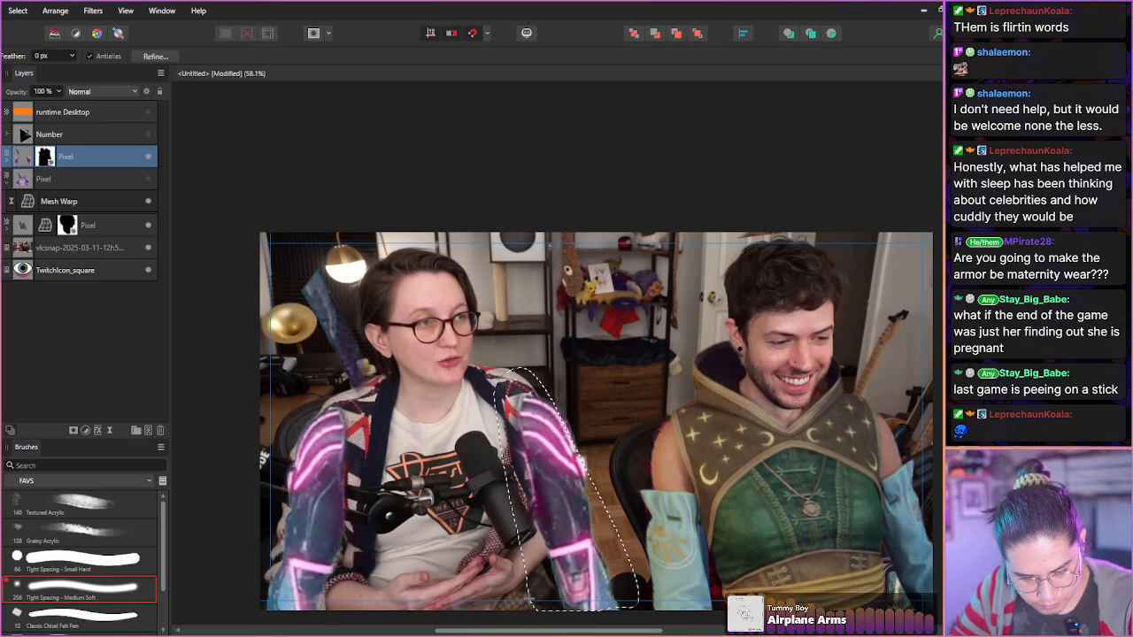
{"action": "mouse_move", "coordinate": [525, 599]}
{"action": "left_mouse_down"}
{"action": "mouse_move", "coordinate": [561, 623]}
{"action": "mouse_move", "coordinate": [619, 616]}
{"action": "mouse_move", "coordinate": [646, 570]}
{"action": "mouse_move", "coordinate": [522, 576]}
{"action": "mouse_move", "coordinate": [473, 376]}
{"action": "mouse_move", "coordinate": [602, 506]}
{"action": "left_mouse_up"}
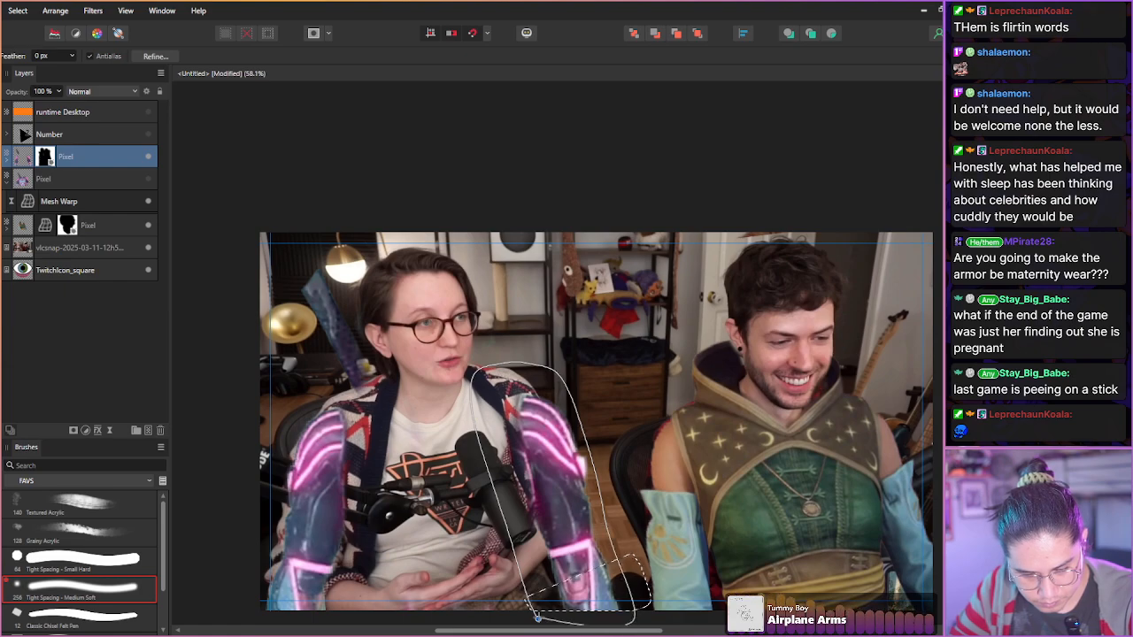
{"action": "left_click_drag", "start_coordinate": [538, 617], "coordinate": [538, 615]}
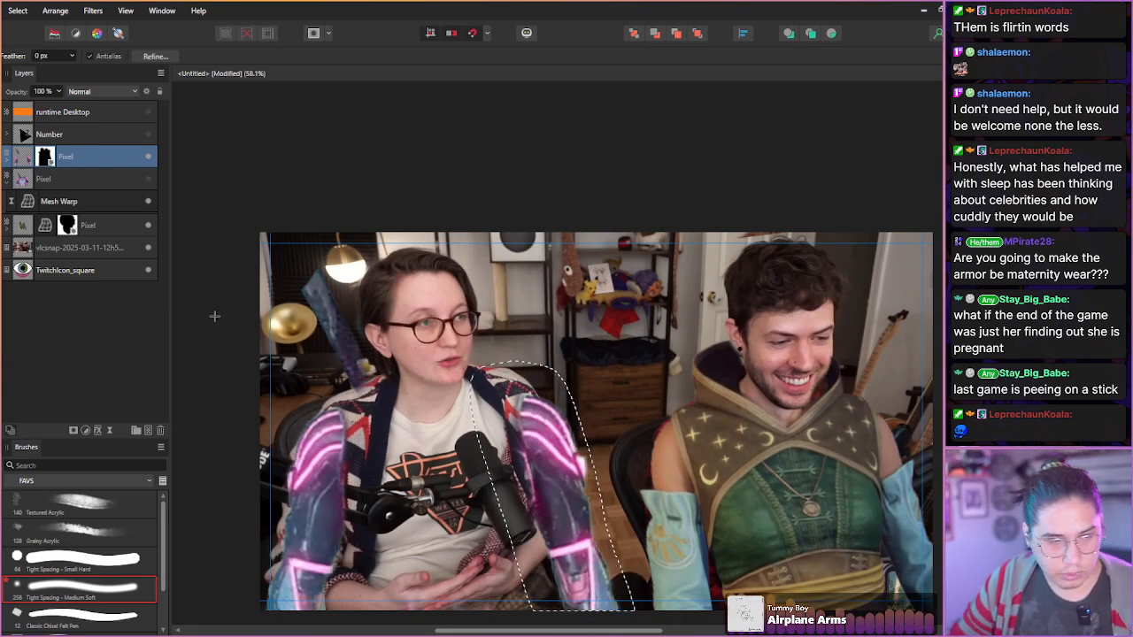
{"action": "key", "text": "ctrl+j"}
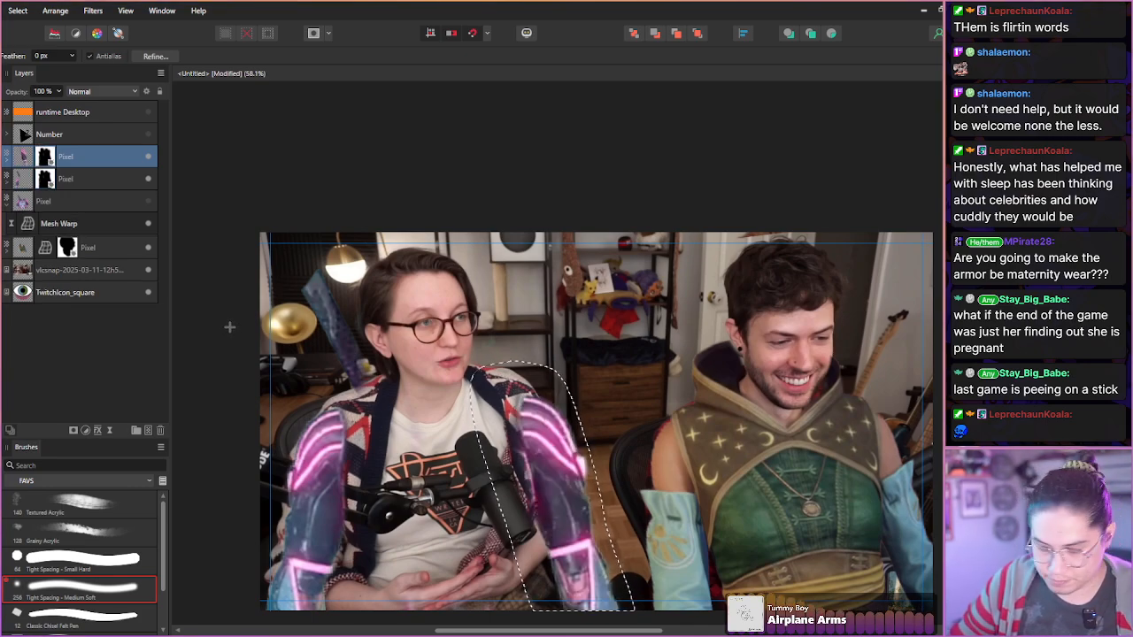
{"action": "key", "text": "ctrl+d"}
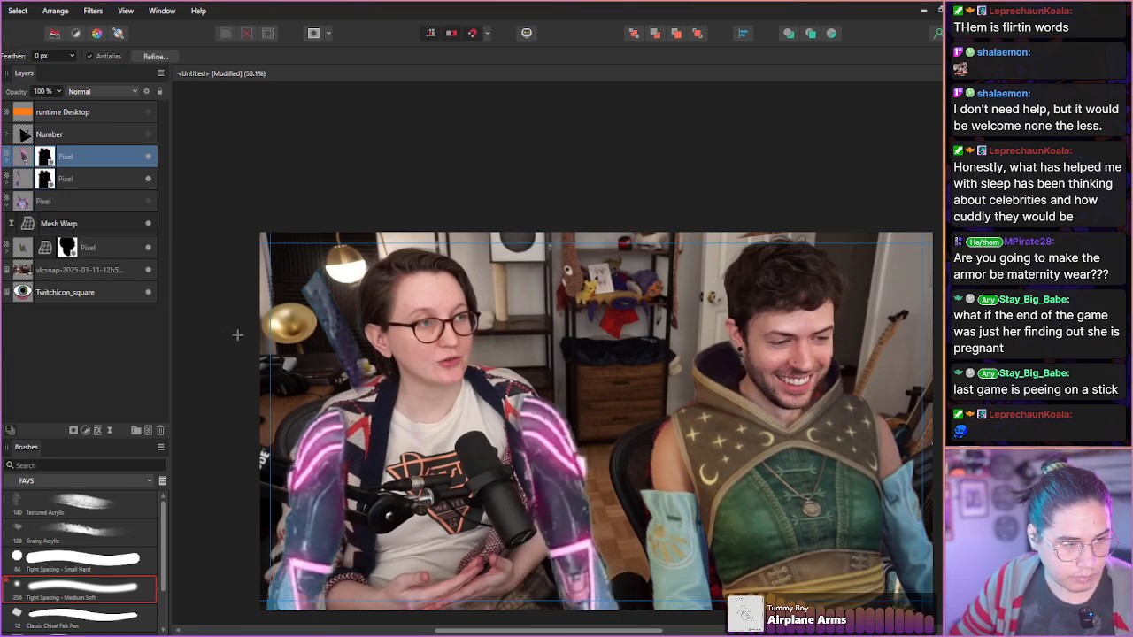
- Select the remaining weapon-side arm layer and move it slightly up onto the host's shoulder
{"action": "left_click", "coordinate": [9, 177]}
{"action": "key", "text": "b"}
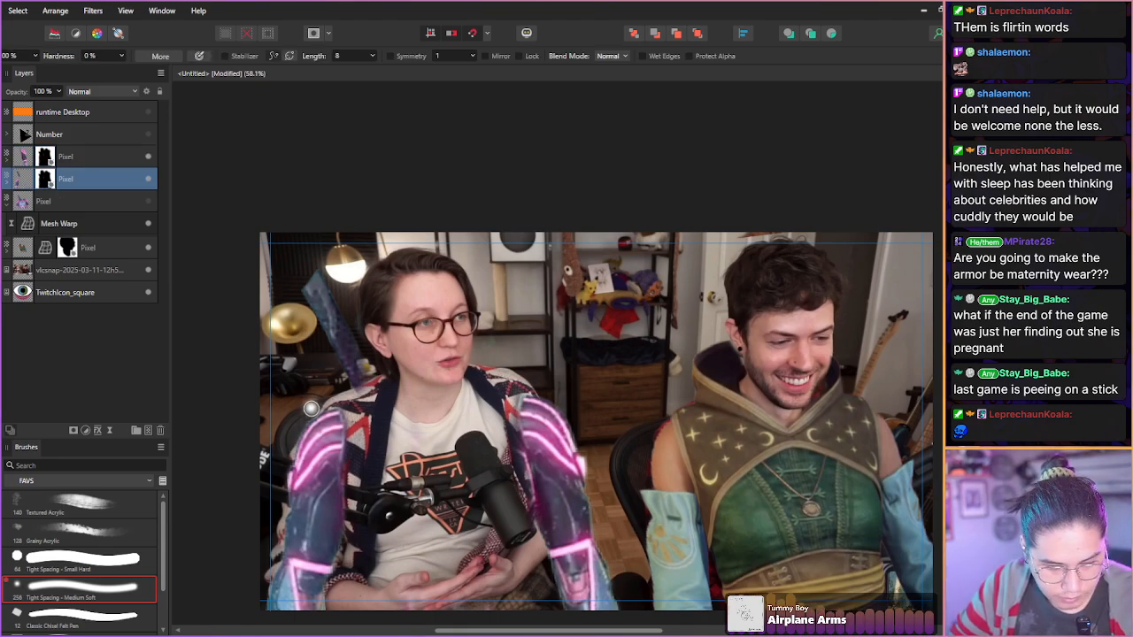
{"action": "key", "text": "v"}
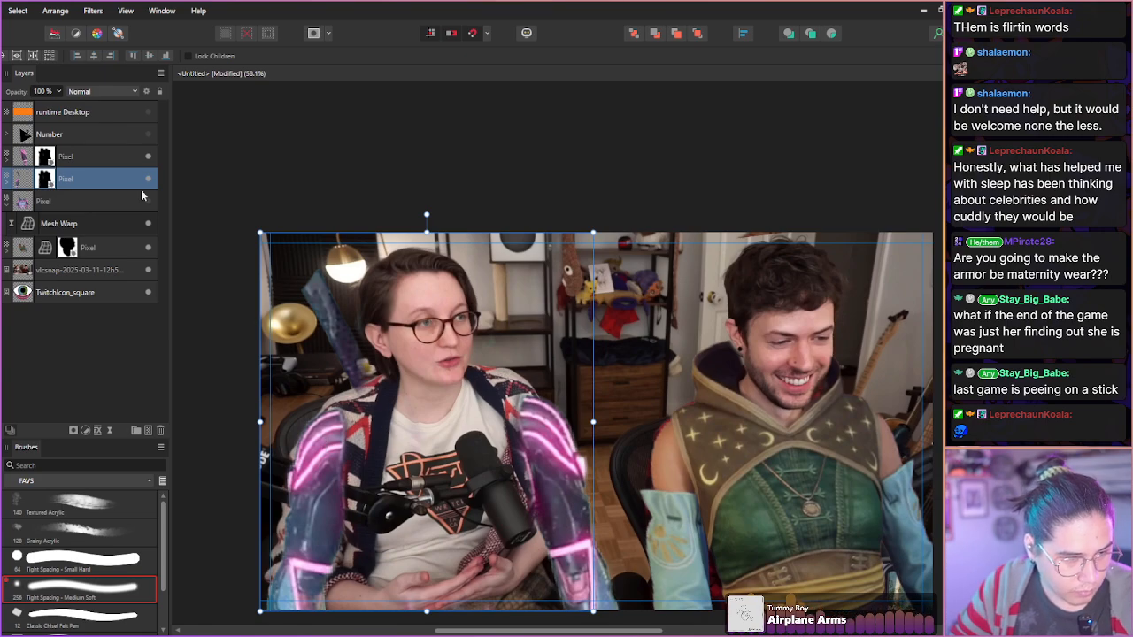
{"action": "mouse_move", "coordinate": [334, 435]}
{"action": "left_mouse_down"}
{"action": "mouse_move", "coordinate": [337, 389]}
{"action": "mouse_move", "coordinate": [336, 424]}
{"action": "left_mouse_up"}
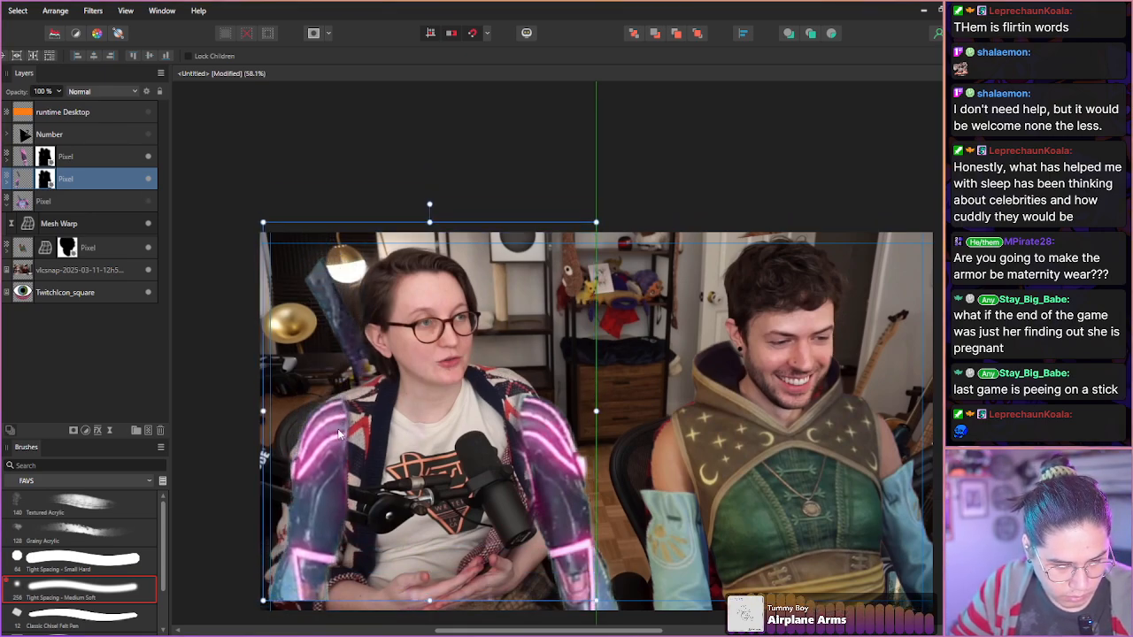
- Paint the weapon out on the weapon-side arm's mask, then Rasterize & Trim that layer
{"action": "left_click", "coordinate": [44, 181]}
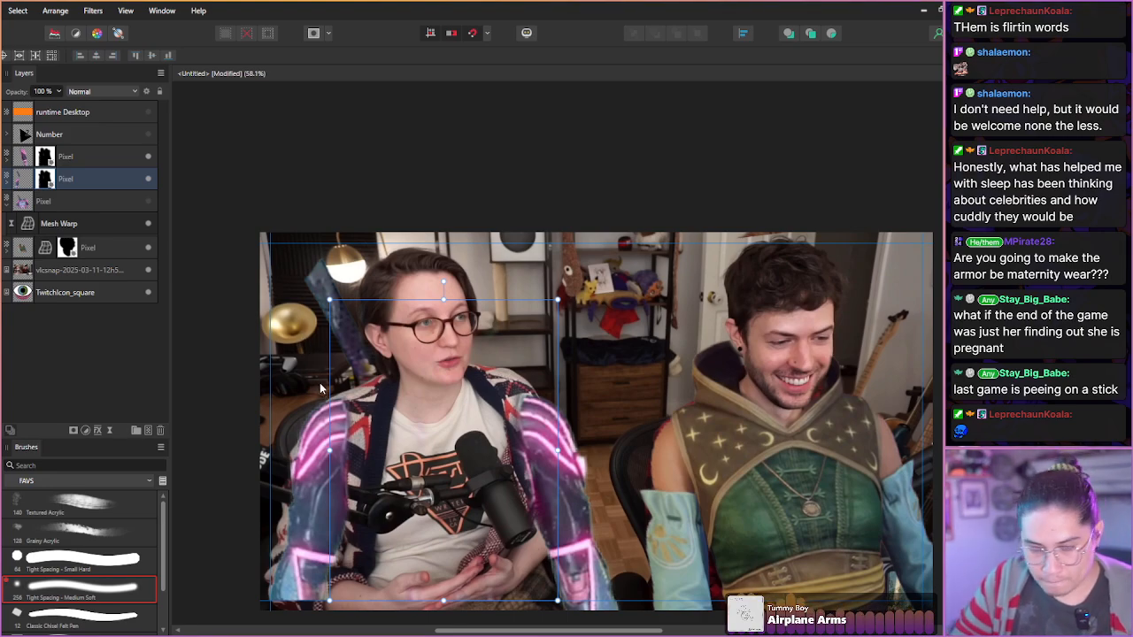
{"action": "key", "text": "b"}
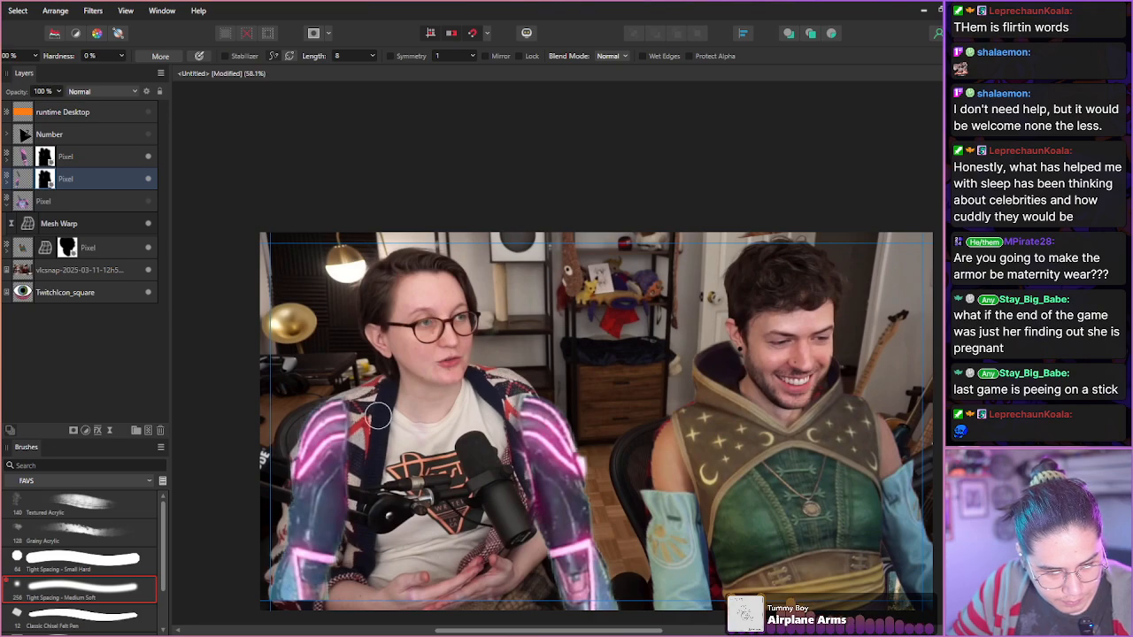
{"action": "left_click", "coordinate": [20, 176]}
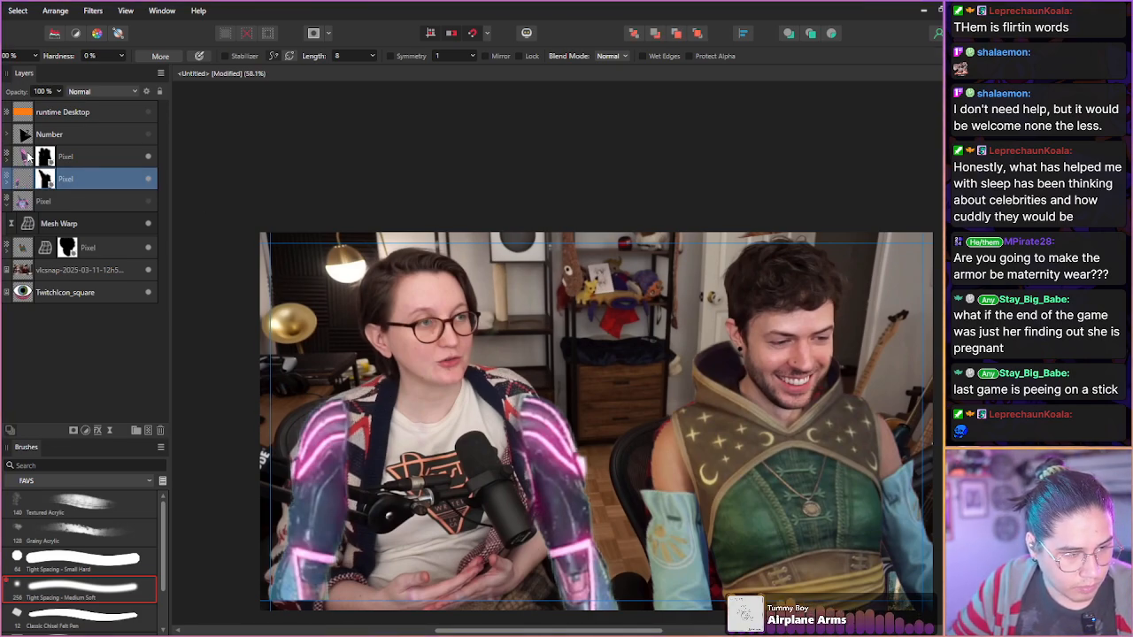
{"action": "right_click", "coordinate": [22, 179]}
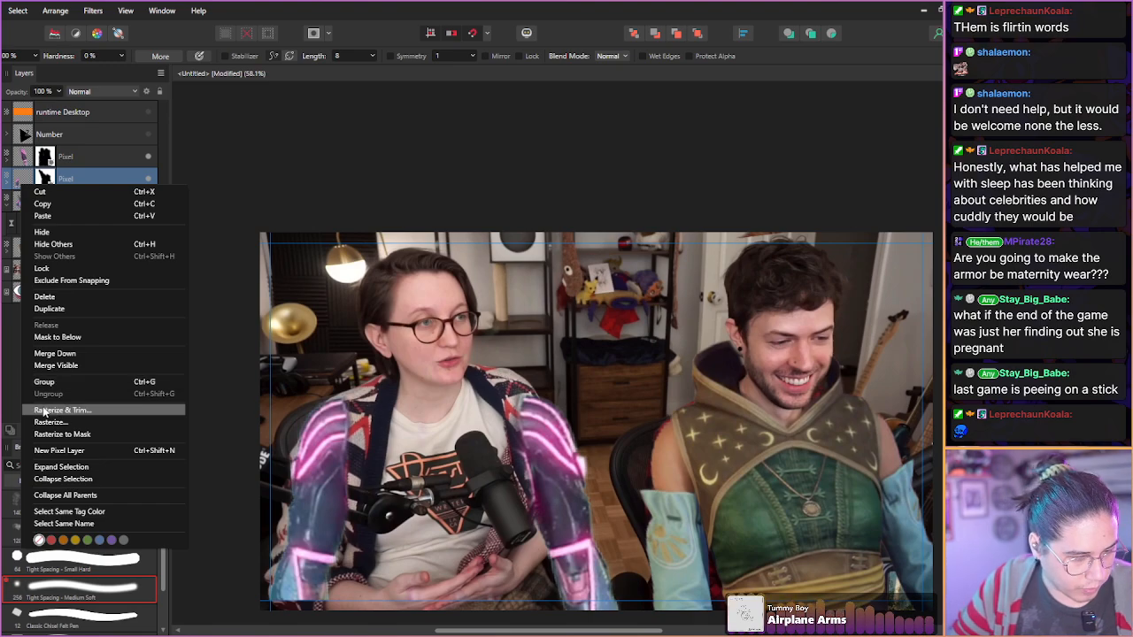
{"action": "left_click", "coordinate": [47, 412]}
- Move the opposite arm up and inward, scale it to about 456.5 by 672 px, and Rasterize & Trim its layer
{"action": "left_click", "coordinate": [22, 158]}
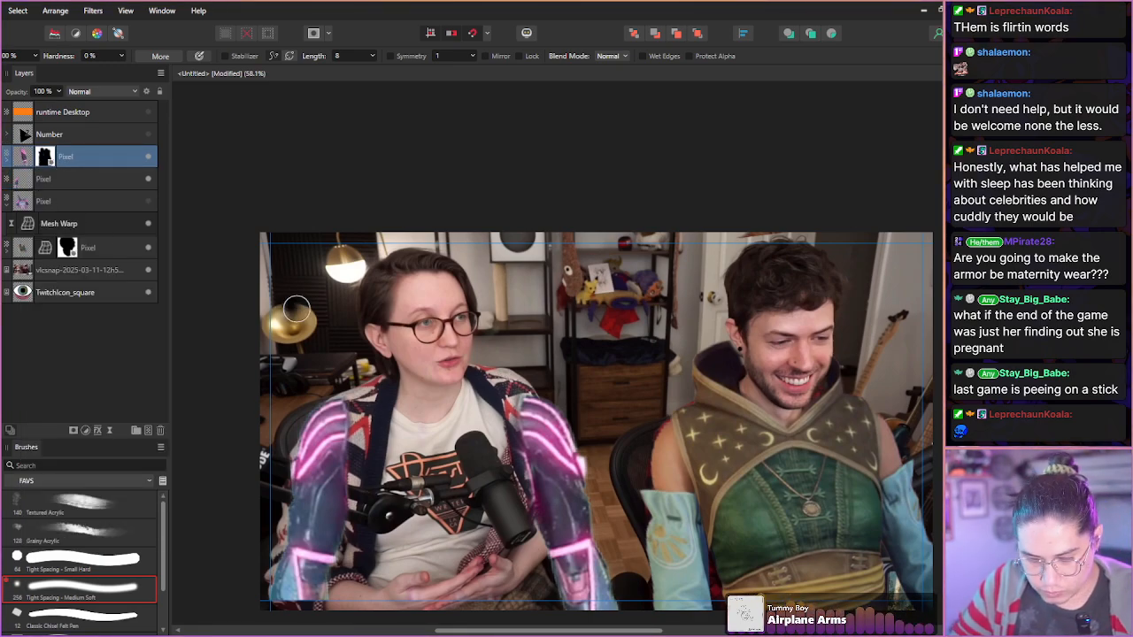
{"action": "key", "text": "v"}
{"action": "left_click_drag", "start_coordinate": [523, 463], "coordinate": [492, 435]}
{"action": "left_click_drag", "start_coordinate": [595, 584], "coordinate": [601, 591]}
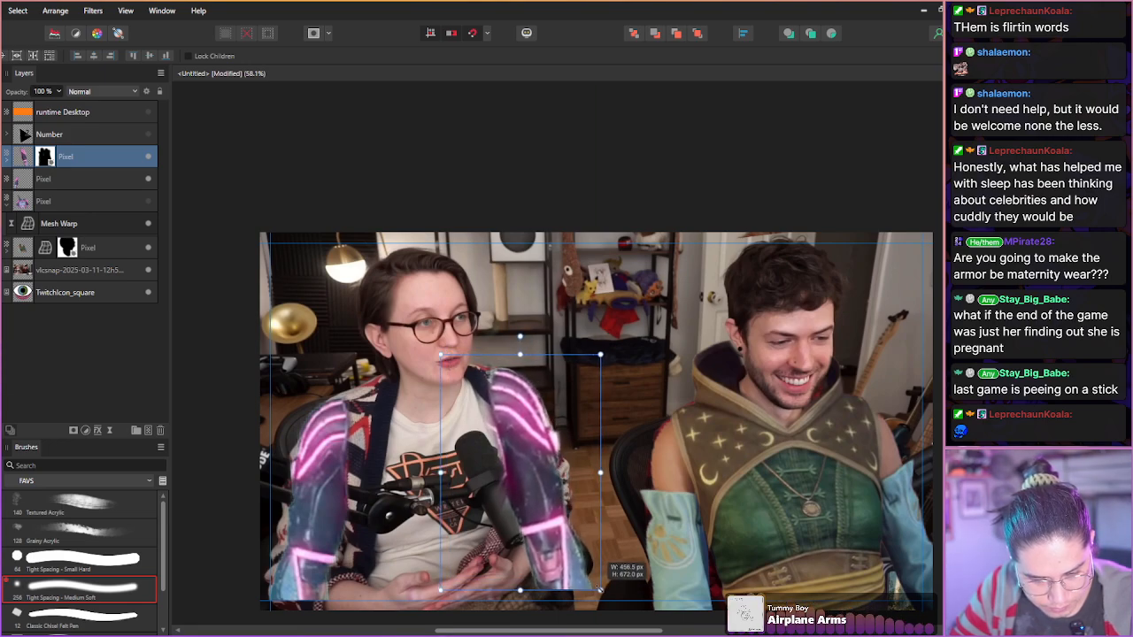
{"action": "right_click", "coordinate": [24, 161]}
{"action": "left_click", "coordinate": [53, 392]}
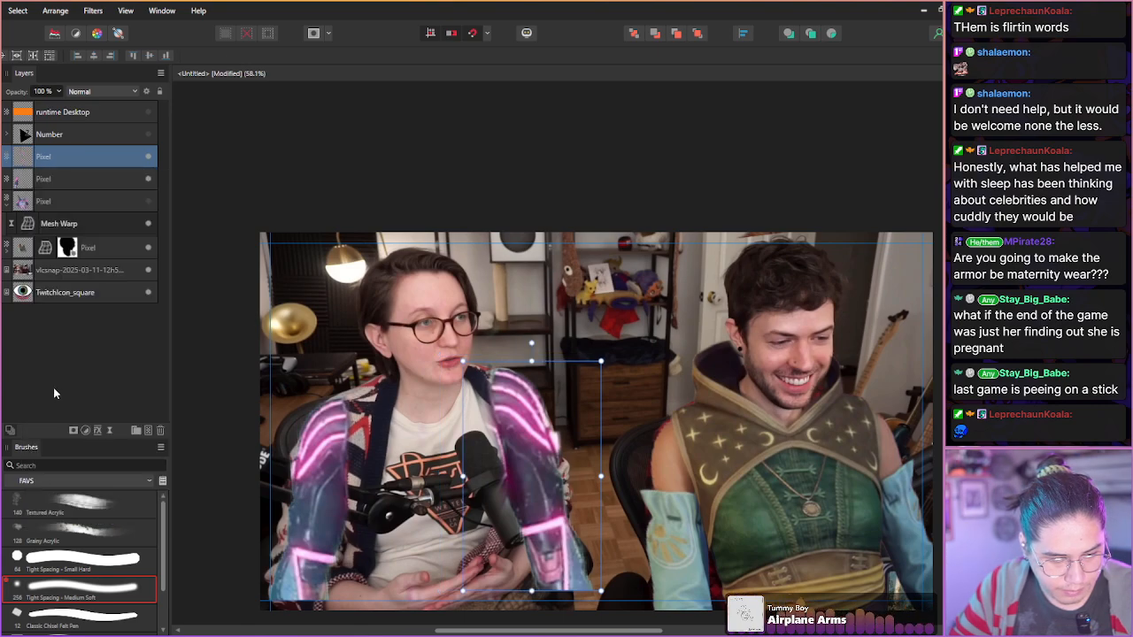
- Show the warped suit layer, hide both separated arm layers and select the suit
{"action": "left_click", "coordinate": [25, 184]}
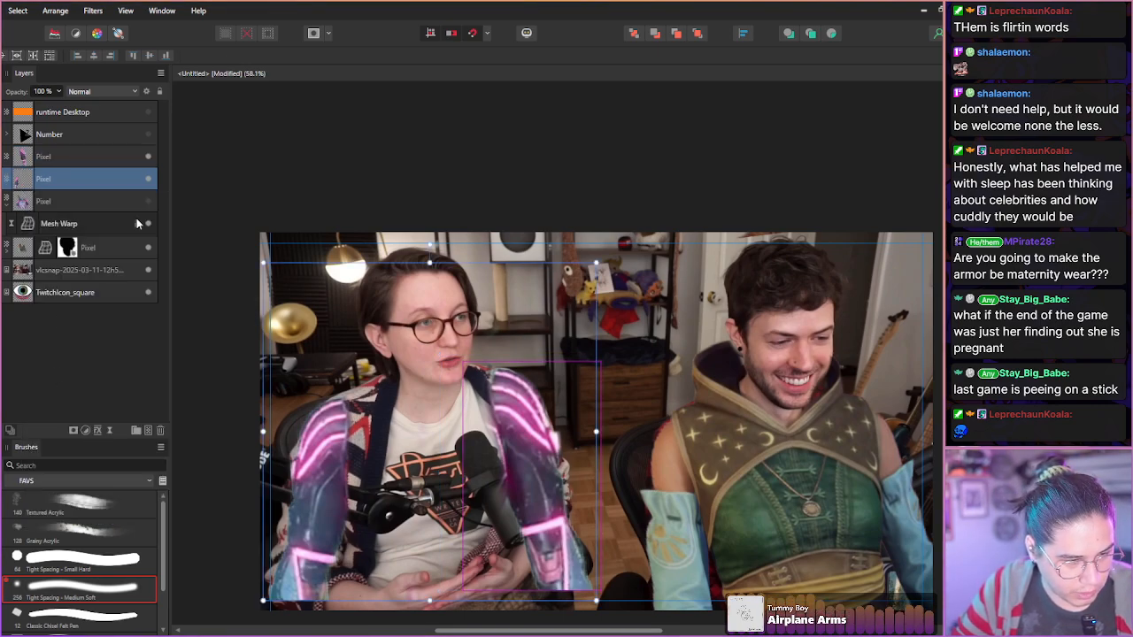
{"action": "left_click", "coordinate": [148, 202]}
{"action": "left_click", "coordinate": [148, 179]}
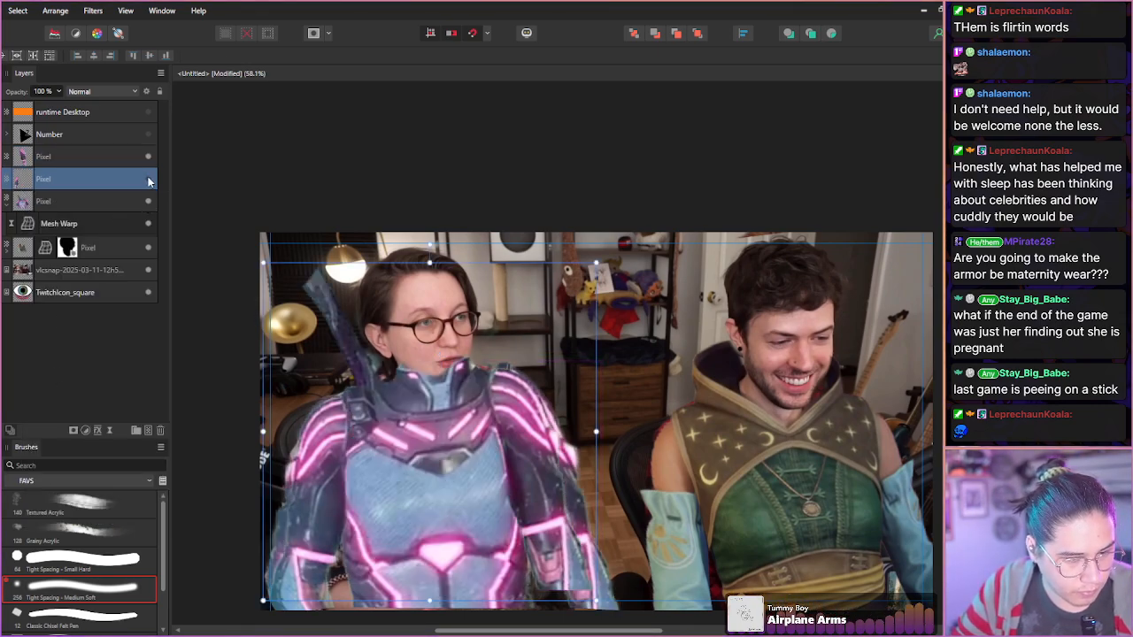
{"action": "left_click", "coordinate": [148, 157]}
{"action": "left_click", "coordinate": [28, 206]}
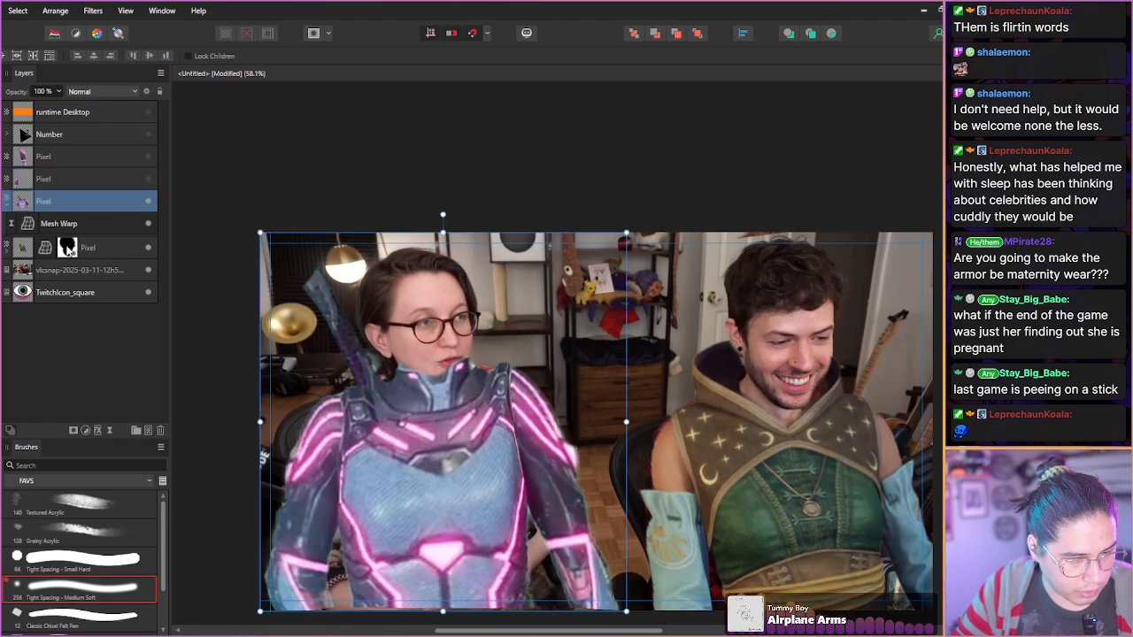
- Add a mask to the warped suit and paint out both arms, leaving the torso and weapon
{"action": "left_click", "coordinate": [73, 431]}
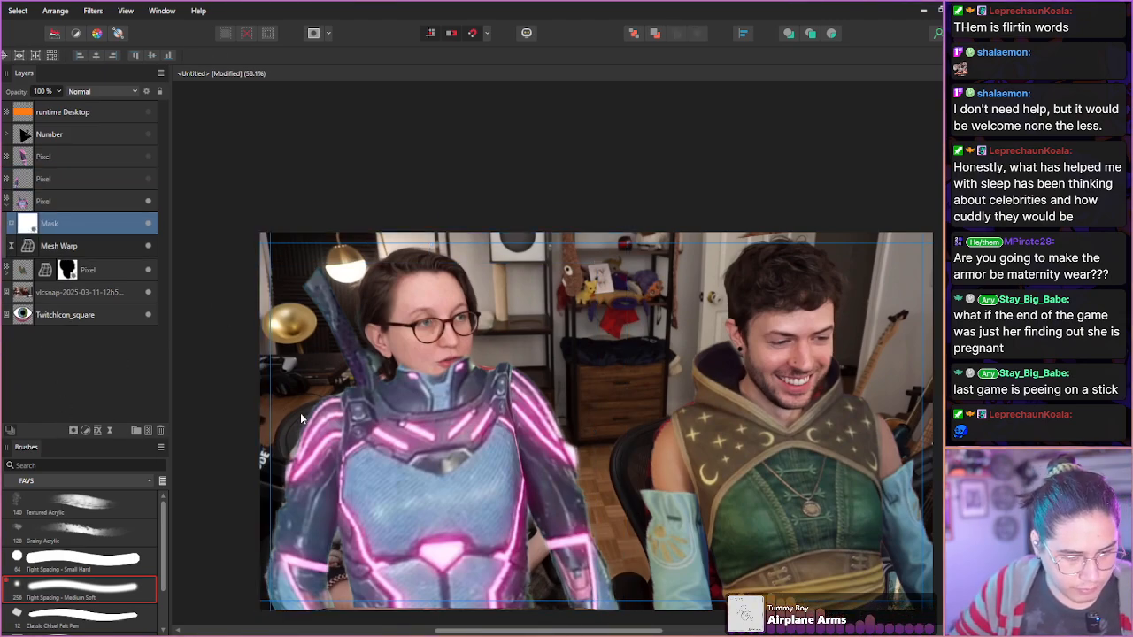
{"action": "key", "text": "b"}
{"action": "mouse_move", "coordinate": [317, 436]}
{"action": "left_mouse_down"}
{"action": "mouse_move", "coordinate": [328, 393]}
{"action": "mouse_move", "coordinate": [326, 574]}
{"action": "mouse_move", "coordinate": [312, 593]}
{"action": "mouse_move", "coordinate": [280, 563]}
{"action": "mouse_move", "coordinate": [311, 396]}
{"action": "mouse_move", "coordinate": [307, 465]}
{"action": "left_mouse_up"}
{"action": "mouse_move", "coordinate": [527, 347]}
{"action": "left_mouse_down"}
{"action": "mouse_move", "coordinate": [544, 513]}
{"action": "mouse_move", "coordinate": [560, 562]}
{"action": "mouse_move", "coordinate": [583, 581]}
{"action": "mouse_move", "coordinate": [554, 397]}
{"action": "mouse_move", "coordinate": [580, 511]}
{"action": "left_mouse_up"}
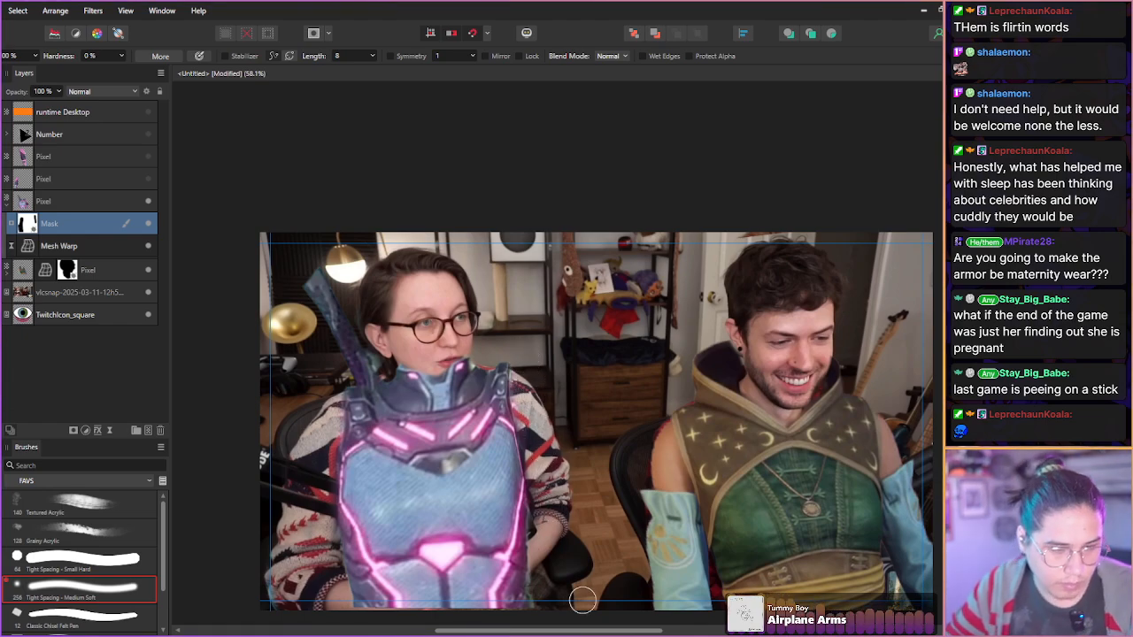
- Adjust the suit's Mesh Warp at the shoulders, add a mesh column through the neck and curve the collar downward
{"action": "left_click", "coordinate": [30, 250]}
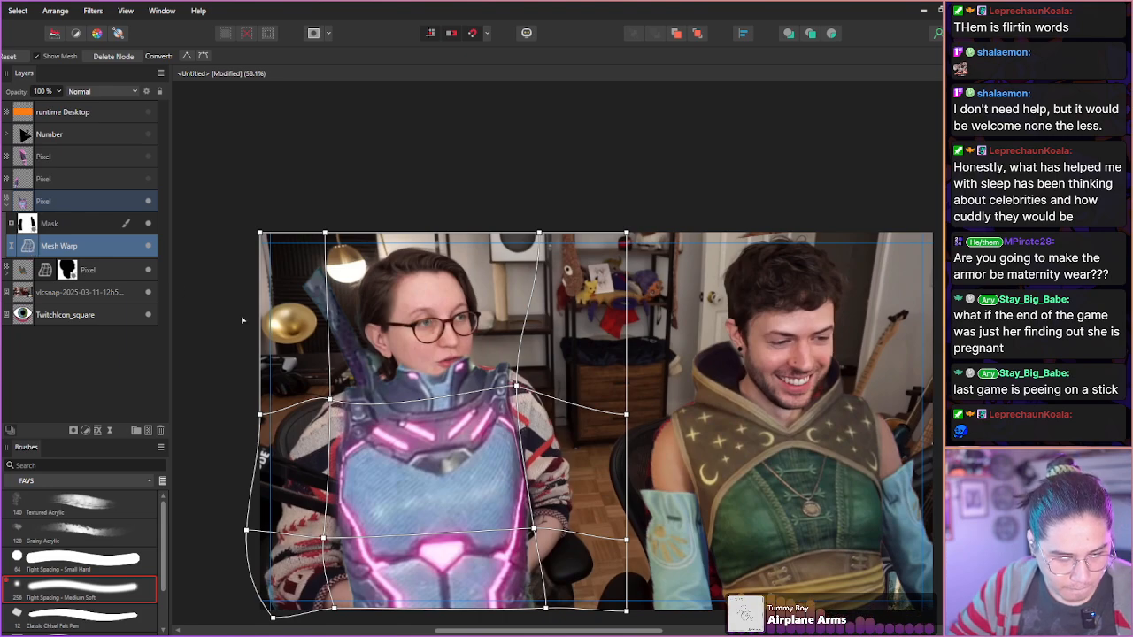
{"action": "left_click_drag", "start_coordinate": [332, 403], "coordinate": [373, 408]}
{"action": "left_click_drag", "start_coordinate": [516, 386], "coordinate": [508, 397]}
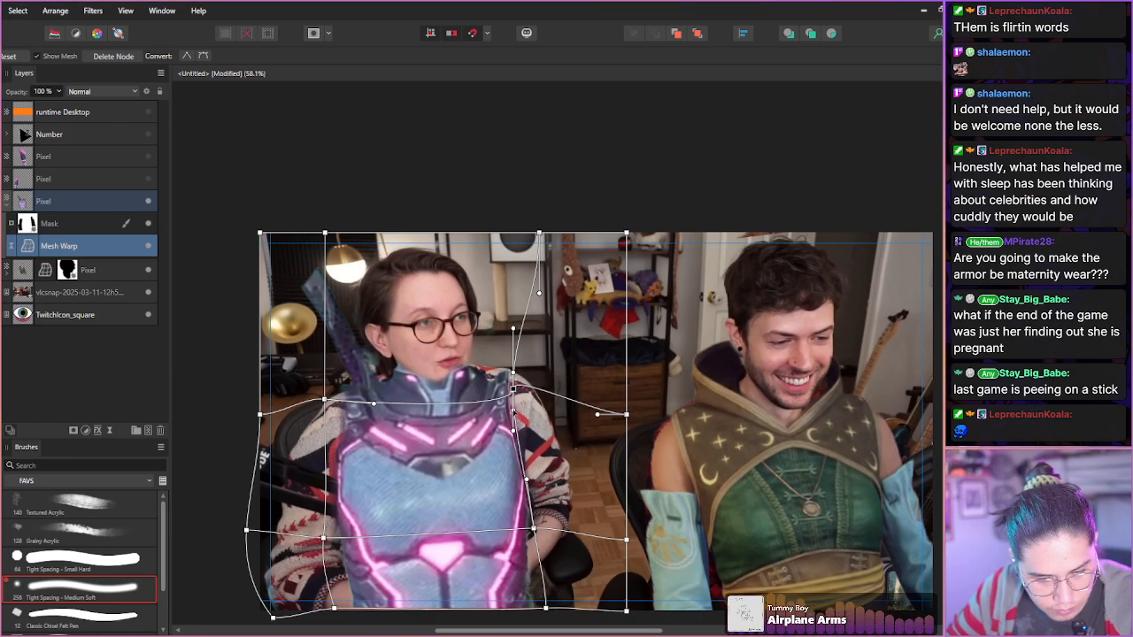
{"action": "left_click_drag", "start_coordinate": [513, 389], "coordinate": [412, 416]}
{"action": "double_click", "coordinate": [460, 389]}
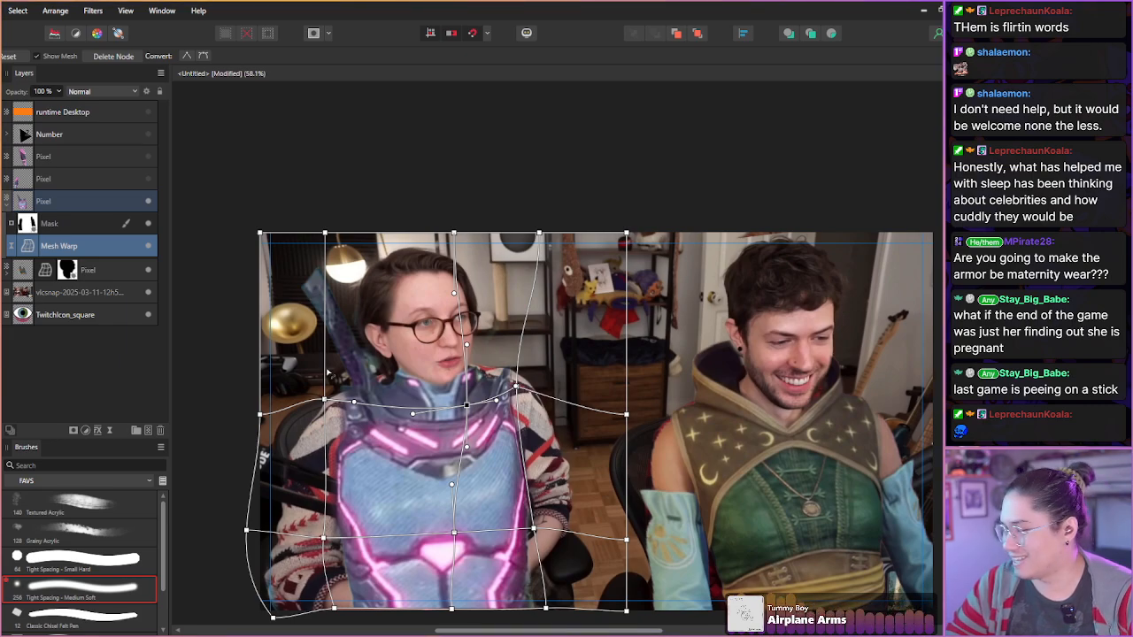
- Fine-tune the mesh nodes at the weapon-side shoulder, both sides of the waist and the lower edge to widen the torso's base
{"action": "left_click_drag", "start_coordinate": [325, 399], "coordinate": [324, 402]}
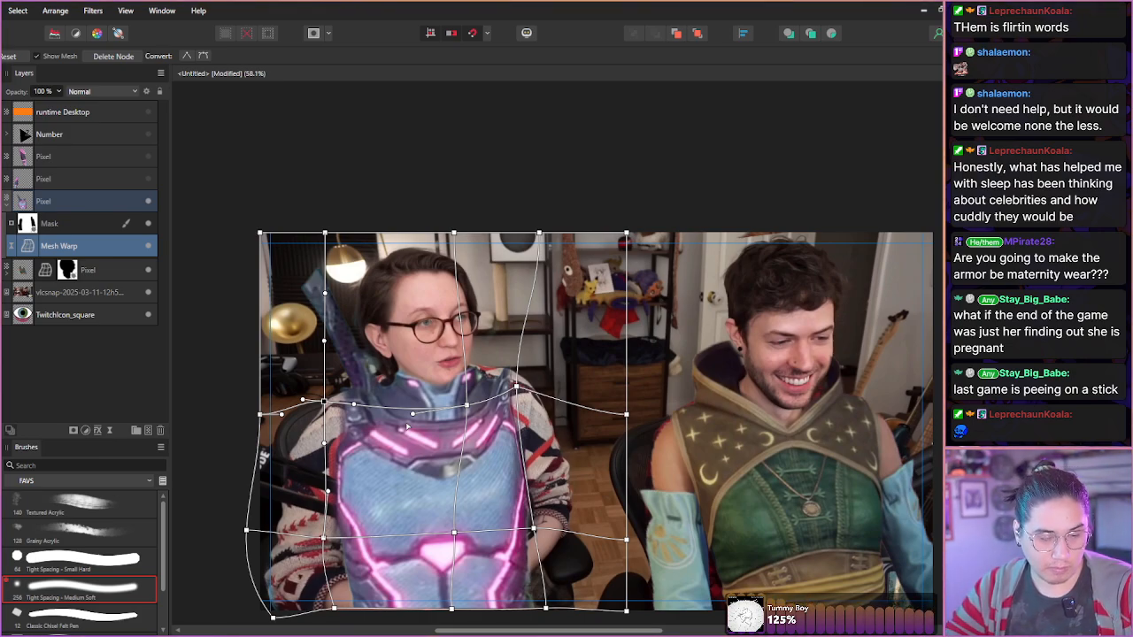
{"action": "left_click_drag", "start_coordinate": [324, 538], "coordinate": [327, 532]}
{"action": "left_click_drag", "start_coordinate": [335, 609], "coordinate": [320, 610]}
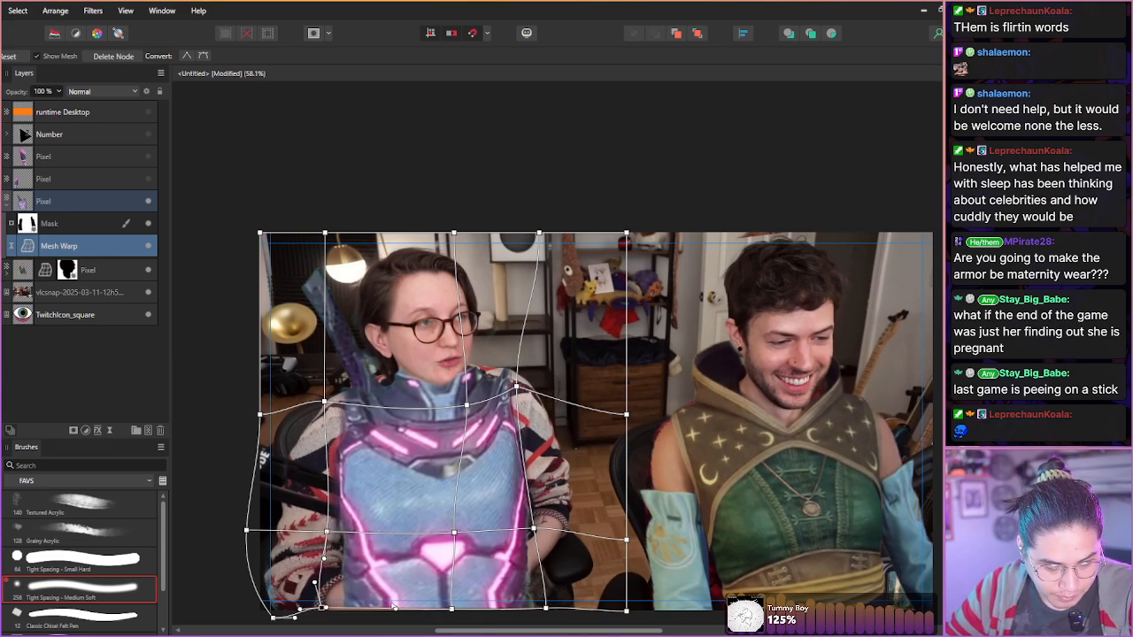
{"action": "left_click_drag", "start_coordinate": [544, 609], "coordinate": [553, 602]}
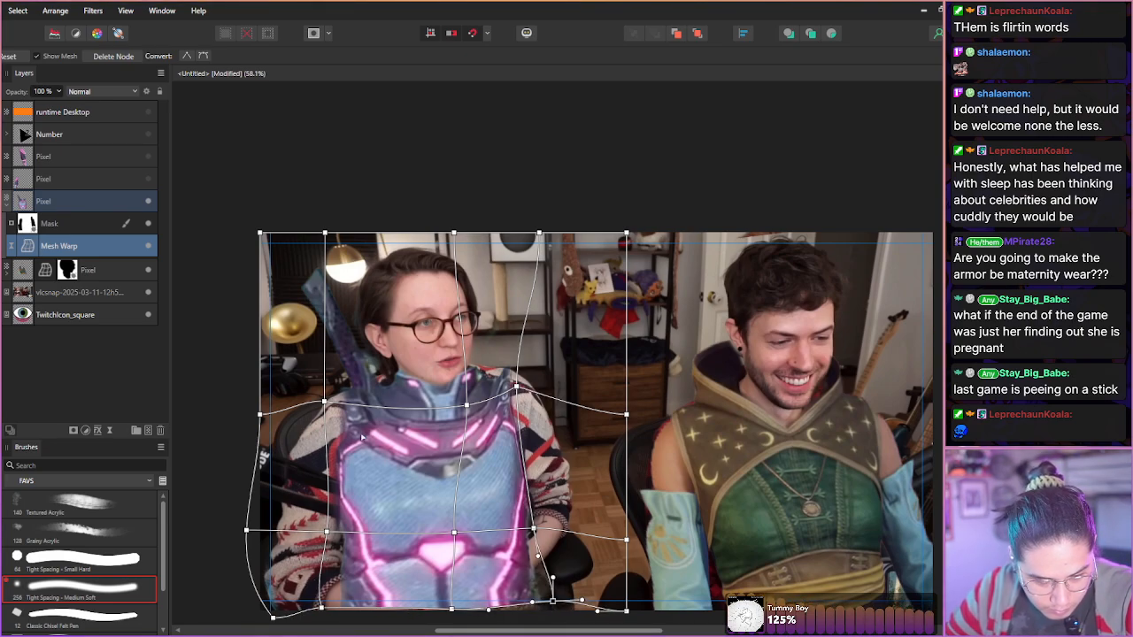
{"action": "left_click_drag", "start_coordinate": [533, 530], "coordinate": [532, 522]}
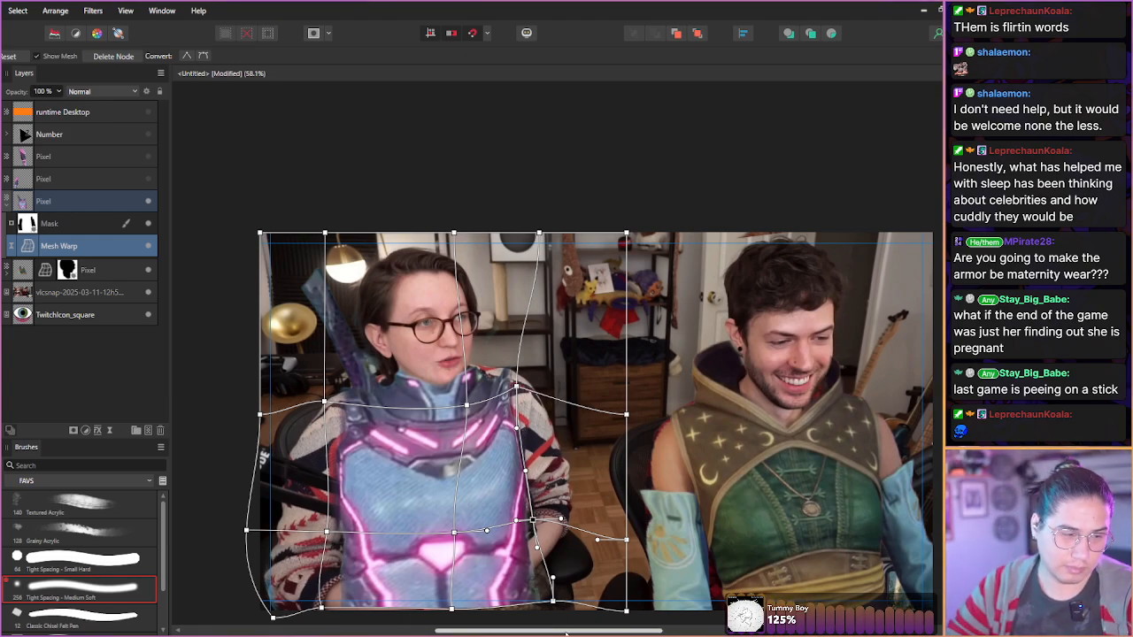
- Show the weapon-side arm layer and shift it inward and up so it overlaps the torso's shoulder
{"action": "left_click", "coordinate": [26, 186]}
{"action": "left_click", "coordinate": [148, 179]}
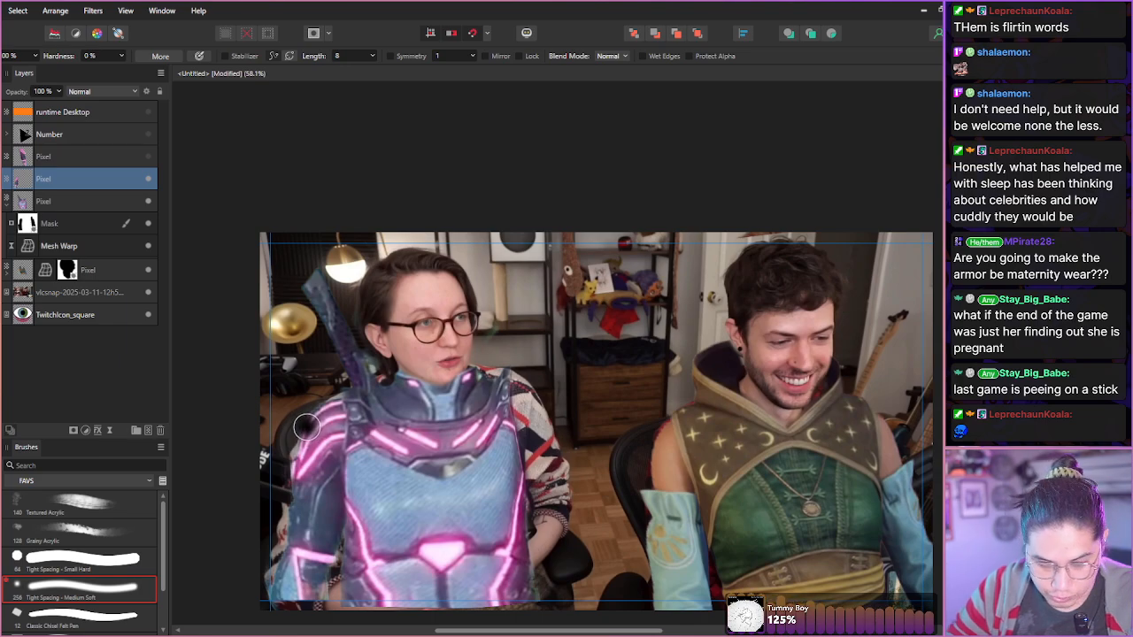
{"action": "key", "text": "v"}
{"action": "key", "text": "shift+Right"}
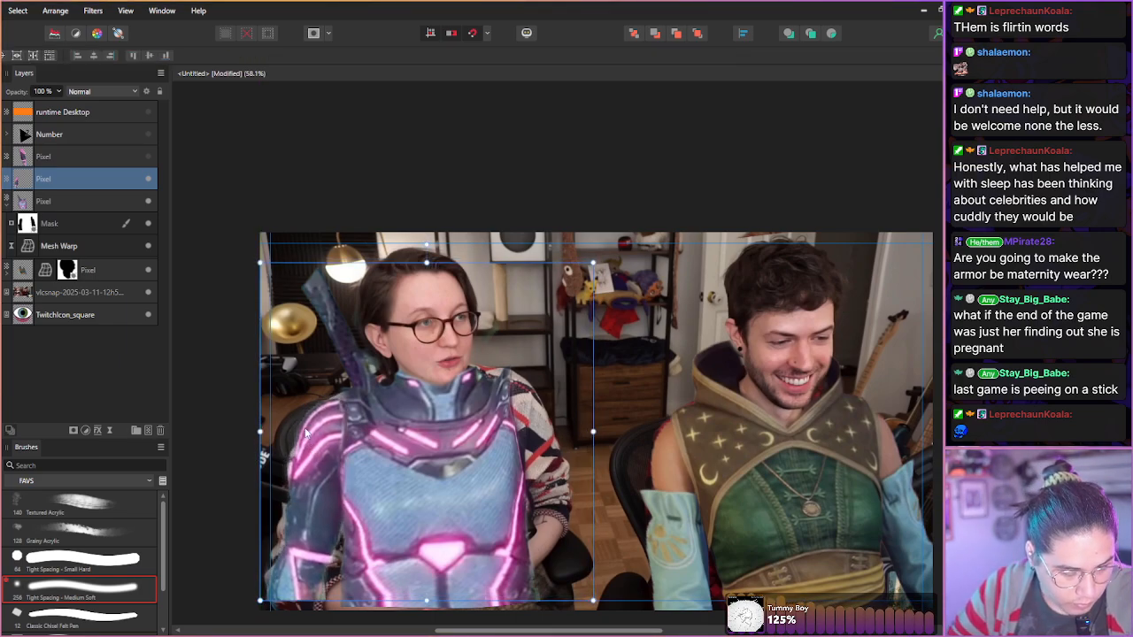
{"action": "left_click_drag", "start_coordinate": [318, 451], "coordinate": [358, 432]}
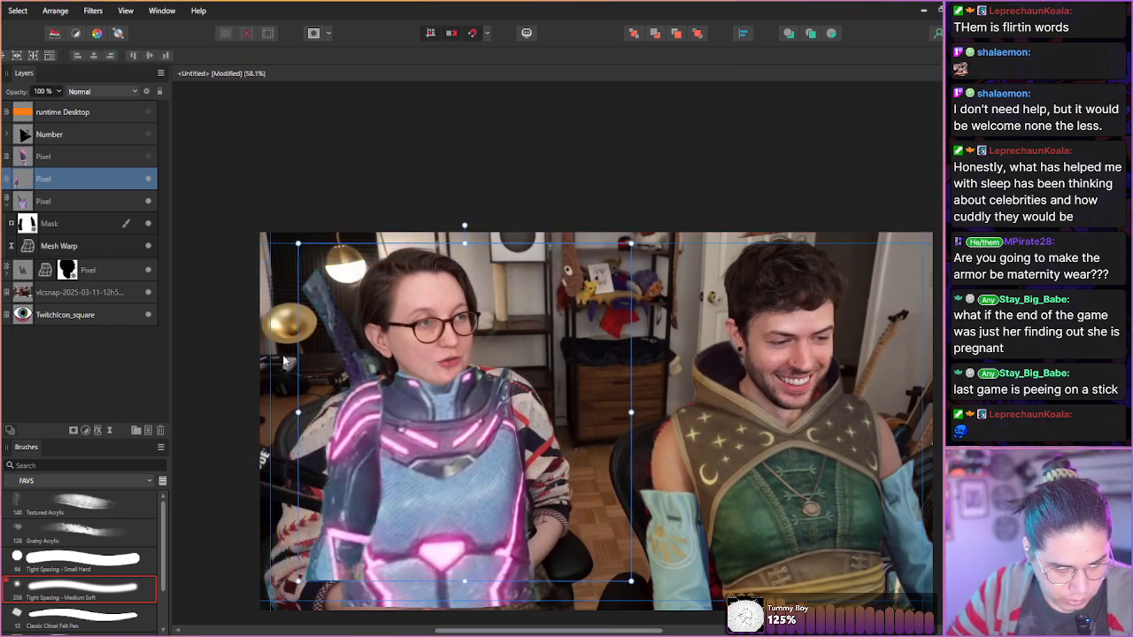
- Rasterize & Trim the weapon-side arm layer and hide the torso layer to isolate the arm
{"action": "right_click", "coordinate": [24, 184]}
{"action": "left_click", "coordinate": [65, 415]}
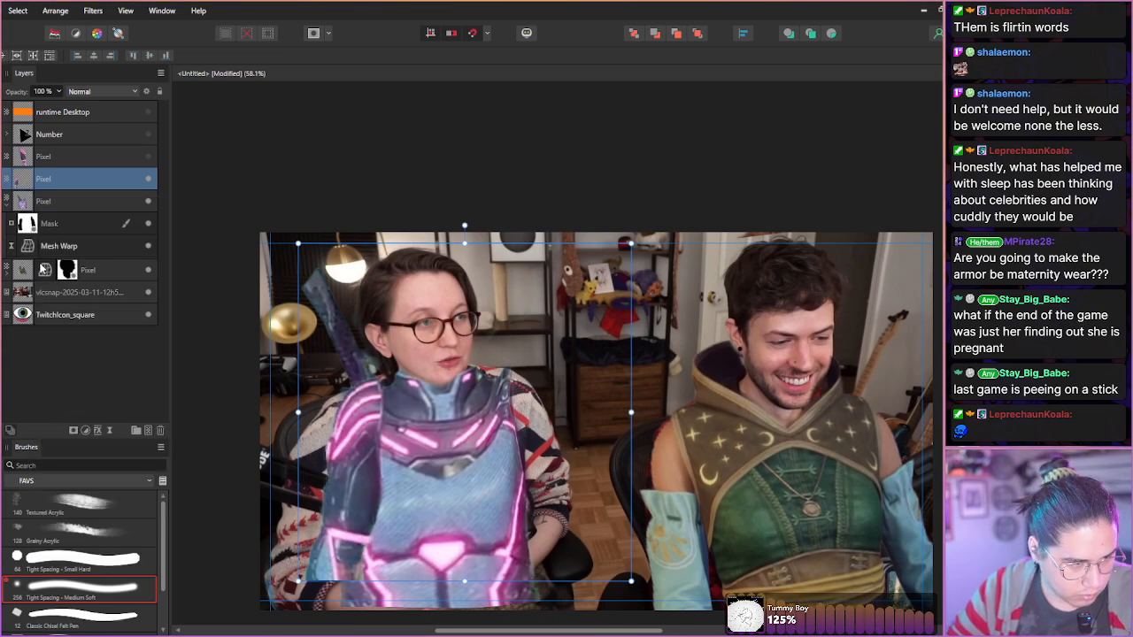
{"action": "left_click", "coordinate": [147, 180]}
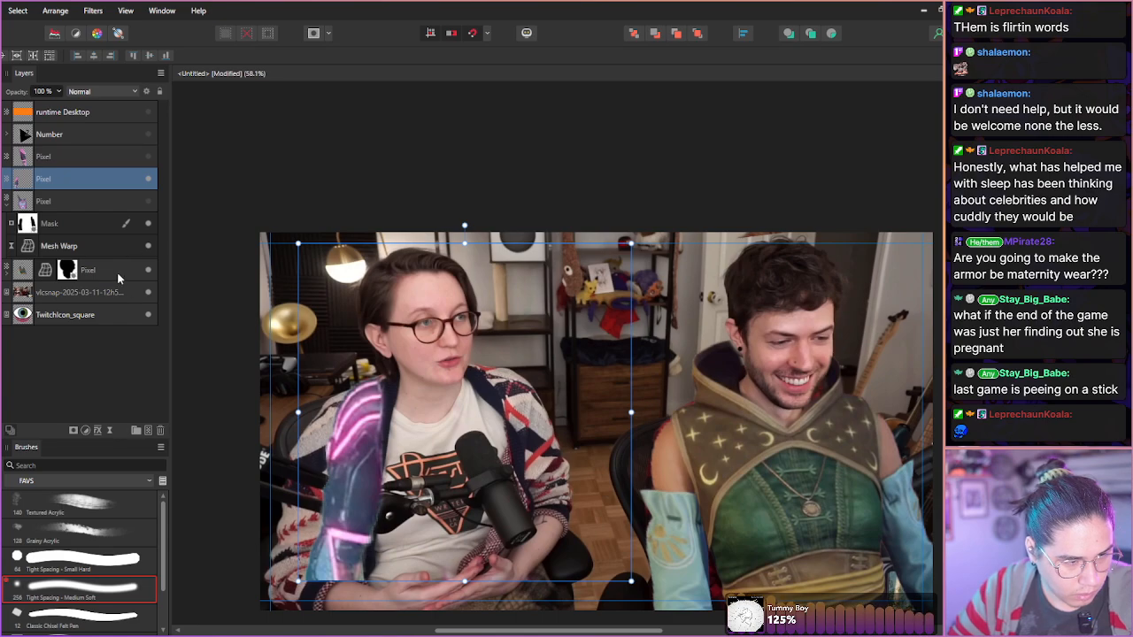
- Hide the green outfit, photo and TwitchIcon_square layers and move TwitchIcon_square above the Number group, leaving only the weapon-side arm displayed
{"action": "left_click", "coordinate": [148, 273]}
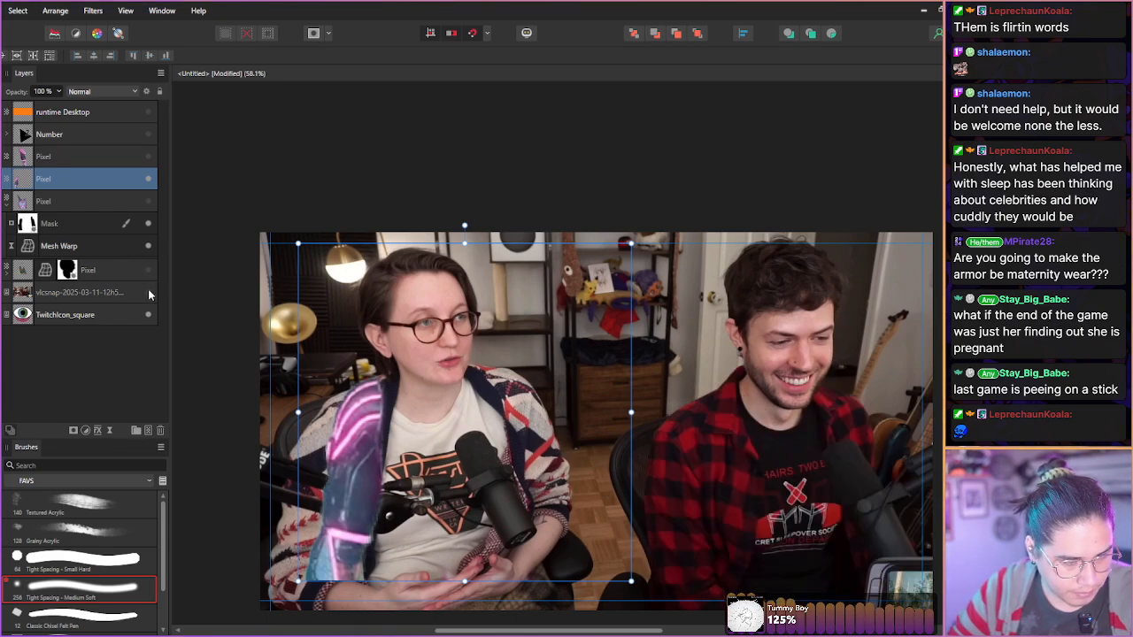
{"action": "left_click", "coordinate": [147, 294]}
{"action": "left_click_drag", "start_coordinate": [146, 312], "coordinate": [137, 128]}
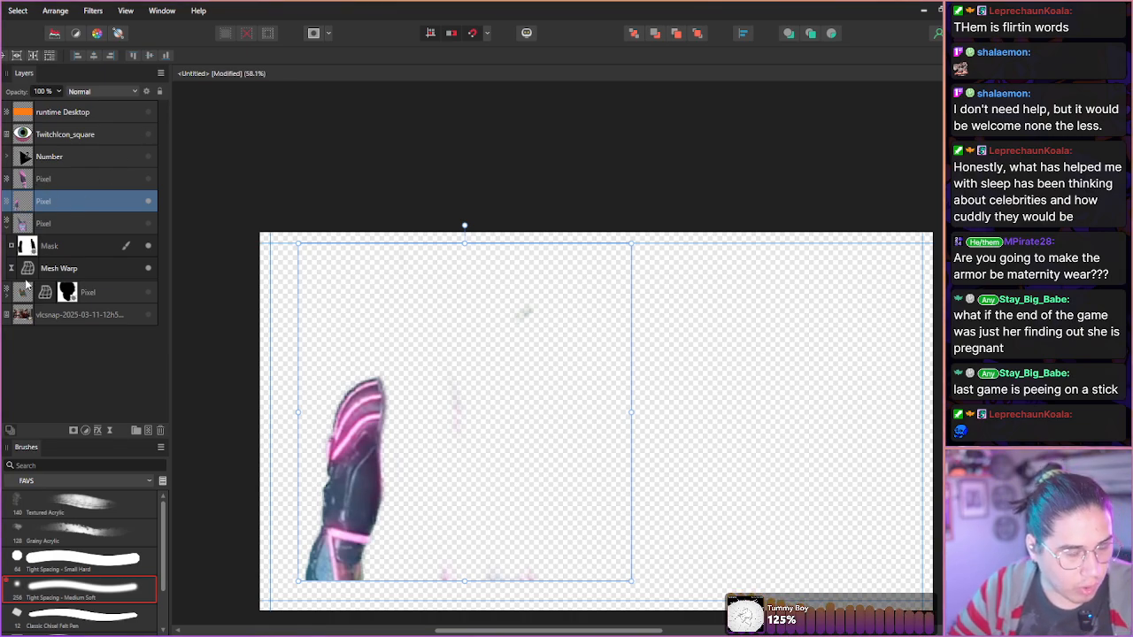
- Lasso the weapon-side arm, Rasterize & Trim its layer, and cut and paste the selected arm onto its own layer
{"action": "key", "text": "l"}
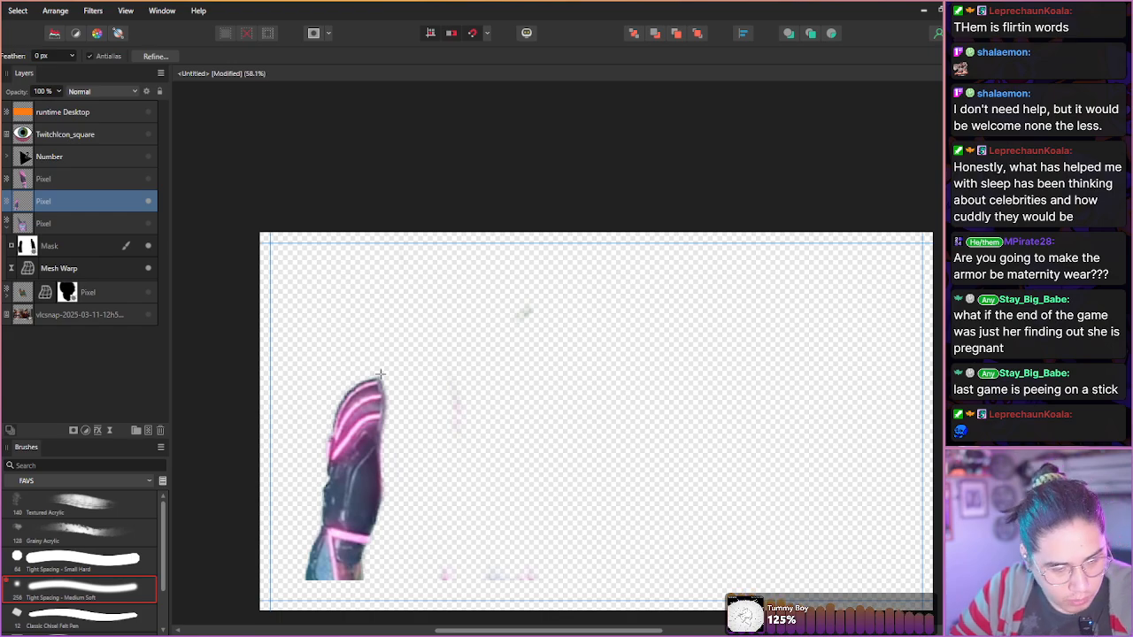
{"action": "left_click_drag", "start_coordinate": [394, 393], "coordinate": [383, 565]}
{"action": "mouse_move", "coordinate": [295, 580]}
{"action": "left_mouse_down"}
{"action": "mouse_move", "coordinate": [310, 451]}
{"action": "mouse_move", "coordinate": [344, 378]}
{"action": "mouse_move", "coordinate": [377, 368]}
{"action": "left_mouse_up"}
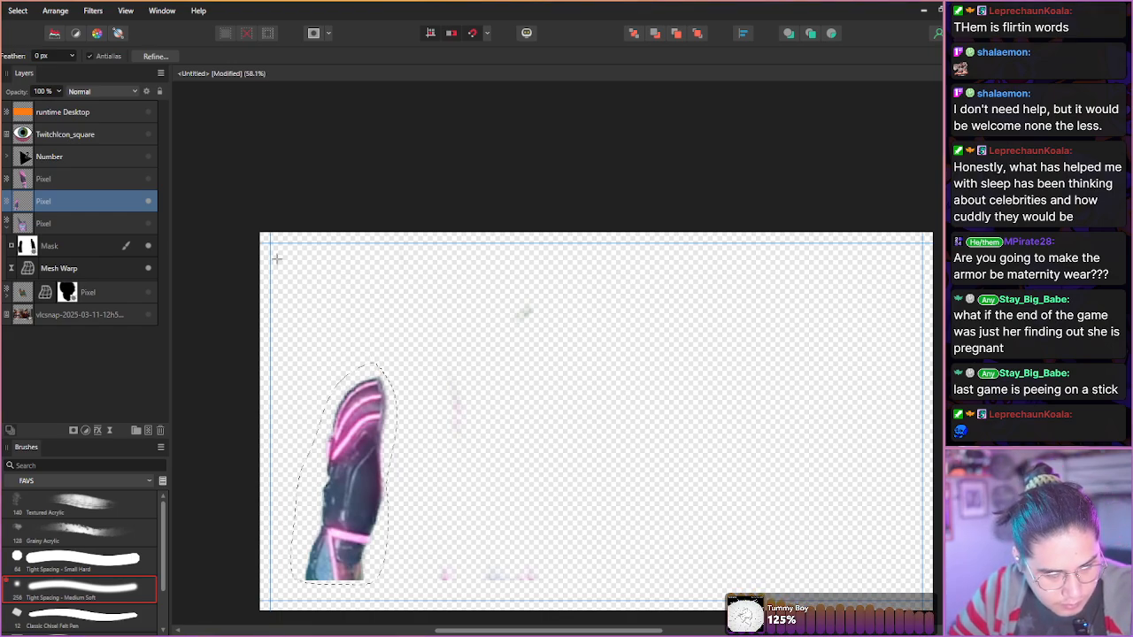
{"action": "right_click", "coordinate": [28, 206]}
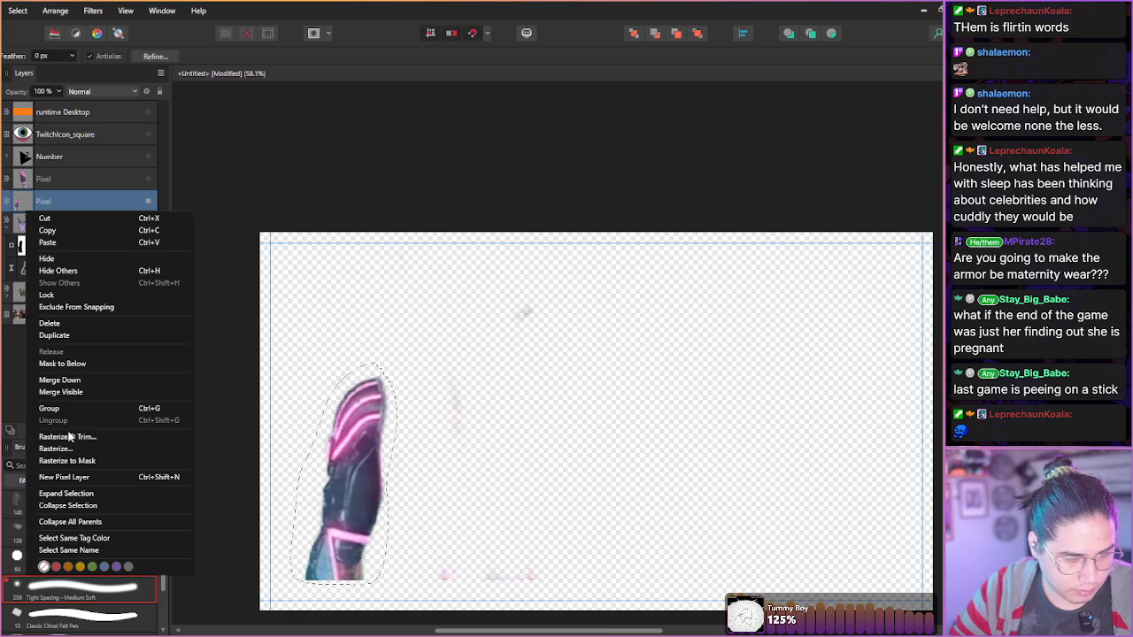
{"action": "left_click", "coordinate": [66, 434]}
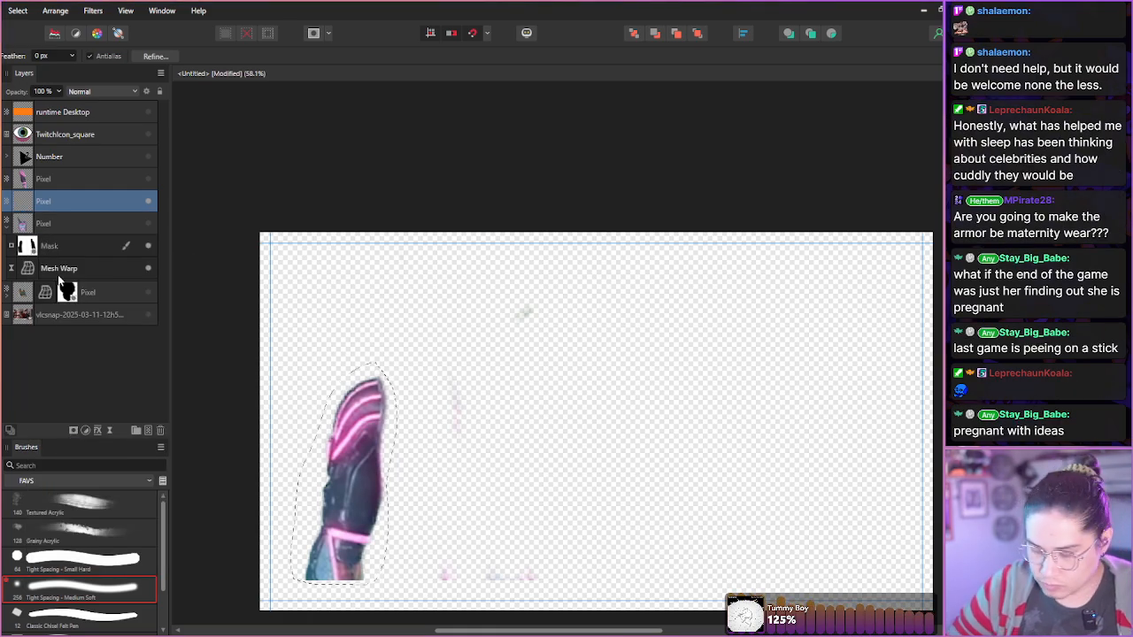
{"action": "key", "text": "ctrl+x"}
{"action": "key", "text": "ctrl+v"}
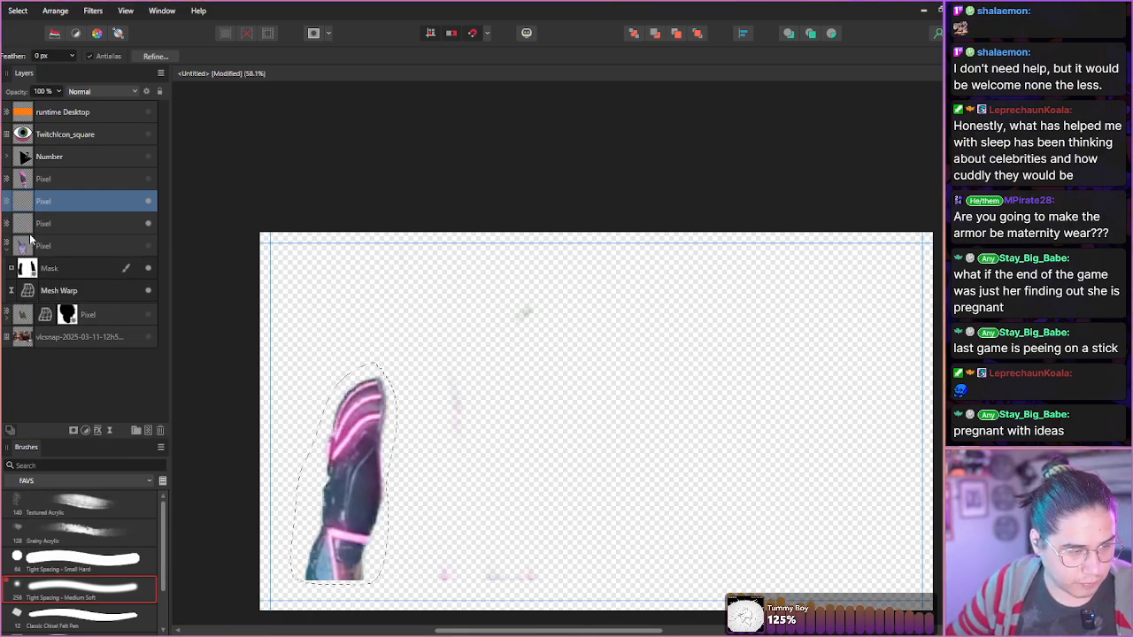
- Delete the leftover layer of stray pixels, deselect, and make the clean arm layer active
{"action": "left_click", "coordinate": [24, 227]}
{"action": "left_click", "coordinate": [159, 431]}
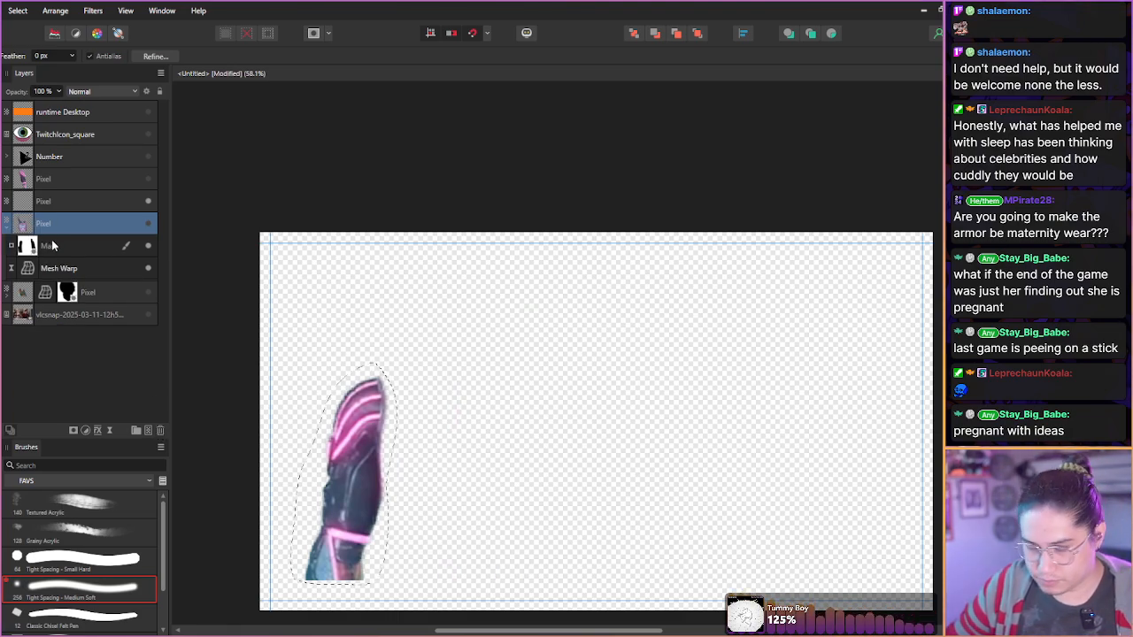
{"action": "key", "text": "ctrl+d"}
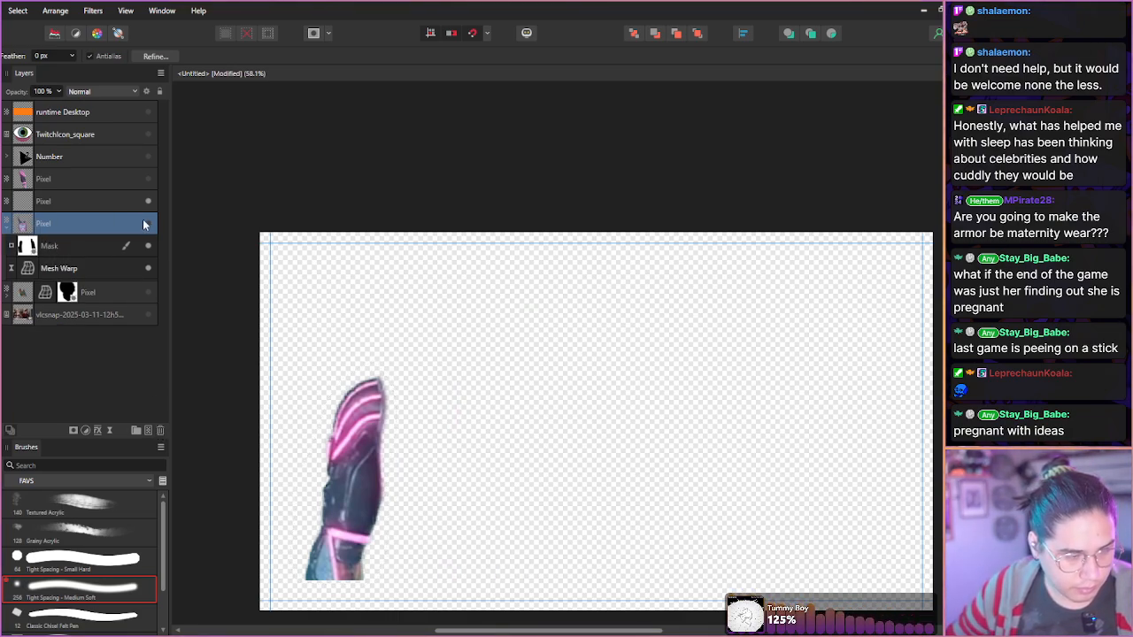
{"action": "left_click", "coordinate": [21, 209]}
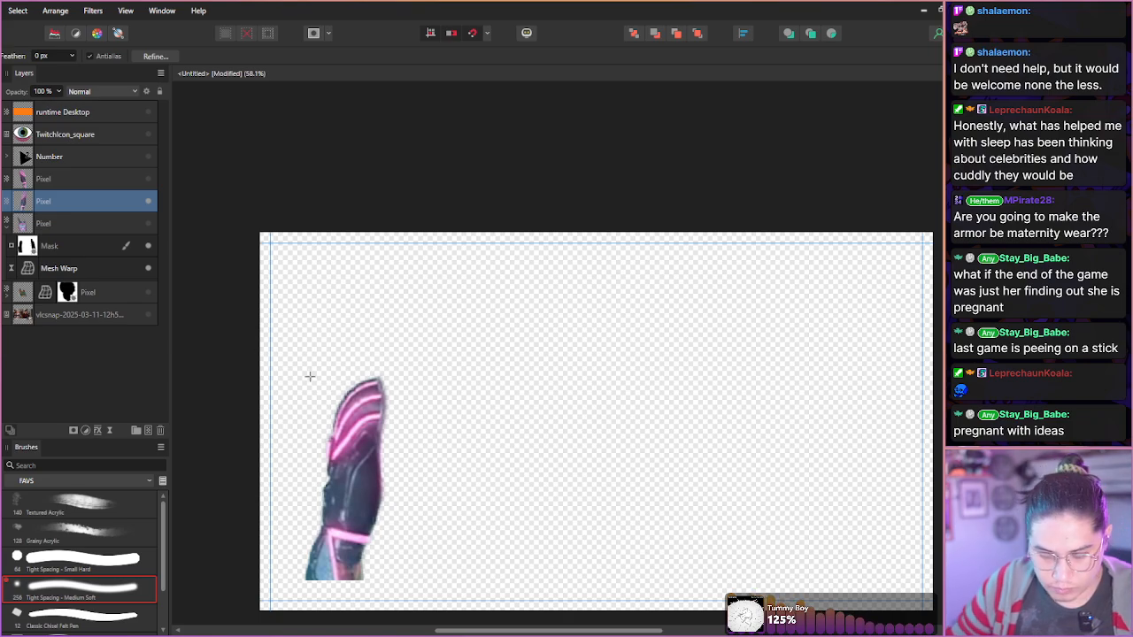
- Show the torso, green outfit and photo layers, shift the arm outward and down to the torso's shoulder, and enlarge it slightly
{"action": "key", "text": "v"}
{"action": "left_click", "coordinate": [148, 224]}
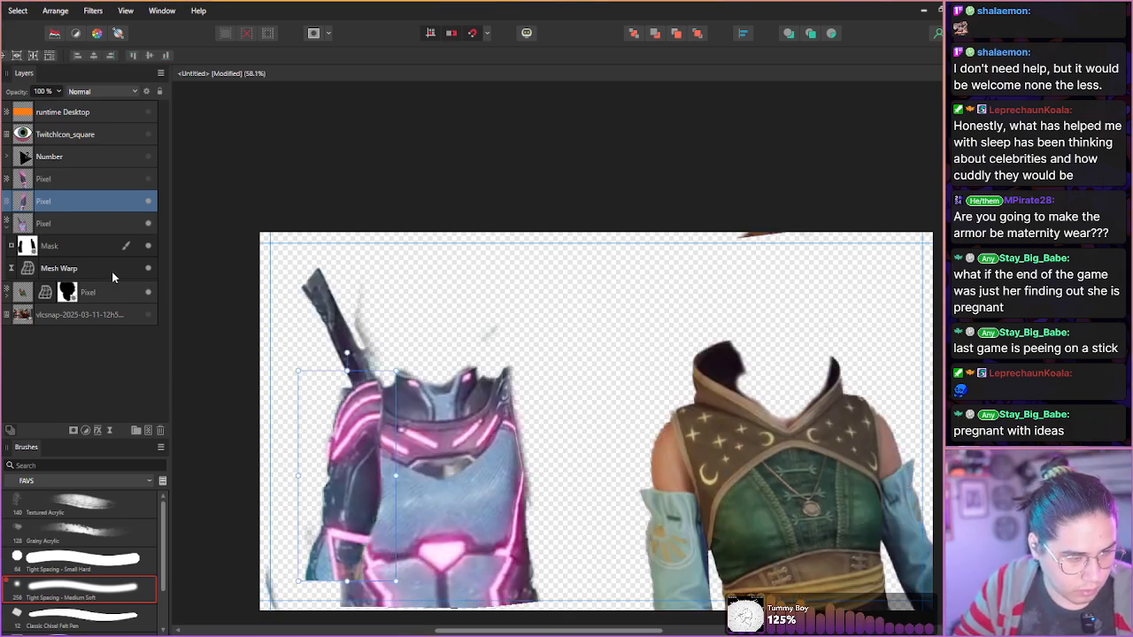
{"action": "left_click", "coordinate": [147, 316]}
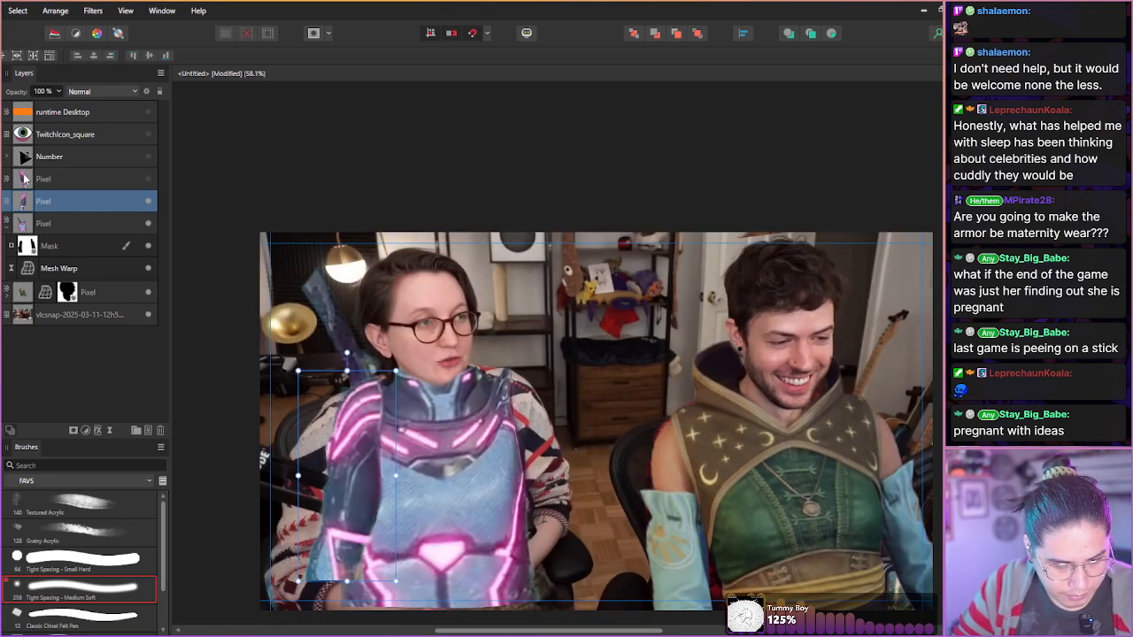
{"action": "left_click_drag", "start_coordinate": [354, 458], "coordinate": [316, 476]}
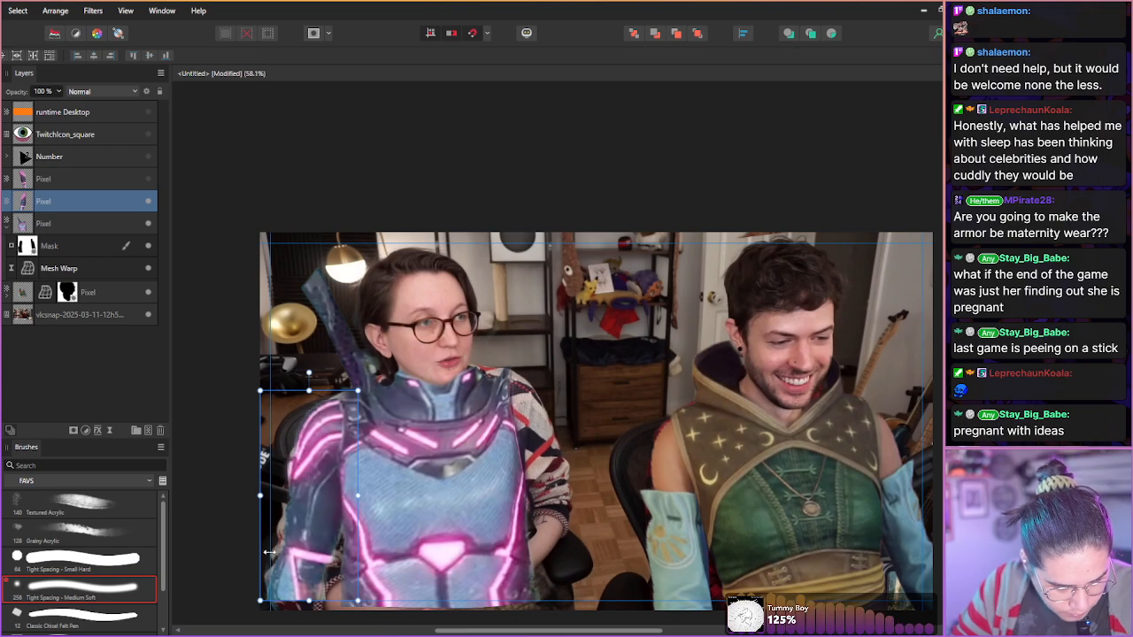
{"action": "mouse_move", "coordinate": [260, 602]}
{"action": "left_mouse_down"}
{"action": "mouse_move", "coordinate": [251, 574]}
{"action": "mouse_move", "coordinate": [244, 587]}
{"action": "left_mouse_up"}
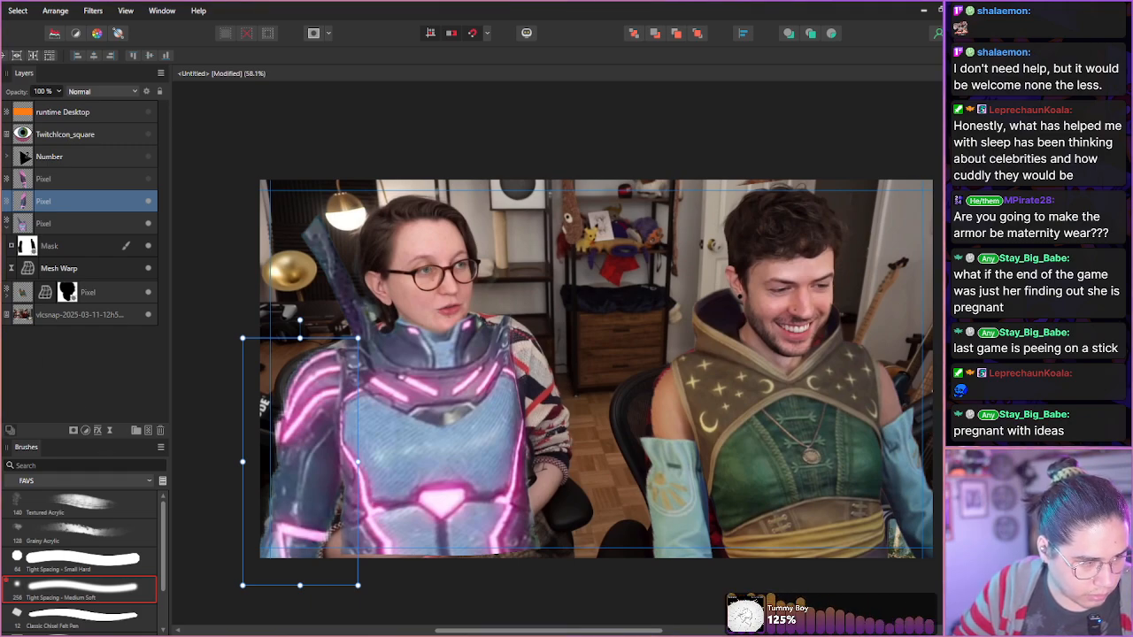
- Move the weapon-side arm up and inward, and lasso its forearm from the pink elbow band down to the cut-off end
{"action": "key", "text": "l"}
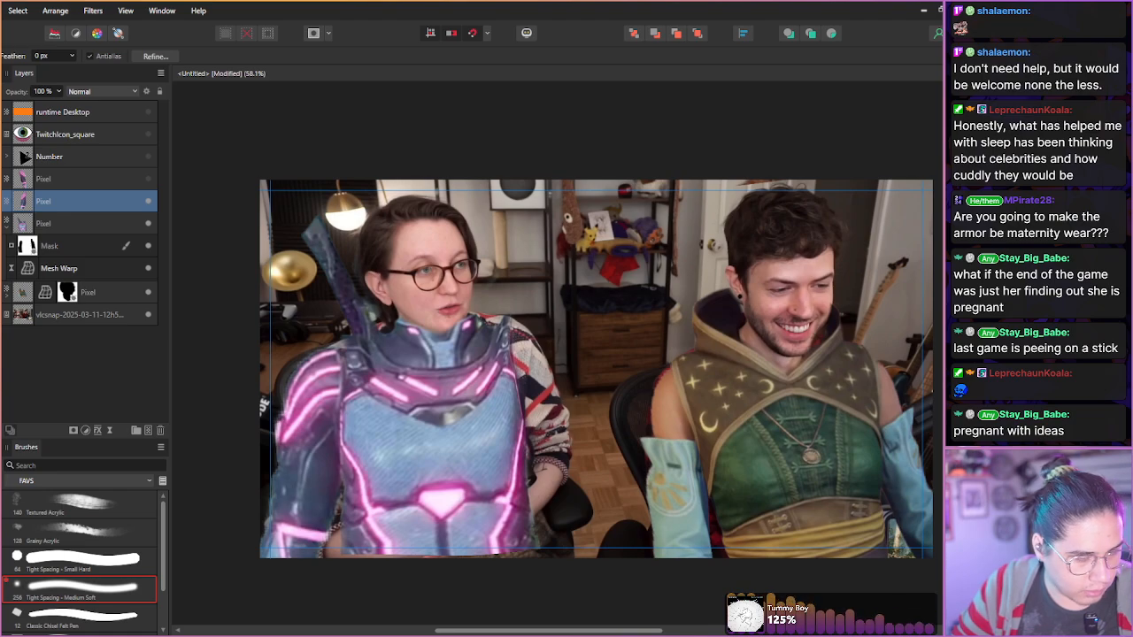
{"action": "key", "text": "v"}
{"action": "left_click_drag", "start_coordinate": [295, 424], "coordinate": [322, 351]}
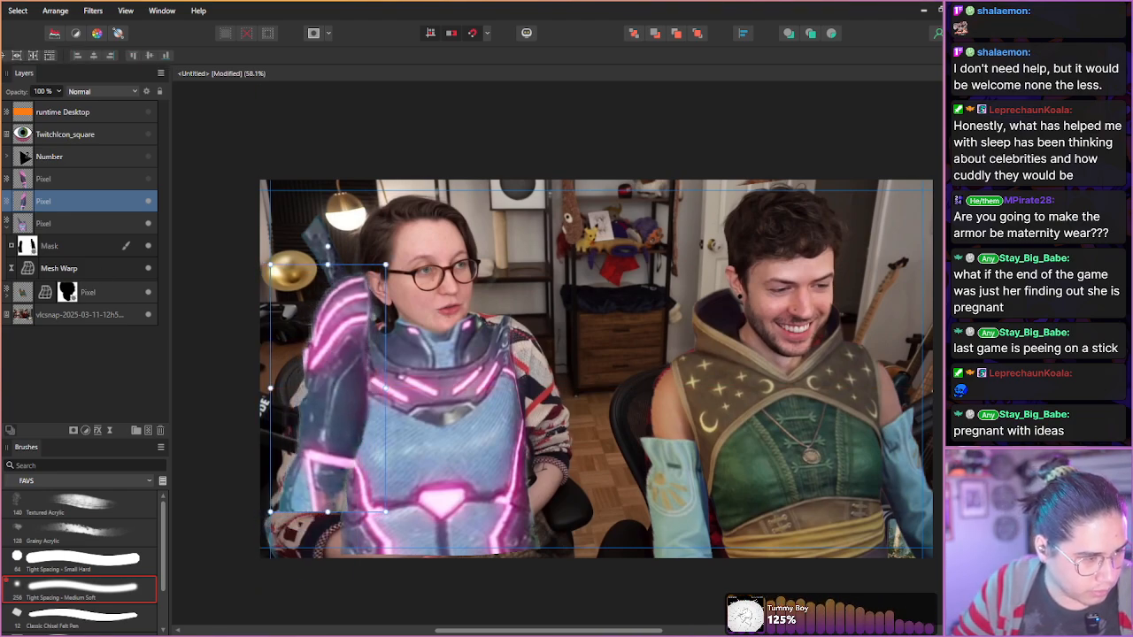
{"action": "key", "text": "l"}
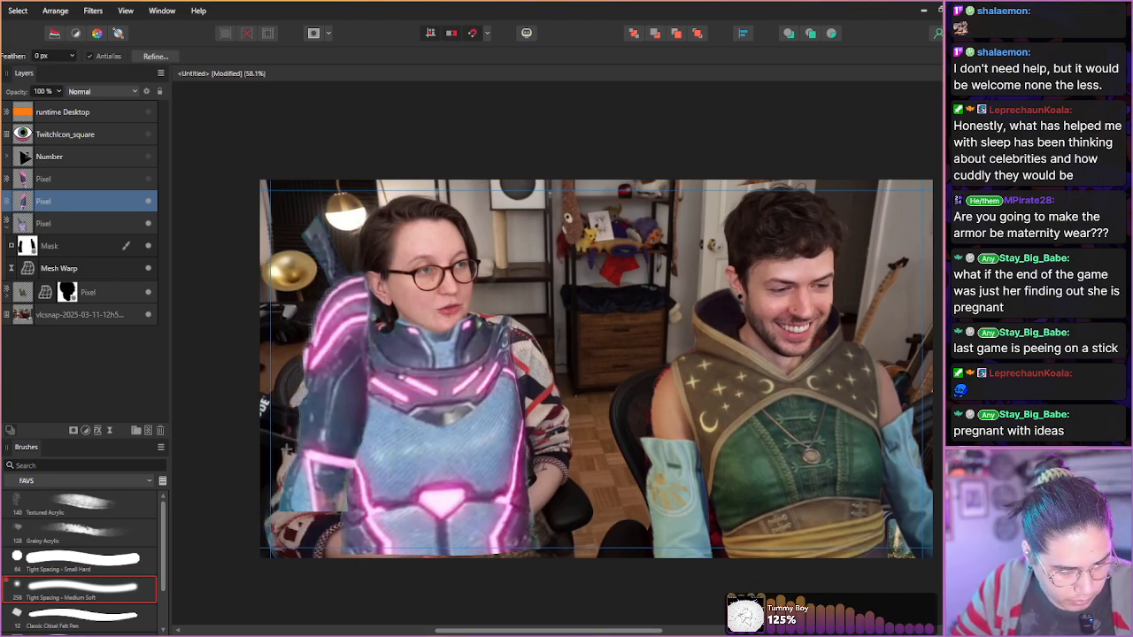
{"action": "mouse_move", "coordinate": [353, 505]}
{"action": "left_mouse_down"}
{"action": "mouse_move", "coordinate": [276, 522]}
{"action": "mouse_move", "coordinate": [272, 496]}
{"action": "left_mouse_up"}
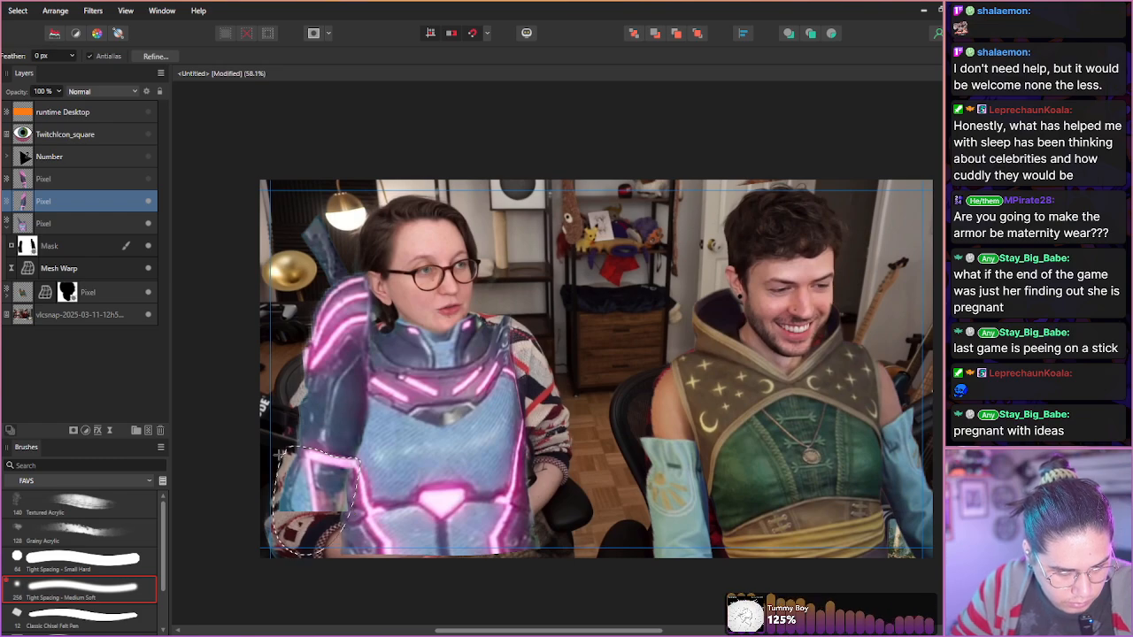
{"action": "scroll", "coordinate": [273, 495], "scroll_direction": "down", "scroll_amount": 1}
{"action": "scroll", "coordinate": [302, 443], "scroll_direction": "up", "scroll_amount": 4}
{"action": "scroll", "coordinate": [266, 376], "scroll_direction": "up", "scroll_amount": 2}
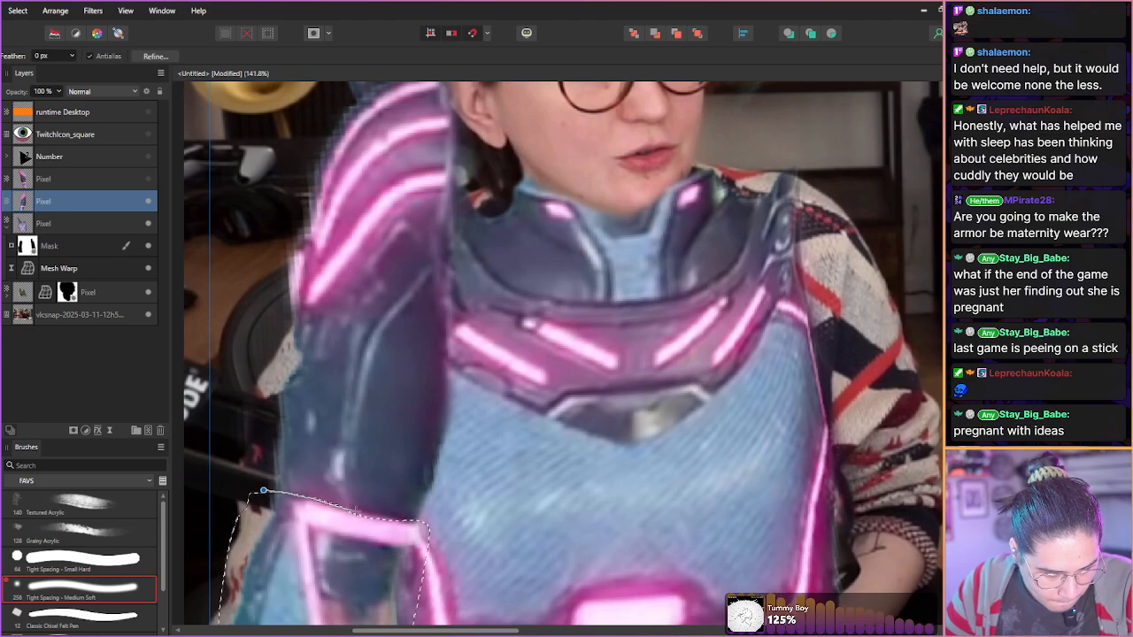
{"action": "left_click_drag", "start_coordinate": [265, 491], "coordinate": [390, 560]}
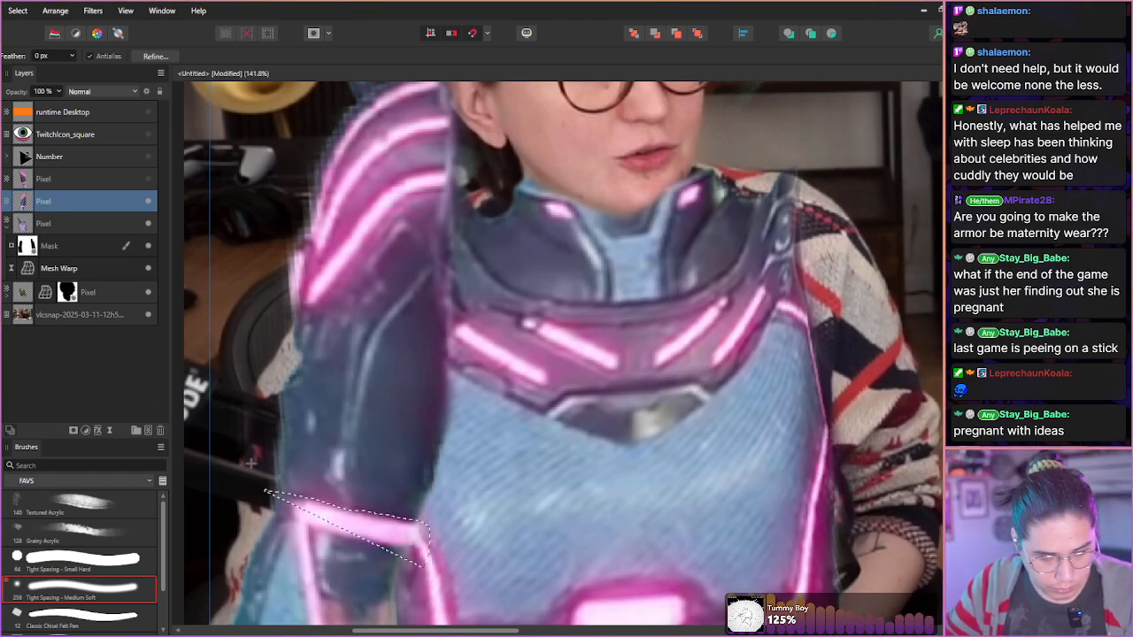
{"action": "scroll", "coordinate": [253, 292], "scroll_direction": "down", "scroll_amount": 4}
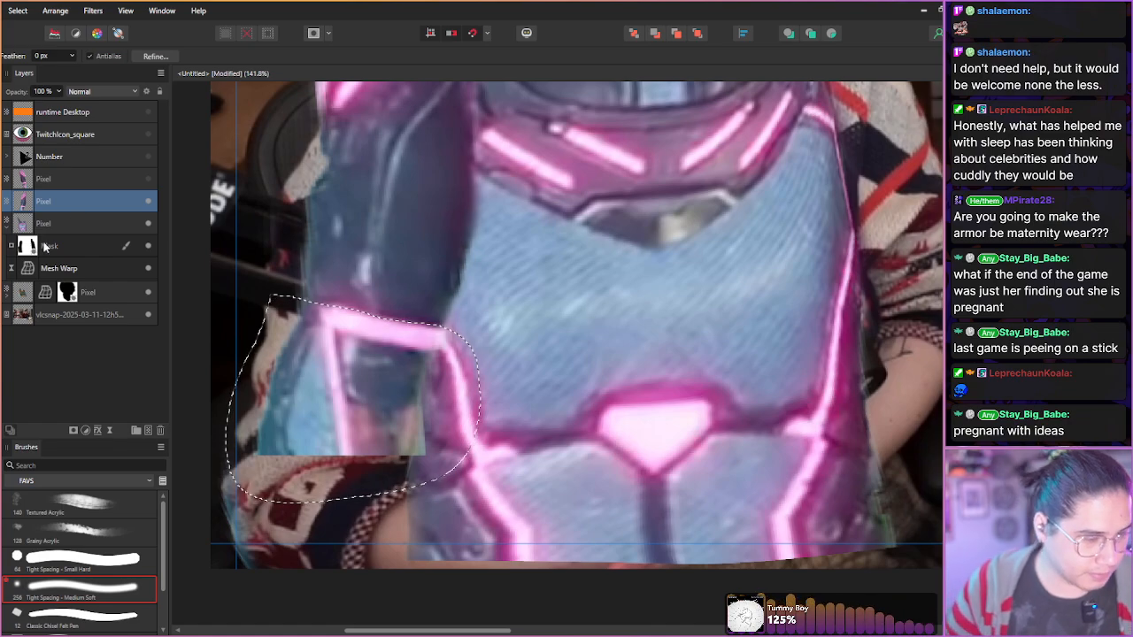
- Duplicate the selected forearm onto its own layer beneath the upper arm, and remove the forearm from the upper arm layer
{"action": "key", "text": "ctrl+j"}
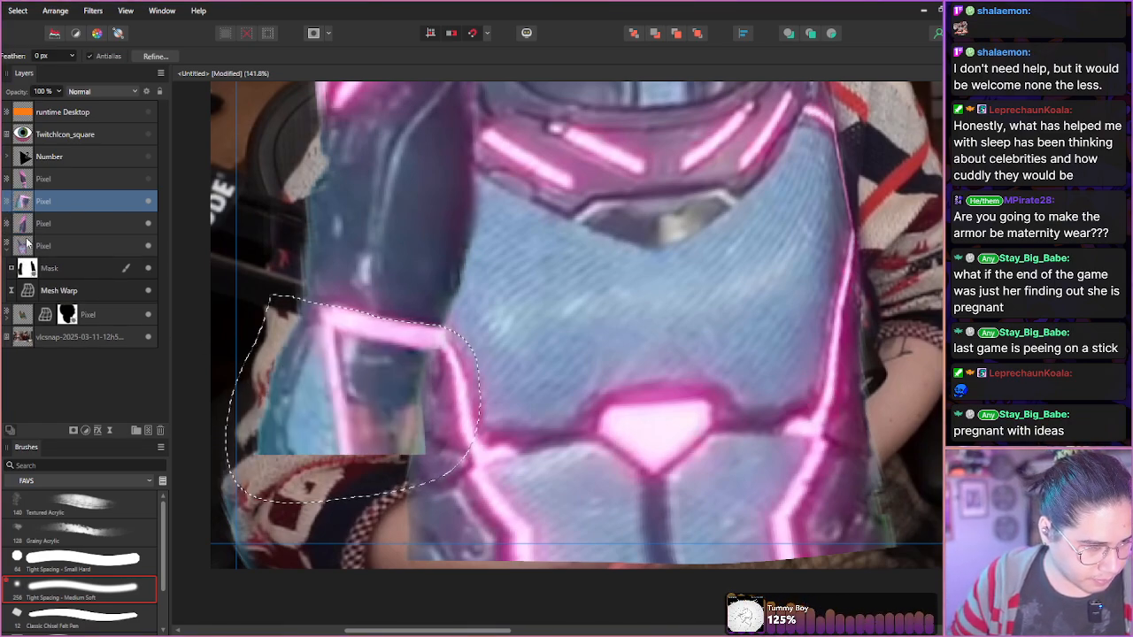
{"action": "left_click", "coordinate": [148, 225]}
{"action": "left_click", "coordinate": [149, 245]}
{"action": "left_click", "coordinate": [149, 245]}
{"action": "left_click", "coordinate": [149, 223]}
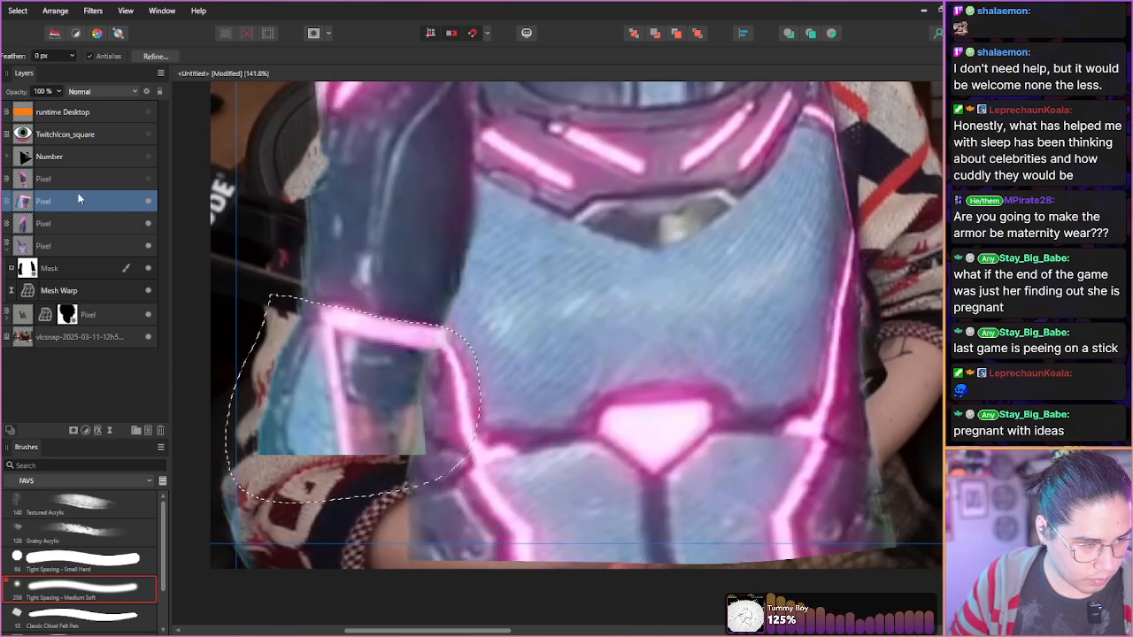
{"action": "left_click", "coordinate": [148, 179]}
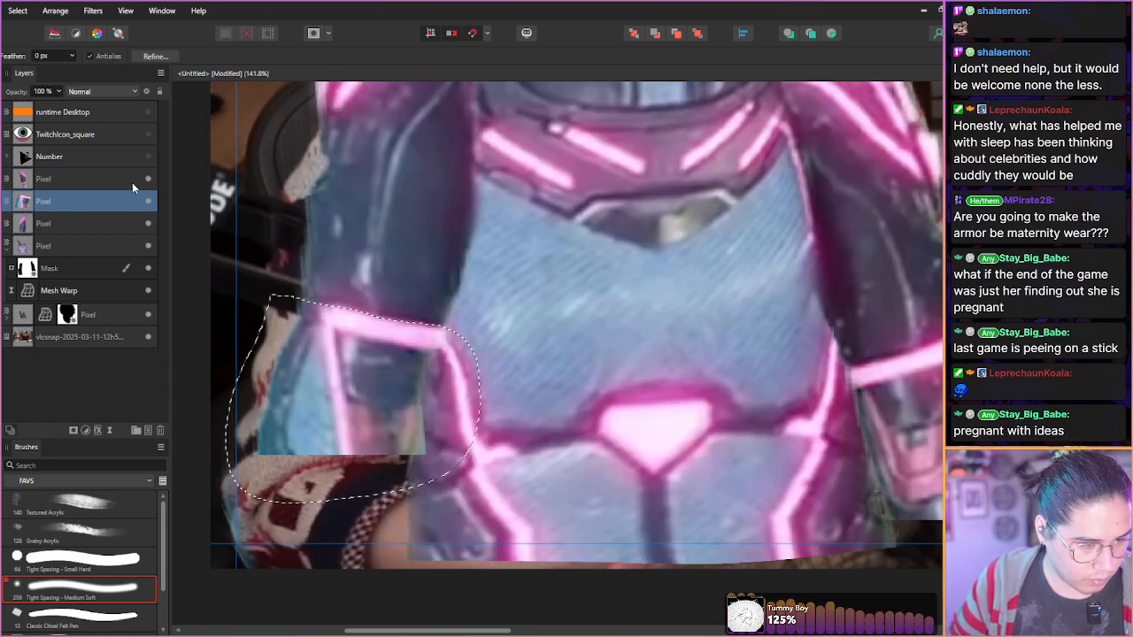
{"action": "left_click", "coordinate": [149, 179]}
{"action": "left_click", "coordinate": [47, 222]}
{"action": "left_click_drag", "start_coordinate": [47, 220], "coordinate": [47, 200]}
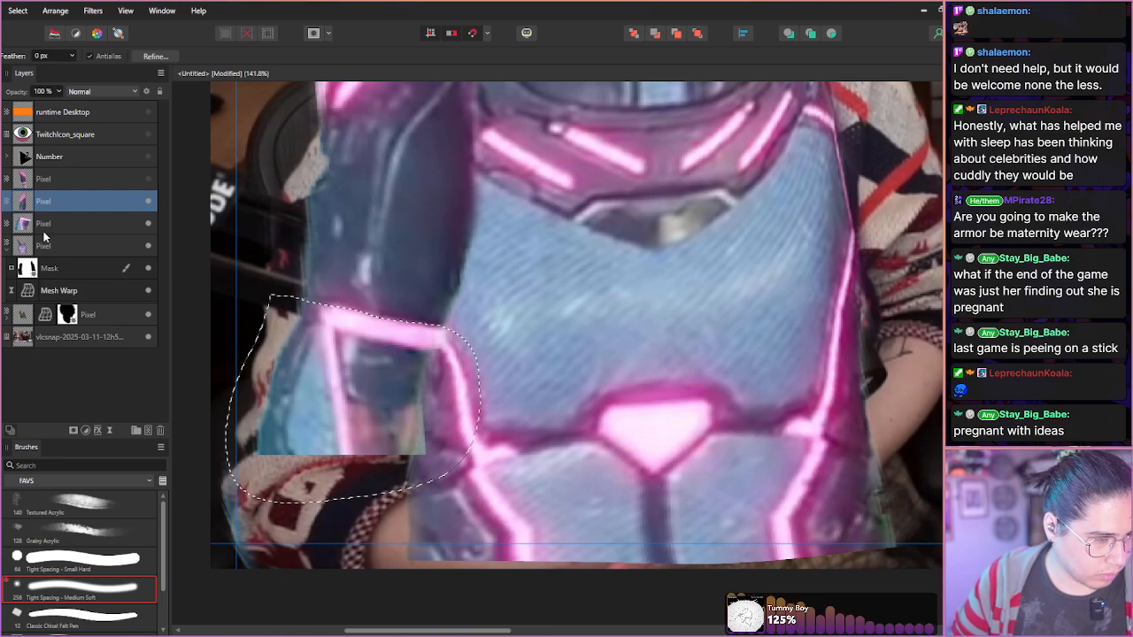
{"action": "key", "text": "ctrl+d"}
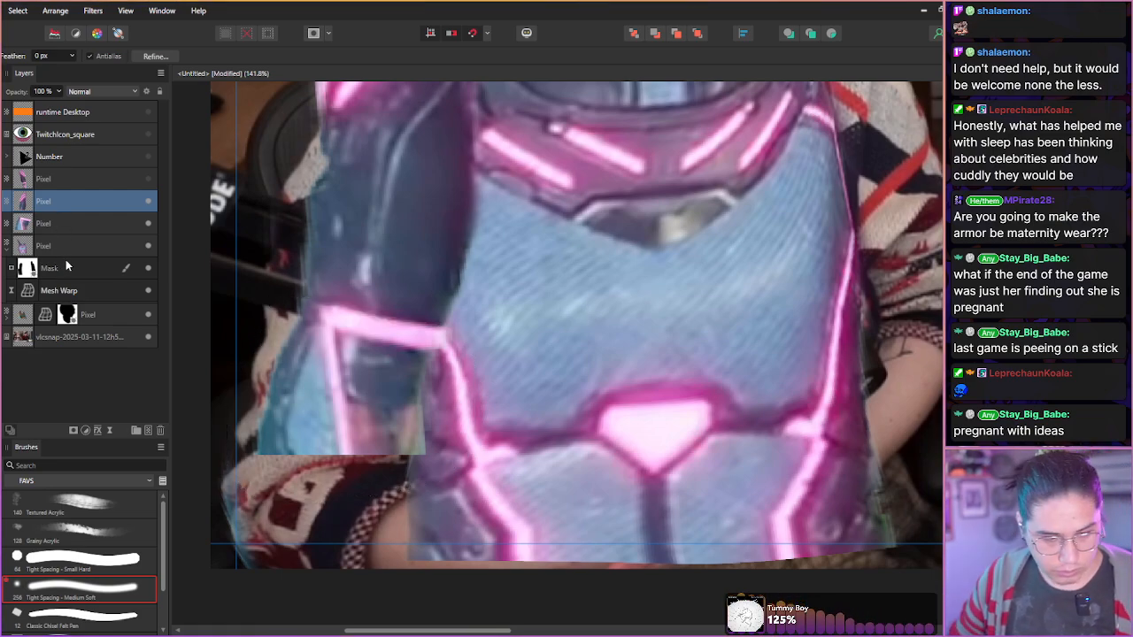
{"action": "key", "text": "ctrl+0"}
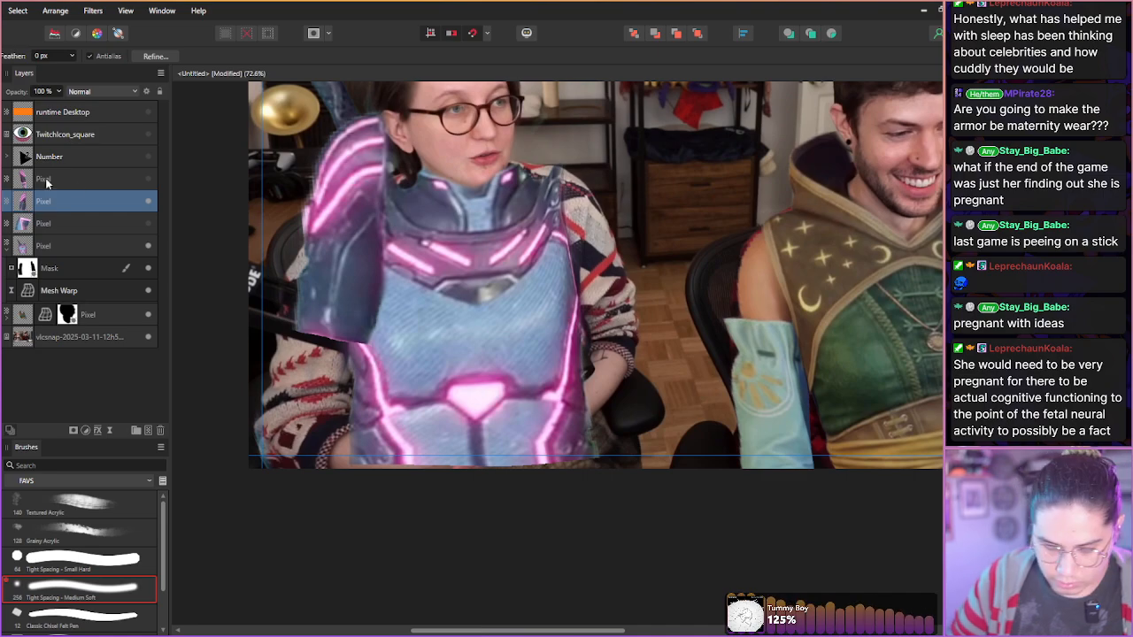
- Move the upper arm outward and down against the torso's shoulder and shrink it slightly
{"action": "key", "text": "v"}
{"action": "left_click_drag", "start_coordinate": [314, 312], "coordinate": [273, 403]}
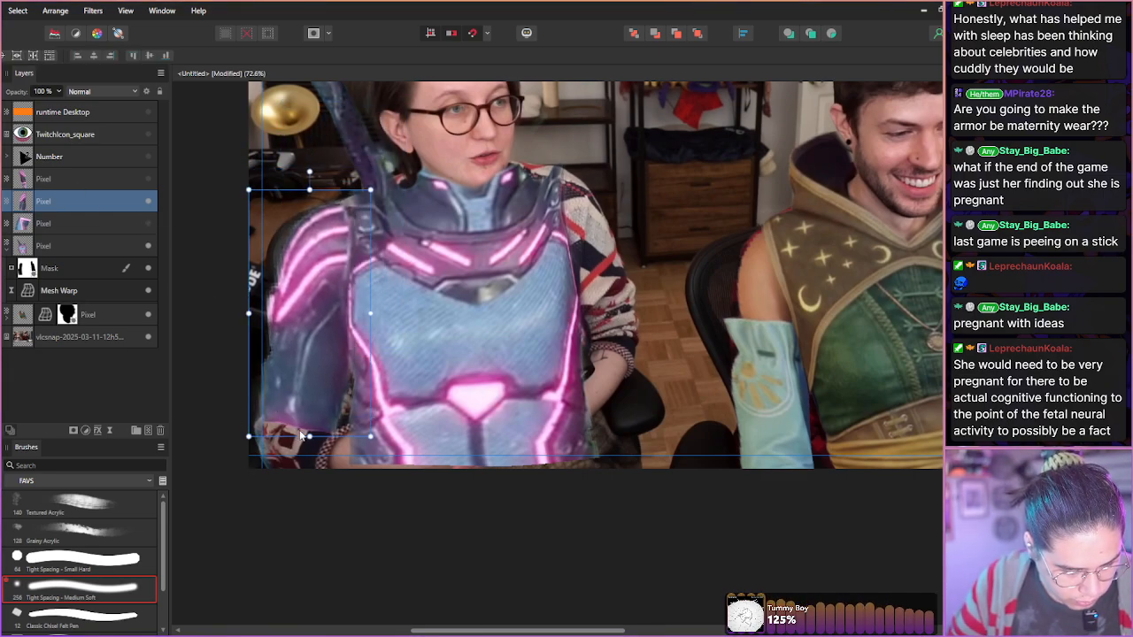
{"action": "left_click_drag", "start_coordinate": [249, 436], "coordinate": [253, 431]}
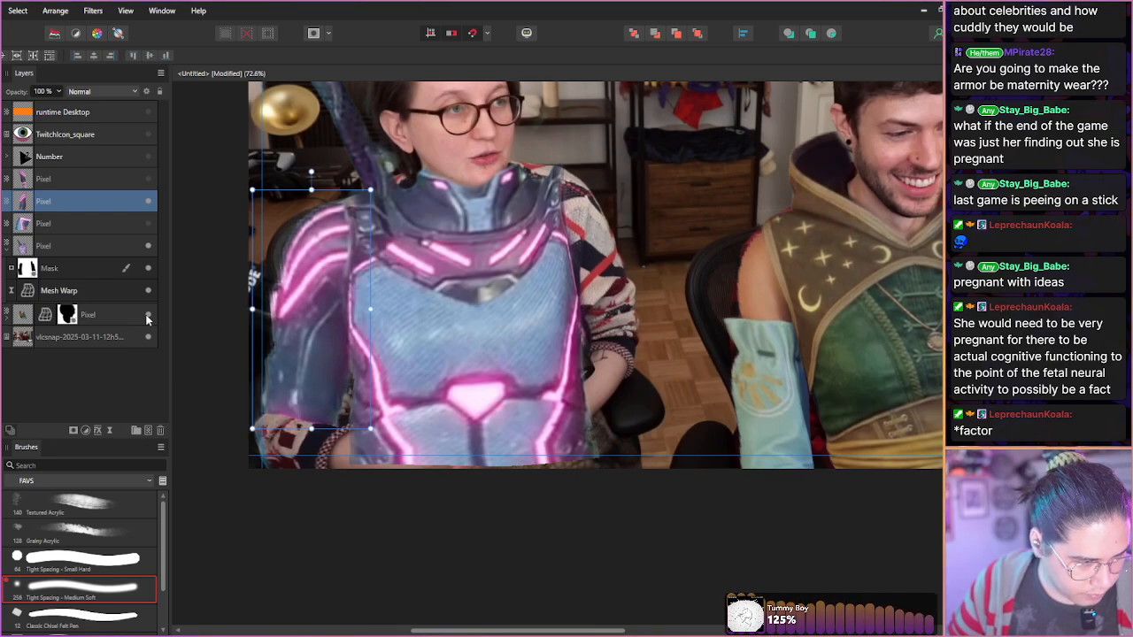
- Rotate the forearm diagonally at the elbow to follow the host's bent arm, enlarge it slightly and place its layer above the upper arm
{"action": "left_click", "coordinate": [31, 226]}
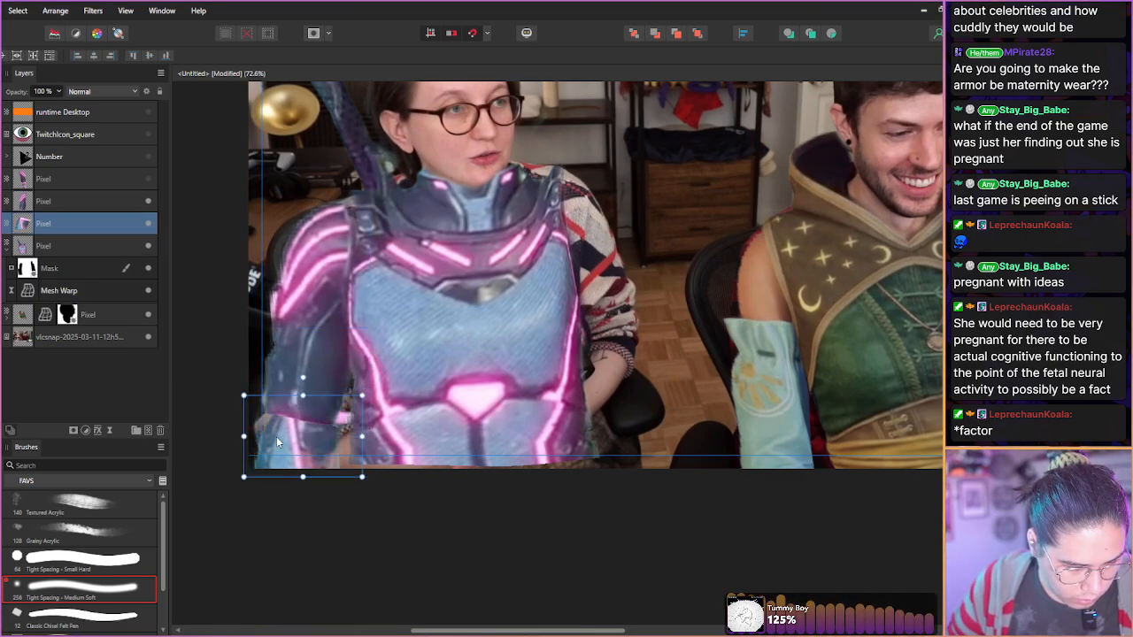
{"action": "left_click_drag", "start_coordinate": [294, 377], "coordinate": [304, 467]}
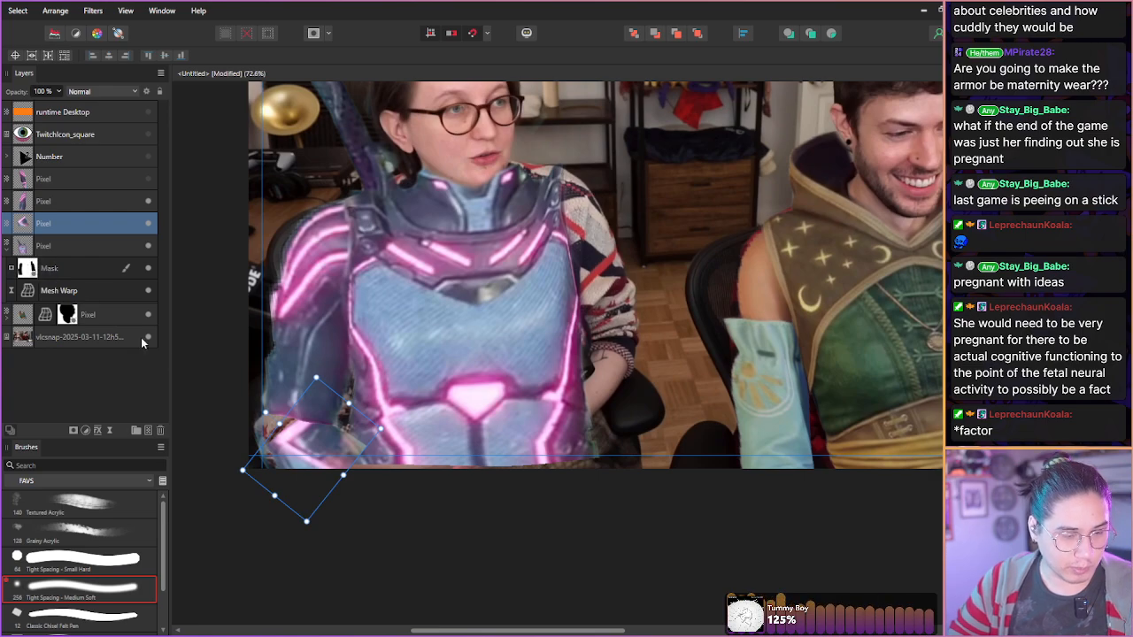
{"action": "left_click_drag", "start_coordinate": [275, 497], "coordinate": [267, 509]}
{"action": "left_click", "coordinate": [40, 203], "text": "shift"}
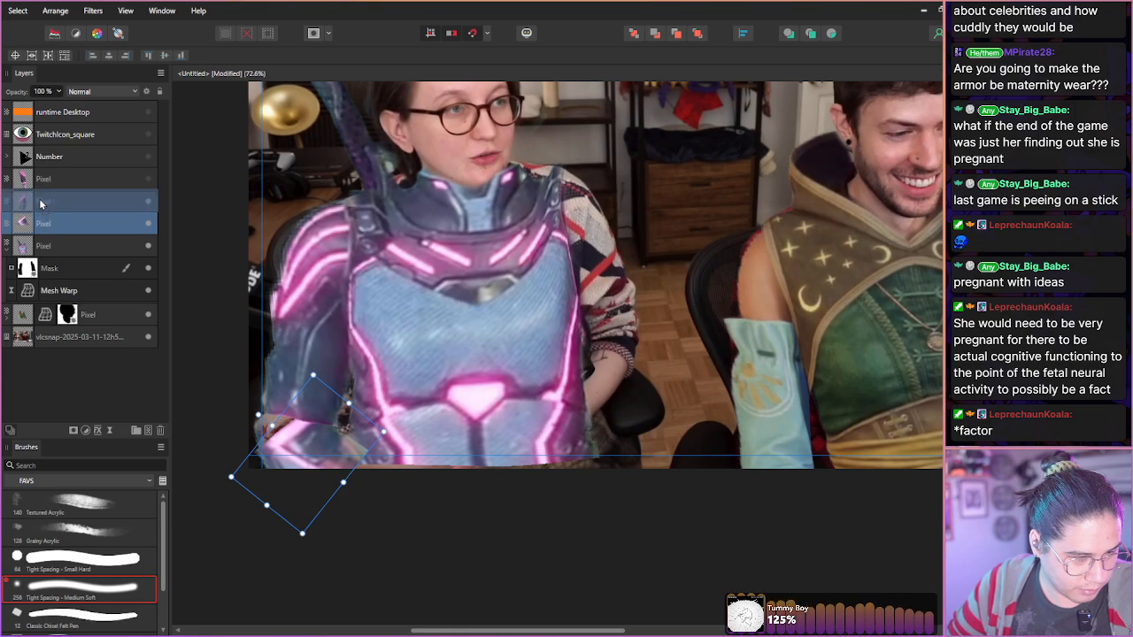
{"action": "mouse_move", "coordinate": [40, 203]}
{"action": "left_mouse_down"}
{"action": "mouse_move", "coordinate": [42, 235]}
{"action": "mouse_move", "coordinate": [52, 194]}
{"action": "left_mouse_up"}
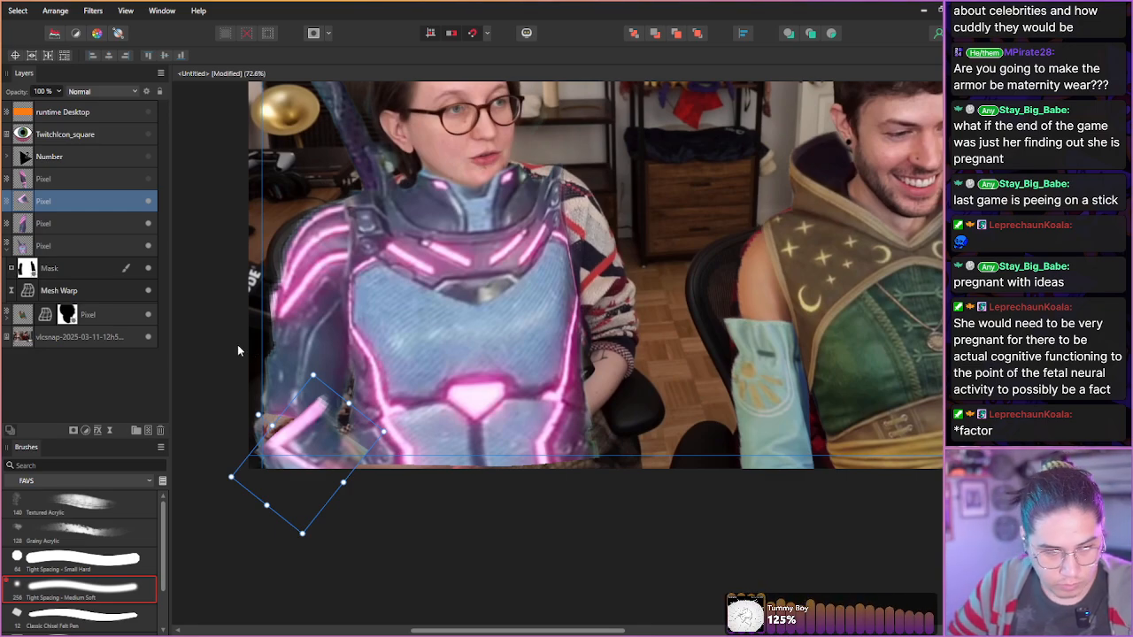
- Mesh-warp the forearm with two added nodes at the pink elbow band, raising its outer end and lowering its inner end to level the band
{"action": "left_click", "coordinate": [110, 430]}
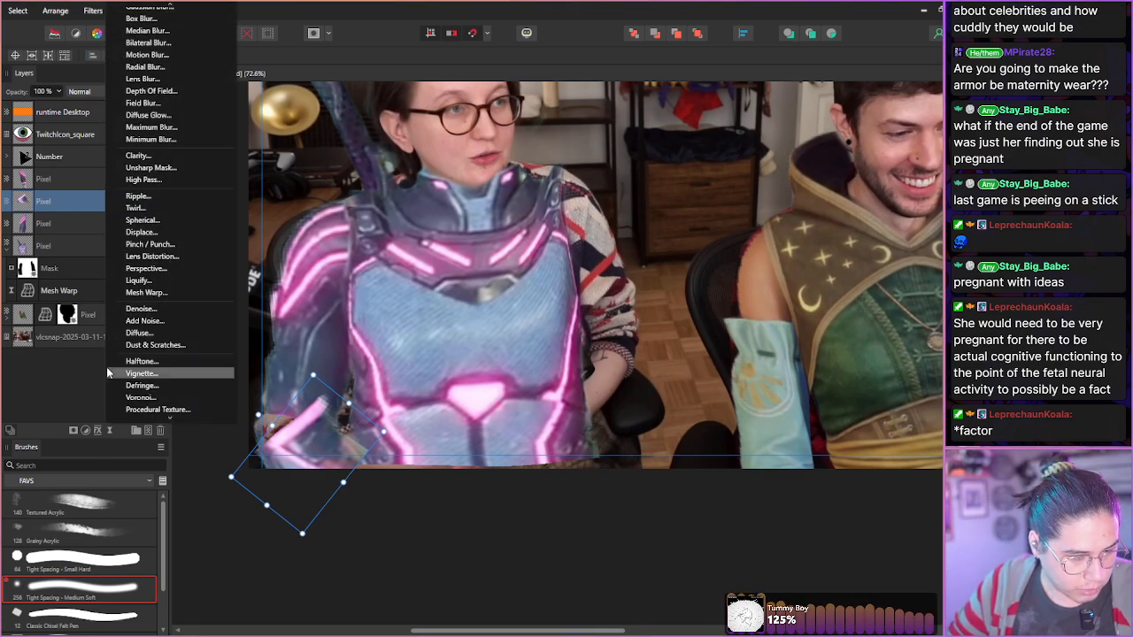
{"action": "left_click", "coordinate": [133, 293]}
{"action": "double_click", "coordinate": [320, 399]}
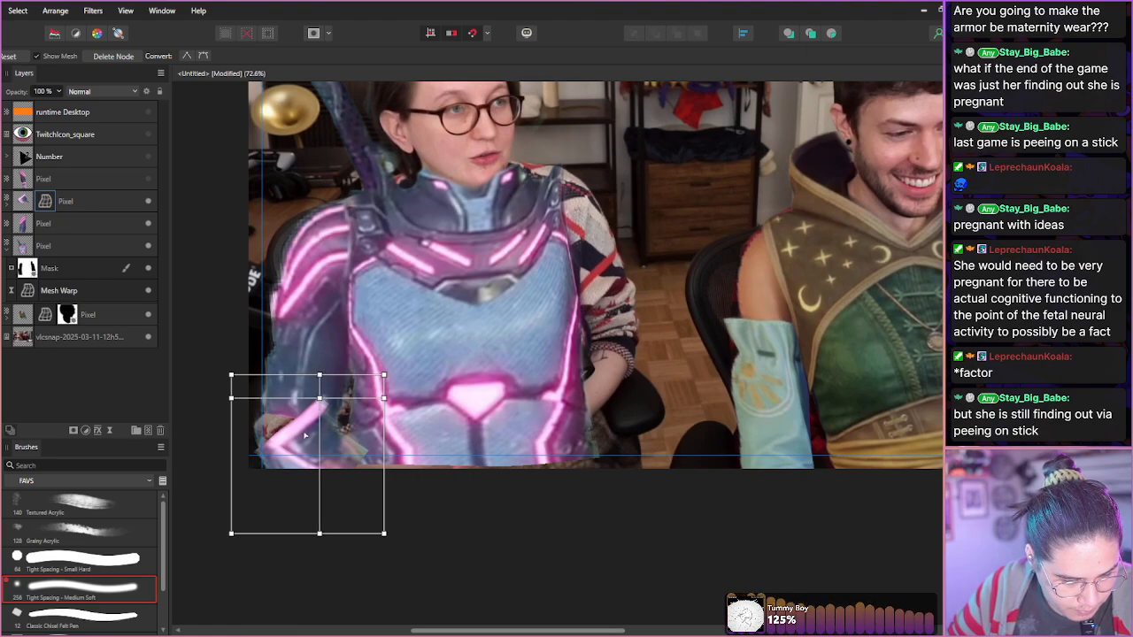
{"action": "double_click", "coordinate": [254, 451]}
{"action": "left_click_drag", "start_coordinate": [320, 400], "coordinate": [325, 423]}
{"action": "left_click_drag", "start_coordinate": [255, 451], "coordinate": [252, 392]}
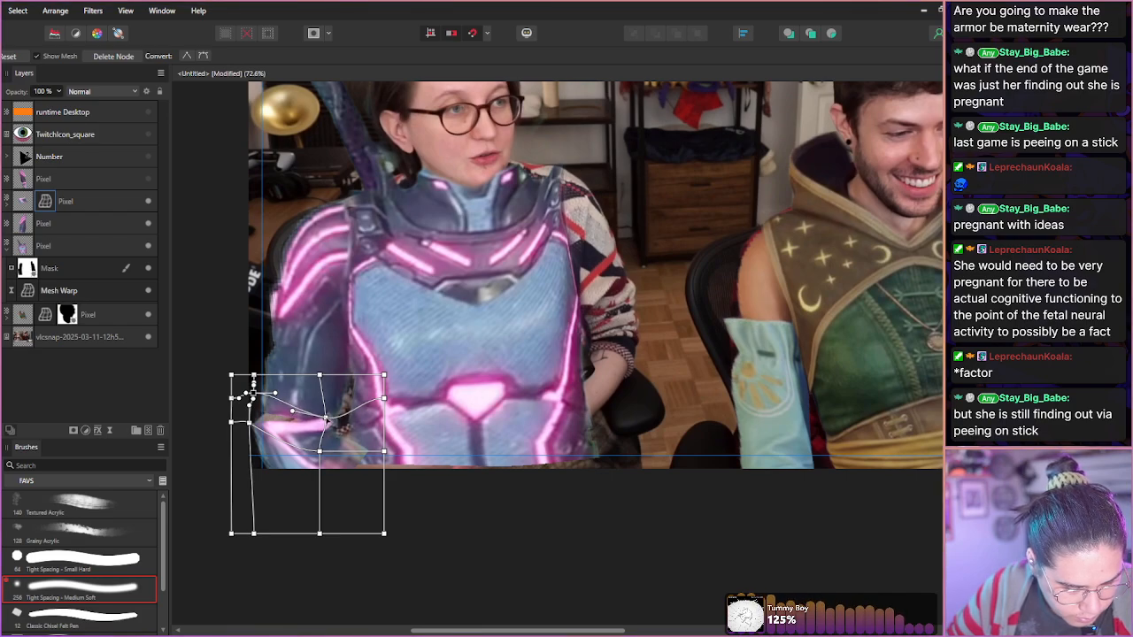
{"action": "left_click_drag", "start_coordinate": [383, 398], "coordinate": [327, 421]}
{"action": "left_click_drag", "start_coordinate": [383, 452], "coordinate": [381, 458]}
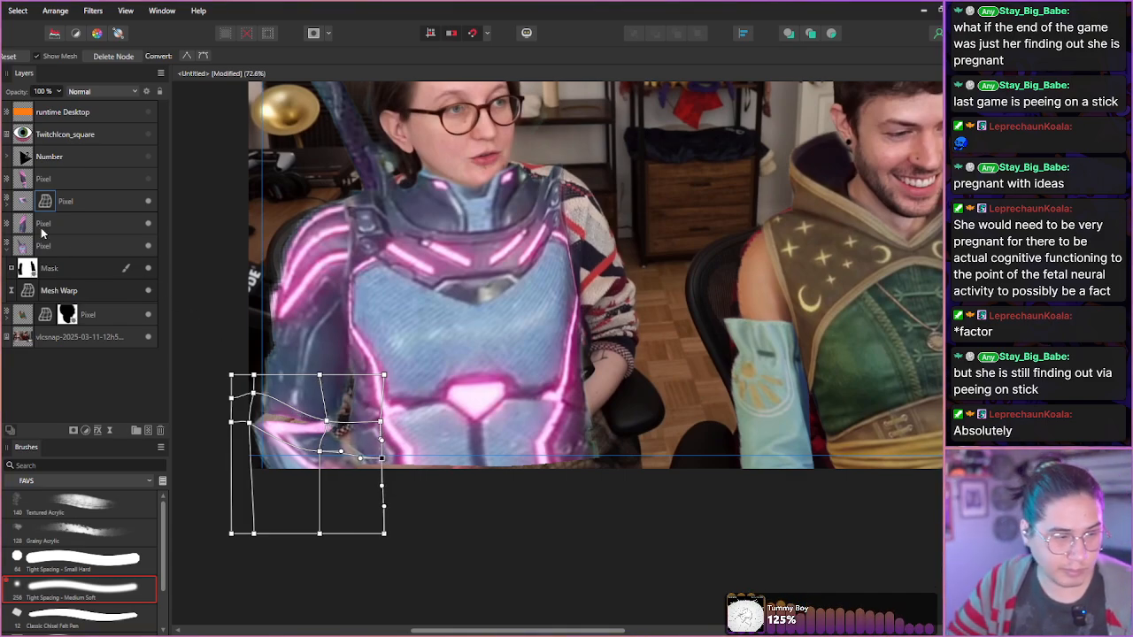
{"action": "left_click", "coordinate": [21, 204]}
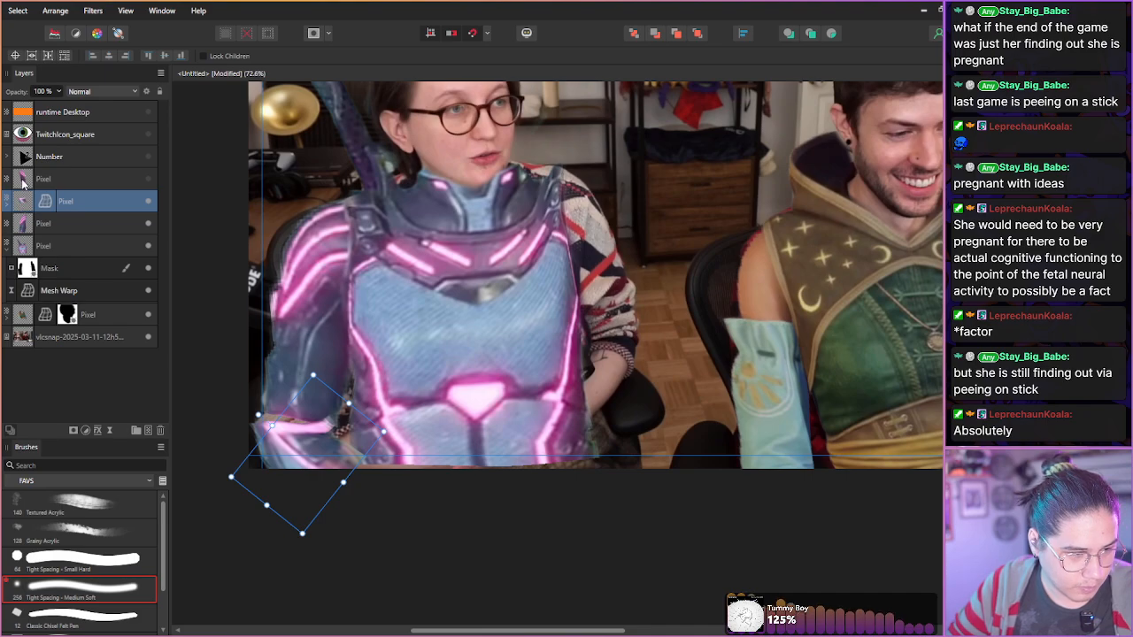
{"action": "left_click", "coordinate": [23, 180]}
{"action": "left_click", "coordinate": [109, 430]}
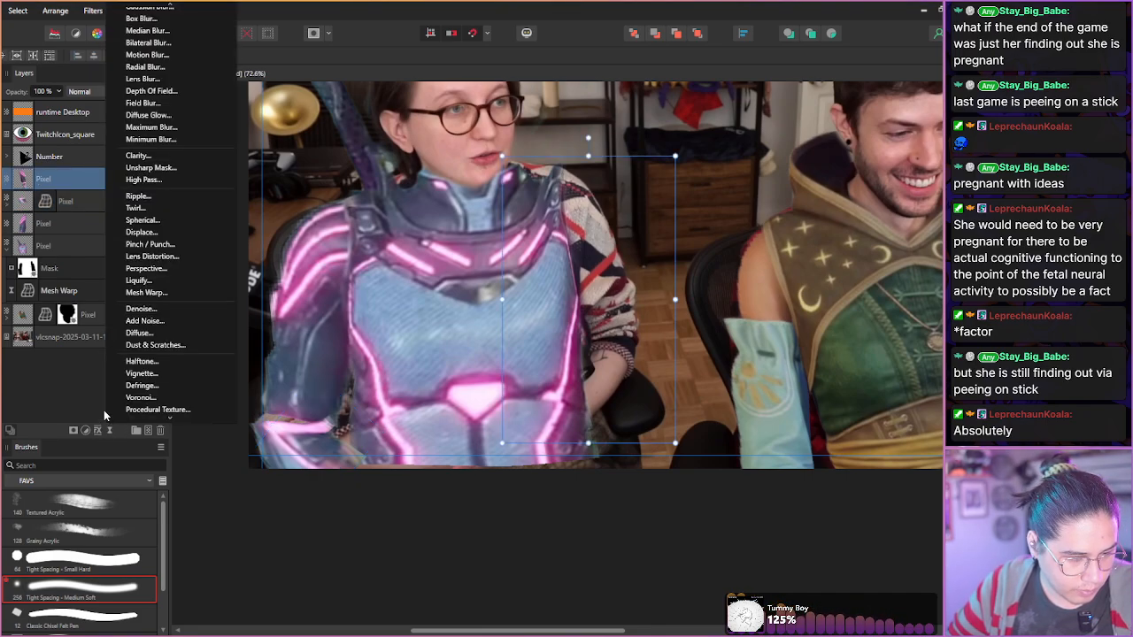
{"action": "left_click", "coordinate": [142, 295]}
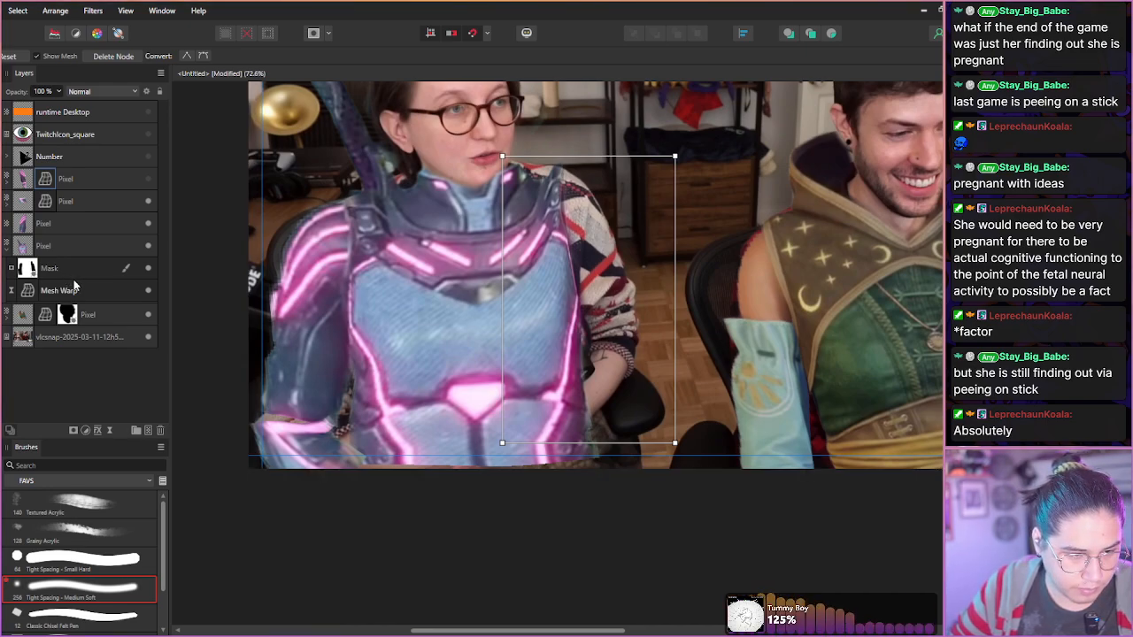
{"action": "left_click", "coordinate": [80, 362]}
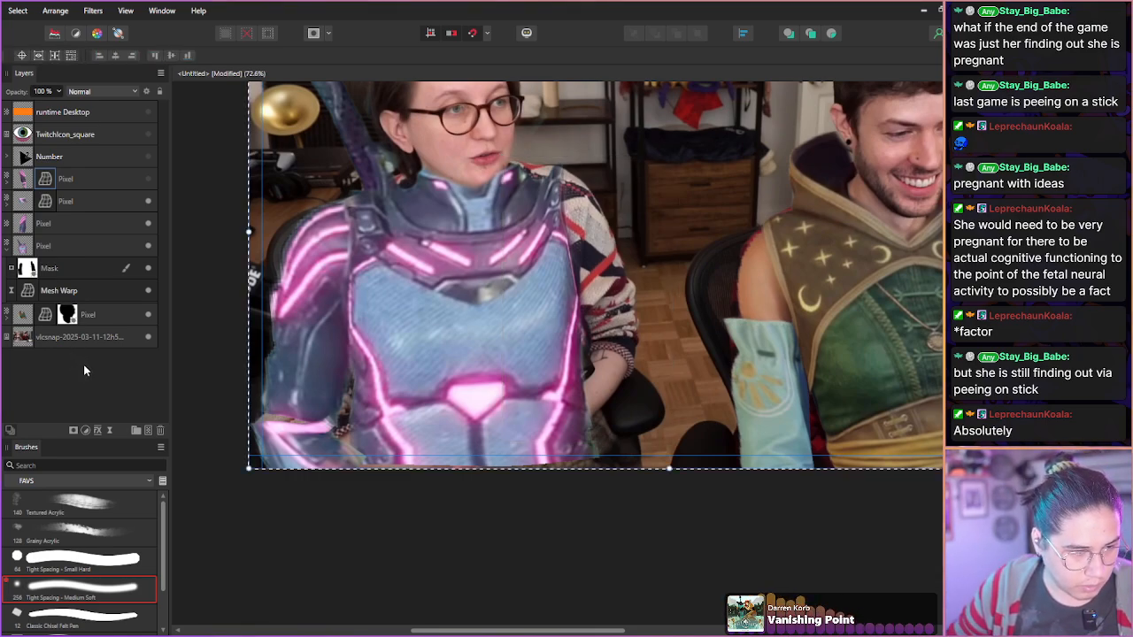
{"action": "key", "text": "Delete"}
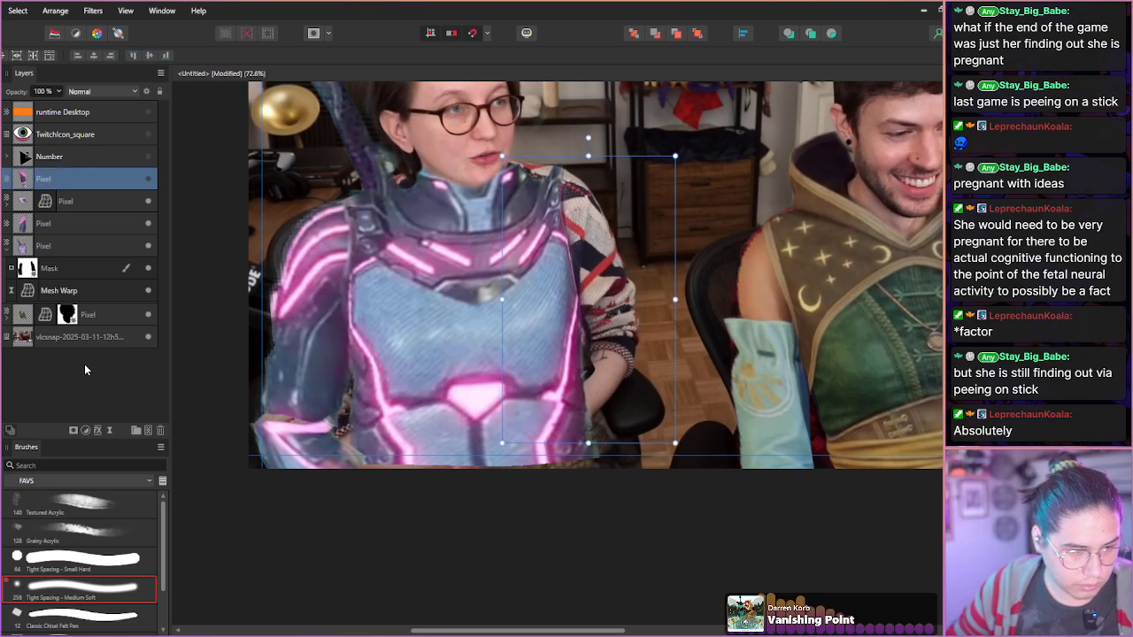
- Add a Mesh Warp to the upper arm and pull its lower outer corner slightly outward and down to widen the elbow
{"action": "left_click", "coordinate": [23, 232]}
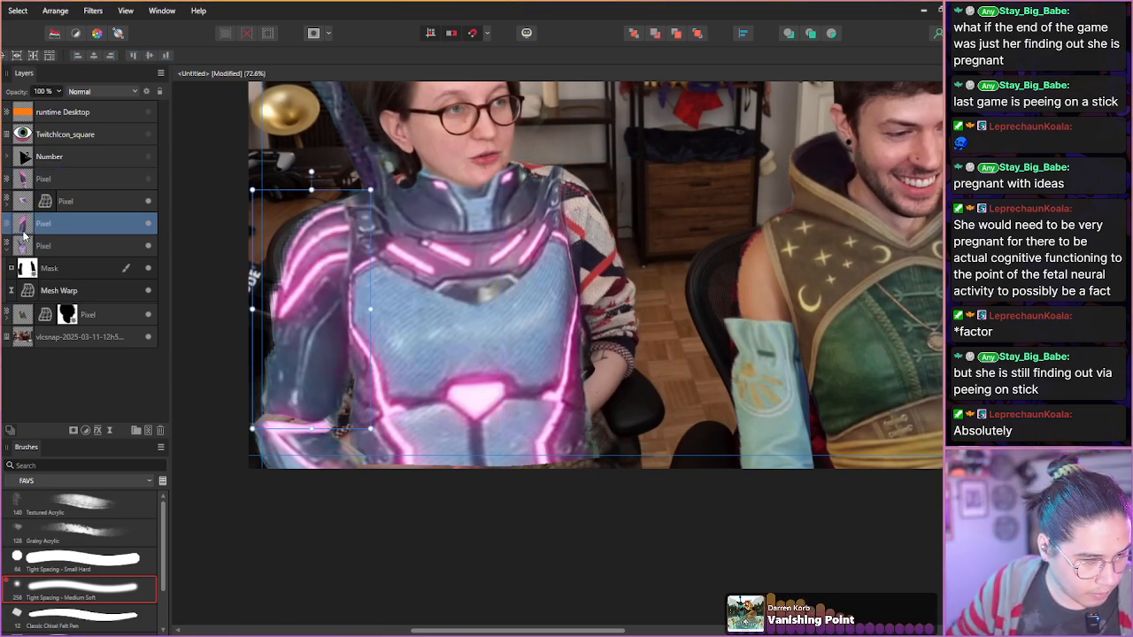
{"action": "left_click", "coordinate": [109, 432]}
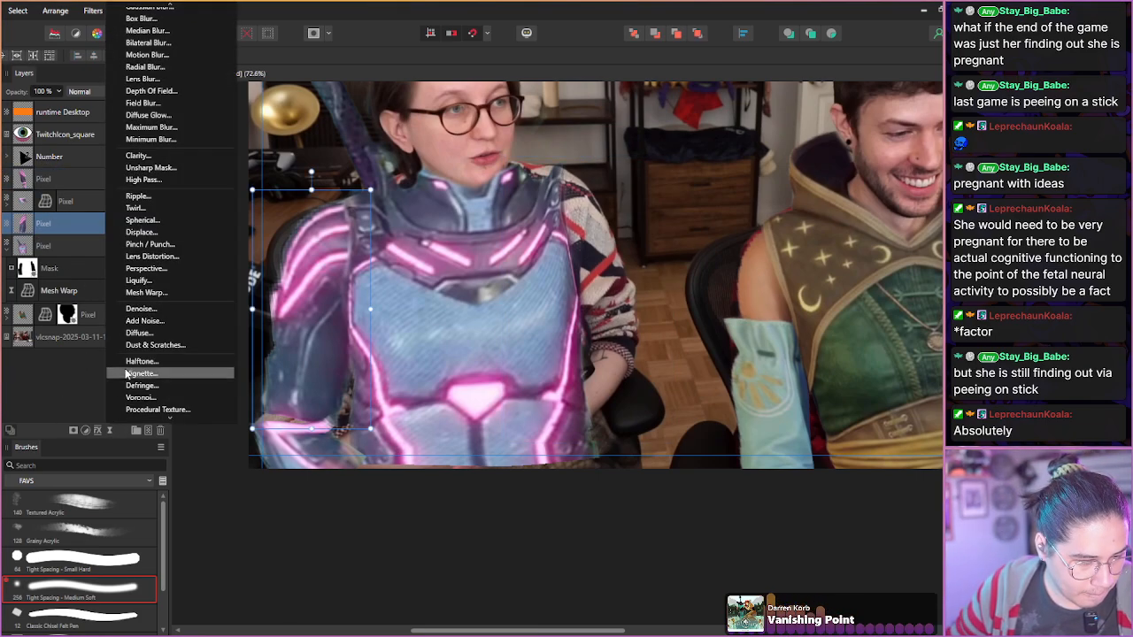
{"action": "left_click", "coordinate": [133, 293]}
{"action": "left_click_drag", "start_coordinate": [253, 428], "coordinate": [247, 435]}
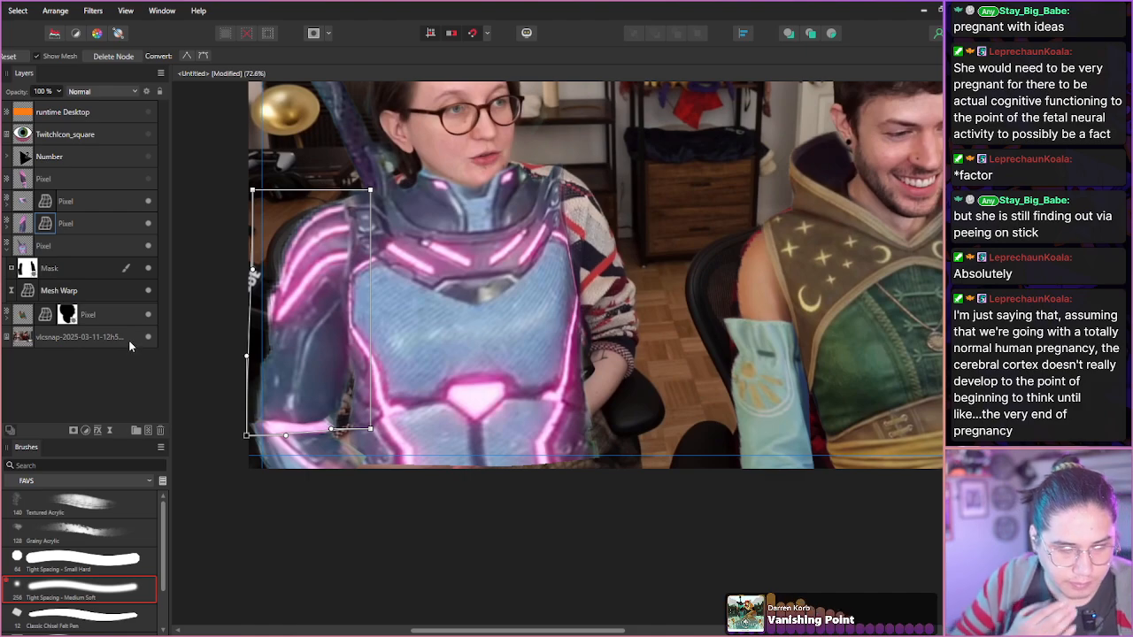
- Group the warped upper arm and forearm layers together with the suit's torso layer, and expand the green outfit's layer
{"action": "left_click", "coordinate": [23, 229]}
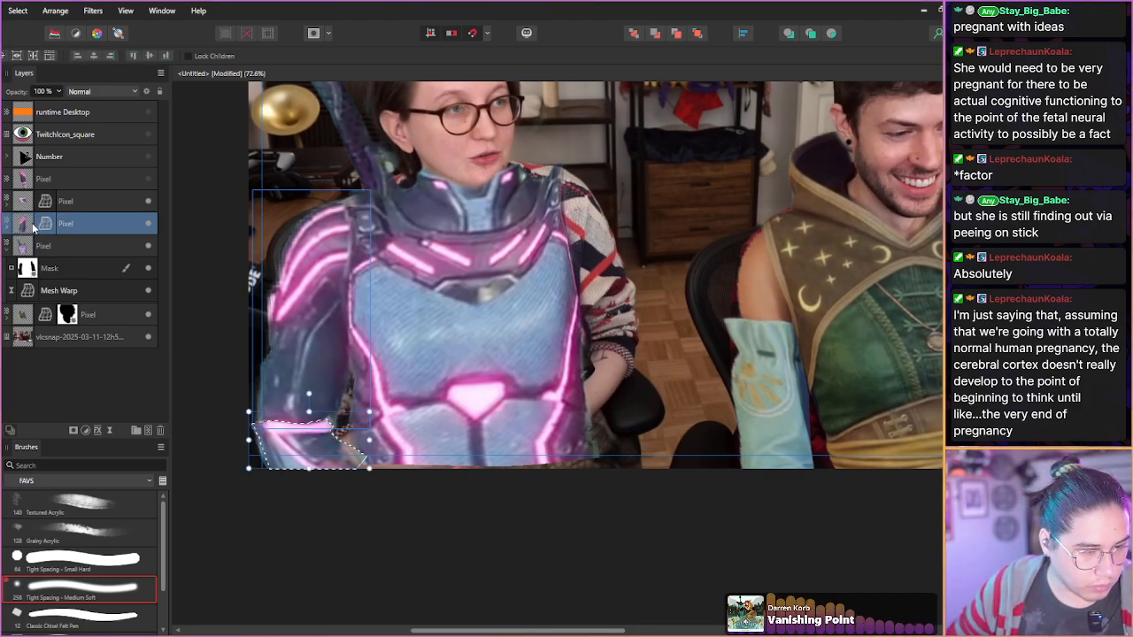
{"action": "left_click", "coordinate": [74, 207], "text": "shift"}
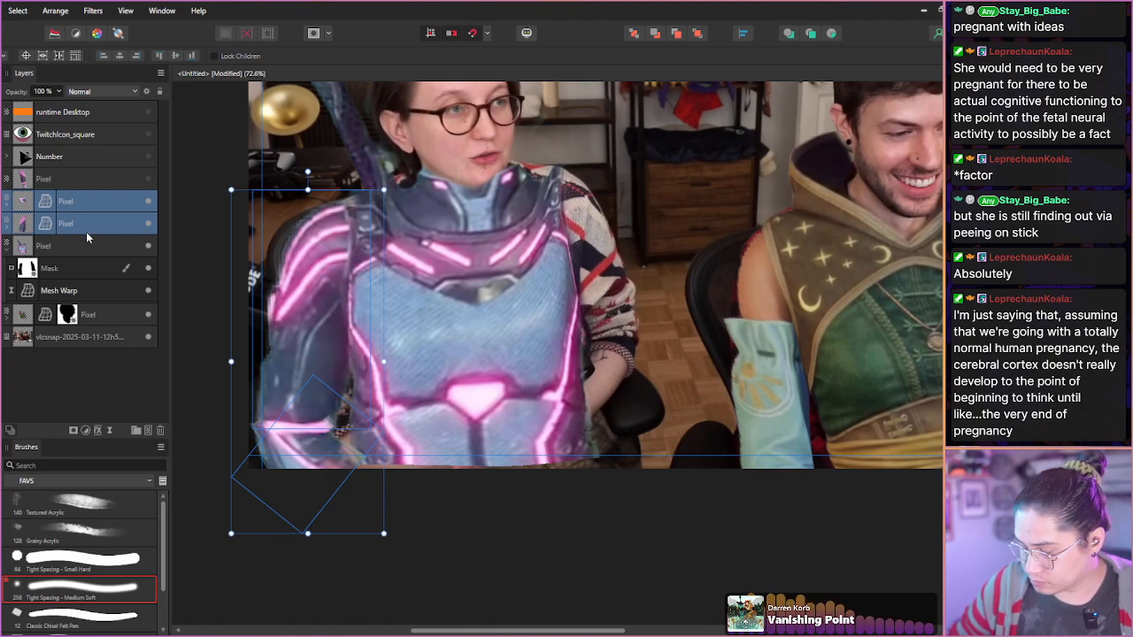
{"action": "key", "text": "ctrl+g"}
{"action": "left_click", "coordinate": [48, 202]}
{"action": "left_click_drag", "start_coordinate": [50, 225], "coordinate": [46, 204]}
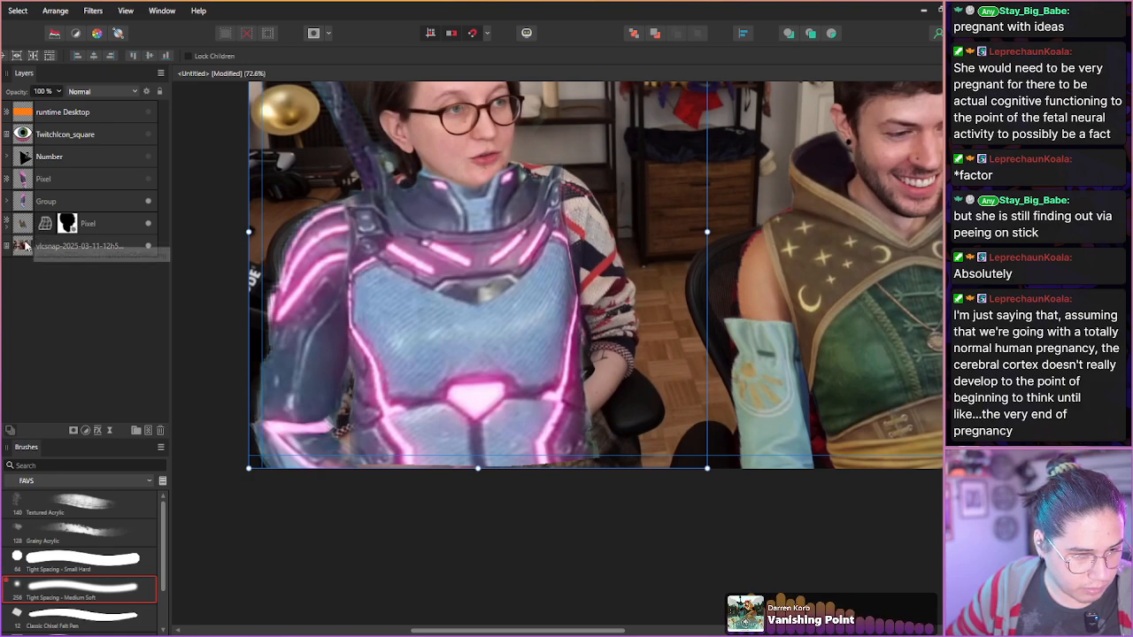
{"action": "left_click", "coordinate": [7, 227]}
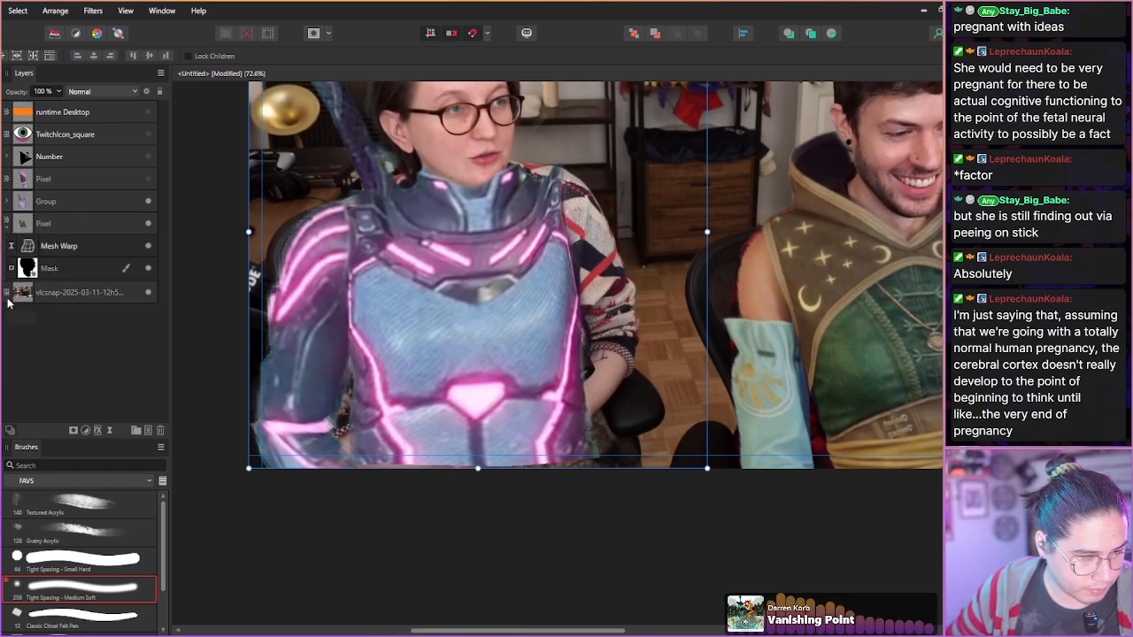
{"action": "left_click", "coordinate": [7, 203]}
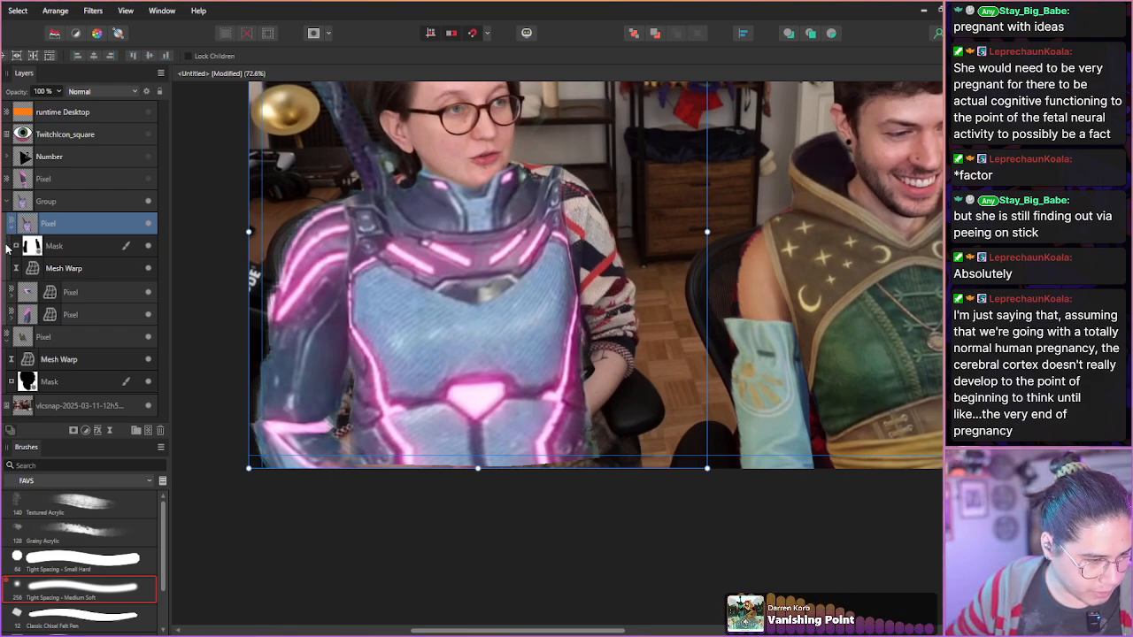
{"action": "left_click", "coordinate": [12, 228]}
{"action": "left_click", "coordinate": [7, 203]}
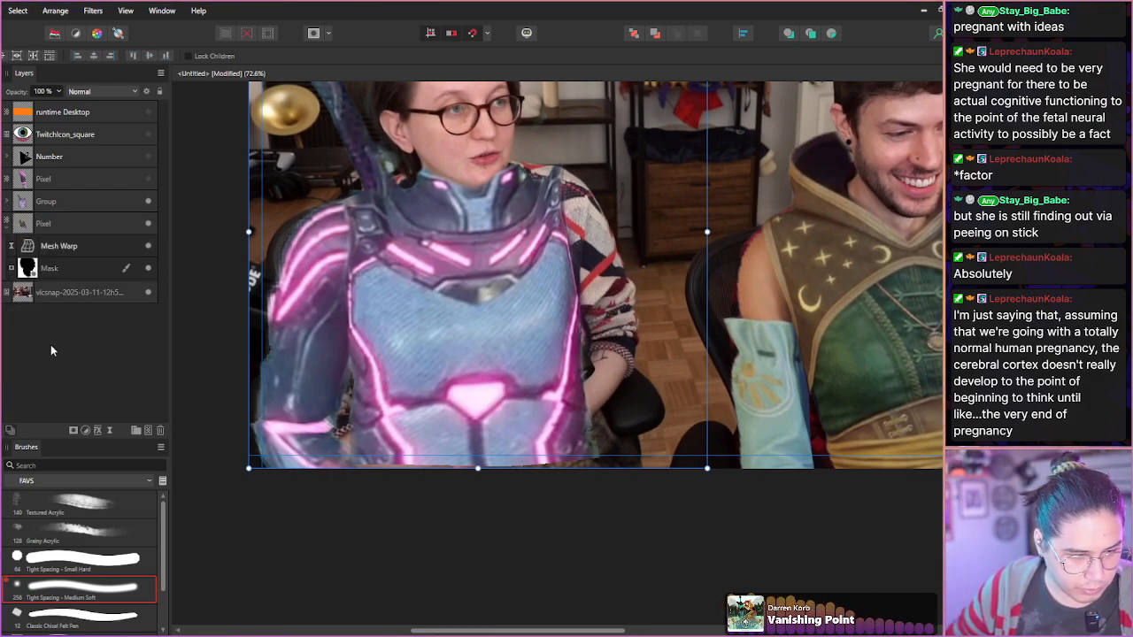
{"action": "scroll", "coordinate": [273, 358], "scroll_direction": "up", "scroll_amount": 3}
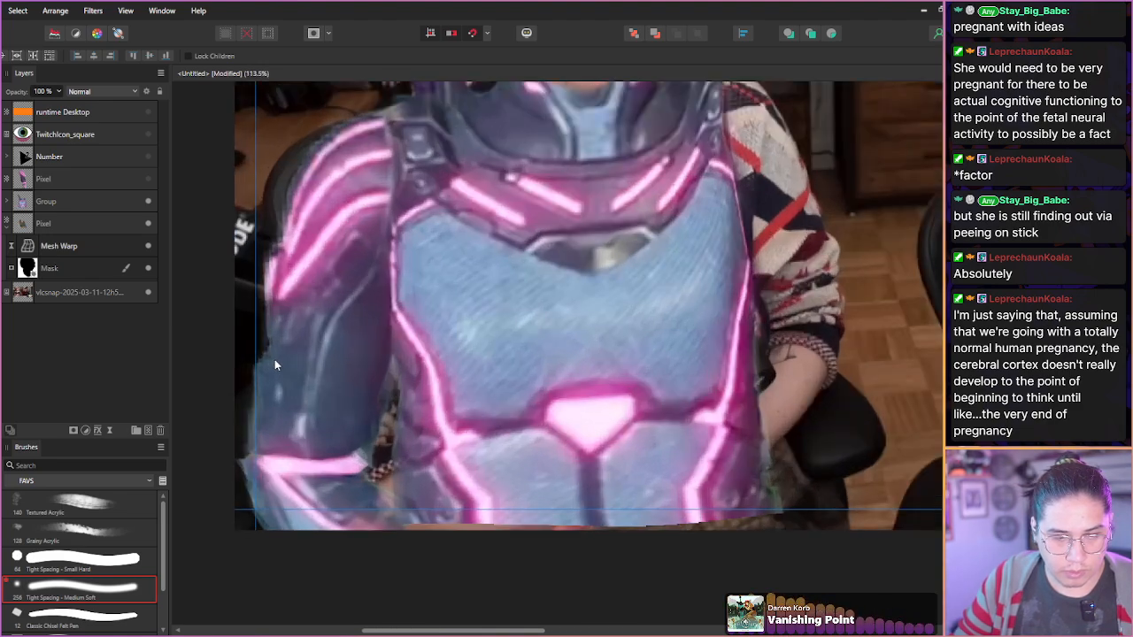
{"action": "scroll", "coordinate": [274, 359], "scroll_direction": "down", "scroll_amount": 5}
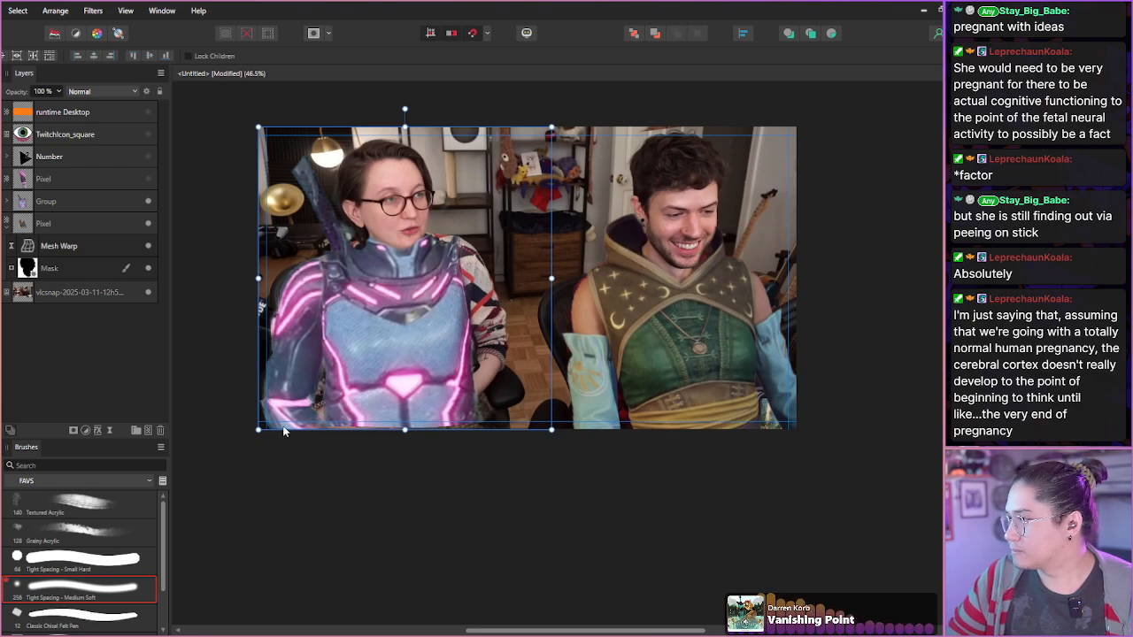
- Show the hidden armor arm layer, fit it over the woman's sweater-covered arm, and stretch it slightly taller
{"action": "left_click", "coordinate": [47, 181]}
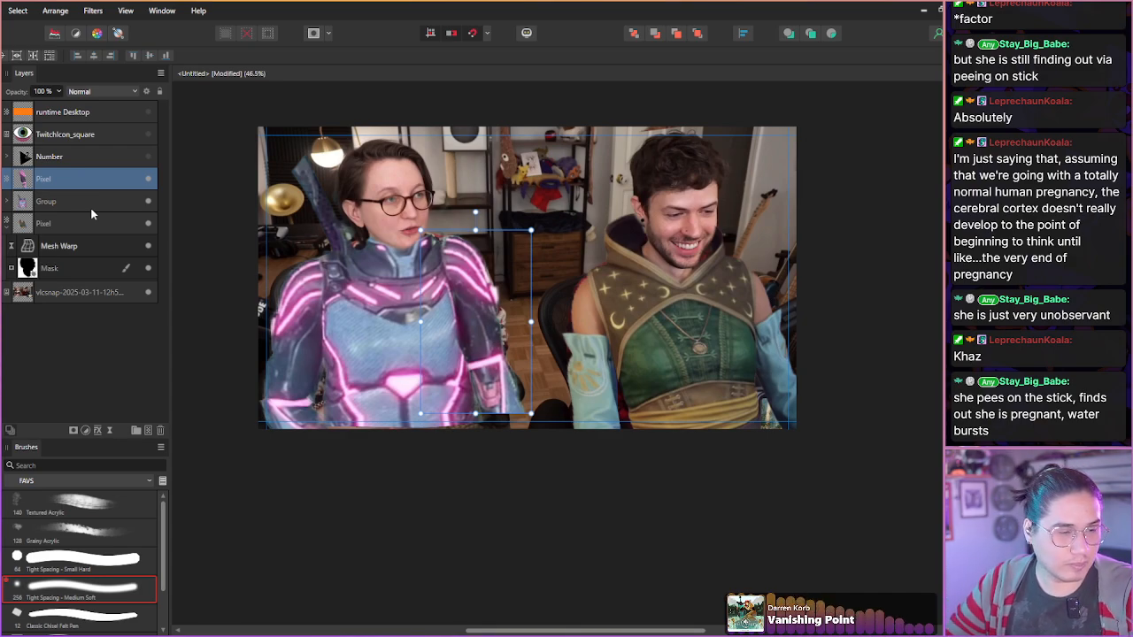
{"action": "left_click_drag", "start_coordinate": [450, 373], "coordinate": [459, 380]}
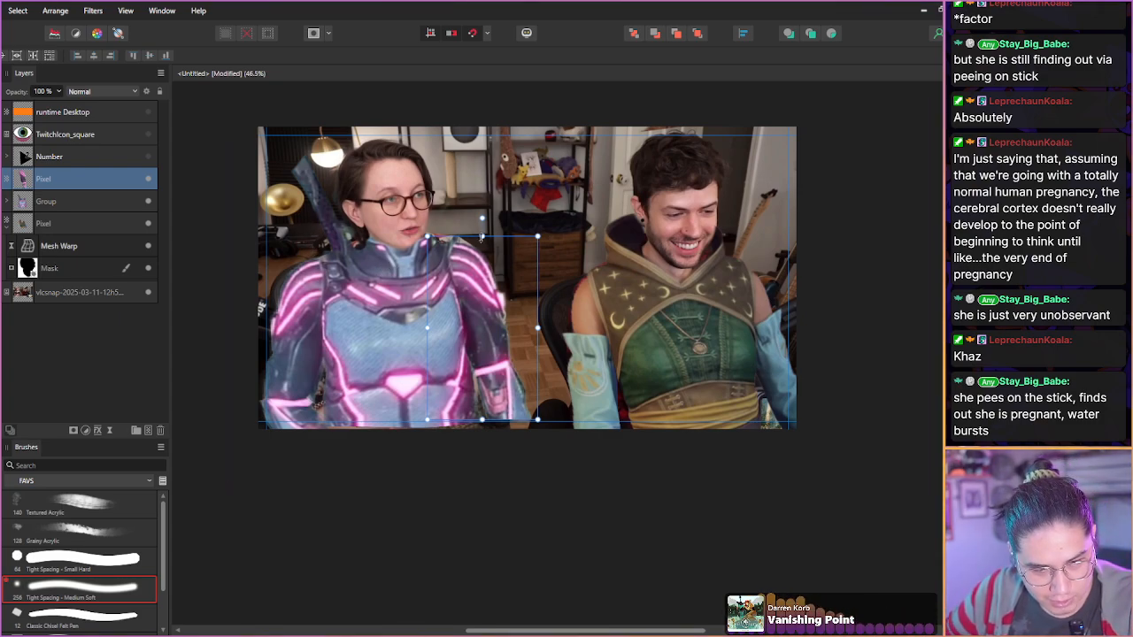
{"action": "left_click_drag", "start_coordinate": [481, 236], "coordinate": [481, 232]}
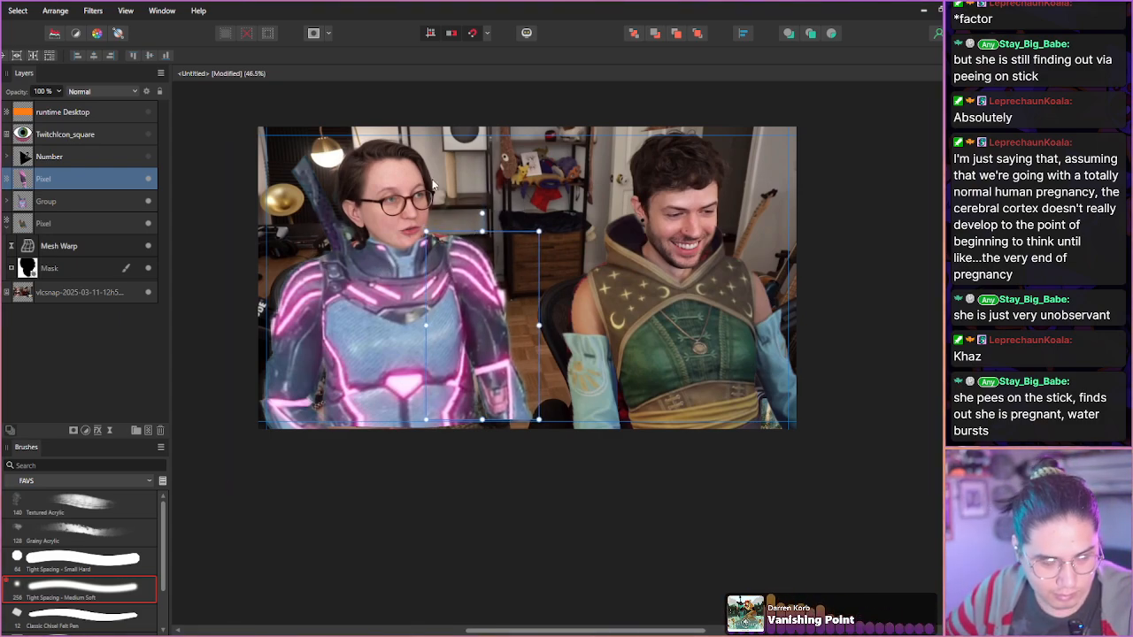
{"action": "left_click", "coordinate": [79, 355]}
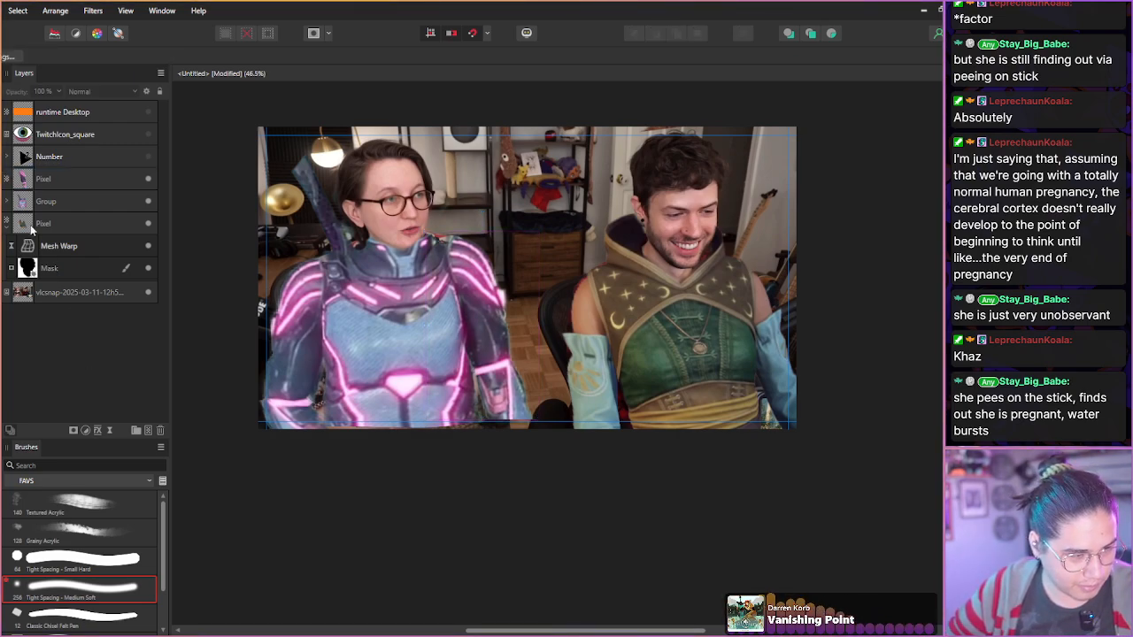
- Lasso the forearm part of the armor arm and cut and paste it onto its own pixel layer
{"action": "left_click_drag", "start_coordinate": [25, 185], "coordinate": [27, 190]}
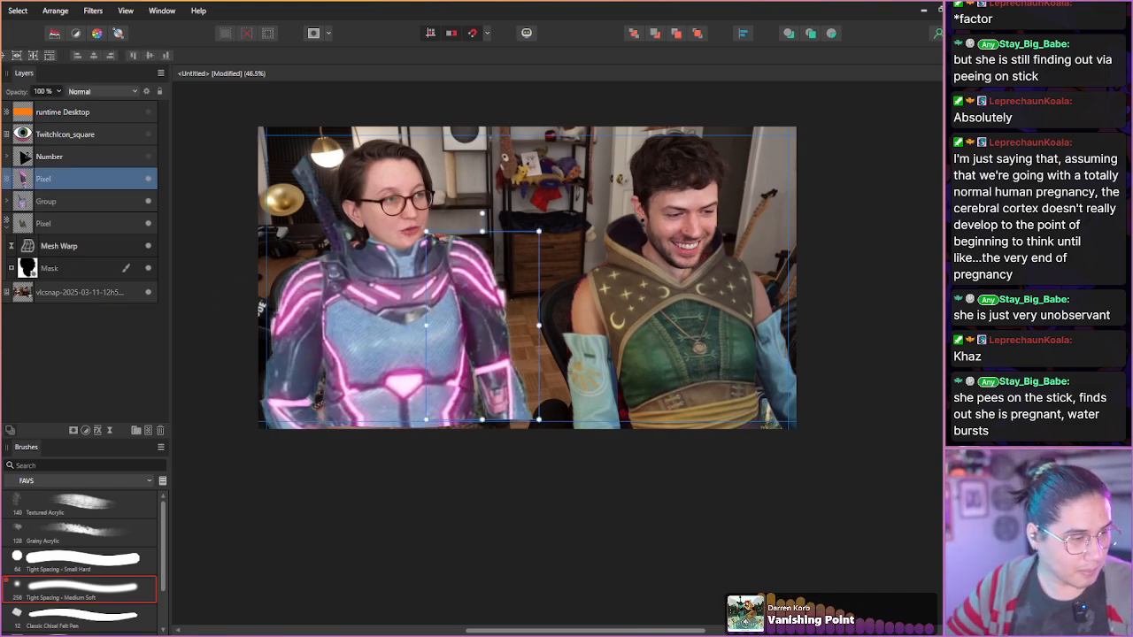
{"action": "key", "text": "l"}
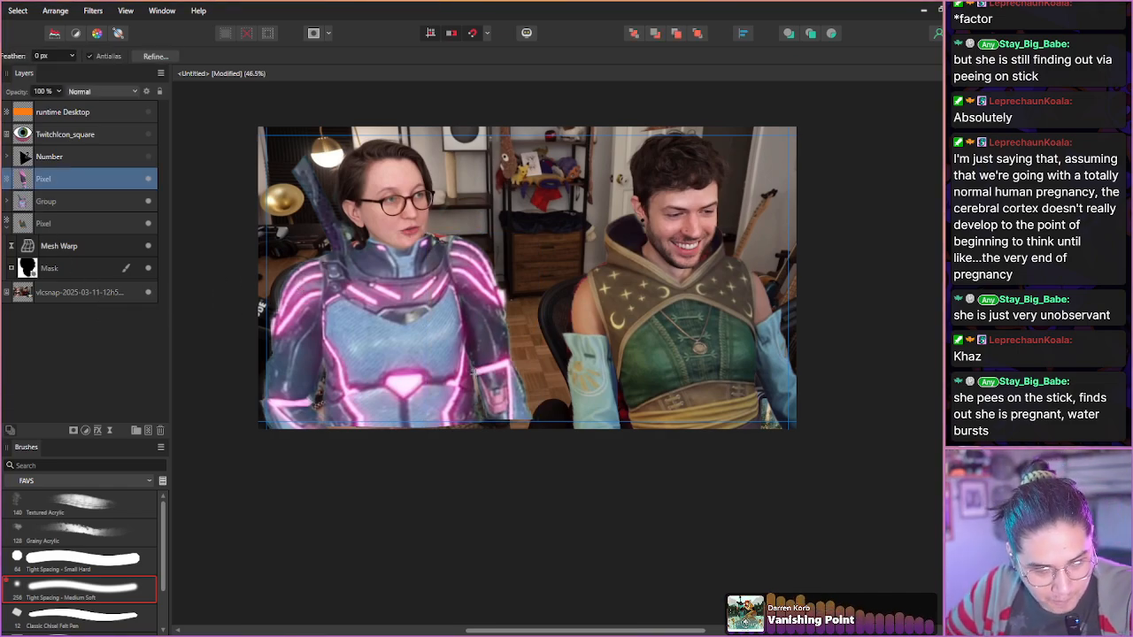
{"action": "mouse_move", "coordinate": [469, 373]}
{"action": "left_mouse_down"}
{"action": "mouse_move", "coordinate": [517, 356]}
{"action": "mouse_move", "coordinate": [539, 438]}
{"action": "mouse_move", "coordinate": [483, 444]}
{"action": "mouse_move", "coordinate": [469, 375]}
{"action": "left_mouse_up"}
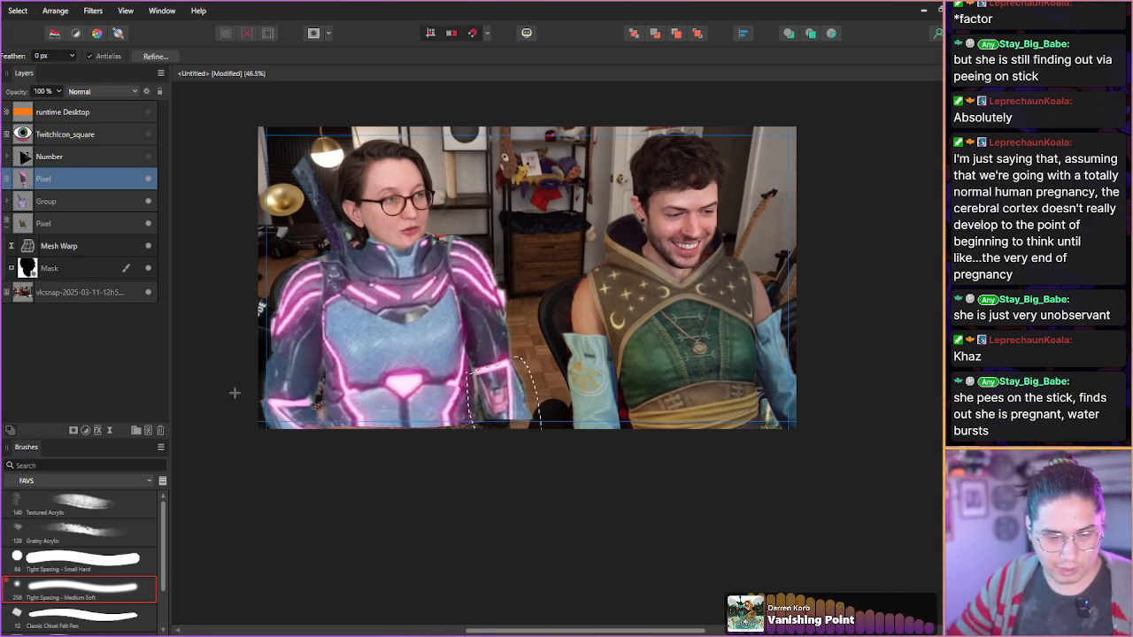
{"action": "key", "text": "ctrl+v"}
{"action": "key", "text": "ctrl+d"}
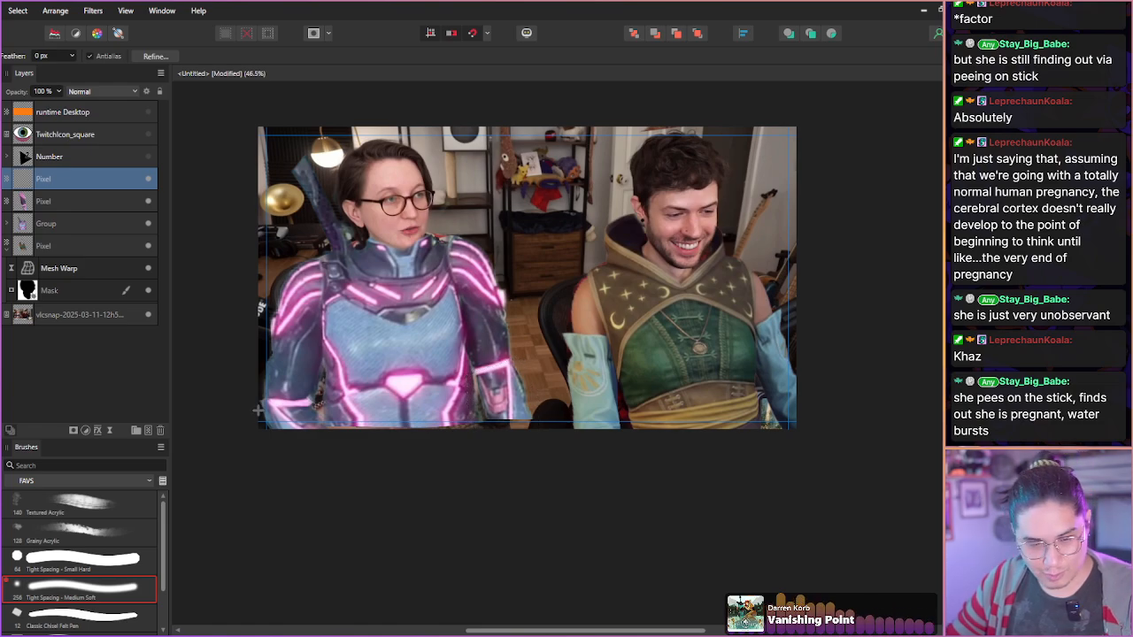
{"action": "left_click", "coordinate": [39, 203]}
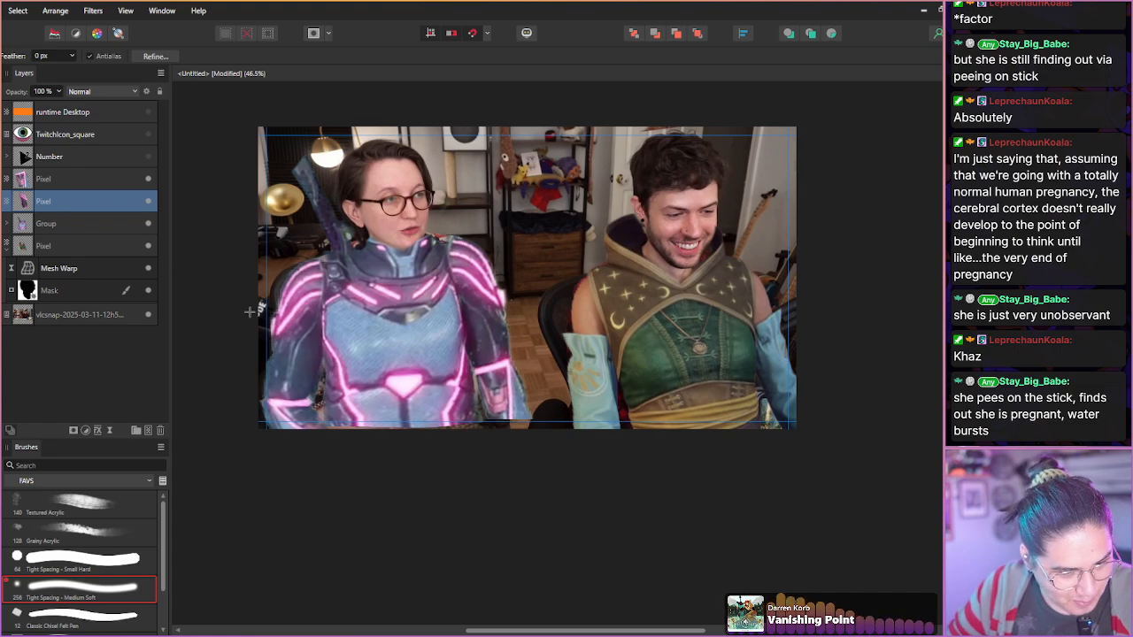
- Rotate the separated armor forearm inward and move it so it bends from the elbow across the lower torso
{"action": "left_click", "coordinate": [22, 184]}
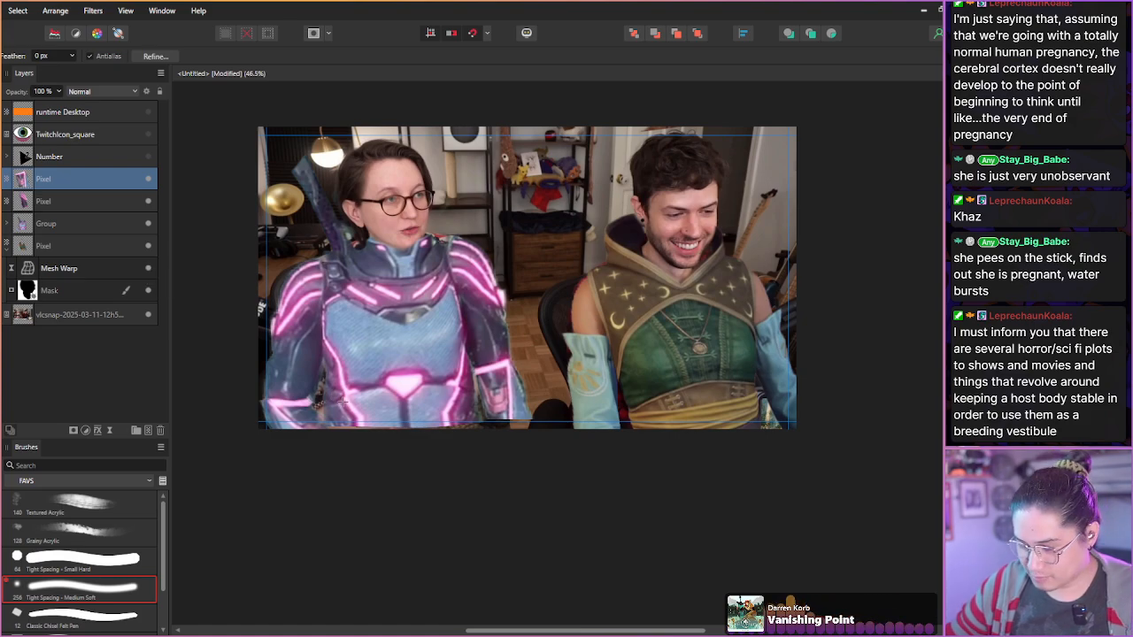
{"action": "key", "text": "v"}
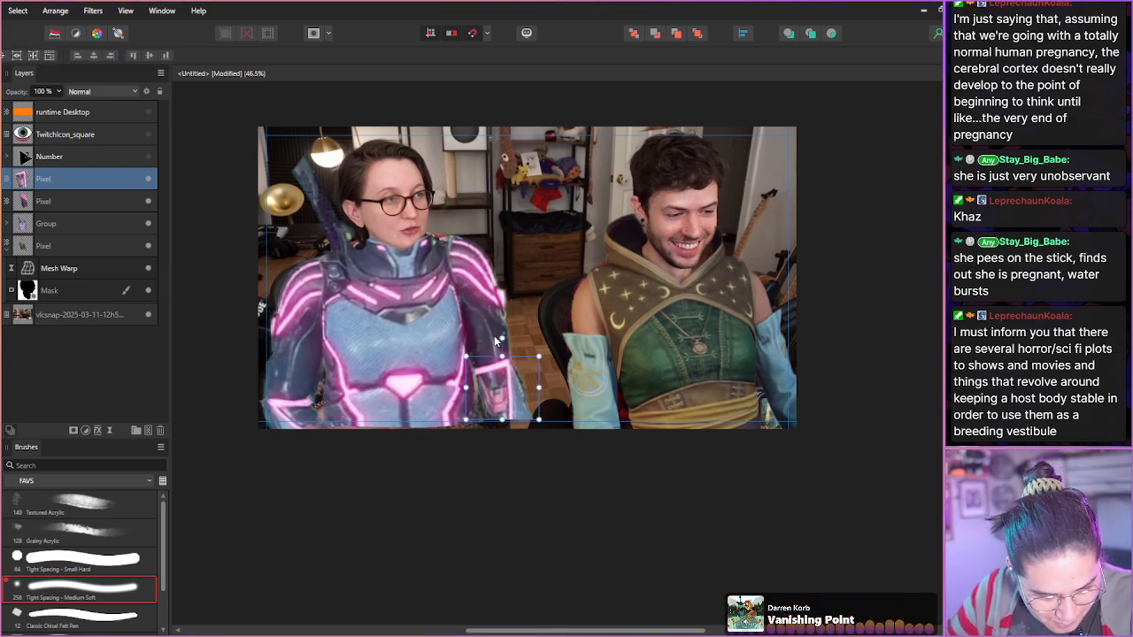
{"action": "left_click_drag", "start_coordinate": [502, 338], "coordinate": [523, 346]}
{"action": "left_click_drag", "start_coordinate": [484, 387], "coordinate": [468, 396]}
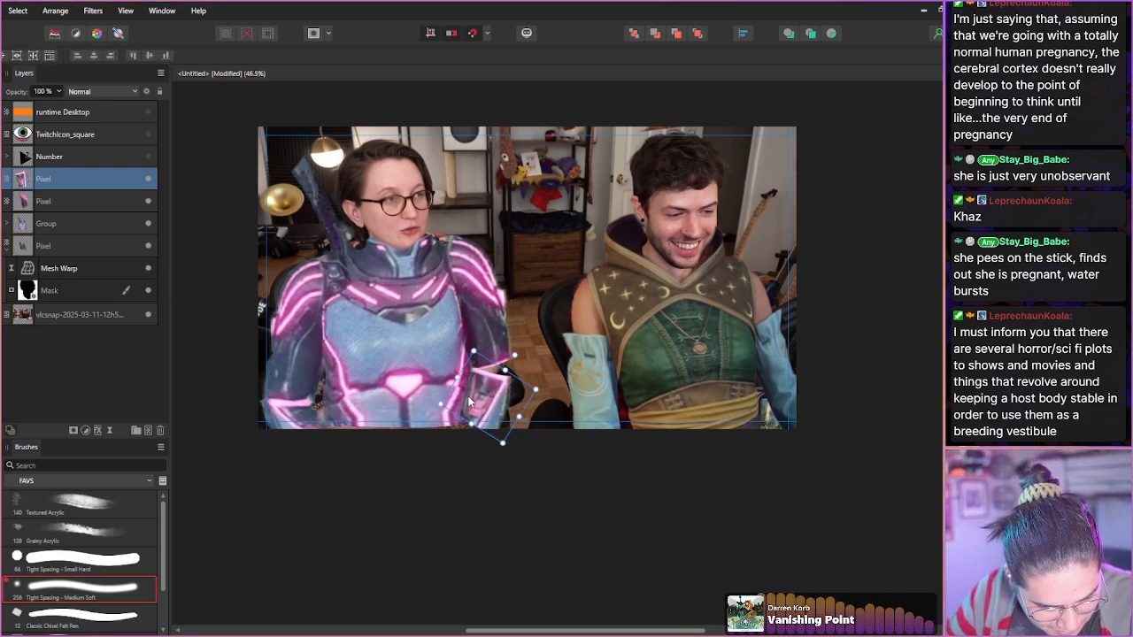
{"action": "left_click_drag", "start_coordinate": [514, 355], "coordinate": [478, 394]}
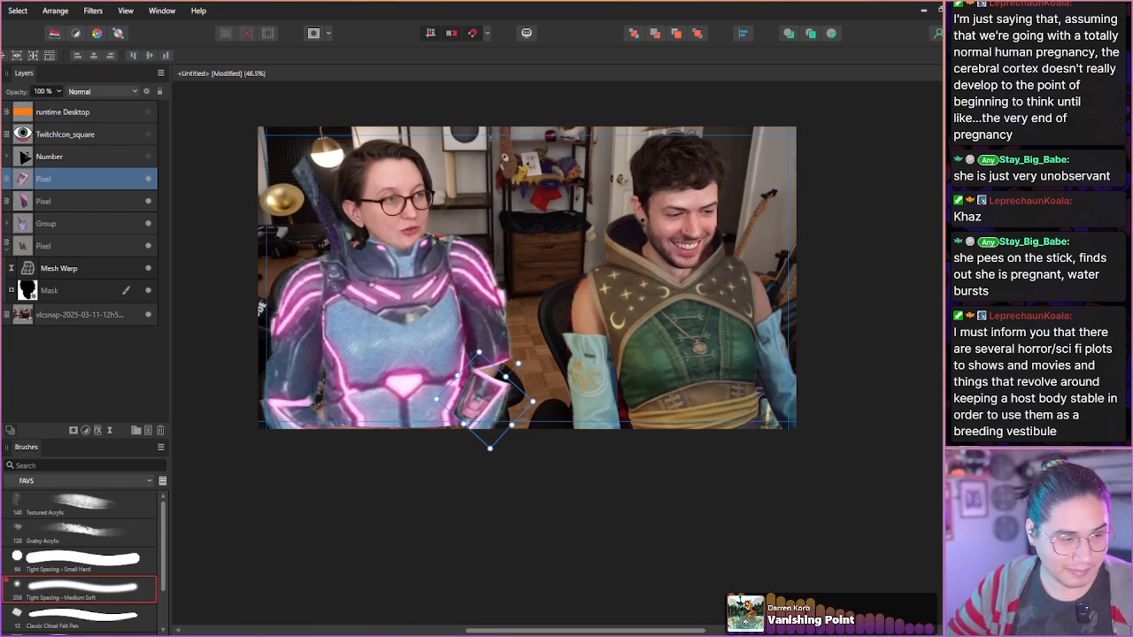
- Add a Mesh Warp to the upper arm layer and reshape its lower corners to meet the forearm at the elbow
{"action": "left_click", "coordinate": [23, 205]}
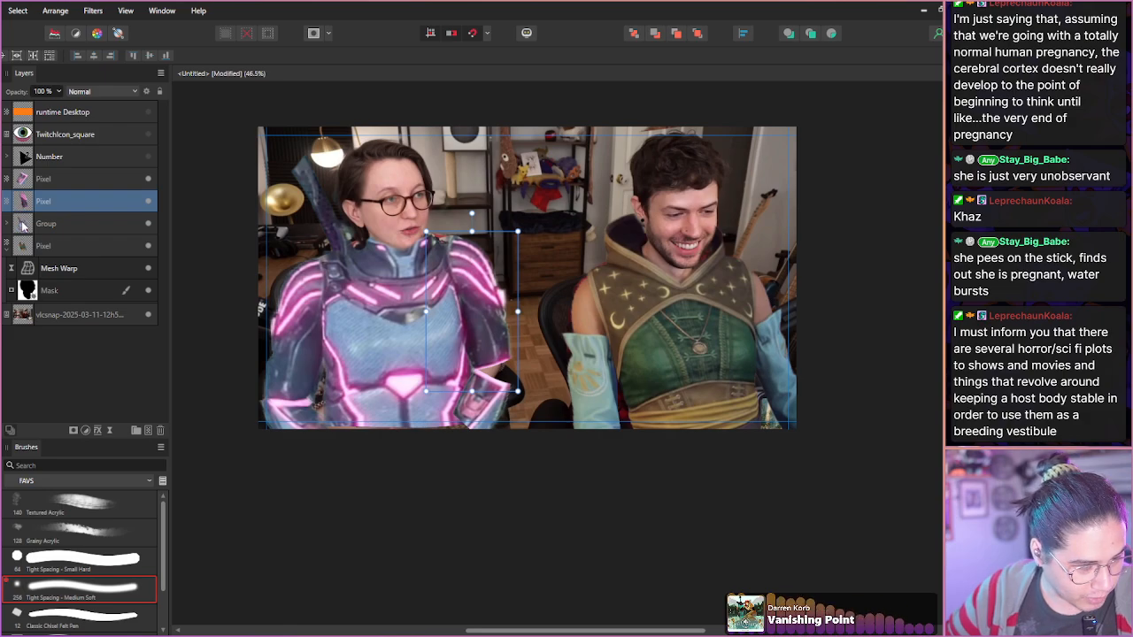
{"action": "left_click", "coordinate": [110, 430]}
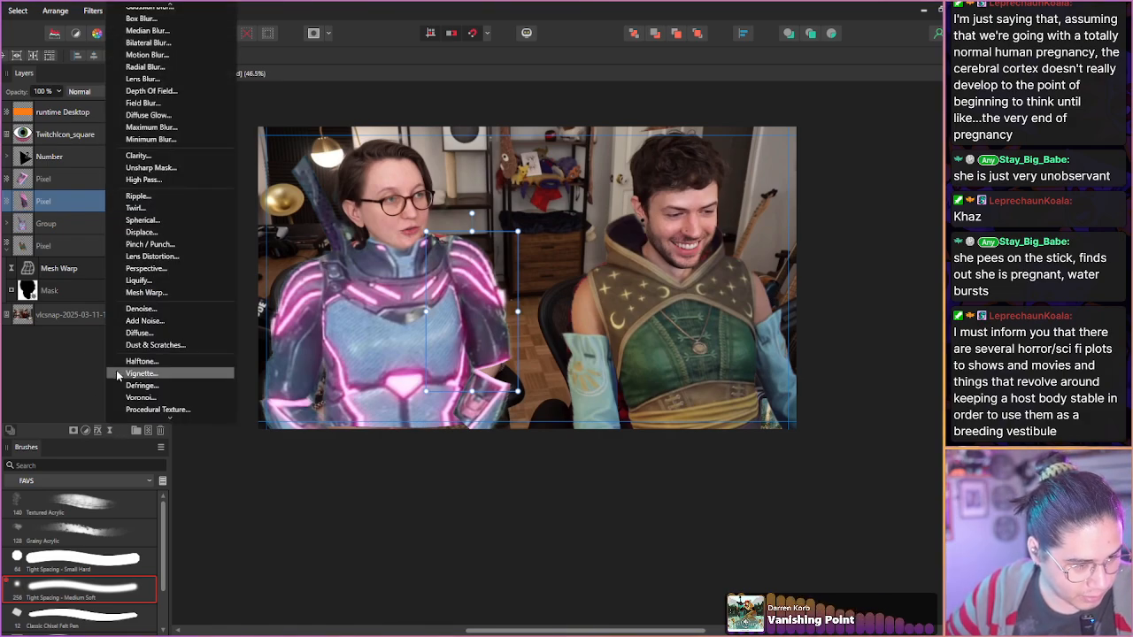
{"action": "left_click", "coordinate": [138, 293]}
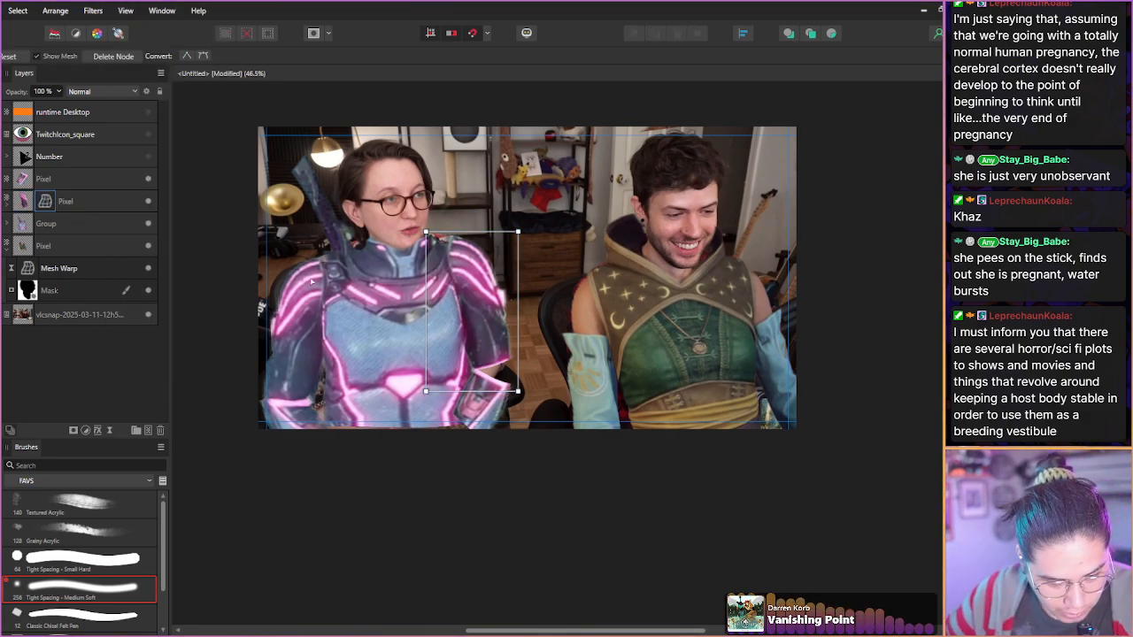
{"action": "left_click_drag", "start_coordinate": [518, 393], "coordinate": [513, 406]}
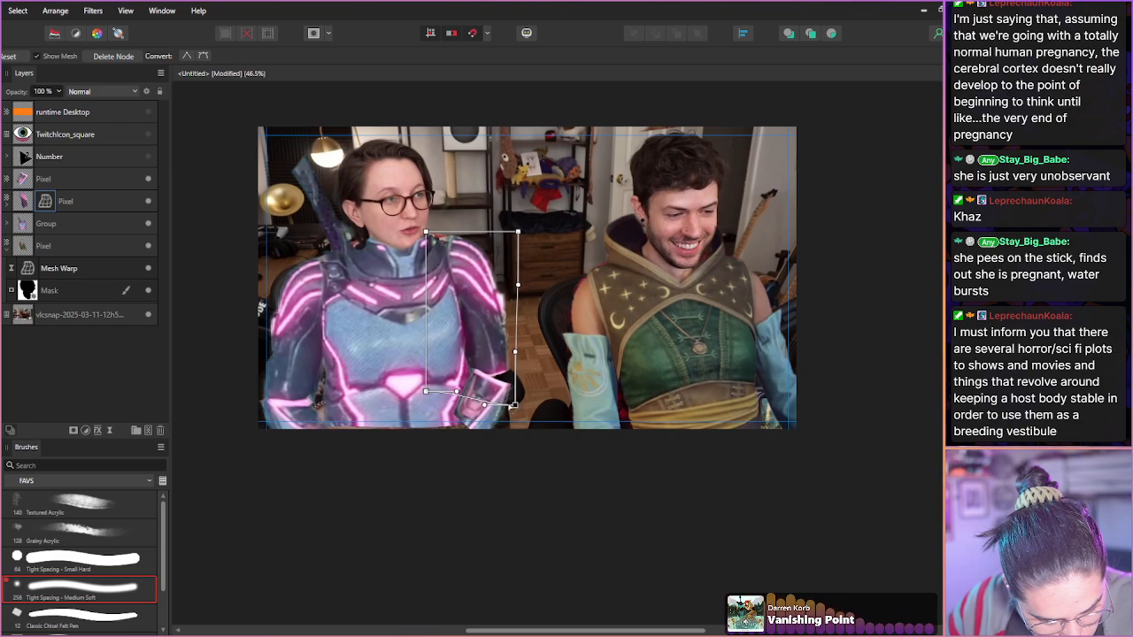
{"action": "left_click_drag", "start_coordinate": [425, 392], "coordinate": [425, 383]}
- Reorder the layers so the armor group sits above both the forearm and upper arm layers
{"action": "left_click", "coordinate": [23, 228]}
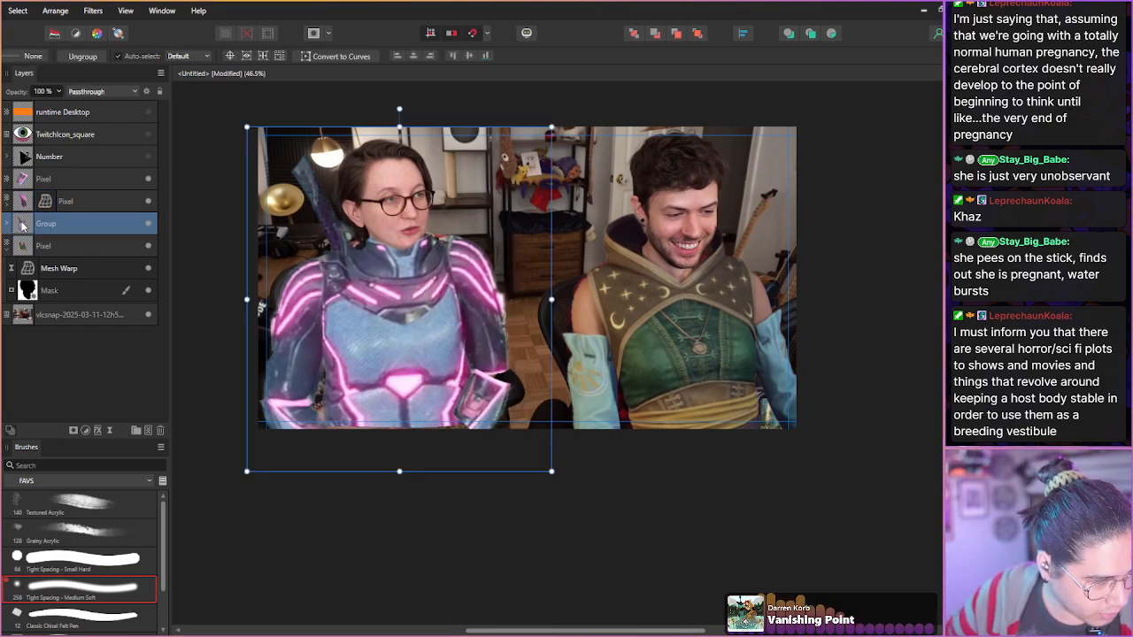
{"action": "left_click", "coordinate": [24, 180], "text": "ctrl"}
{"action": "left_click_drag", "start_coordinate": [24, 180], "coordinate": [27, 217]}
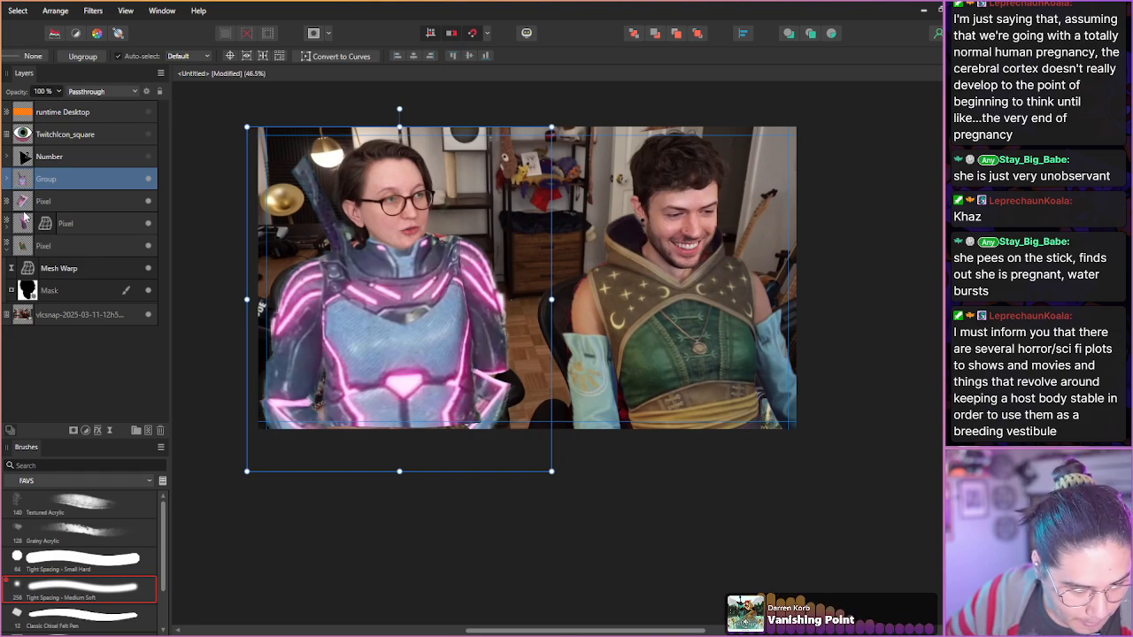
- Add a Mesh Warp to the forearm layer, insert grid nodes around the cuff, and bend the cuff toward the elbow
{"action": "left_click", "coordinate": [26, 203]}
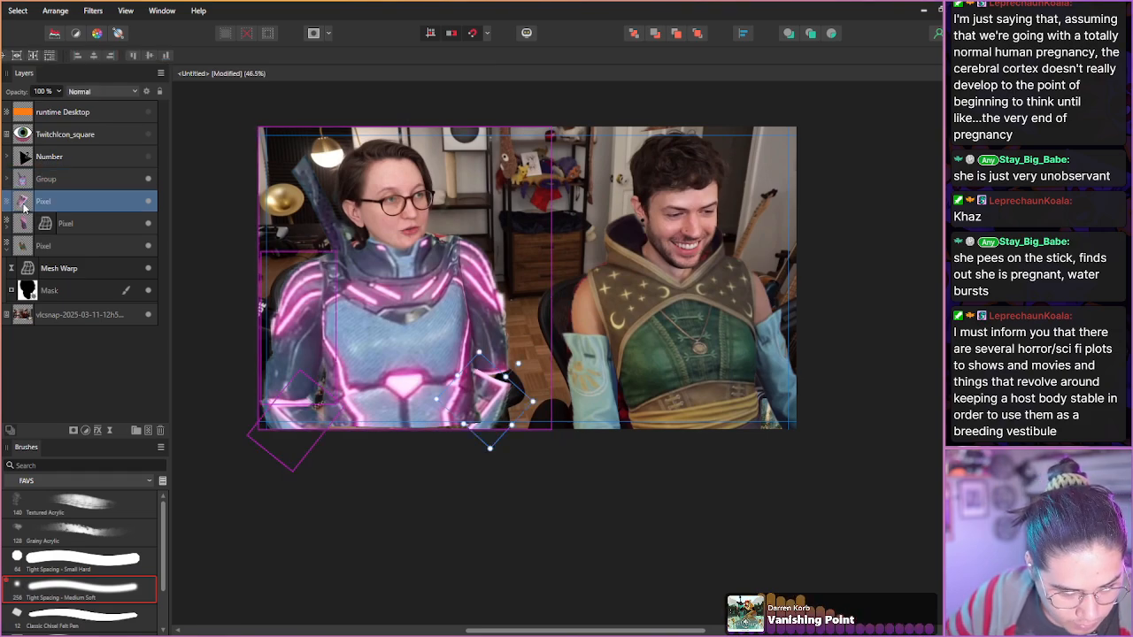
{"action": "left_click", "coordinate": [108, 430]}
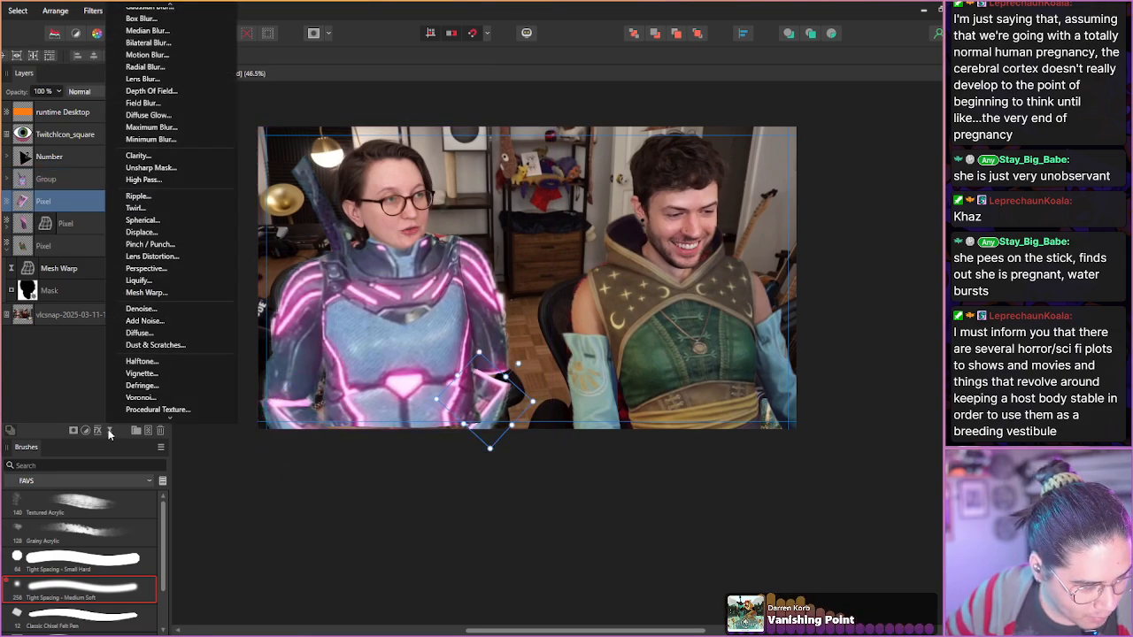
{"action": "left_click", "coordinate": [142, 295]}
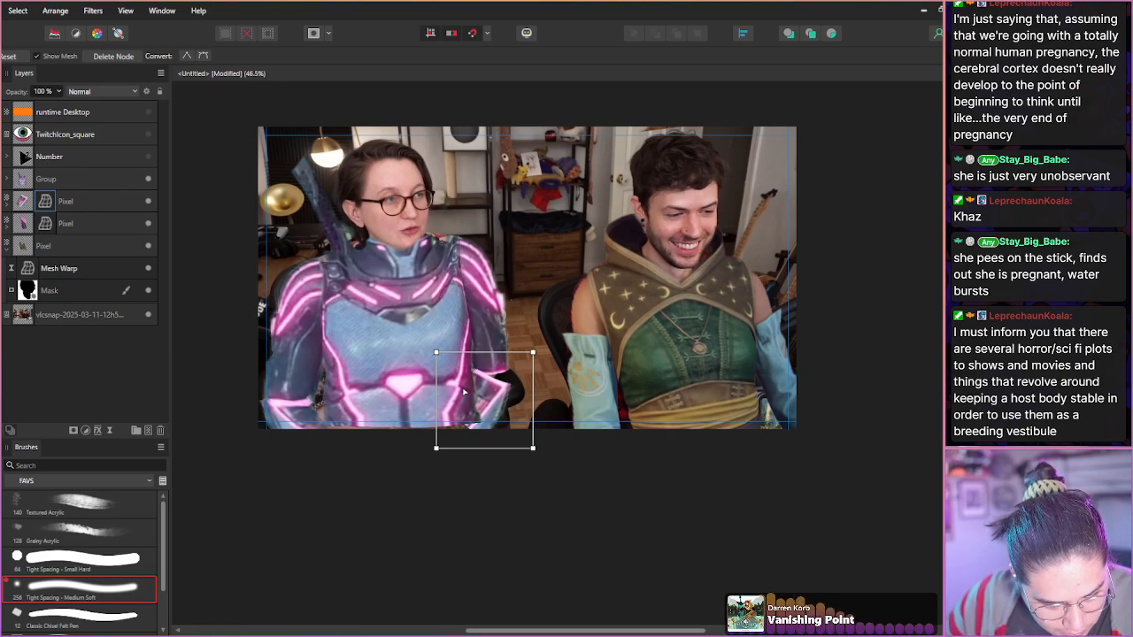
{"action": "left_click", "coordinate": [508, 383]}
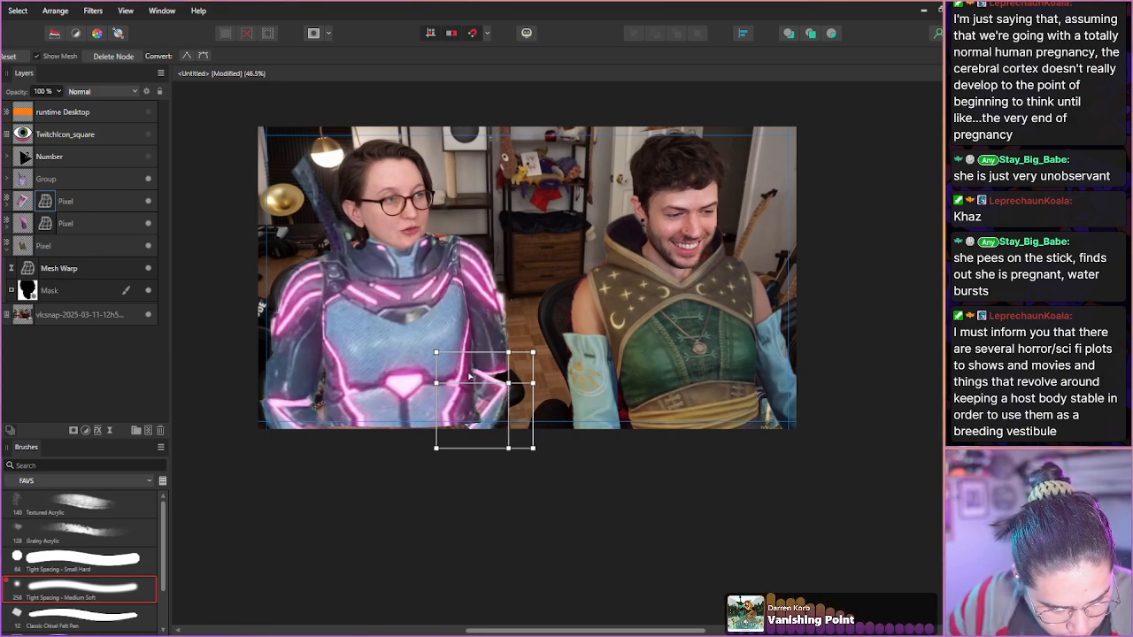
{"action": "left_click", "coordinate": [469, 368]}
{"action": "left_click_drag", "start_coordinate": [469, 384], "coordinate": [510, 373]}
{"action": "left_click", "coordinate": [470, 369]}
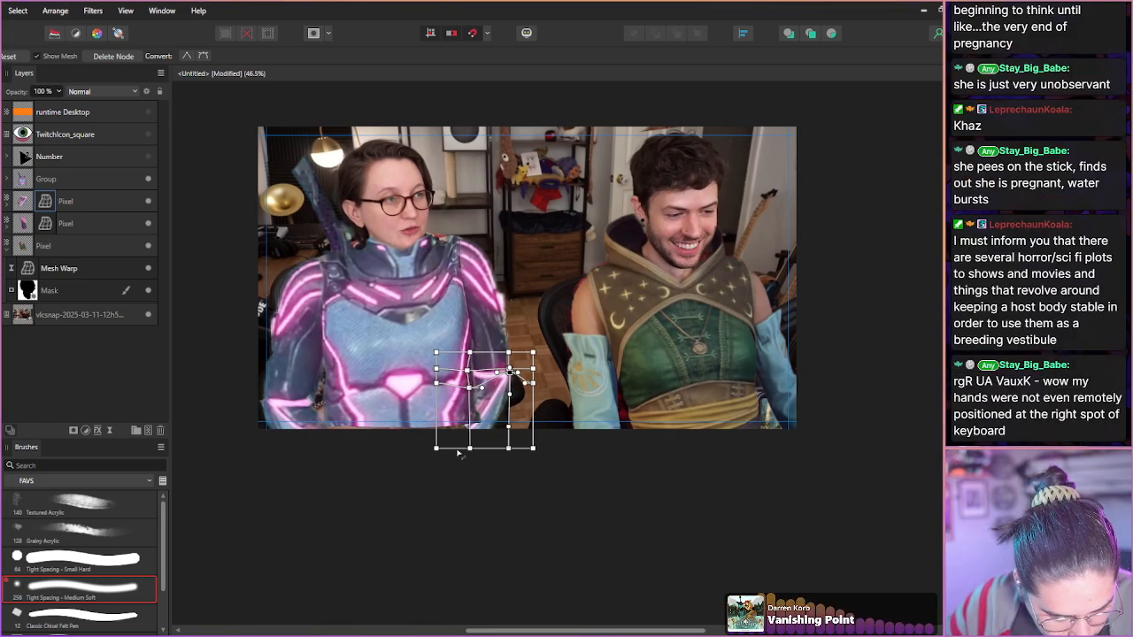
- Move the forearm layer above the armor group and pull its mesh's lower-left nodes outward and down
{"action": "left_click_drag", "start_coordinate": [22, 209], "coordinate": [21, 176]}
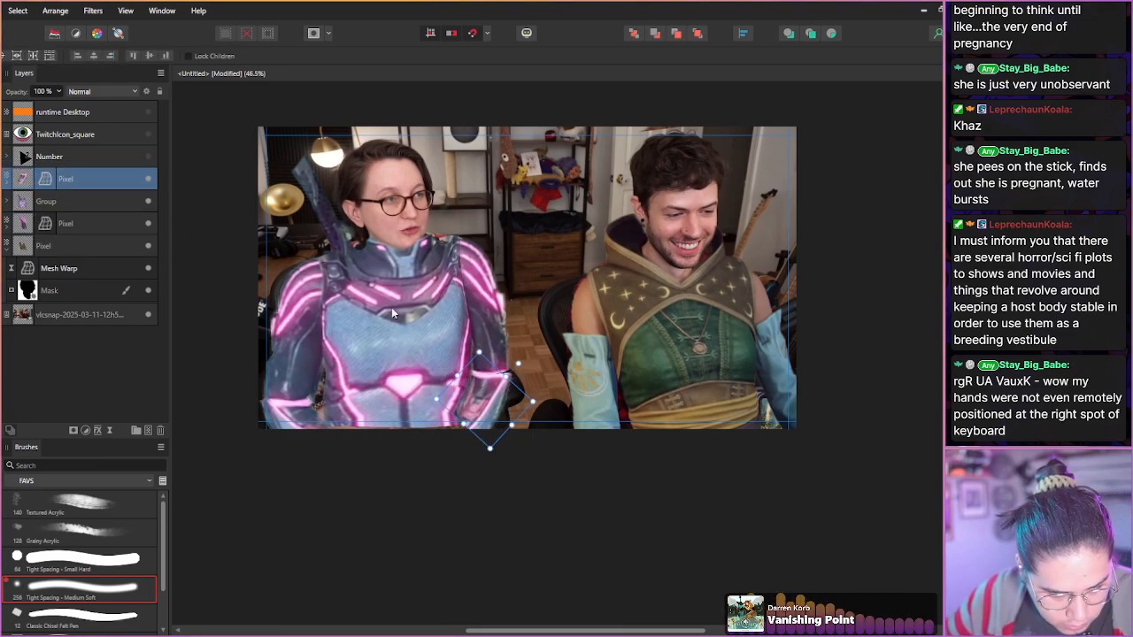
{"action": "double_click", "coordinate": [46, 180]}
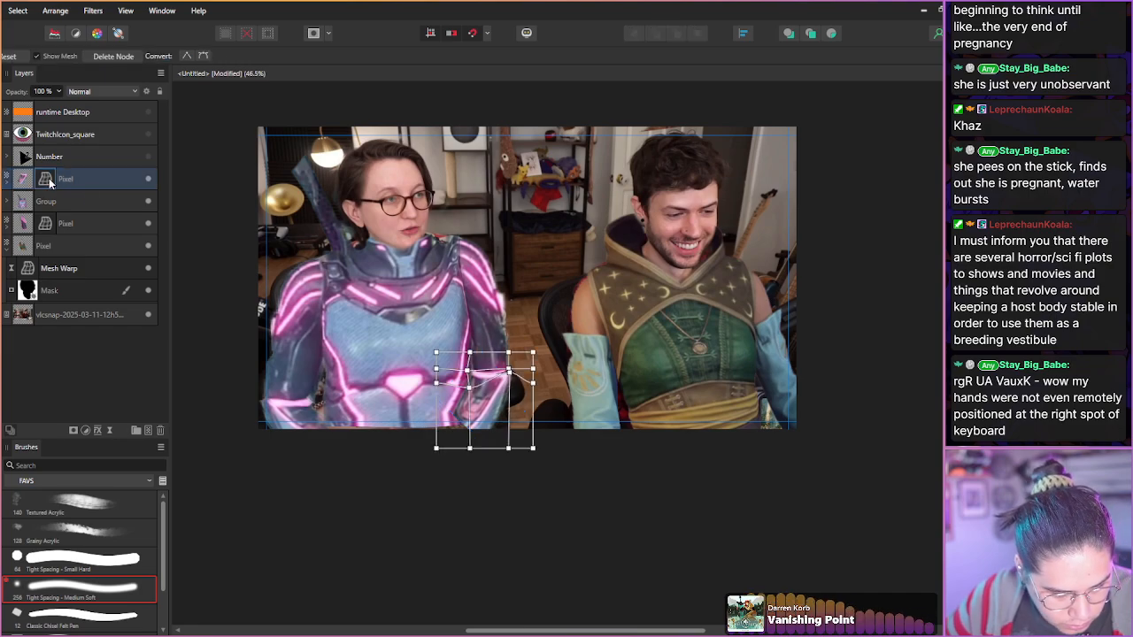
{"action": "left_click_drag", "start_coordinate": [436, 448], "coordinate": [431, 458]}
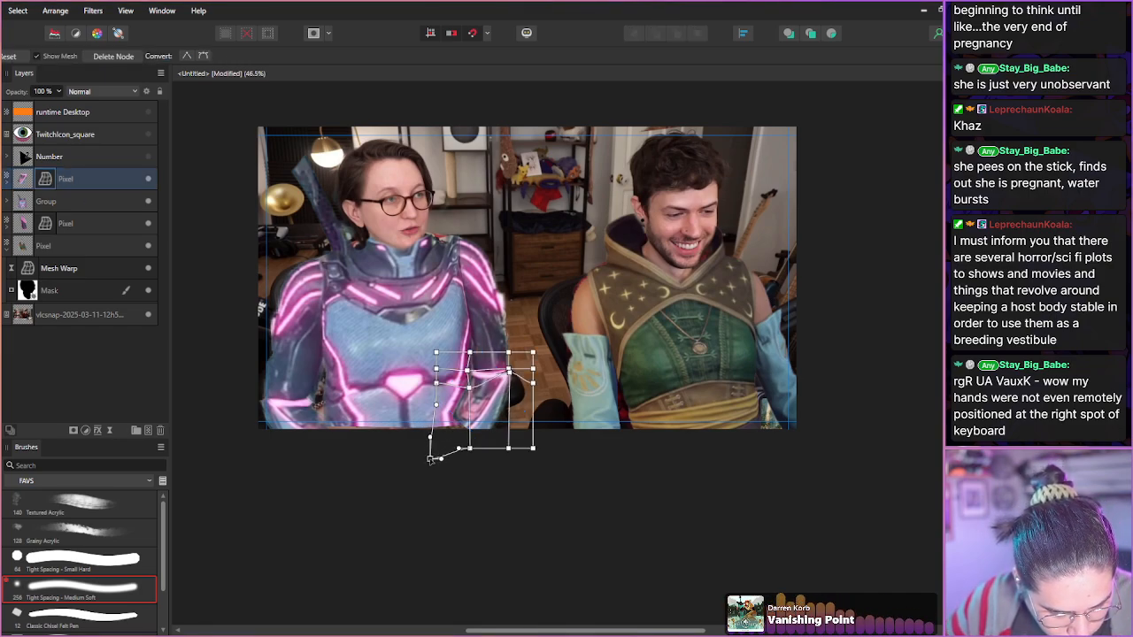
{"action": "left_click_drag", "start_coordinate": [429, 435], "coordinate": [431, 437]}
{"action": "left_click_drag", "start_coordinate": [436, 384], "coordinate": [431, 401]}
{"action": "left_click_drag", "start_coordinate": [470, 449], "coordinate": [469, 458]}
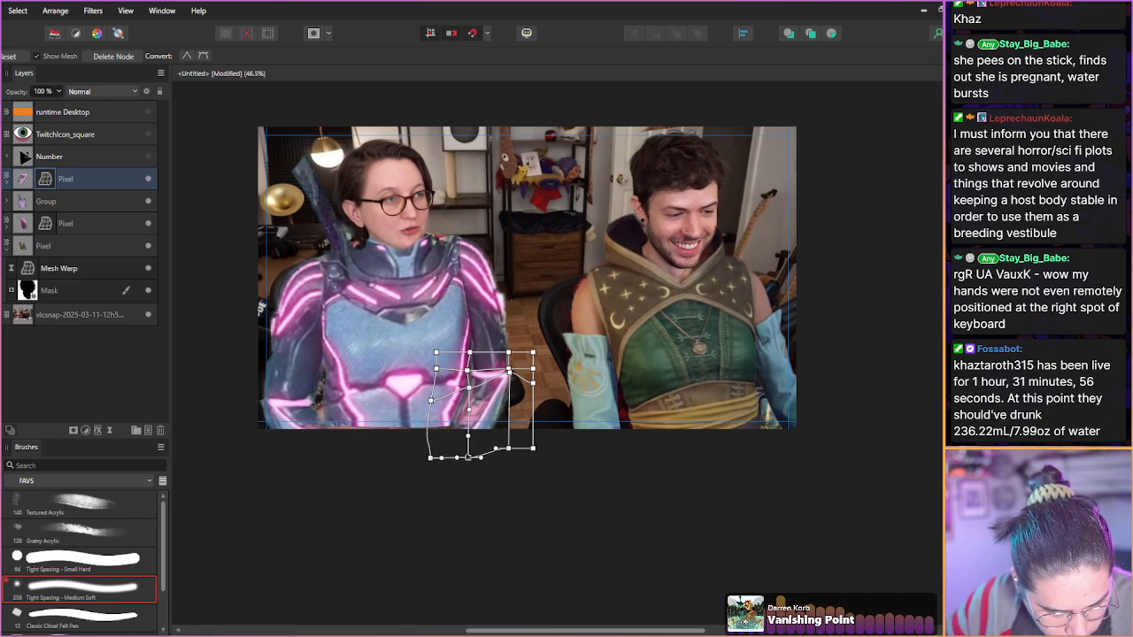
- Try to shift the forearm's mesh node at the outer edge of the elbow, and undo the change
{"action": "left_click", "coordinate": [508, 371]}
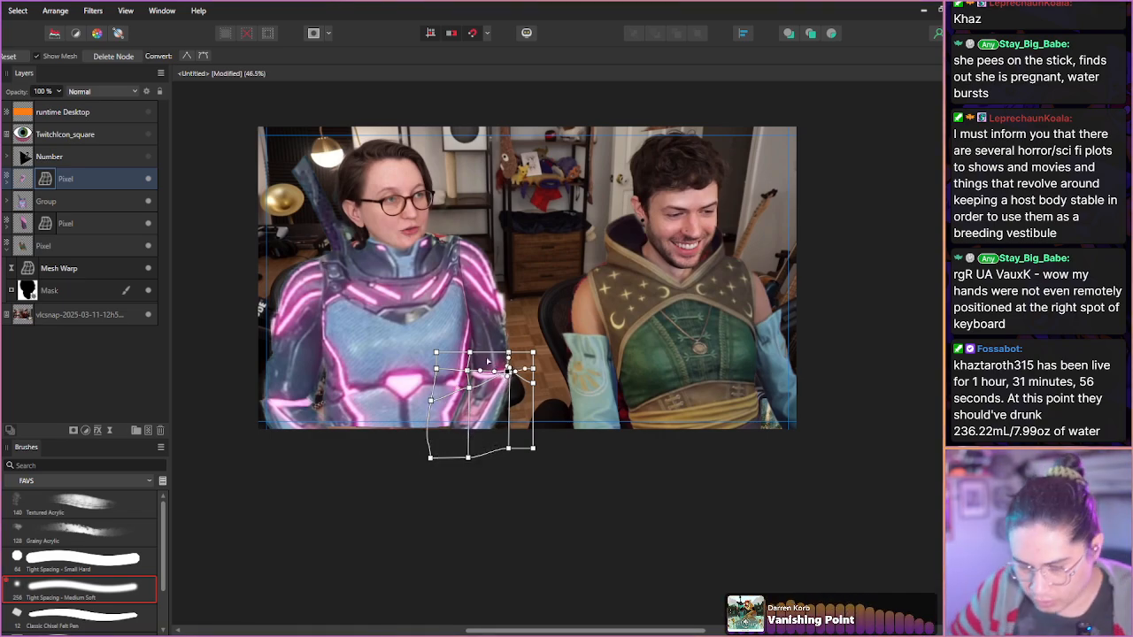
{"action": "scroll", "coordinate": [503, 377], "scroll_direction": "down", "scroll_amount": 2}
{"action": "scroll", "coordinate": [471, 334], "scroll_direction": "up", "scroll_amount": 6}
{"action": "scroll", "coordinate": [471, 334], "scroll_direction": "up", "scroll_amount": 1}
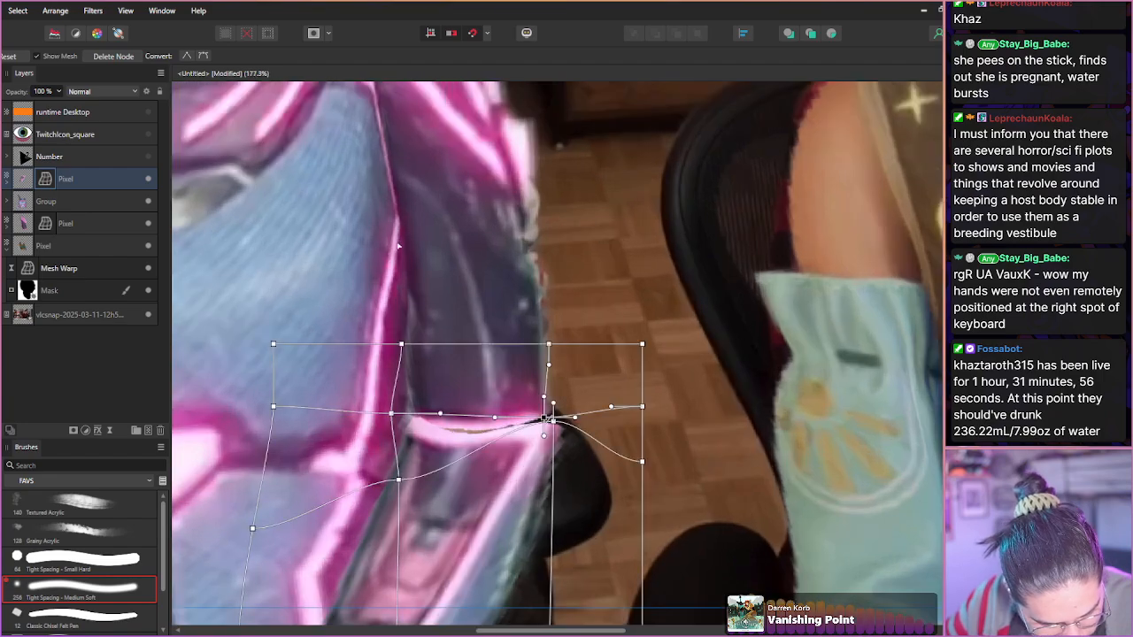
{"action": "key", "text": "ctrl+z"}
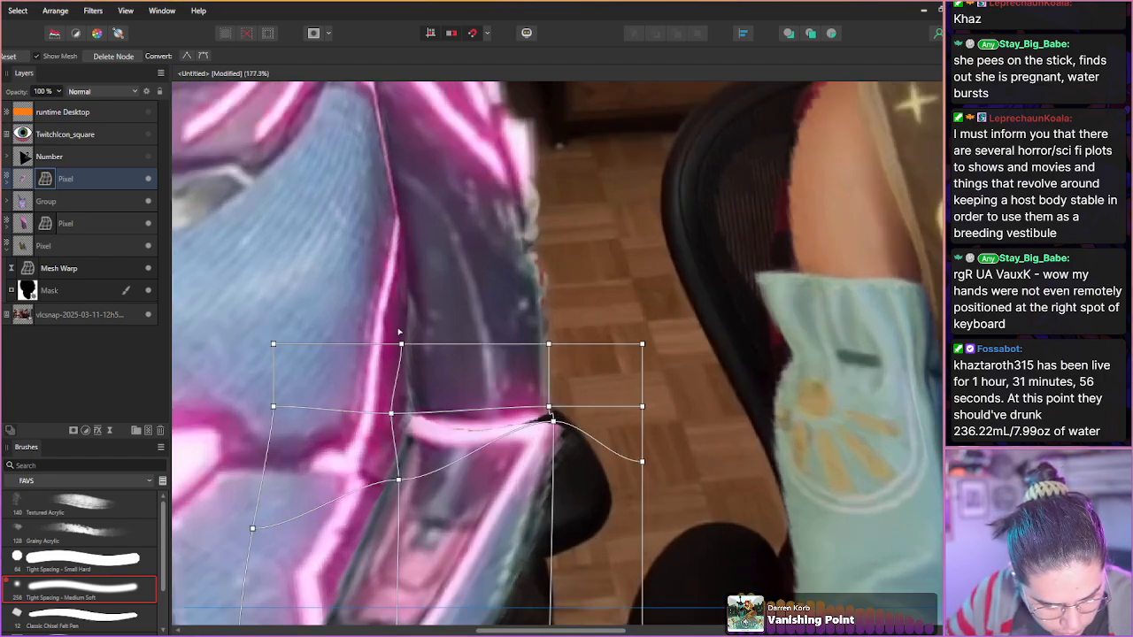
- Nudge the forearm mesh's outer elbow node up to the upper arm's edge and adjust nearby curve handles to smooth the cuff
{"action": "left_click", "coordinate": [550, 423]}
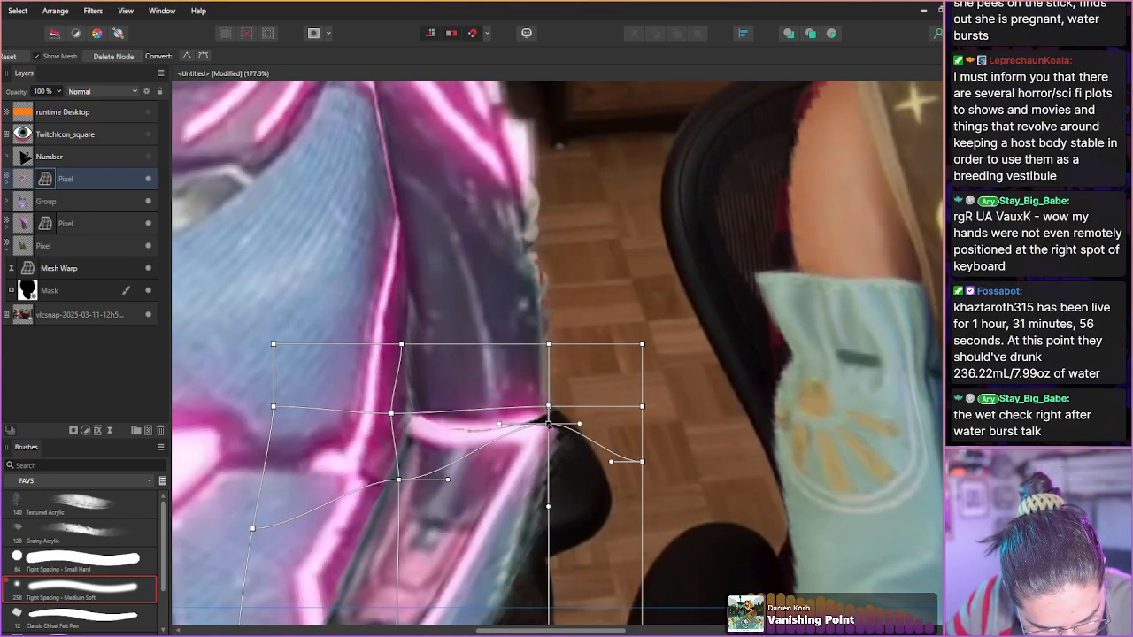
{"action": "left_click_drag", "start_coordinate": [549, 406], "coordinate": [549, 417]}
{"action": "left_click", "coordinate": [549, 407]}
{"action": "left_click_drag", "start_coordinate": [611, 461], "coordinate": [593, 458]}
{"action": "left_click_drag", "start_coordinate": [578, 417], "coordinate": [559, 419]}
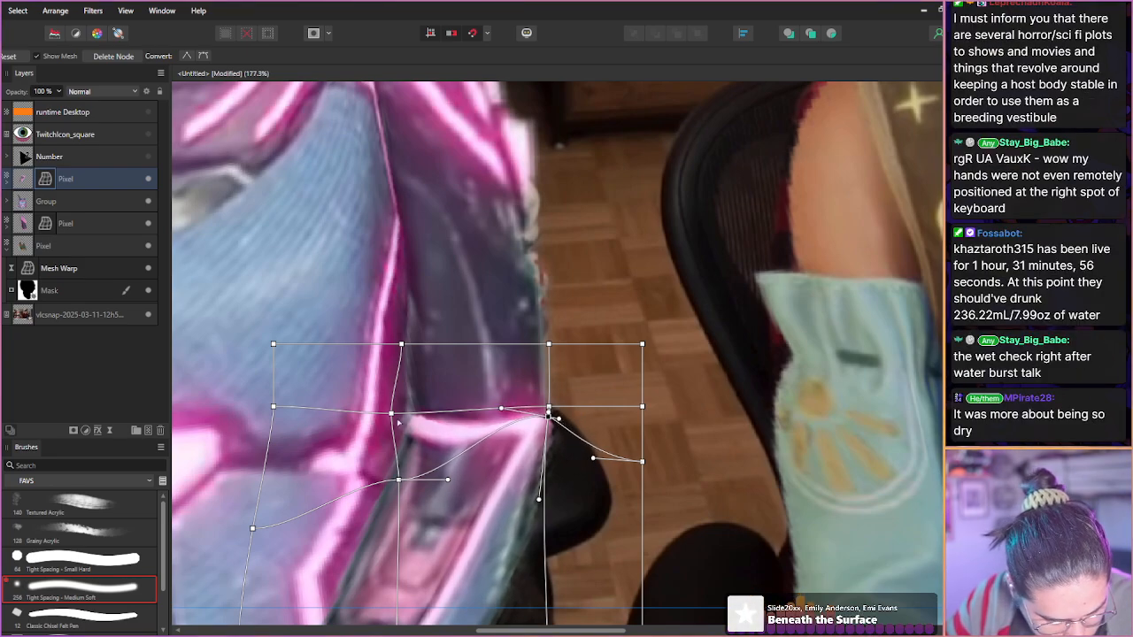
{"action": "left_click_drag", "start_coordinate": [448, 481], "coordinate": [439, 478]}
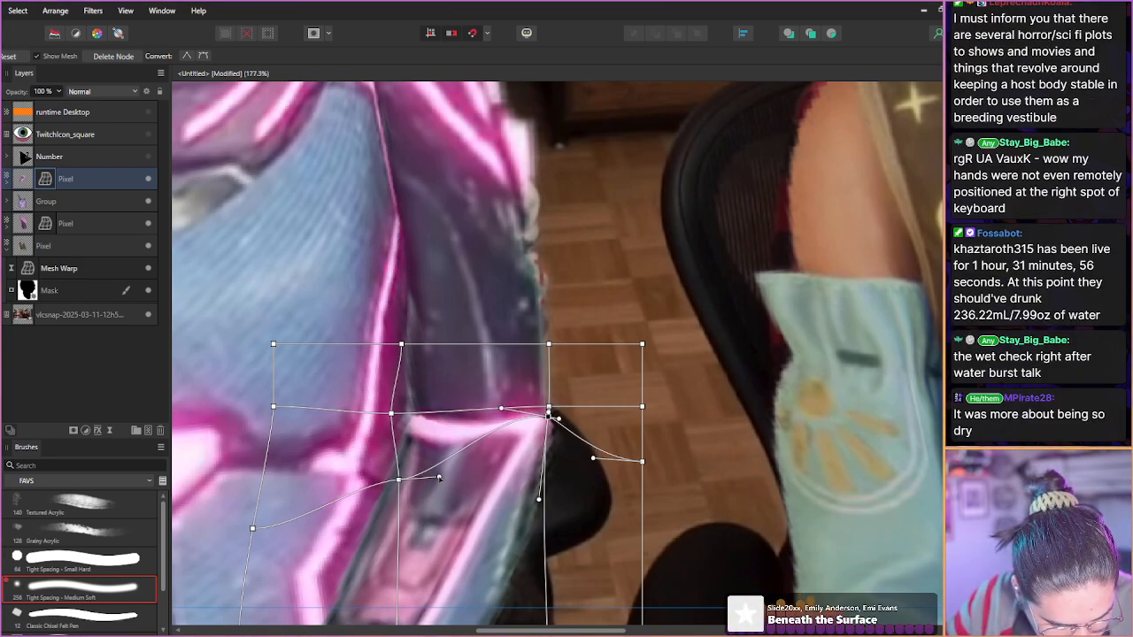
{"action": "left_click", "coordinate": [390, 413]}
{"action": "left_click_drag", "start_coordinate": [390, 414], "coordinate": [391, 413]}
{"action": "left_click", "coordinate": [19, 182]}
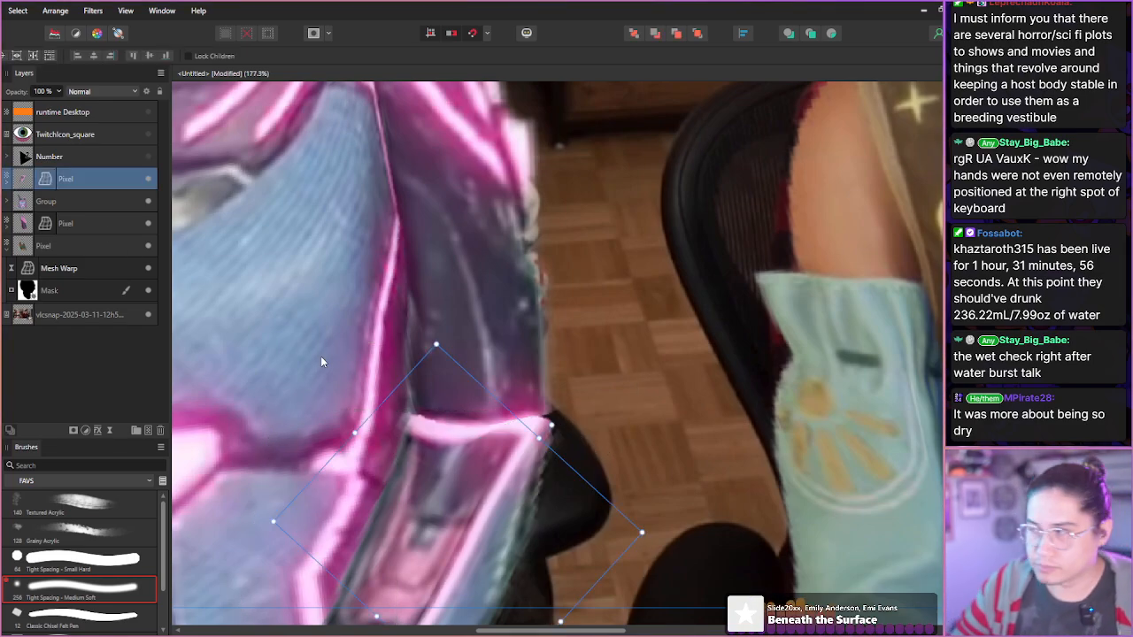
{"action": "scroll", "coordinate": [323, 358], "scroll_direction": "up", "scroll_amount": 5}
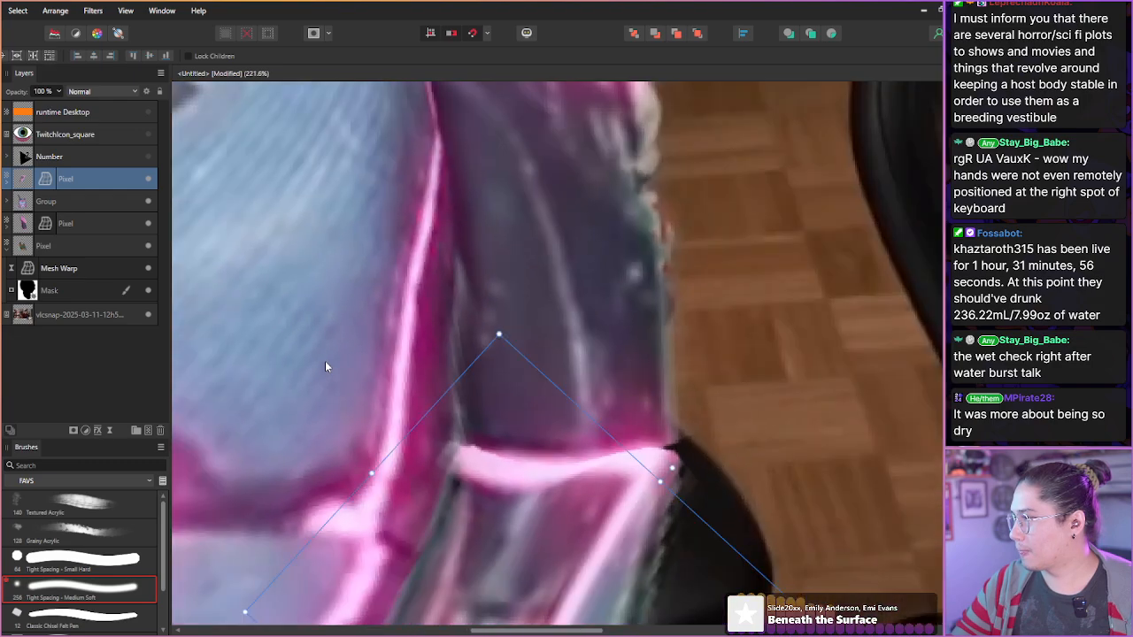
{"action": "scroll", "coordinate": [325, 360], "scroll_direction": "down", "scroll_amount": 10}
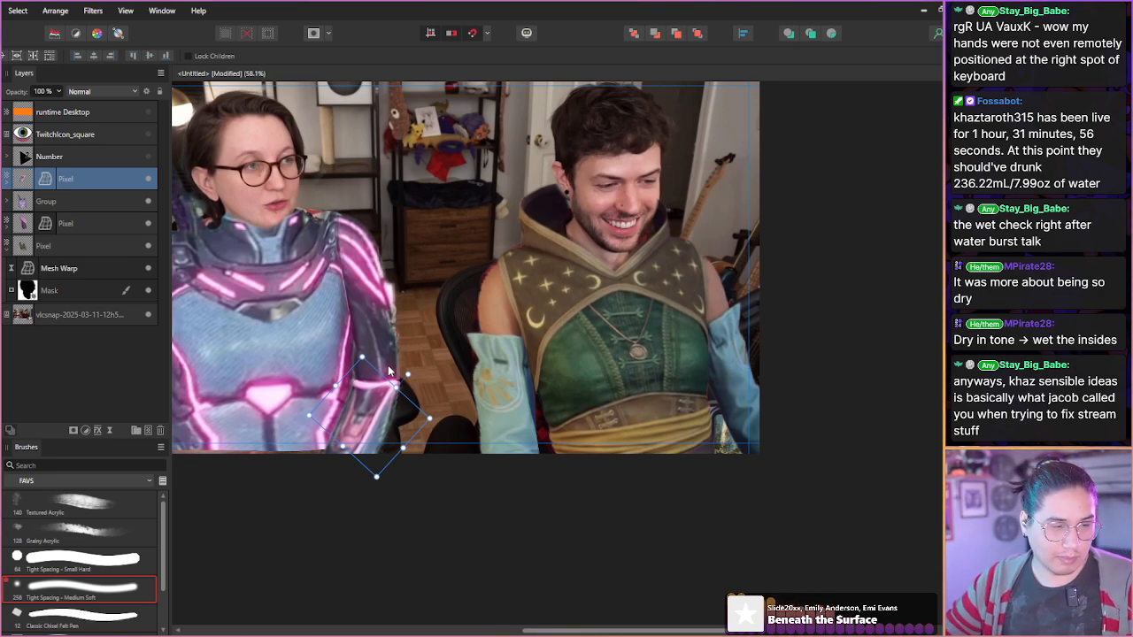
- Group the forearm layer, the armor group and the upper arm layer together
{"action": "left_click", "coordinate": [35, 203], "text": "shift"}
{"action": "left_click", "coordinate": [62, 226], "text": "shift"}
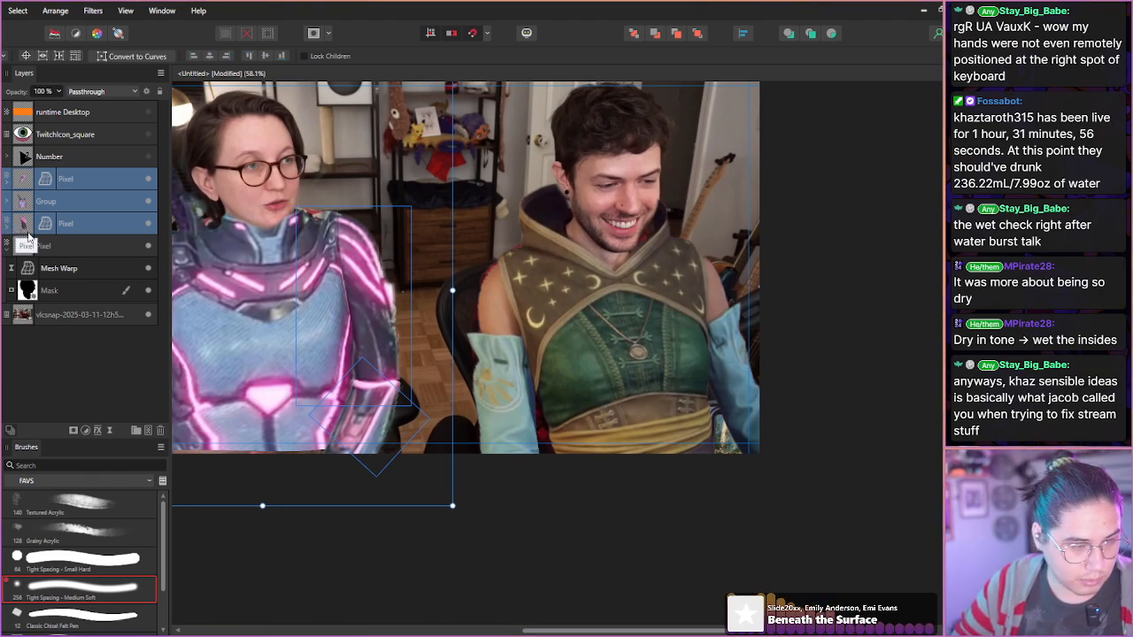
{"action": "key", "text": "ctrl"}
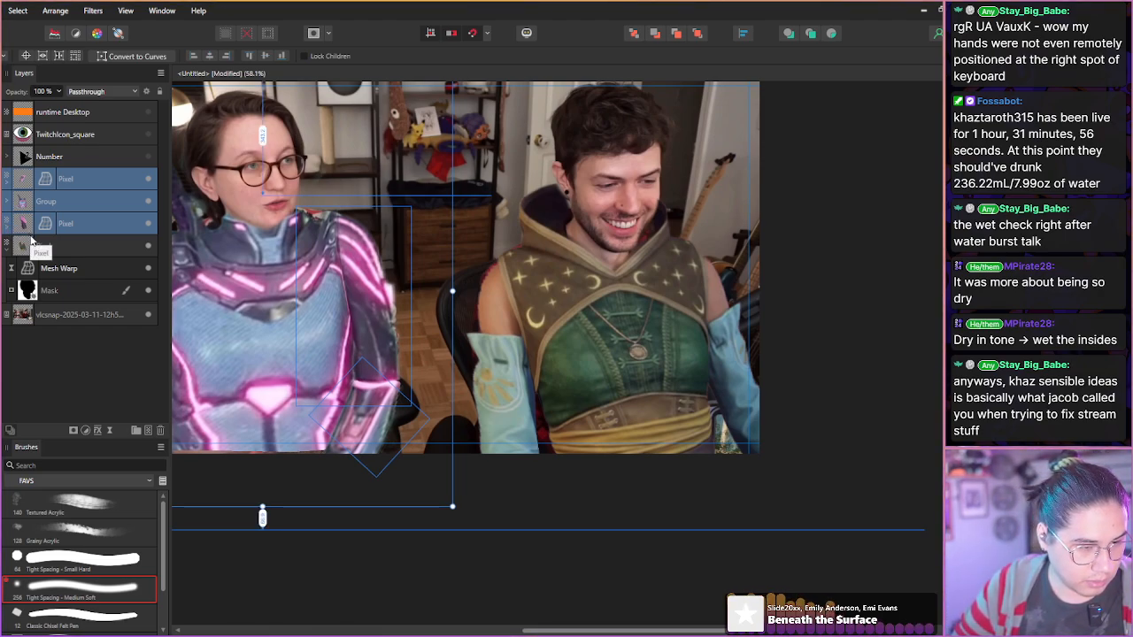
{"action": "key", "text": "ctrl+g"}
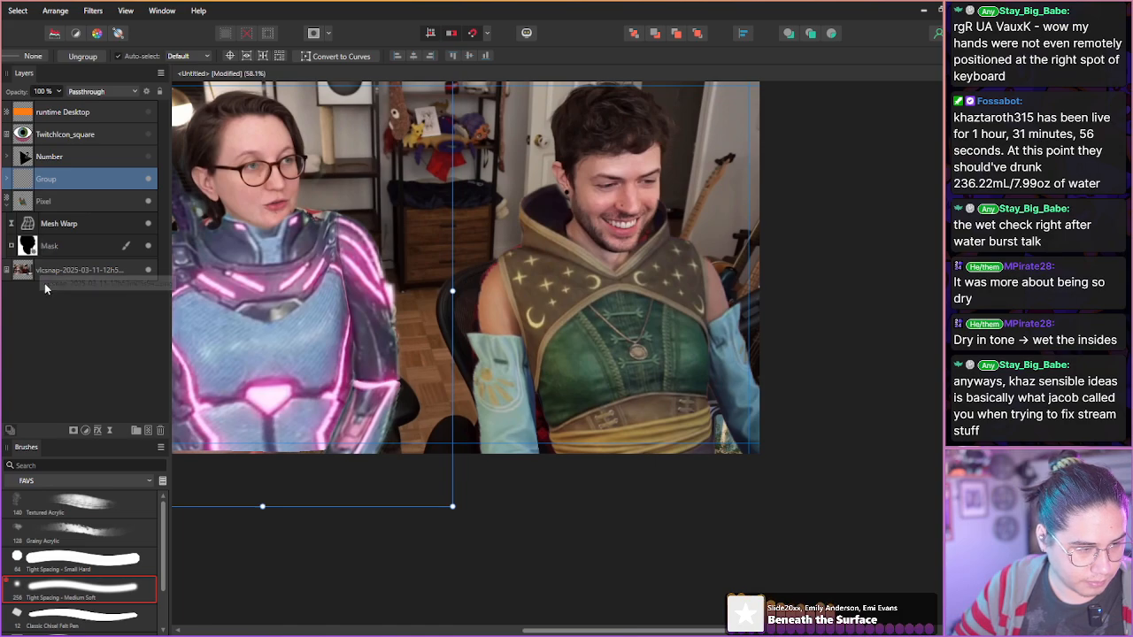
{"action": "left_click", "coordinate": [58, 330]}
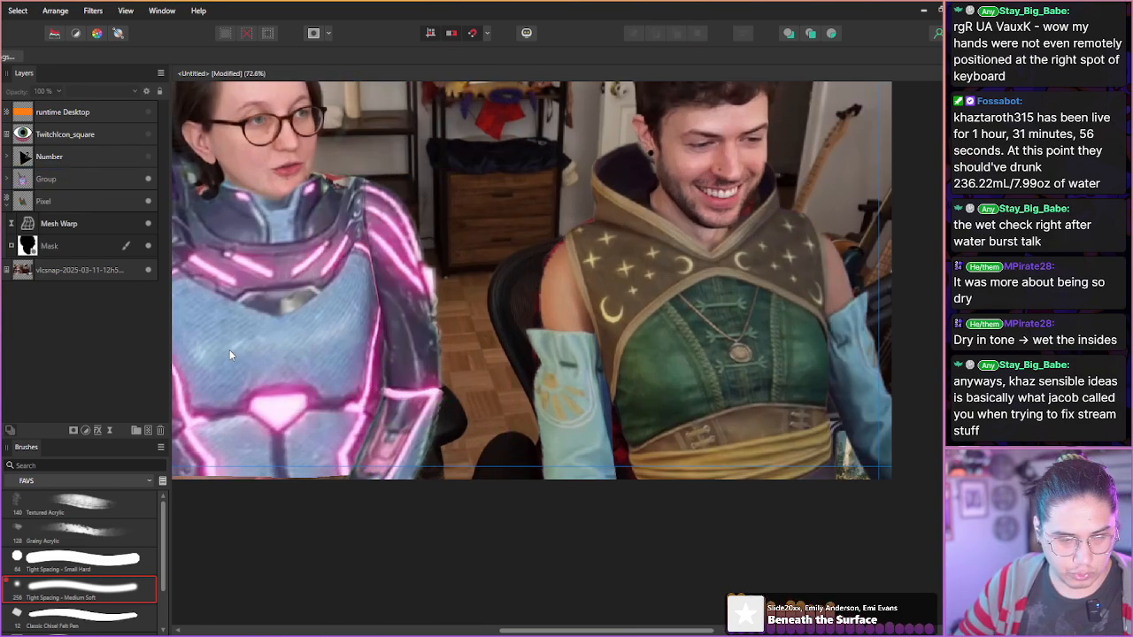
{"action": "scroll", "coordinate": [229, 350], "scroll_direction": "down", "scroll_amount": 2}
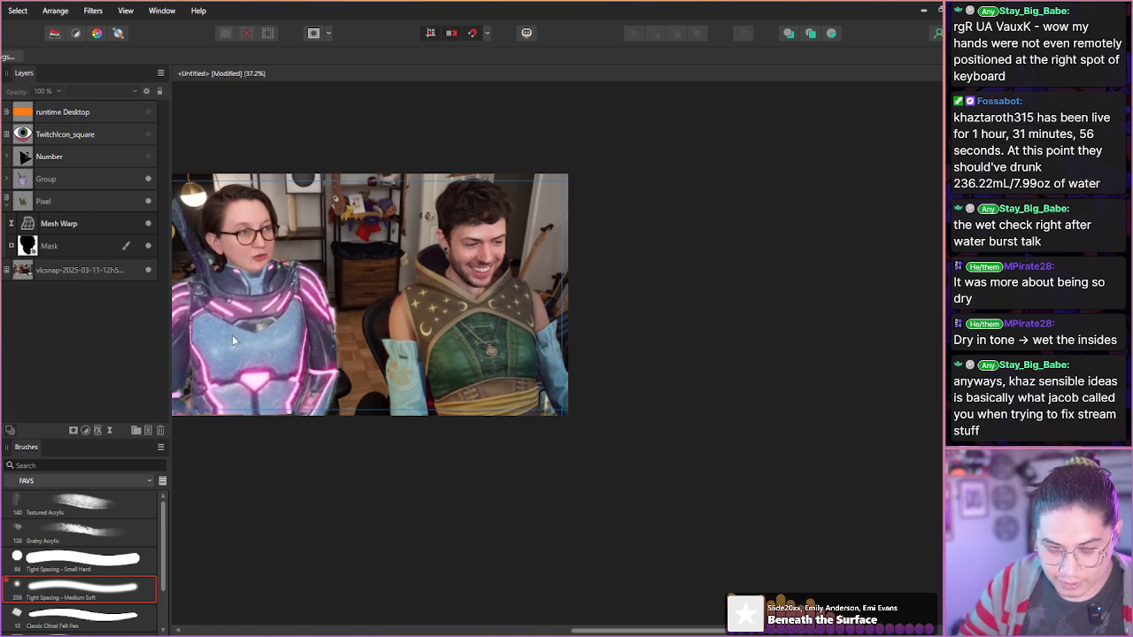
{"action": "left_click_drag", "start_coordinate": [227, 350], "coordinate": [371, 374]}
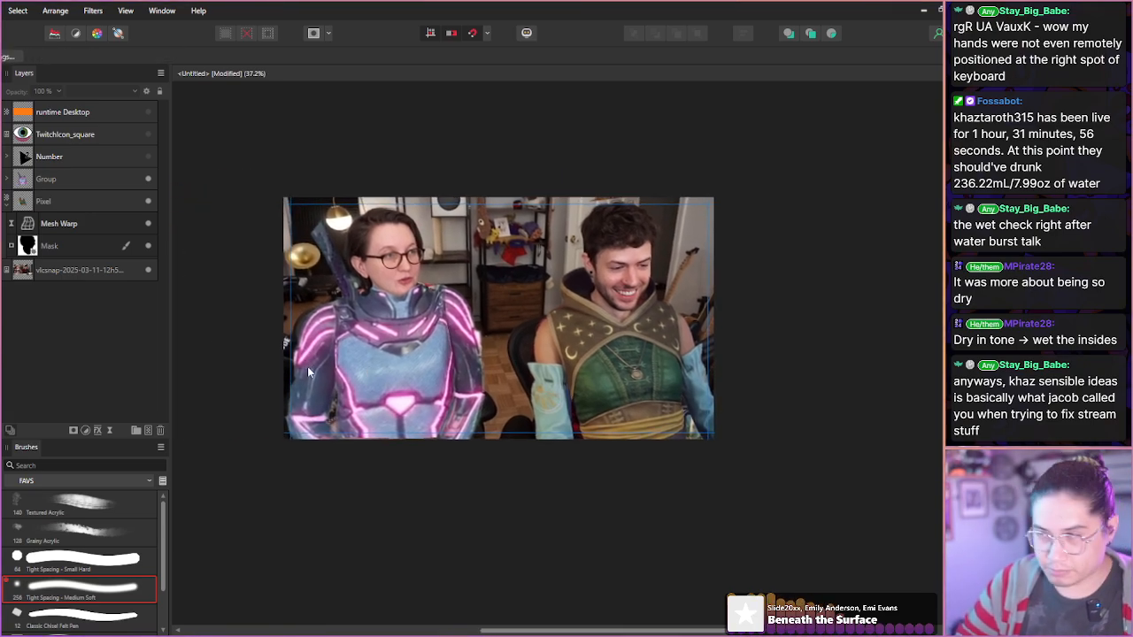
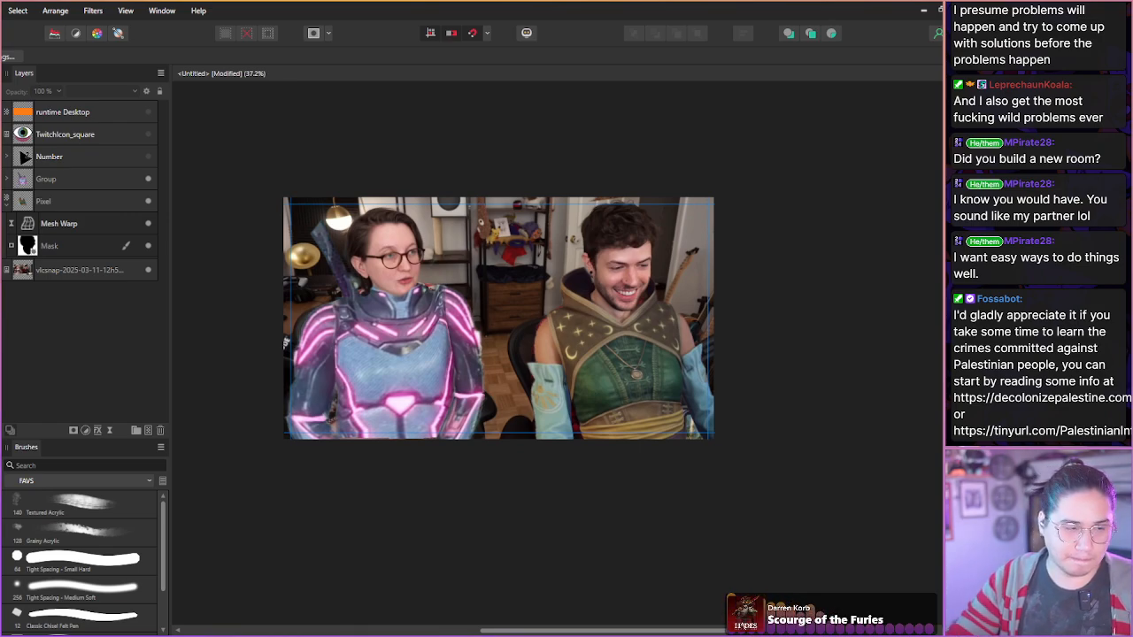
- Add a White Balance adjustment above the combined armor group, leaving its values at default
{"action": "left_click", "coordinate": [23, 205]}
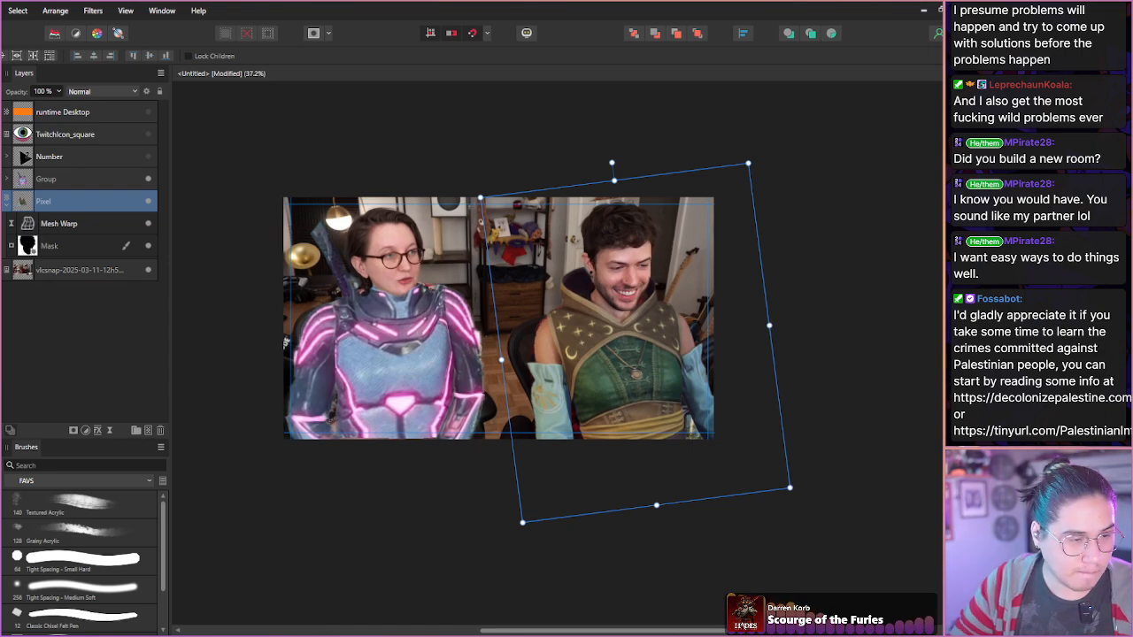
{"action": "left_click_drag", "start_coordinate": [16, 205], "coordinate": [24, 183]}
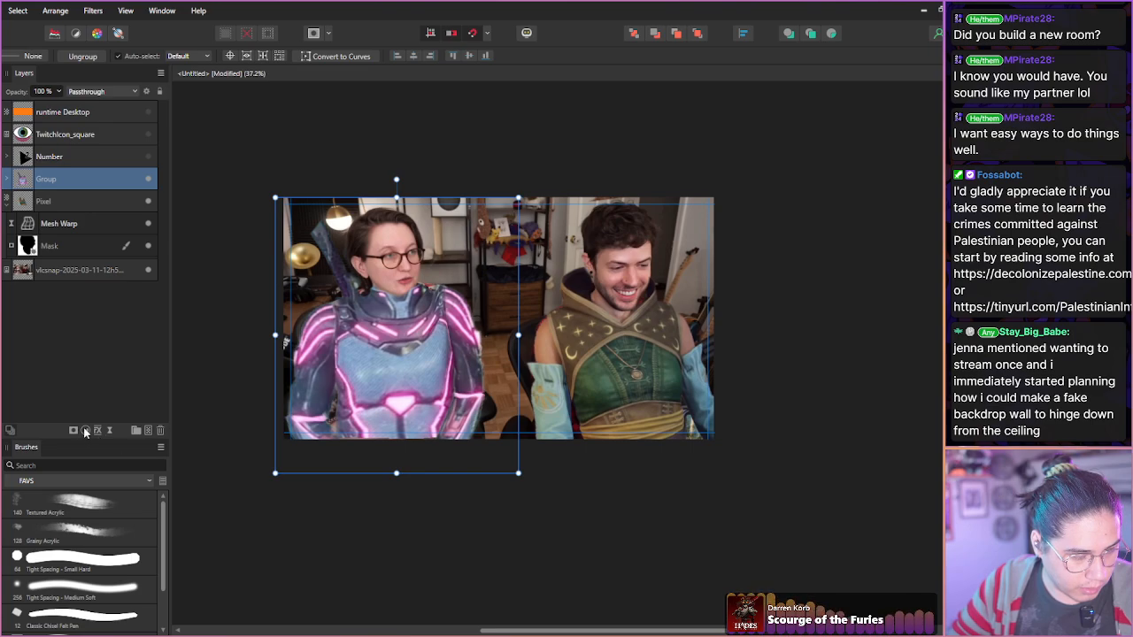
{"action": "left_click", "coordinate": [86, 432]}
{"action": "left_click", "coordinate": [110, 160]}
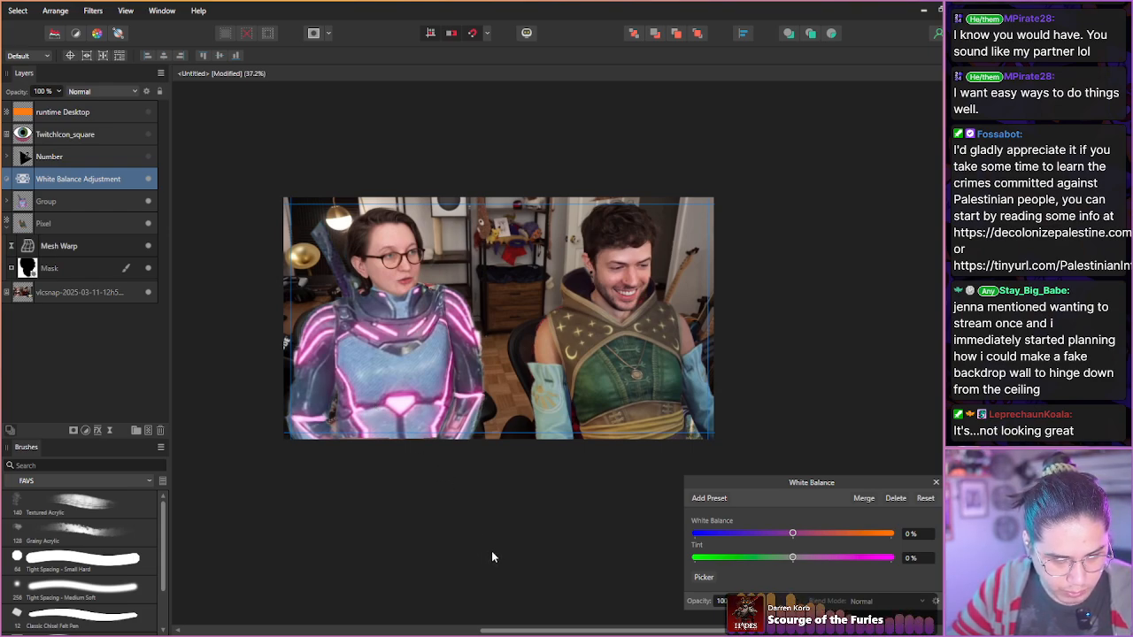
{"action": "left_click", "coordinate": [936, 483]}
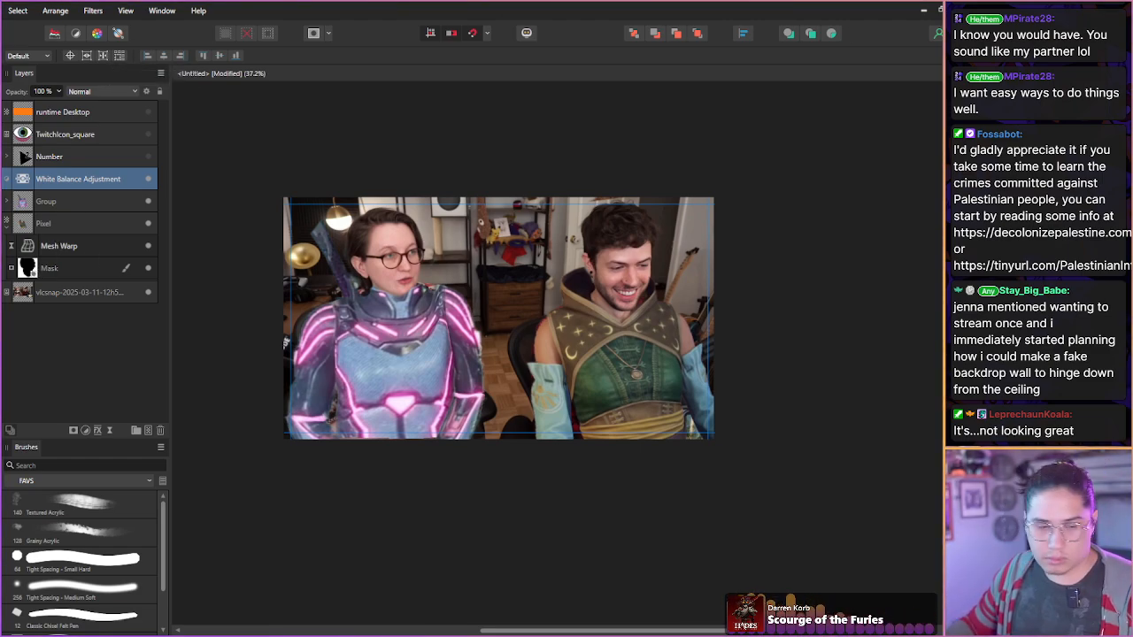
- Paste the game screenshot above the White Balance adjustment and align it with the canvas
{"action": "key", "text": "ctrl+v"}
{"action": "left_click_drag", "start_coordinate": [483, 352], "coordinate": [509, 343]}
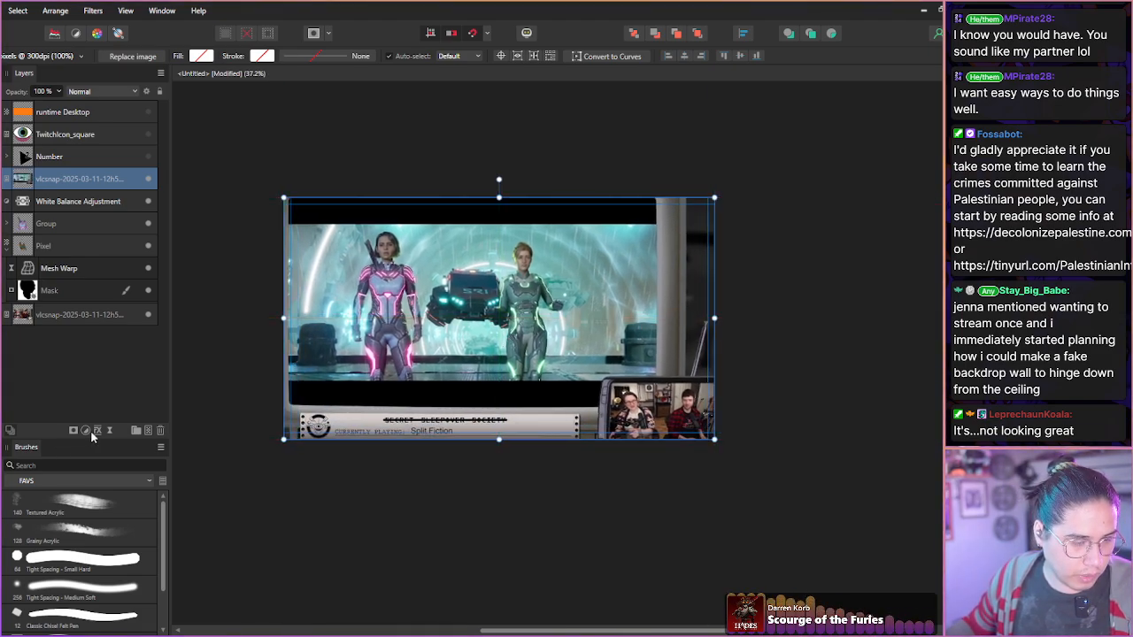
- Try a White Balance adjustment above the game screenshot, sampling neutral from the light arc and the truck's teal headlight
{"action": "left_click", "coordinate": [86, 430]}
{"action": "left_click", "coordinate": [107, 164]}
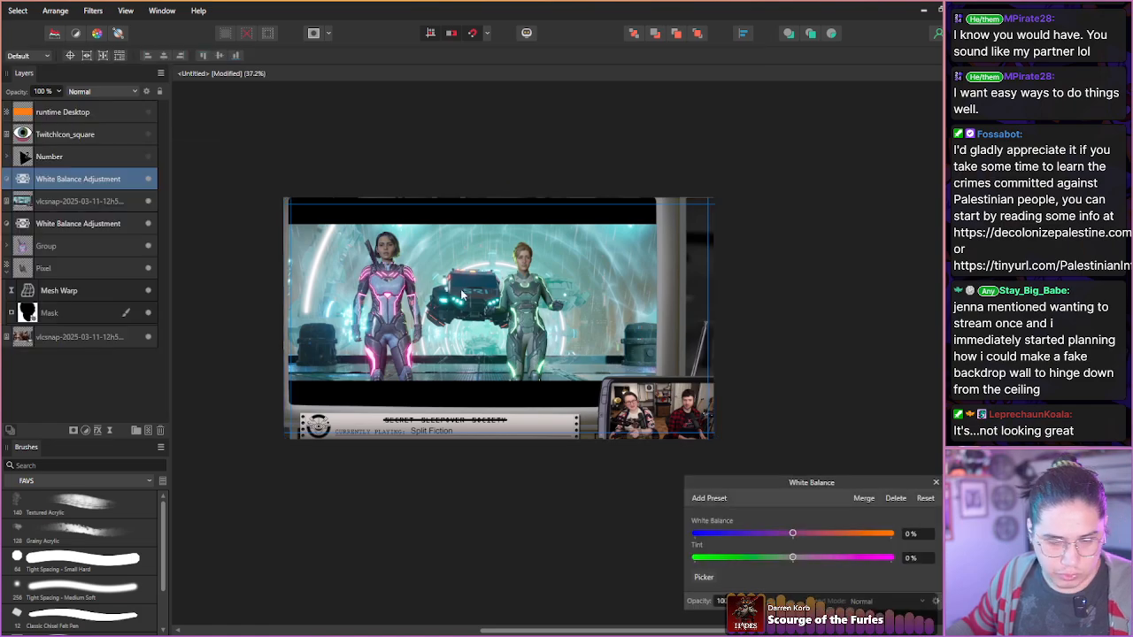
{"action": "scroll", "coordinate": [458, 329], "scroll_direction": "up", "scroll_amount": 5}
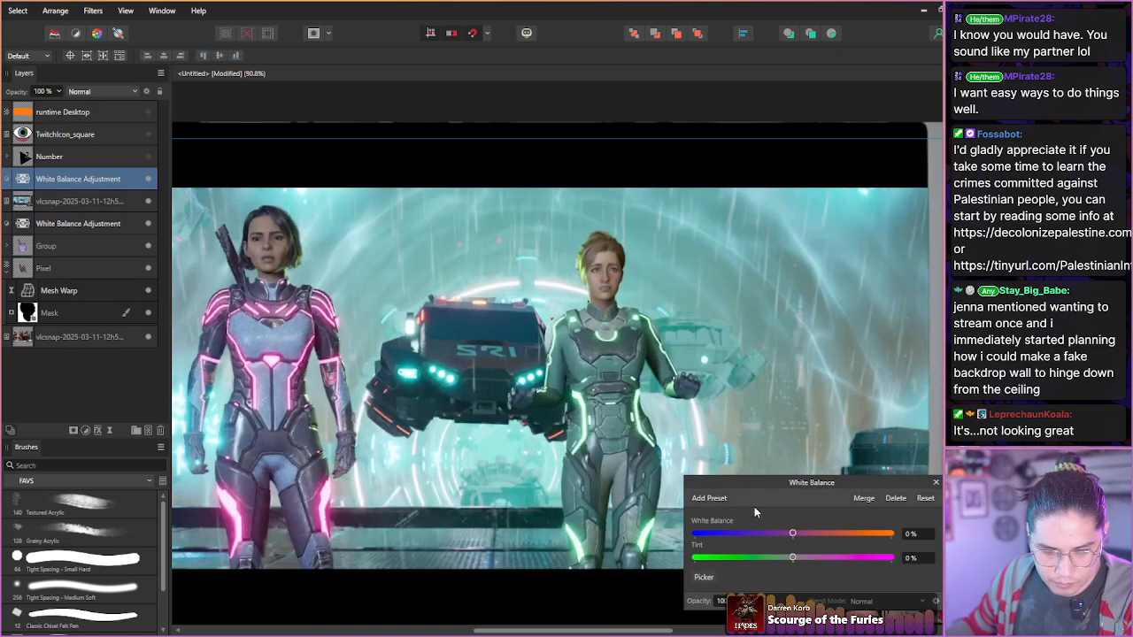
{"action": "left_click", "coordinate": [703, 577]}
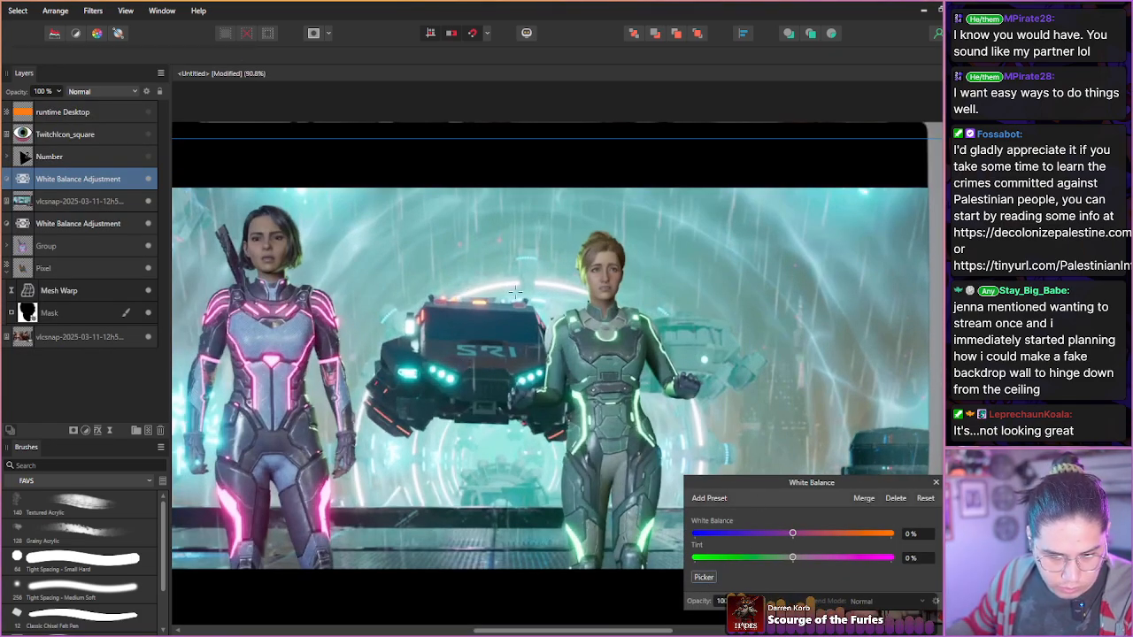
{"action": "scroll", "coordinate": [502, 319], "scroll_direction": "up", "scroll_amount": 3}
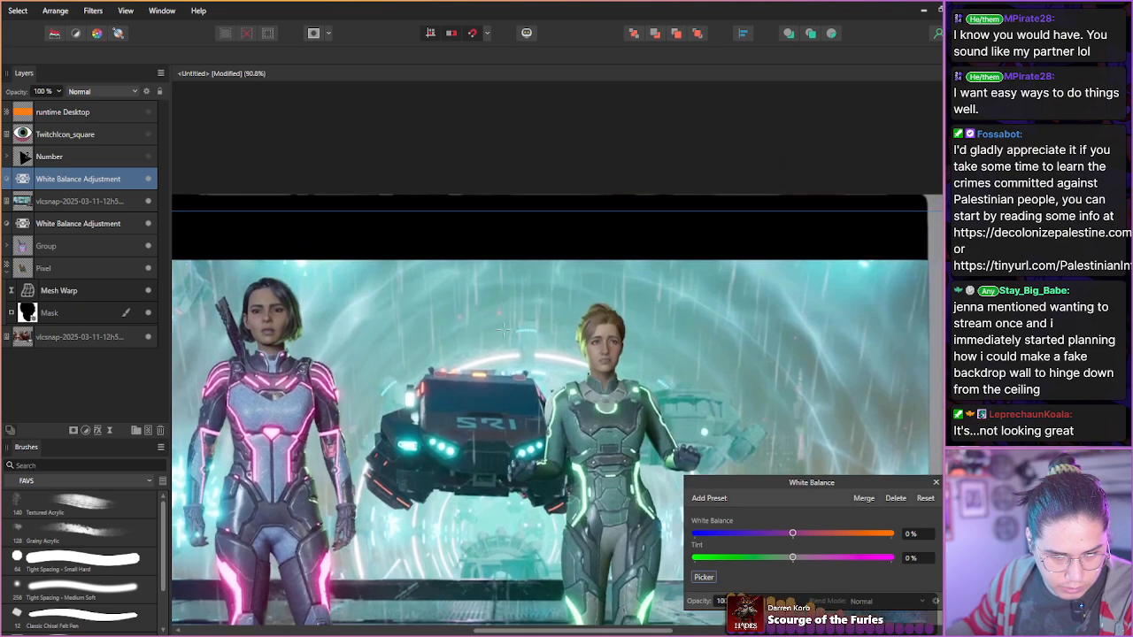
{"action": "scroll", "coordinate": [502, 319], "scroll_direction": "up", "scroll_amount": 8}
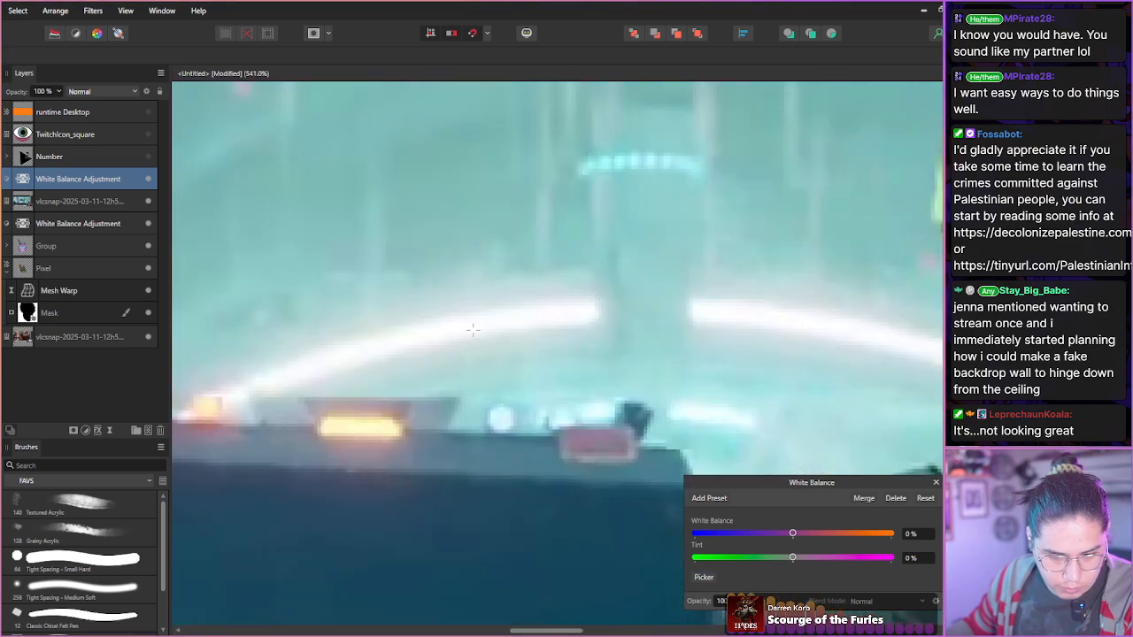
{"action": "scroll", "coordinate": [469, 328], "scroll_direction": "down", "scroll_amount": 10}
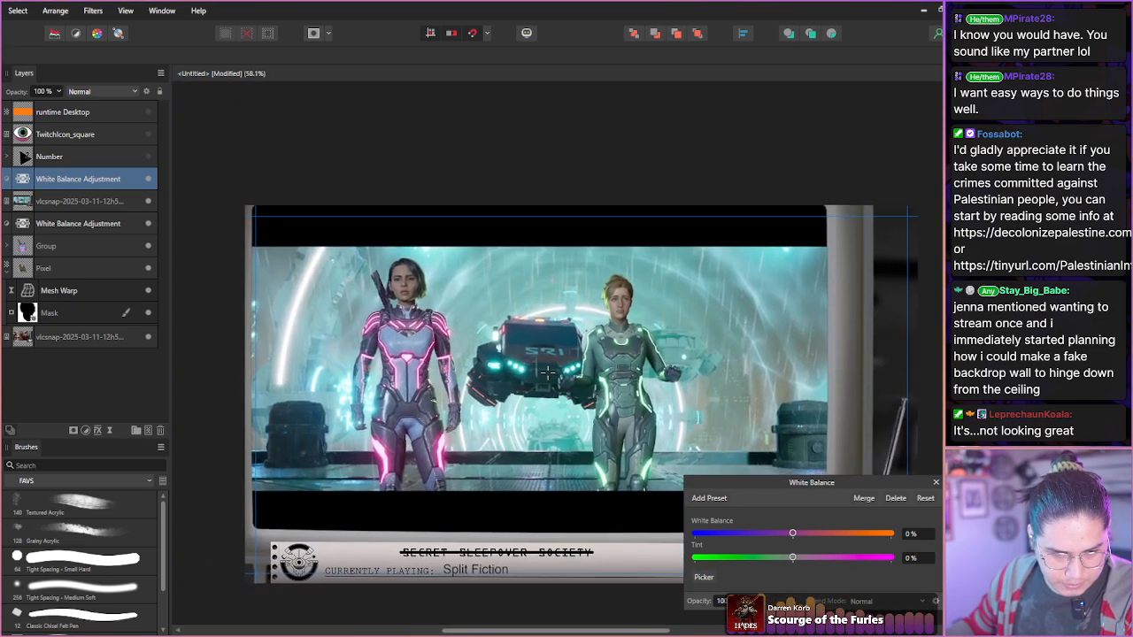
{"action": "left_click", "coordinate": [714, 577]}
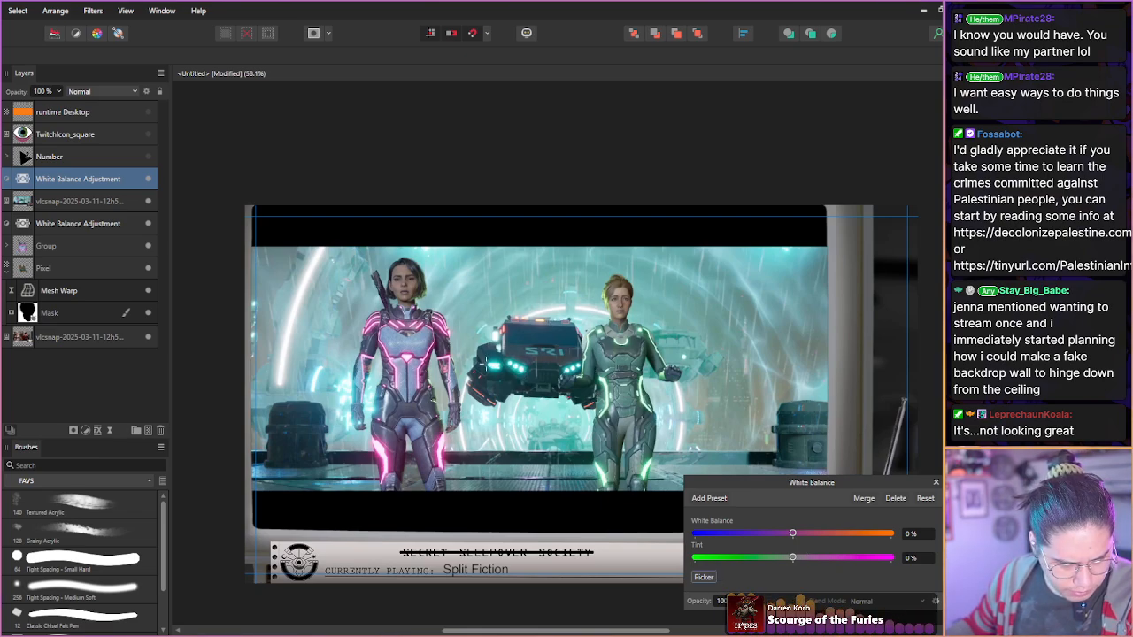
{"action": "left_click", "coordinate": [486, 364]}
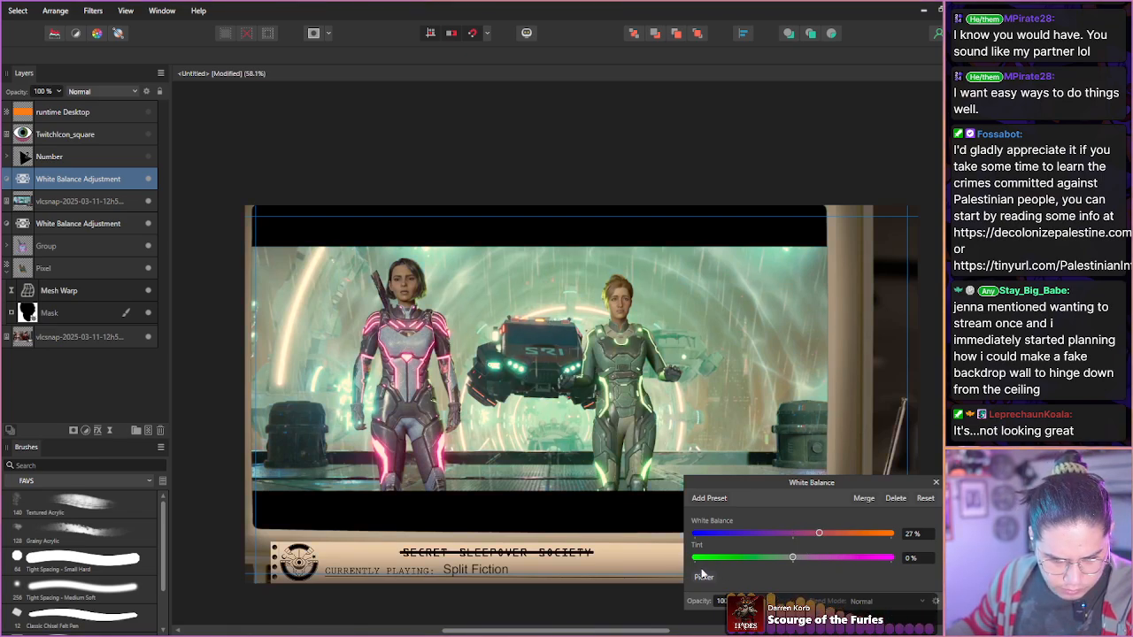
- Resample the screenshot's white balance from the white light arc above the truck, and delete that adjustment
{"action": "scroll", "coordinate": [577, 356], "scroll_direction": "up", "scroll_amount": 1}
{"action": "scroll", "coordinate": [576, 387], "scroll_direction": "up", "scroll_amount": 4, "text": "ctrl"}
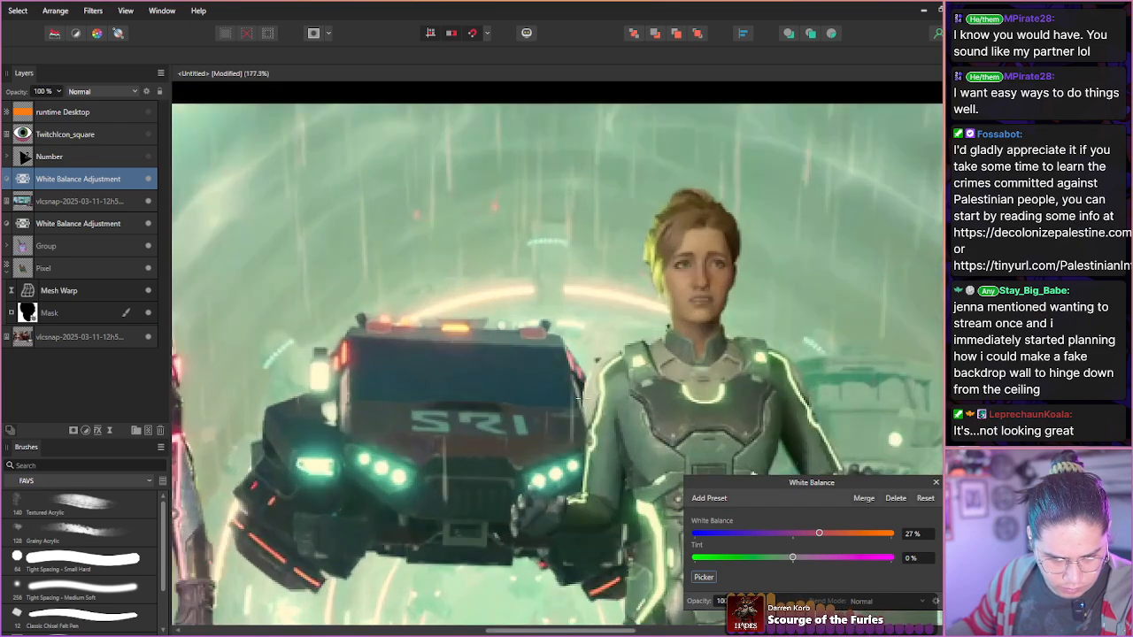
{"action": "scroll", "coordinate": [522, 357], "scroll_direction": "up", "scroll_amount": 2, "text": "ctrl"}
{"action": "left_click", "coordinate": [470, 261]}
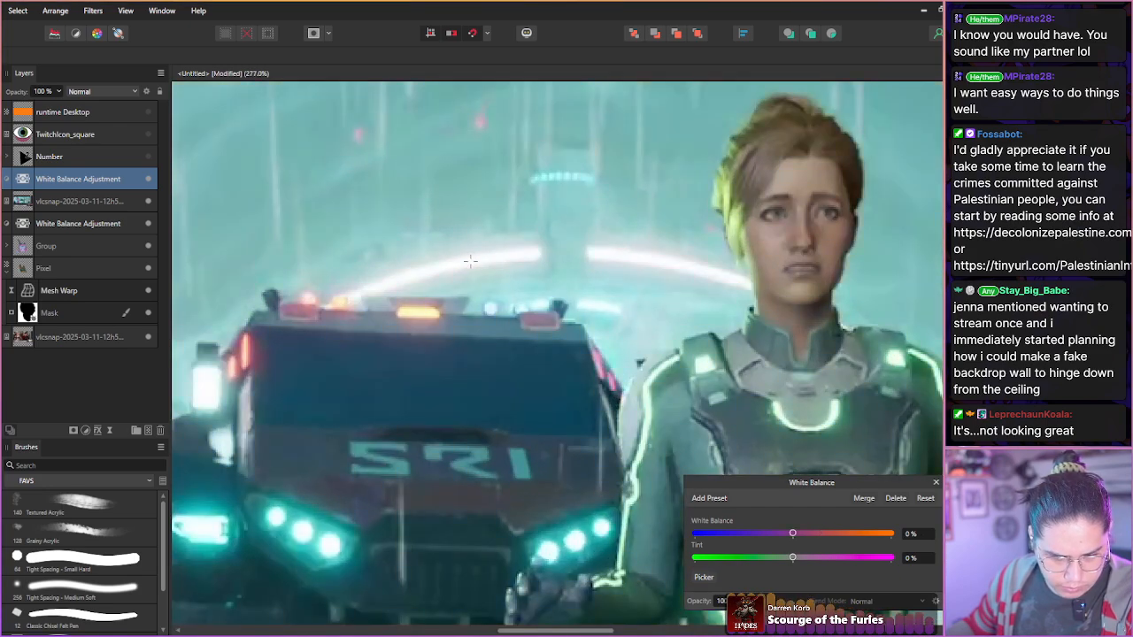
{"action": "scroll", "coordinate": [478, 310], "scroll_direction": "down", "scroll_amount": 2}
{"action": "scroll", "coordinate": [500, 353], "scroll_direction": "down", "scroll_amount": 6, "text": "ctrl"}
{"action": "scroll", "coordinate": [468, 387], "scroll_direction": "down", "scroll_amount": 1, "text": "ctrl"}
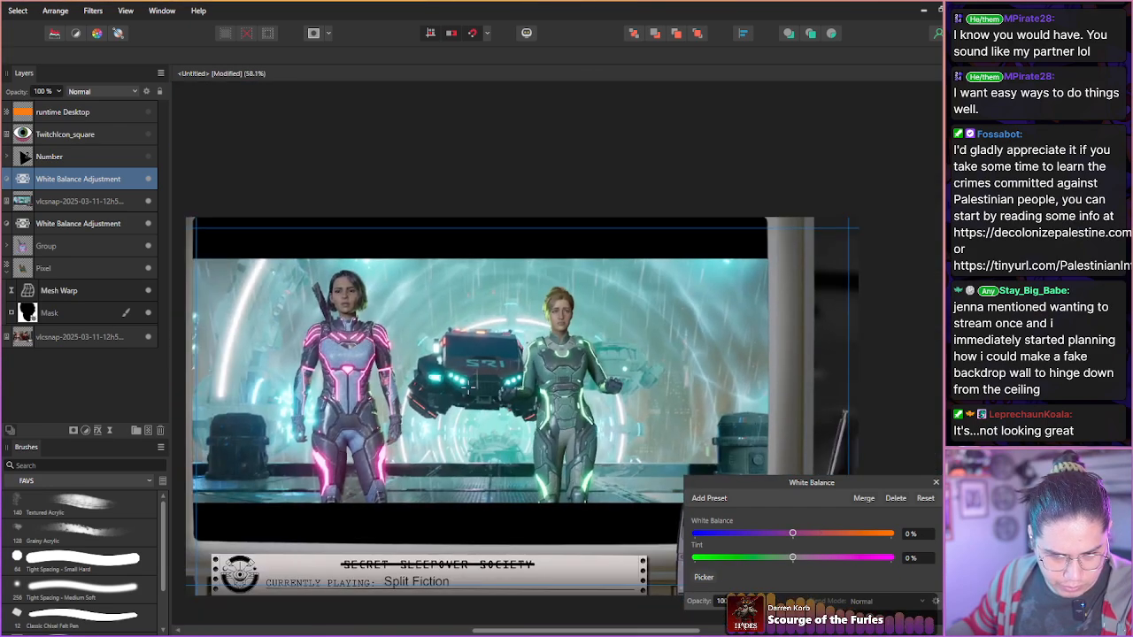
{"action": "left_click_drag", "start_coordinate": [468, 388], "coordinate": [488, 370]}
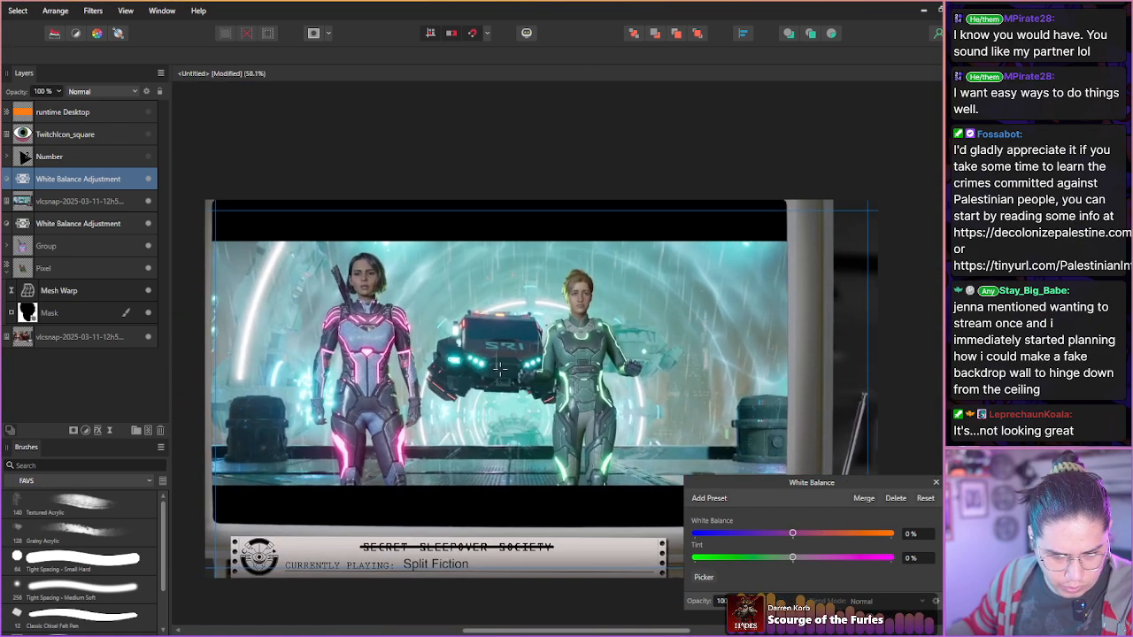
{"action": "left_click", "coordinate": [902, 504]}
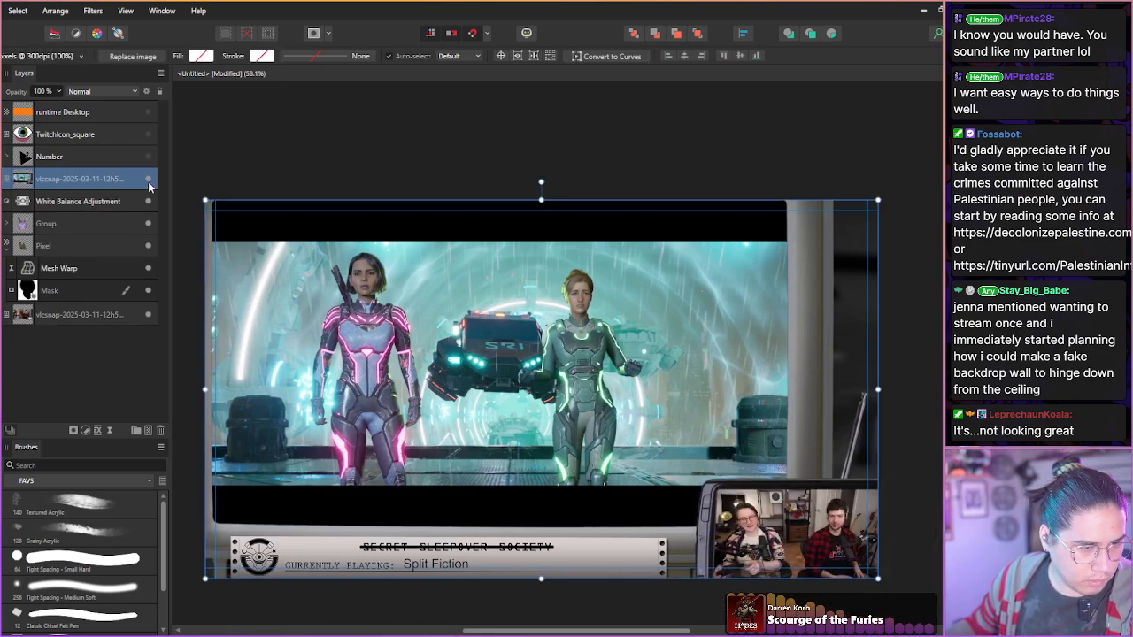
- Hide the game screenshot and add a White Balance adjustment above the base photo, sampled from the upper part of the man's light-blue sleeve
{"action": "left_click", "coordinate": [148, 180]}
{"action": "left_click", "coordinate": [93, 321]}
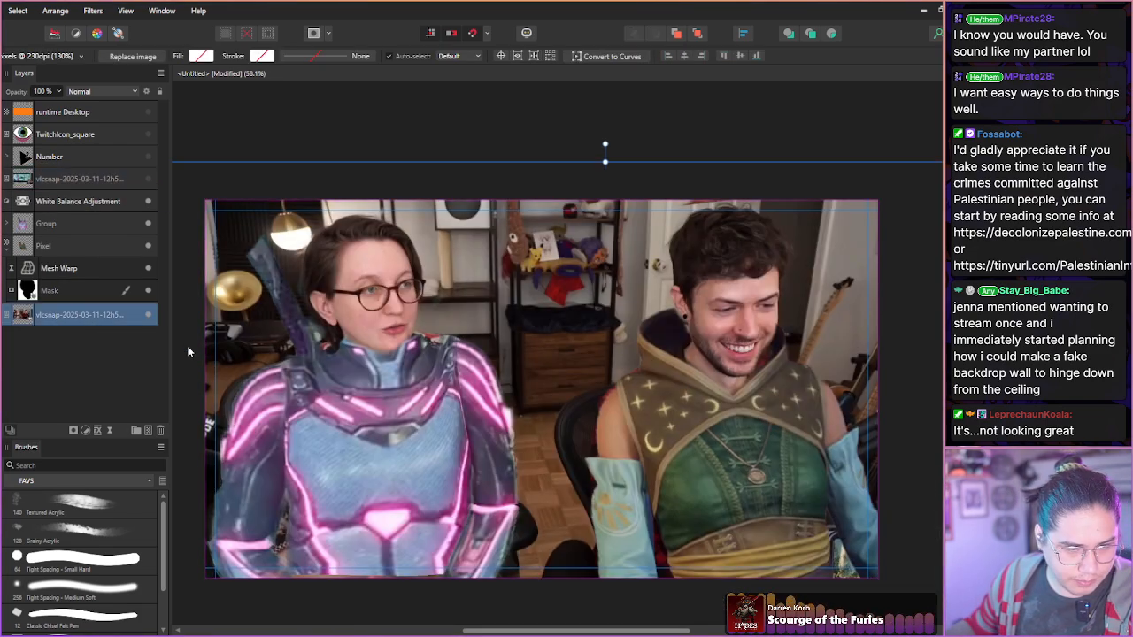
{"action": "left_click", "coordinate": [86, 431]}
{"action": "left_click", "coordinate": [128, 160]}
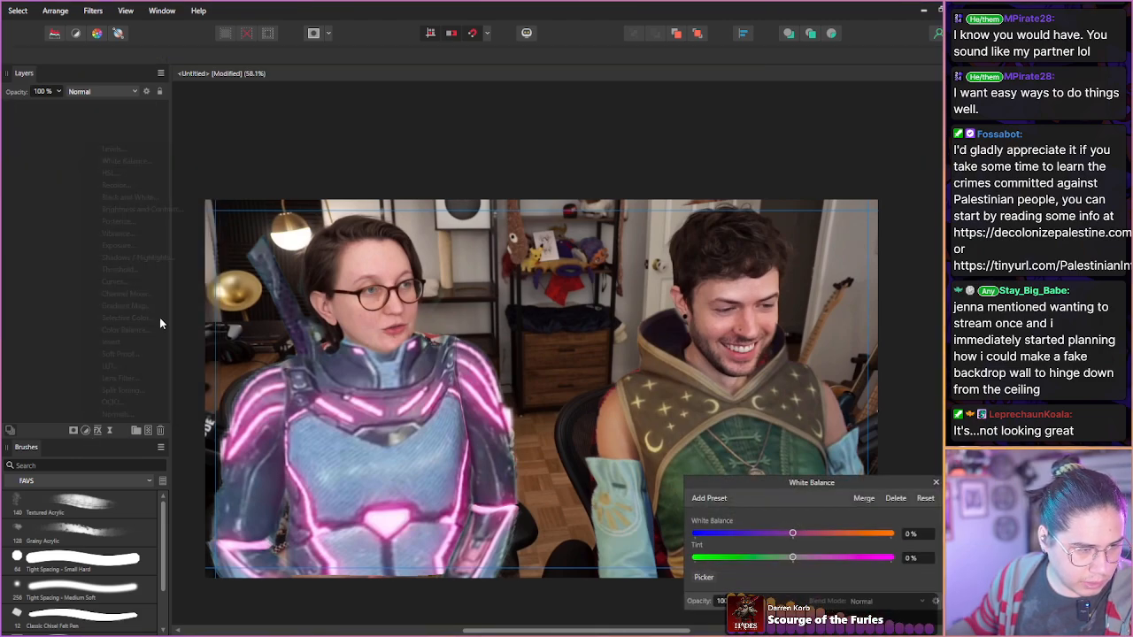
{"action": "left_click", "coordinate": [704, 577]}
{"action": "left_click", "coordinate": [624, 466]}
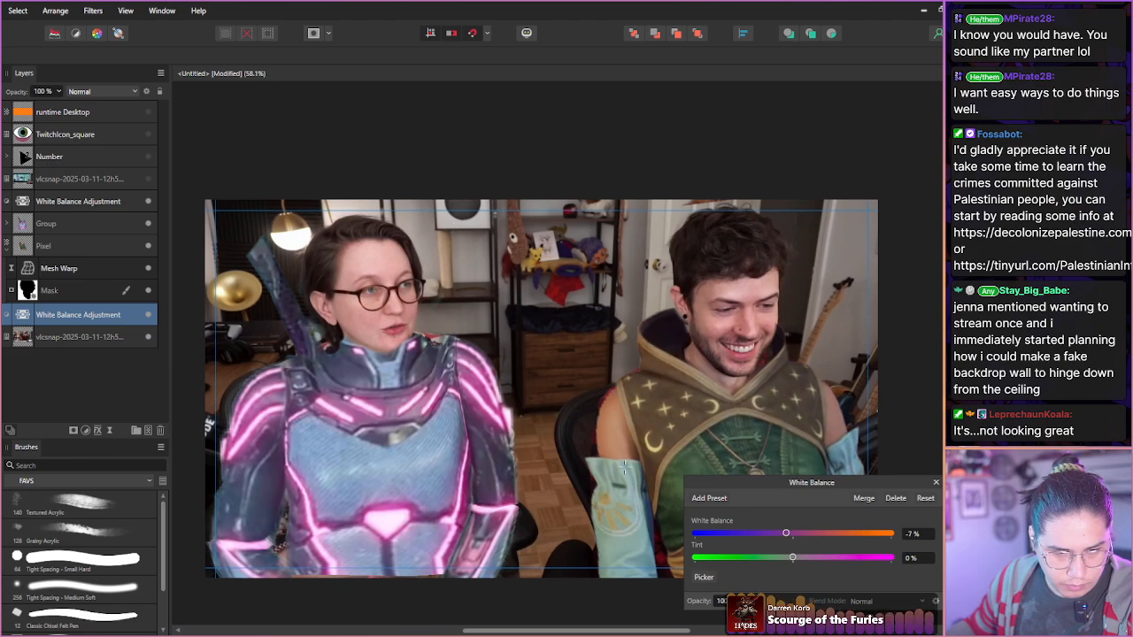
{"action": "left_click", "coordinate": [936, 485]}
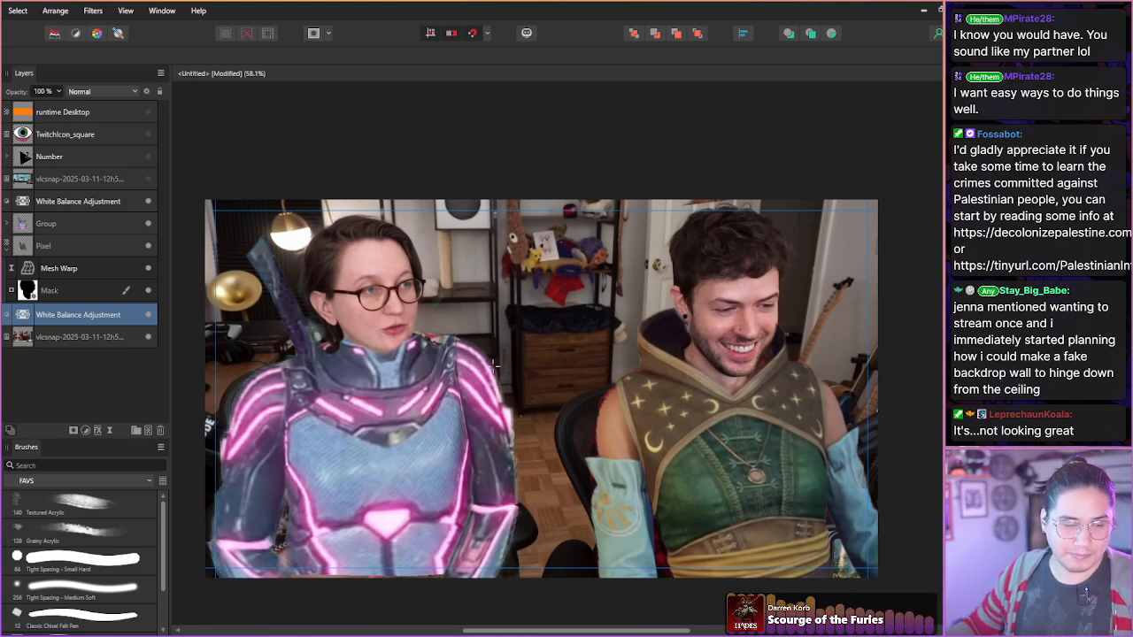
- Move the upper White Balance adjustment below the armor group, opening and closing its settings without changes
{"action": "left_click", "coordinate": [102, 399]}
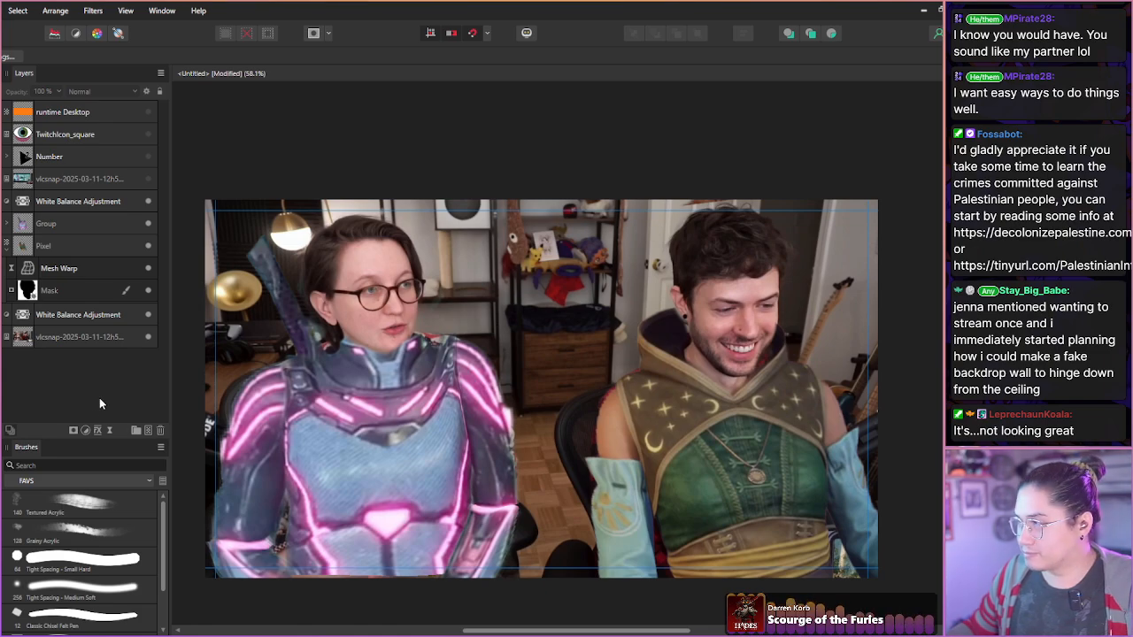
{"action": "left_click", "coordinate": [67, 203]}
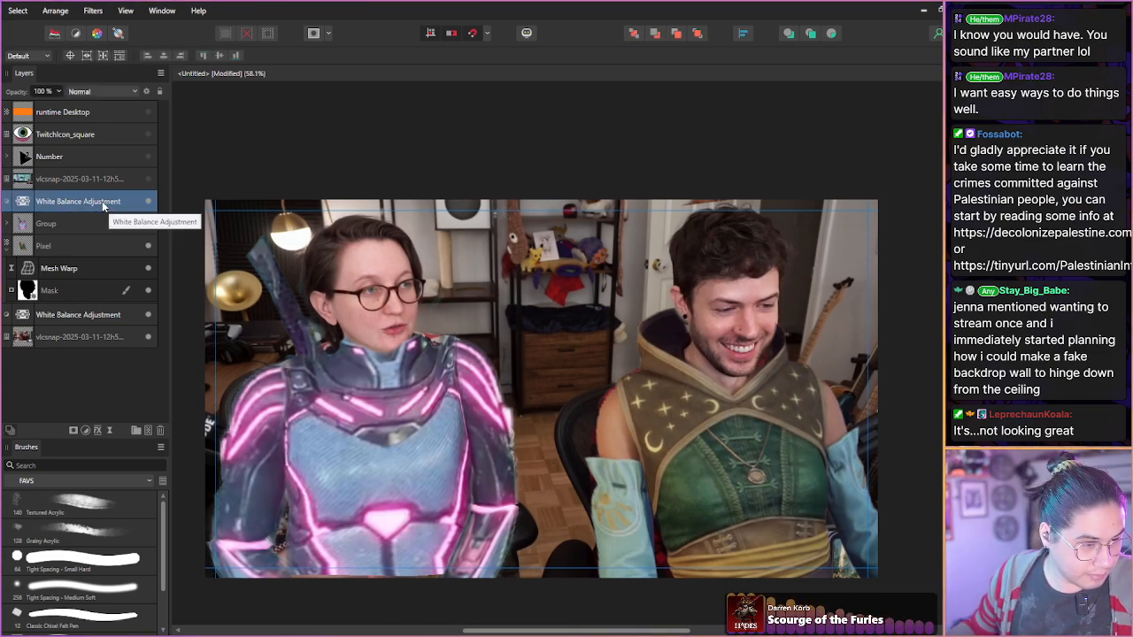
{"action": "left_click_drag", "start_coordinate": [103, 205], "coordinate": [104, 241]}
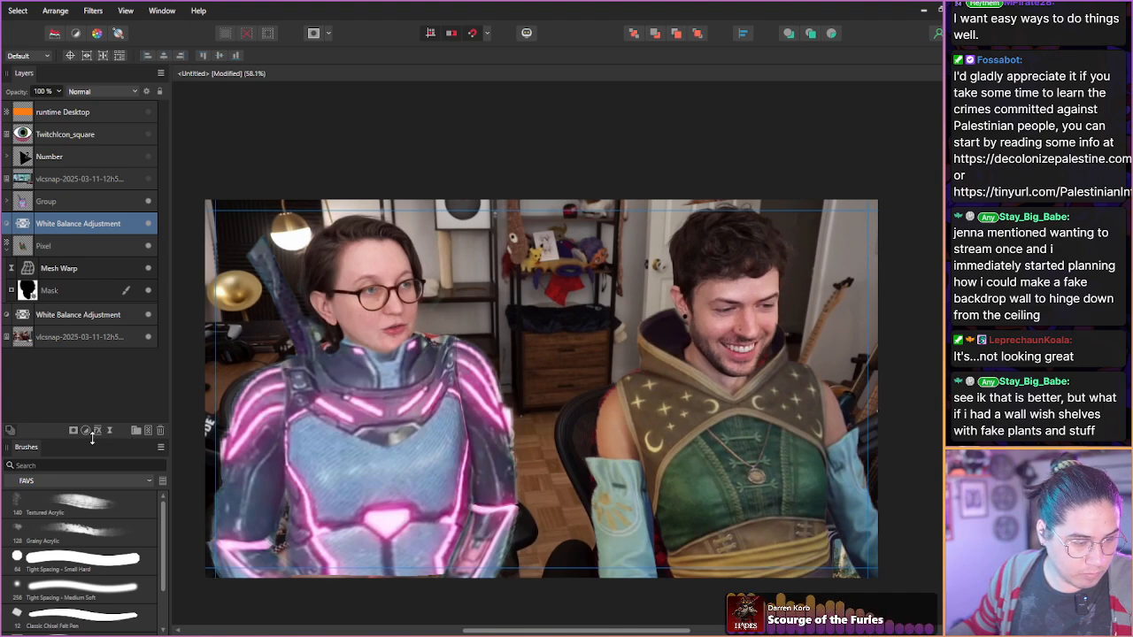
{"action": "double_click", "coordinate": [25, 229]}
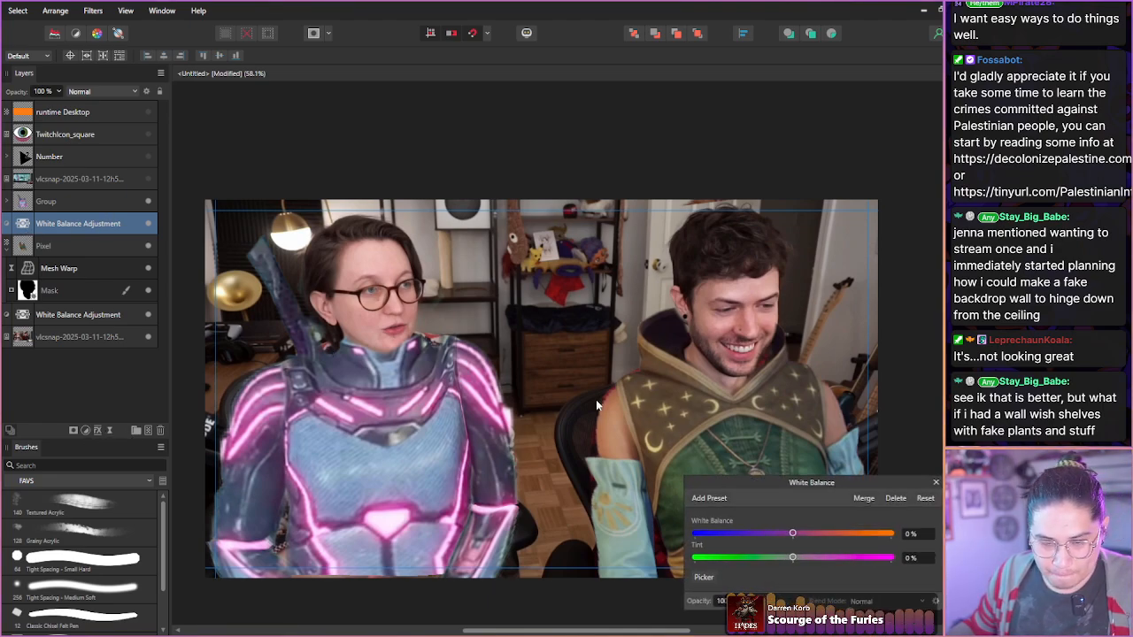
{"action": "left_click", "coordinate": [935, 483]}
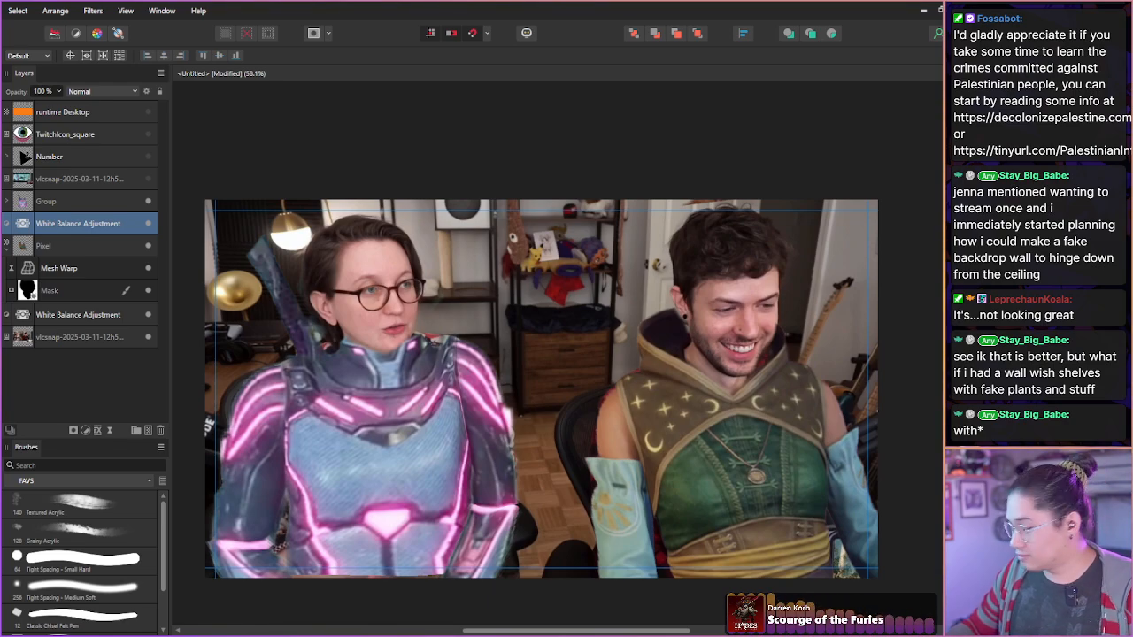
- Paste the fantasy game screenshot above the hidden game screenshot, enlarge it to about 112%, and position it over the canvas
{"action": "key", "text": "ctrl+v"}
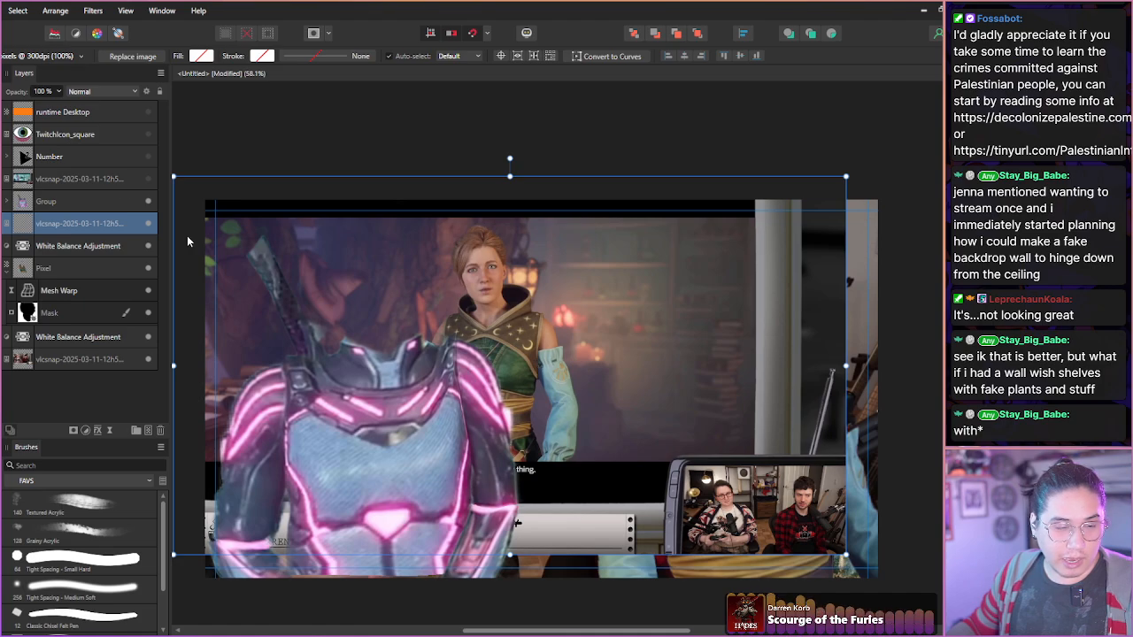
{"action": "left_click_drag", "start_coordinate": [48, 213], "coordinate": [76, 180]}
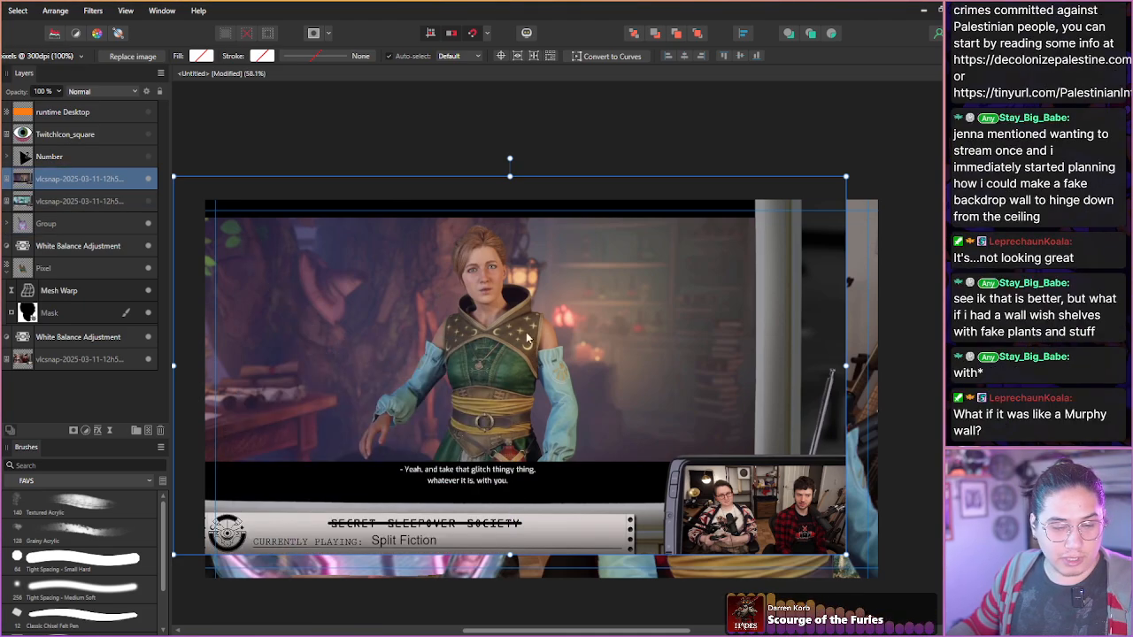
{"action": "mouse_move", "coordinate": [558, 352]}
{"action": "left_mouse_down"}
{"action": "mouse_move", "coordinate": [543, 379]}
{"action": "mouse_move", "coordinate": [542, 364]}
{"action": "left_mouse_up"}
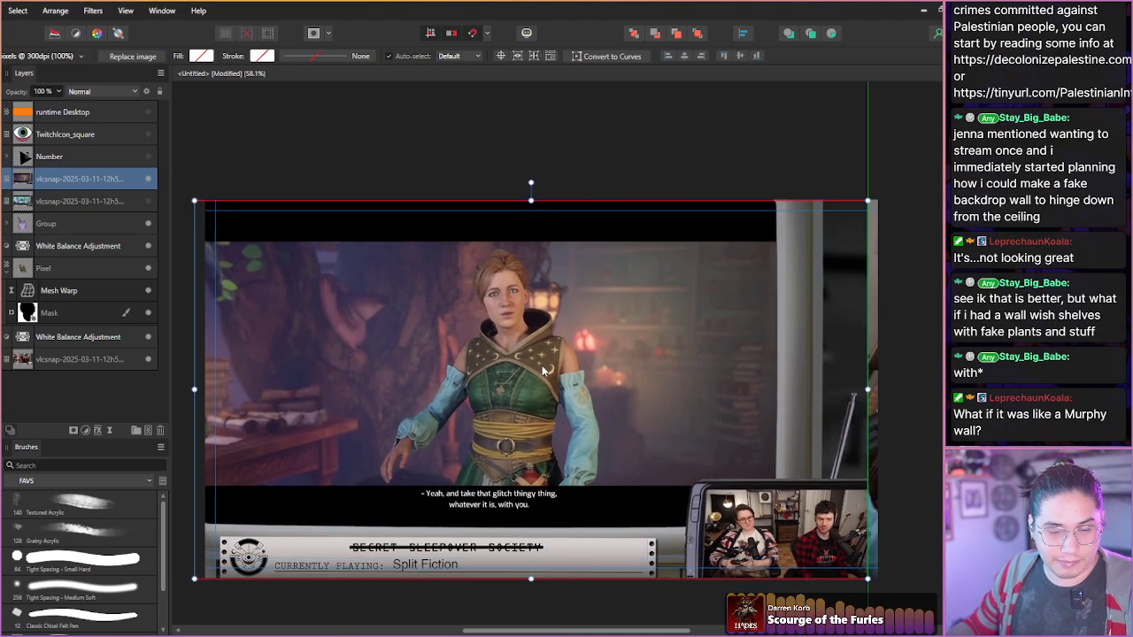
{"action": "left_click_drag", "start_coordinate": [531, 201], "coordinate": [533, 154]}
{"action": "left_click_drag", "start_coordinate": [519, 324], "coordinate": [529, 347]}
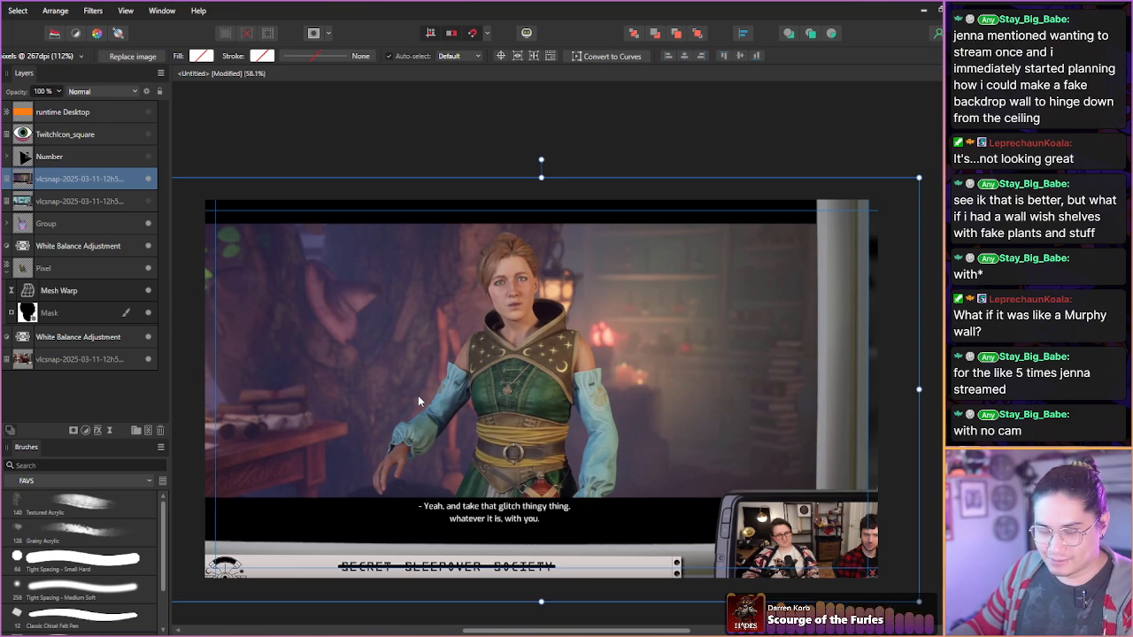
{"action": "scroll", "coordinate": [417, 395], "scroll_direction": "up", "scroll_amount": 3}
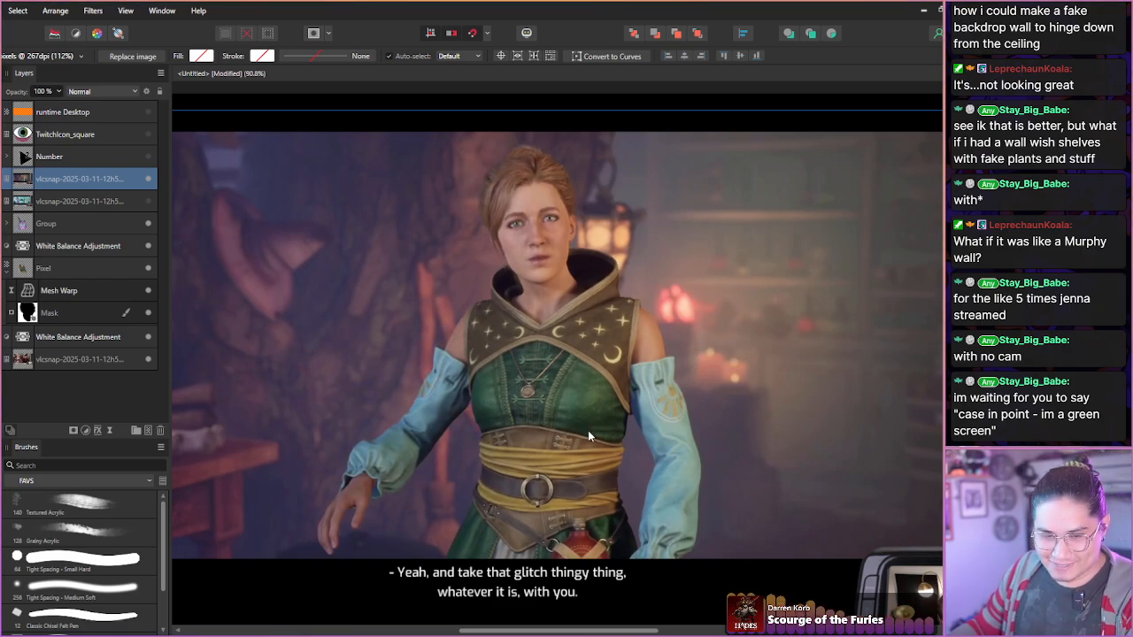
{"action": "scroll", "coordinate": [588, 431], "scroll_direction": "down", "scroll_amount": 3, "text": "ctrl"}
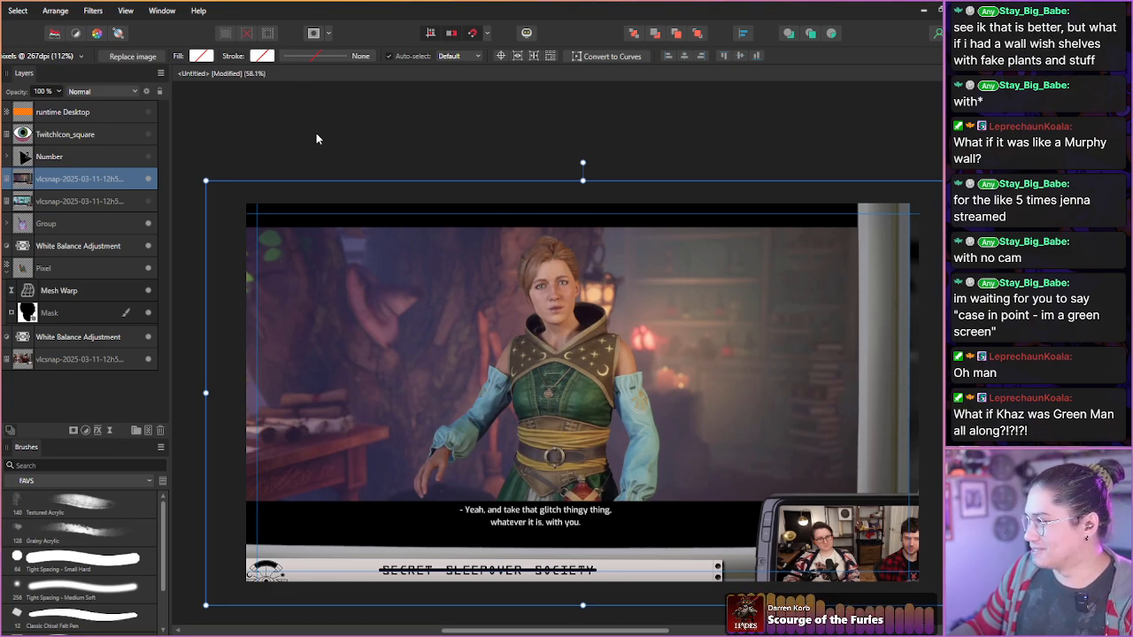
- Add a White Balance adjustment above the fantasy game screenshot
{"action": "left_click", "coordinate": [97, 431]}
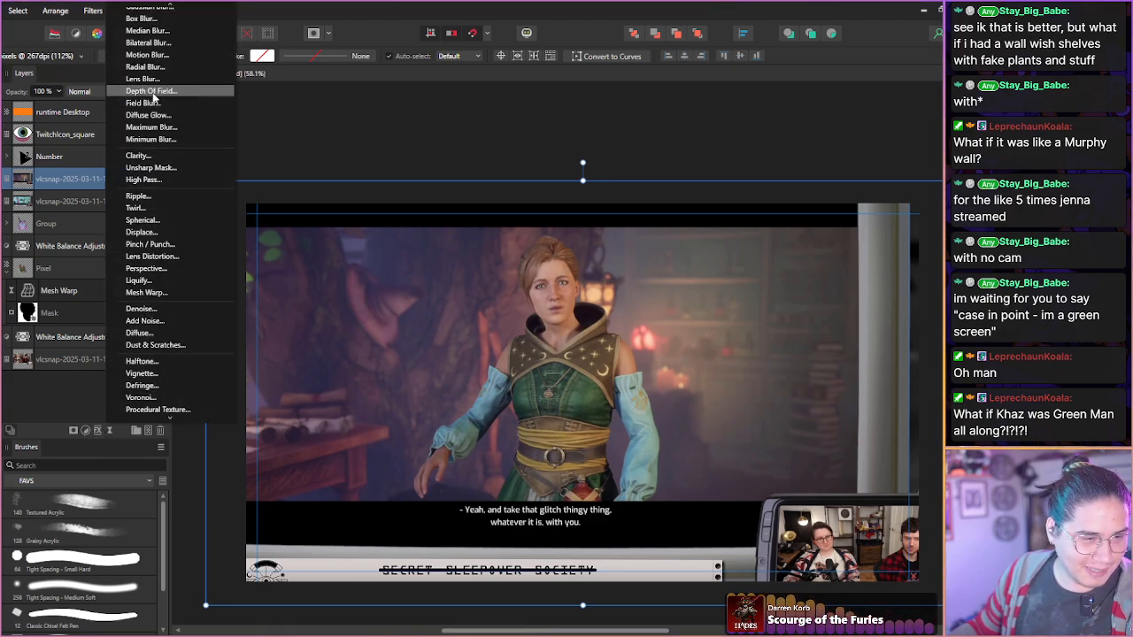
{"action": "left_click", "coordinate": [96, 430]}
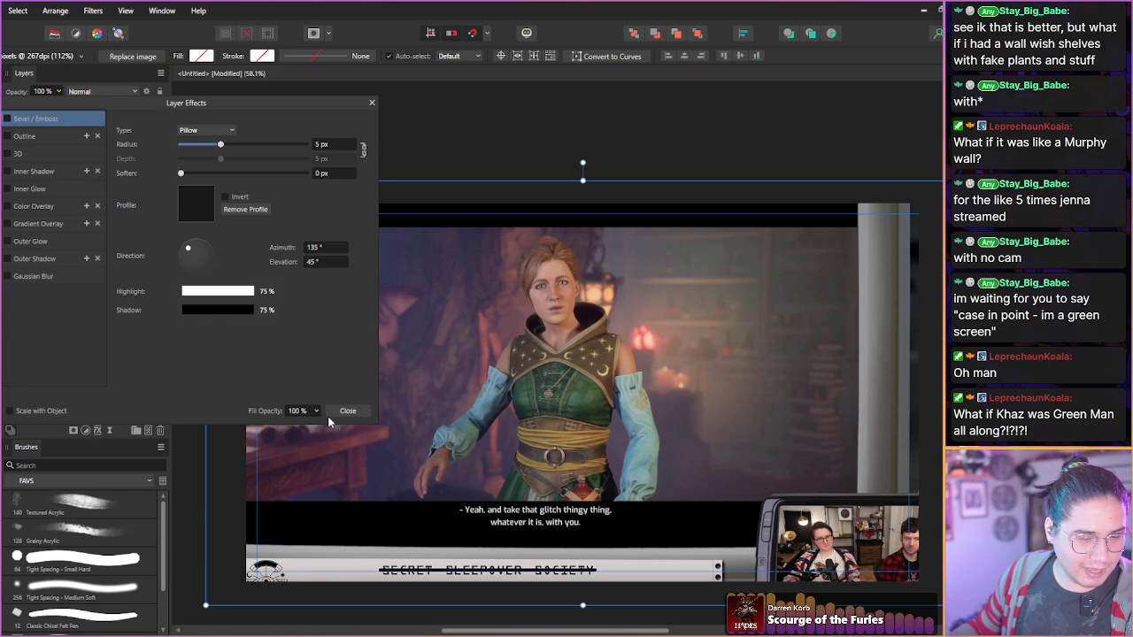
{"action": "left_click", "coordinate": [346, 410]}
{"action": "left_click", "coordinate": [85, 432]}
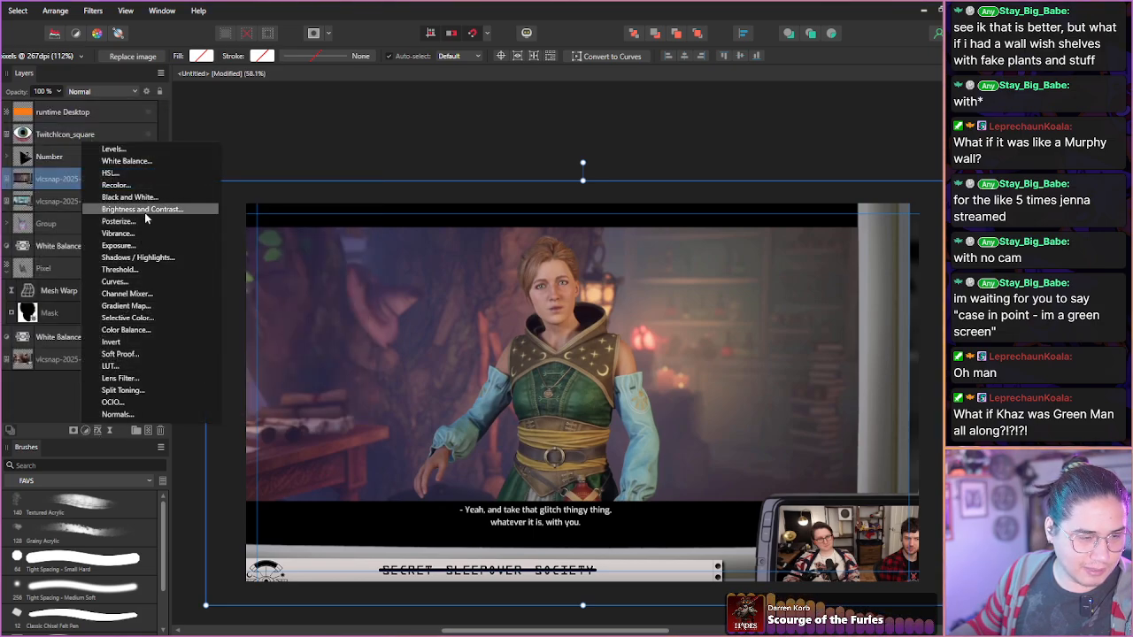
{"action": "left_click", "coordinate": [130, 161]}
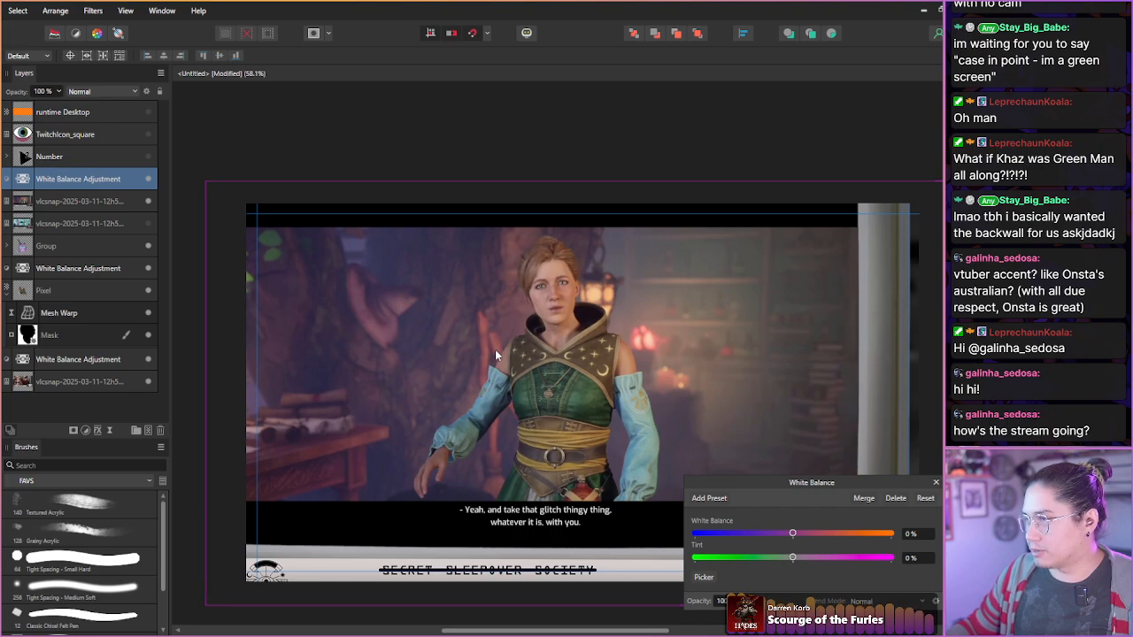
- Close the White Balance settings and examine the fantasy character's face and the lantern behind her up close
{"action": "scroll", "coordinate": [643, 362], "scroll_direction": "up", "scroll_amount": 3}
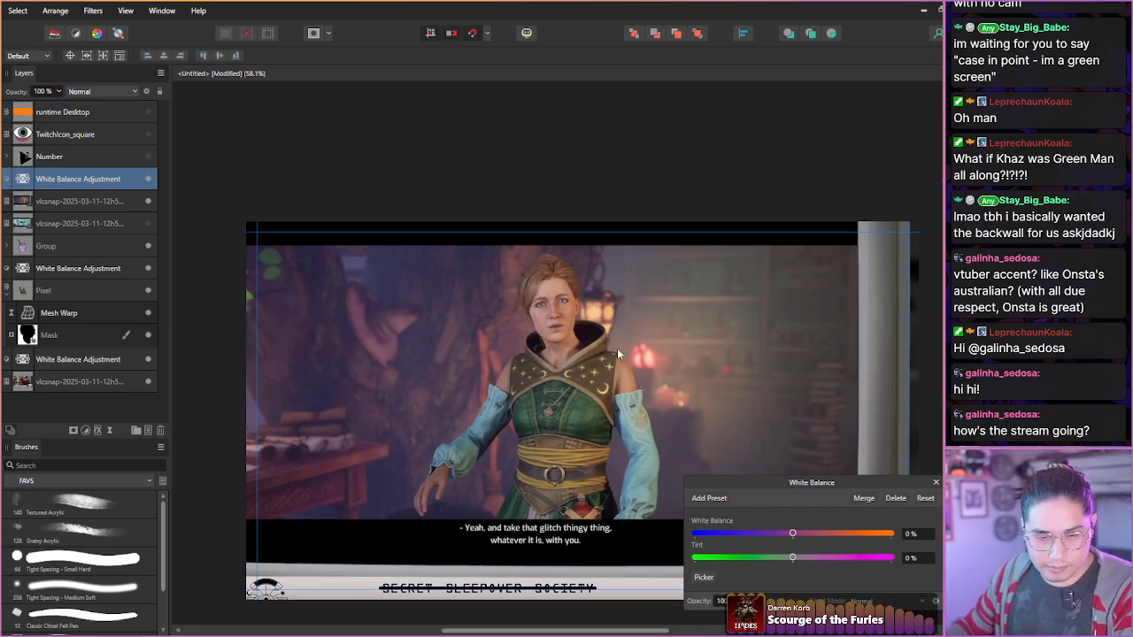
{"action": "scroll", "coordinate": [531, 354], "scroll_direction": "up", "scroll_amount": 4}
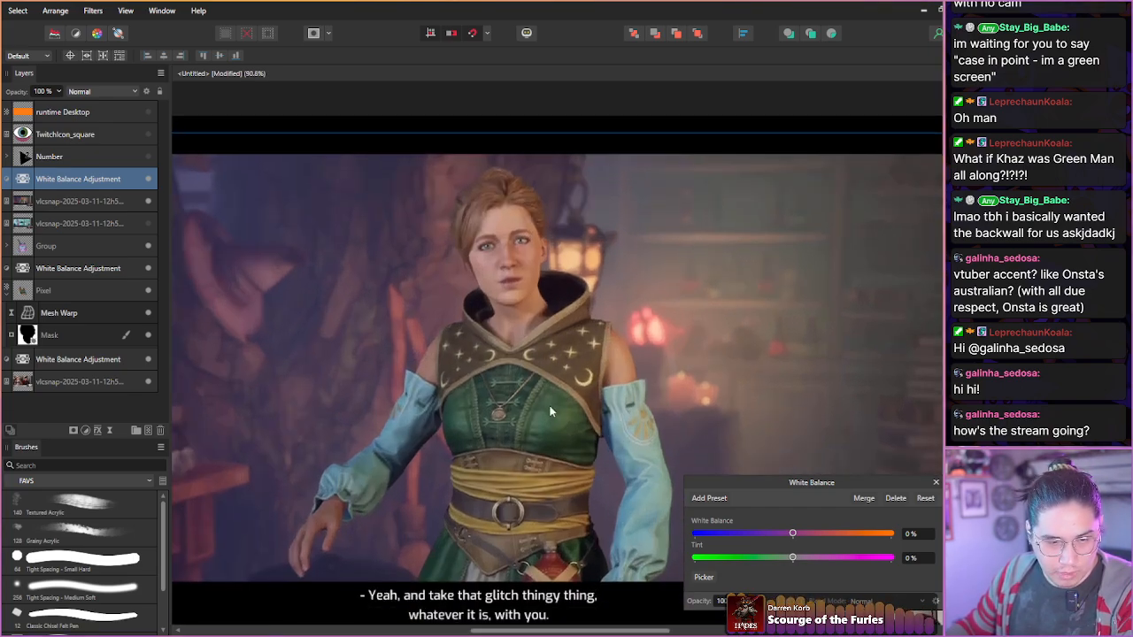
{"action": "scroll", "coordinate": [532, 245], "scroll_direction": "up", "scroll_amount": 5}
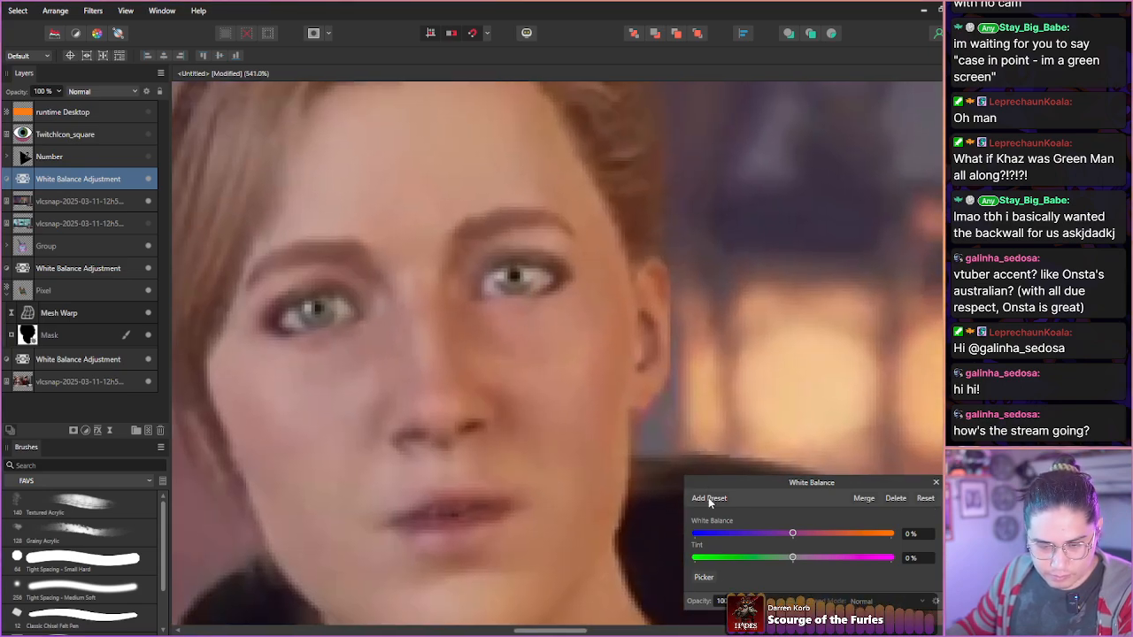
{"action": "left_click_drag", "start_coordinate": [548, 370], "coordinate": [686, 336]}
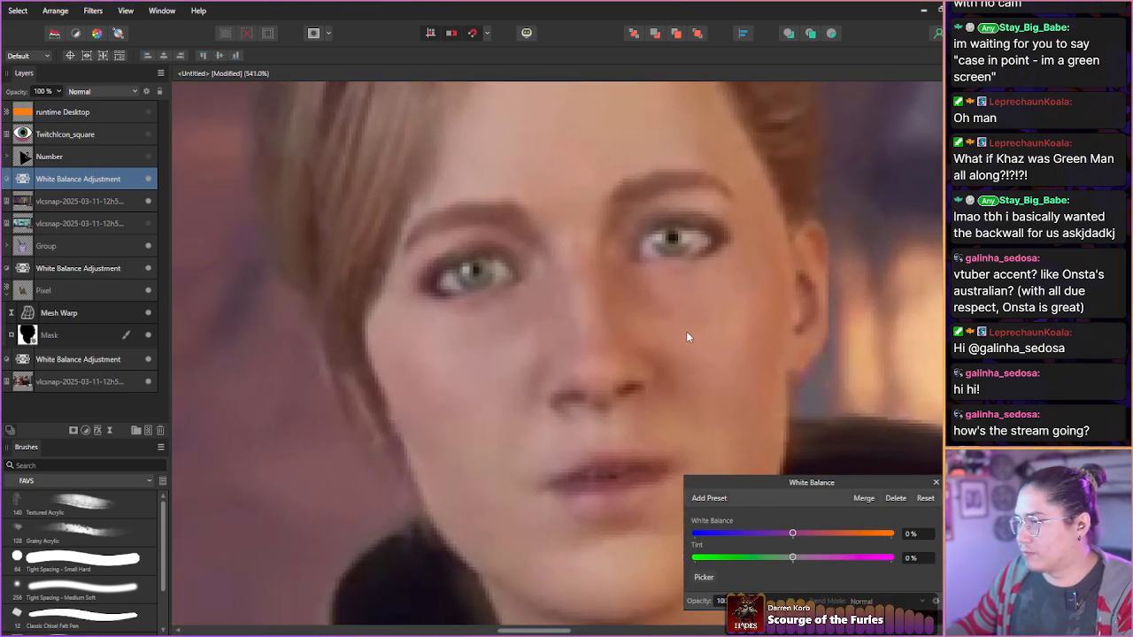
{"action": "left_click_drag", "start_coordinate": [815, 480], "coordinate": [30, 220]}
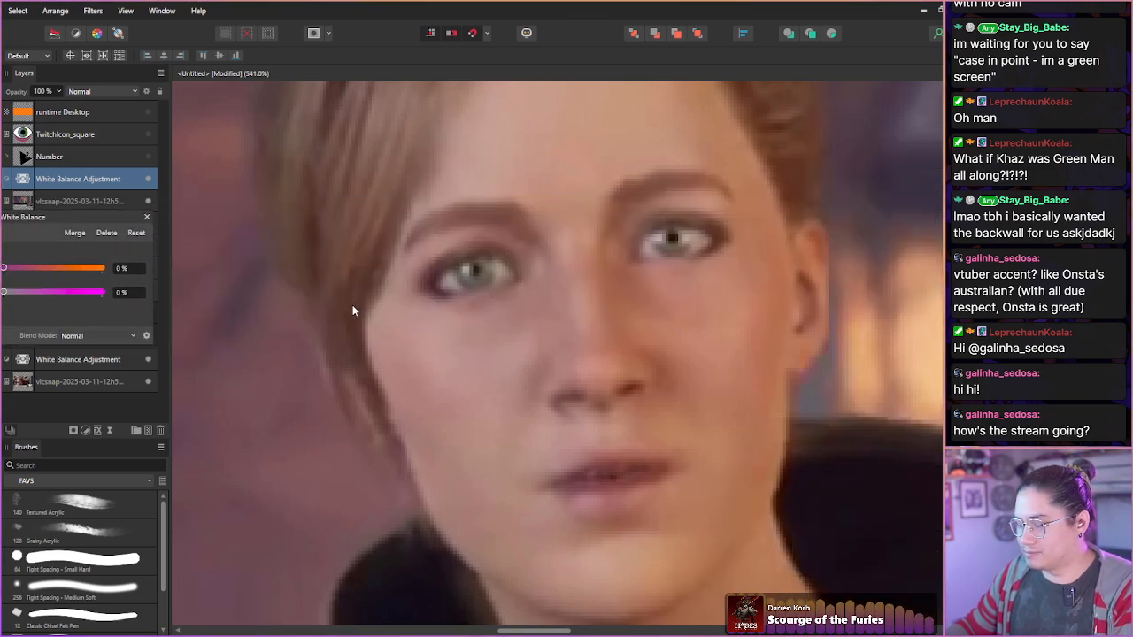
{"action": "key", "text": "Tab"}
{"action": "left_click_drag", "start_coordinate": [443, 360], "coordinate": [742, 370]}
{"action": "left_click", "coordinate": [147, 217]}
{"action": "left_click_drag", "start_coordinate": [430, 289], "coordinate": [202, 318]}
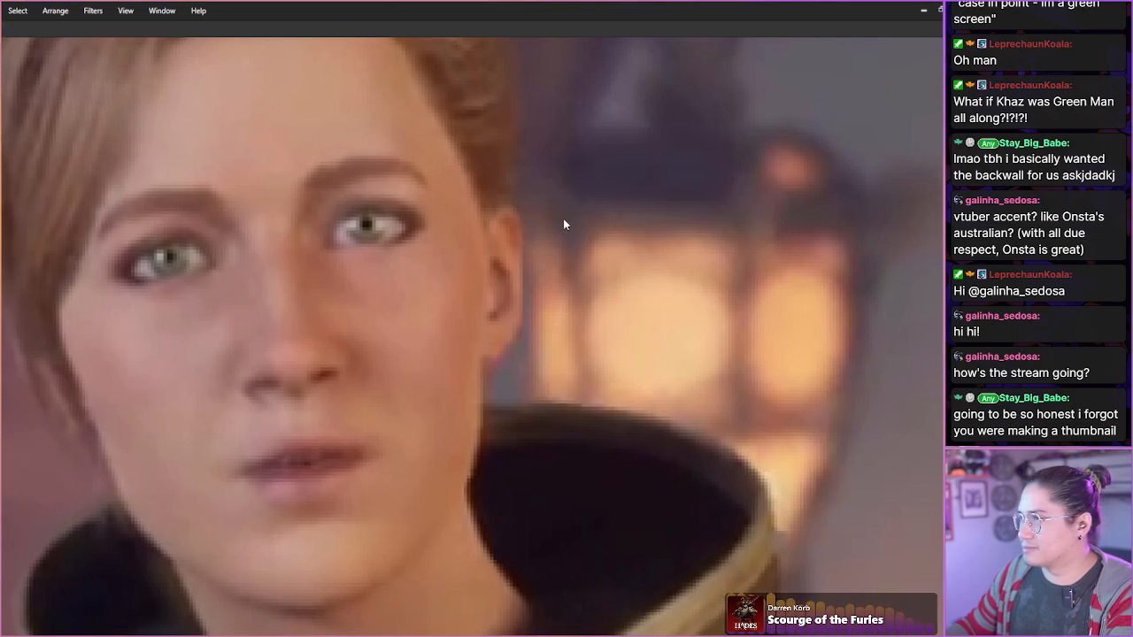
{"action": "key", "text": "Tab"}
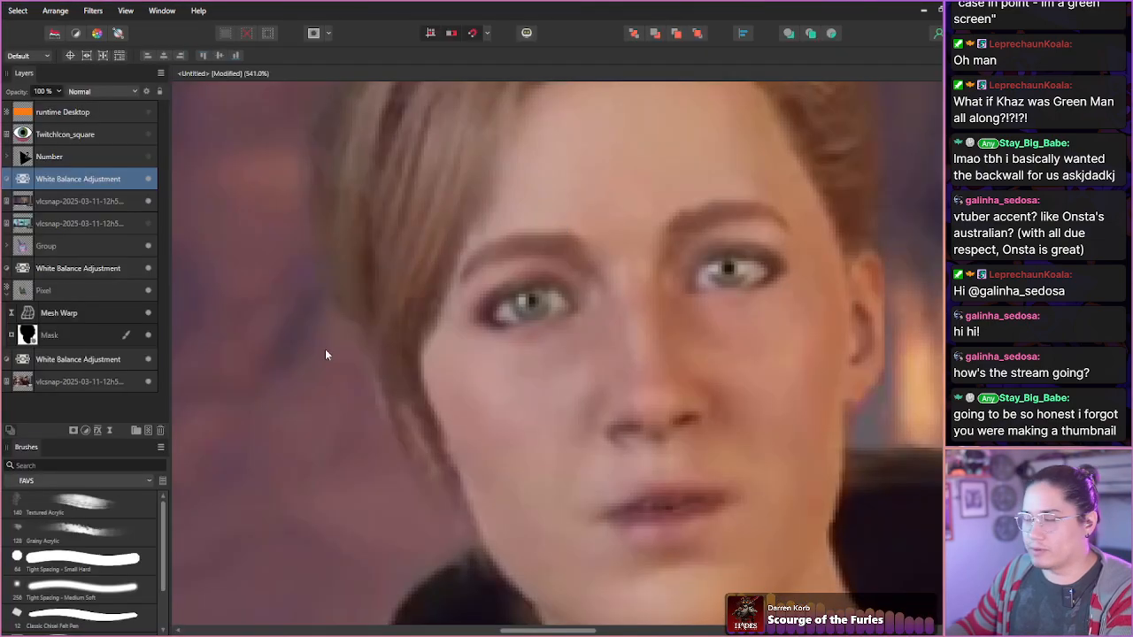
{"action": "key", "text": "ctrl+0"}
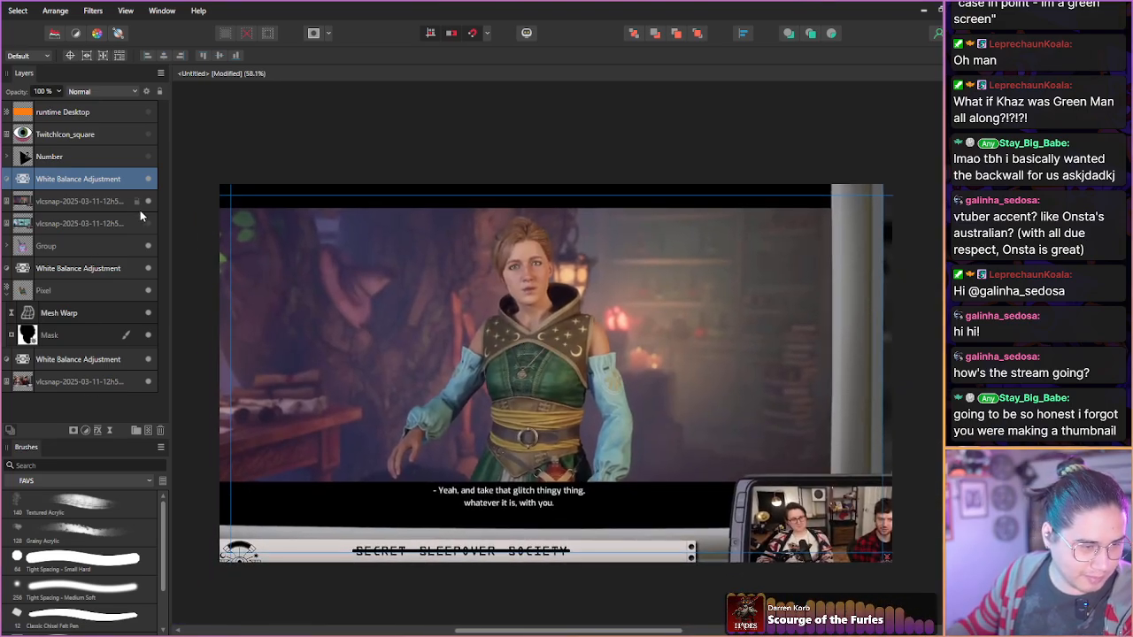
- Hide the armor group, outfit pixel layer, base photo and their White Balance adjustments, leaving the fantasy game screenshot shown
{"action": "left_click", "coordinate": [147, 206]}
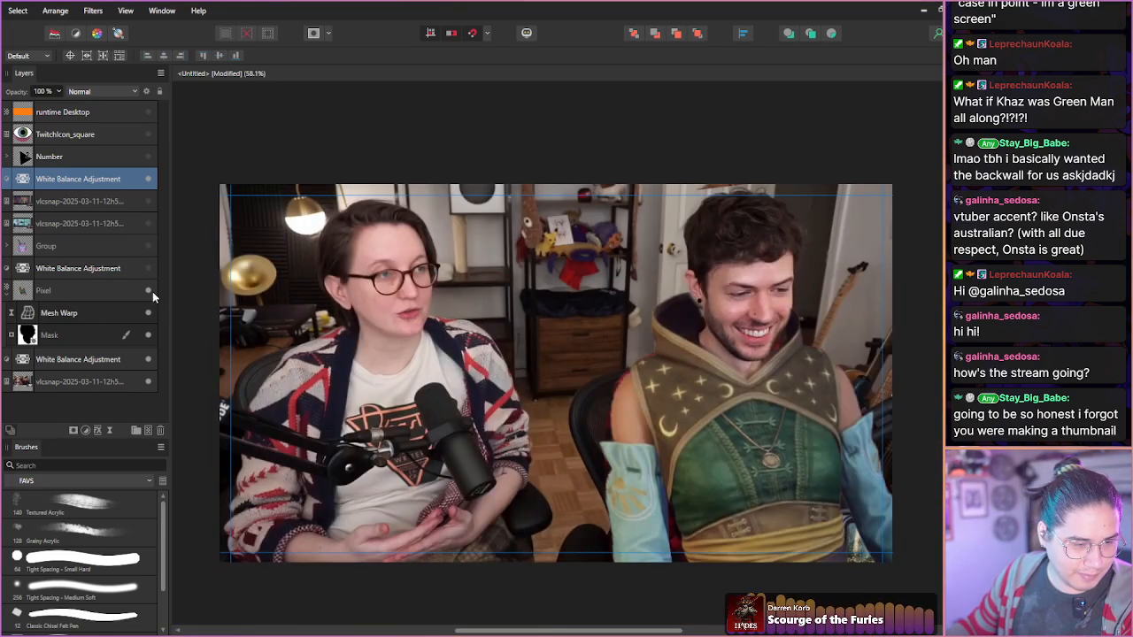
{"action": "left_click", "coordinate": [149, 292]}
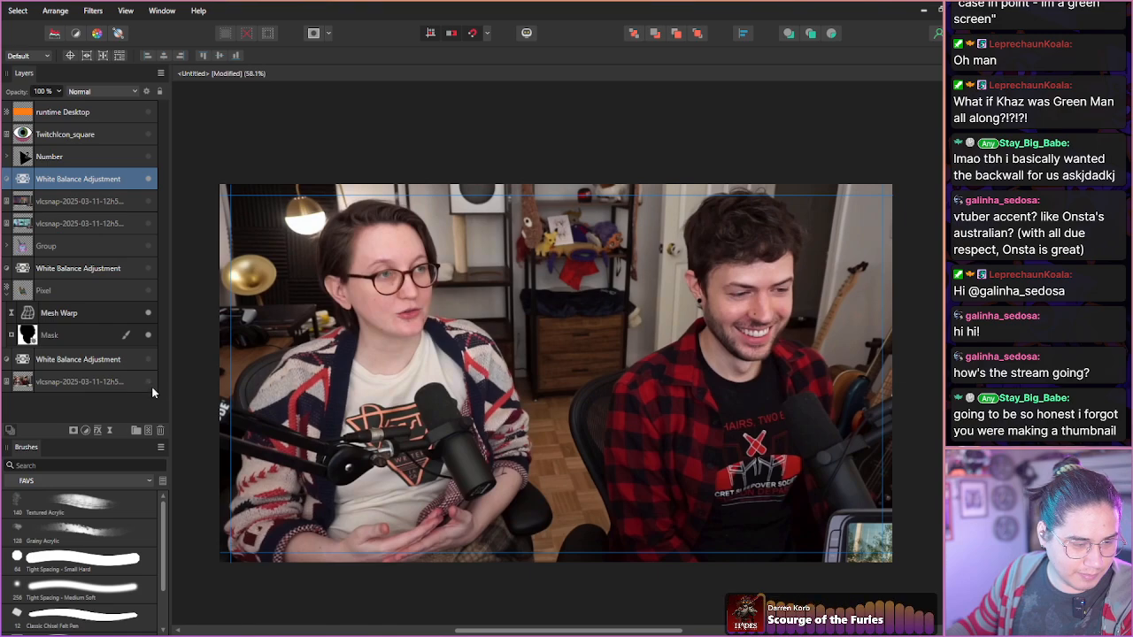
{"action": "left_click", "coordinate": [148, 382]}
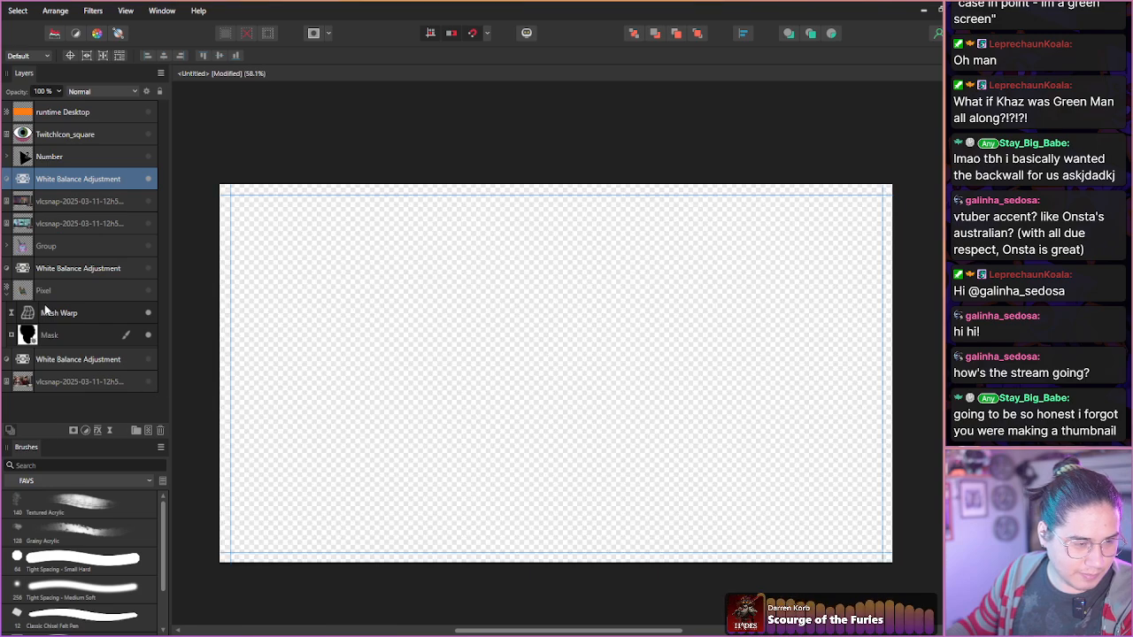
{"action": "left_click", "coordinate": [71, 211]}
{"action": "left_click", "coordinate": [149, 203]}
- Enlarge the fantasy game screenshot to about 484% and position it with the character's face on the canvas's left side
{"action": "scroll", "coordinate": [560, 460], "scroll_direction": "down", "scroll_amount": 3}
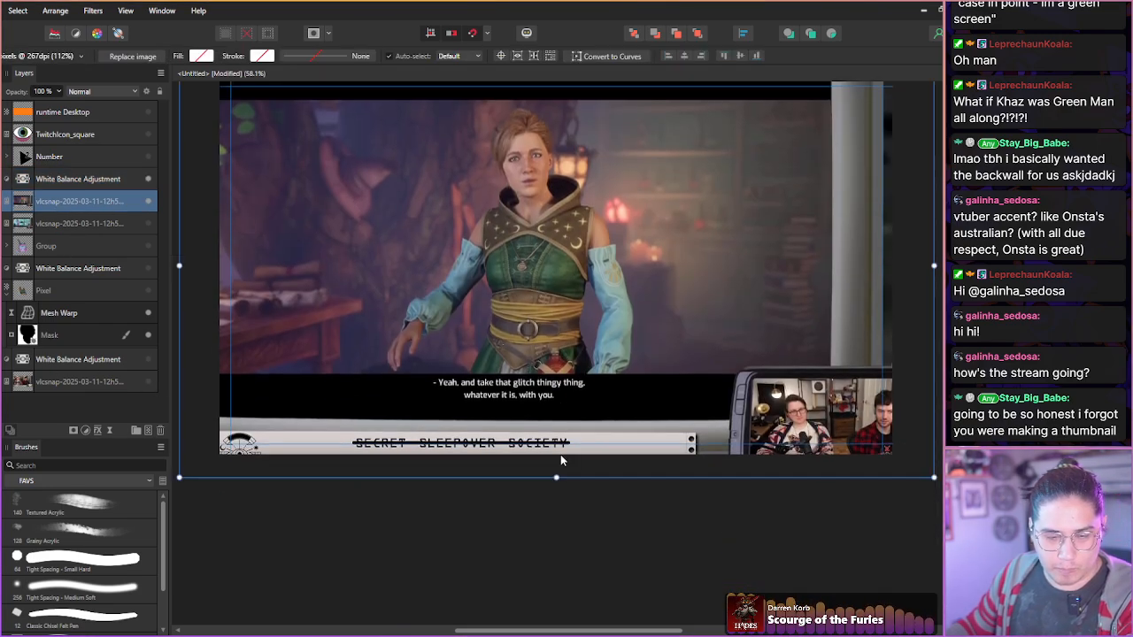
{"action": "scroll", "coordinate": [561, 455], "scroll_direction": "down", "scroll_amount": 5}
{"action": "left_click_drag", "start_coordinate": [550, 458], "coordinate": [552, 625]}
{"action": "left_click_drag", "start_coordinate": [566, 554], "coordinate": [558, 520]}
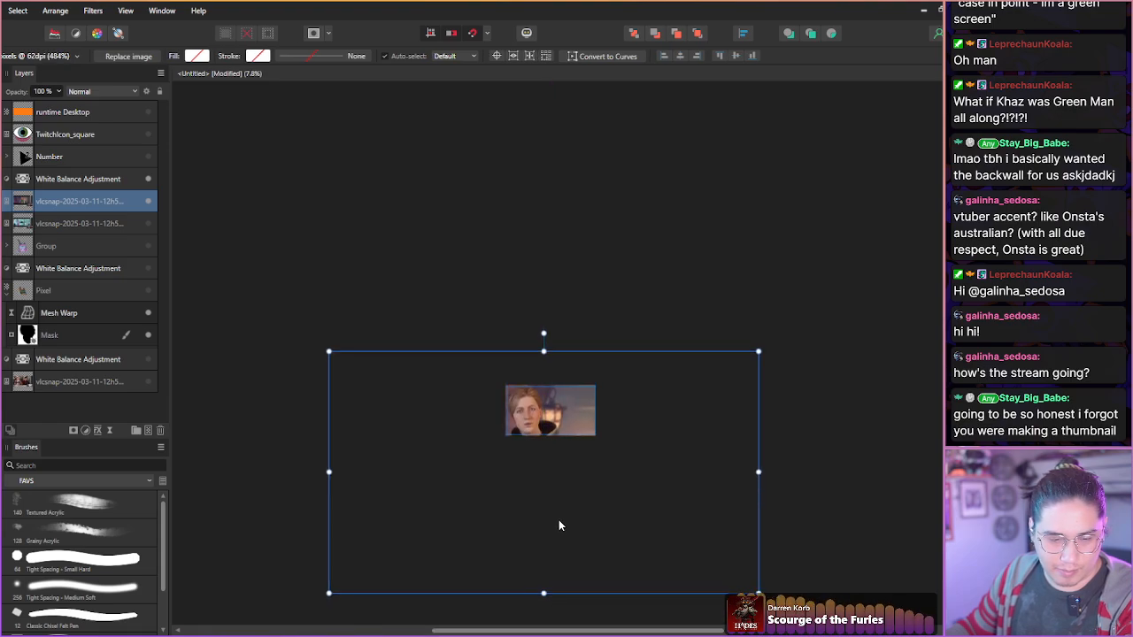
{"action": "scroll", "coordinate": [576, 471], "scroll_direction": "up", "scroll_amount": 2}
{"action": "scroll", "coordinate": [578, 560], "scroll_direction": "up", "scroll_amount": 3}
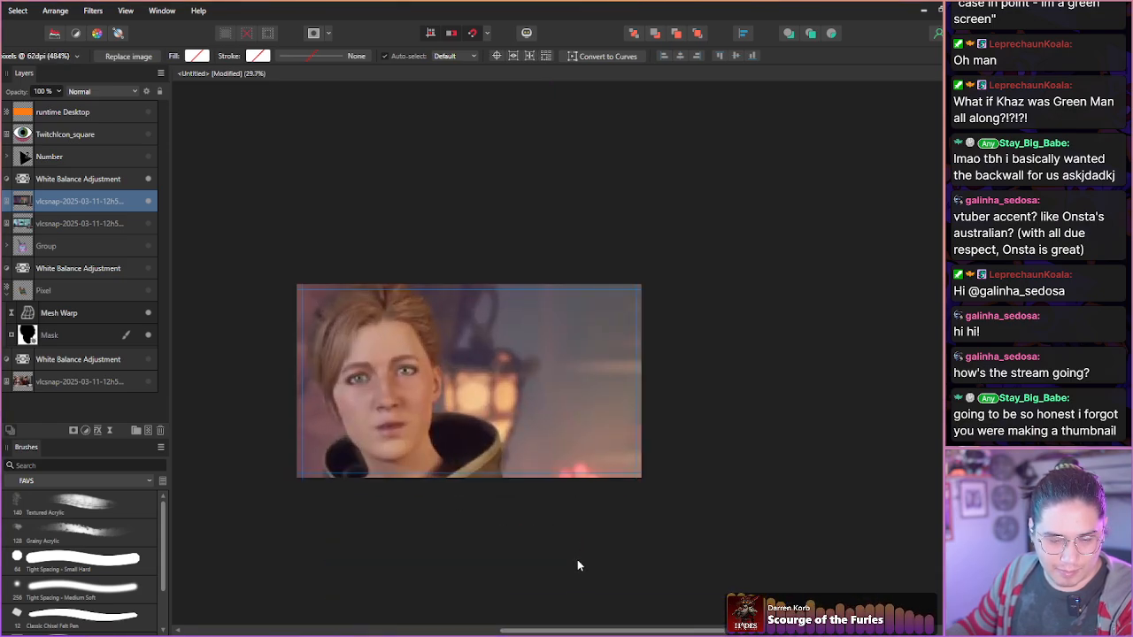
{"action": "scroll", "coordinate": [558, 549], "scroll_direction": "up", "scroll_amount": 2}
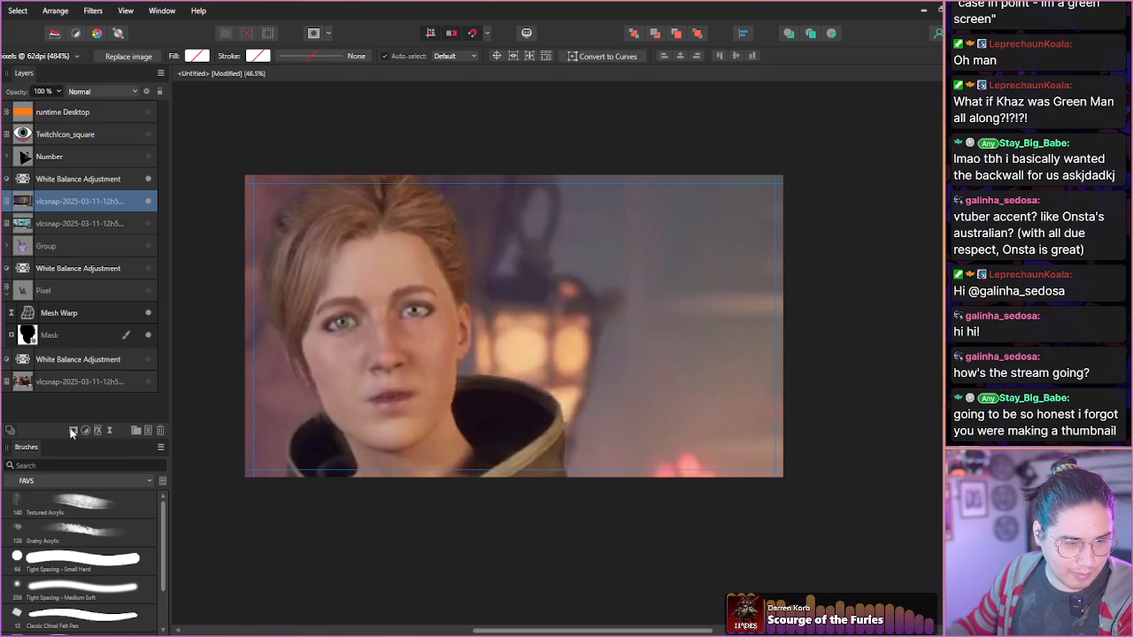
{"action": "left_click", "coordinate": [61, 409]}
{"action": "key", "text": "t"}
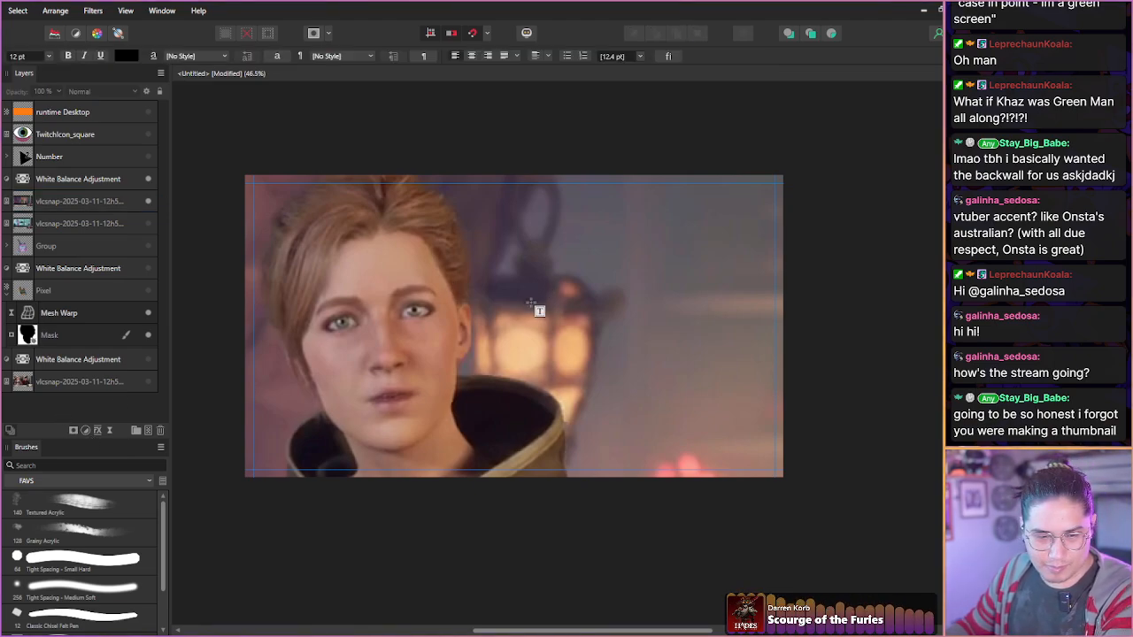
{"action": "left_click", "coordinate": [514, 328]}
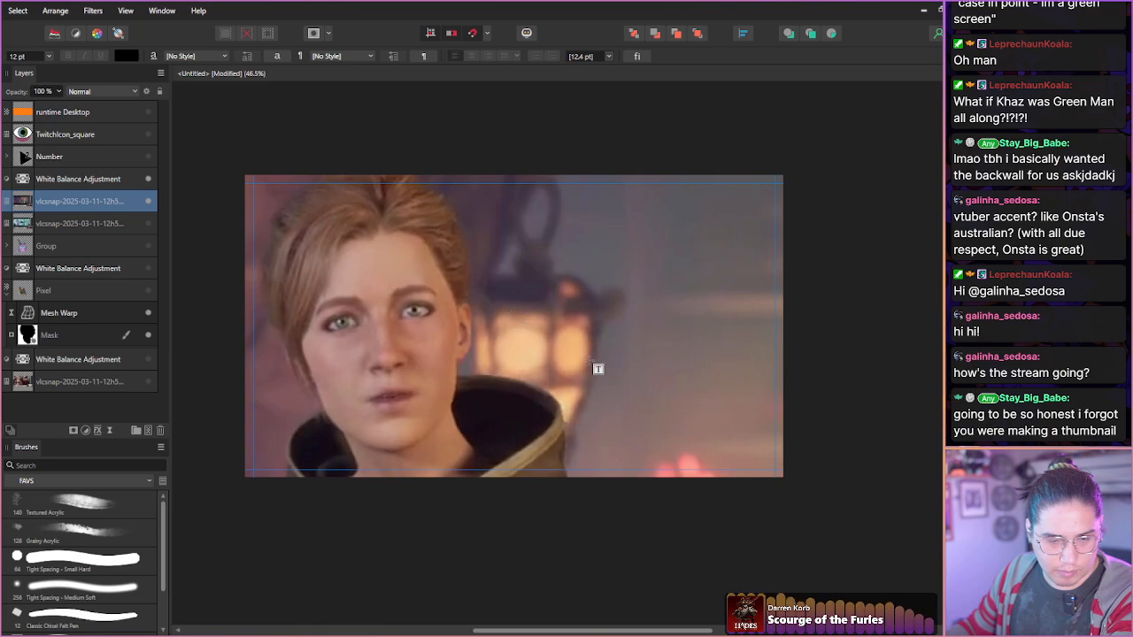
{"action": "left_click_drag", "start_coordinate": [493, 259], "coordinate": [587, 322]}
{"action": "key", "text": "ctrl+z"}
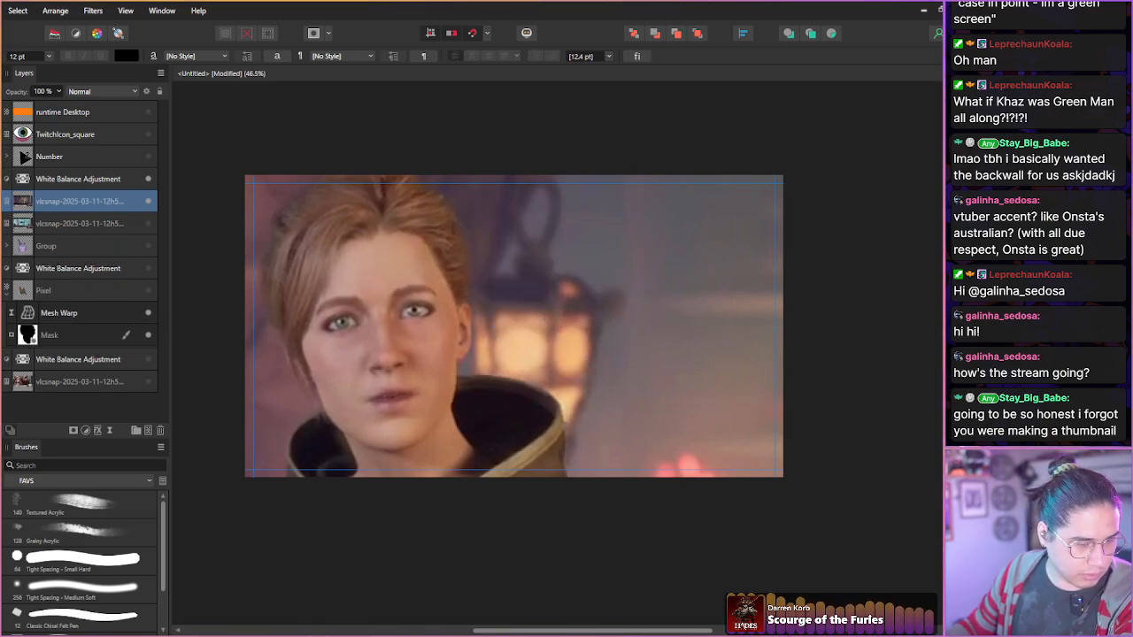
- Add the white art text "PIGS?" at about 53.9 pt beside the character's face, above the lantern
{"action": "key", "text": "t"}
{"action": "left_click_drag", "start_coordinate": [490, 262], "coordinate": [490, 324]}
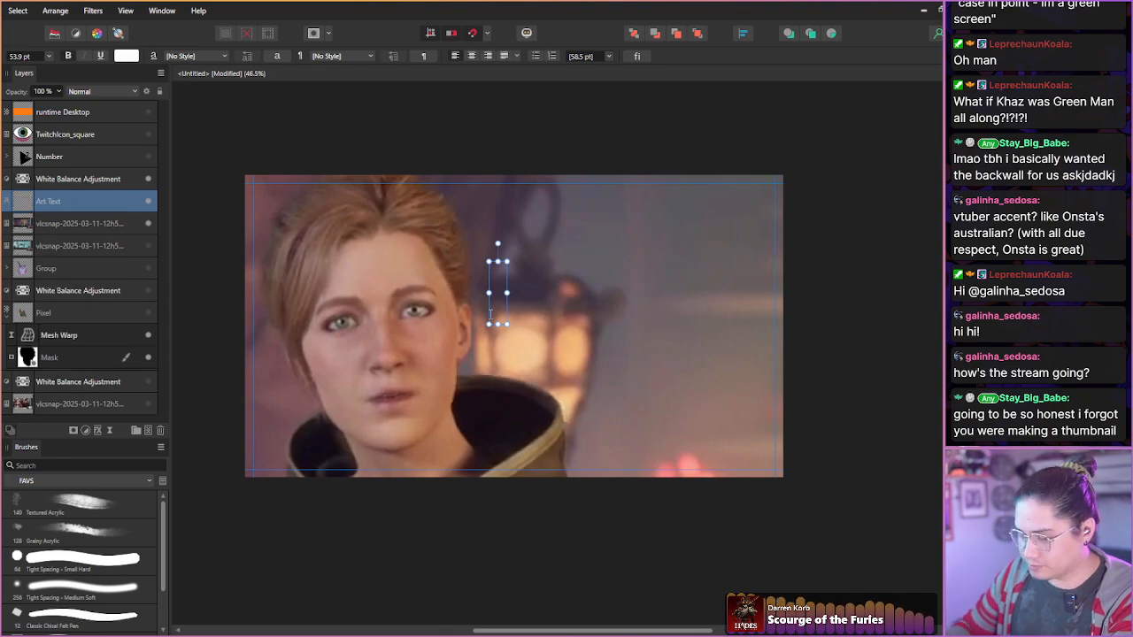
{"action": "type", "text": "PIGS?"}
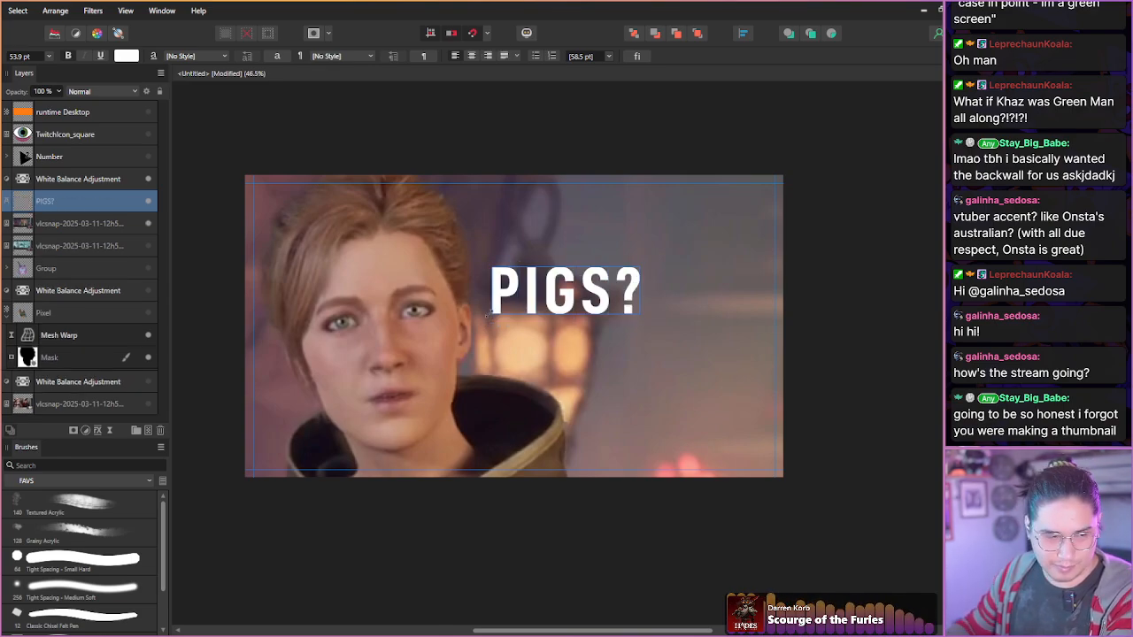
- Enlarge the "PIGS?" text to about 84.3 pt and move it clear of the character's face
{"action": "key", "text": "Escape"}
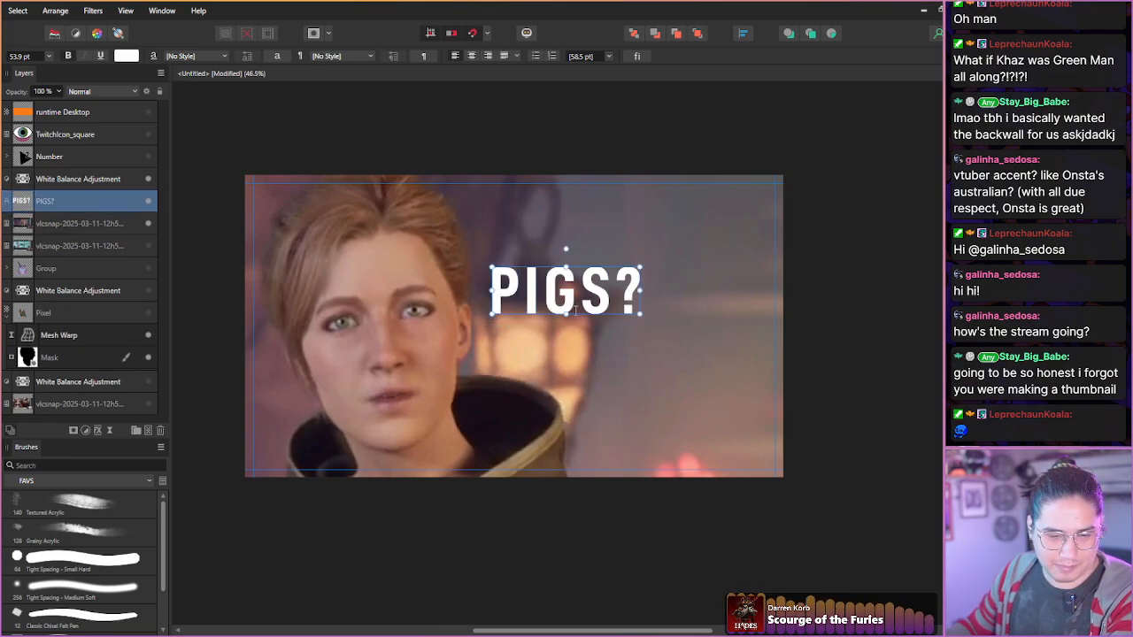
{"action": "left_click_drag", "start_coordinate": [565, 314], "coordinate": [567, 340]}
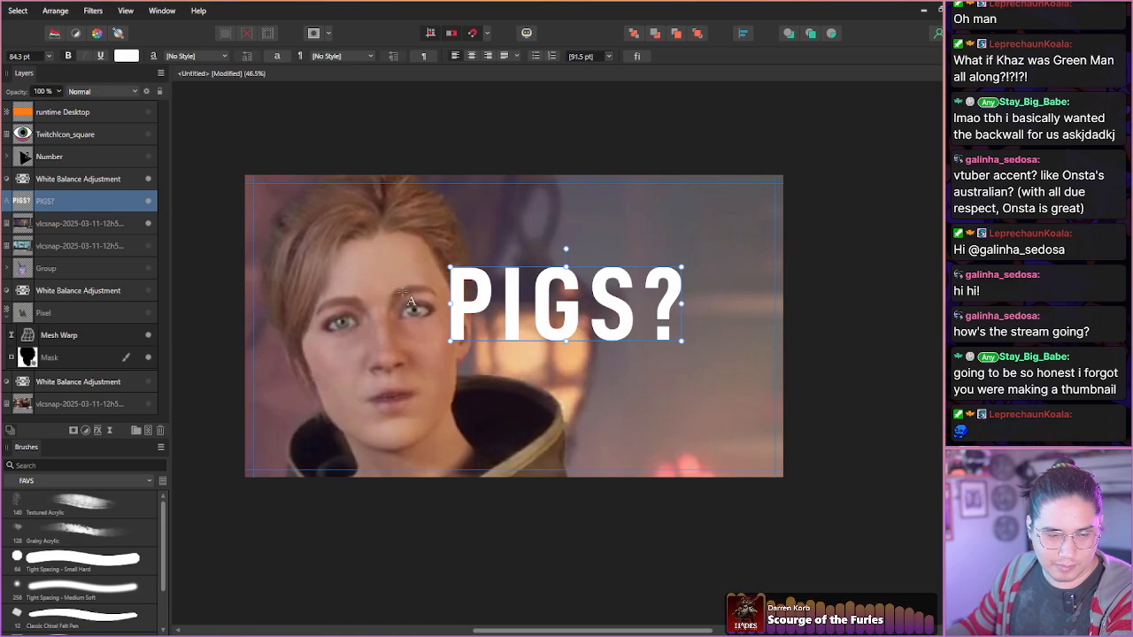
{"action": "key", "text": "v"}
{"action": "left_click_drag", "start_coordinate": [496, 320], "coordinate": [562, 326]}
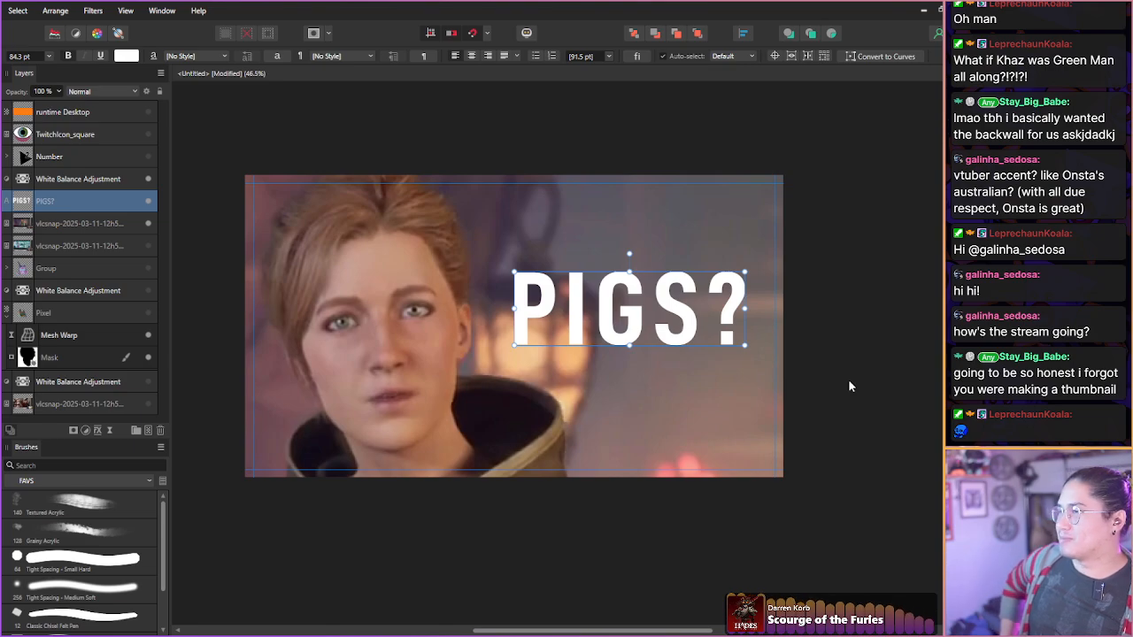
- Examine the captioned character close-up at a larger size with the interface panels hidden, then bring the panels back
{"action": "key", "text": "h"}
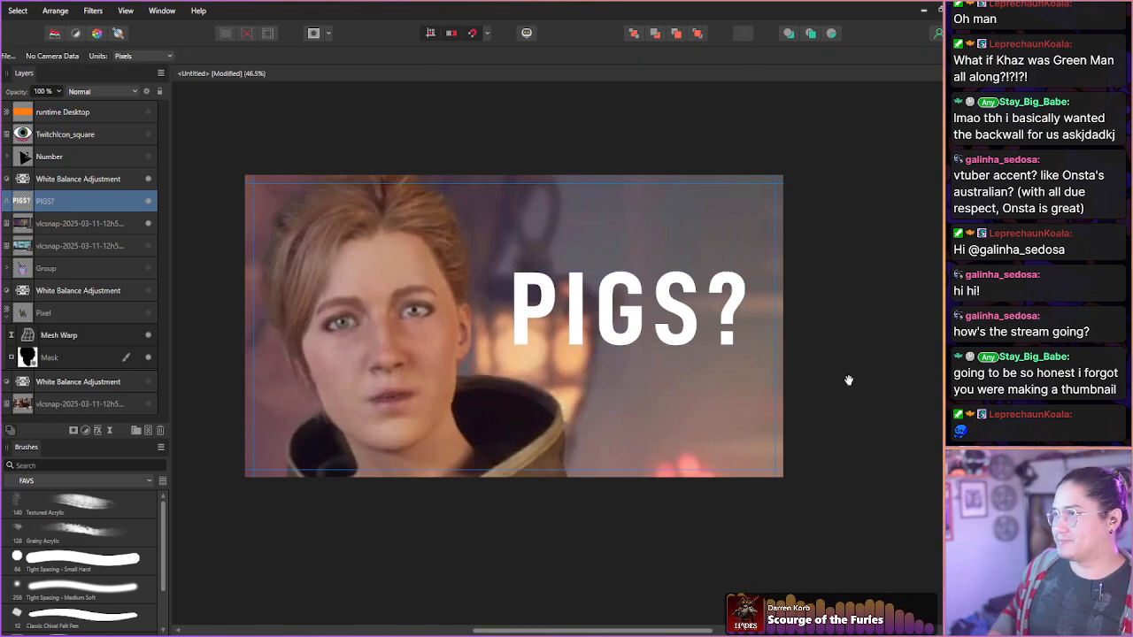
{"action": "key", "text": "Tab"}
{"action": "left_click_drag", "start_coordinate": [670, 395], "coordinate": [1057, 208]}
{"action": "left_click_drag", "start_coordinate": [480, 202], "coordinate": [333, 445]}
{"action": "scroll", "coordinate": [353, 406], "scroll_direction": "up", "scroll_amount": 2}
{"action": "left_click_drag", "start_coordinate": [352, 405], "coordinate": [407, 430]}
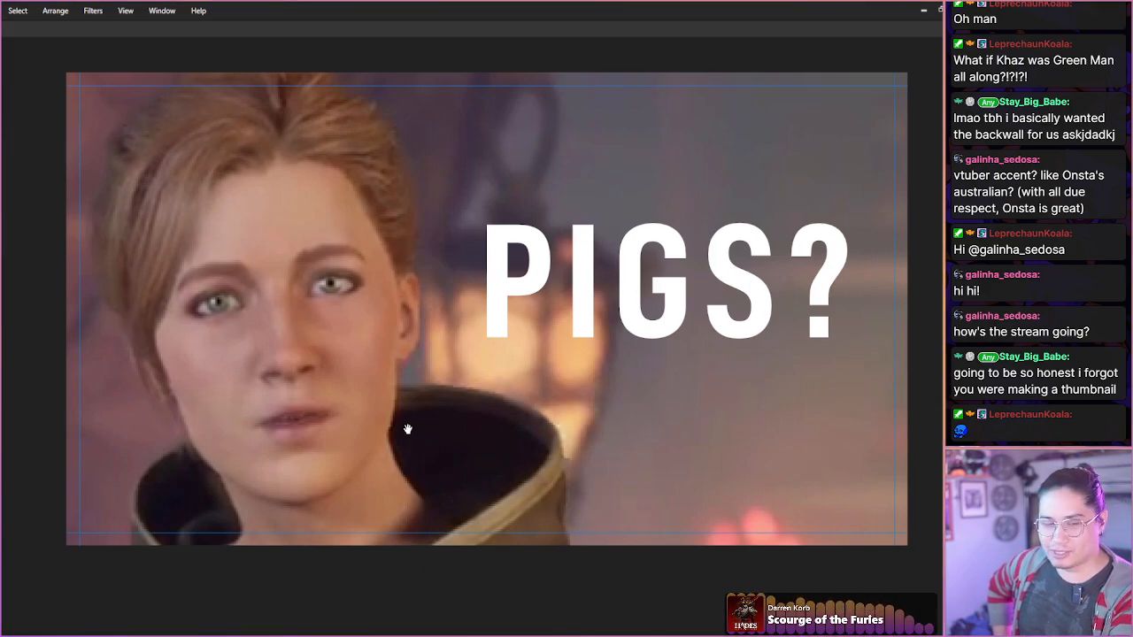
{"action": "key", "text": "Tab"}
{"action": "left_click_drag", "start_coordinate": [566, 442], "coordinate": [364, 448]}
{"action": "left_click_drag", "start_coordinate": [480, 443], "coordinate": [401, 443]}
{"action": "scroll", "coordinate": [460, 428], "scroll_direction": "down", "scroll_amount": 3}
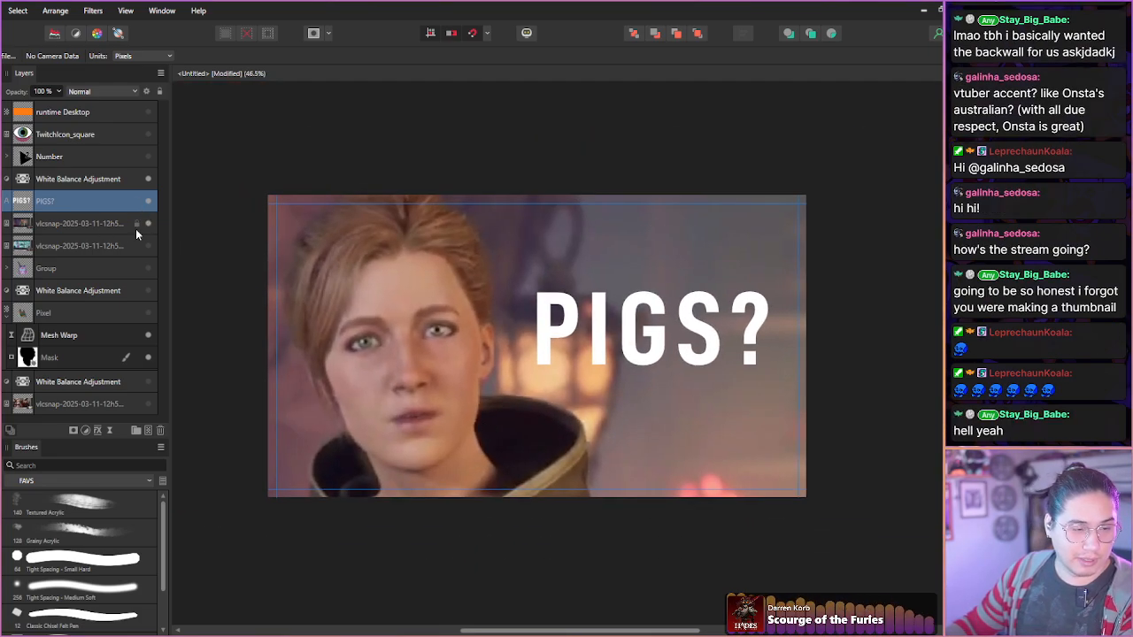
- Place the White Balance adjustment beneath the "PIGS?" text and sample the white of the character's eye as its neutral color
{"action": "left_click", "coordinate": [108, 223], "text": "shift"}
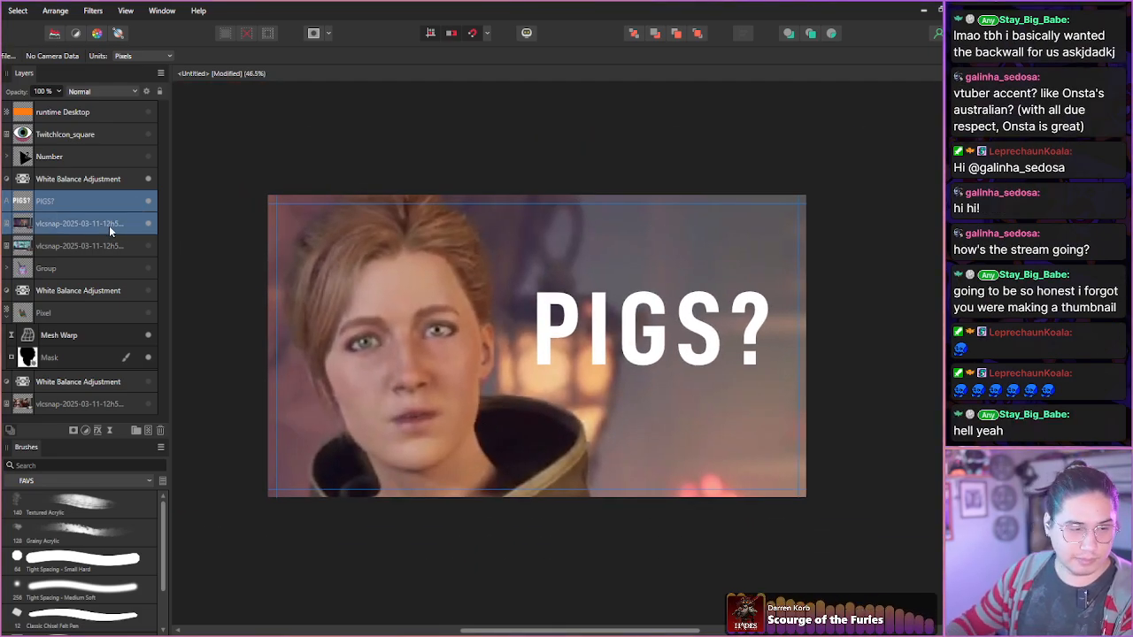
{"action": "left_click", "coordinate": [110, 226]}
{"action": "left_click_drag", "start_coordinate": [68, 184], "coordinate": [67, 213]}
{"action": "double_click", "coordinate": [23, 199]}
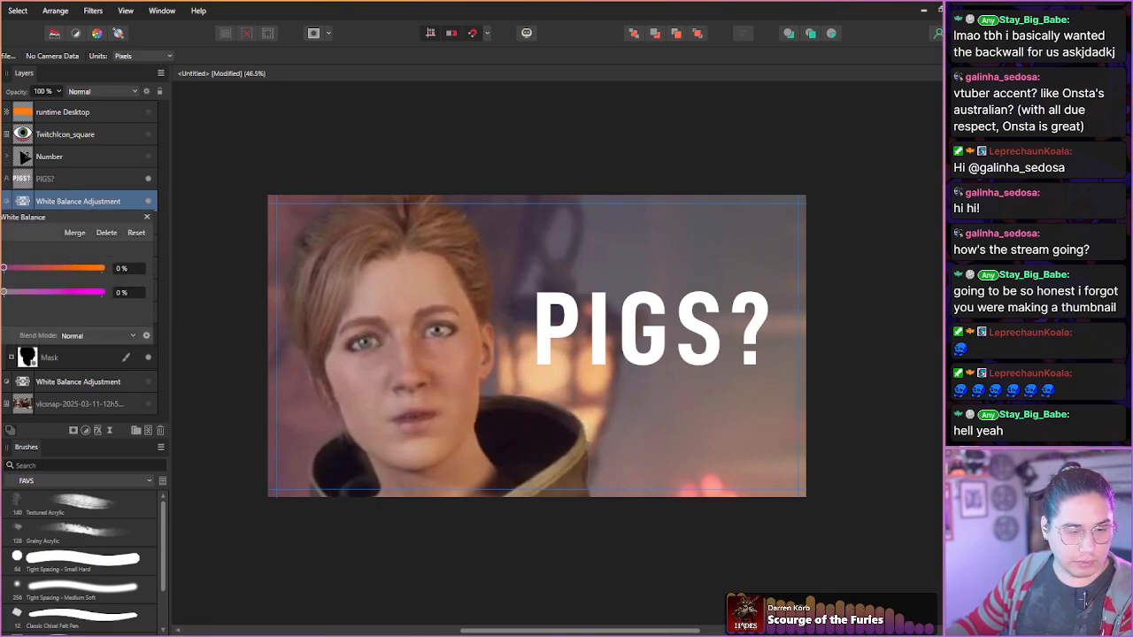
{"action": "scroll", "coordinate": [443, 410], "scroll_direction": "up", "scroll_amount": 6}
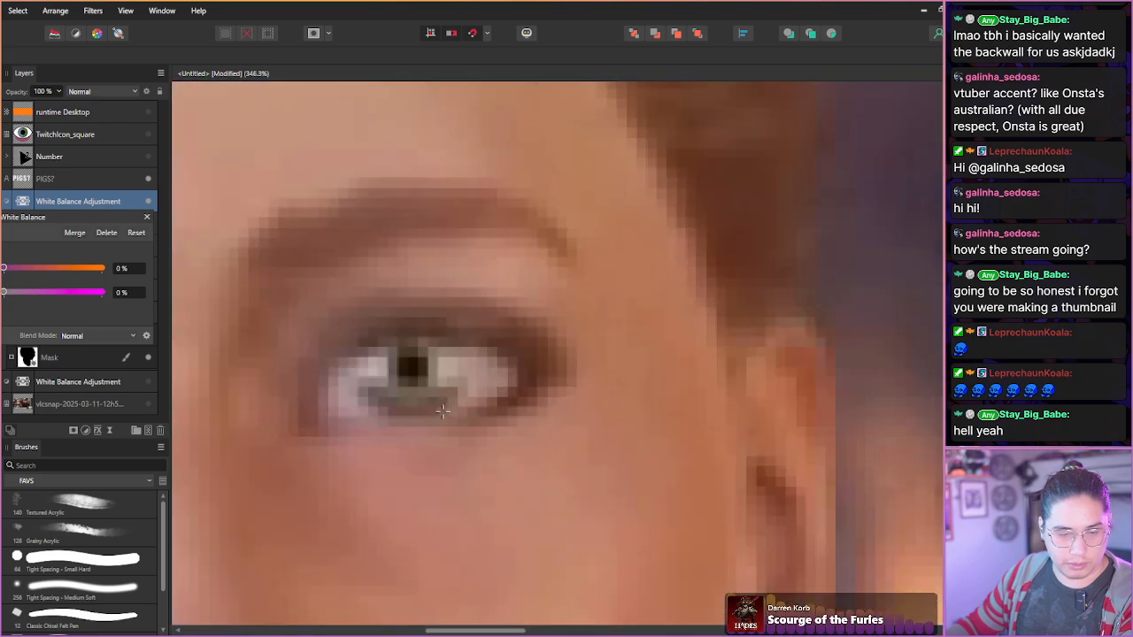
{"action": "left_click", "coordinate": [487, 375]}
{"action": "scroll", "coordinate": [487, 376], "scroll_direction": "down", "scroll_amount": 8}
{"action": "scroll", "coordinate": [335, 373], "scroll_direction": "up", "scroll_amount": 1}
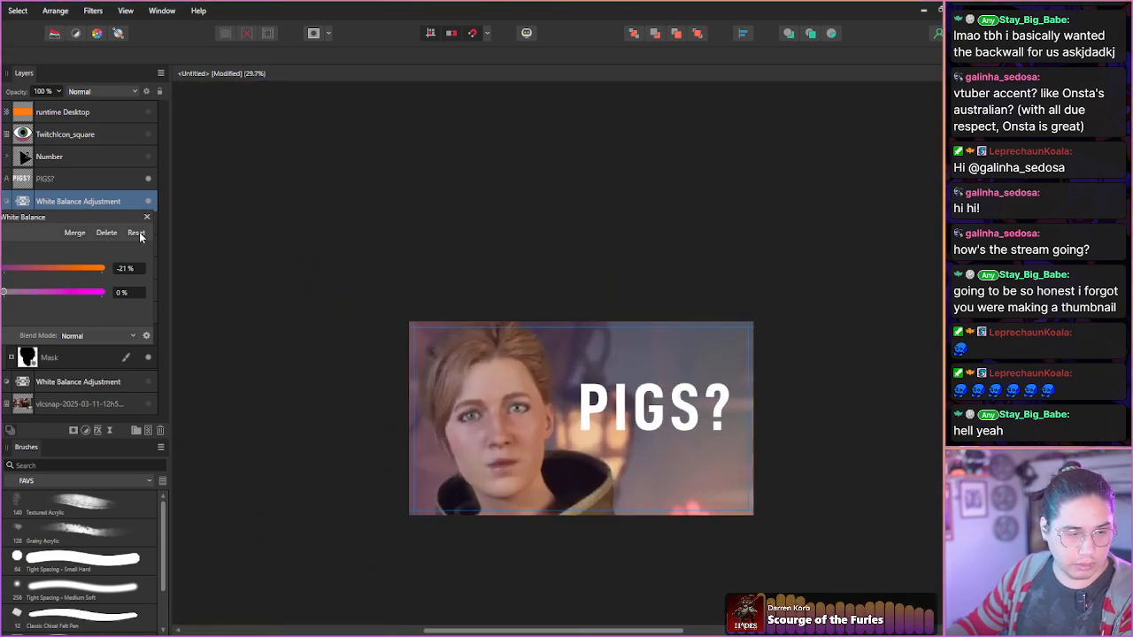
{"action": "left_click", "coordinate": [150, 219]}
- Move the White Balance adjustment below the fantasy screenshot, hide that screenshot and the "PIGS?" text, and show the layers underneath
{"action": "left_click_drag", "start_coordinate": [118, 207], "coordinate": [83, 219]}
{"action": "left_click", "coordinate": [146, 223]}
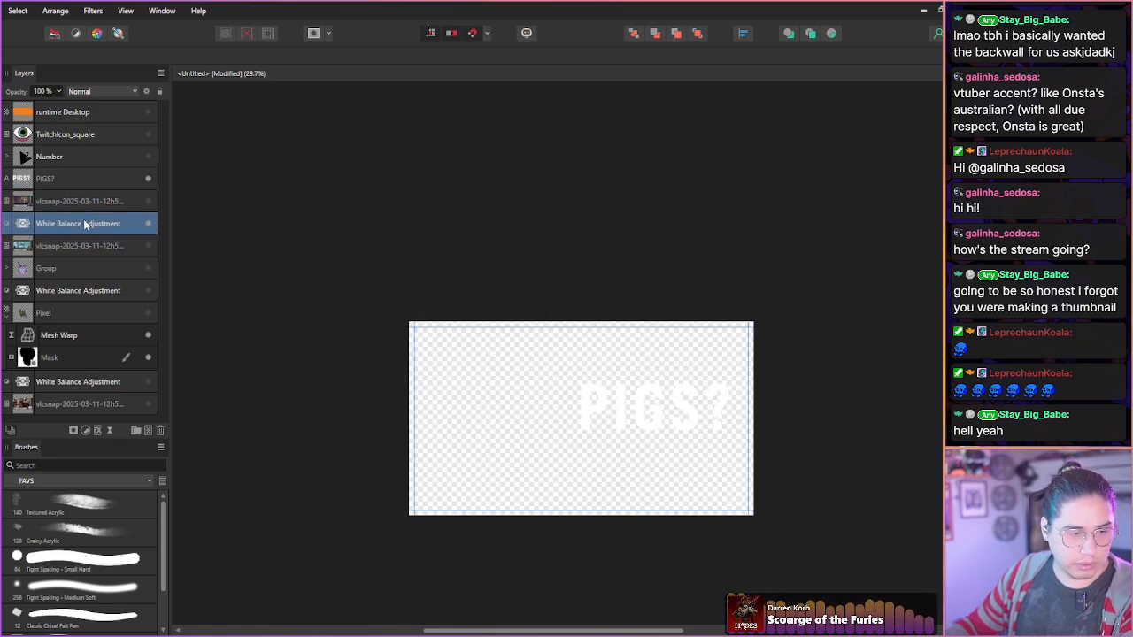
{"action": "left_click", "coordinate": [149, 245]}
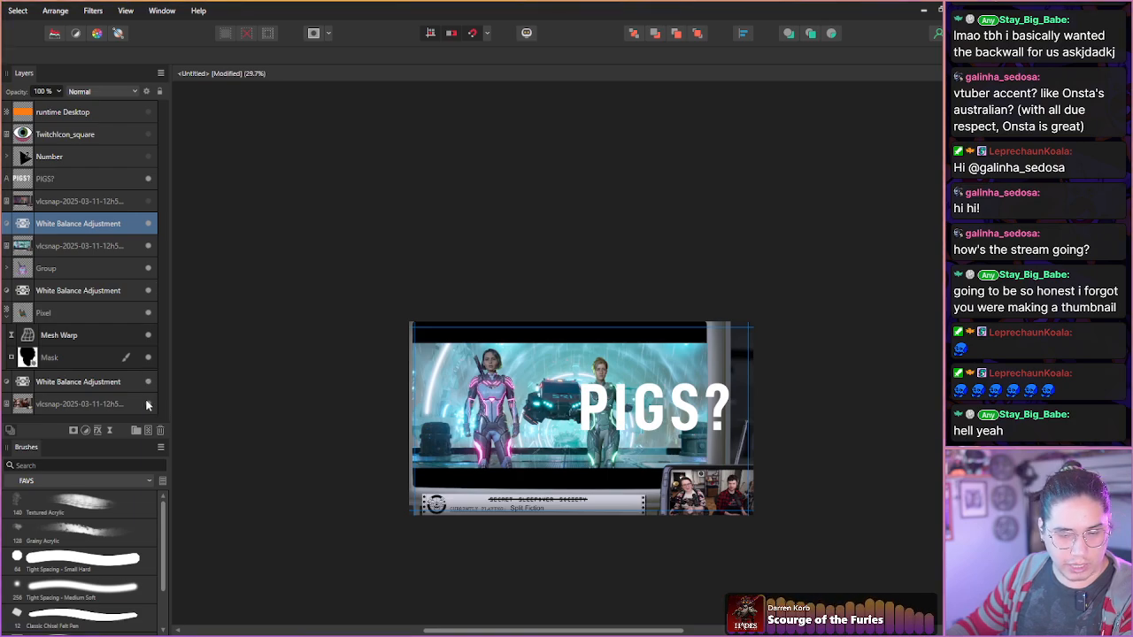
{"action": "left_click", "coordinate": [147, 180]}
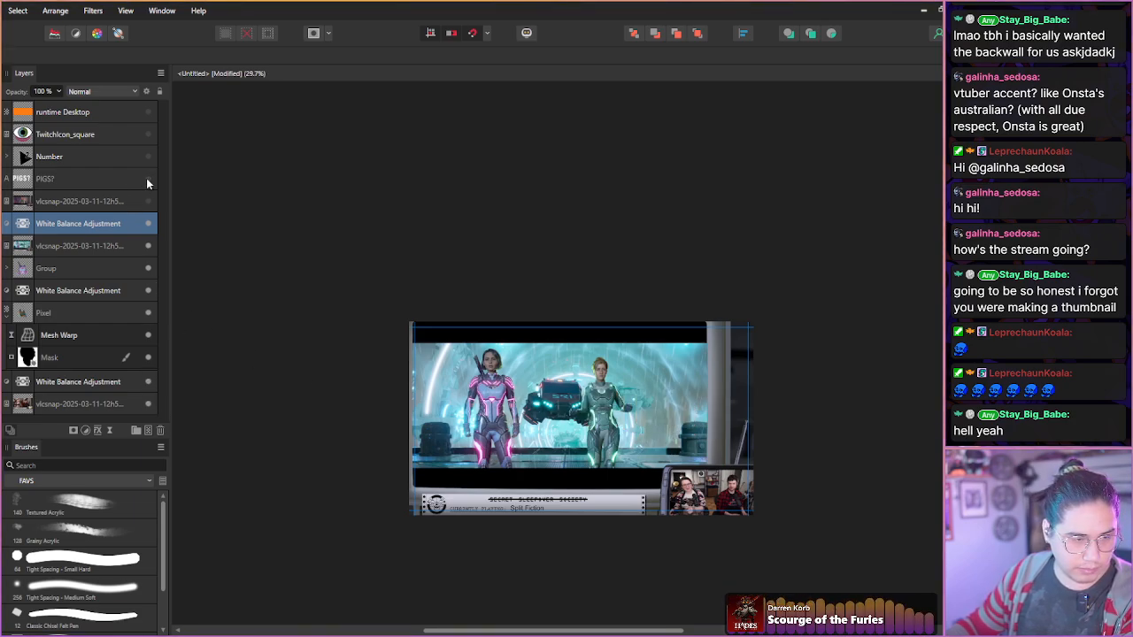
- Hide the sci-fi screenshot and send it to the bottom of the layer stack, and nest the White Balance adjustment inside the outfit's pixel layer
{"action": "left_click", "coordinate": [142, 248]}
{"action": "left_click_drag", "start_coordinate": [143, 248], "coordinate": [67, 412]}
{"action": "left_click_drag", "start_coordinate": [79, 224], "coordinate": [68, 295]}
{"action": "scroll", "coordinate": [658, 456], "scroll_direction": "up", "scroll_amount": 2}
{"action": "left_click_drag", "start_coordinate": [686, 493], "coordinate": [701, 438]}
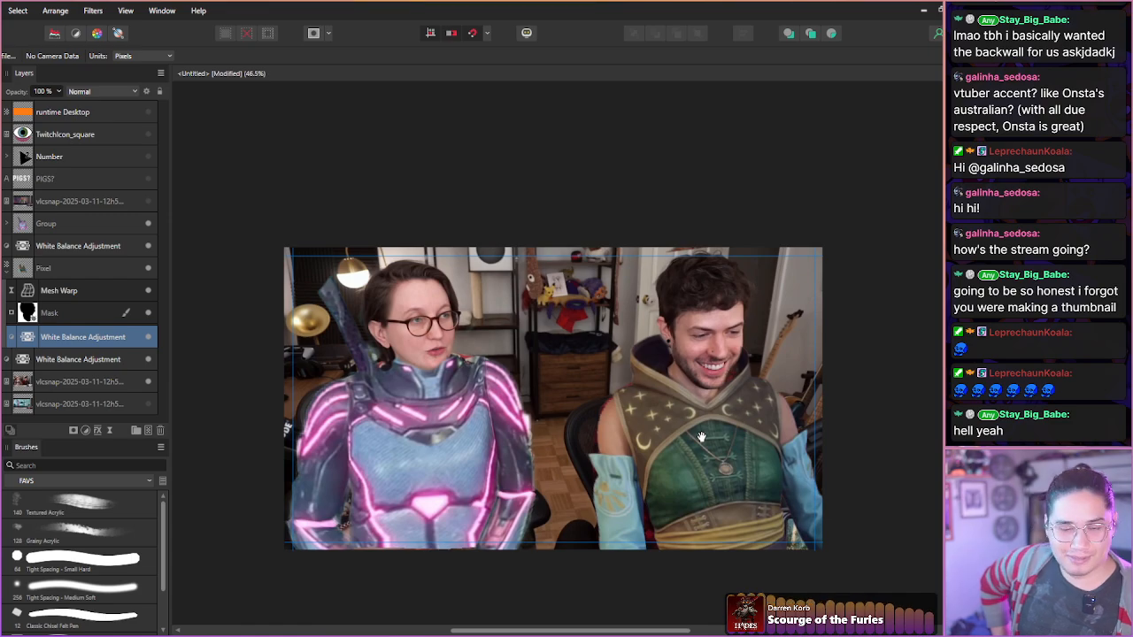
- Group the armor group, outfit pixel layer, their White Balance adjustments and the base photo together
{"action": "left_click", "coordinate": [7, 224]}
{"action": "left_click", "coordinate": [7, 224]}
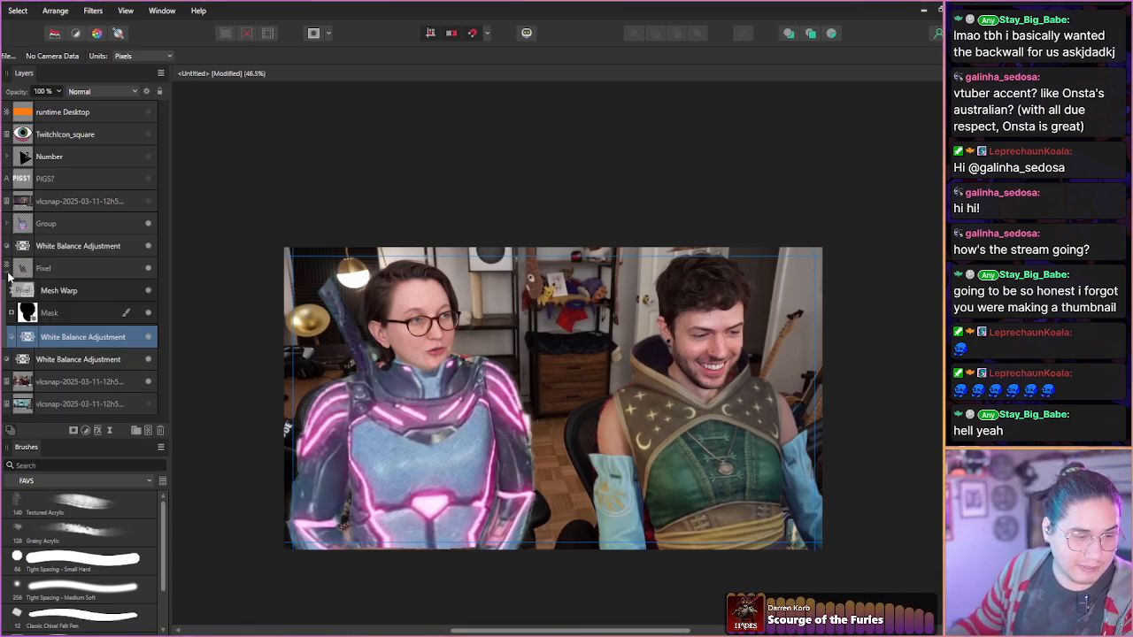
{"action": "left_click", "coordinate": [7, 266]}
{"action": "left_click_drag", "start_coordinate": [81, 225], "coordinate": [98, 311]}
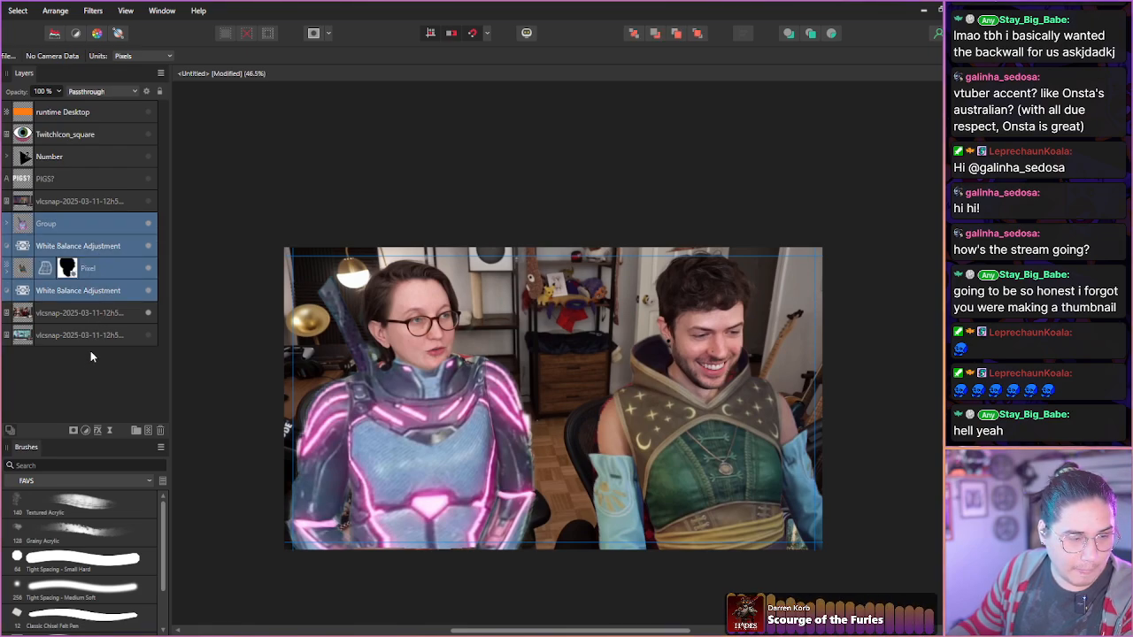
{"action": "key", "text": "ctrl+g"}
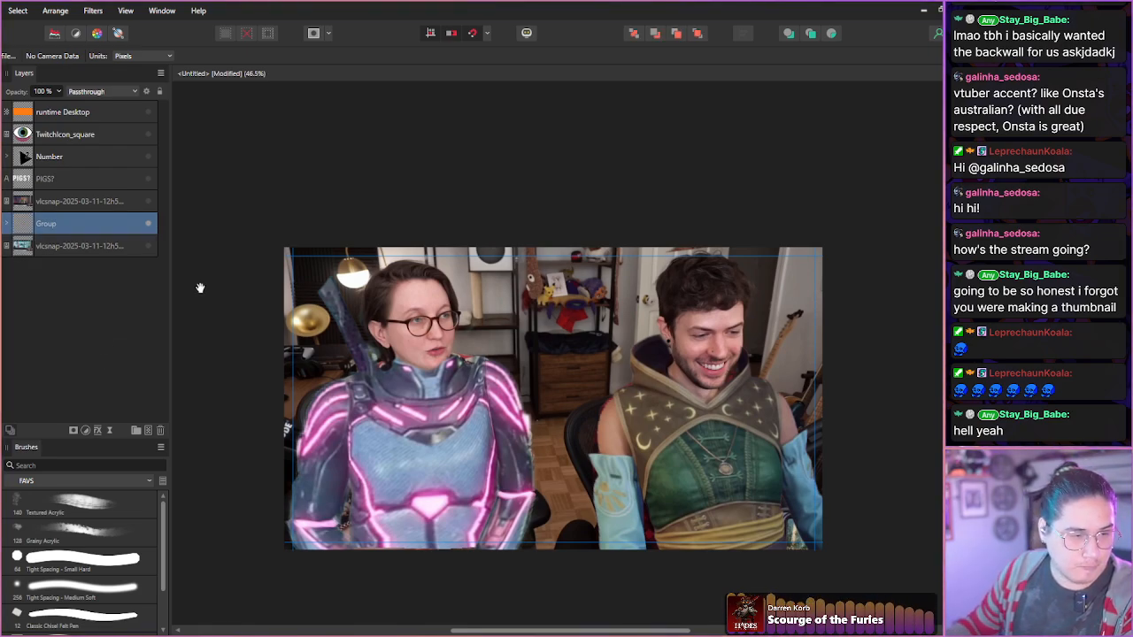
- Group the "PIGS?" text with the fantasy screenshot and make both visible
{"action": "left_click", "coordinate": [89, 201]}
{"action": "left_click", "coordinate": [87, 183], "text": "shift"}
{"action": "key", "text": "ctrl+g"}
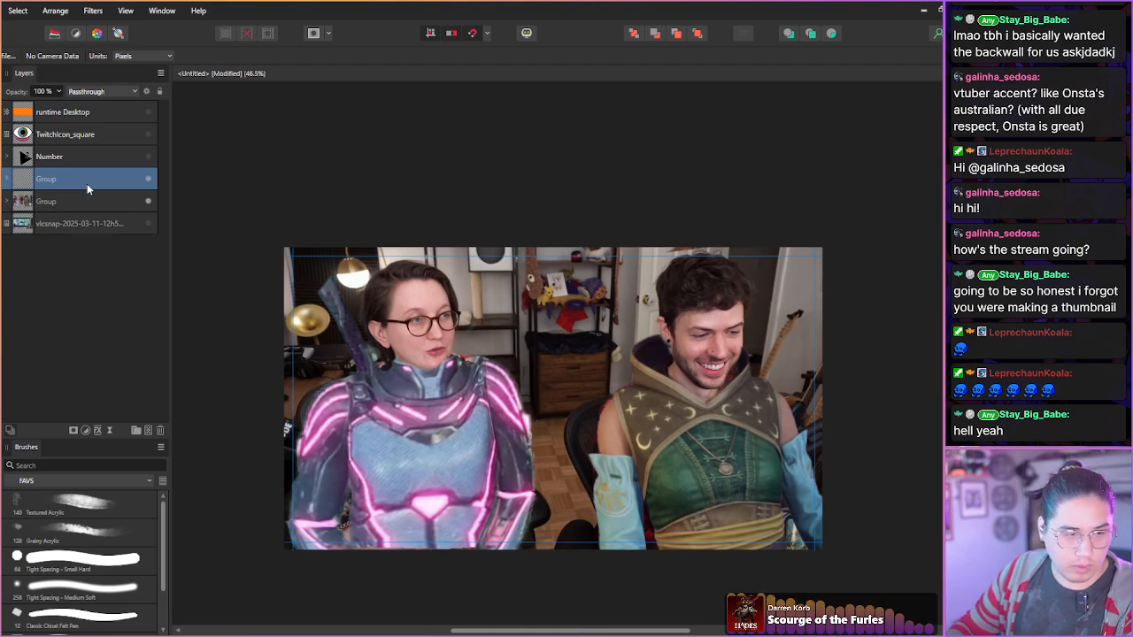
{"action": "left_click", "coordinate": [8, 180]}
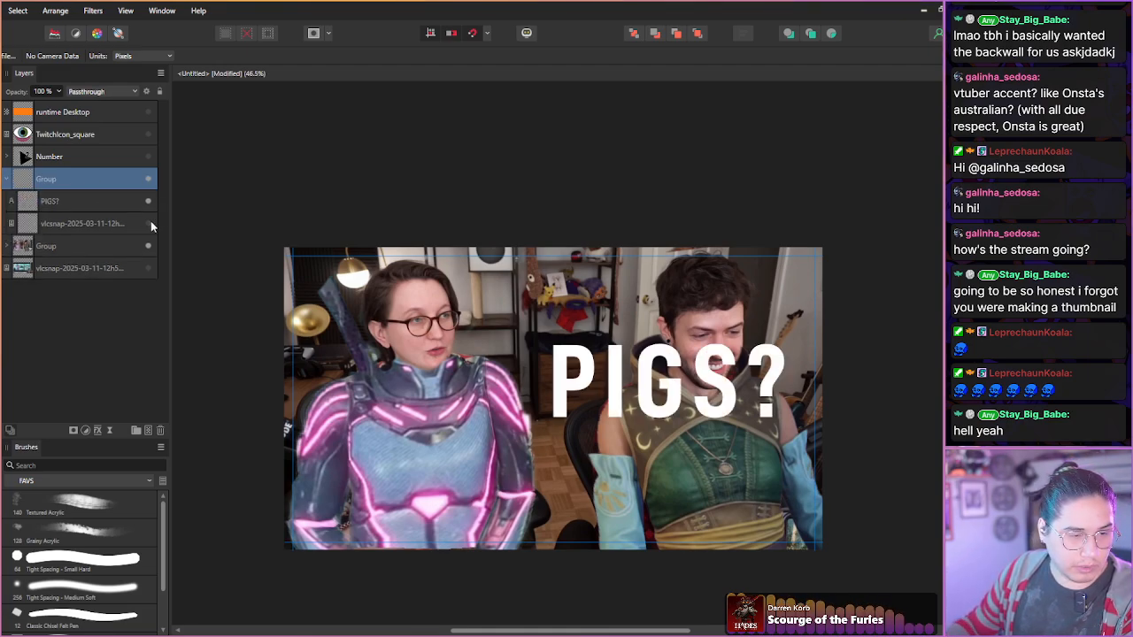
{"action": "left_click", "coordinate": [148, 223]}
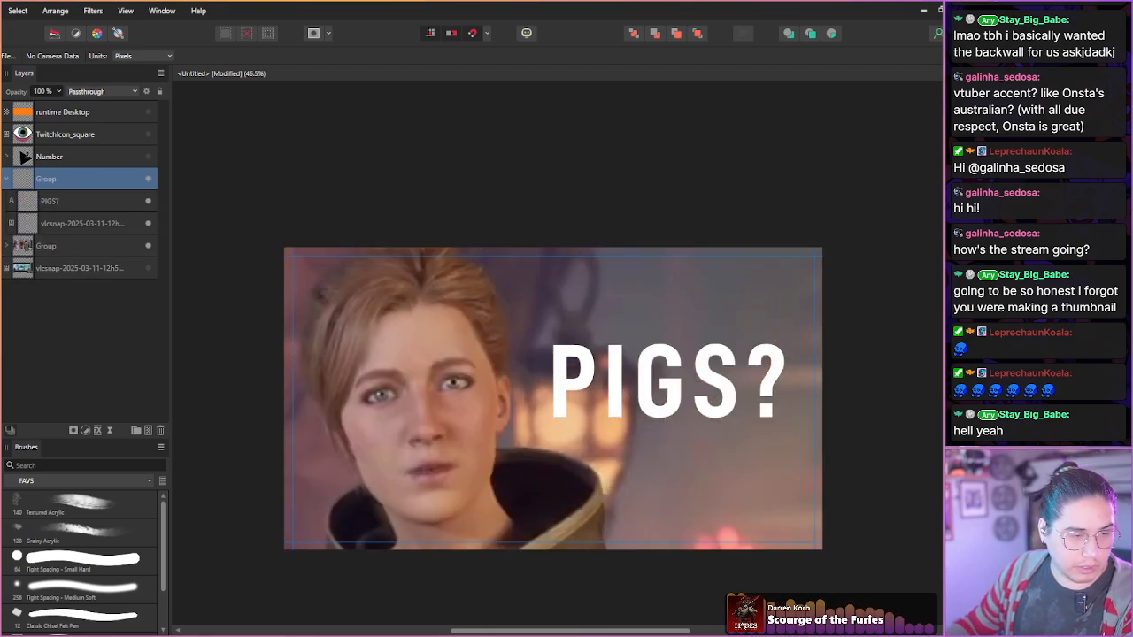
{"action": "left_click", "coordinate": [8, 180]}
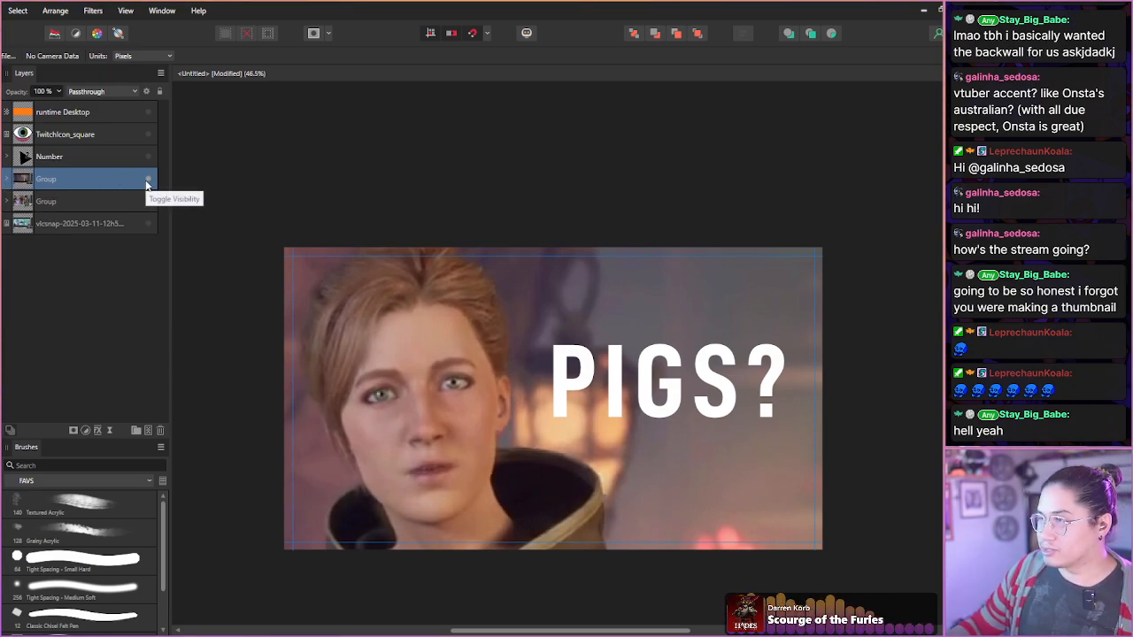
- Toggle the captioned close-up group to compare the two thumbnails, leaving the group hidden
{"action": "left_click", "coordinate": [148, 180]}
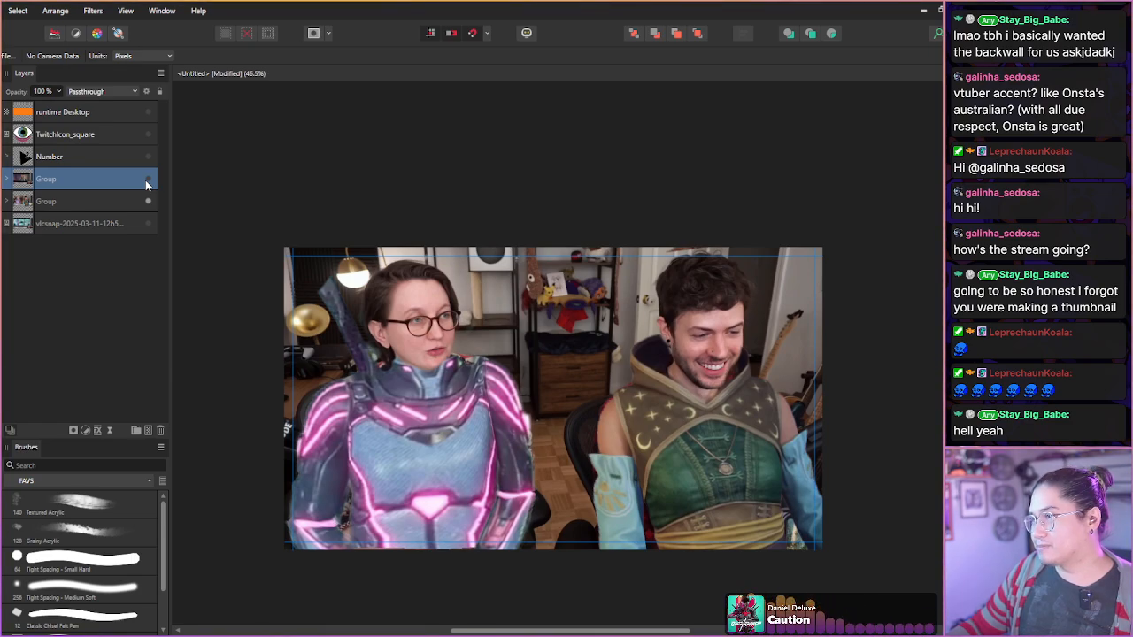
{"action": "left_click", "coordinate": [147, 179]}
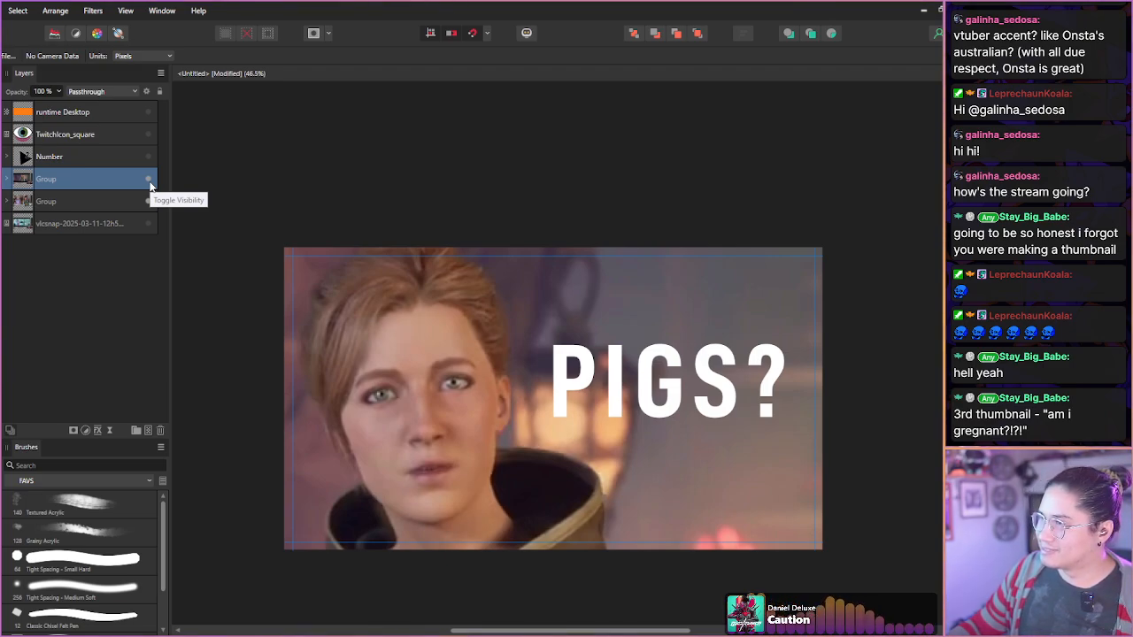
{"action": "left_click", "coordinate": [149, 180]}
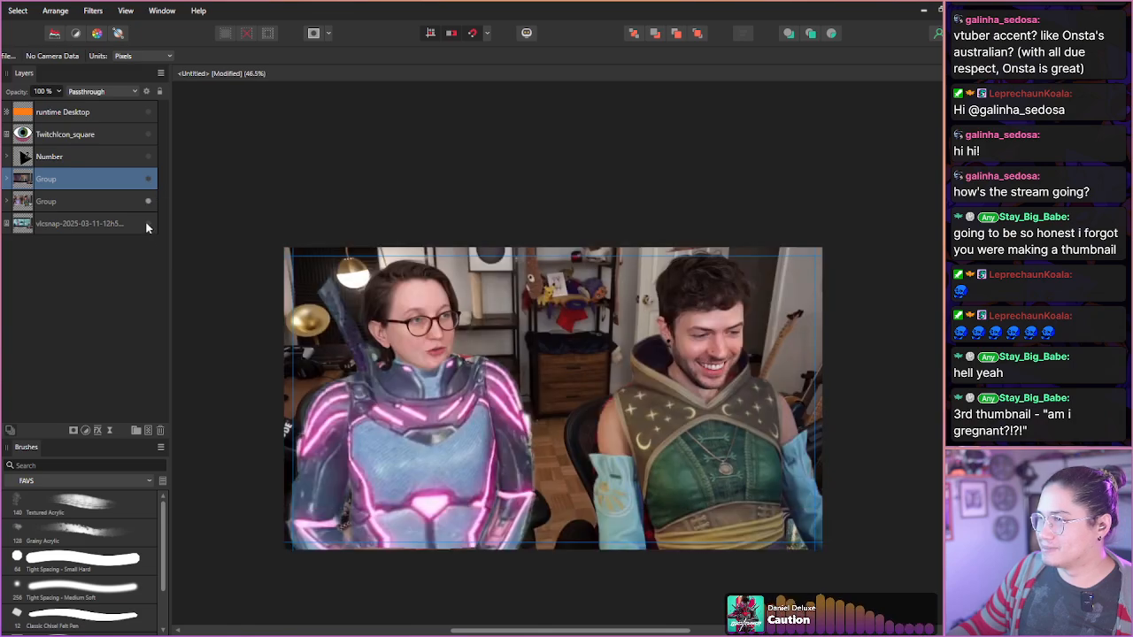
- Open the nested armor groups in the photo composite and activate the mesh warp of the masked main armor pixel layer
{"action": "left_click", "coordinate": [7, 202]}
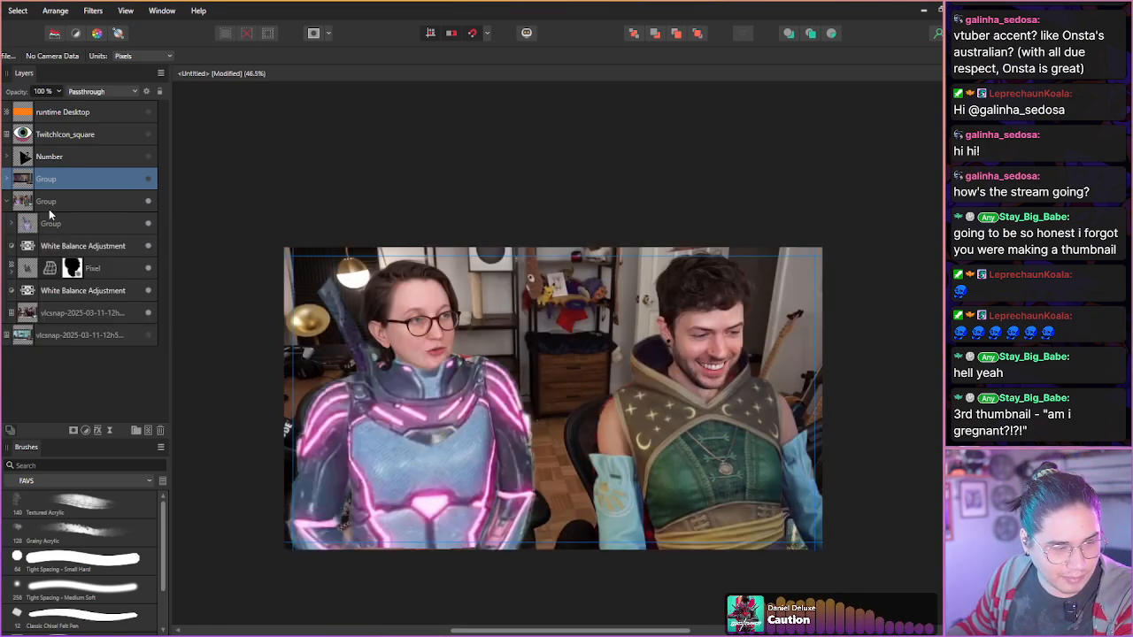
{"action": "left_click", "coordinate": [49, 204]}
{"action": "left_click_drag", "start_coordinate": [580, 370], "coordinate": [560, 329]}
{"action": "scroll", "coordinate": [559, 329], "scroll_direction": "up", "scroll_amount": 2}
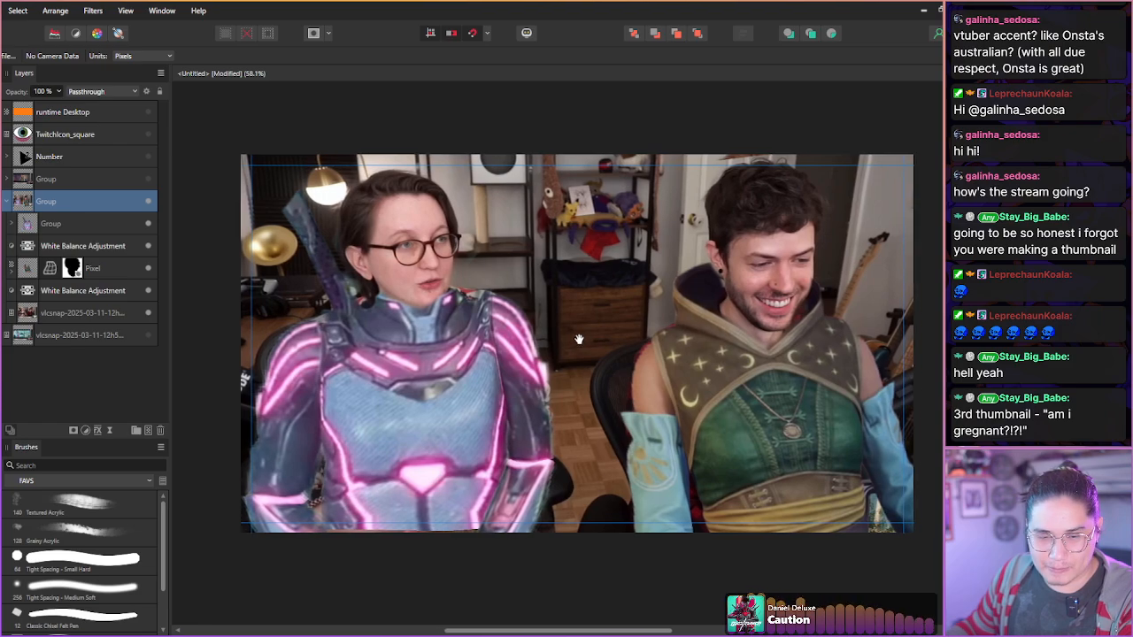
{"action": "left_click", "coordinate": [40, 225]}
{"action": "left_click", "coordinate": [11, 223]}
{"action": "left_click", "coordinate": [54, 254]}
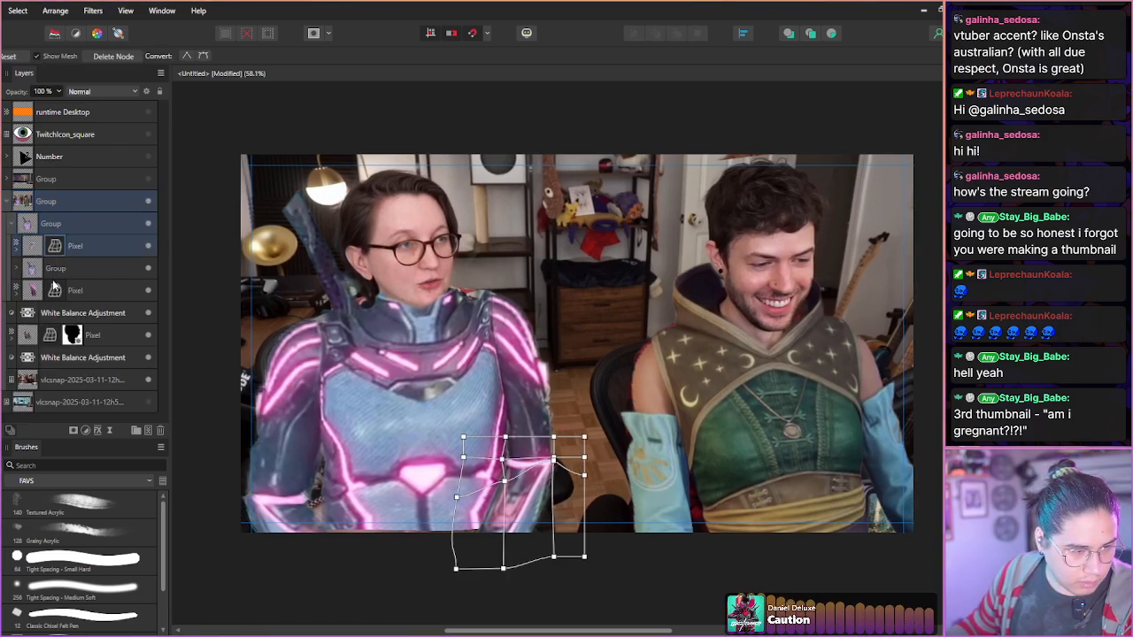
{"action": "left_click", "coordinate": [53, 274]}
{"action": "left_click", "coordinate": [16, 268]}
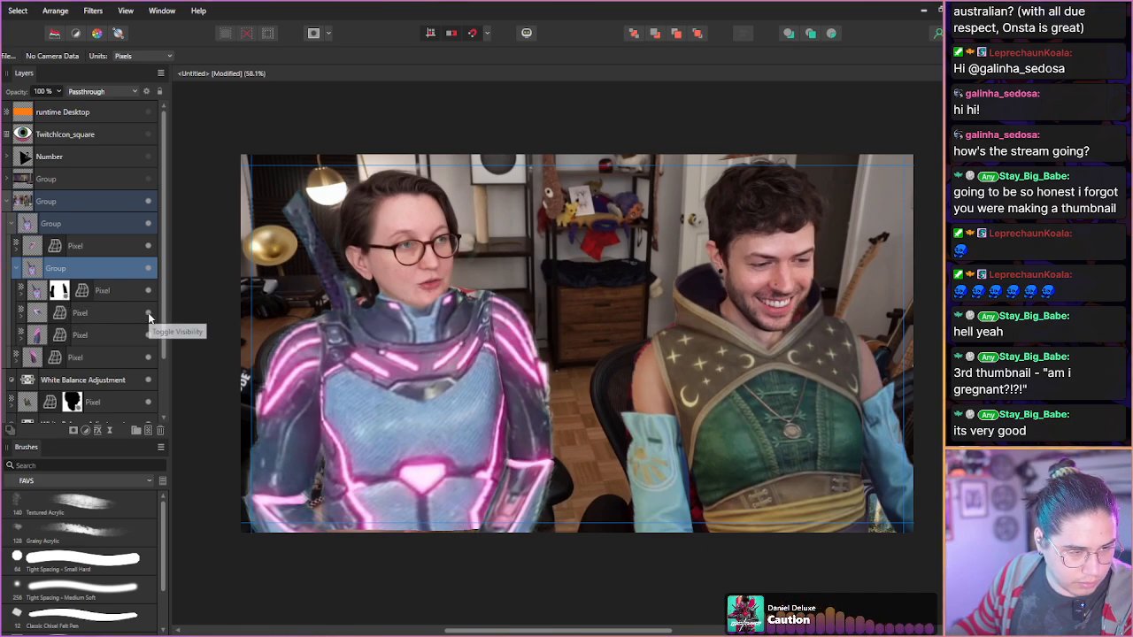
{"action": "left_click", "coordinate": [112, 294]}
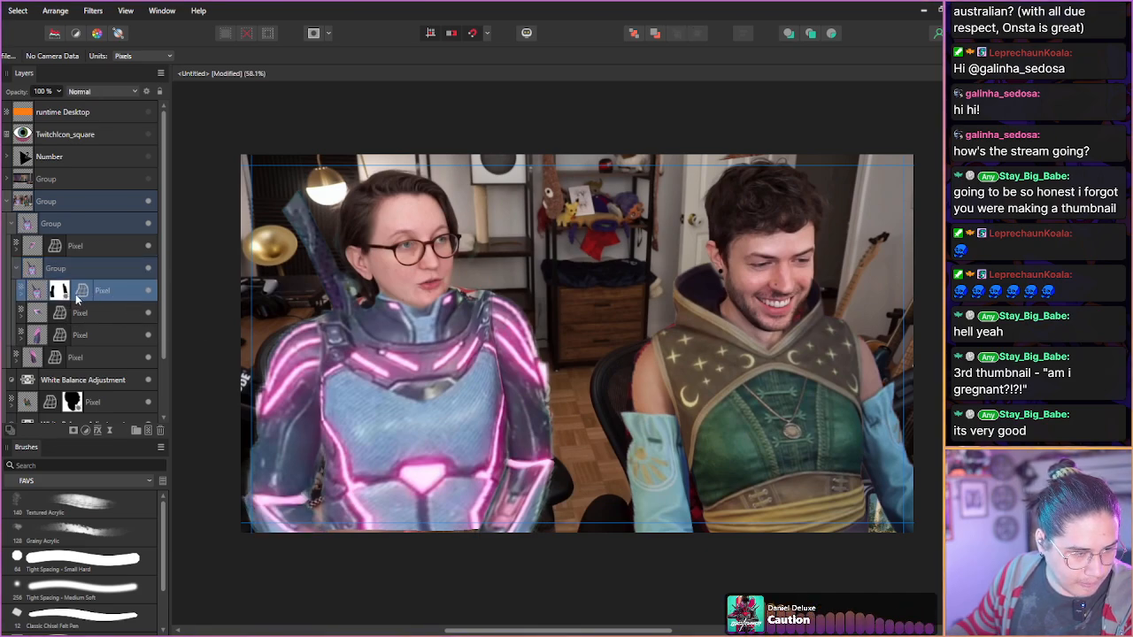
{"action": "left_click", "coordinate": [146, 290]}
{"action": "left_click", "coordinate": [146, 290]}
{"action": "left_click", "coordinate": [81, 291]}
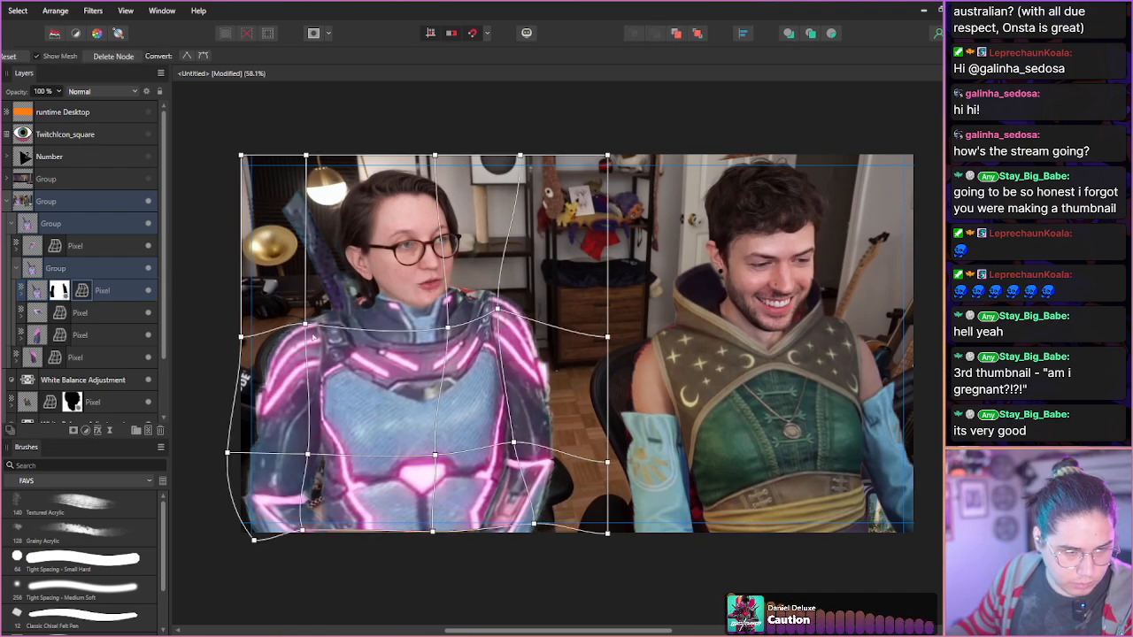
- Reshape the armor's collar and chest by adjusting the two mesh warp nodes below the neck and their handles, then collapse the armor group
{"action": "scroll", "coordinate": [470, 339], "scroll_direction": "up", "scroll_amount": 1}
{"action": "scroll", "coordinate": [469, 340], "scroll_direction": "up", "scroll_amount": 3}
{"action": "double_click", "coordinate": [384, 350]}
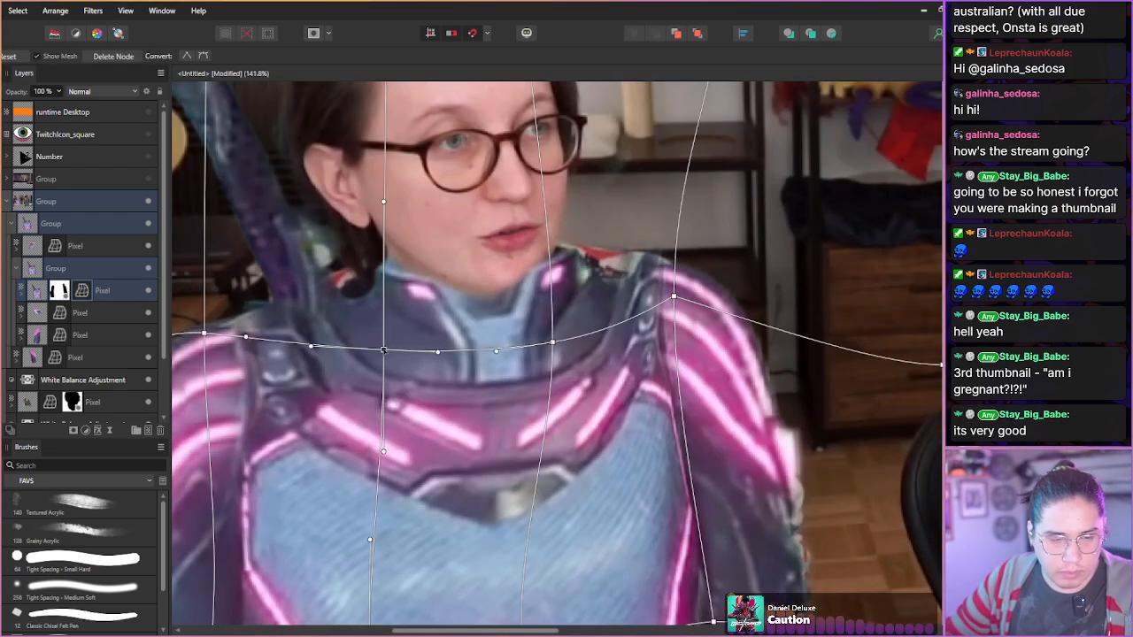
{"action": "left_click_drag", "start_coordinate": [384, 350], "coordinate": [377, 350]}
{"action": "left_click", "coordinate": [552, 343]}
{"action": "left_click_drag", "start_coordinate": [553, 343], "coordinate": [555, 359]}
{"action": "left_click_drag", "start_coordinate": [625, 348], "coordinate": [622, 321]}
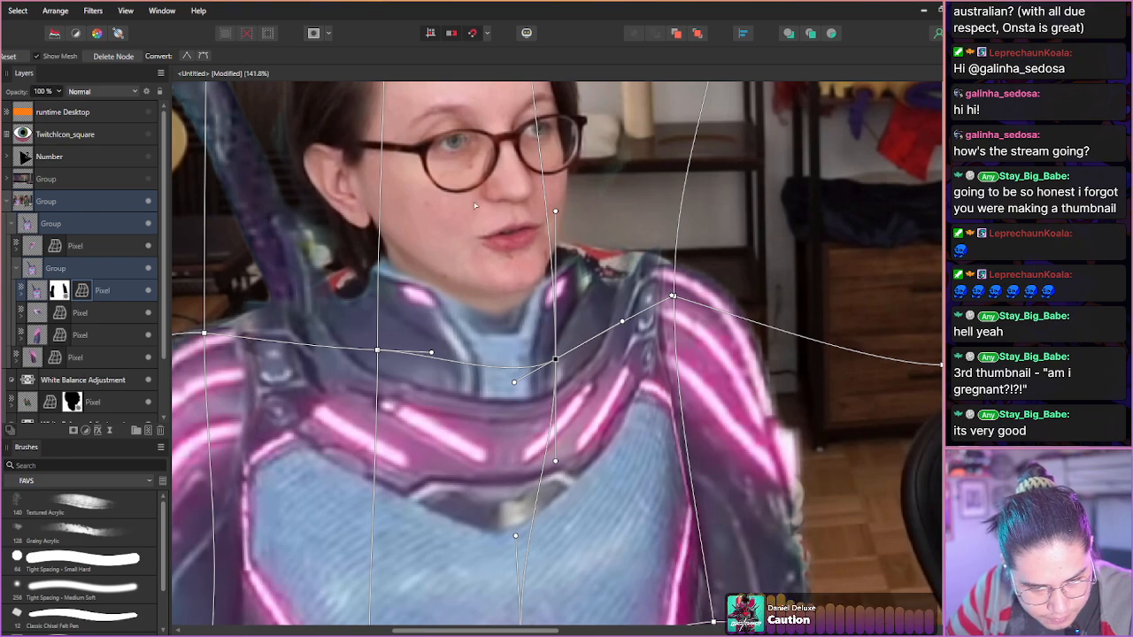
{"action": "left_click_drag", "start_coordinate": [556, 360], "coordinate": [570, 344]}
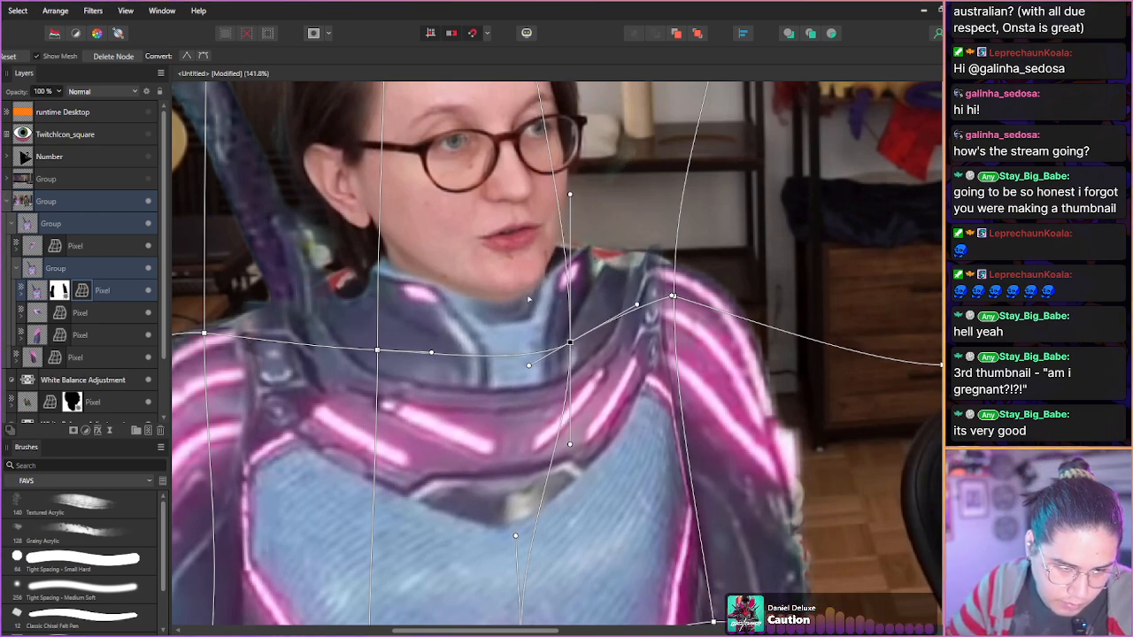
{"action": "left_click_drag", "start_coordinate": [570, 344], "coordinate": [568, 345]}
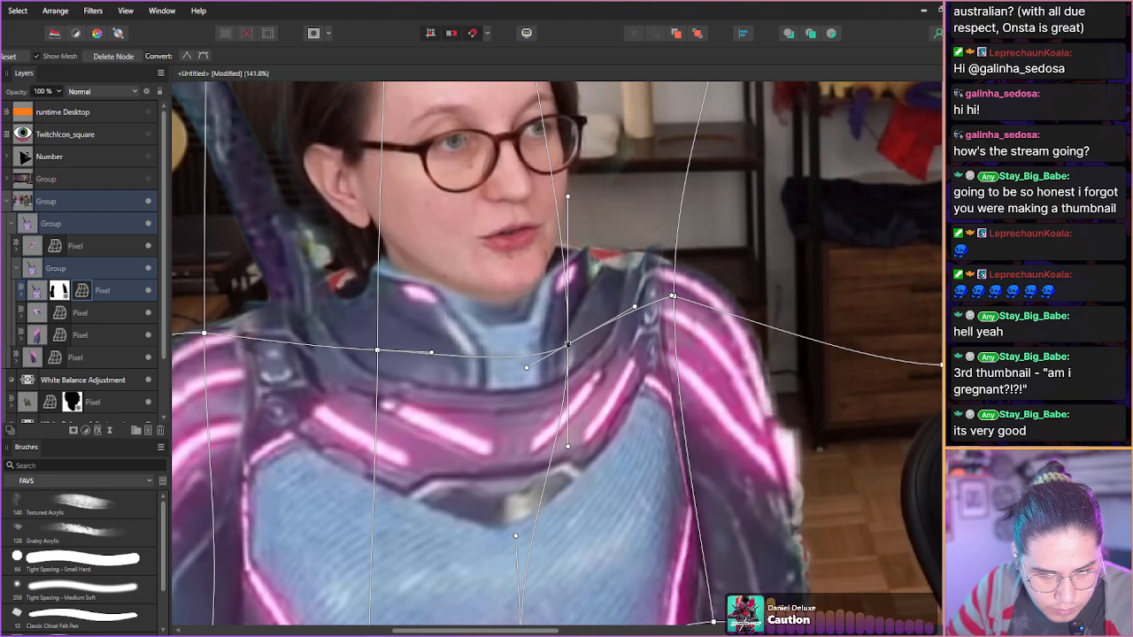
{"action": "left_click_drag", "start_coordinate": [559, 202], "coordinate": [530, 214]}
{"action": "left_click_drag", "start_coordinate": [570, 347], "coordinate": [569, 341]}
{"action": "left_click", "coordinate": [11, 223]}
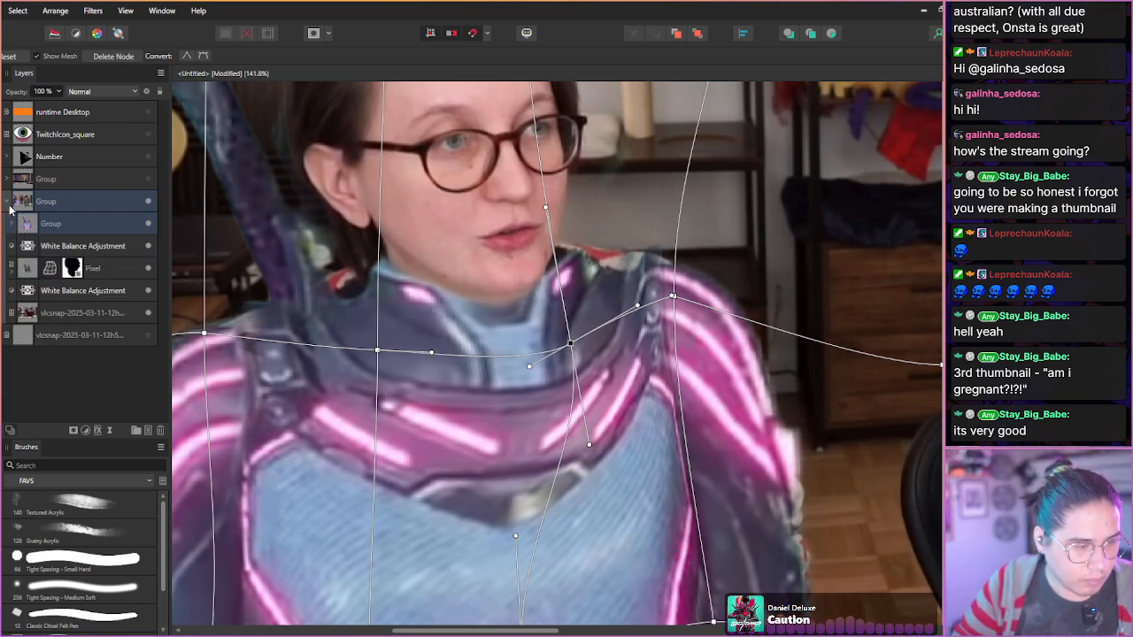
{"action": "left_click", "coordinate": [7, 202]}
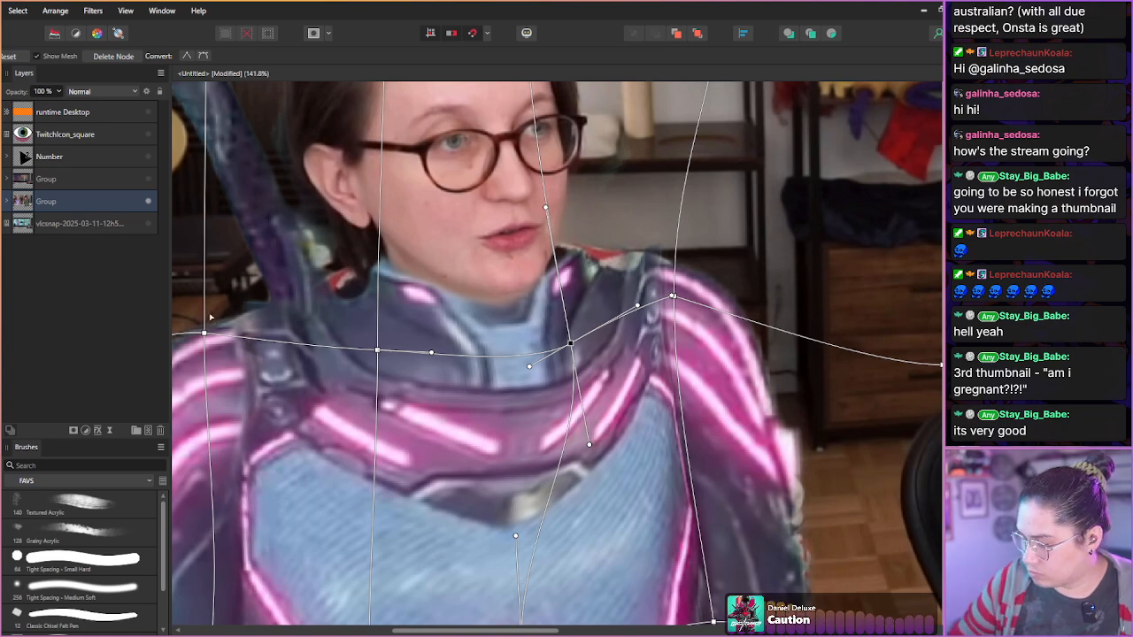
{"action": "key", "text": "h"}
{"action": "scroll", "coordinate": [334, 354], "scroll_direction": "down", "scroll_amount": 2}
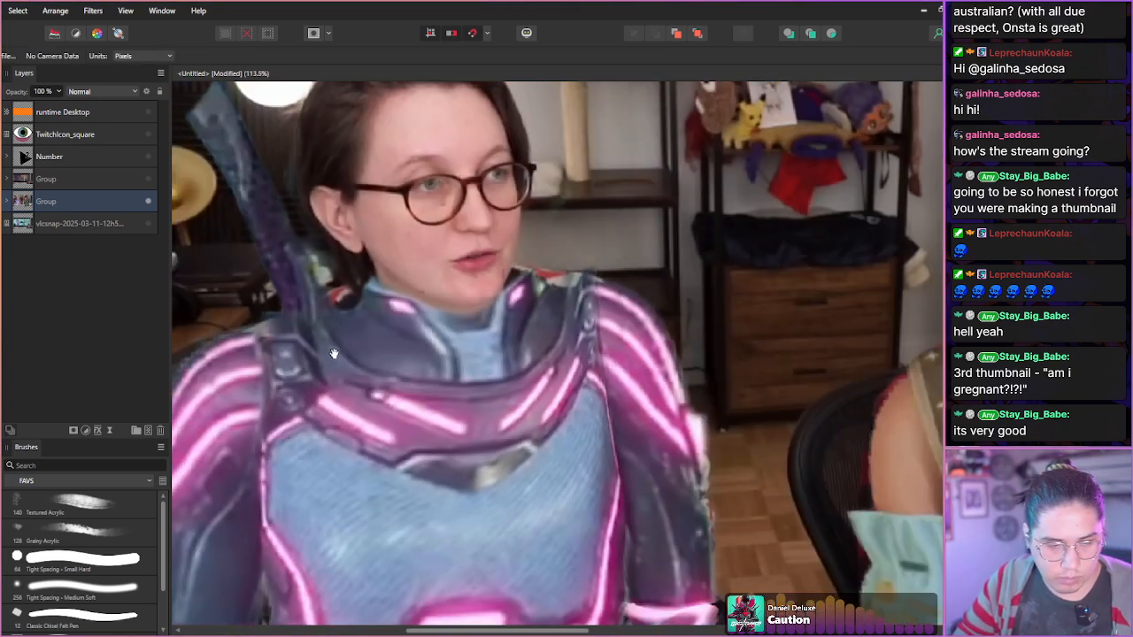
{"action": "scroll", "coordinate": [335, 354], "scroll_direction": "down", "scroll_amount": 5}
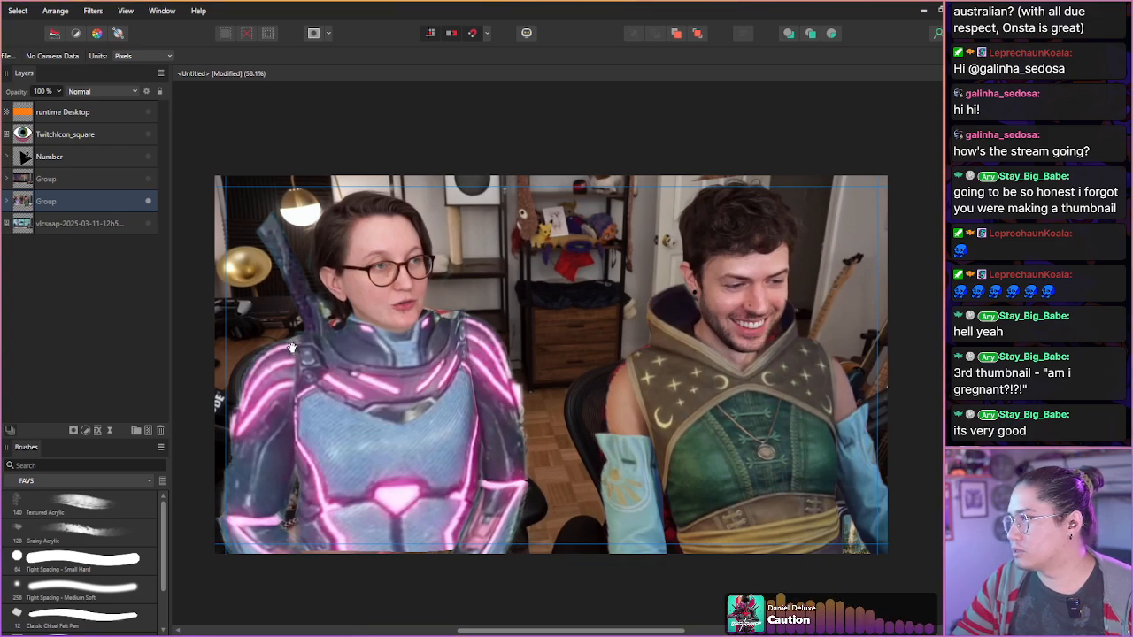
- Try adding and shifting mesh warp nodes along the bottom of the green outfit's waist, and undo the changes
{"action": "left_click", "coordinate": [7, 202]}
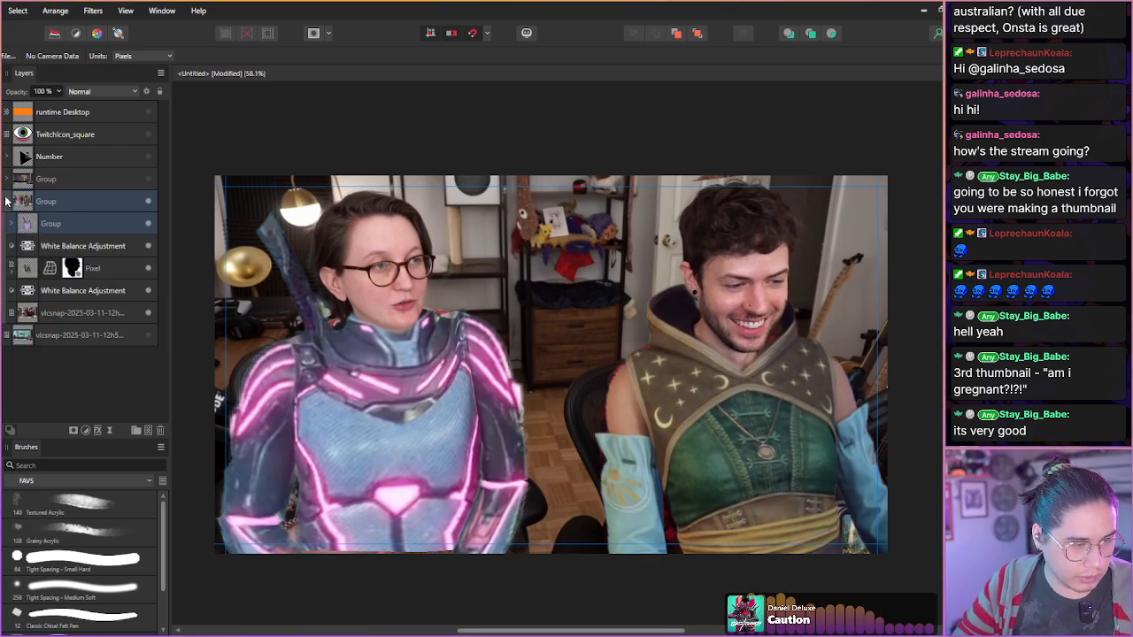
{"action": "left_click", "coordinate": [9, 268]}
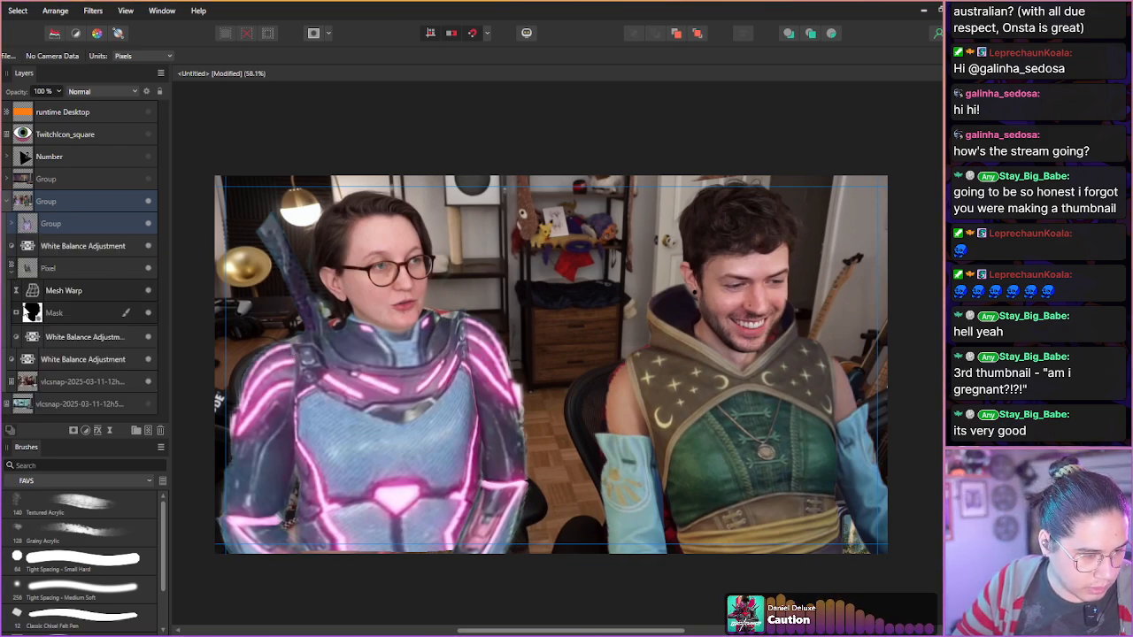
{"action": "left_click", "coordinate": [28, 291]}
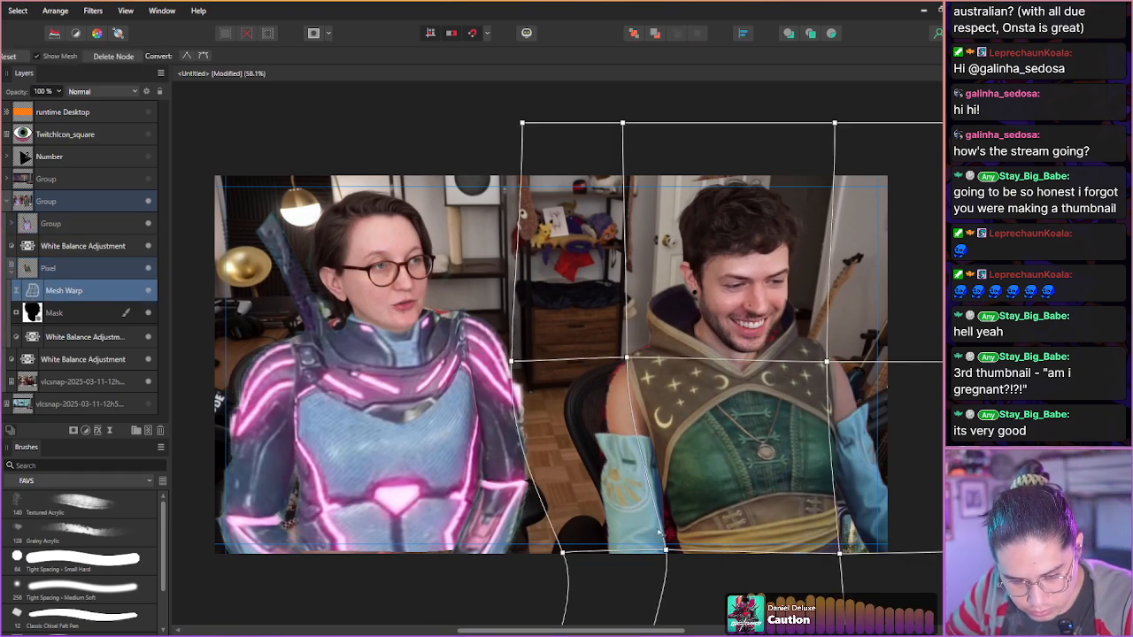
{"action": "left_click", "coordinate": [747, 530]}
{"action": "left_click_drag", "start_coordinate": [748, 553], "coordinate": [765, 552]}
{"action": "mouse_move", "coordinate": [840, 554]}
{"action": "left_mouse_down"}
{"action": "mouse_move", "coordinate": [846, 542]}
{"action": "mouse_move", "coordinate": [850, 553]}
{"action": "left_mouse_up"}
{"action": "left_click", "coordinate": [665, 553]}
{"action": "left_click_drag", "start_coordinate": [746, 528], "coordinate": [750, 529]}
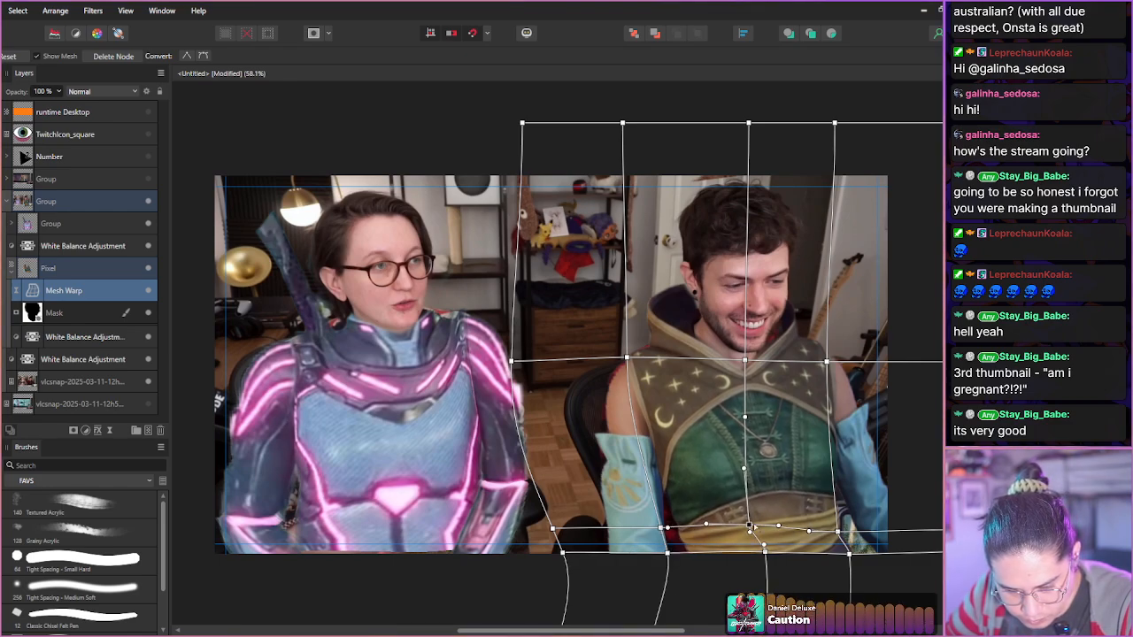
{"action": "left_click_drag", "start_coordinate": [837, 532], "coordinate": [833, 524]}
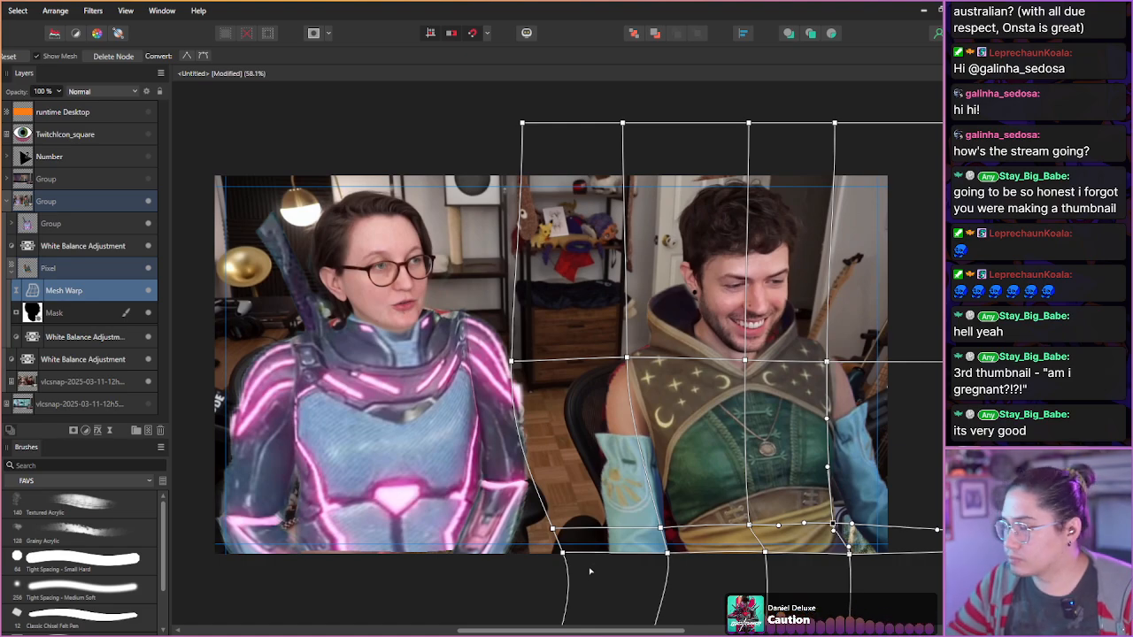
{"action": "key", "text": "h"}
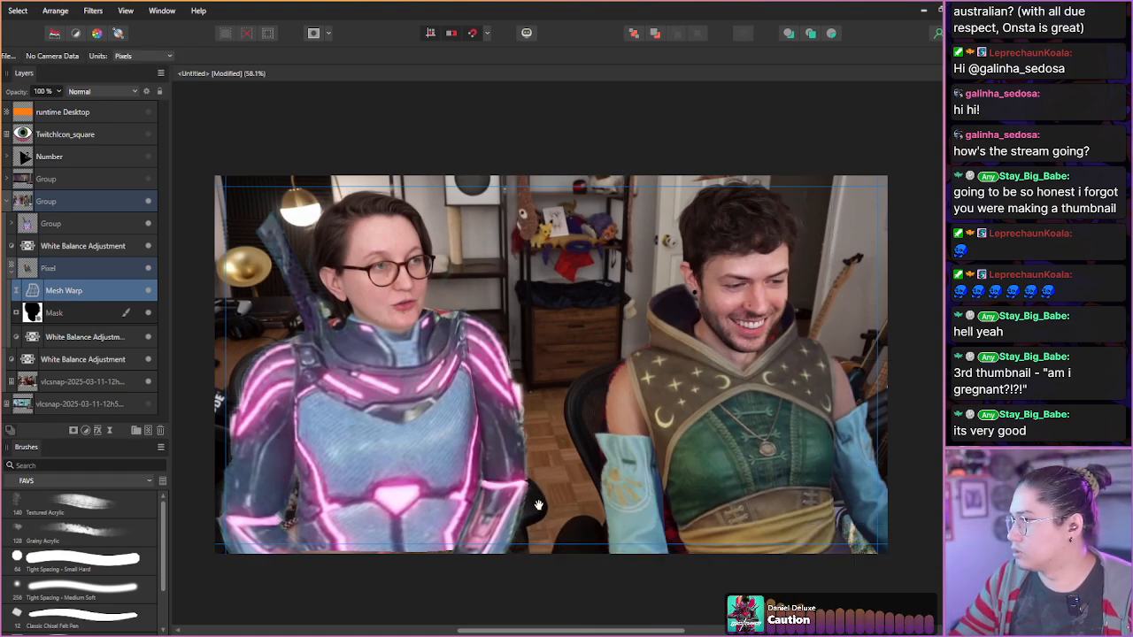
{"action": "key", "text": "ctrl+z"}
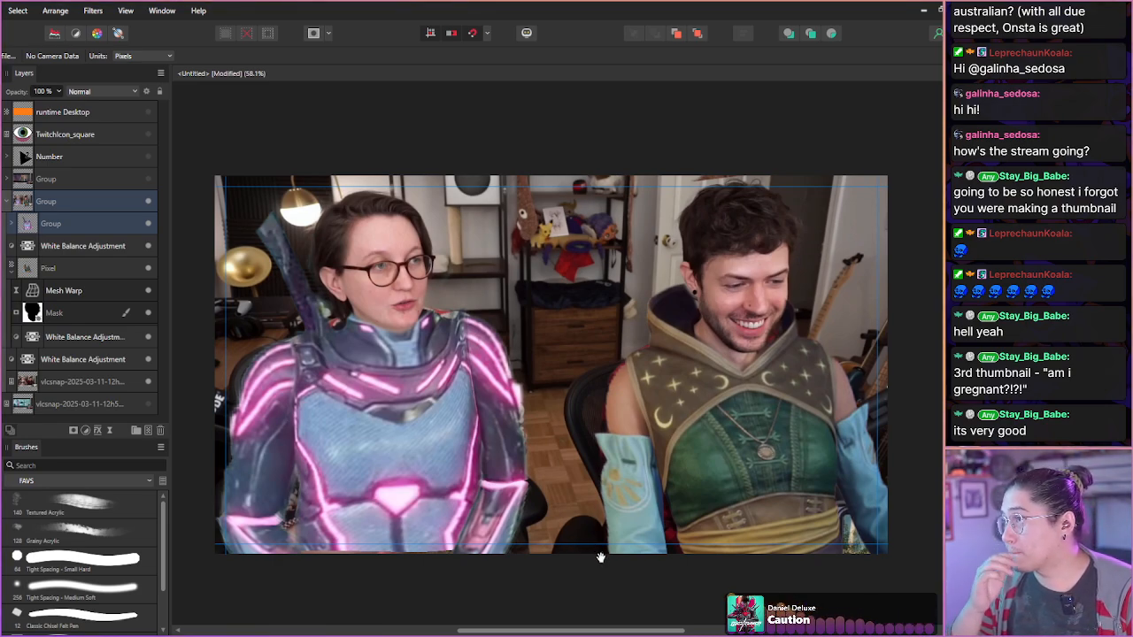
- Add a new pixel layer and move it out of the nested armor groups to the top of the photo composite group
{"action": "left_click", "coordinate": [6, 202]}
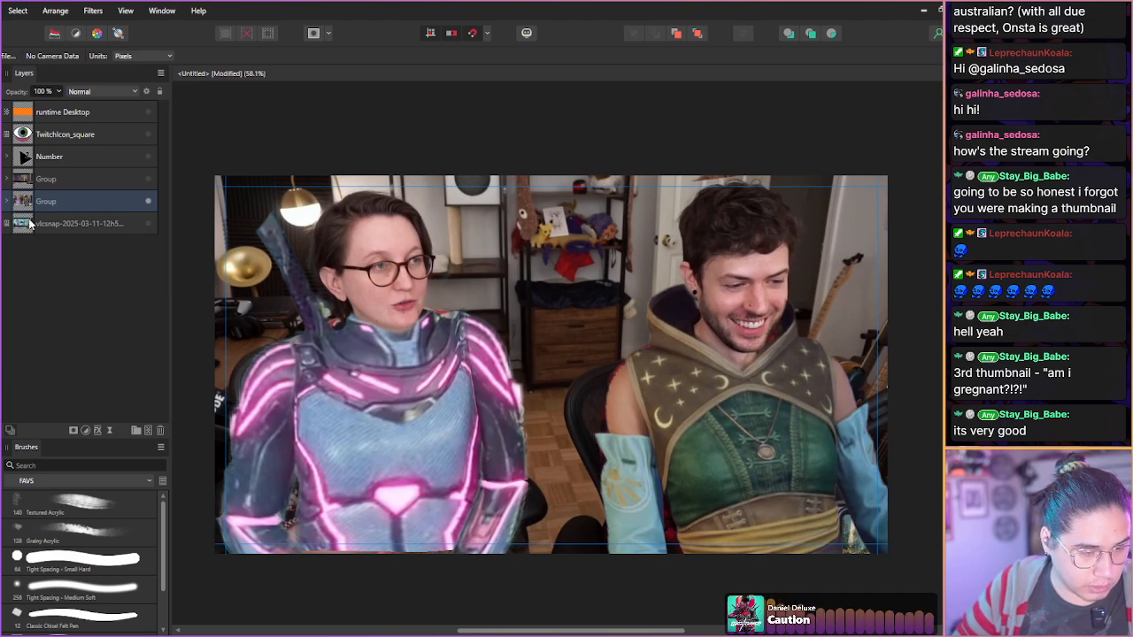
{"action": "left_click", "coordinate": [147, 429]}
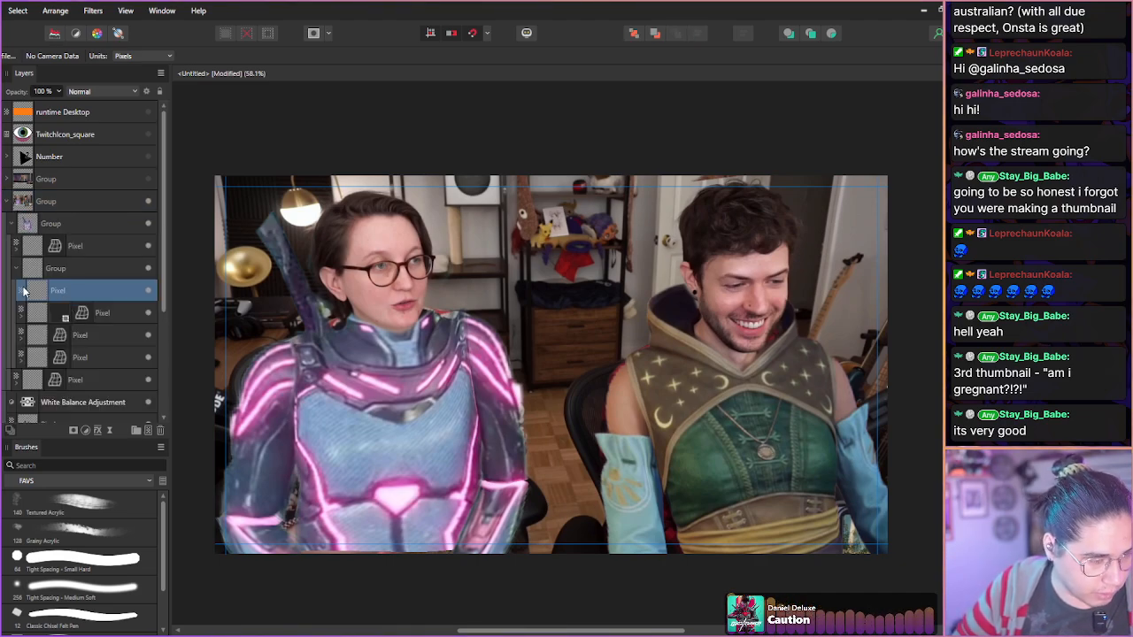
{"action": "left_click", "coordinate": [15, 271]}
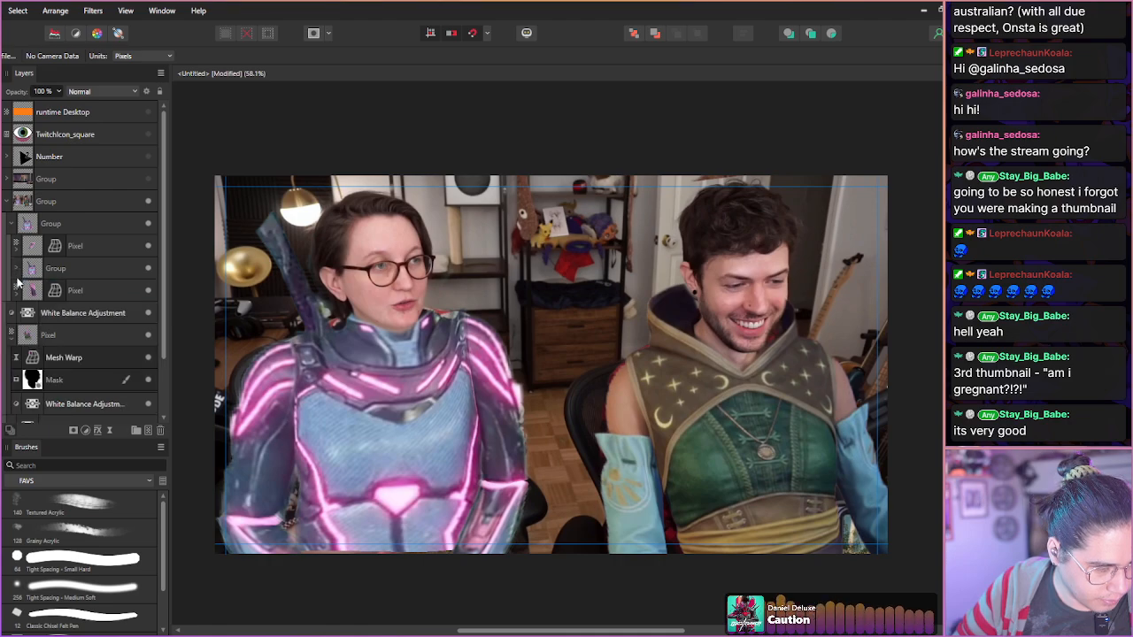
{"action": "left_click", "coordinate": [15, 270]}
{"action": "double_click", "coordinate": [57, 294]}
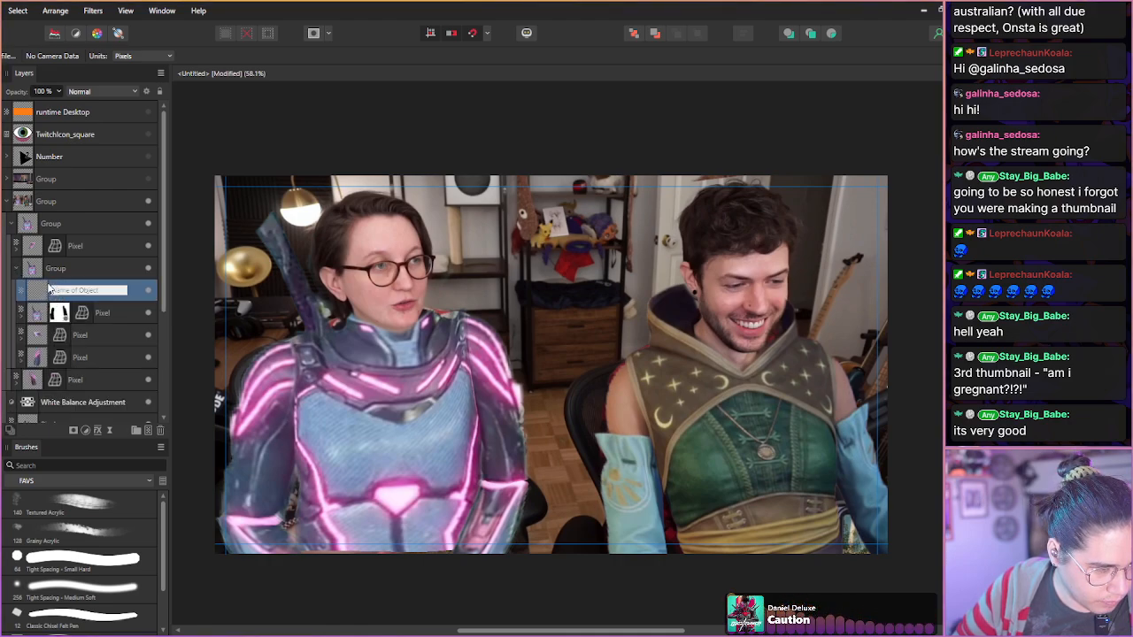
{"action": "left_click_drag", "start_coordinate": [131, 292], "coordinate": [11, 232]}
{"action": "left_click", "coordinate": [10, 245]}
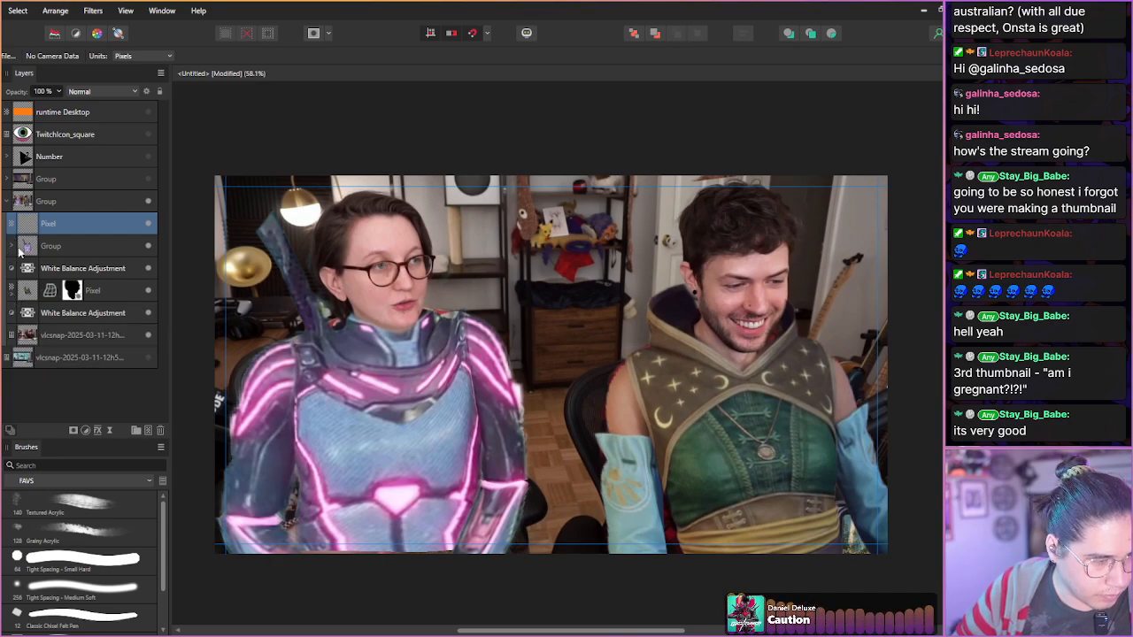
- Select the armored person from the whole photo composite group with the Selection Brush, using a larger brush and excluding the background around the sword
{"action": "left_click", "coordinate": [20, 205]}
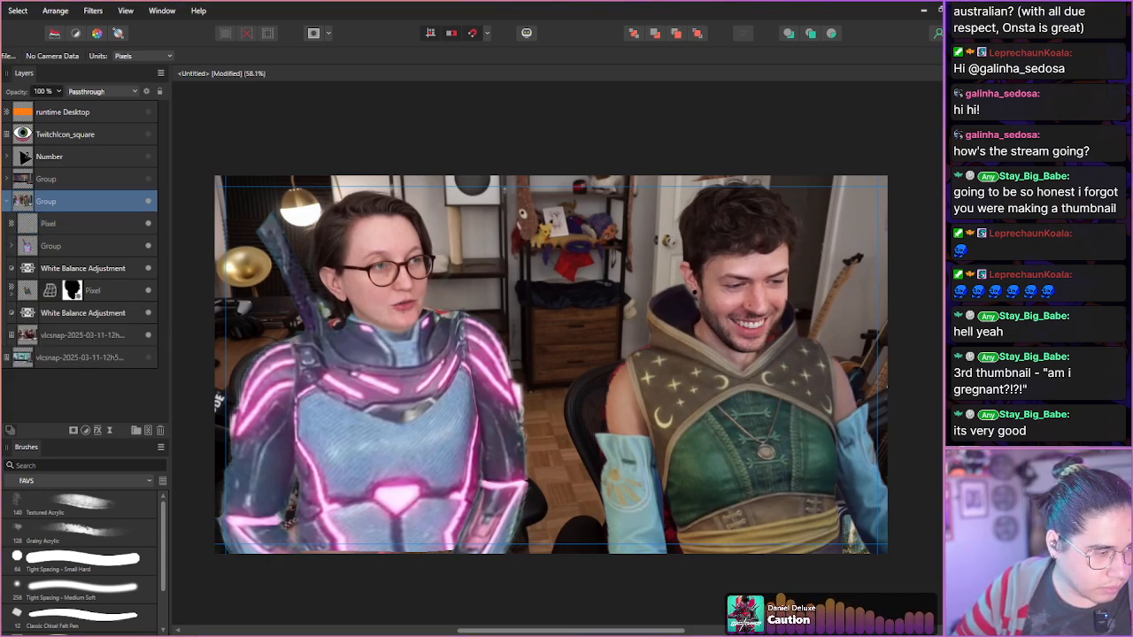
{"action": "key", "text": "w"}
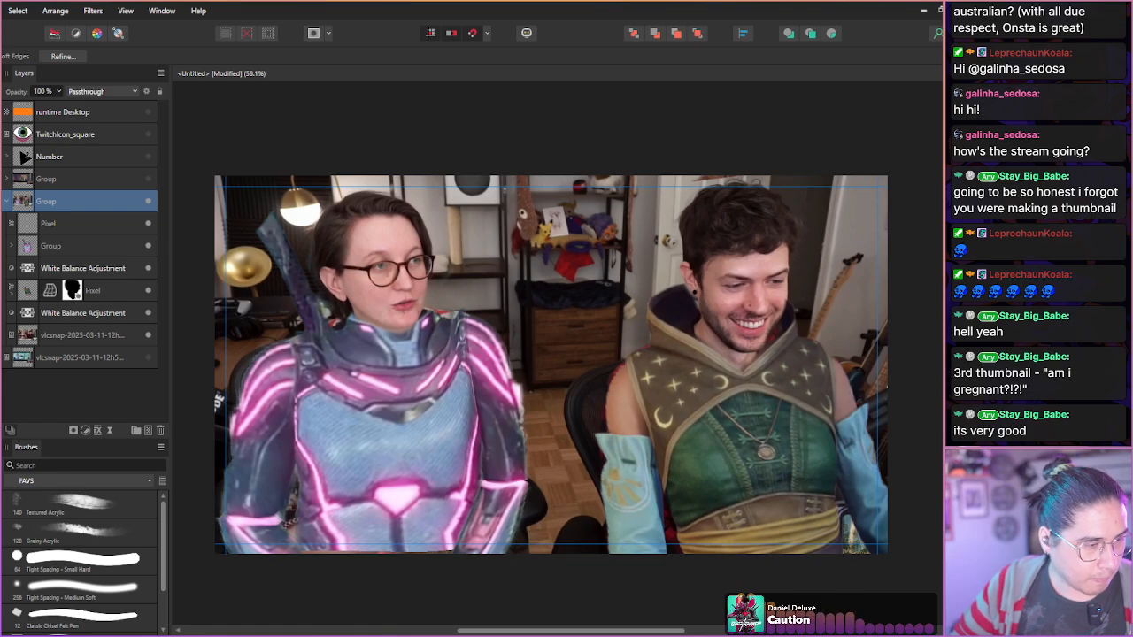
{"action": "key", "text": "w"}
{"action": "mouse_move", "coordinate": [367, 406]}
{"action": "left_mouse_down"}
{"action": "mouse_move", "coordinate": [390, 389]}
{"action": "mouse_move", "coordinate": [323, 394]}
{"action": "mouse_move", "coordinate": [376, 390]}
{"action": "mouse_move", "coordinate": [336, 403]}
{"action": "left_mouse_up"}
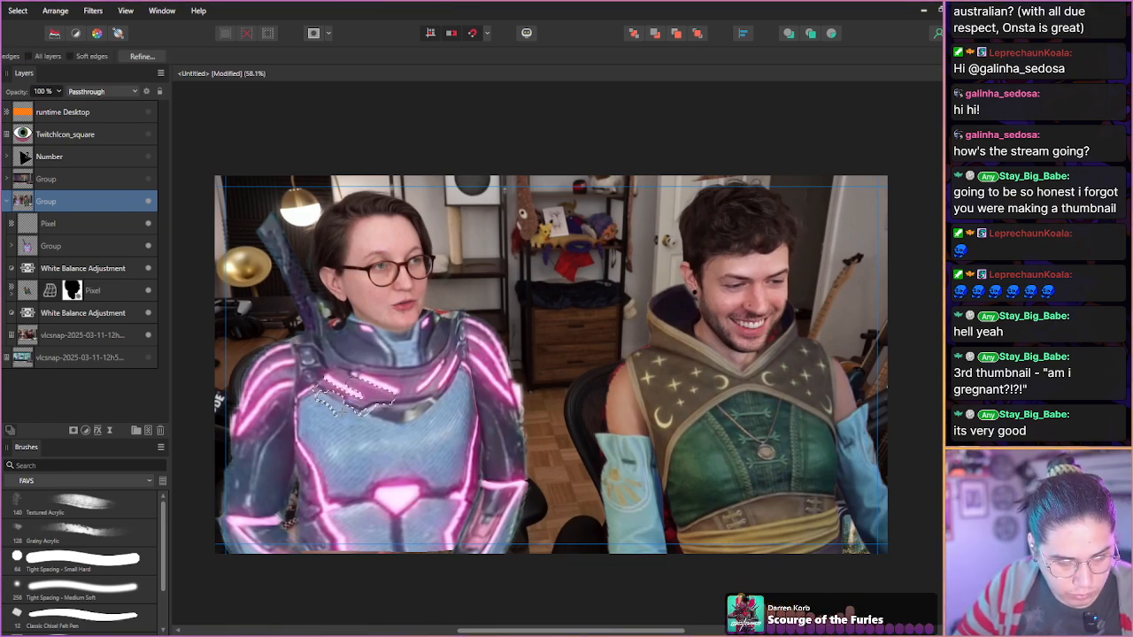
{"action": "mouse_move", "coordinate": [337, 411]}
{"action": "left_mouse_down"}
{"action": "mouse_move", "coordinate": [303, 386]}
{"action": "mouse_move", "coordinate": [338, 418]}
{"action": "mouse_move", "coordinate": [395, 354]}
{"action": "mouse_move", "coordinate": [419, 368]}
{"action": "mouse_move", "coordinate": [457, 402]}
{"action": "mouse_move", "coordinate": [461, 429]}
{"action": "mouse_move", "coordinate": [445, 532]}
{"action": "mouse_move", "coordinate": [463, 494]}
{"action": "mouse_move", "coordinate": [462, 524]}
{"action": "mouse_move", "coordinate": [480, 498]}
{"action": "mouse_move", "coordinate": [475, 518]}
{"action": "mouse_move", "coordinate": [491, 509]}
{"action": "mouse_move", "coordinate": [284, 354]}
{"action": "mouse_move", "coordinate": [280, 469]}
{"action": "mouse_move", "coordinate": [301, 441]}
{"action": "mouse_move", "coordinate": [289, 434]}
{"action": "mouse_move", "coordinate": [270, 449]}
{"action": "mouse_move", "coordinate": [244, 497]}
{"action": "mouse_move", "coordinate": [247, 481]}
{"action": "mouse_move", "coordinate": [244, 533]}
{"action": "mouse_move", "coordinate": [234, 510]}
{"action": "mouse_move", "coordinate": [242, 545]}
{"action": "mouse_move", "coordinate": [262, 547]}
{"action": "mouse_move", "coordinate": [290, 483]}
{"action": "mouse_move", "coordinate": [343, 548]}
{"action": "mouse_move", "coordinate": [382, 494]}
{"action": "mouse_move", "coordinate": [405, 543]}
{"action": "mouse_move", "coordinate": [227, 331]}
{"action": "mouse_move", "coordinate": [236, 482]}
{"action": "mouse_move", "coordinate": [287, 362]}
{"action": "left_mouse_up"}
{"action": "key", "text": "]"}
{"action": "key", "text": "]"}
{"action": "key", "text": "]"}
{"action": "key", "text": "]"}
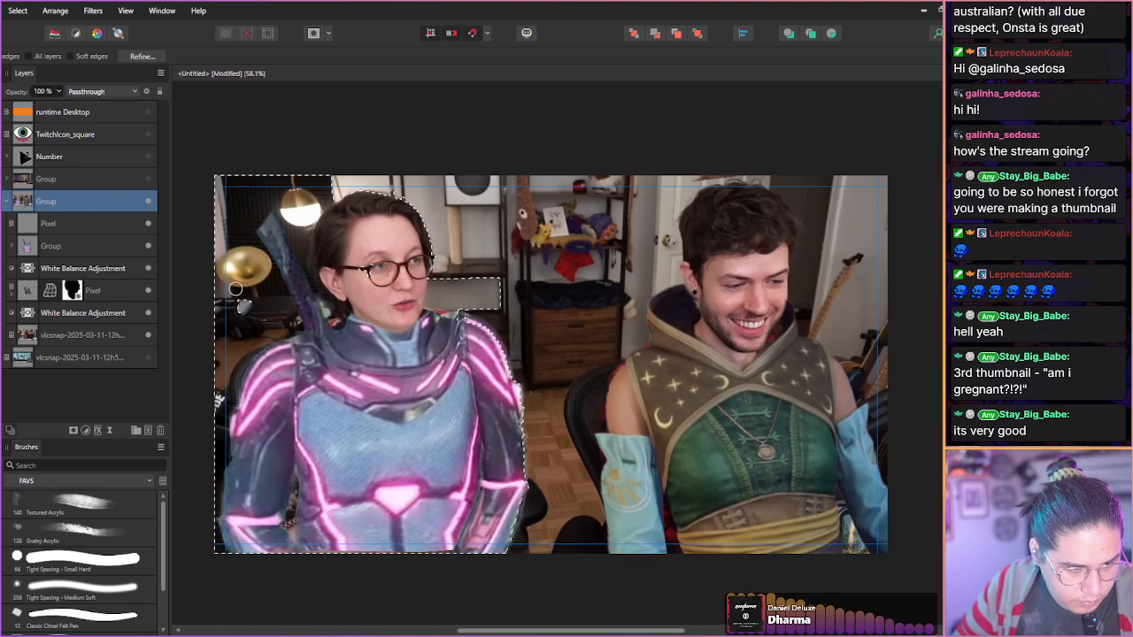
{"action": "mouse_move", "coordinate": [235, 323]}
{"action": "left_mouse_down"}
{"action": "mouse_move", "coordinate": [225, 292]}
{"action": "mouse_move", "coordinate": [265, 302]}
{"action": "left_mouse_up"}
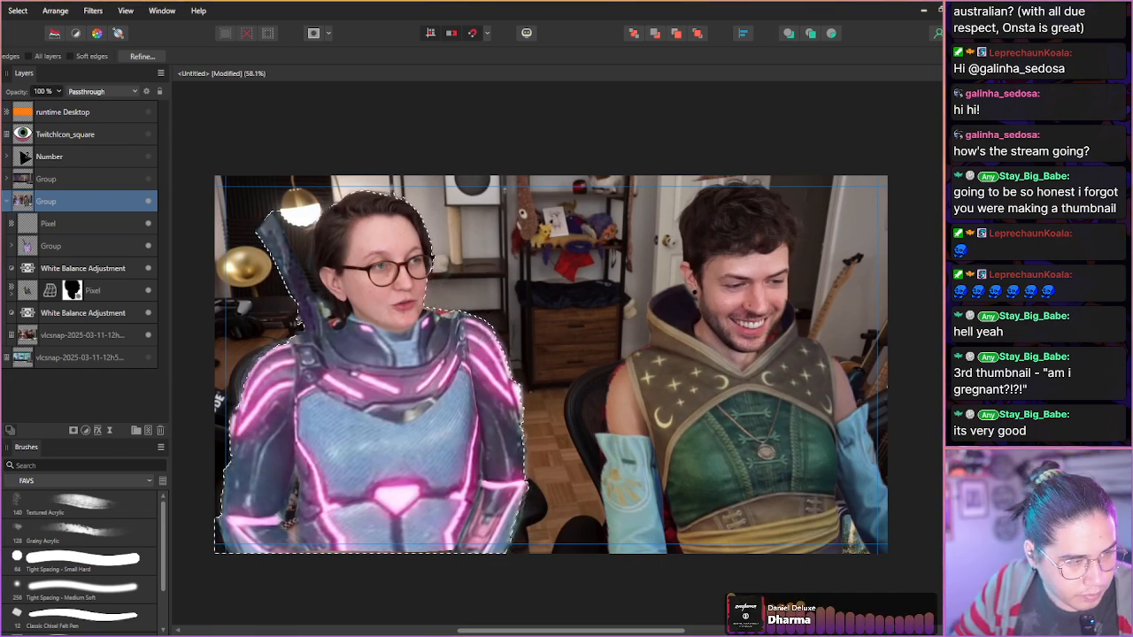
- Refine the selection along the armor's outer shoulder and the forearm nearest the middle of the photo
{"action": "scroll", "coordinate": [500, 362], "scroll_direction": "up", "scroll_amount": 5}
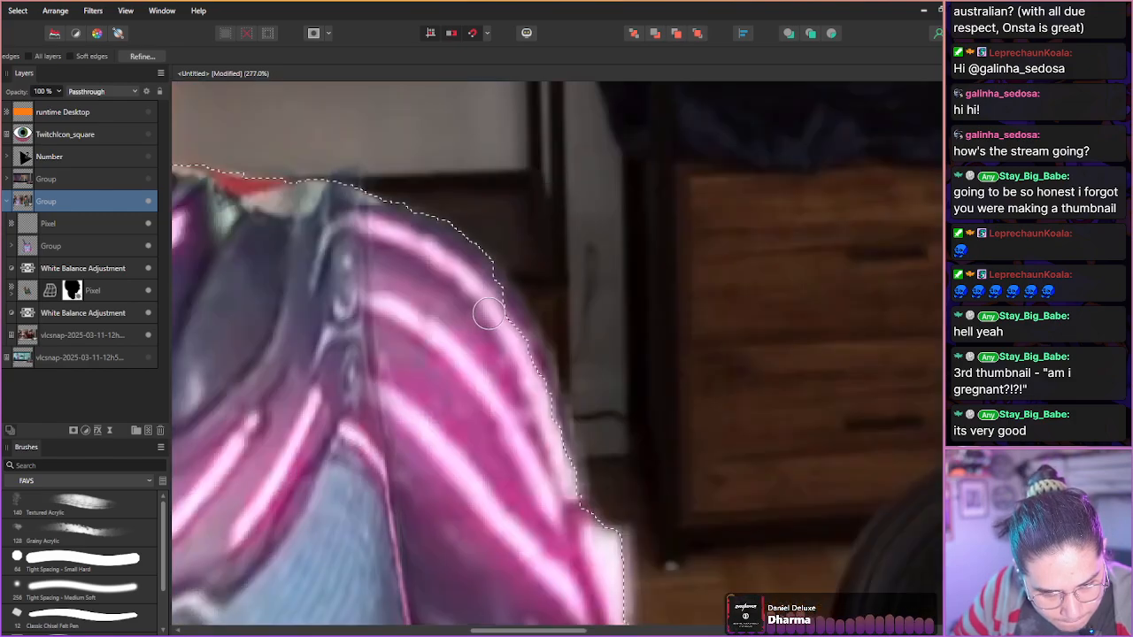
{"action": "mouse_move", "coordinate": [491, 297]}
{"action": "left_mouse_down"}
{"action": "mouse_move", "coordinate": [518, 329]}
{"action": "mouse_move", "coordinate": [574, 538]}
{"action": "left_mouse_up"}
{"action": "scroll", "coordinate": [475, 417], "scroll_direction": "down", "scroll_amount": 5}
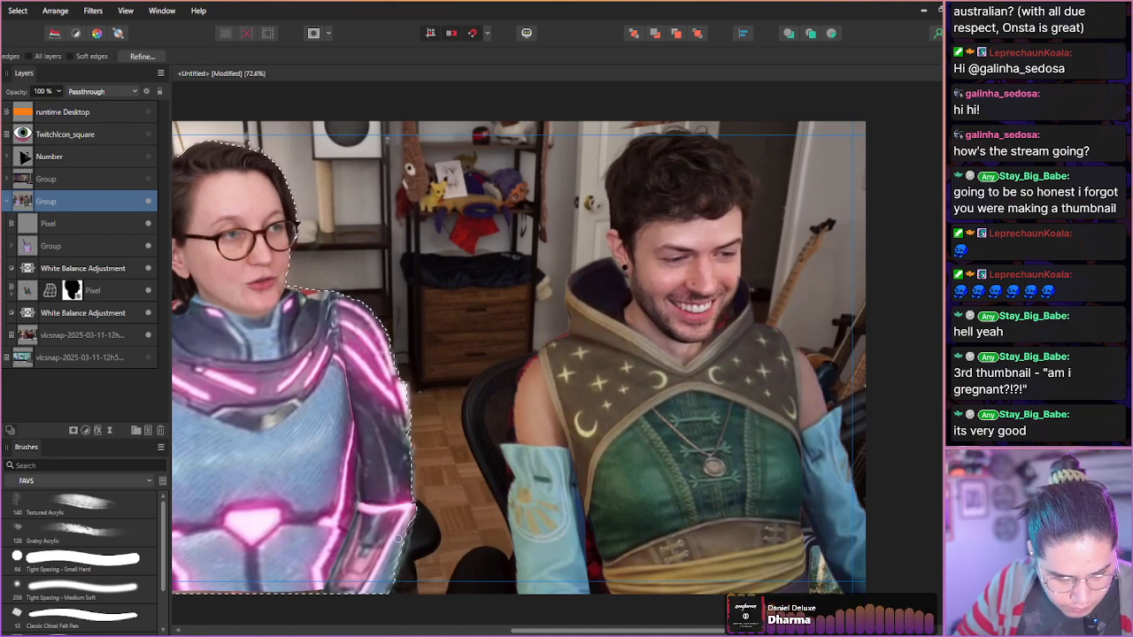
{"action": "scroll", "coordinate": [395, 543], "scroll_direction": "up", "scroll_amount": 1}
{"action": "scroll", "coordinate": [395, 542], "scroll_direction": "up", "scroll_amount": 4}
{"action": "mouse_move", "coordinate": [419, 523]}
{"action": "left_mouse_down"}
{"action": "mouse_move", "coordinate": [444, 472]}
{"action": "mouse_move", "coordinate": [430, 503]}
{"action": "left_mouse_up"}
{"action": "left_click_drag", "start_coordinate": [513, 486], "coordinate": [510, 531], "text": "alt"}
{"action": "key", "text": "space"}
{"action": "left_click_drag", "start_coordinate": [339, 460], "coordinate": [519, 103]}
{"action": "left_click_drag", "start_coordinate": [370, 294], "coordinate": [538, 411]}
{"action": "scroll", "coordinate": [397, 331], "scroll_direction": "up", "scroll_amount": 4}
{"action": "scroll", "coordinate": [354, 326], "scroll_direction": "down", "scroll_amount": 12}
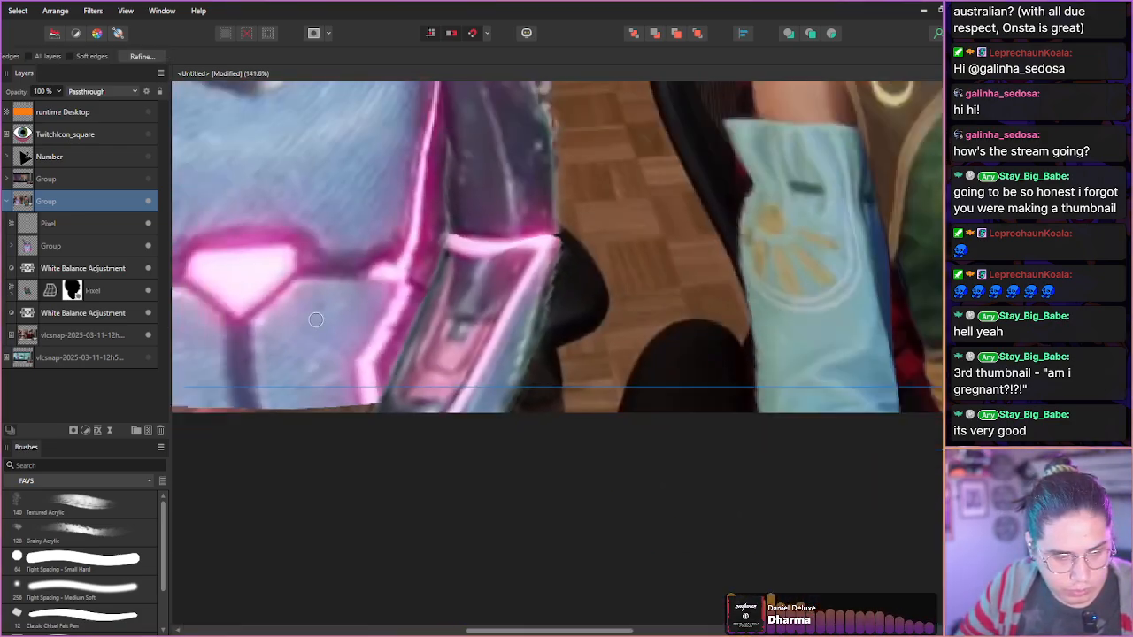
- Subtract the background gap between the armor's torso and the arm nearest the photo's edge from the selection
{"action": "key", "text": "space"}
{"action": "left_click_drag", "start_coordinate": [287, 289], "coordinate": [434, 376]}
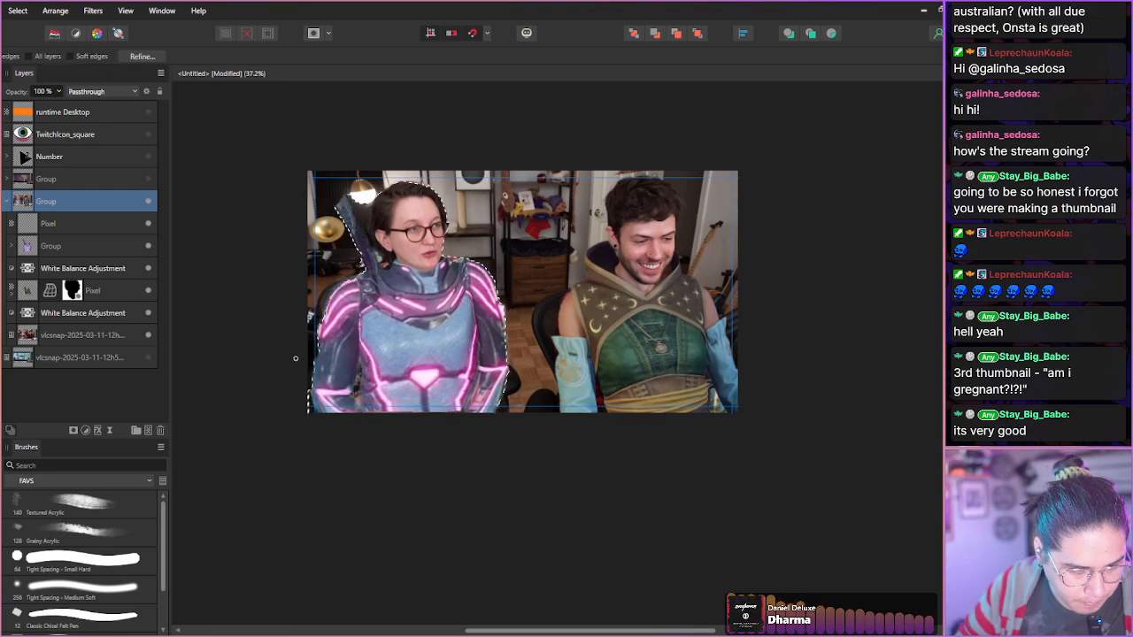
{"action": "scroll", "coordinate": [296, 384], "scroll_direction": "up", "scroll_amount": 4}
{"action": "scroll", "coordinate": [297, 415], "scroll_direction": "up", "scroll_amount": 2}
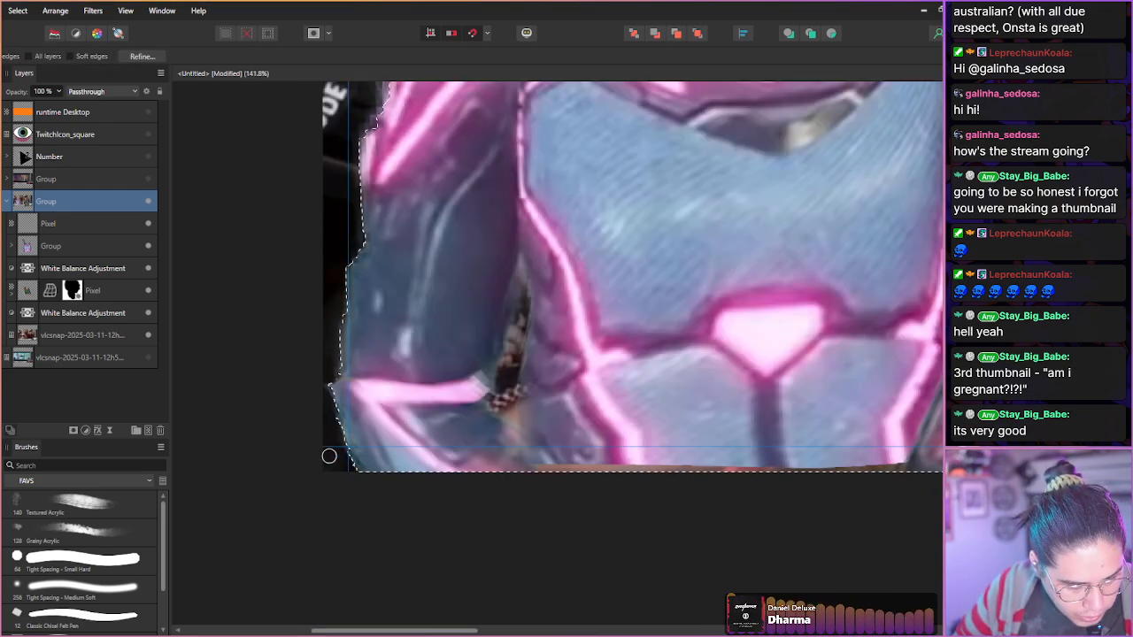
{"action": "mouse_move", "coordinate": [504, 390]}
{"action": "left_mouse_down"}
{"action": "mouse_move", "coordinate": [523, 302]}
{"action": "mouse_move", "coordinate": [509, 407]}
{"action": "left_mouse_up"}
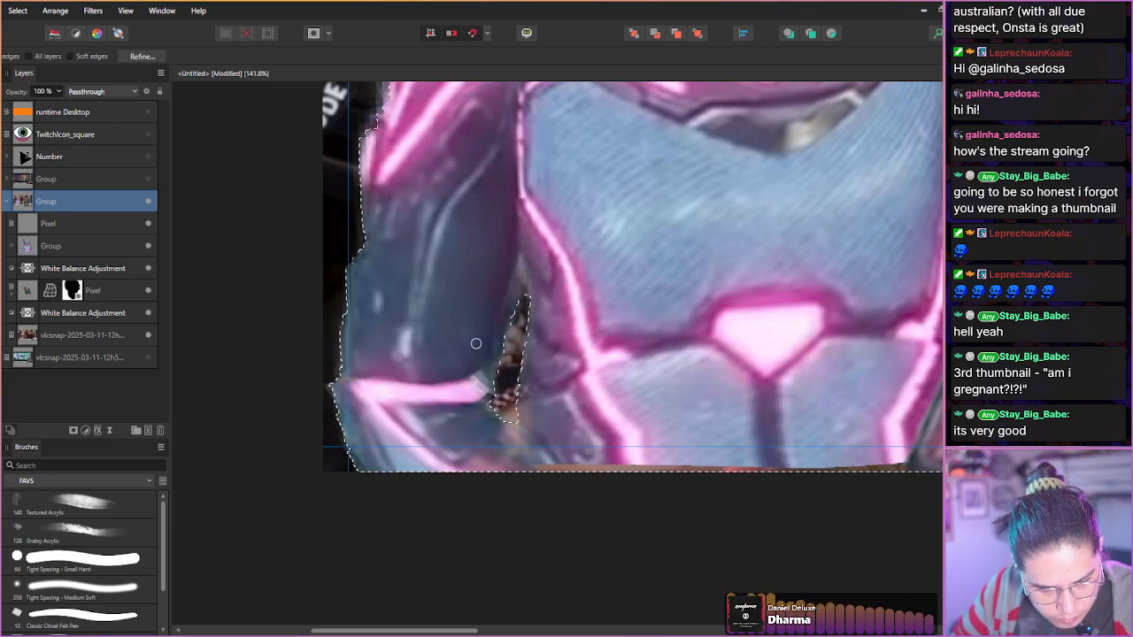
- Examine the selection's outline around the sword, hair and armored shoulder, and then across the whole composite
{"action": "scroll", "coordinate": [460, 313], "scroll_direction": "down", "scroll_amount": 5}
{"action": "key", "text": "space"}
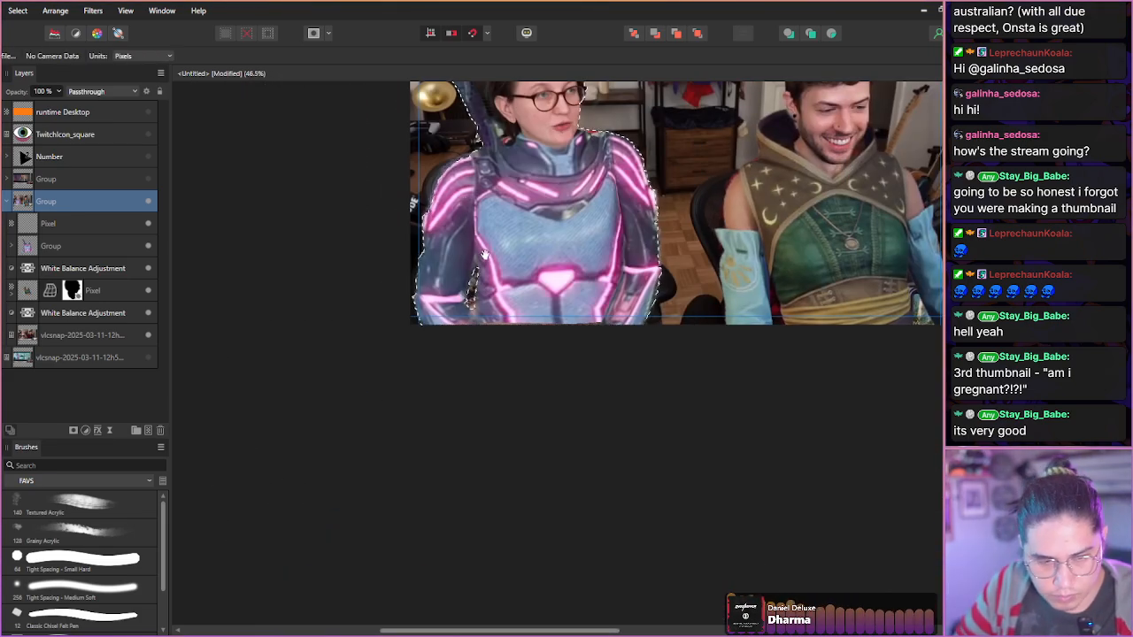
{"action": "left_click_drag", "start_coordinate": [469, 185], "coordinate": [383, 318]}
{"action": "scroll", "coordinate": [386, 202], "scroll_direction": "up", "scroll_amount": 5}
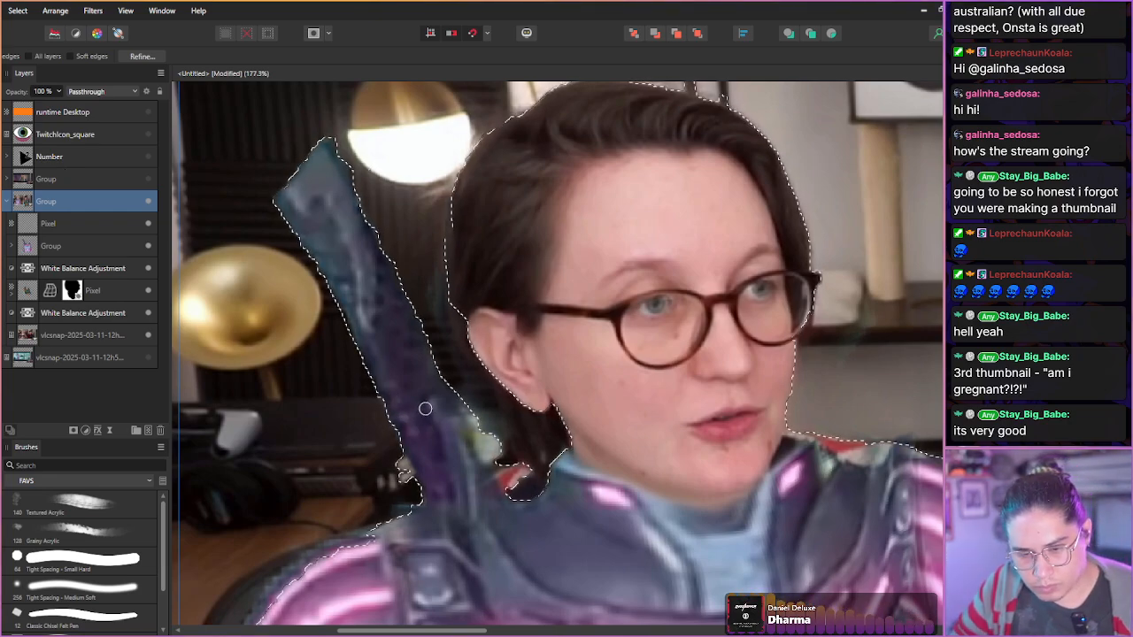
{"action": "scroll", "coordinate": [428, 412], "scroll_direction": "down", "scroll_amount": 8}
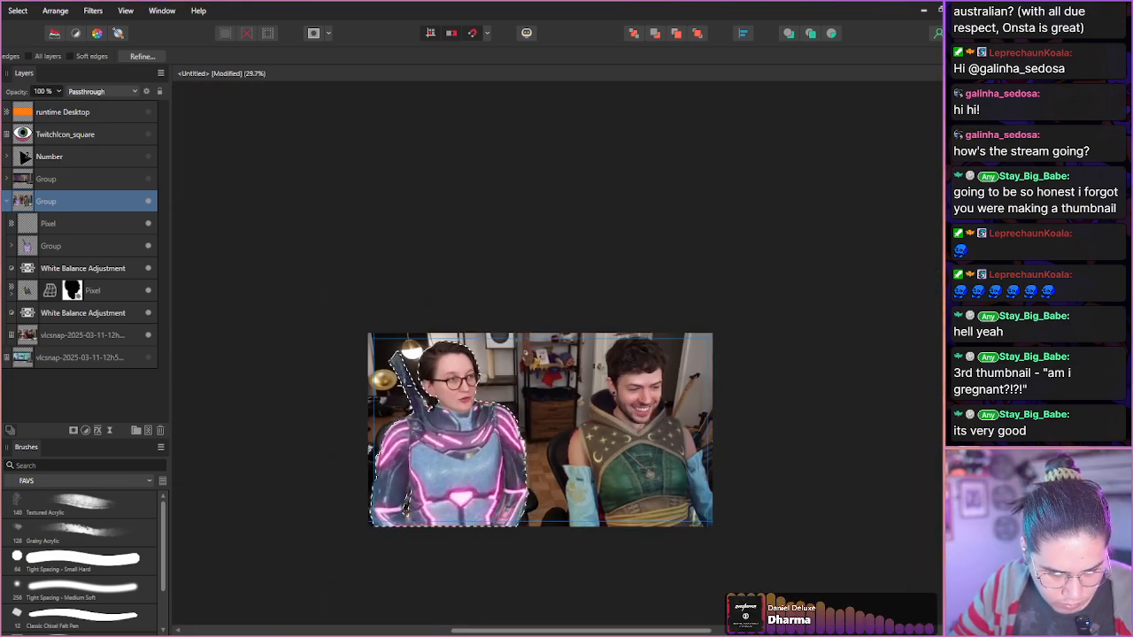
{"action": "scroll", "coordinate": [531, 425], "scroll_direction": "up", "scroll_amount": 8}
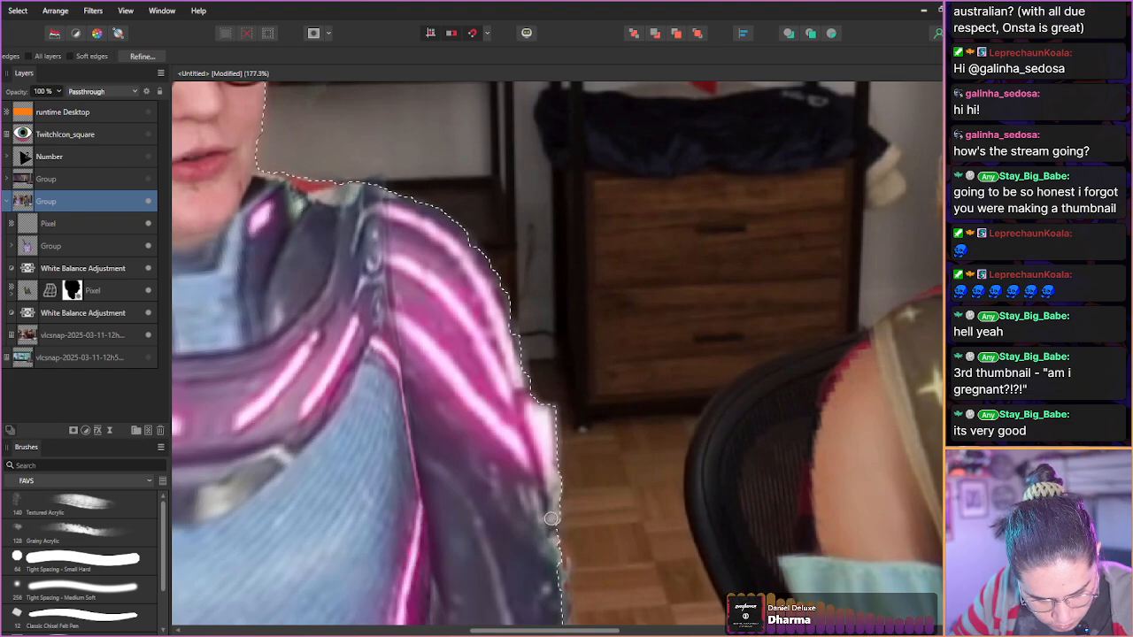
{"action": "scroll", "coordinate": [463, 445], "scroll_direction": "down", "scroll_amount": 5}
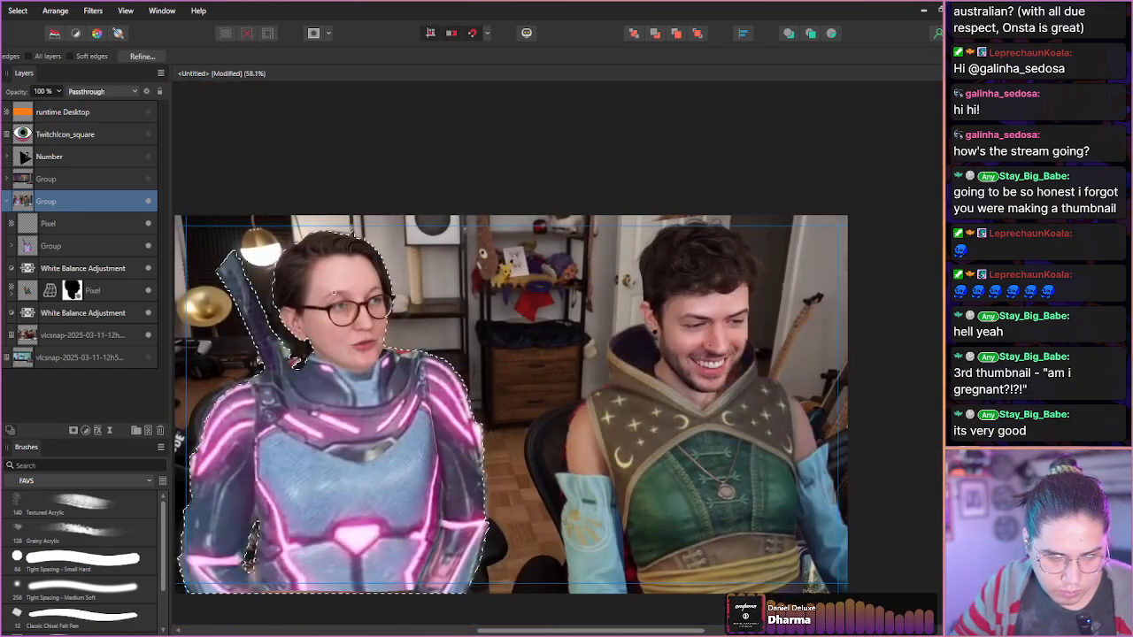
{"action": "scroll", "coordinate": [285, 249], "scroll_direction": "down", "scroll_amount": 2}
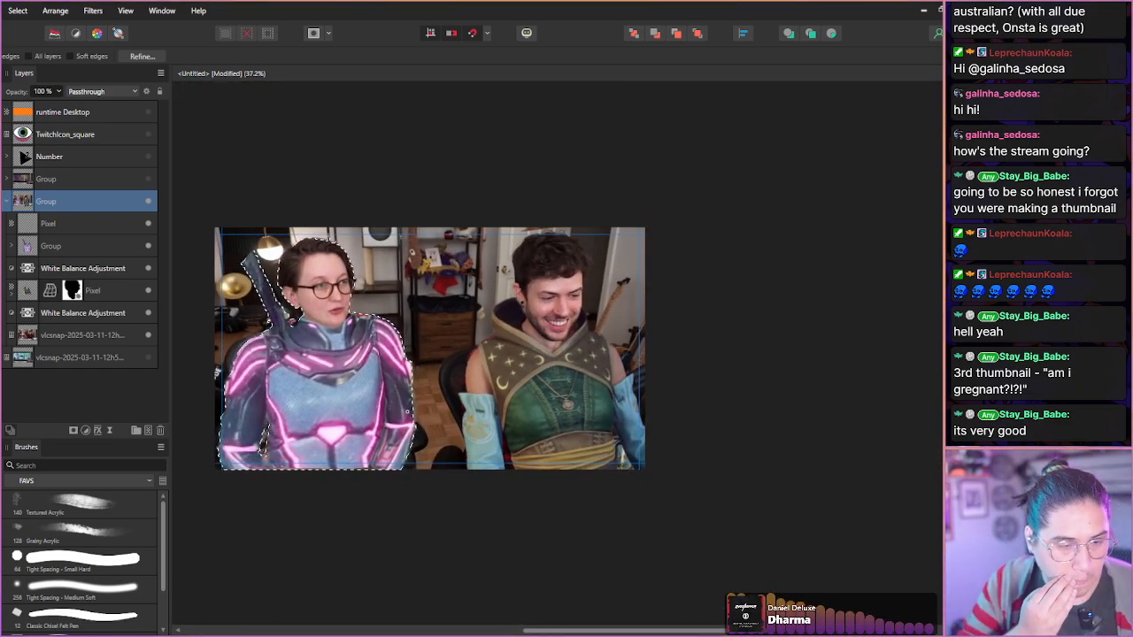
- Mask the new empty pixel layer with the selection, add a compound mask layer, and place the mask inside the compound mask
{"action": "left_click", "coordinate": [27, 226]}
{"action": "left_click", "coordinate": [74, 430]}
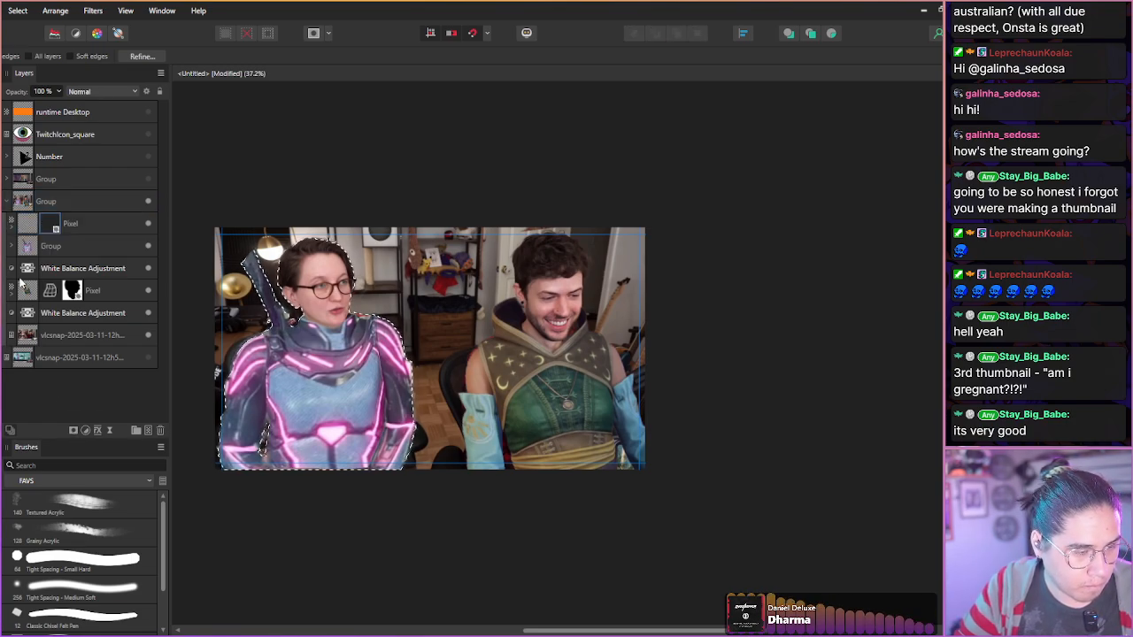
{"action": "left_click", "coordinate": [12, 227]}
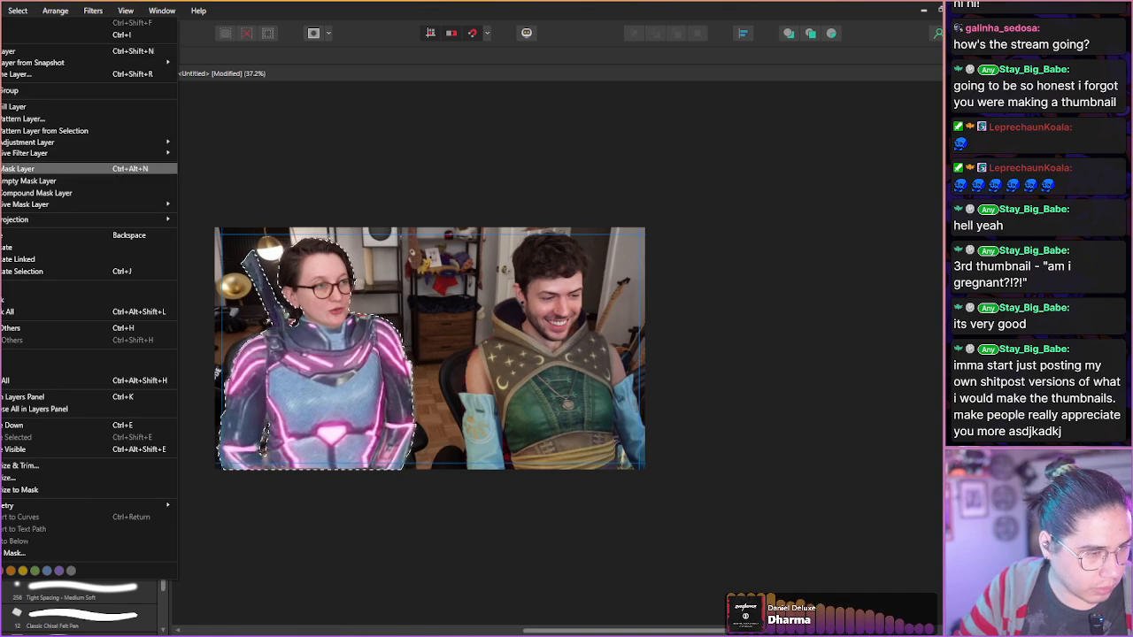
{"action": "left_click", "coordinate": [45, 192]}
{"action": "left_click_drag", "start_coordinate": [25, 230], "coordinate": [22, 257]}
{"action": "left_click", "coordinate": [16, 249]}
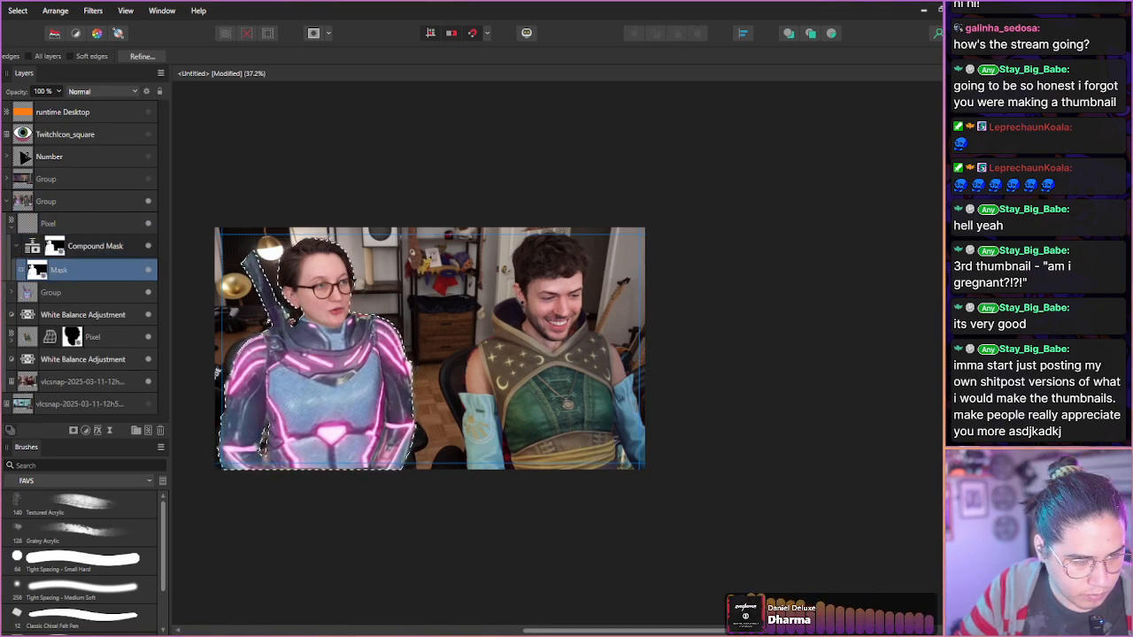
- Select the hooded person in the photo, and subtract the wall and door beside the near shoulder, hood and ear from the selection
{"action": "left_click", "coordinate": [27, 203]}
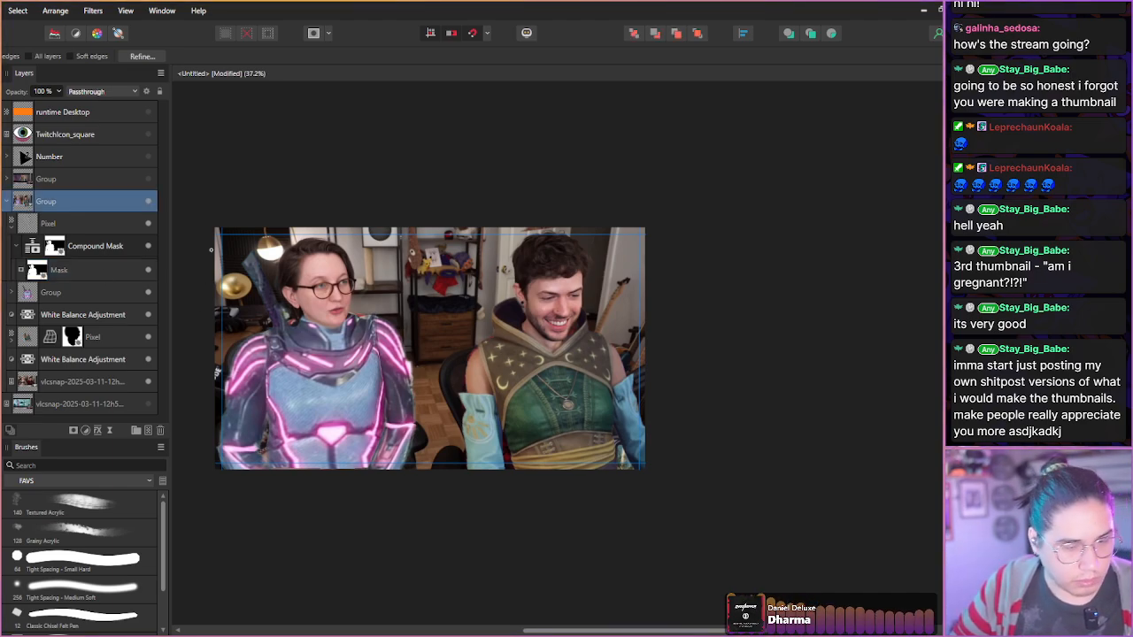
{"action": "mouse_move", "coordinate": [521, 380]}
{"action": "left_mouse_down"}
{"action": "mouse_move", "coordinate": [562, 387]}
{"action": "mouse_move", "coordinate": [559, 359]}
{"action": "mouse_move", "coordinate": [605, 382]}
{"action": "mouse_move", "coordinate": [614, 399]}
{"action": "mouse_move", "coordinate": [547, 368]}
{"action": "mouse_move", "coordinate": [562, 466]}
{"action": "mouse_move", "coordinate": [585, 444]}
{"action": "mouse_move", "coordinate": [602, 460]}
{"action": "mouse_move", "coordinate": [478, 424]}
{"action": "mouse_move", "coordinate": [506, 335]}
{"action": "mouse_move", "coordinate": [534, 316]}
{"action": "mouse_move", "coordinate": [533, 268]}
{"action": "mouse_move", "coordinate": [491, 284]}
{"action": "mouse_move", "coordinate": [524, 310]}
{"action": "mouse_move", "coordinate": [522, 291]}
{"action": "mouse_move", "coordinate": [527, 312]}
{"action": "mouse_move", "coordinate": [463, 331]}
{"action": "mouse_move", "coordinate": [442, 273]}
{"action": "mouse_move", "coordinate": [487, 321]}
{"action": "left_mouse_up"}
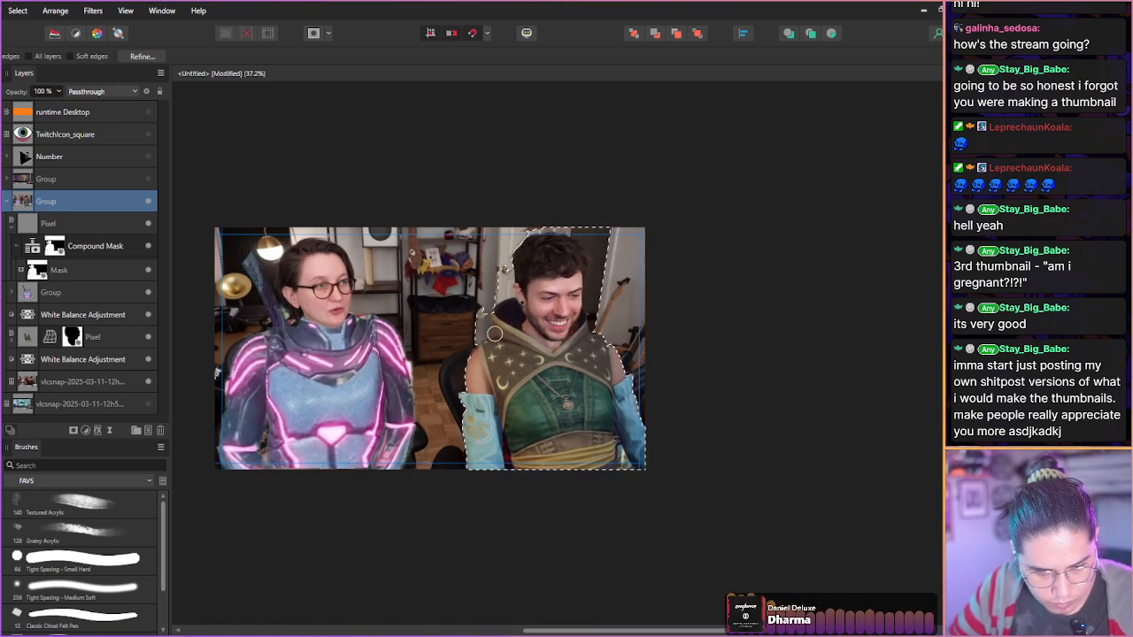
{"action": "scroll", "coordinate": [487, 320], "scroll_direction": "up", "scroll_amount": 5}
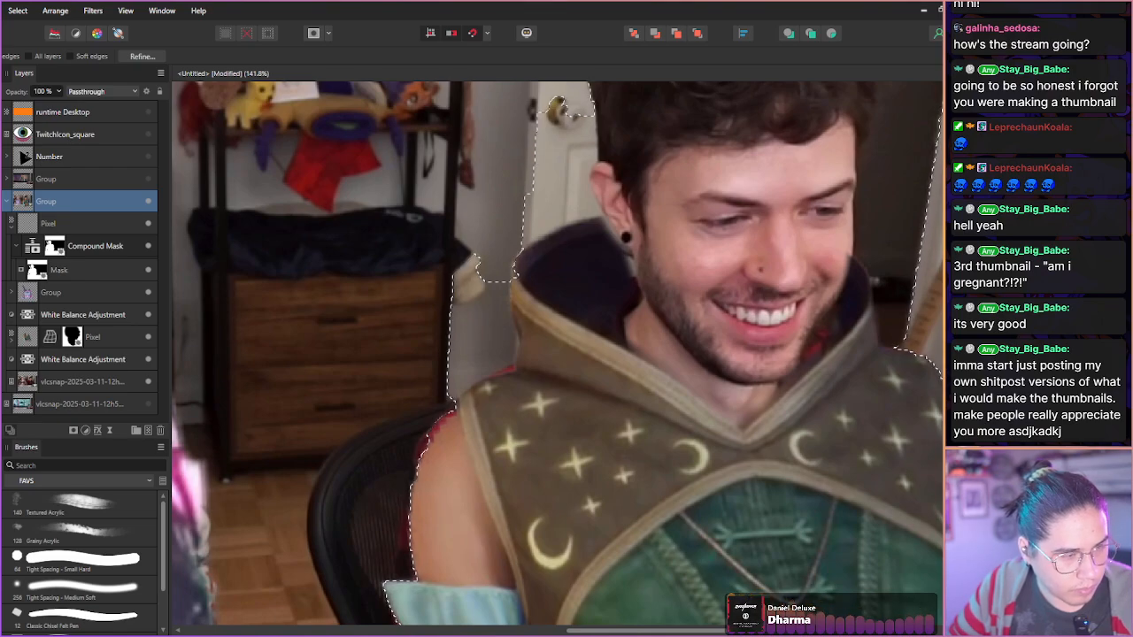
{"action": "mouse_move", "coordinate": [469, 362]}
{"action": "left_mouse_down"}
{"action": "mouse_move", "coordinate": [490, 342]}
{"action": "mouse_move", "coordinate": [475, 302]}
{"action": "left_mouse_up"}
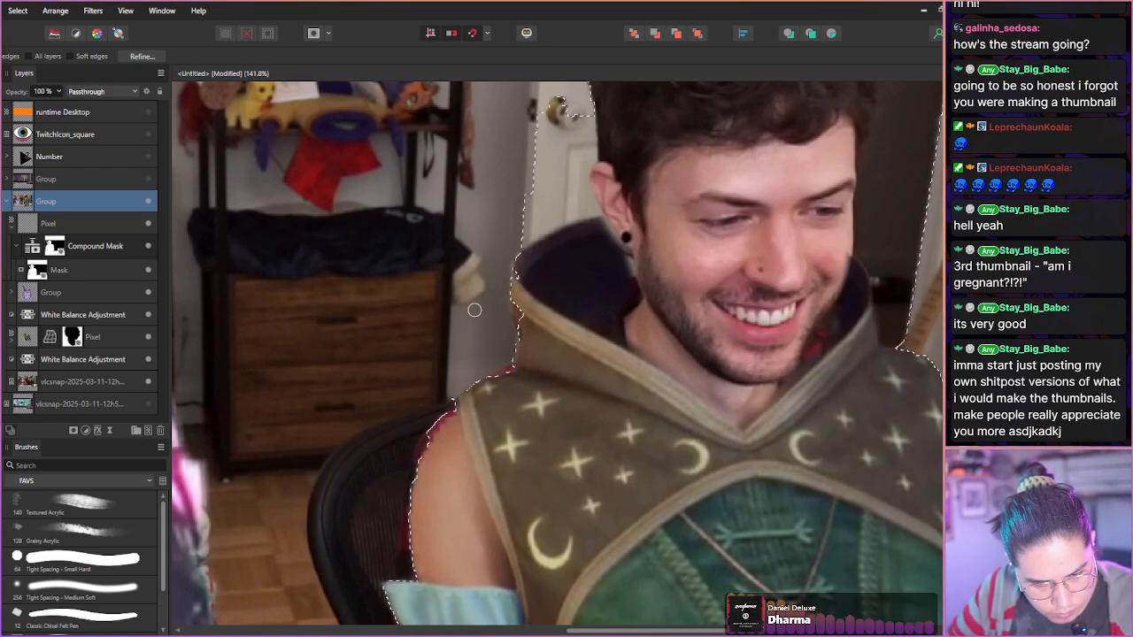
{"action": "left_click_drag", "start_coordinate": [505, 266], "coordinate": [540, 197]}
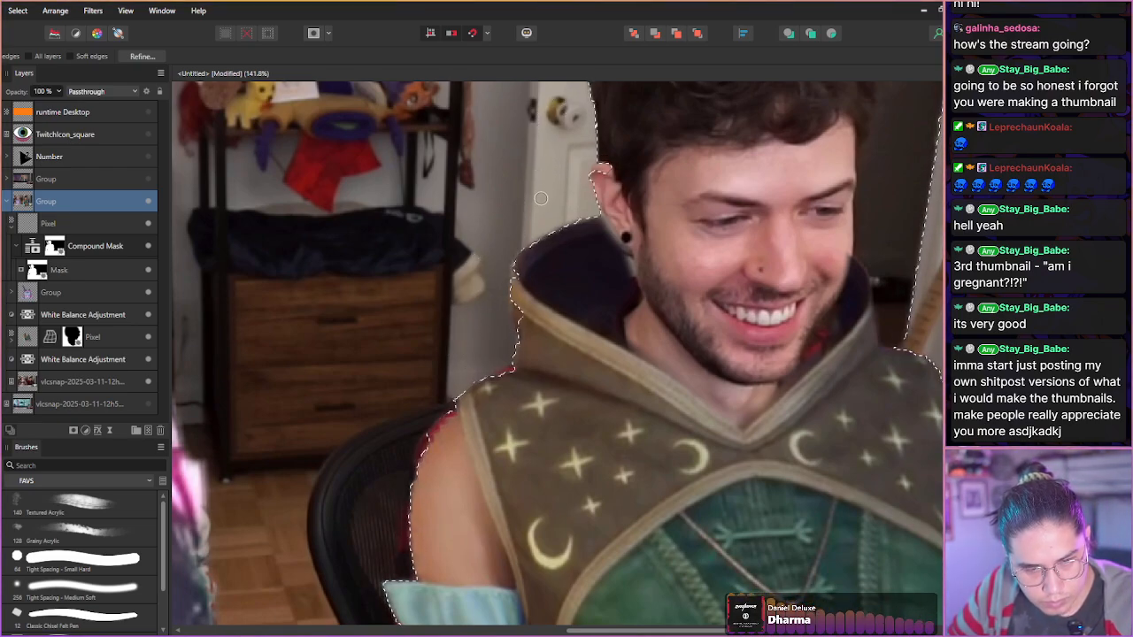
- Subtract the dark background around the hooded person's hair and face, and add the hood's inner far side back to the selection
{"action": "left_click_drag", "start_coordinate": [891, 204], "coordinate": [885, 225]}
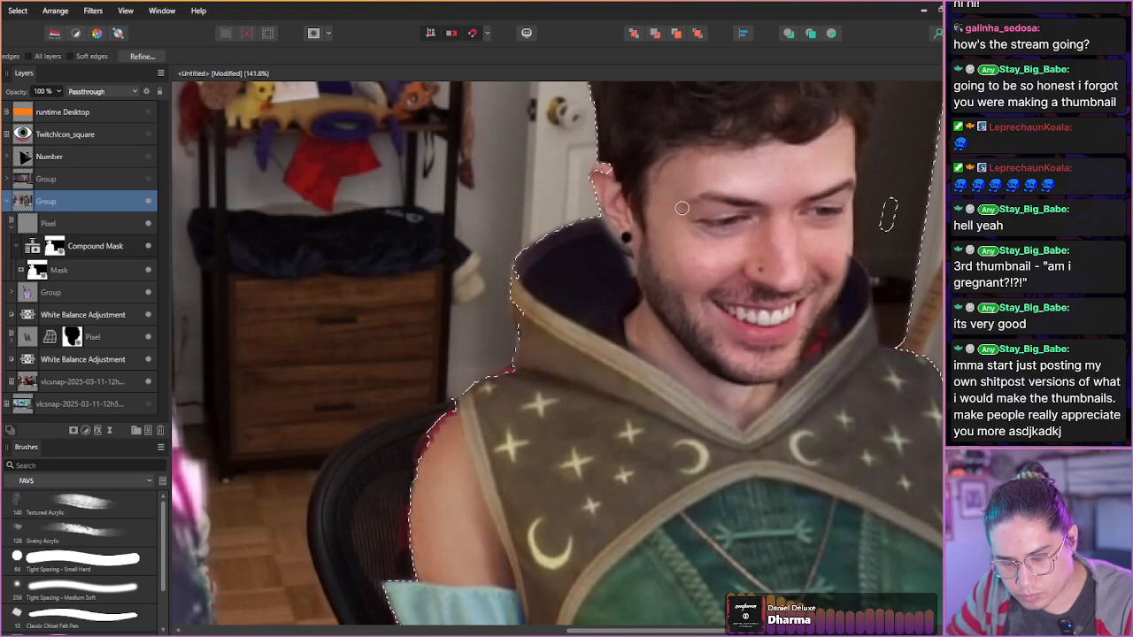
{"action": "left_click_drag", "start_coordinate": [658, 268], "coordinate": [390, 420]}
{"action": "mouse_move", "coordinate": [390, 113]}
{"action": "left_mouse_down"}
{"action": "mouse_move", "coordinate": [456, 99]}
{"action": "mouse_move", "coordinate": [539, 103]}
{"action": "mouse_move", "coordinate": [592, 131]}
{"action": "mouse_move", "coordinate": [562, 99]}
{"action": "mouse_move", "coordinate": [594, 142]}
{"action": "mouse_move", "coordinate": [566, 123]}
{"action": "mouse_move", "coordinate": [639, 202]}
{"action": "mouse_move", "coordinate": [591, 153]}
{"action": "mouse_move", "coordinate": [627, 198]}
{"action": "mouse_move", "coordinate": [588, 154]}
{"action": "mouse_move", "coordinate": [621, 191]}
{"action": "mouse_move", "coordinate": [598, 177]}
{"action": "mouse_move", "coordinate": [643, 220]}
{"action": "mouse_move", "coordinate": [630, 205]}
{"action": "mouse_move", "coordinate": [638, 244]}
{"action": "mouse_move", "coordinate": [605, 342]}
{"action": "mouse_move", "coordinate": [608, 400]}
{"action": "mouse_move", "coordinate": [630, 442]}
{"action": "mouse_move", "coordinate": [601, 325]}
{"action": "left_mouse_up"}
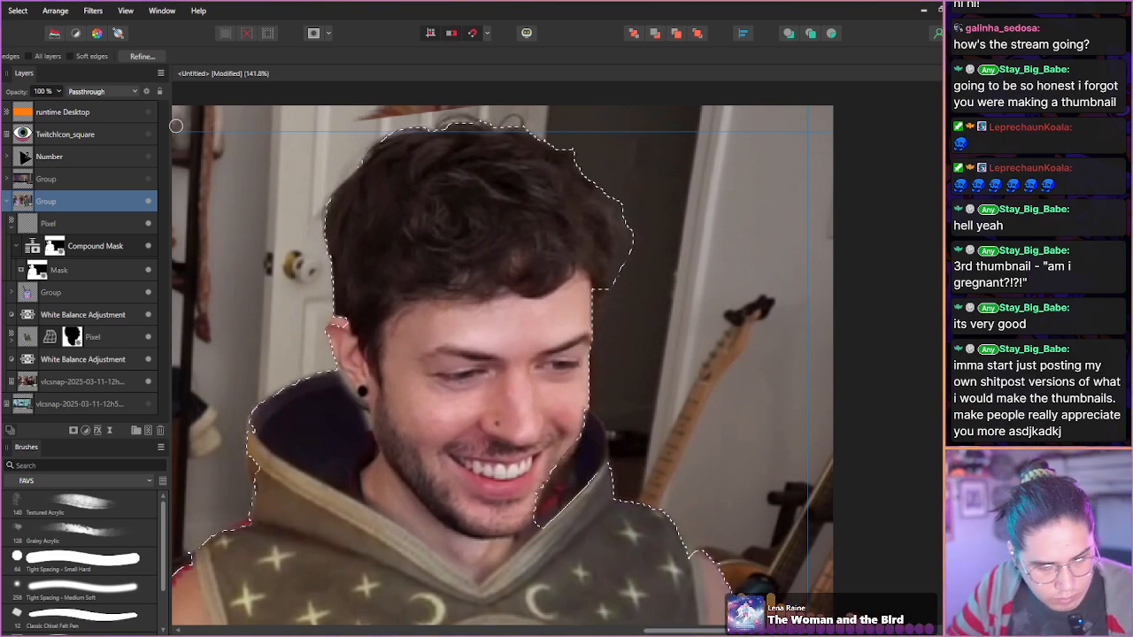
{"action": "left_click_drag", "start_coordinate": [549, 503], "coordinate": [587, 444]}
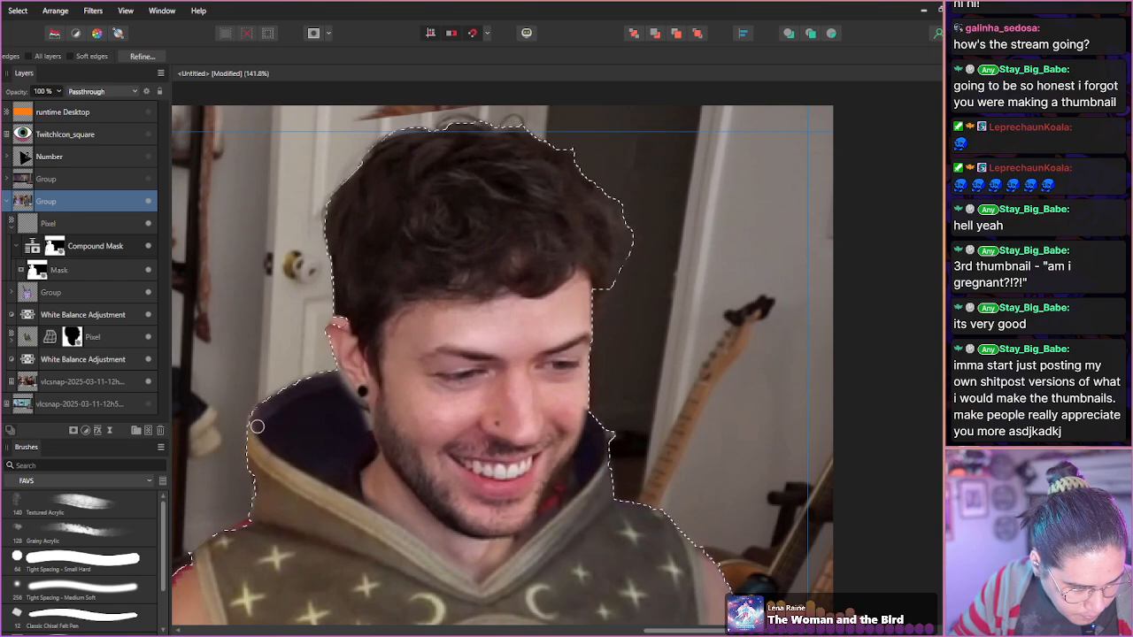
{"action": "scroll", "coordinate": [389, 467], "scroll_direction": "down", "scroll_amount": 6}
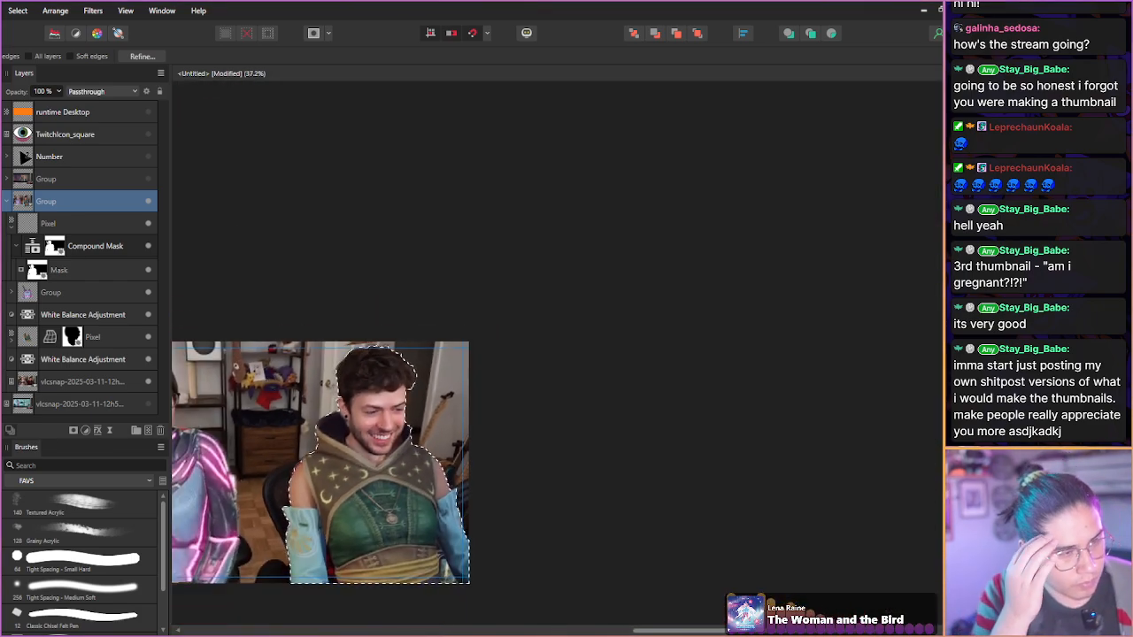
- Create a mask from the hooded person's selection and place it inside the compound mask above the armored person's mask
{"action": "left_click", "coordinate": [74, 430]}
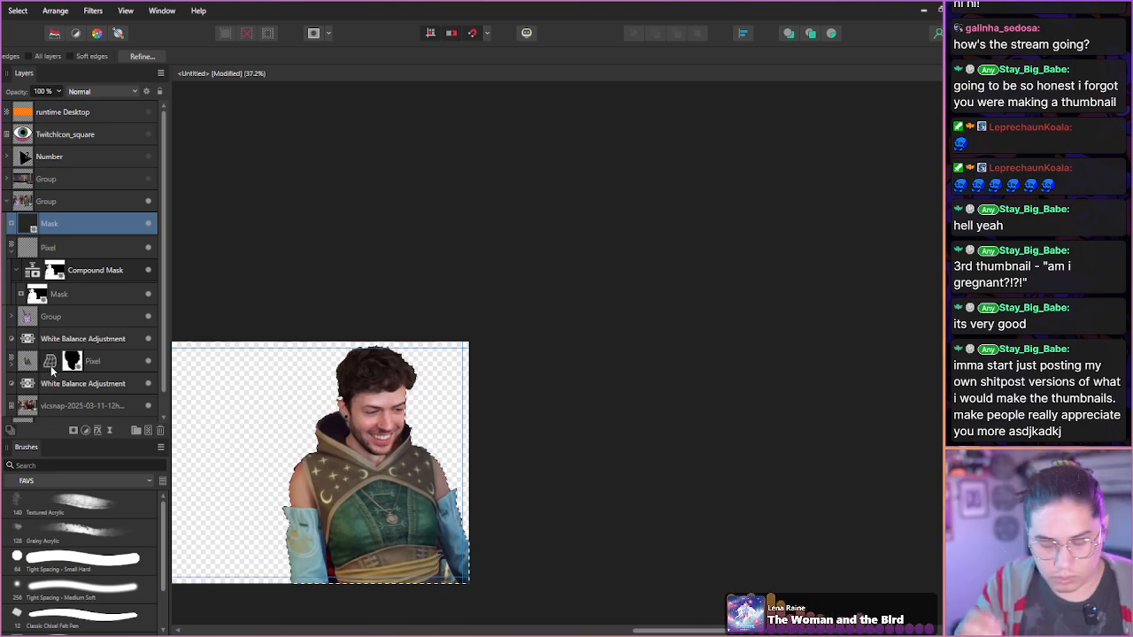
{"action": "left_click_drag", "start_coordinate": [22, 199], "coordinate": [60, 289]}
{"action": "left_click_drag", "start_coordinate": [31, 251], "coordinate": [11, 270]}
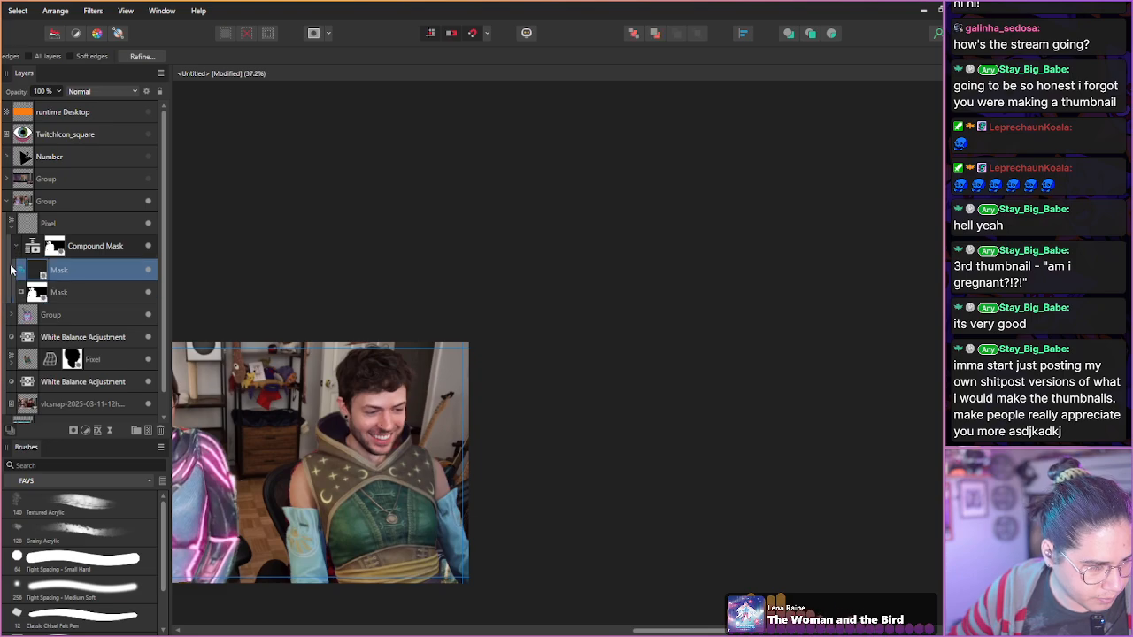
- Fill the masked pixel layer with a vertical gradient running from white at the canvas bottom to black above its top edge
{"action": "left_click", "coordinate": [38, 227]}
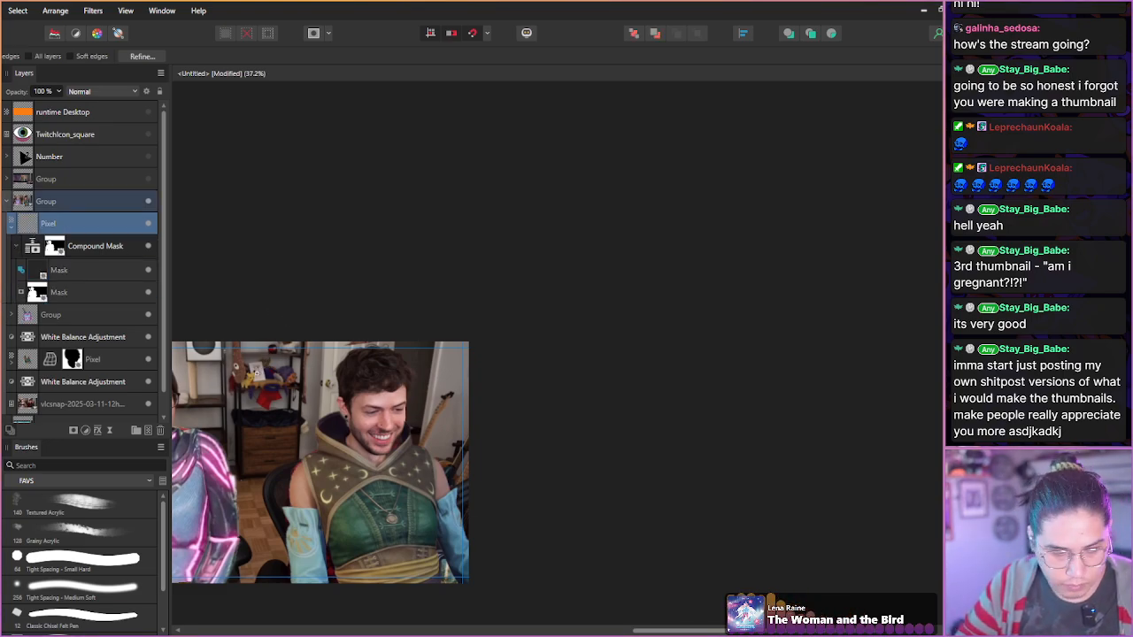
{"action": "left_click_drag", "start_coordinate": [345, 483], "coordinate": [606, 393]}
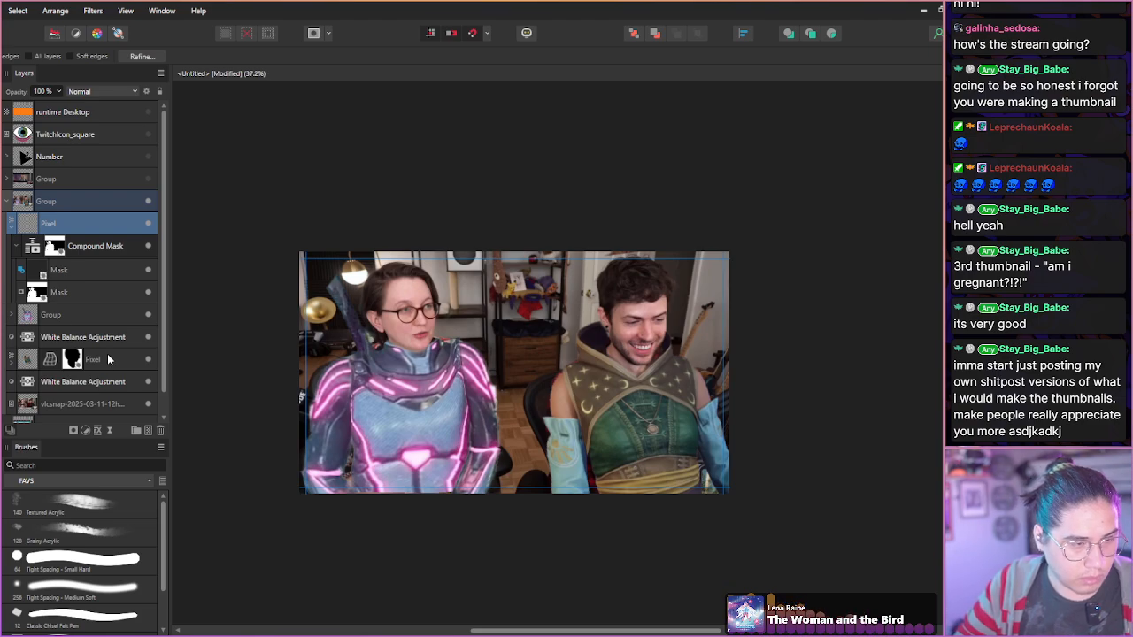
{"action": "key", "text": "g"}
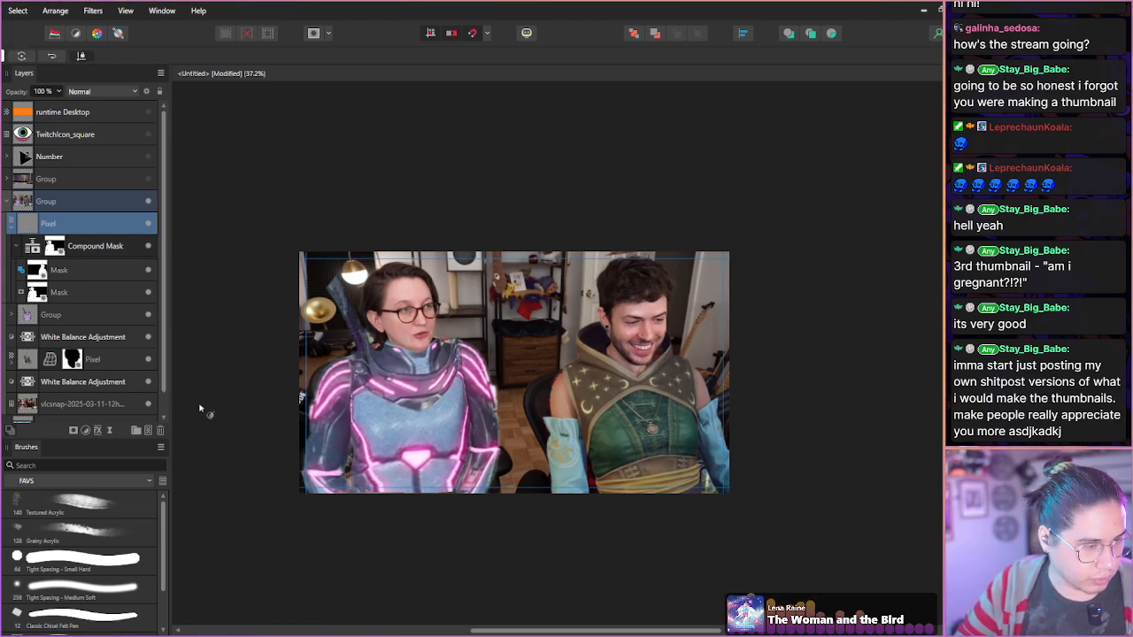
{"action": "left_click_drag", "start_coordinate": [515, 511], "coordinate": [509, 213]}
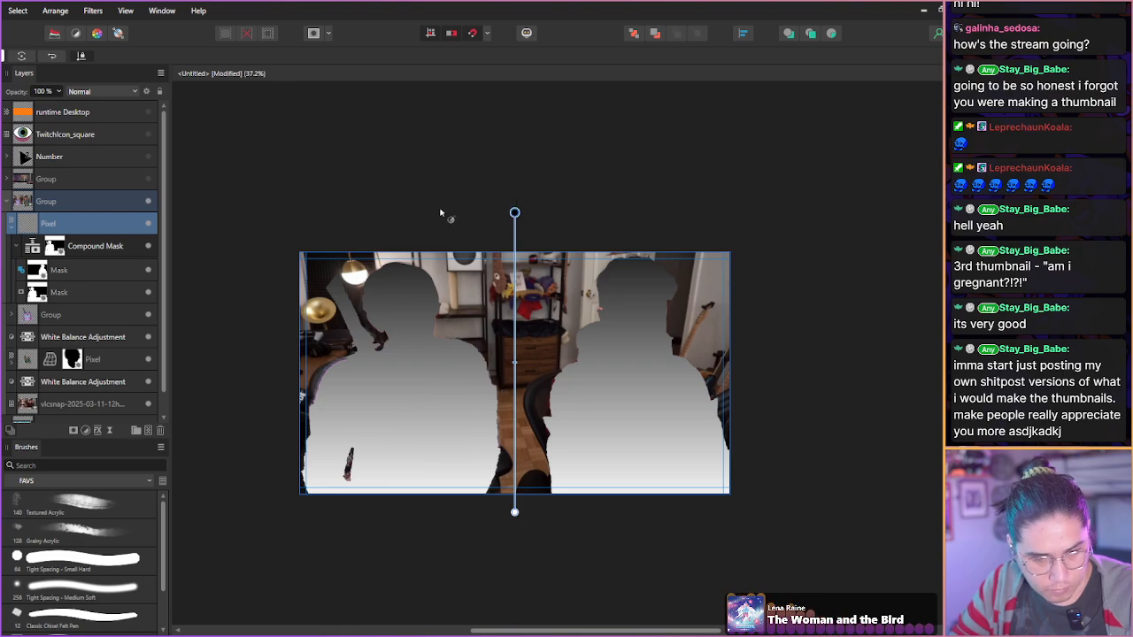
- Invert both the hooded person's mask and the armored person's mask inside the compound mask
{"action": "left_click", "coordinate": [36, 272]}
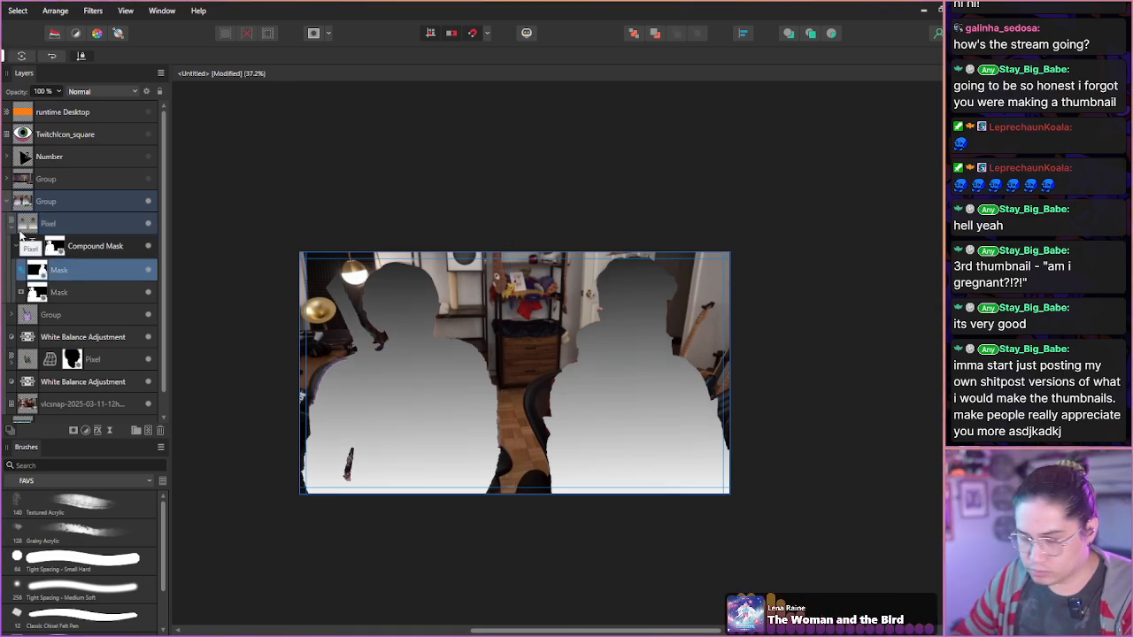
{"action": "key", "text": "ctrl+i"}
{"action": "left_click", "coordinate": [42, 292]}
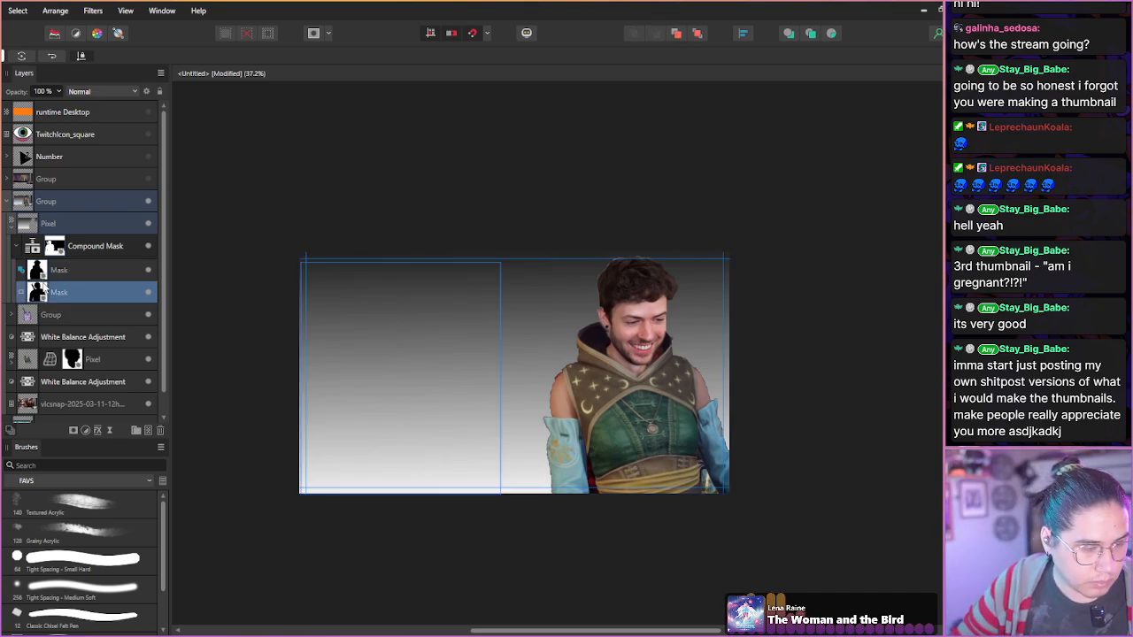
- Try the Intersect operation on the hooded person's mask and return it to Add
{"action": "left_click", "coordinate": [24, 273]}
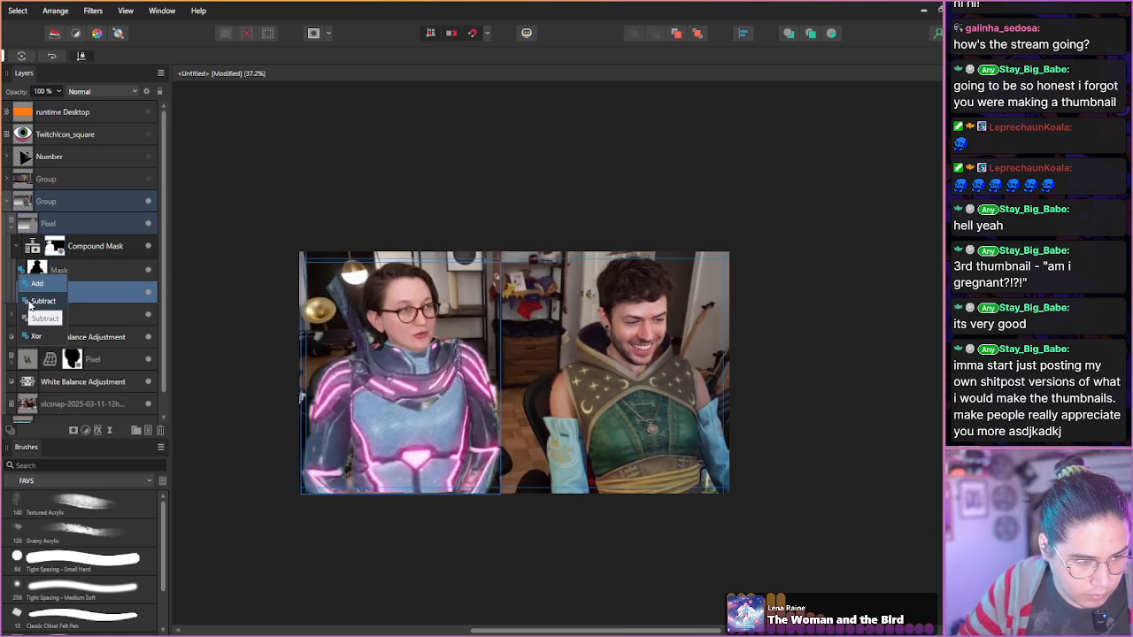
{"action": "left_click", "coordinate": [35, 320]}
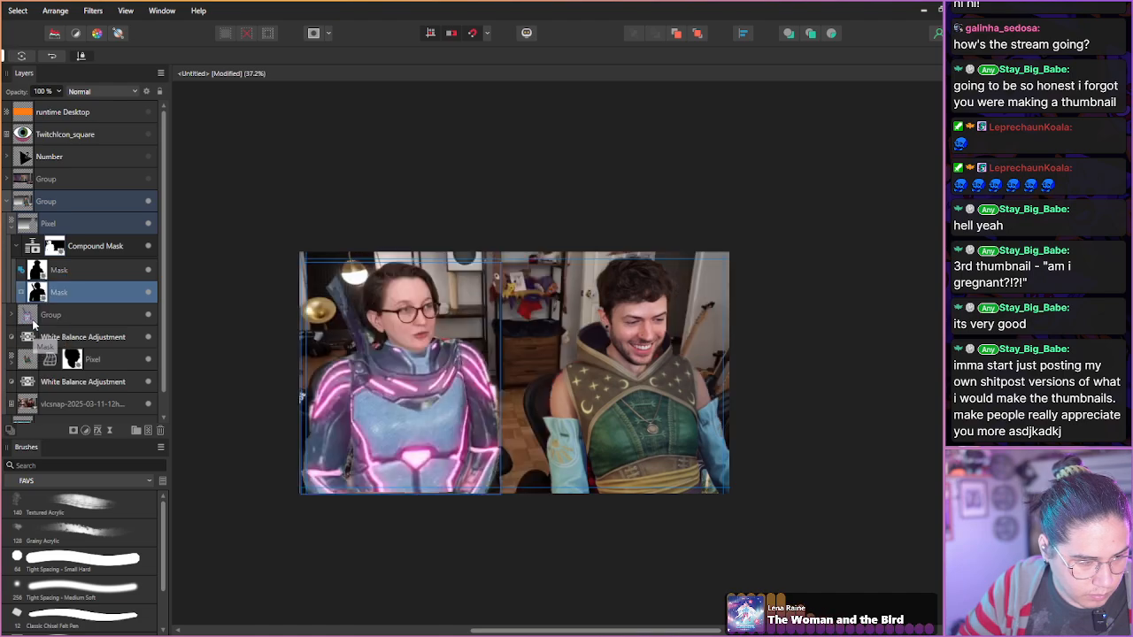
{"action": "left_click", "coordinate": [26, 295]}
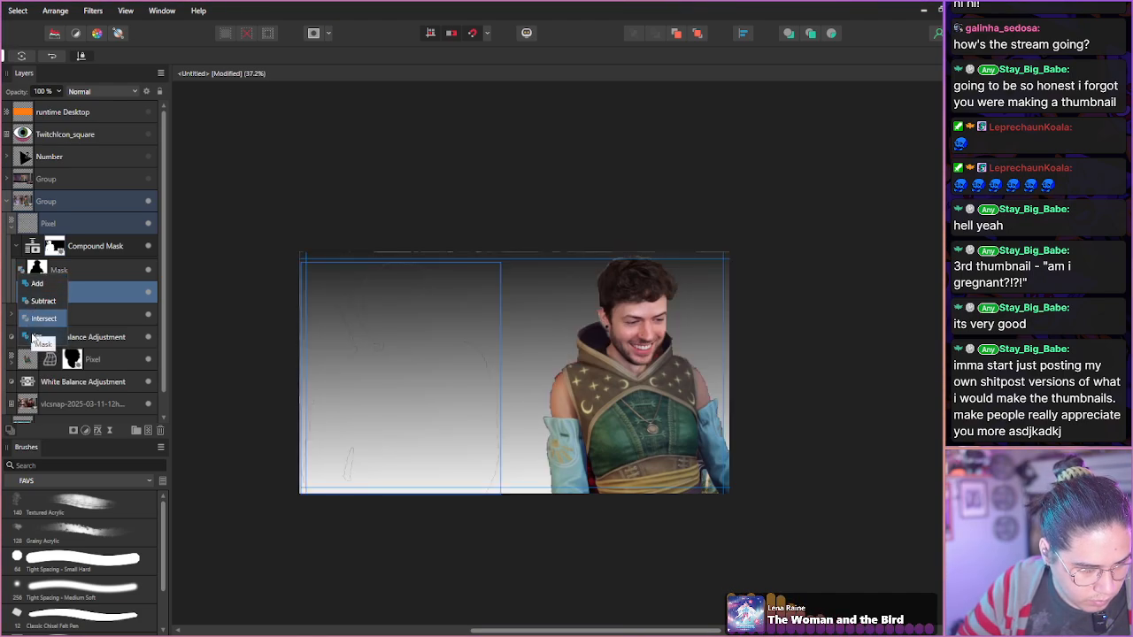
{"action": "left_click", "coordinate": [33, 286]}
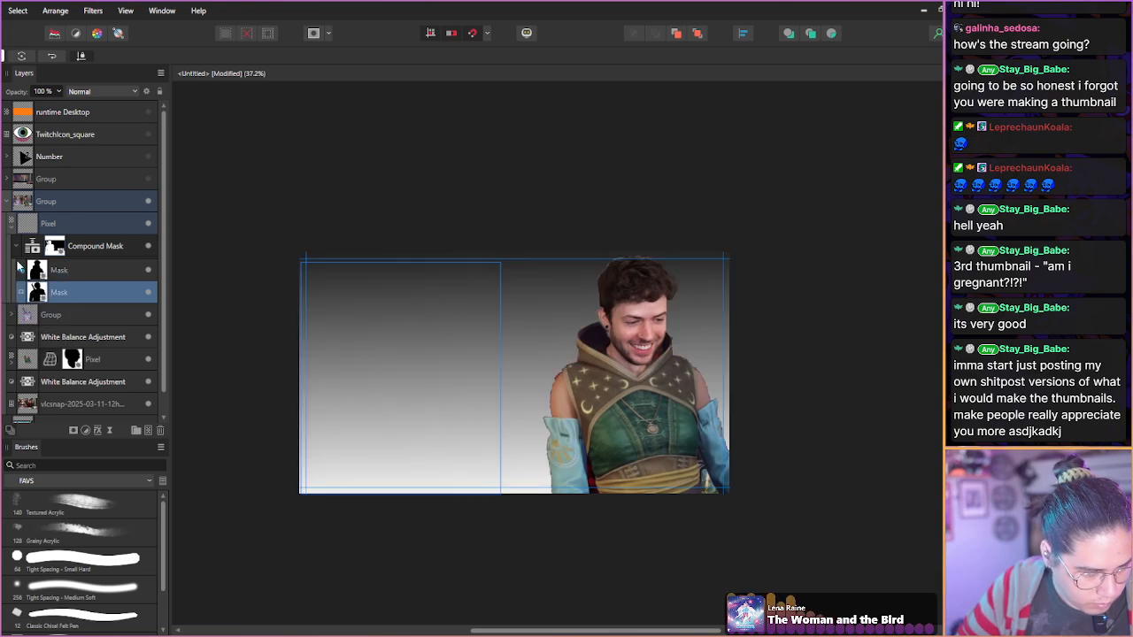
- Try the armored person's mask above the hooded person's with the Intersect operation, and restore Add and the earlier mask order
{"action": "left_click_drag", "start_coordinate": [50, 291], "coordinate": [34, 264]}
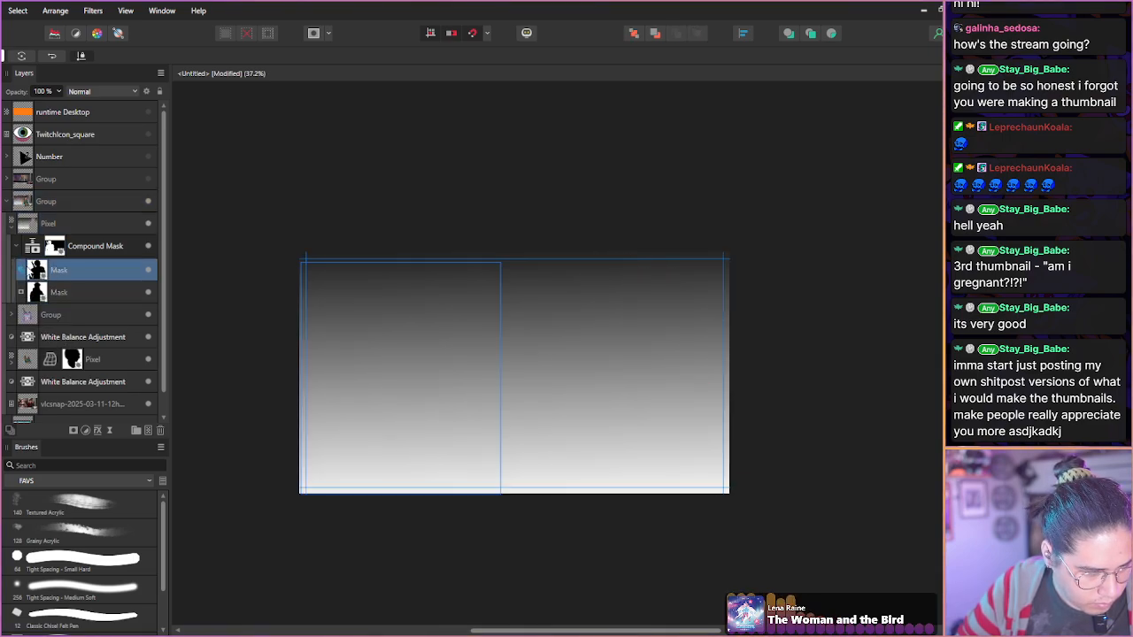
{"action": "left_click", "coordinate": [21, 275]}
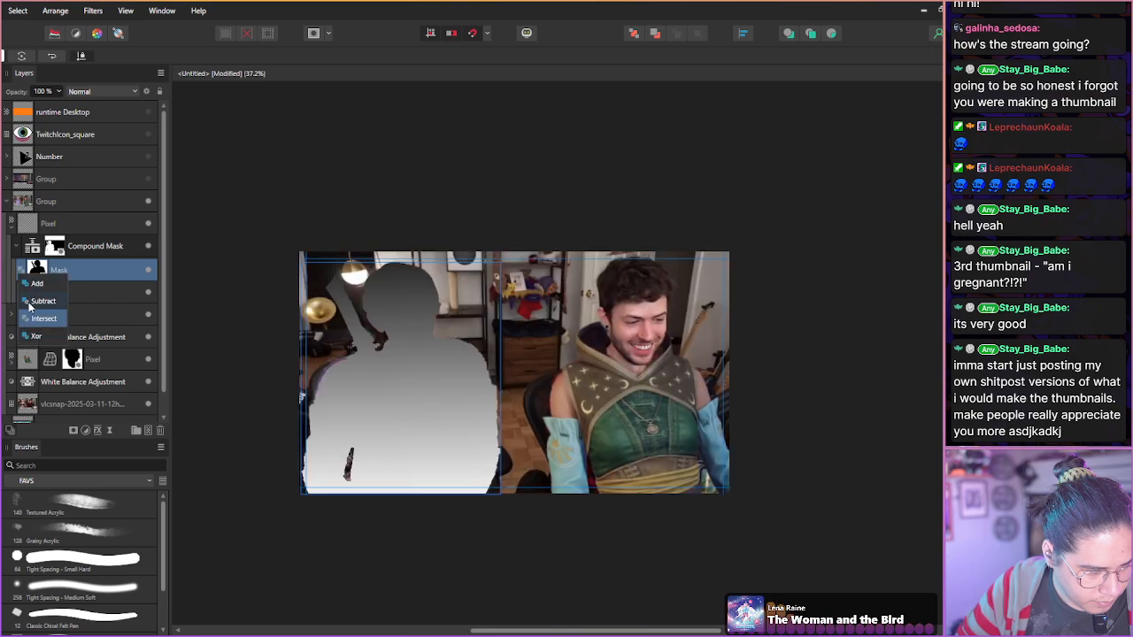
{"action": "left_click", "coordinate": [28, 289]}
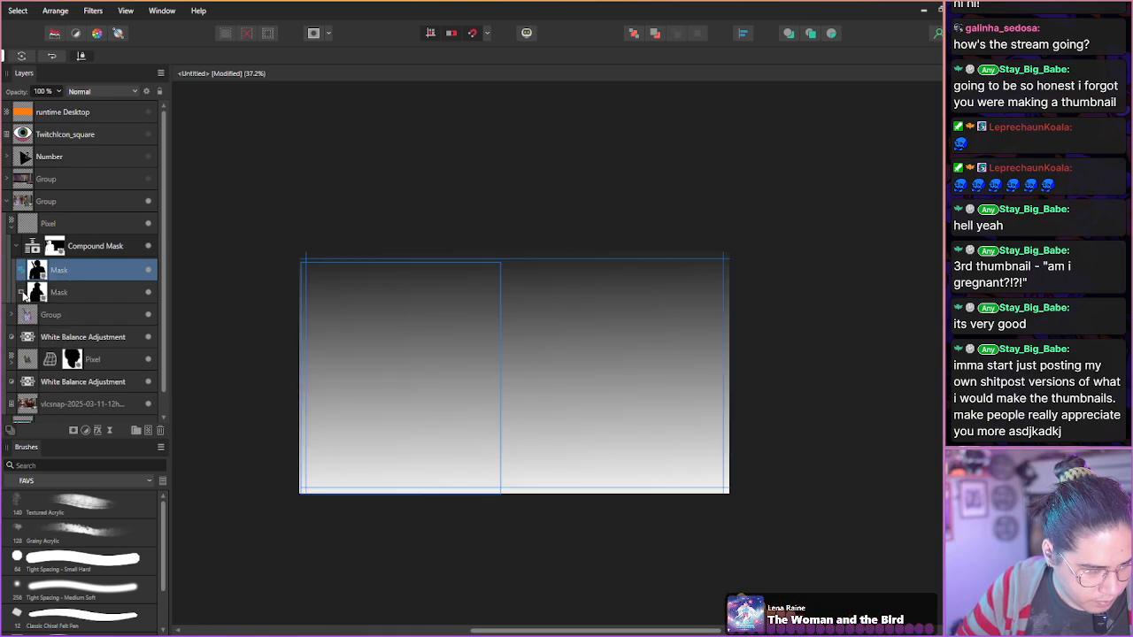
{"action": "left_click", "coordinate": [36, 294]}
{"action": "left_click", "coordinate": [58, 292]}
{"action": "left_click_drag", "start_coordinate": [55, 293], "coordinate": [52, 267]}
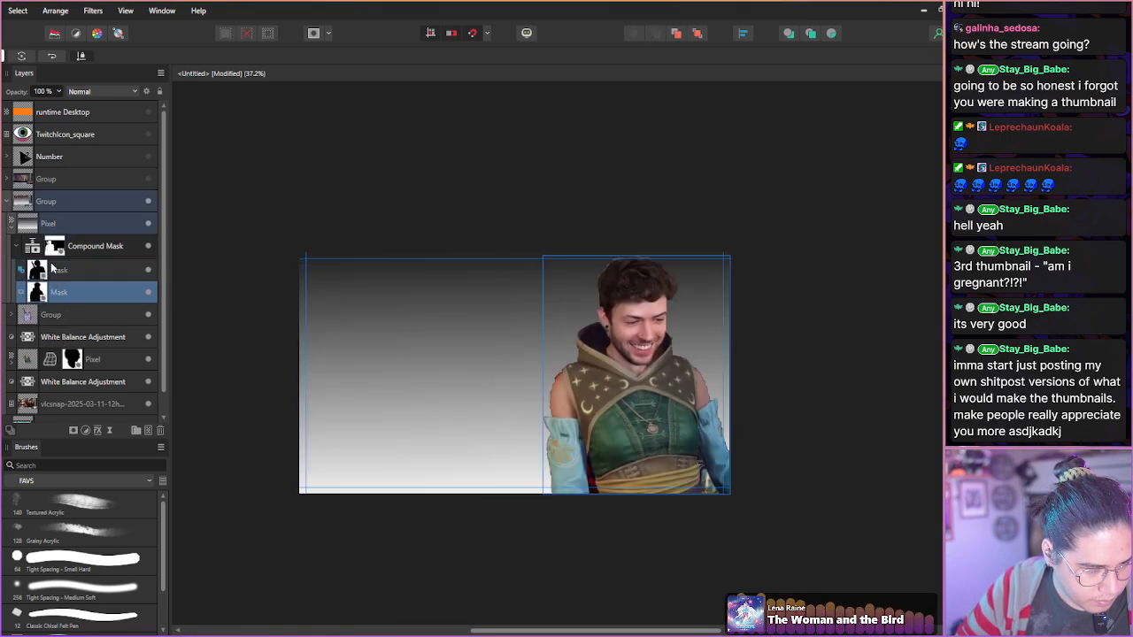
{"action": "left_click", "coordinate": [51, 268]}
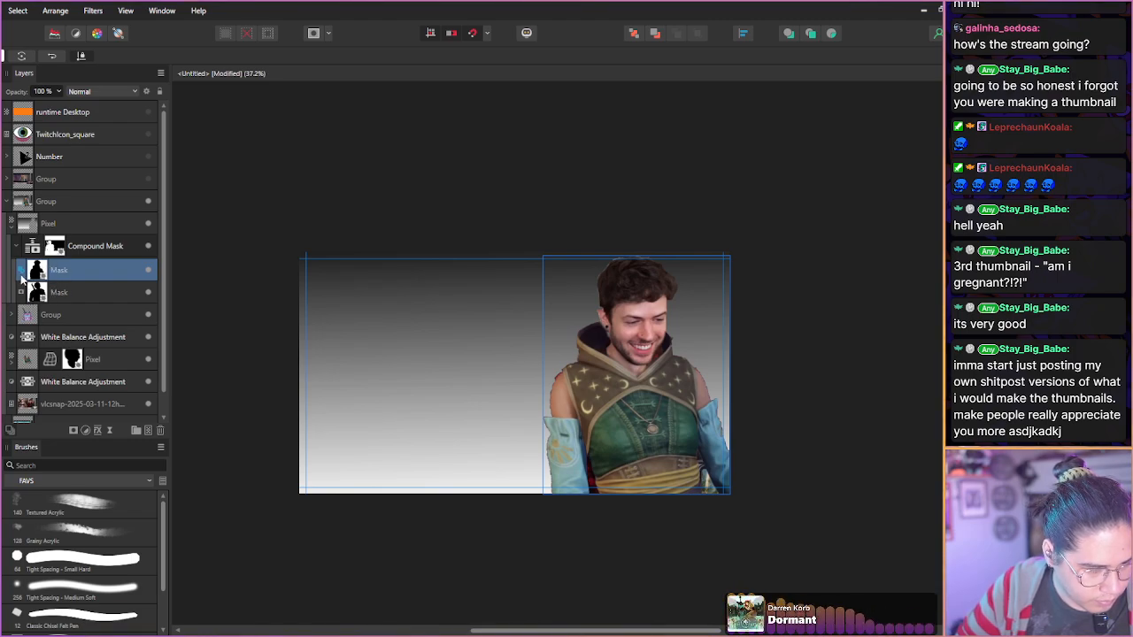
- Move the armored person's mask above the hooded person's mask and try other combining operations for it
{"action": "left_click", "coordinate": [25, 295]}
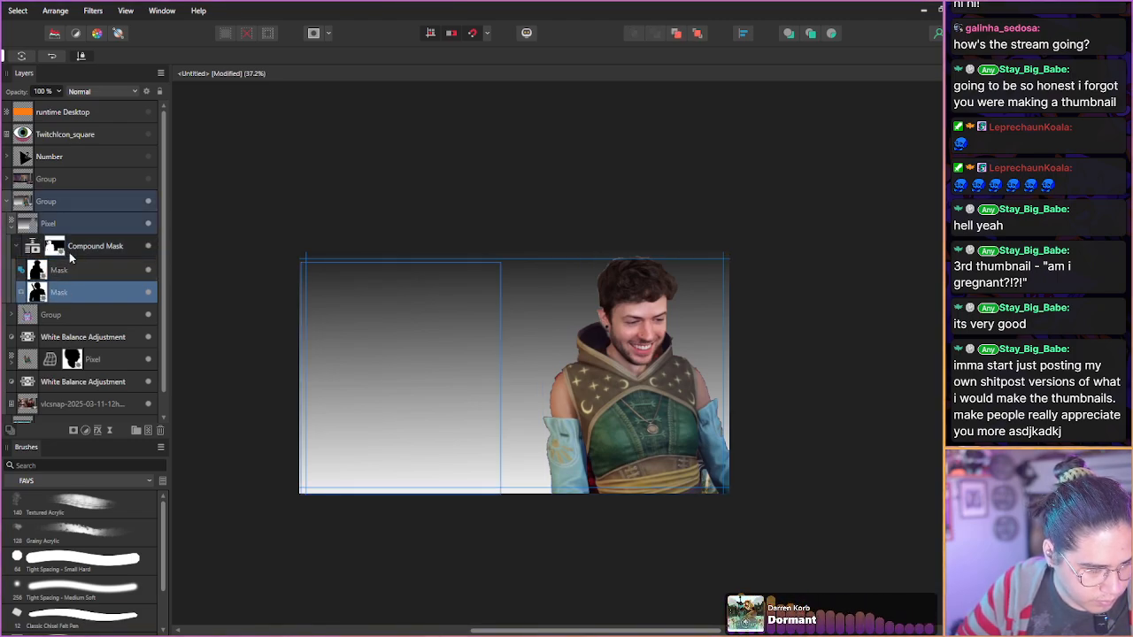
{"action": "left_click", "coordinate": [29, 251]}
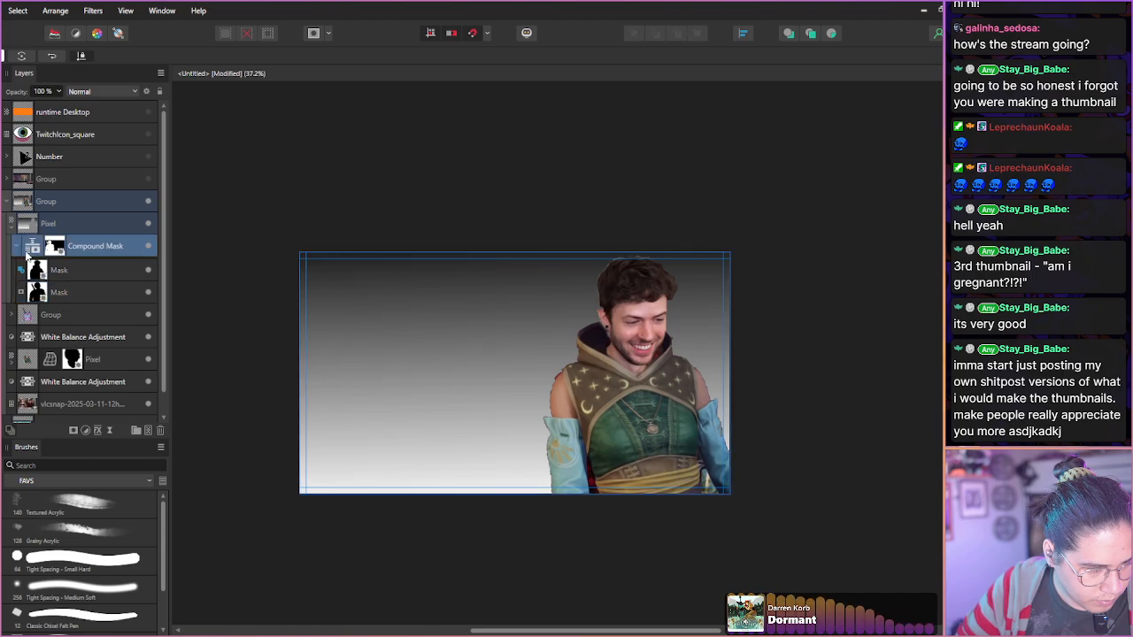
{"action": "left_click", "coordinate": [55, 297]}
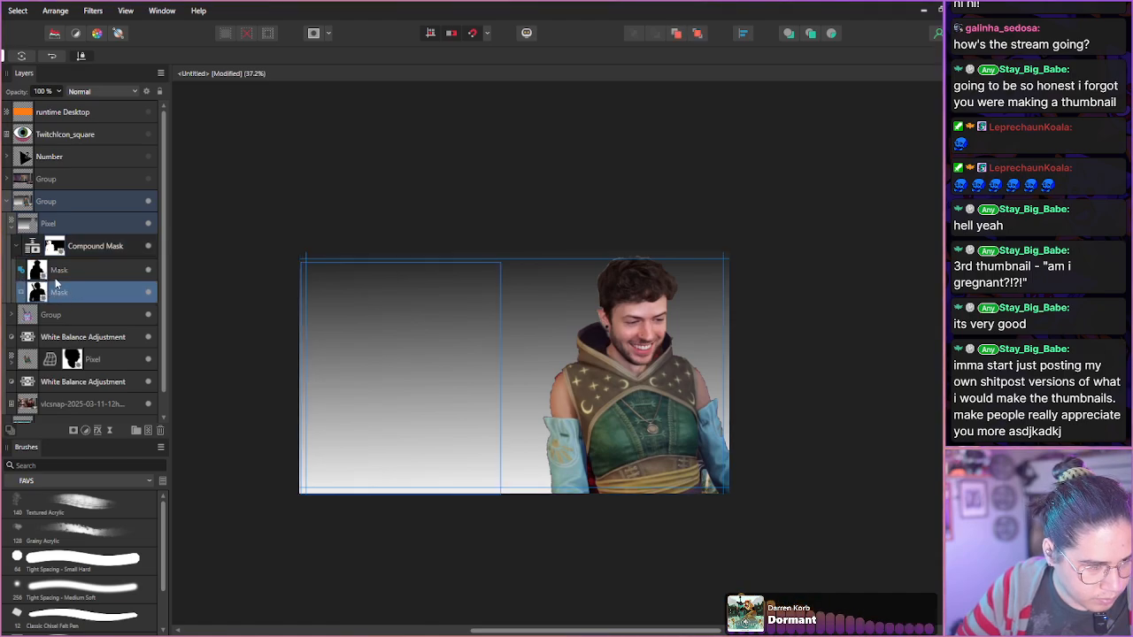
{"action": "left_click_drag", "start_coordinate": [32, 291], "coordinate": [34, 262]}
{"action": "left_click", "coordinate": [18, 271]}
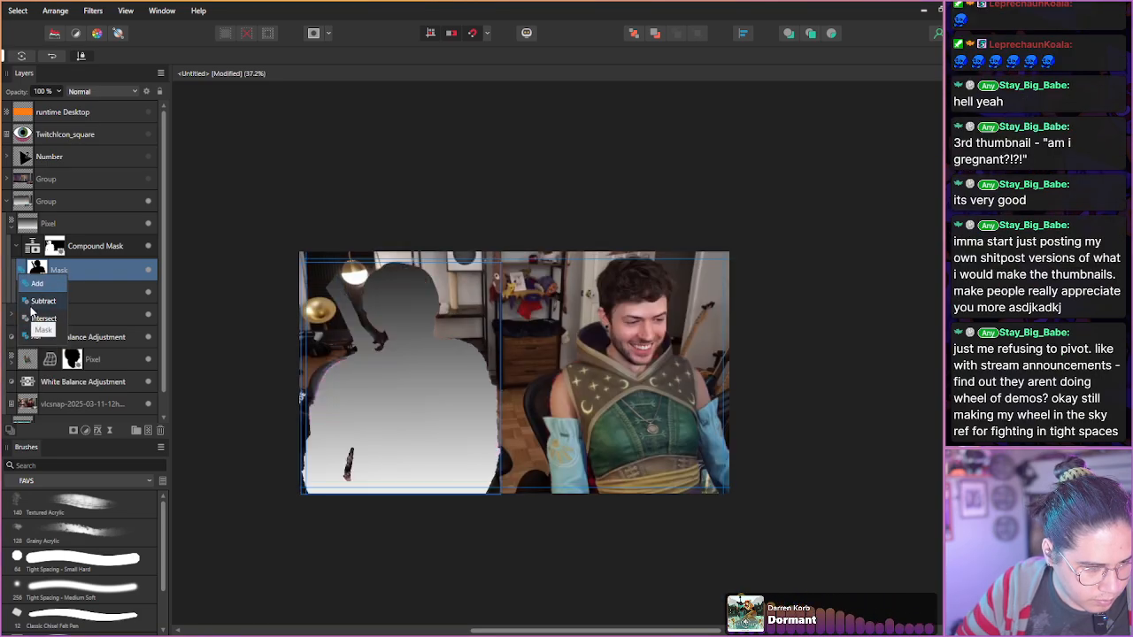
{"action": "left_click", "coordinate": [31, 308]}
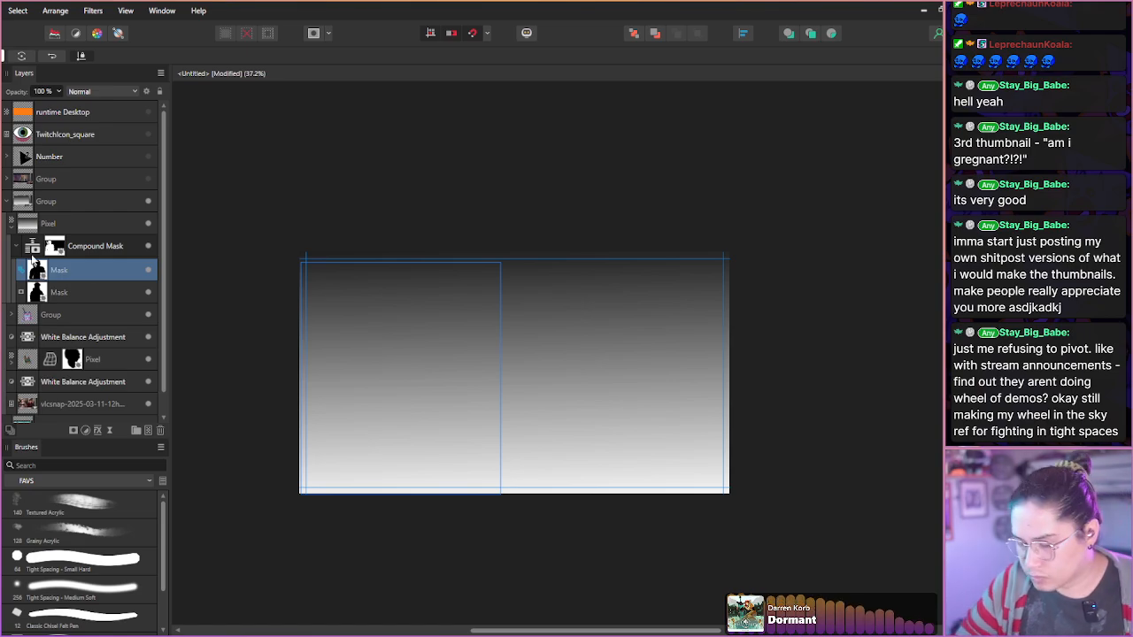
- Invert the armored person's mask and try the Subtract operation on it
{"action": "key", "text": "ctrl+i"}
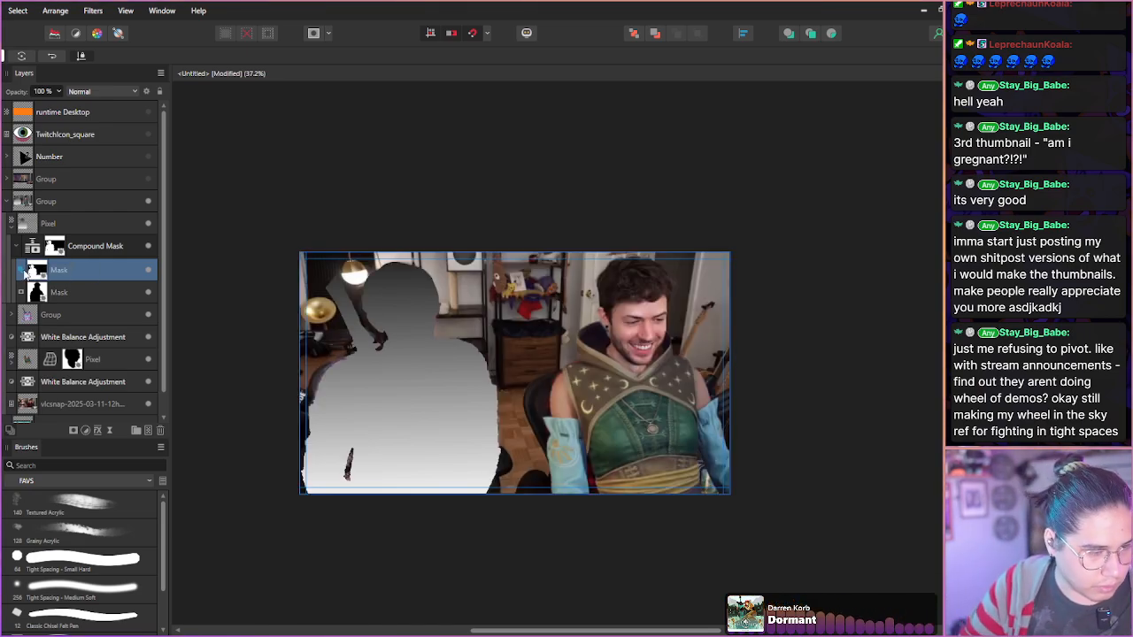
{"action": "left_click", "coordinate": [27, 273]}
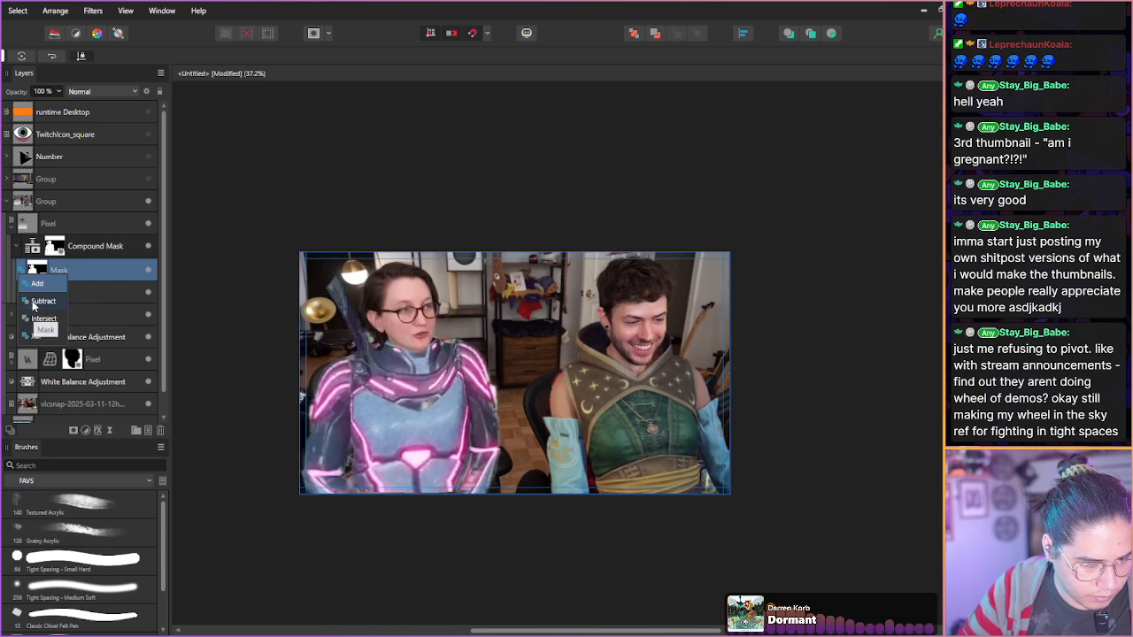
{"action": "left_click", "coordinate": [36, 302]}
- Place the hooded person's mask above the armored person's mask and set its combining operation to Xor
{"action": "left_click", "coordinate": [21, 295]}
{"action": "left_click", "coordinate": [23, 277]}
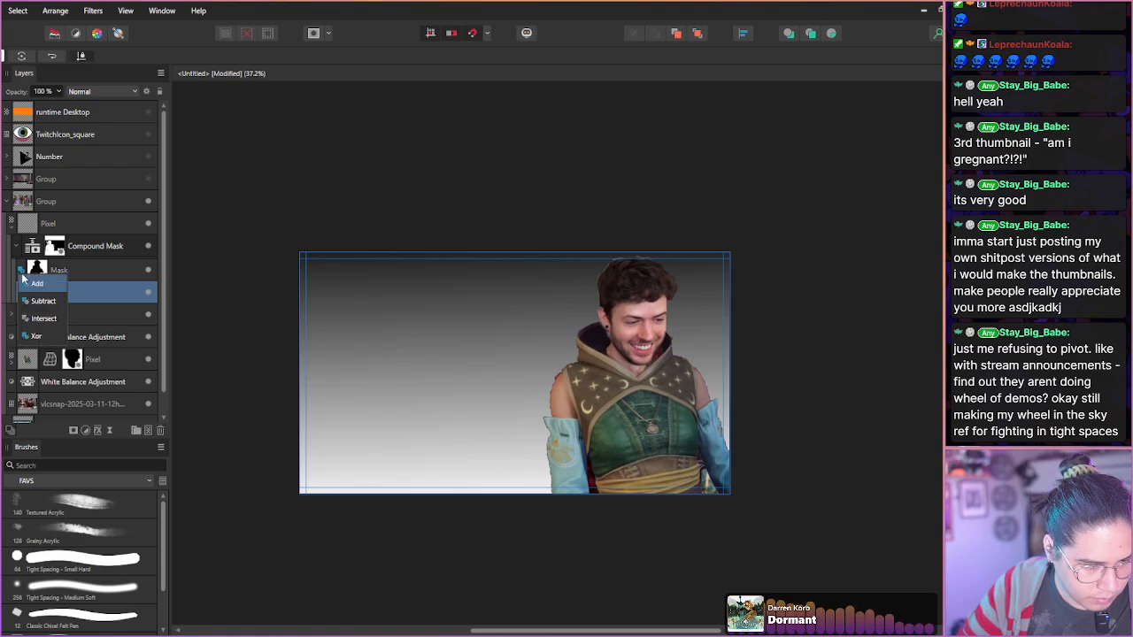
{"action": "left_click", "coordinate": [35, 337]}
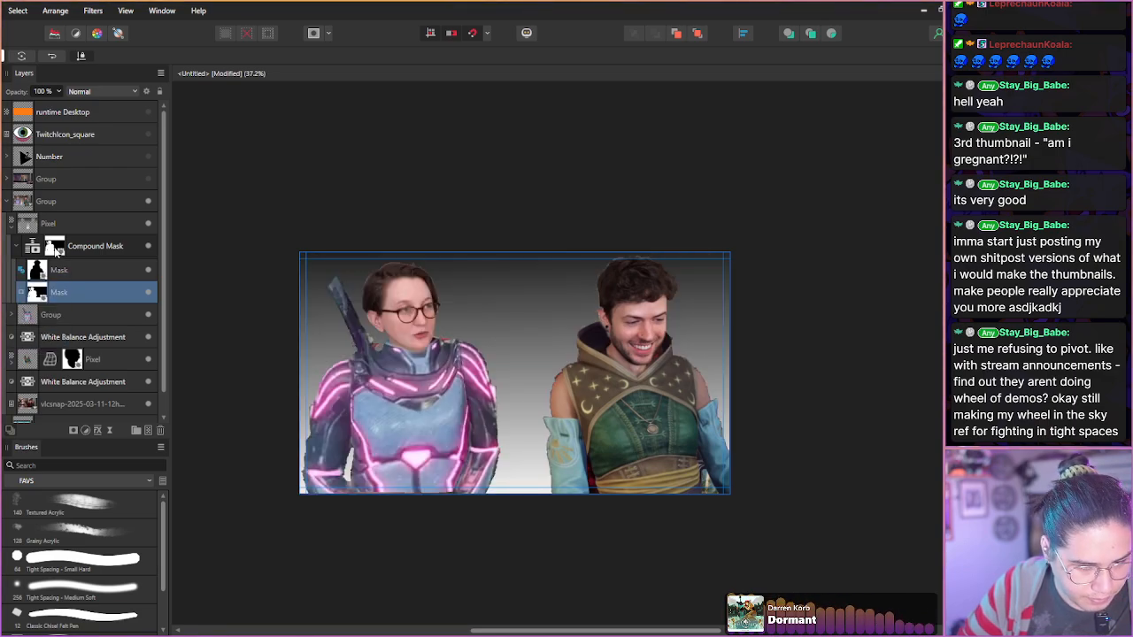
- Draw a vertical gradient across the masked background layer, colouring its upper stop HSL 134, 100, 74 and its lower stop 134, 100, 28
{"action": "left_click", "coordinate": [23, 232]}
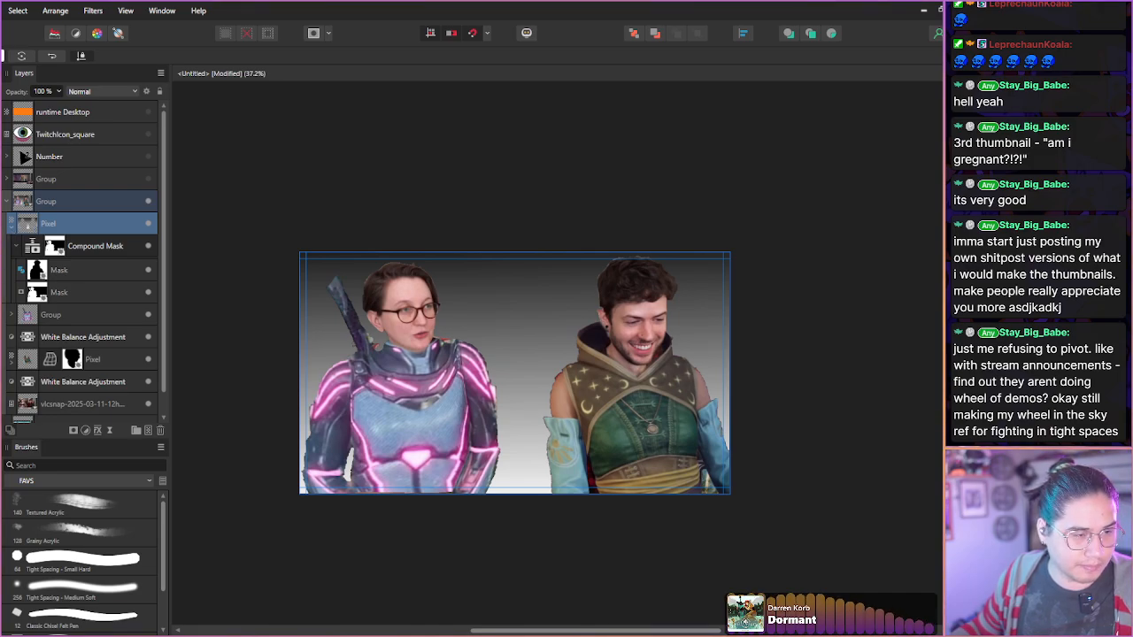
{"action": "left_click_drag", "start_coordinate": [514, 512], "coordinate": [515, 207]}
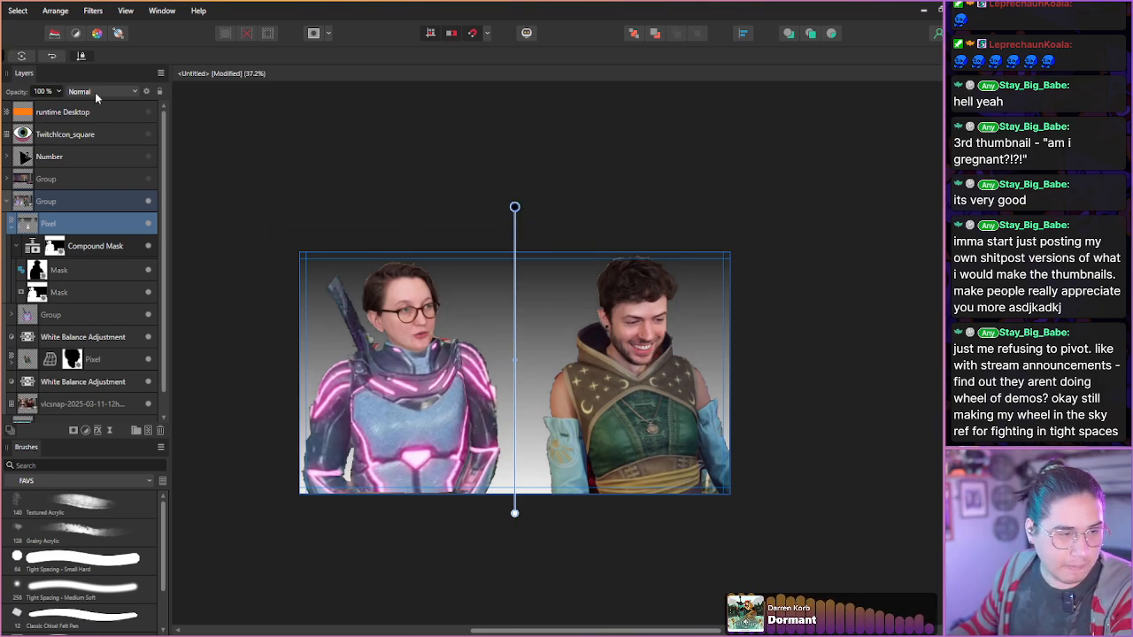
{"action": "left_click", "coordinate": [2, 56]}
{"action": "left_click", "coordinate": [85, 109]}
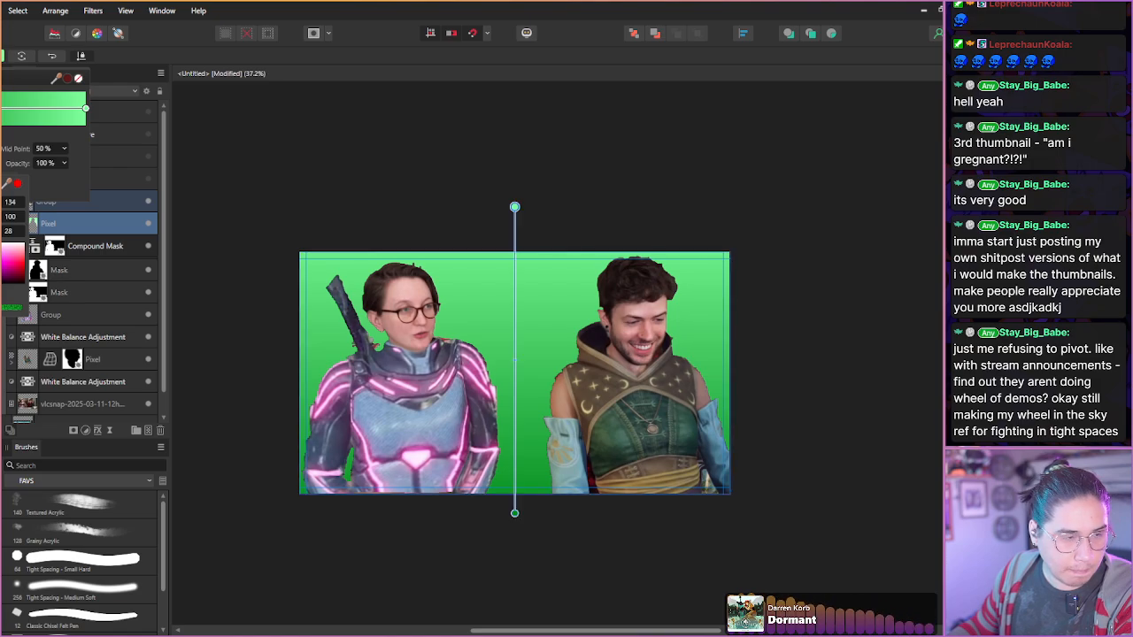
{"action": "left_click", "coordinate": [11, 36]}
{"action": "left_click", "coordinate": [12, 36]}
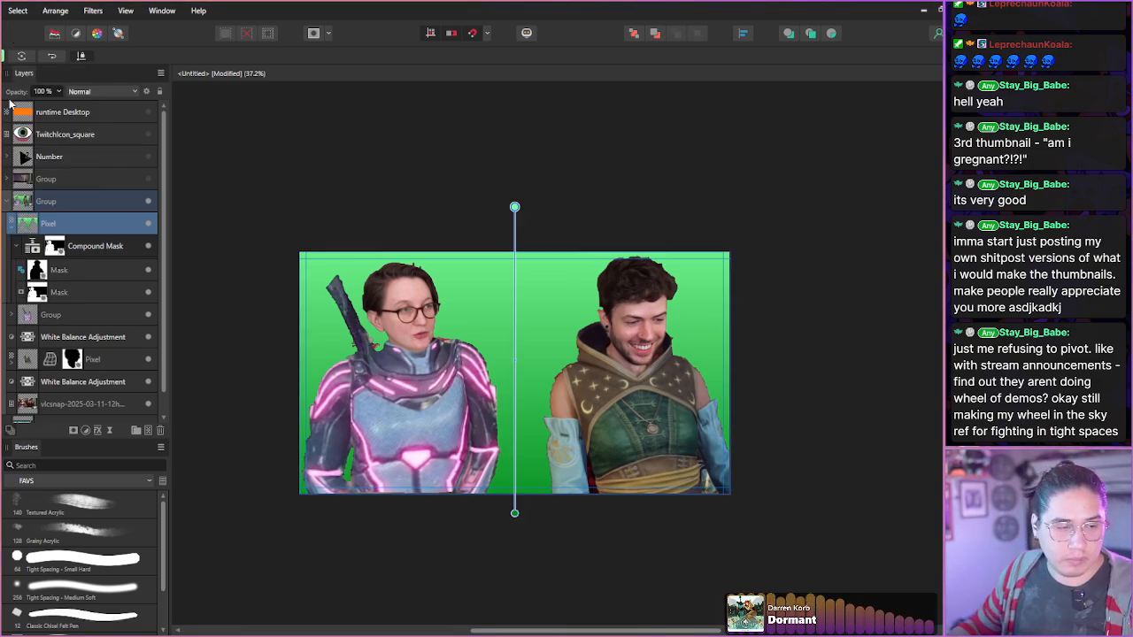
- Try blend modes on the green gradient layer, including Color Burn, Soft Light, Pin Light, Subtract and Contrast Negate, and set it to Average
{"action": "left_click", "coordinate": [107, 91]}
{"action": "left_click", "coordinate": [84, 148]}
{"action": "scroll", "coordinate": [111, 93], "scroll_direction": "down", "scroll_amount": 1}
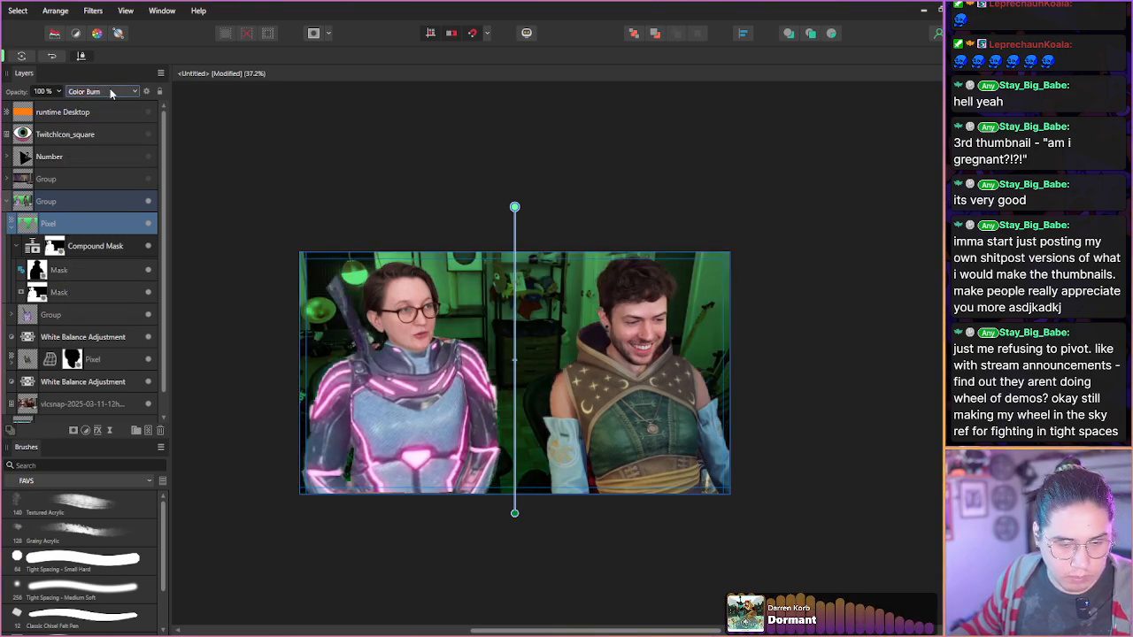
{"action": "scroll", "coordinate": [112, 94], "scroll_direction": "up", "scroll_amount": 1}
{"action": "scroll", "coordinate": [111, 93], "scroll_direction": "down", "scroll_amount": 5}
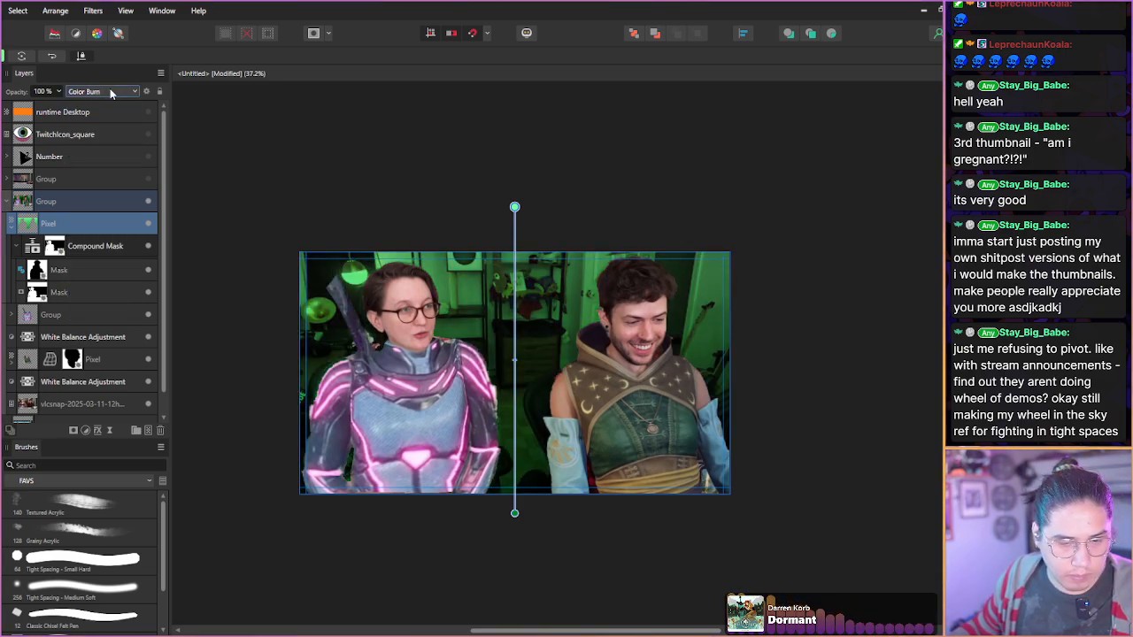
{"action": "scroll", "coordinate": [111, 93], "scroll_direction": "down", "scroll_amount": 5}
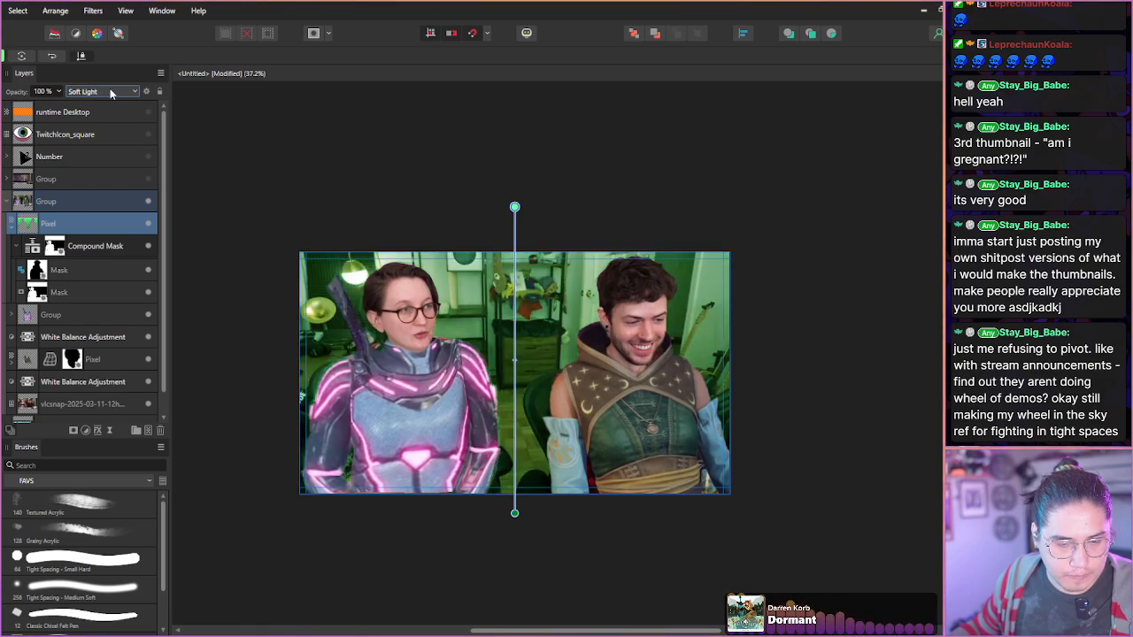
{"action": "scroll", "coordinate": [111, 94], "scroll_direction": "down", "scroll_amount": 3}
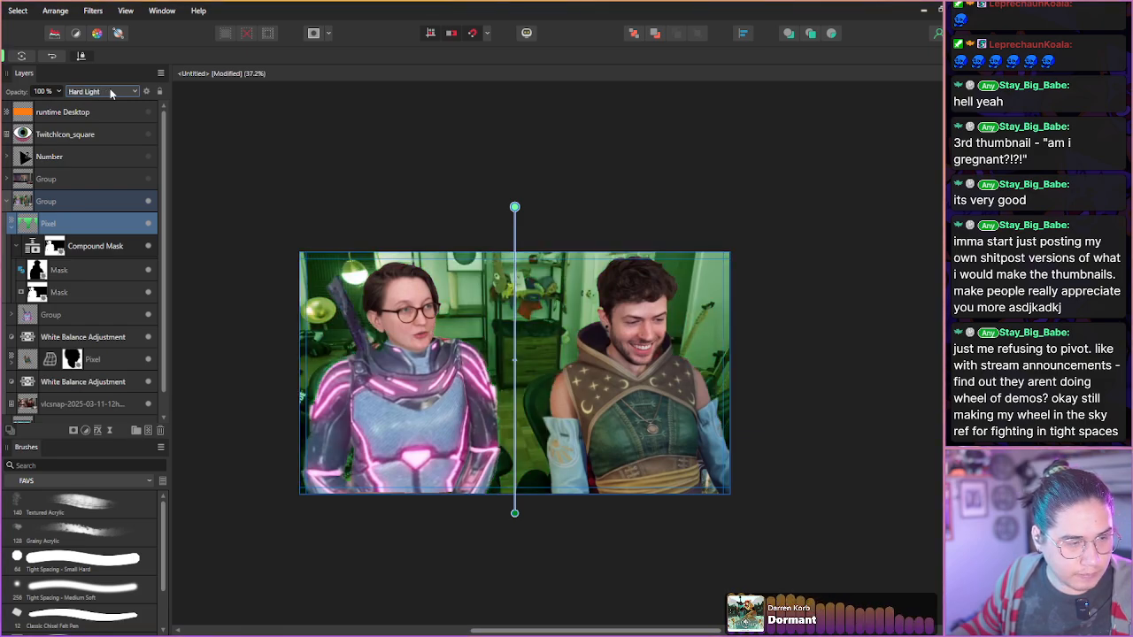
{"action": "scroll", "coordinate": [111, 94], "scroll_direction": "down", "scroll_amount": 4}
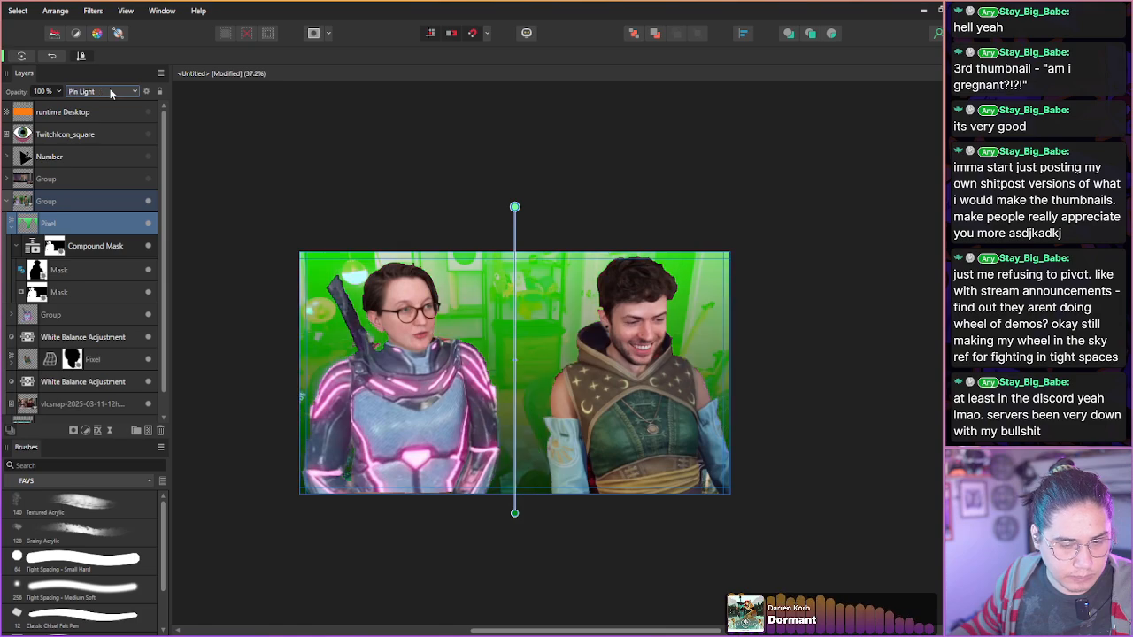
{"action": "scroll", "coordinate": [111, 93], "scroll_direction": "down", "scroll_amount": 5}
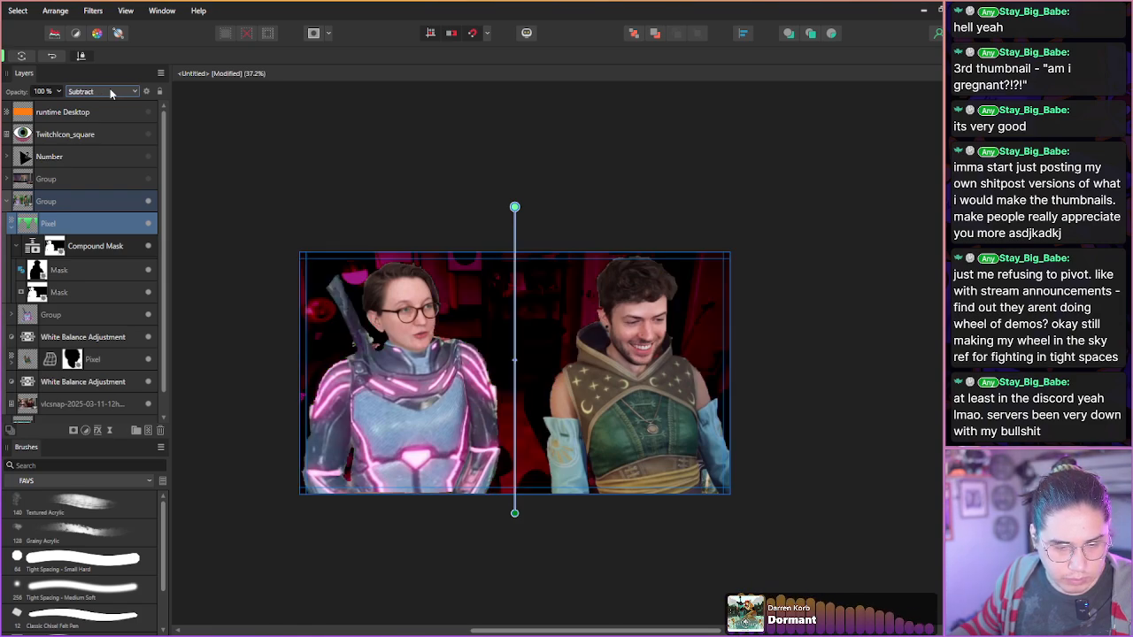
{"action": "scroll", "coordinate": [111, 94], "scroll_direction": "down", "scroll_amount": 3}
{"action": "scroll", "coordinate": [111, 94], "scroll_direction": "down", "scroll_amount": 3}
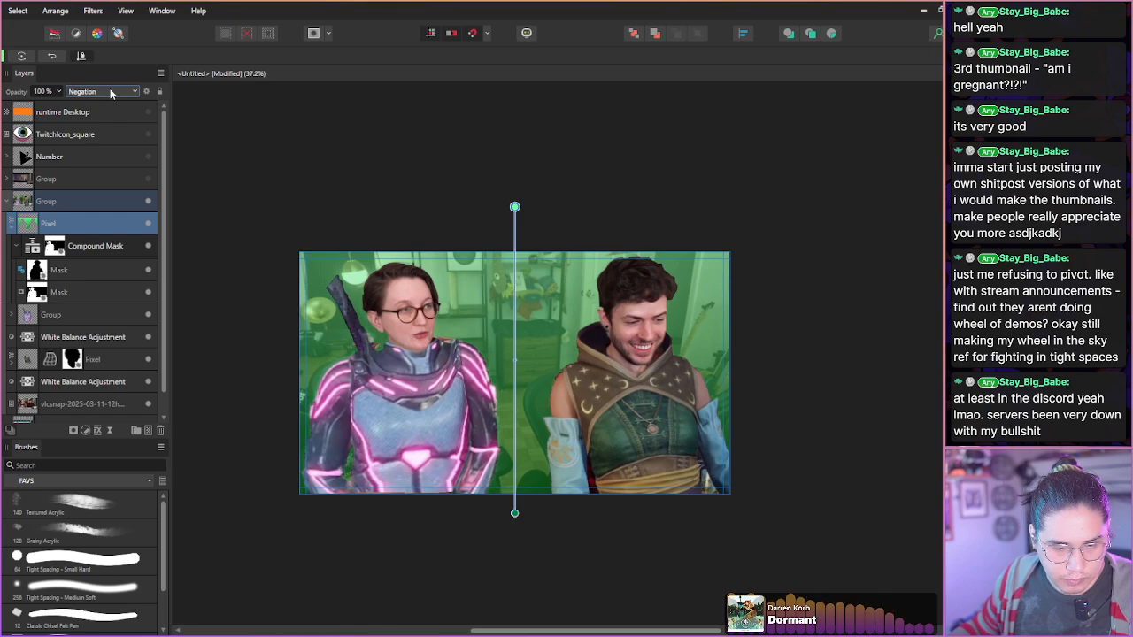
{"action": "scroll", "coordinate": [111, 93], "scroll_direction": "down", "scroll_amount": 2}
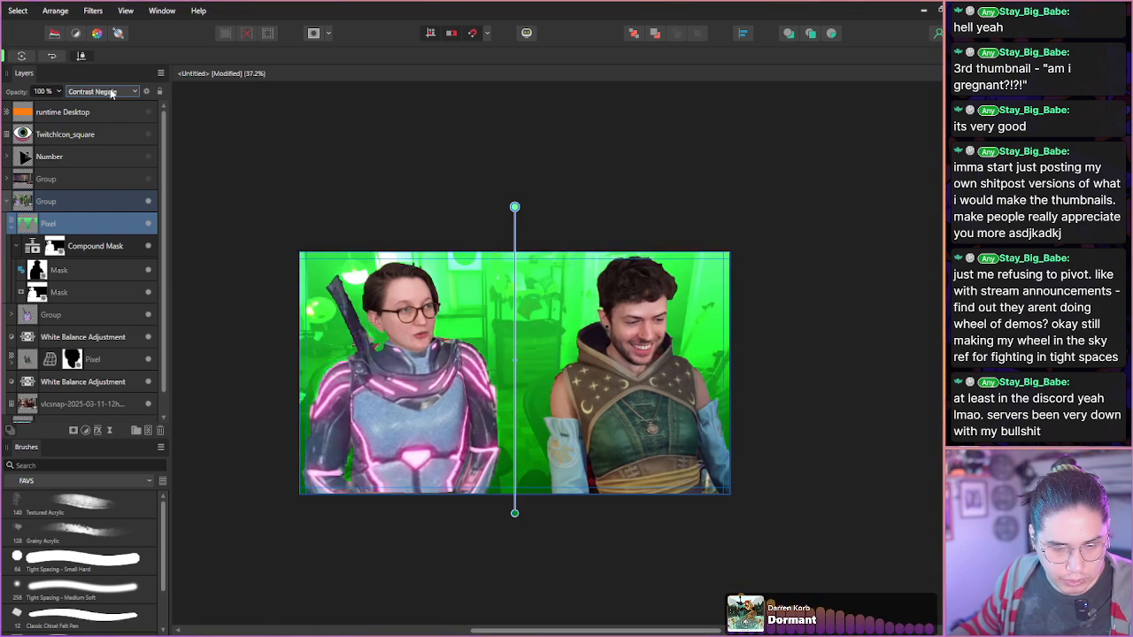
{"action": "scroll", "coordinate": [111, 92], "scroll_direction": "up", "scroll_amount": 3}
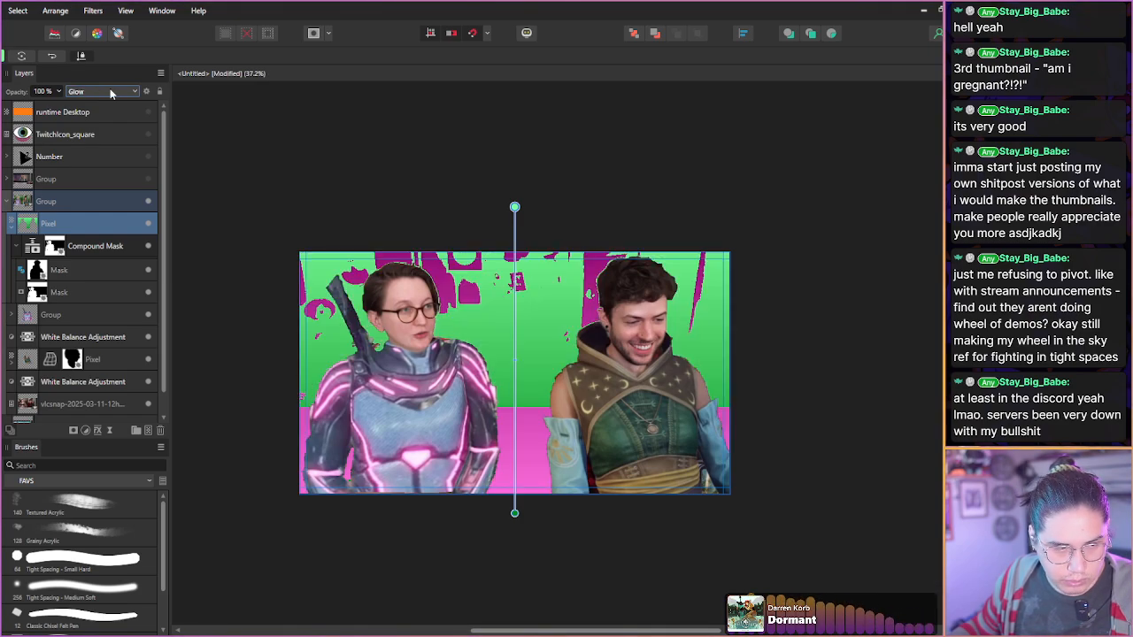
{"action": "scroll", "coordinate": [110, 94], "scroll_direction": "up", "scroll_amount": 1}
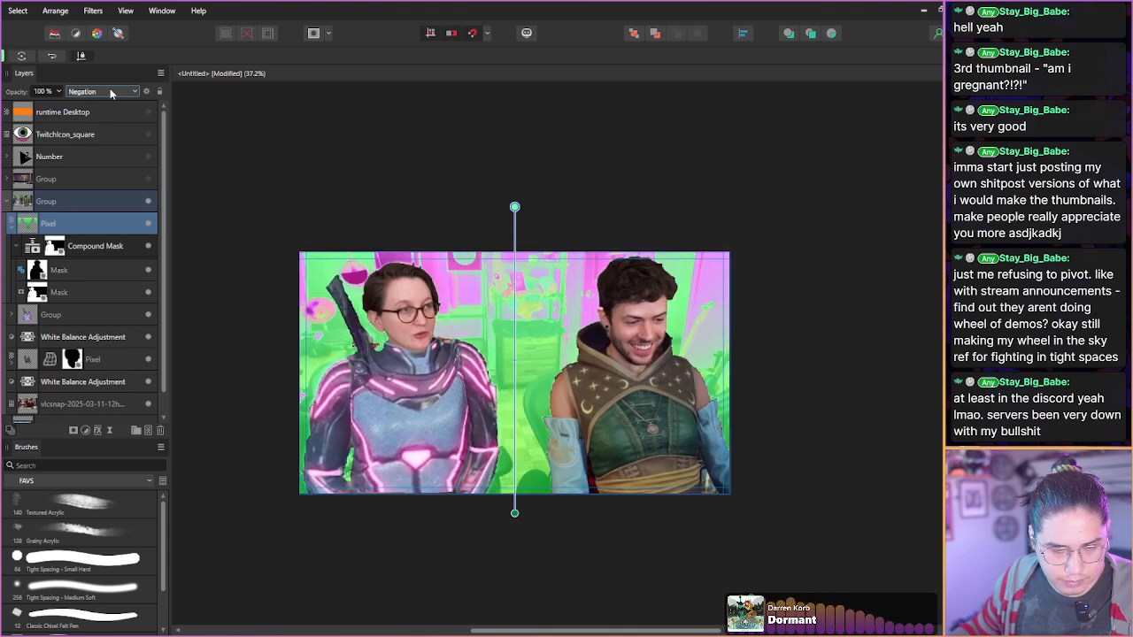
{"action": "scroll", "coordinate": [110, 93], "scroll_direction": "up", "scroll_amount": 1}
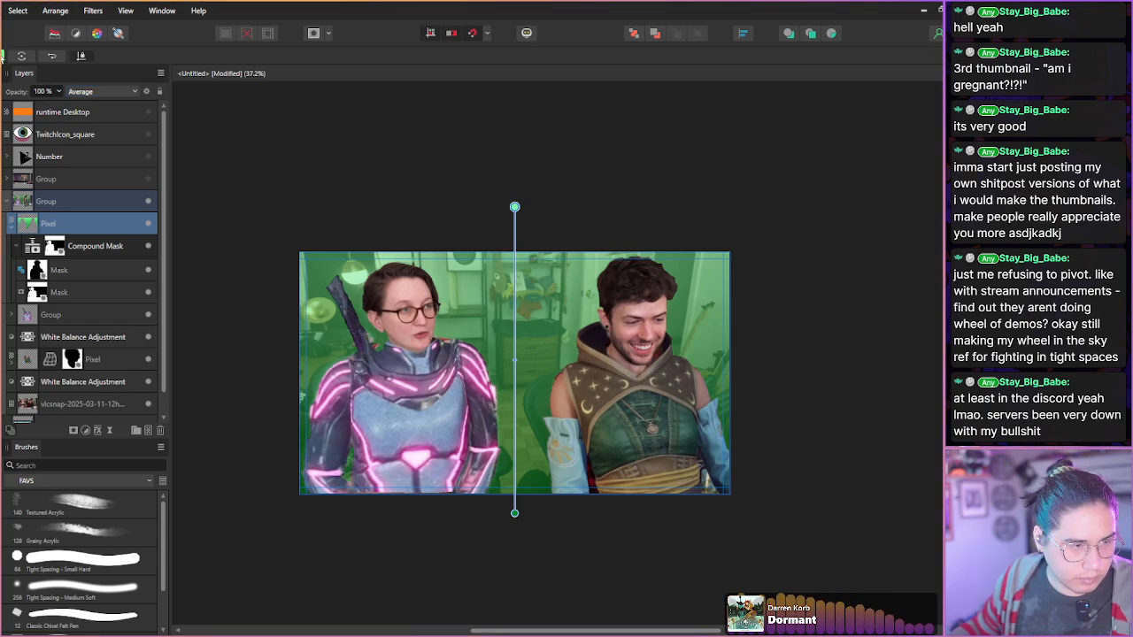
- Recolour the gradient's upper stop to yellow, HSL 58, 100, 61, and its lower stop to dark yellow, HSL 43, 100, 19
{"action": "left_click", "coordinate": [3, 61]}
{"action": "left_click", "coordinate": [85, 108]}
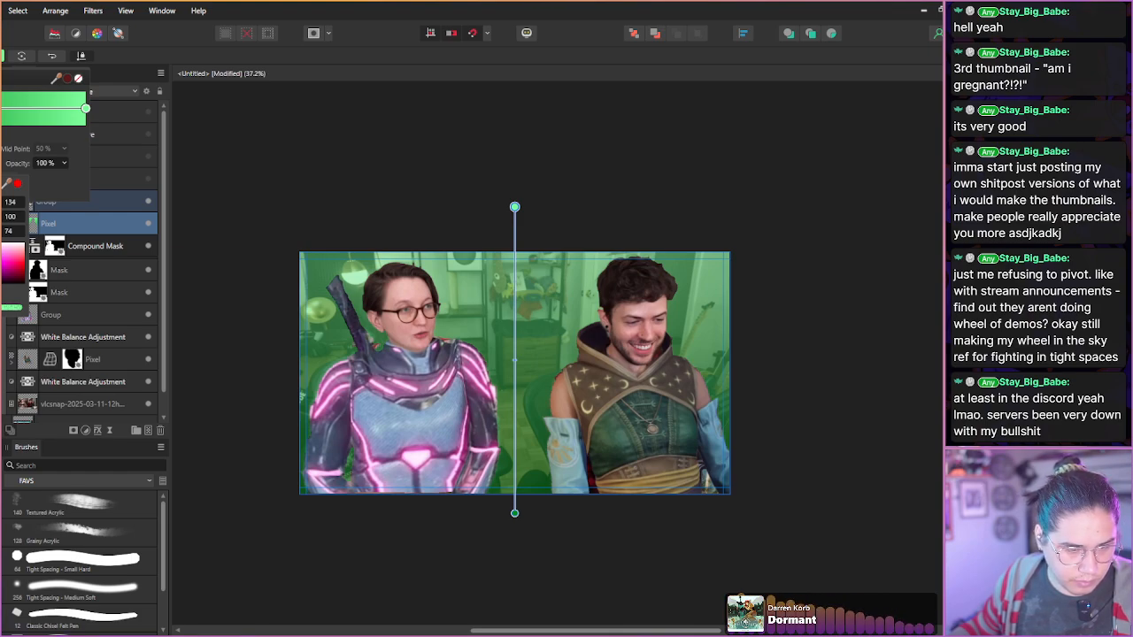
{"action": "left_click_drag", "start_coordinate": [1, 202], "coordinate": [4, 202]}
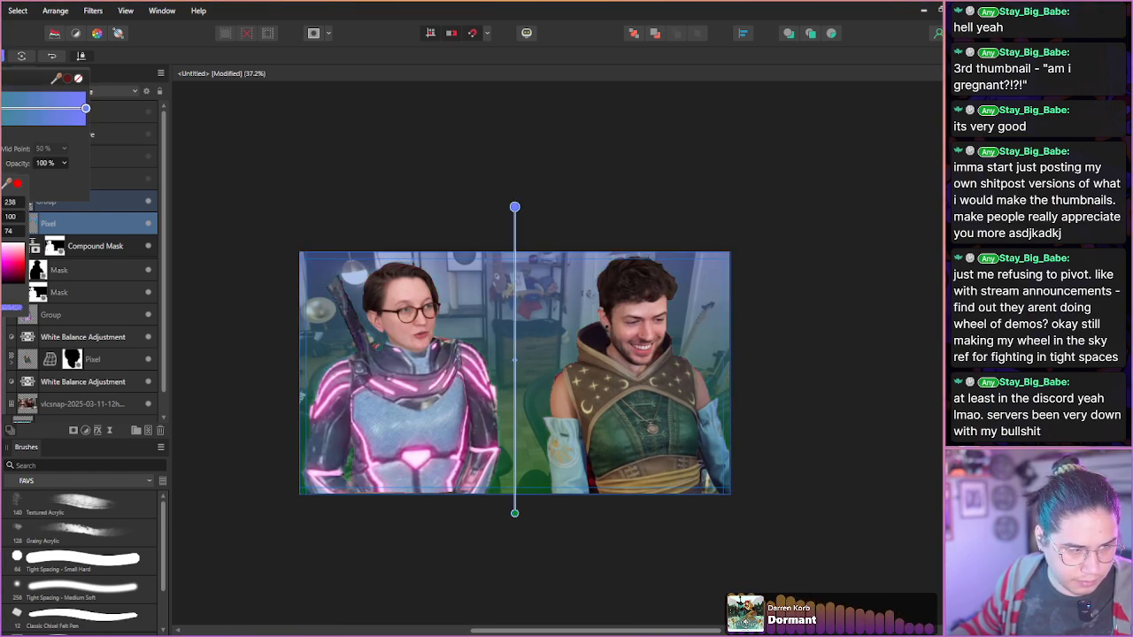
{"action": "left_click_drag", "start_coordinate": [4, 202], "coordinate": [1, 230]}
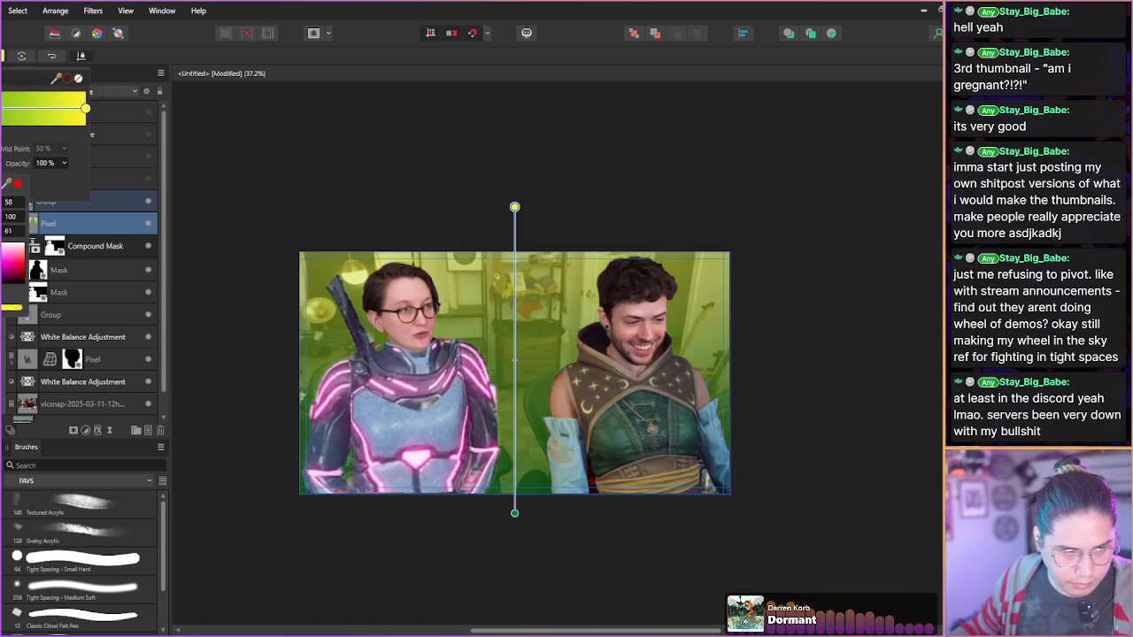
{"action": "left_click", "coordinate": [3, 108]}
{"action": "left_click", "coordinate": [3, 108]}
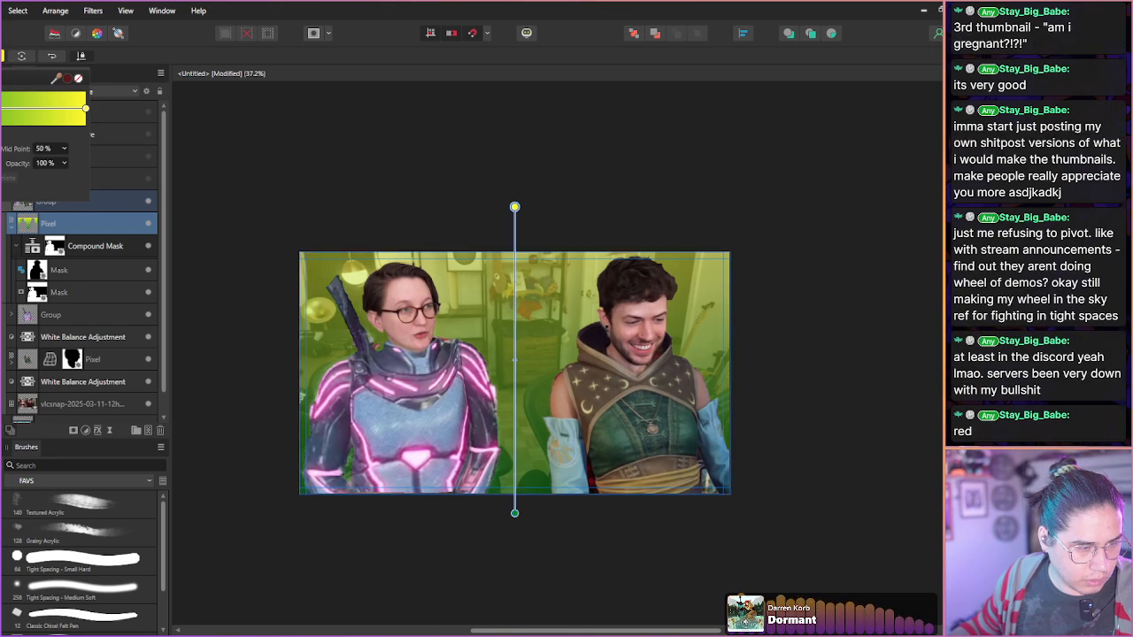
{"action": "left_click", "coordinate": [2, 163]}
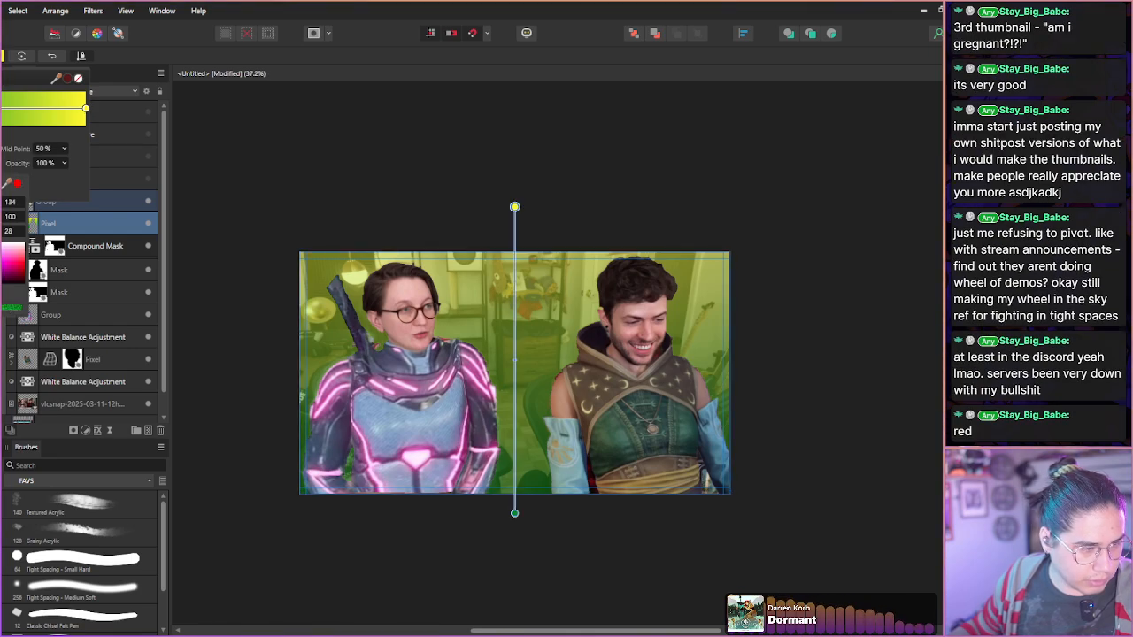
{"action": "left_click_drag", "start_coordinate": [3, 201], "coordinate": [1, 231]}
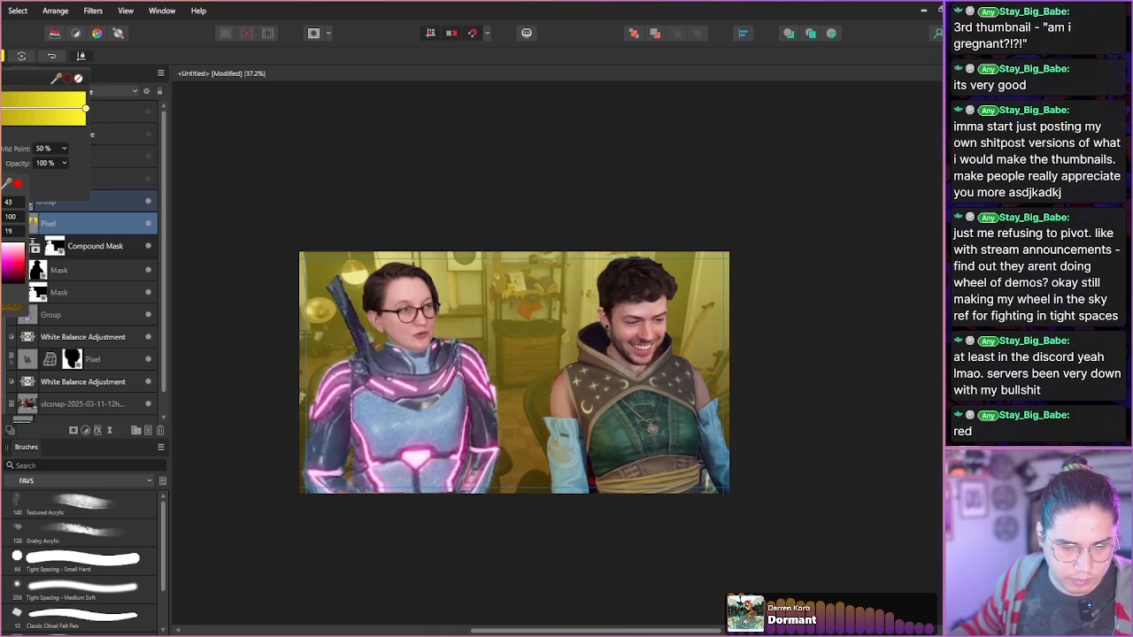
- Try the Reflect and Luminosity blend modes on the yellow gradient layer and return it to Average
{"action": "left_click", "coordinate": [97, 92]}
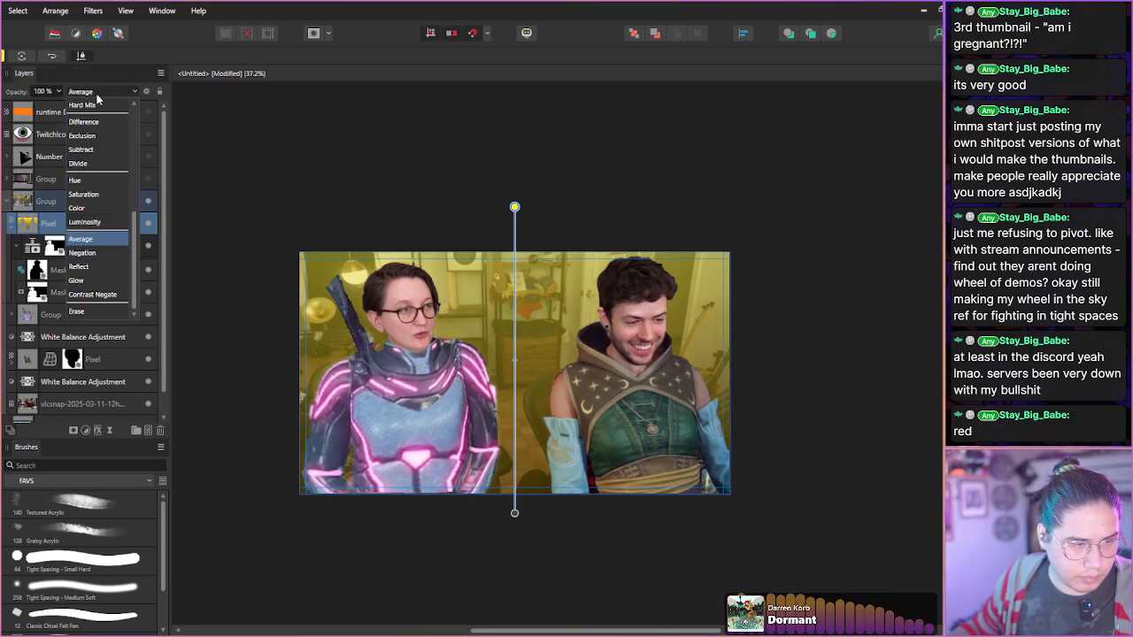
{"action": "left_click", "coordinate": [97, 95]}
{"action": "scroll", "coordinate": [97, 95], "scroll_direction": "down", "scroll_amount": 2}
{"action": "scroll", "coordinate": [97, 95], "scroll_direction": "up", "scroll_amount": 1}
{"action": "scroll", "coordinate": [97, 94], "scroll_direction": "down", "scroll_amount": 1}
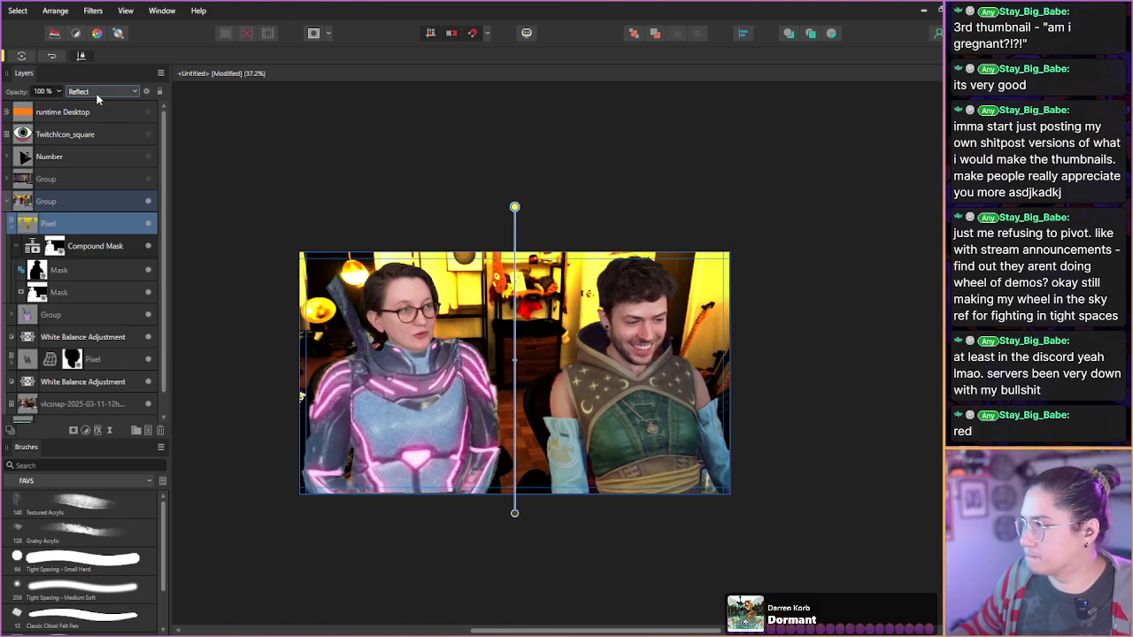
{"action": "scroll", "coordinate": [96, 99], "scroll_direction": "up", "scroll_amount": 2}
{"action": "scroll", "coordinate": [96, 100], "scroll_direction": "down", "scroll_amount": 1}
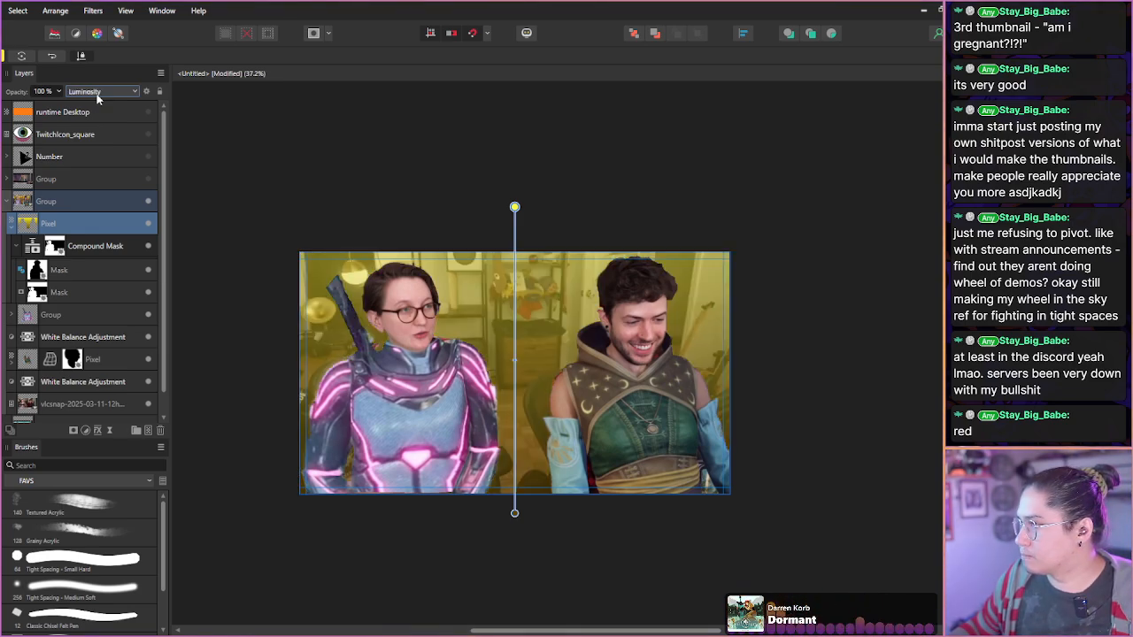
{"action": "scroll", "coordinate": [96, 99], "scroll_direction": "up", "scroll_amount": 1}
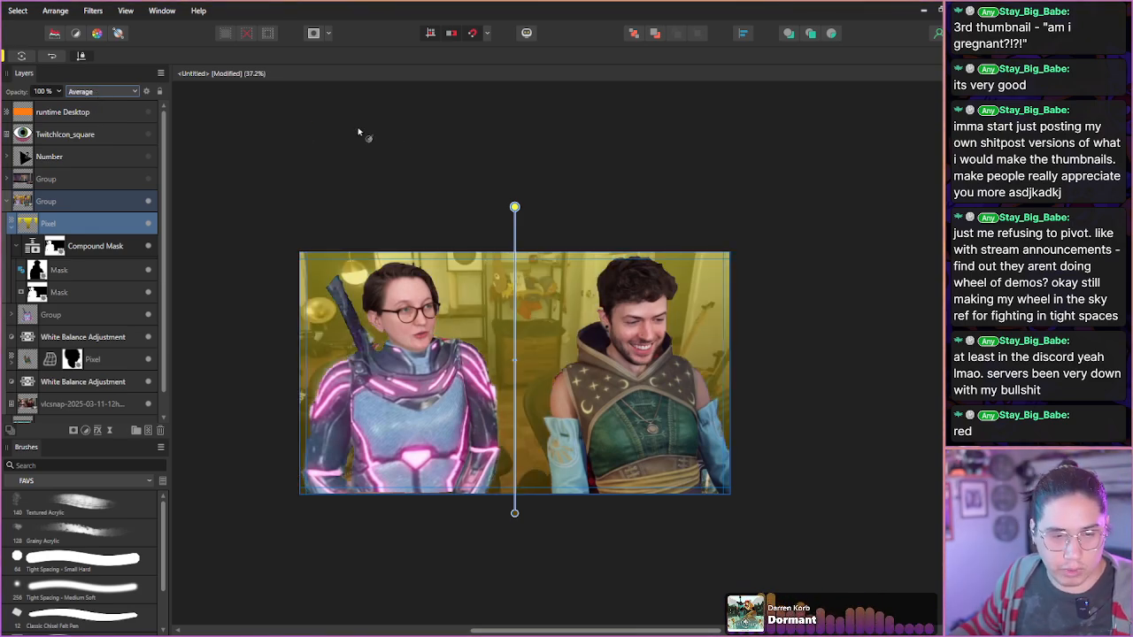
- Recolour both gradient stops to hue 0 and saturation 100, with bright red at the upper end and very dark red at the lower end
{"action": "left_click", "coordinate": [513, 207]}
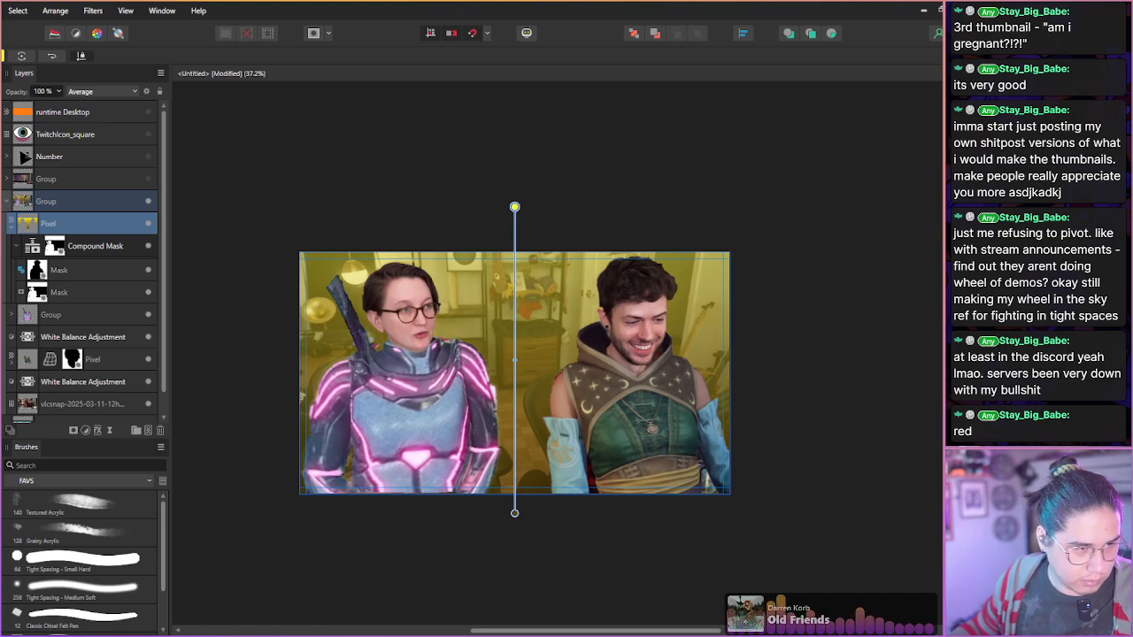
{"action": "left_click", "coordinate": [86, 109]}
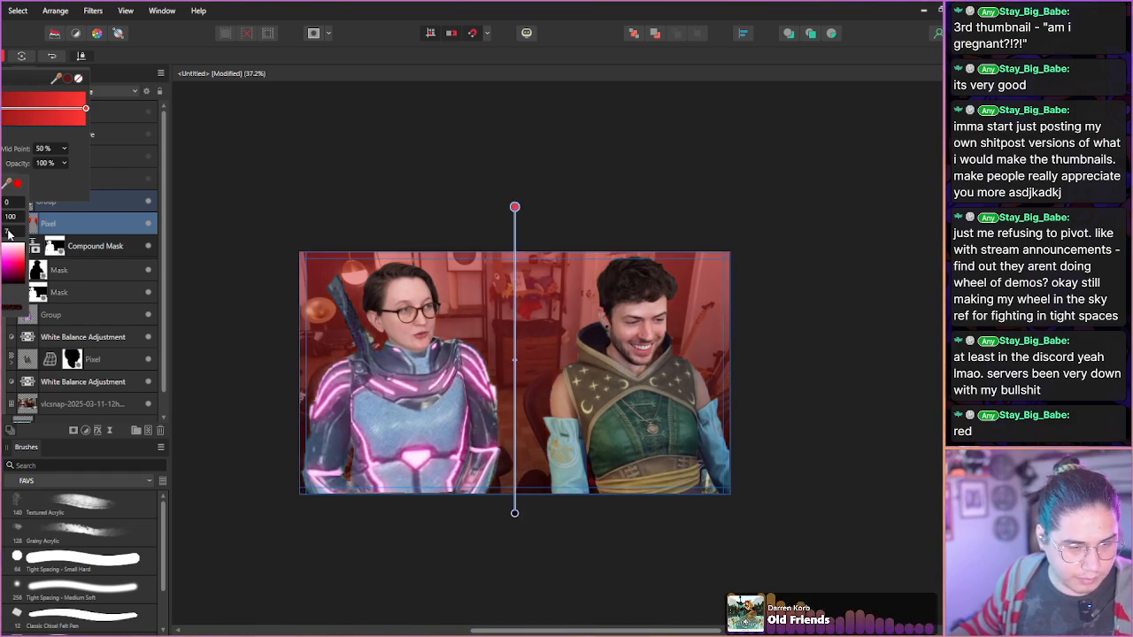
{"action": "left_click", "coordinate": [130, 62]}
{"action": "left_click", "coordinate": [130, 62]}
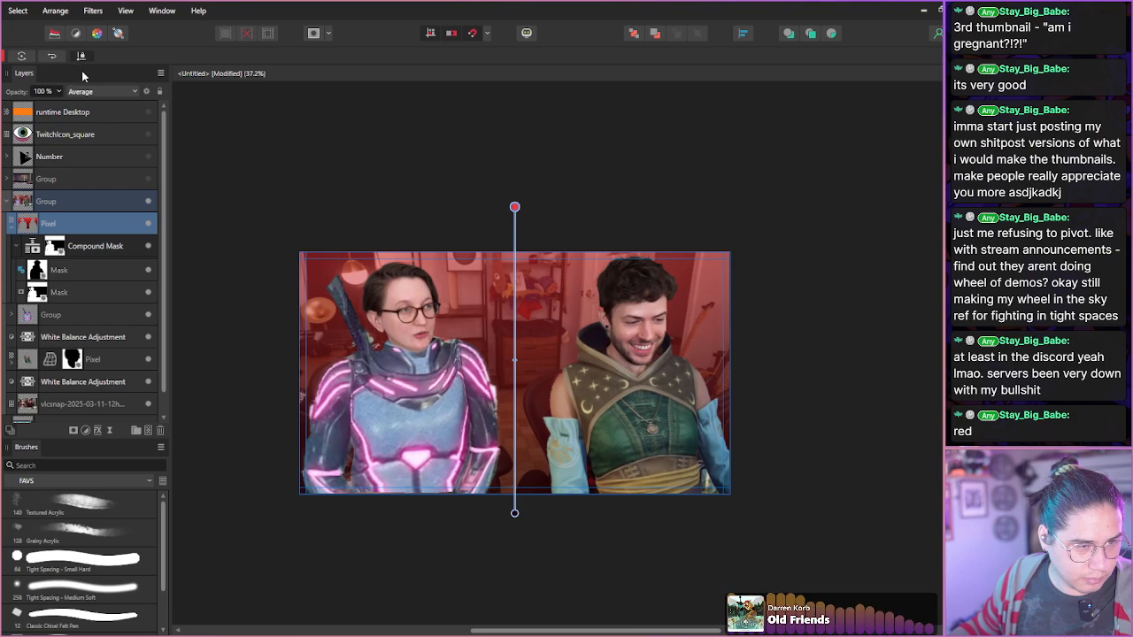
- Compare Color, Exclusion, Pin Light and Hard Light blending on the red gradient layer and set its blend mode to Soft Light
{"action": "left_click", "coordinate": [95, 92]}
{"action": "left_click", "coordinate": [95, 92]}
{"action": "scroll", "coordinate": [95, 92], "scroll_direction": "up", "scroll_amount": 3}
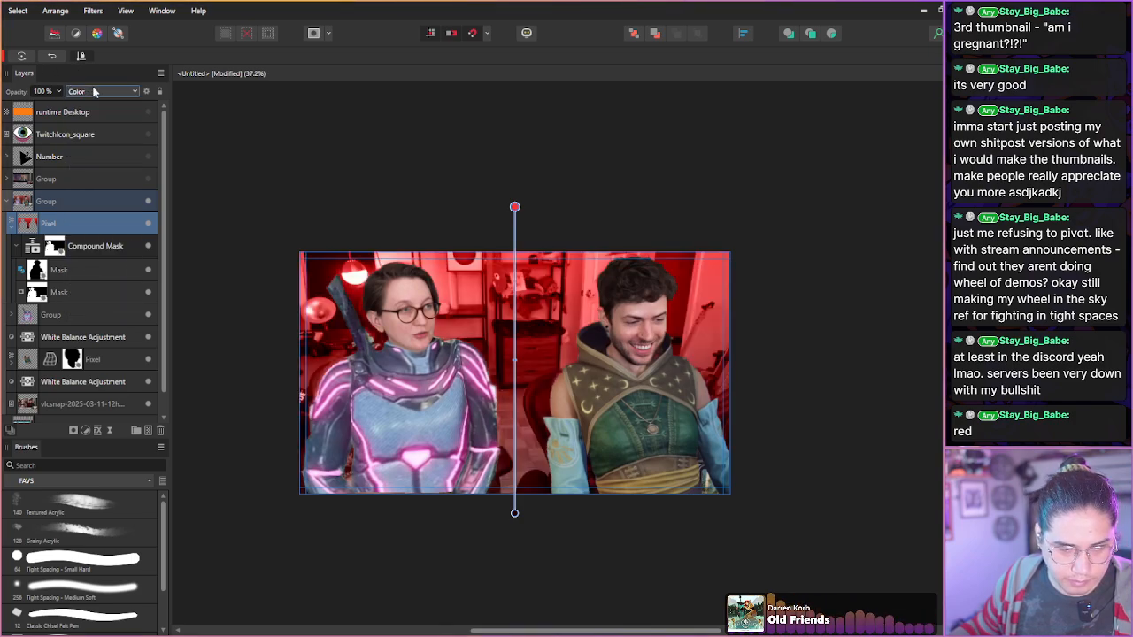
{"action": "scroll", "coordinate": [95, 92], "scroll_direction": "up", "scroll_amount": 5}
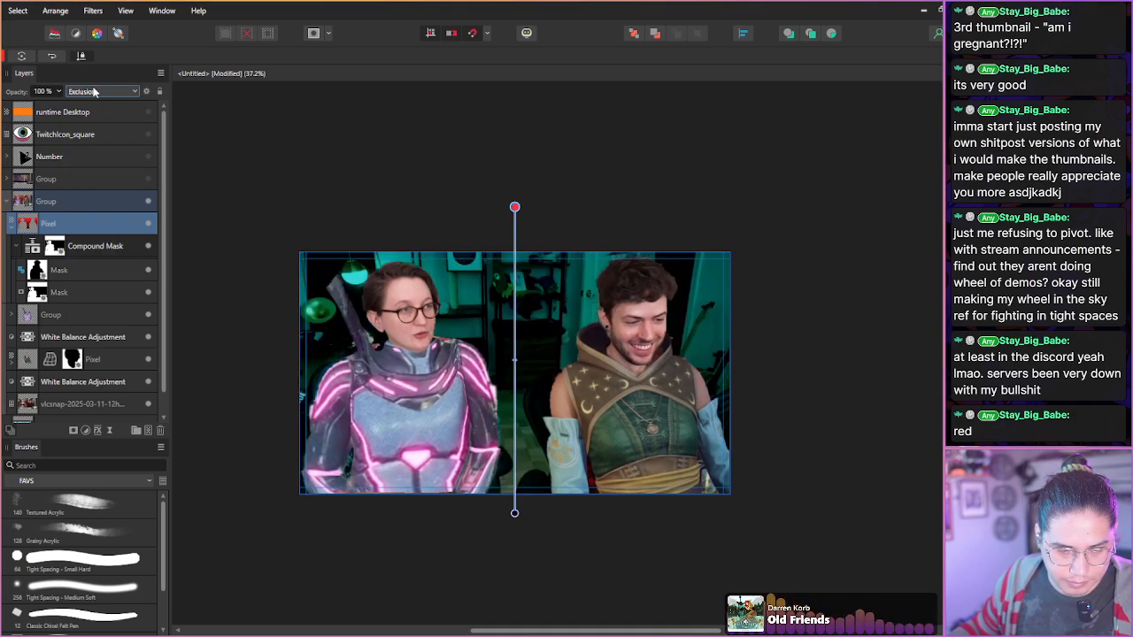
{"action": "scroll", "coordinate": [94, 92], "scroll_direction": "up", "scroll_amount": 3}
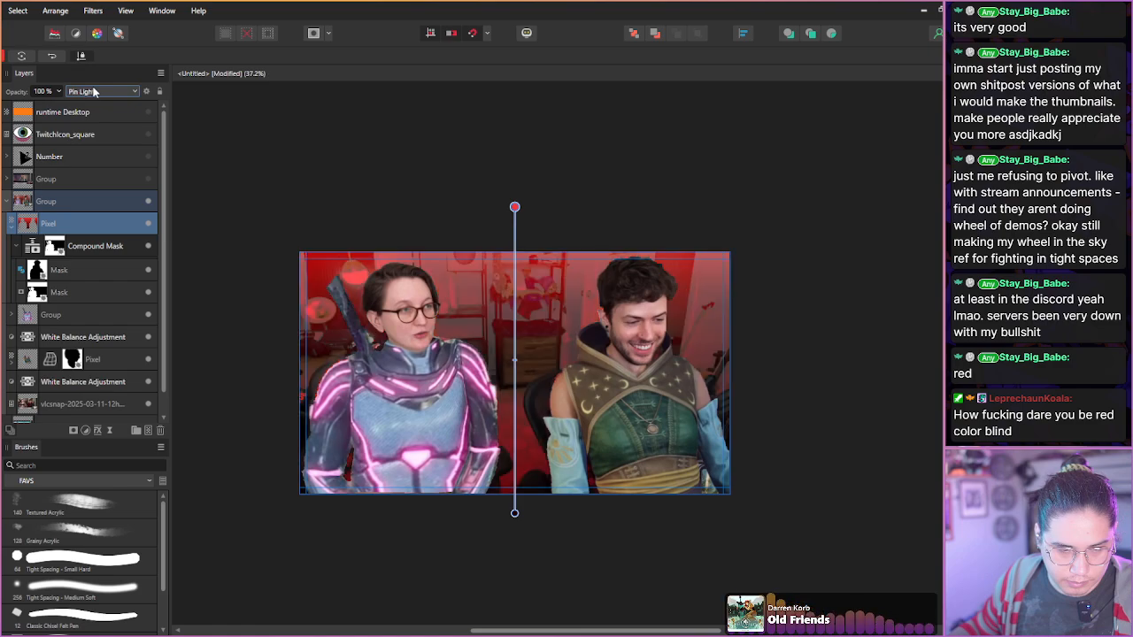
{"action": "scroll", "coordinate": [95, 92], "scroll_direction": "up", "scroll_amount": 3}
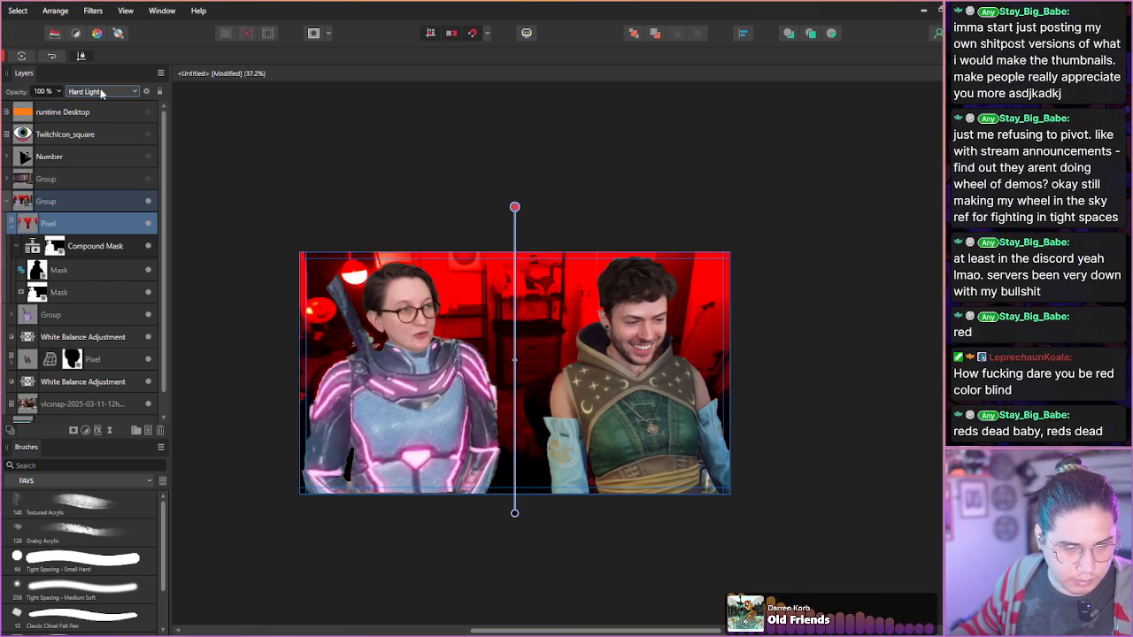
{"action": "scroll", "coordinate": [101, 93], "scroll_direction": "up", "scroll_amount": 1}
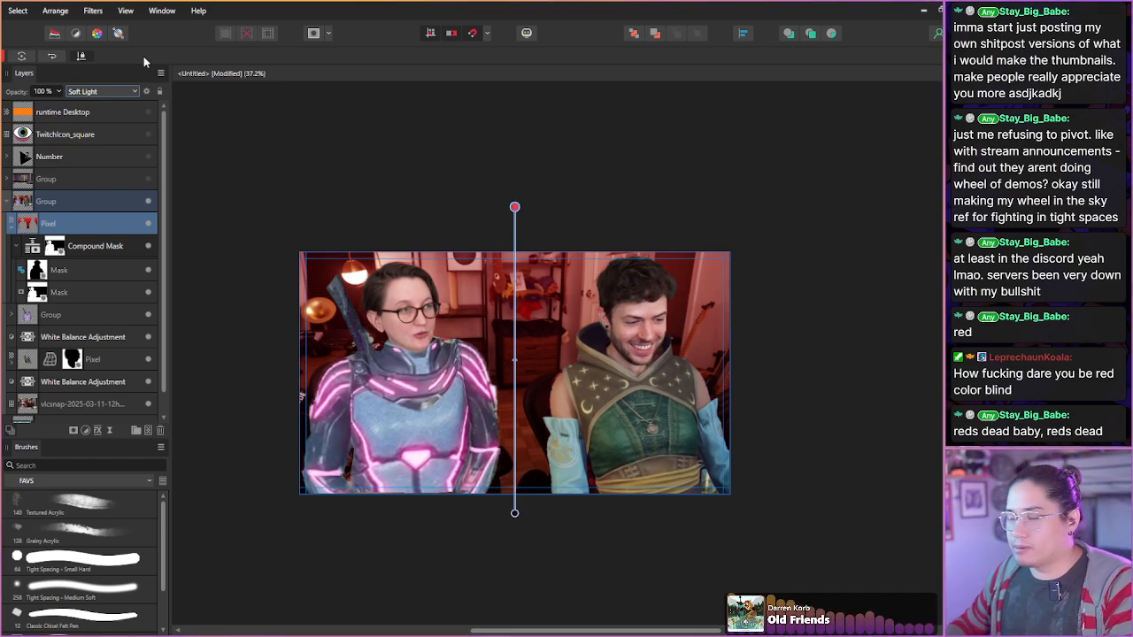
- Collapse the two-person composite group and make the captioned close-up group above it visible
{"action": "left_click_drag", "start_coordinate": [61, 201], "coordinate": [60, 211]}
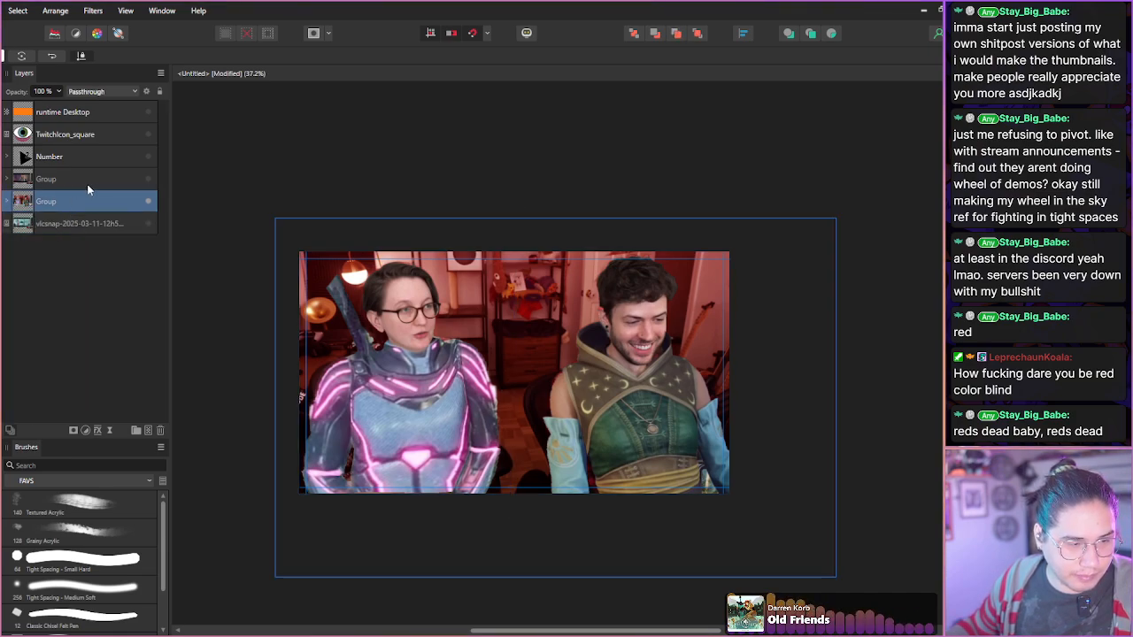
{"action": "left_click", "coordinate": [148, 184]}
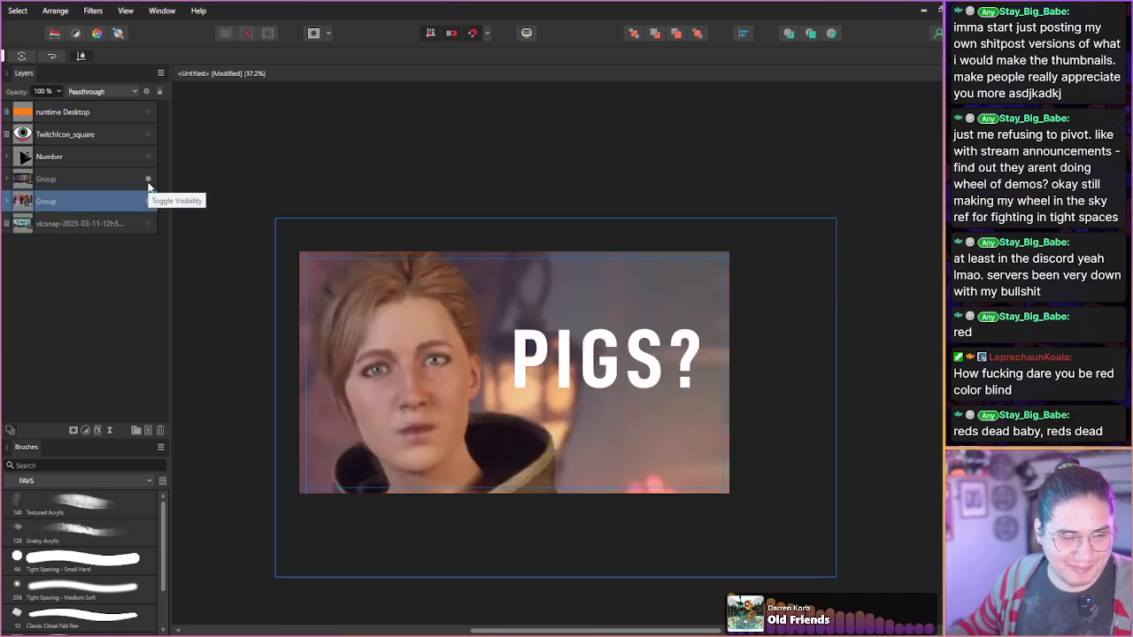
- Add a black outer shadow to the PIGS? text with 100 px radius, 69% opacity and 45% intensity
{"action": "left_click", "coordinate": [7, 179]}
{"action": "left_click", "coordinate": [62, 202]}
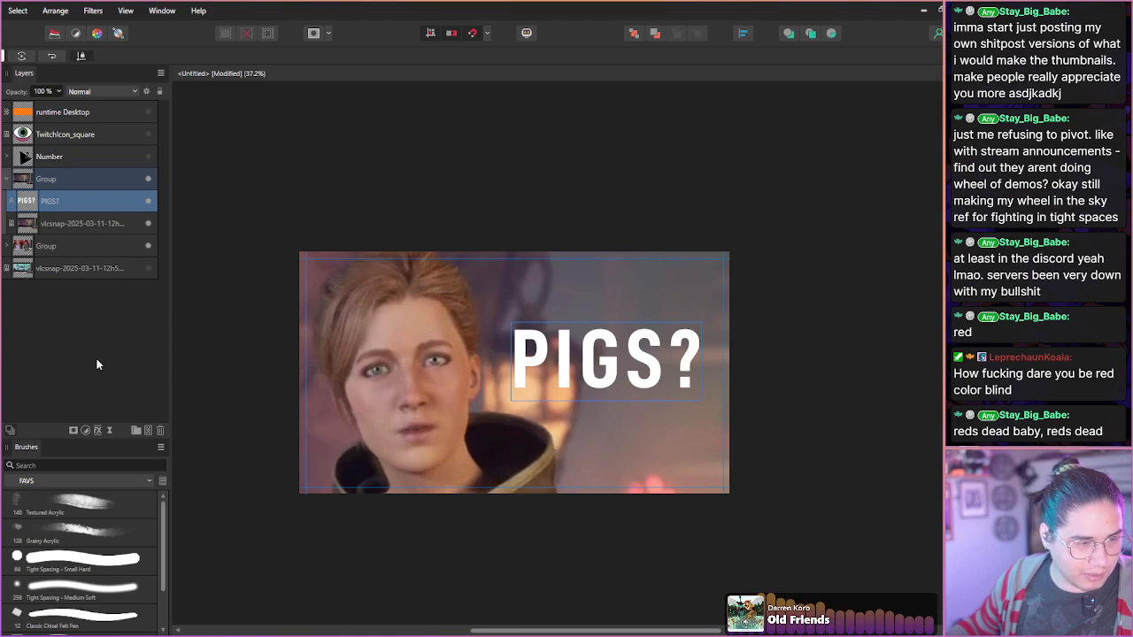
{"action": "left_click", "coordinate": [98, 432]}
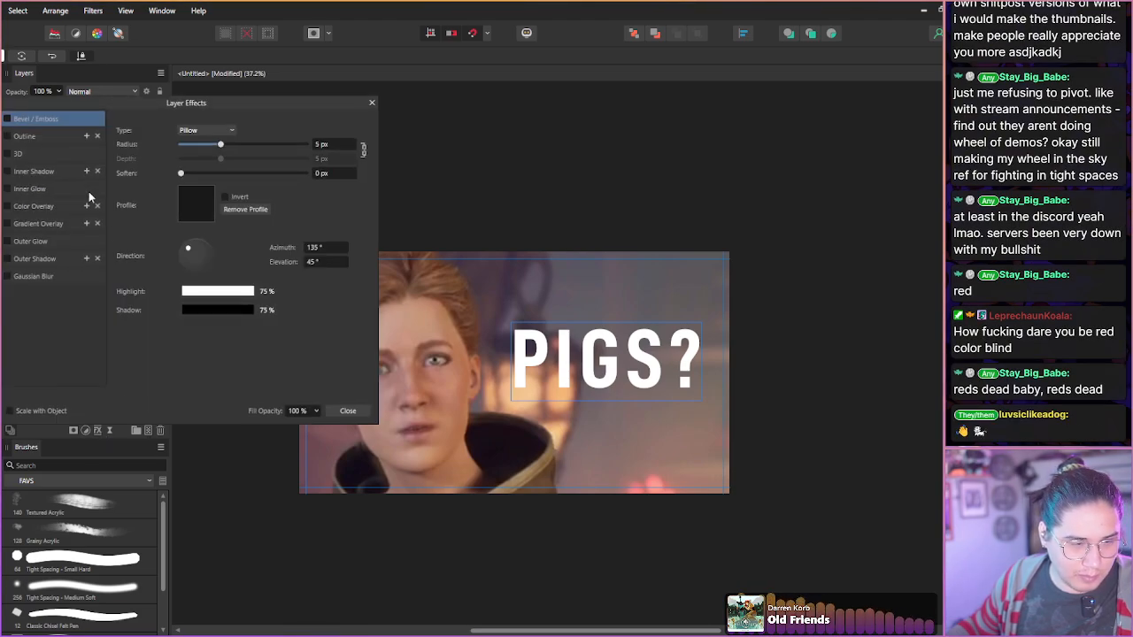
{"action": "left_click", "coordinate": [26, 262]}
{"action": "left_click_drag", "start_coordinate": [181, 160], "coordinate": [316, 163]}
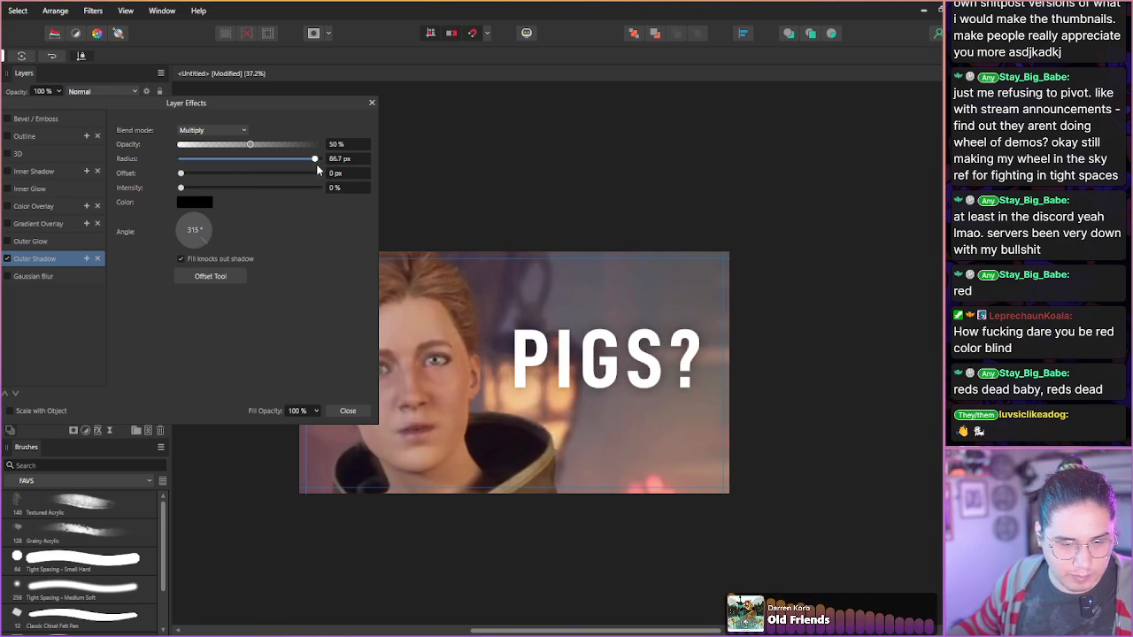
{"action": "left_click_drag", "start_coordinate": [181, 187], "coordinate": [242, 191]}
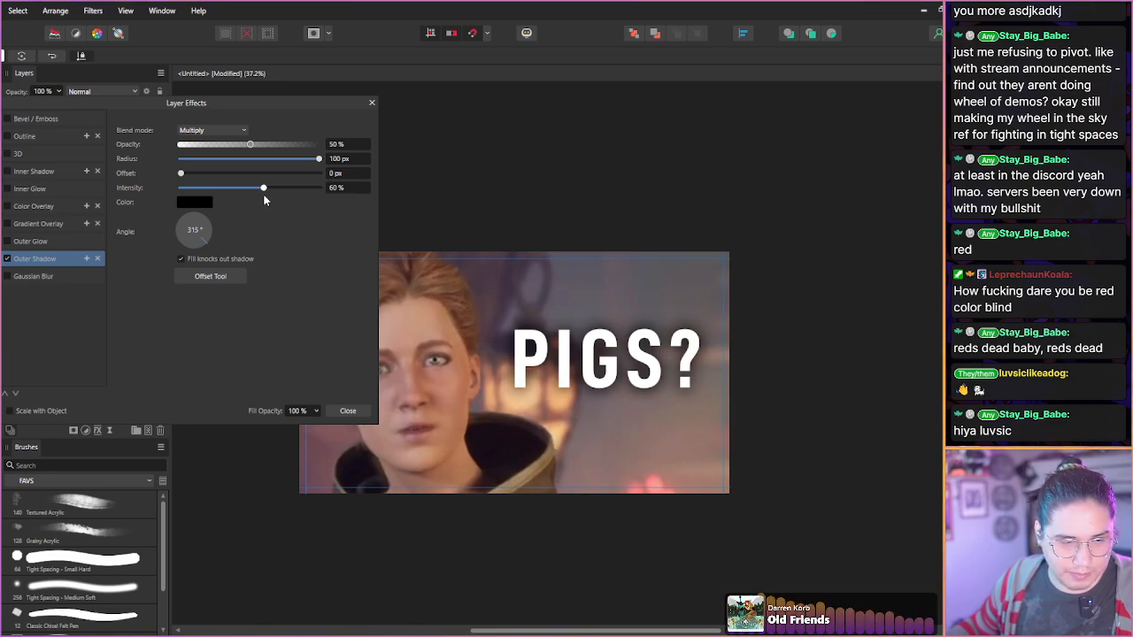
{"action": "left_click_drag", "start_coordinate": [250, 145], "coordinate": [276, 145]}
{"action": "left_click_drag", "start_coordinate": [263, 188], "coordinate": [248, 191]}
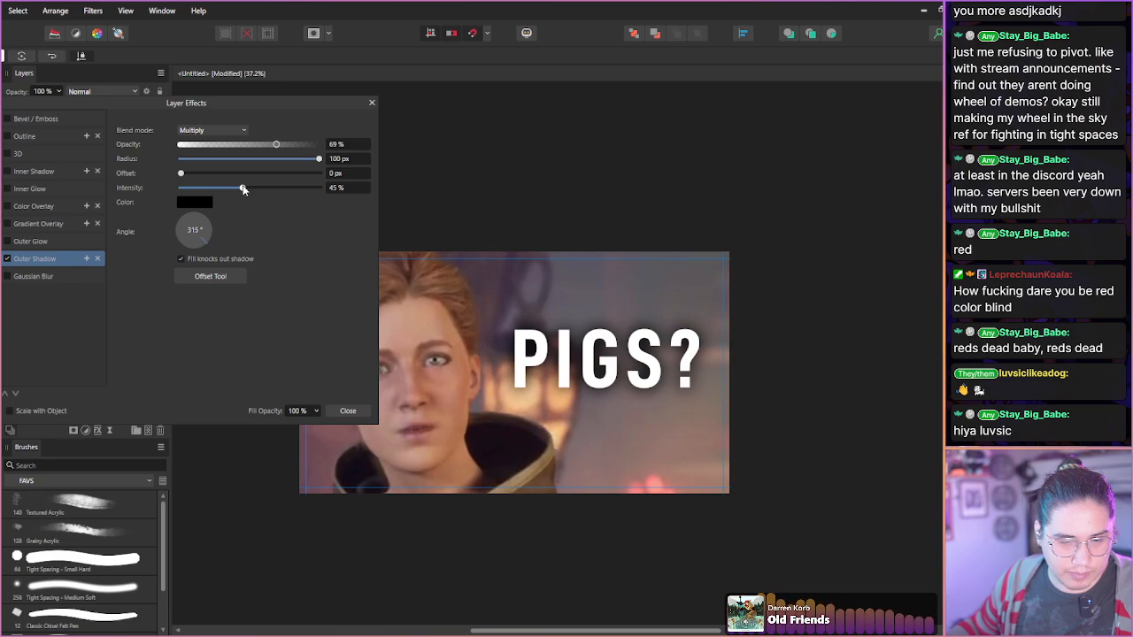
{"action": "left_click", "coordinate": [348, 411]}
{"action": "left_click", "coordinate": [54, 326]}
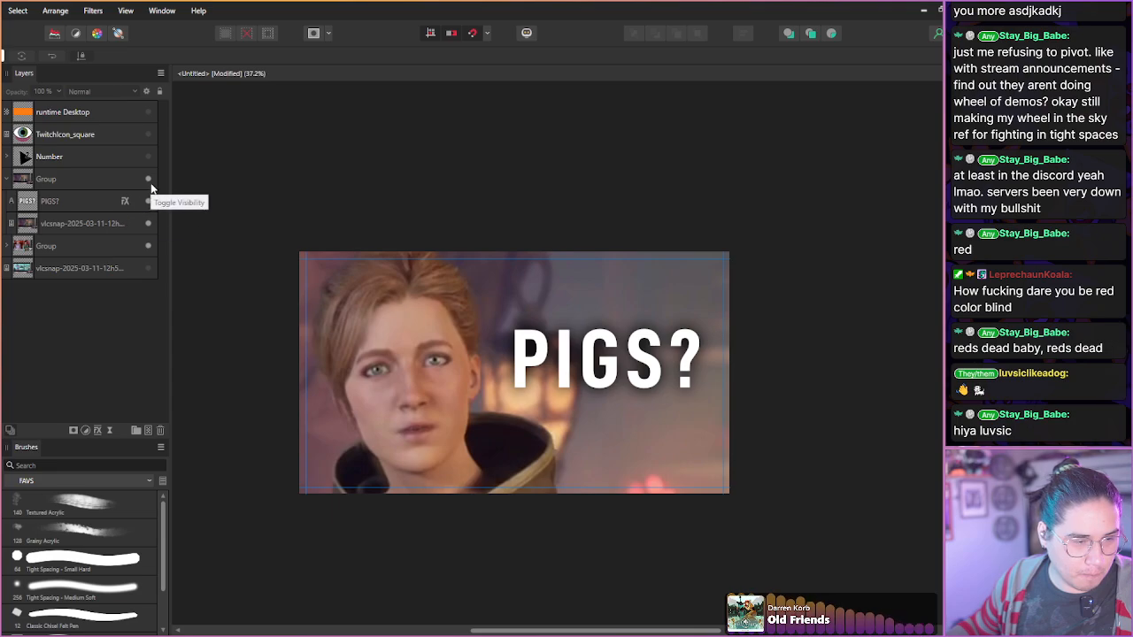
- Put the TwitchIcon_square eye in the captioned close-up group beneath the PIGS? layer and position it behind the middle letters
{"action": "left_click_drag", "start_coordinate": [49, 140], "coordinate": [68, 185]}
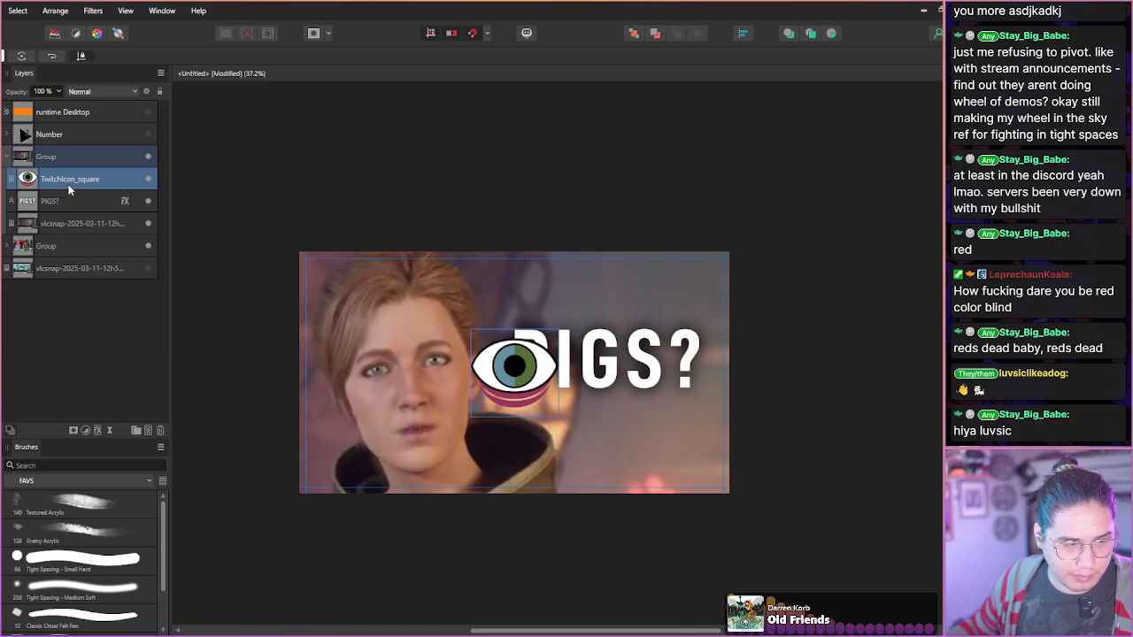
{"action": "left_click_drag", "start_coordinate": [39, 185], "coordinate": [55, 209]}
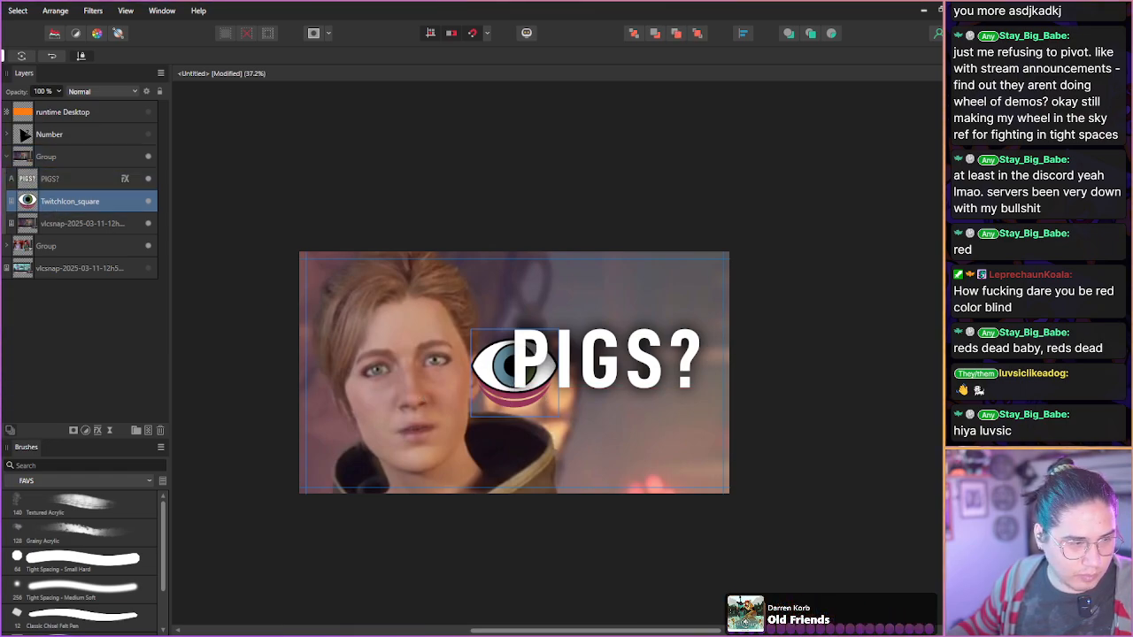
{"action": "key", "text": "v"}
{"action": "left_click_drag", "start_coordinate": [506, 391], "coordinate": [660, 372]}
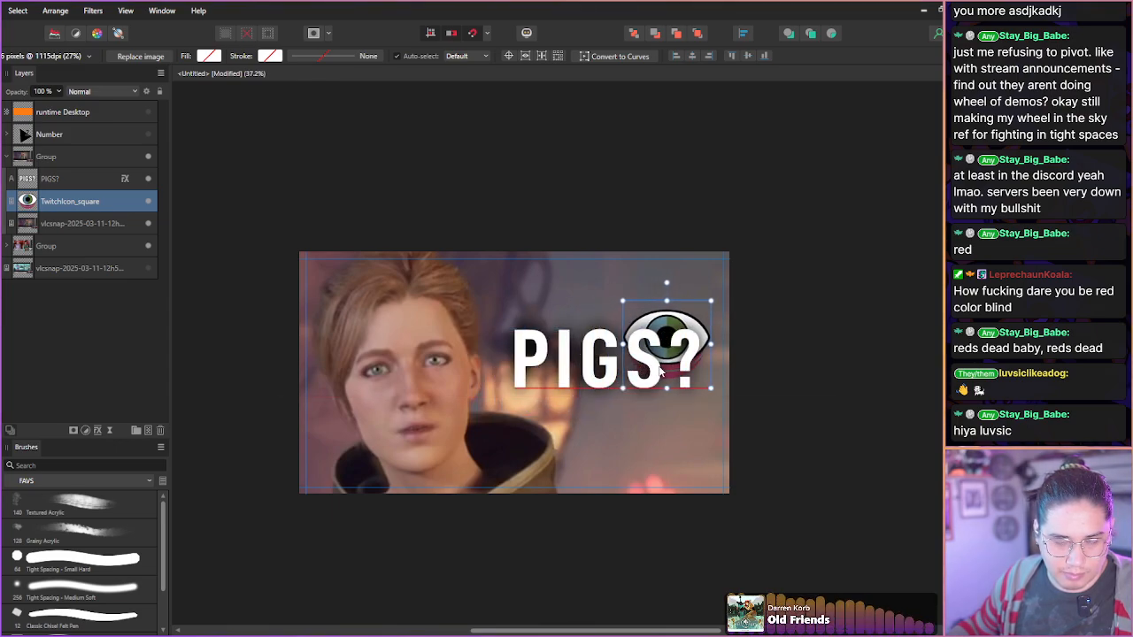
{"action": "left_click_drag", "start_coordinate": [625, 387], "coordinate": [578, 376]}
{"action": "left_click", "coordinate": [84, 350]}
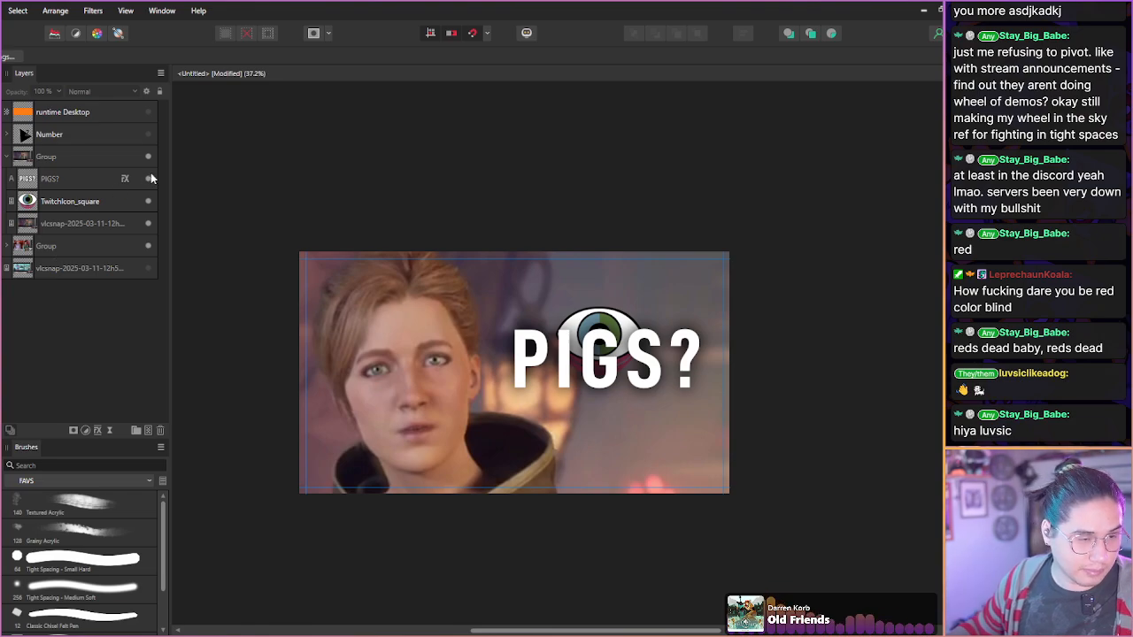
- Collapse the captioned close-up group, compare it with the two-person composite, and leave the close-up group hidden
{"action": "left_click", "coordinate": [6, 157]}
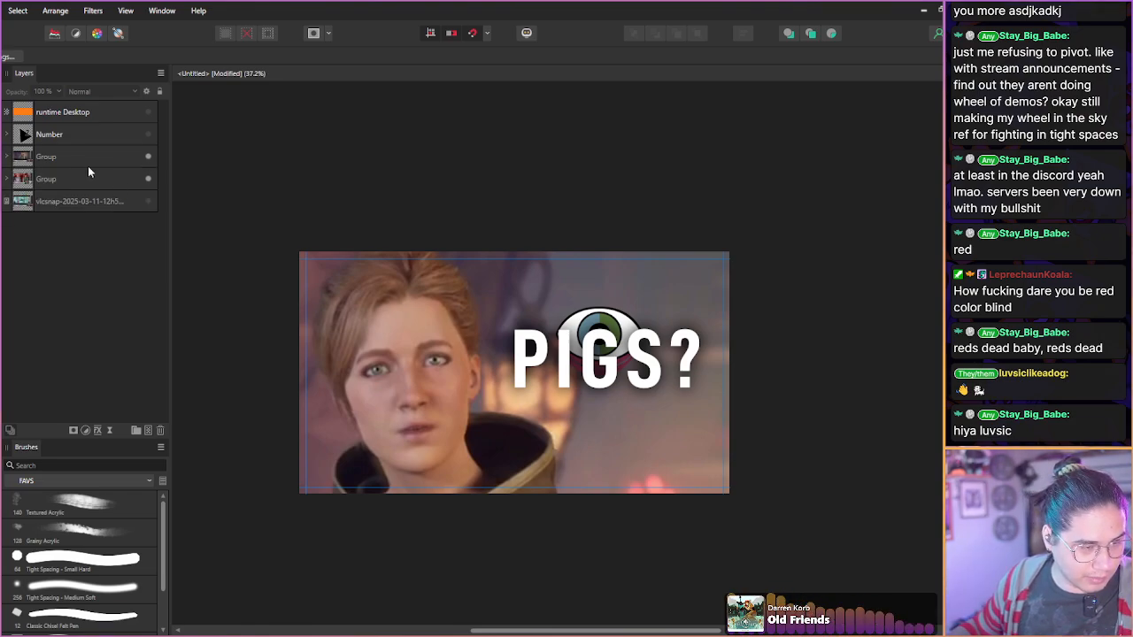
{"action": "left_click", "coordinate": [7, 157]}
{"action": "left_click", "coordinate": [50, 200]}
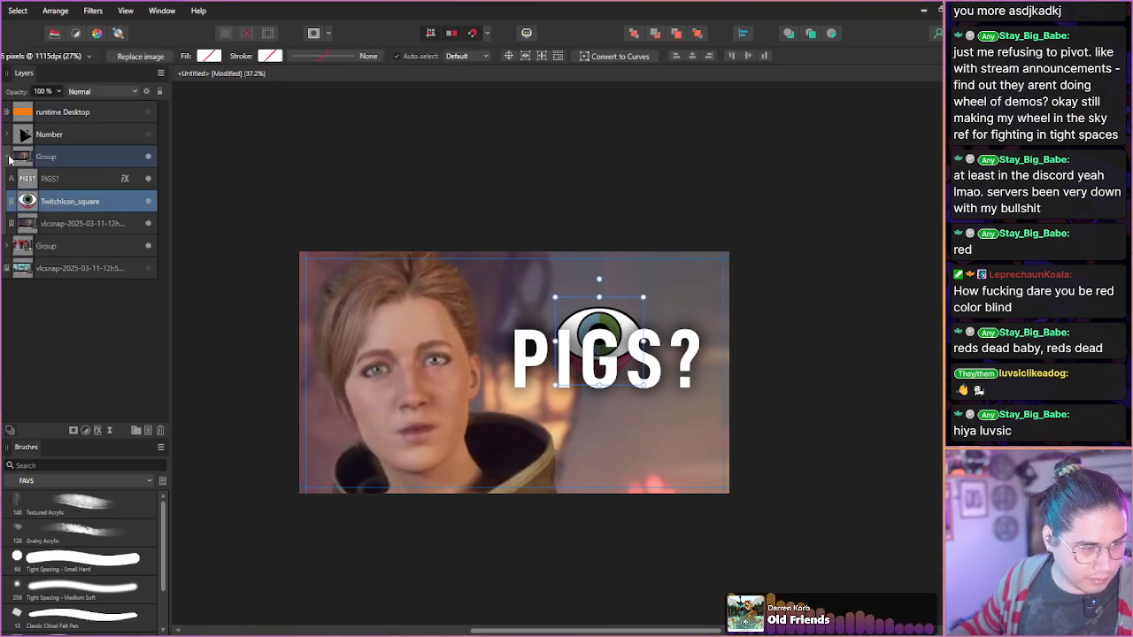
{"action": "left_click", "coordinate": [7, 157]}
{"action": "left_click", "coordinate": [148, 157]}
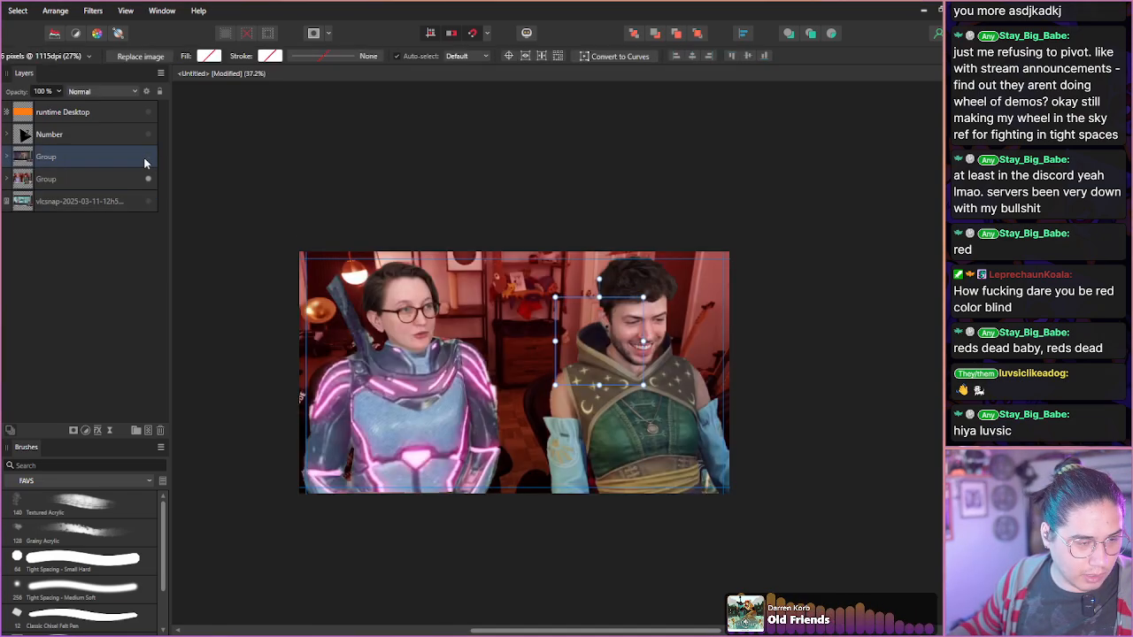
{"action": "left_click", "coordinate": [88, 179]}
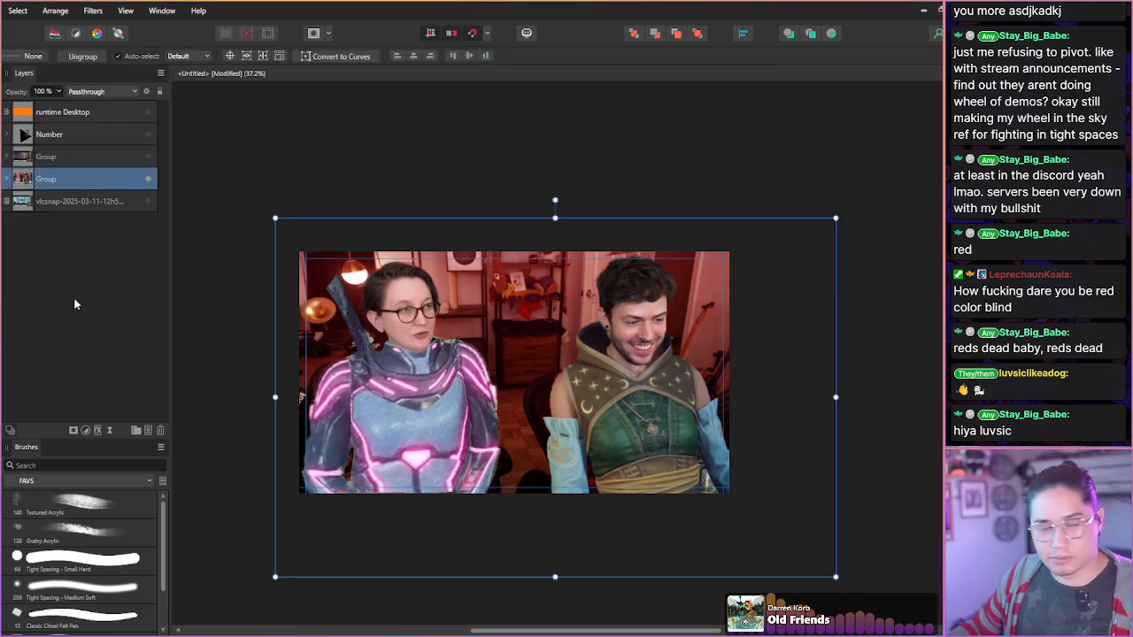
{"action": "left_click", "coordinate": [148, 157]}
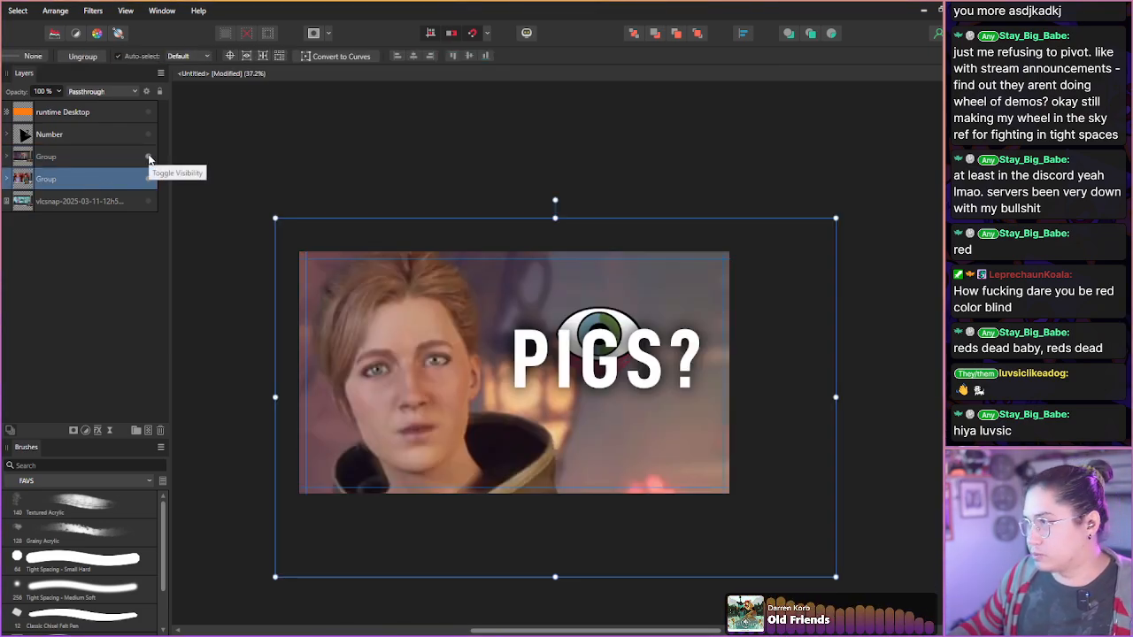
{"action": "left_click", "coordinate": [148, 157]}
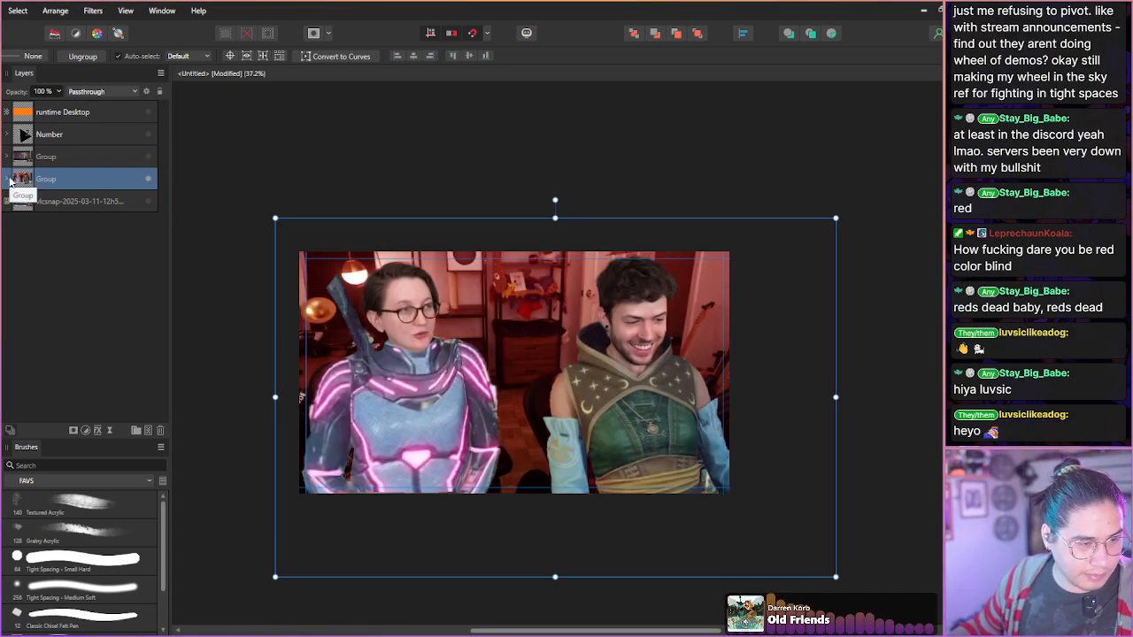
{"action": "left_click", "coordinate": [36, 231]}
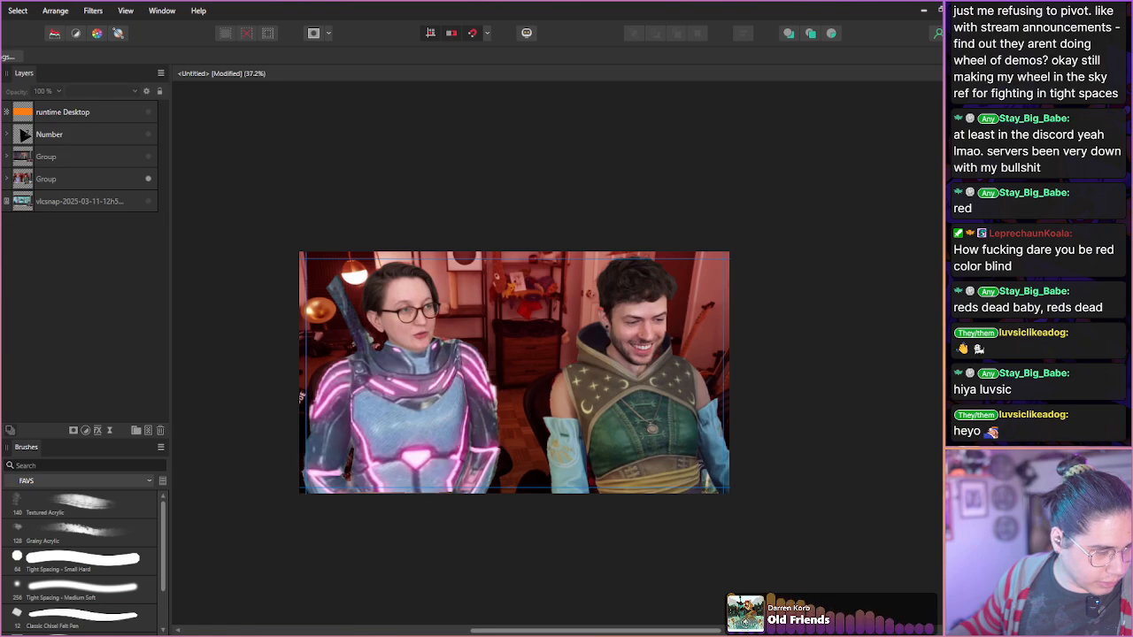
- Draw a slanted straight line between the two people, running past the canvas edges, and place it atop the composite group's layers
{"action": "key", "text": "p"}
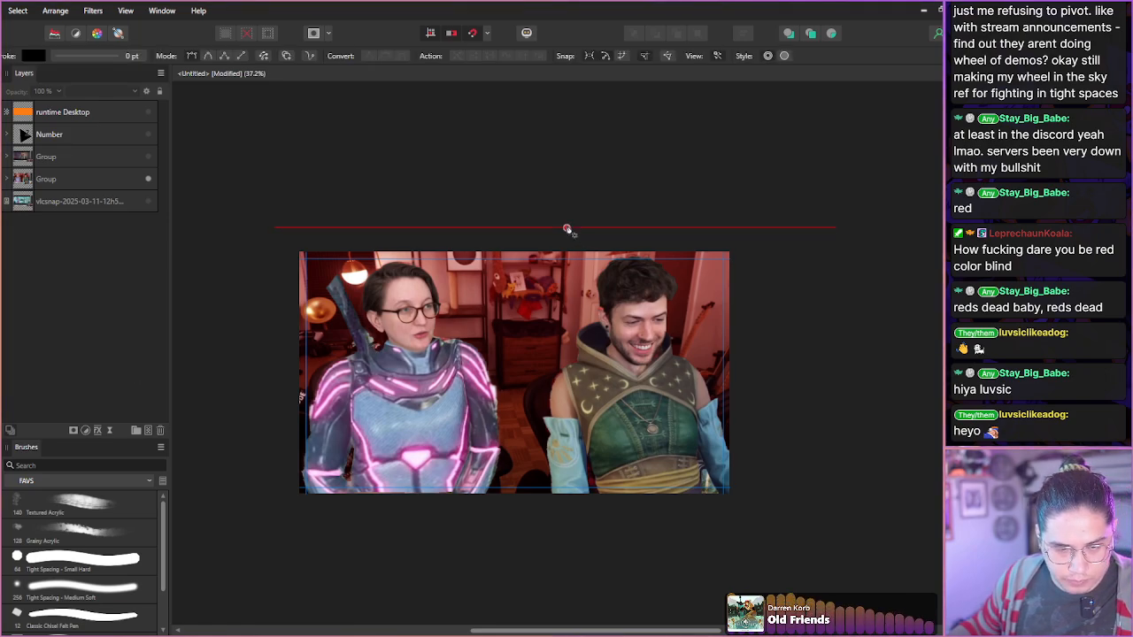
{"action": "left_click", "coordinate": [578, 221]}
{"action": "left_click_drag", "start_coordinate": [458, 531], "coordinate": [489, 542]}
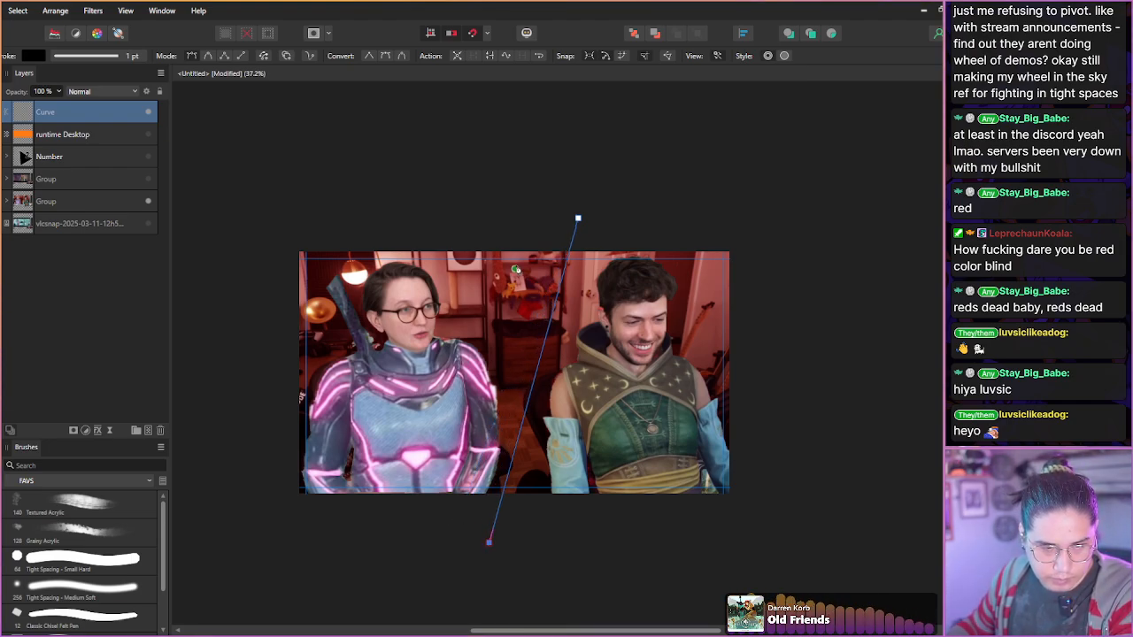
{"action": "left_click_drag", "start_coordinate": [578, 219], "coordinate": [573, 219]}
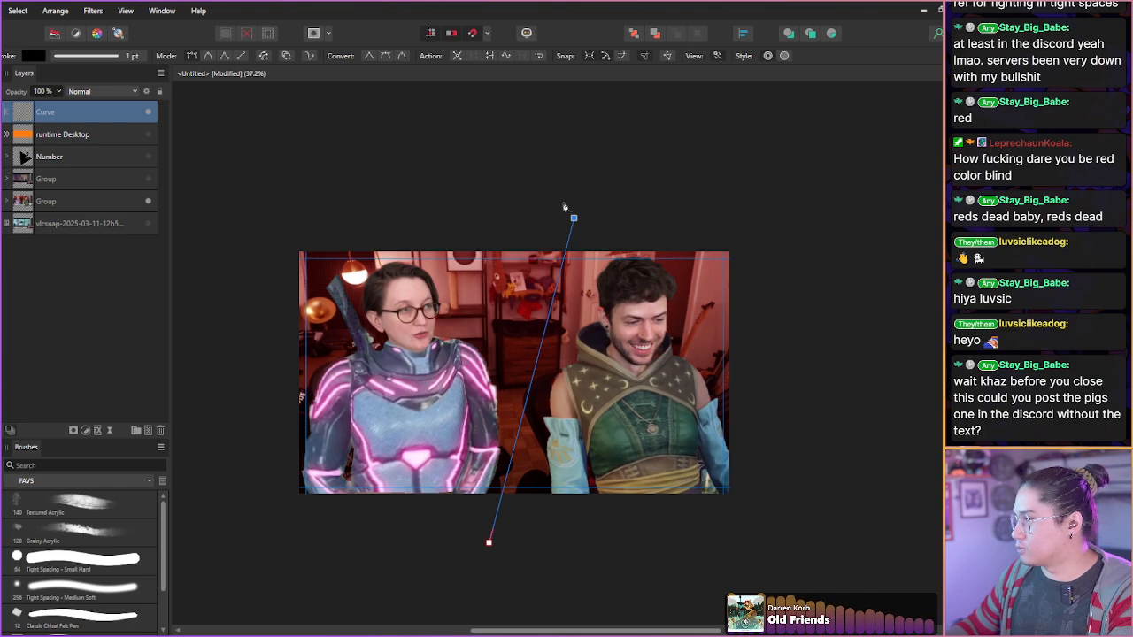
{"action": "left_click", "coordinate": [124, 284]}
{"action": "left_click_drag", "start_coordinate": [29, 122], "coordinate": [14, 195]}
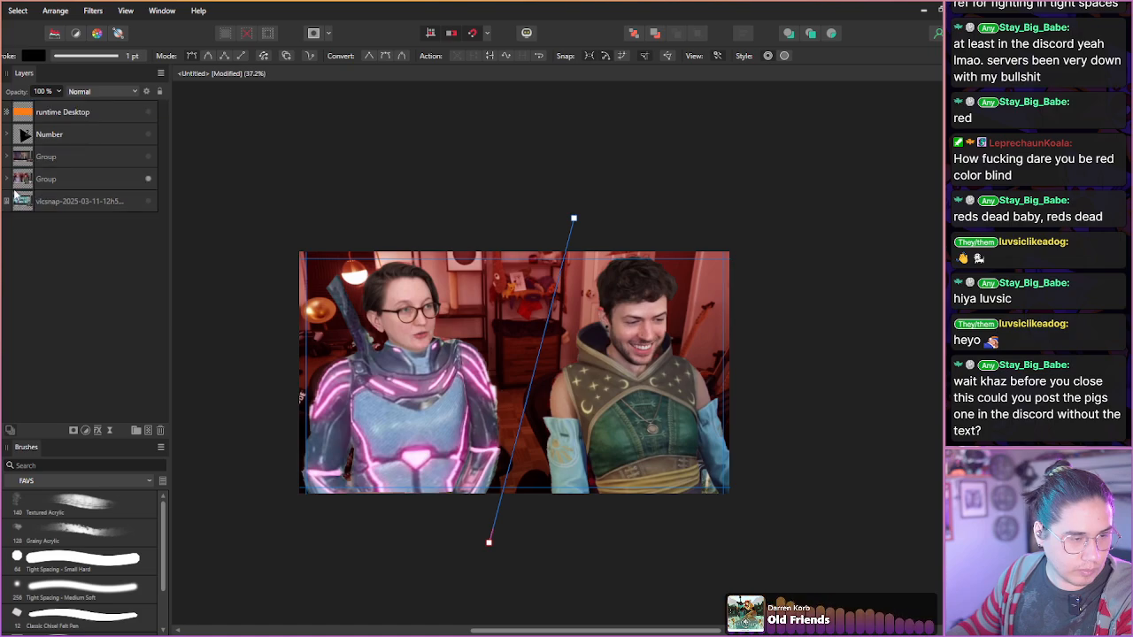
{"action": "left_click", "coordinate": [6, 178]}
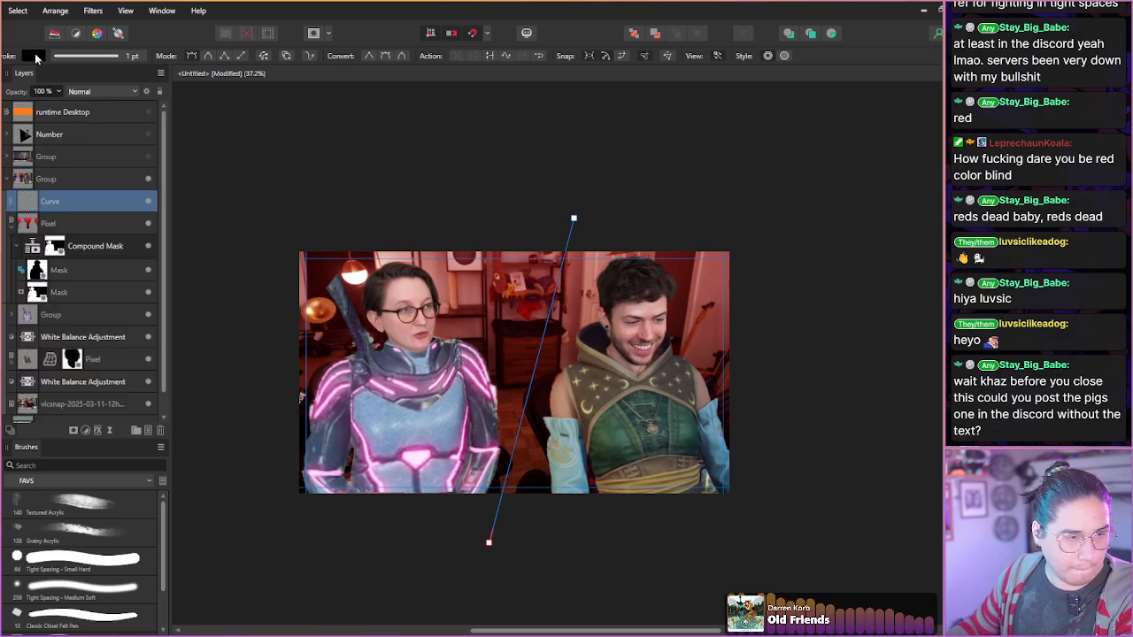
- Give the slanted divider line a white stroke 14.9 pt wide
{"action": "left_click", "coordinate": [72, 57]}
{"action": "left_click_drag", "start_coordinate": [69, 101], "coordinate": [94, 104]}
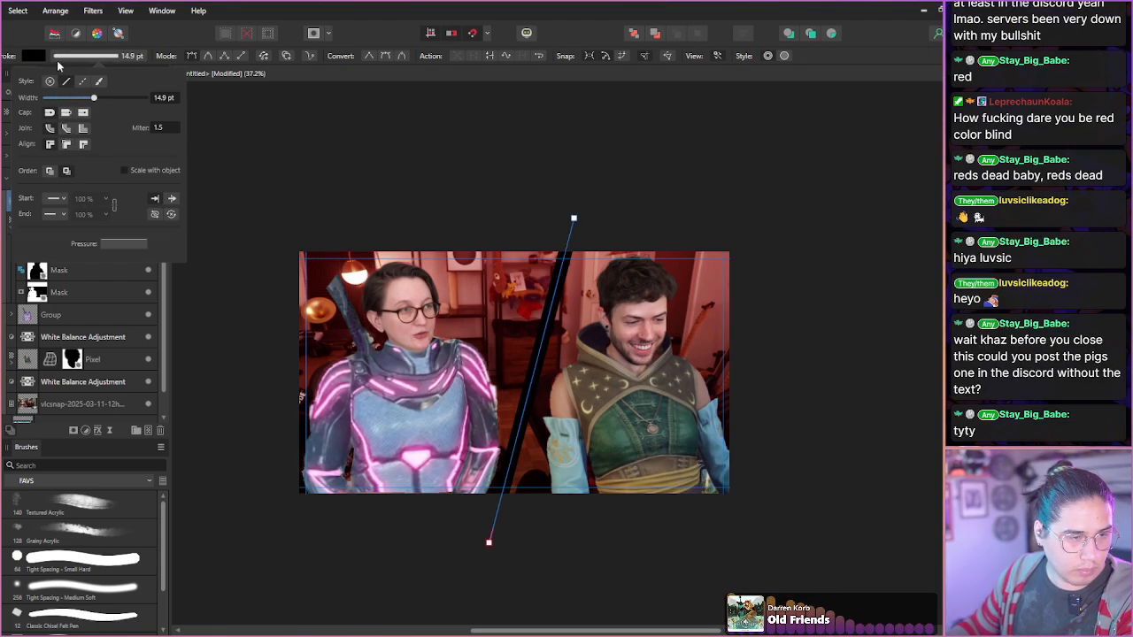
{"action": "left_click", "coordinate": [31, 56]}
{"action": "left_click_drag", "start_coordinate": [29, 145], "coordinate": [99, 146]}
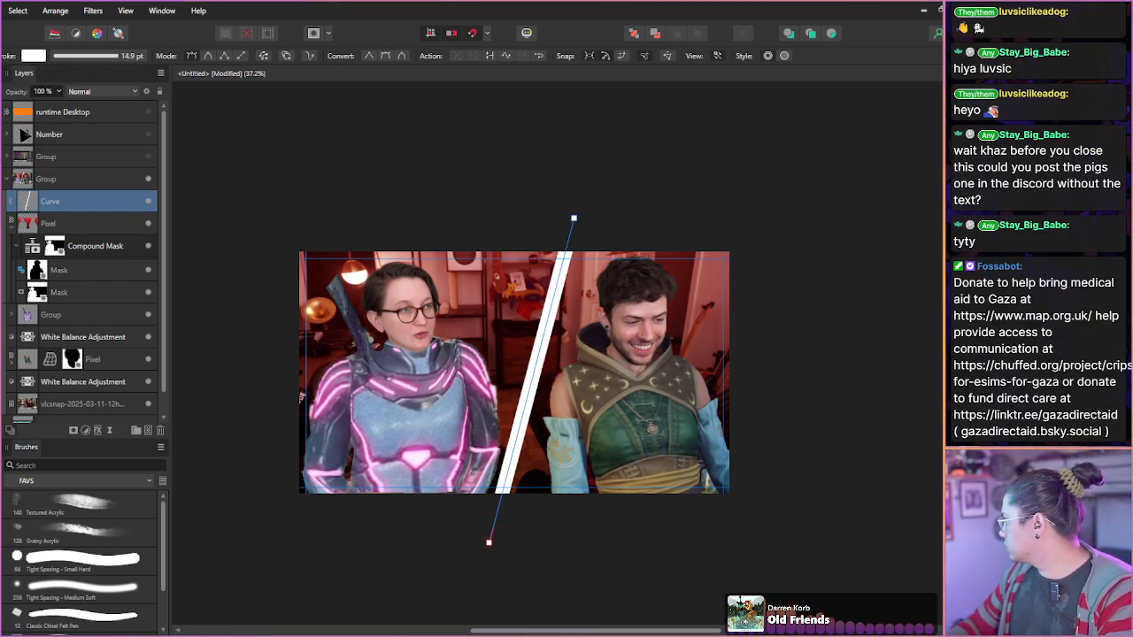
- Switch to VLC and skim the Split Fiction recording for the game's split-screen divider, then close the player
{"action": "key", "text": "alt+Tab"}
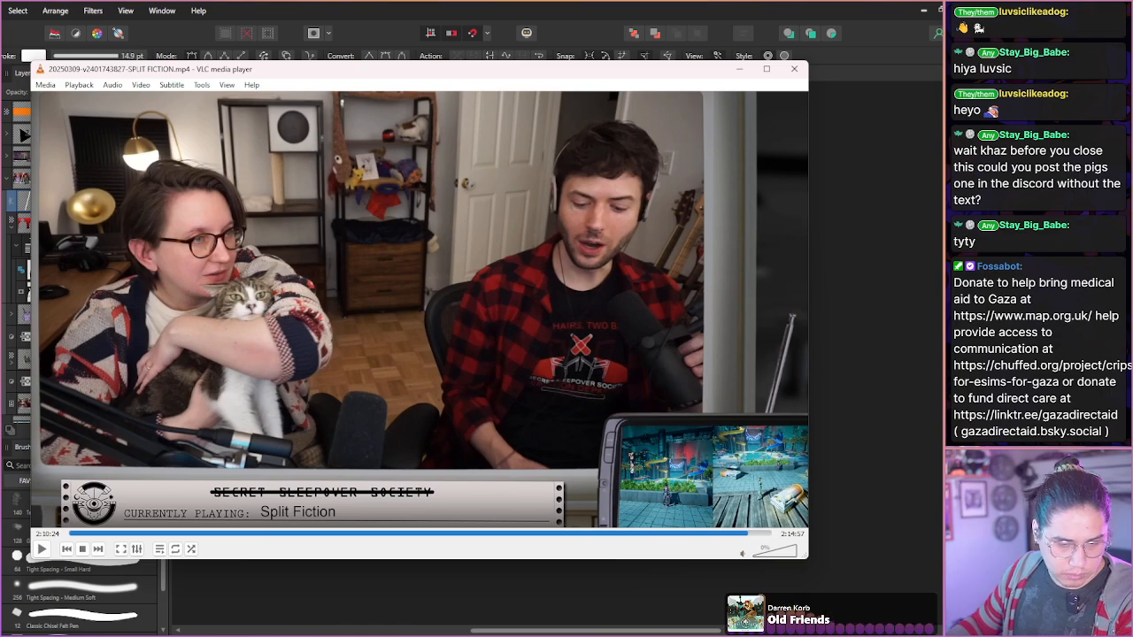
{"action": "left_click", "coordinate": [305, 535]}
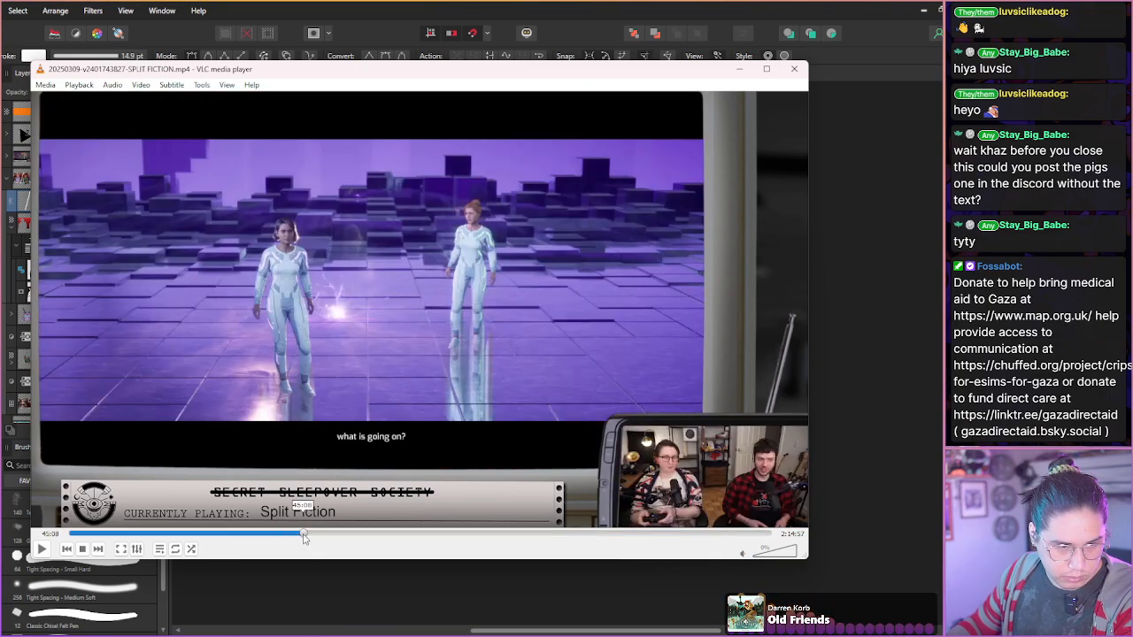
{"action": "left_click", "coordinate": [279, 535]}
{"action": "left_click", "coordinate": [252, 534]}
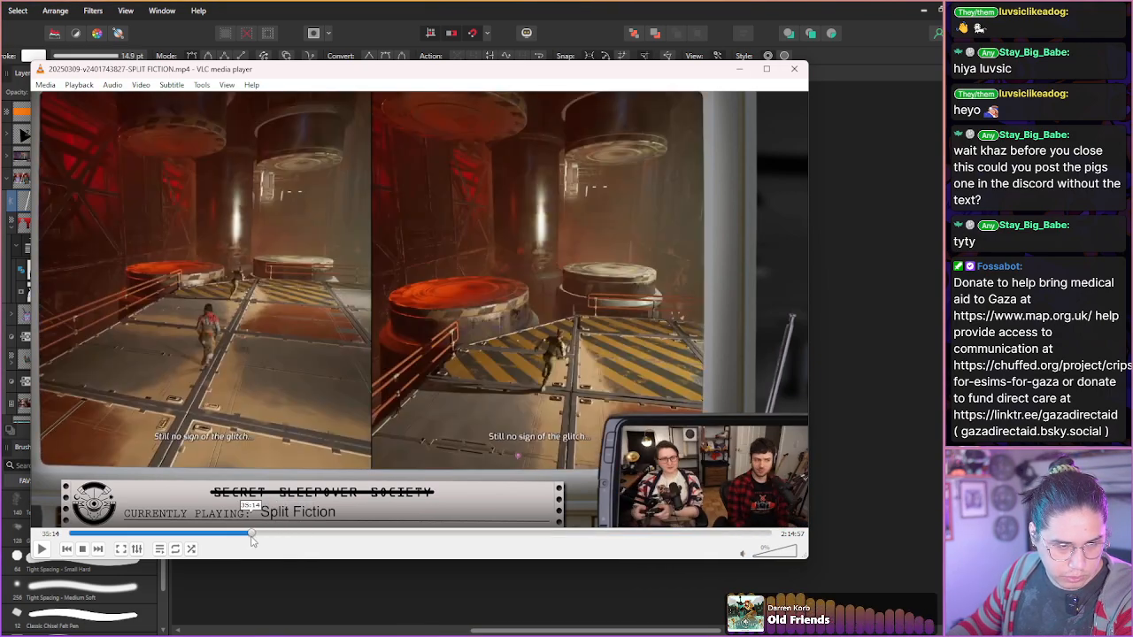
{"action": "left_click", "coordinate": [800, 73]}
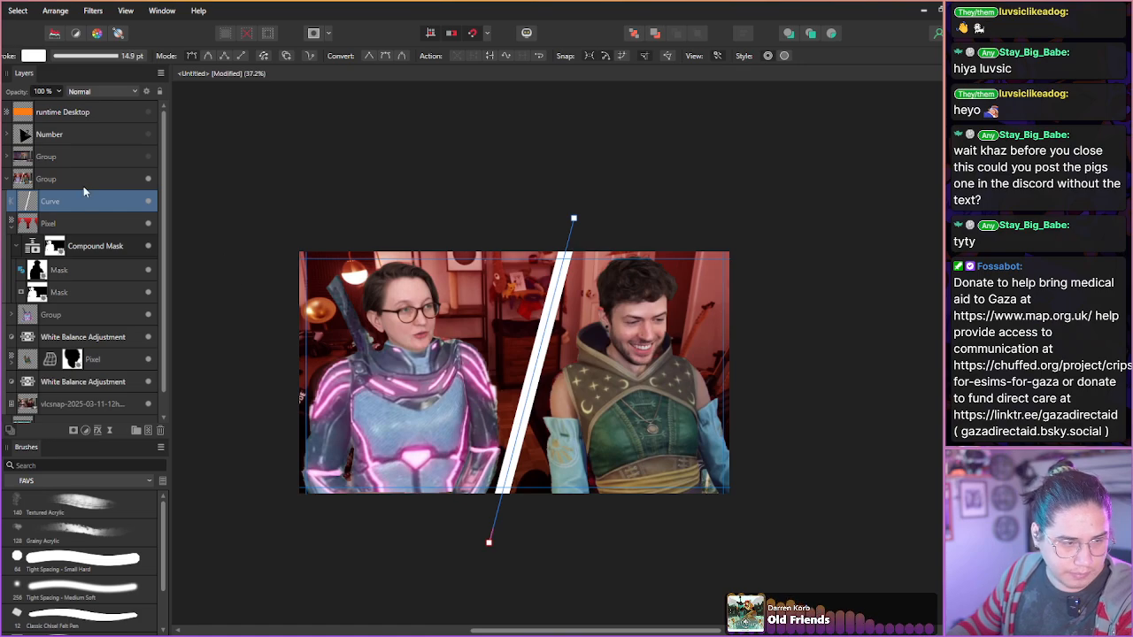
- Thin the white divider line's stroke to 4.3 pt
{"action": "left_click", "coordinate": [100, 64]}
{"action": "left_click_drag", "start_coordinate": [103, 97], "coordinate": [76, 100]}
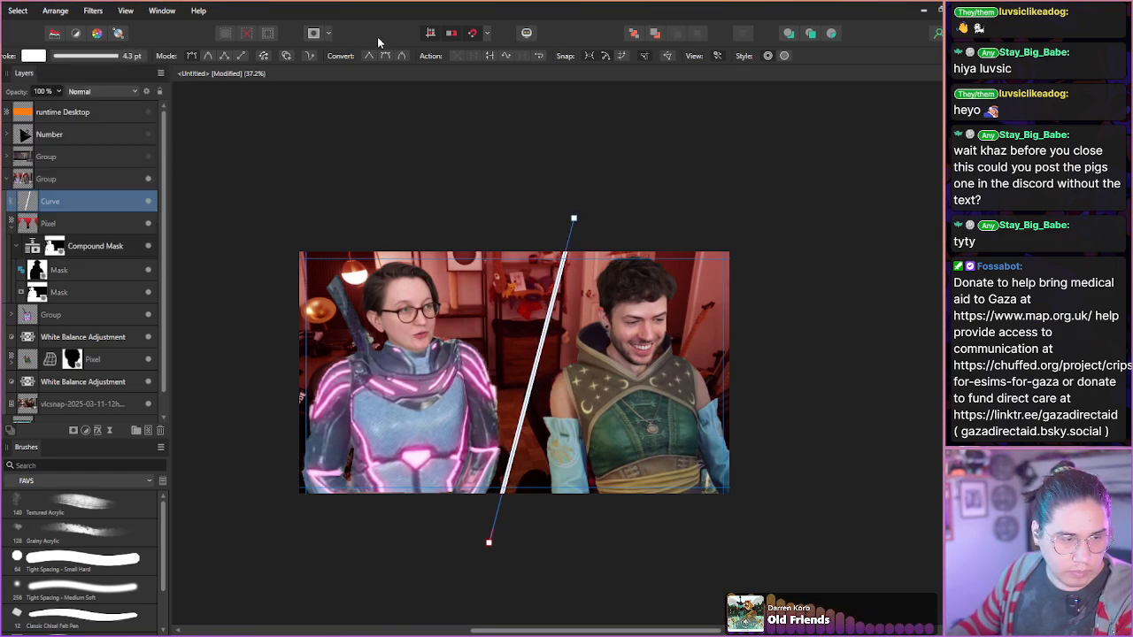
{"action": "left_click", "coordinate": [39, 229]}
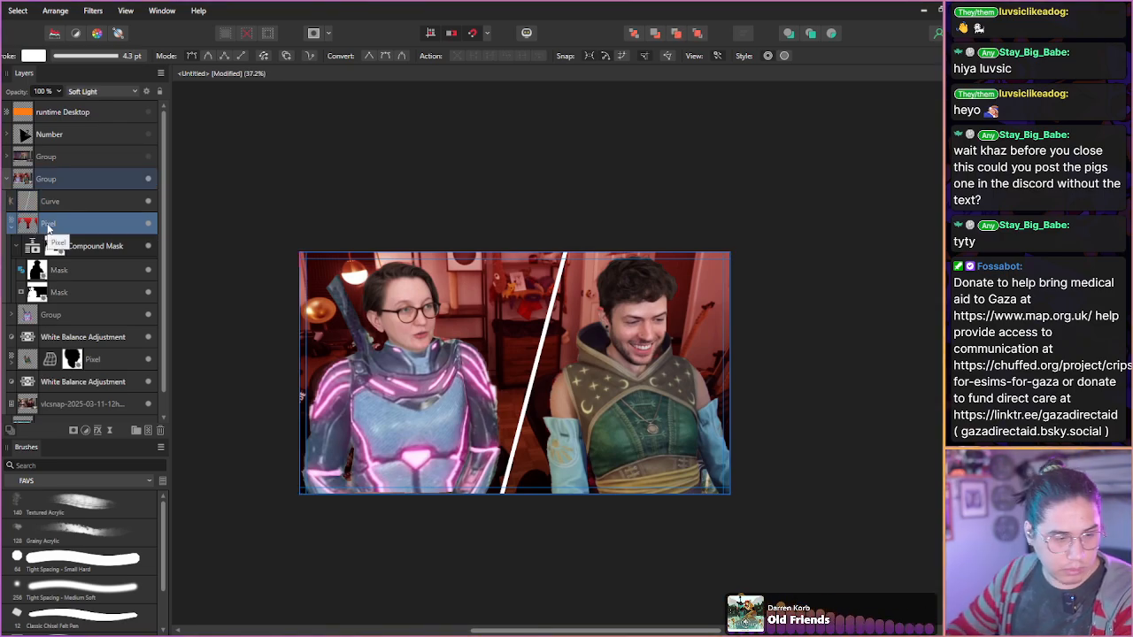
{"action": "key", "text": "ctrl+j"}
{"action": "left_click_drag", "start_coordinate": [39, 244], "coordinate": [40, 248]}
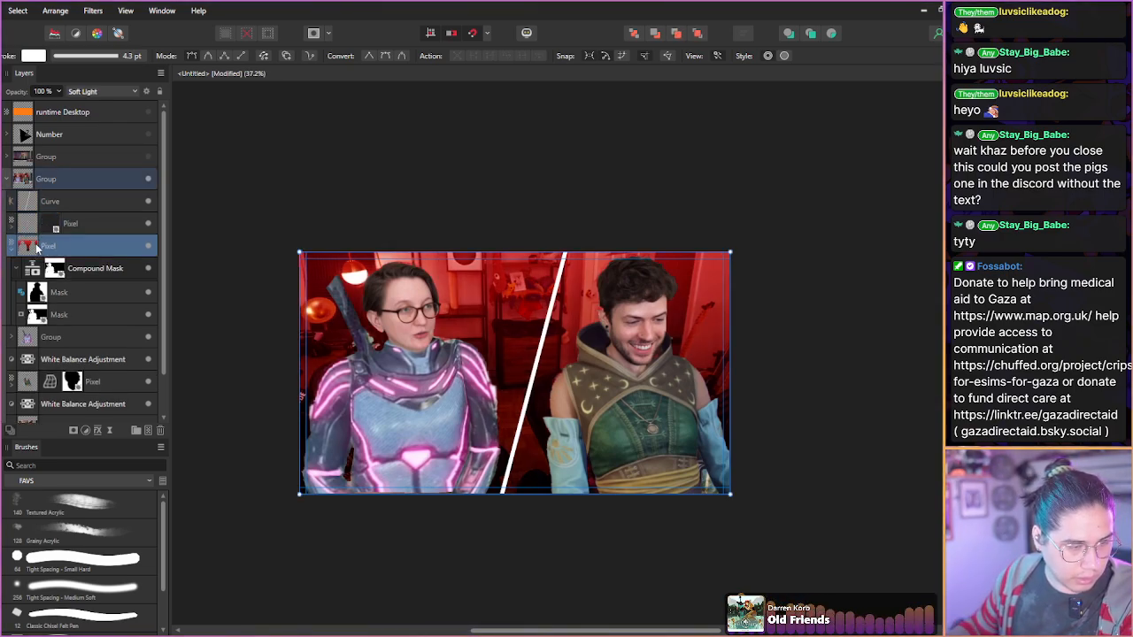
{"action": "left_click_drag", "start_coordinate": [26, 236], "coordinate": [50, 232]}
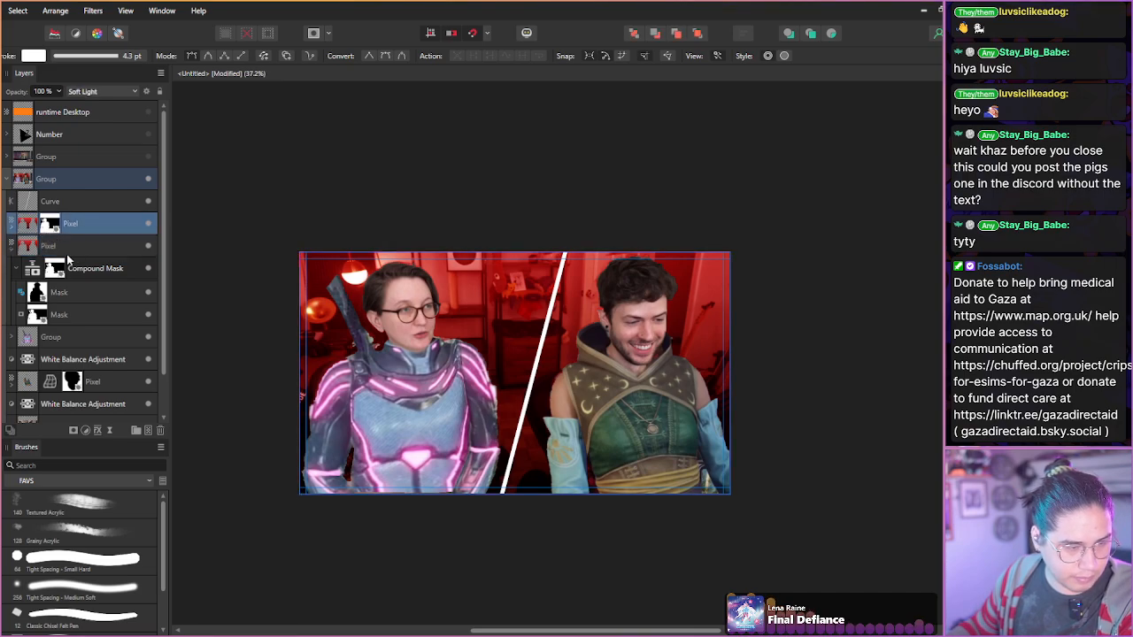
{"action": "key", "text": "Delete"}
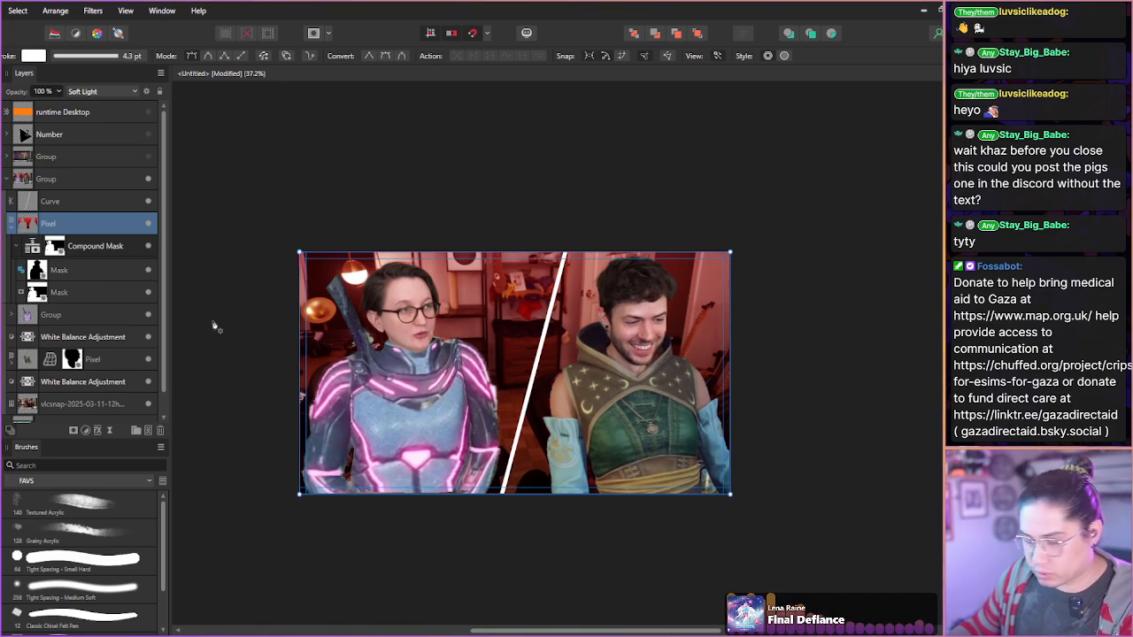
- Redraw the masked Soft Light gradient horizontally across the photo, green behind the woman to red (hue 360, saturation 100, lightness 56) behind the man
{"action": "key", "text": "g"}
{"action": "left_click_drag", "start_coordinate": [282, 362], "coordinate": [793, 358]}
{"action": "left_click", "coordinate": [3, 56]}
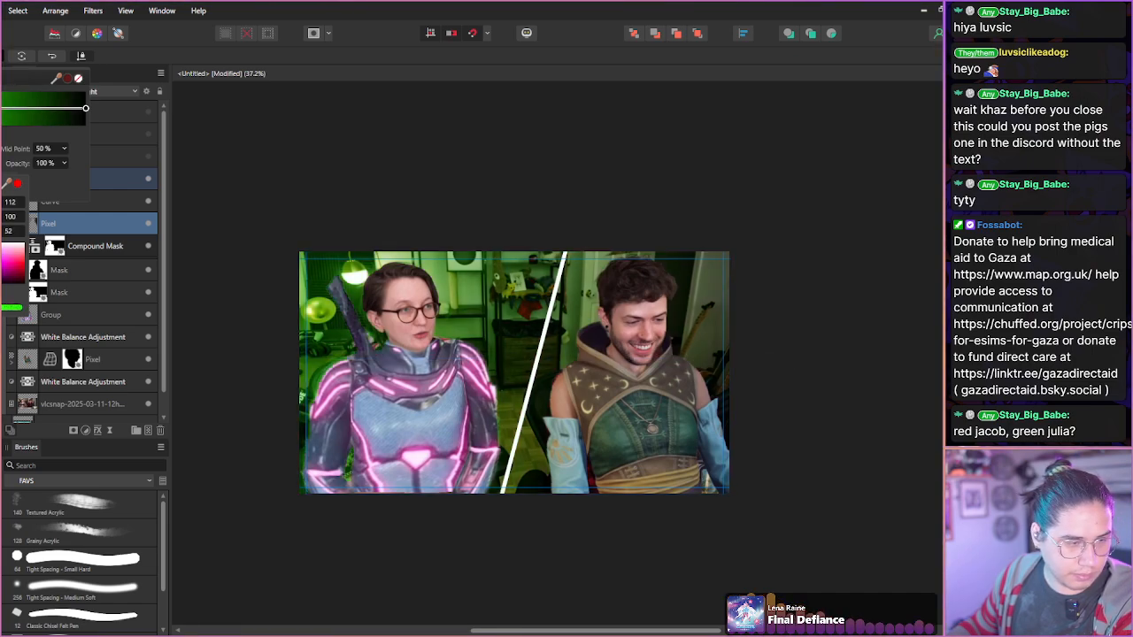
{"action": "left_click", "coordinate": [85, 109]}
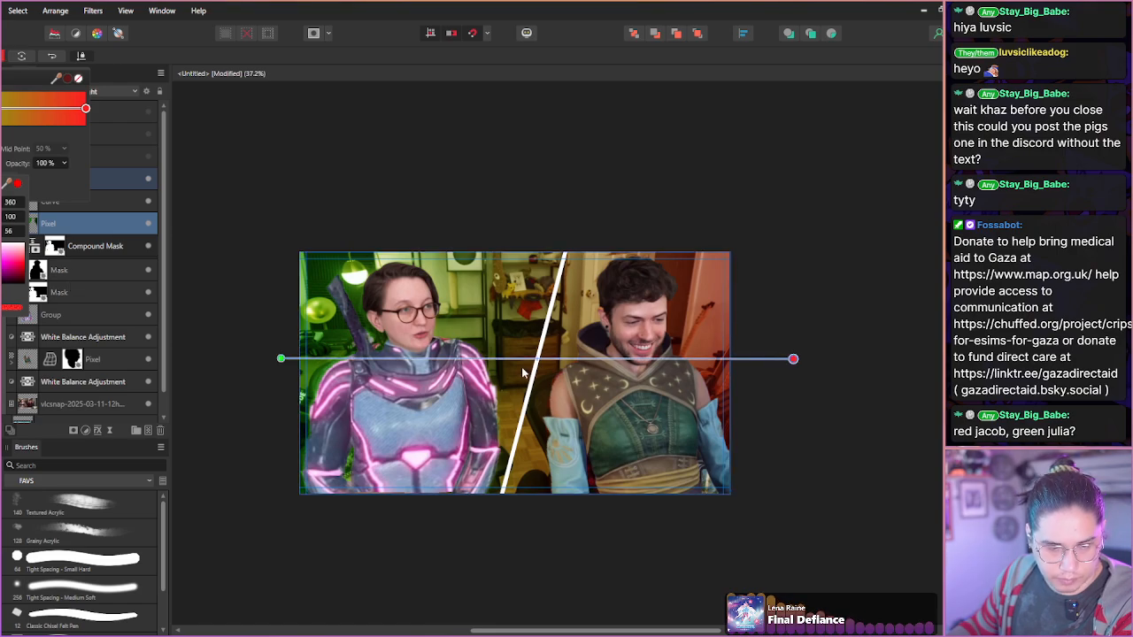
- Add two middle colour stops to the Soft Light gradient and colour the one nearer the man red, sampled from the gradient's red end
{"action": "left_click", "coordinate": [2, 114]}
{"action": "left_click", "coordinate": [3, 110]}
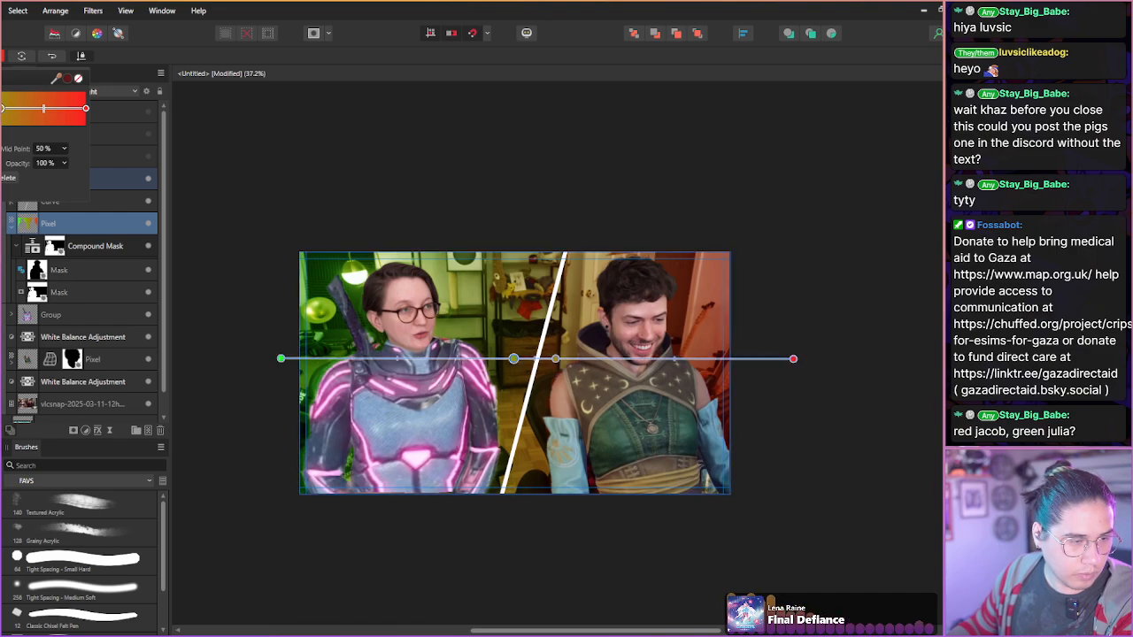
{"action": "left_click_drag", "start_coordinate": [9, 183], "coordinate": [86, 108]}
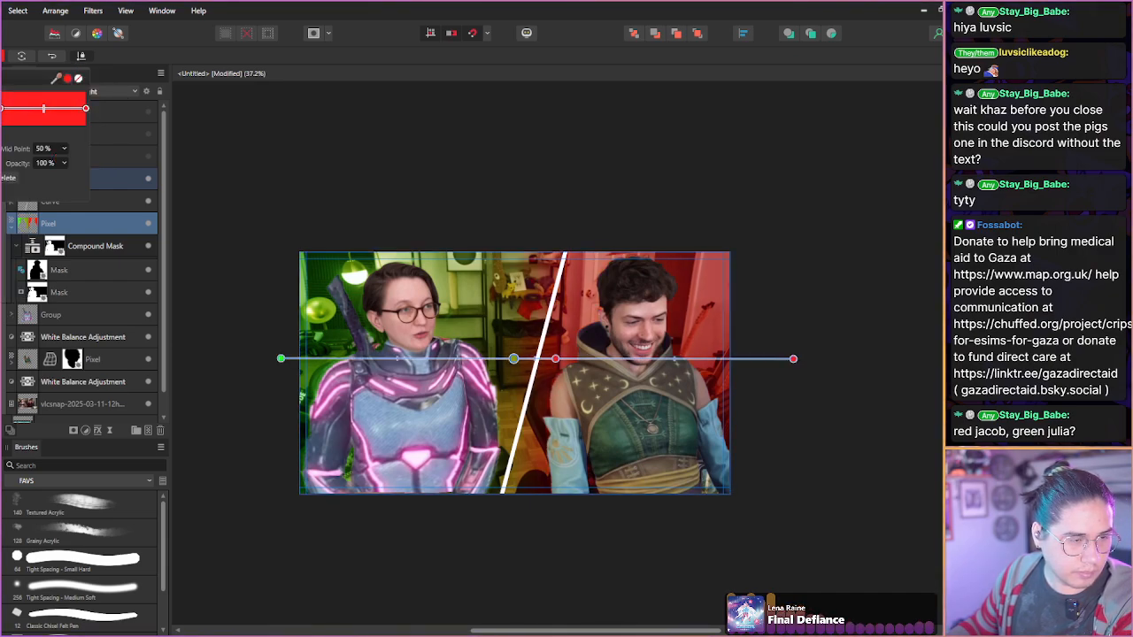
{"action": "left_click", "coordinate": [8, 183]}
{"action": "left_click_drag", "start_coordinate": [7, 183], "coordinate": [0, 109]}
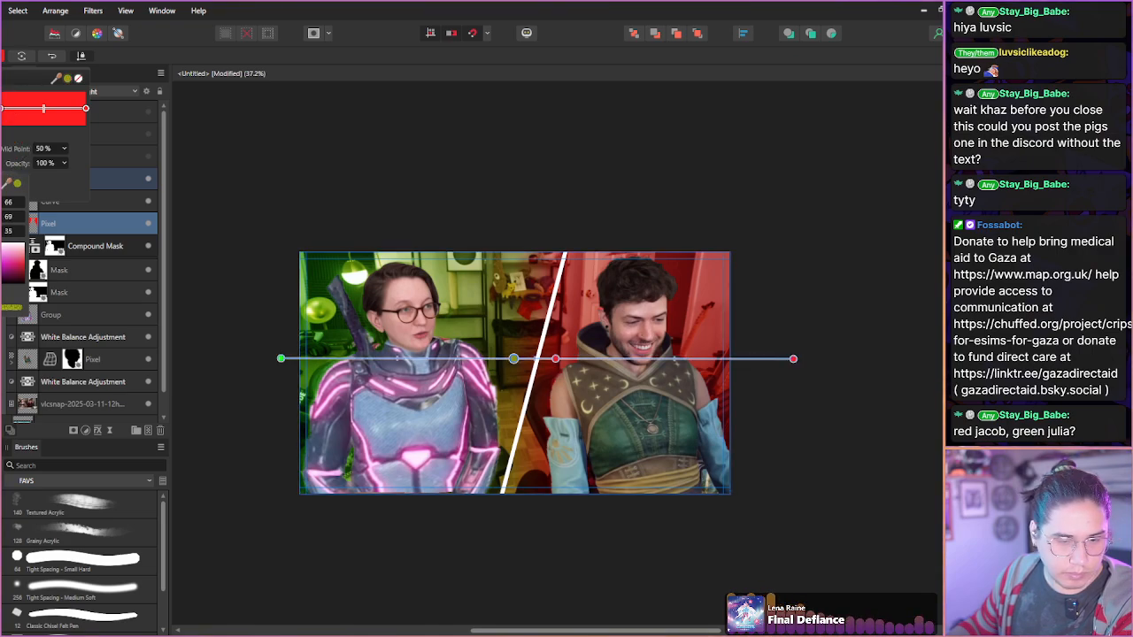
- Bring the gradient's two middle stops close together at the white divider and colour the woman's side green (hue 119, saturation 99, lightness 56)
{"action": "left_click_drag", "start_coordinate": [513, 358], "coordinate": [550, 358]}
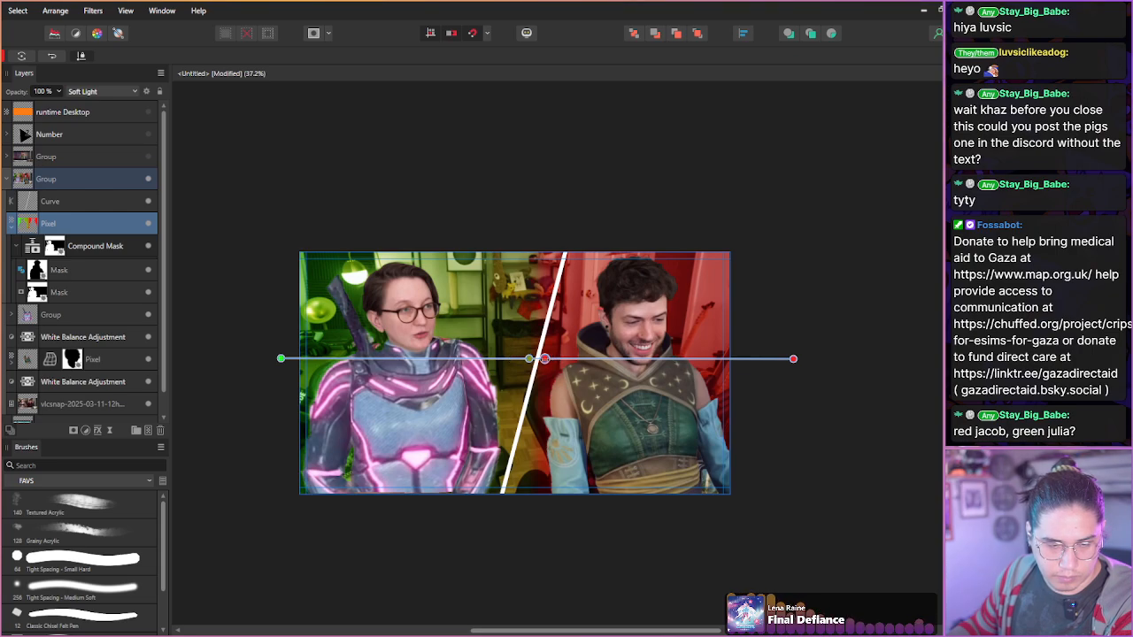
{"action": "left_click", "coordinate": [529, 359]}
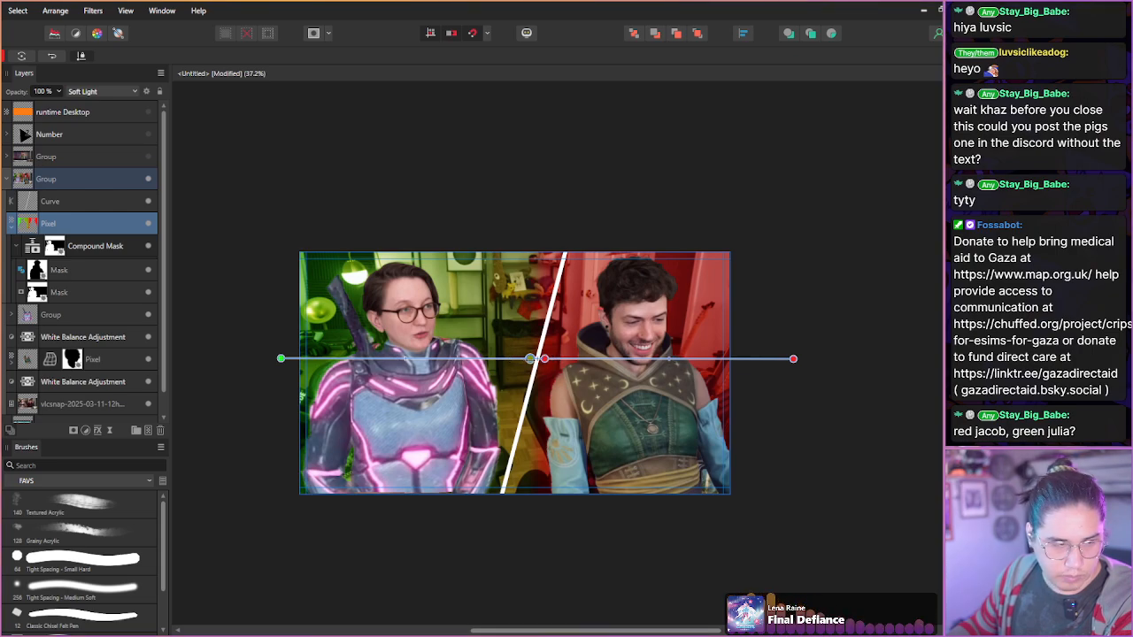
{"action": "left_click", "coordinate": [3, 55]}
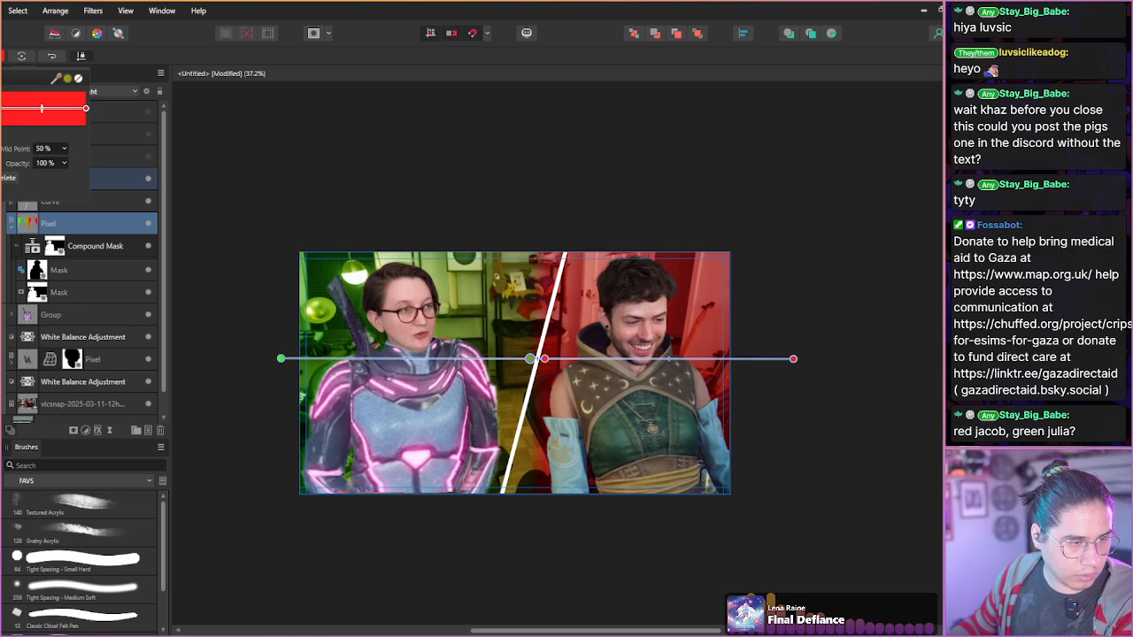
{"action": "left_click", "coordinate": [2, 166]}
{"action": "left_click_drag", "start_coordinate": [6, 184], "coordinate": [1, 108]}
{"action": "left_click", "coordinate": [17, 183]}
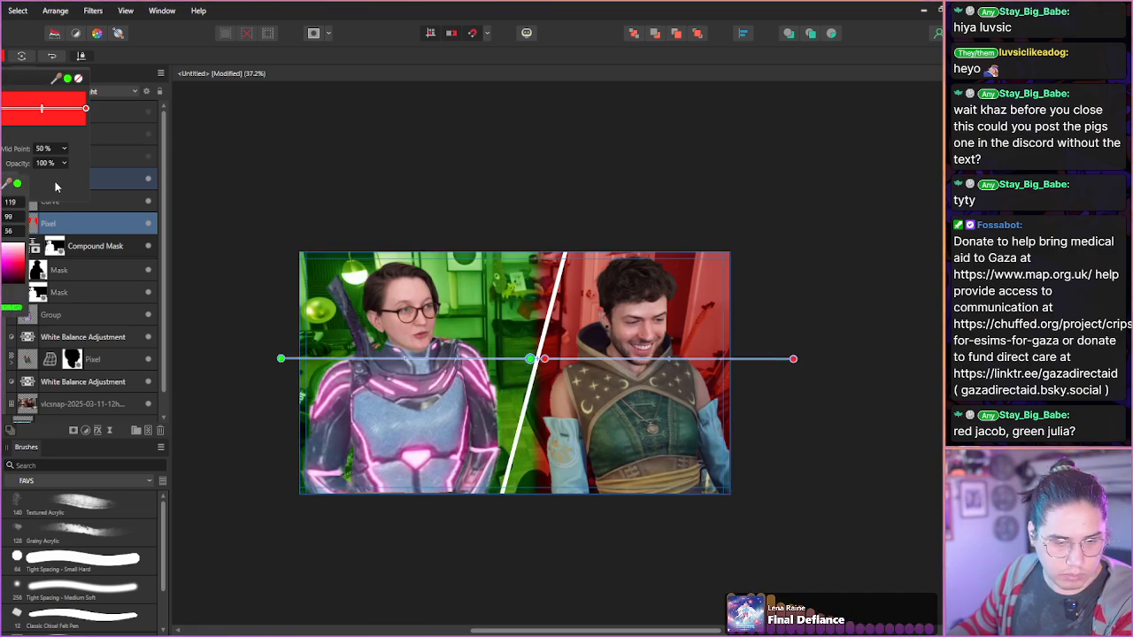
- Tilt the green-to-red gradient by moving both ends so that its colour transition runs parallel to the slanted white divider
{"action": "left_click_drag", "start_coordinate": [281, 358], "coordinate": [293, 253]}
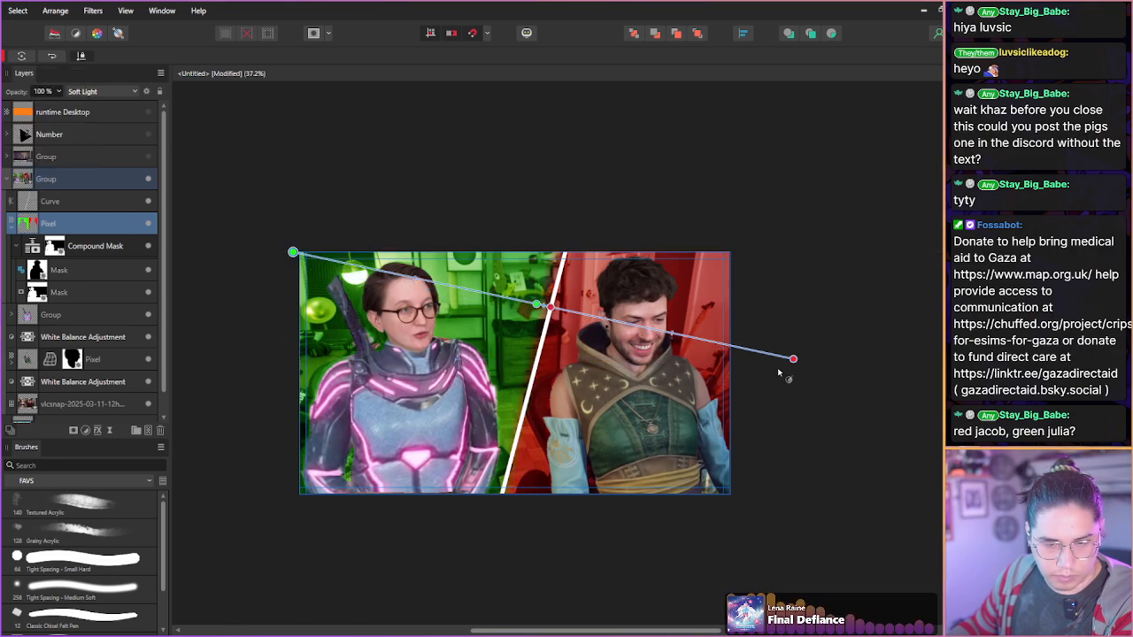
{"action": "left_click_drag", "start_coordinate": [794, 358], "coordinate": [794, 416]}
{"action": "left_click_drag", "start_coordinate": [293, 253], "coordinate": [282, 297]}
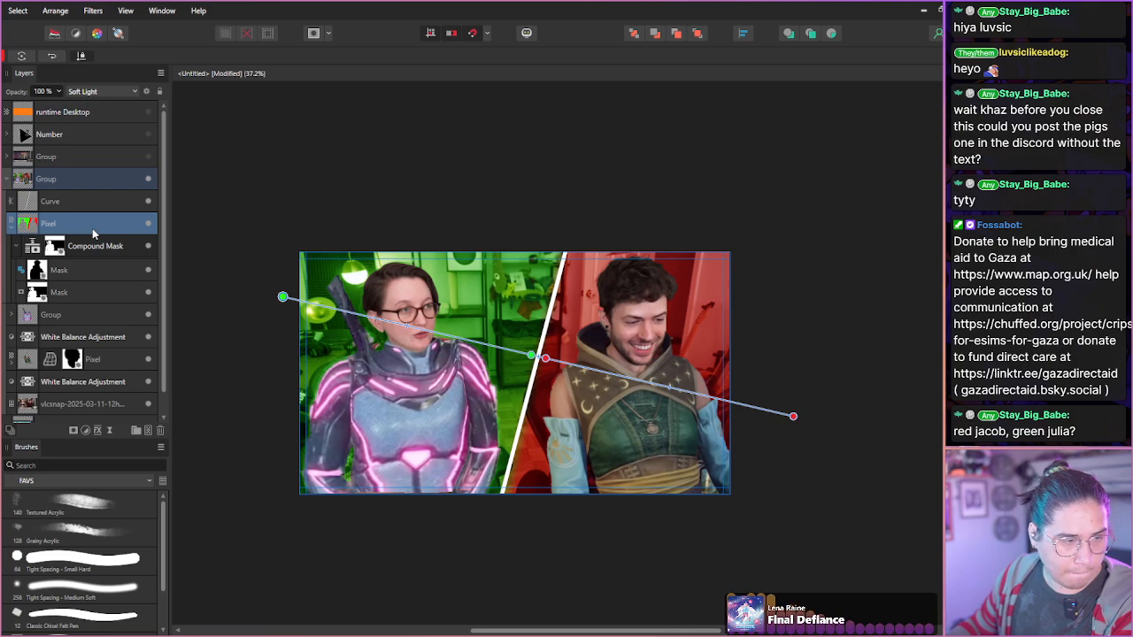
{"action": "left_click", "coordinate": [59, 183]}
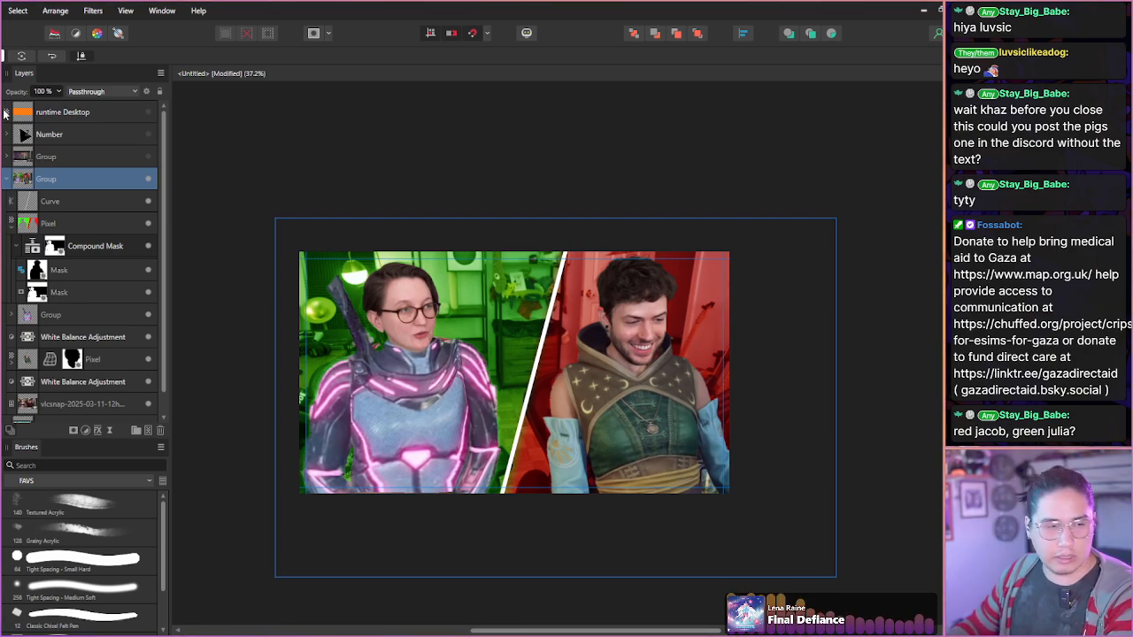
{"action": "left_click", "coordinate": [38, 223]}
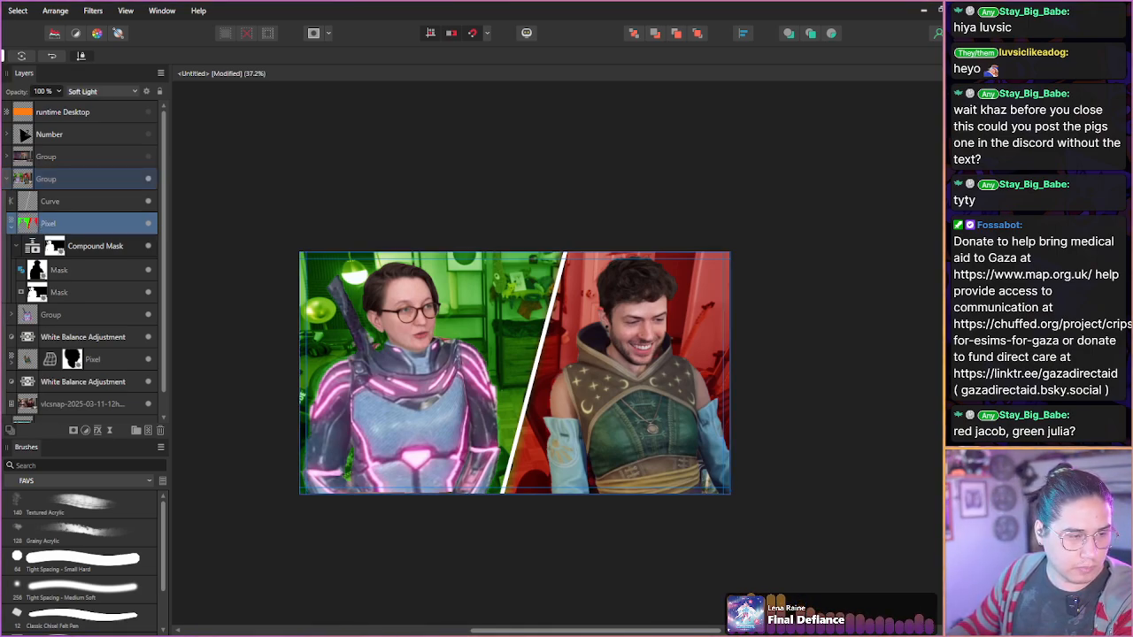
{"action": "left_click_drag", "start_coordinate": [257, 264], "coordinate": [698, 423]}
{"action": "key", "text": "ctrl+z"}
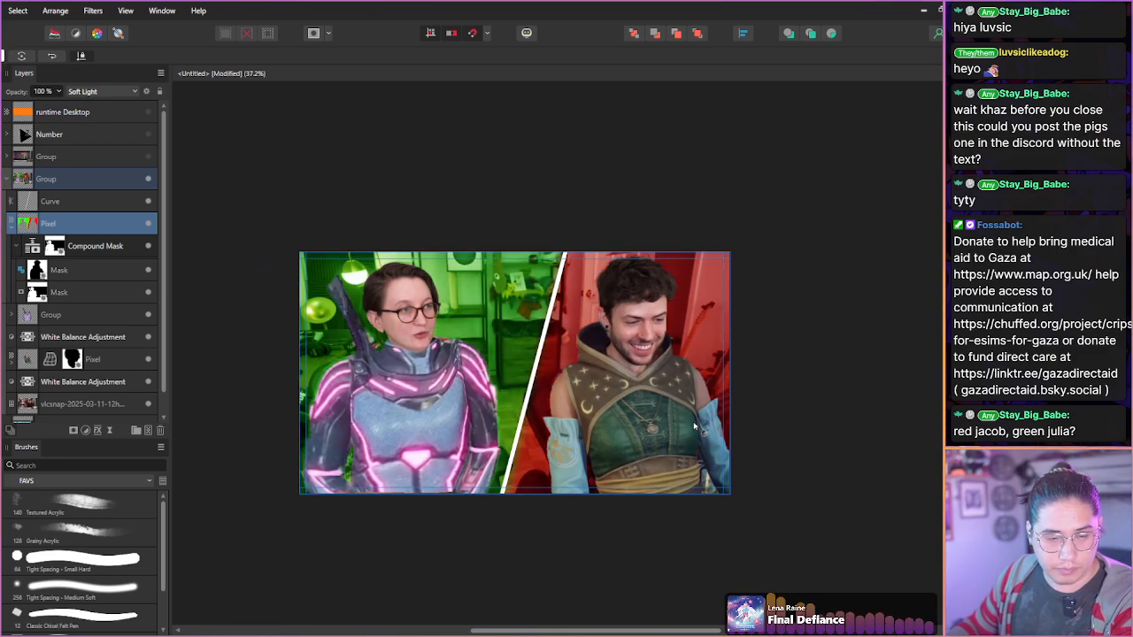
- Try flipping the Soft Light gradient layer horizontally to swap the green and red sides
{"action": "right_click", "coordinate": [75, 235]}
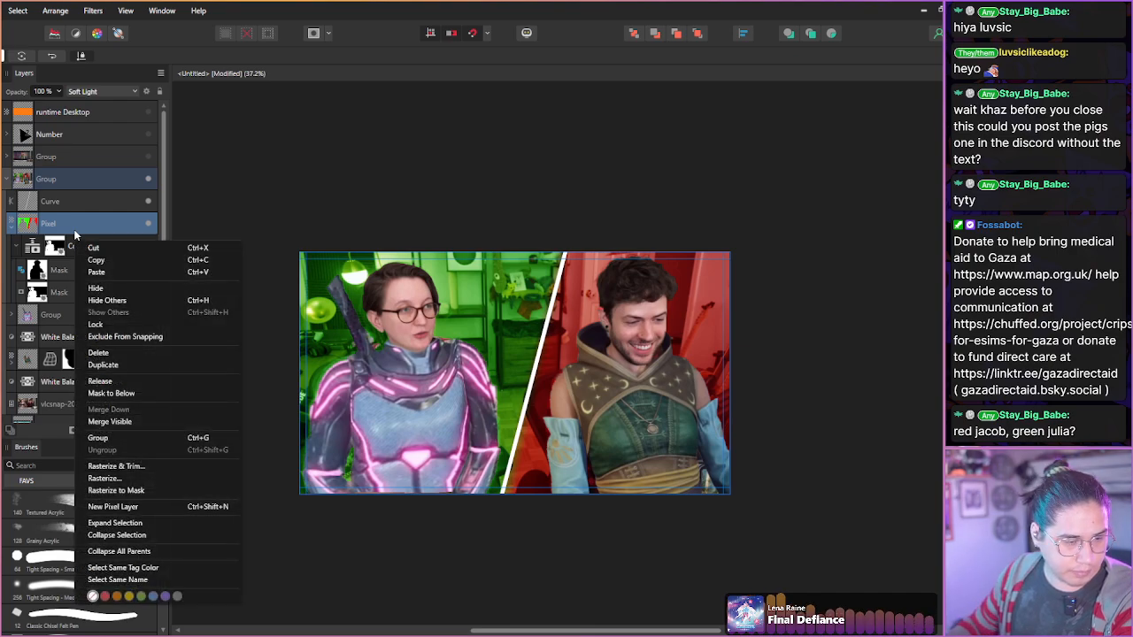
{"action": "left_click", "coordinate": [338, 196]}
{"action": "right_click", "coordinate": [445, 301]}
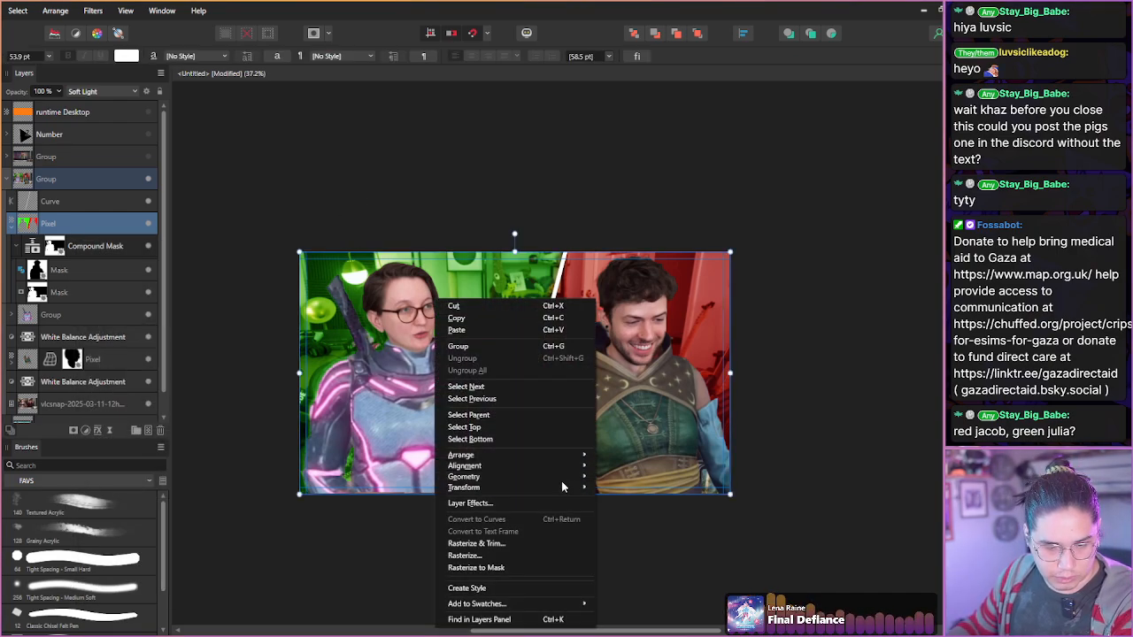
{"action": "mouse_move", "coordinate": [562, 486]}
{"action": "left_click", "coordinate": [614, 514]}
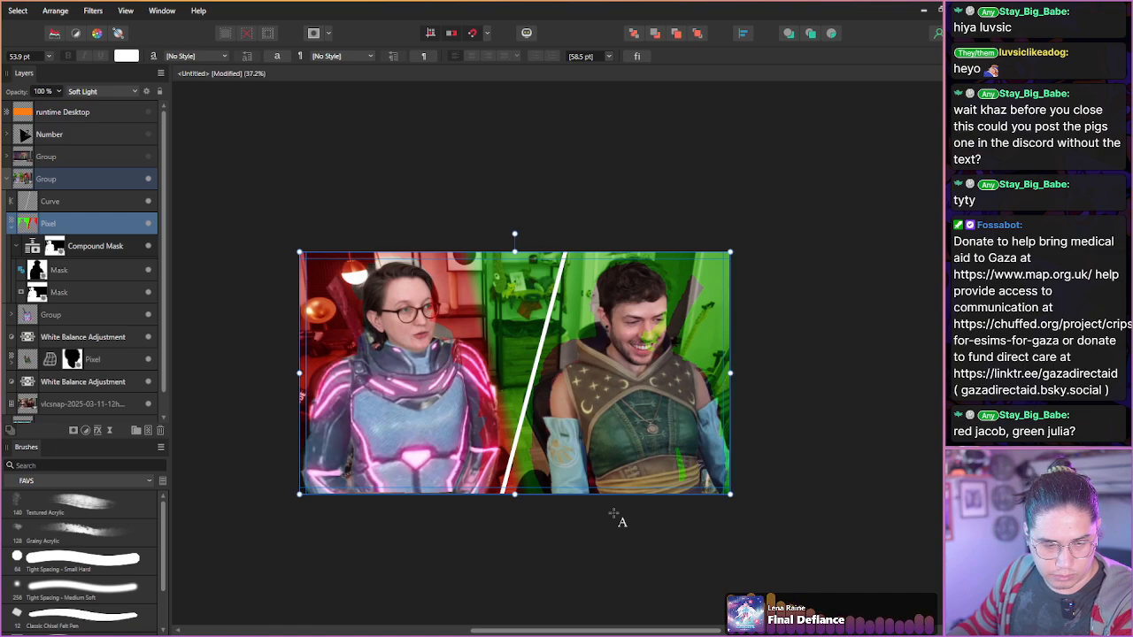
- Open 20250309_EDIT_SplitFiction-NameTags.mp4 in VLC and skim it to the character selection screen to check the player colours
{"action": "double_click", "coordinate": [78, 225]}
{"action": "key", "text": "Escape"}
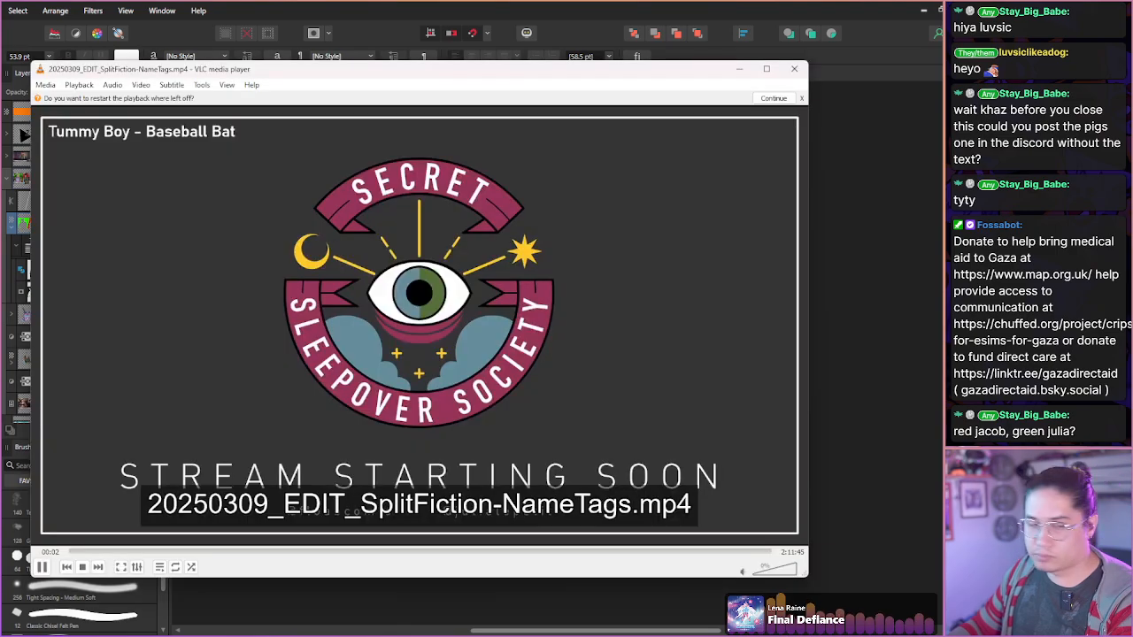
{"action": "left_click", "coordinate": [124, 553]}
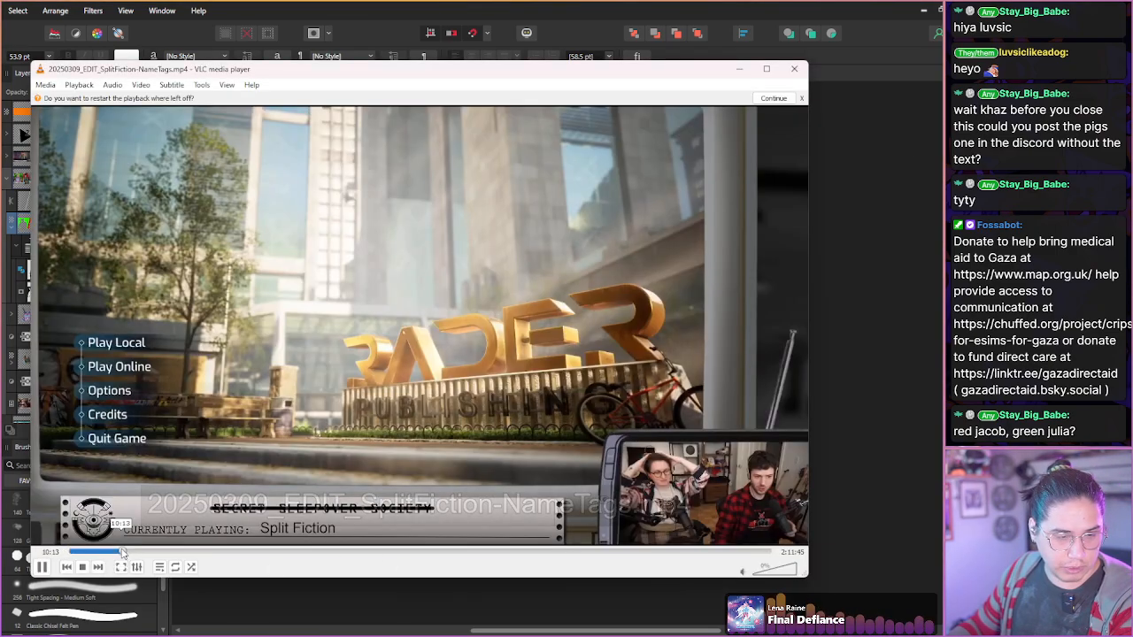
{"action": "left_click", "coordinate": [212, 306]}
{"action": "key", "text": "Right"}
{"action": "key", "text": "Right"}
{"action": "key", "text": "Right"}
{"action": "key", "text": "Right"}
{"action": "key", "text": "Right"}
{"action": "key", "text": "Right"}
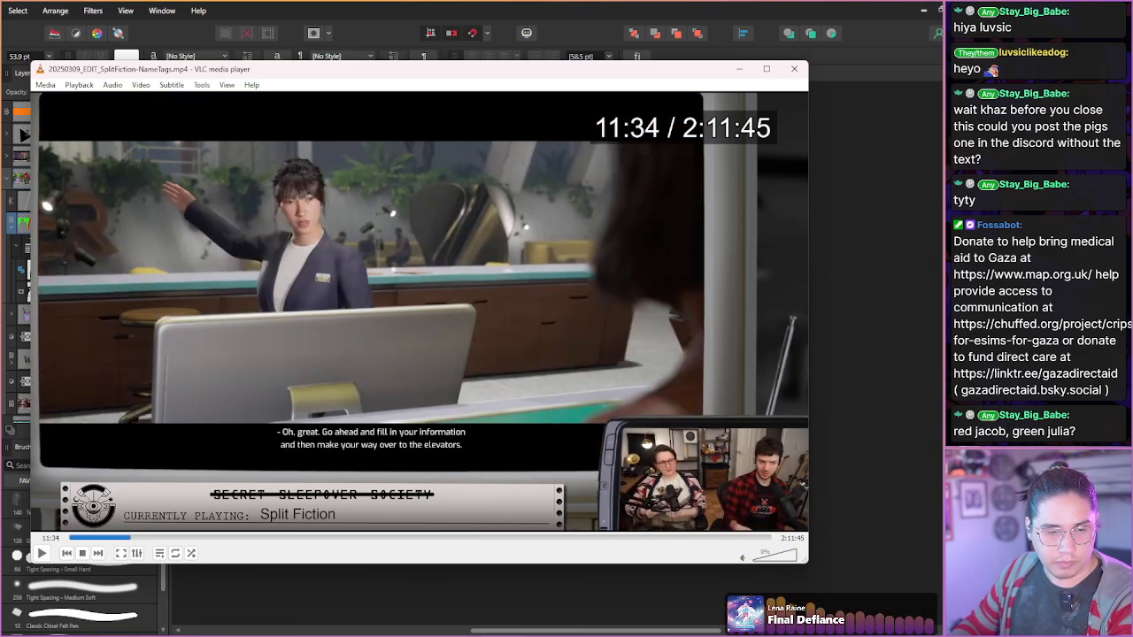
{"action": "key", "text": "Right"}
{"action": "key", "text": "Right"}
{"action": "key", "text": "Right"}
{"action": "key", "text": "Right"}
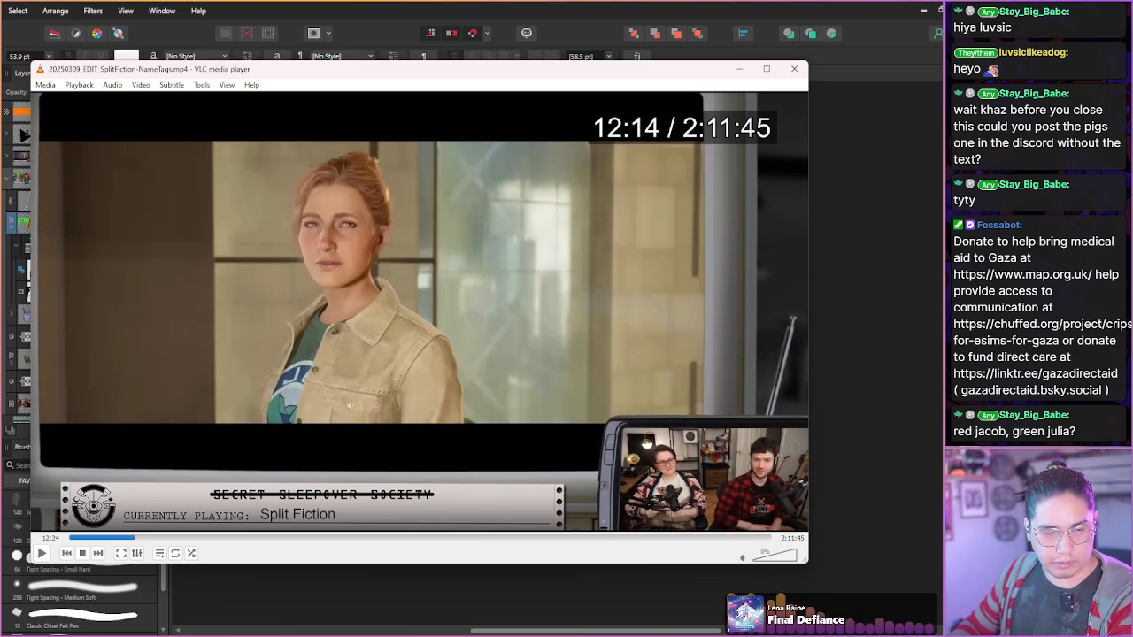
{"action": "key", "text": "Right"}
{"action": "key", "text": "Right"}
{"action": "key", "text": "Right"}
{"action": "key", "text": "Right"}
{"action": "key", "text": "Right"}
{"action": "key", "text": "Right"}
{"action": "key", "text": "Right"}
{"action": "key", "text": "Right"}
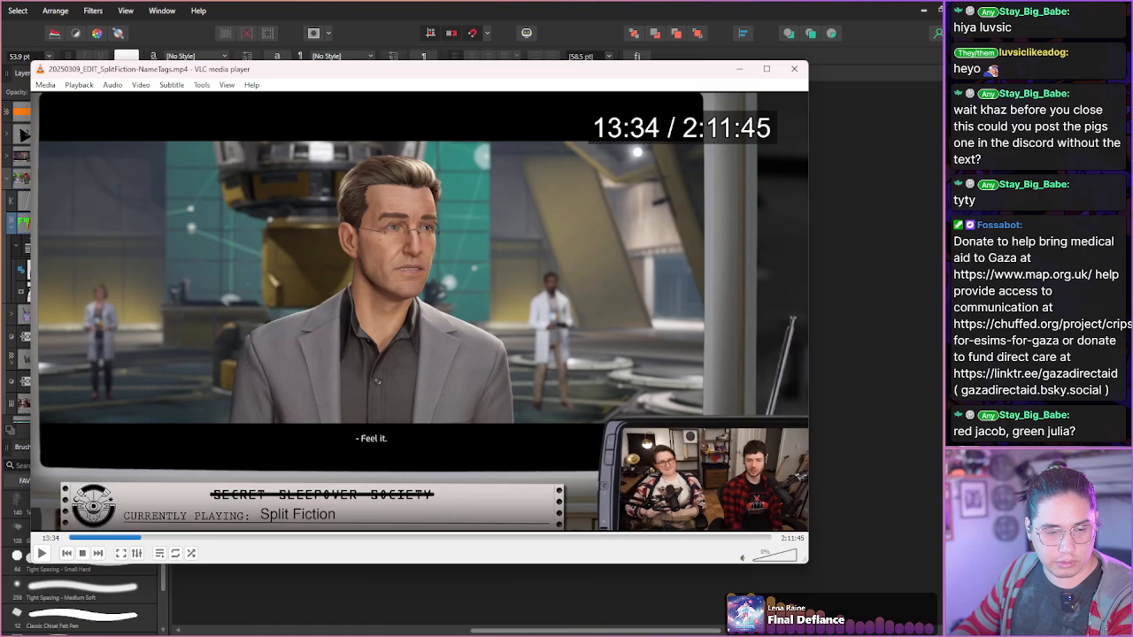
{"action": "key", "text": "Right"}
{"action": "key", "text": "Right"}
{"action": "key", "text": "Right"}
{"action": "key", "text": "Right"}
{"action": "key", "text": "Right"}
{"action": "key", "text": "Right"}
{"action": "key", "text": "Right"}
{"action": "key", "text": "Right"}
{"action": "key", "text": "Right"}
{"action": "key", "text": "Right"}
{"action": "key", "text": "Right"}
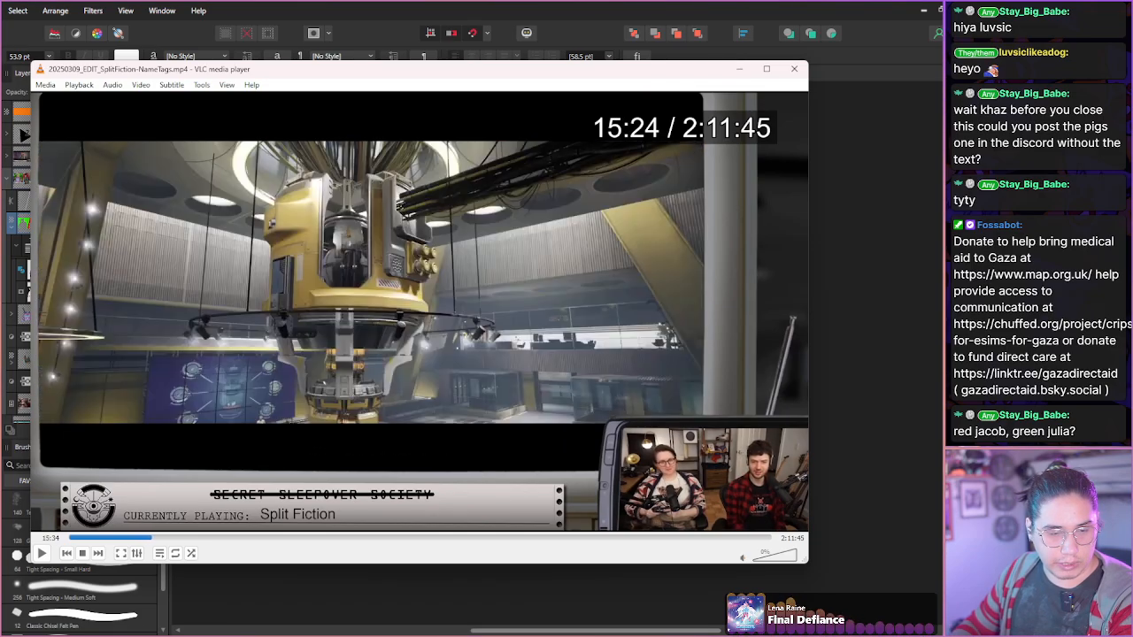
{"action": "key", "text": "Right"}
{"action": "key", "text": "Right"}
{"action": "key", "text": "Right"}
{"action": "key", "text": "Right"}
{"action": "key", "text": "Right"}
{"action": "key", "text": "Right"}
{"action": "key", "text": "Right"}
{"action": "key", "text": "Right"}
{"action": "key", "text": "Right"}
{"action": "key", "text": "Right"}
{"action": "key", "text": "Right"}
{"action": "key", "text": "Right"}
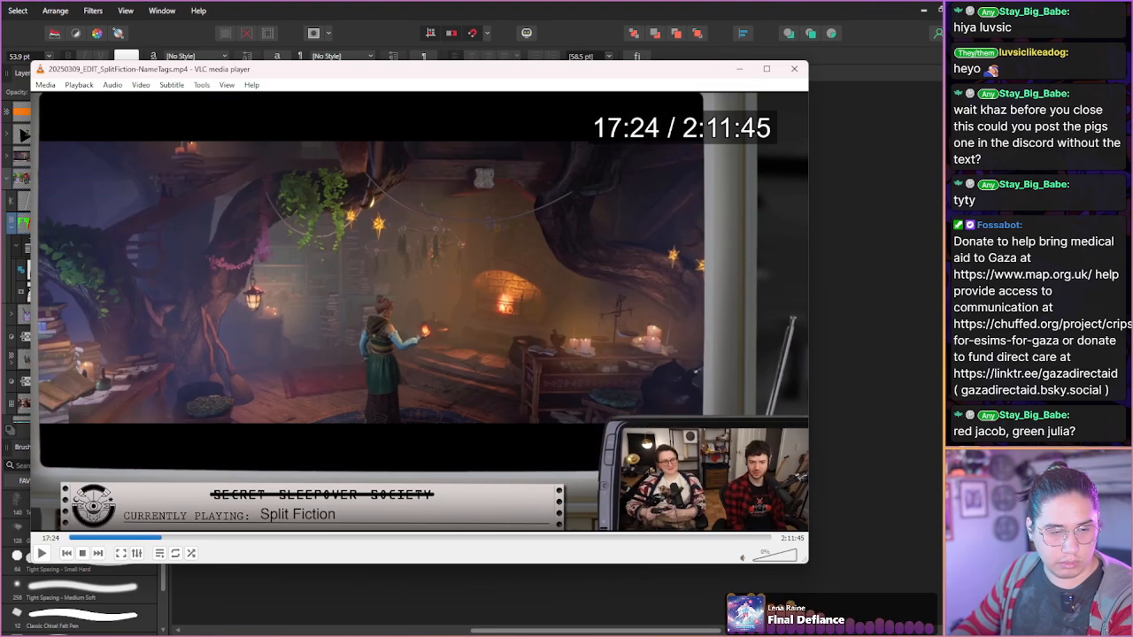
{"action": "key", "text": "Left"}
{"action": "key", "text": "Left"}
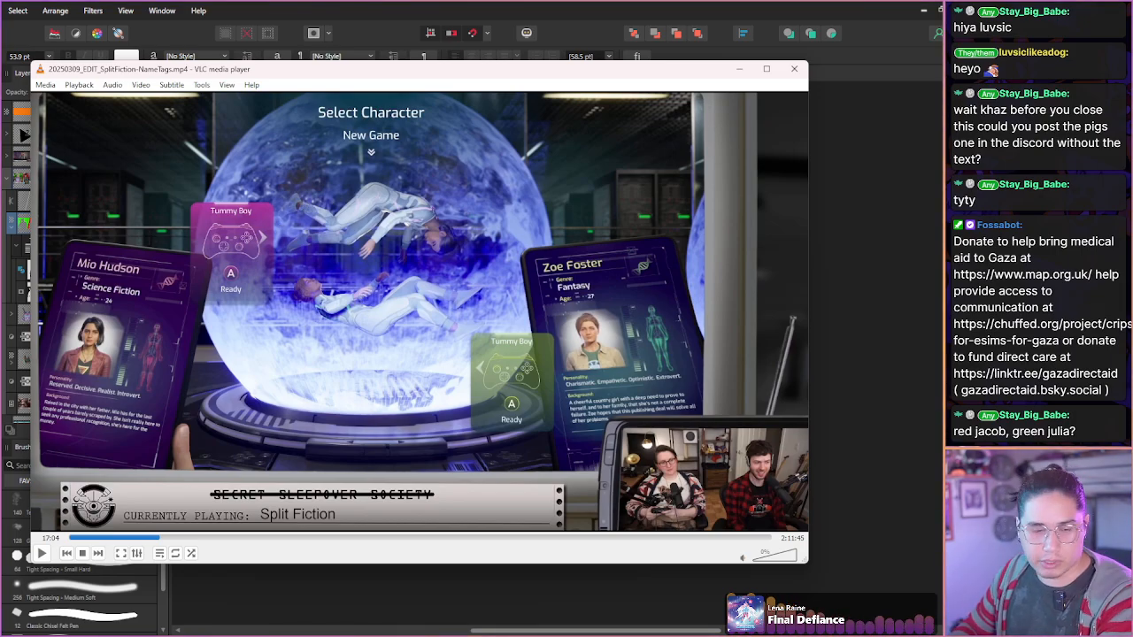
- Skim on to the first split-screen gameplay, pause on the players' name tags to compare their colours, and return to the thumbnail document
{"action": "key", "text": "Right"}
{"action": "key", "text": "Right"}
{"action": "key", "text": "Right"}
{"action": "key", "text": "Right"}
{"action": "key", "text": "Right"}
{"action": "key", "text": "Right"}
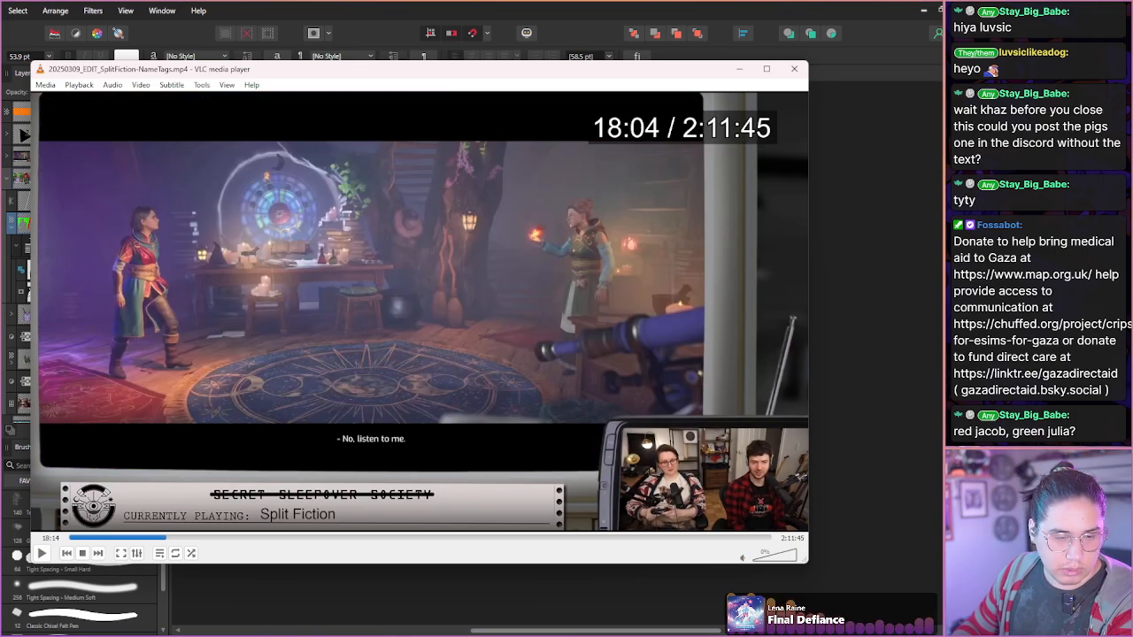
{"action": "key", "text": "Right"}
{"action": "key", "text": "Right"}
{"action": "key", "text": "Right"}
{"action": "key", "text": "Right"}
{"action": "key", "text": "Right"}
{"action": "key", "text": "Right"}
{"action": "key", "text": "Right"}
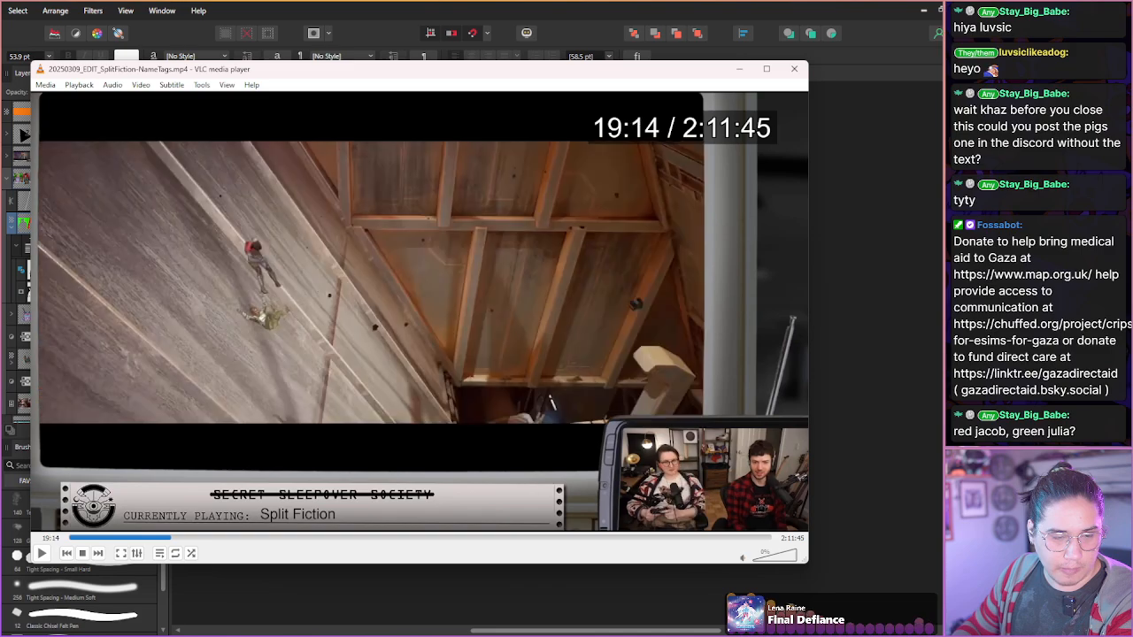
{"action": "key", "text": "Right"}
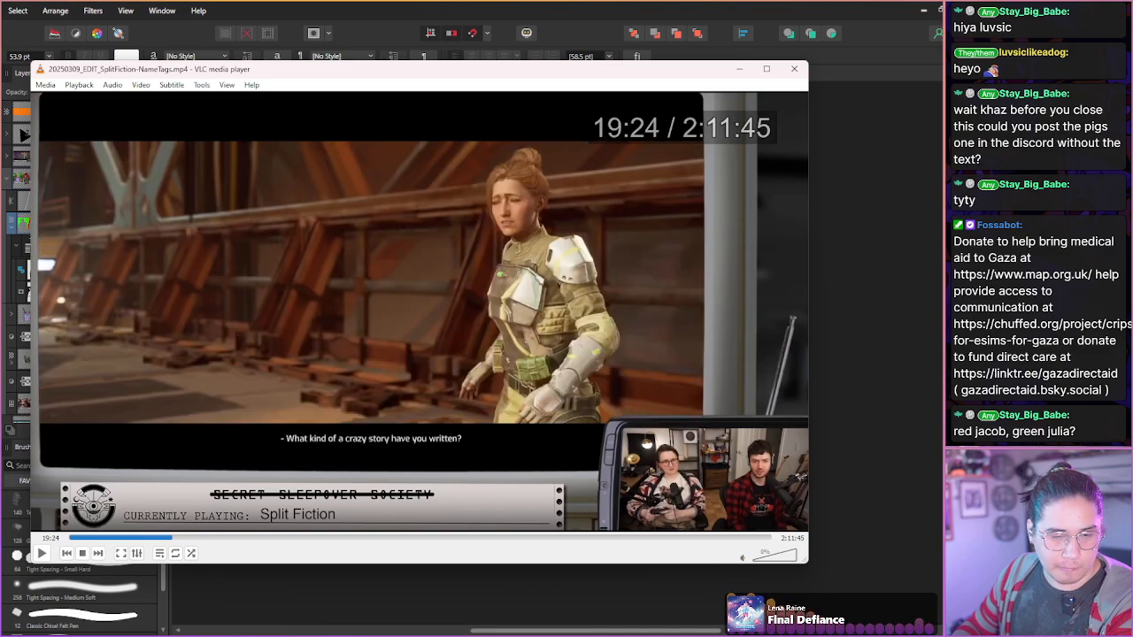
{"action": "key", "text": "shift+Right"}
{"action": "key", "text": "shift+Right"}
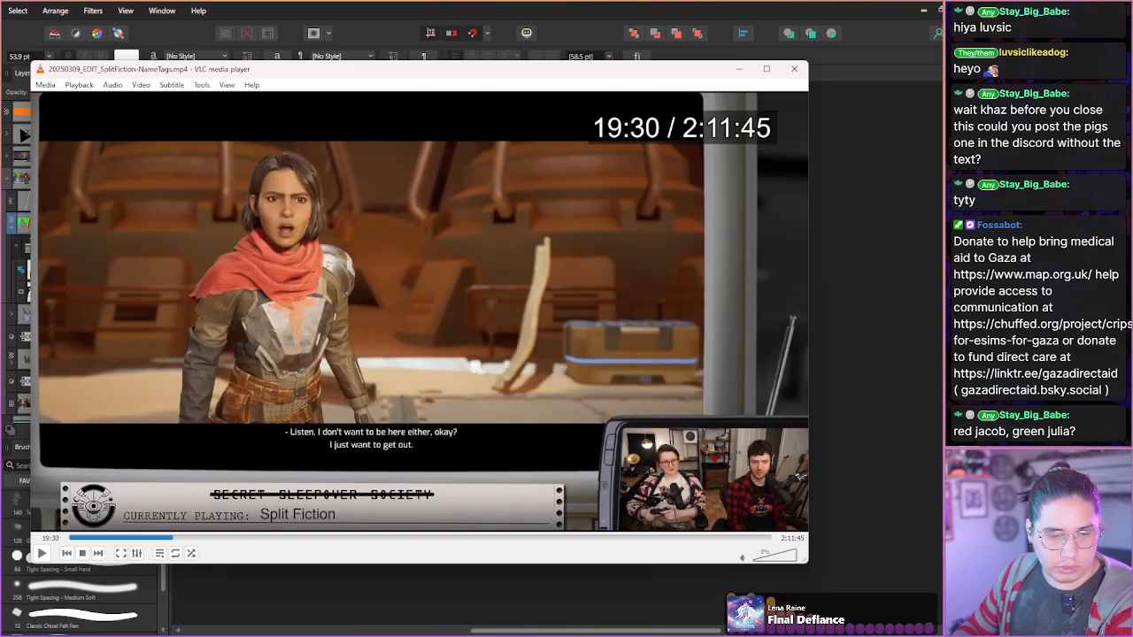
{"action": "key", "text": "space"}
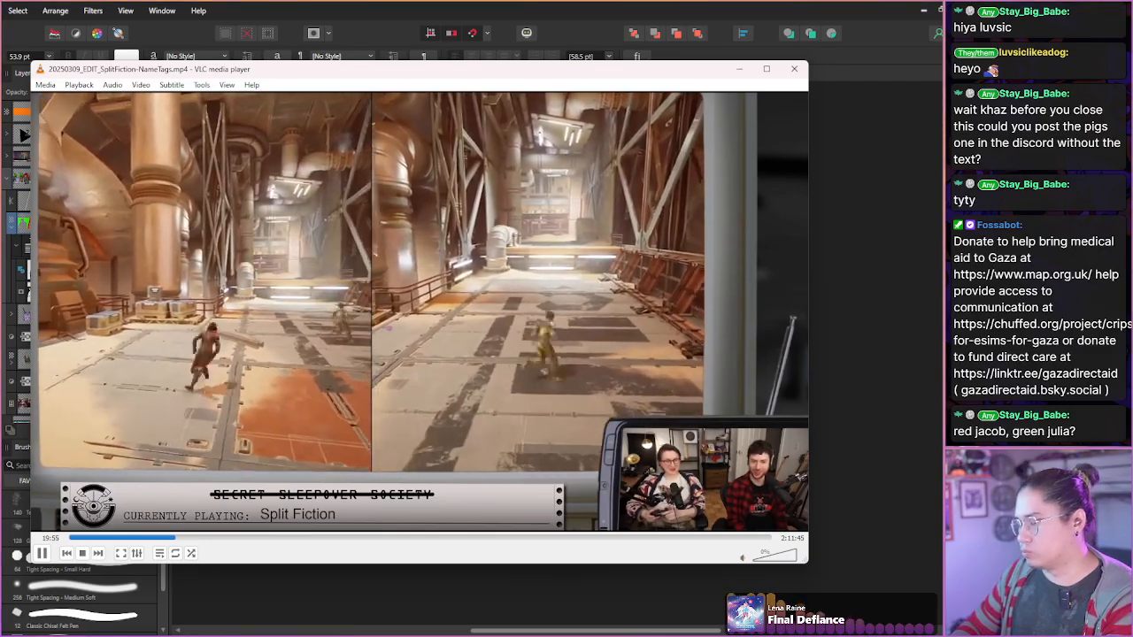
{"action": "key", "text": "shift+Left"}
{"action": "key", "text": "shift+Left"}
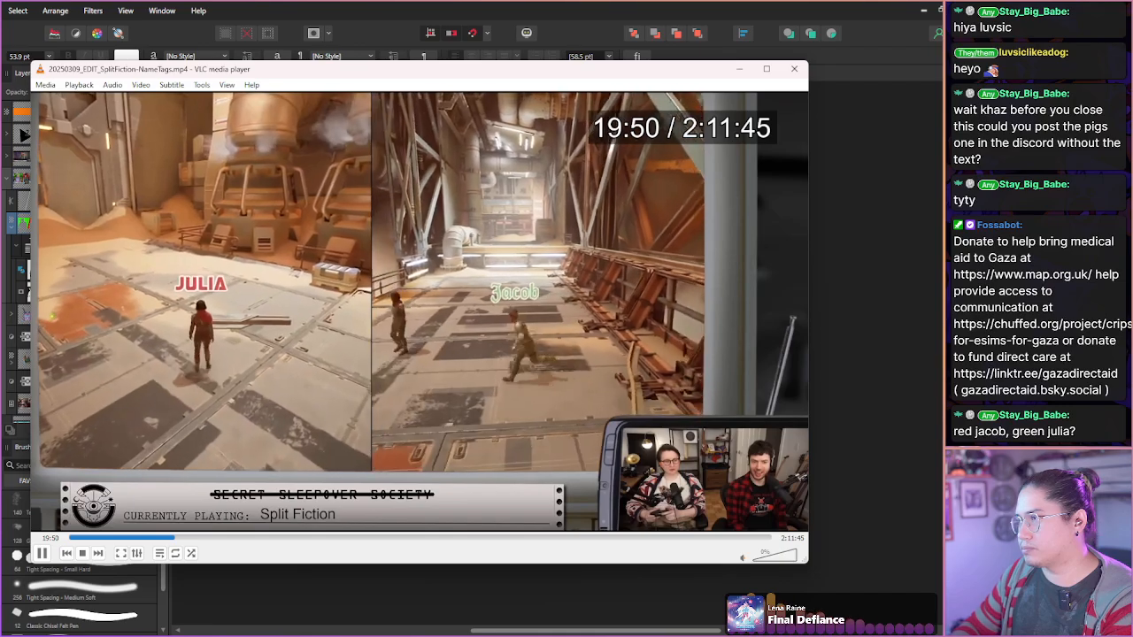
{"action": "key", "text": "space"}
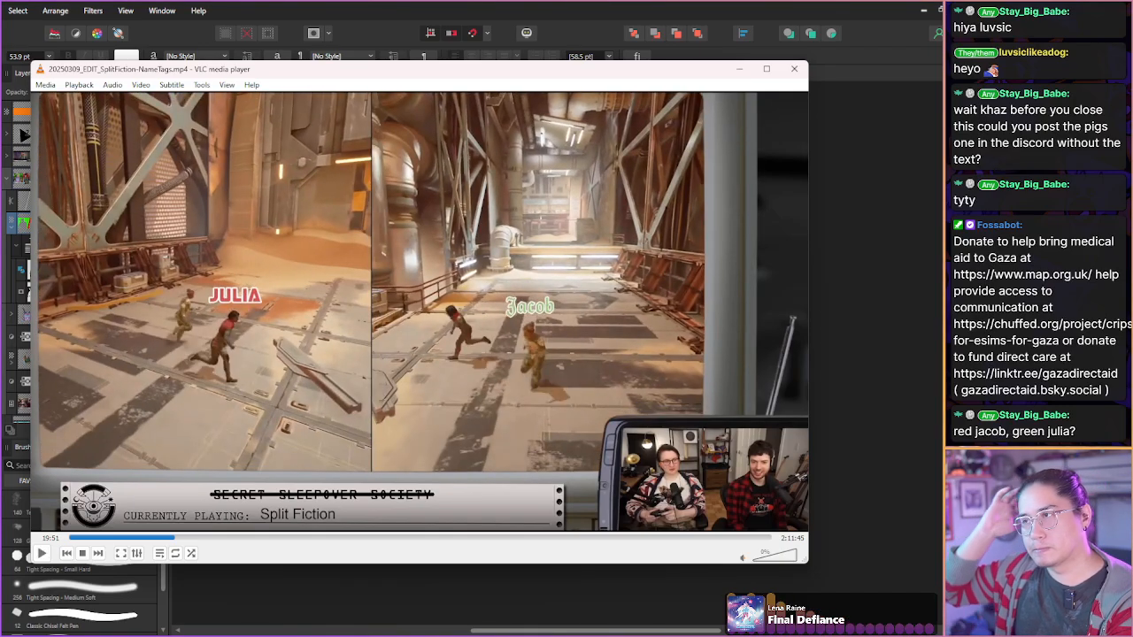
{"action": "left_click", "coordinate": [557, 33]}
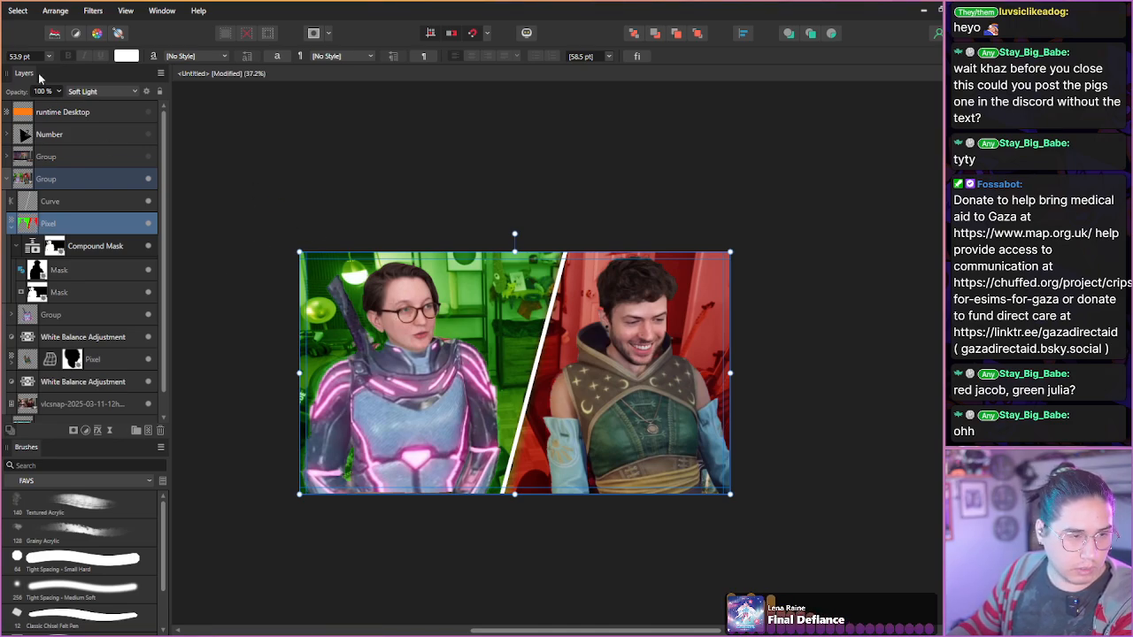
- Redraw the Soft Light layer's gradient across the whole canvas, angling it perpendicular to the slanted white divider
{"action": "key", "text": "g"}
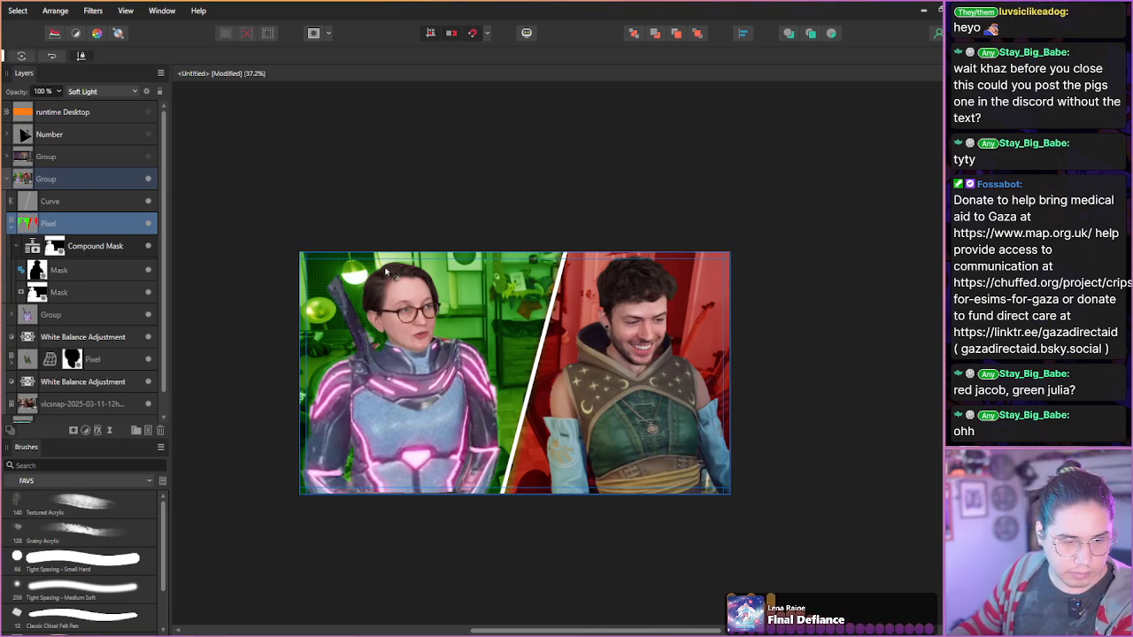
{"action": "mouse_move", "coordinate": [276, 247]}
{"action": "left_mouse_down"}
{"action": "mouse_move", "coordinate": [785, 479]}
{"action": "mouse_move", "coordinate": [802, 480]}
{"action": "mouse_move", "coordinate": [806, 453]}
{"action": "left_mouse_up"}
{"action": "left_click_drag", "start_coordinate": [805, 452], "coordinate": [806, 469]}
{"action": "left_click_drag", "start_coordinate": [276, 248], "coordinate": [260, 288]}
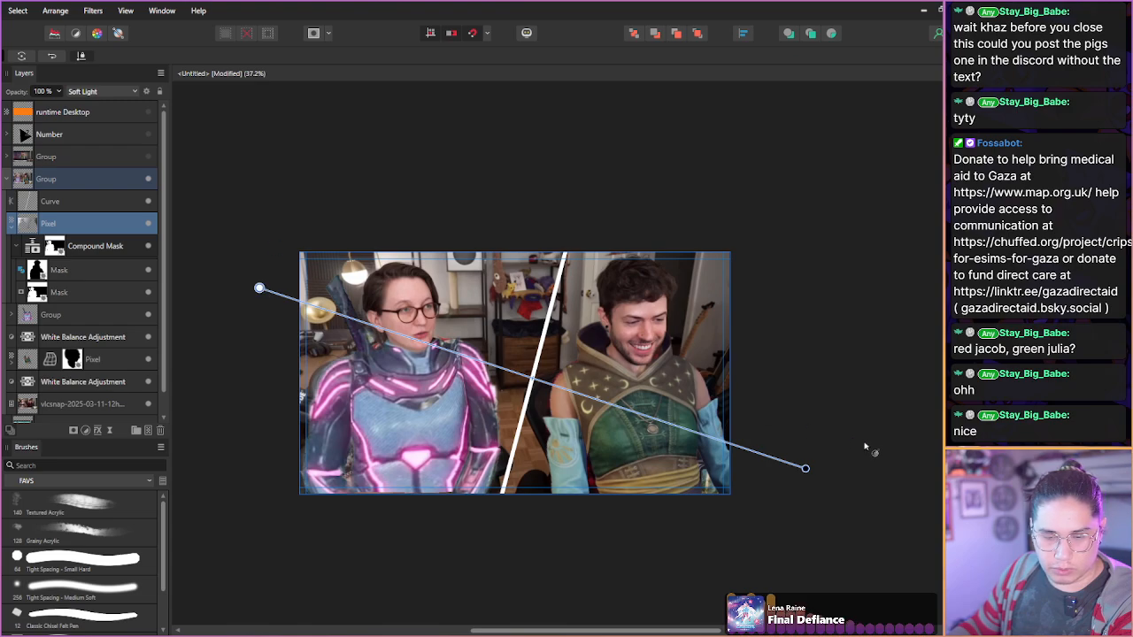
{"action": "left_click_drag", "start_coordinate": [806, 466], "coordinate": [811, 443]}
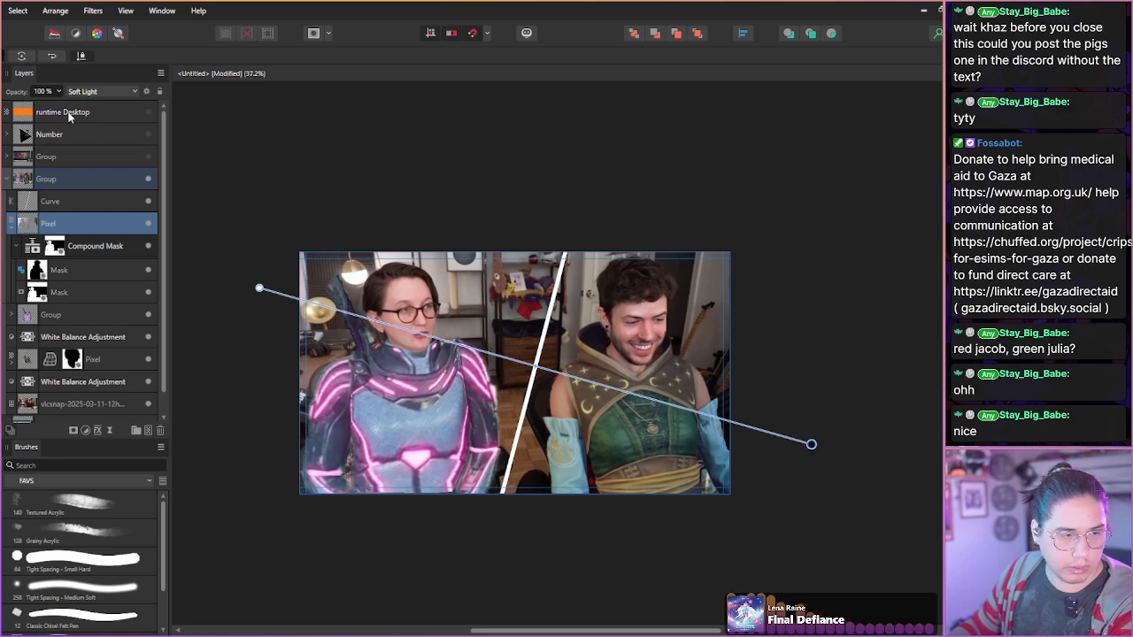
- Colour the gradient's start red and its end green, so the woman's side is red and the man's side green
{"action": "left_click", "coordinate": [4, 56]}
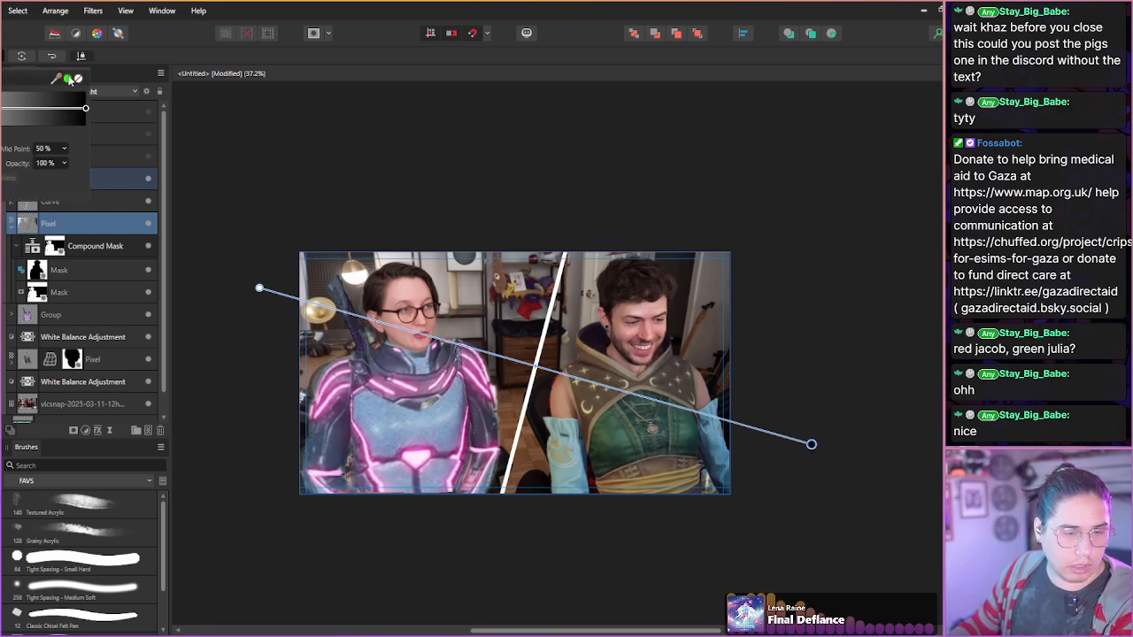
{"action": "left_click", "coordinate": [68, 78]}
{"action": "left_click", "coordinate": [2, 108]}
{"action": "left_click", "coordinate": [2, 163]}
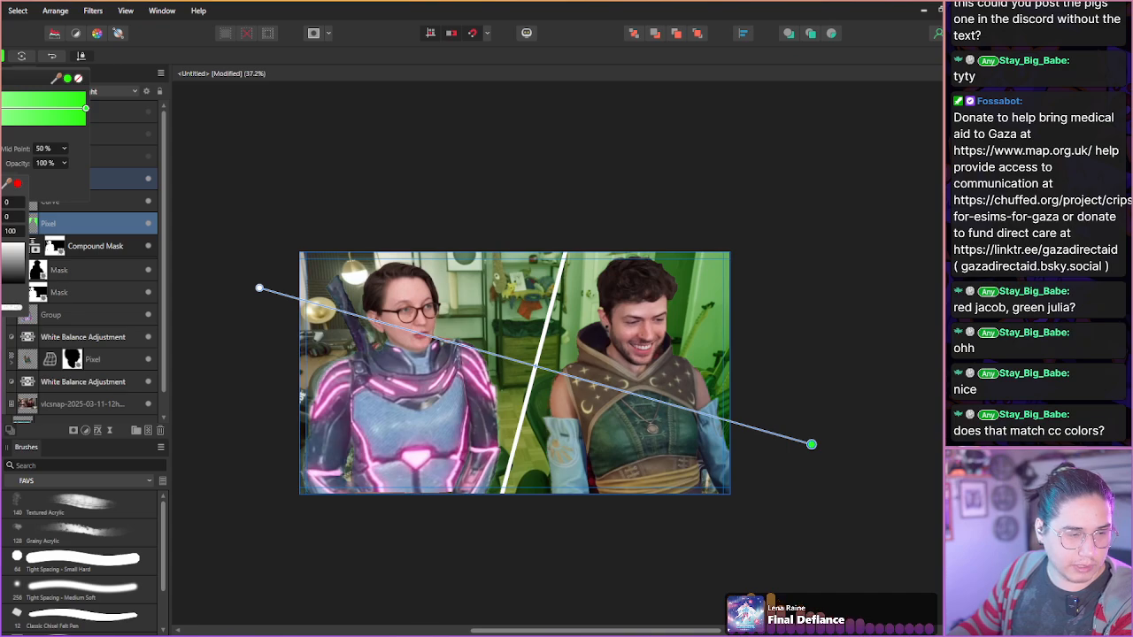
{"action": "left_click", "coordinate": [16, 183]}
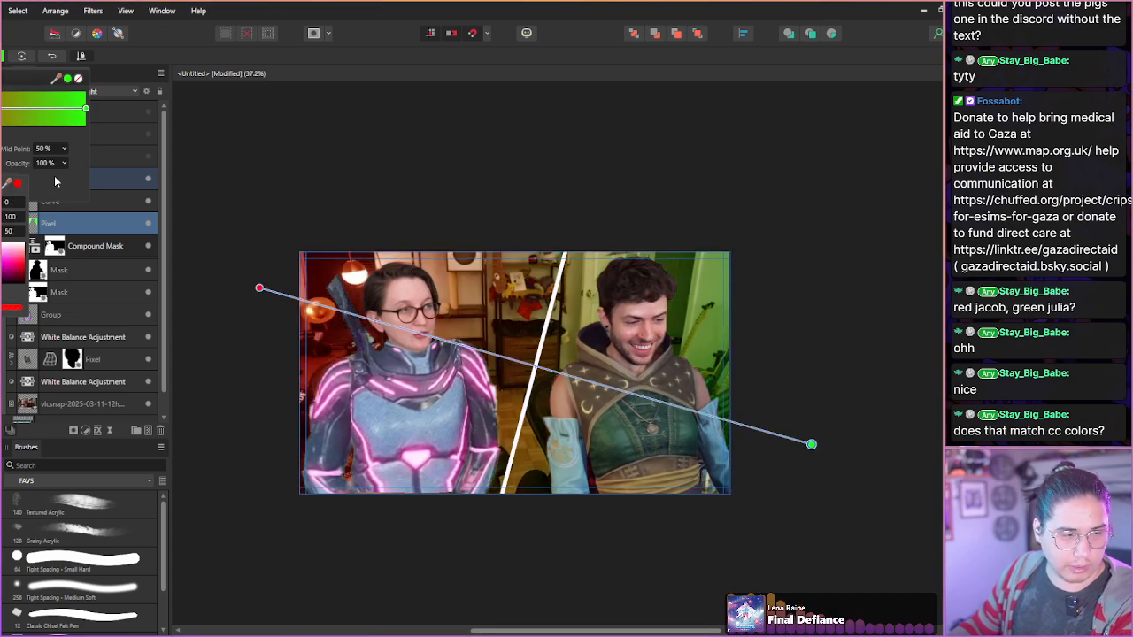
- Add two middle colour stops to the gradient and place them close to the white divider, one on each side
{"action": "left_click", "coordinate": [7, 118]}
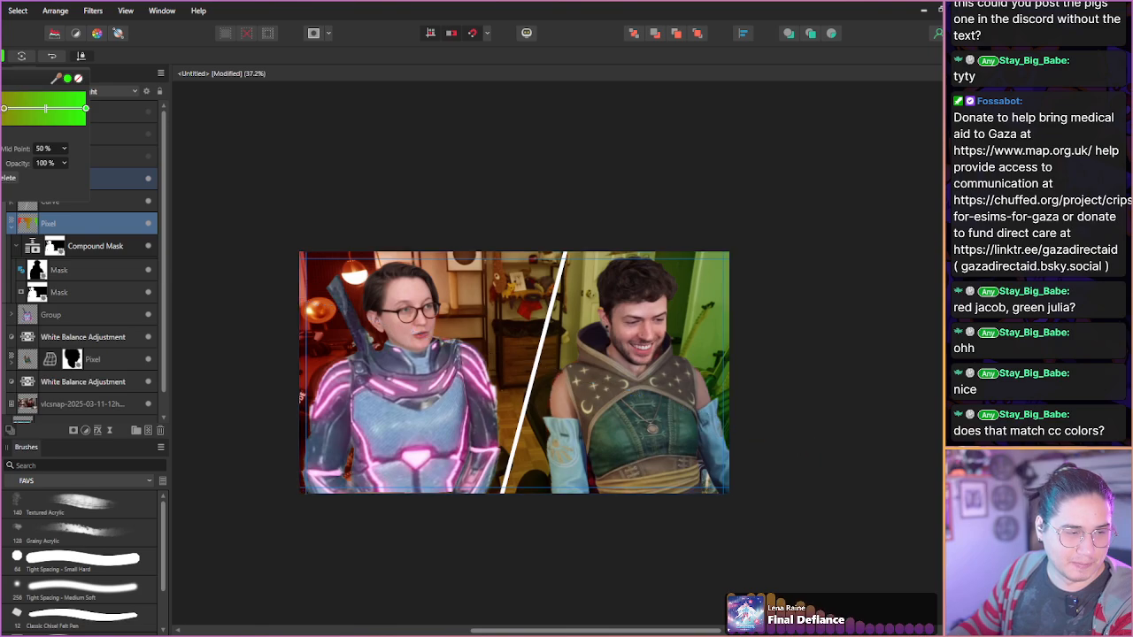
{"action": "scroll", "coordinate": [566, 380], "scroll_direction": "up", "scroll_amount": 4}
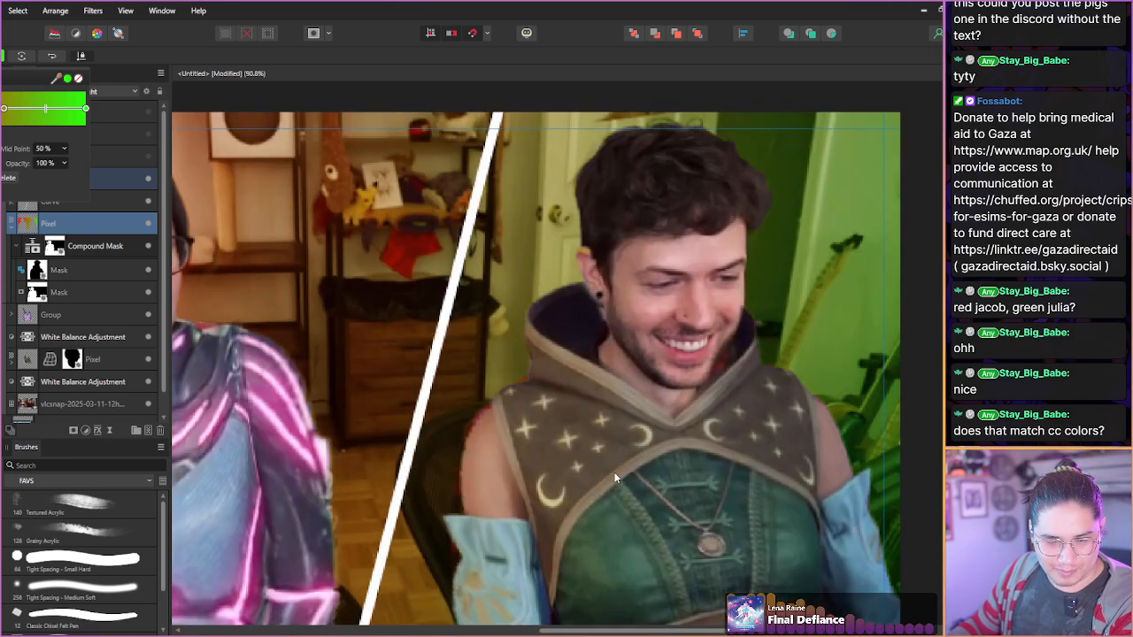
{"action": "left_click_drag", "start_coordinate": [500, 414], "coordinate": [405, 386]}
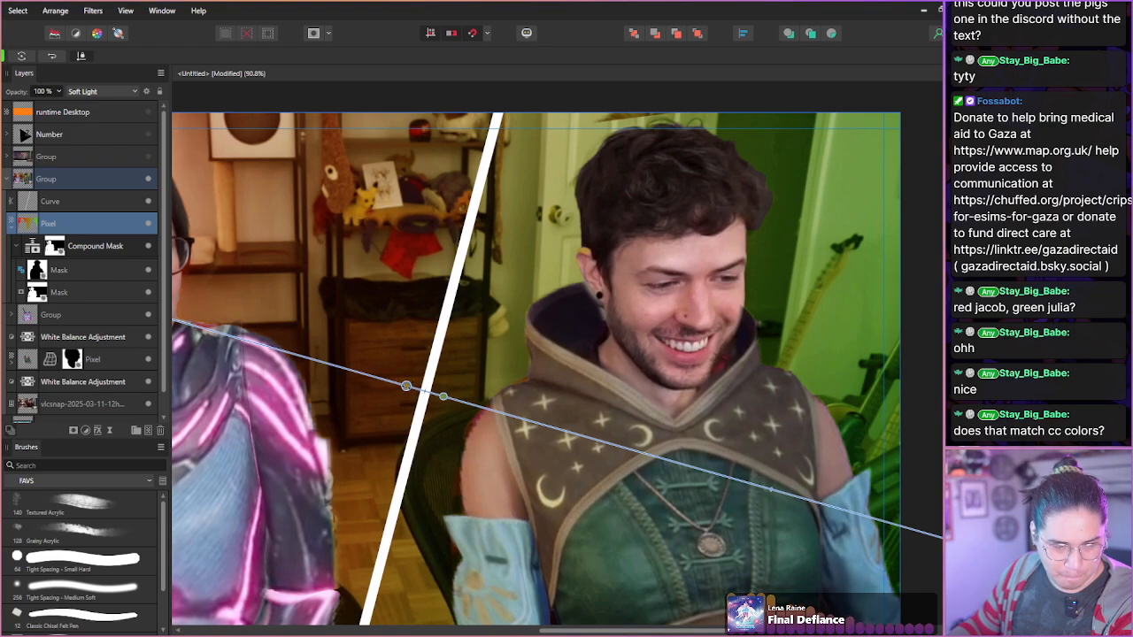
- Set the middle stop on the woman's side to the red and the one on the man's side to the green
{"action": "left_click", "coordinate": [2, 56]}
{"action": "left_click", "coordinate": [1, 163]}
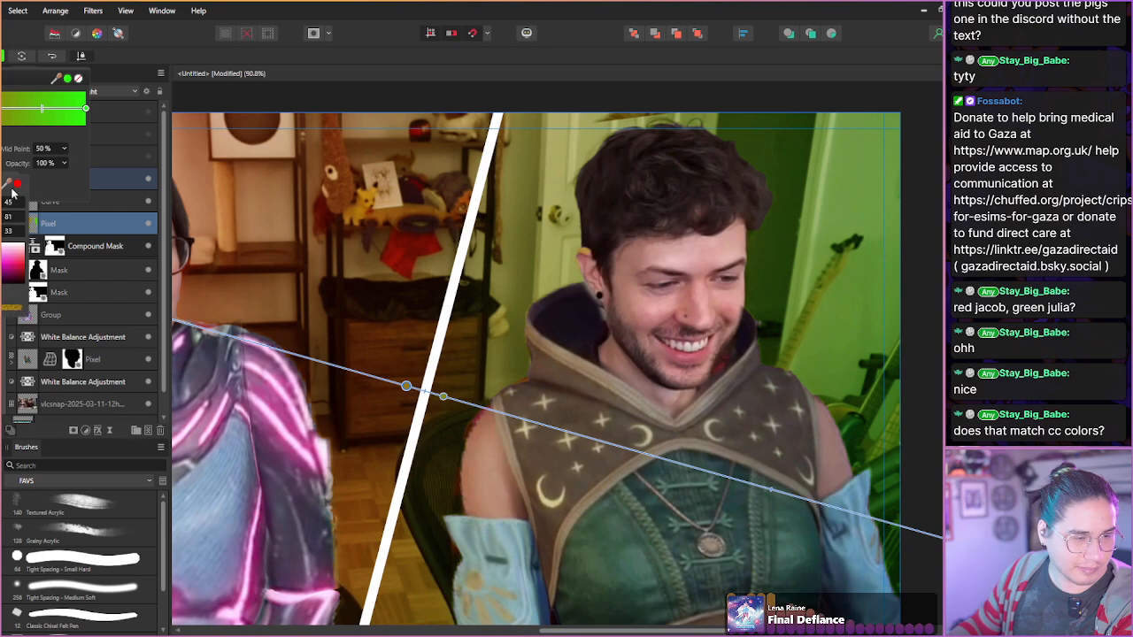
{"action": "left_click", "coordinate": [17, 184]}
{"action": "left_click", "coordinate": [85, 109]}
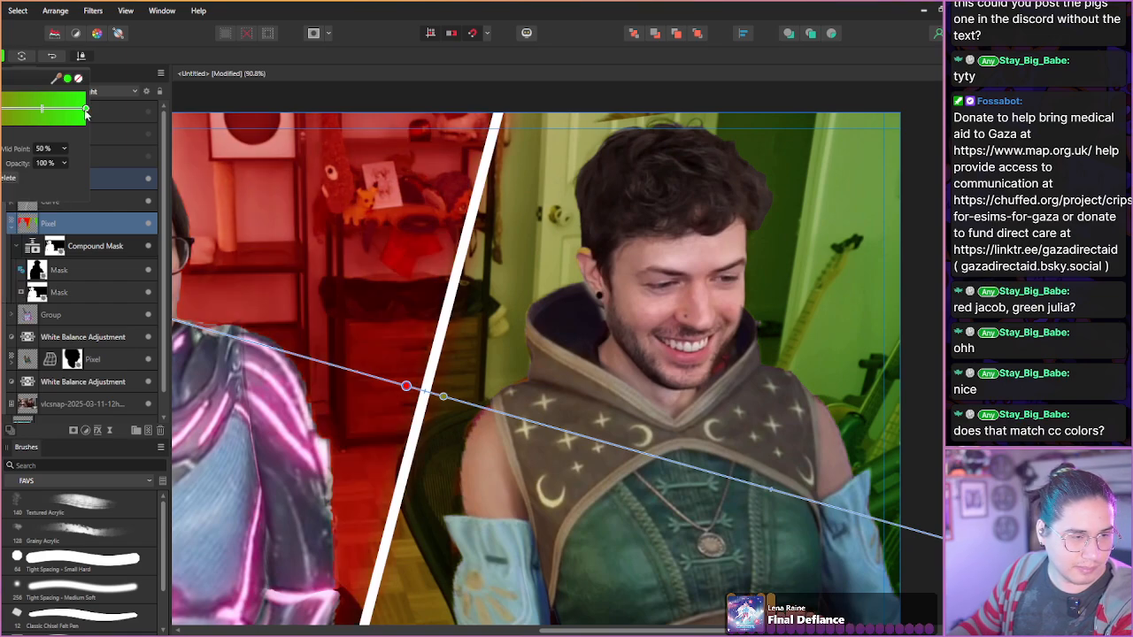
{"action": "left_click", "coordinate": [2, 110]}
{"action": "left_click", "coordinate": [2, 163]}
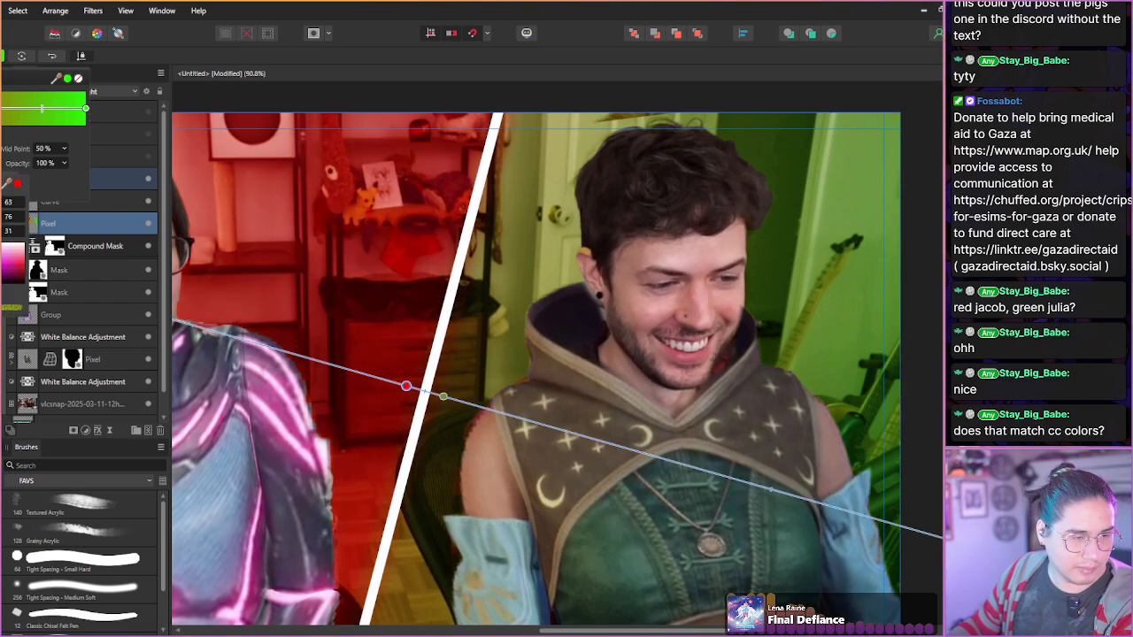
{"action": "left_click_drag", "start_coordinate": [7, 184], "coordinate": [83, 113]}
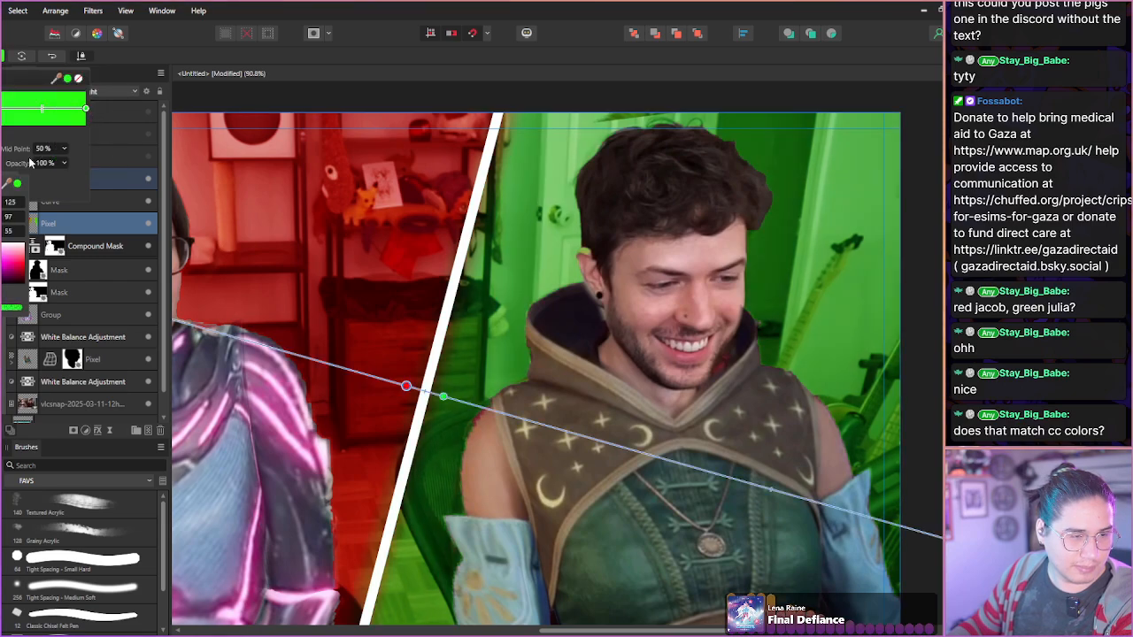
- Move the green middle stop closer to the white divider to sharpen the colour transition, and collapse the thumbnail's layer group
{"action": "scroll", "coordinate": [457, 348], "scroll_direction": "down", "scroll_amount": 5}
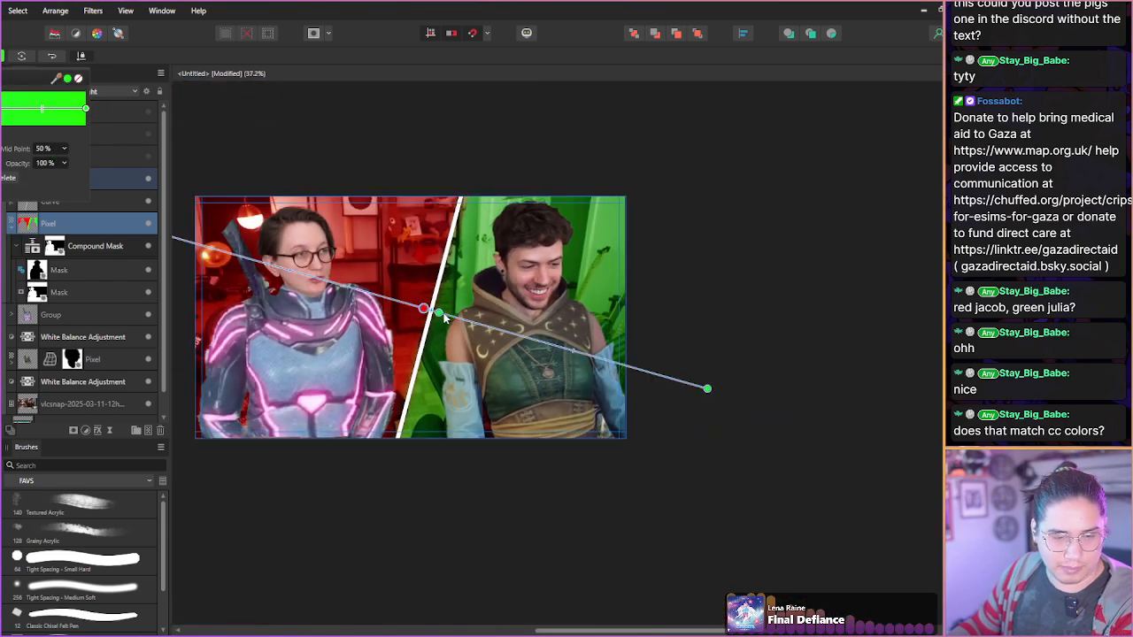
{"action": "scroll", "coordinate": [447, 344], "scroll_direction": "up", "scroll_amount": 5}
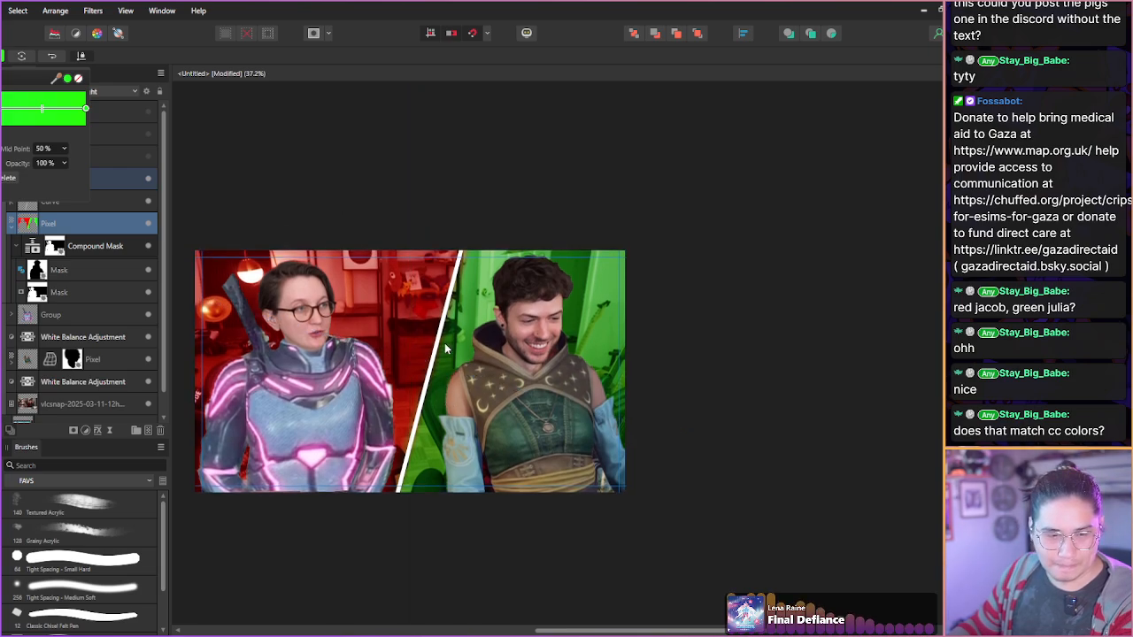
{"action": "scroll", "coordinate": [424, 321], "scroll_direction": "up", "scroll_amount": 2}
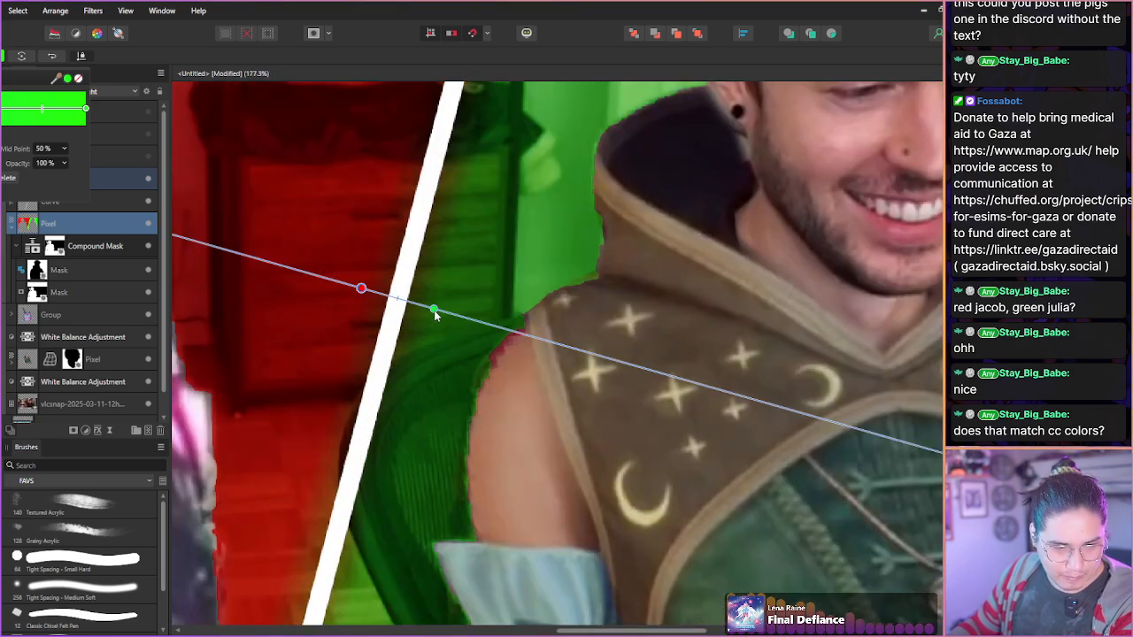
{"action": "left_click_drag", "start_coordinate": [434, 310], "coordinate": [420, 306]}
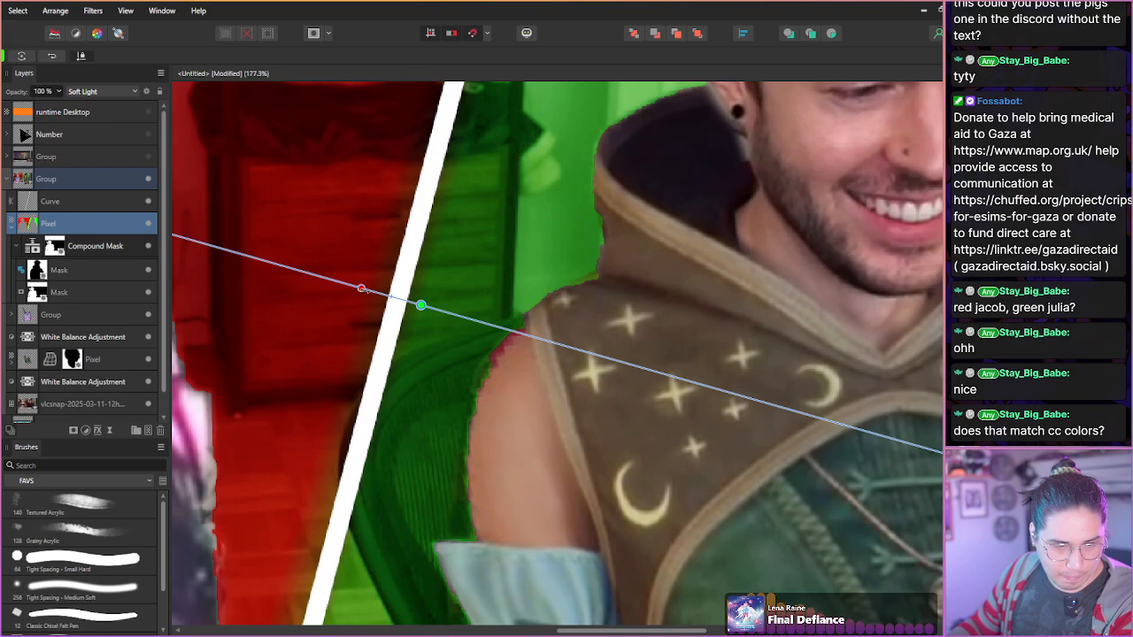
{"action": "key", "text": "ctrl+0"}
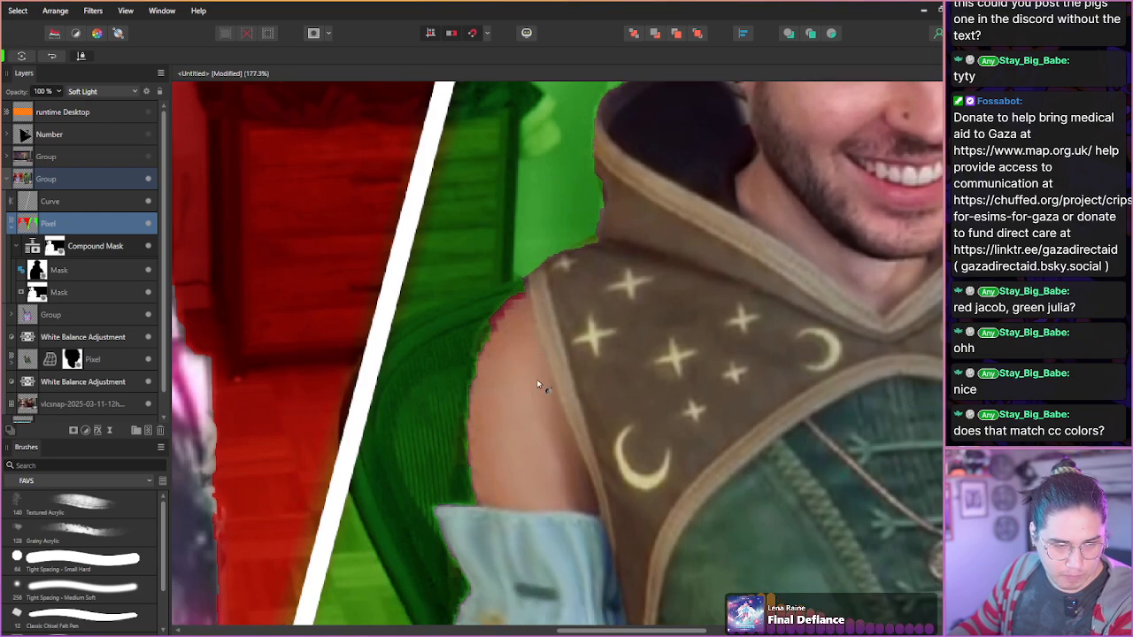
{"action": "scroll", "coordinate": [553, 395], "scroll_direction": "down", "scroll_amount": 1}
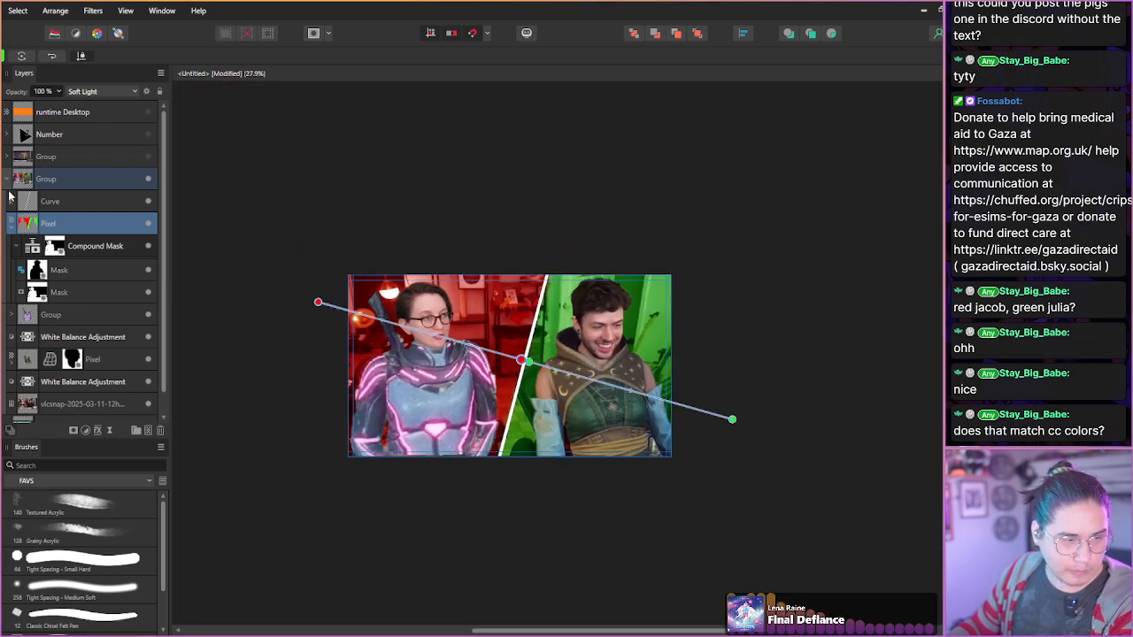
{"action": "left_click", "coordinate": [8, 180]}
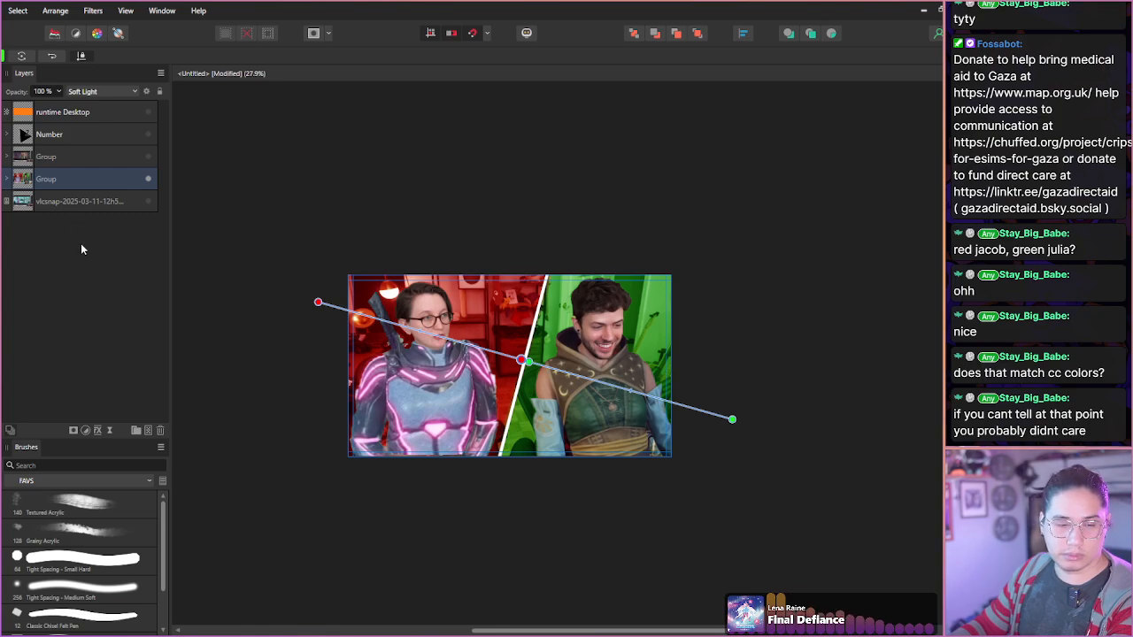
- Inspect both people's eyes and faces up close, then view the whole thumbnail again
{"action": "scroll", "coordinate": [501, 358], "scroll_direction": "up", "scroll_amount": 1}
{"action": "scroll", "coordinate": [513, 362], "scroll_direction": "up", "scroll_amount": 5}
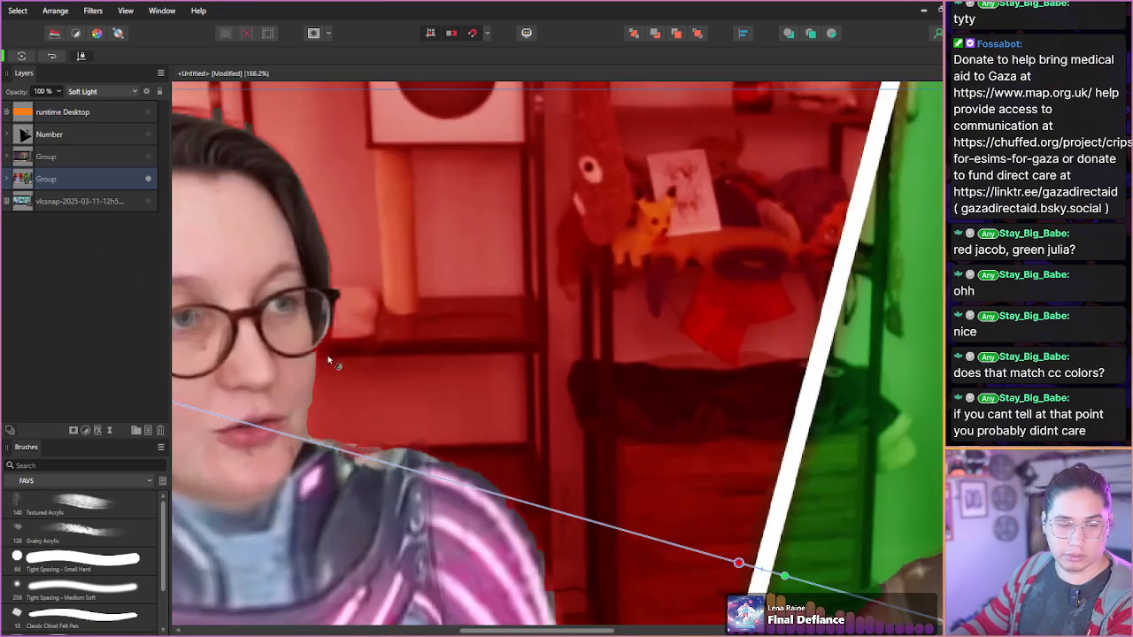
{"action": "scroll", "coordinate": [327, 359], "scroll_direction": "up", "scroll_amount": 5}
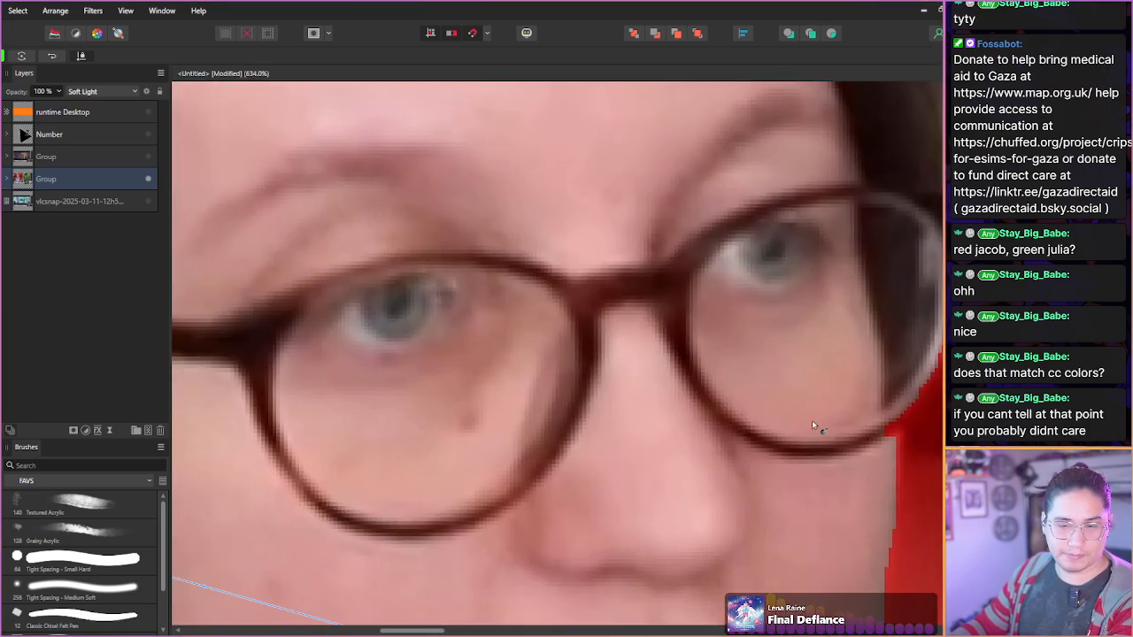
{"action": "left_click_drag", "start_coordinate": [812, 420], "coordinate": [233, 366]}
{"action": "left_click_drag", "start_coordinate": [779, 372], "coordinate": [86, 344]}
{"action": "left_click_drag", "start_coordinate": [708, 341], "coordinate": [126, 332]}
{"action": "left_click_drag", "start_coordinate": [676, 324], "coordinate": [88, 310]}
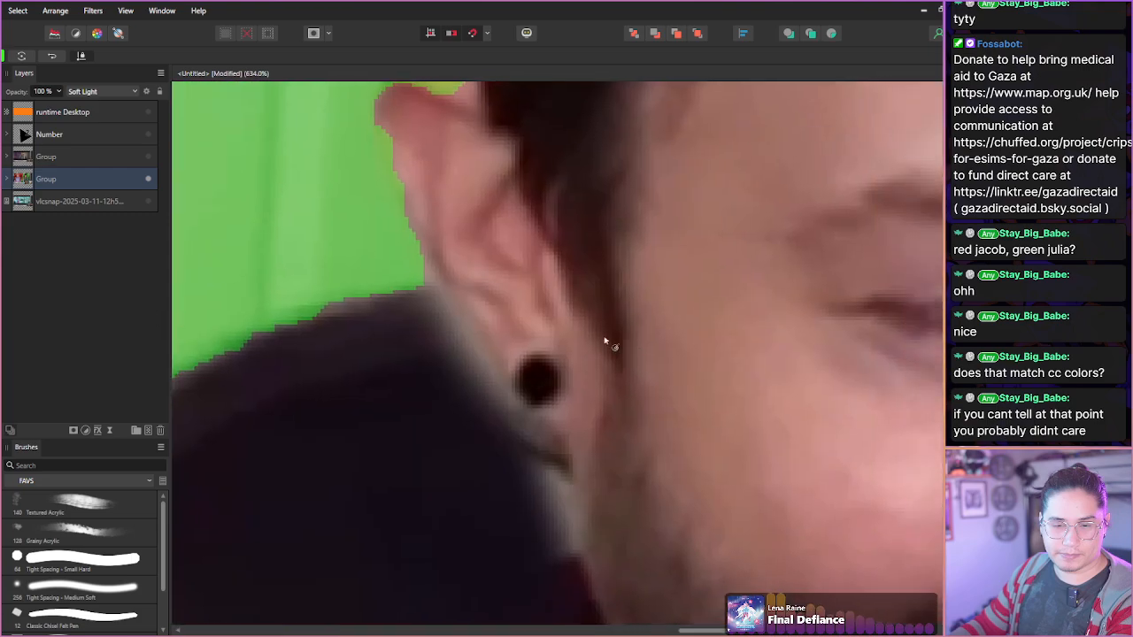
{"action": "left_click_drag", "start_coordinate": [605, 340], "coordinate": [142, 347]}
{"action": "left_click_drag", "start_coordinate": [635, 363], "coordinate": [498, 351]}
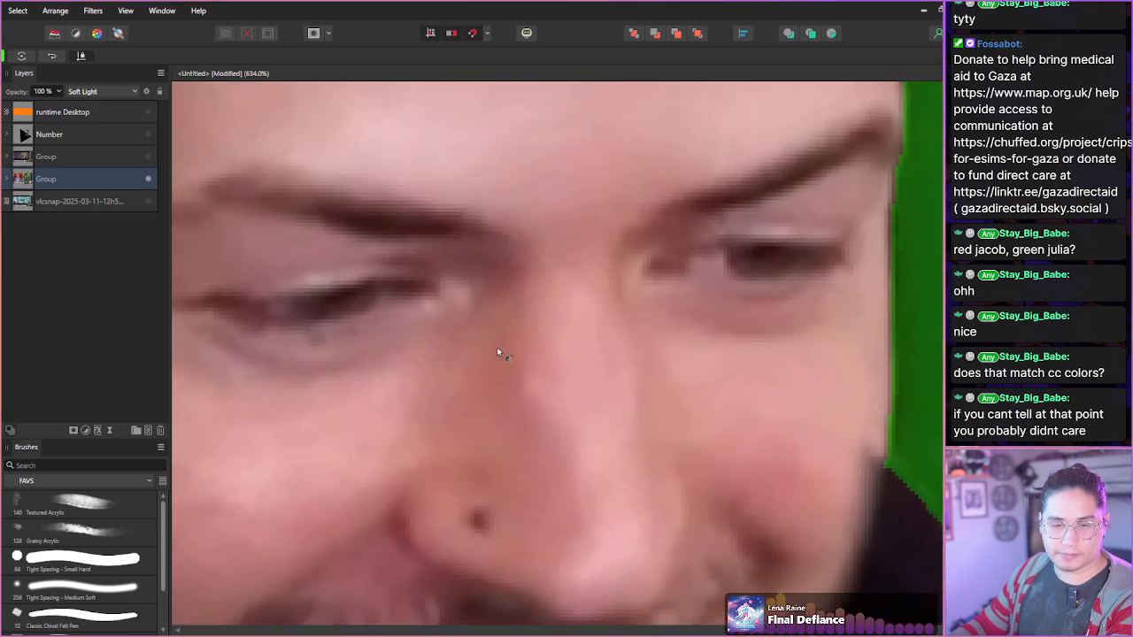
{"action": "scroll", "coordinate": [497, 353], "scroll_direction": "down", "scroll_amount": 10}
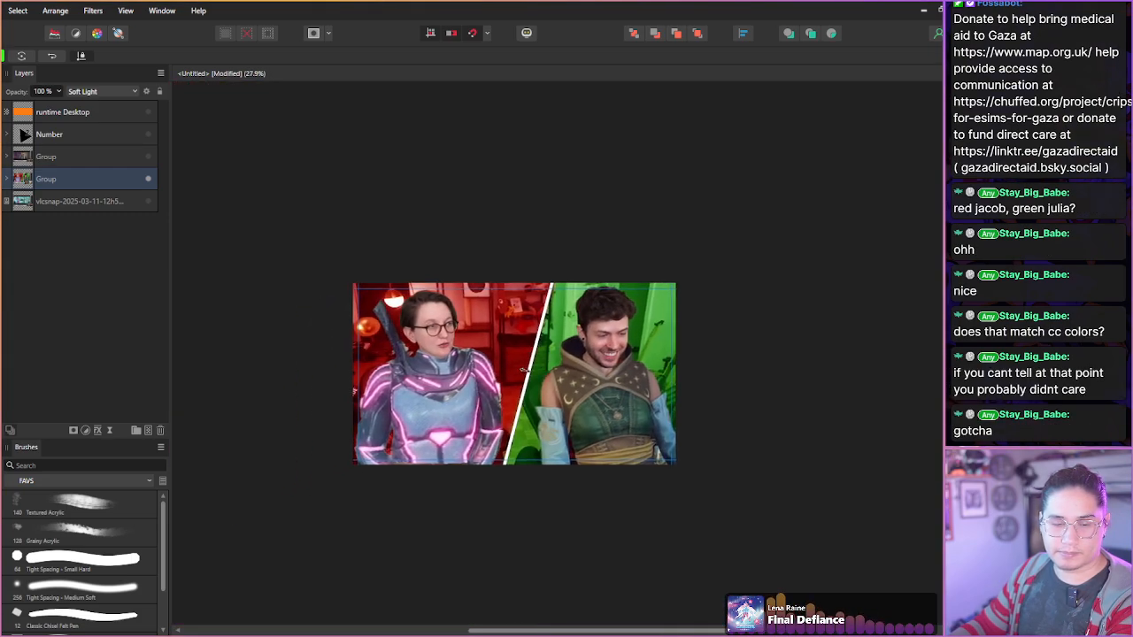
- Clear the layer selection and save the document as Split Fiction
{"action": "key", "text": "g"}
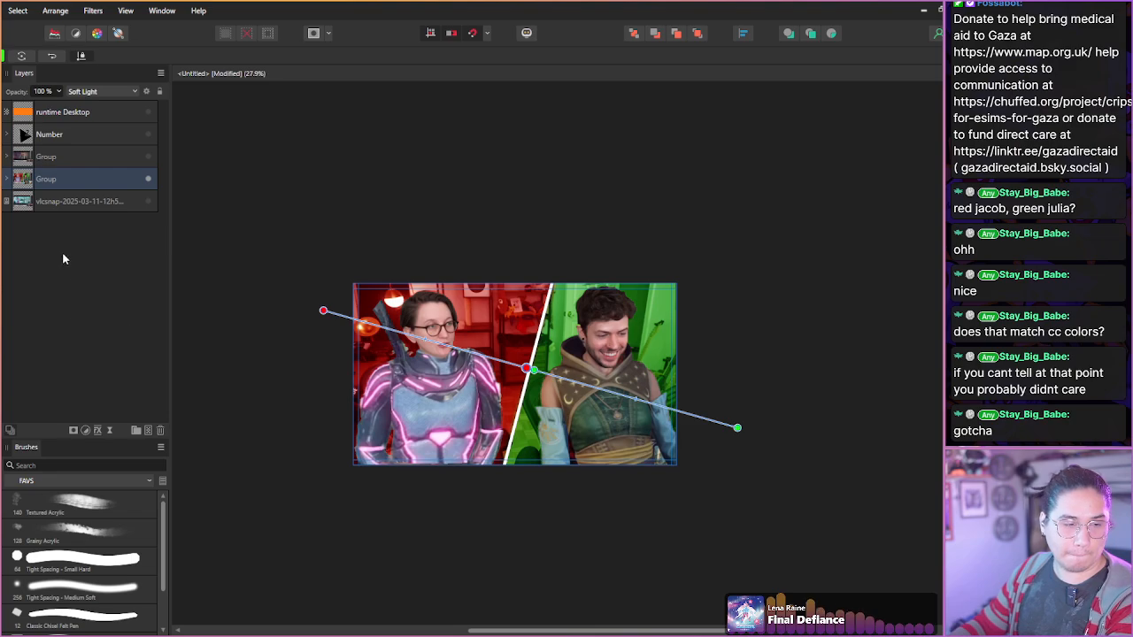
{"action": "left_click", "coordinate": [64, 203]}
{"action": "left_click", "coordinate": [75, 283]}
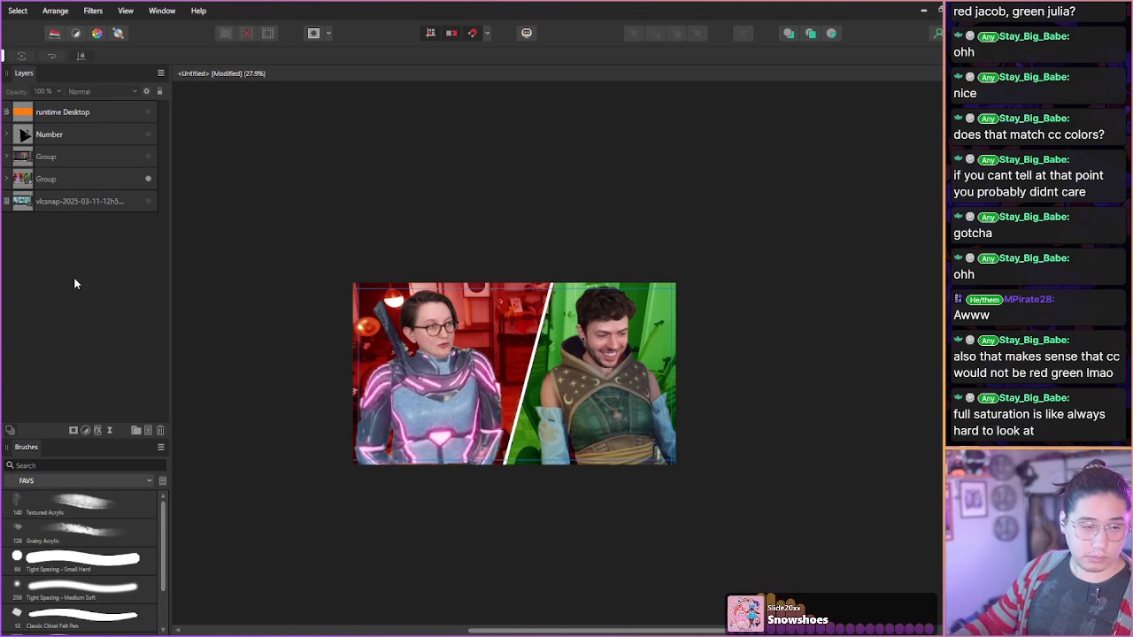
{"action": "left_click_drag", "start_coordinate": [323, 255], "coordinate": [341, 240]}
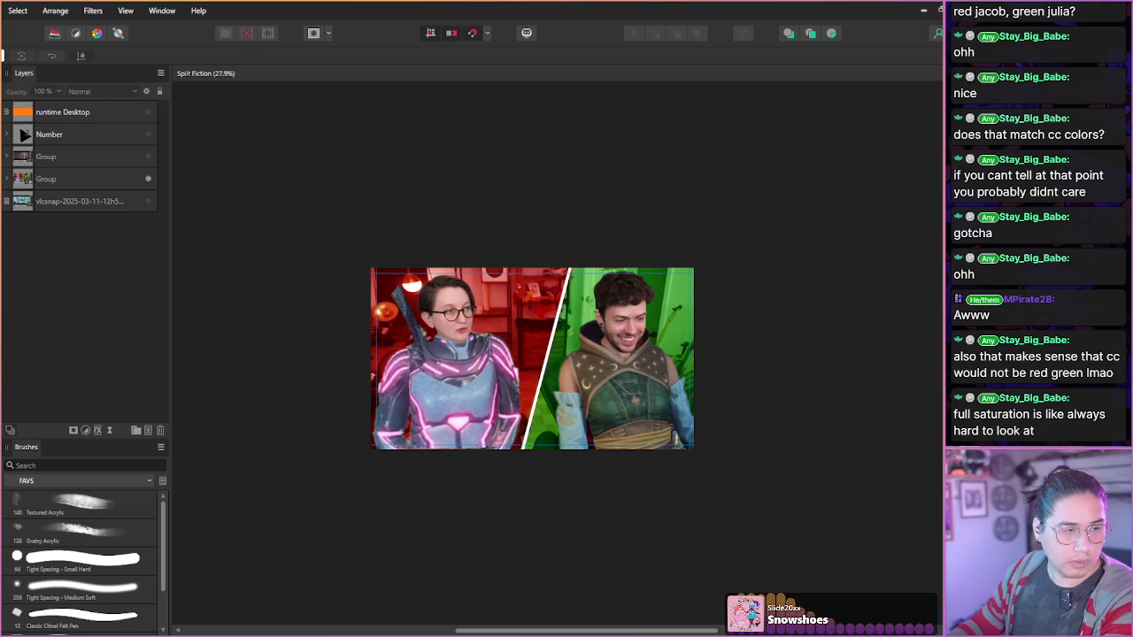
- Export the red-and-green outfit thumbnail
{"action": "key", "text": "alt+f"}
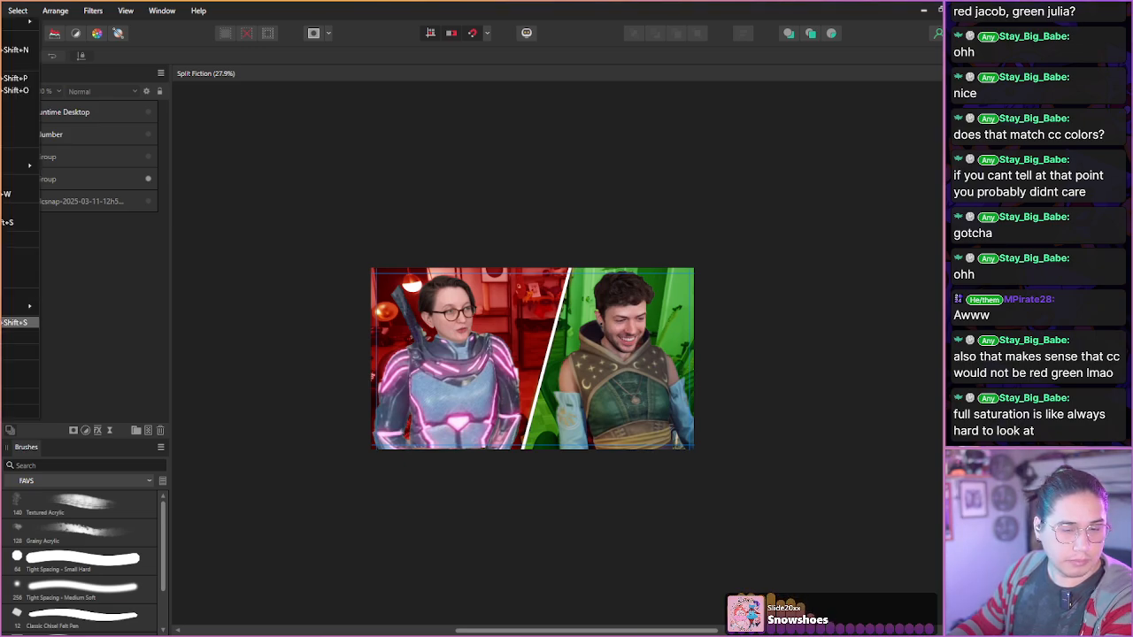
{"action": "key", "text": "Escape"}
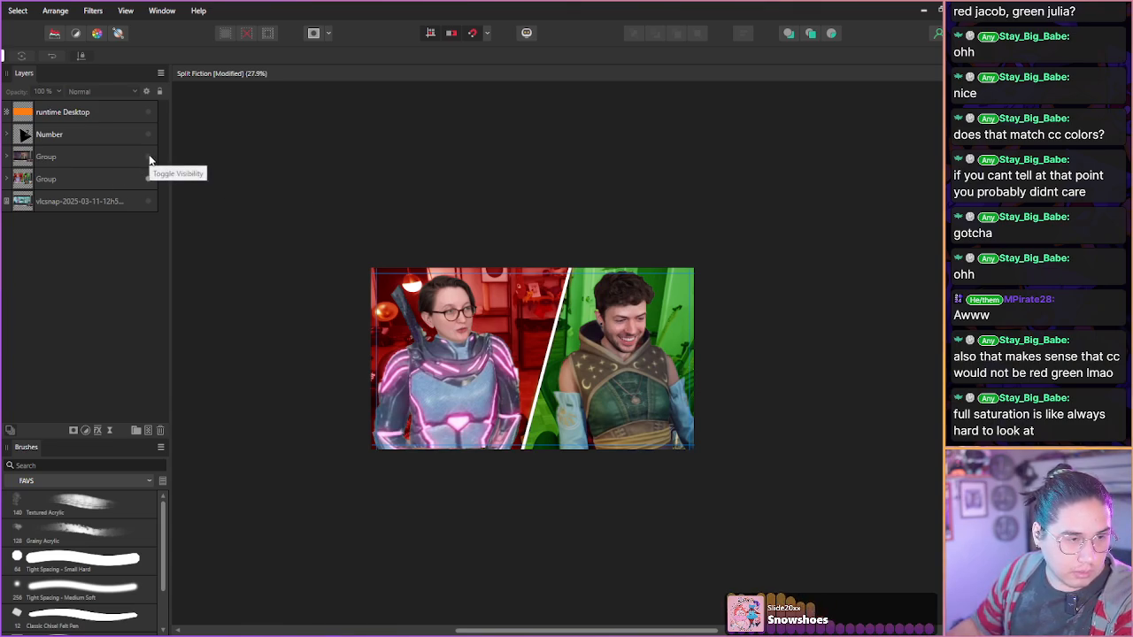
{"action": "left_click", "coordinate": [2, 10]}
{"action": "left_click", "coordinate": [20, 322]}
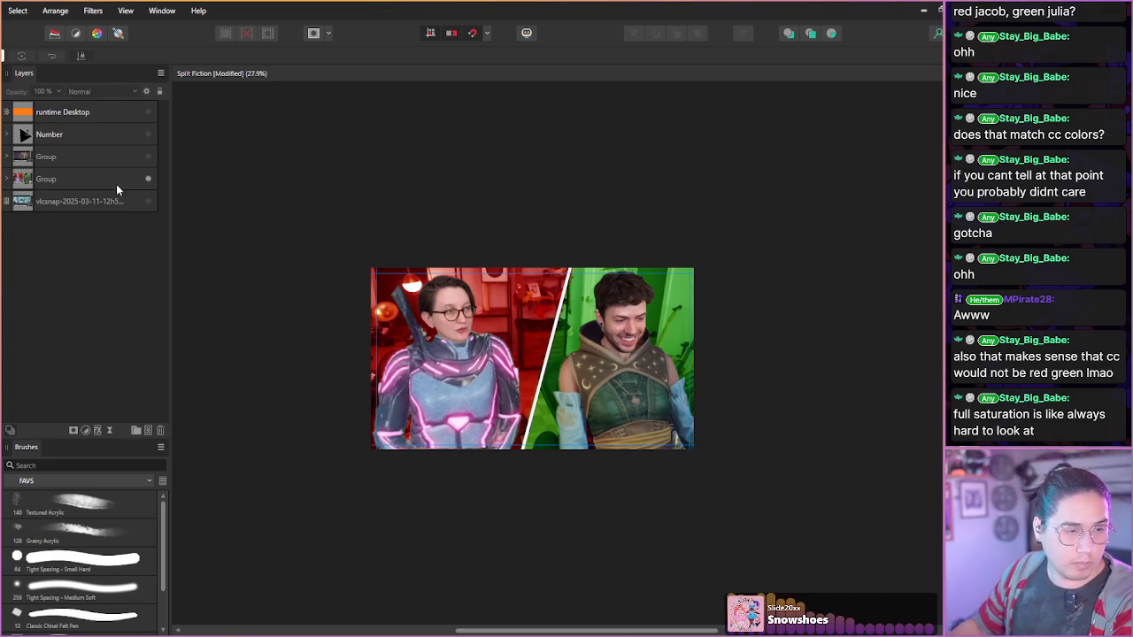
- Hide the outfit thumbnail's group, show the PIGS? thumbnail's group instead, and expand it
{"action": "left_click", "coordinate": [149, 178]}
{"action": "left_click", "coordinate": [147, 157]}
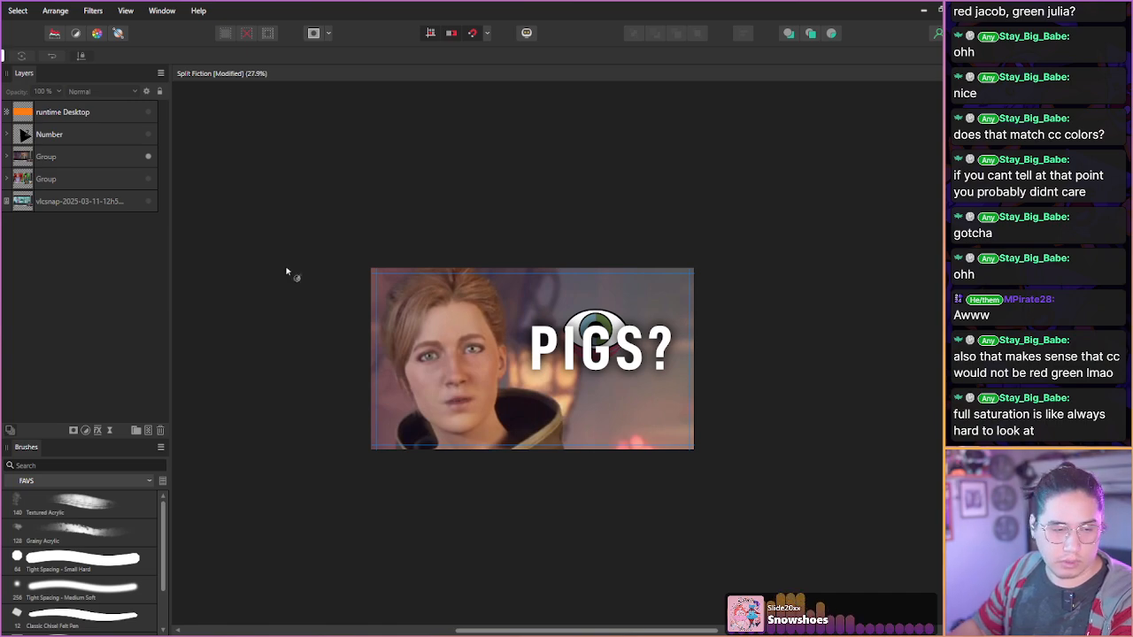
{"action": "left_click", "coordinate": [7, 157]}
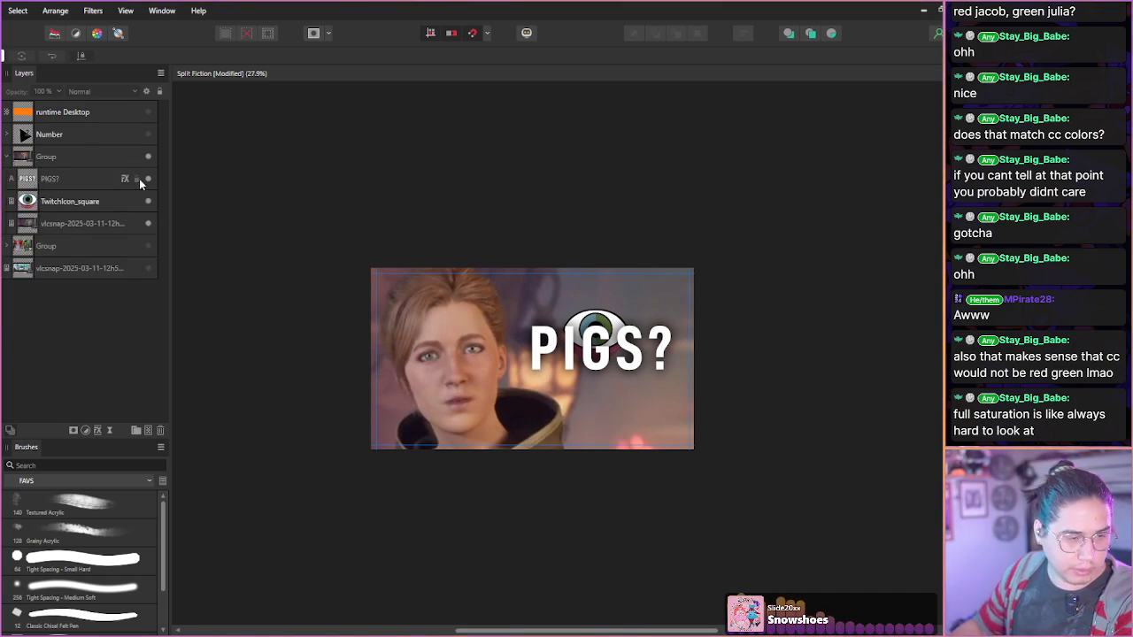
- Hide the PIGS? text and the TwitchIcon_square layer, and export the thumbnail without them
{"action": "left_click", "coordinate": [148, 179]}
{"action": "left_click", "coordinate": [156, 202]}
{"action": "left_click", "coordinate": [148, 202]}
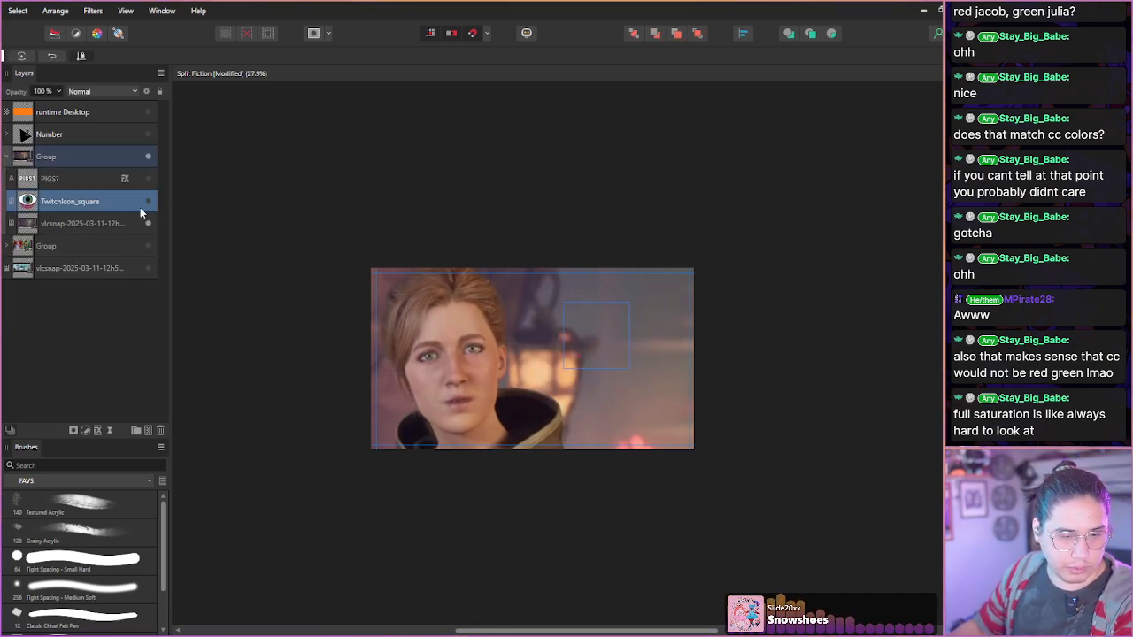
{"action": "left_click", "coordinate": [92, 312]}
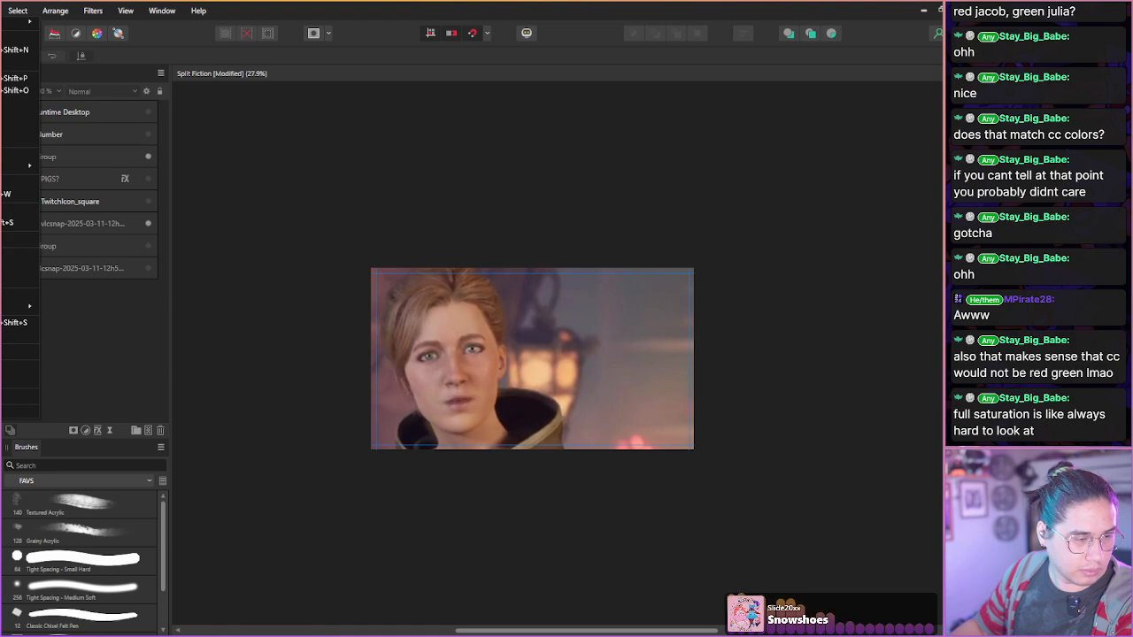
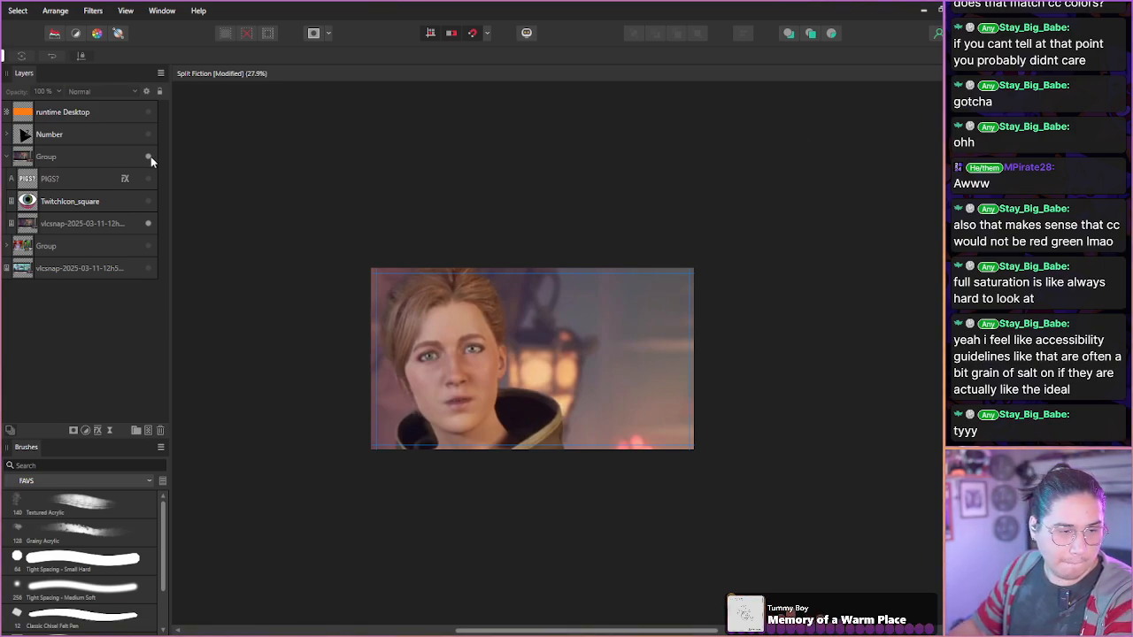
- Make the PIGS? text and the TwitchIcon_square eye visible again on the thumbnail
{"action": "left_click", "coordinate": [153, 180]}
{"action": "left_click", "coordinate": [149, 199]}
{"action": "left_click", "coordinate": [150, 178]}
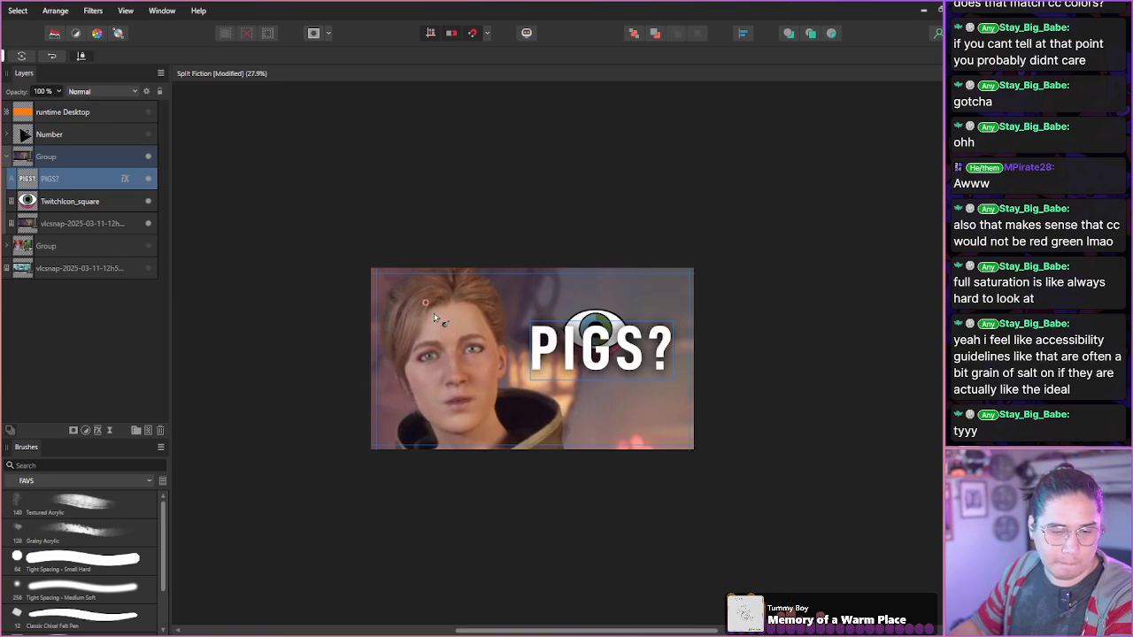
{"action": "scroll", "coordinate": [511, 325], "scroll_direction": "up", "scroll_amount": 1}
{"action": "scroll", "coordinate": [511, 329], "scroll_direction": "up", "scroll_amount": 3}
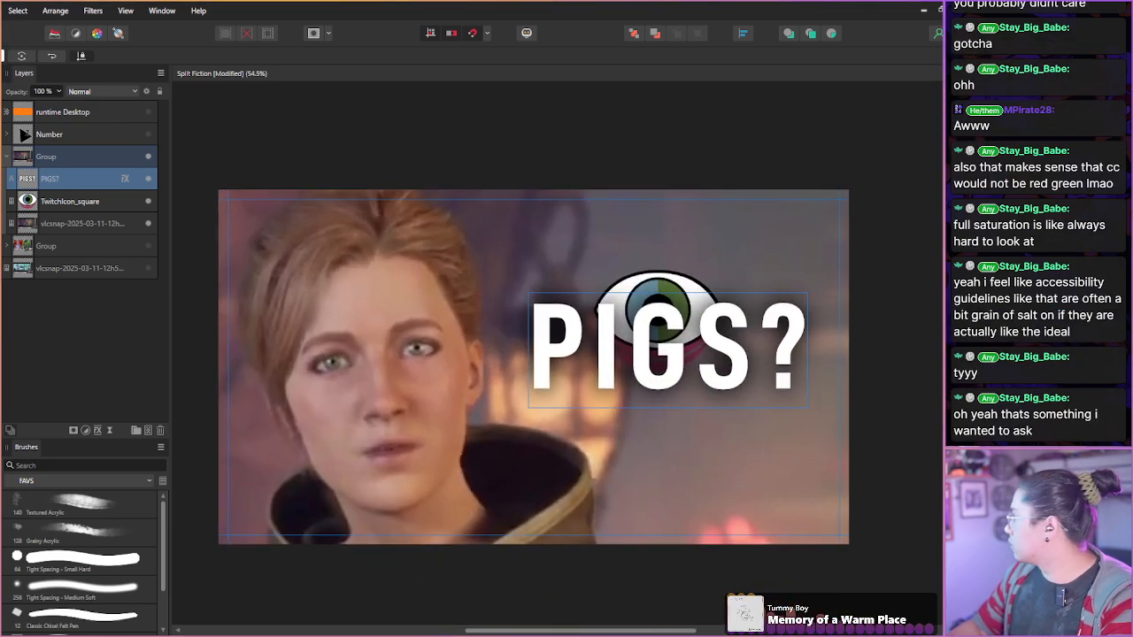